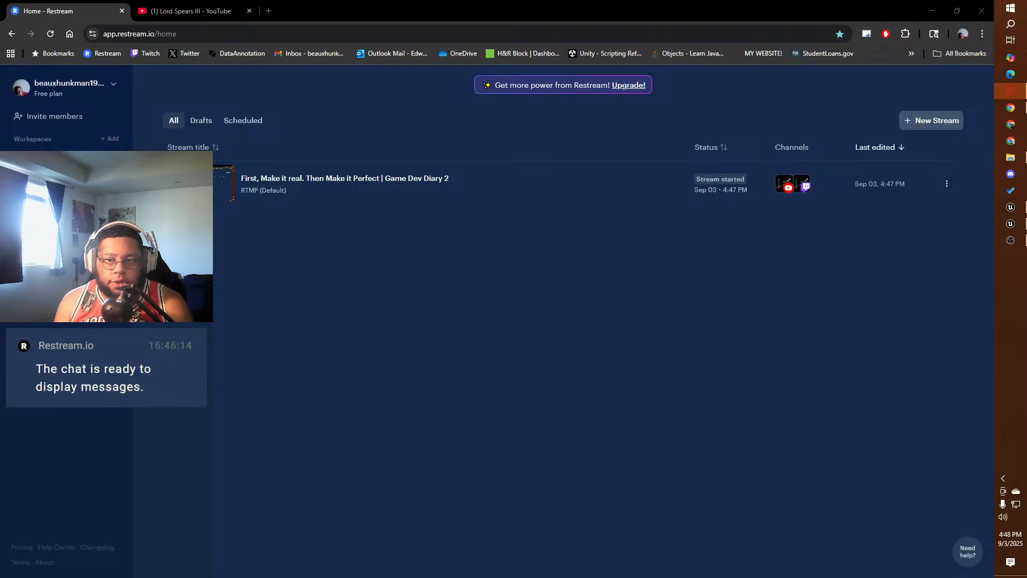
# Step: Switch to YouTube in the browser, play the Game Dev Diary 1 stream from 5:00, pause it and return to the Unreal editor
pyautogui.click(932, 11)
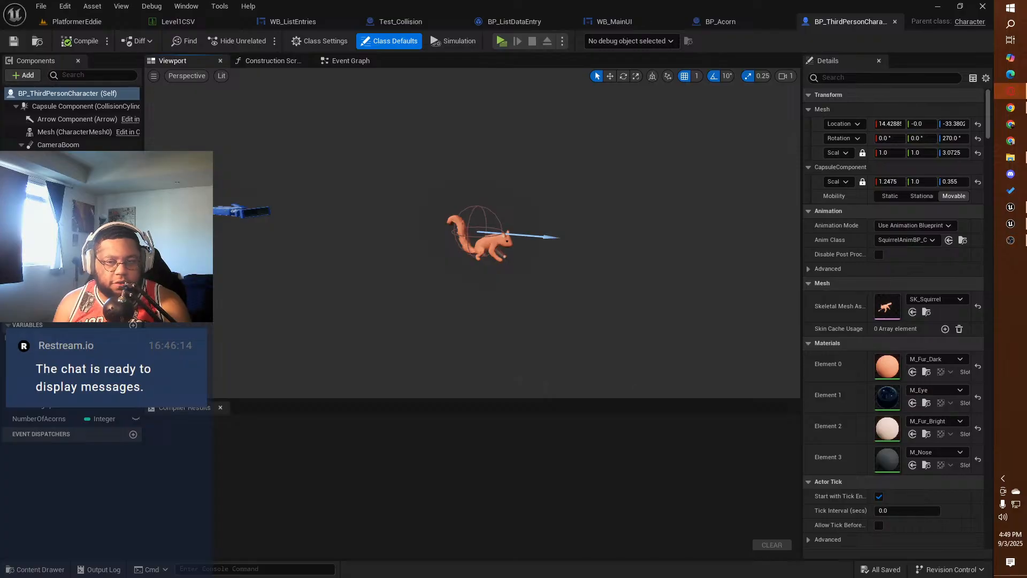
pyautogui.click(1022, 110)
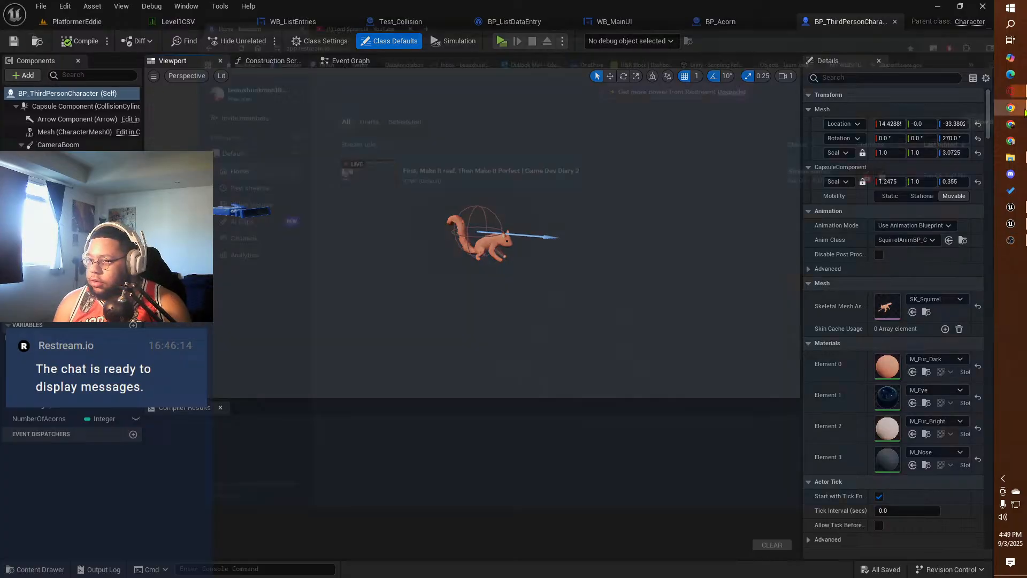
pyautogui.click(192, 10)
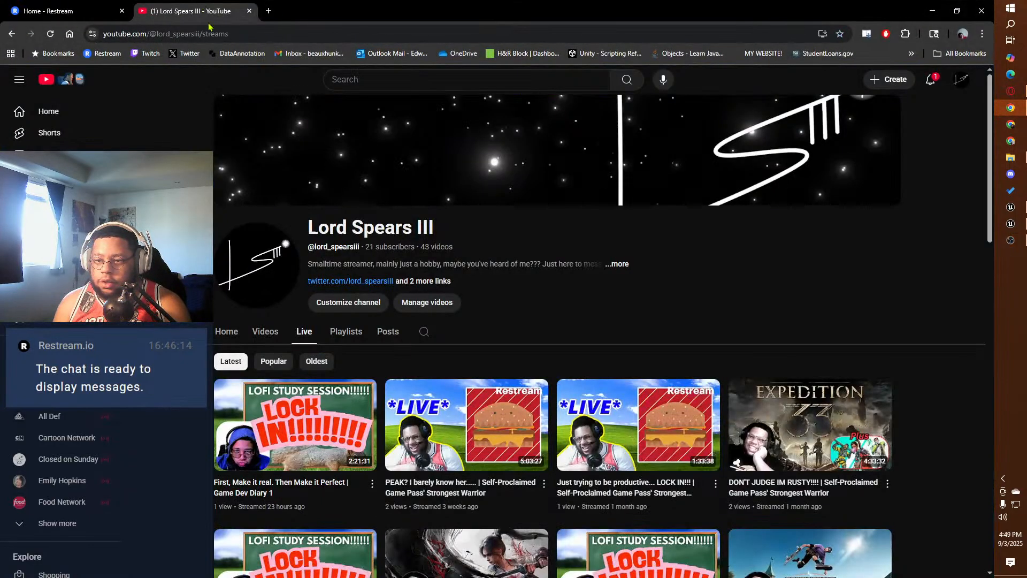
pyautogui.click(295, 427)
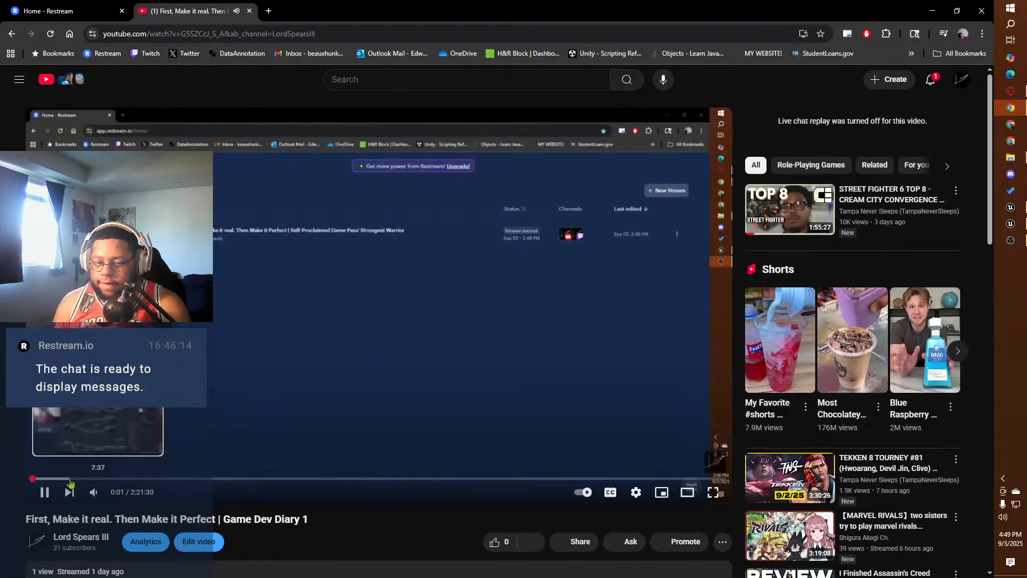
pyautogui.moveTo(122, 492); pyautogui.dragTo(130, 493)
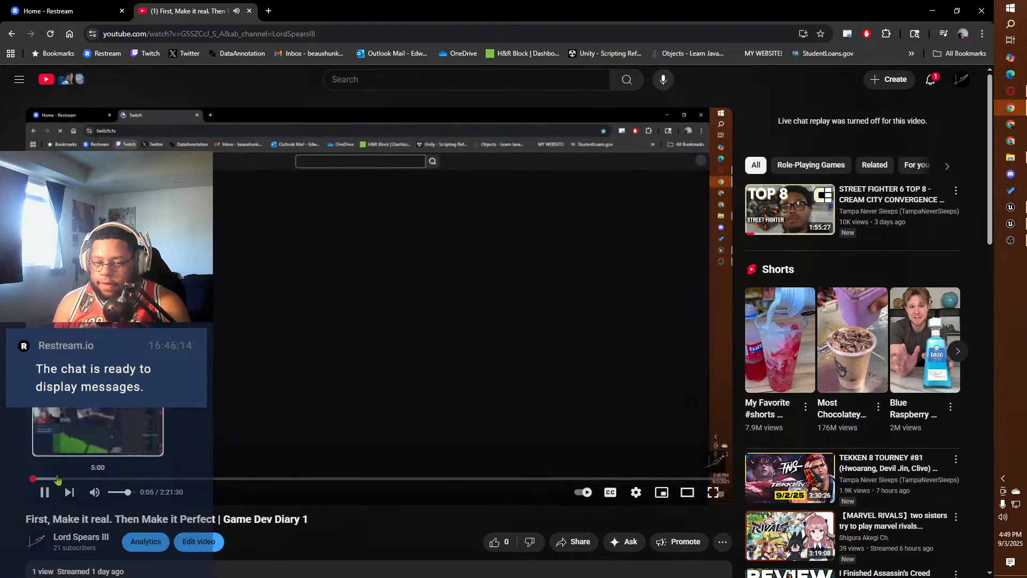
pyautogui.click(58, 479)
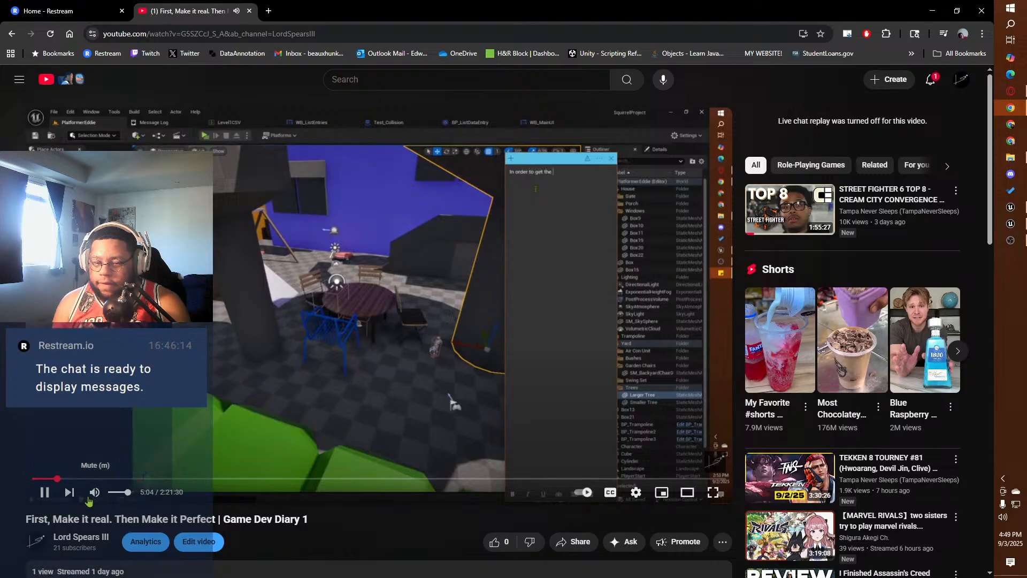
pyautogui.click(44, 492)
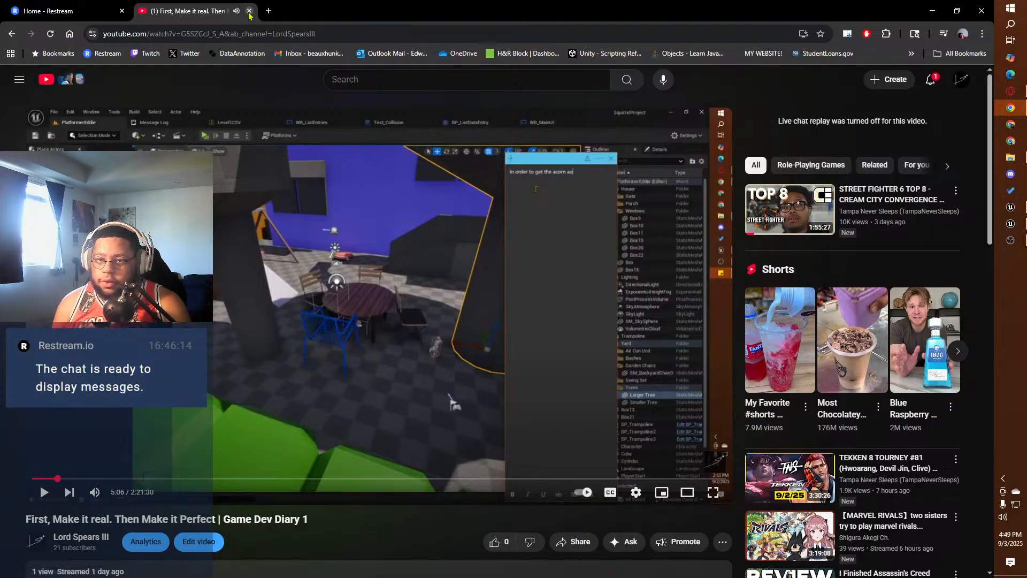
pyautogui.click(929, 10)
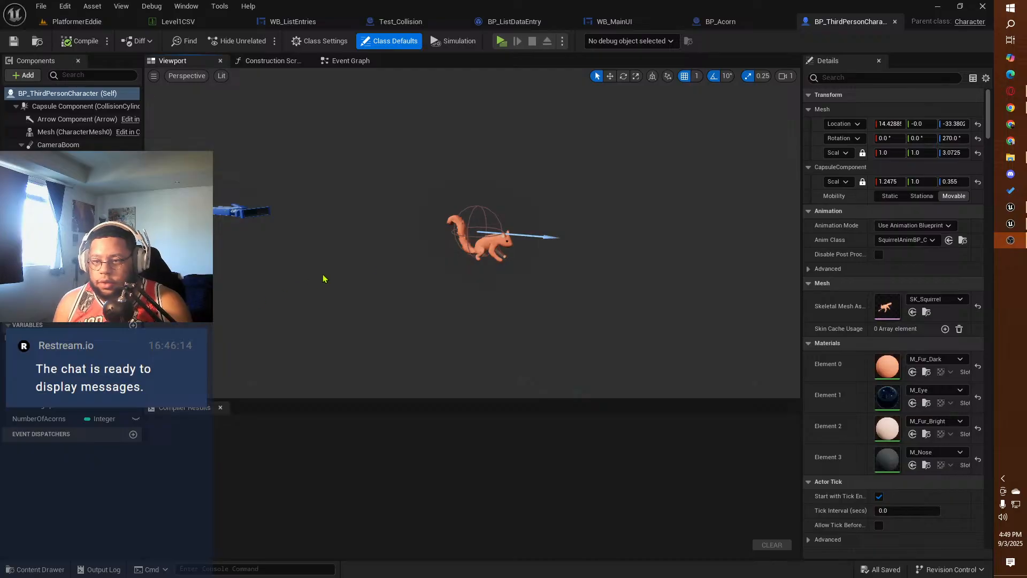
# Step: Playtest the PlatformerEddie level in a new window, running the squirrel through the acorns and around the yard, and end the session
pyautogui.click(245, 217)
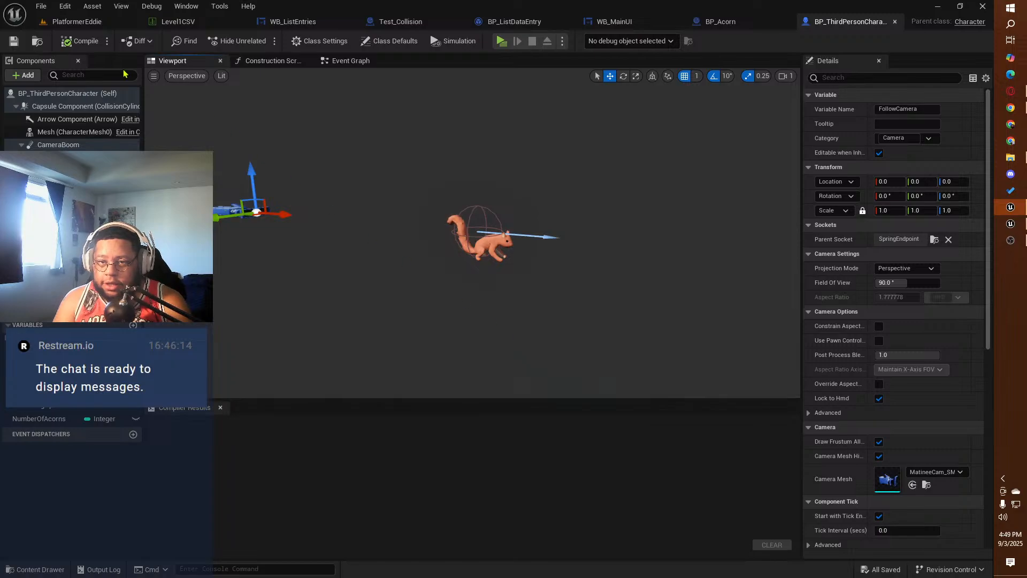
pyautogui.click(75, 21)
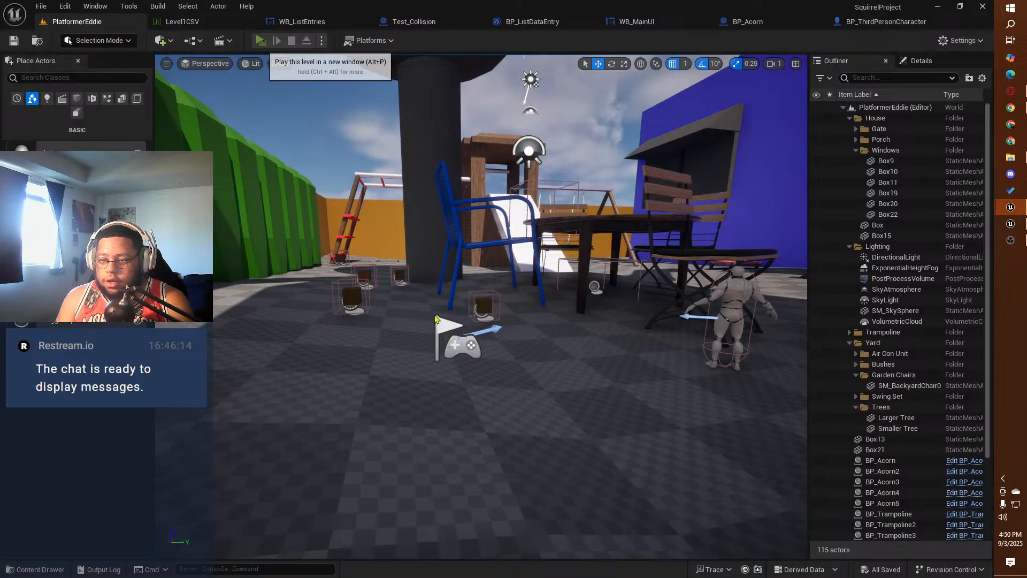
pyautogui.hotkey('alt', 'p')
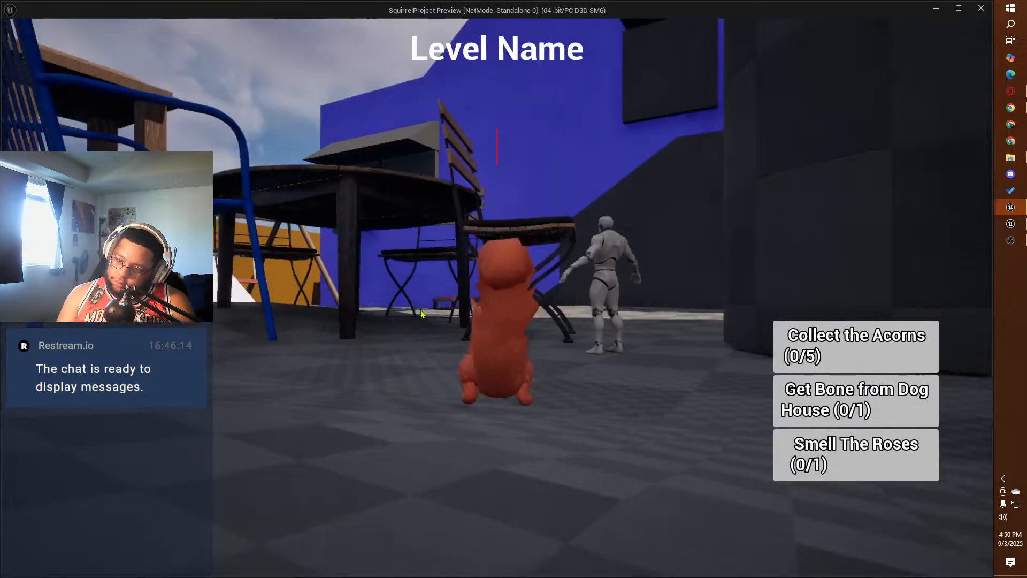
pyautogui.press('w')
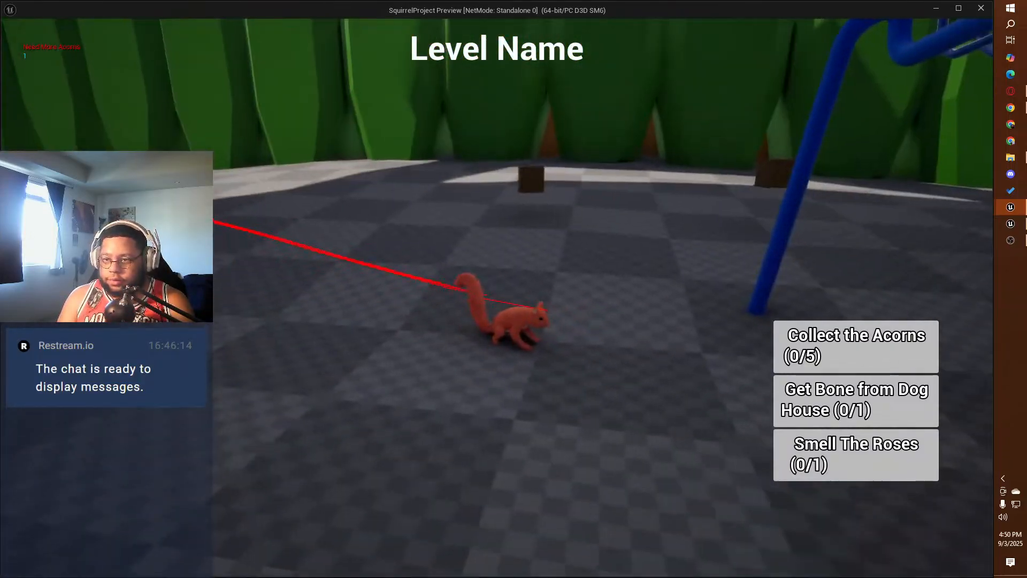
pyautogui.press('w')
pyautogui.press('w')
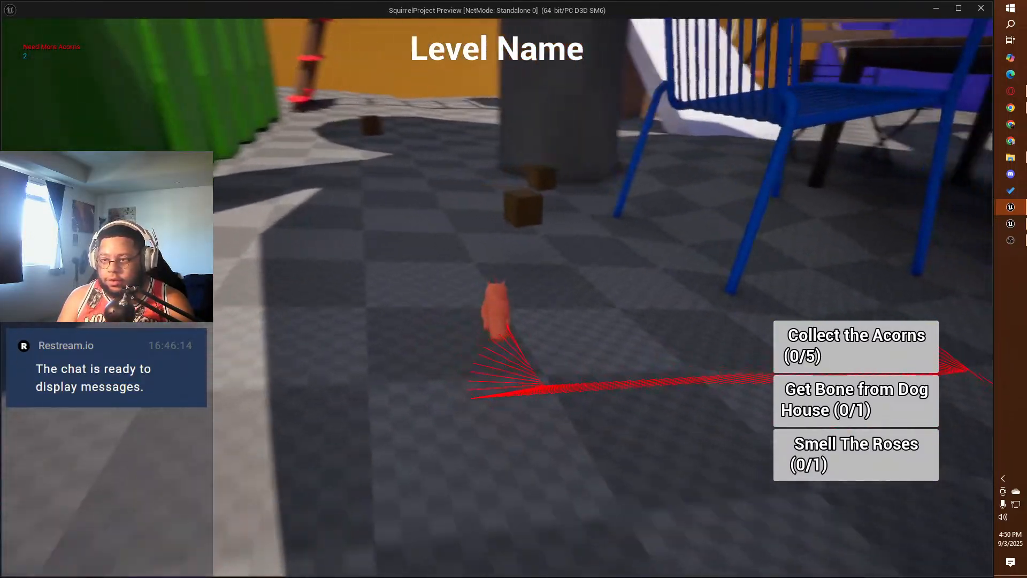
pyautogui.press('w')
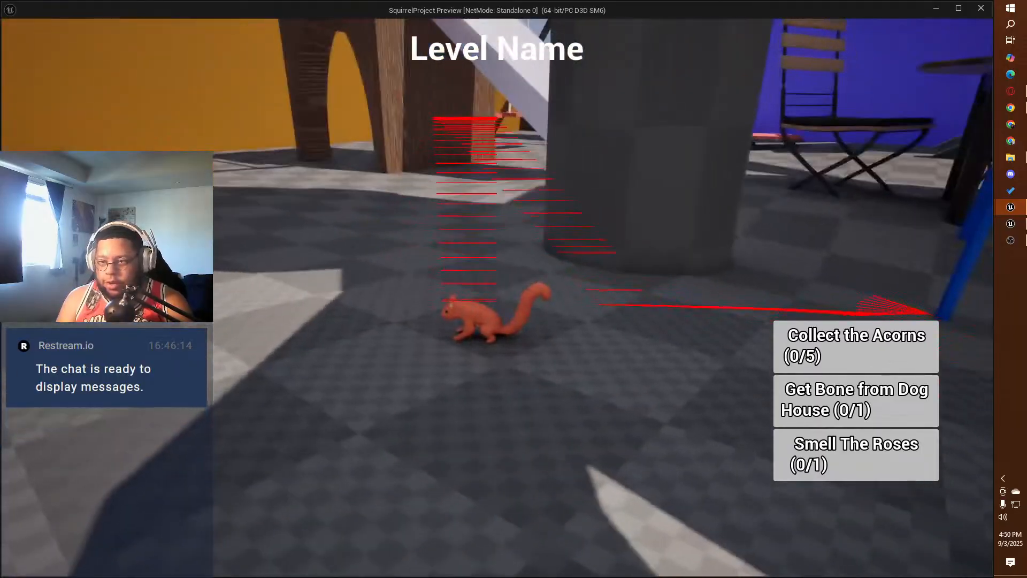
pyautogui.press('w')
pyautogui.press('w')
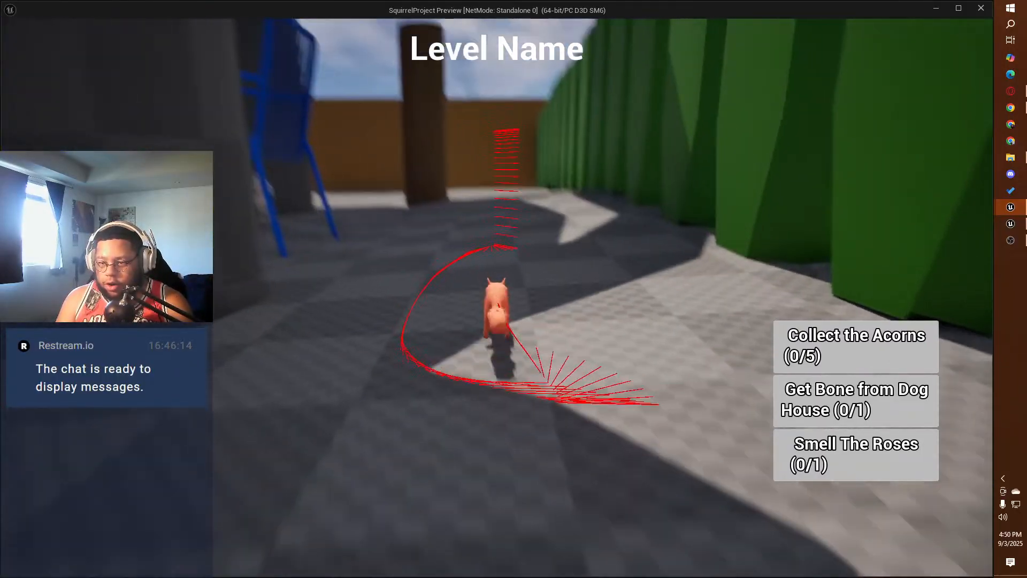
pyautogui.press('w')
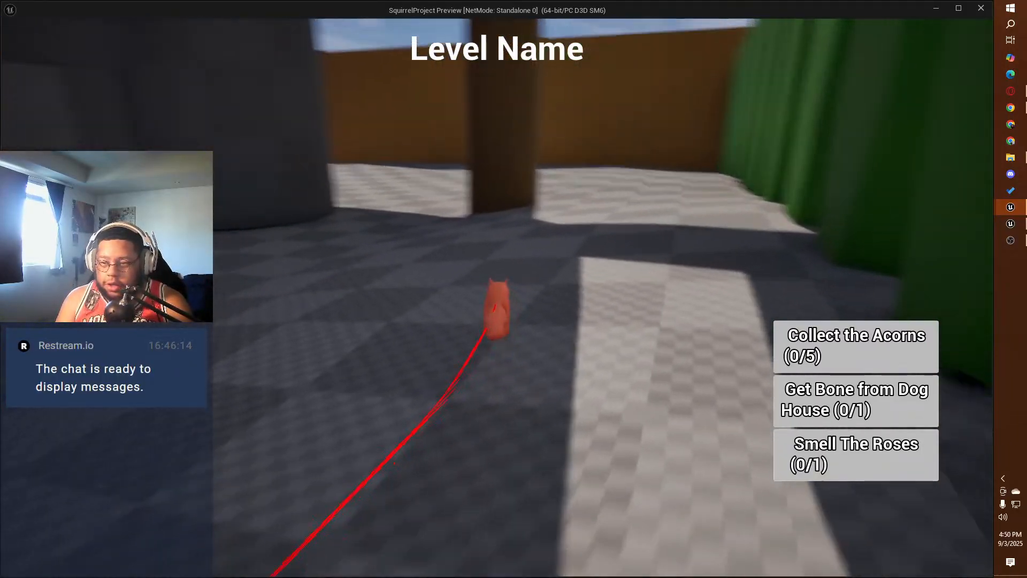
pyautogui.press('w')
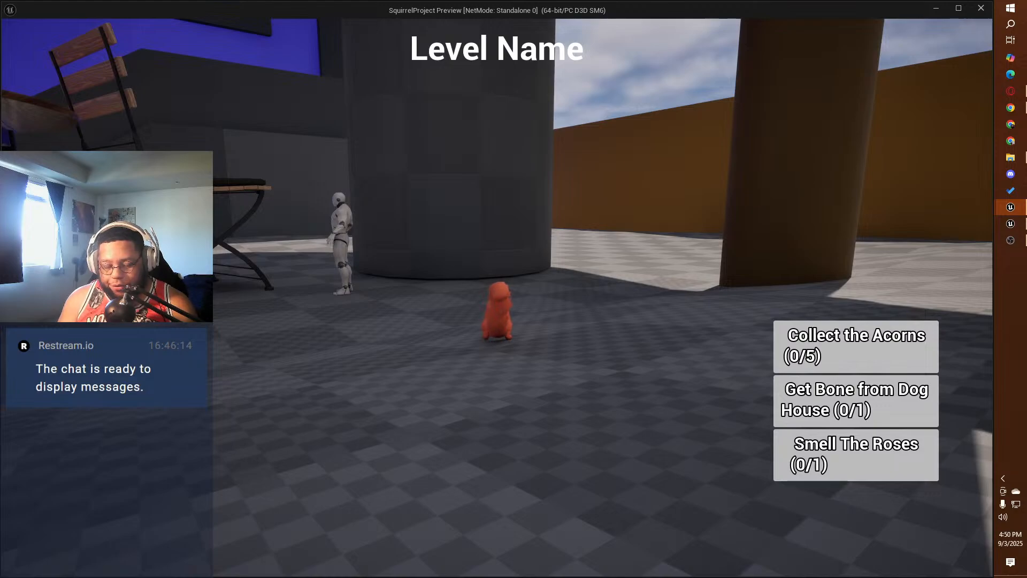
pyautogui.press('Escape')
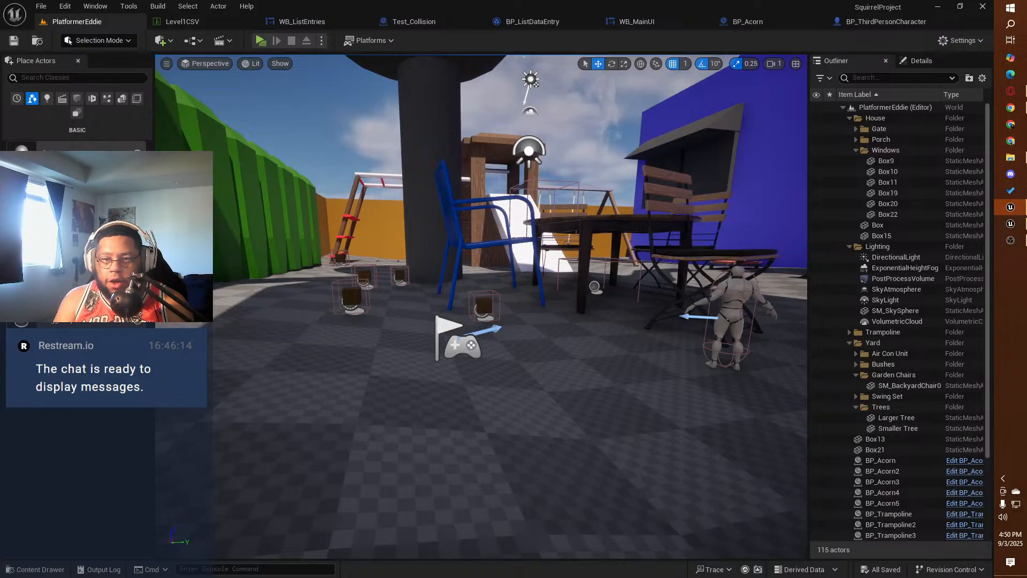
# Step: Show the Level1CSV data table and place a new blank Sticky Notes note over the empty area beside its rows
pyautogui.click(179, 21)
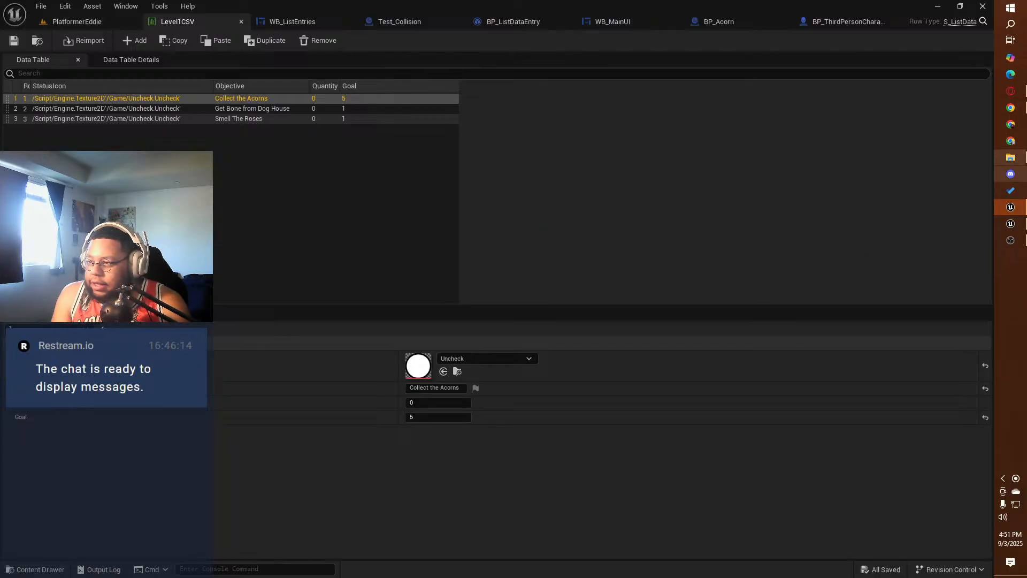
pyautogui.click(1011, 8)
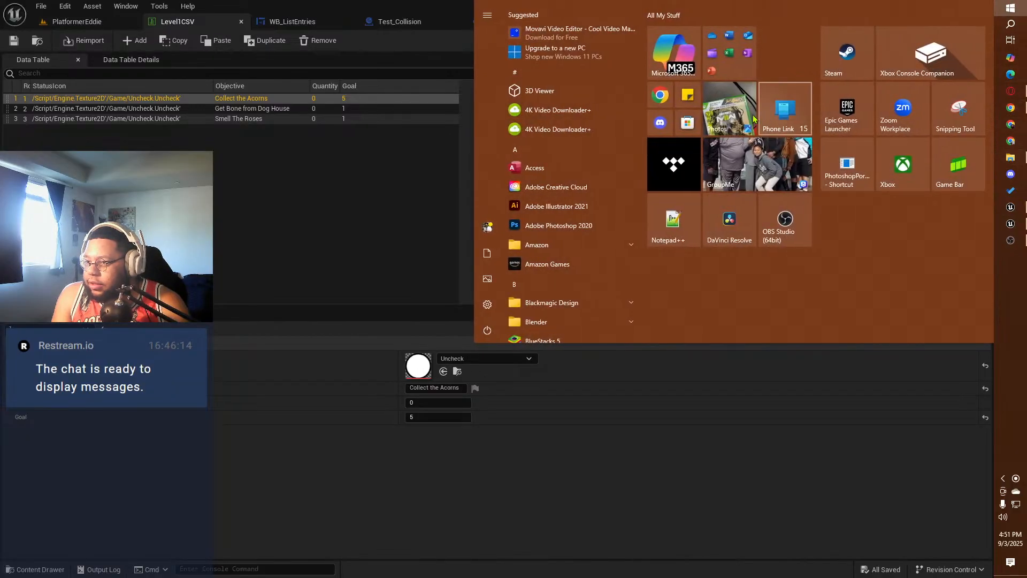
pyautogui.click(688, 95)
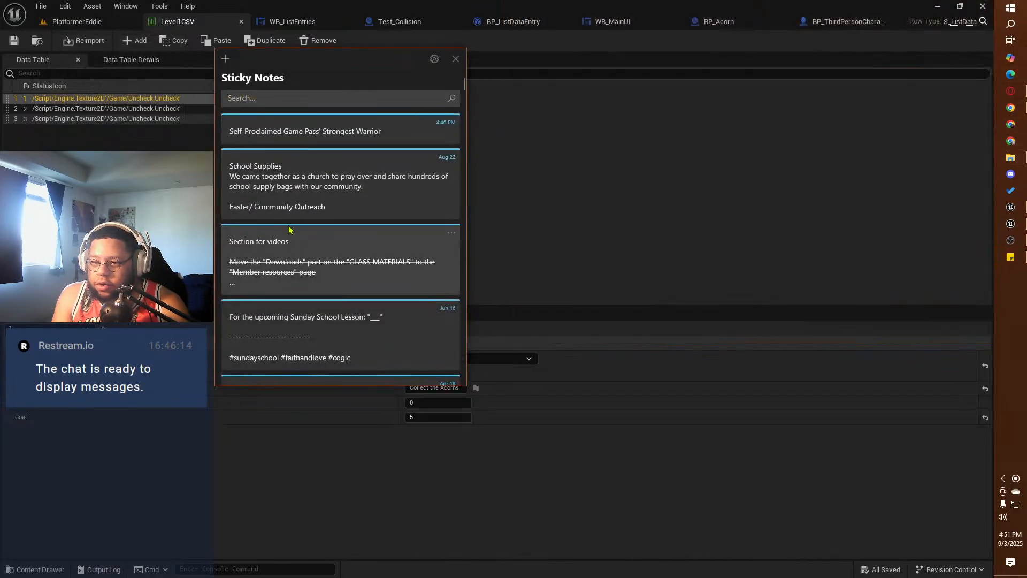
pyautogui.click(225, 58)
pyautogui.click(456, 59)
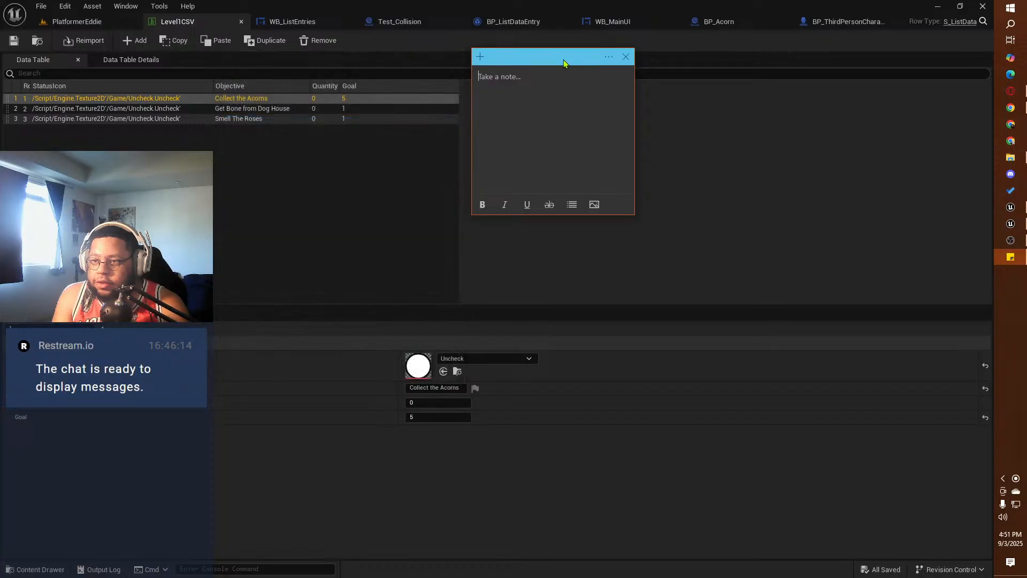
pyautogui.moveTo(563, 60); pyautogui.dragTo(871, 188)
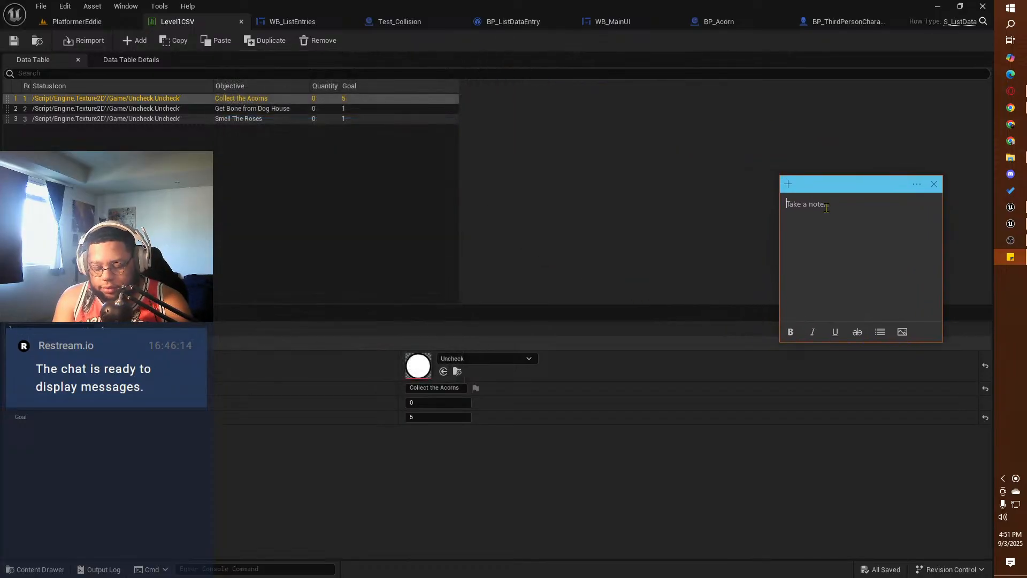
# Step: Write "In order to get bone from dog house" in the note and start a bulleted list below it
pyautogui.write('In')
pyautogui.press('BackSpace')
pyautogui.press('BackSpace')
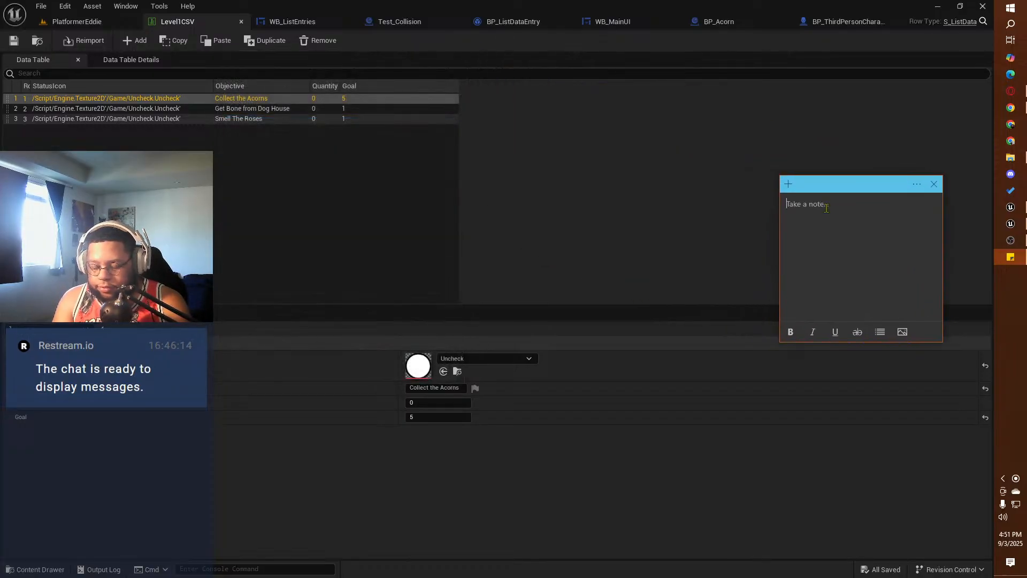
pyautogui.write('Ind')
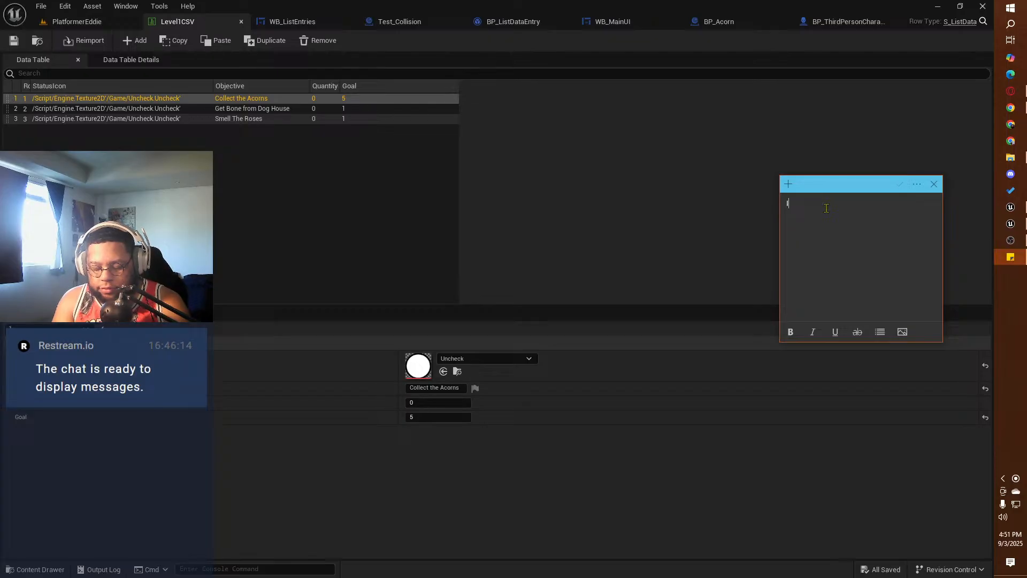
pyautogui.press('BackSpace')
pyautogui.press('BackSpace')
pyautogui.write('n order to')
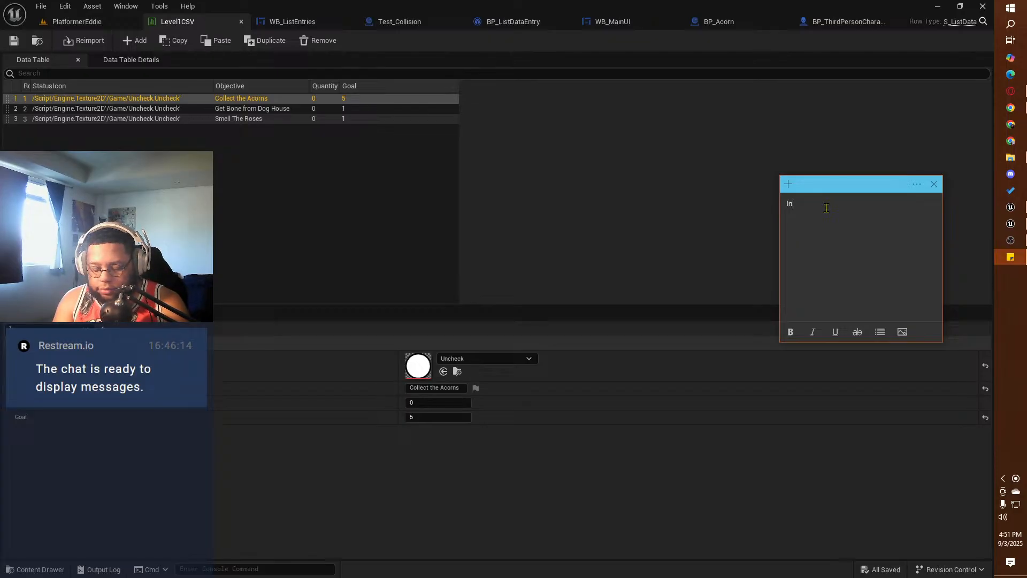
pyautogui.write('bone from dog o')
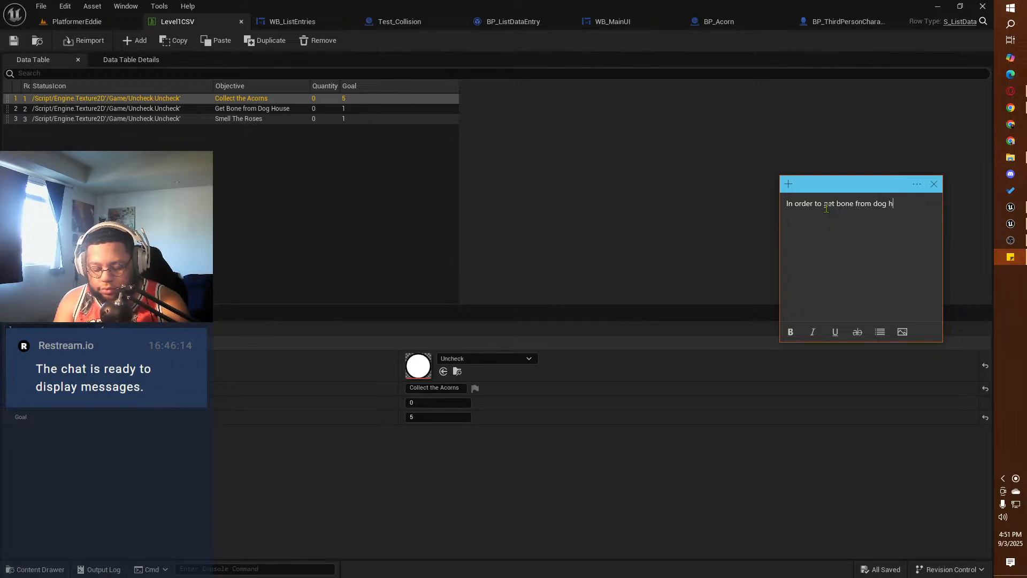
pyautogui.write('ouse')
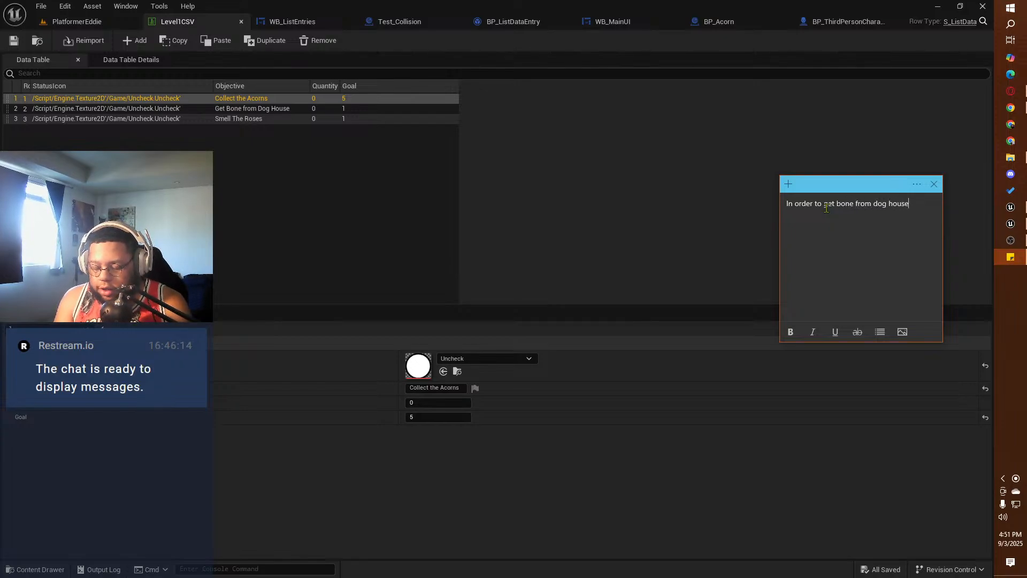
pyautogui.click(879, 332)
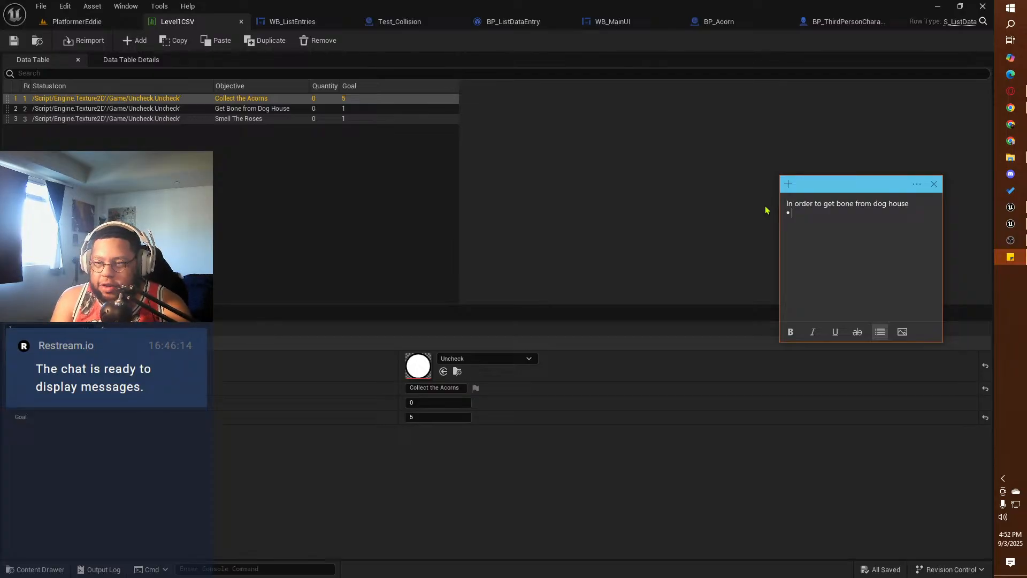
# Step: Examine the acorn overlap and counter logic in the BP_Acorn event graph and switch to the other Unreal project's BP_ThirdPersonCharacter
pyautogui.click(779, 142)
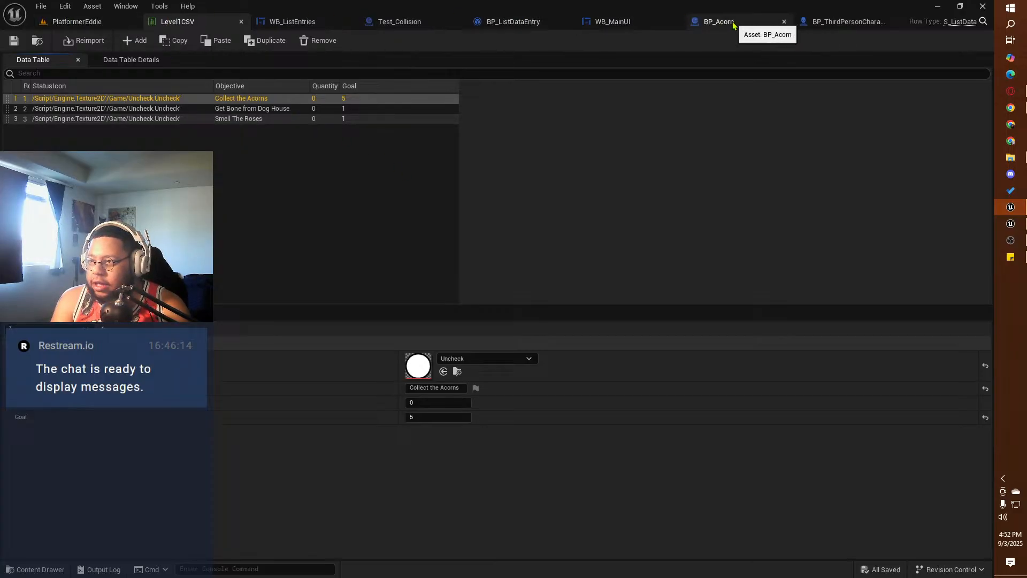
pyautogui.click(851, 22)
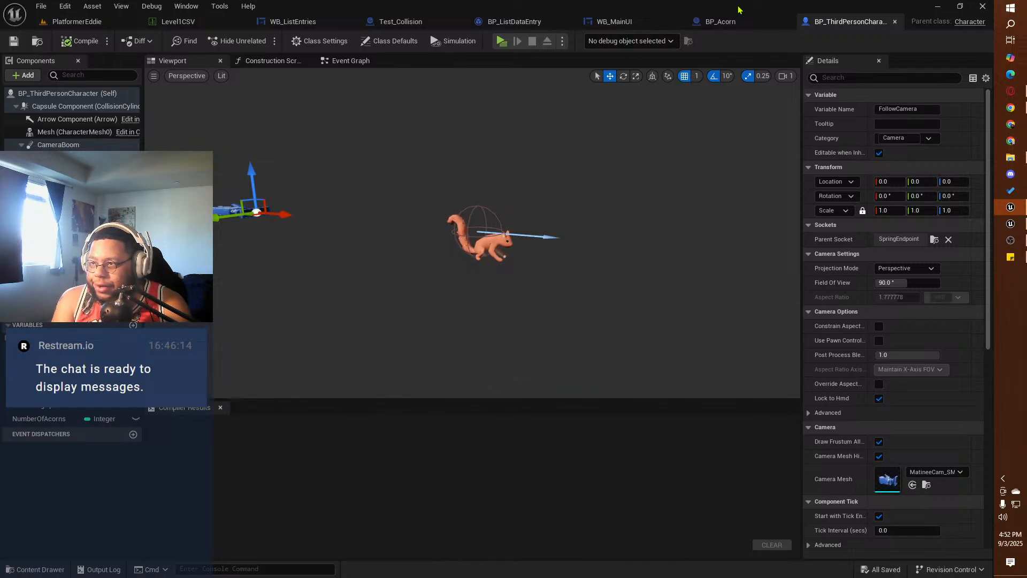
pyautogui.click(720, 21)
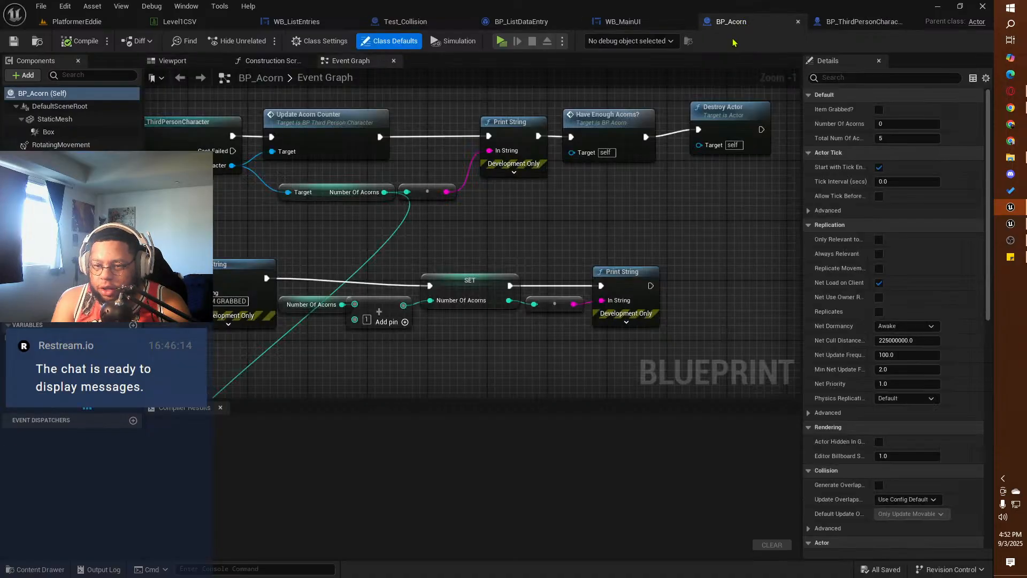
pyautogui.moveTo(381, 284)
pyautogui.mouseDown(button='right')
pyautogui.moveTo(459, 222)
pyautogui.moveTo(596, 246)
pyautogui.moveTo(588, 258)
pyautogui.moveTo(229, 257)
pyautogui.moveTo(219, 248)
pyautogui.moveTo(398, 275)
pyautogui.mouseUp(button='right')
pyautogui.scroll(-1, 398, 274)
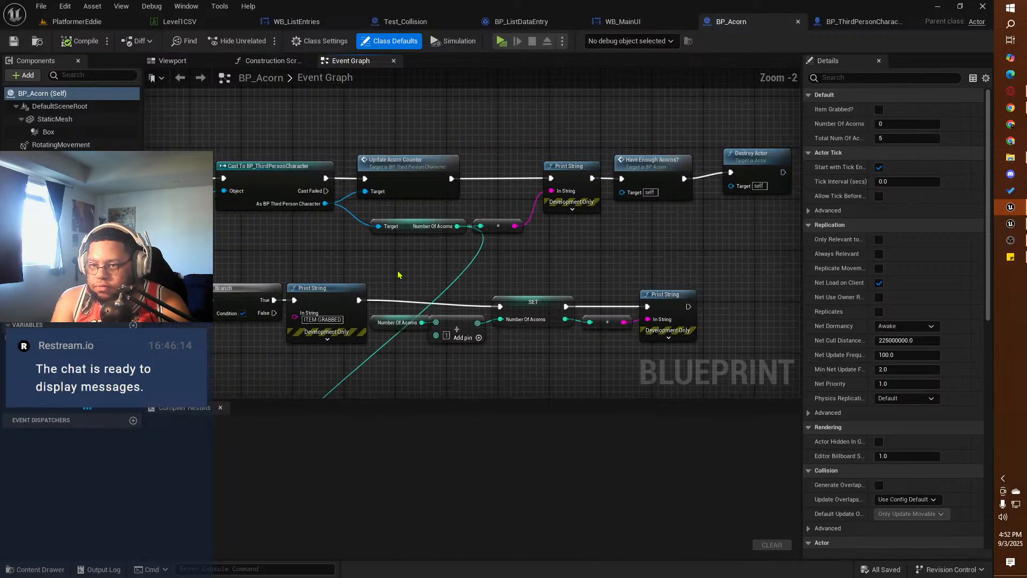
pyautogui.moveTo(300, 259); pyautogui.dragTo(401, 197, button='right')
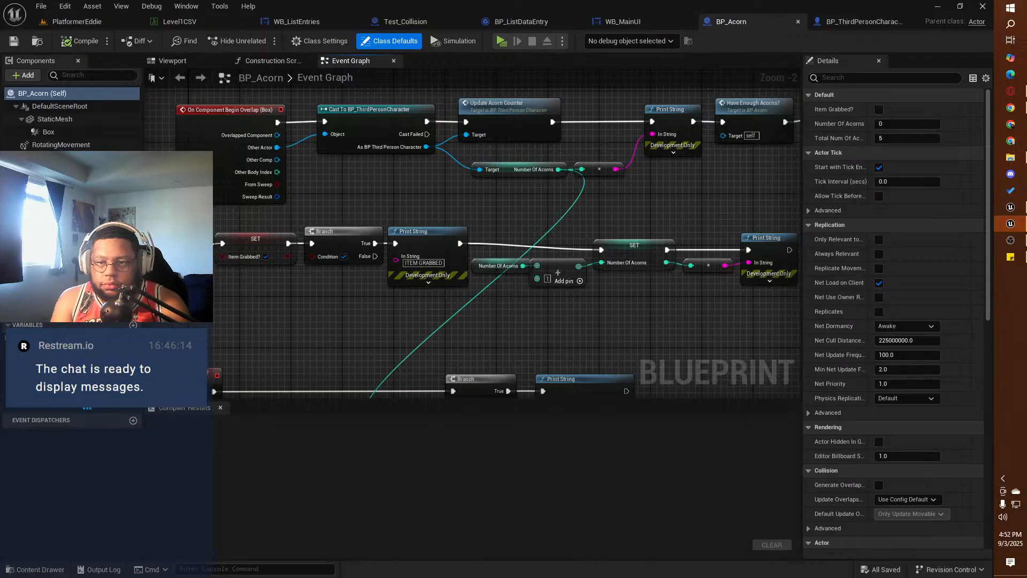
pyautogui.moveTo(0, 124); pyautogui.dragTo(621, 0)
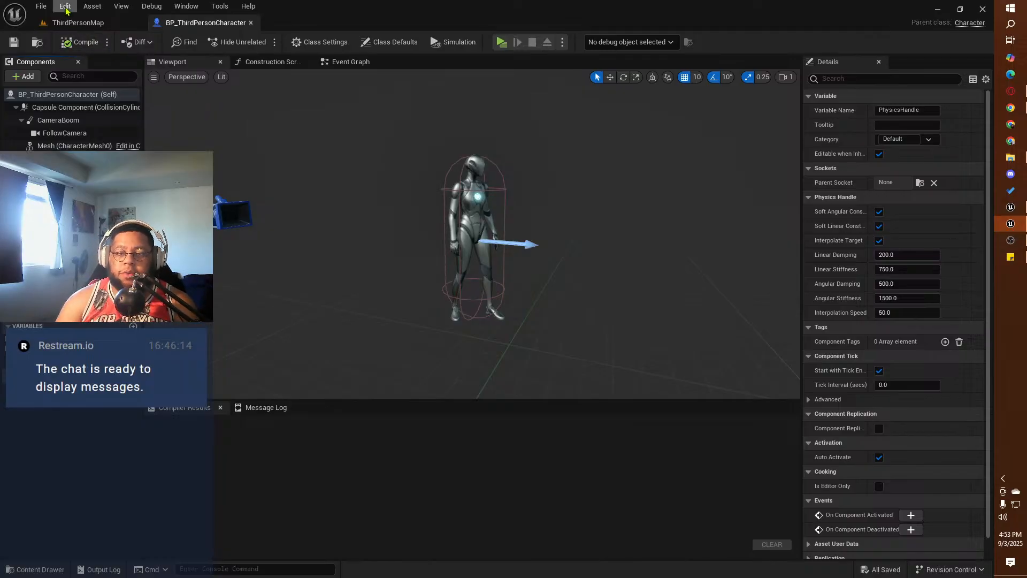
# Step: Examine the jump-gliding and object-grabbing logic in the reference project's BP_ThirdPersonCharacter event graph, and return to the squirrel project
pyautogui.click(78, 22)
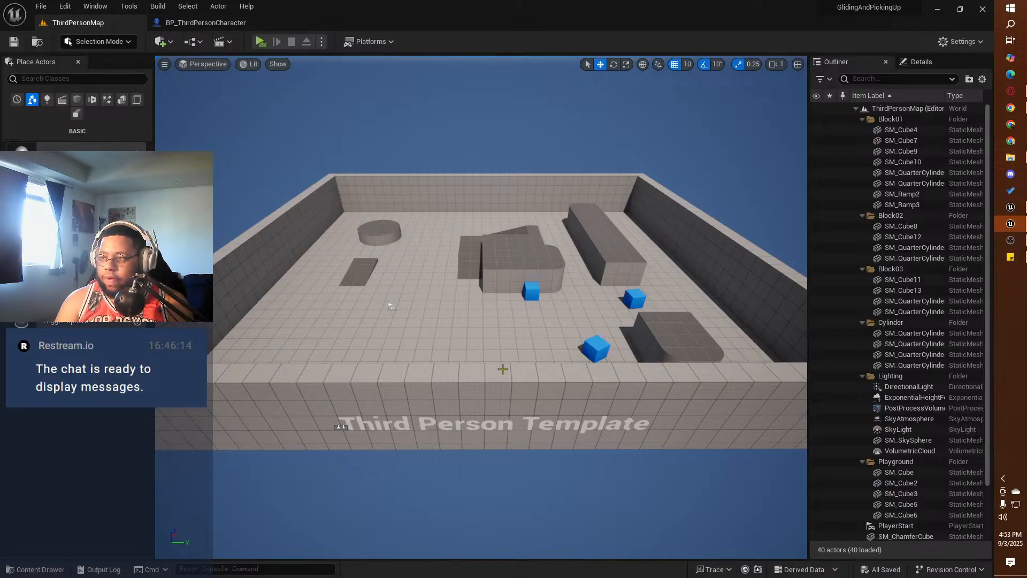
pyautogui.click(167, 24)
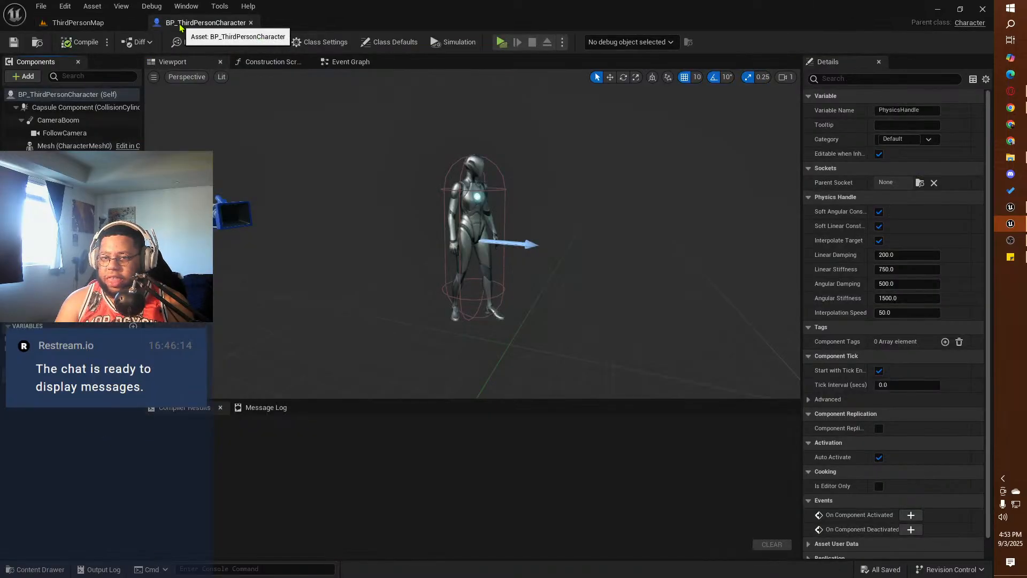
pyautogui.click(342, 63)
pyautogui.moveTo(238, 154); pyautogui.dragTo(428, 183, button='right')
pyautogui.scroll(-2, 432, 183)
pyautogui.moveTo(238, 209); pyautogui.dragTo(533, 176, button='right')
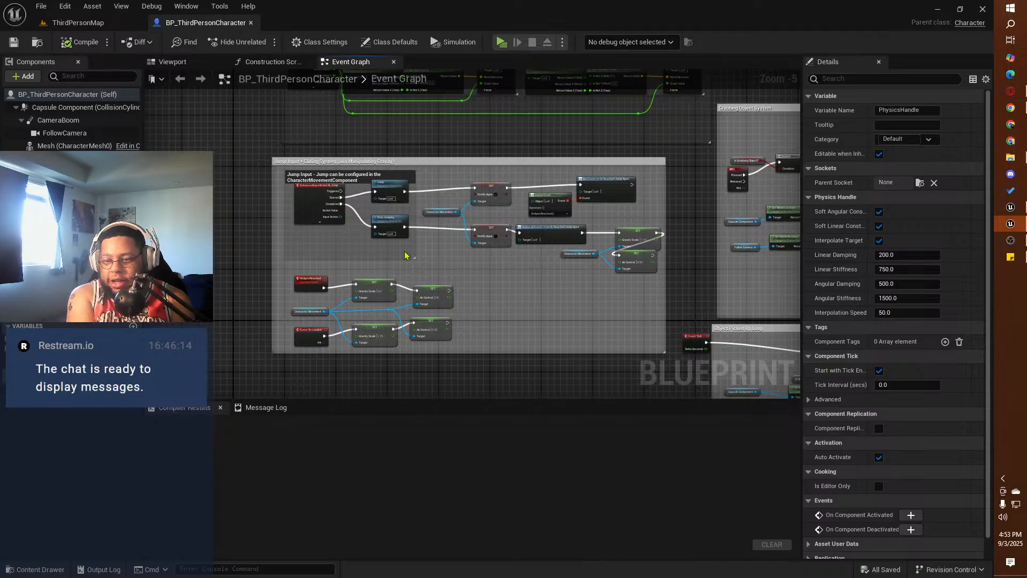
pyautogui.scroll(2, 389, 336)
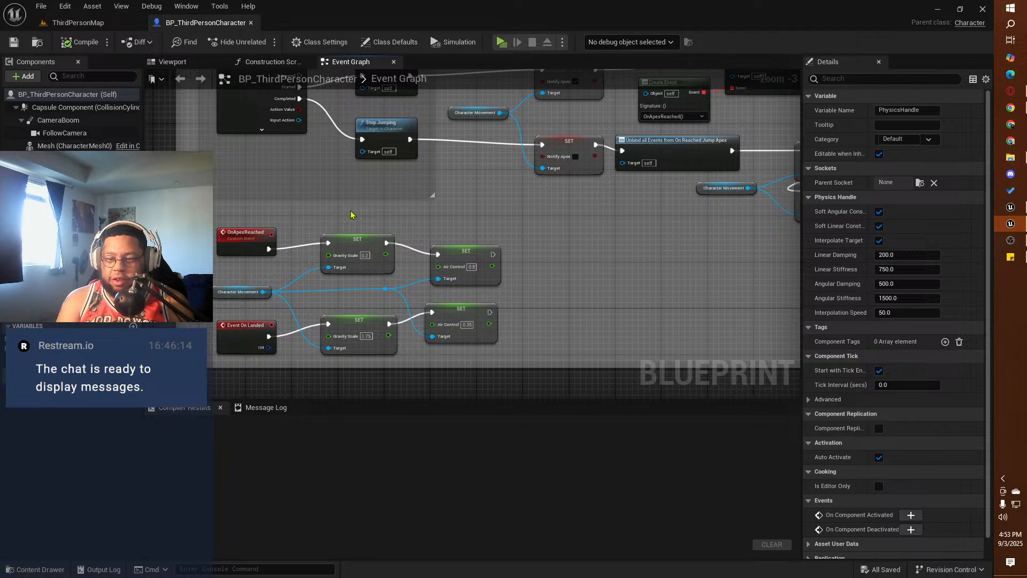
pyautogui.moveTo(464, 219); pyautogui.dragTo(459, 261, button='right')
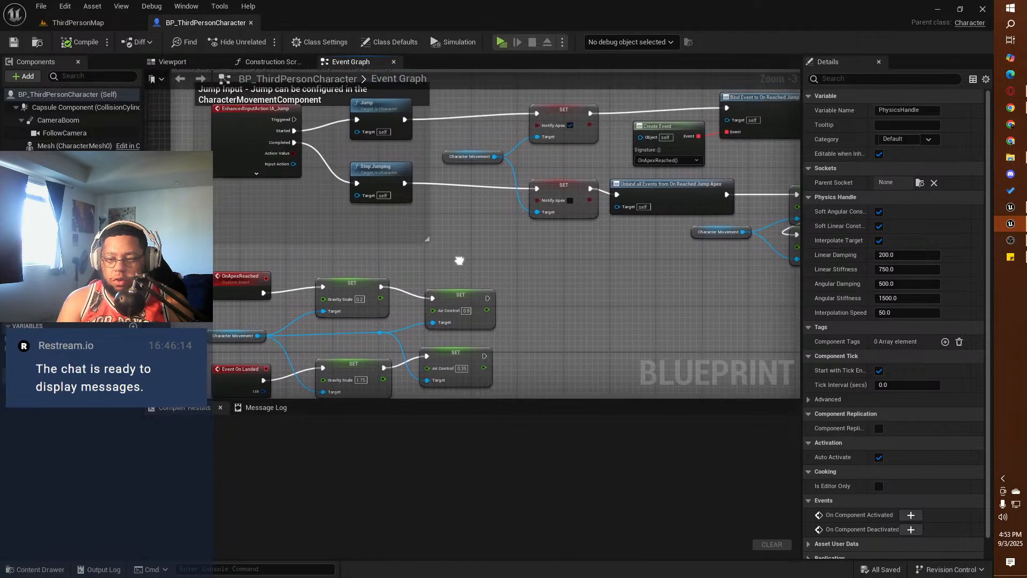
pyautogui.moveTo(675, 244); pyautogui.dragTo(191, 289, button='right')
pyautogui.moveTo(677, 175)
pyautogui.mouseDown(button='right')
pyautogui.moveTo(574, 223)
pyautogui.moveTo(332, 259)
pyautogui.moveTo(436, 231)
pyautogui.moveTo(354, 235)
pyautogui.mouseUp(button='right')
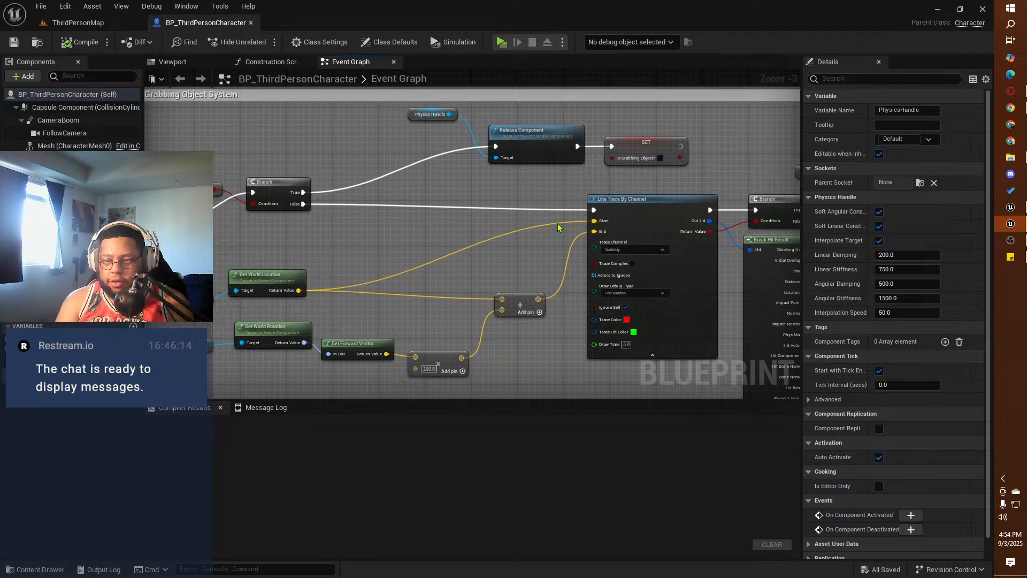
pyautogui.moveTo(634, 183); pyautogui.dragTo(651, 122, button='right')
pyautogui.click(937, 7)
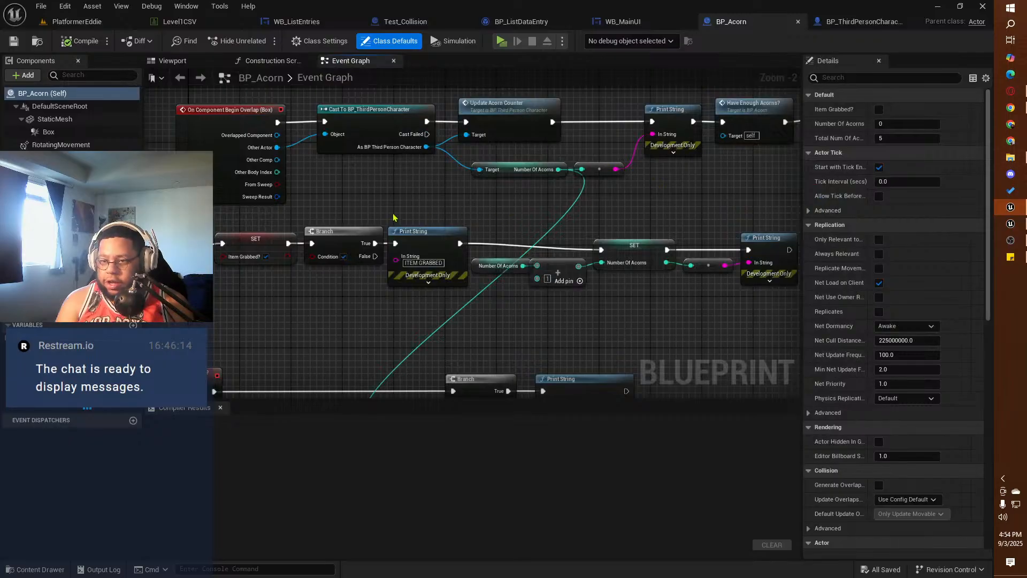
# Step: Look through the squirrel's BP_ThirdPersonCharacter event graph, from the acorn counter event past the climbing logic to the jump input section
pyautogui.scroll(-2, 393, 218)
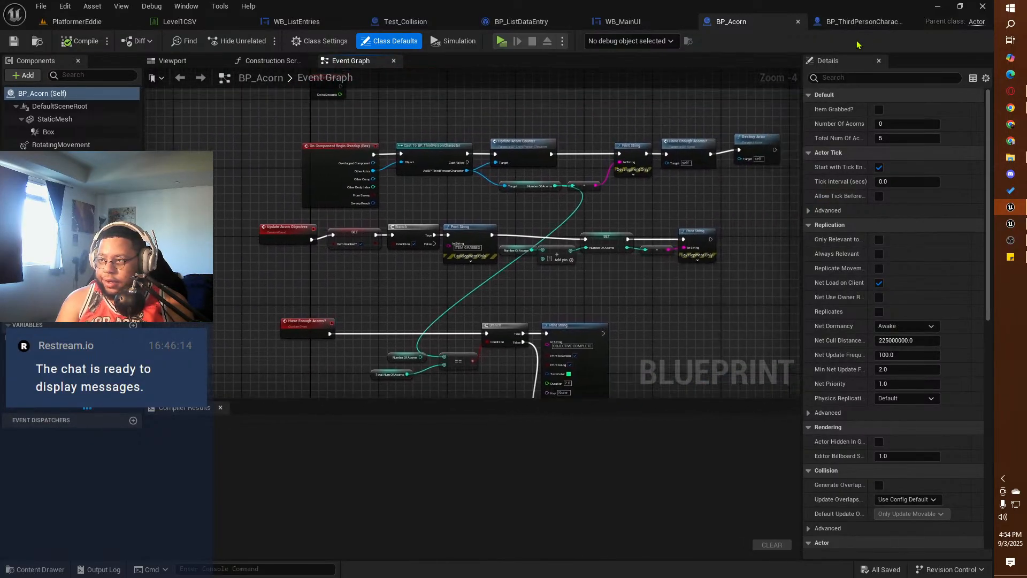
pyautogui.click(859, 21)
pyautogui.click(354, 61)
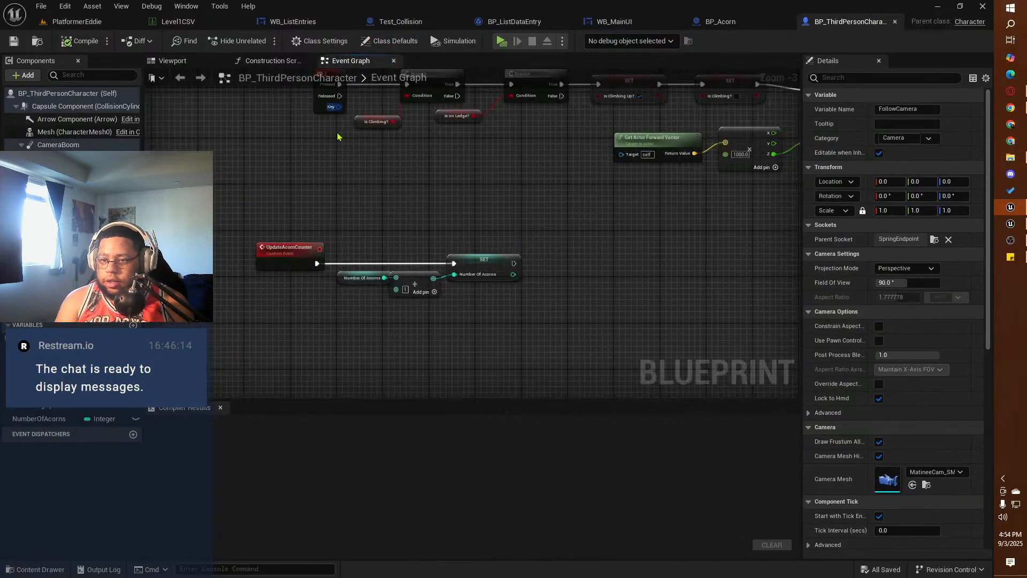
pyautogui.moveTo(319, 185); pyautogui.dragTo(228, 340, button='right')
pyautogui.moveTo(388, 213); pyautogui.dragTo(328, 330, button='right')
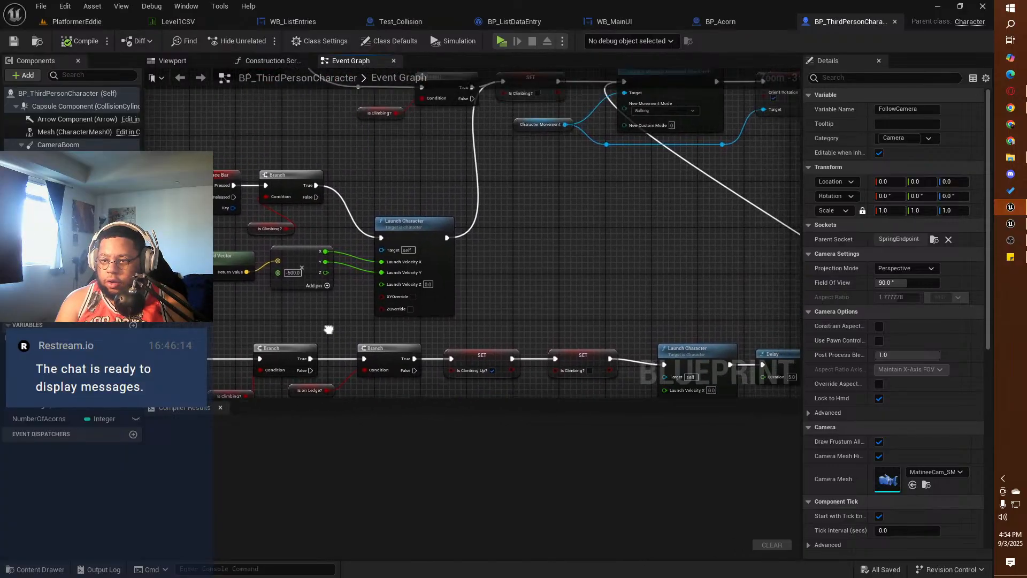
pyautogui.scroll(-2, 358, 305)
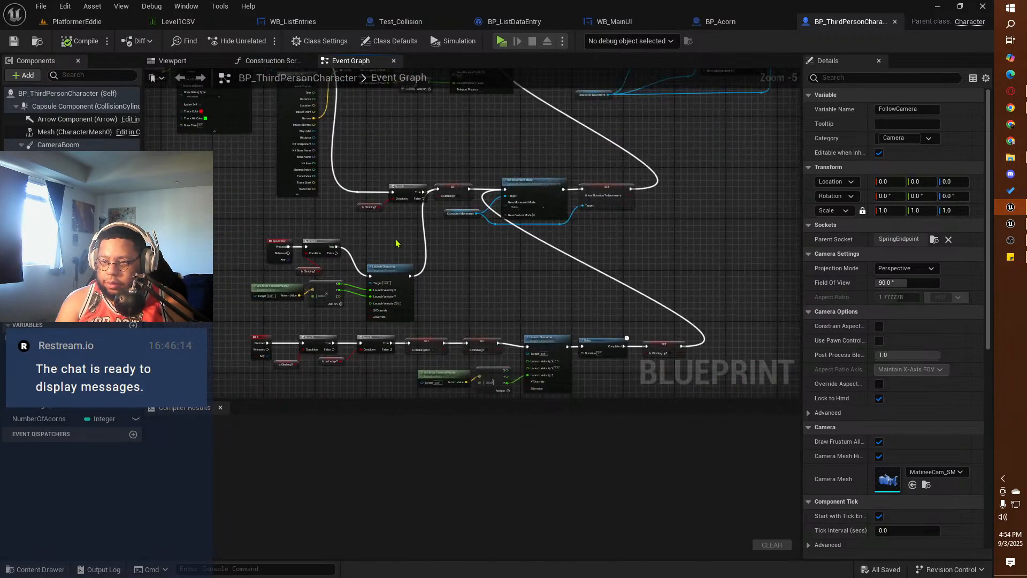
pyautogui.moveTo(396, 243); pyautogui.dragTo(650, 389, button='right')
pyautogui.moveTo(475, 161); pyautogui.dragTo(442, 238, button='right')
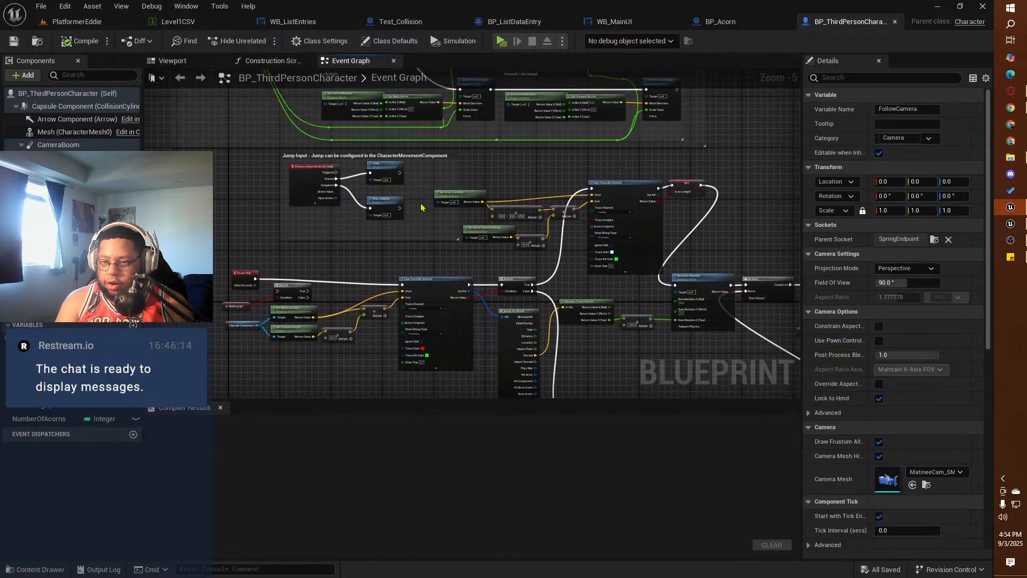
# Step: Narrow the Jump Input comment box around its nodes and shift the jump event, Jump and Stop Jumping nodes slightly down inside it
pyautogui.scroll(2, 426, 187)
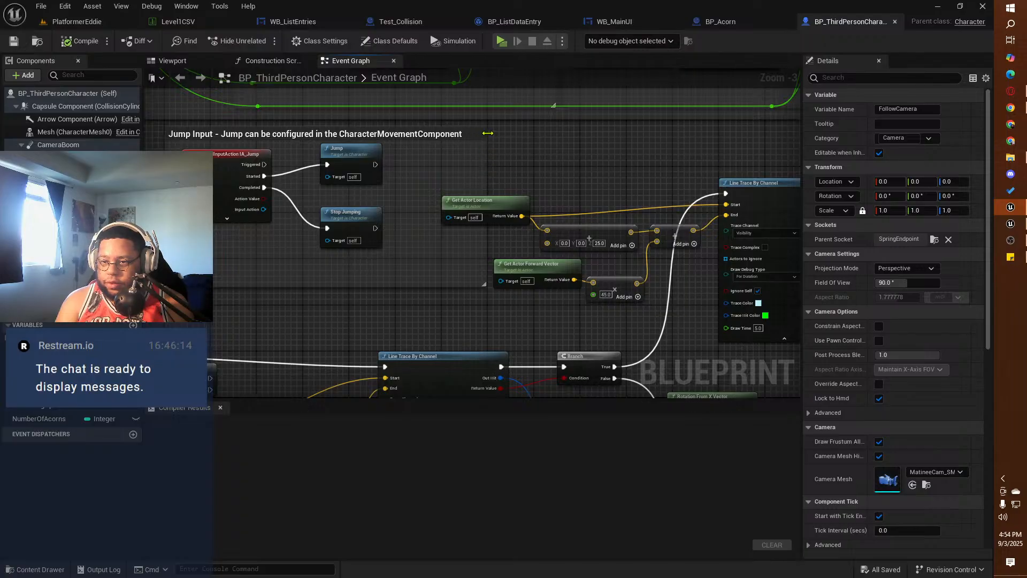
pyautogui.moveTo(484, 138); pyautogui.dragTo(400, 138)
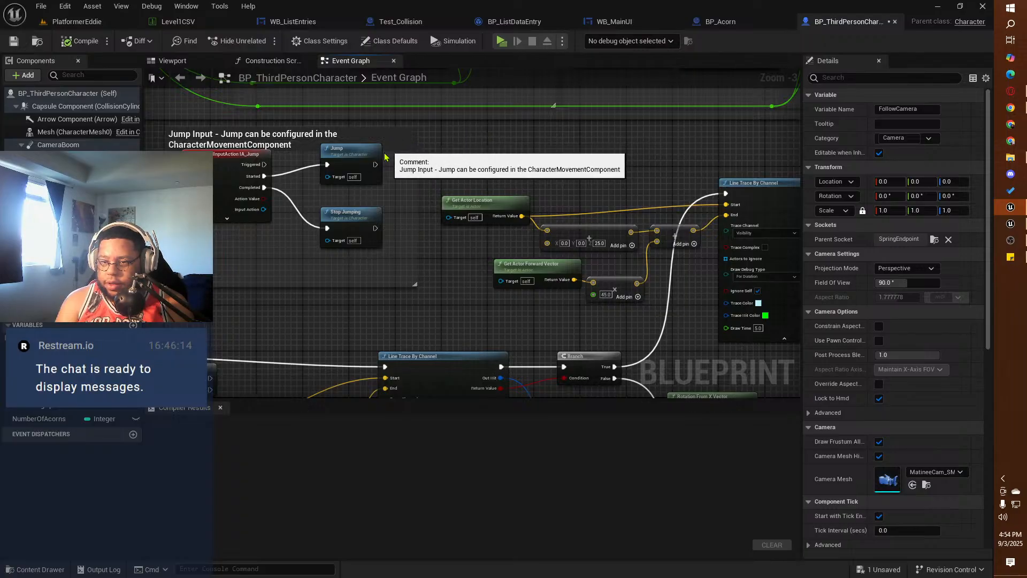
pyautogui.moveTo(368, 267); pyautogui.dragTo(245, 187)
pyautogui.moveTo(350, 160); pyautogui.dragTo(356, 178)
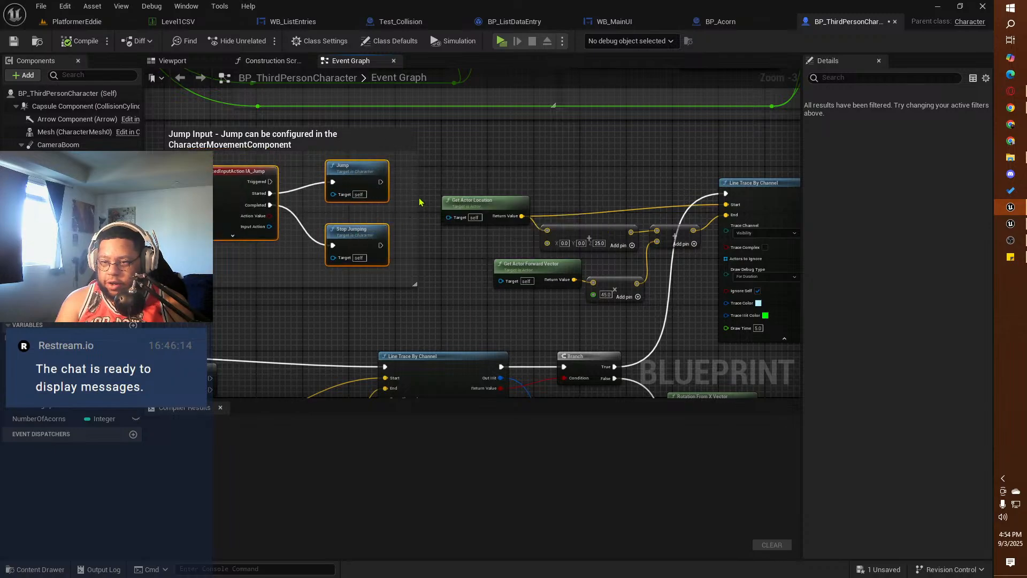
# Step: Change the Jump Input comment's colour to white (FFFFFFFF)
pyautogui.click(394, 161)
pyautogui.click(909, 148)
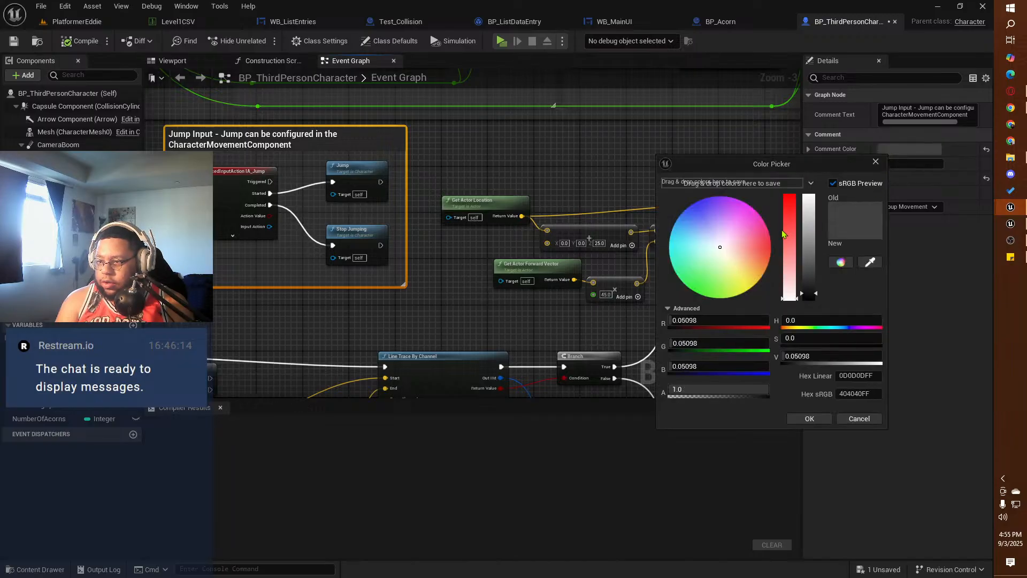
pyautogui.moveTo(804, 245); pyautogui.dragTo(808, 195)
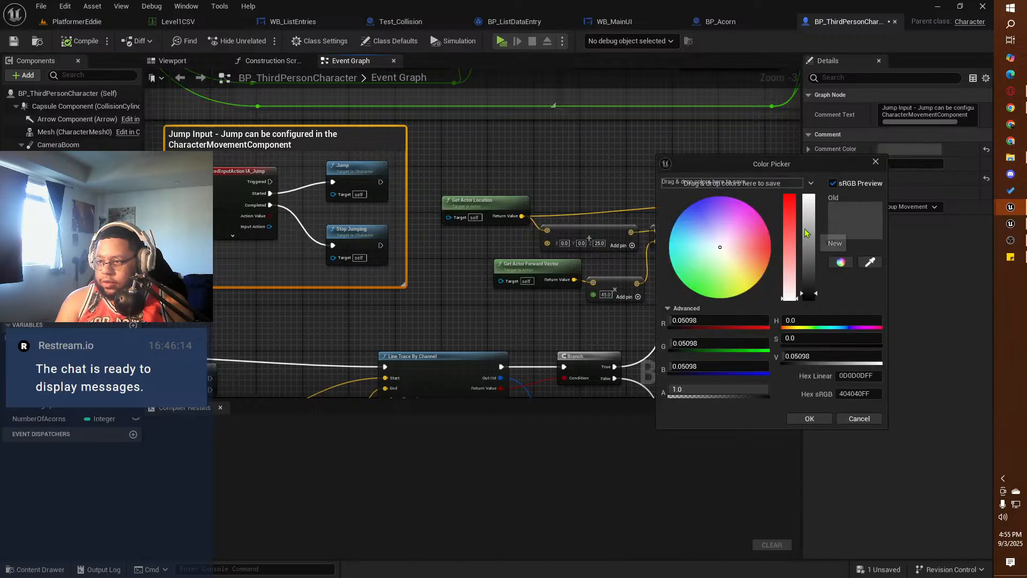
pyautogui.click(810, 418)
# Step: Review the Event Tick climbing traces and movement input logic in the event graph, and compile BP_ThirdPersonCharacter
pyautogui.moveTo(459, 302); pyautogui.dragTo(709, 193, button='right')
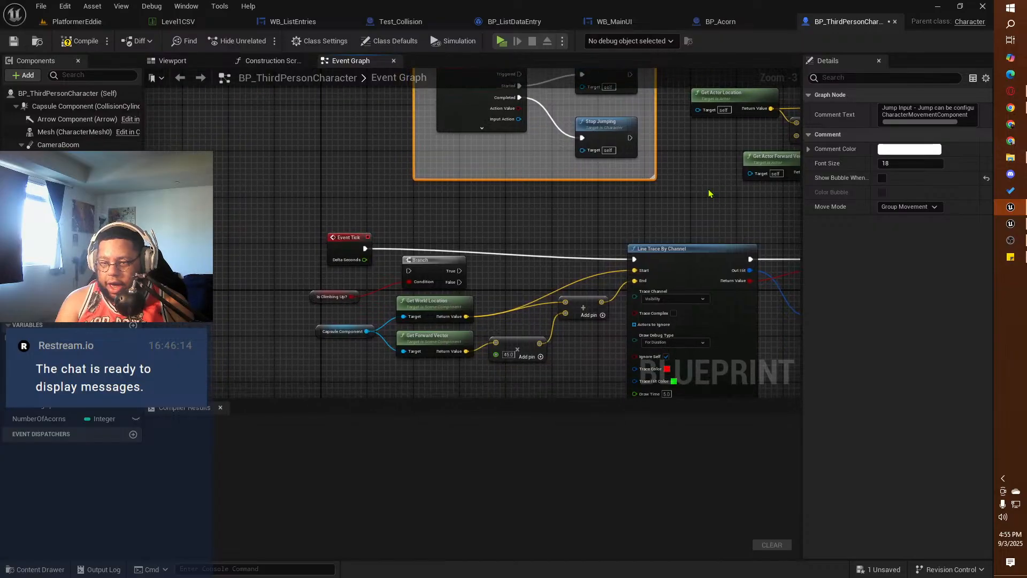
pyautogui.moveTo(556, 225); pyautogui.dragTo(463, 166, button='right')
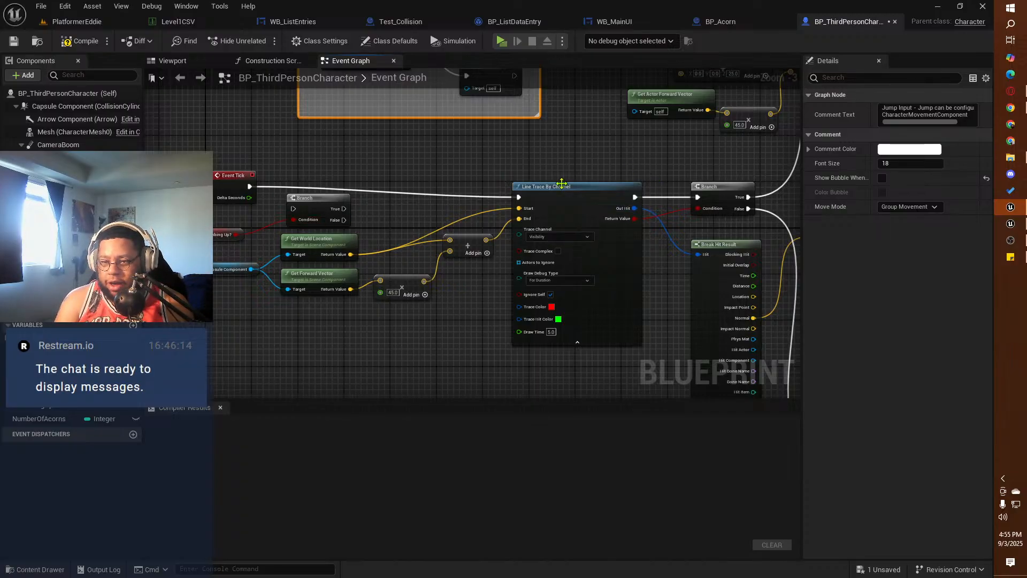
pyautogui.moveTo(649, 146); pyautogui.dragTo(385, 262, button='right')
pyautogui.moveTo(300, 259); pyautogui.dragTo(542, 147, button='right')
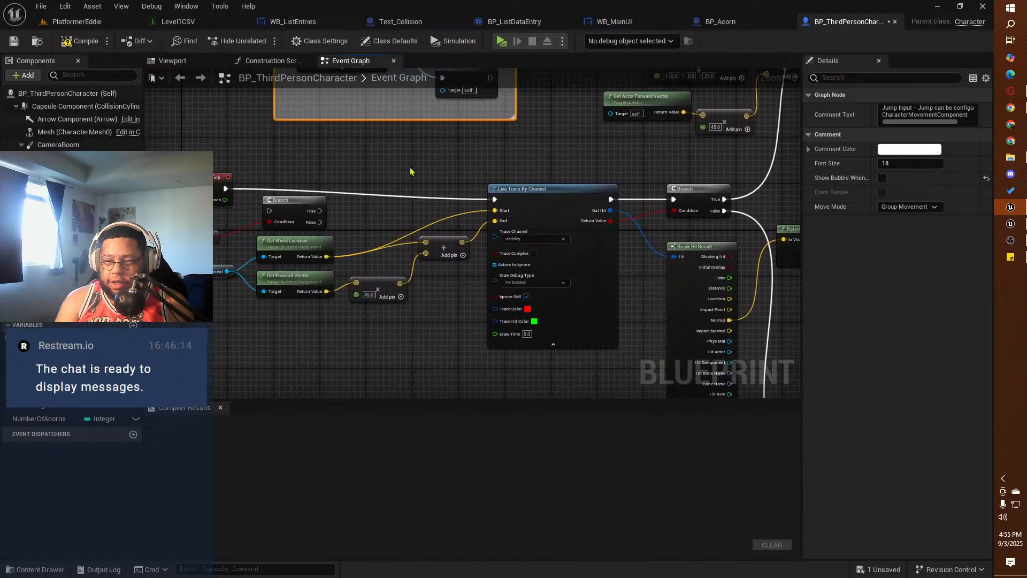
pyautogui.moveTo(541, 156); pyautogui.dragTo(454, 261, button='right')
pyautogui.scroll(-2, 454, 262)
pyautogui.moveTo(510, 288); pyautogui.dragTo(386, 259, button='right')
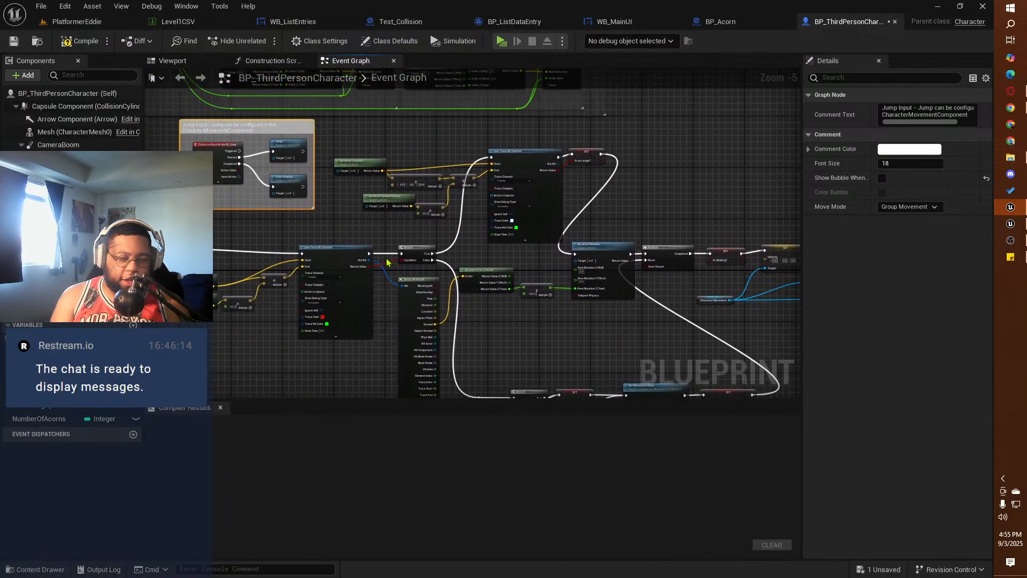
pyautogui.moveTo(361, 198); pyautogui.dragTo(607, 313, button='right')
pyautogui.moveTo(495, 248); pyautogui.dragTo(311, 248)
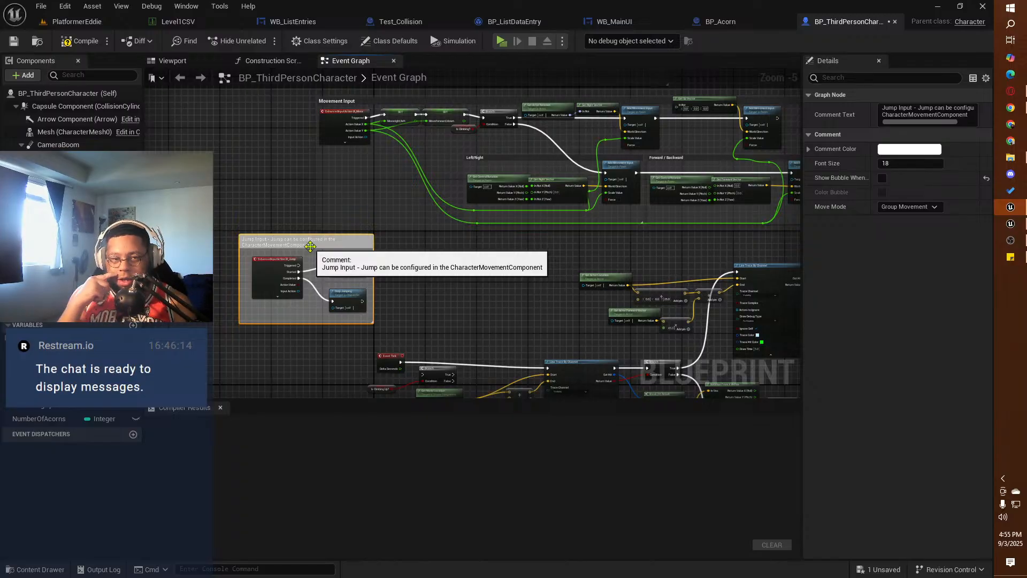
pyautogui.click(77, 44)
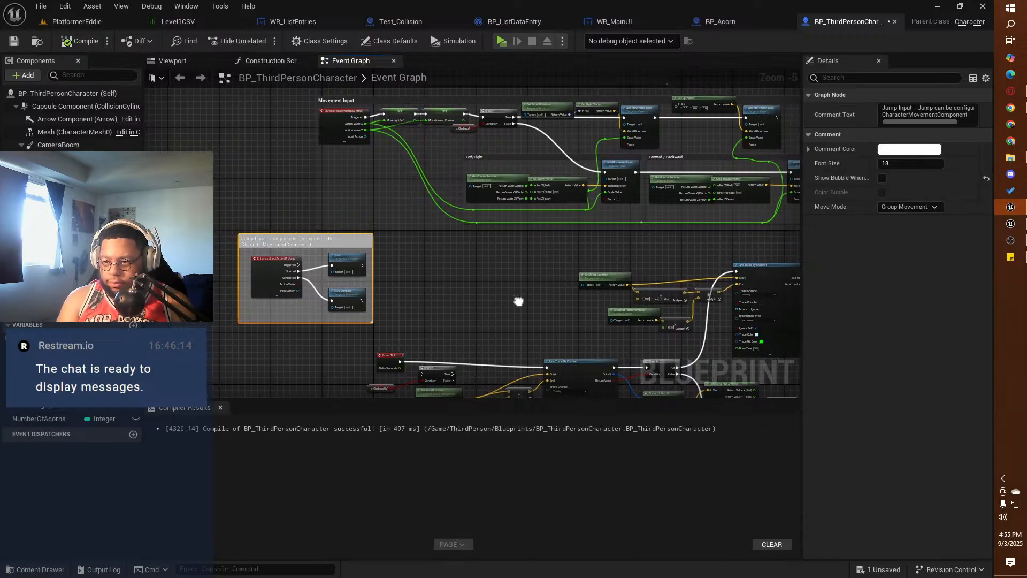
# Step: Move the whole climbing chain, from the rotation nodes through Set Actor Rotation to Orient Rotation to Movement, down and to the right
pyautogui.moveTo(516, 301); pyautogui.dragTo(330, 159, button='right')
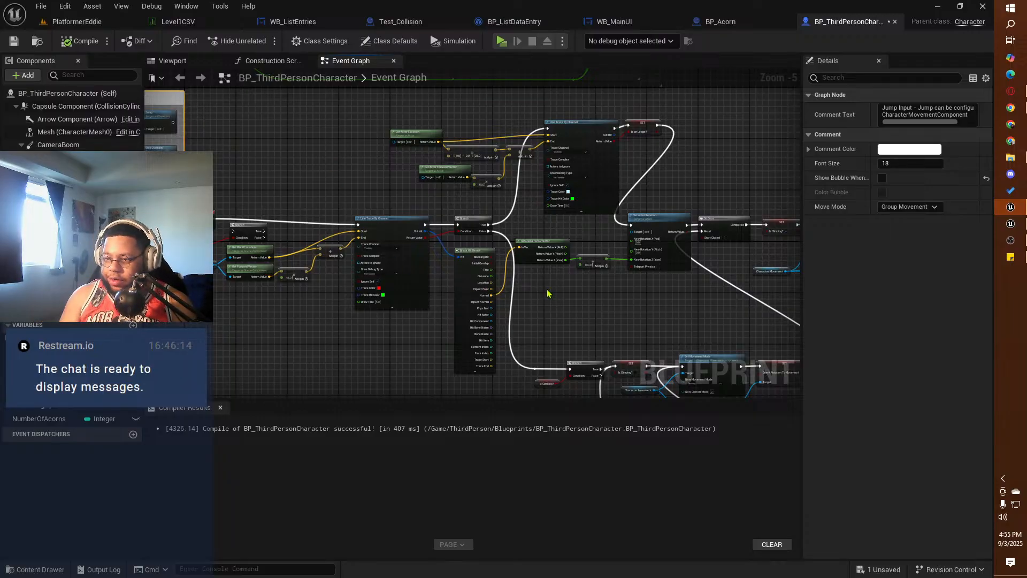
pyautogui.moveTo(548, 294); pyautogui.dragTo(325, 240, button='right')
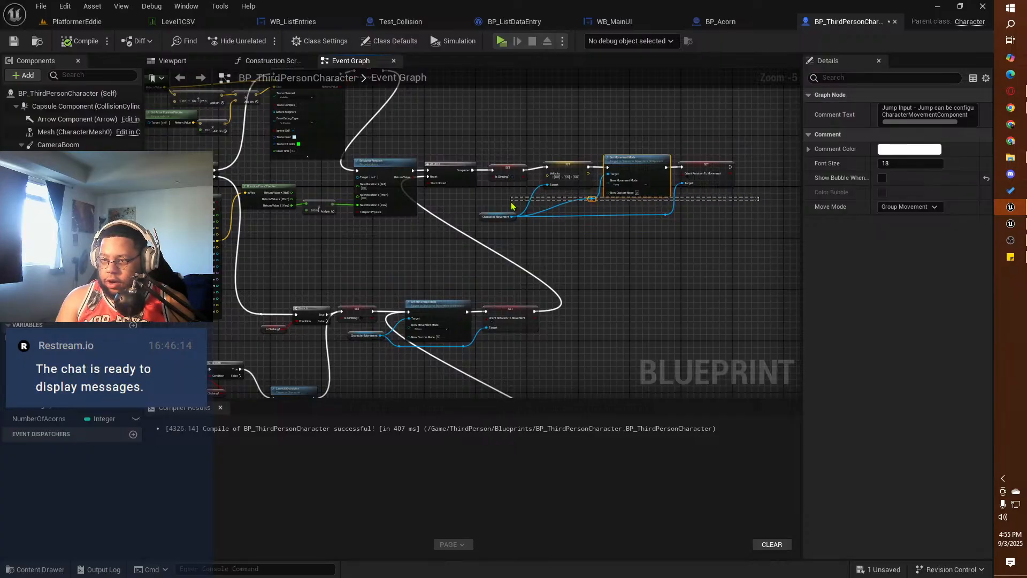
pyautogui.moveTo(760, 177); pyautogui.dragTo(265, 247)
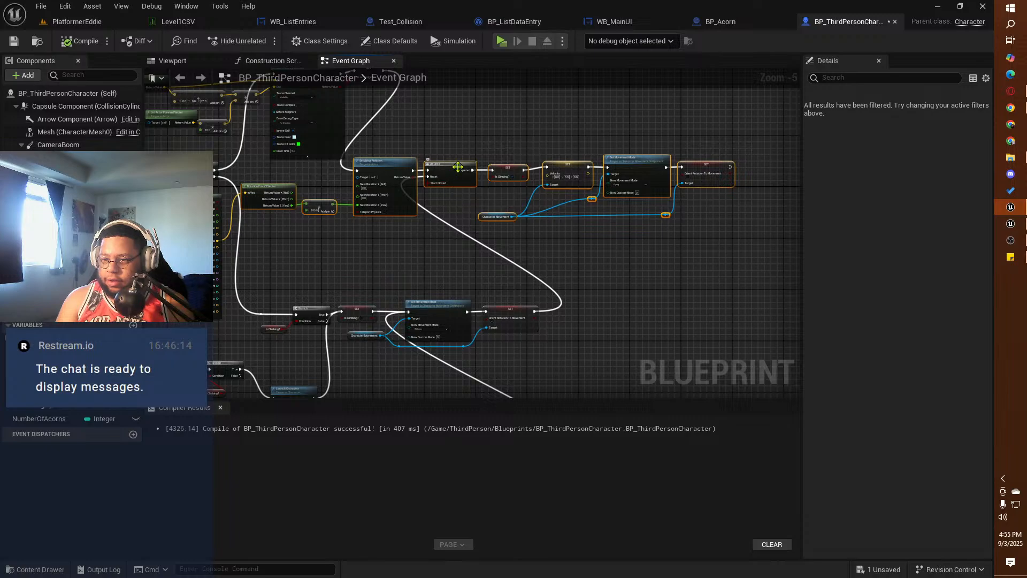
pyautogui.moveTo(457, 167); pyautogui.dragTo(473, 218)
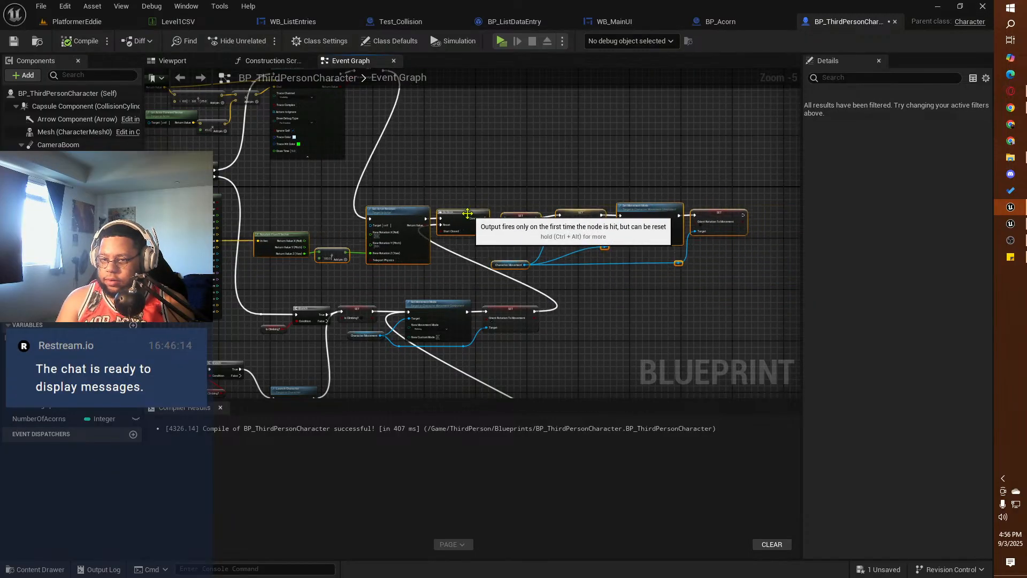
pyautogui.moveTo(411, 219); pyautogui.dragTo(521, 219)
# Step: Shift the ledge trace group right, raise its location and forward vector nodes, and lower its Line Trace By Channel node below them
pyautogui.moveTo(392, 214)
pyautogui.mouseDown(button='right')
pyautogui.moveTo(472, 242)
pyautogui.moveTo(531, 283)
pyautogui.mouseUp(button='right')
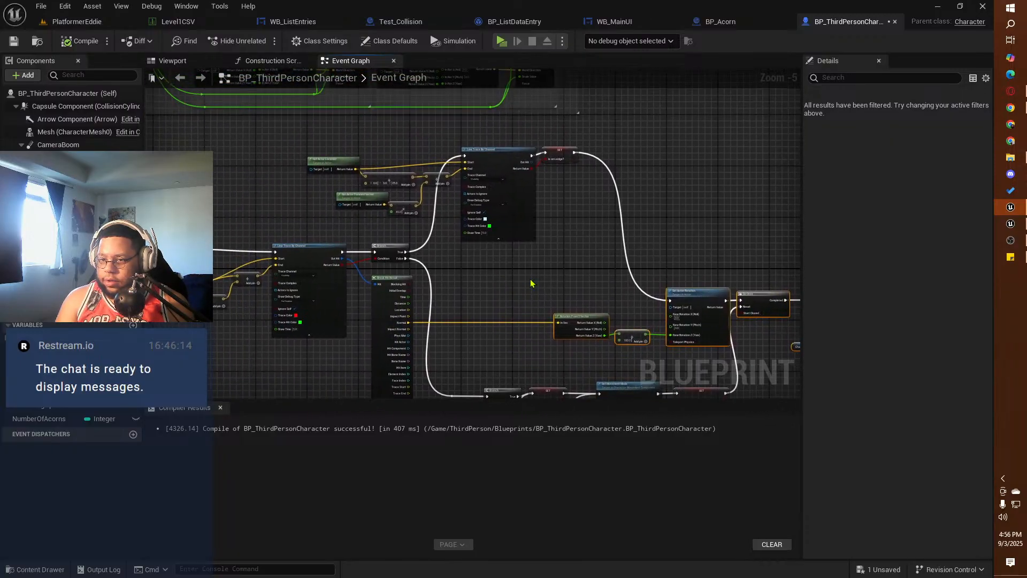
pyautogui.moveTo(598, 140); pyautogui.dragTo(305, 235)
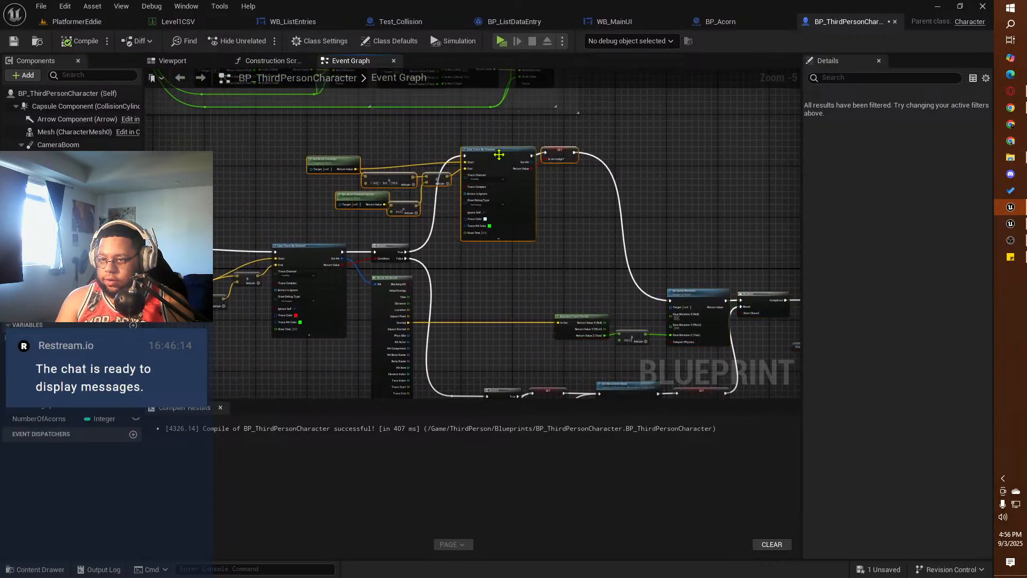
pyautogui.moveTo(501, 158)
pyautogui.mouseDown()
pyautogui.moveTo(615, 206)
pyautogui.moveTo(589, 193)
pyautogui.mouseUp()
pyautogui.click(436, 202)
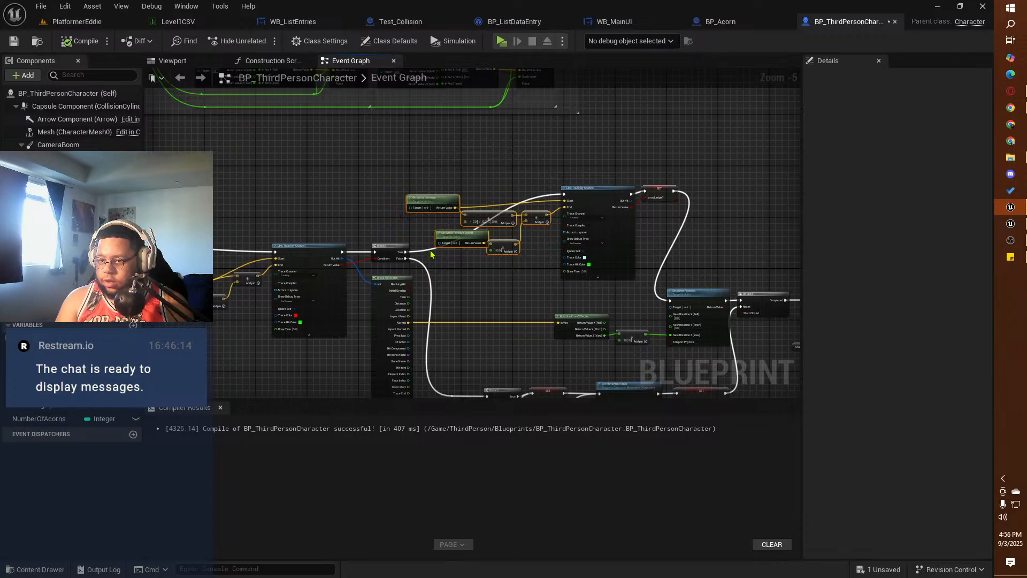
pyautogui.moveTo(436, 201); pyautogui.dragTo(433, 159)
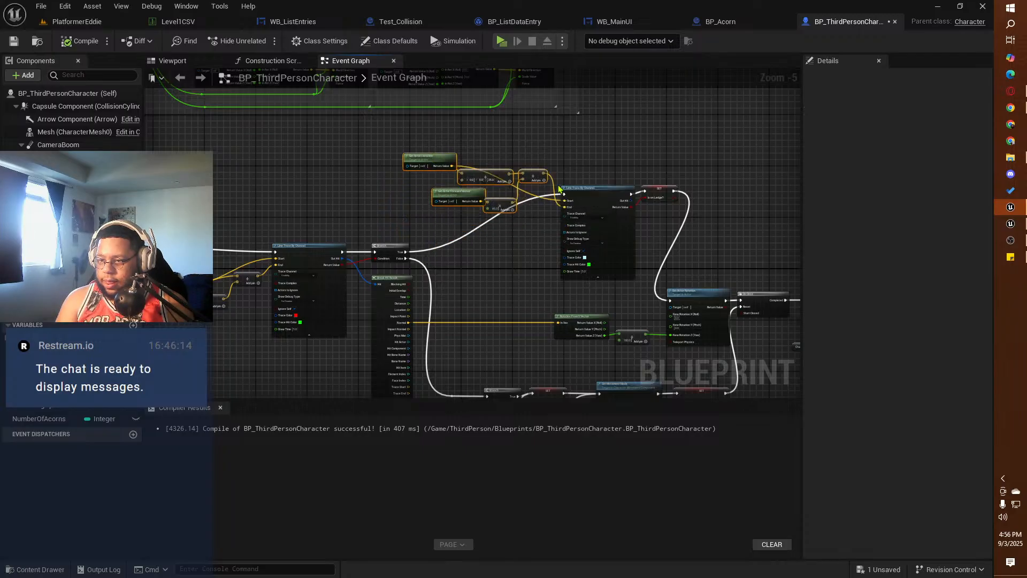
pyautogui.moveTo(596, 195); pyautogui.dragTo(571, 230)
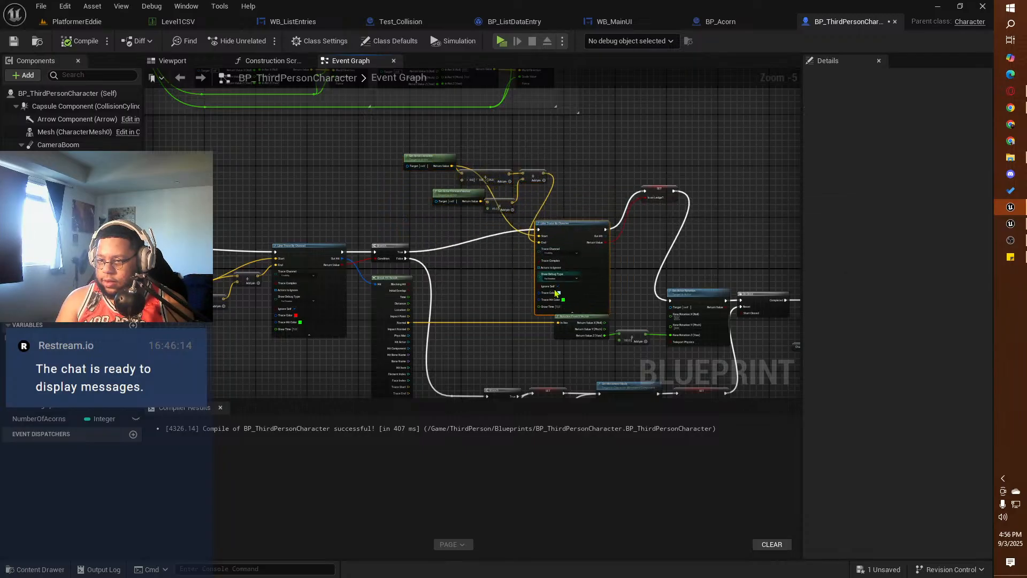
# Step: Place the X-vector rotation and its math node below the ledge trace, lower the trace slightly, and nudge Set Actor Rotation left
pyautogui.moveTo(483, 299); pyautogui.dragTo(392, 206, button='right')
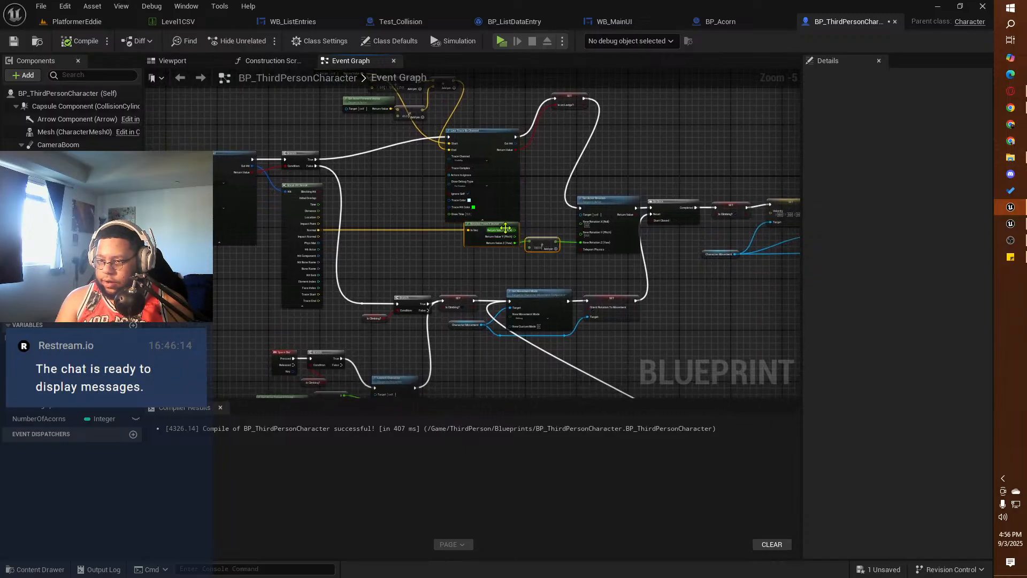
pyautogui.moveTo(499, 229)
pyautogui.mouseDown()
pyautogui.moveTo(469, 248)
pyautogui.moveTo(480, 247)
pyautogui.mouseUp()
pyautogui.moveTo(493, 136); pyautogui.dragTo(489, 149)
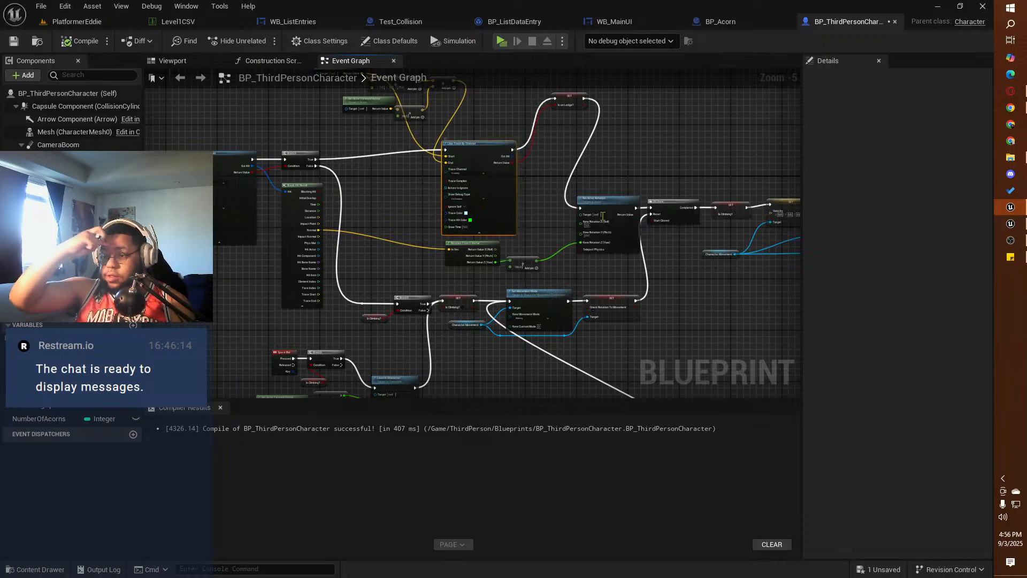
pyautogui.moveTo(605, 200); pyautogui.dragTo(603, 199)
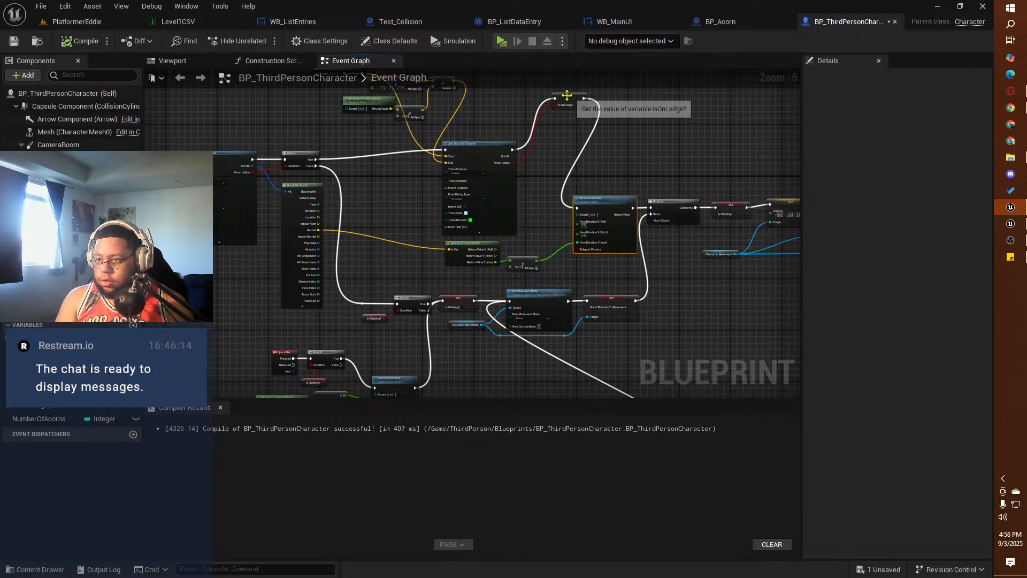
# Step: Place the IsOnLedge? setter just right of the ledge trace and nudge the X-vector rotation node toward its math node
pyautogui.moveTo(568, 102); pyautogui.dragTo(543, 152)
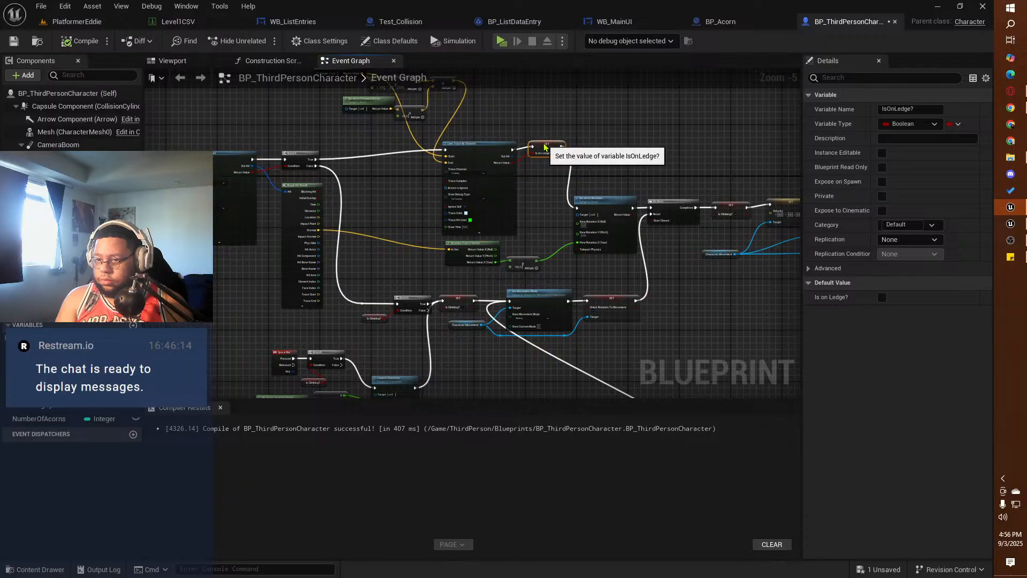
pyautogui.moveTo(592, 144); pyautogui.dragTo(458, 121, button='right')
pyautogui.moveTo(393, 246); pyautogui.dragTo(417, 230)
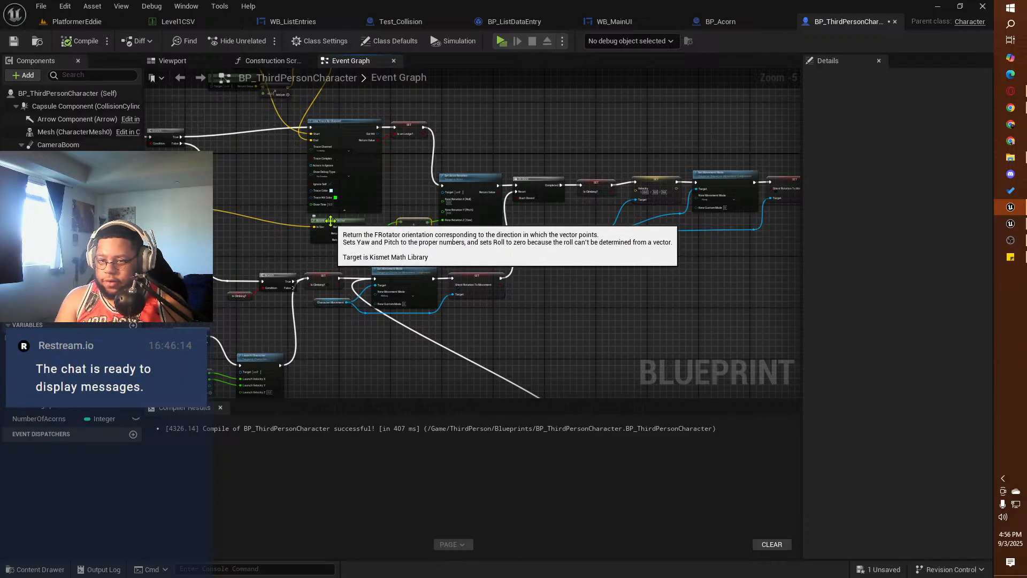
pyautogui.moveTo(332, 218); pyautogui.dragTo(347, 221)
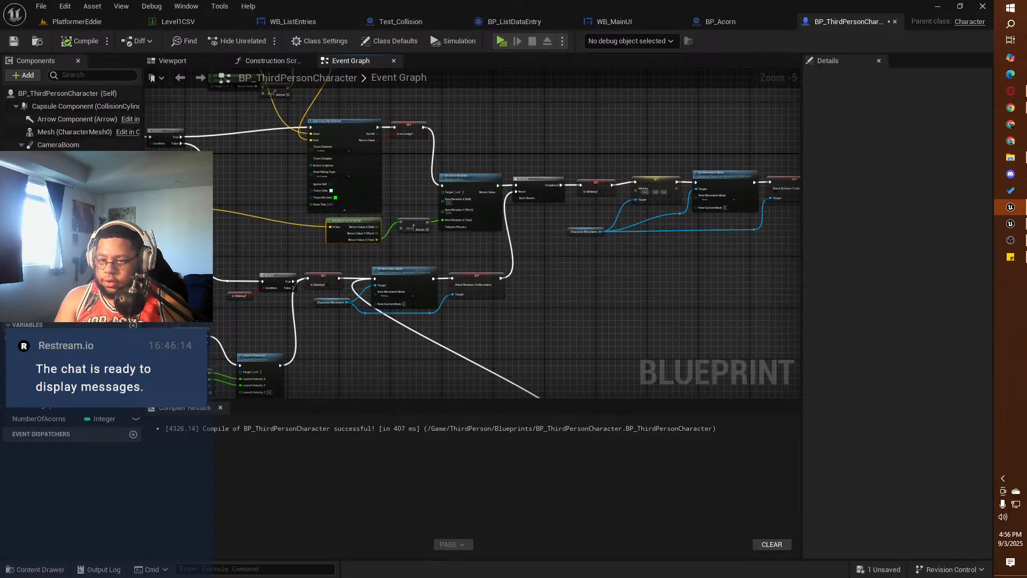
# Step: Shift the ledge trace's location, forward vector and math nodes left, regroup the vector addition beside them, and nudge the trace slightly left
pyautogui.moveTo(266, 242); pyautogui.dragTo(419, 341, button='right')
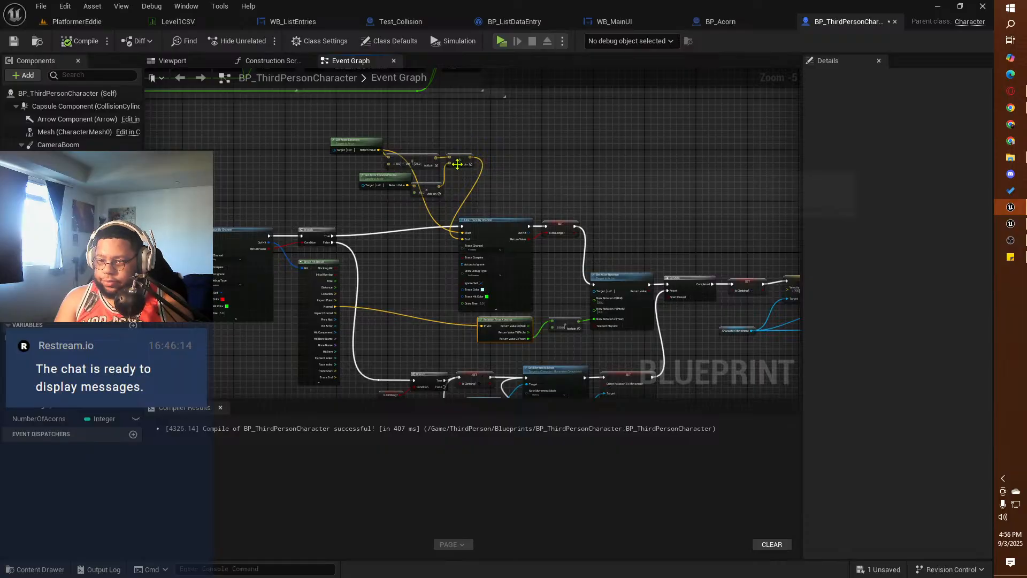
pyautogui.moveTo(458, 165); pyautogui.dragTo(439, 249)
pyautogui.moveTo(435, 134); pyautogui.dragTo(429, 202)
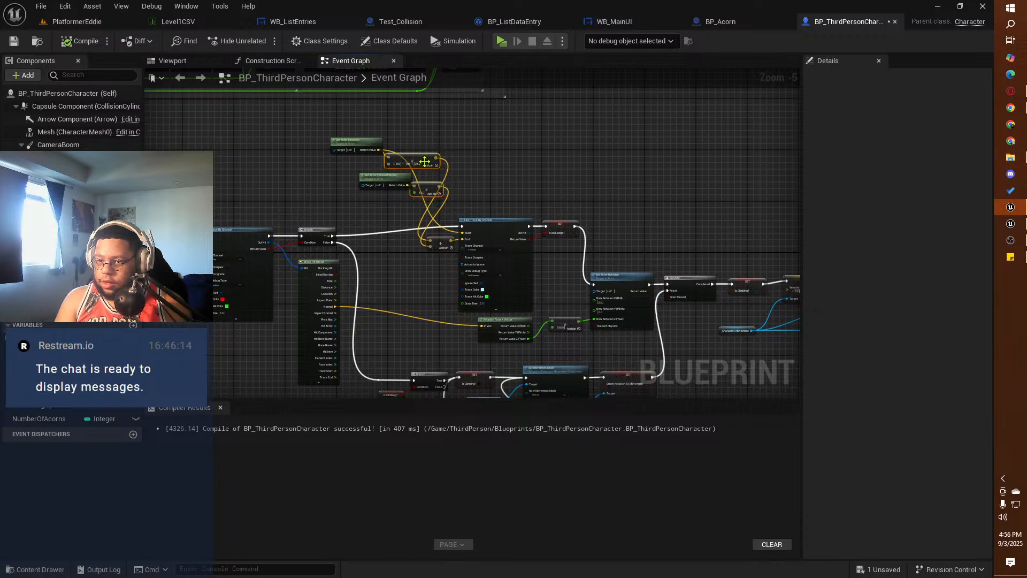
pyautogui.moveTo(425, 162); pyautogui.dragTo(376, 205)
pyautogui.moveTo(445, 151); pyautogui.dragTo(383, 153)
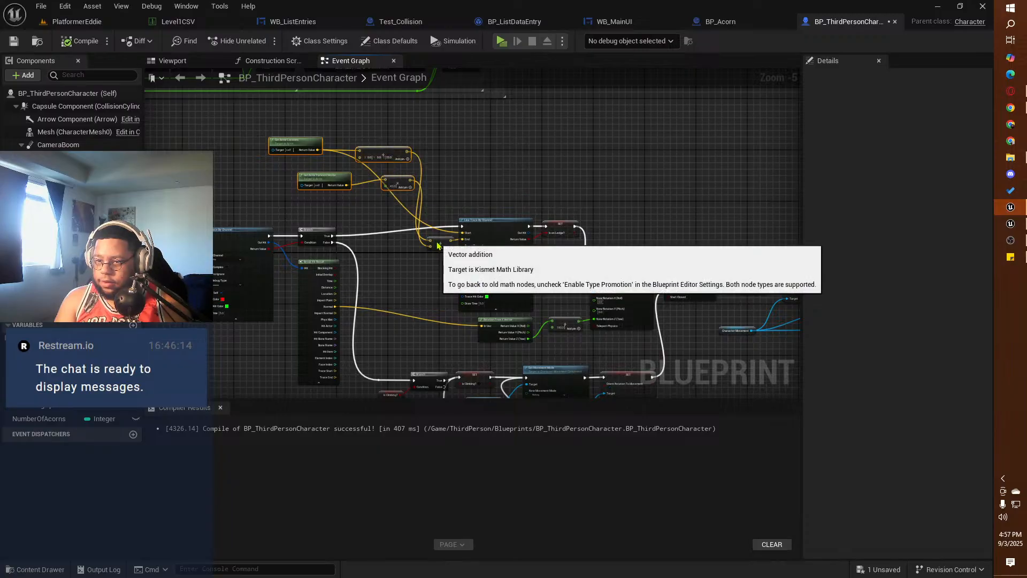
pyautogui.moveTo(434, 237); pyautogui.dragTo(435, 169)
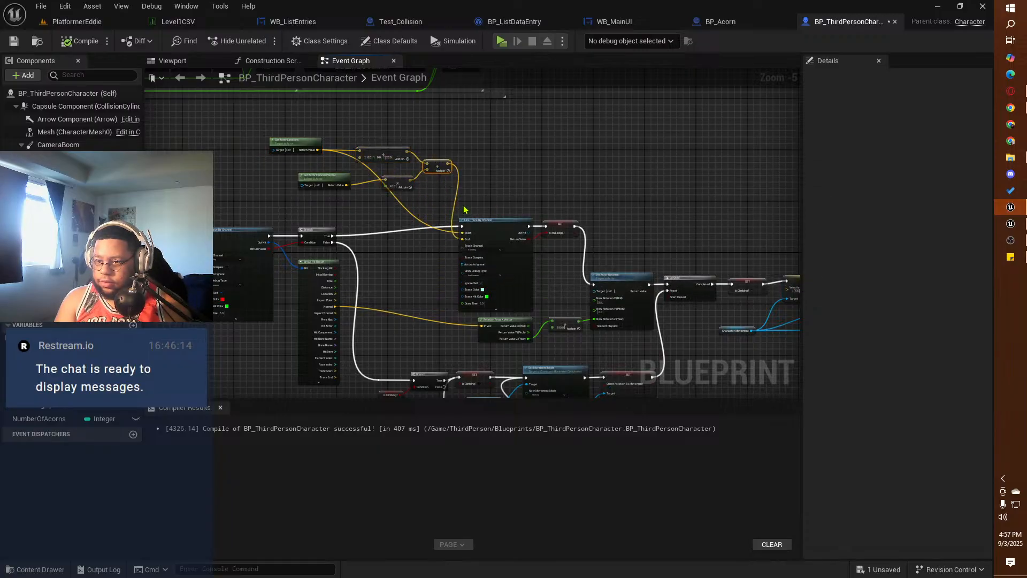
pyautogui.moveTo(492, 232)
pyautogui.mouseDown()
pyautogui.moveTo(485, 192)
pyautogui.moveTo(485, 229)
pyautogui.mouseUp()
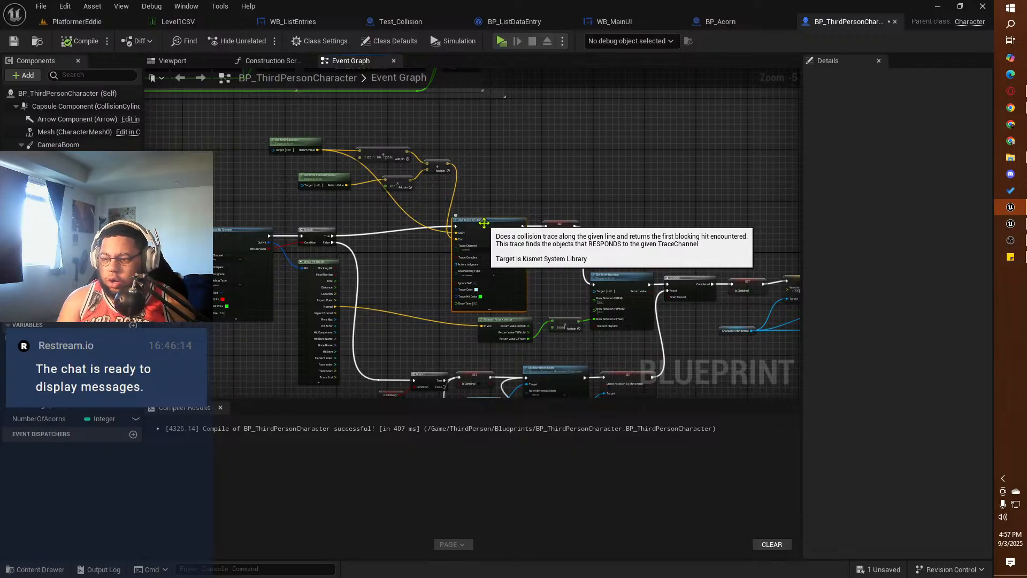
pyautogui.moveTo(435, 273); pyautogui.dragTo(637, 252, button='right')
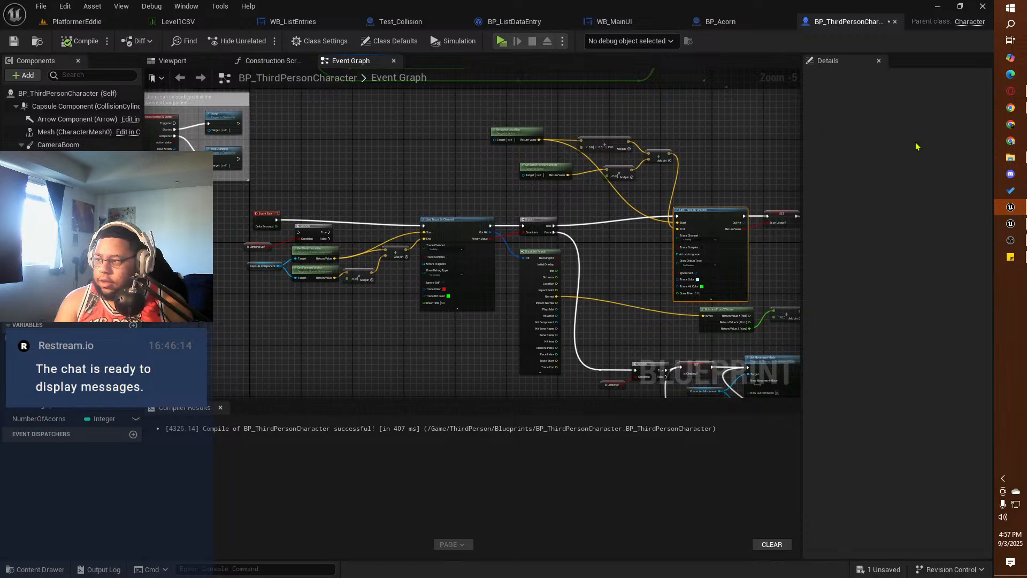
# Step: Switch to the reference third-person project and examine how its Grabbing Object System and Event Tick Object Picked Up Loop are wired
pyautogui.click(1011, 224)
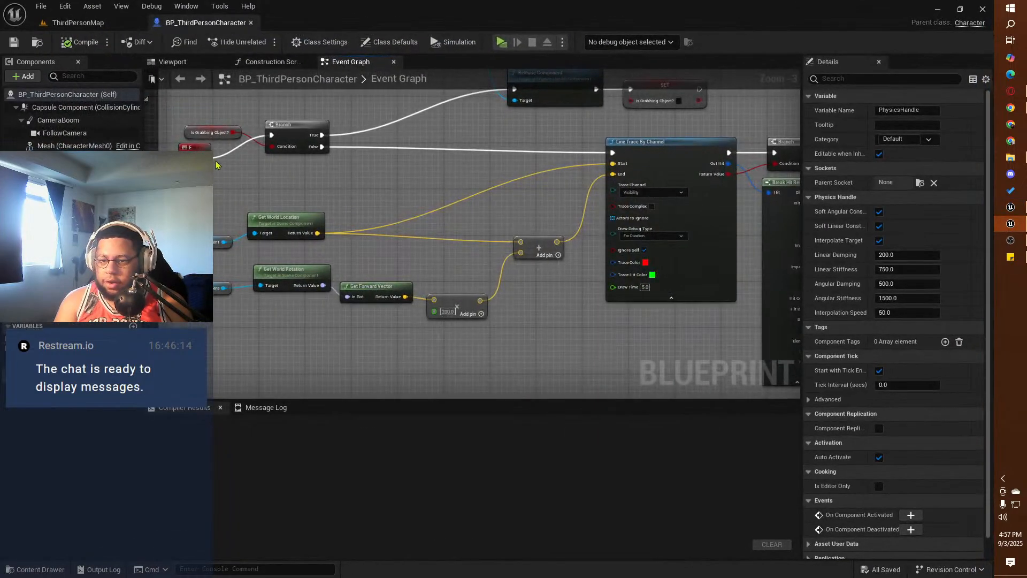
pyautogui.moveTo(217, 164); pyautogui.dragTo(558, 200, button='right')
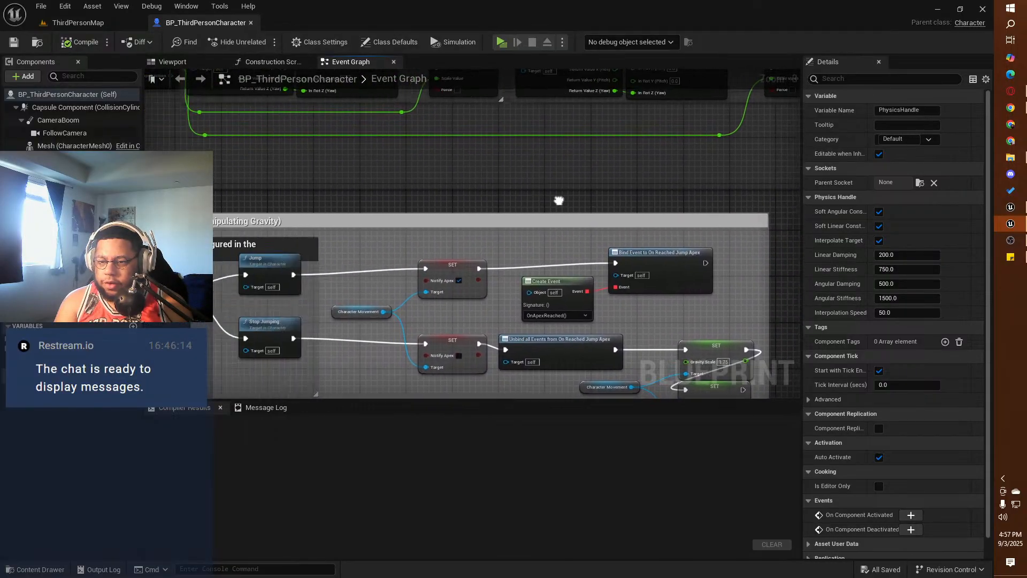
pyautogui.scroll(-2, 558, 200)
pyautogui.moveTo(391, 314); pyautogui.dragTo(131, 204, button='right')
pyautogui.moveTo(473, 242); pyautogui.dragTo(371, 214, button='right')
pyautogui.scroll(2, 374, 216)
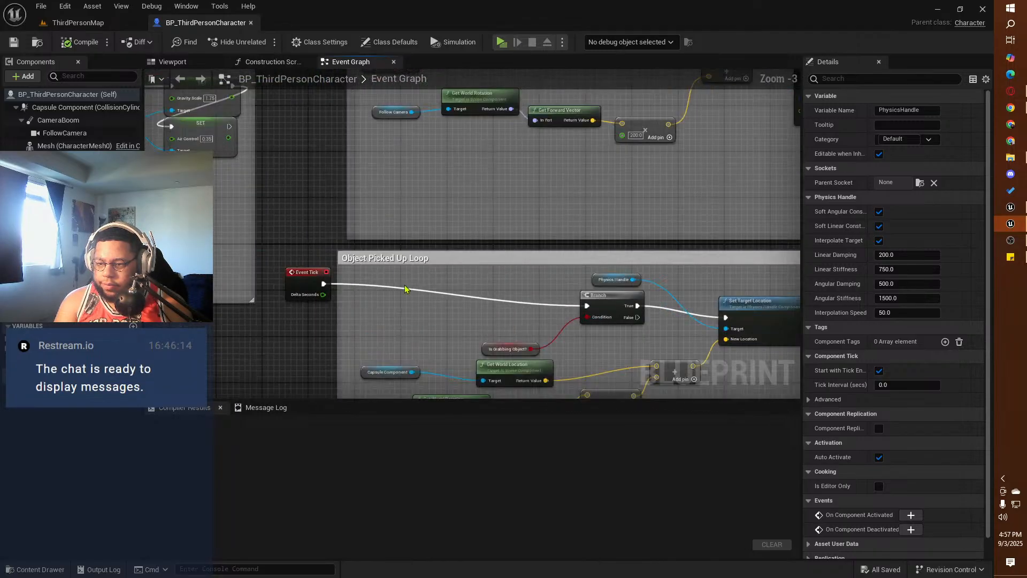
pyautogui.moveTo(418, 307); pyautogui.dragTo(368, 221, button='right')
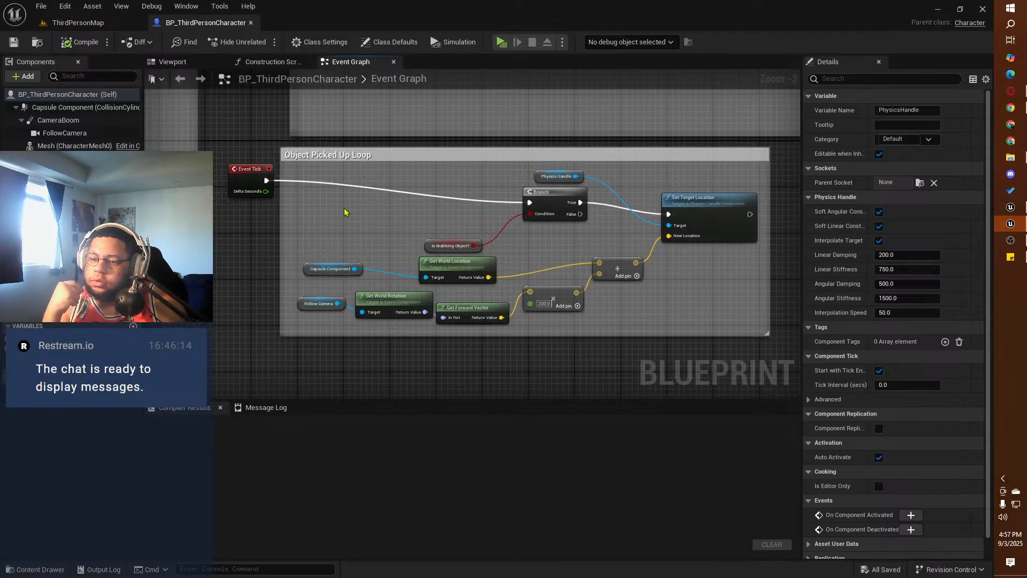
pyautogui.moveTo(344, 213); pyautogui.dragTo(373, 403, button='right')
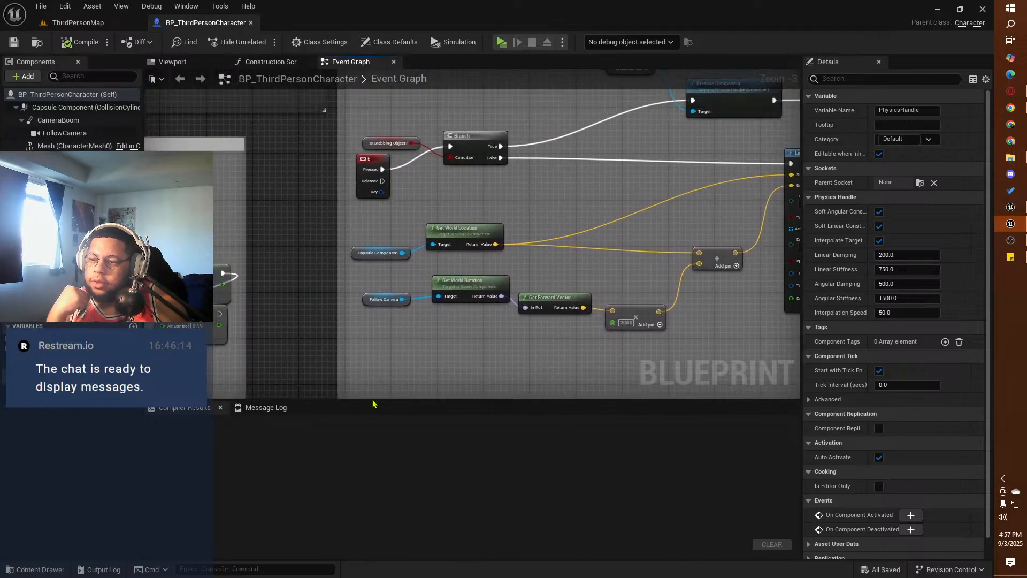
pyautogui.moveTo(434, 100); pyautogui.dragTo(431, 184, button='right')
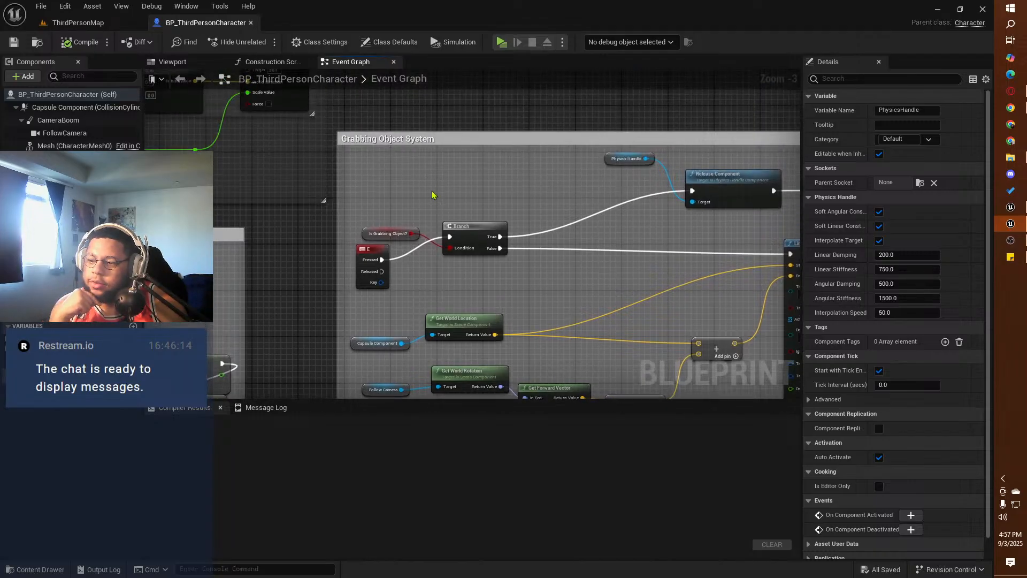
pyautogui.moveTo(435, 289); pyautogui.dragTo(387, 171, button='right')
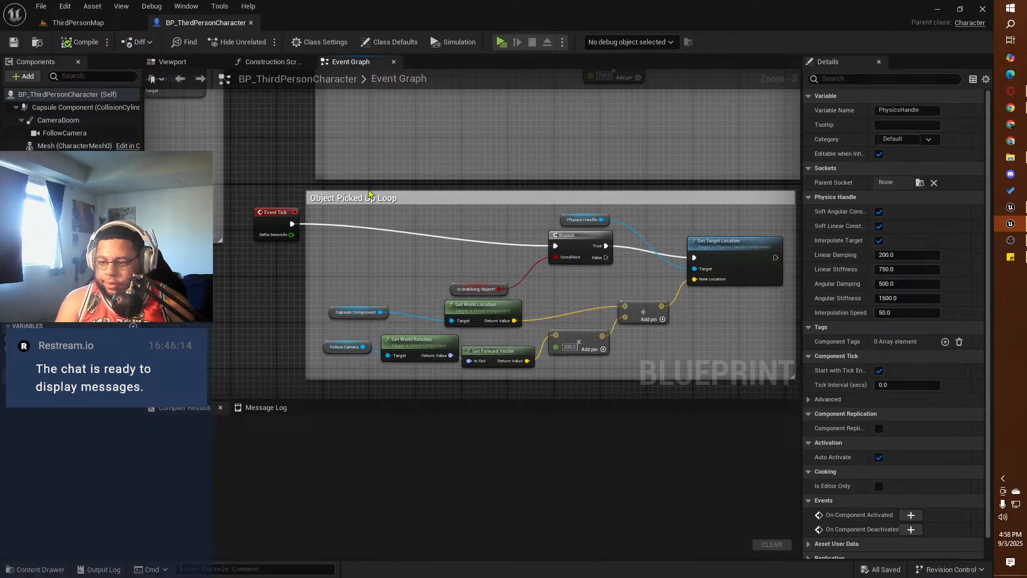
pyautogui.moveTo(676, 224); pyautogui.dragTo(627, 221, button='right')
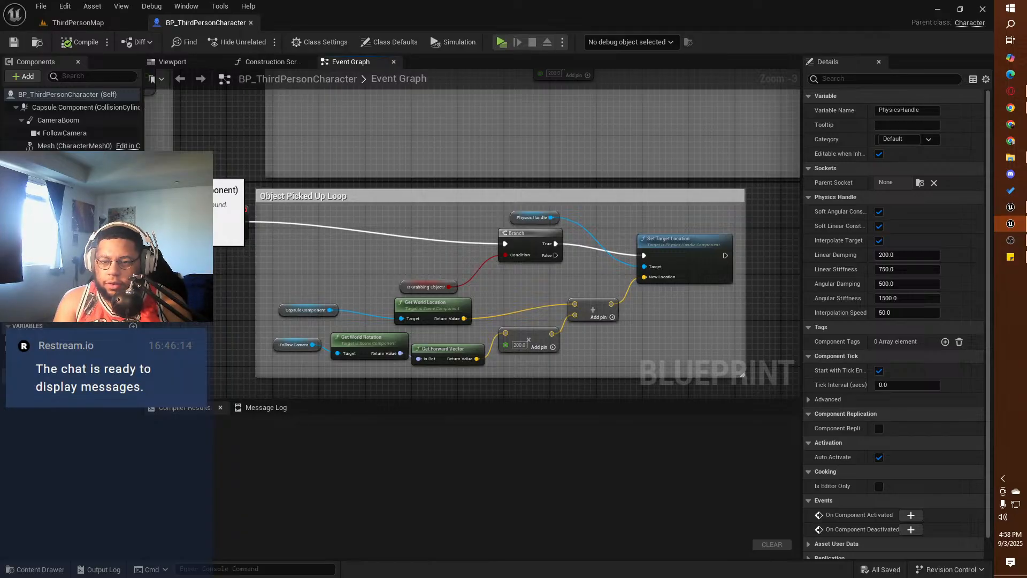
# Step: Check the reference PhysicsHandle component's settings and its Grab Component at Location with Rotation, trace and Release Component nodes
pyautogui.click(65, 172)
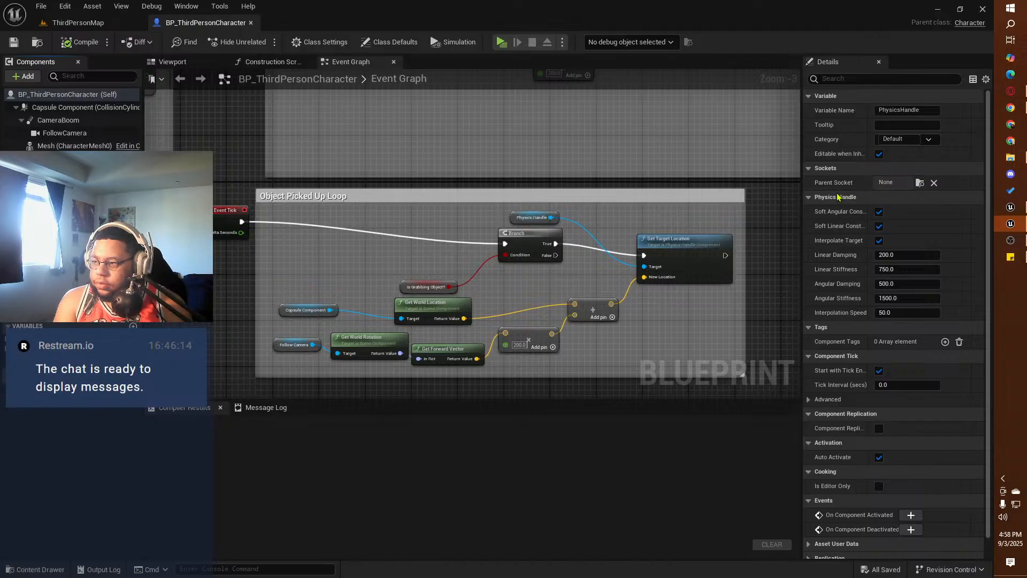
pyautogui.moveTo(649, 155)
pyautogui.mouseDown(button='right')
pyautogui.moveTo(605, 283)
pyautogui.moveTo(597, 397)
pyautogui.moveTo(344, 398)
pyautogui.moveTo(259, 369)
pyautogui.moveTo(181, 395)
pyautogui.mouseUp(button='right')
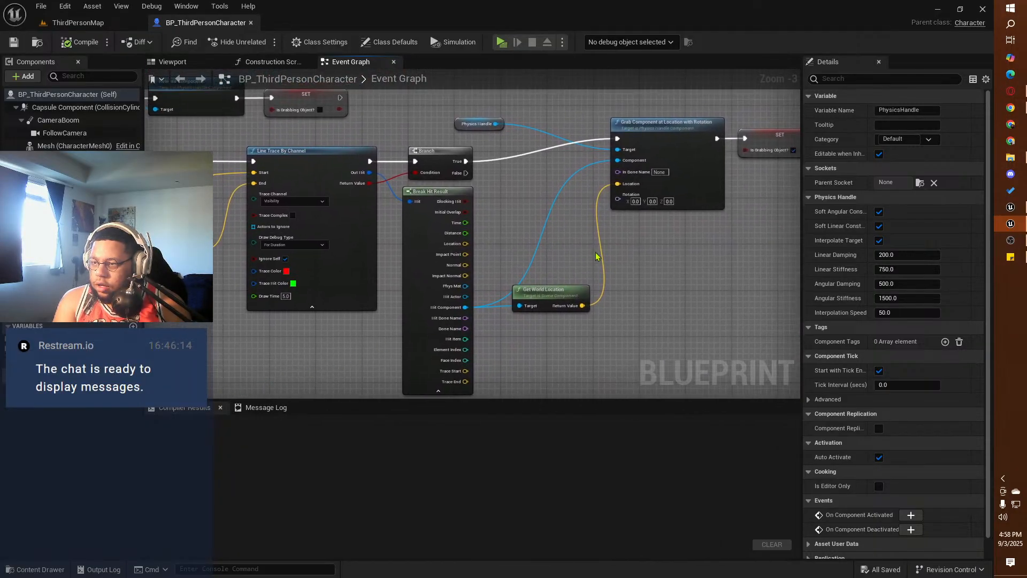
pyautogui.moveTo(669, 245); pyautogui.dragTo(635, 241, button='right')
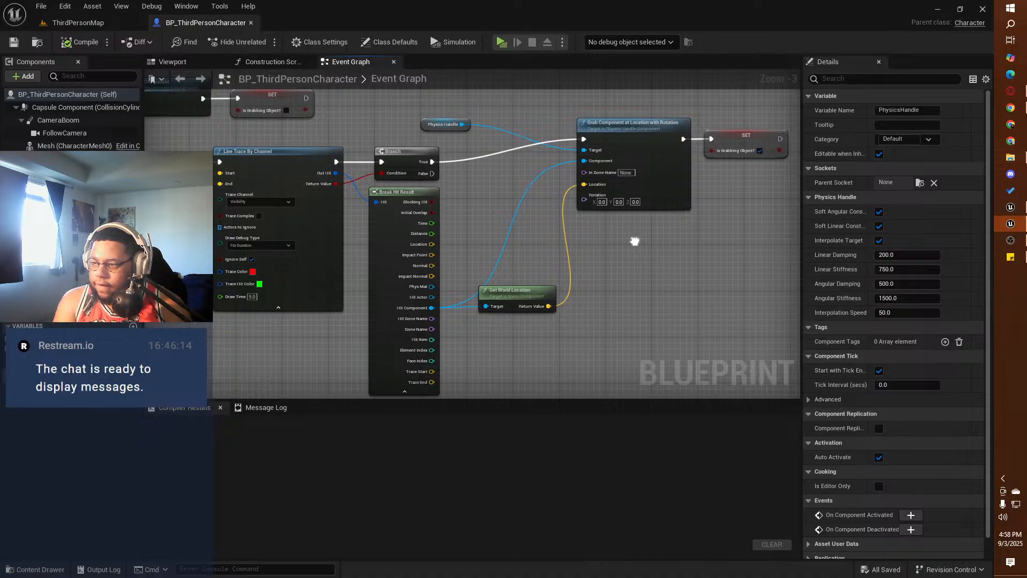
pyautogui.moveTo(635, 241)
pyautogui.mouseDown(button='right')
pyautogui.moveTo(580, 257)
pyautogui.moveTo(489, 176)
pyautogui.moveTo(532, 175)
pyautogui.mouseUp(button='right')
pyautogui.moveTo(402, 210); pyautogui.dragTo(326, 269, button='right')
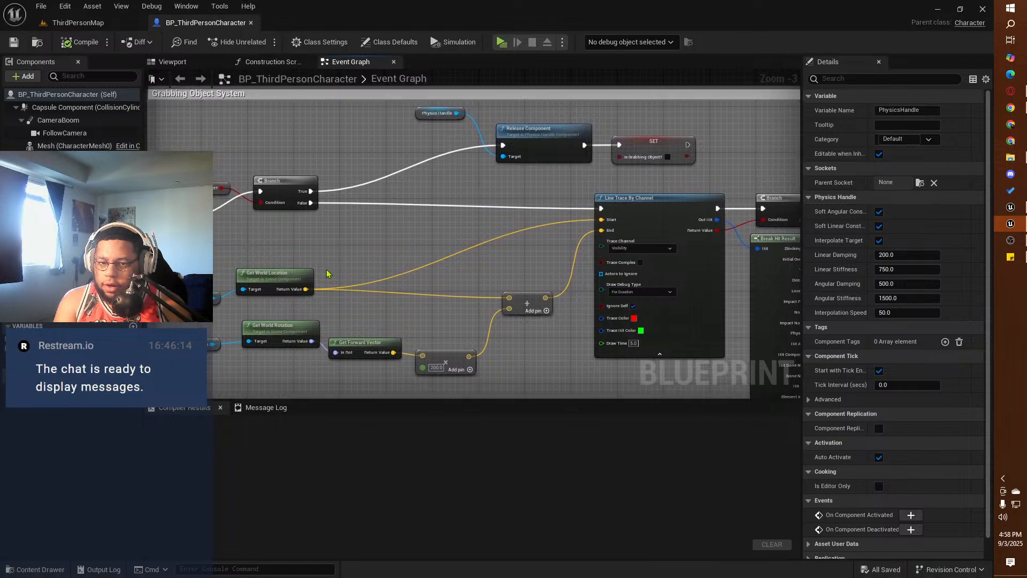
# Step: Return to the squirrel project and add a Physics Handle component to BP_ThirdPersonCharacter
pyautogui.click(945, 9)
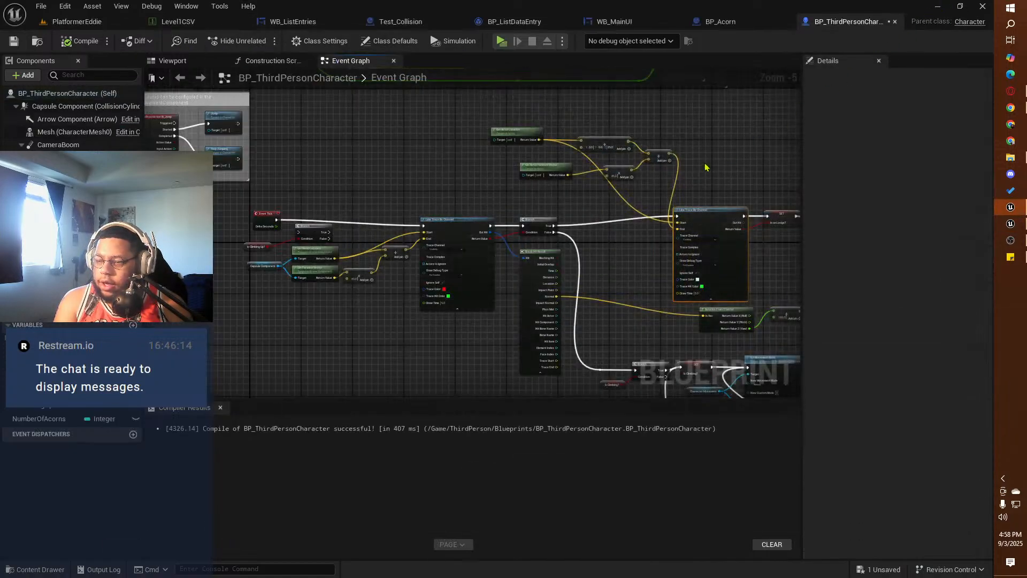
pyautogui.click(24, 75)
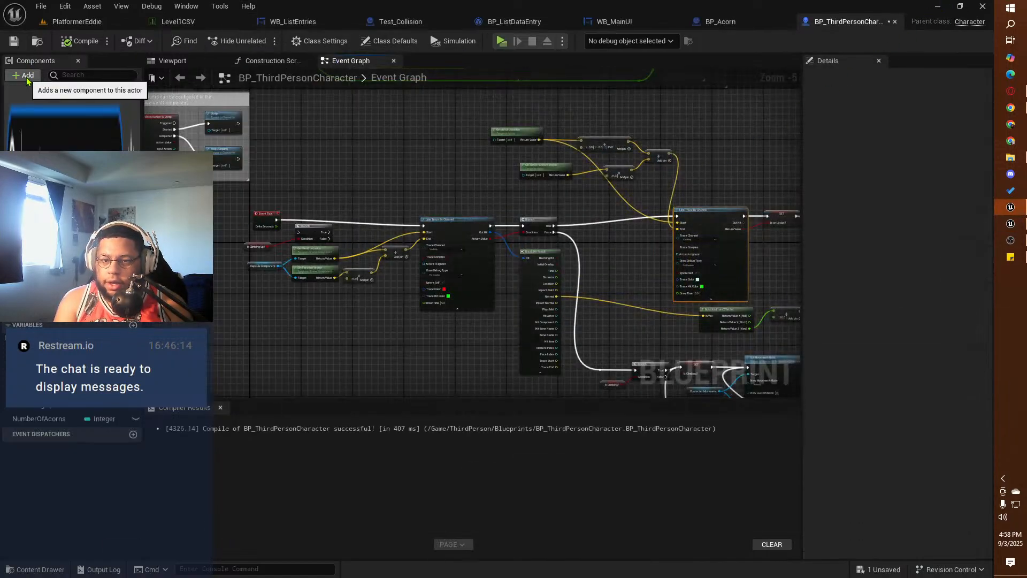
pyautogui.write('phy')
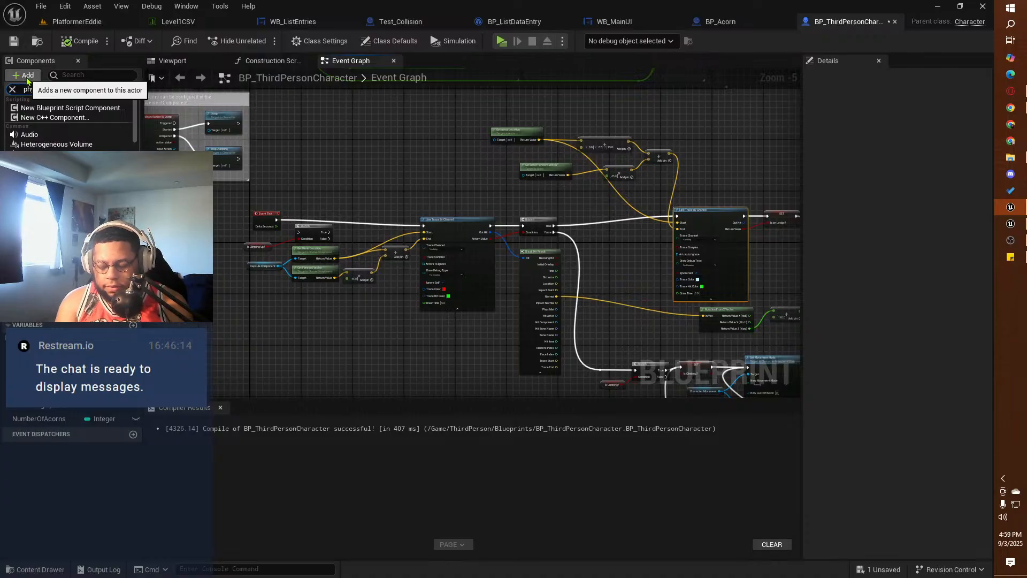
pyautogui.write('sics')
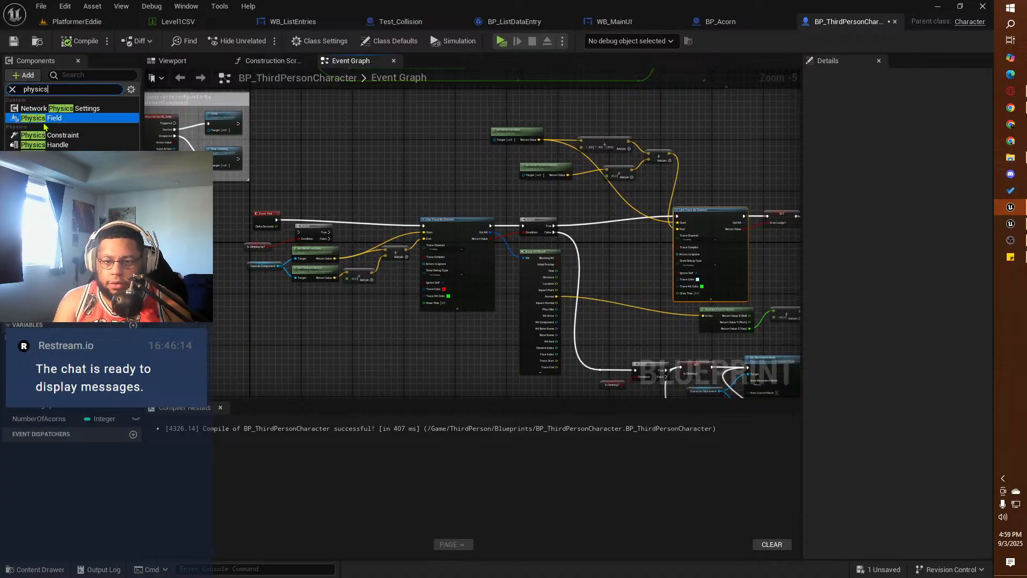
pyautogui.click(45, 145)
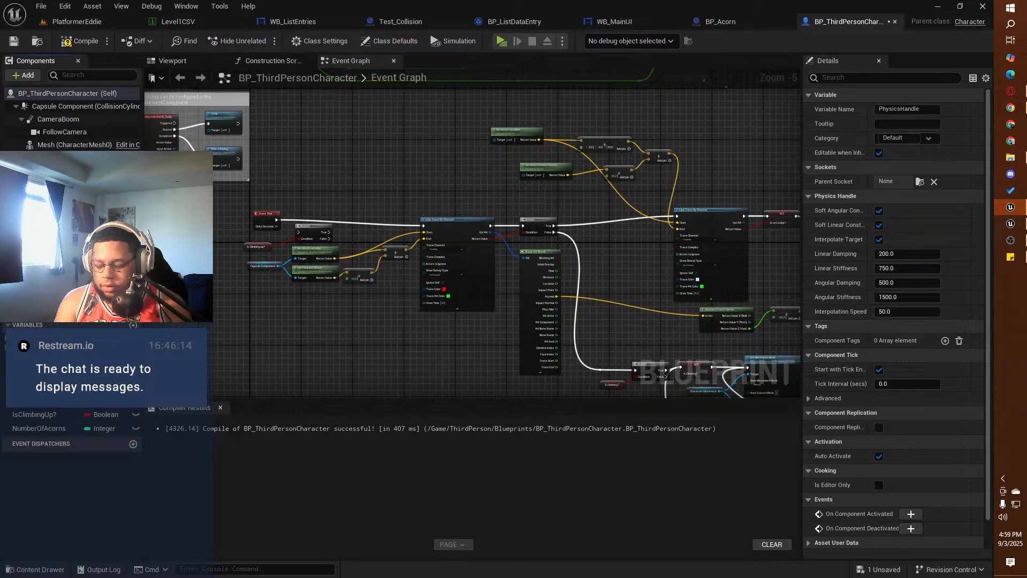
# Step: Move Event Tick farther left of the first line trace, and shift the lower Is Climbing? variable and Branch slightly left
pyautogui.moveTo(420, 171); pyautogui.dragTo(147, 159, button='right')
pyautogui.moveTo(607, 188)
pyautogui.mouseDown(button='right')
pyautogui.moveTo(310, 153)
pyautogui.moveTo(675, 137)
pyautogui.mouseUp(button='right')
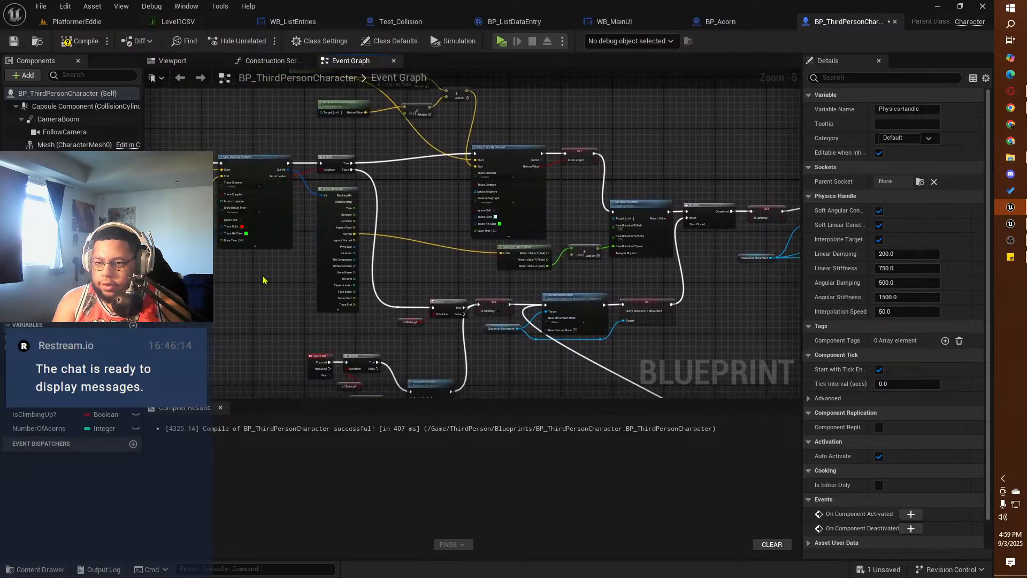
pyautogui.moveTo(264, 280)
pyautogui.mouseDown(button='right')
pyautogui.moveTo(459, 282)
pyautogui.moveTo(495, 333)
pyautogui.mouseUp(button='right')
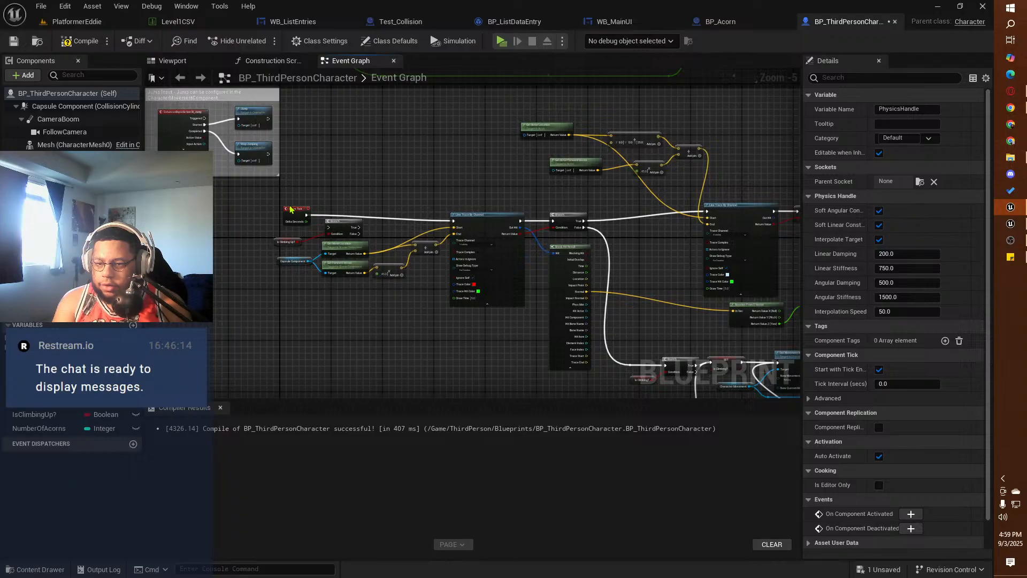
pyautogui.moveTo(291, 209); pyautogui.dragTo(237, 209)
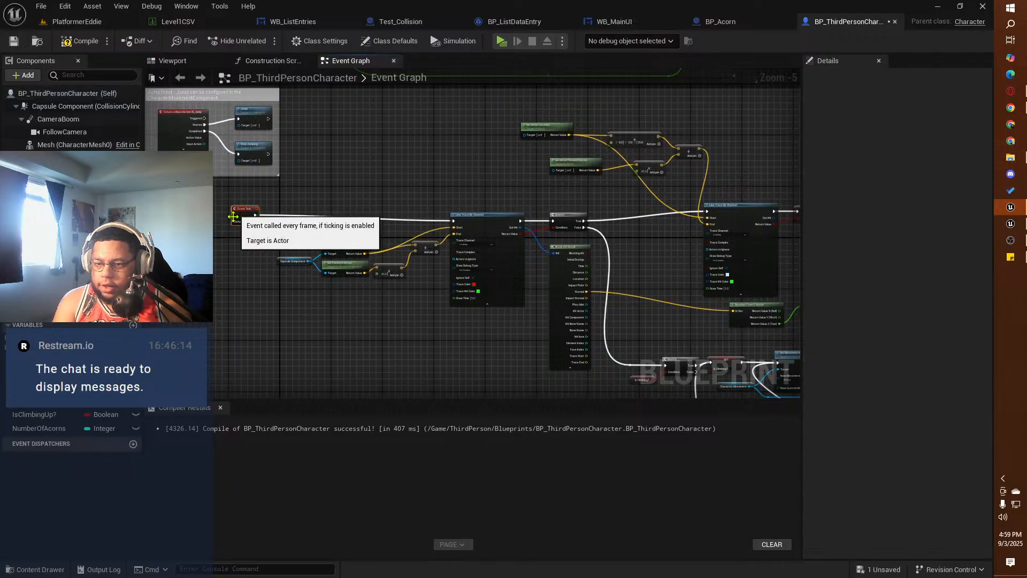
pyautogui.moveTo(460, 318)
pyautogui.mouseDown(button='right')
pyautogui.moveTo(195, 122)
pyautogui.moveTo(321, 224)
pyautogui.moveTo(447, 259)
pyautogui.moveTo(399, 230)
pyautogui.moveTo(323, 207)
pyautogui.moveTo(267, 202)
pyautogui.moveTo(253, 218)
pyautogui.moveTo(171, 143)
pyautogui.moveTo(244, 159)
pyautogui.mouseUp(button='right')
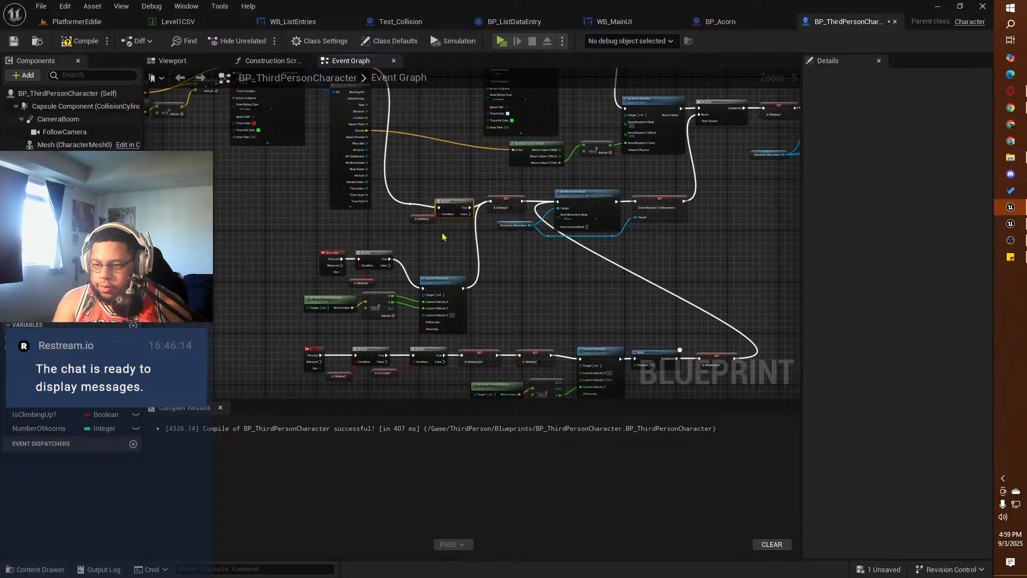
pyautogui.moveTo(443, 237); pyautogui.dragTo(420, 233)
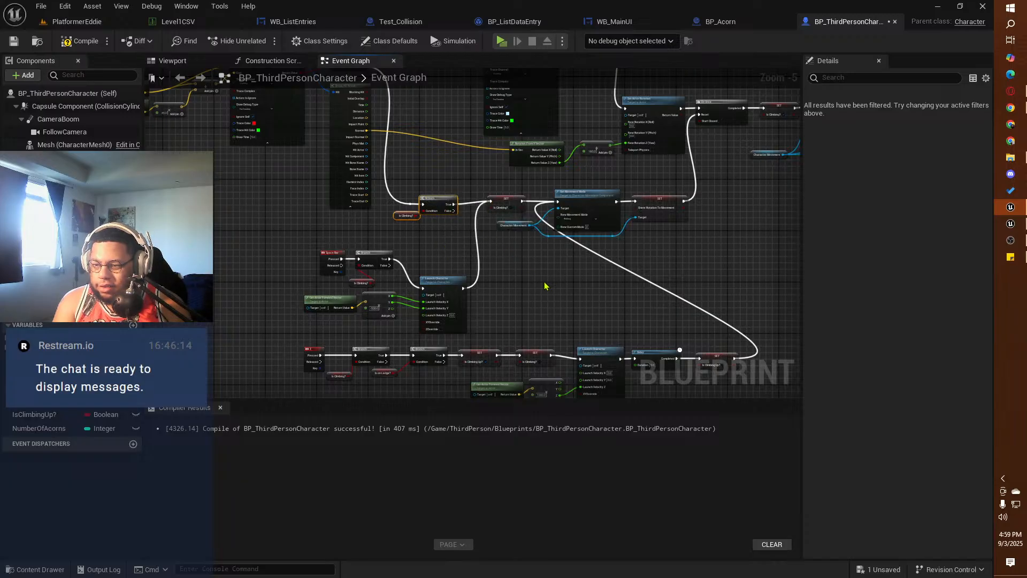
pyautogui.moveTo(301, 211); pyautogui.dragTo(67, 278, button='right')
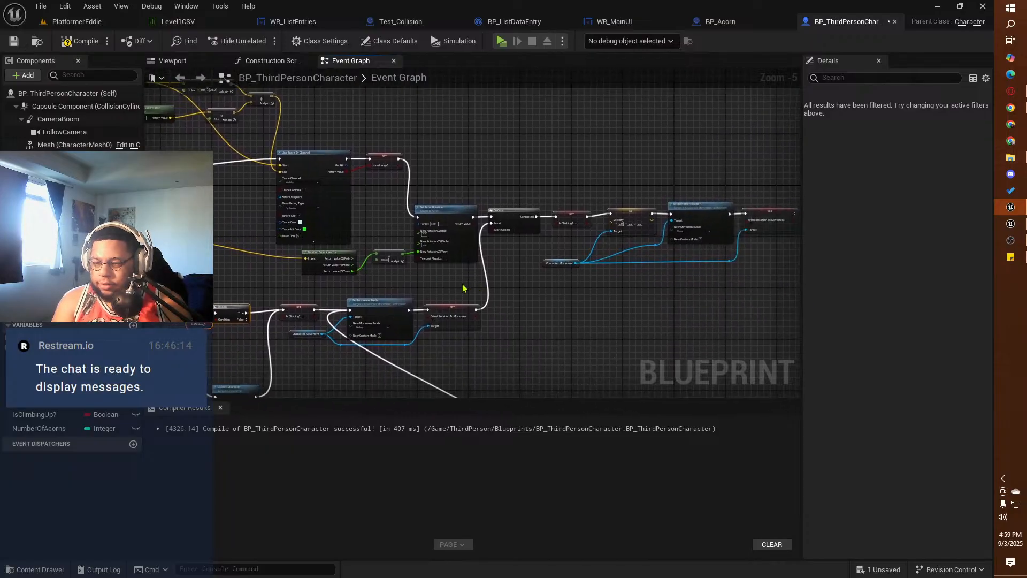
pyautogui.moveTo(481, 346); pyautogui.dragTo(624, 103, button='right')
pyautogui.moveTo(279, 313); pyautogui.dragTo(394, 401, button='right')
pyautogui.moveTo(337, 150)
pyautogui.mouseDown(button='right')
pyautogui.moveTo(335, 177)
pyautogui.moveTo(380, 296)
pyautogui.moveTo(450, 310)
pyautogui.mouseUp(button='right')
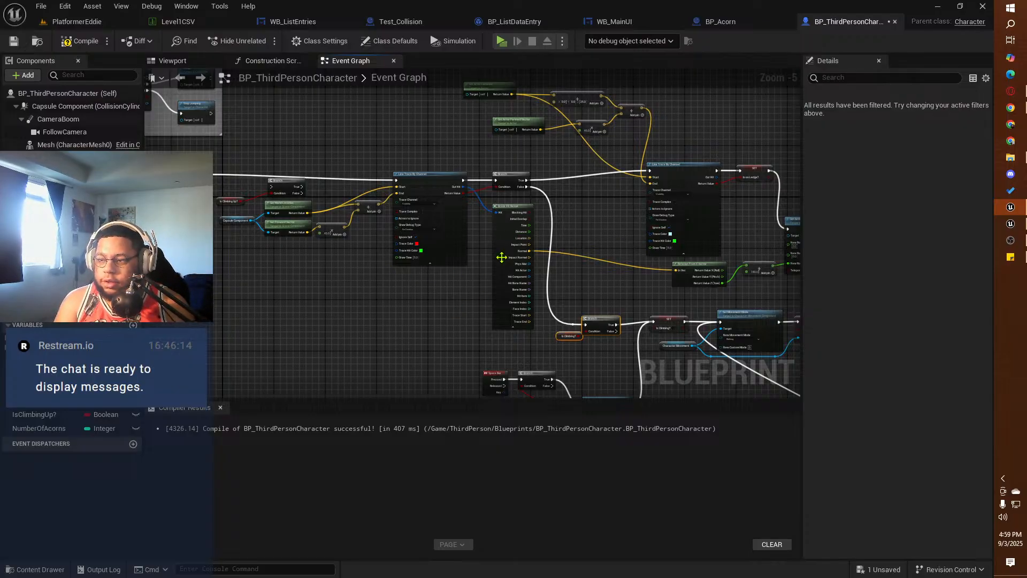
pyautogui.moveTo(531, 233)
pyautogui.mouseDown(button='right')
pyautogui.moveTo(377, 205)
pyautogui.moveTo(624, 211)
pyautogui.moveTo(680, 230)
pyautogui.mouseUp(button='right')
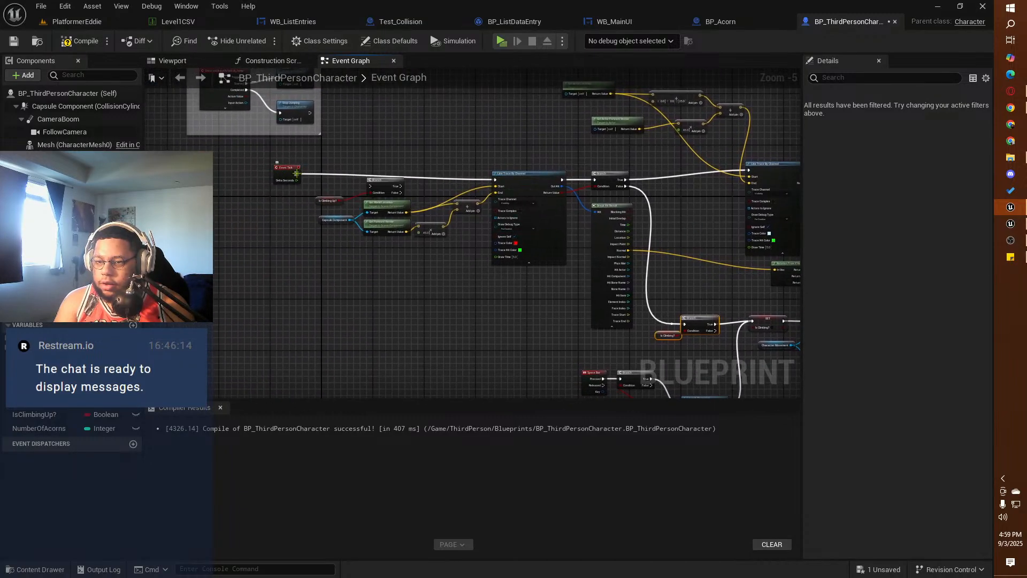
pyautogui.moveTo(296, 172); pyautogui.dragTo(315, 257)
pyautogui.click(298, 213)
pyautogui.click(282, 298)
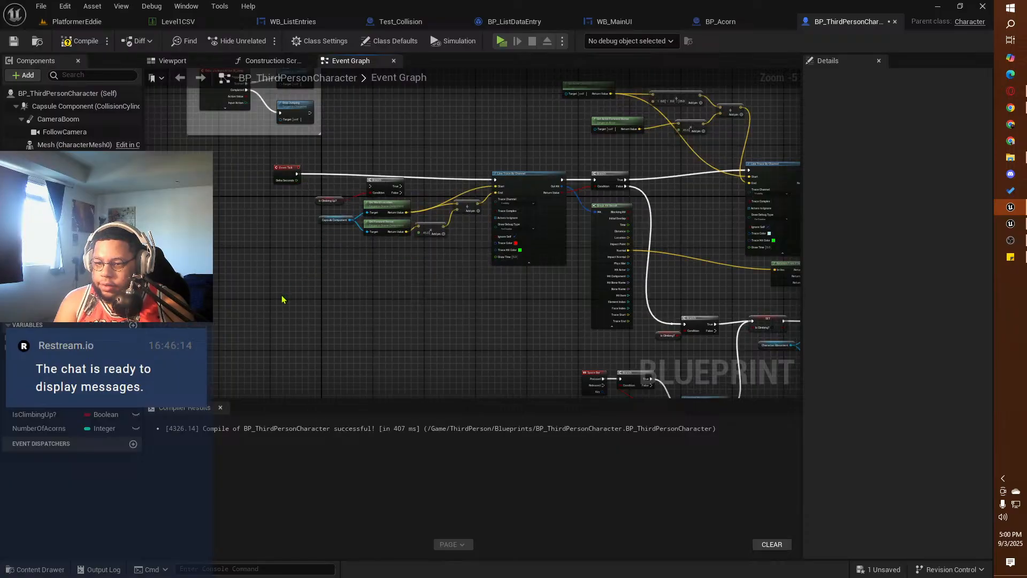
# Step: Switch to the reference third-person project and examine the E key event that starts its Grabbing Object System
pyautogui.click(937, 7)
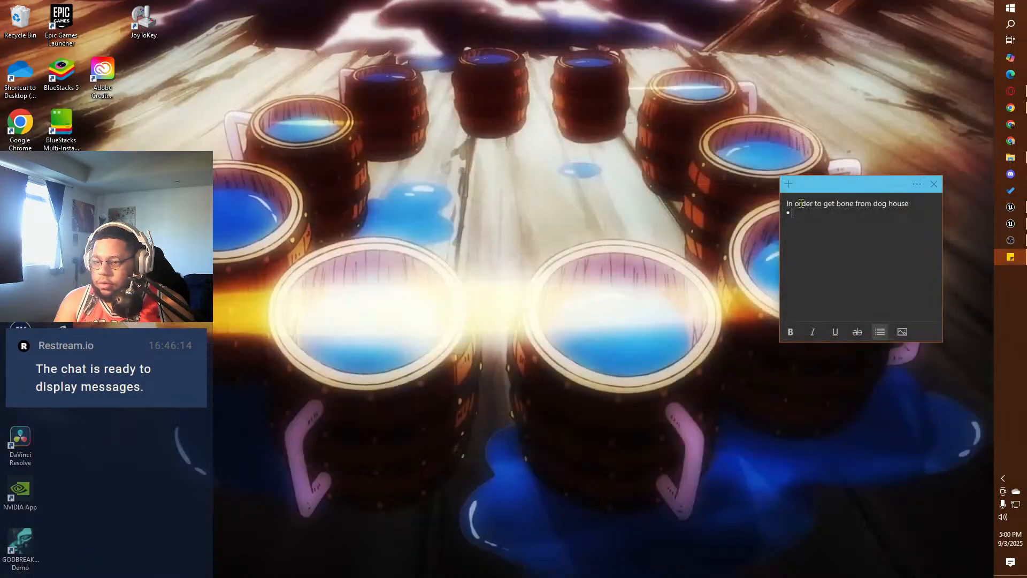
pyautogui.click(1010, 221)
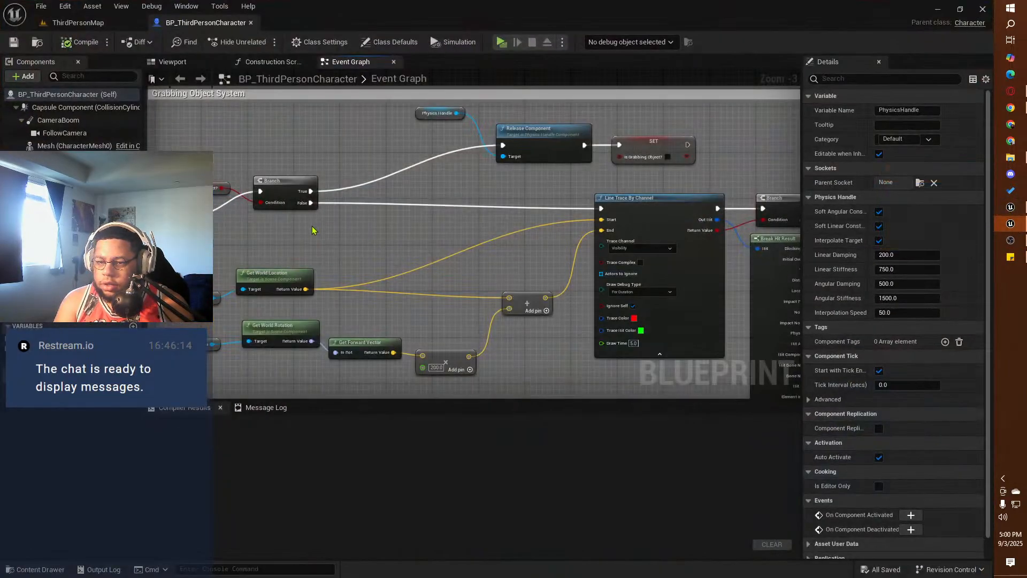
pyautogui.moveTo(274, 234); pyautogui.dragTo(452, 155, button='right')
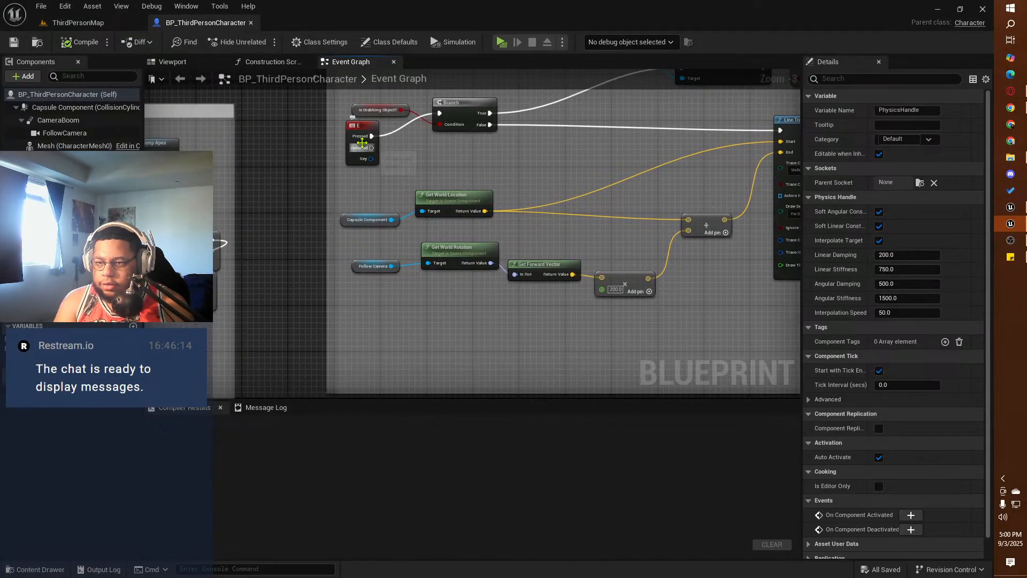
pyautogui.click(356, 132)
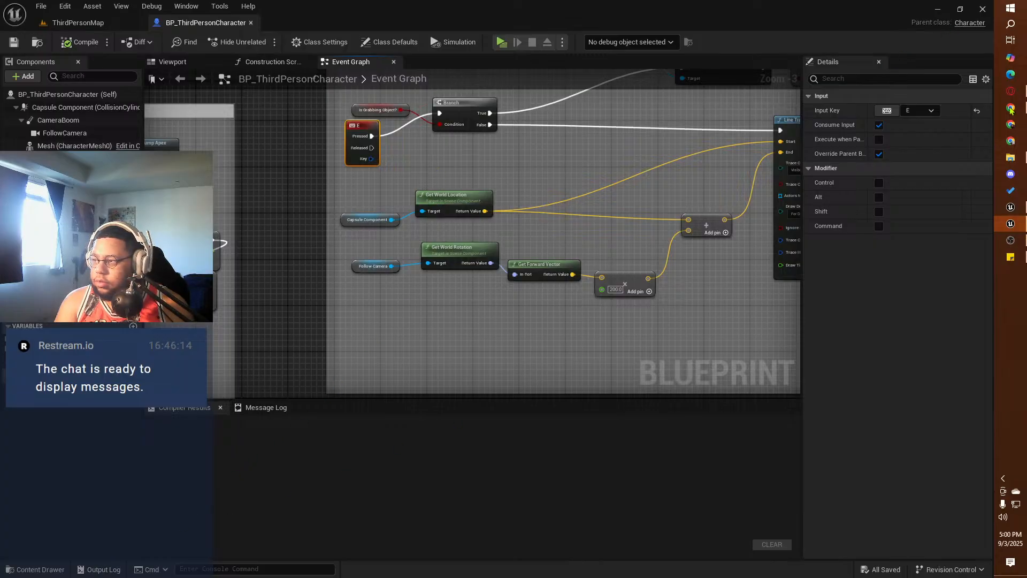
# Step: Return to the squirrel project and move the acorn counter event with its connected nodes up, closer to the Z key chain
pyautogui.click(1010, 207)
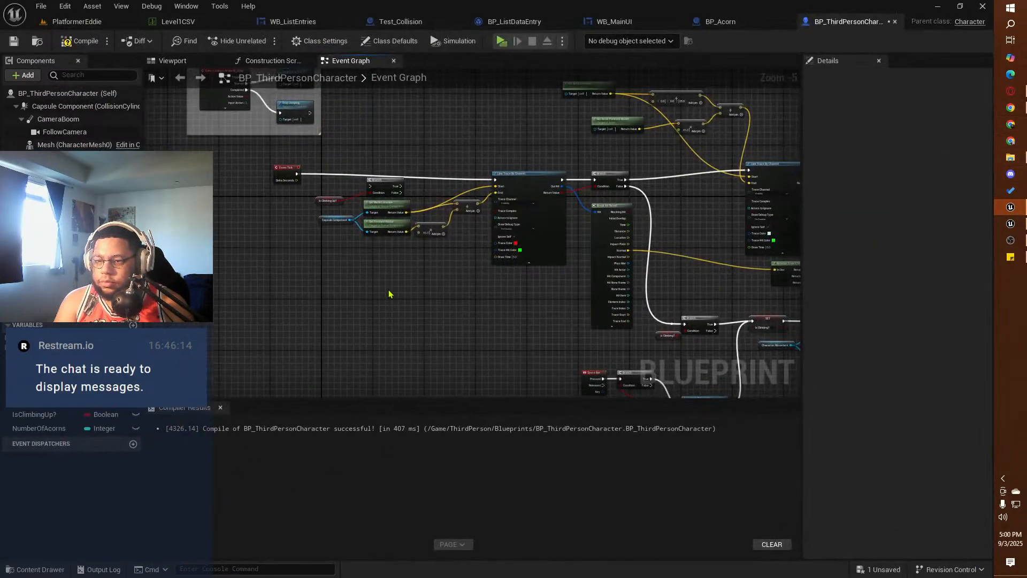
pyautogui.moveTo(389, 294); pyautogui.dragTo(347, 169, button='right')
pyautogui.scroll(5, 410, 223)
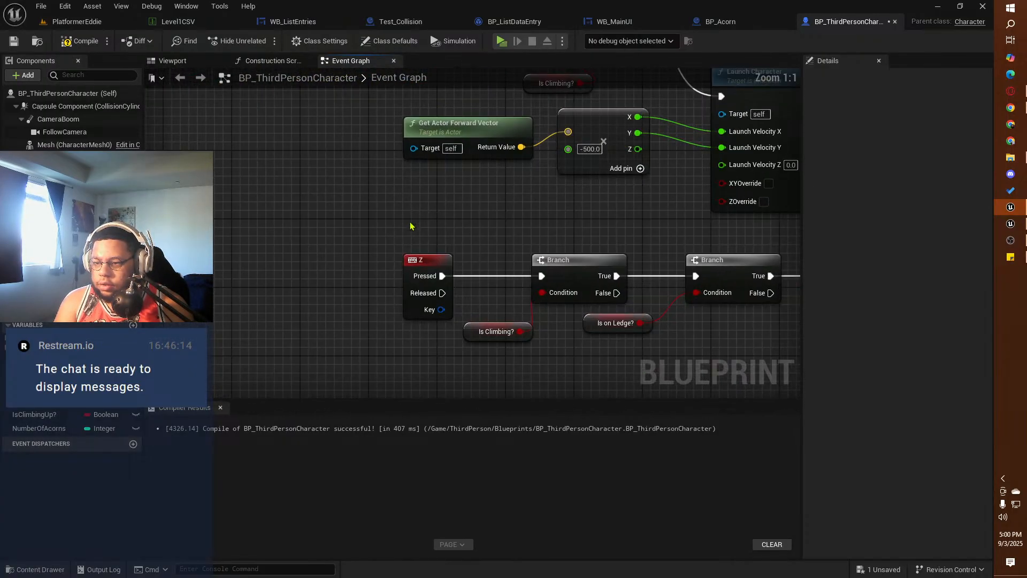
pyautogui.scroll(-3, 410, 223)
pyautogui.moveTo(418, 331); pyautogui.dragTo(277, 296, button='right')
pyautogui.scroll(-1, 276, 296)
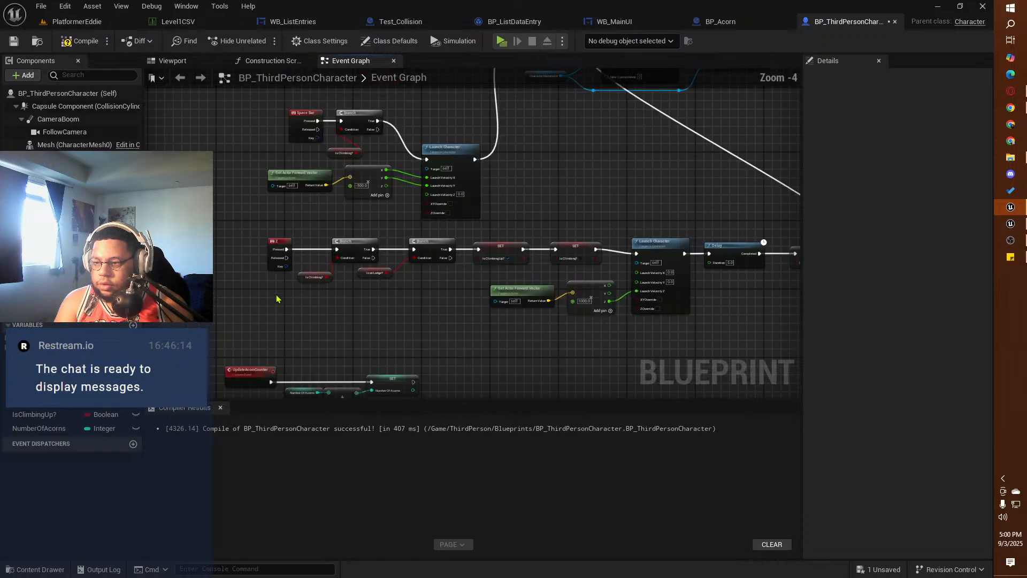
pyautogui.moveTo(536, 192); pyautogui.dragTo(500, 56, button='right')
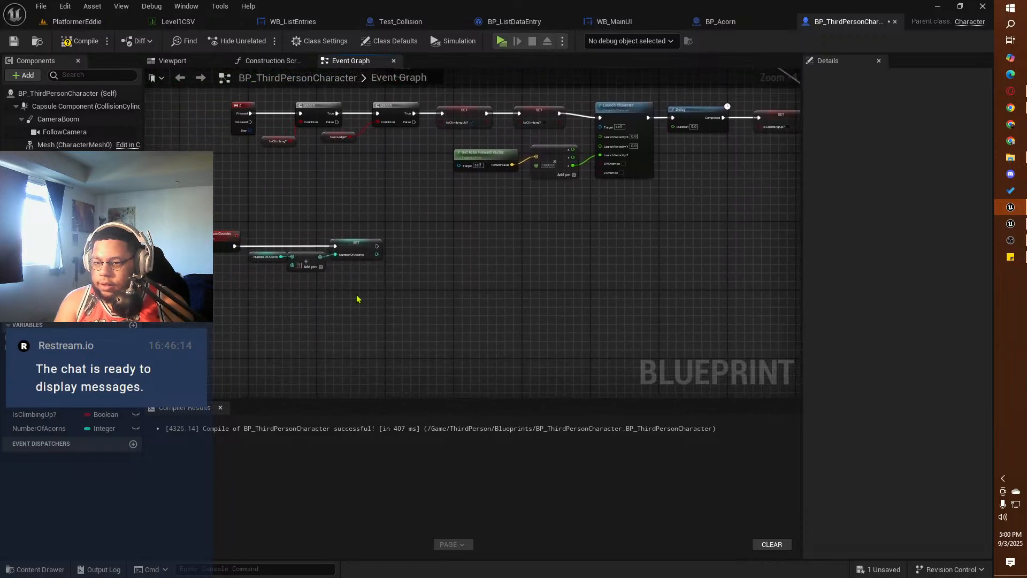
pyautogui.moveTo(360, 304); pyautogui.dragTo(224, 199)
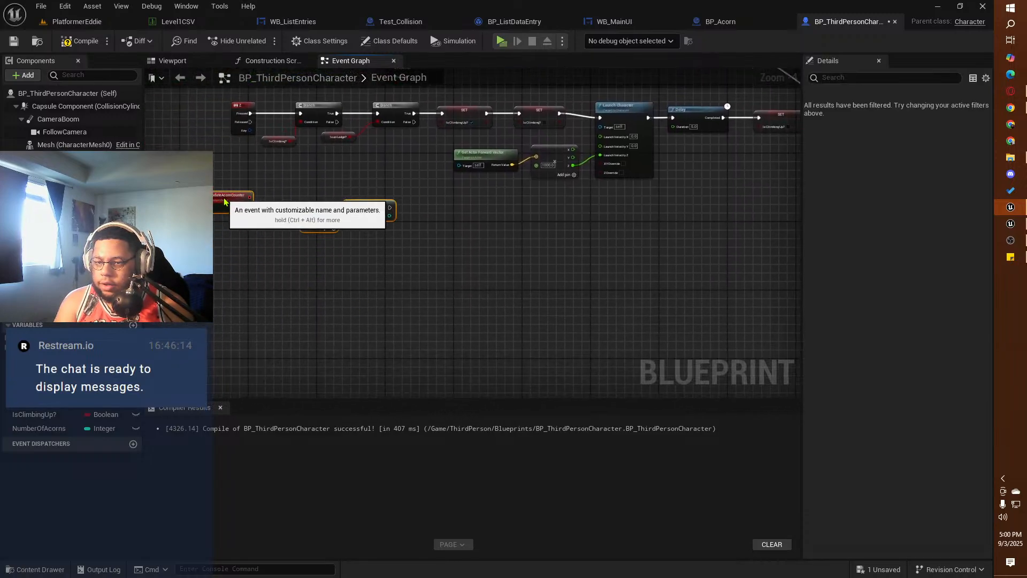
# Step: Add an E keyboard event to the character graph and place it below the acorn counter event
pyautogui.rightClick(231, 315)
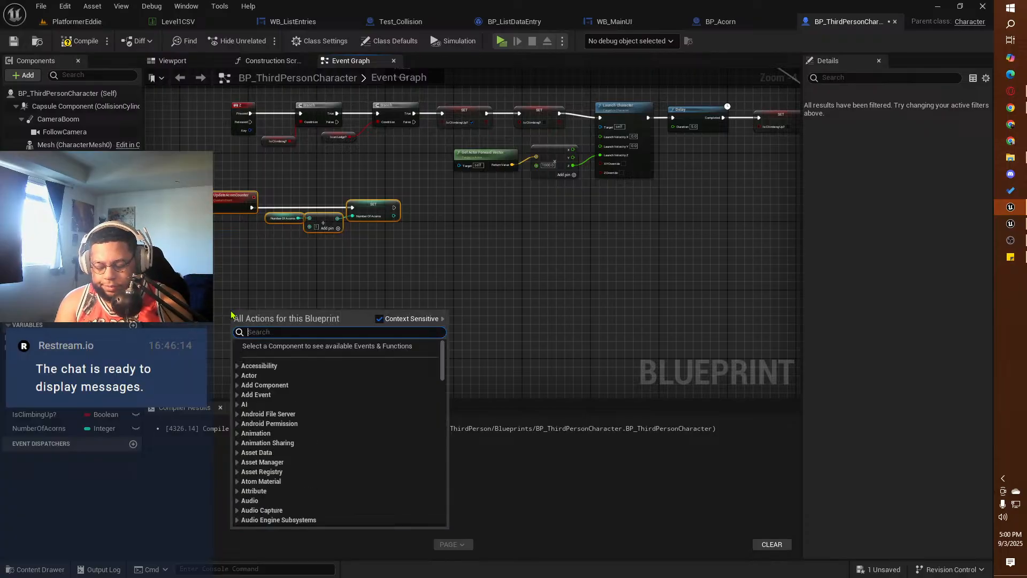
pyautogui.write('keyboard')
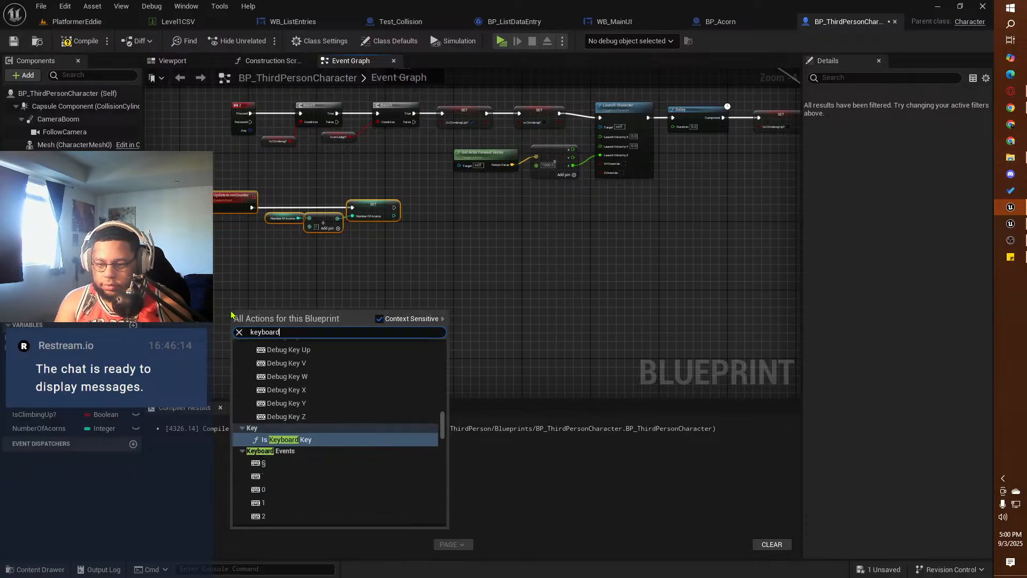
pyautogui.write(' e')
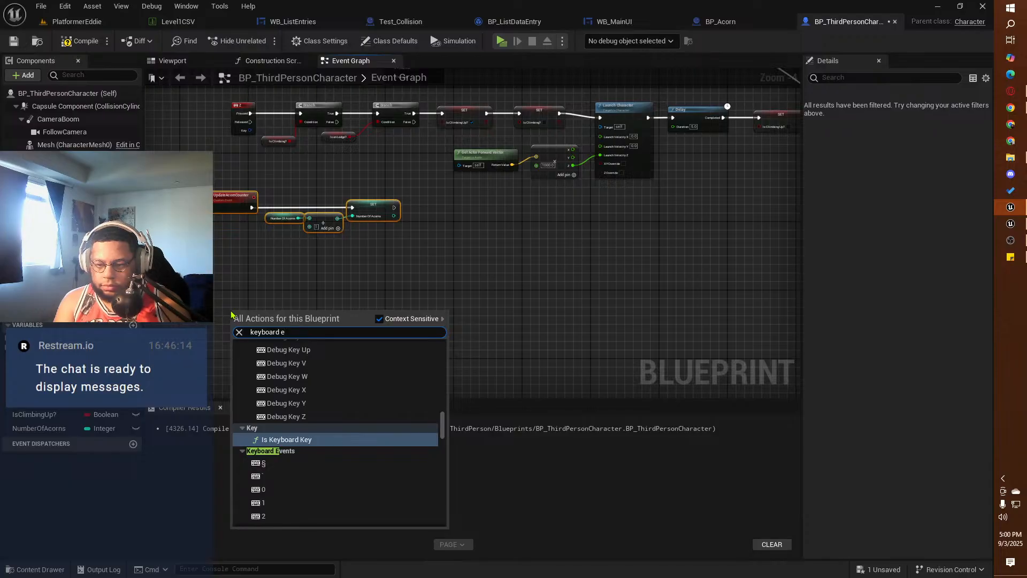
pyautogui.scroll(-5, 299, 437)
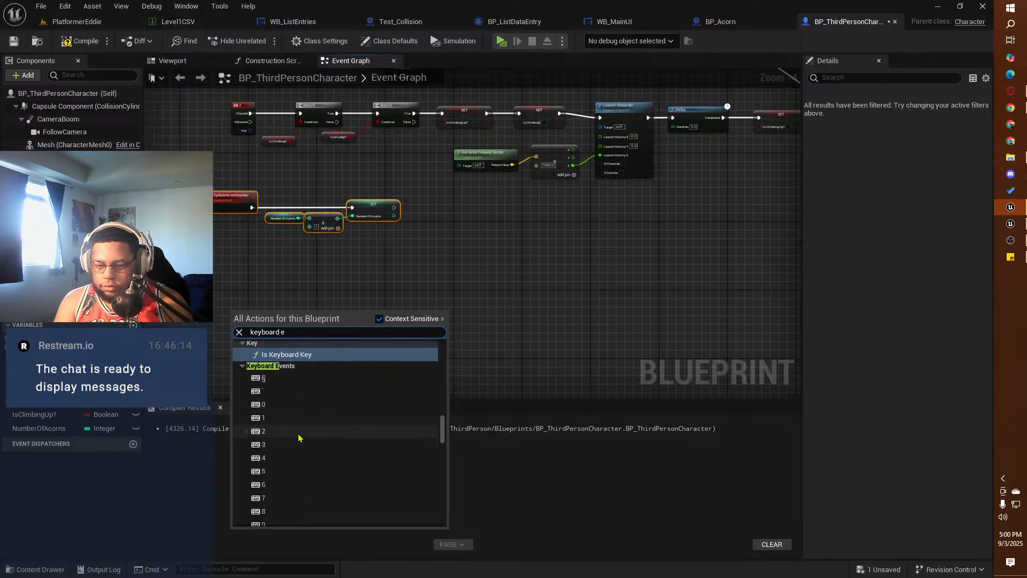
pyautogui.scroll(-5, 299, 437)
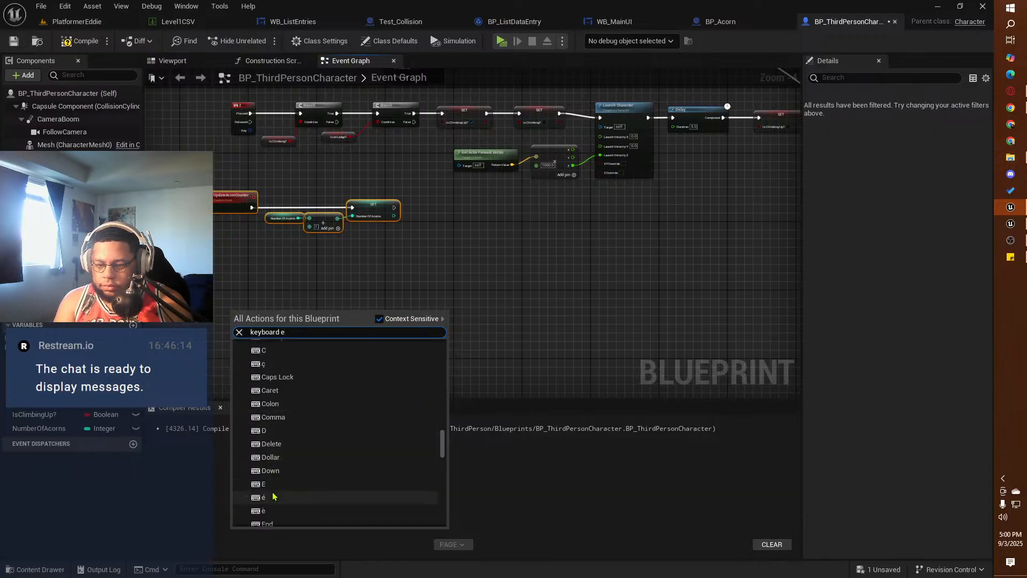
pyautogui.click(263, 483)
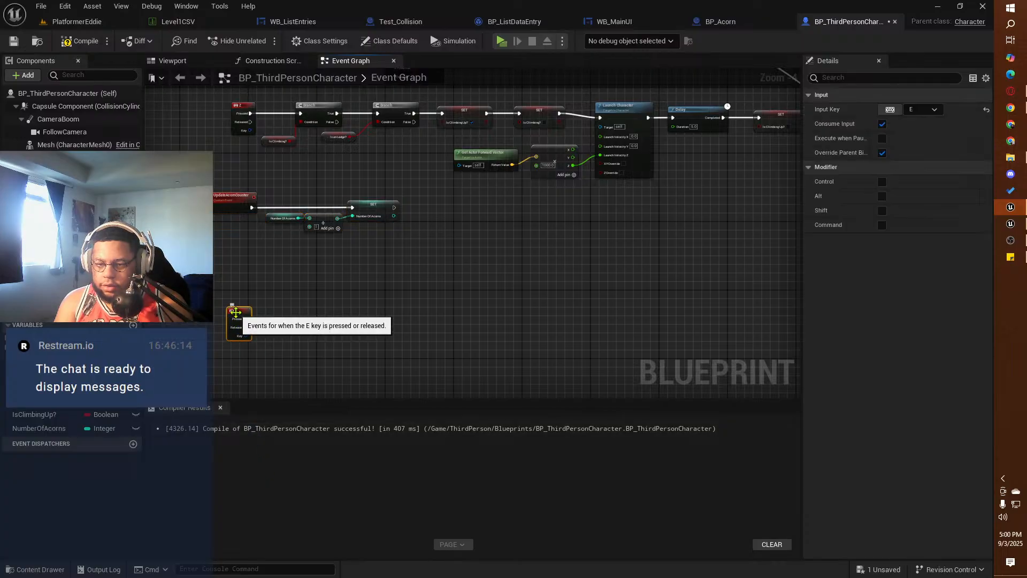
pyautogui.moveTo(240, 317); pyautogui.dragTo(227, 285)
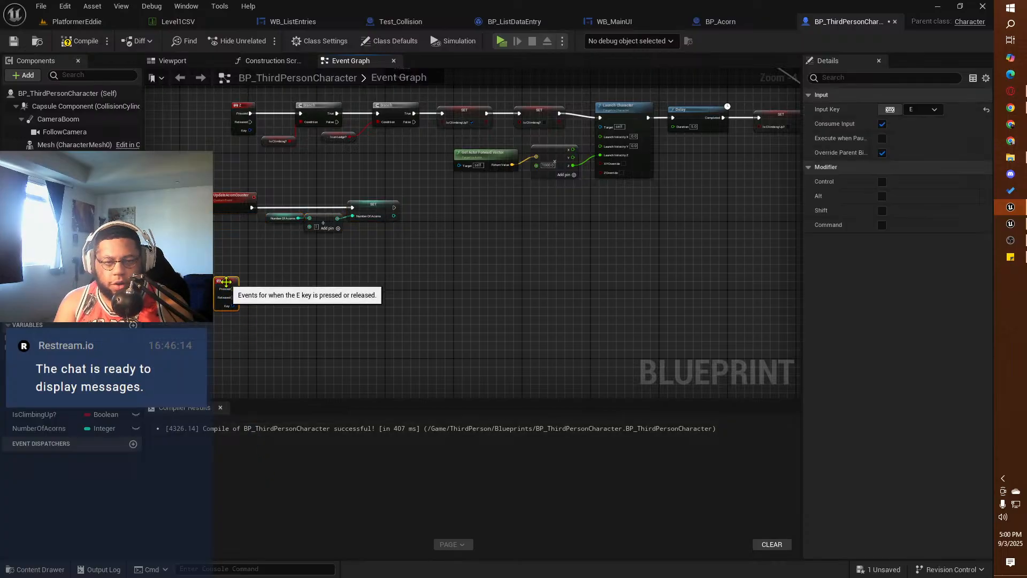
# Step: Check the reference project's grab condition, then return to the squirrel project and add a Boolean variable named Is Grabbed Object?
pyautogui.click(1010, 223)
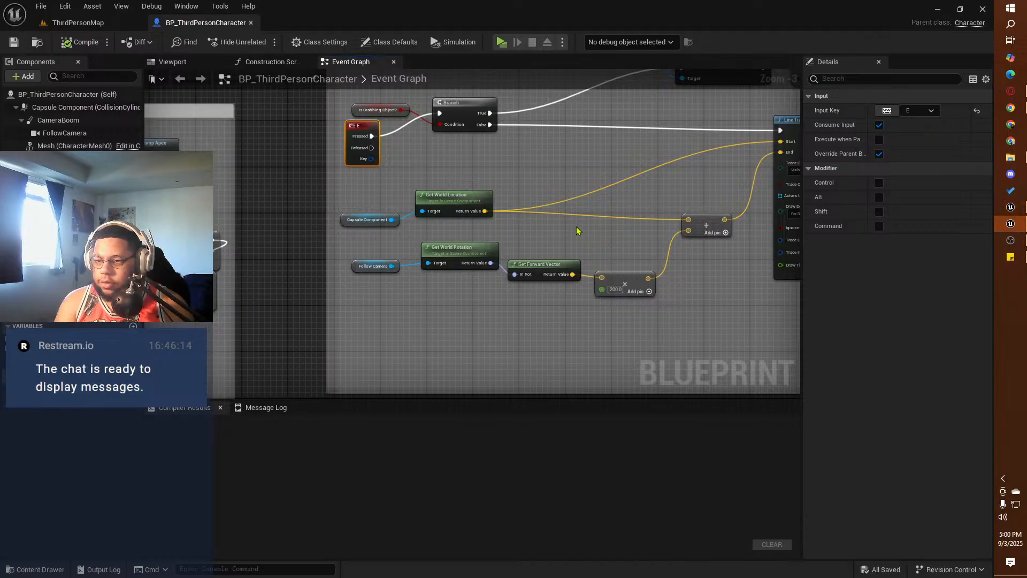
pyautogui.moveTo(539, 170); pyautogui.dragTo(497, 231, button='right')
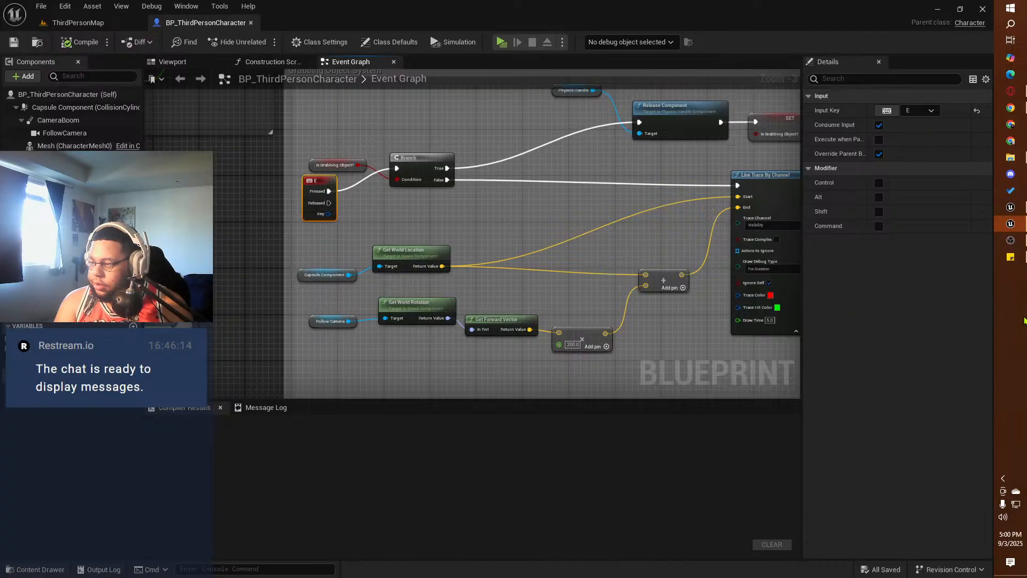
pyautogui.click(1010, 207)
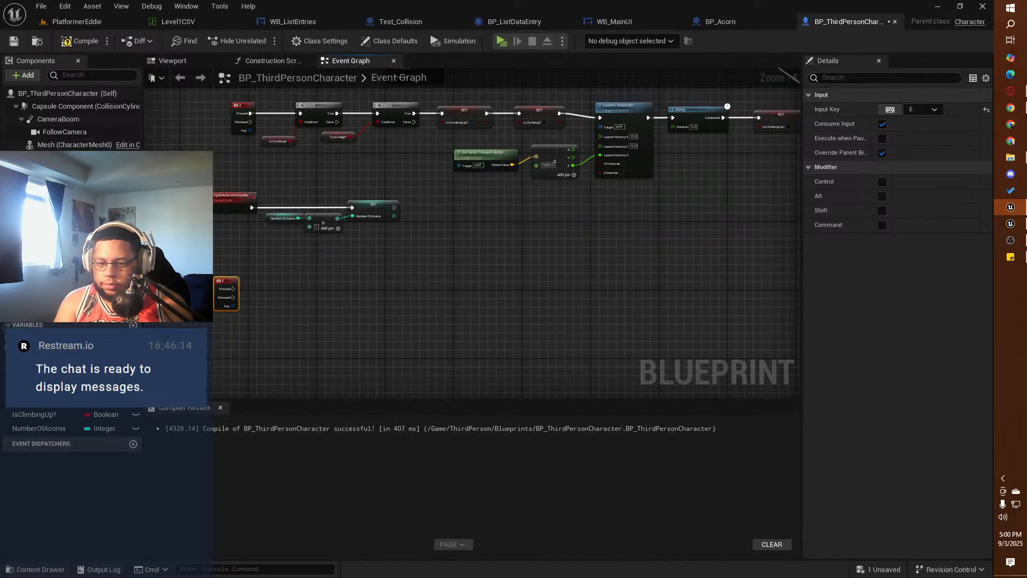
pyautogui.click(133, 325)
pyautogui.write('I')
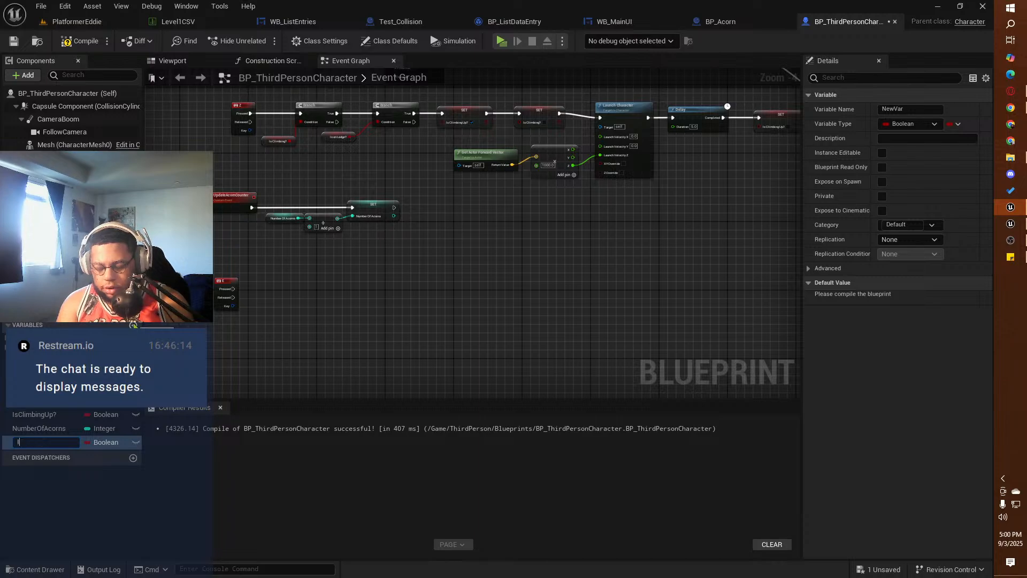
pyautogui.write('s Grabbed ')
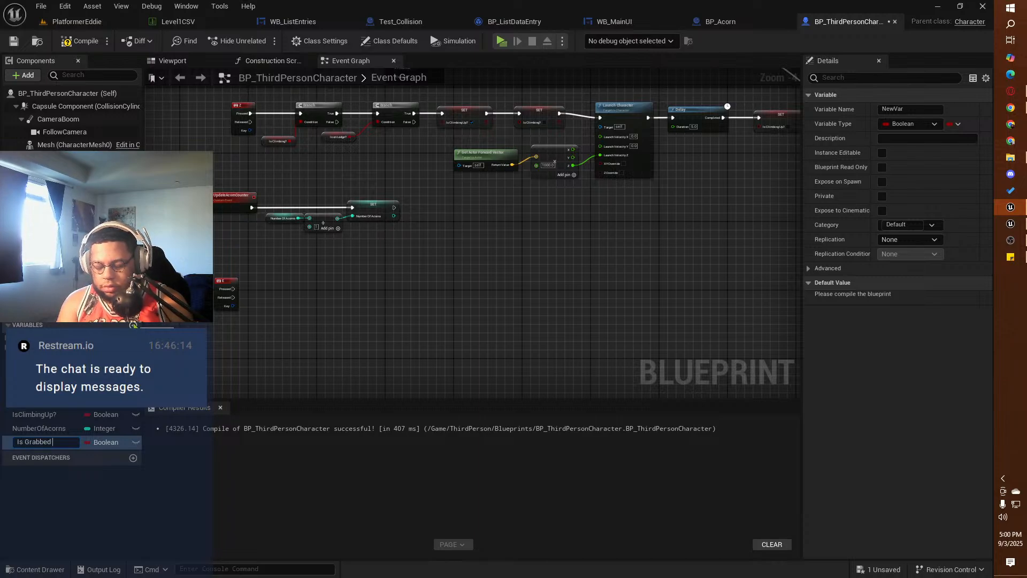
pyautogui.write('Object?')
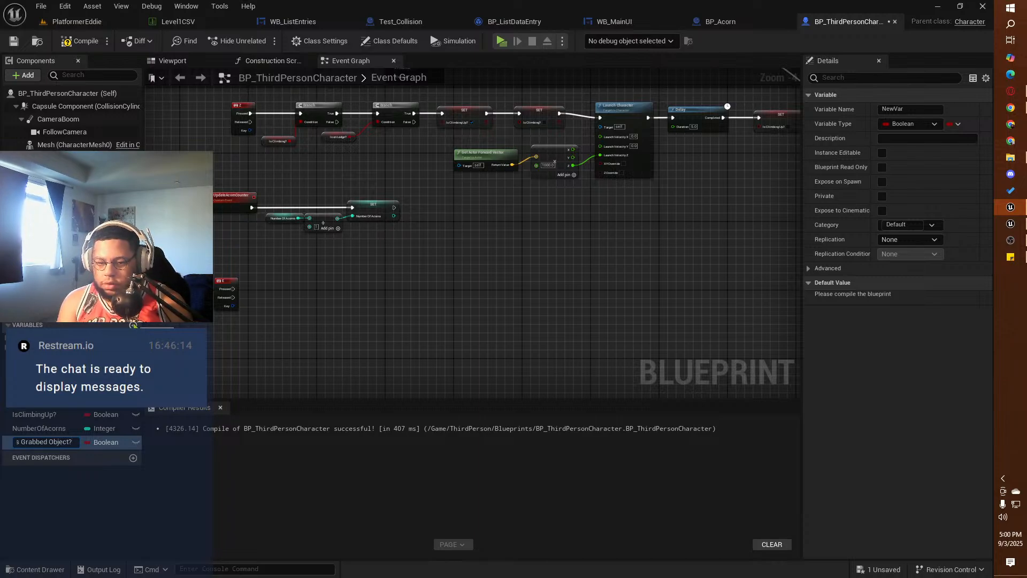
pyautogui.press('Return')
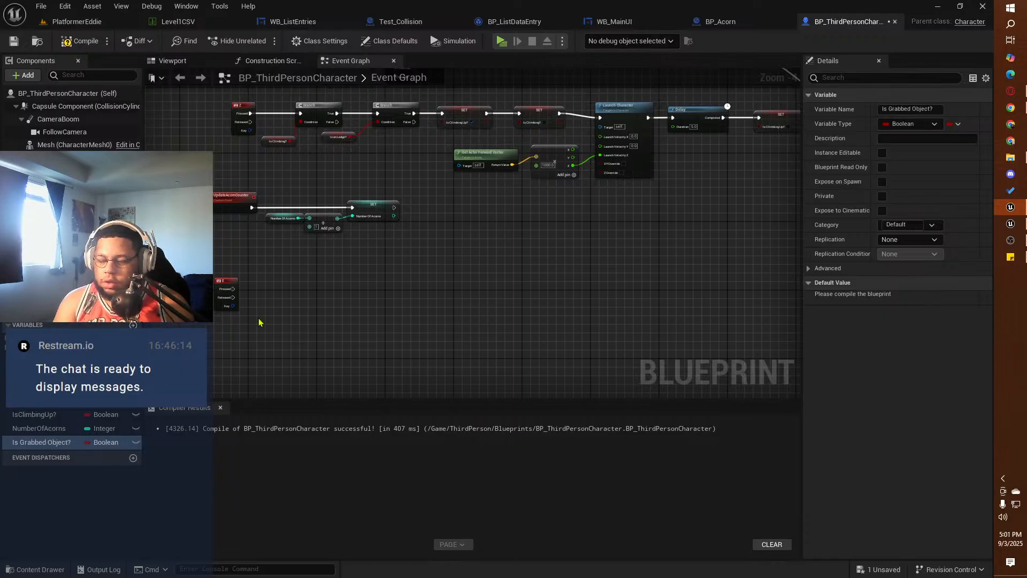
# Step: Copy the nodes inside the reference project's Grabbing Object System and paste them into the squirrel character's Event Graph
pyautogui.click(1011, 224)
pyautogui.moveTo(565, 220); pyautogui.dragTo(352, 235, button='right')
pyautogui.scroll(-1, 352, 234)
pyautogui.scroll(-1, 352, 234)
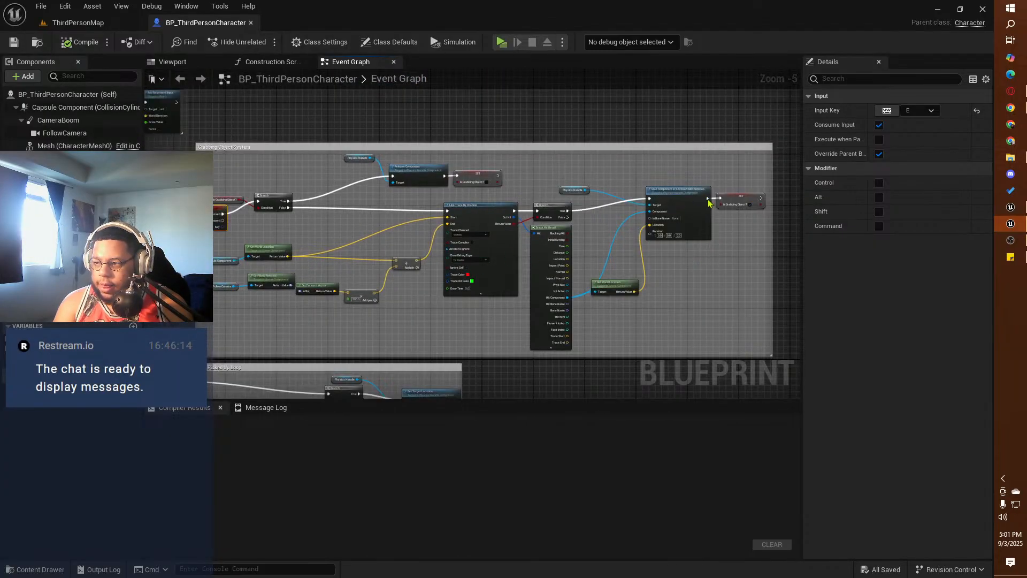
pyautogui.moveTo(760, 160); pyautogui.dragTo(233, 340)
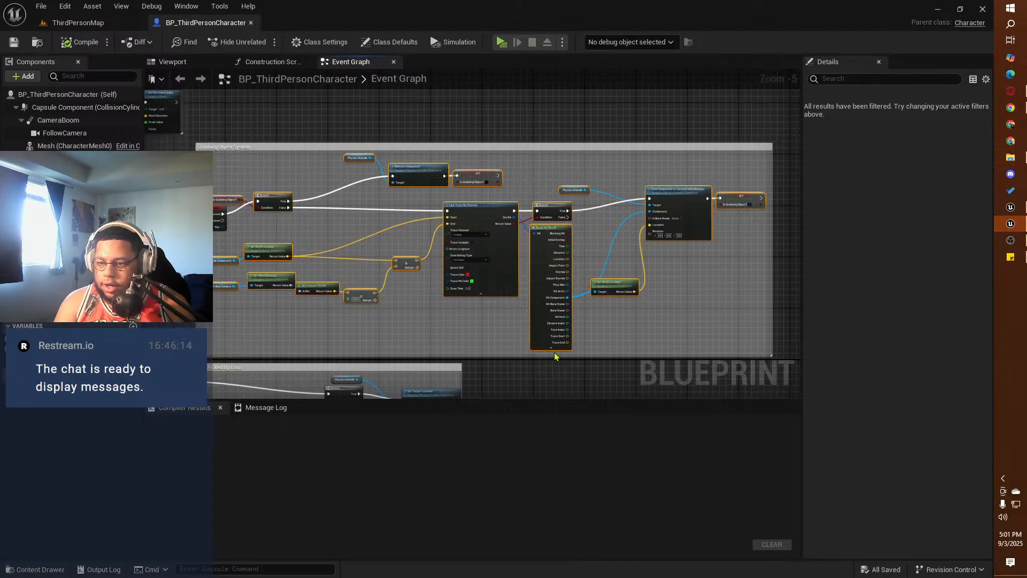
pyautogui.click(1010, 207)
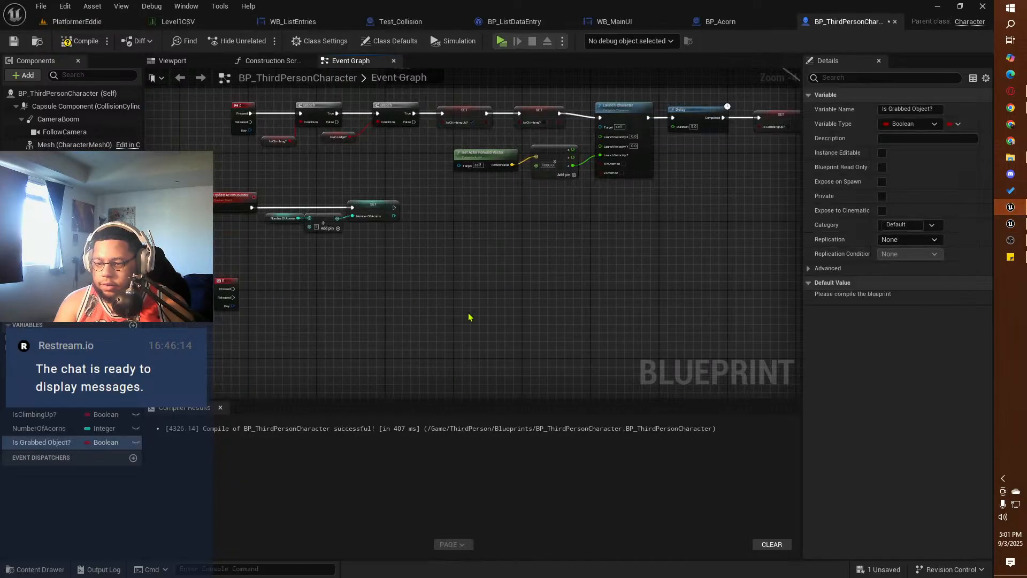
pyautogui.hotkey('ctrl', 'v')
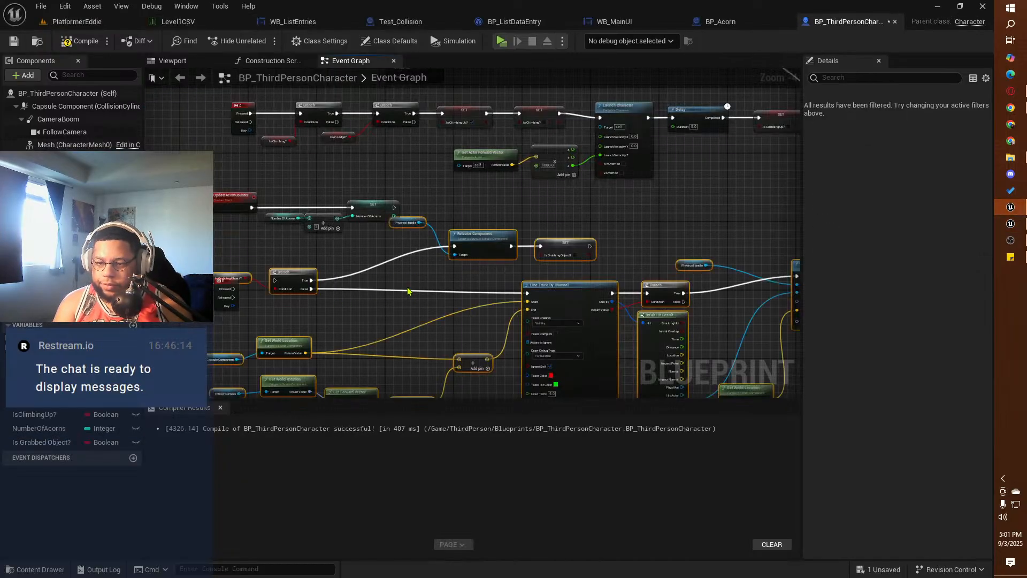
# Step: Move the pasted grabbing nodes below the acorn counter, connect the E event's Pressed output to the first Branch, and compile
pyautogui.moveTo(349, 246); pyautogui.dragTo(343, 184, button='right')
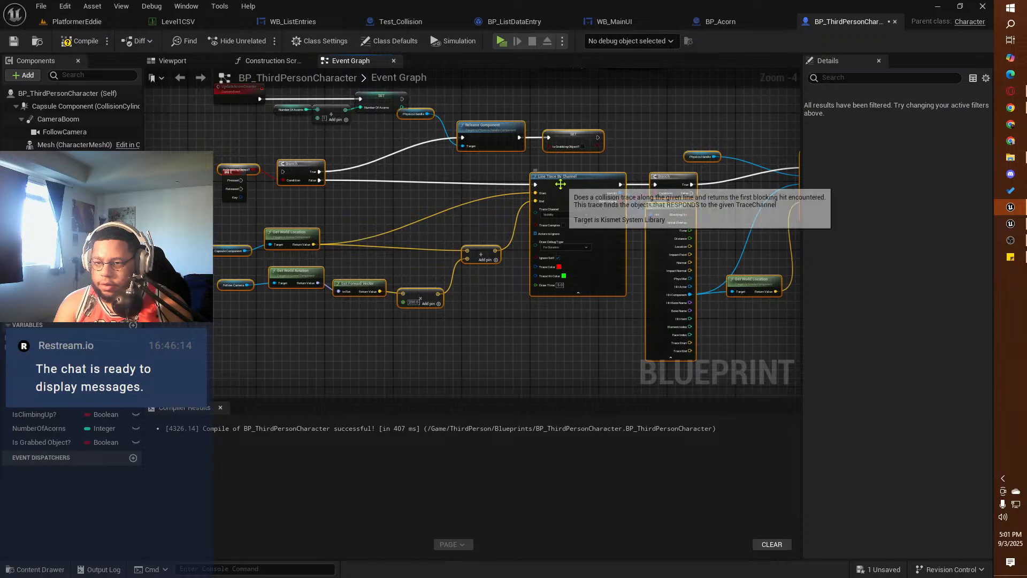
pyautogui.moveTo(561, 187)
pyautogui.mouseDown(button='right')
pyautogui.moveTo(573, 234)
pyautogui.moveTo(553, 234)
pyautogui.mouseUp(button='right')
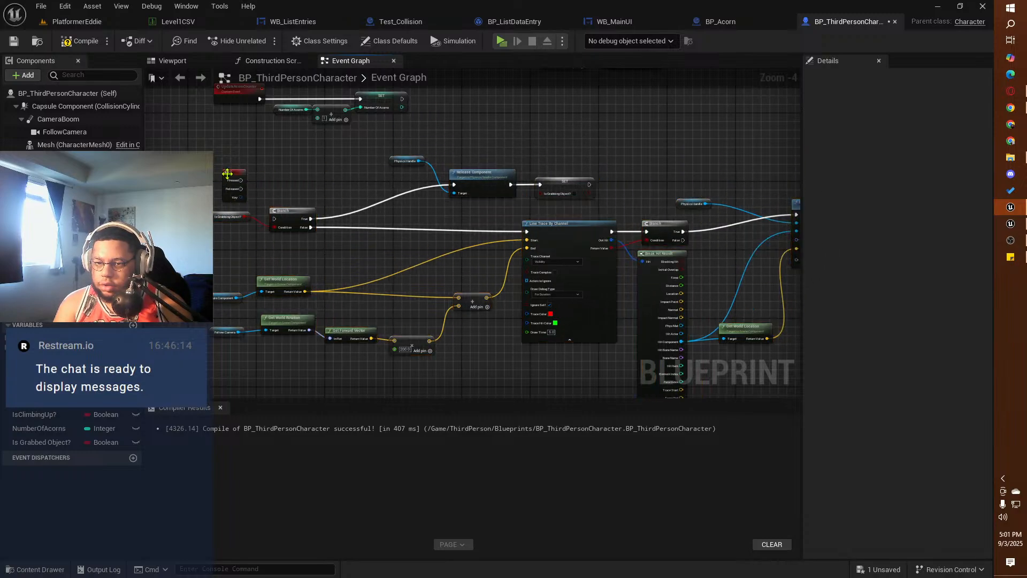
pyautogui.moveTo(233, 177); pyautogui.dragTo(273, 219)
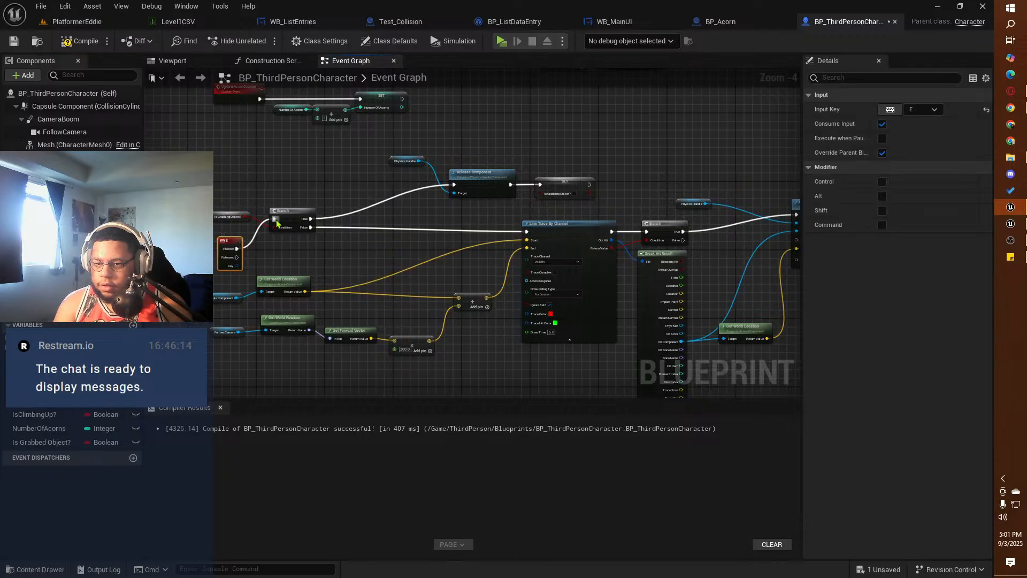
pyautogui.click(83, 41)
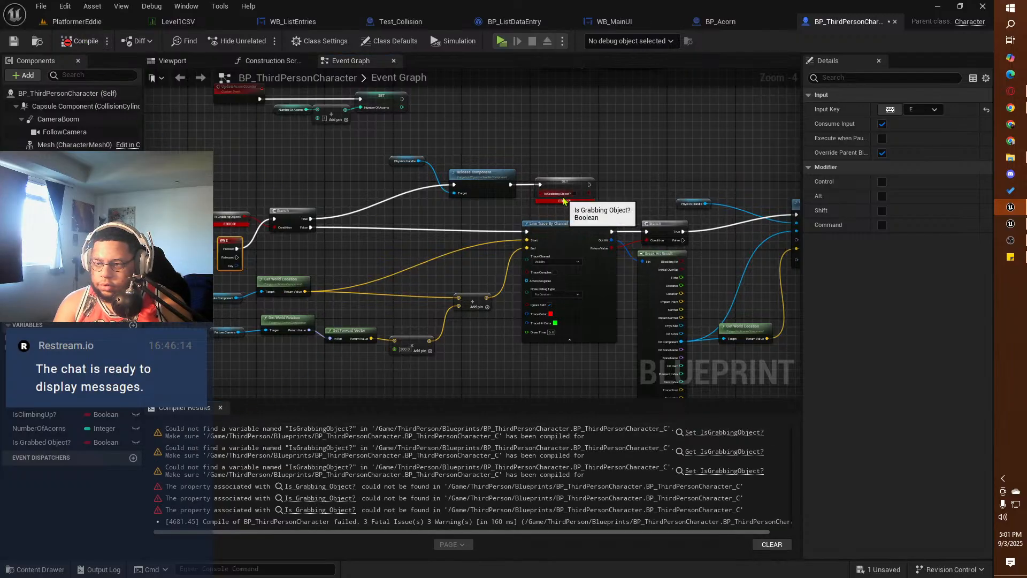
# Step: Replace the Is Grabbing Object? setter after Release Component with a Set Is Grabbed Object? node, and switch to the reference project for comparison
pyautogui.moveTo(43, 442); pyautogui.dragTo(567, 195)
pyautogui.click(569, 182)
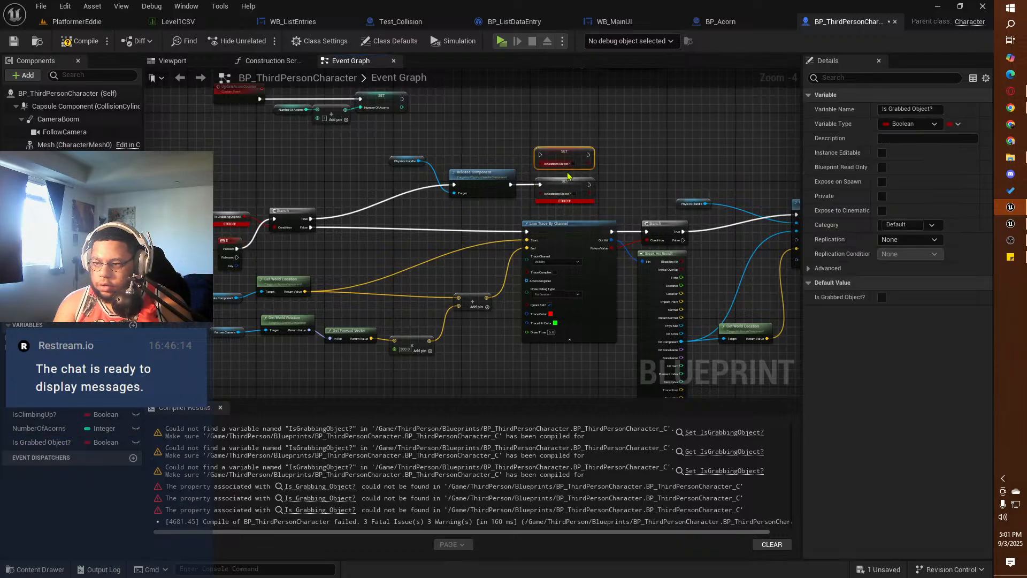
pyautogui.click(571, 189)
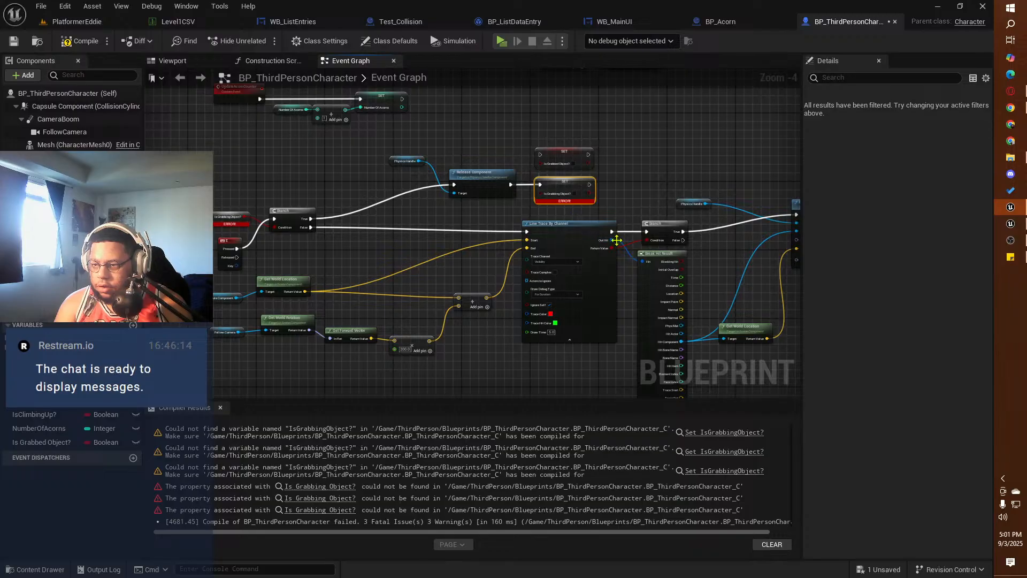
pyautogui.press('Delete')
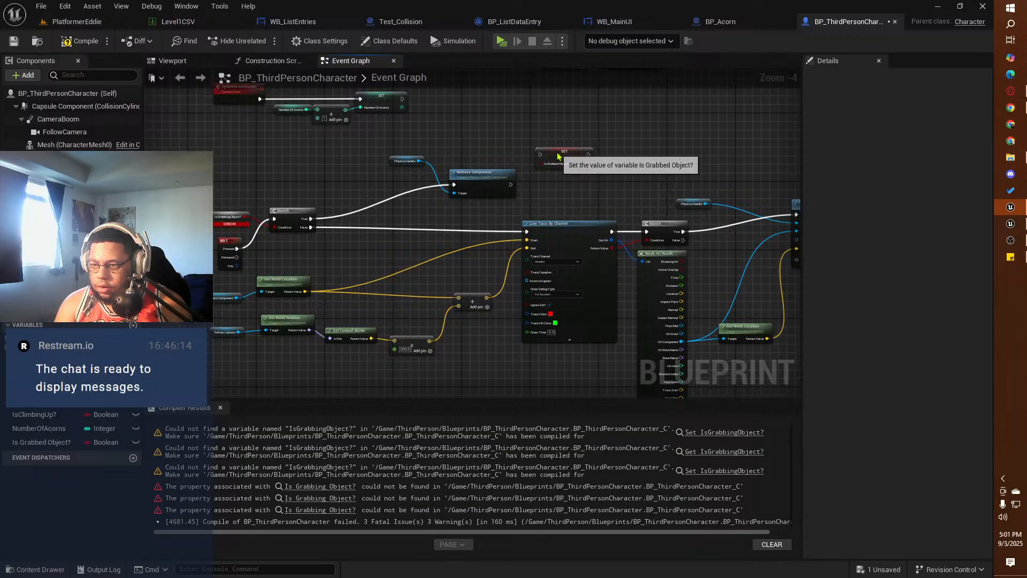
pyautogui.moveTo(557, 156); pyautogui.dragTo(540, 185)
pyautogui.click(1006, 229)
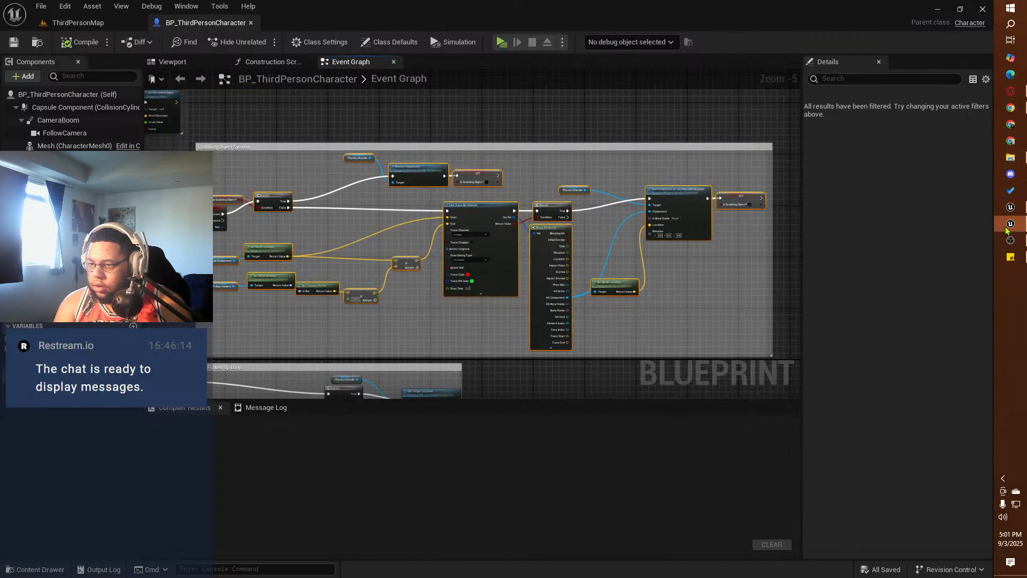
# Step: Return to the squirrel project, replace the first Branch's Is Grabbing Object? condition with an Is Grabbed Object? getter, and compile
pyautogui.click(1010, 207)
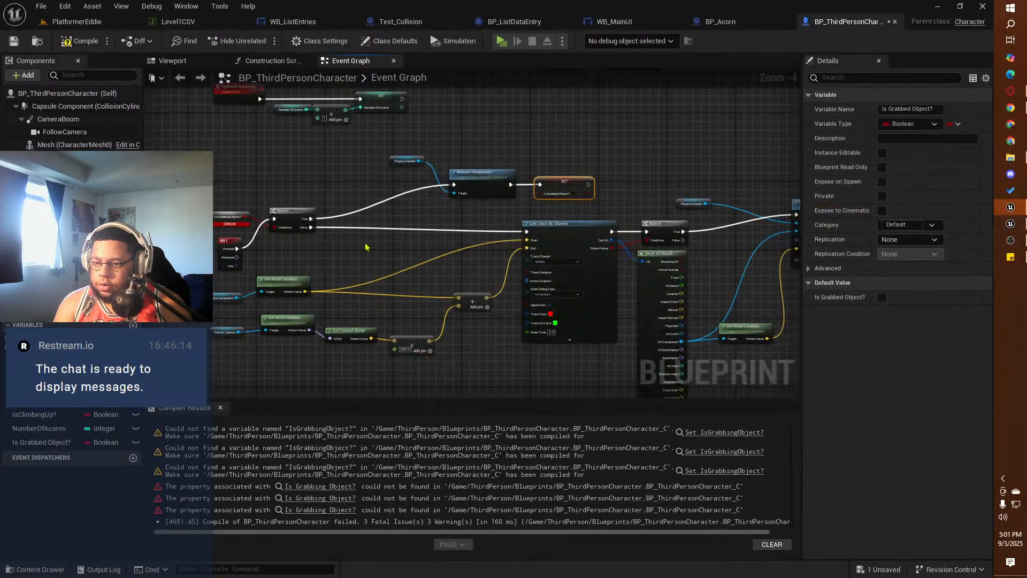
pyautogui.click(217, 222)
pyautogui.press('Delete')
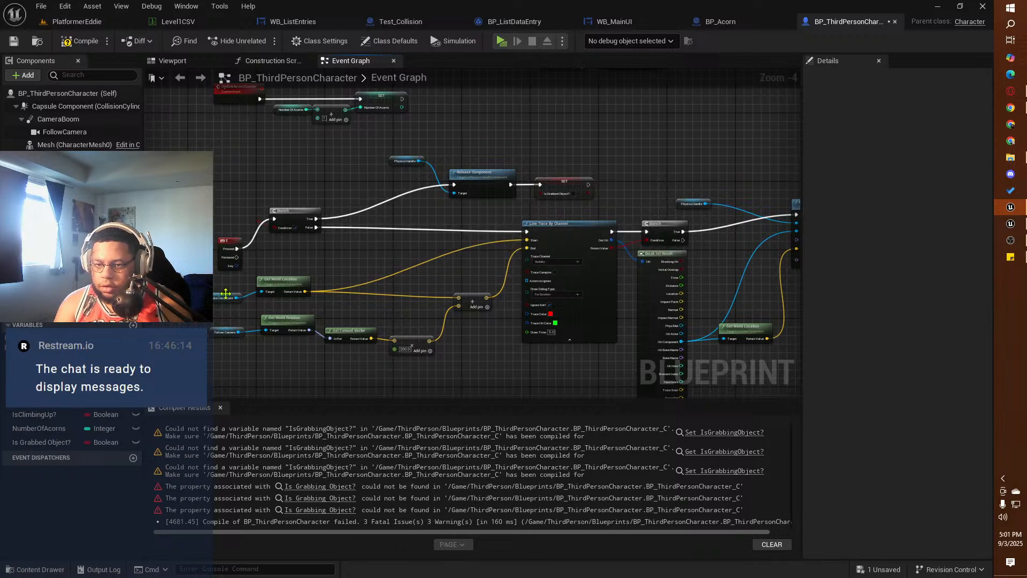
pyautogui.moveTo(30, 443); pyautogui.dragTo(276, 231)
pyautogui.click(224, 228)
pyautogui.moveTo(203, 206); pyautogui.dragTo(216, 220)
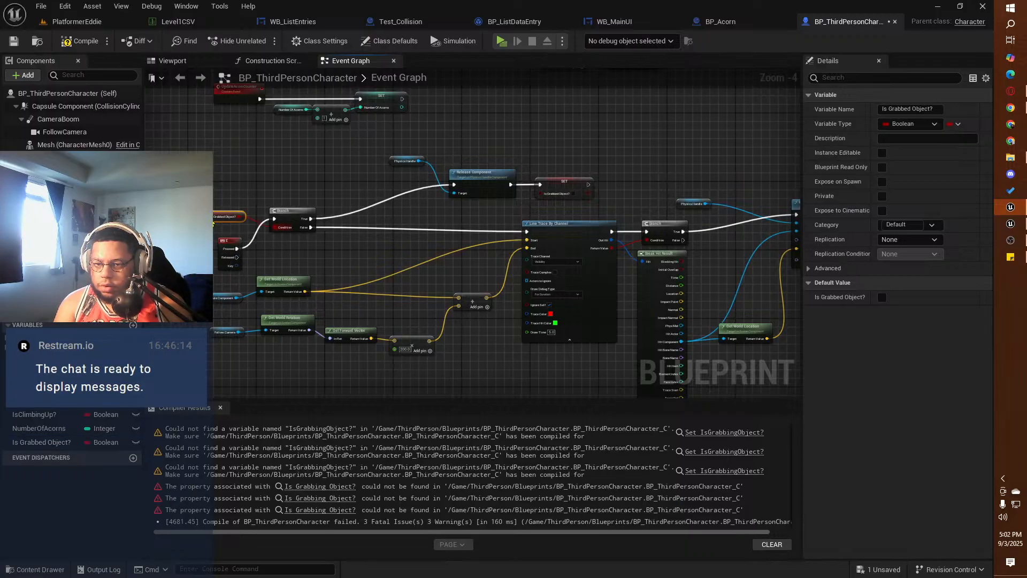
pyautogui.click(93, 46)
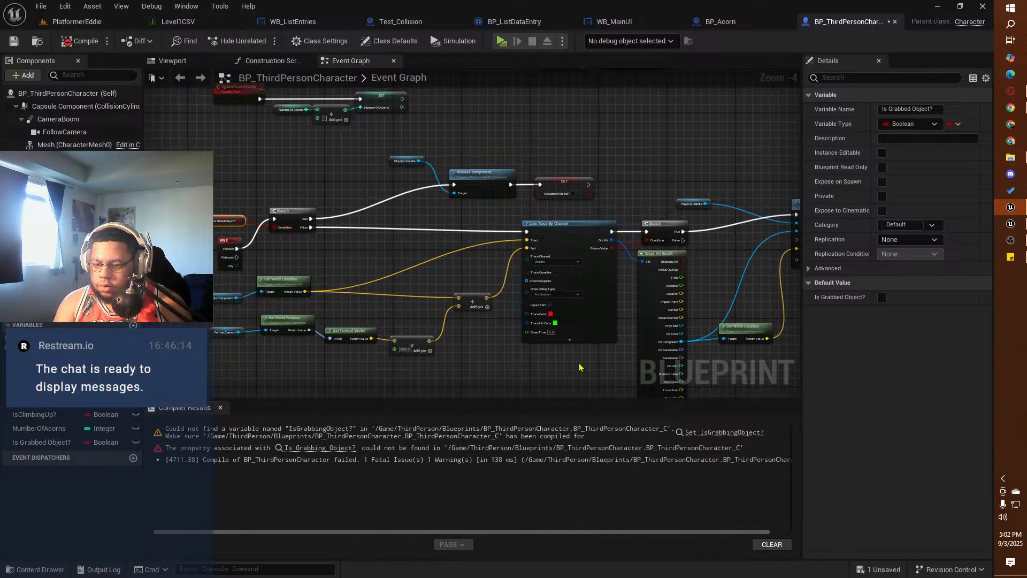
# Step: Replace the Is Grabbing Object? setter after the Grab Component at Location with Rotation node with Set Is Grabbed Object?, and compile
pyautogui.moveTo(585, 367); pyautogui.dragTo(255, 325, button='right')
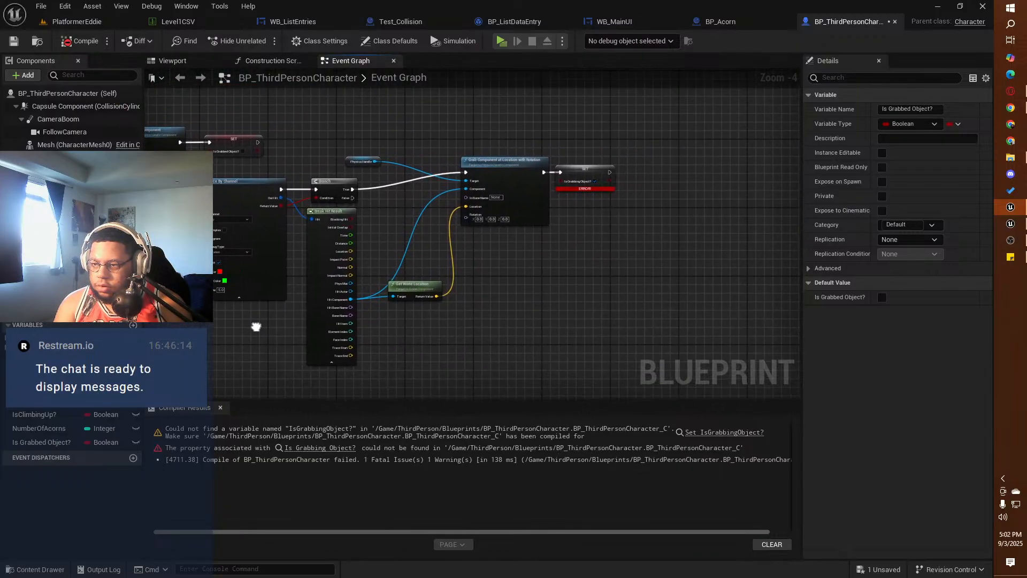
pyautogui.moveTo(417, 255); pyautogui.dragTo(508, 315, button='right')
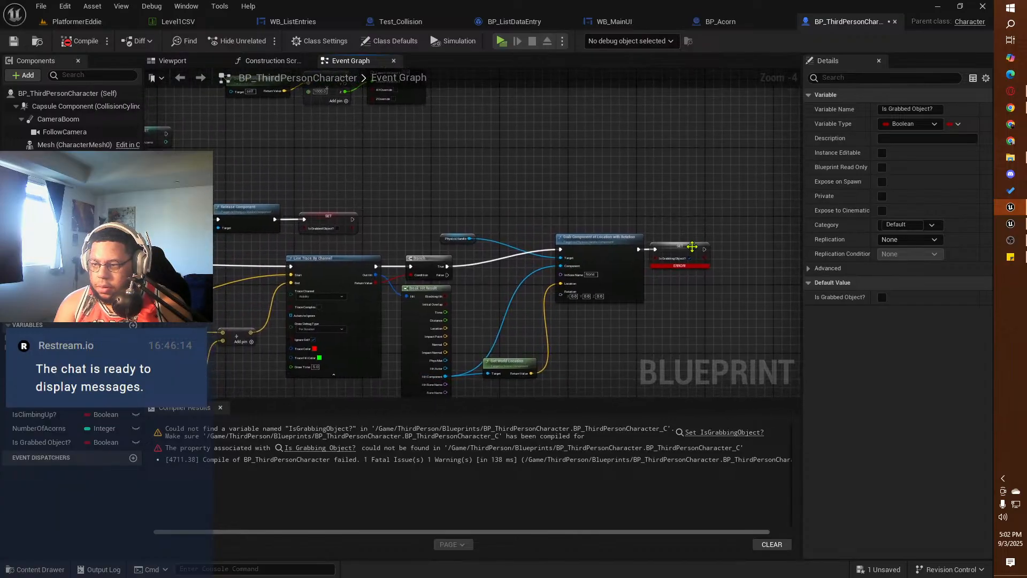
pyautogui.click(681, 251)
pyautogui.press('Delete')
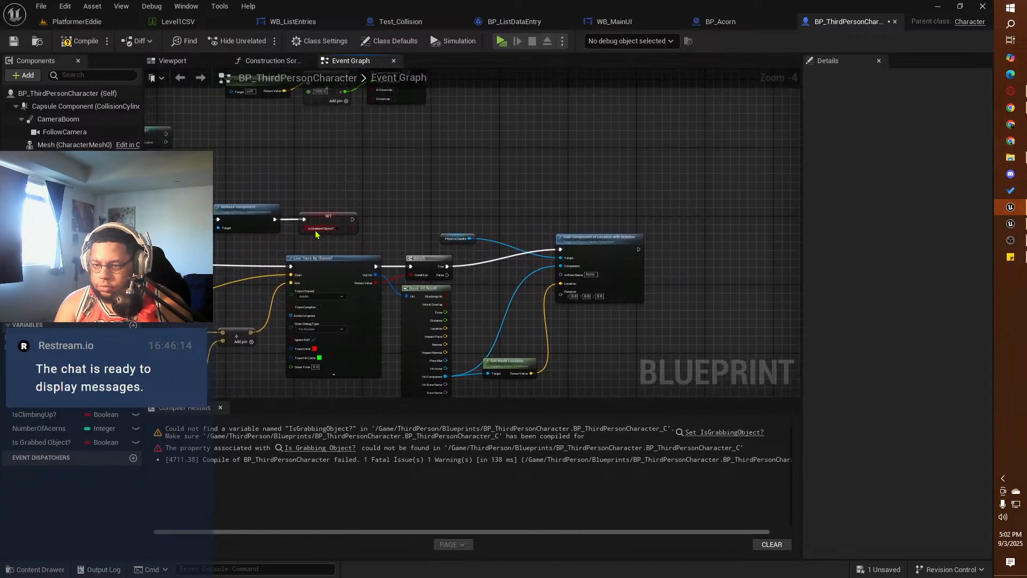
pyautogui.click(47, 446)
pyautogui.moveTo(47, 451); pyautogui.dragTo(667, 250)
pyautogui.click(698, 292)
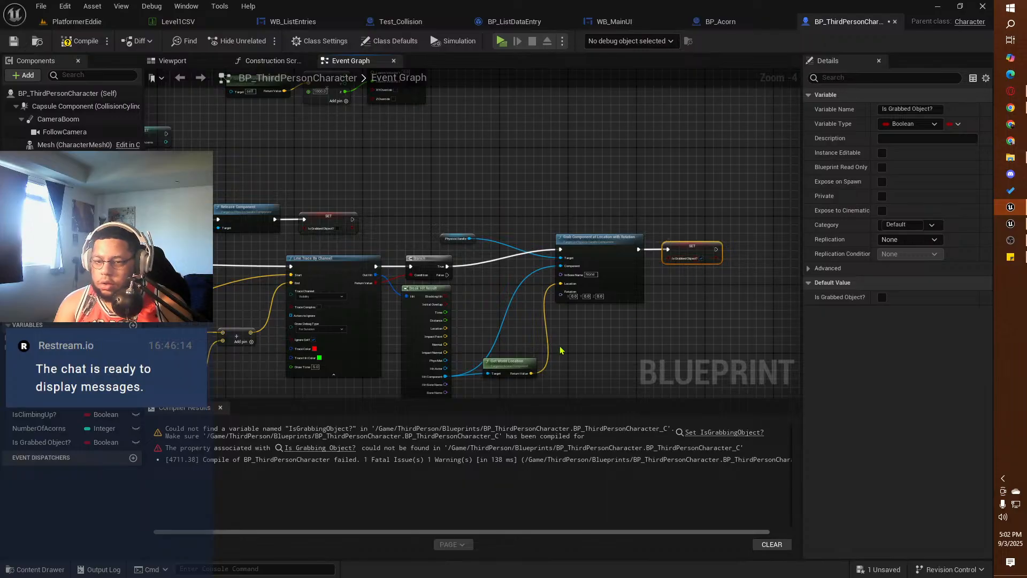
pyautogui.click(80, 41)
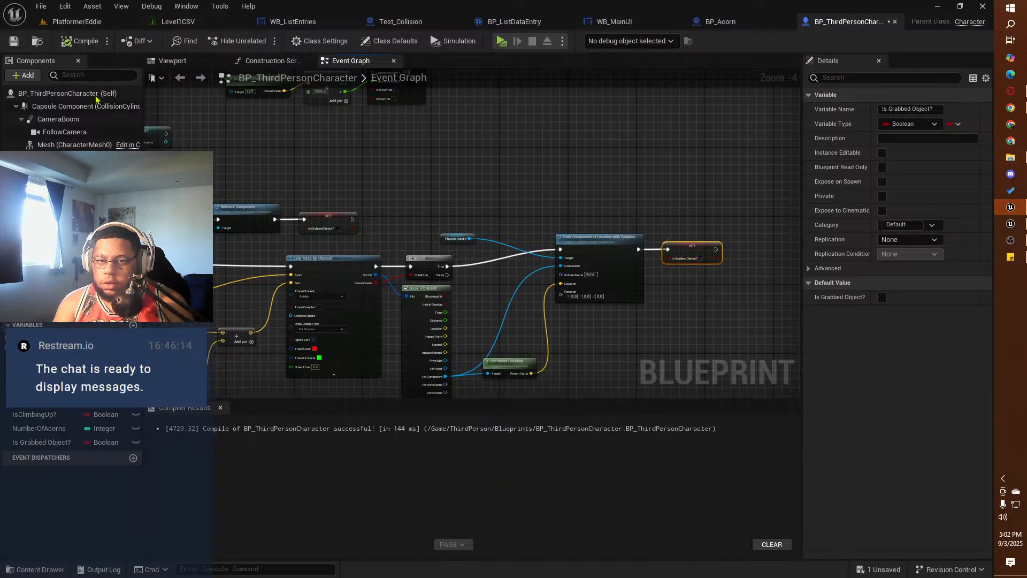
# Step: Move the Physics Handle reference just below the exec line, beside the Release Component node's Target input
pyautogui.moveTo(264, 291); pyautogui.dragTo(543, 178, button='right')
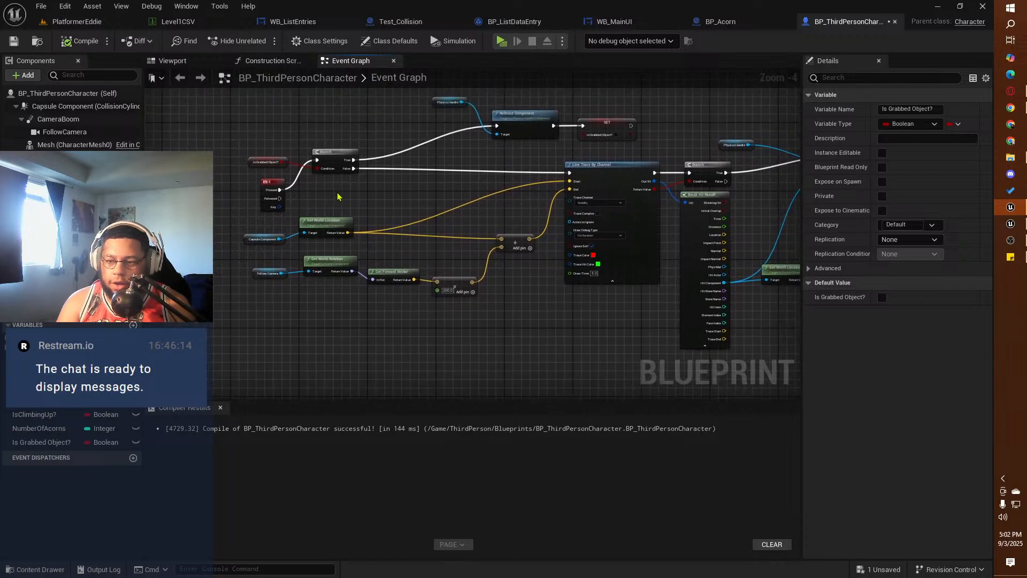
pyautogui.moveTo(471, 199); pyautogui.dragTo(418, 237, button='right')
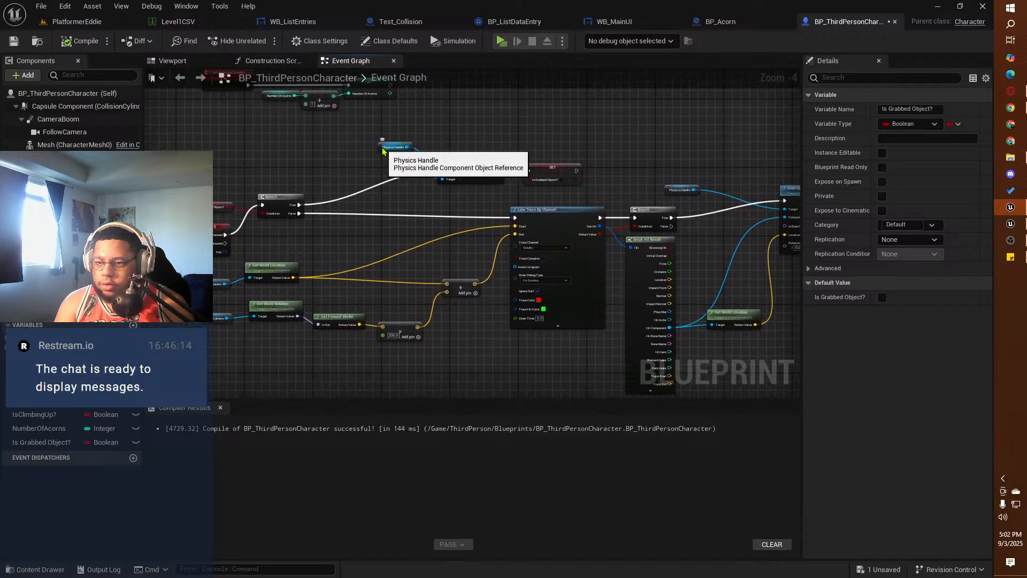
pyautogui.moveTo(382, 152); pyautogui.dragTo(396, 190)
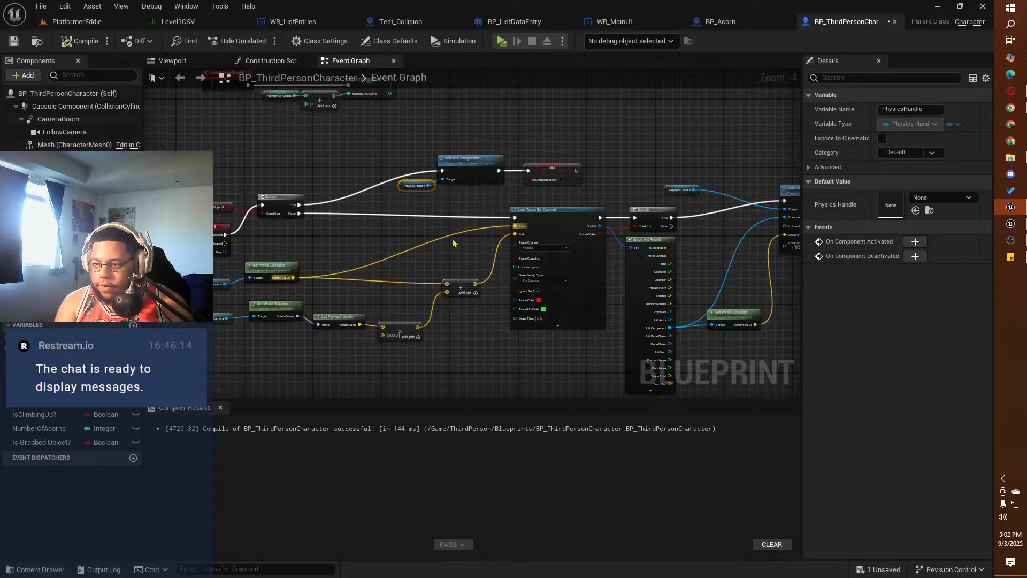
# Step: Review the grabbing node chain and its placement relative to the acorn counter and climbing logic
pyautogui.moveTo(480, 252); pyautogui.dragTo(389, 284, button='right')
pyautogui.scroll(-1, 401, 219)
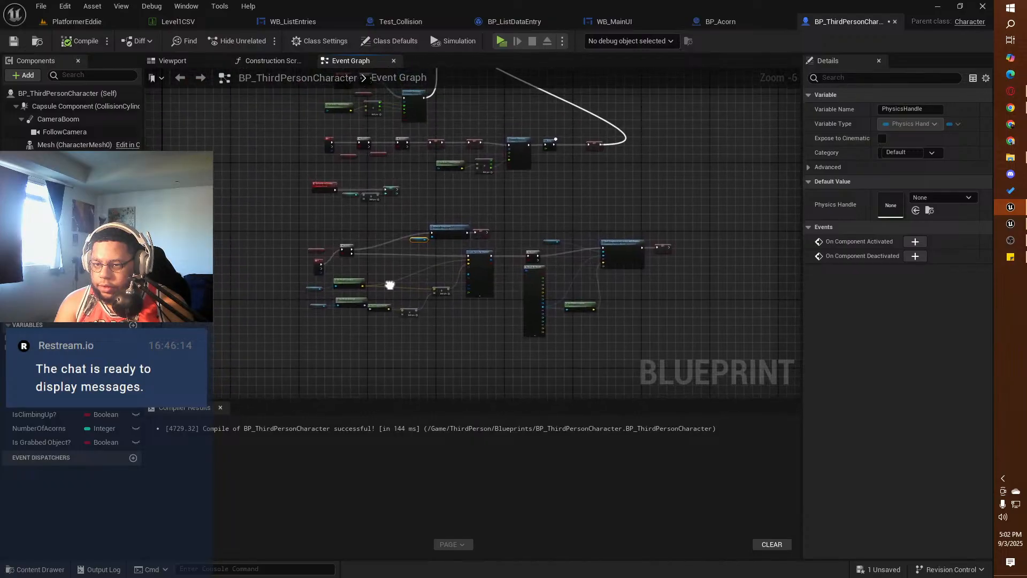
pyautogui.scroll(-1, 390, 284)
pyautogui.moveTo(373, 239); pyautogui.dragTo(477, 390, button='right')
pyautogui.moveTo(346, 226); pyautogui.dragTo(220, 76, button='right')
pyautogui.scroll(3, 307, 235)
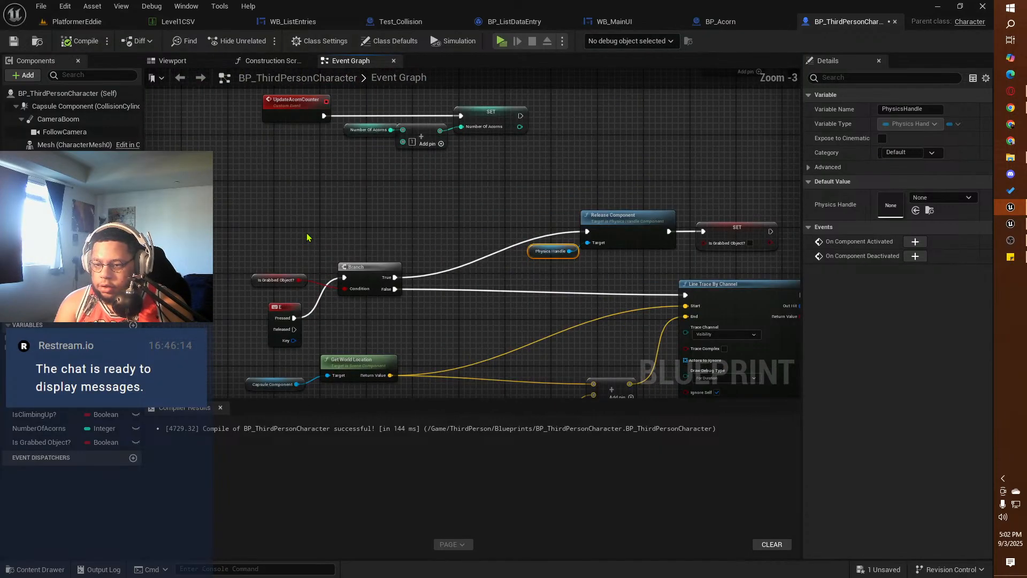
pyautogui.scroll(-1, 306, 235)
pyautogui.moveTo(448, 267); pyautogui.dragTo(286, 163, button='right')
pyautogui.scroll(-1, 278, 169)
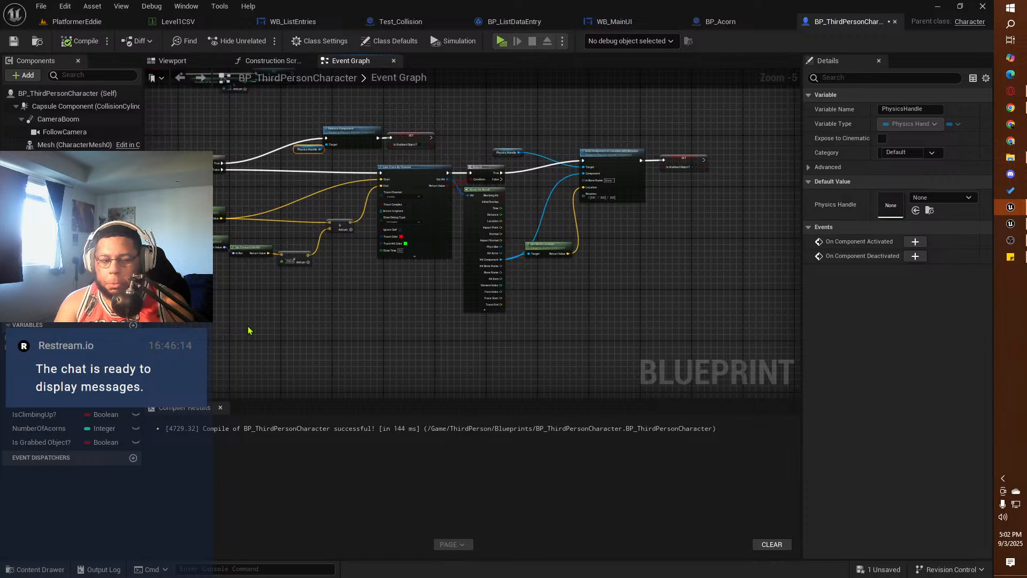
pyautogui.moveTo(249, 330); pyautogui.dragTo(374, 307, button='right')
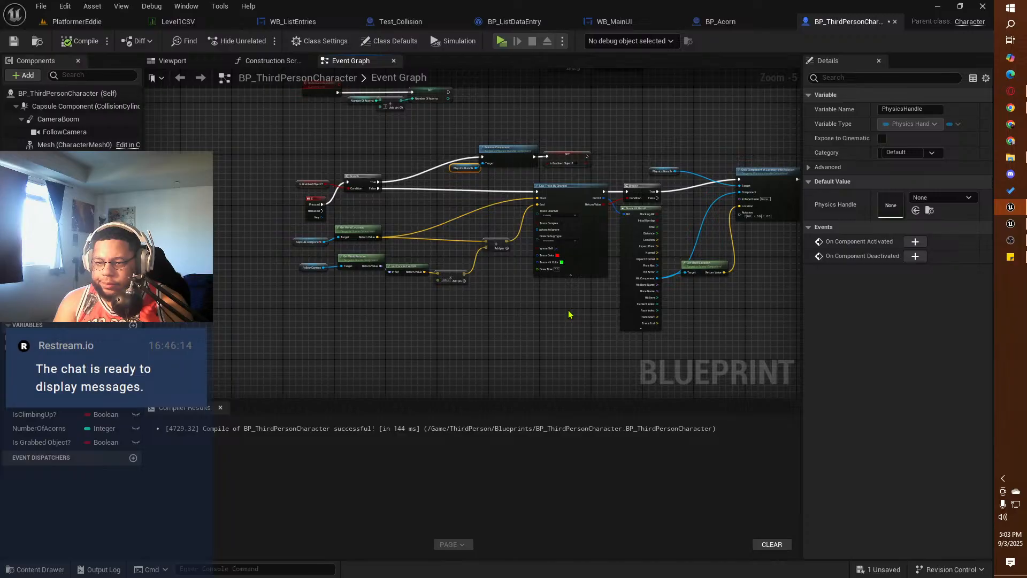
# Step: Enclose all the grabbing nodes in a comment box titled "Grabbing Objects System"
pyautogui.moveTo(528, 292); pyautogui.dragTo(413, 295, button='right')
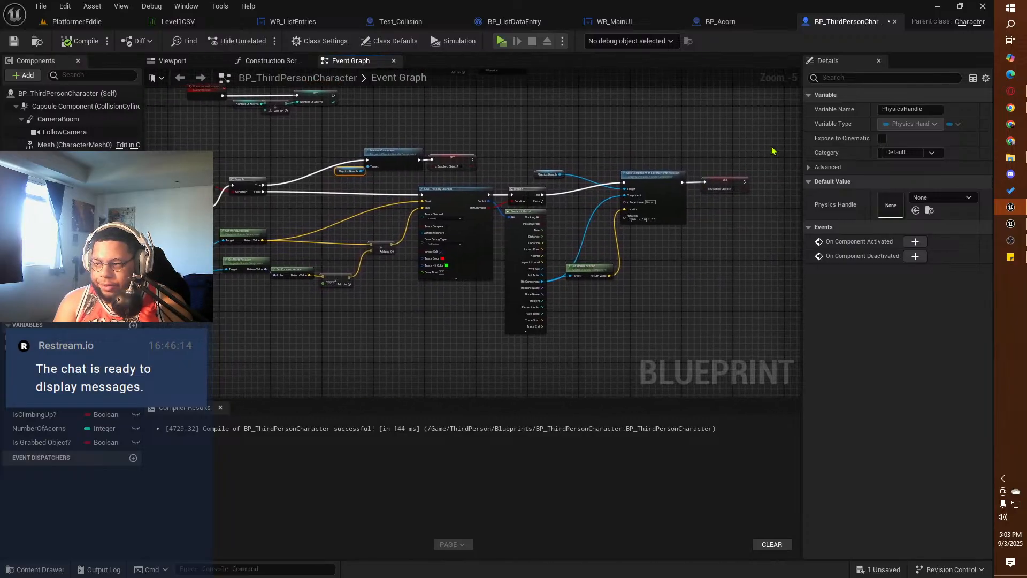
pyautogui.moveTo(766, 139); pyautogui.dragTo(164, 345)
pyautogui.write('c')
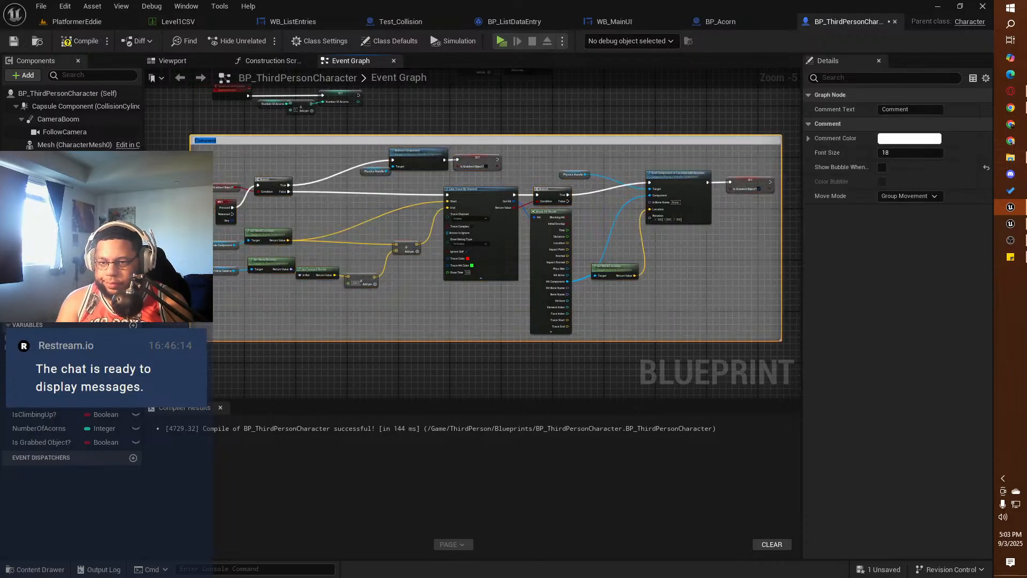
pyautogui.write('Grabbing Objects System')
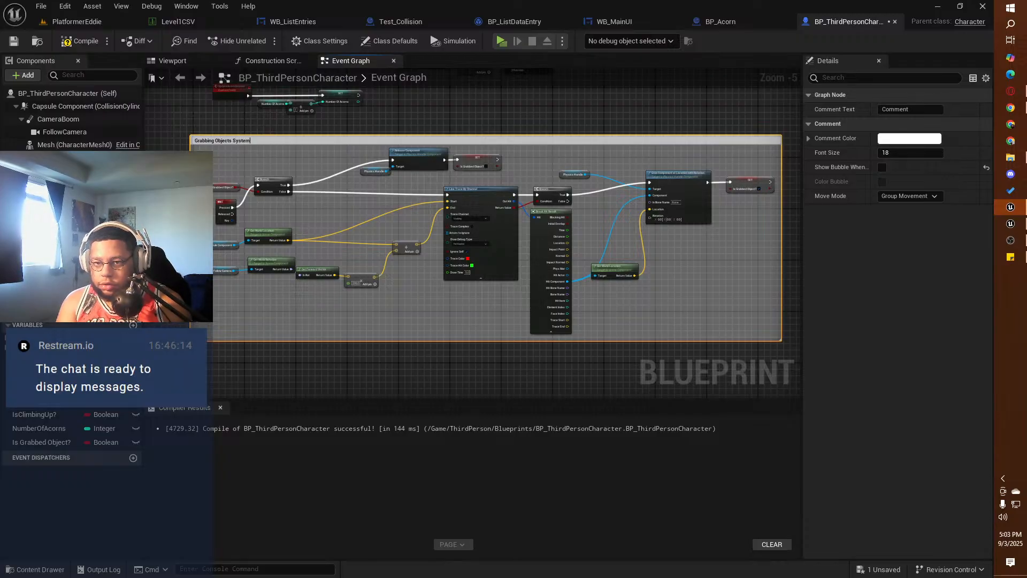
pyautogui.press('Return')
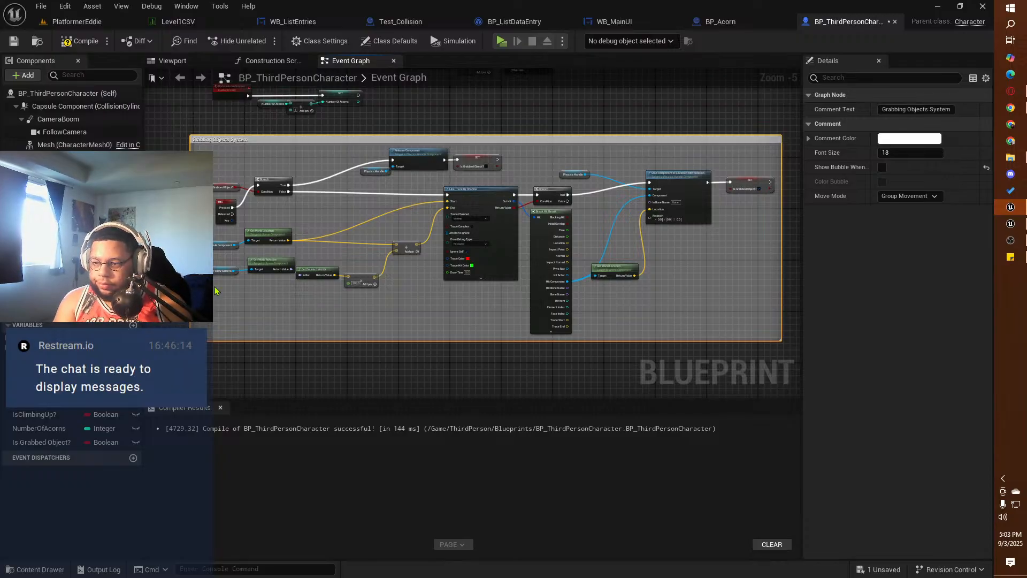
# Step: Enclose the UpdateAcornCounter nodes in a comment titled "Acorn Objective Counter" and align it with the grabbing comment's left edge
pyautogui.moveTo(366, 126); pyautogui.dragTo(426, 217, button='right')
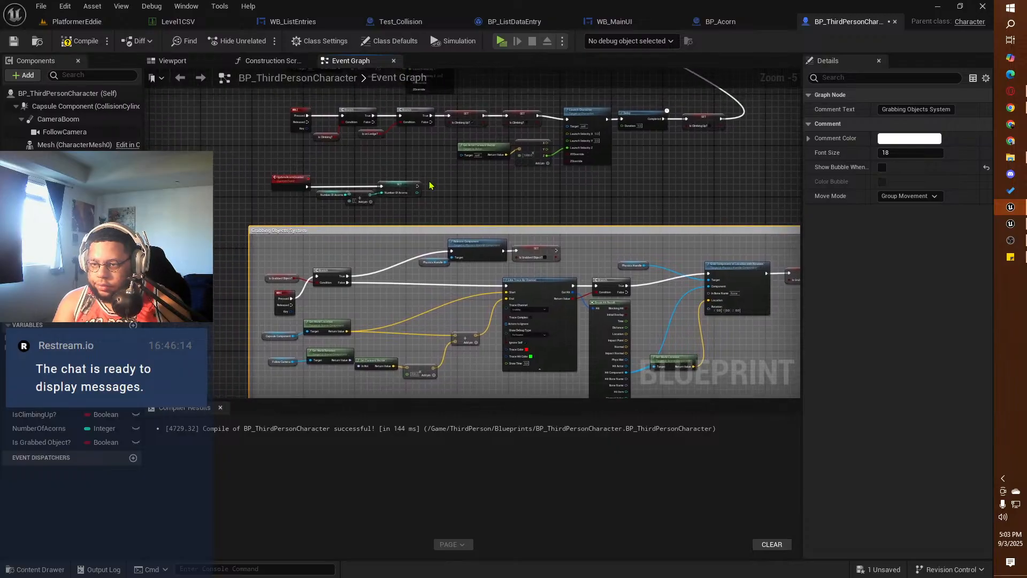
pyautogui.moveTo(415, 180); pyautogui.dragTo(273, 207)
pyautogui.press('c')
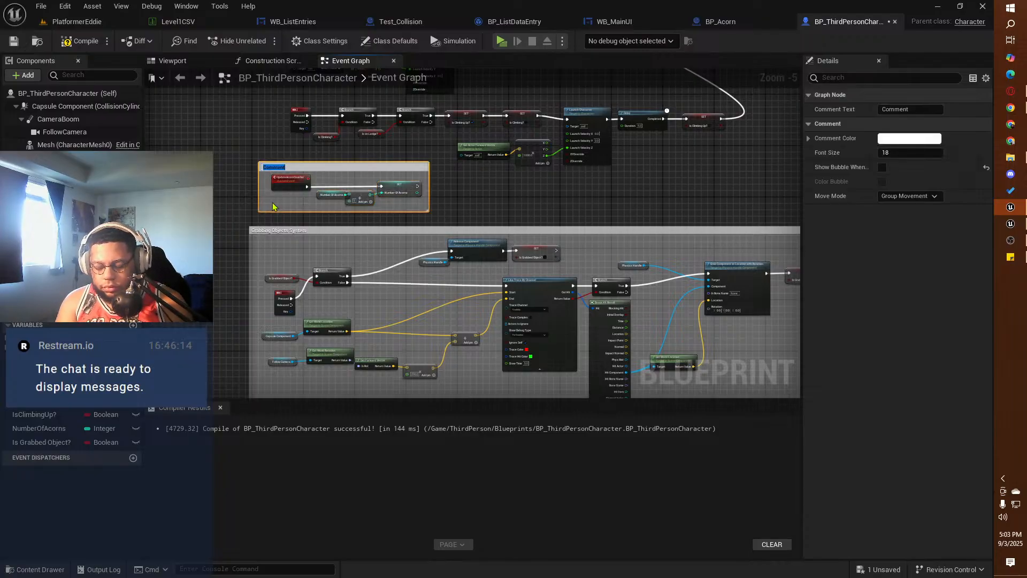
pyautogui.write('Acorn Objective Counter')
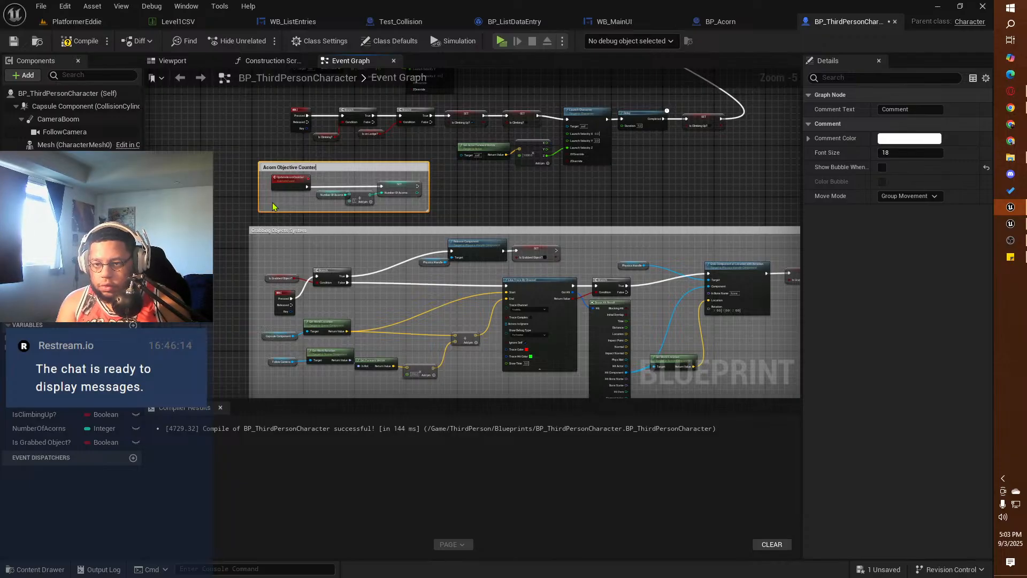
pyautogui.press('Return')
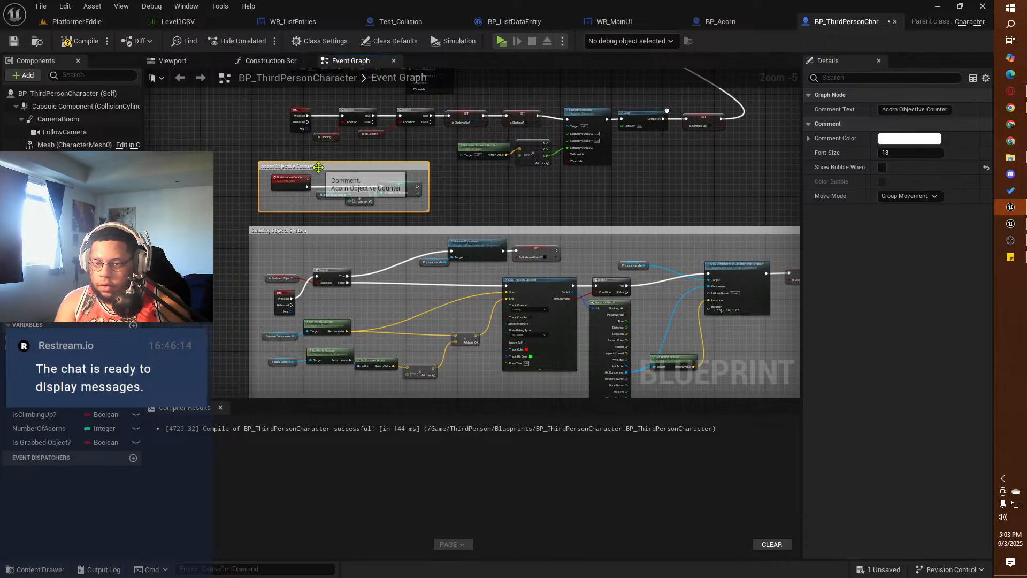
pyautogui.moveTo(322, 167); pyautogui.dragTo(312, 173)
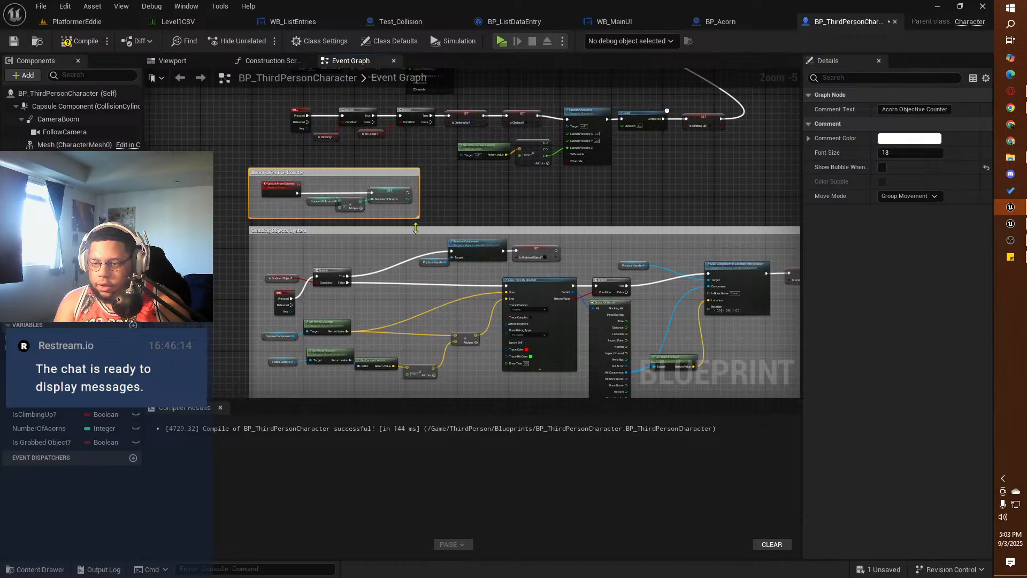
# Step: Move the Jump Input comment group up beside the movement input nodes
pyautogui.moveTo(488, 204); pyautogui.dragTo(493, 395, button='right')
pyautogui.scroll(-2, 481, 253)
pyautogui.scroll(-2, 481, 255)
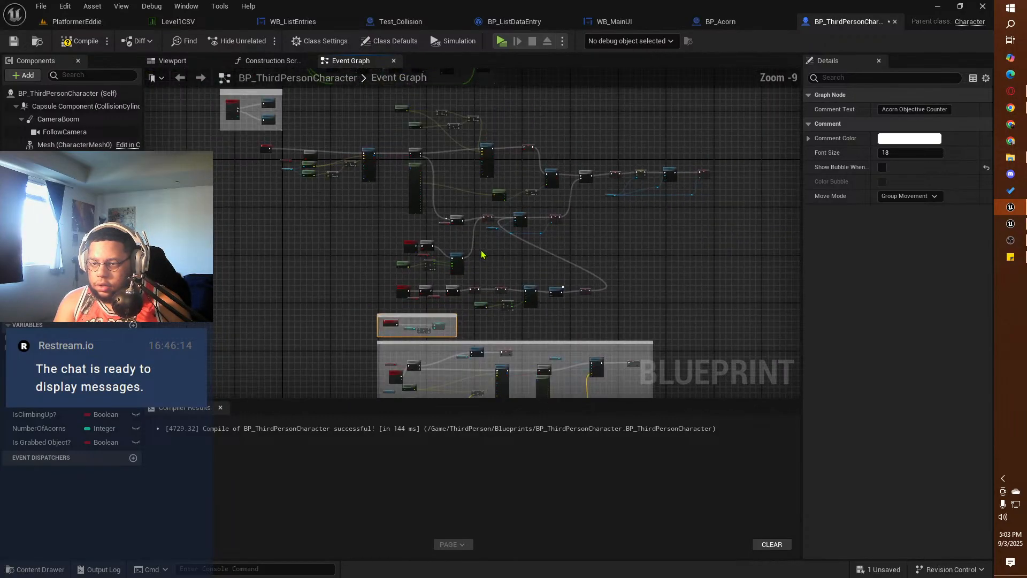
pyautogui.moveTo(348, 162); pyautogui.dragTo(316, 221, button='right')
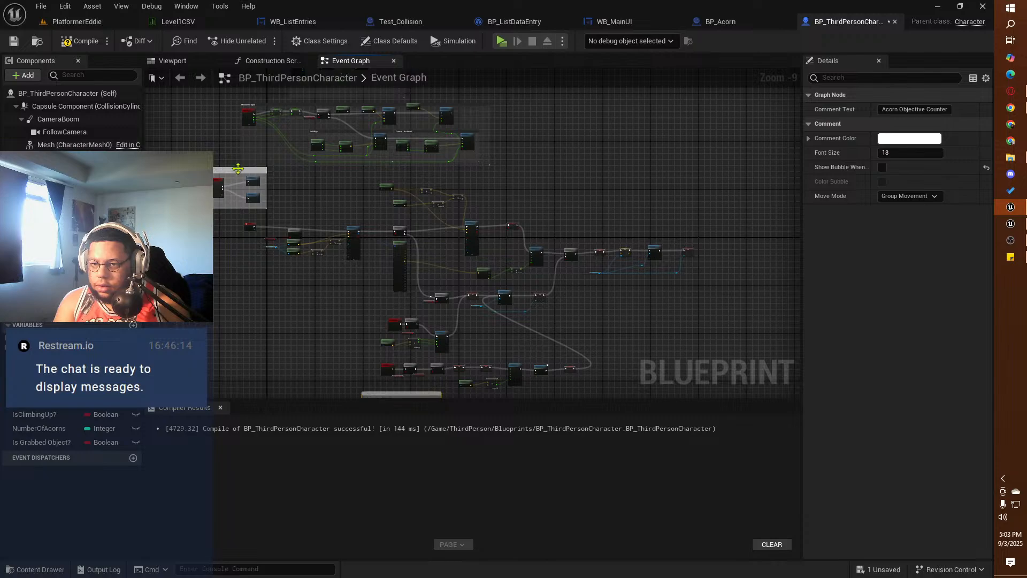
pyautogui.moveTo(238, 168); pyautogui.dragTo(204, 109)
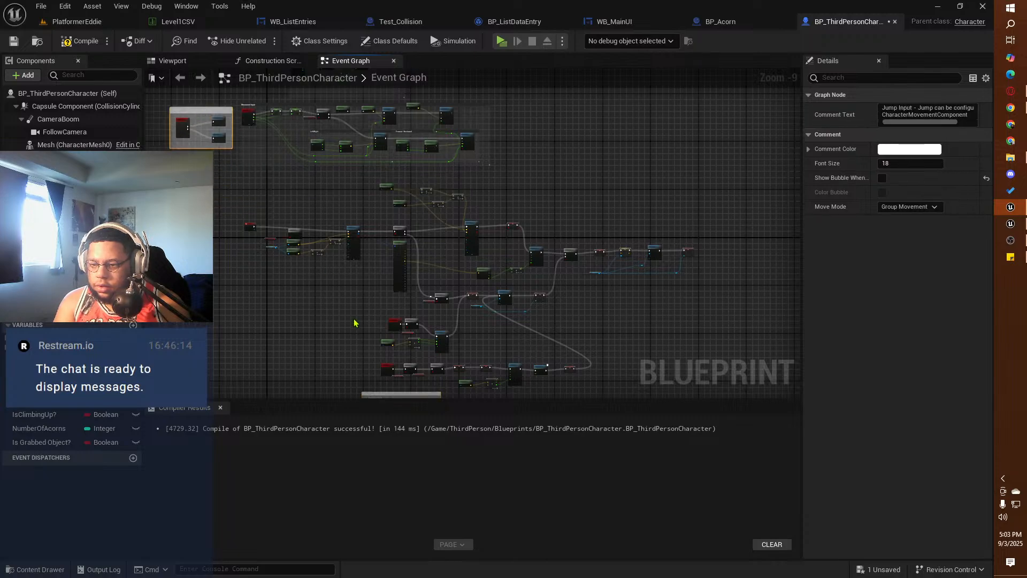
# Step: Examine the wall climbing nodes, including the Space Bar and launch chains, to decide how to group them
pyautogui.scroll(4, 273, 245)
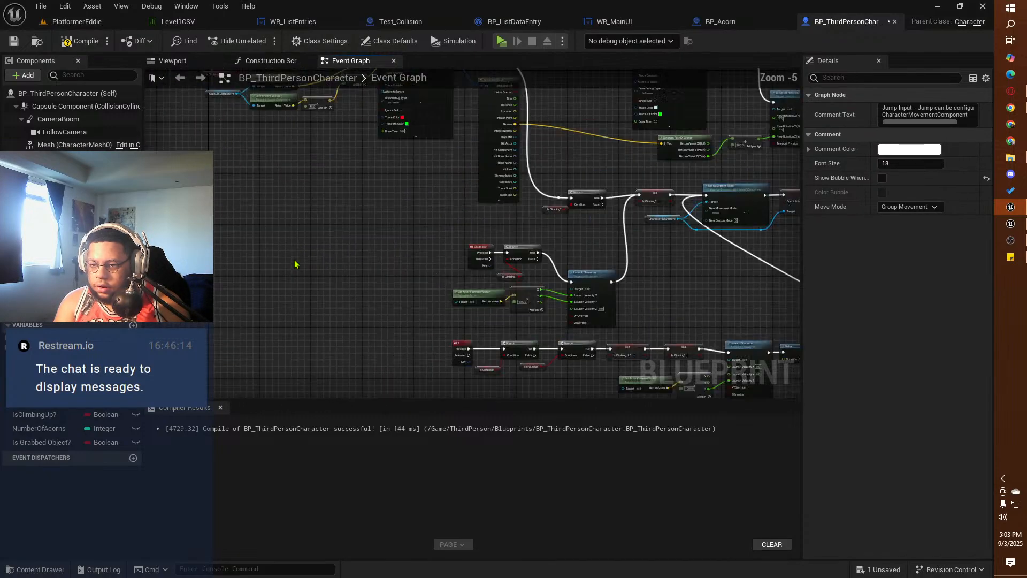
pyautogui.moveTo(415, 305); pyautogui.dragTo(269, 270, button='right')
pyautogui.scroll(-1, 269, 270)
pyautogui.moveTo(231, 220); pyautogui.dragTo(273, 268, button='right')
pyautogui.scroll(3, 278, 282)
pyautogui.moveTo(325, 343); pyautogui.dragTo(236, 219, button='right')
pyautogui.scroll(-1, 277, 214)
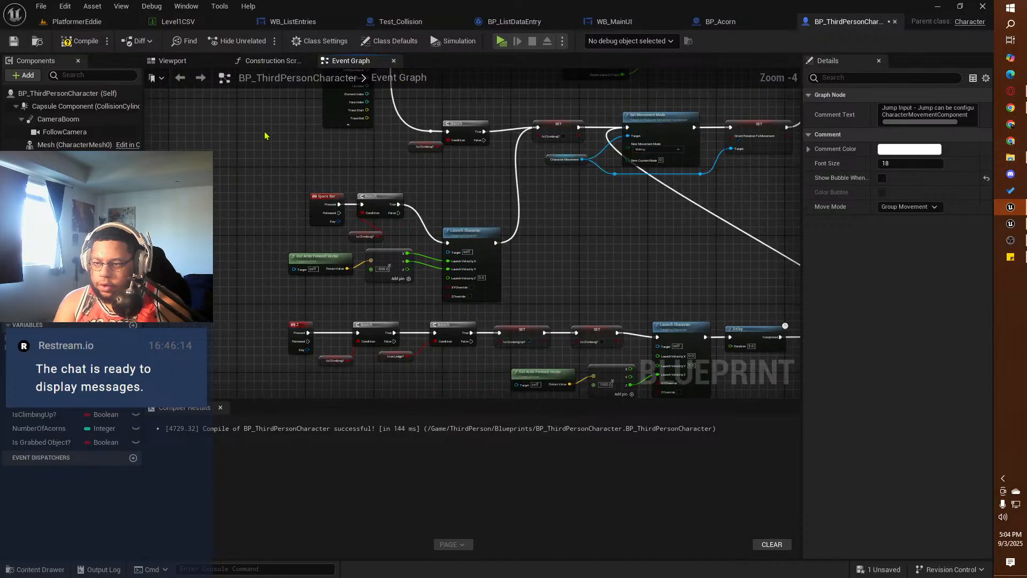
pyautogui.moveTo(264, 131); pyautogui.dragTo(314, 283, button='right')
pyautogui.scroll(-2, 237, 306)
pyautogui.scroll(-1, 299, 303)
pyautogui.scroll(-1, 270, 295)
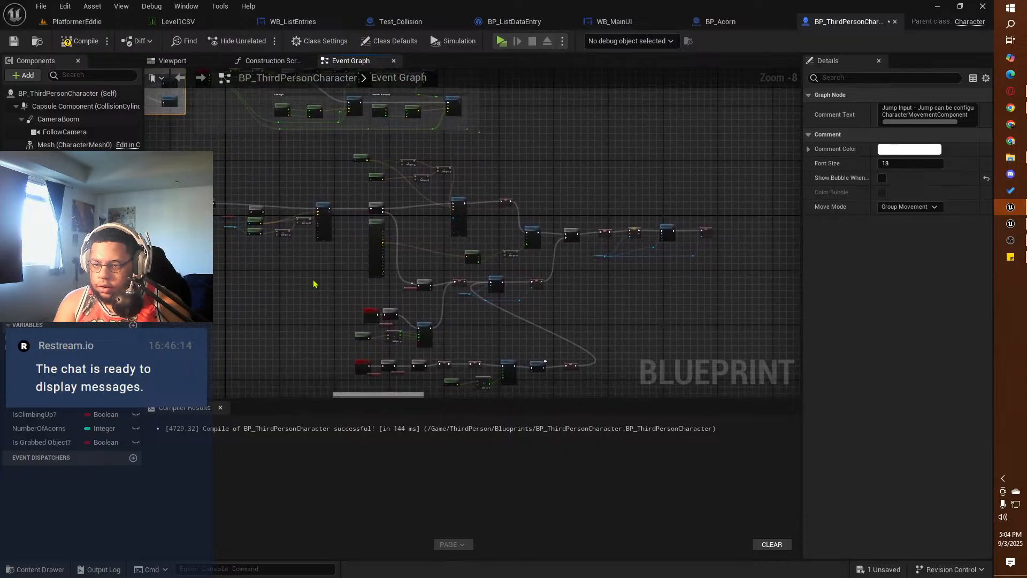
# Step: Enclose the Event Tick climbing nodes above the Space Bar chain in a comment box titled "Wall Climbing Logic"
pyautogui.moveTo(726, 148); pyautogui.dragTo(208, 295)
pyautogui.scroll(8, 206, 214)
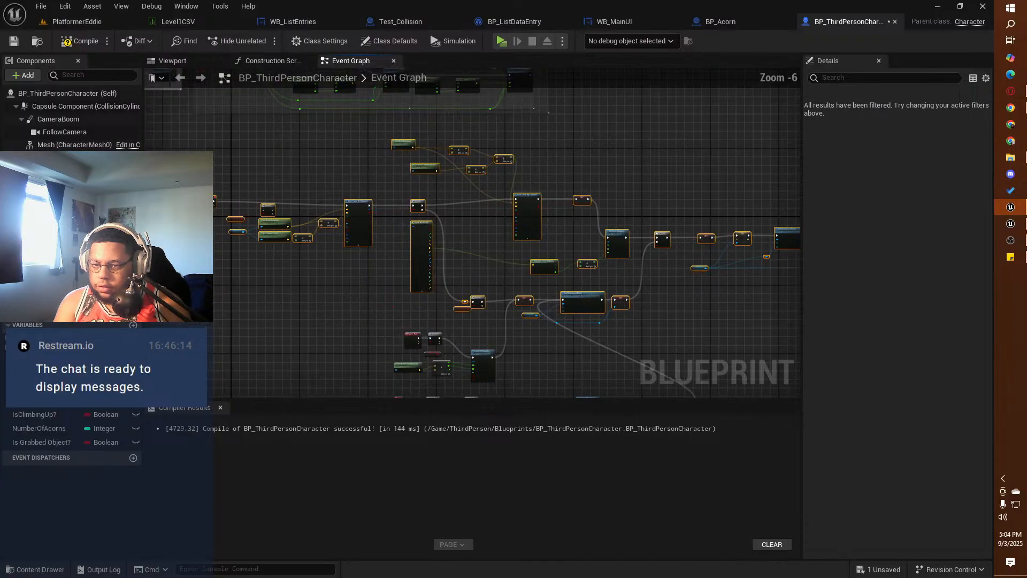
pyautogui.scroll(-4, 206, 214)
pyautogui.scroll(-3, 206, 213)
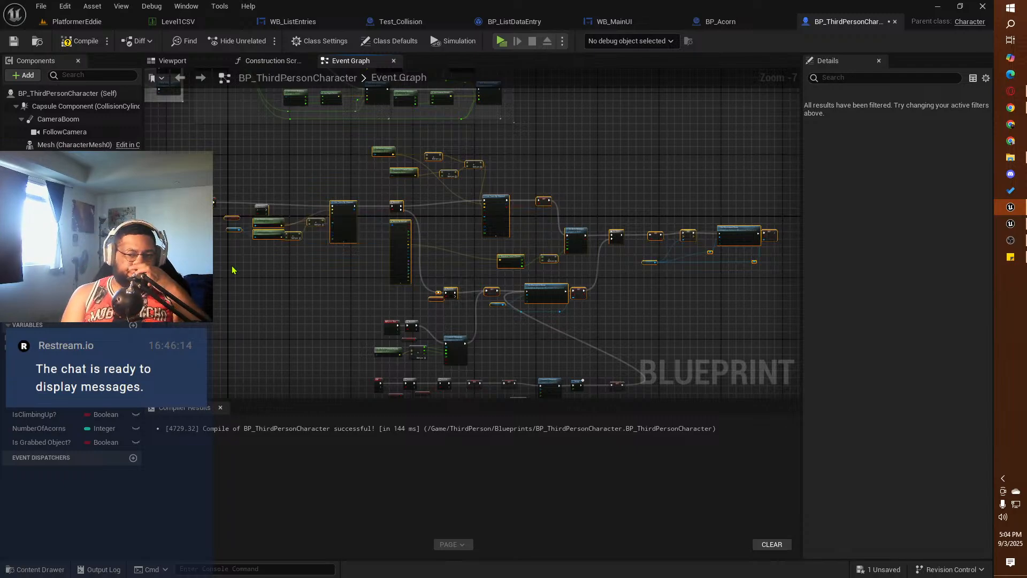
pyautogui.press('c')
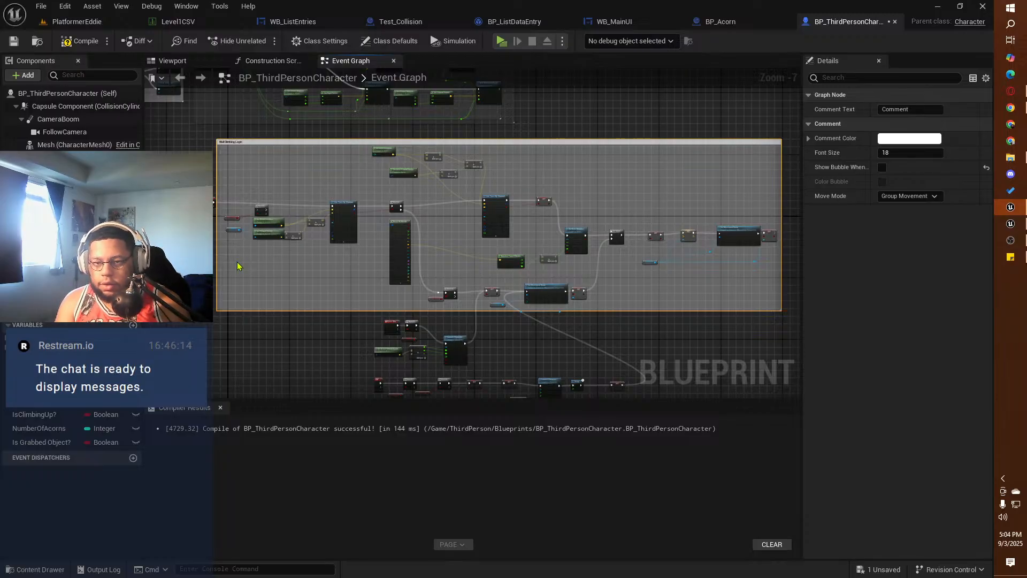
pyautogui.press('Return')
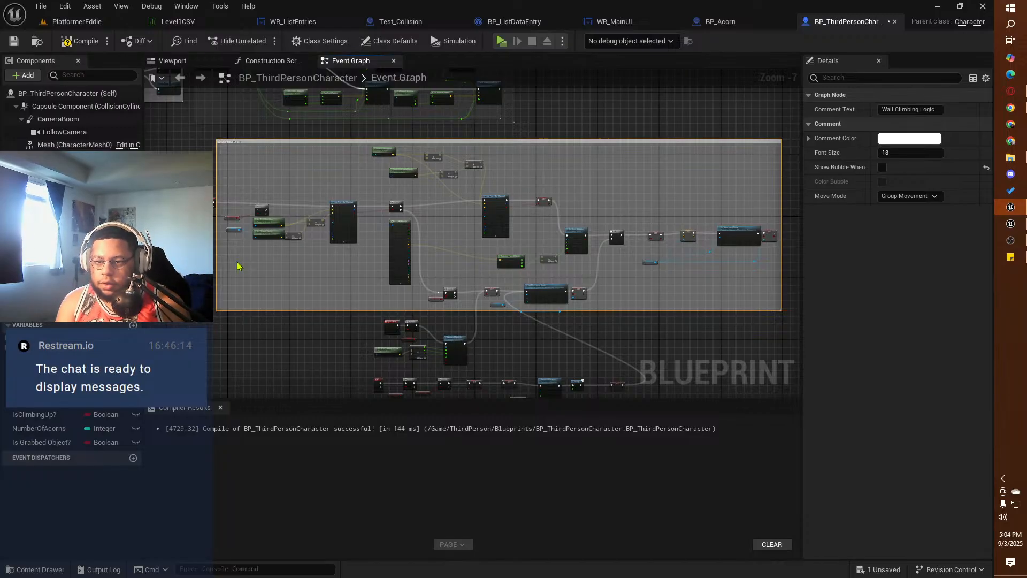
# Step: Move the Event Tick node further left, outside the Wall Climbing Logic comment
pyautogui.click(207, 200)
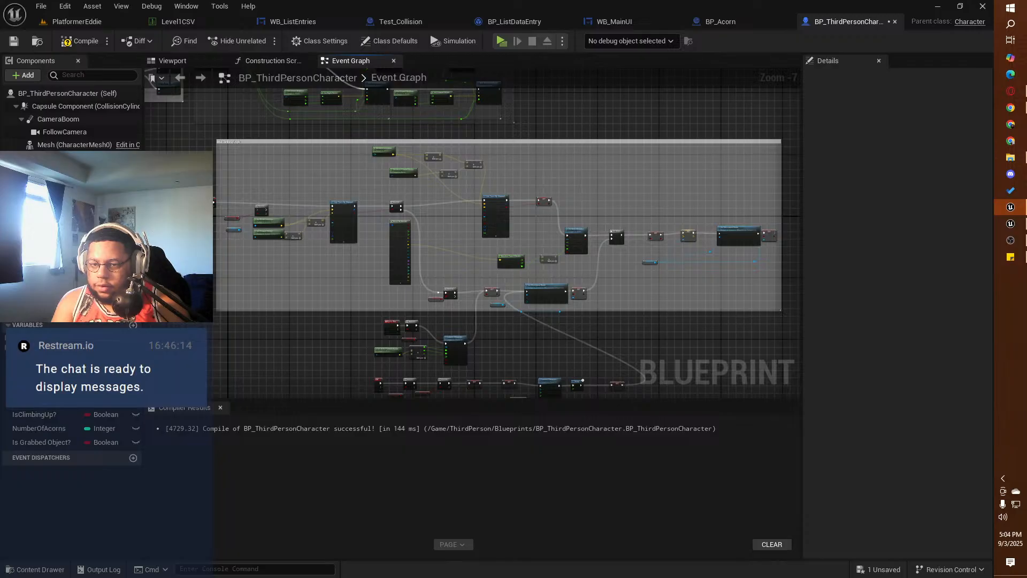
pyautogui.moveTo(206, 200); pyautogui.dragTo(184, 204)
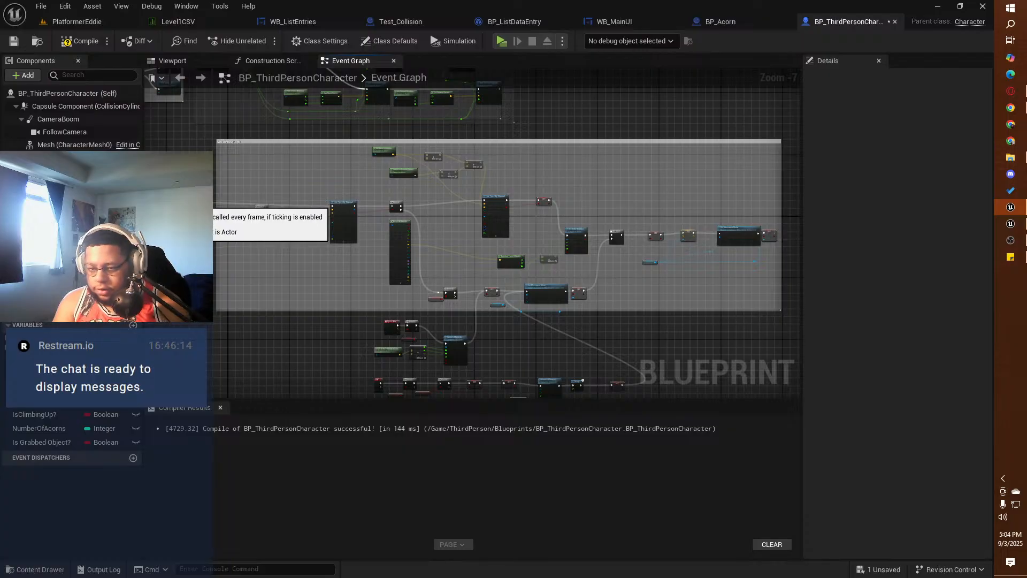
# Step: Enclose the Space Bar launch nodes below the wall climbing section in a comment titled "Jumping Off Wall"
pyautogui.moveTo(276, 358); pyautogui.dragTo(228, 206, button='right')
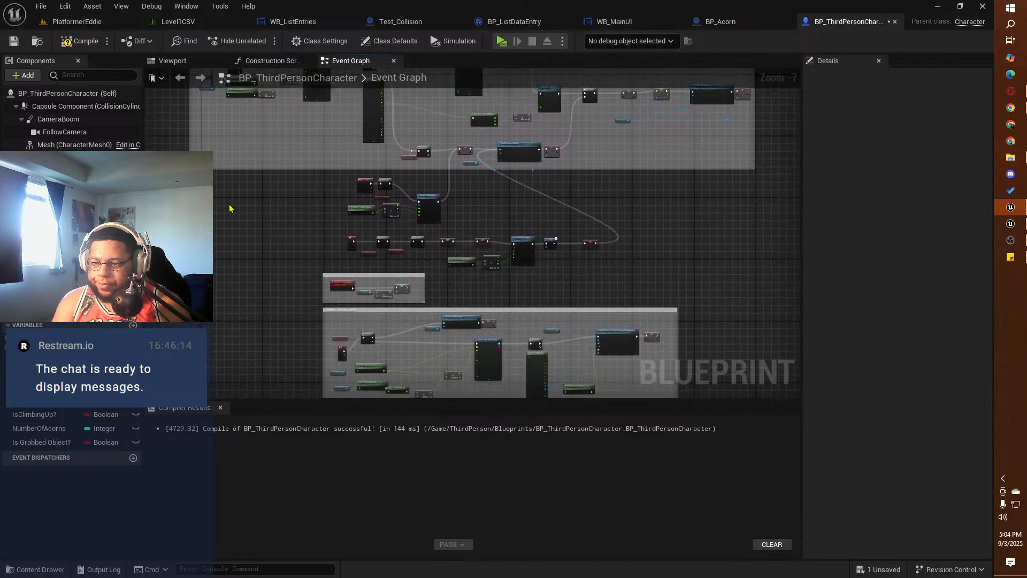
pyautogui.scroll(3, 322, 233)
pyautogui.moveTo(316, 196); pyautogui.dragTo(227, 239, button='right')
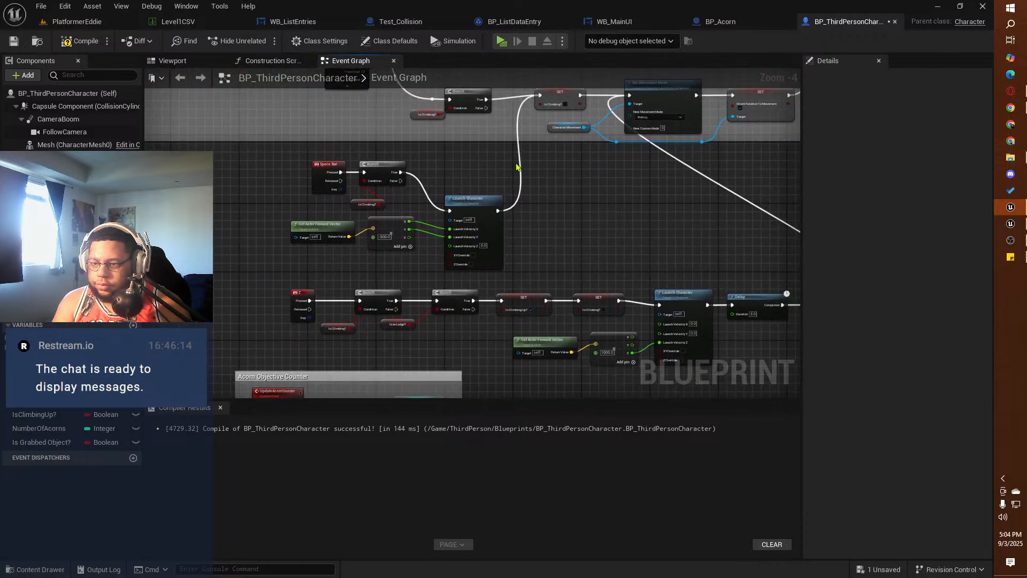
pyautogui.moveTo(478, 186); pyautogui.dragTo(297, 270)
pyautogui.press('c')
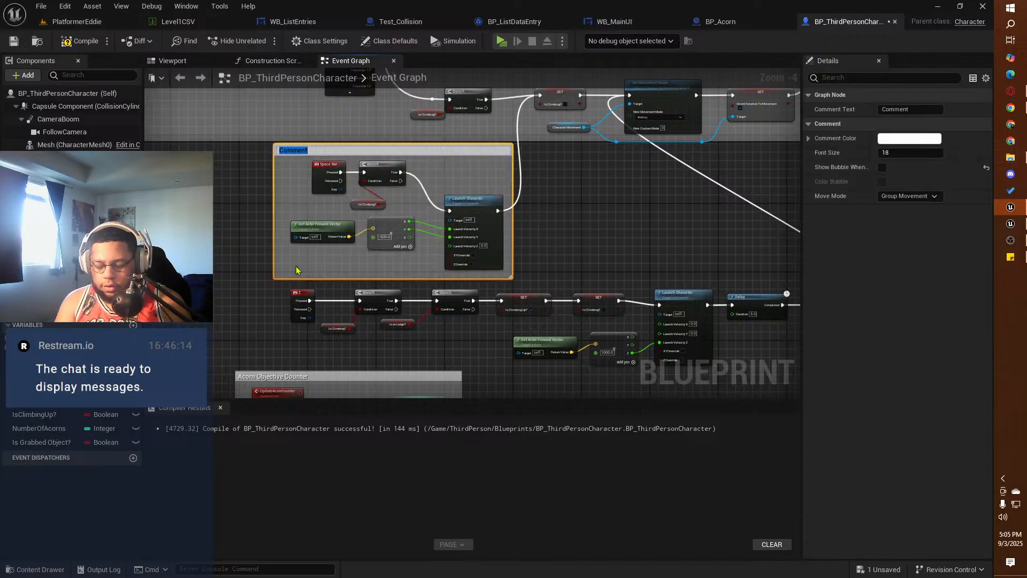
pyautogui.write('Jumpp')
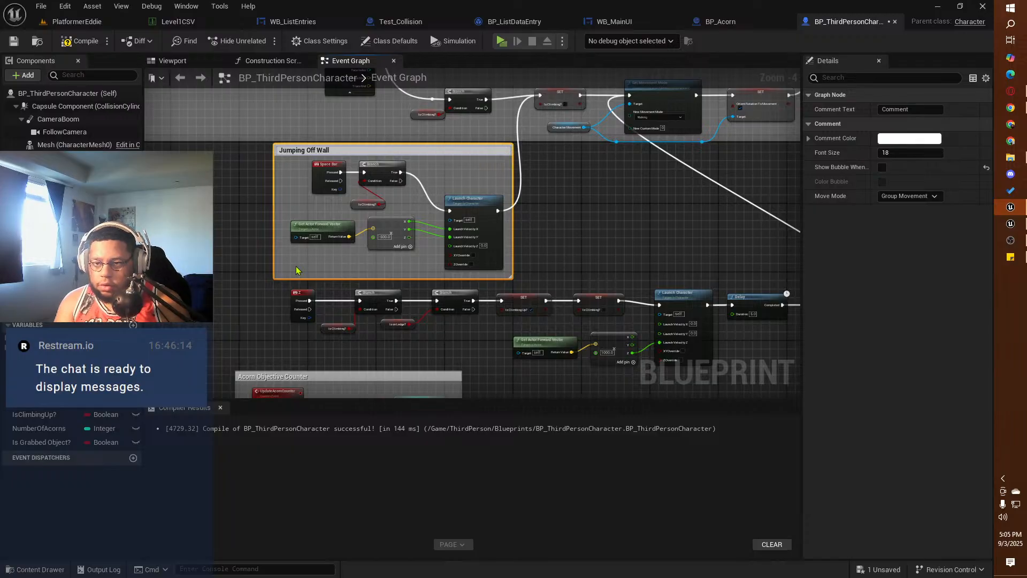
pyautogui.press('Return')
# Step: Enclose the key-driven launch chain with its Delay and SET nodes in a comment titled "Clamboring/Climbing Up Ledge"
pyautogui.moveTo(406, 285); pyautogui.dragTo(466, 186, button='right')
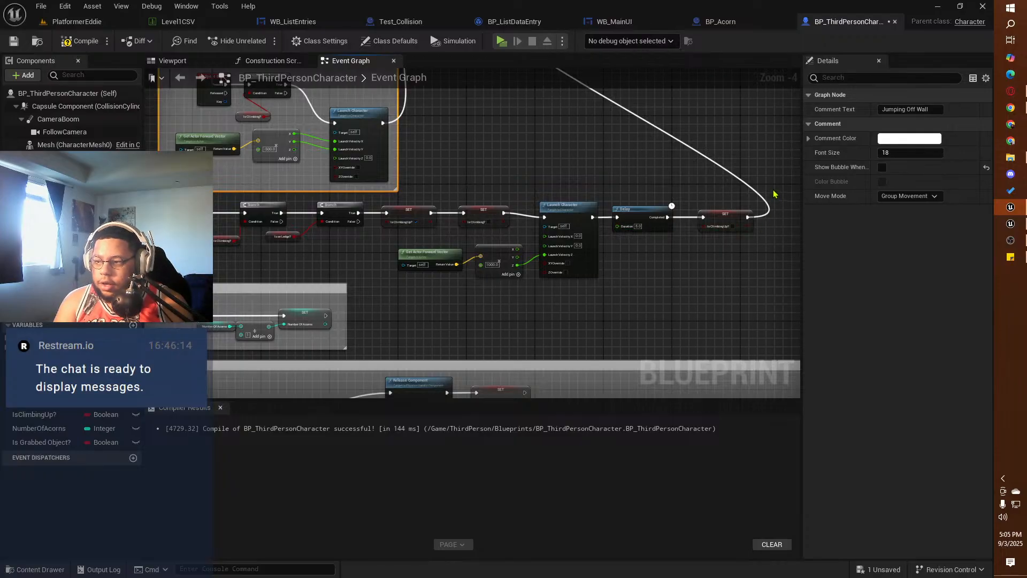
pyautogui.moveTo(772, 191); pyautogui.dragTo(205, 275)
pyautogui.press('c')
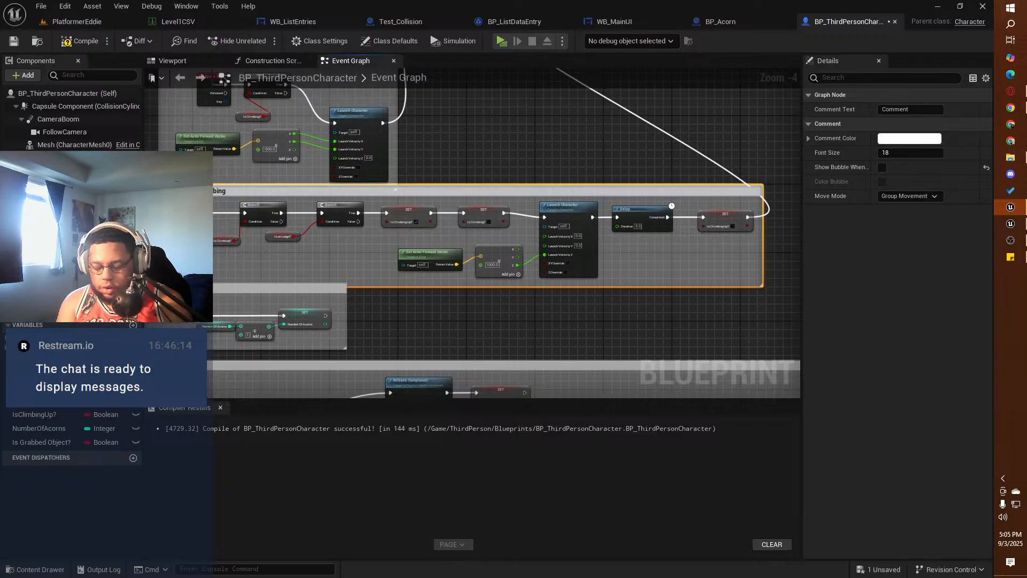
pyautogui.press('Return')
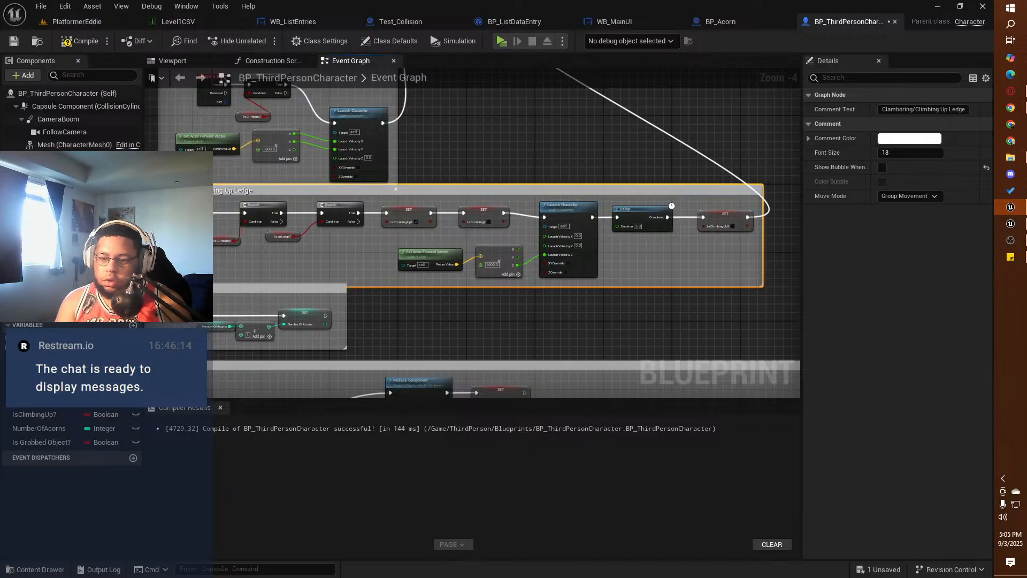
# Step: Move the Acorn Objective Counter comment group down slightly to clear the ledge climbing comment
pyautogui.moveTo(301, 274); pyautogui.dragTo(437, 240, button='right')
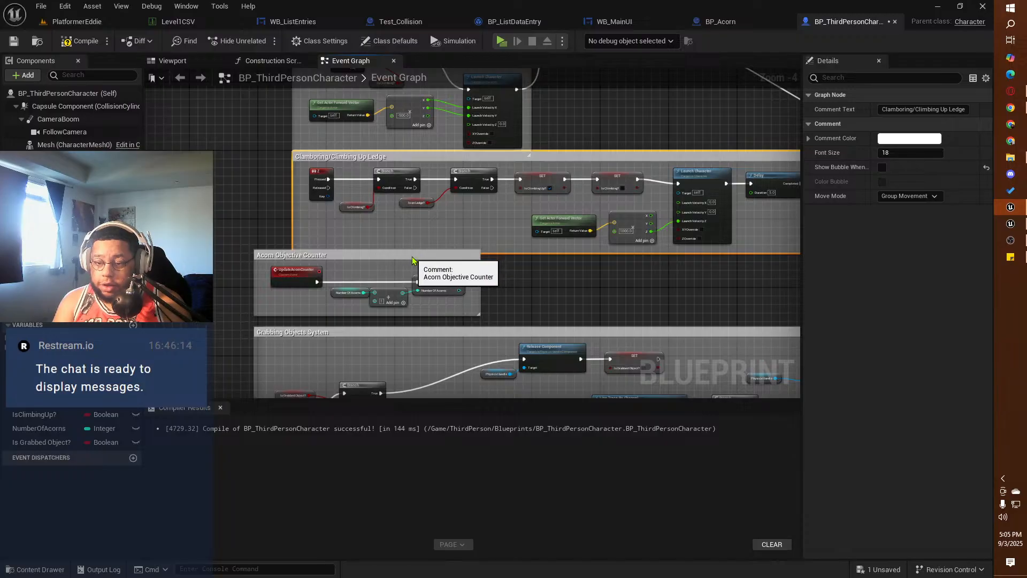
pyautogui.moveTo(412, 256)
pyautogui.mouseDown()
pyautogui.moveTo(420, 269)
pyautogui.moveTo(412, 264)
pyautogui.mouseUp()
pyautogui.scroll(-2, 397, 198)
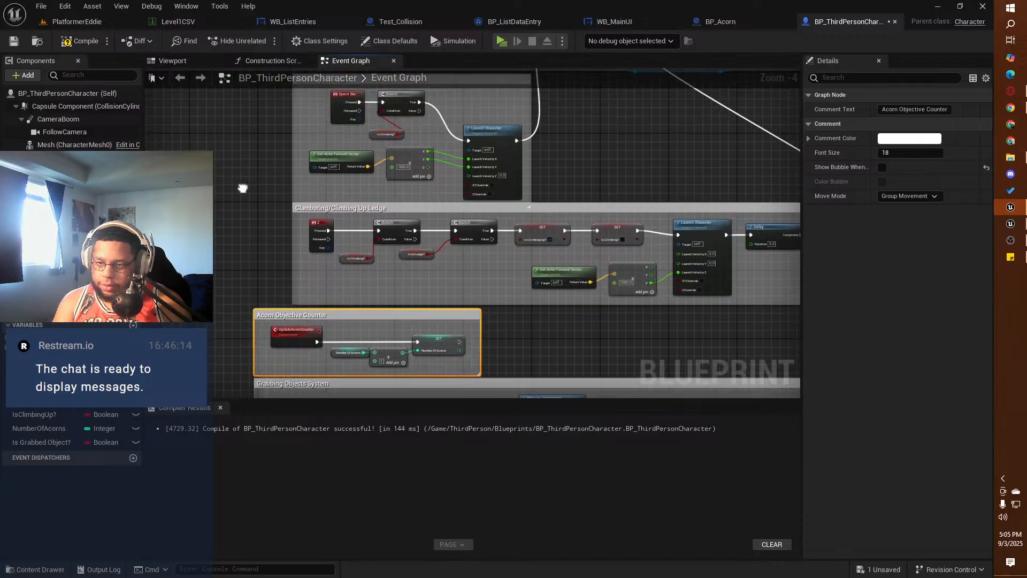
# Step: Switch to the reference project and copy all nodes inside the Object Picked Up Loop comment, leaving out Event Tick
pyautogui.moveTo(277, 321); pyautogui.dragTo(395, 393, button='right')
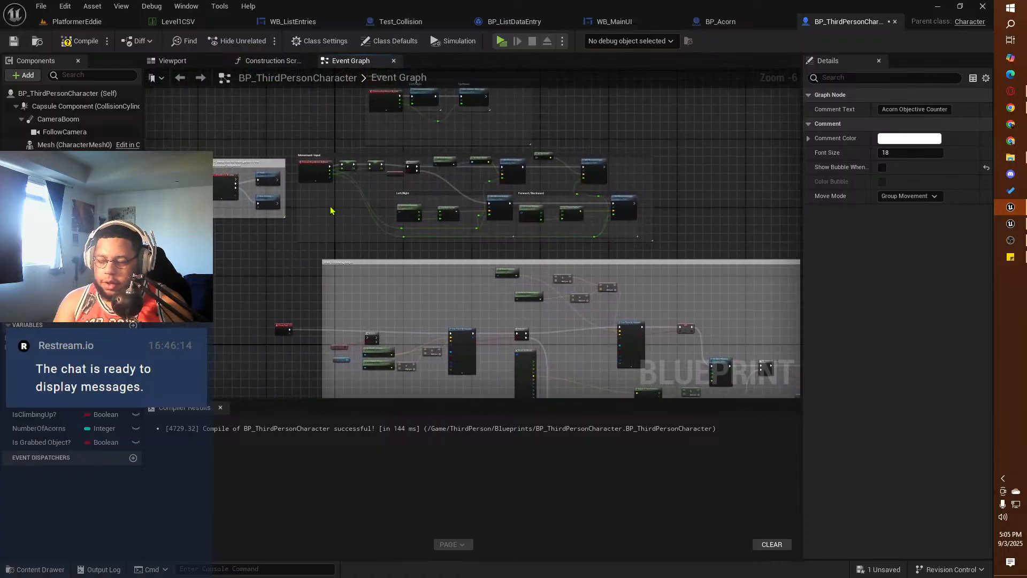
pyautogui.moveTo(338, 284); pyautogui.dragTo(344, 161, button='right')
pyautogui.click(1015, 224)
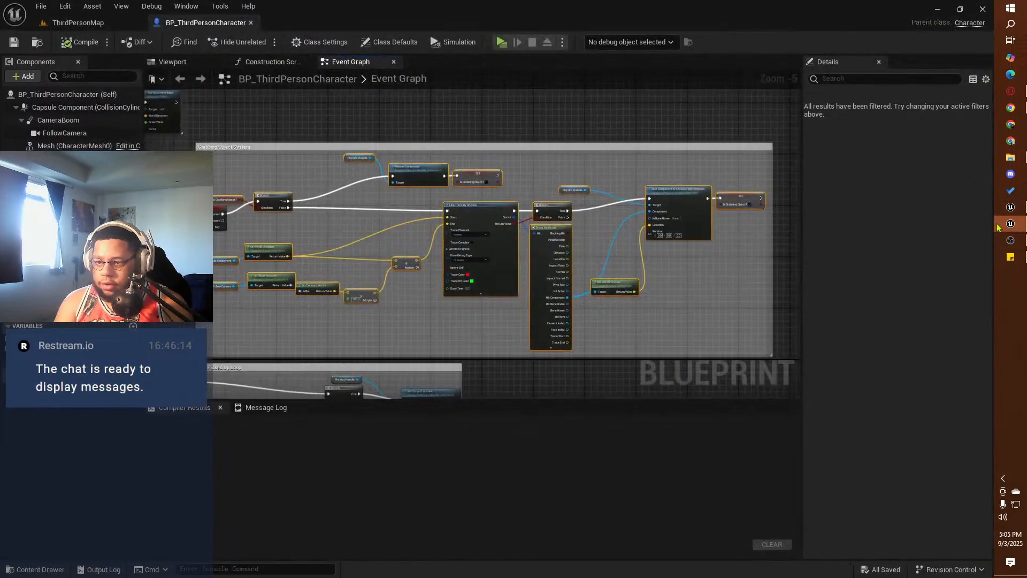
pyautogui.moveTo(297, 285); pyautogui.dragTo(396, 150, button='right')
pyautogui.scroll(2, 403, 233)
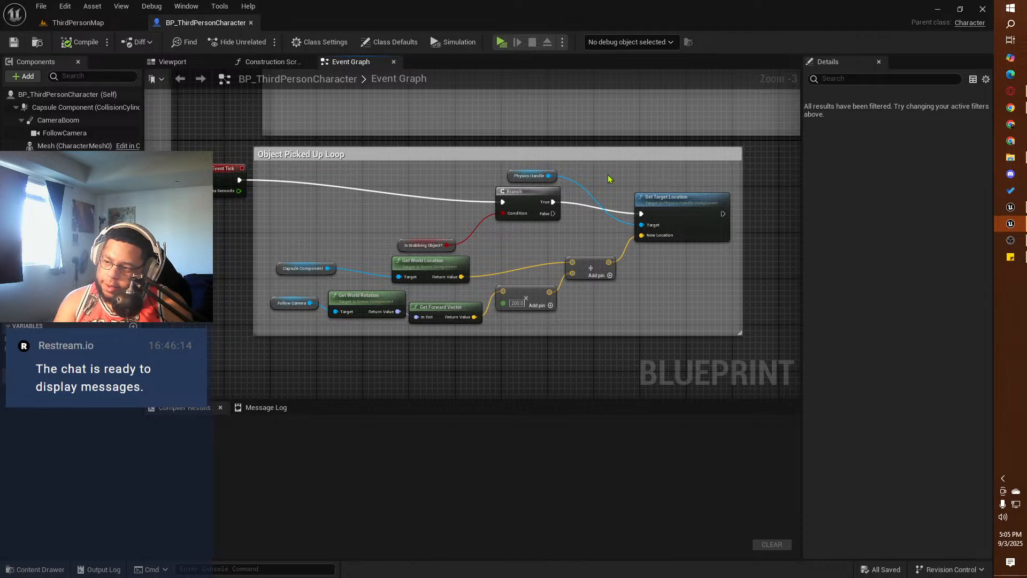
pyautogui.moveTo(715, 175); pyautogui.dragTo(293, 330)
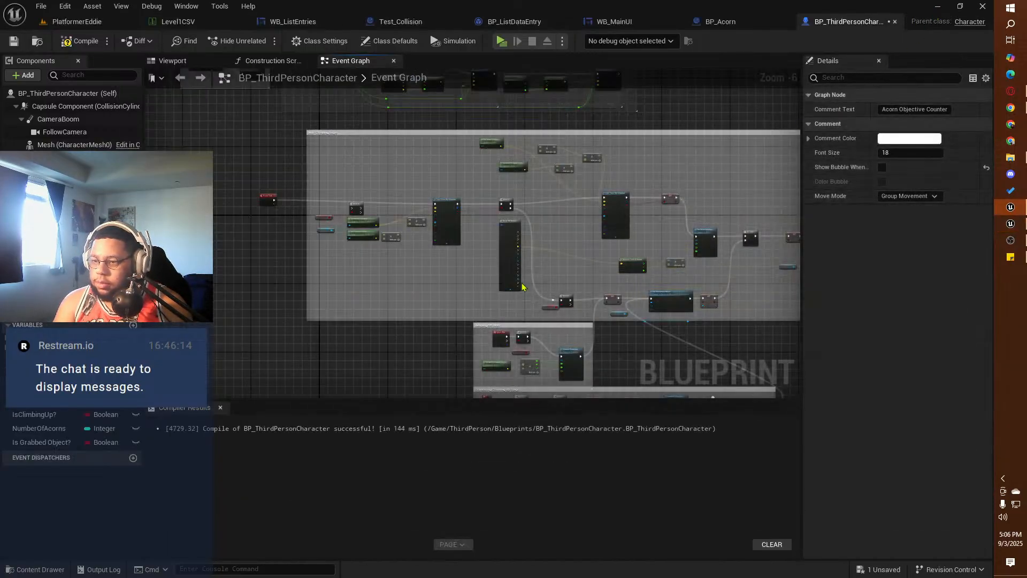
# Step: Switch back to the squirrel project and move the input mapping, camera, movement and jump groups up, making space above Wall Climbing Logic
pyautogui.moveTo(523, 286); pyautogui.dragTo(397, 403, button='right')
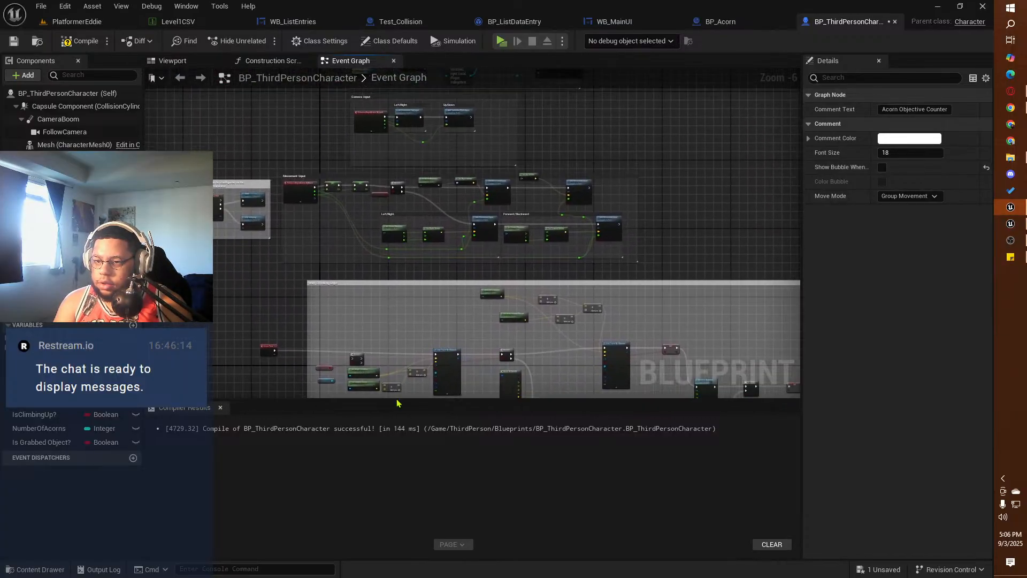
pyautogui.moveTo(369, 254); pyautogui.dragTo(335, 354, button='right')
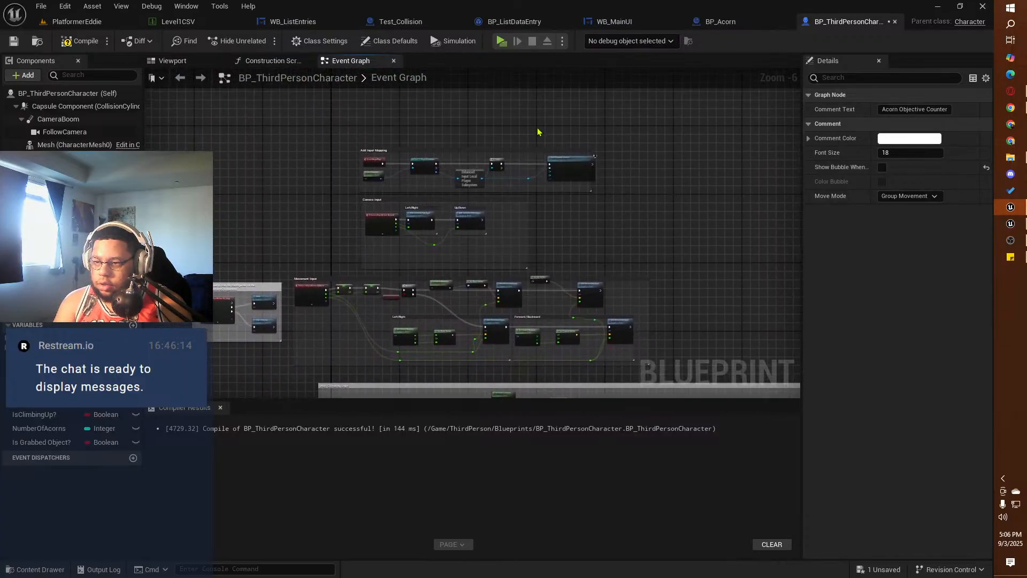
pyautogui.moveTo(655, 143); pyautogui.dragTo(204, 369)
pyautogui.moveTo(381, 252); pyautogui.dragTo(381, 188)
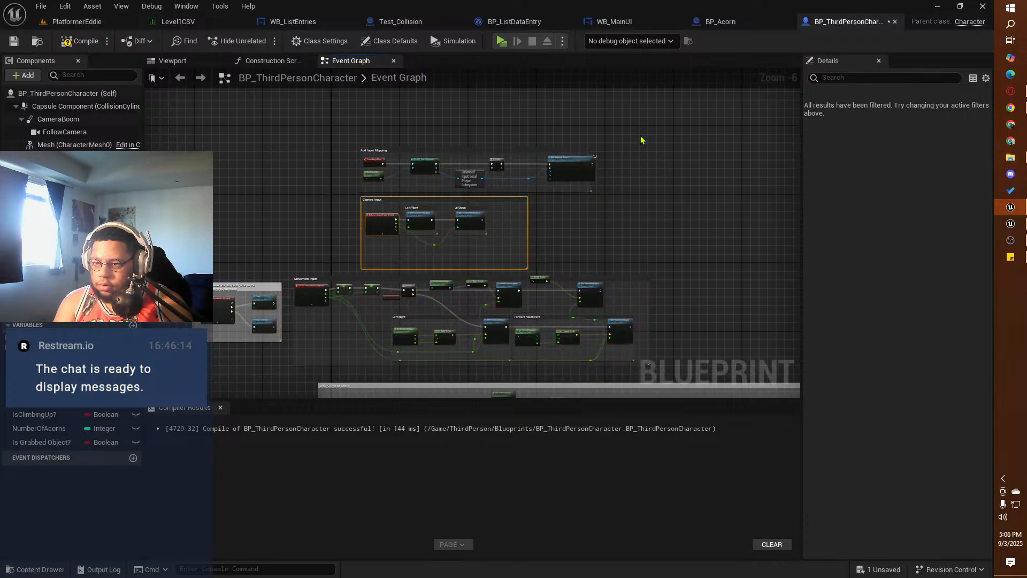
pyautogui.moveTo(641, 141); pyautogui.dragTo(260, 369)
pyautogui.moveTo(219, 306); pyautogui.dragTo(237, 206)
pyautogui.moveTo(253, 297); pyautogui.dragTo(319, 163, button='right')
# Step: Paste the copied loop nodes into the space above the Wall Climbing Logic comment
pyautogui.click(464, 213)
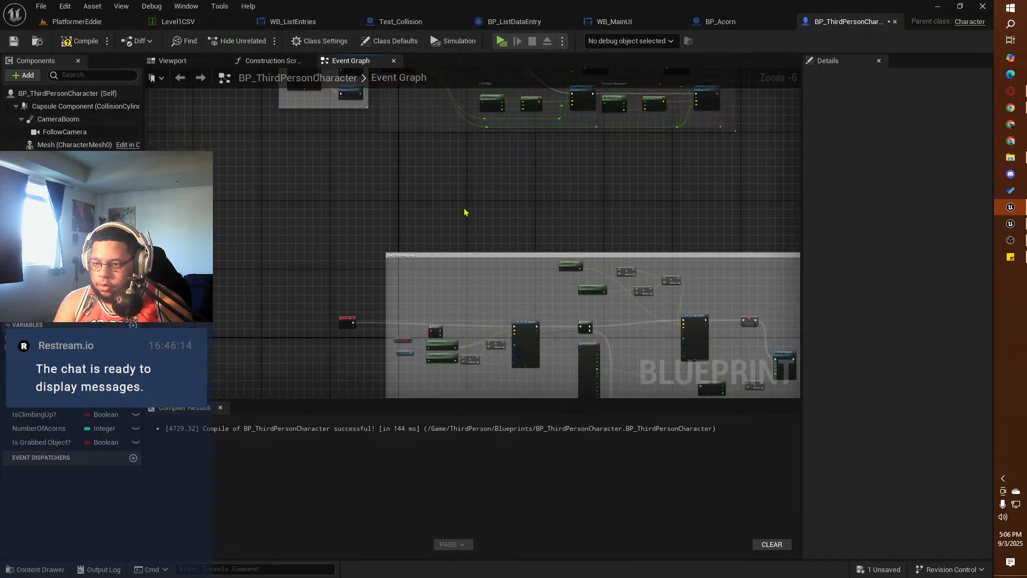
pyautogui.hotkey('ctrl', 'v')
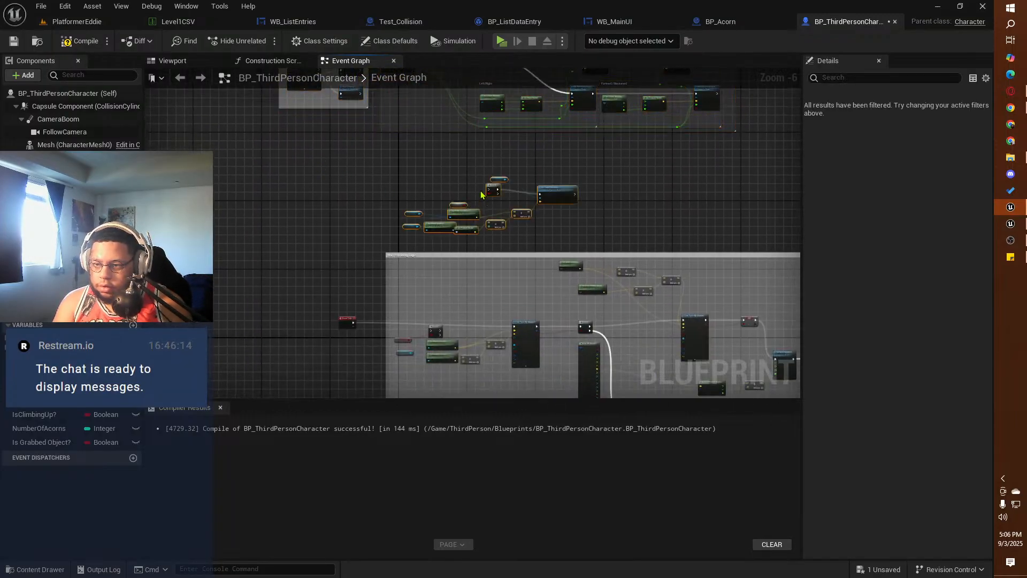
pyautogui.moveTo(492, 185)
pyautogui.mouseDown()
pyautogui.moveTo(399, 188)
pyautogui.moveTo(478, 192)
pyautogui.mouseUp()
# Step: Move Event Tick up to the left of the pasted nodes and add a reroute node on its execution wire
pyautogui.moveTo(342, 320); pyautogui.dragTo(263, 180)
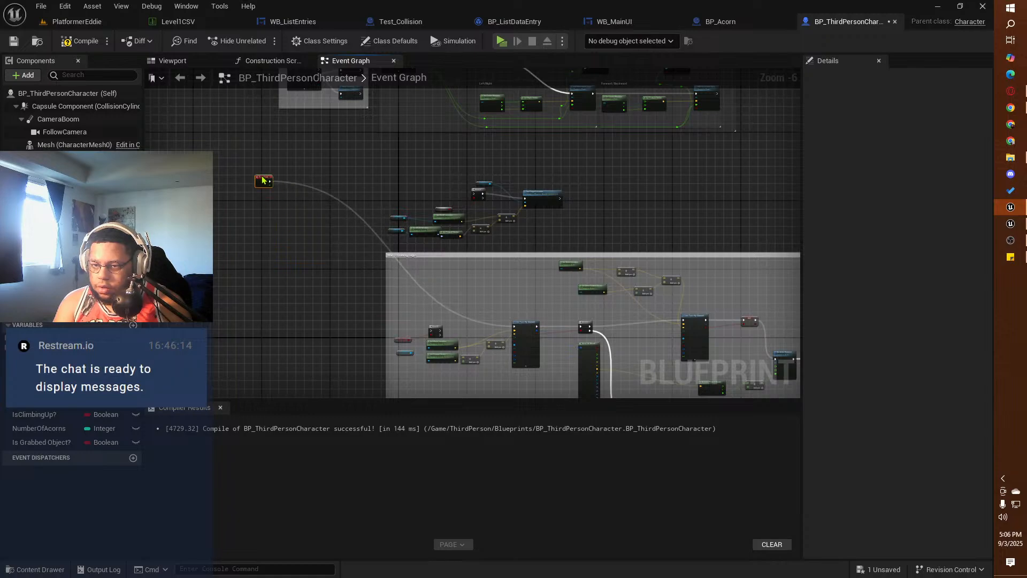
pyautogui.click(306, 200)
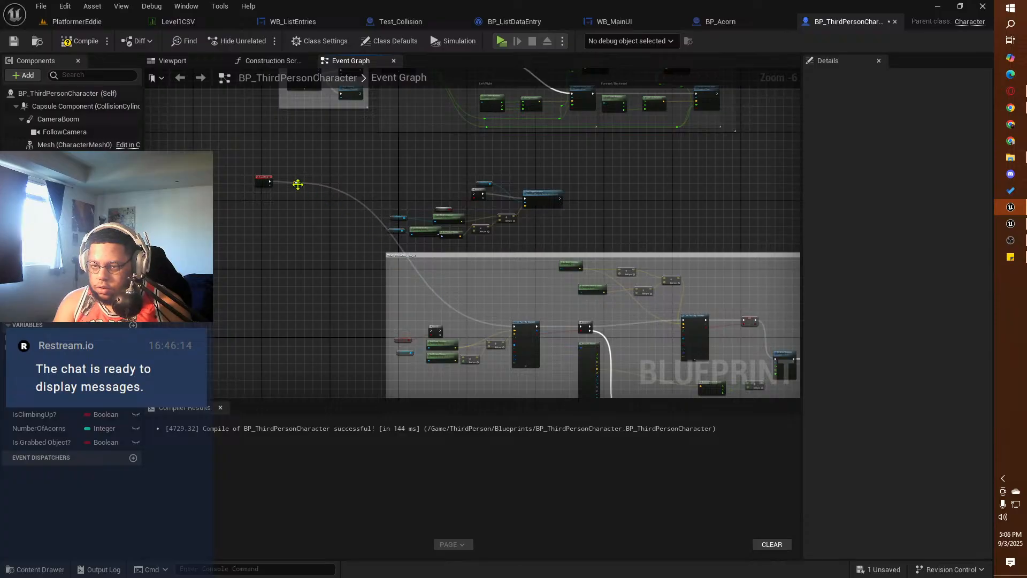
pyautogui.doubleClick(298, 184)
pyautogui.moveTo(298, 184)
pyautogui.mouseDown()
pyautogui.moveTo(343, 230)
pyautogui.moveTo(323, 259)
pyautogui.moveTo(309, 190)
pyautogui.mouseUp()
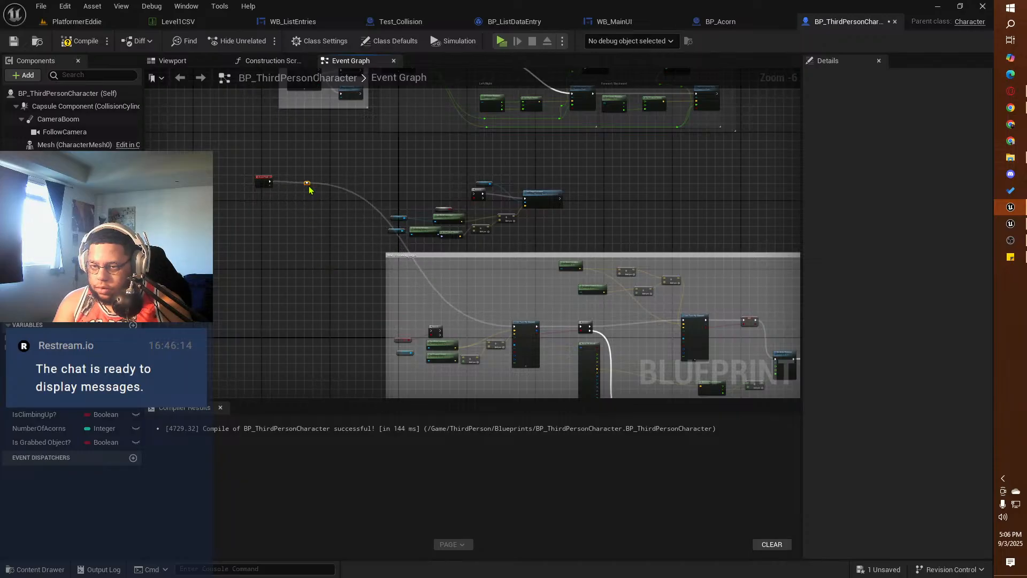
# Step: Check the reference loop and connect the Event Tick reroute node to the execution input of the pasted Branch
pyautogui.click(1010, 223)
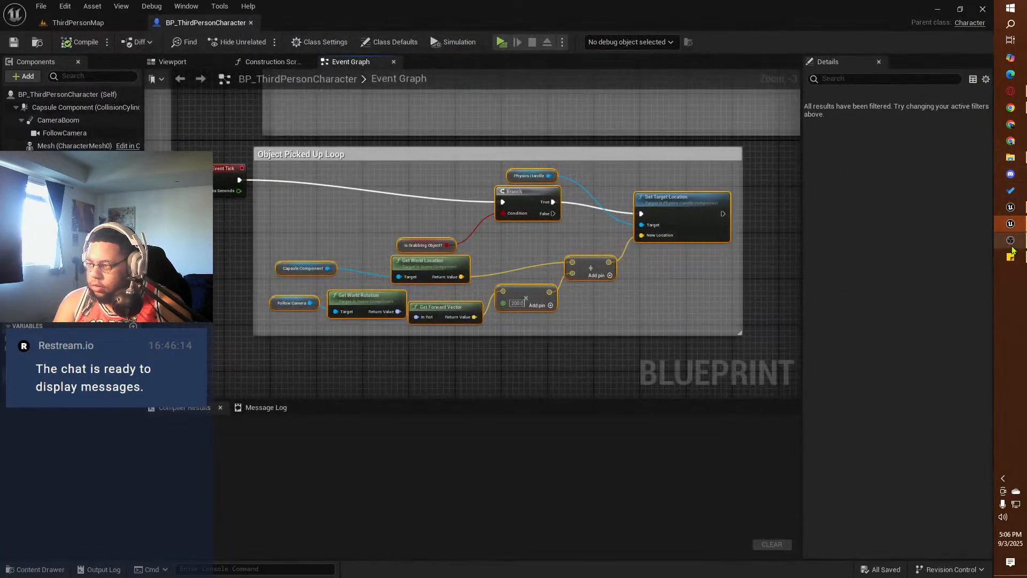
pyautogui.click(1010, 207)
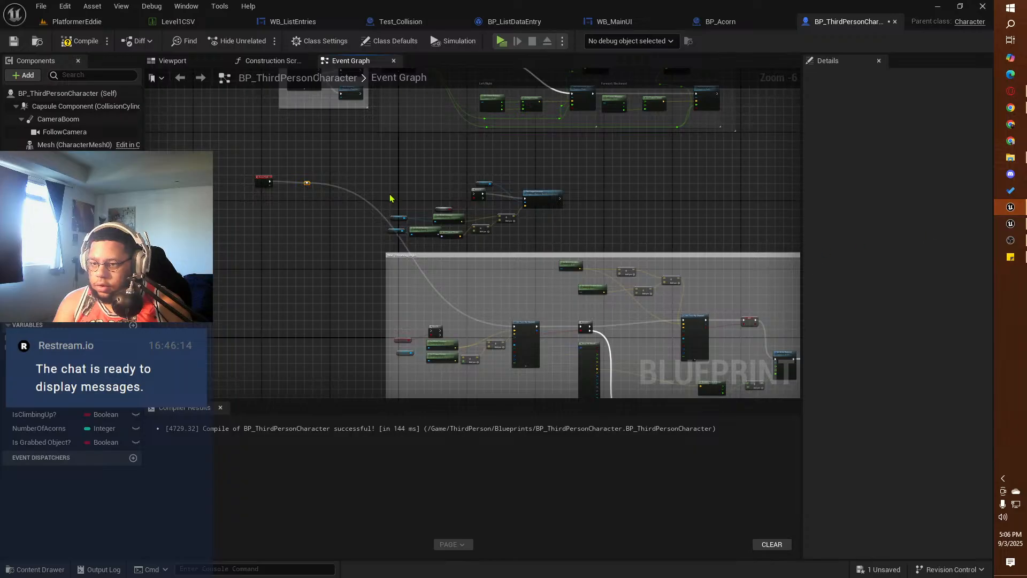
pyautogui.moveTo(306, 188); pyautogui.dragTo(347, 169)
pyautogui.scroll(3, 302, 194)
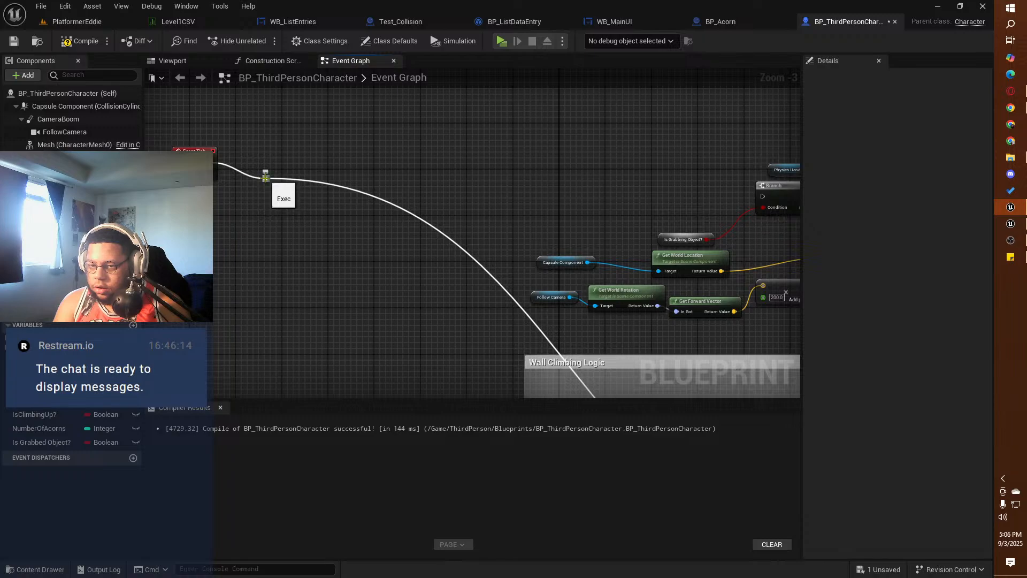
pyautogui.moveTo(265, 179); pyautogui.dragTo(756, 196)
pyautogui.scroll(-2, 415, 172)
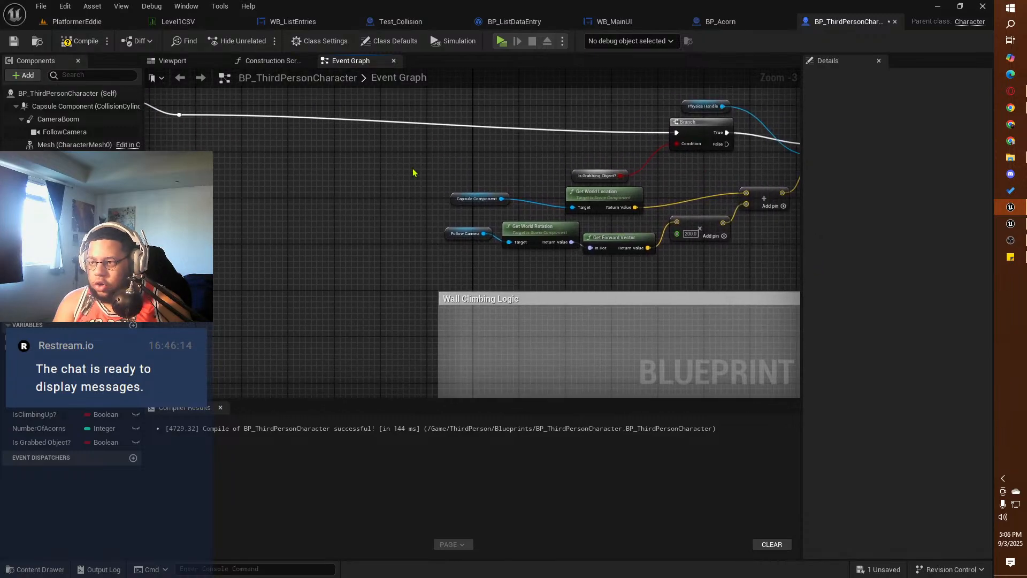
pyautogui.moveTo(647, 206)
pyautogui.mouseDown(button='right')
pyautogui.moveTo(572, 184)
pyautogui.moveTo(635, 202)
pyautogui.mouseUp(button='right')
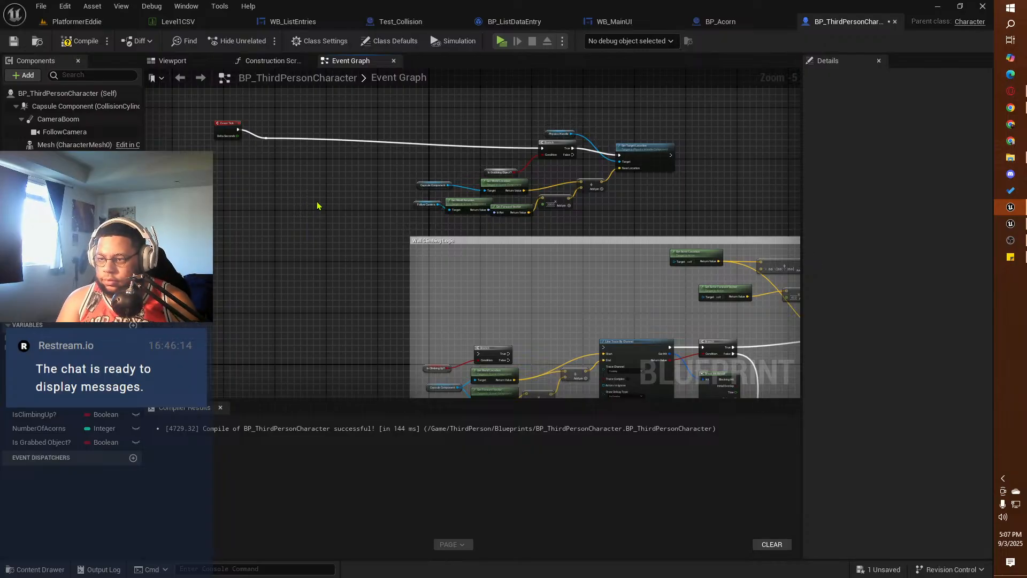
# Step: Connect the Event Tick reroute to the first Wall Climbing Logic Branch and widen that comment around its last SET node
pyautogui.moveTo(269, 138); pyautogui.dragTo(481, 359)
pyautogui.moveTo(486, 243); pyautogui.dragTo(97, 177, button='right')
pyautogui.moveTo(629, 230); pyautogui.dragTo(315, 133, button='right')
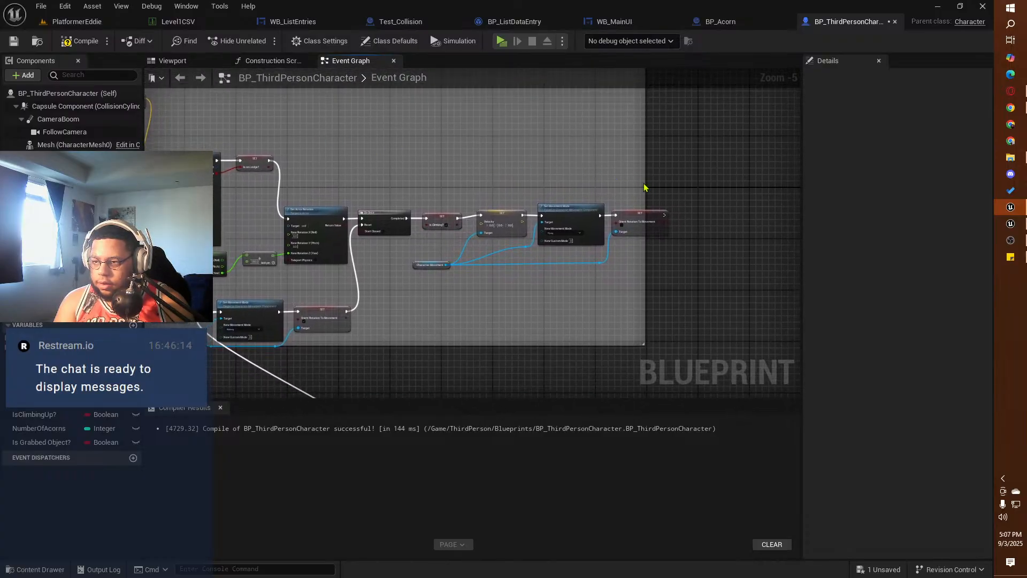
pyautogui.moveTo(646, 183); pyautogui.dragTo(685, 191)
# Step: Move the pasted object holding nodes to the right of the Wall Climbing Logic comment
pyautogui.scroll(-3, 567, 169)
pyautogui.moveTo(492, 135); pyautogui.dragTo(591, 226, button='right')
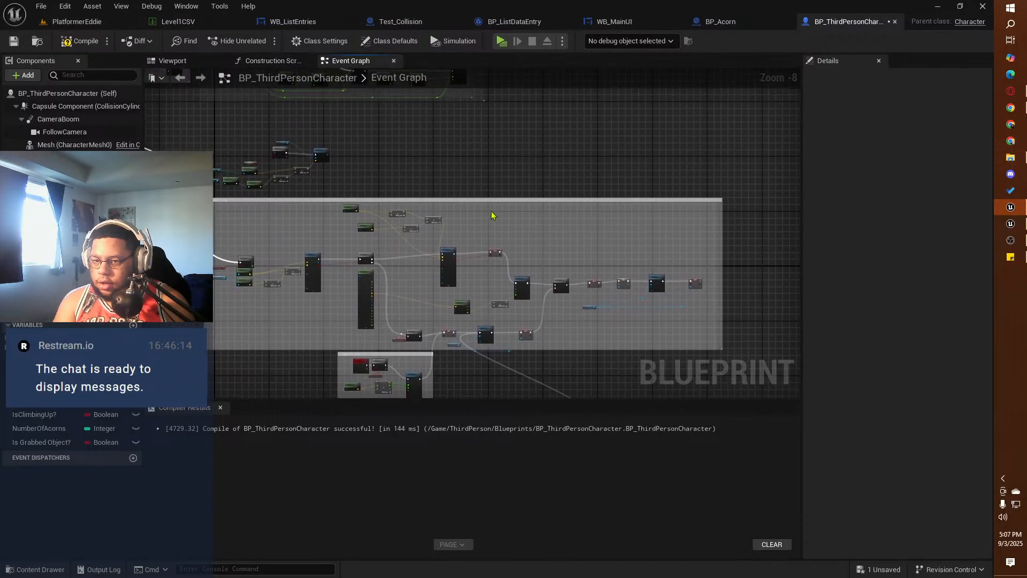
pyautogui.moveTo(346, 129); pyautogui.dragTo(202, 183)
pyautogui.moveTo(282, 153); pyautogui.dragTo(716, 280)
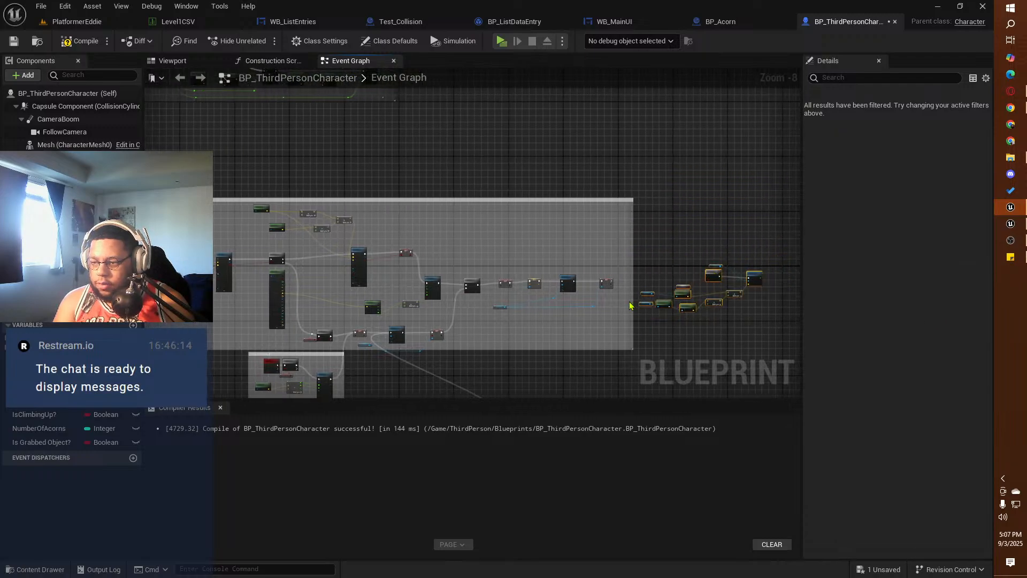
# Step: Connect the last Orient Rotation To Movement SET node to the pasted Branch and align the pasted nodes with it
pyautogui.scroll(6, 630, 305)
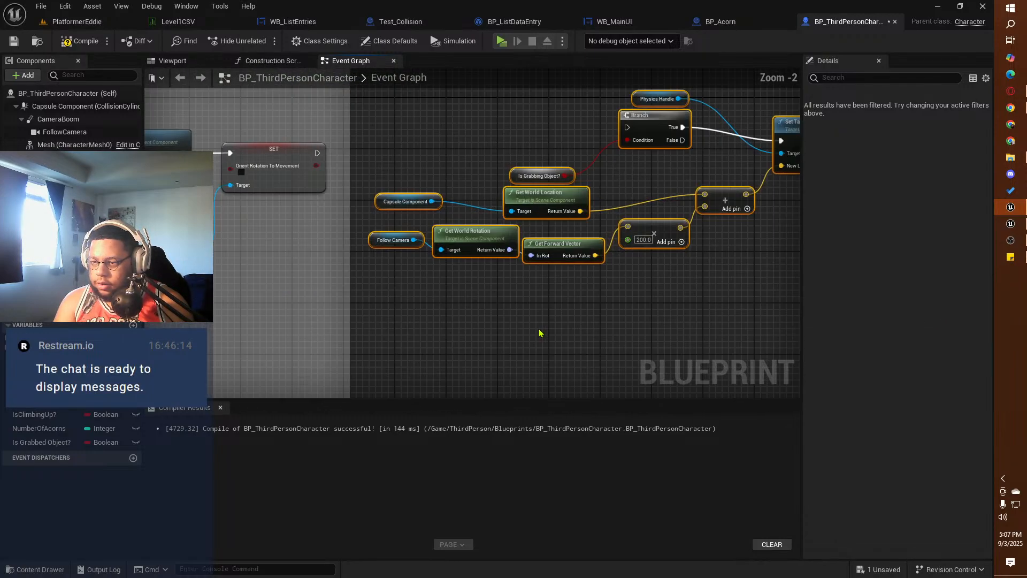
pyautogui.scroll(-1, 538, 328)
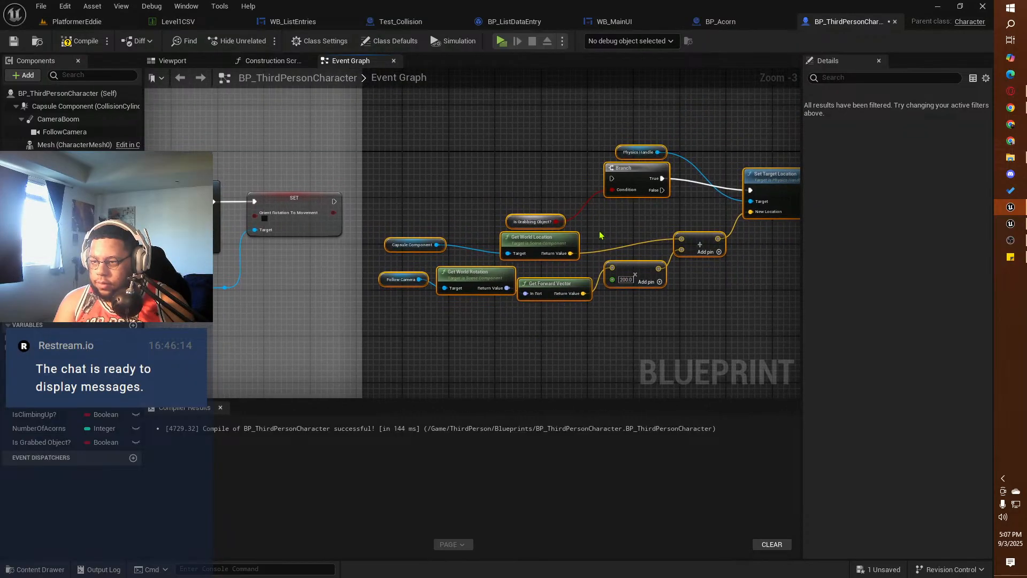
pyautogui.moveTo(636, 170); pyautogui.dragTo(636, 205)
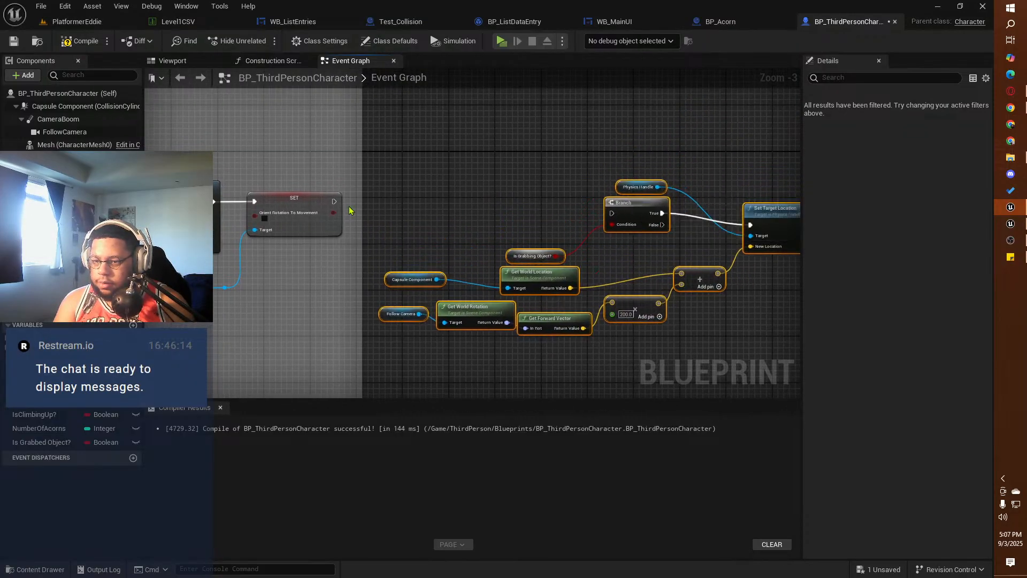
pyautogui.moveTo(334, 202); pyautogui.dragTo(627, 192)
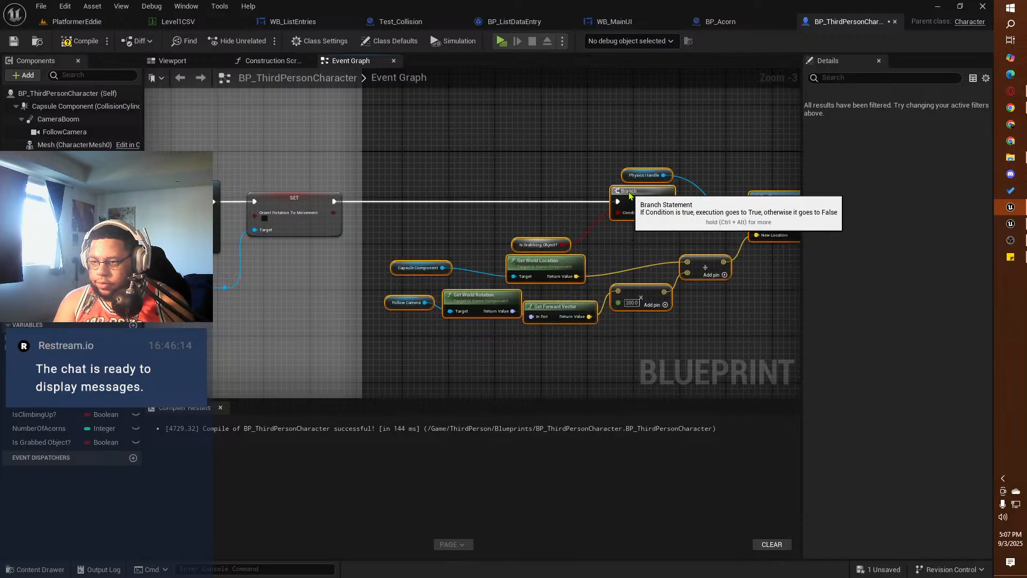
# Step: Compile and save the squirrel character Blueprint with the connected object holding loop
pyautogui.click(80, 40)
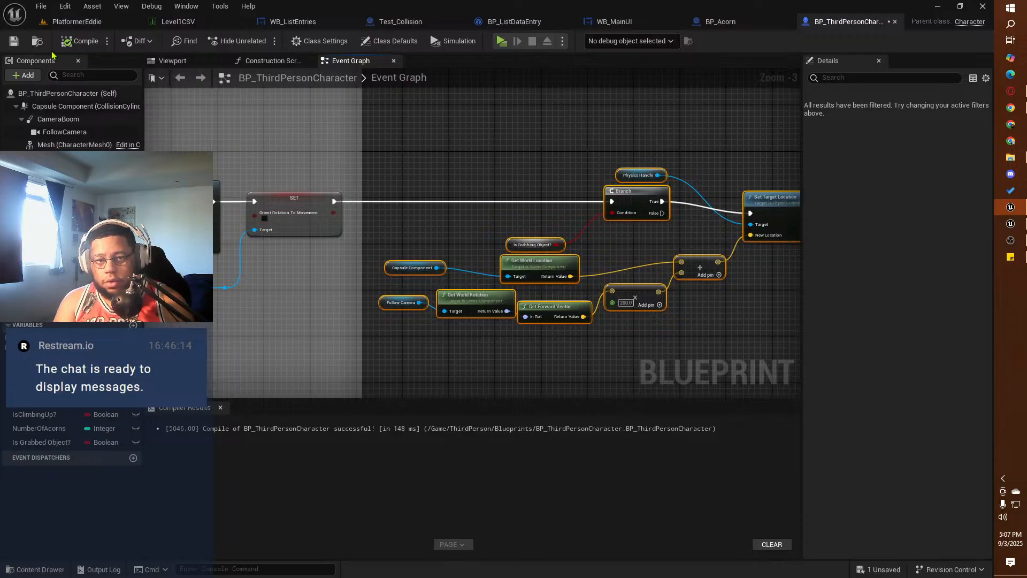
pyautogui.click(13, 41)
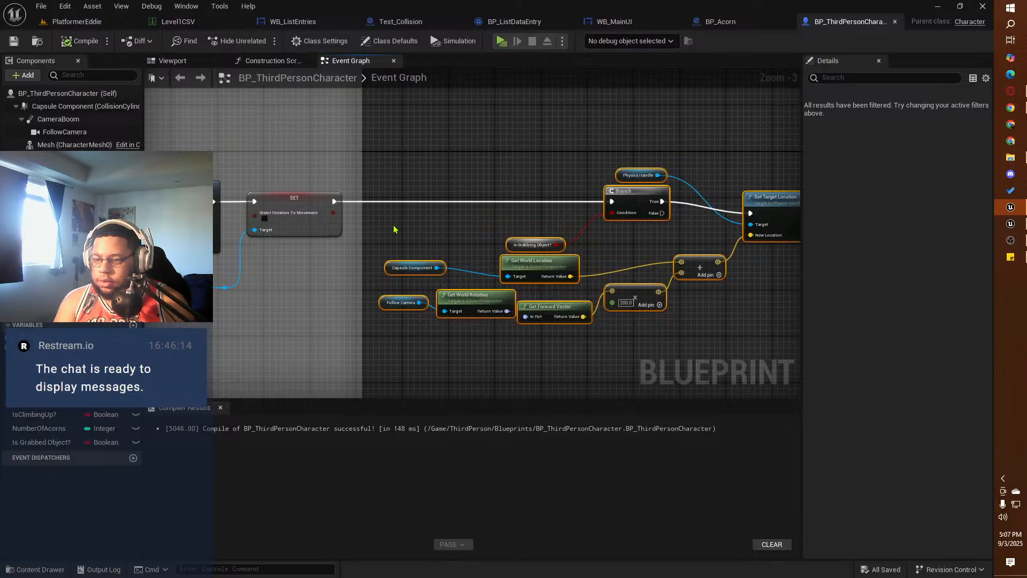
# Step: Switch to the reference project and examine the mobility and physics settings of a blue SM_ChamferCube in ThirdPersonMap
pyautogui.click(1010, 223)
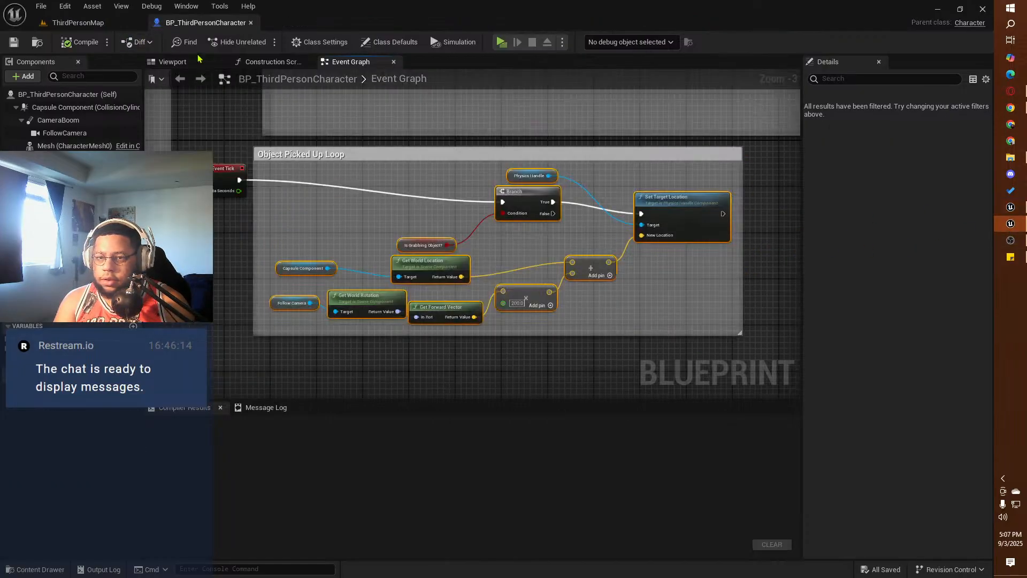
pyautogui.click(96, 26)
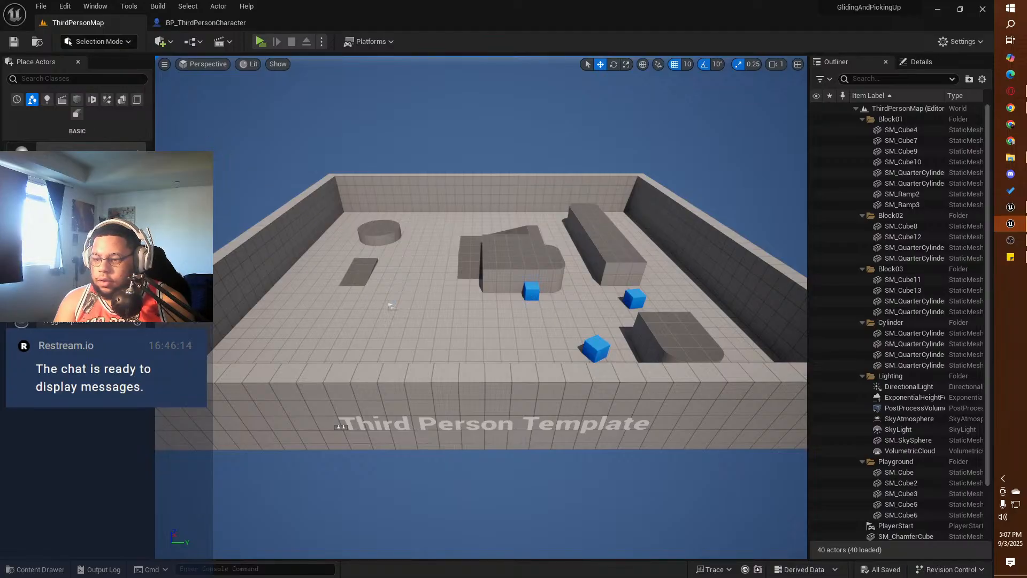
pyautogui.click(531, 291)
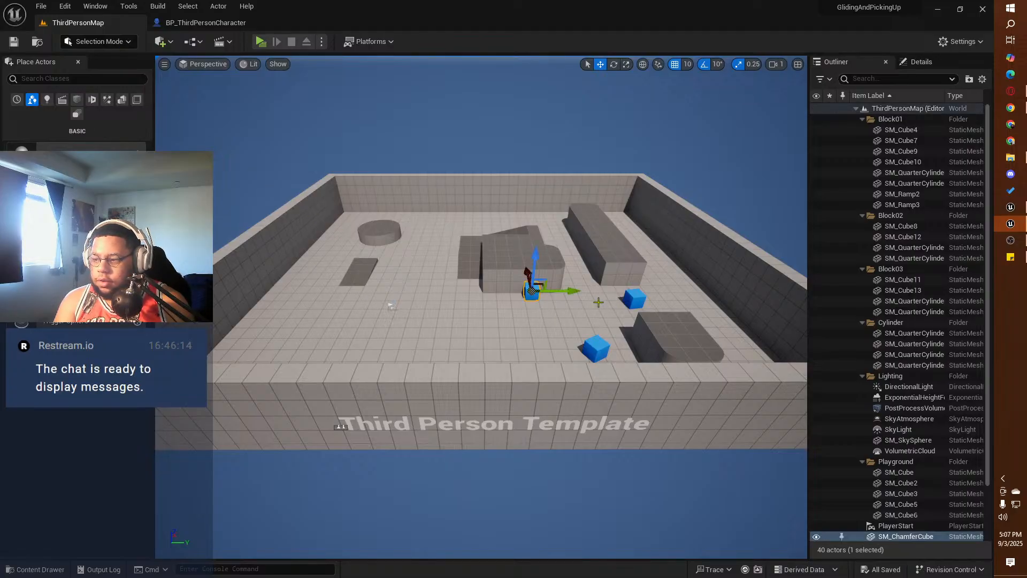
pyautogui.click(931, 60)
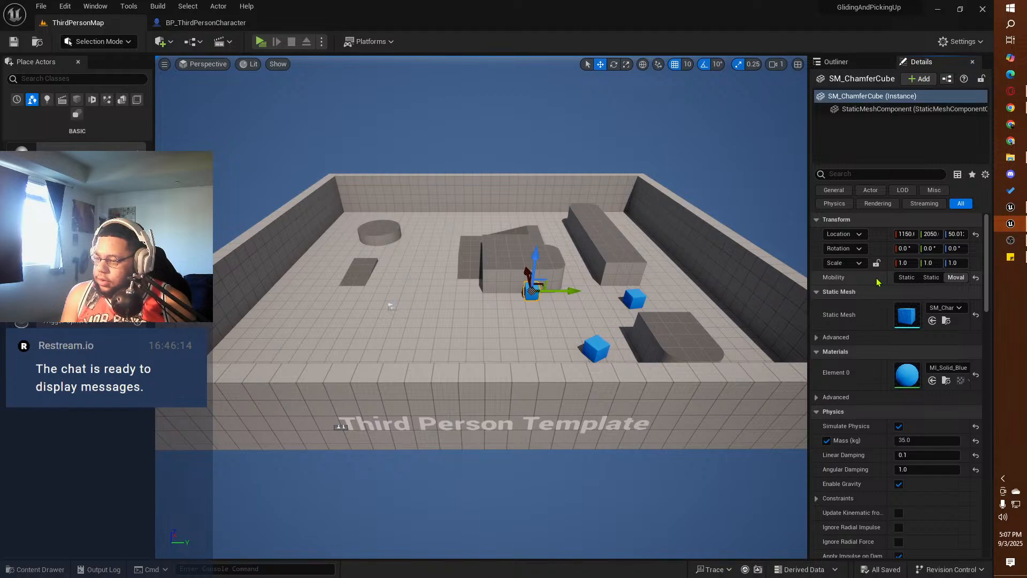
pyautogui.scroll(-1, 877, 282)
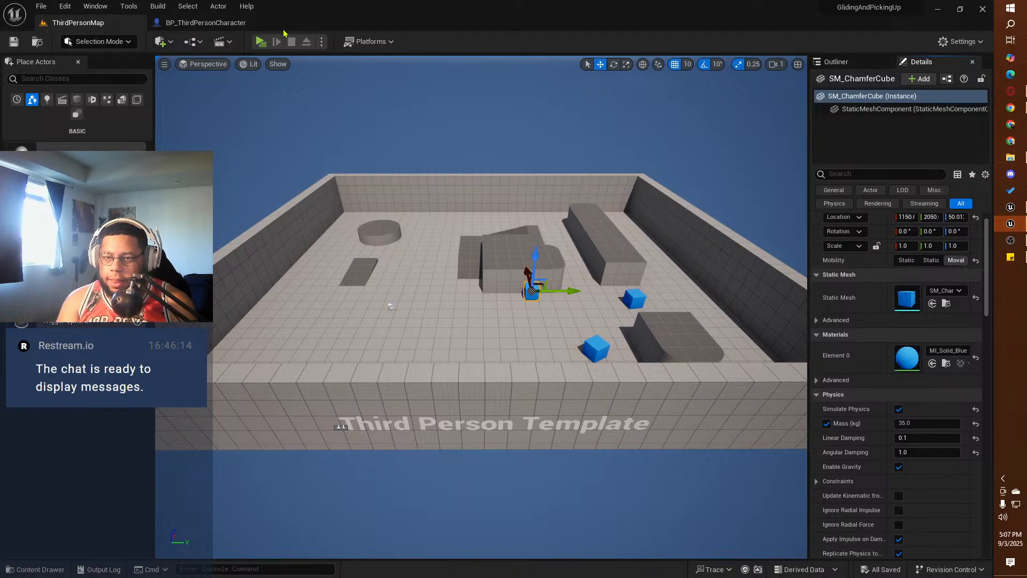
# Step: Compare the reference Object Picked Up Loop with the pasted holding nodes in the squirrel project's character graph
pyautogui.click(209, 22)
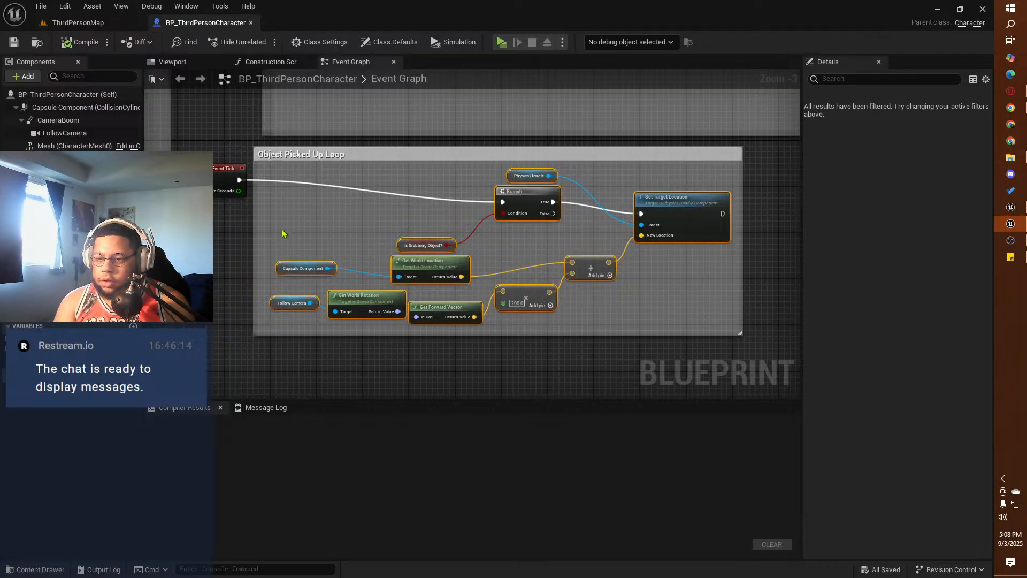
pyautogui.moveTo(636, 158); pyautogui.dragTo(580, 236, button='right')
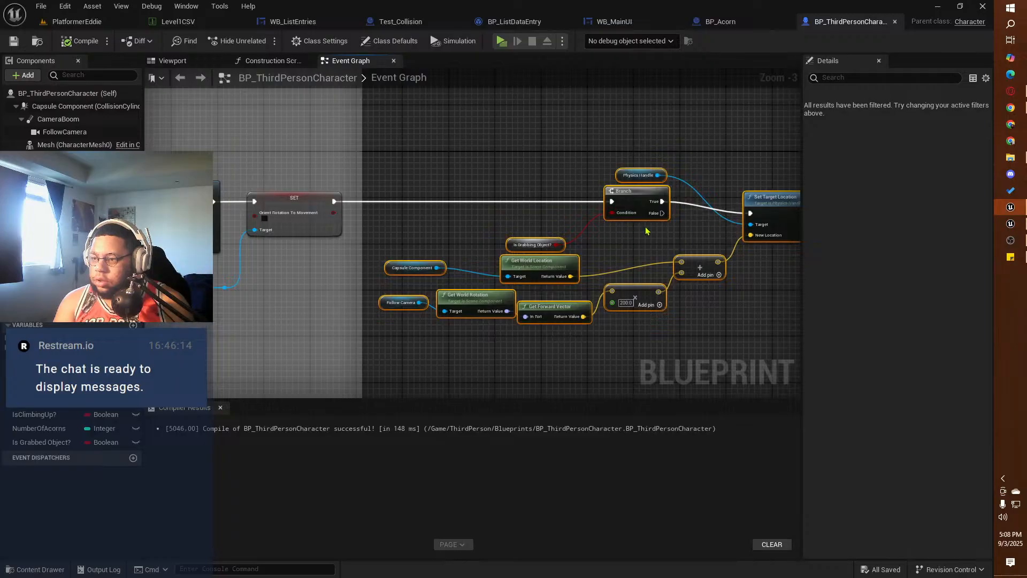
pyautogui.moveTo(646, 231); pyautogui.dragTo(460, 196, button='right')
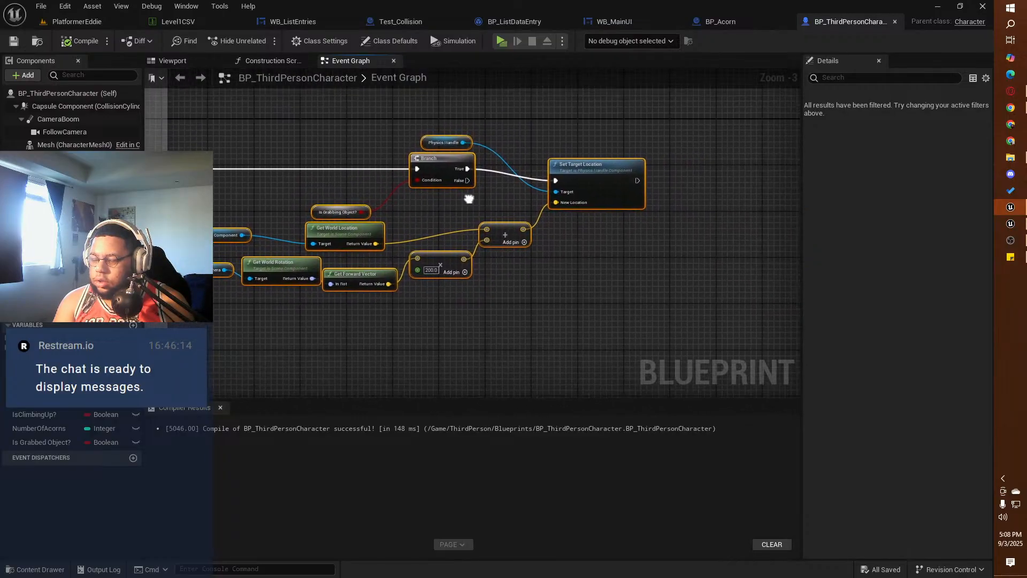
# Step: Go to the PlatformerEddie level and look through the StarterContent Shapes and Props folders for an object to grab
pyautogui.click(66, 25)
pyautogui.moveTo(481, 307); pyautogui.dragTo(527, 337, button='right')
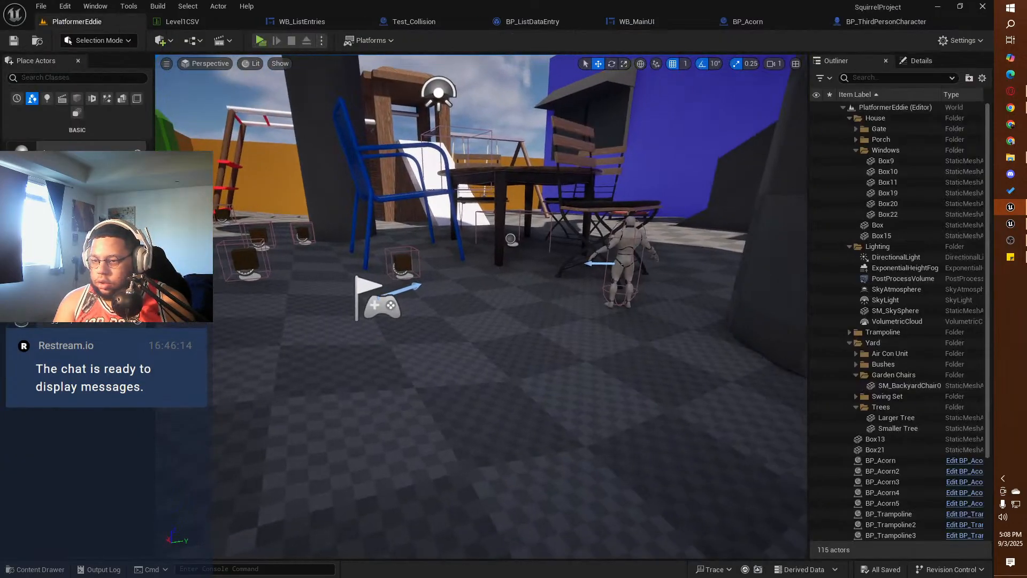
pyautogui.moveTo(615, 348); pyautogui.dragTo(701, 377, button='right')
pyautogui.click(32, 569)
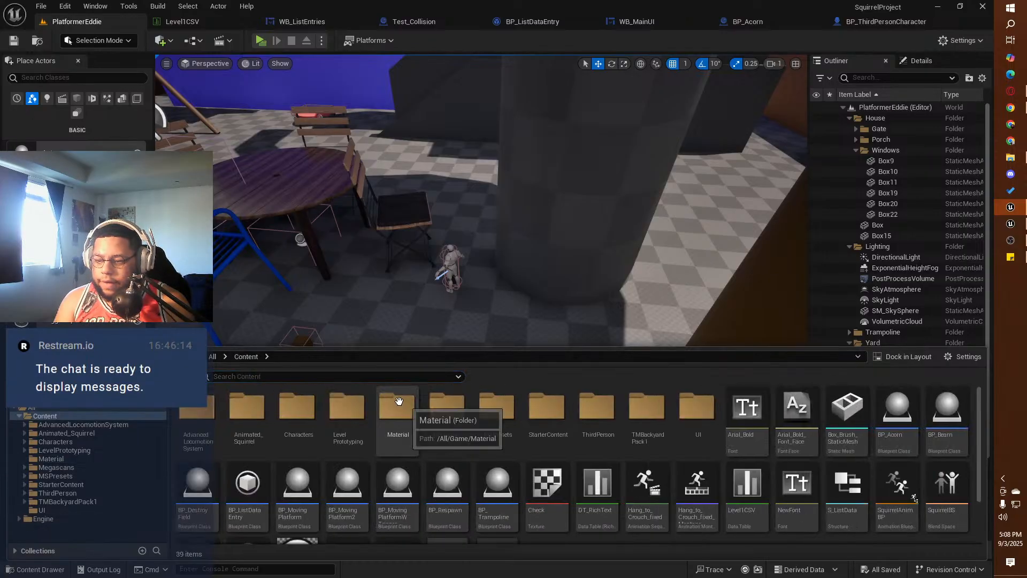
pyautogui.doubleClick(546, 413)
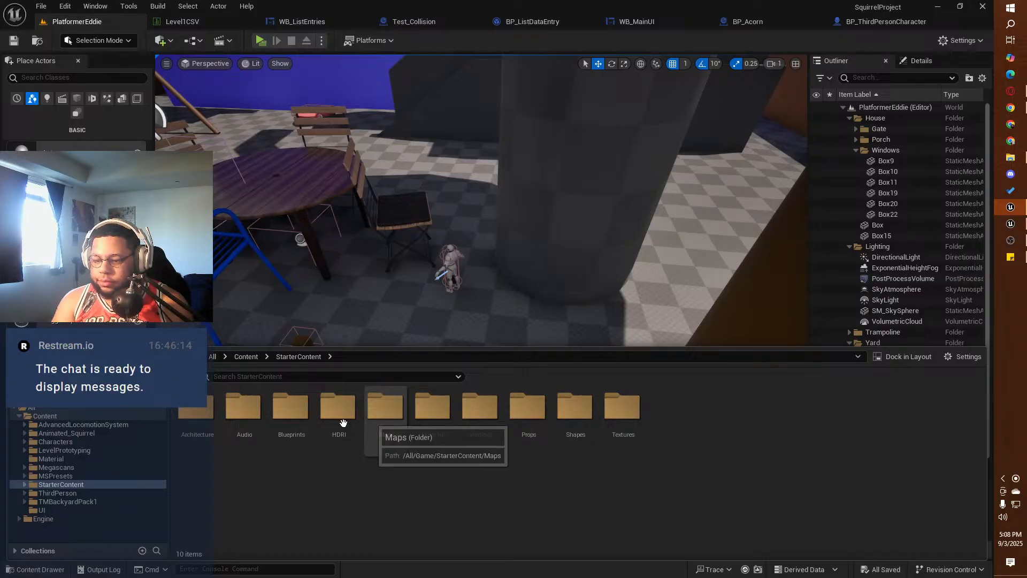
pyautogui.doubleClick(567, 408)
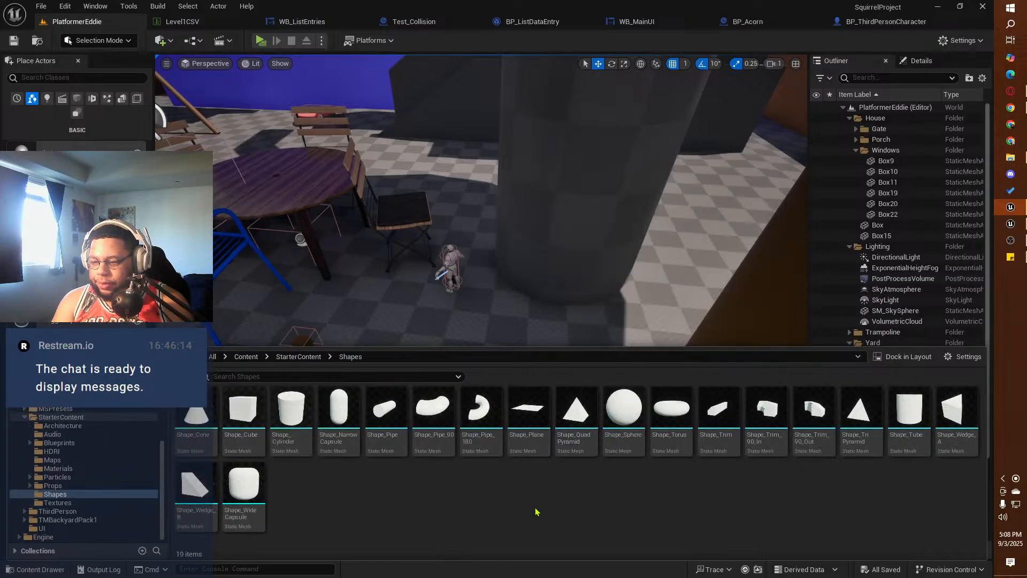
pyautogui.click(298, 357)
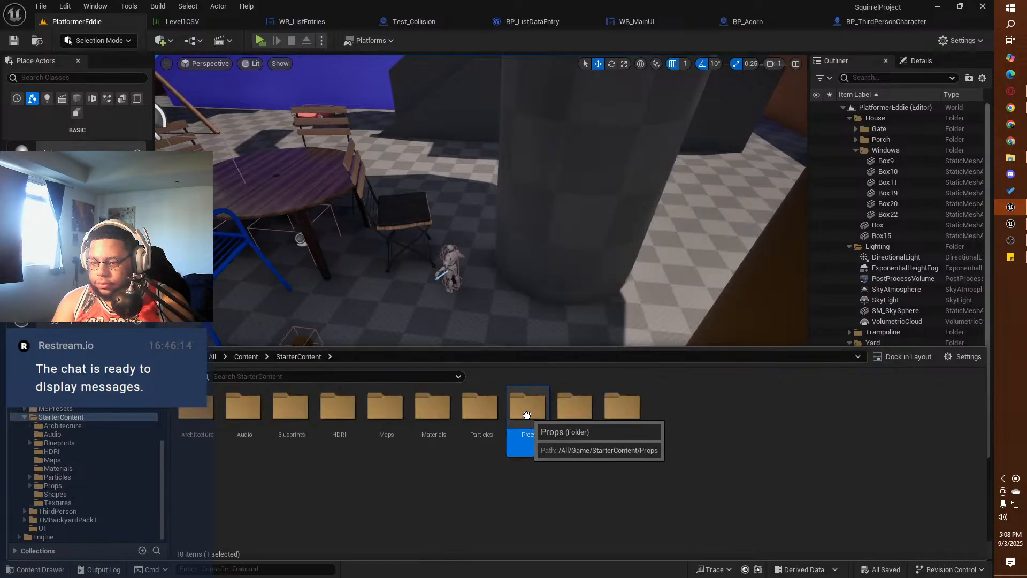
pyautogui.doubleClick(526, 414)
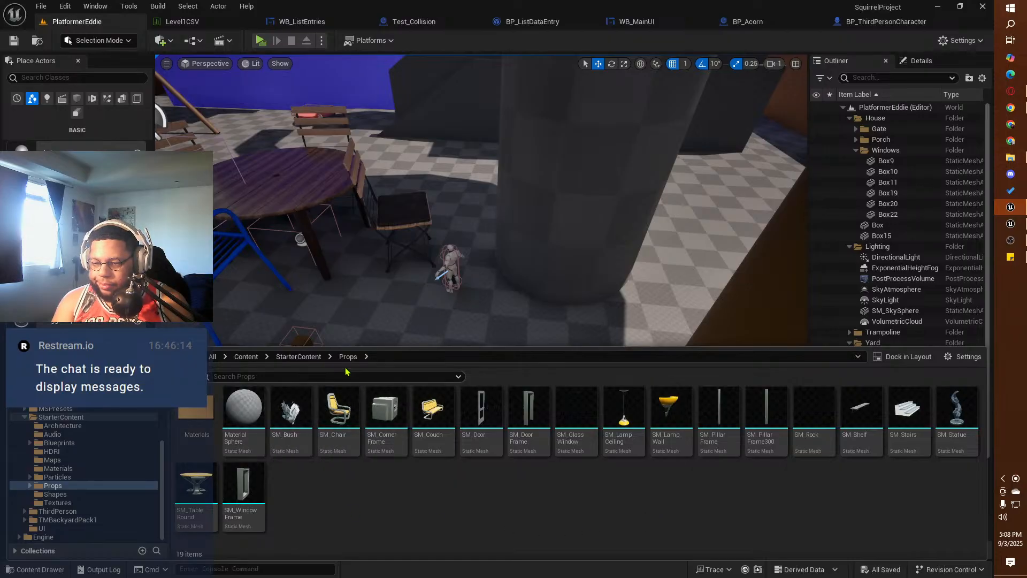
# Step: Check the StarterContent HDRI folder and the Props folder with its Materials subfolder for a usable test object
pyautogui.click(299, 356)
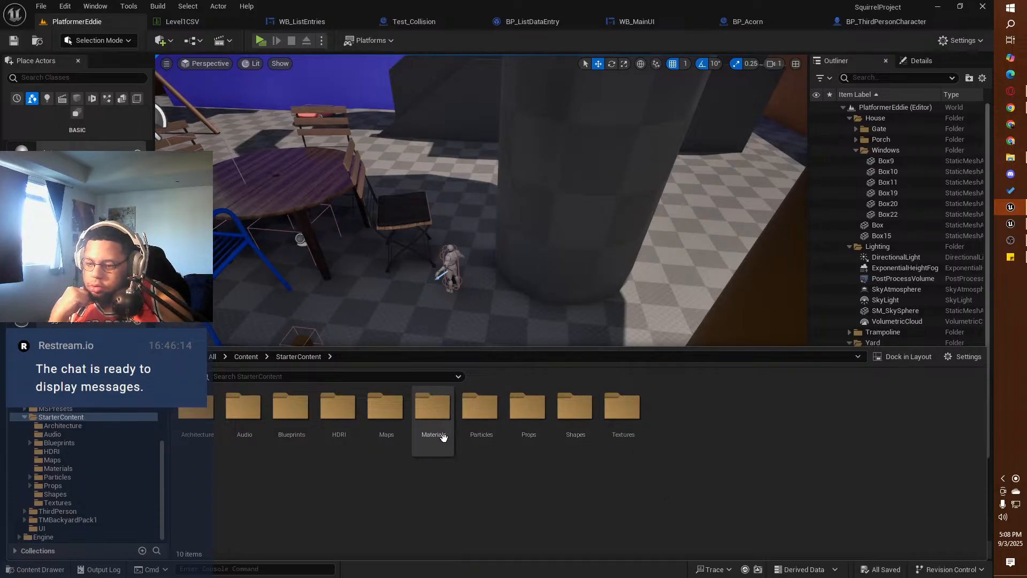
pyautogui.doubleClick(340, 410)
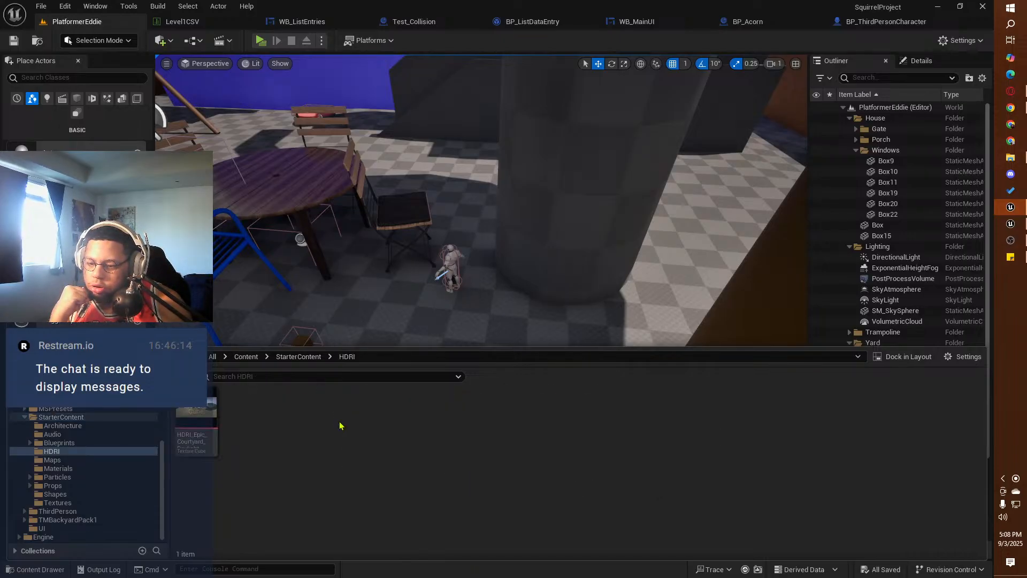
pyautogui.click(313, 357)
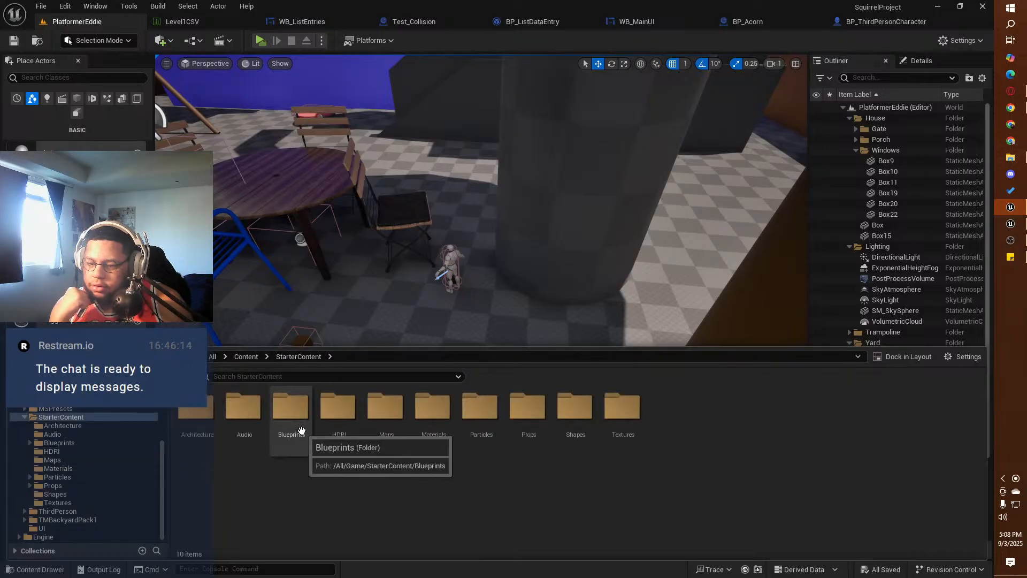
pyautogui.doubleClick(529, 408)
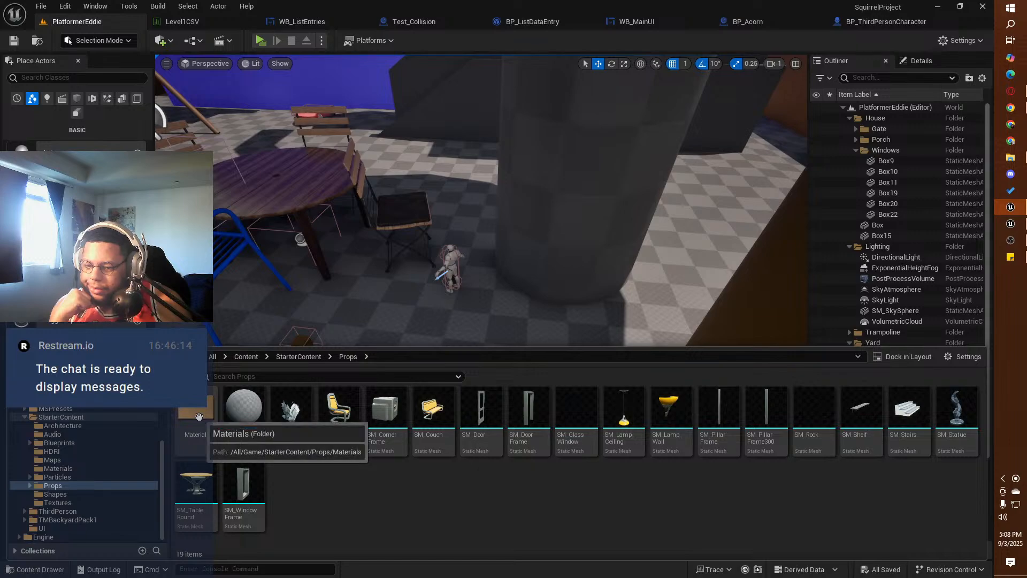
pyautogui.doubleClick(195, 409)
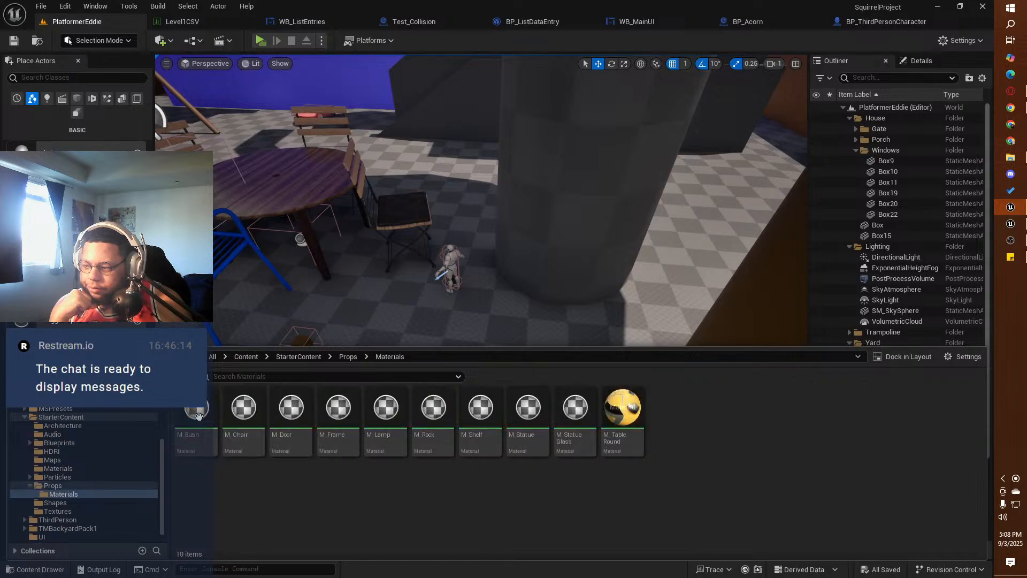
pyautogui.click(348, 357)
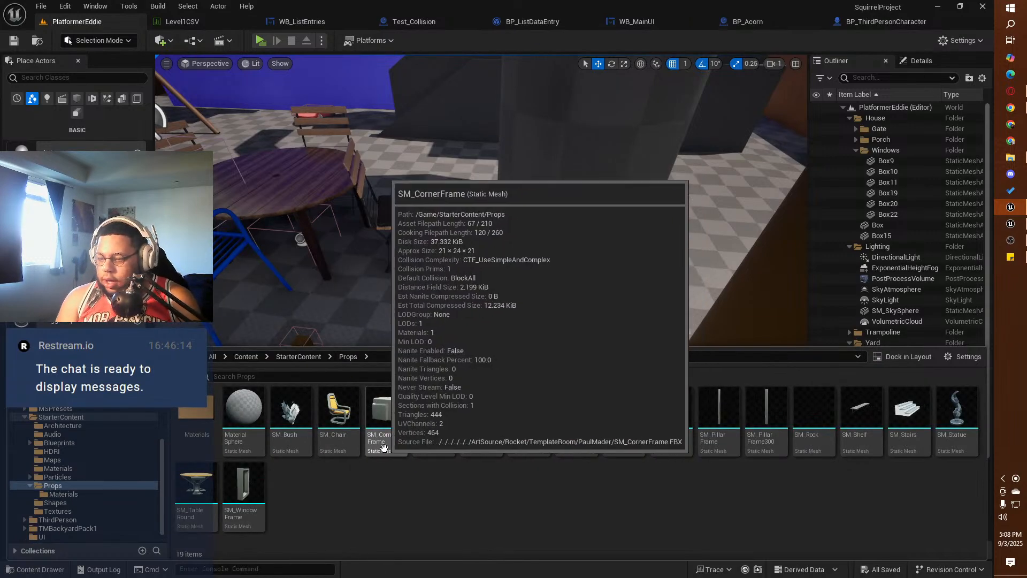
pyautogui.click(296, 357)
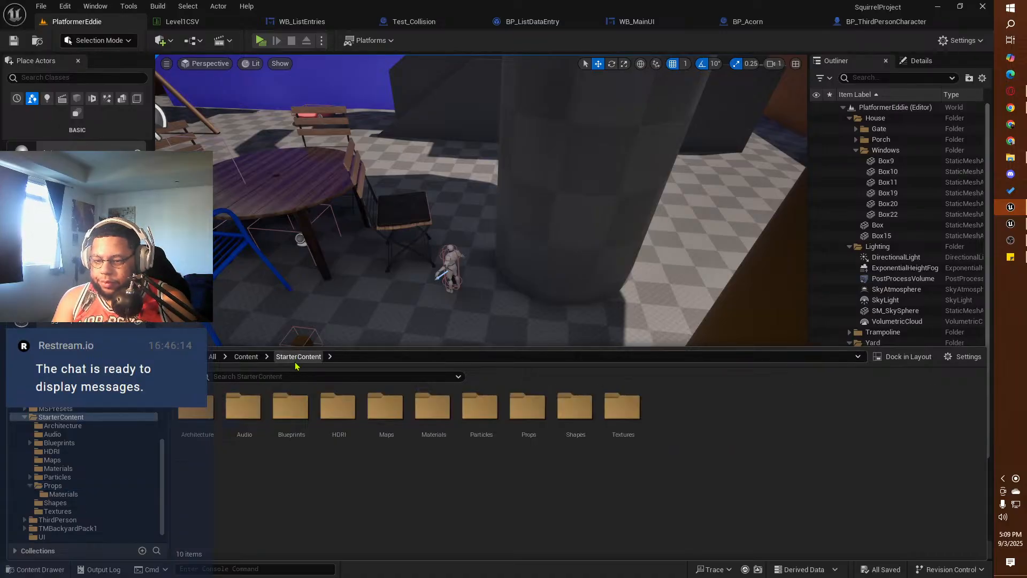
# Step: Place a basic Cube on the ground between the grey pillar and the brown trunk and enable Simulate Physics on it
pyautogui.moveTo(471, 313)
pyautogui.mouseDown(button='right')
pyautogui.moveTo(449, 286)
pyautogui.moveTo(474, 316)
pyautogui.mouseUp(button='right')
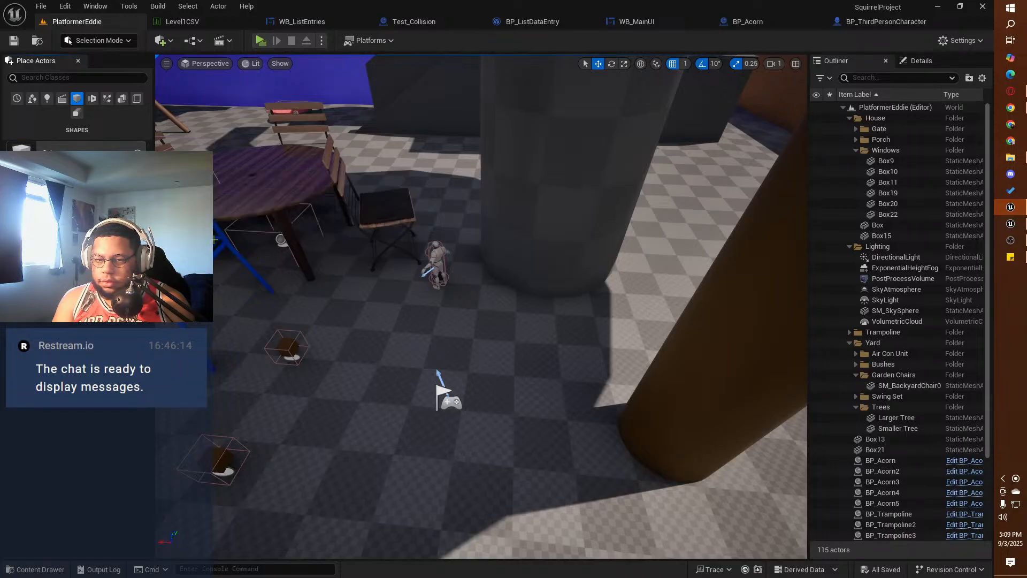
pyautogui.moveTo(460, 313); pyautogui.dragTo(604, 287)
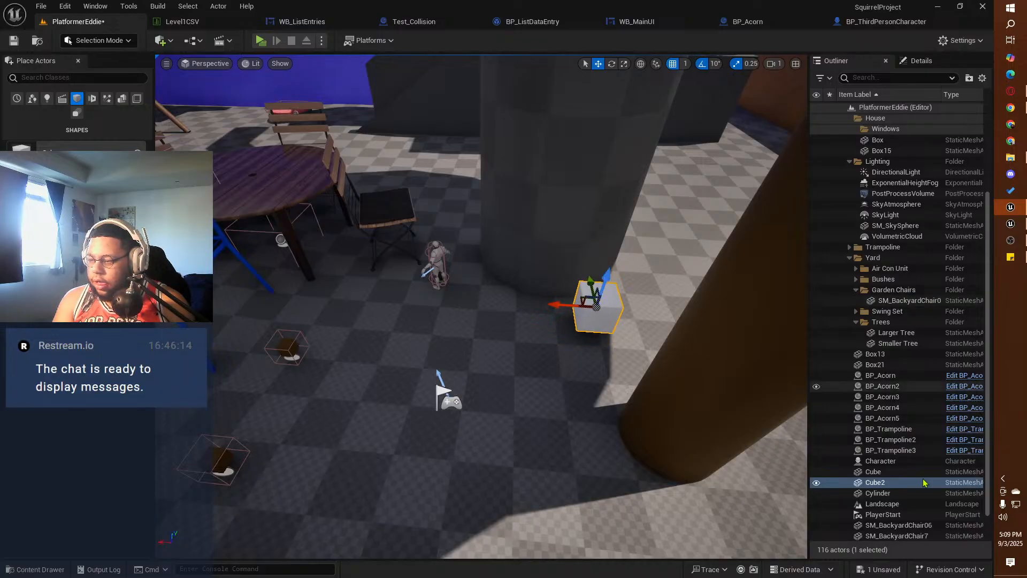
pyautogui.click(921, 61)
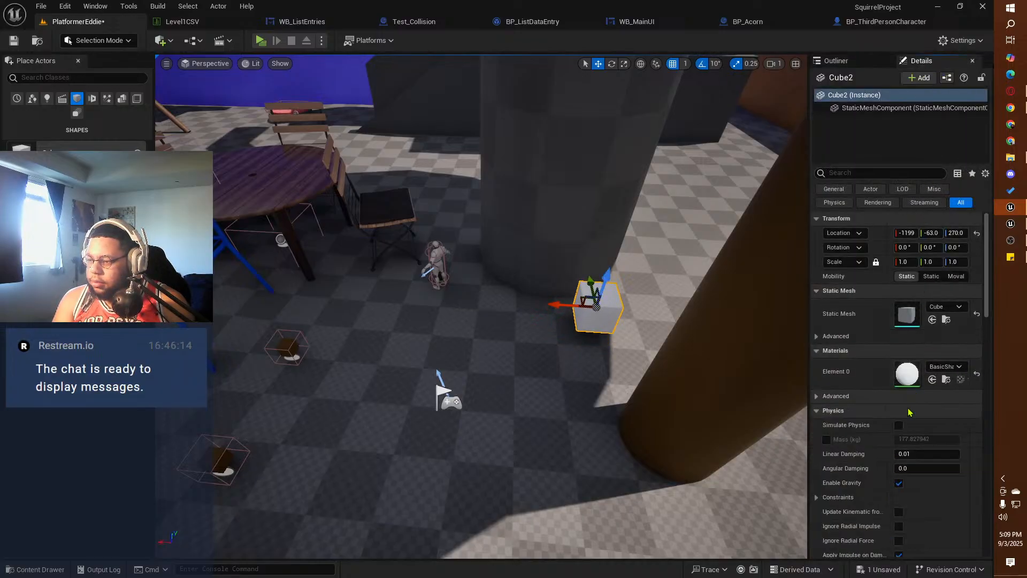
pyautogui.click(899, 425)
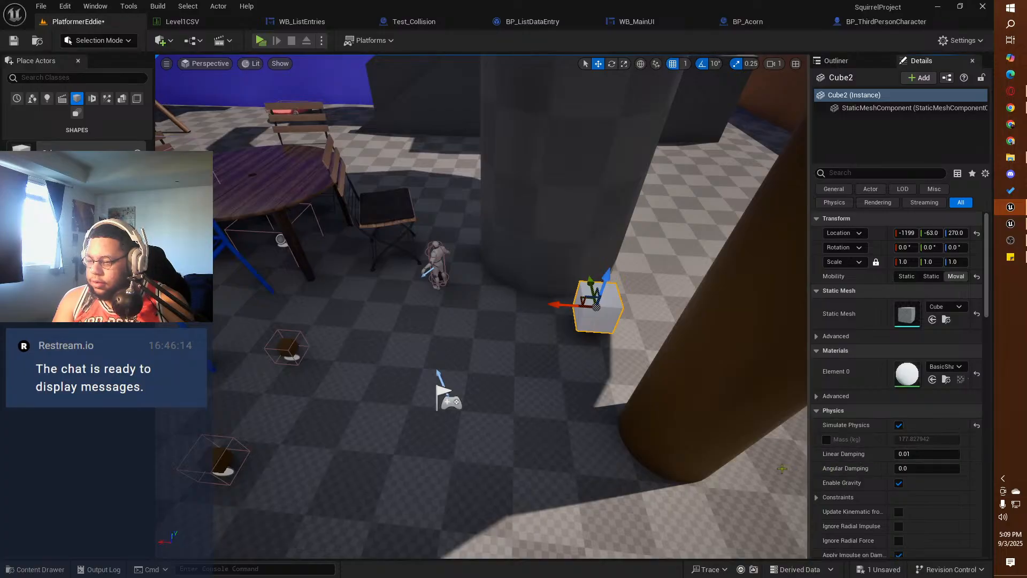
# Step: Playtest the level by collecting the acorns, walking the squirrel to the white cube and trying to grab it
pyautogui.click(261, 41)
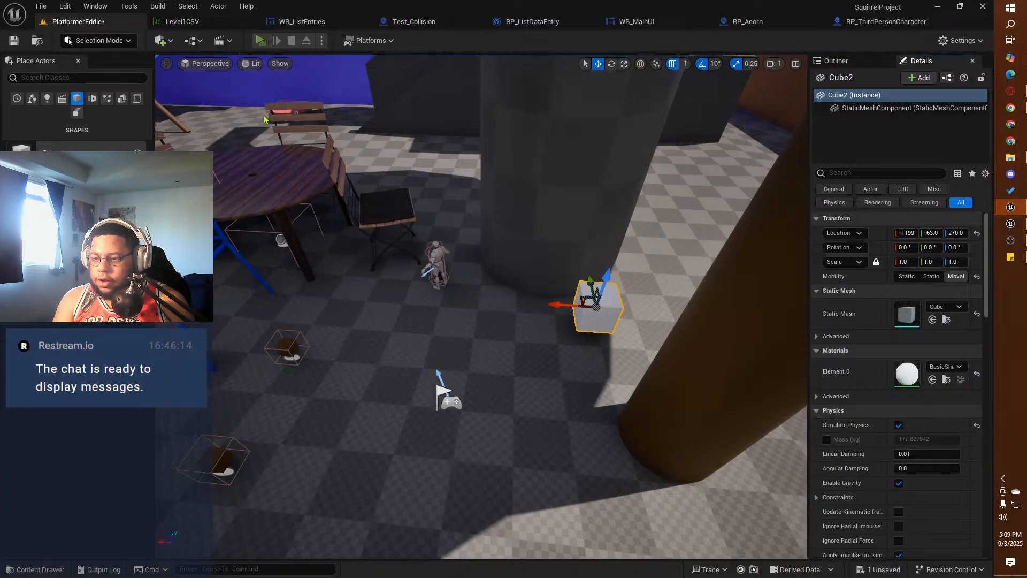
pyautogui.press('w')
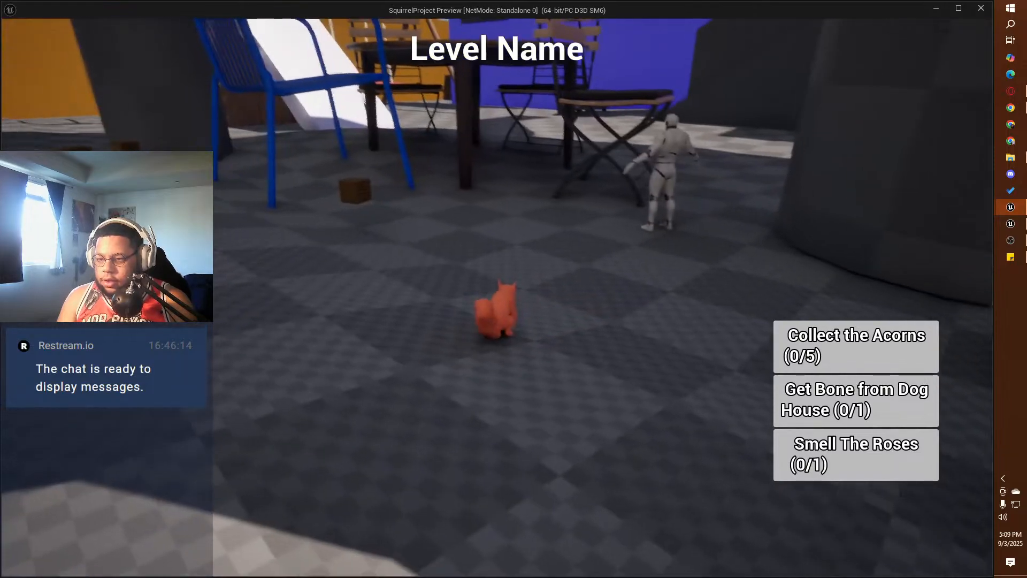
pyautogui.press('w')
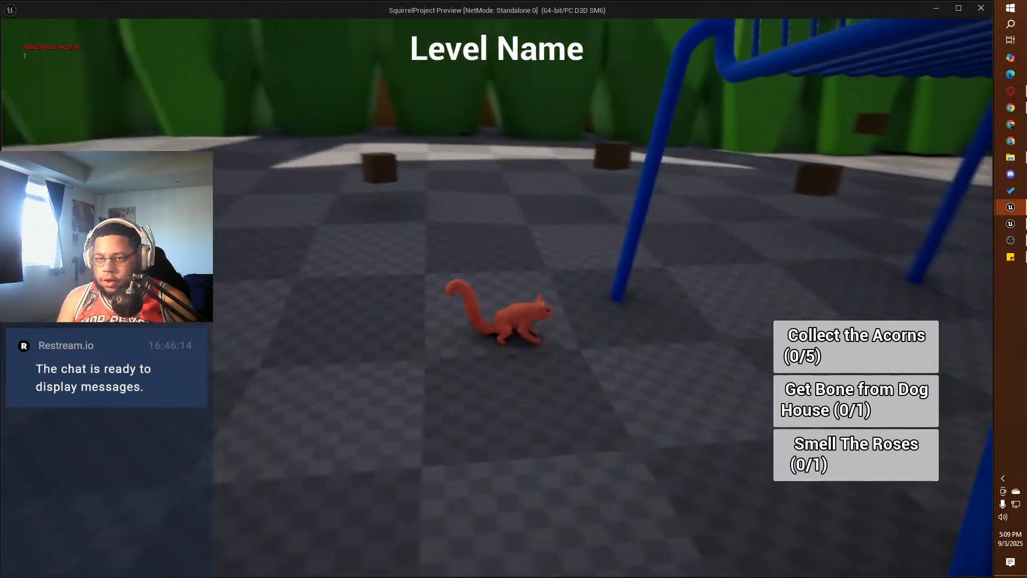
pyautogui.press('w')
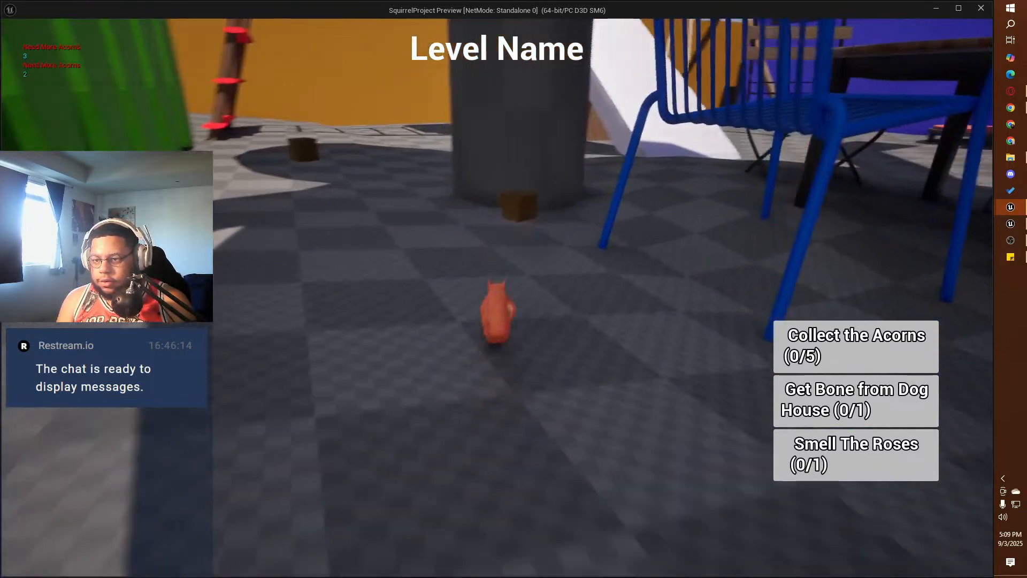
pyautogui.press('w')
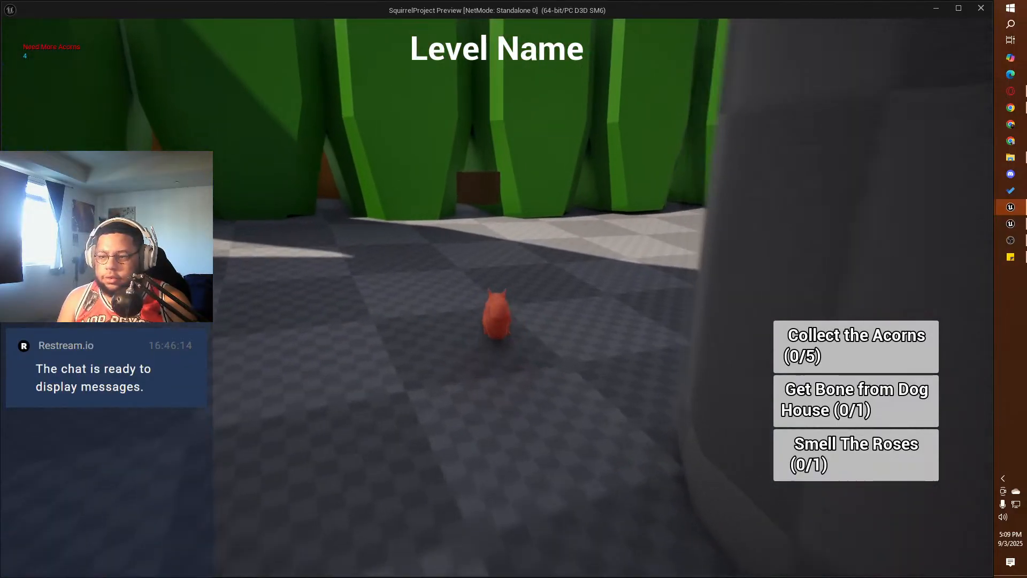
pyautogui.press('w')
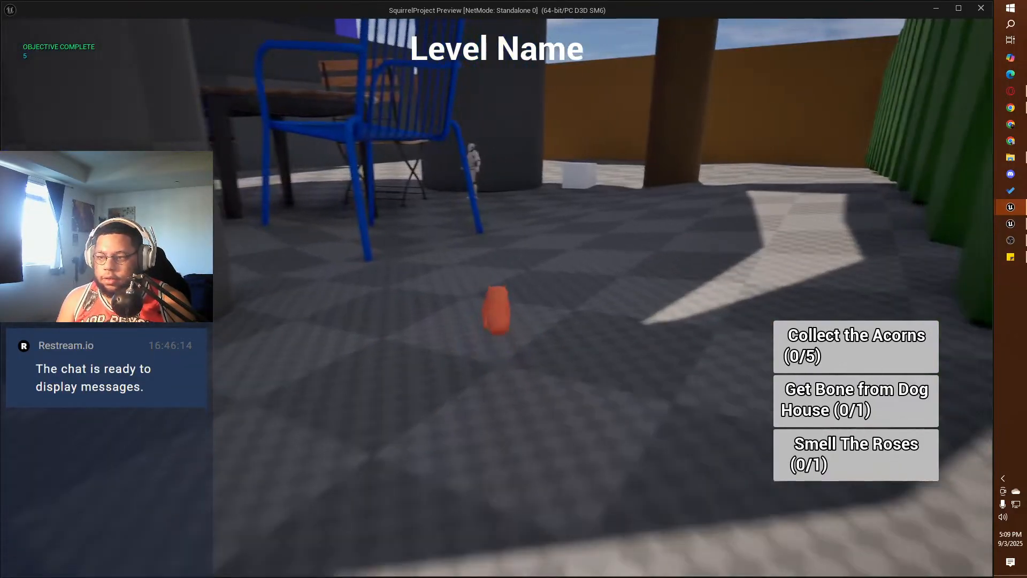
pyautogui.press('w')
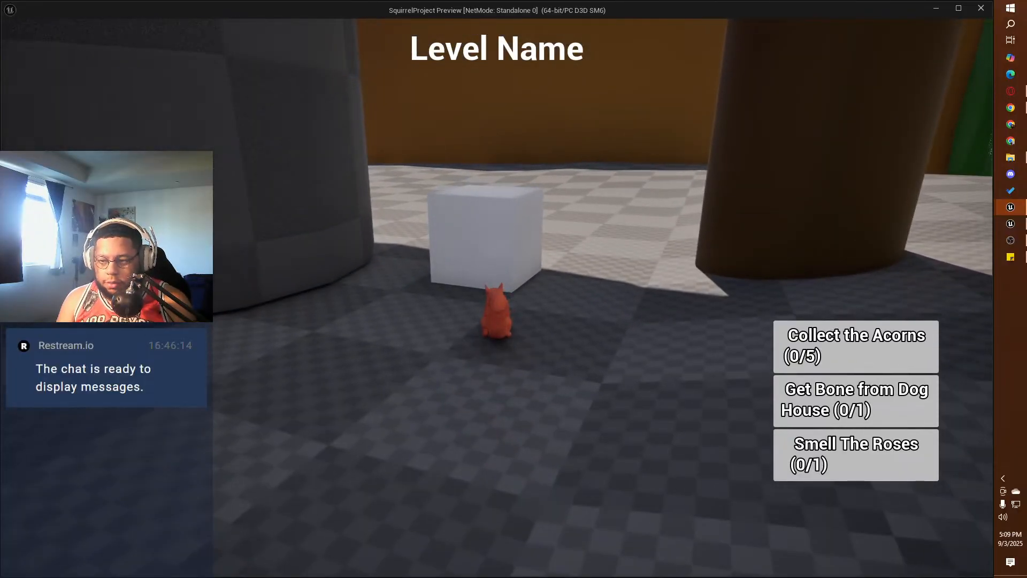
pyautogui.press('e')
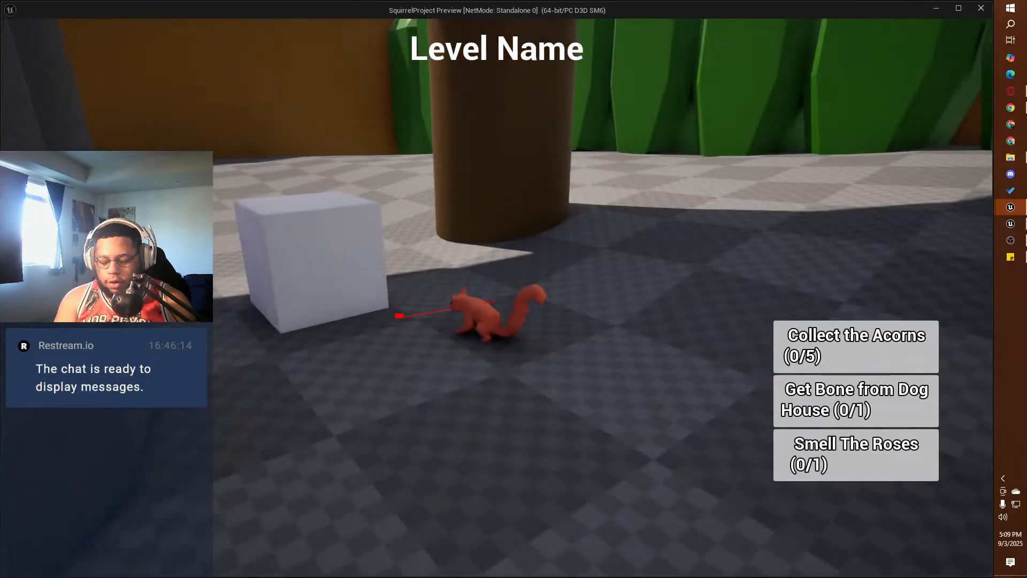
# Step: Try to grab the white cube with the squirrel from different sides and end the playtest
pyautogui.press('s')
pyautogui.press('w')
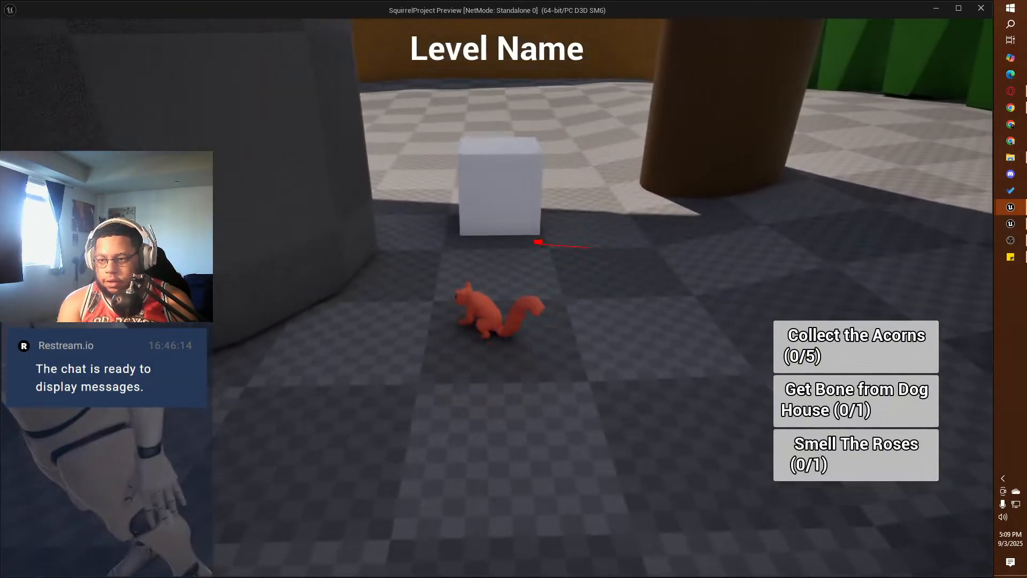
pyautogui.press('w')
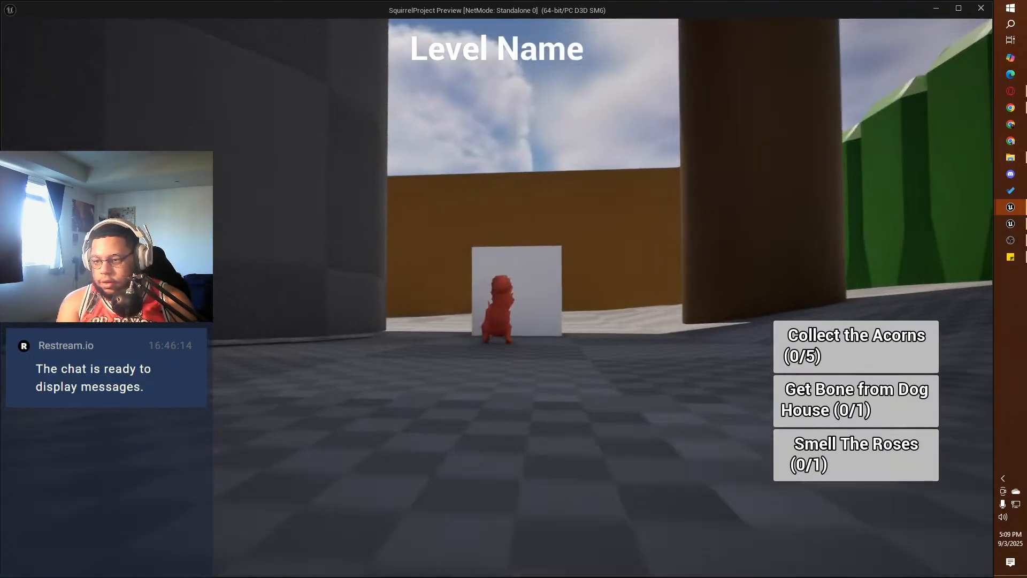
pyautogui.press('e')
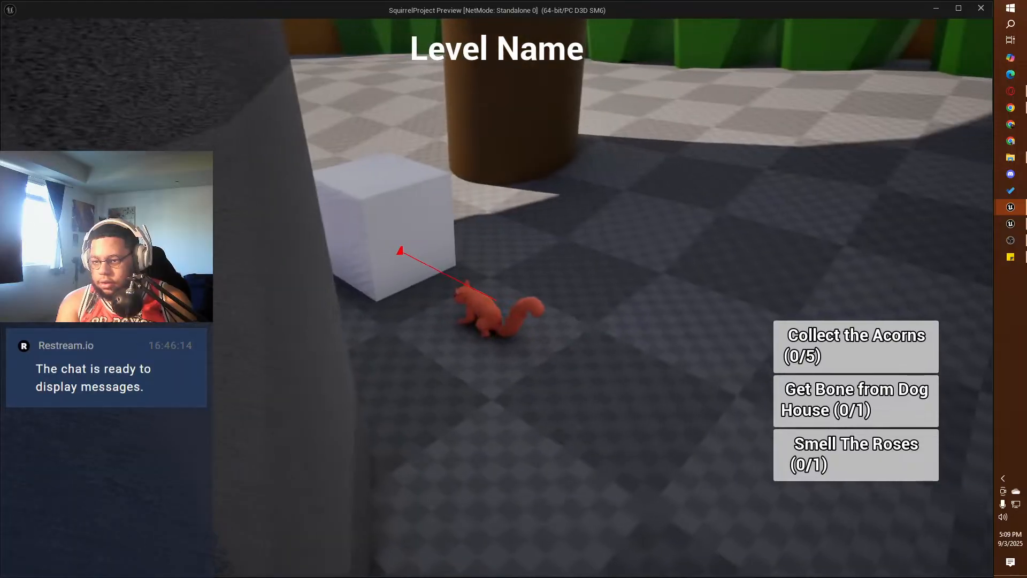
pyautogui.press('w')
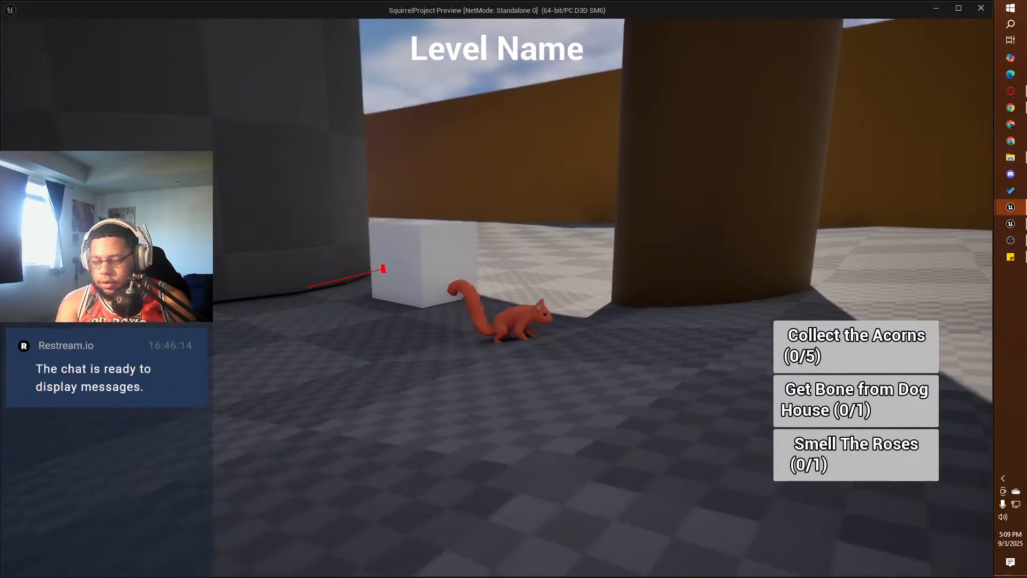
pyautogui.press('Escape')
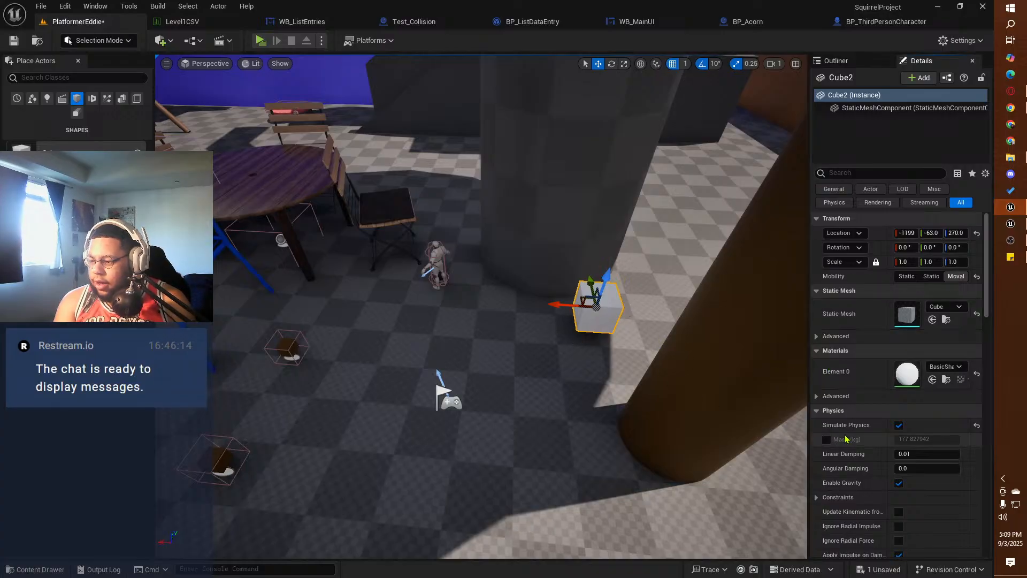
# Step: Compare the Physics settings of the white cube with those of SM_ChamferCube in the reference project's ThirdPersonMap
pyautogui.scroll(-3, 851, 438)
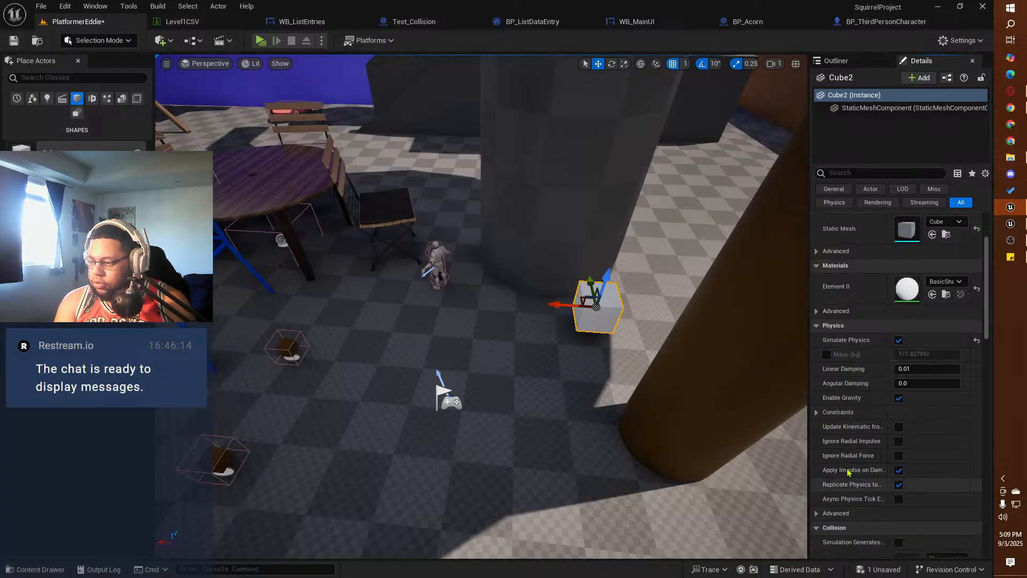
pyautogui.moveTo(888, 426); pyautogui.dragTo(916, 426)
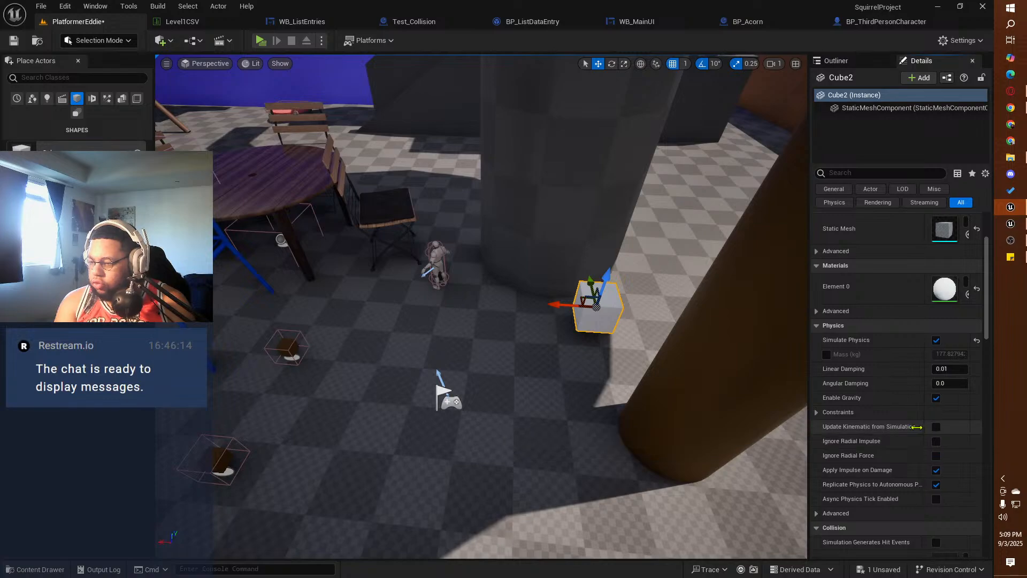
pyautogui.moveTo(808, 426); pyautogui.dragTo(760, 427)
pyautogui.click(1009, 224)
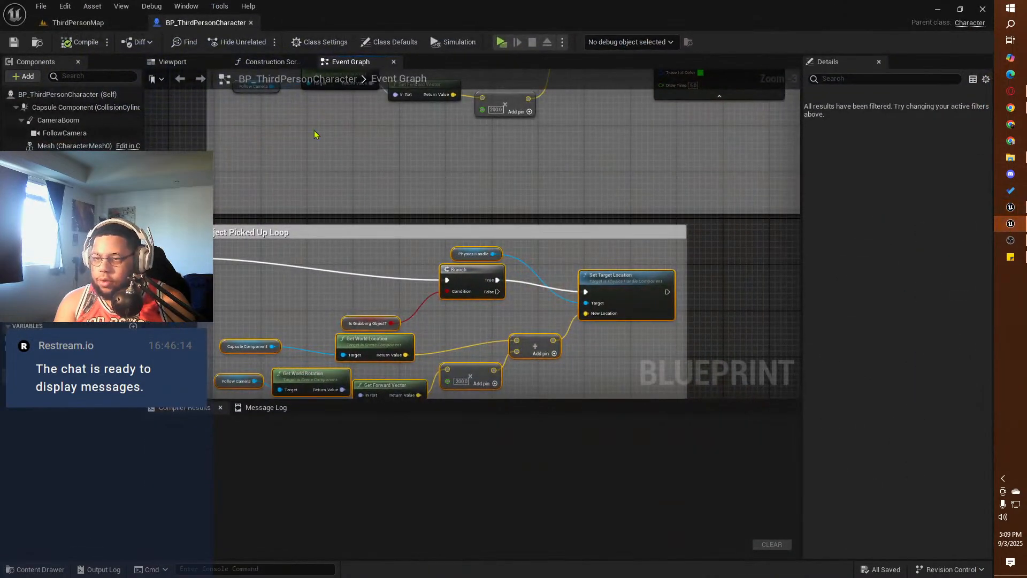
pyautogui.click(99, 23)
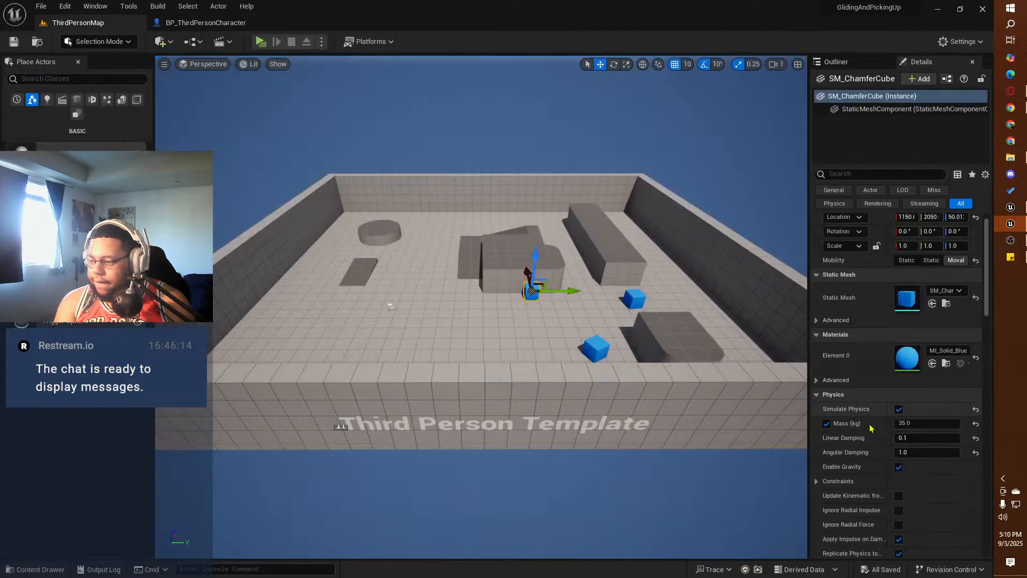
pyautogui.scroll(-2, 885, 431)
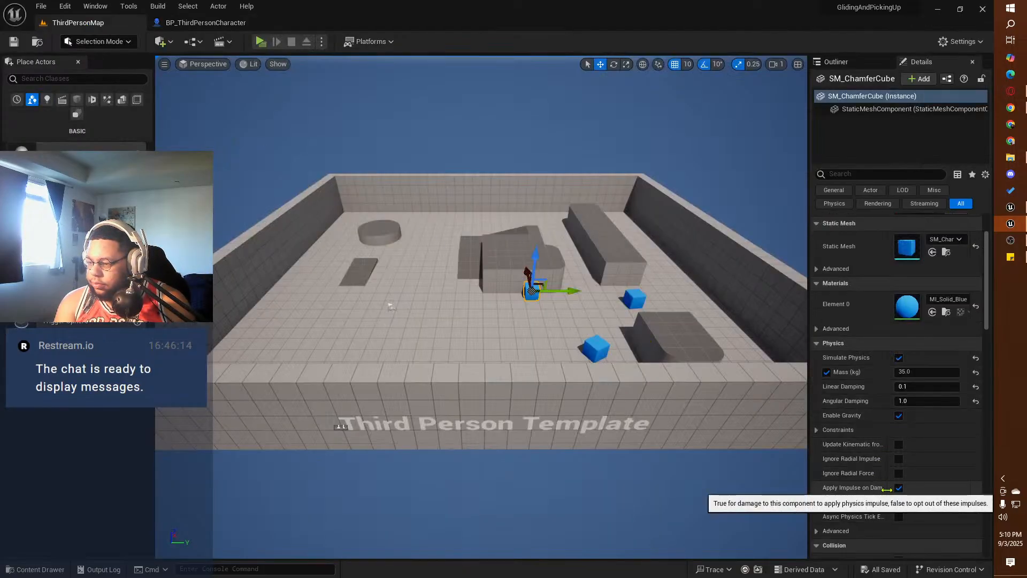
pyautogui.moveTo(880, 495); pyautogui.dragTo(912, 496)
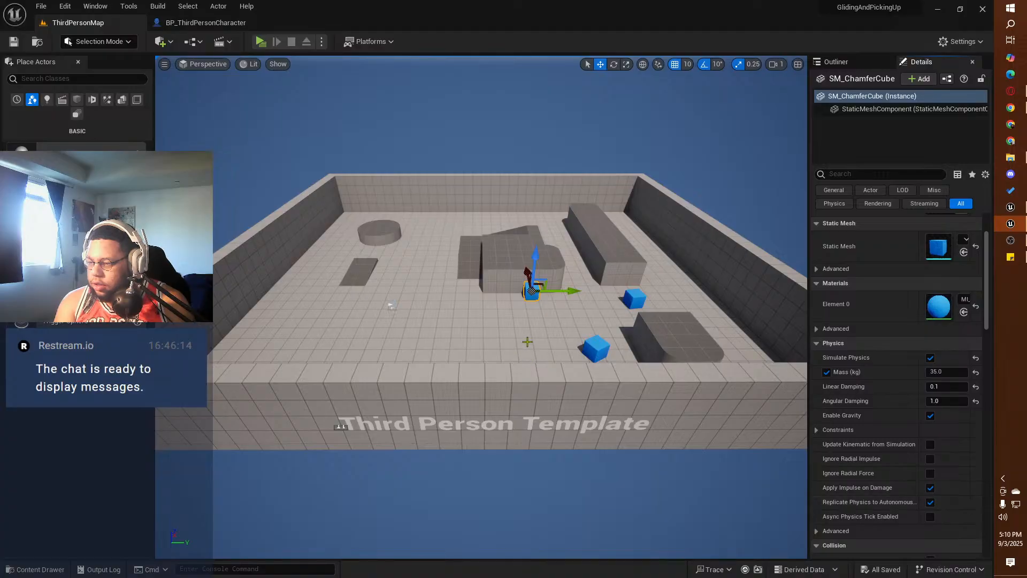
# Step: Playtest the reference ThirdPersonMap and try grabbing a blue cube with the character
pyautogui.click(261, 41)
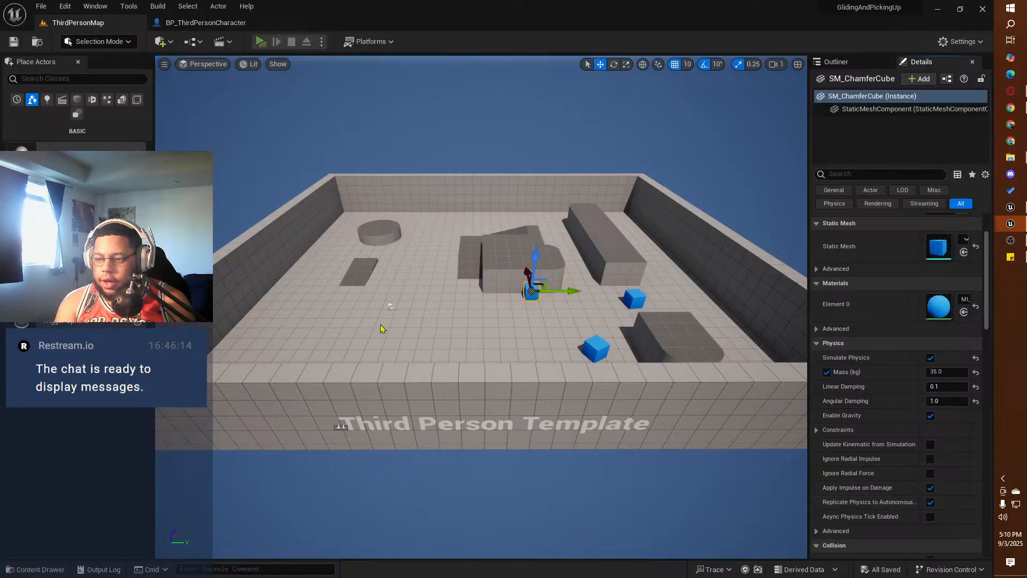
pyautogui.press('w')
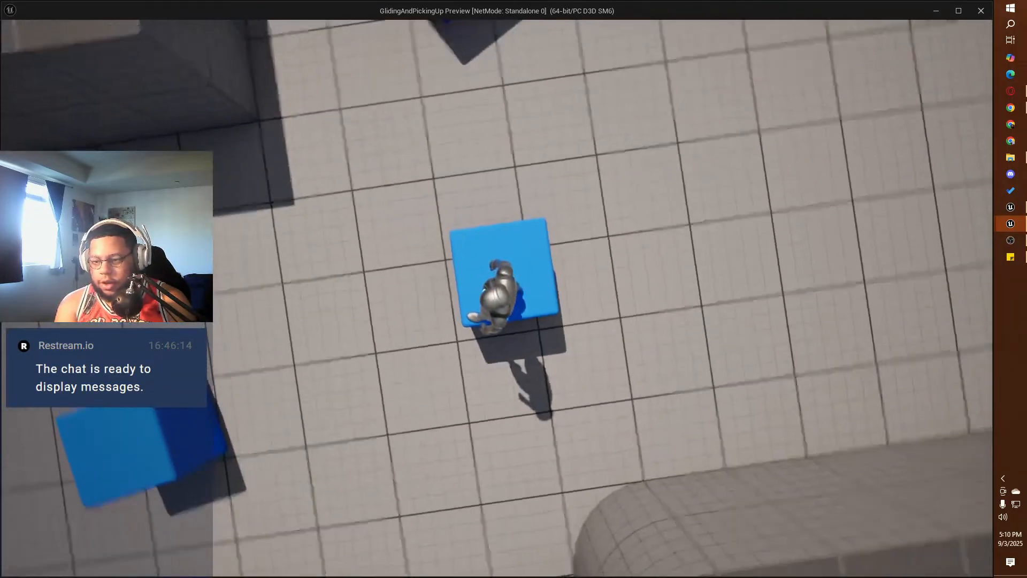
pyautogui.press('s')
pyautogui.press('e')
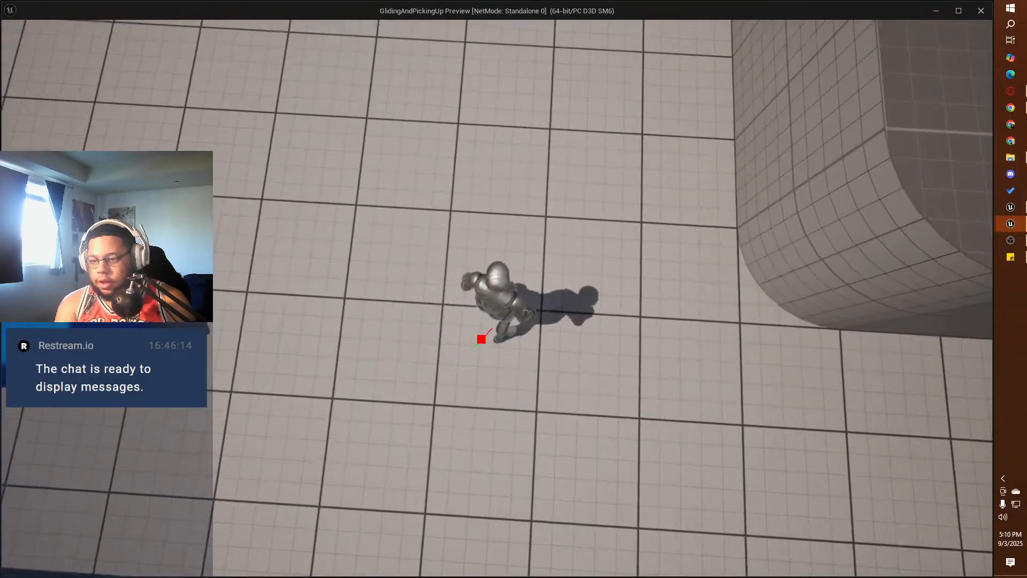
# Step: Run and jump repeatedly across and out of the reference level with the blue cube, and end the playtest
pyautogui.press('space')
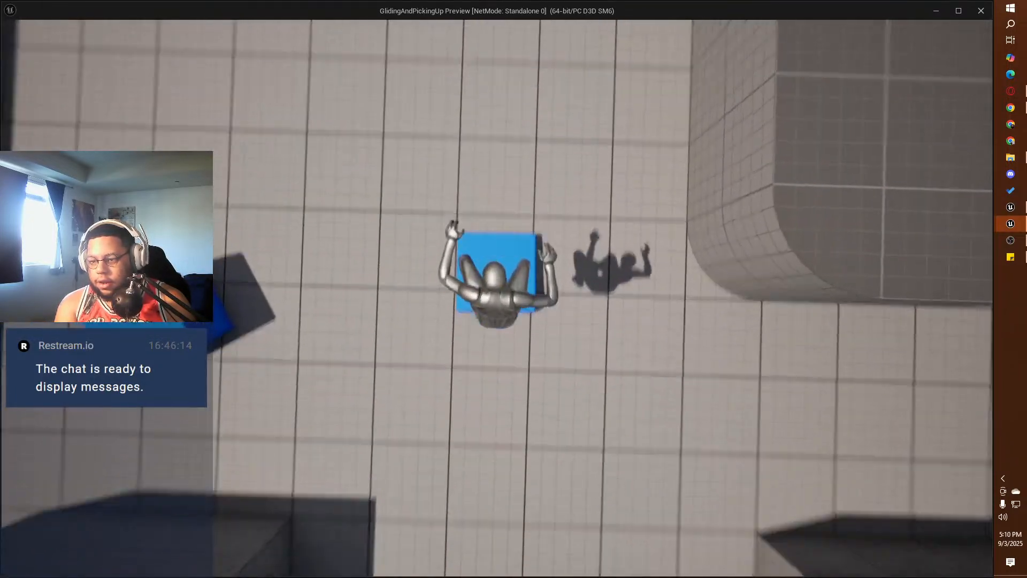
pyautogui.press('space')
pyautogui.press('w')
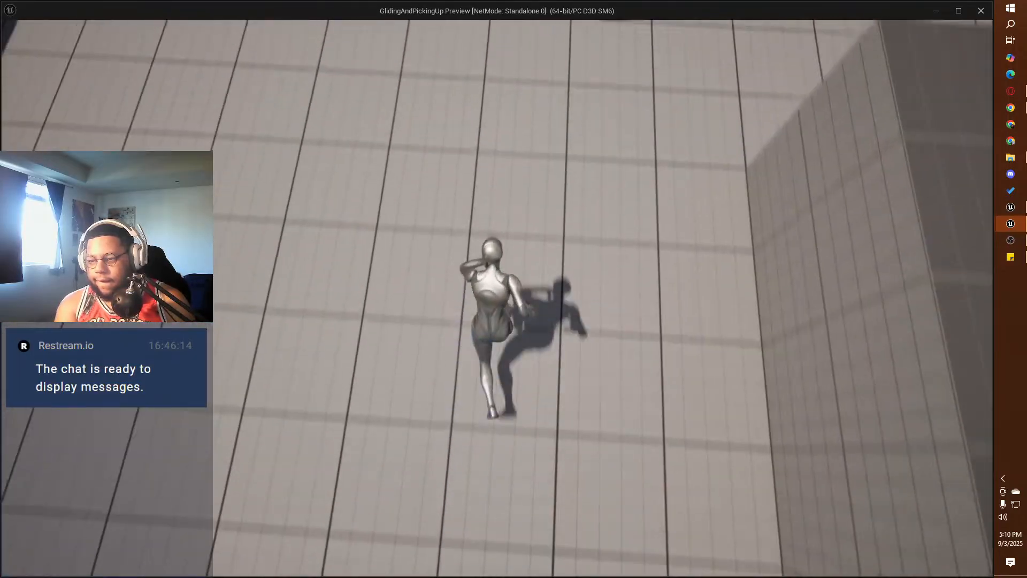
pyautogui.press('space')
pyautogui.press('w')
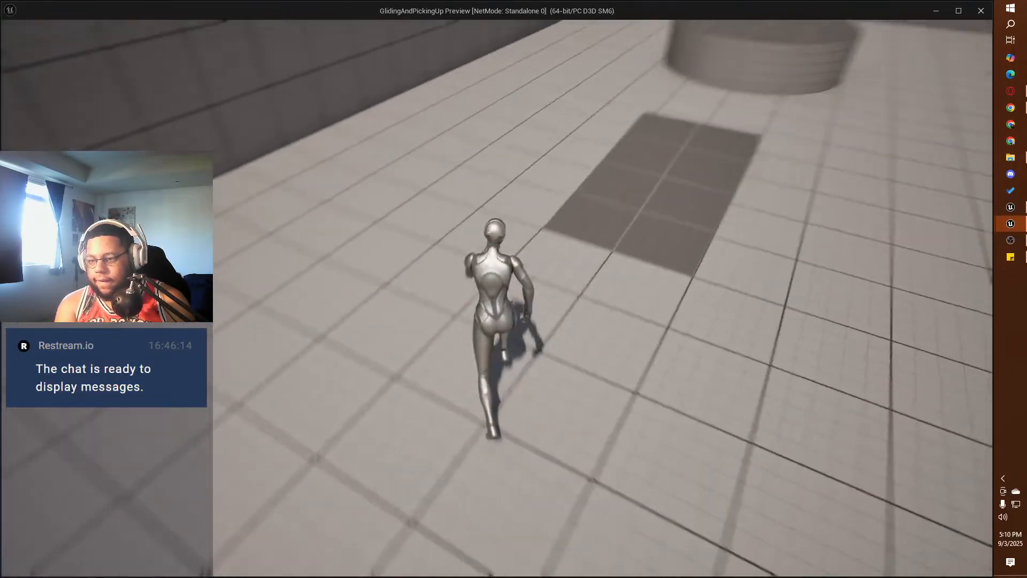
pyautogui.press('space')
pyautogui.press('space')
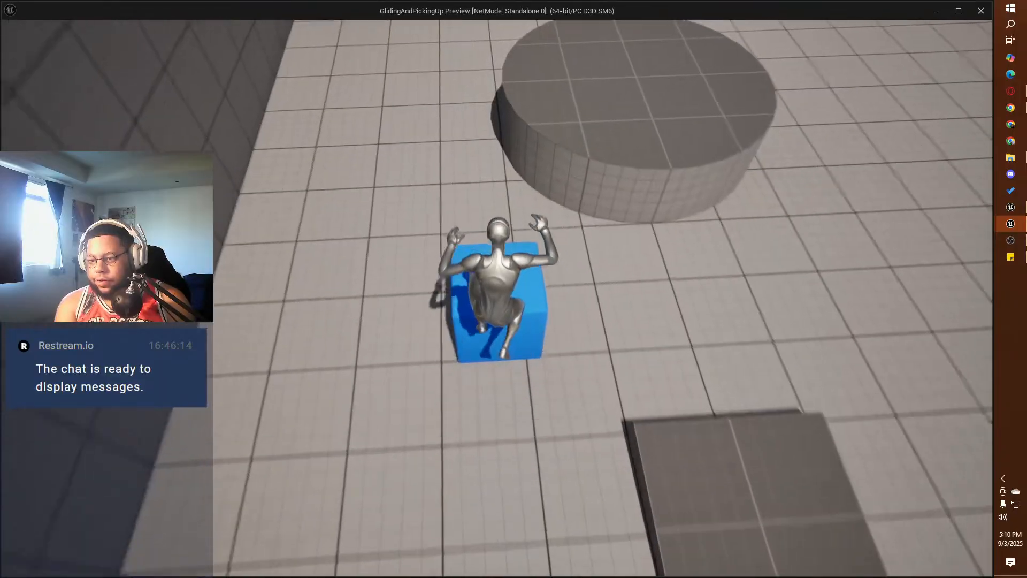
pyautogui.press('space')
pyautogui.press('w')
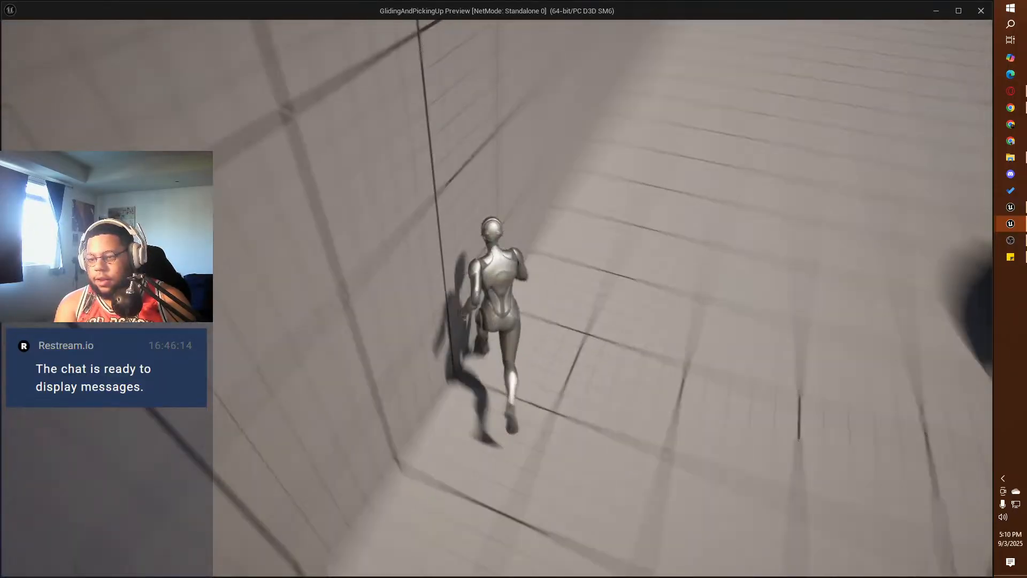
pyautogui.press('space')
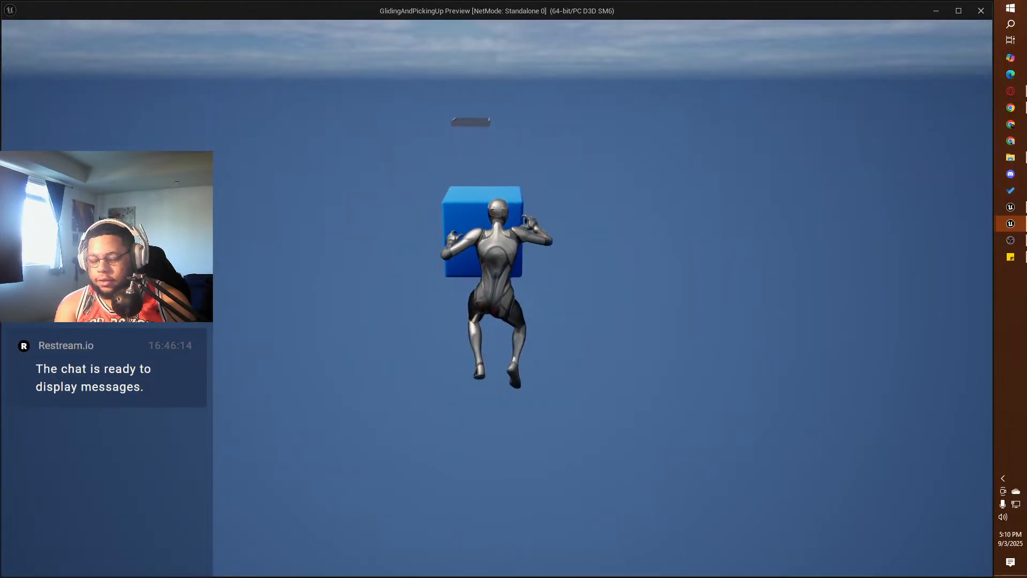
pyautogui.press('Escape')
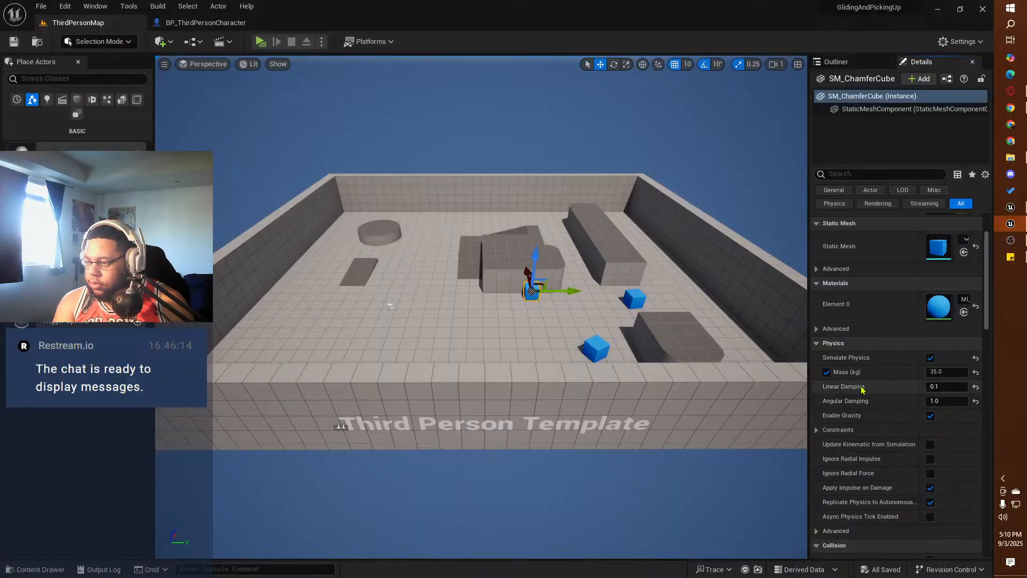
# Step: Override the white cube's mass in SquirrelProject with 50 kg and check it against the reference cube's Physics settings
pyautogui.click(1011, 208)
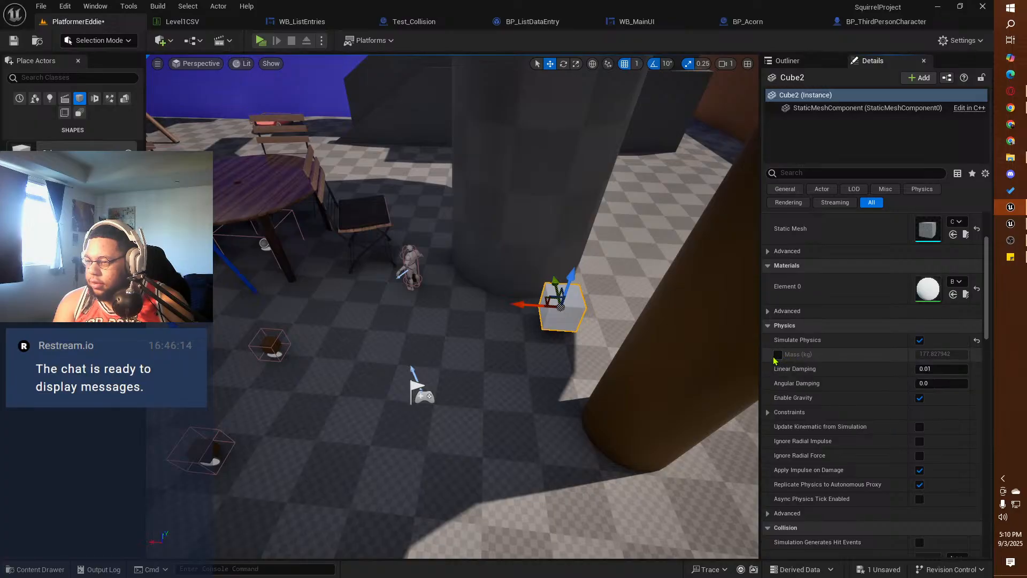
pyautogui.click(778, 354)
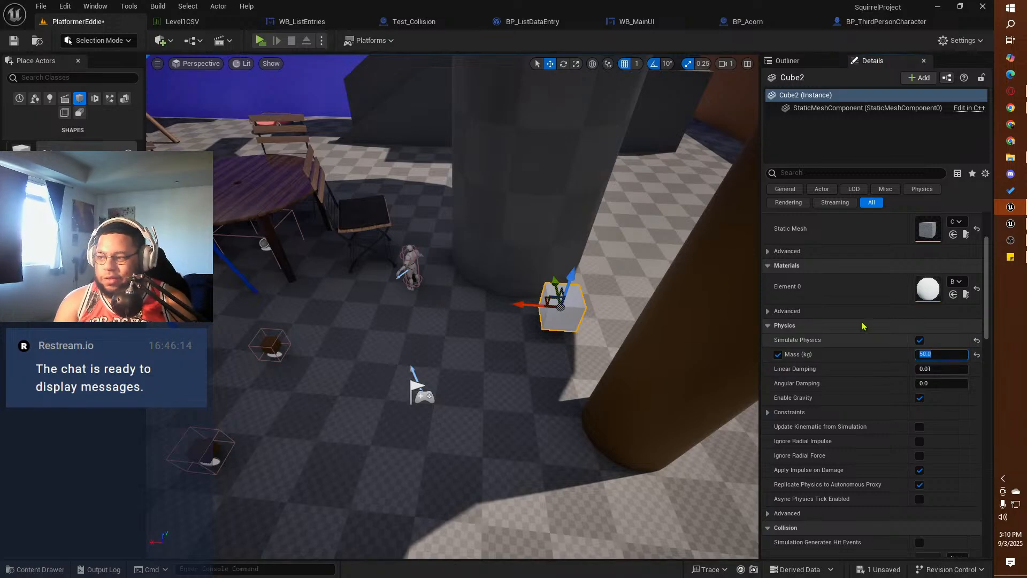
pyautogui.click(1009, 225)
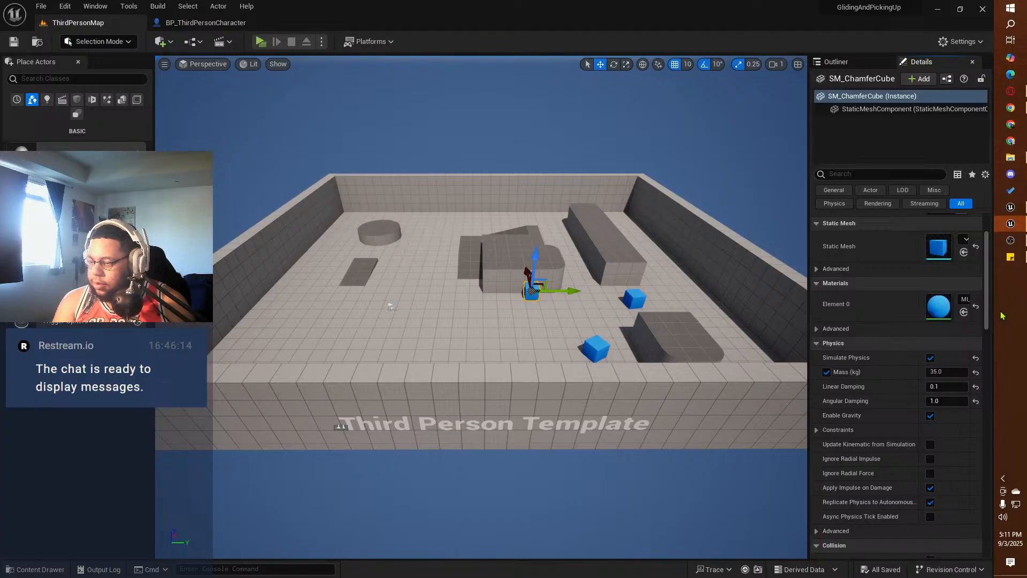
pyautogui.click(1011, 220)
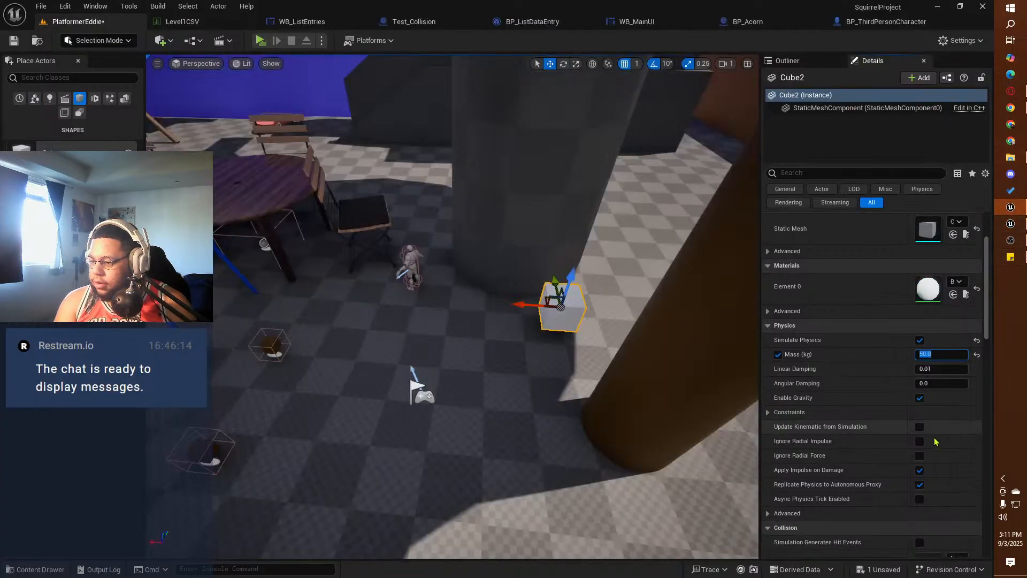
# Step: Compare the Collision settings of the white cube and SM_ChamferCube, including their presets, and put the reference project away
pyautogui.scroll(-3, 832, 445)
pyautogui.scroll(-5, 832, 445)
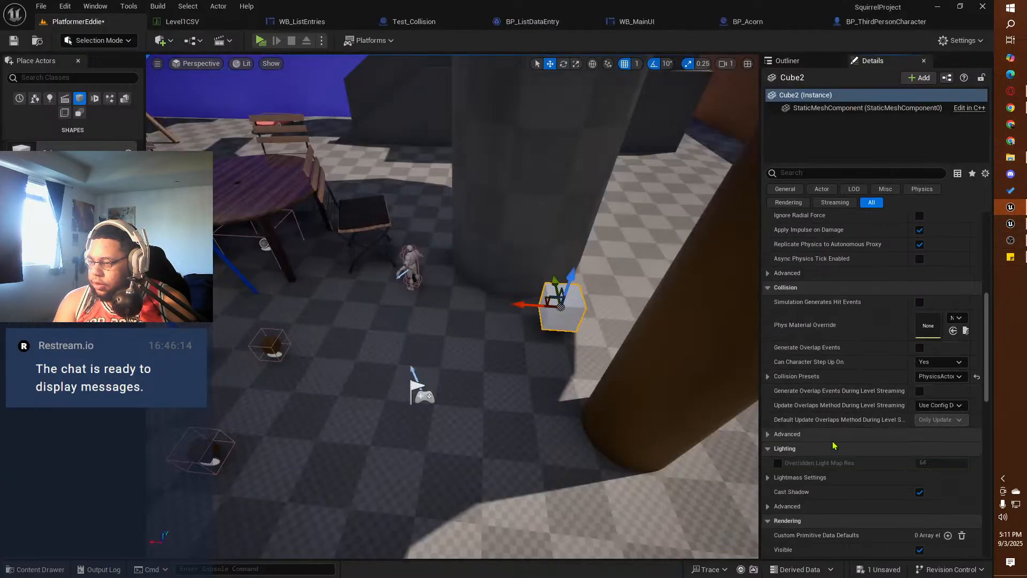
pyautogui.click(1010, 225)
pyautogui.scroll(-3, 866, 422)
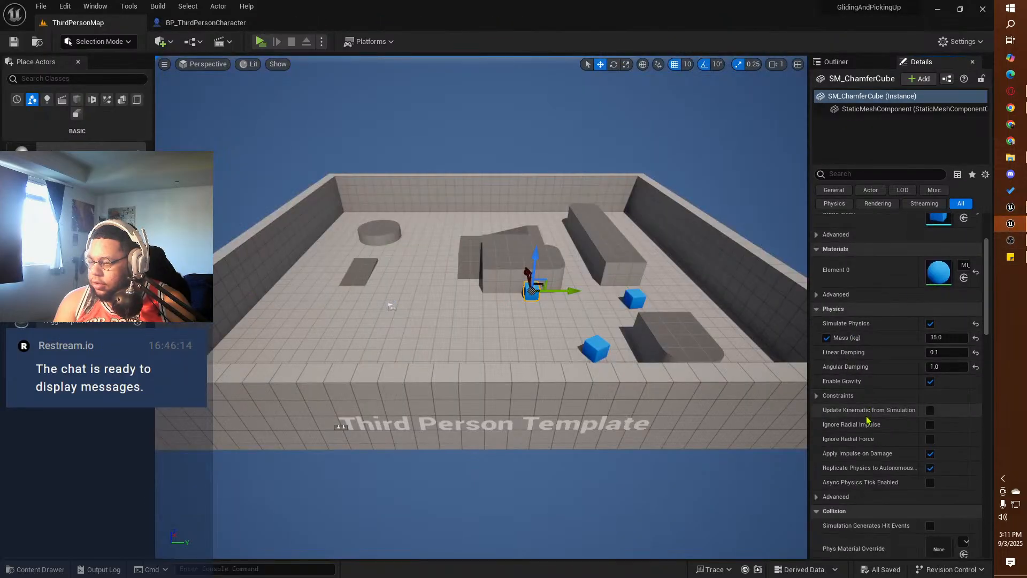
pyautogui.scroll(-3, 868, 420)
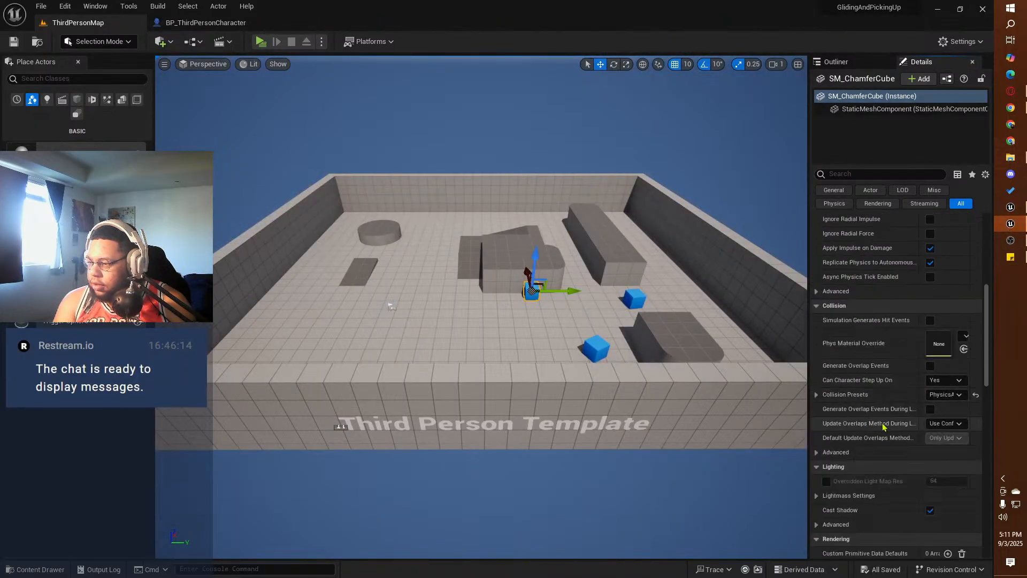
pyautogui.moveTo(808, 370); pyautogui.dragTo(753, 364)
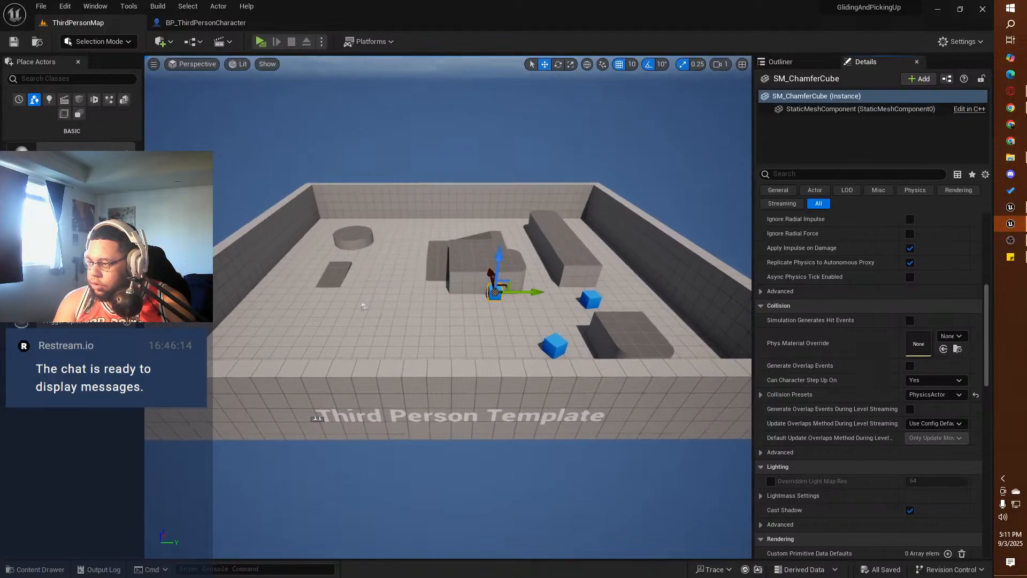
pyautogui.click(1007, 227)
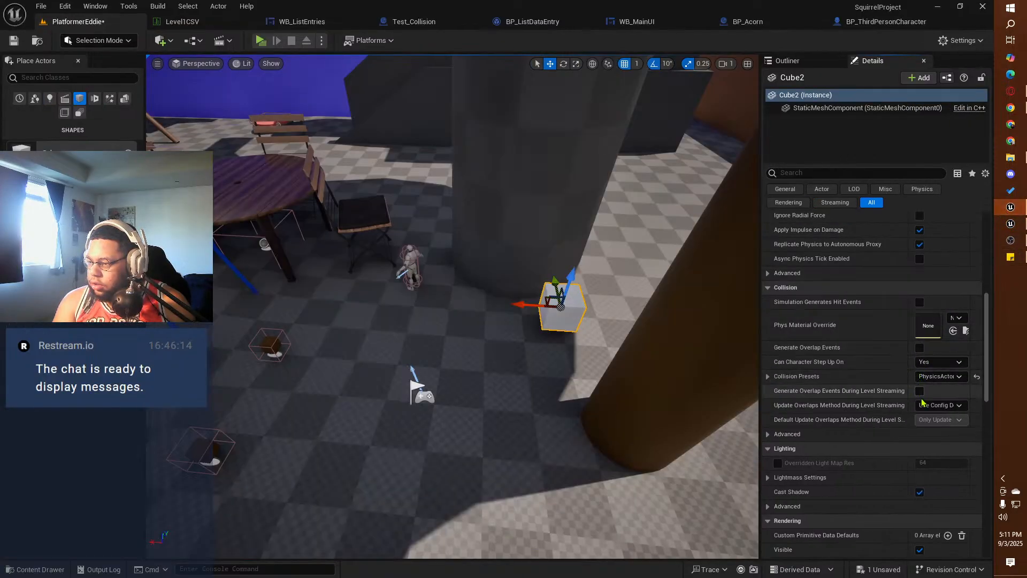
pyautogui.click(1010, 224)
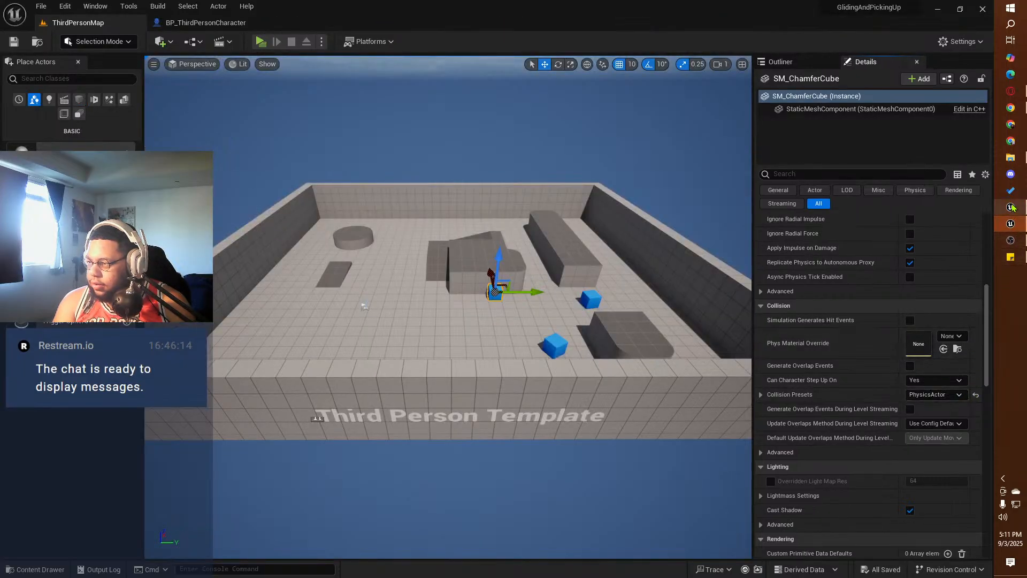
pyautogui.click(939, 14)
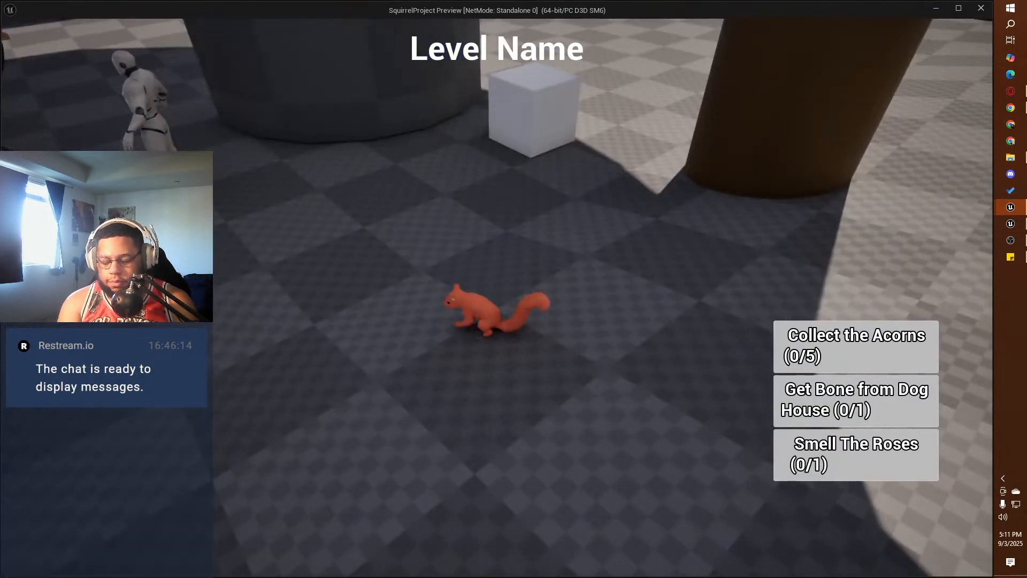
# Step: Playtest the squirrel around the white cube, try to grab it from several sides, and end the playtest
pyautogui.press('w')
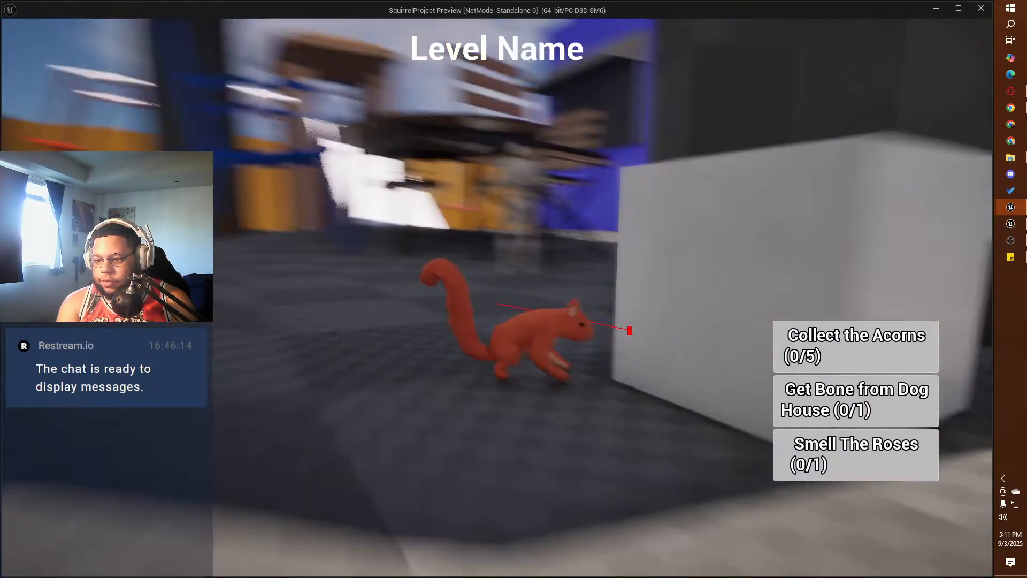
pyautogui.press('w')
pyautogui.press('w')
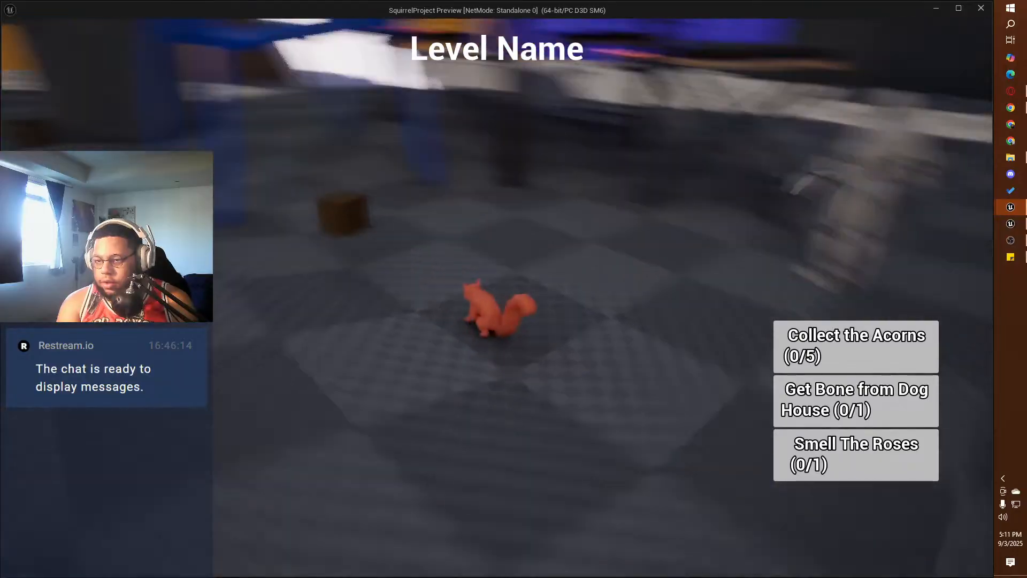
pyautogui.press('w')
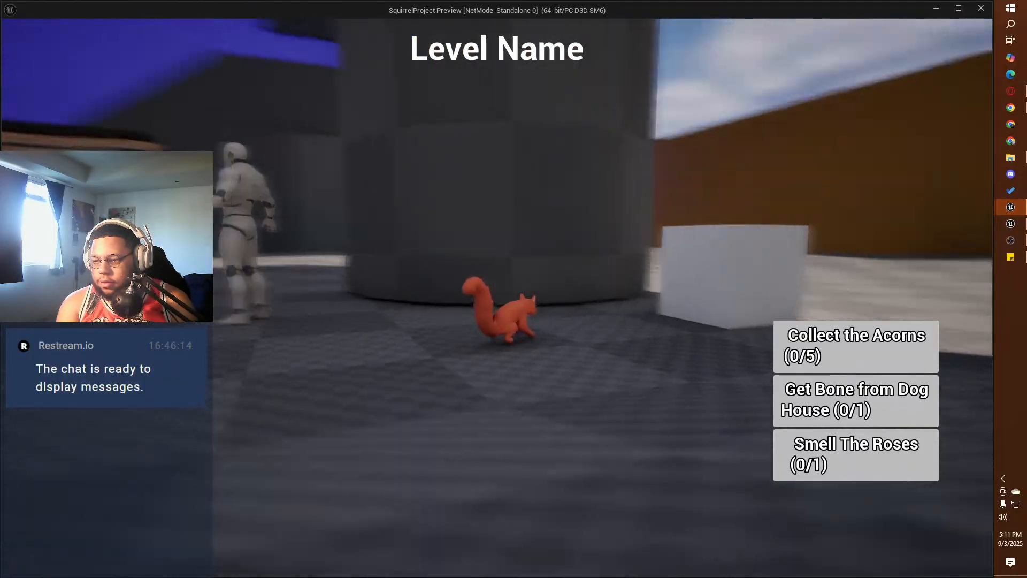
pyautogui.press('w')
pyautogui.press('e')
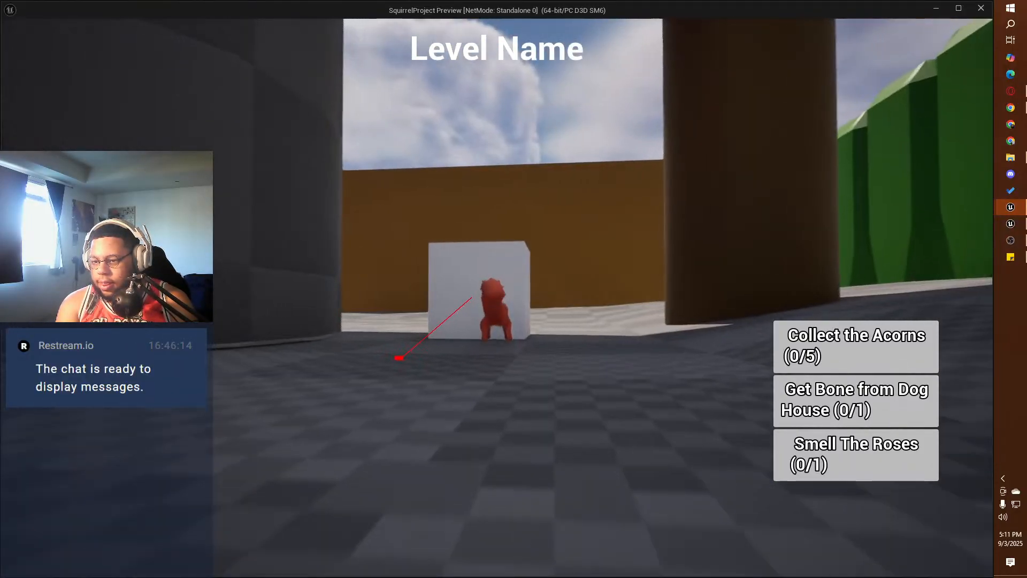
pyautogui.press('e')
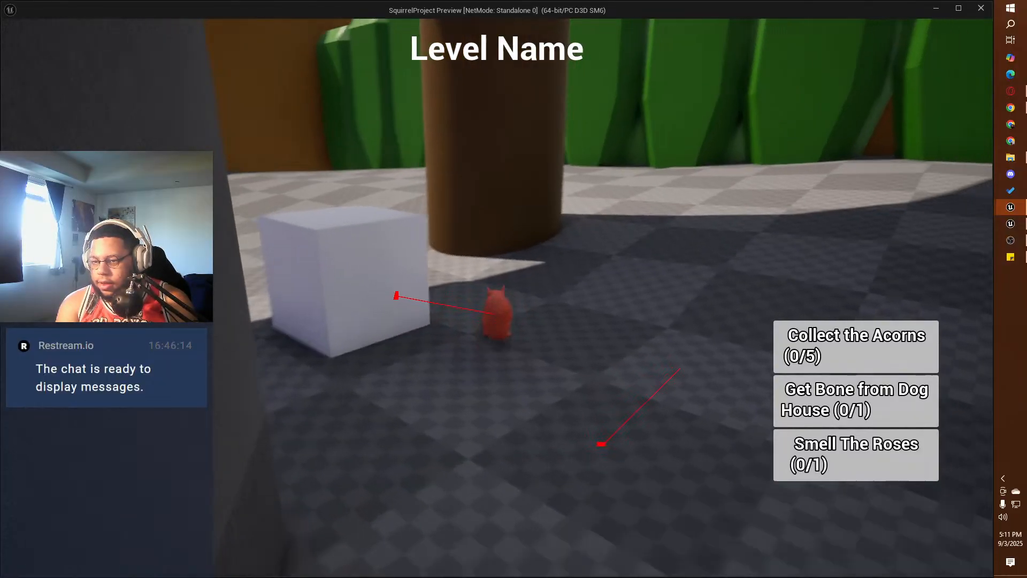
pyautogui.press('w')
pyautogui.press('Escape')
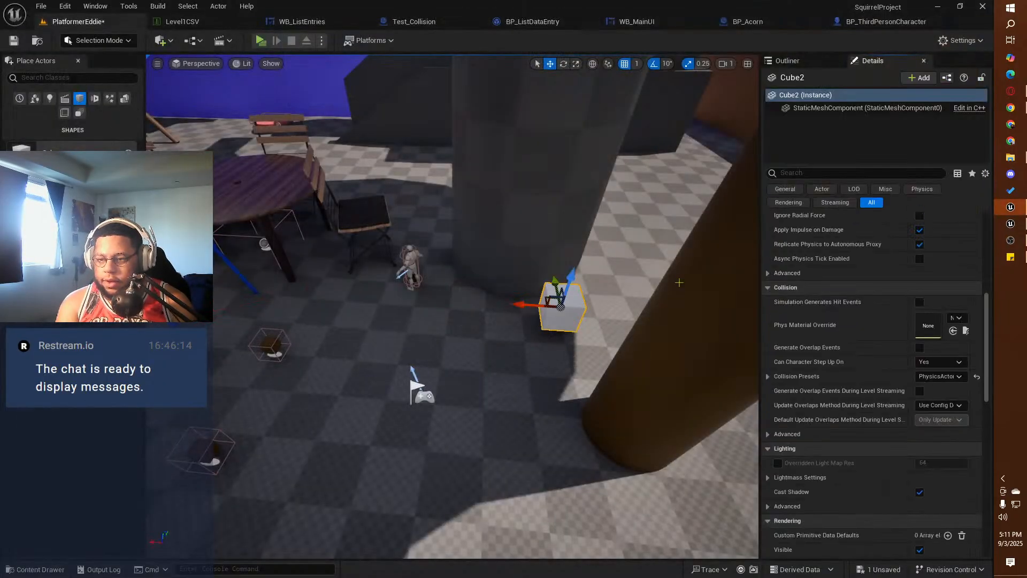
# Step: Review the grab logic in BP_ThirdPersonCharacter's Event Graph, from Line Trace By Channel to the physics handle's grab node
pyautogui.click(849, 23)
pyautogui.moveTo(269, 191); pyautogui.dragTo(437, 156, button='right')
pyautogui.scroll(-3, 428, 164)
pyautogui.moveTo(339, 270); pyautogui.dragTo(693, 194, button='right')
pyautogui.moveTo(420, 290); pyautogui.dragTo(550, 186, button='right')
pyautogui.scroll(2, 483, 225)
pyautogui.moveTo(421, 298)
pyautogui.mouseDown(button='right')
pyautogui.moveTo(455, 240)
pyautogui.moveTo(441, 190)
pyautogui.moveTo(179, 175)
pyautogui.moveTo(219, 197)
pyautogui.mouseUp(button='right')
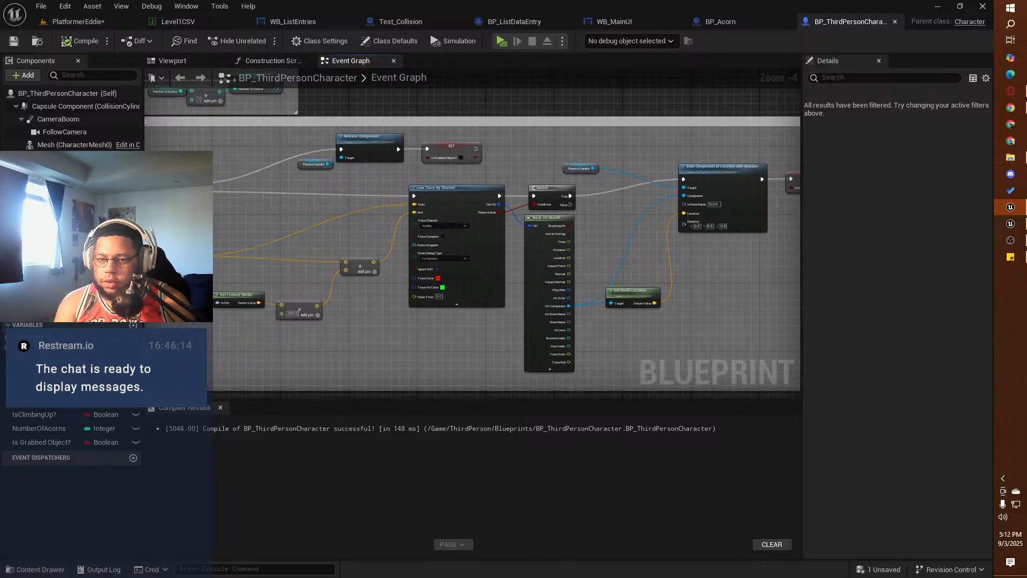
# Step: Inspect the PhysicsHandle component's settings in BP_ThirdPersonCharacter and check them against the reference project
pyautogui.click(55, 181)
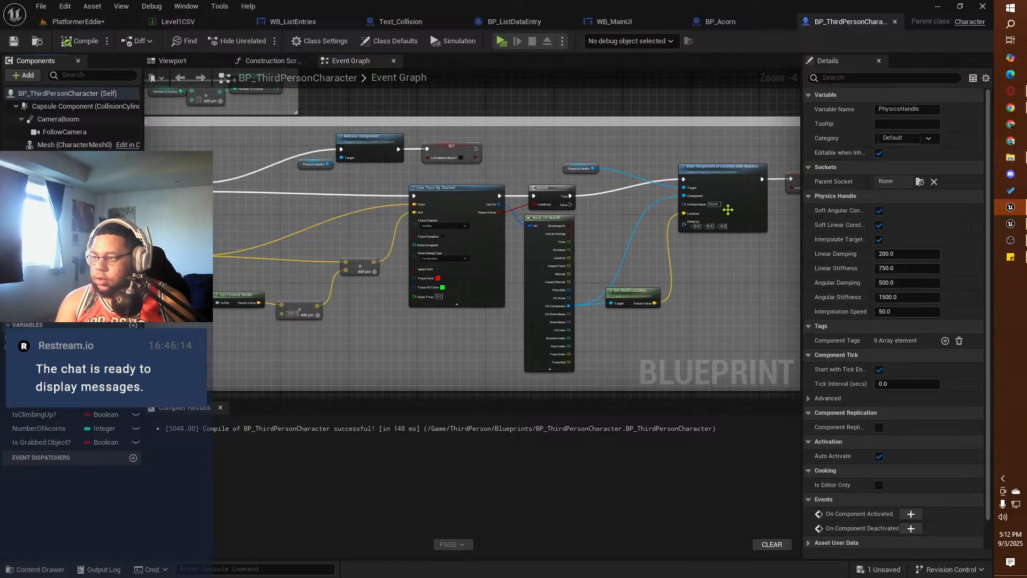
pyautogui.click(1009, 223)
pyautogui.moveTo(634, 3); pyautogui.dragTo(634, 0)
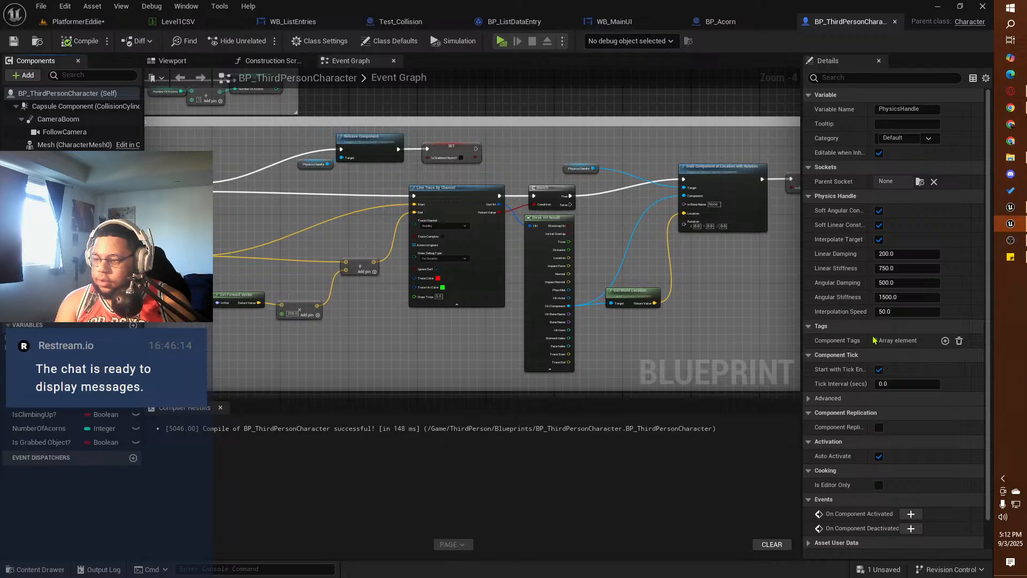
pyautogui.scroll(-1, 875, 310)
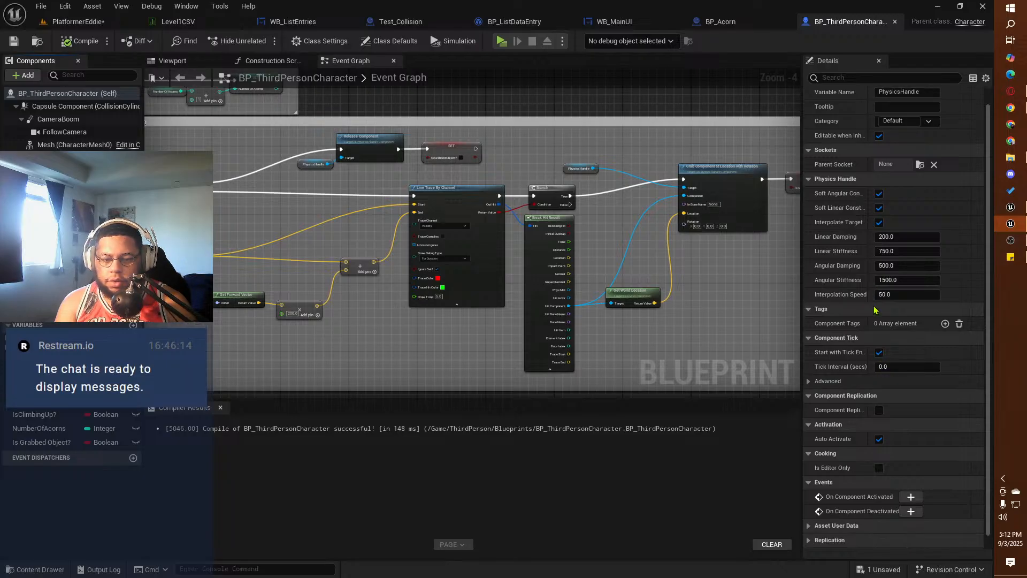
pyautogui.scroll(-1, 875, 310)
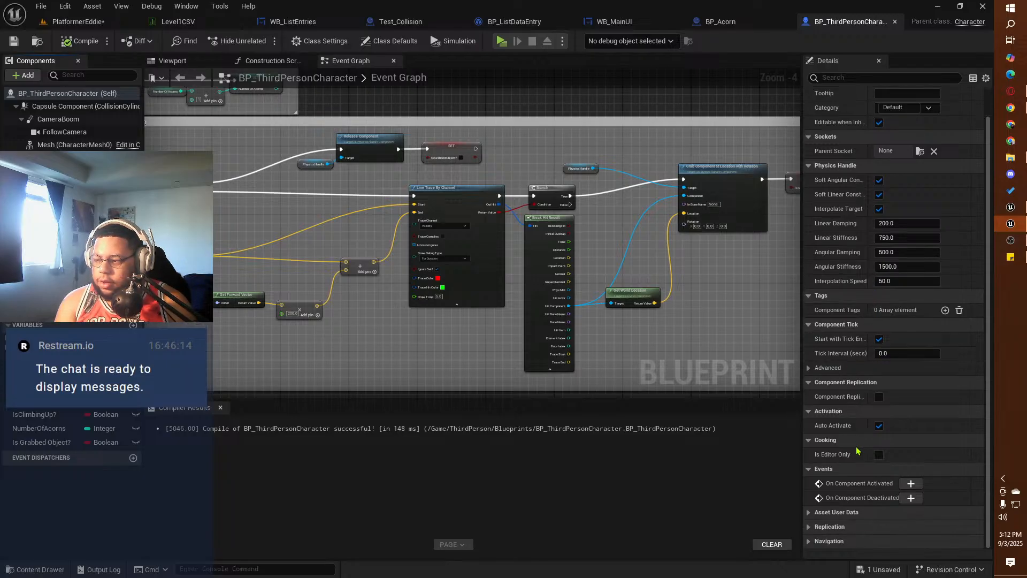
pyautogui.scroll(2, 850, 176)
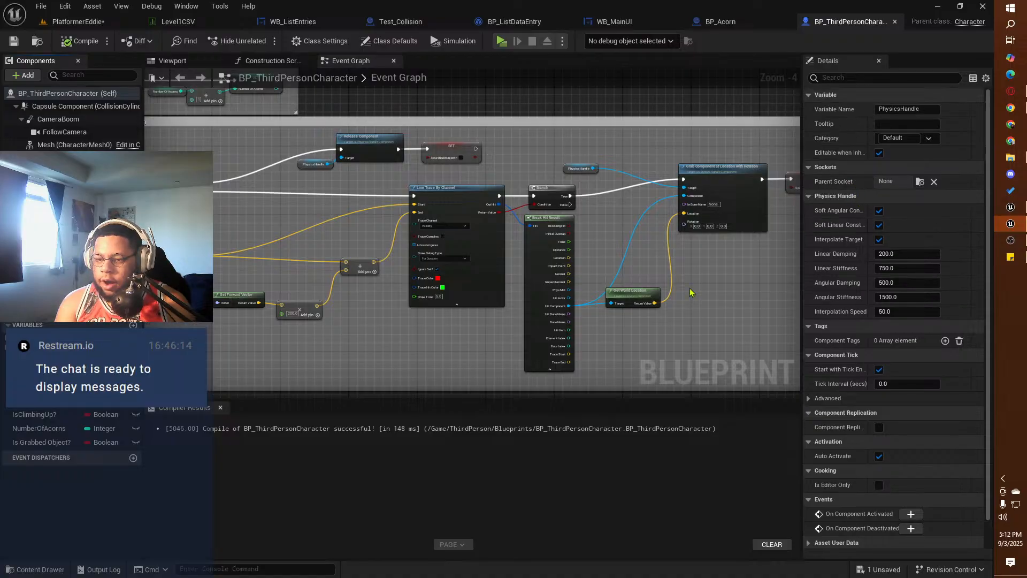
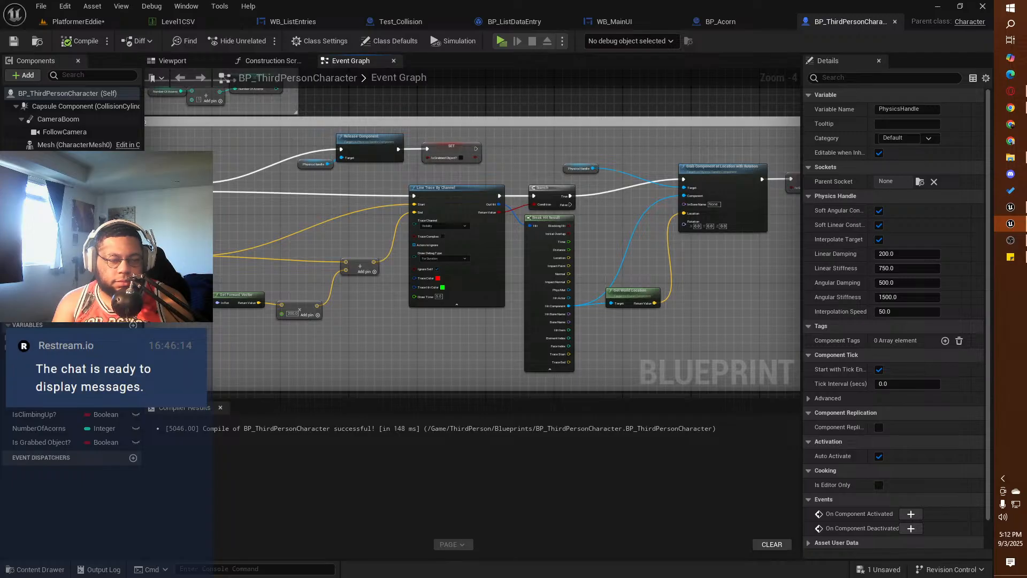
# Step: Review the Grabbing Objects System graph, inspecting the Is Grabbed Object? variable and the PhysicsHandle component's settings
pyautogui.moveTo(261, 204); pyautogui.dragTo(359, 231, button='right')
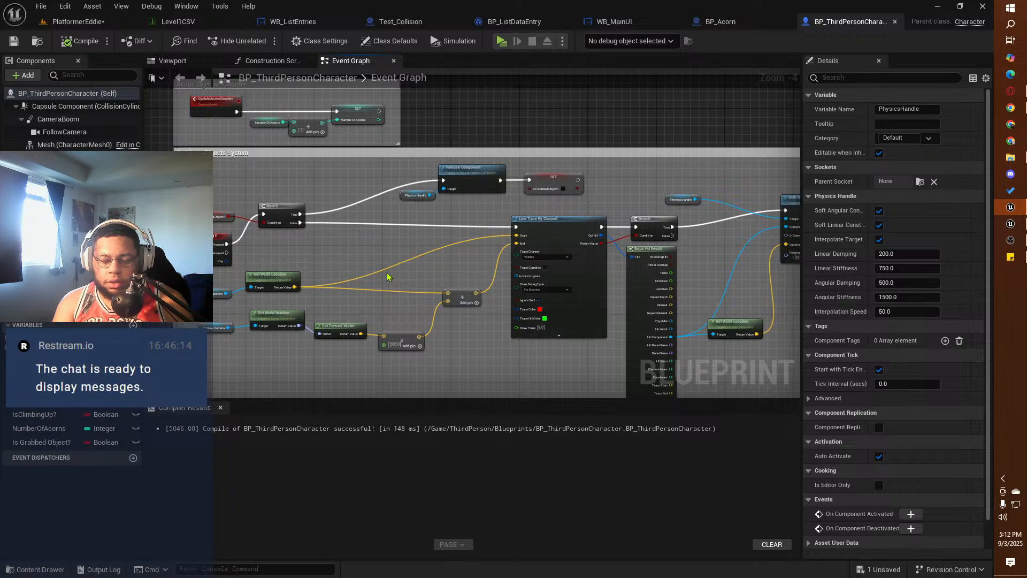
pyautogui.moveTo(463, 341); pyautogui.dragTo(521, 307, button='right')
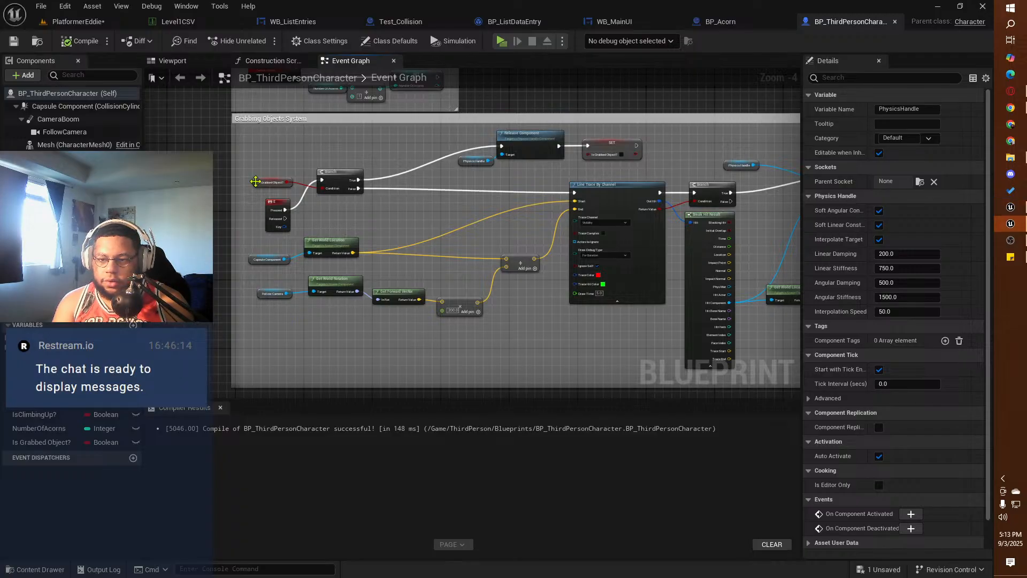
pyautogui.click(271, 182)
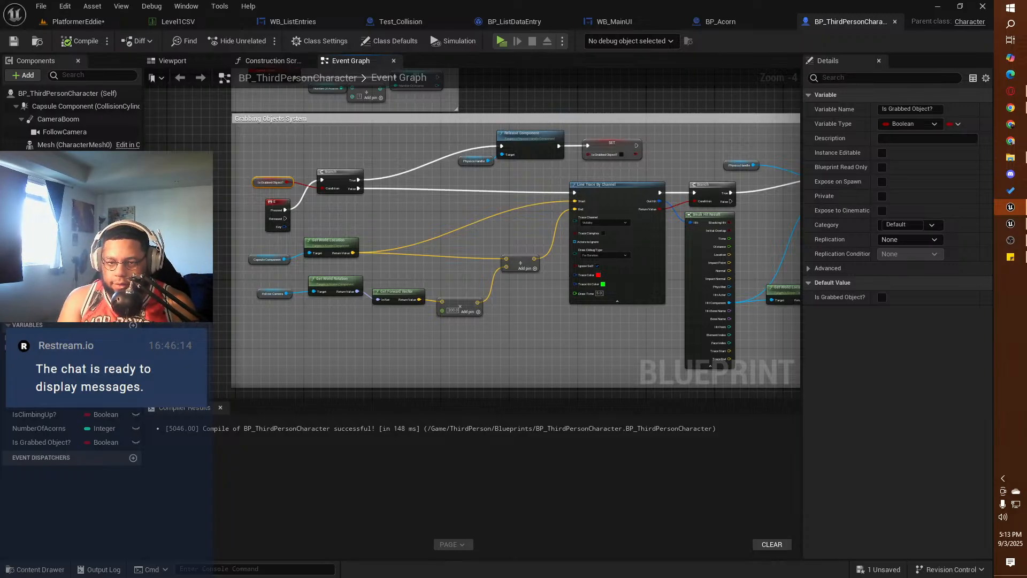
pyautogui.click(59, 175)
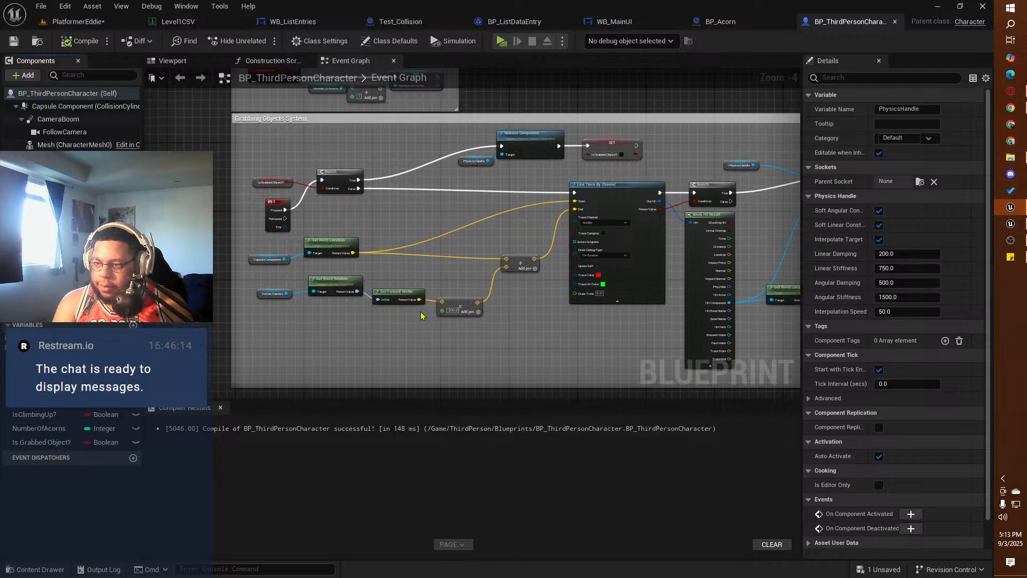
pyautogui.moveTo(615, 310); pyautogui.dragTo(411, 316, button='right')
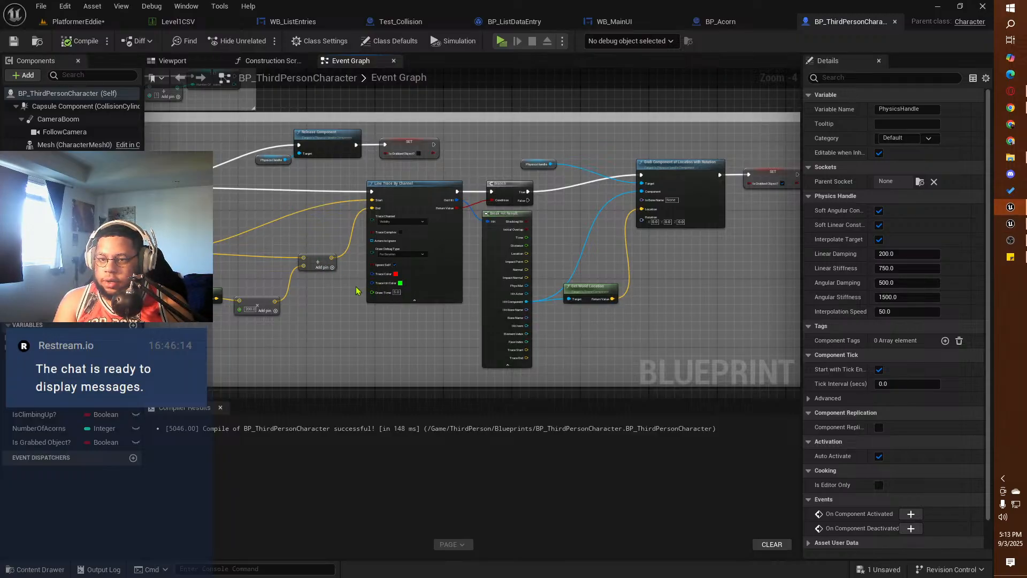
# Step: Examine the Set Target Location logic, with its grab-state Branch and location inputs, and return to the Grabbing Objects System
pyautogui.moveTo(357, 290); pyautogui.dragTo(588, 167, button='right')
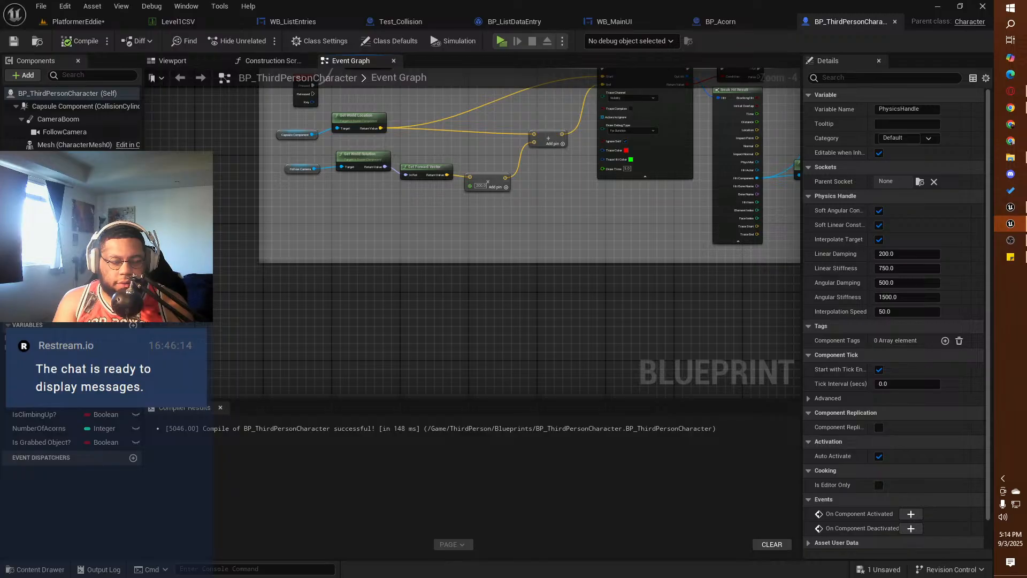
pyautogui.moveTo(515, 237); pyautogui.dragTo(184, 396, button='right')
pyautogui.moveTo(655, 180); pyautogui.dragTo(283, 397, button='right')
pyautogui.moveTo(257, 252); pyautogui.dragTo(543, 346, button='right')
pyautogui.moveTo(497, 155); pyautogui.dragTo(284, 383, button='right')
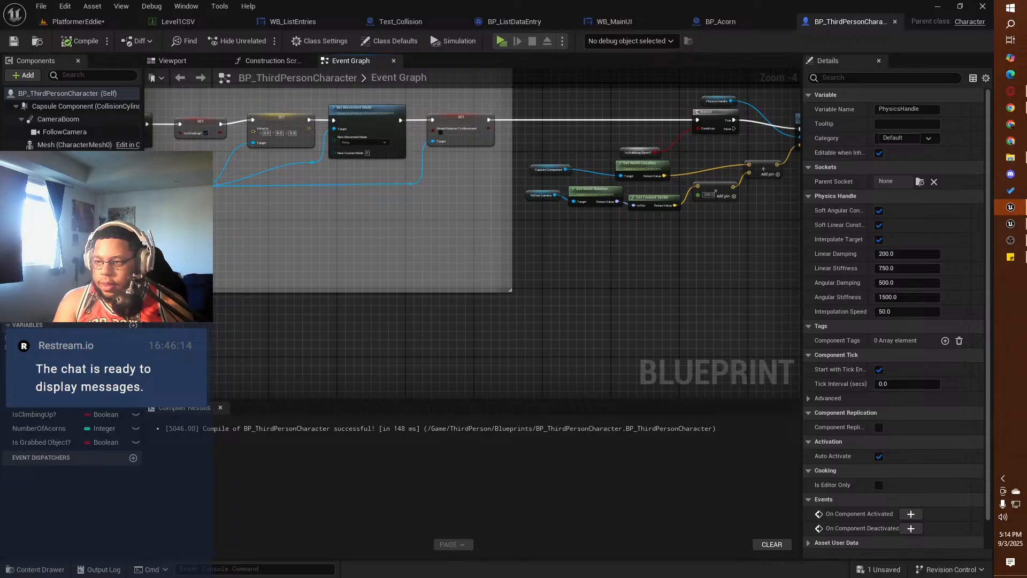
pyautogui.moveTo(612, 244); pyautogui.dragTo(352, 314, button='right')
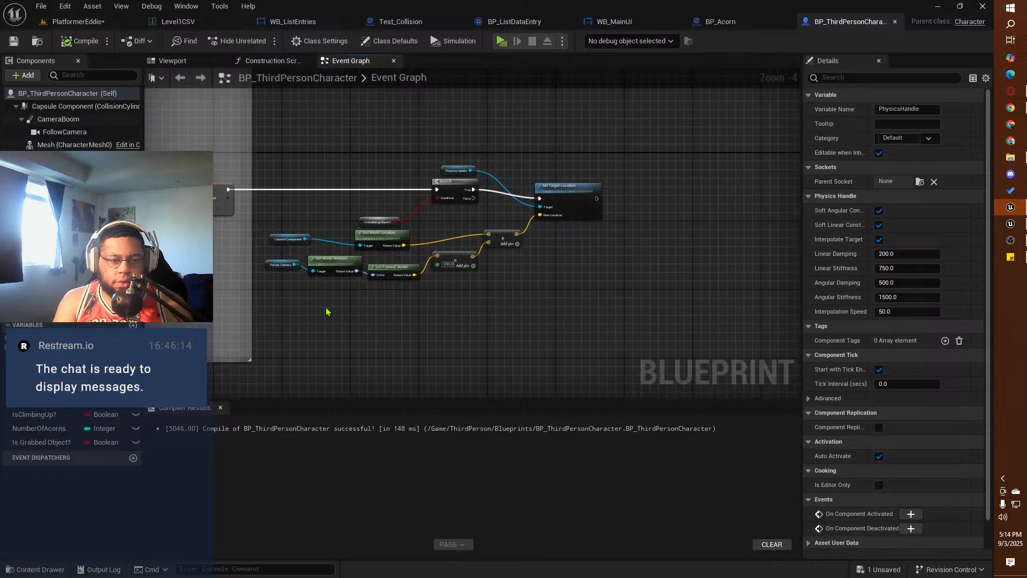
pyautogui.scroll(2, 528, 219)
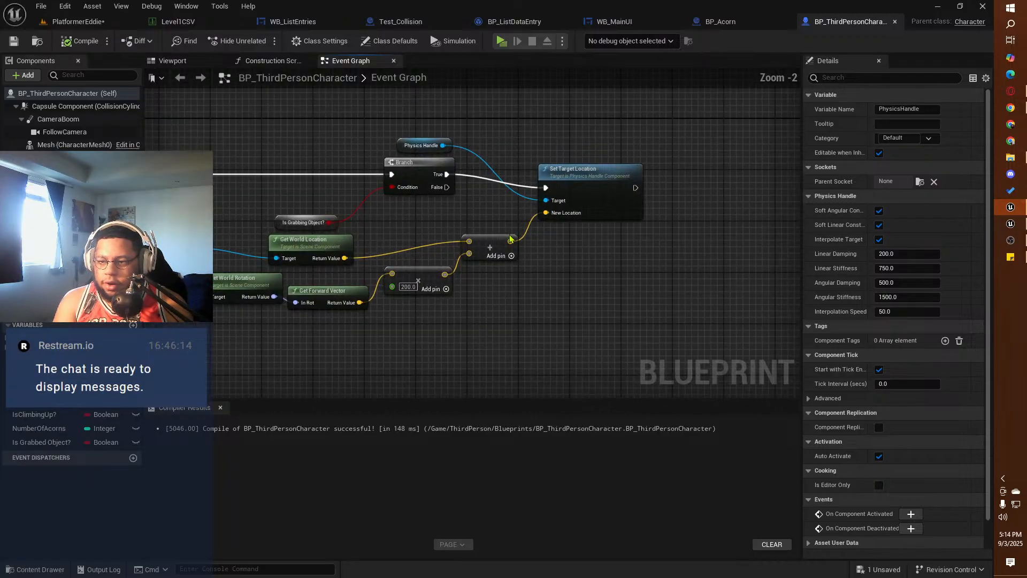
pyautogui.moveTo(406, 219); pyautogui.dragTo(515, 210, button='right')
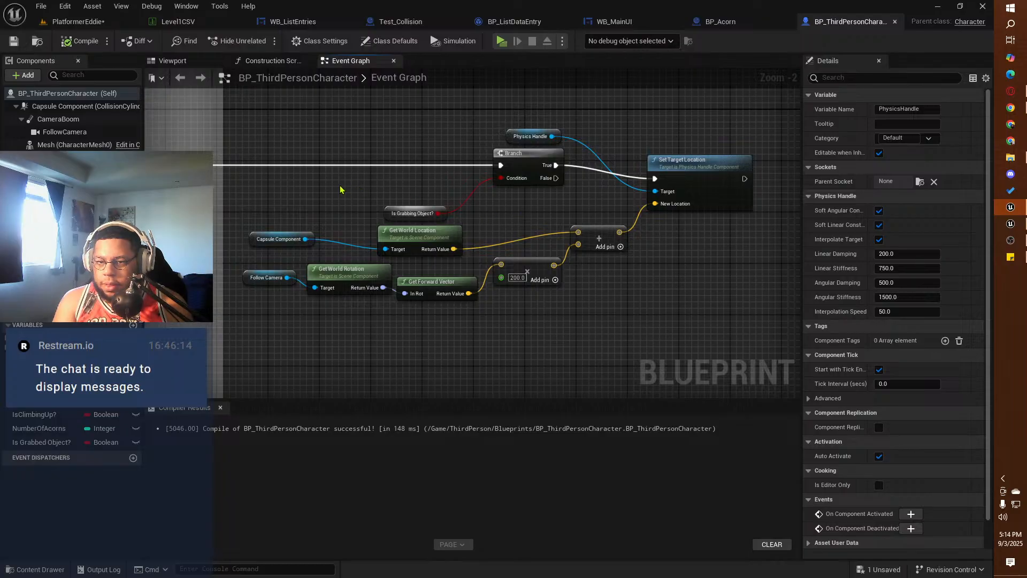
pyautogui.moveTo(343, 190); pyautogui.dragTo(568, 95, button='right')
pyautogui.moveTo(345, 241); pyautogui.dragTo(564, 75, button='right')
pyautogui.moveTo(292, 336); pyautogui.dragTo(518, 131, button='right')
pyautogui.moveTo(230, 333); pyautogui.dragTo(551, 166, button='right')
pyautogui.scroll(-1, 485, 236)
pyautogui.moveTo(309, 360)
pyautogui.mouseDown(button='right')
pyautogui.moveTo(523, 156)
pyautogui.moveTo(624, 125)
pyautogui.moveTo(730, 166)
pyautogui.moveTo(675, 196)
pyautogui.moveTo(651, 195)
pyautogui.mouseUp(button='right')
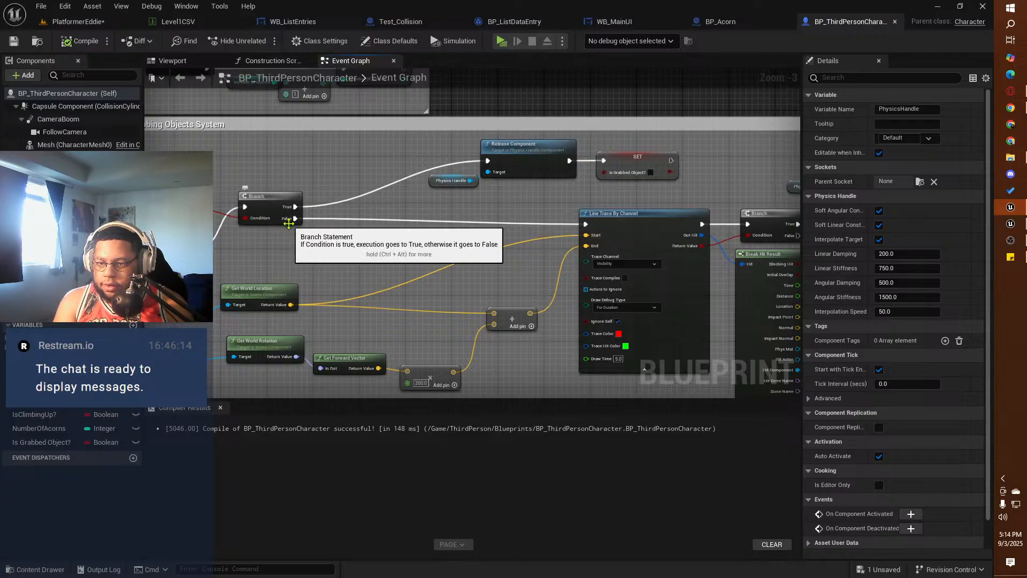
# Step: Try a Print String node between Line Trace By Channel and the hit-result Branch, and undo its addition
pyautogui.moveTo(644, 238); pyautogui.dragTo(370, 231, button='right')
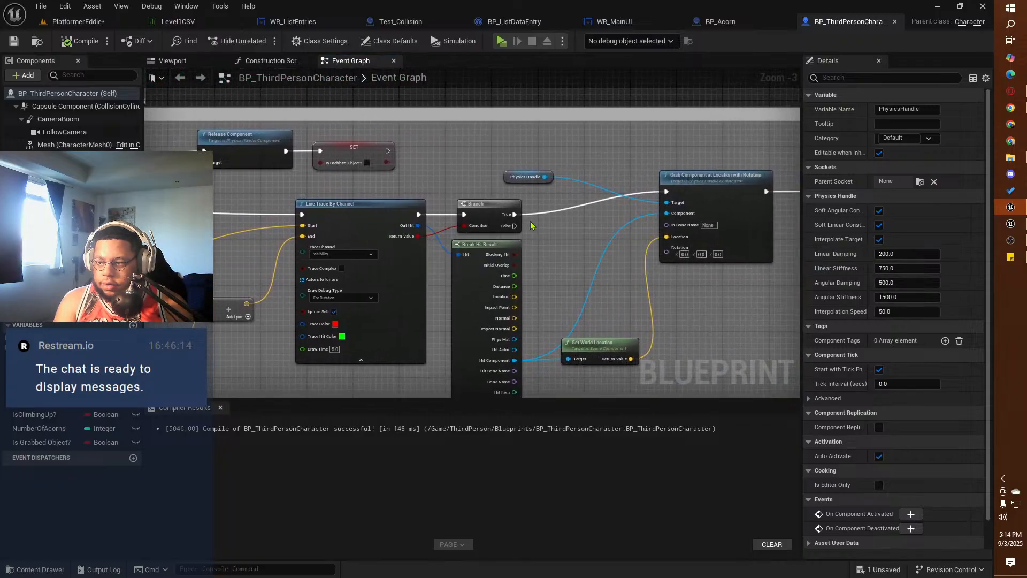
pyautogui.moveTo(484, 206); pyautogui.dragTo(559, 205)
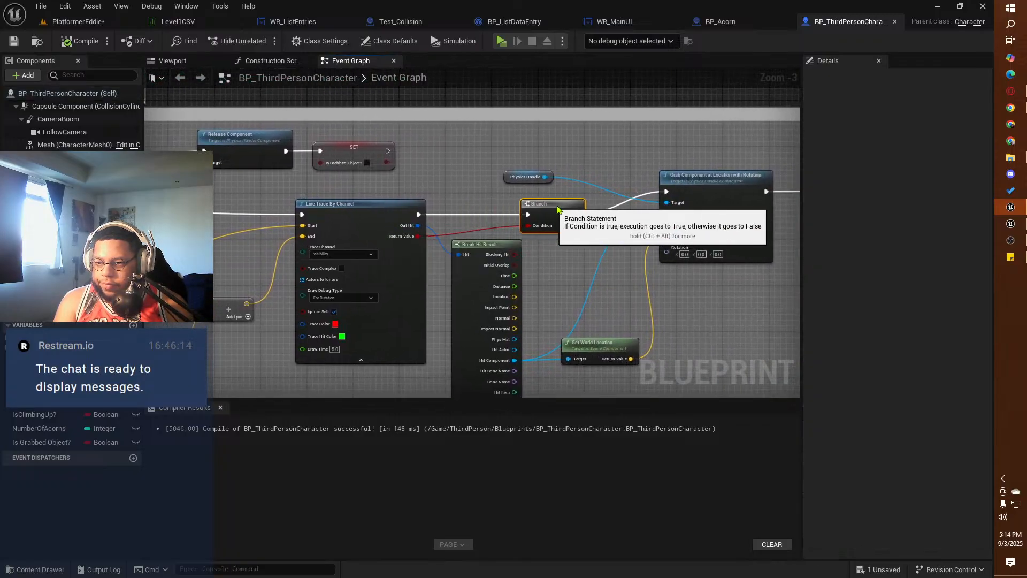
pyautogui.moveTo(419, 214); pyautogui.dragTo(451, 191)
pyautogui.write('print str')
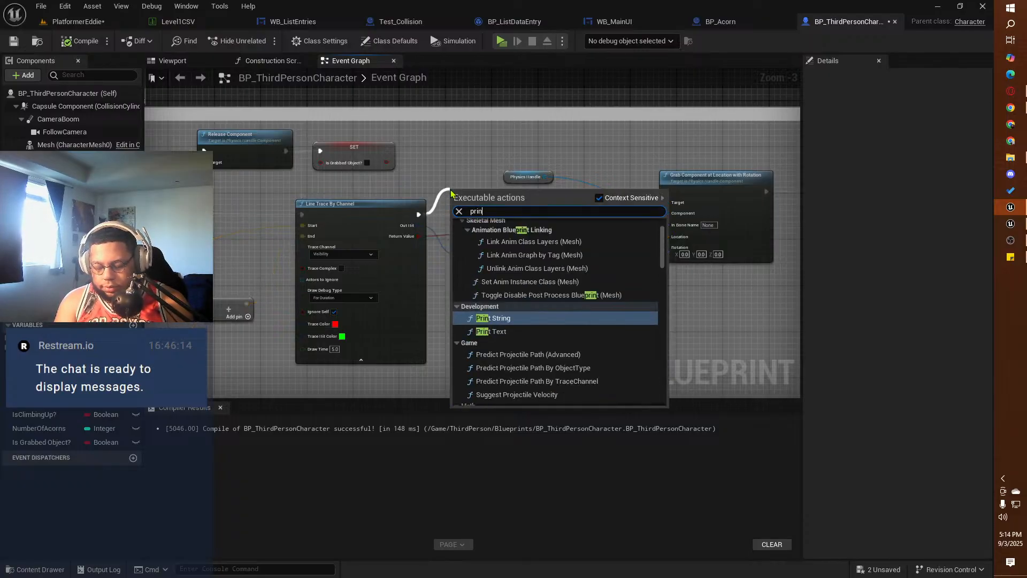
pyautogui.press('BackSpace')
pyautogui.press('BackSpace')
pyautogui.press('BackSpace')
pyautogui.press('BackSpace')
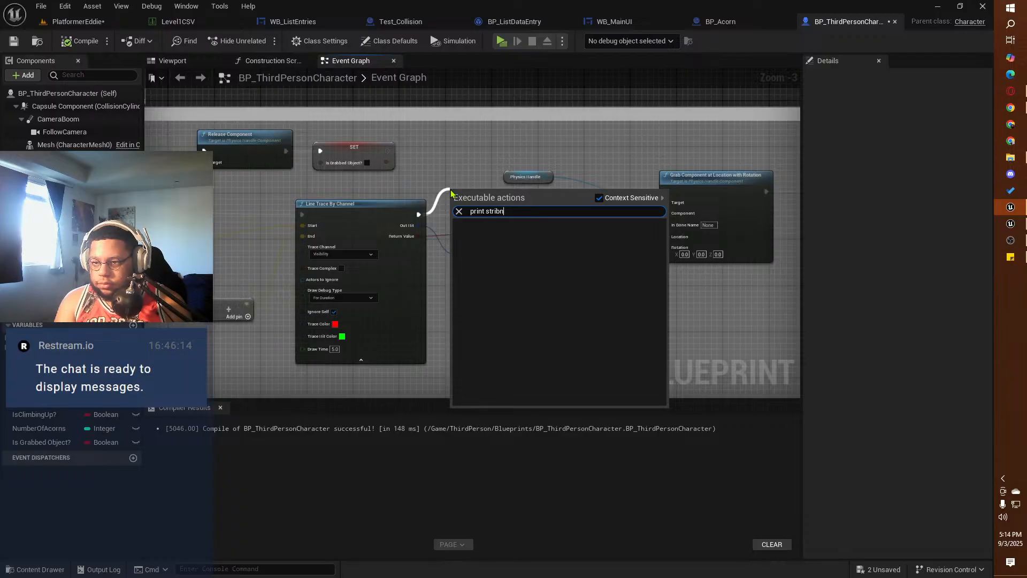
pyautogui.write('ng')
pyautogui.click(494, 235)
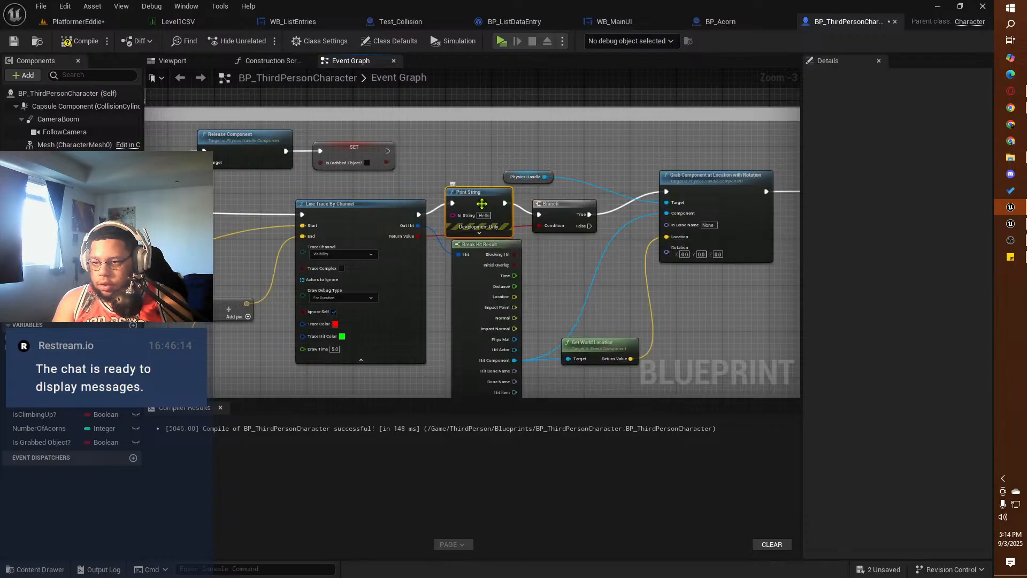
pyautogui.moveTo(473, 191); pyautogui.dragTo(473, 186)
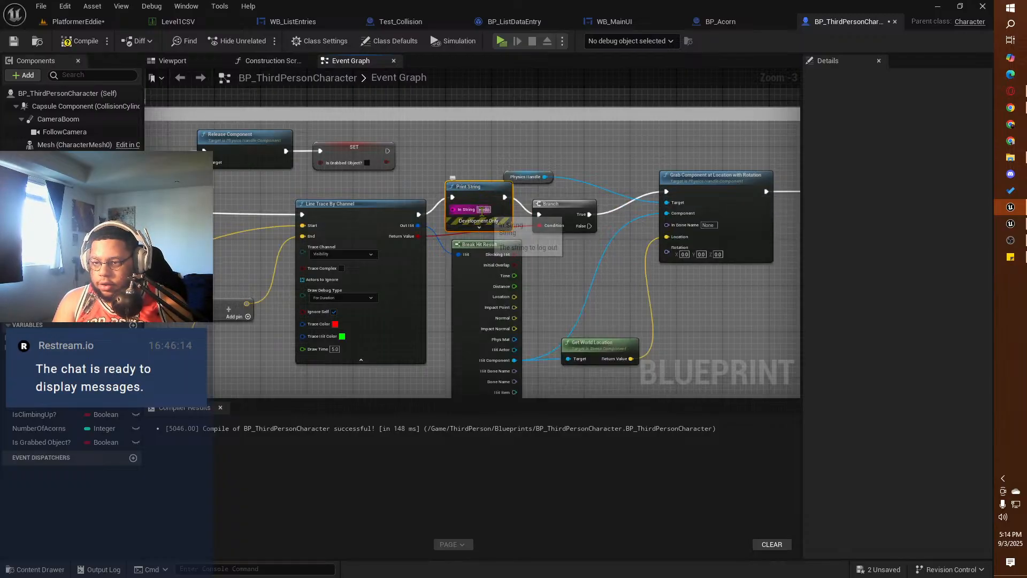
pyautogui.click(482, 209)
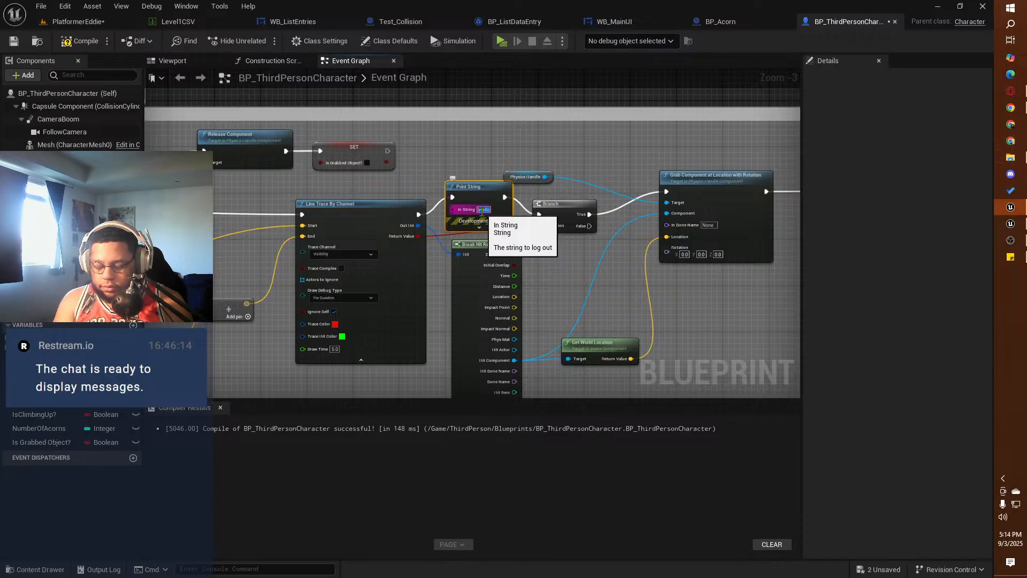
pyautogui.moveTo(255, 236); pyautogui.dragTo(472, 219, button='right')
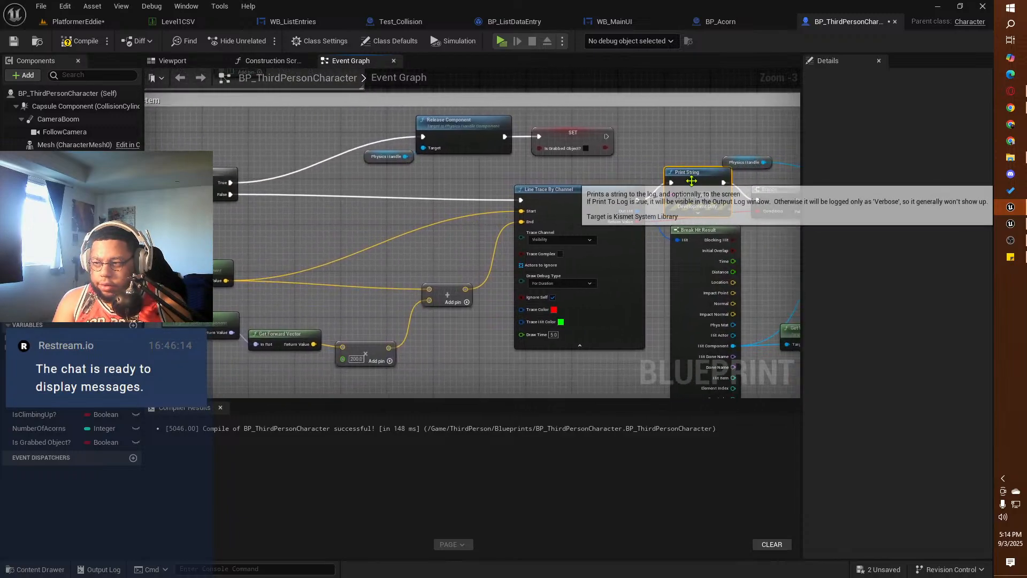
pyautogui.hotkey('ctrl', 'z')
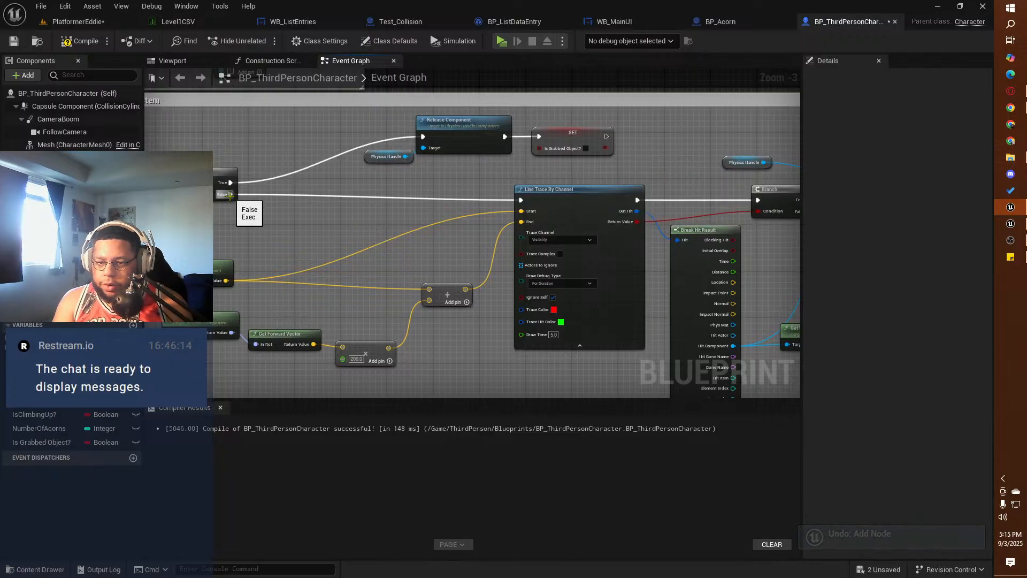
# Step: Insert a Print String node between the False output of the Is Grabbed Object? Branch and Line Trace By Channel
pyautogui.moveTo(231, 194); pyautogui.dragTo(284, 208)
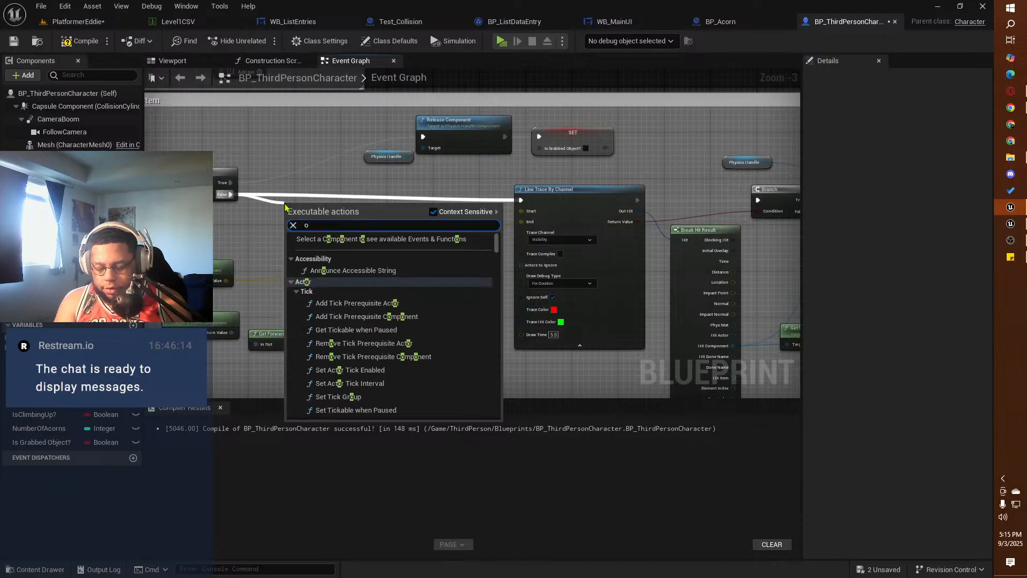
pyautogui.write('prib')
pyautogui.press('BackSpace')
pyautogui.write('nt')
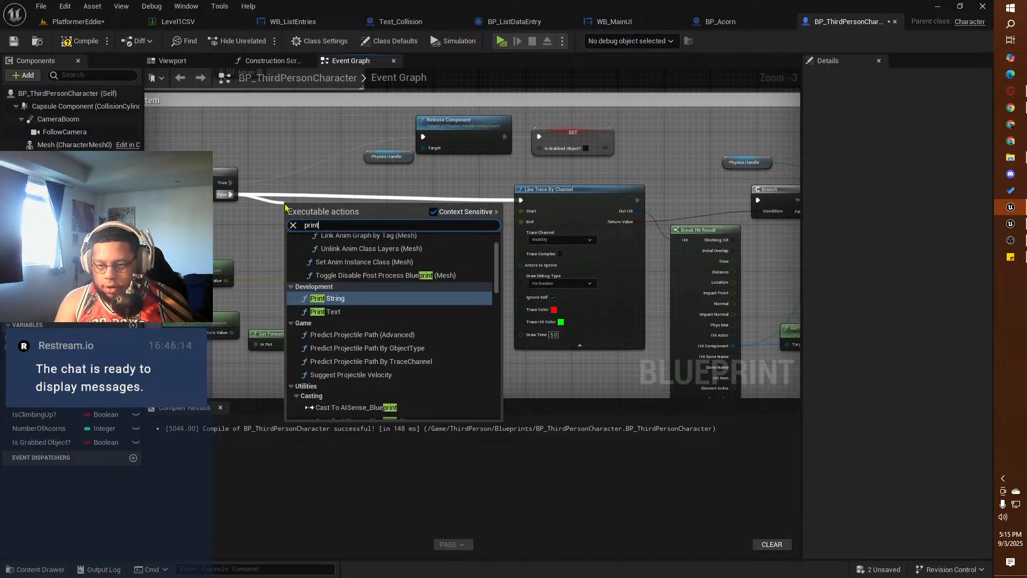
pyautogui.write(' strin')
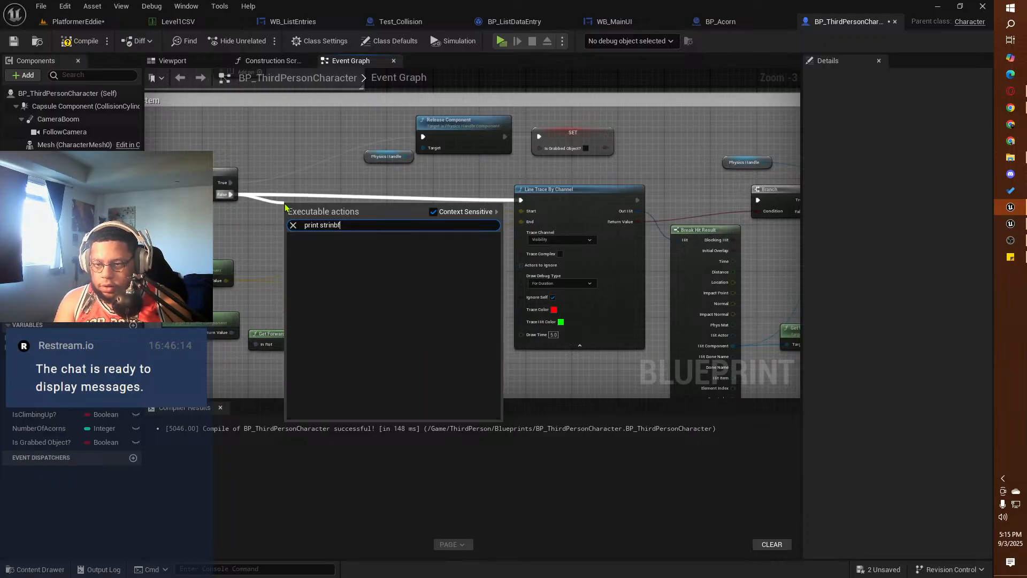
pyautogui.click(340, 248)
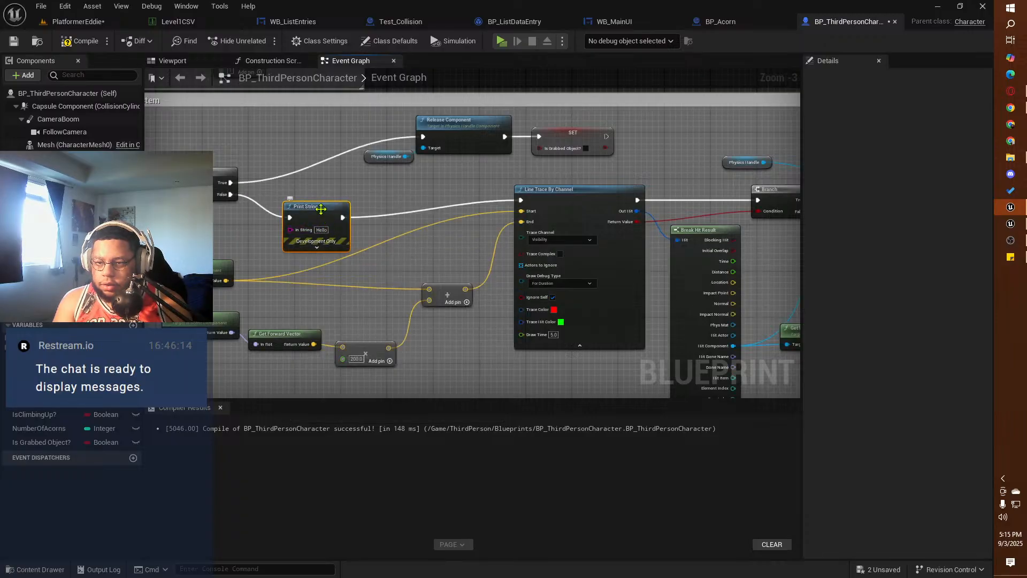
pyautogui.moveTo(326, 213); pyautogui.dragTo(408, 216, button='right')
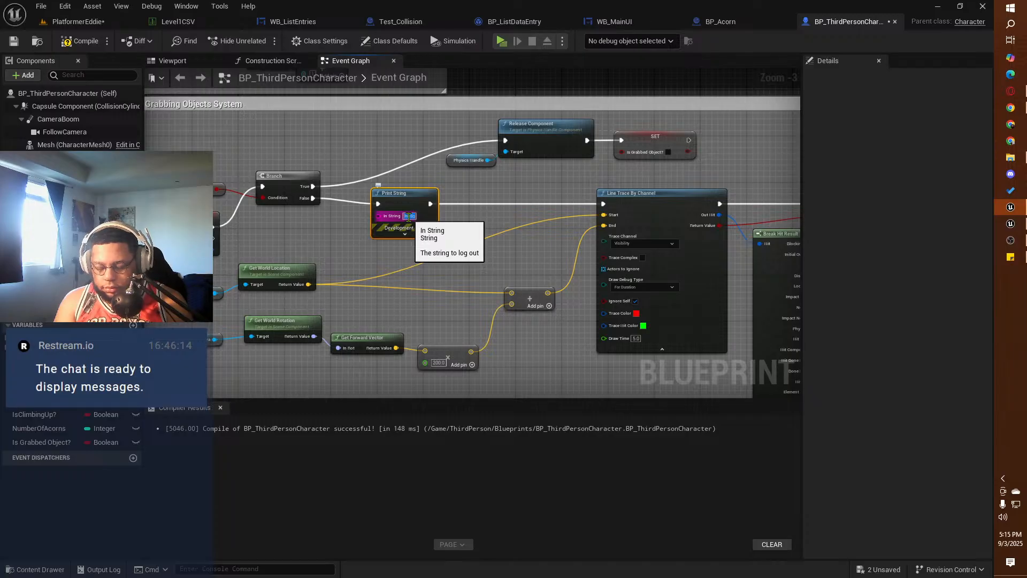
# Step: Set the Print String message to "Item Not Grabbed" and compile the blueprint
pyautogui.write('Item Not')
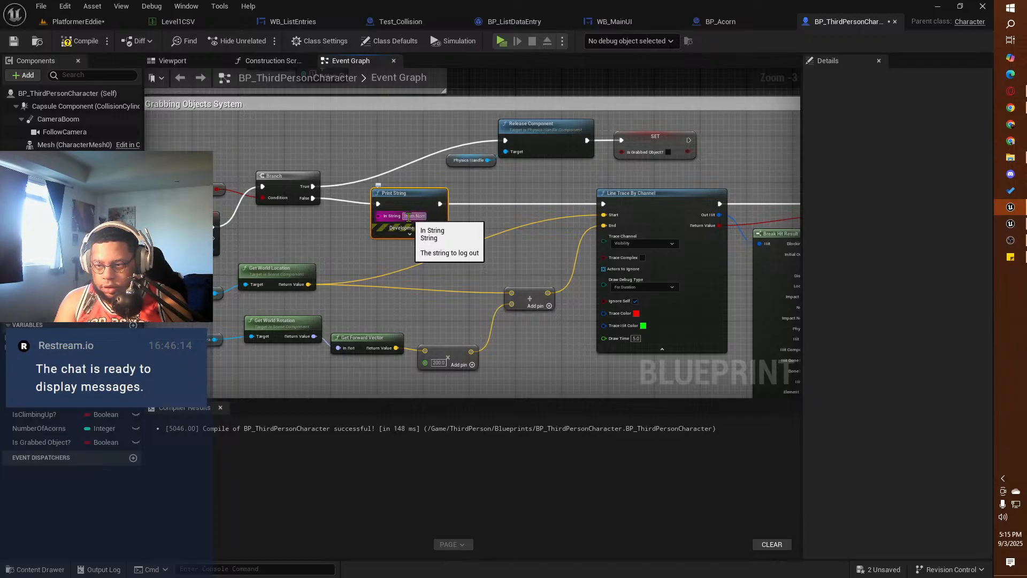
pyautogui.write(' G')
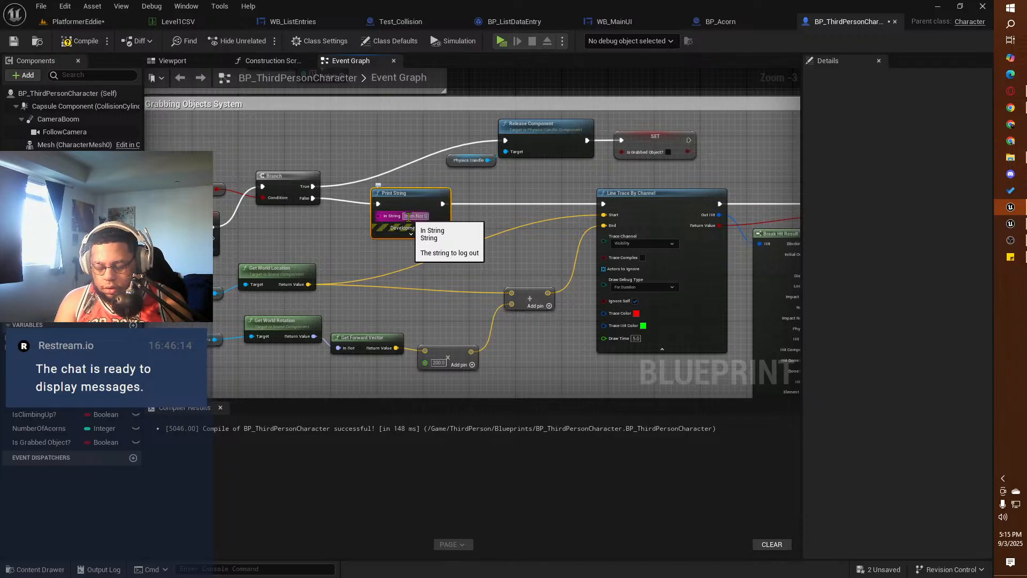
pyautogui.write('rabbed')
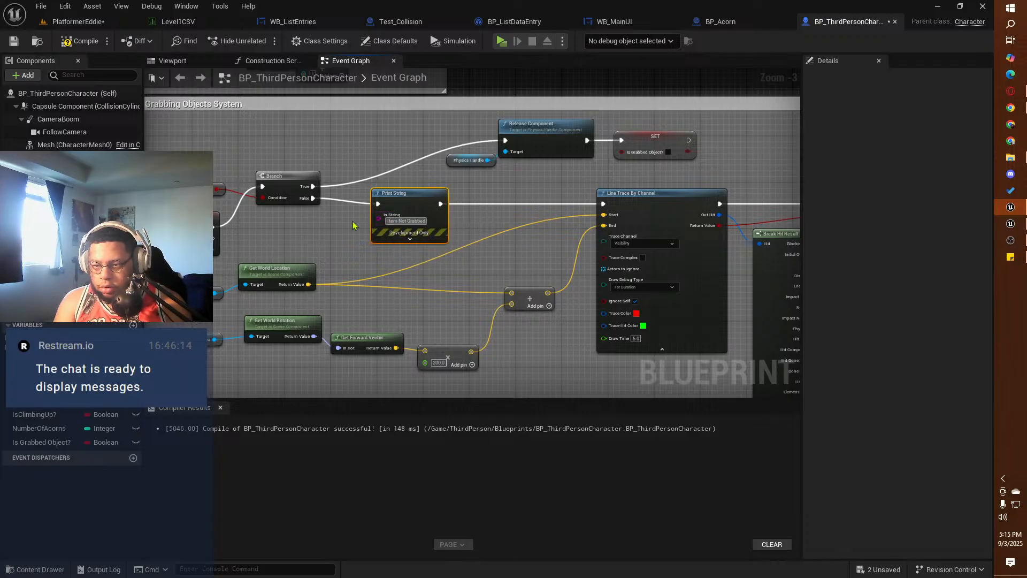
pyautogui.press('Return')
pyautogui.click(76, 43)
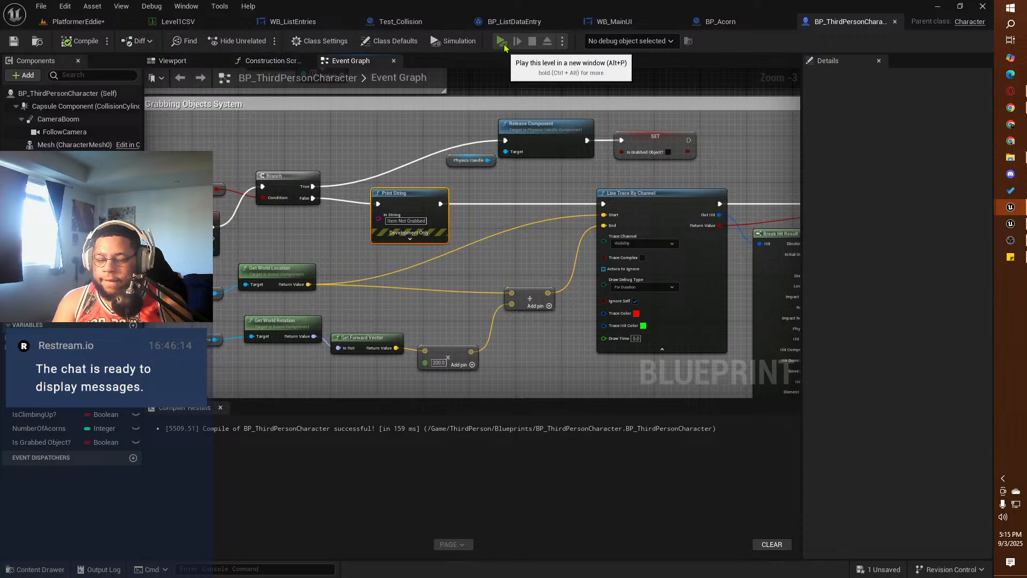
# Step: Play-test the squirrel level, trying to grab the white cube from several positions, and end the preview
pyautogui.click(501, 42)
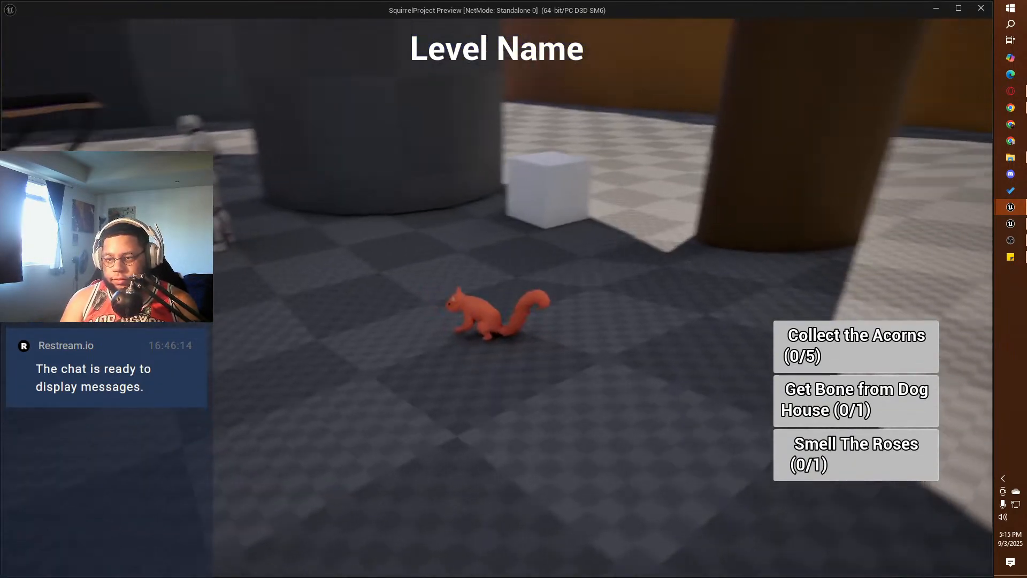
pyautogui.press('e')
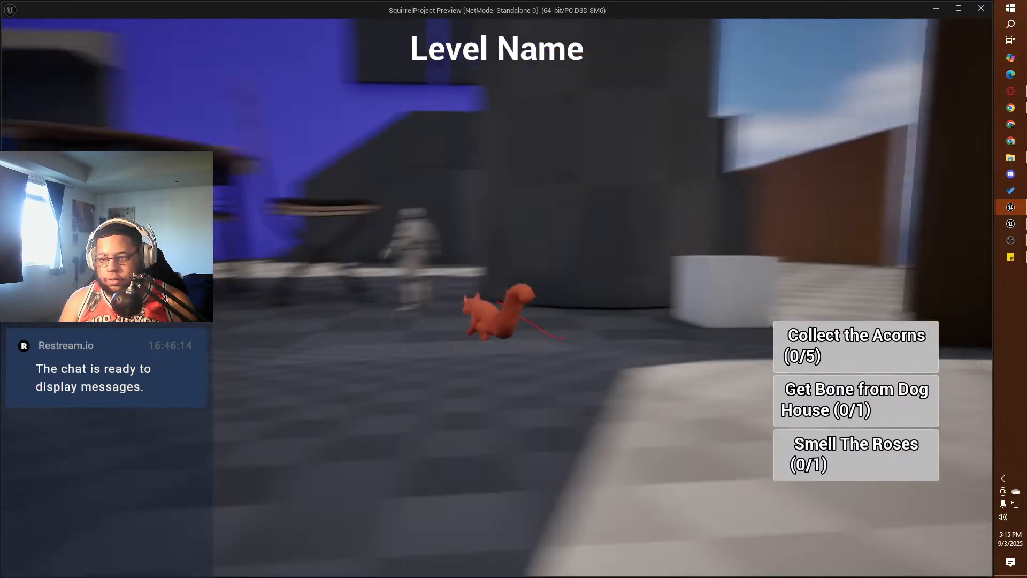
pyautogui.press('e')
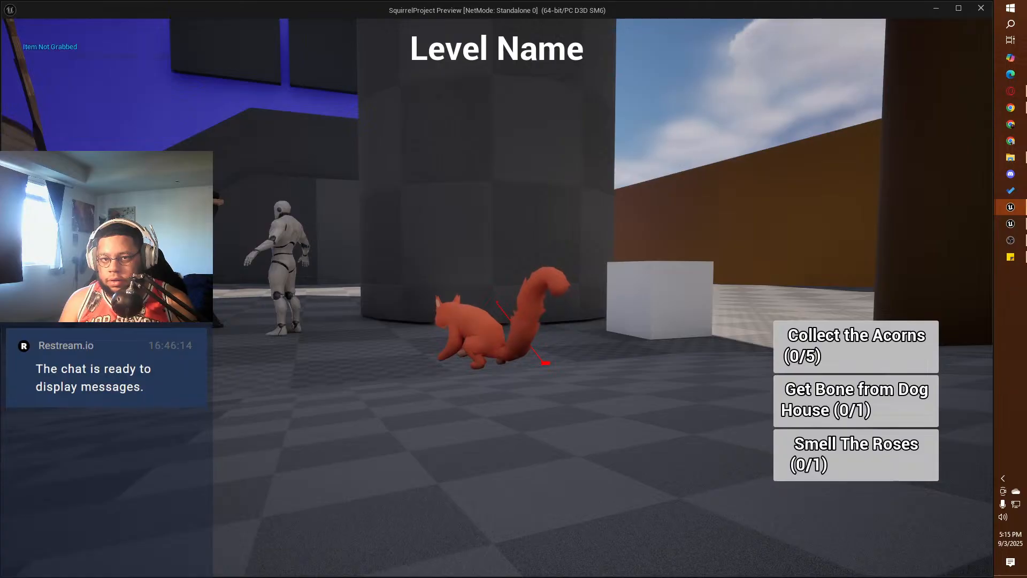
pyautogui.press('w')
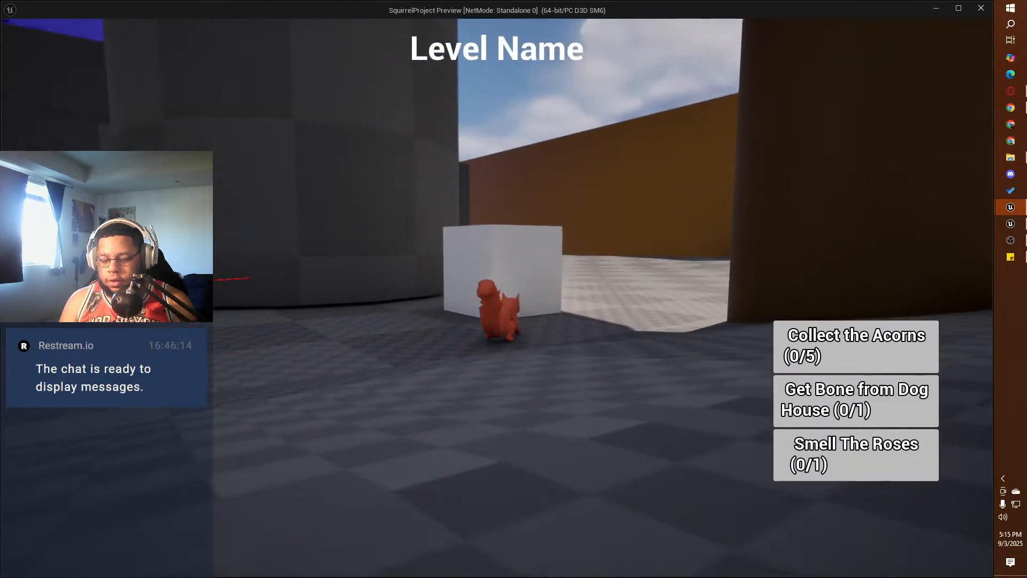
pyautogui.press('e')
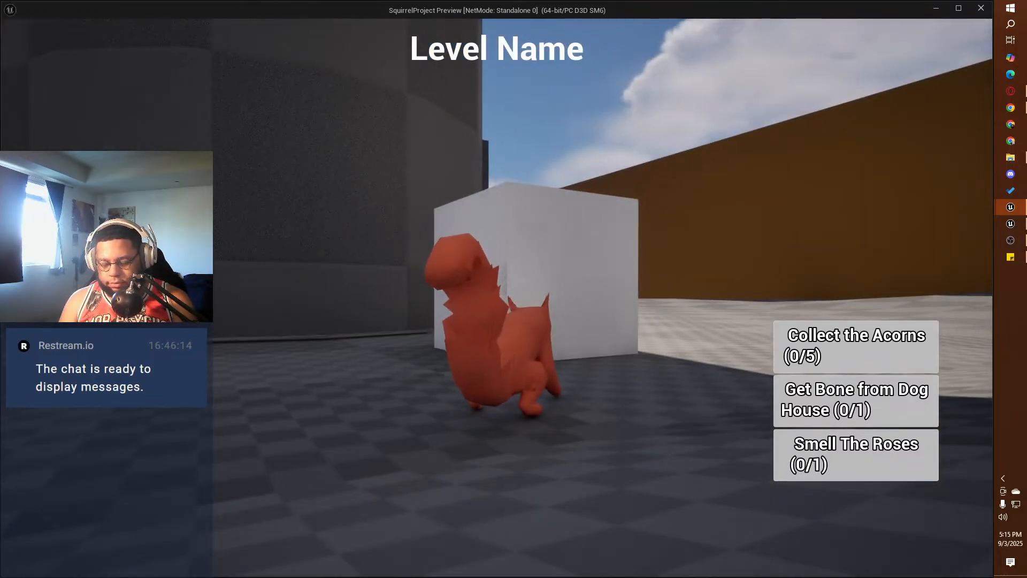
pyautogui.press('e')
pyautogui.press('w')
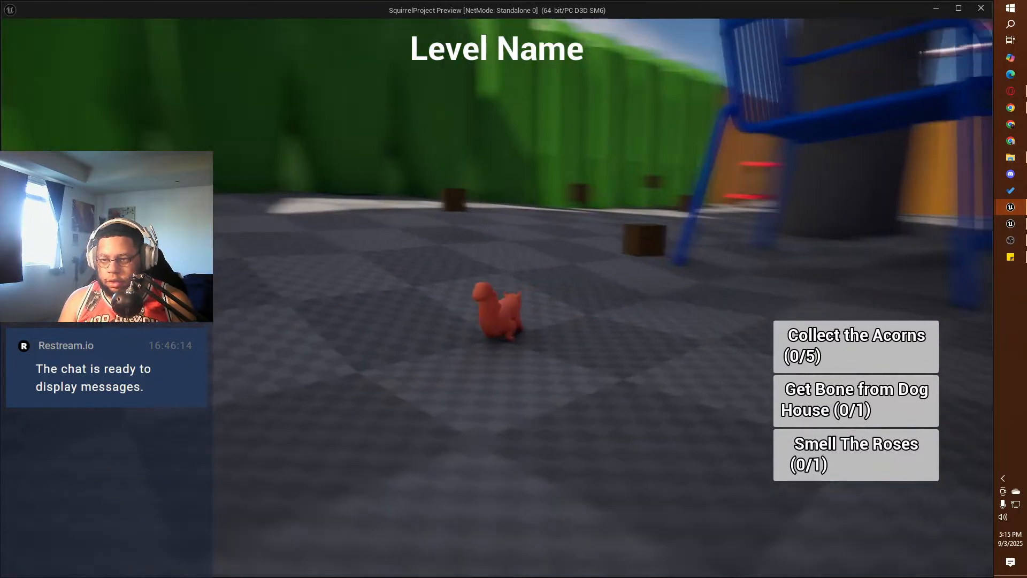
pyautogui.press('Escape')
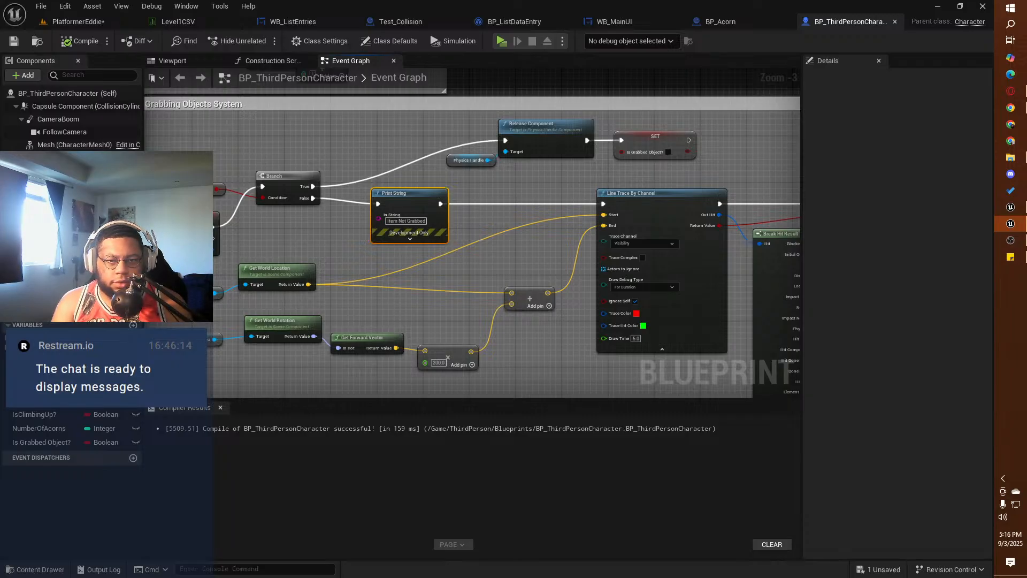
# Step: Return to the PlatformerEddie level and set the white cube's physics mass to 35 kg
pyautogui.click(78, 22)
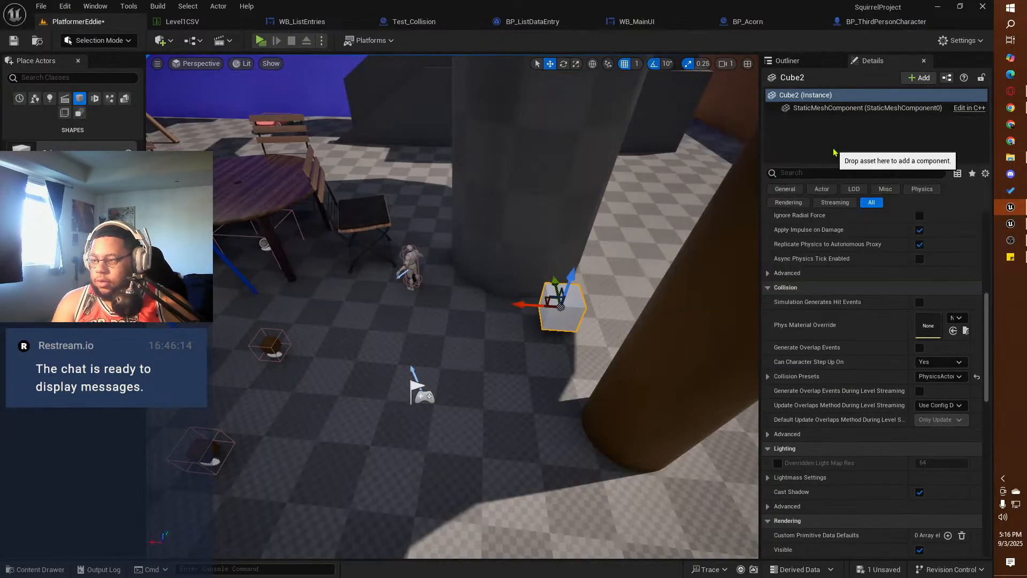
pyautogui.scroll(5, 848, 349)
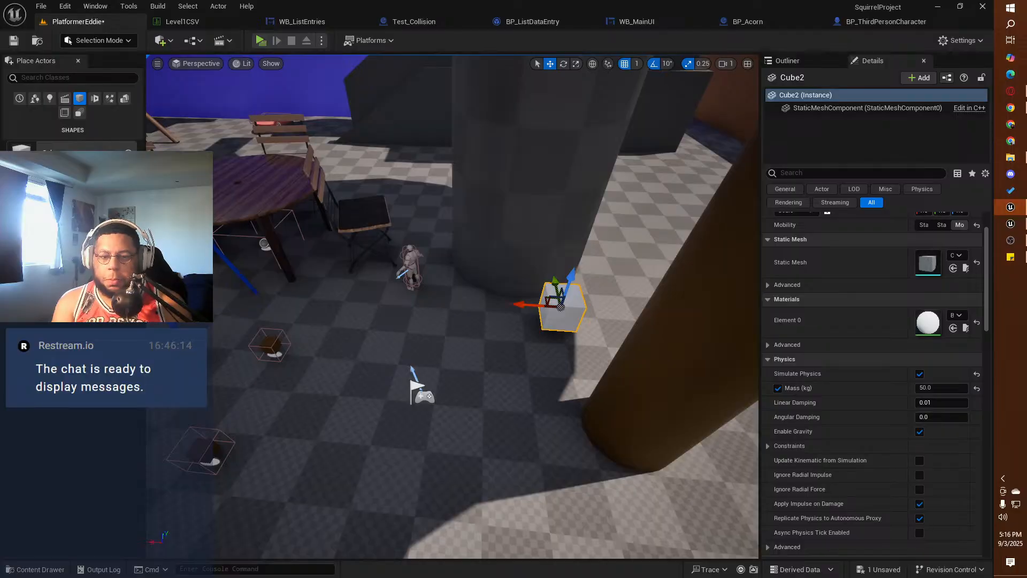
pyautogui.scroll(1, 961, 280)
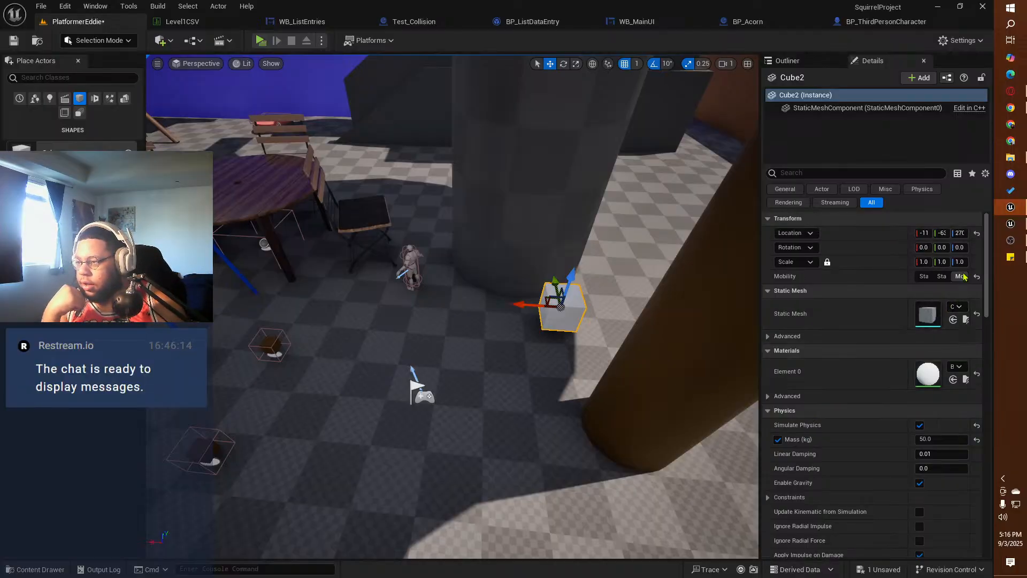
pyautogui.moveTo(903, 278); pyautogui.dragTo(866, 278)
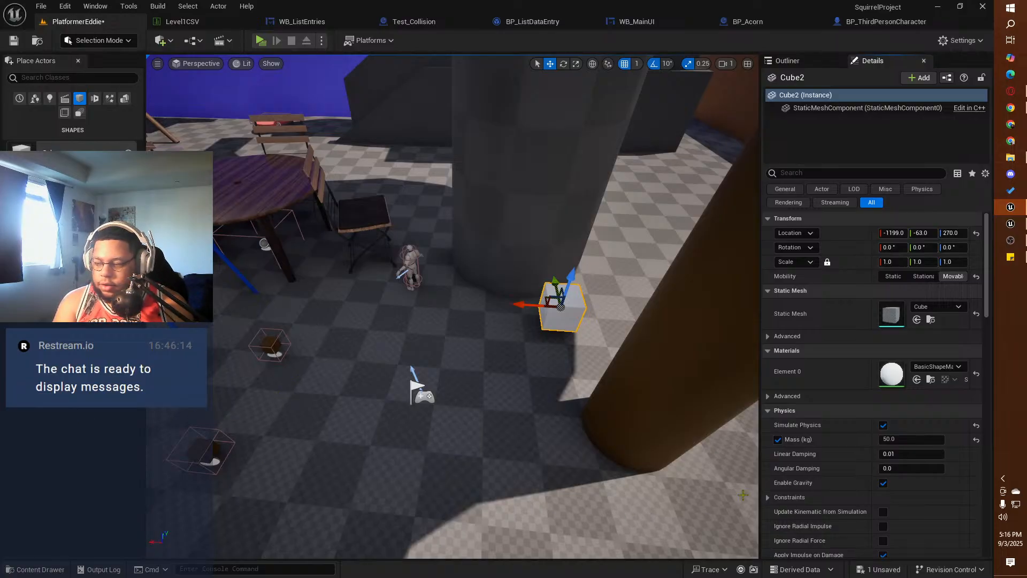
pyautogui.click(895, 439)
pyautogui.doubleClick(895, 438)
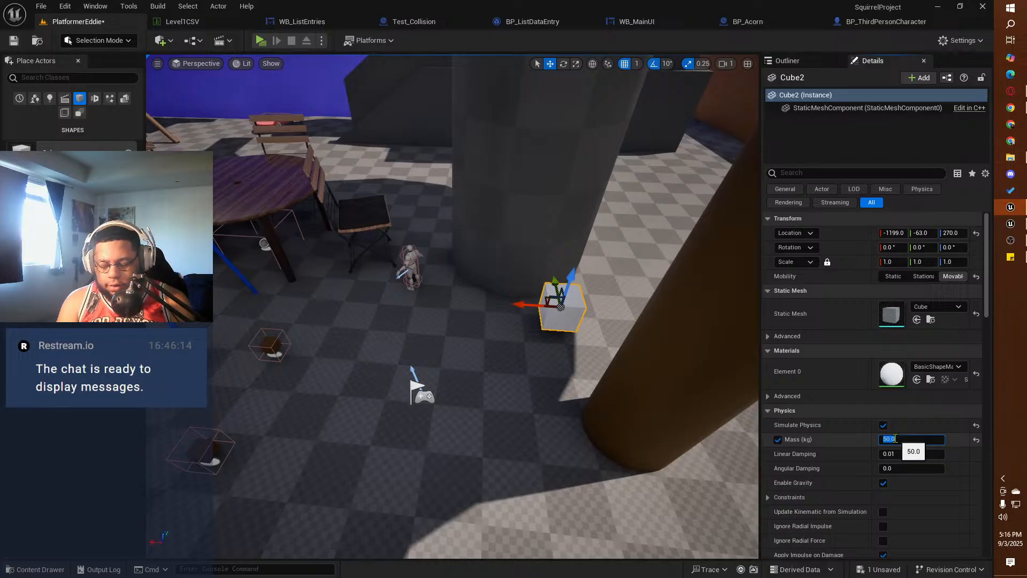
pyautogui.write('35')
pyautogui.press('Return')
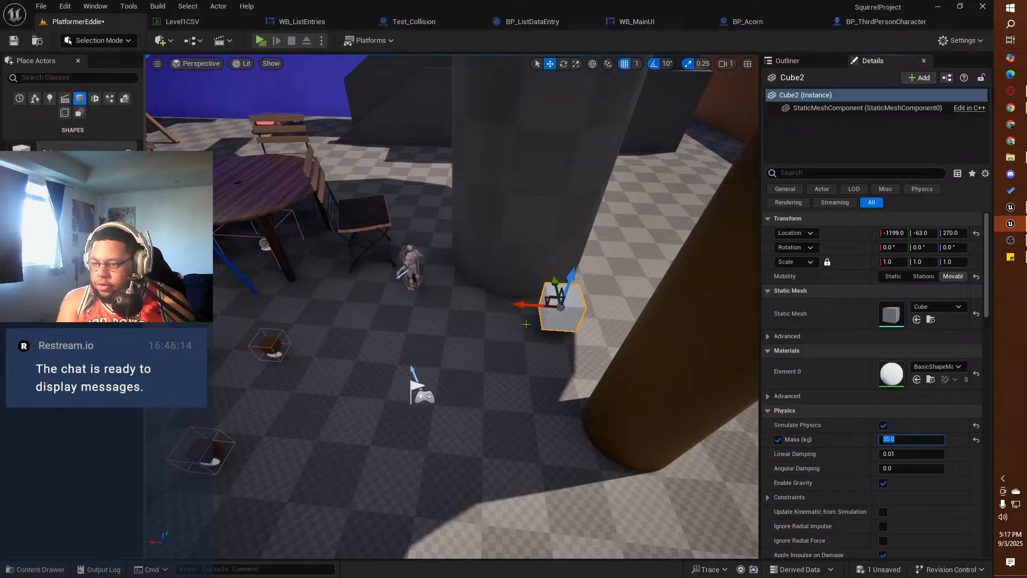
# Step: Examine the white cube's detail settings, from physics and collision through rendering, tags, replication and actor options
pyautogui.click(665, 378)
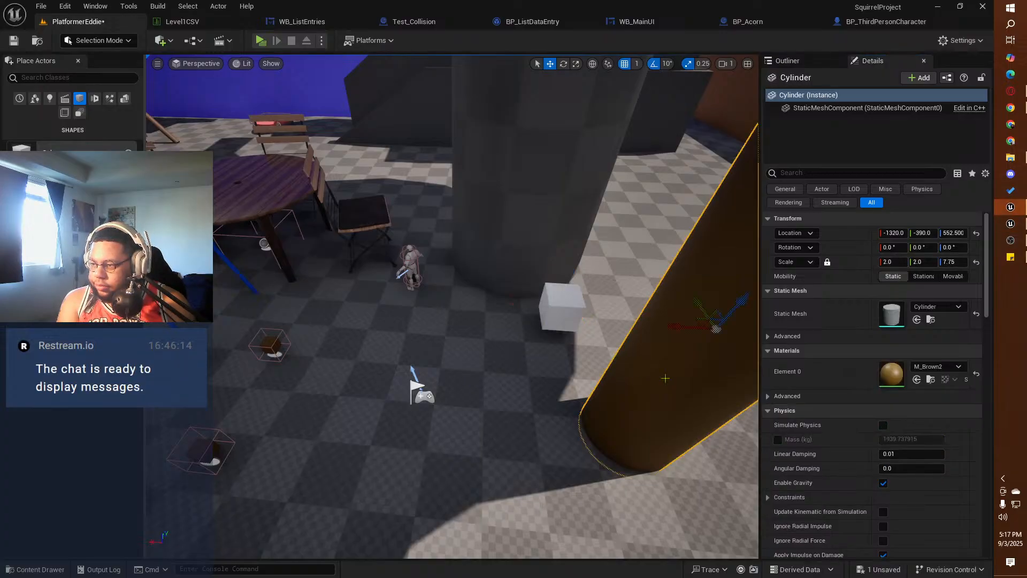
pyautogui.click(551, 316)
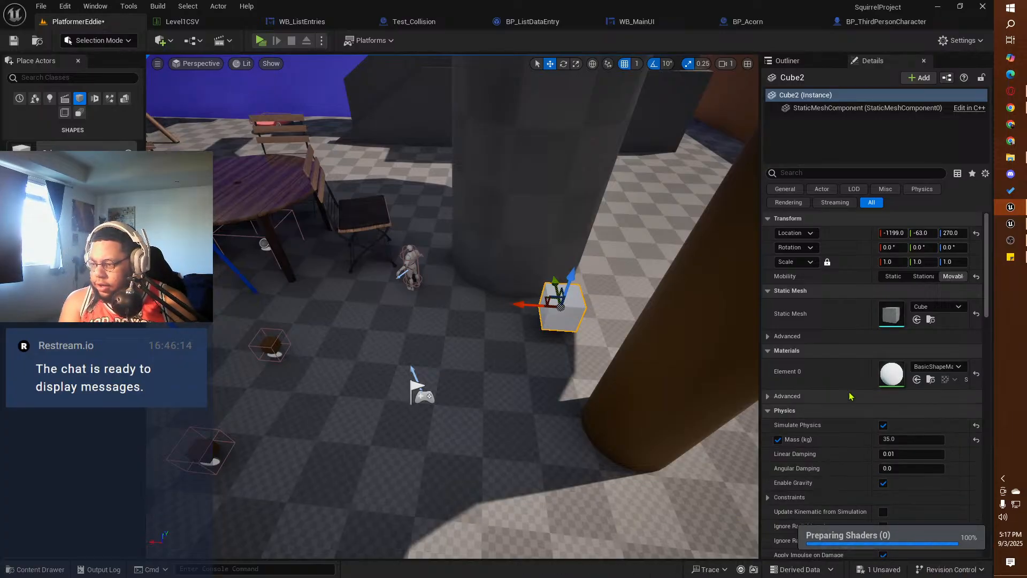
pyautogui.scroll(-5, 850, 428)
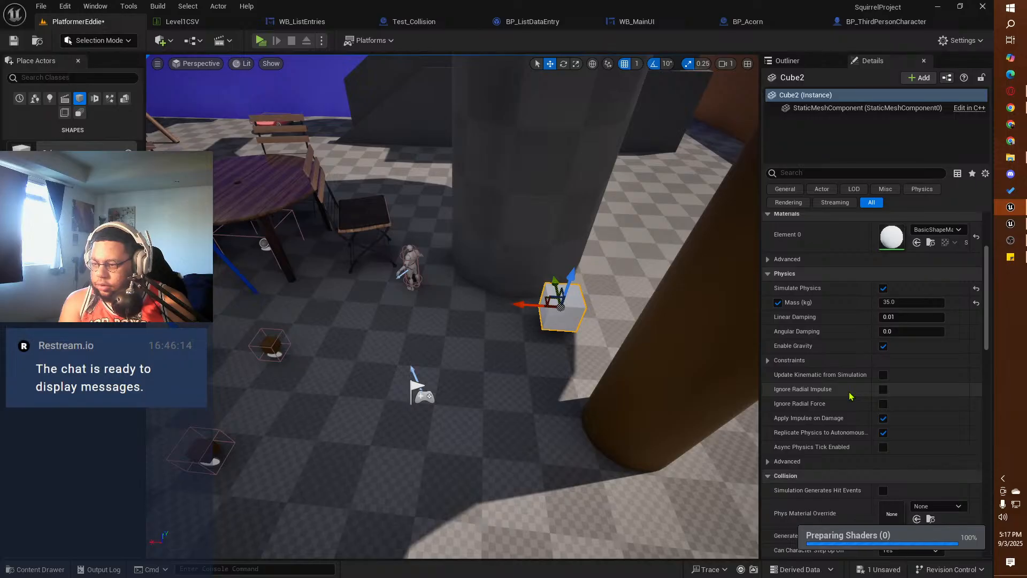
pyautogui.scroll(-1, 850, 396)
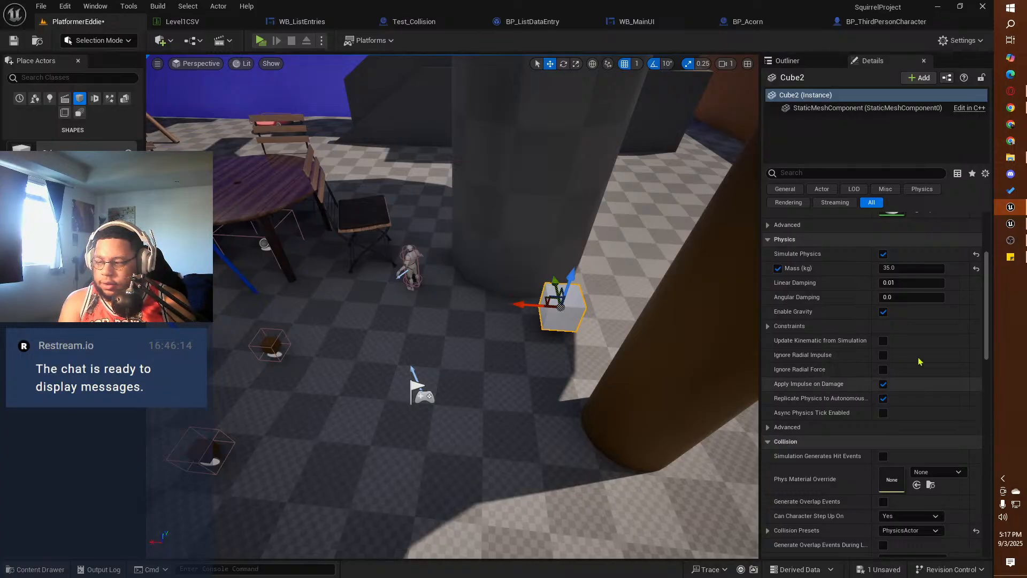
pyautogui.scroll(-5, 900, 373)
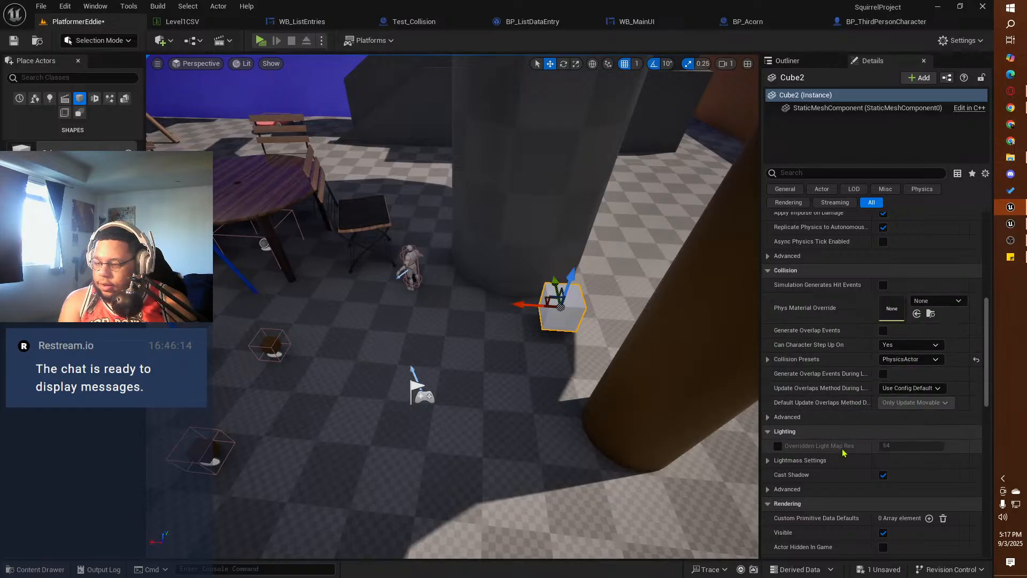
pyautogui.scroll(-4, 842, 452)
pyautogui.scroll(-5, 845, 453)
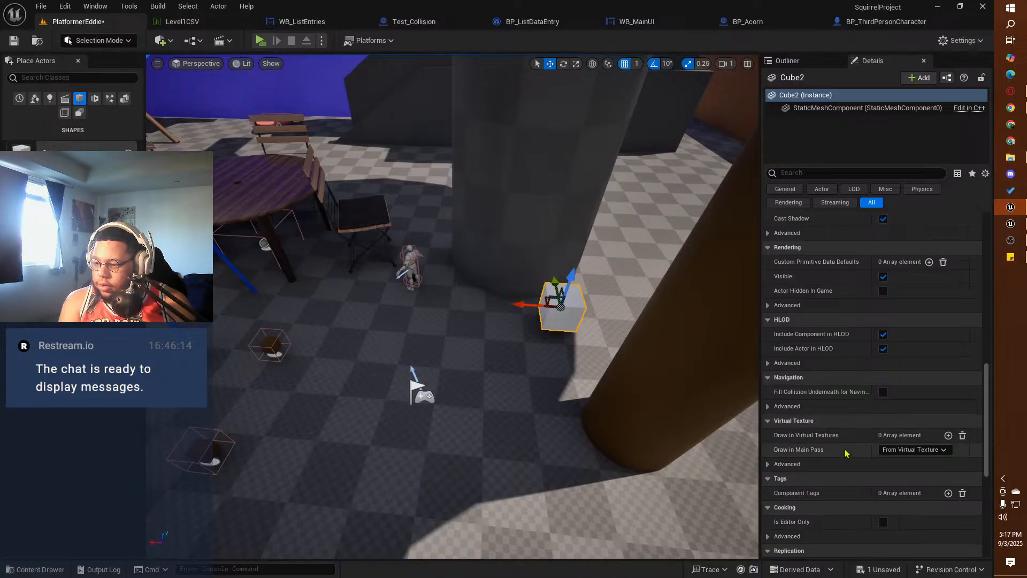
pyautogui.scroll(1, 846, 453)
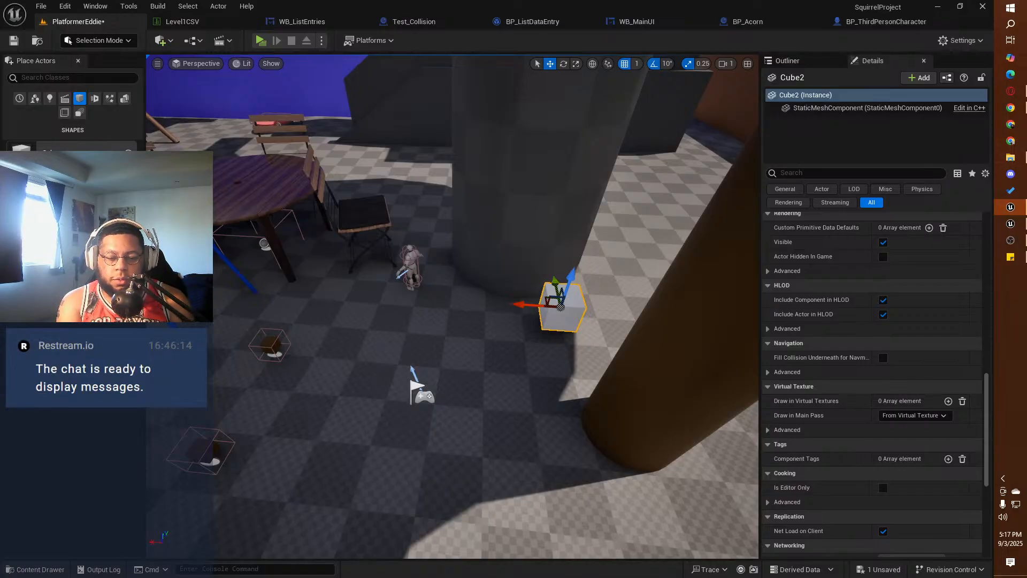
pyautogui.scroll(-5, 826, 417)
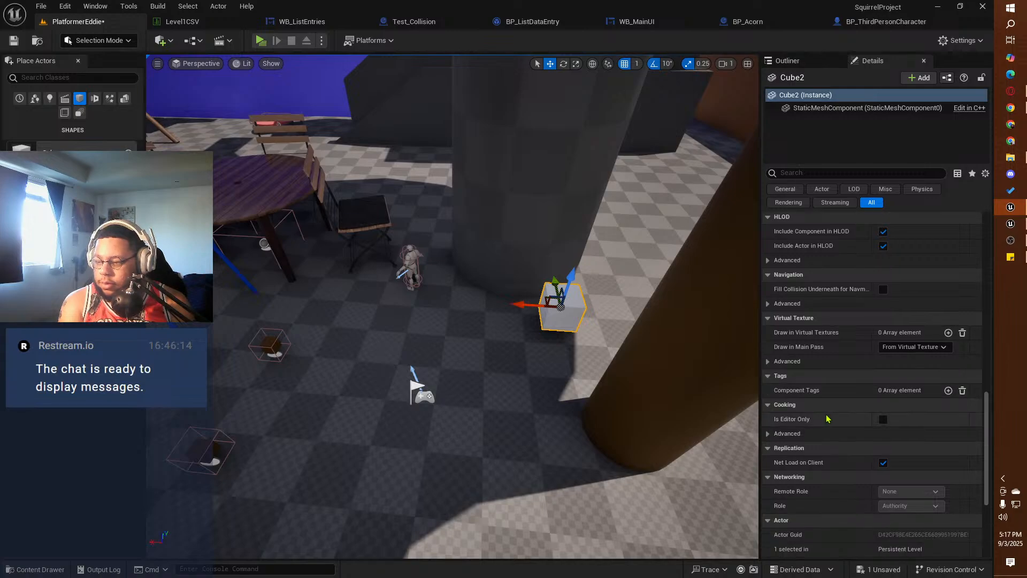
pyautogui.scroll(-1, 826, 418)
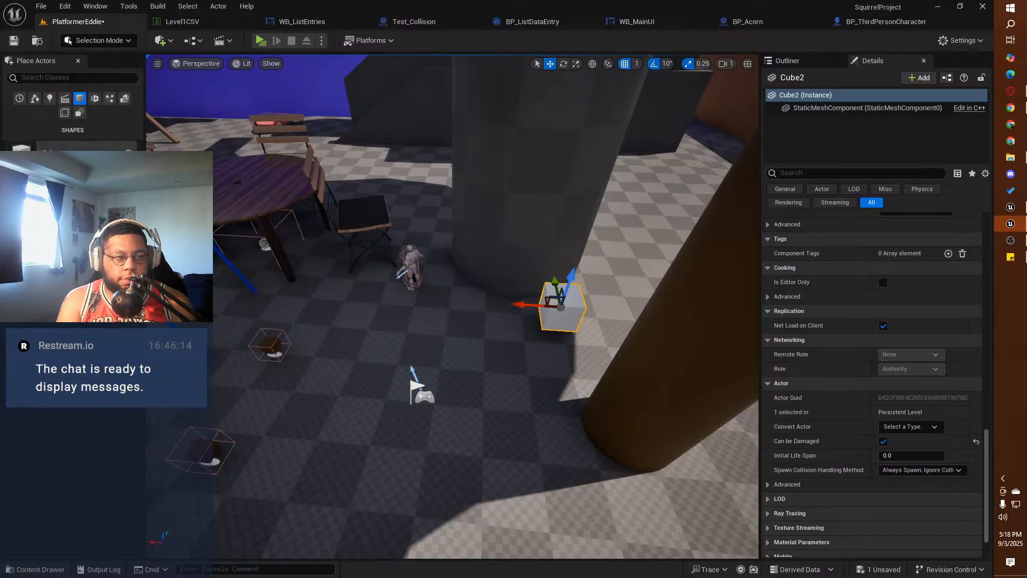
# Step: Switch to the GlidingAndPickingUp reference project and play-test grabbing and releasing its blue cubes, ending the preview
pyautogui.moveTo(0, 160); pyautogui.dragTo(362, 2)
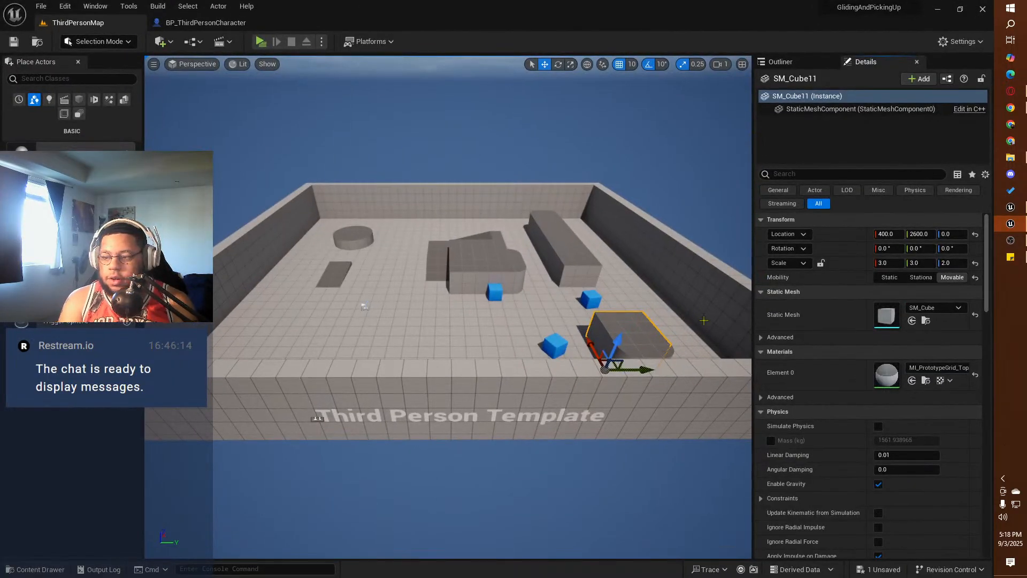
pyautogui.click(260, 41)
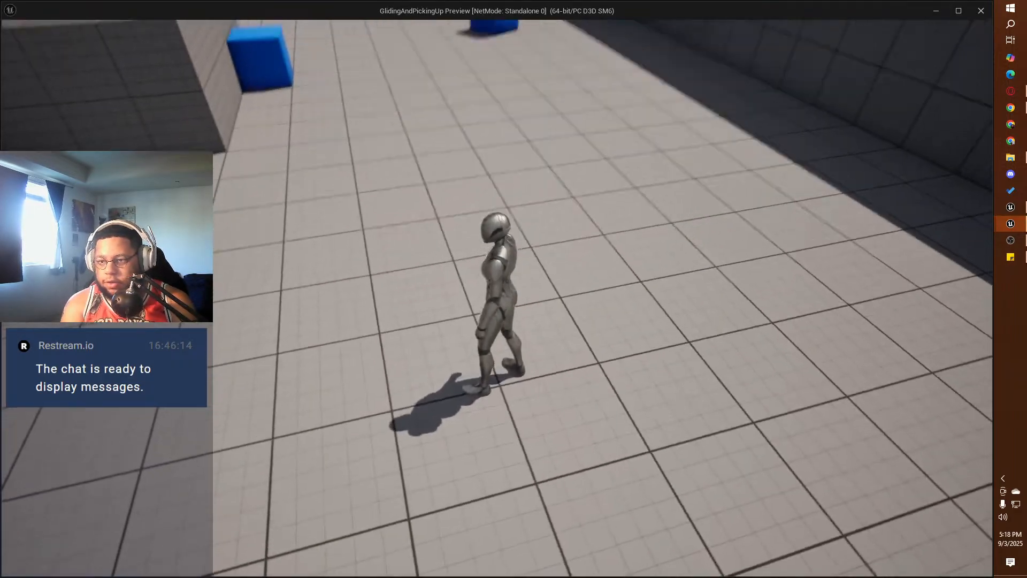
pyautogui.press('w')
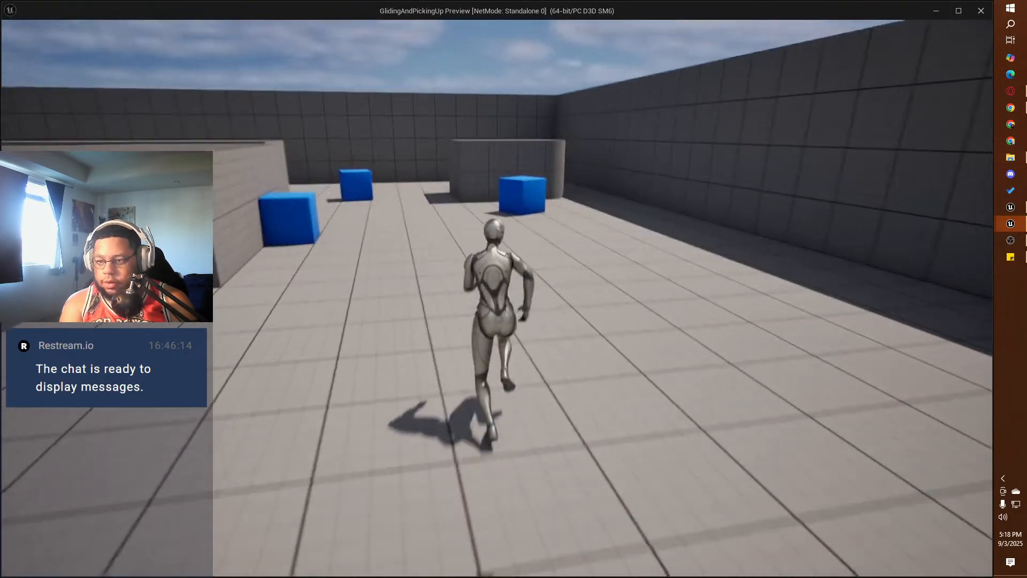
pyautogui.press('e')
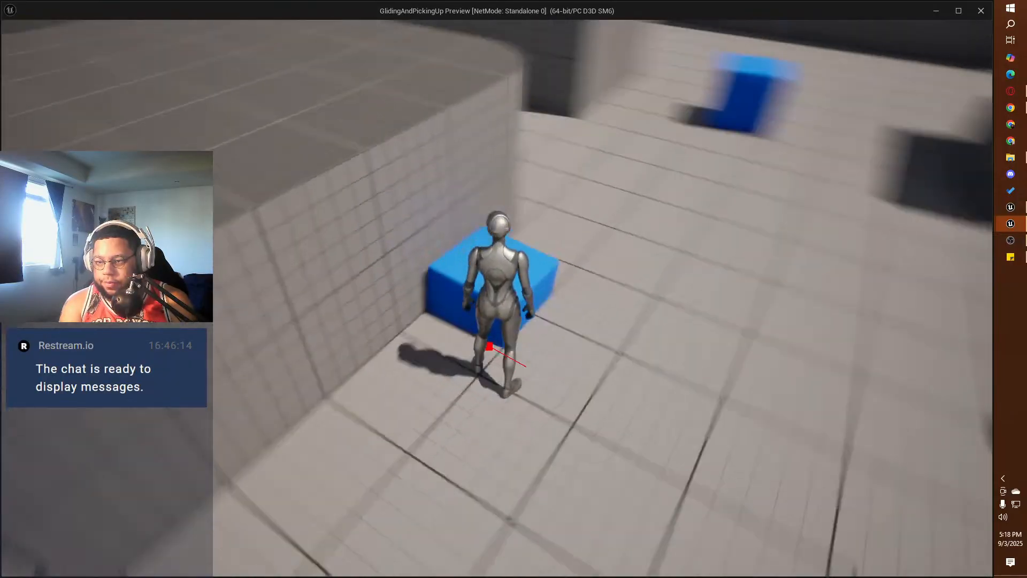
pyautogui.press('w')
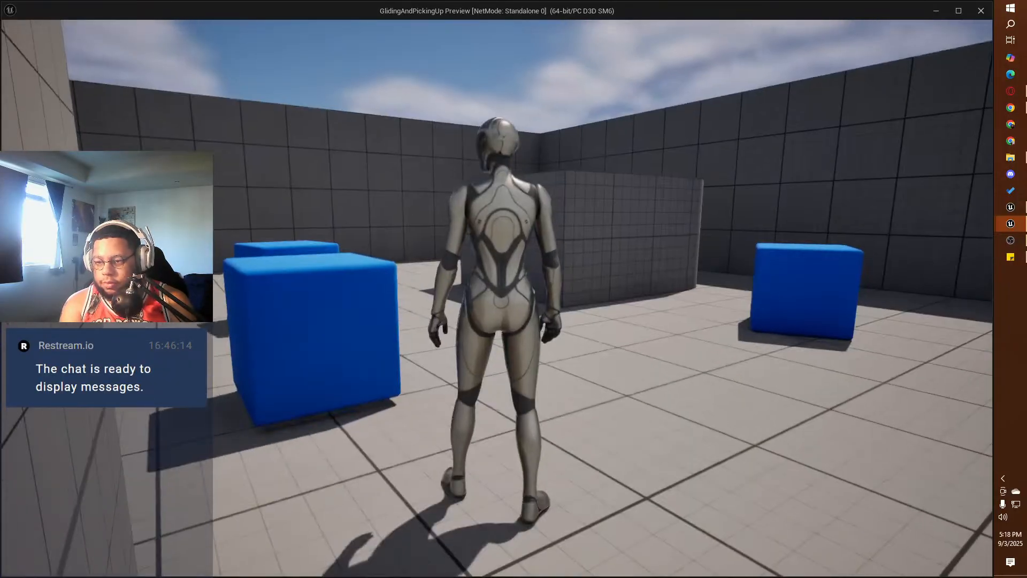
pyautogui.press('w')
pyautogui.press('e')
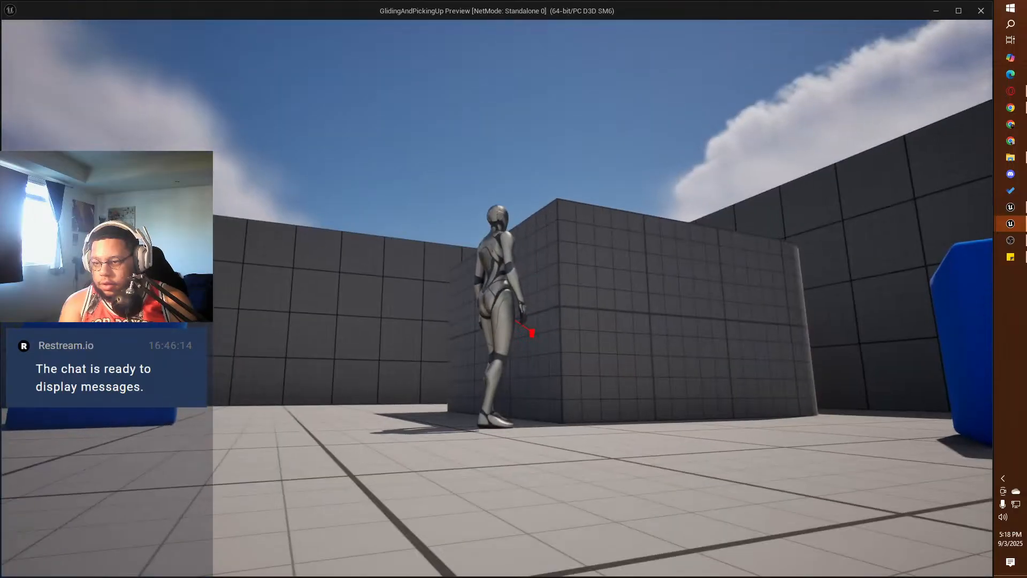
pyautogui.press('w')
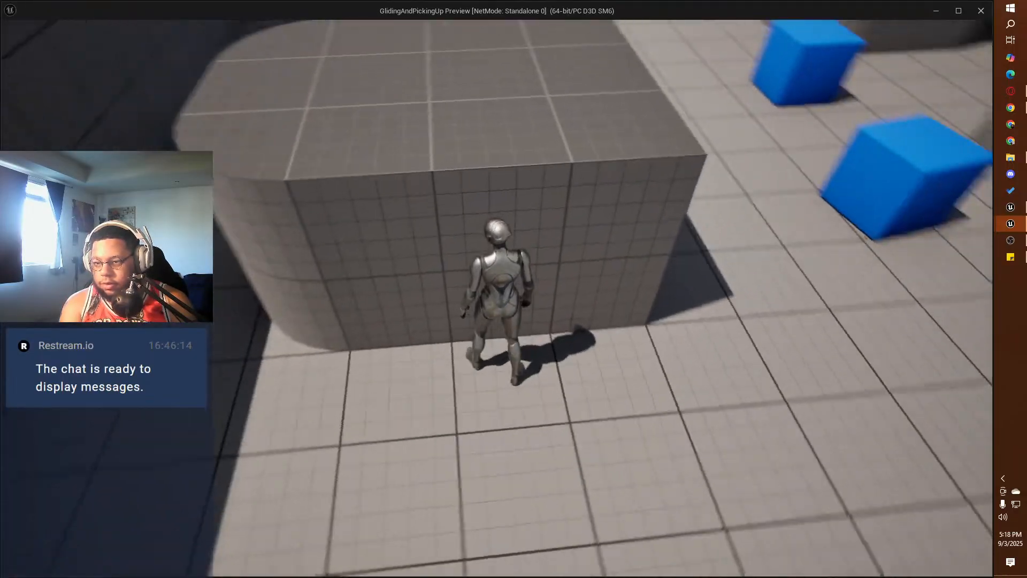
pyautogui.press('e')
pyautogui.press('w')
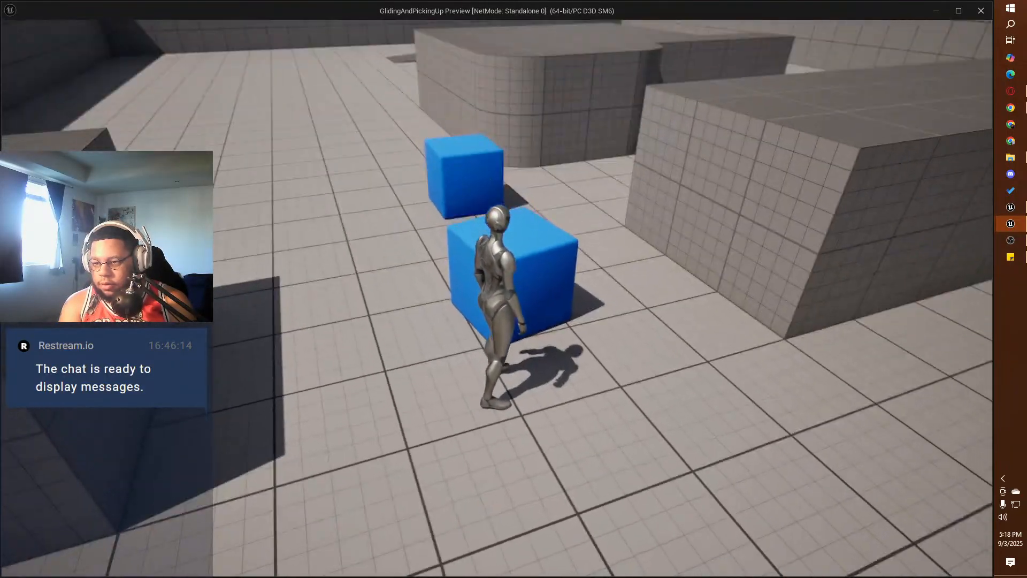
pyautogui.press('e')
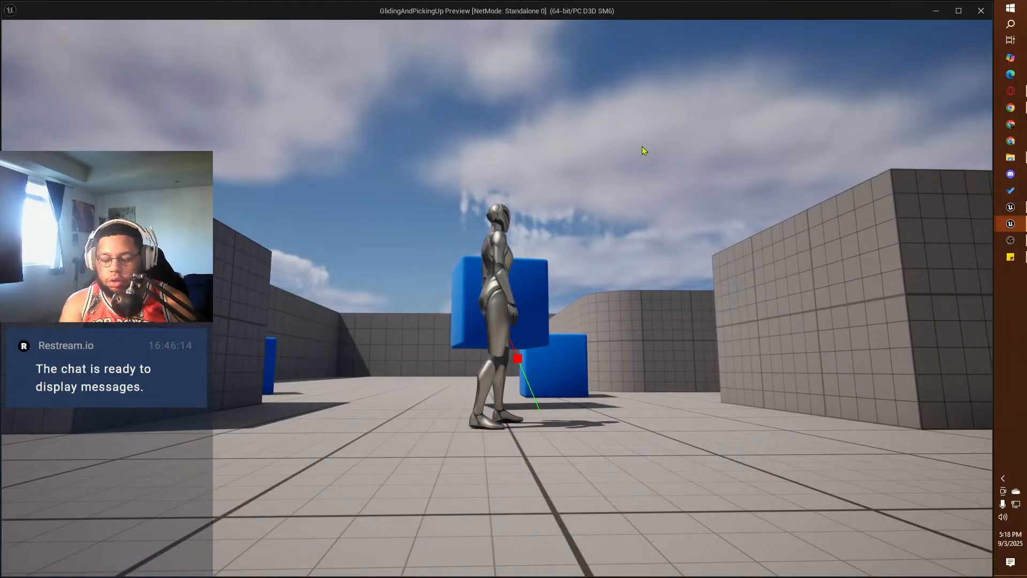
pyautogui.press('Escape')
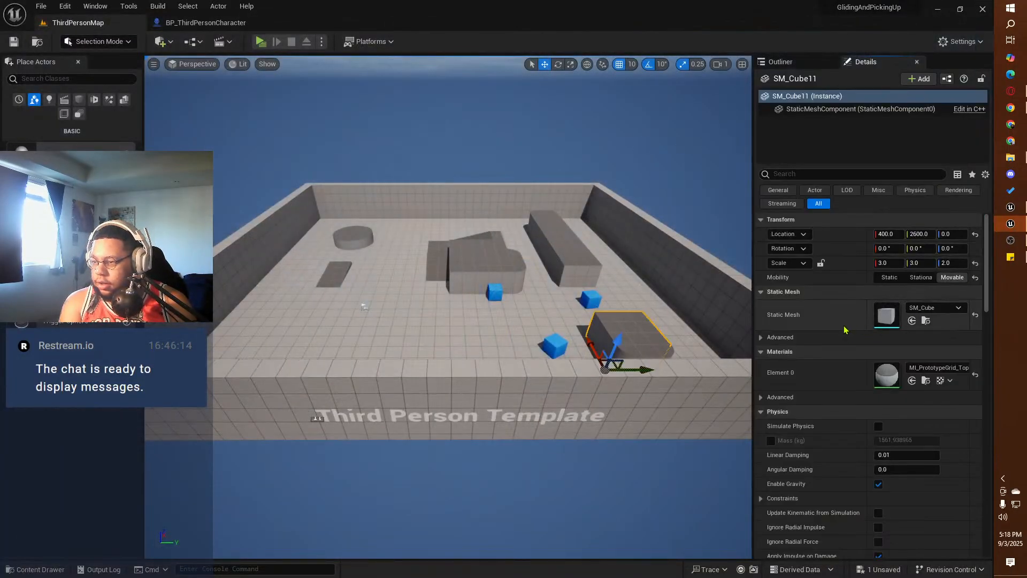
# Step: Inspect the reference project's SM_Cube11 advanced mesh options and filter its details for "tag", clearing the filter at the end
pyautogui.click(785, 340)
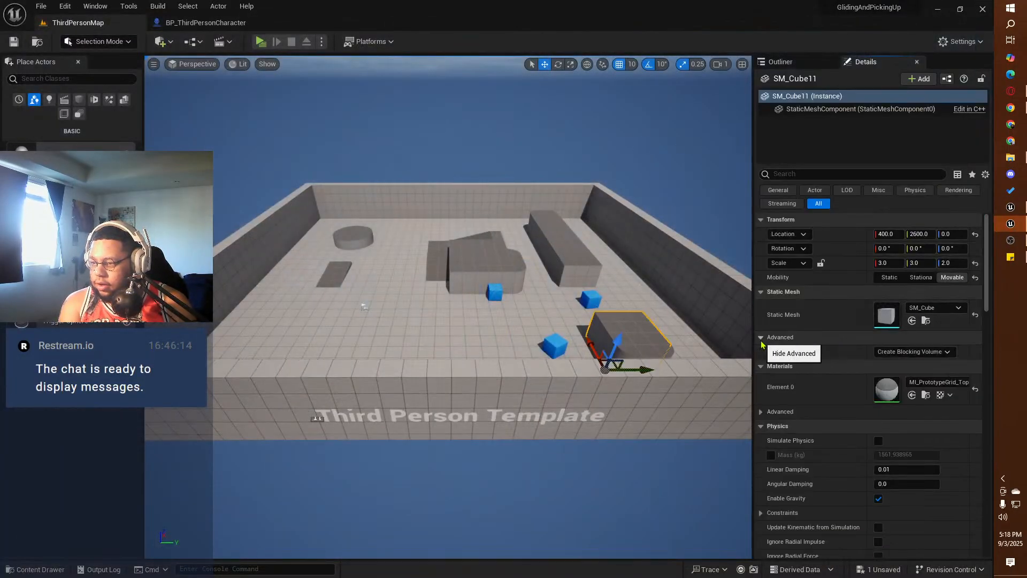
pyautogui.scroll(-2, 831, 354)
pyautogui.scroll(2, 830, 354)
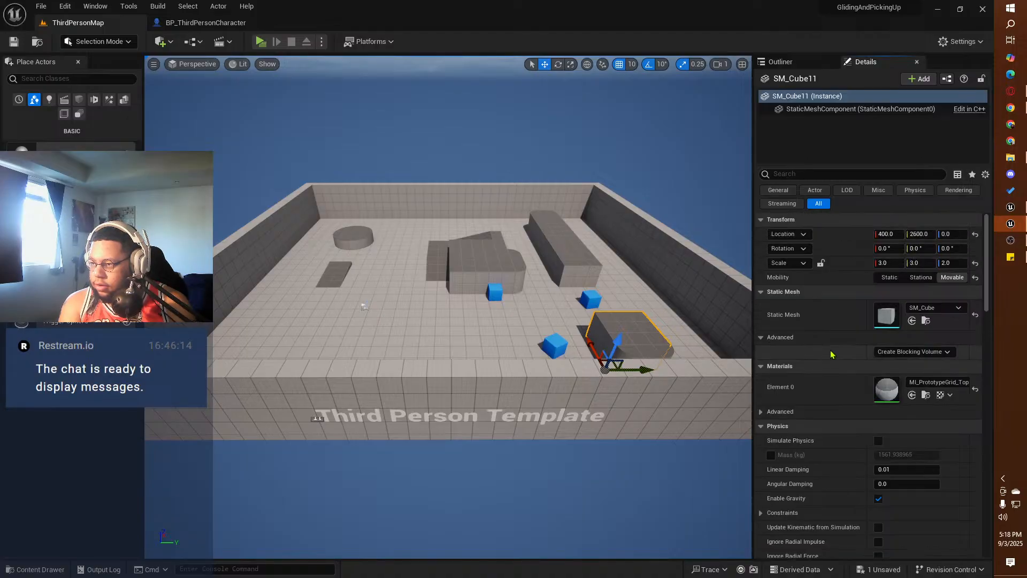
pyautogui.click(798, 174)
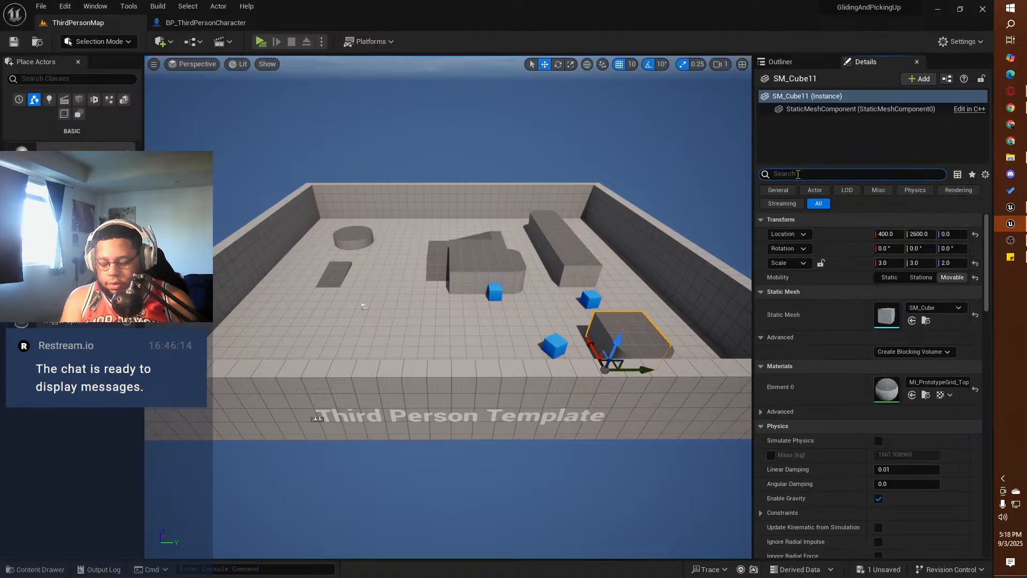
pyautogui.write('tgag')
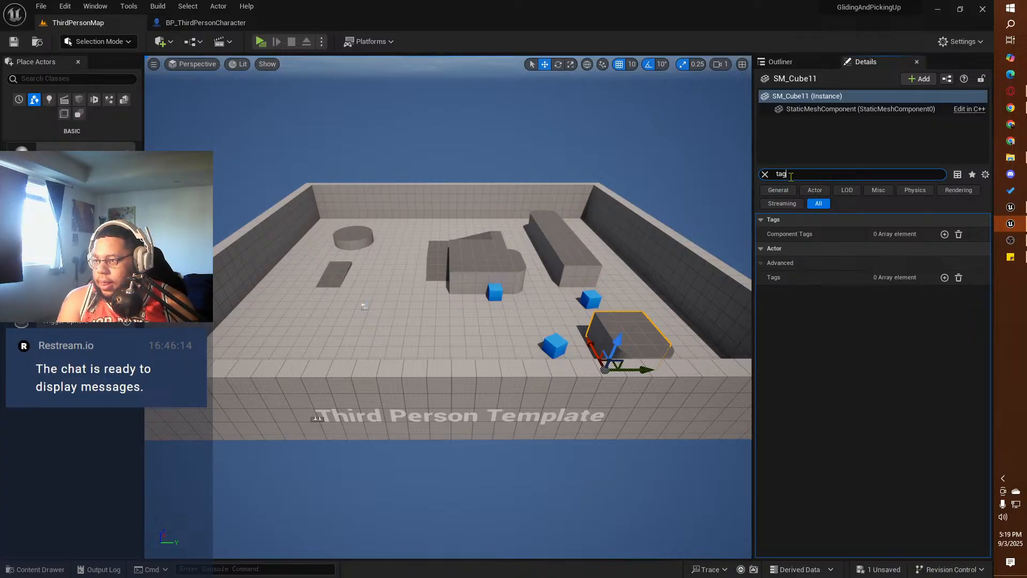
pyautogui.click(766, 174)
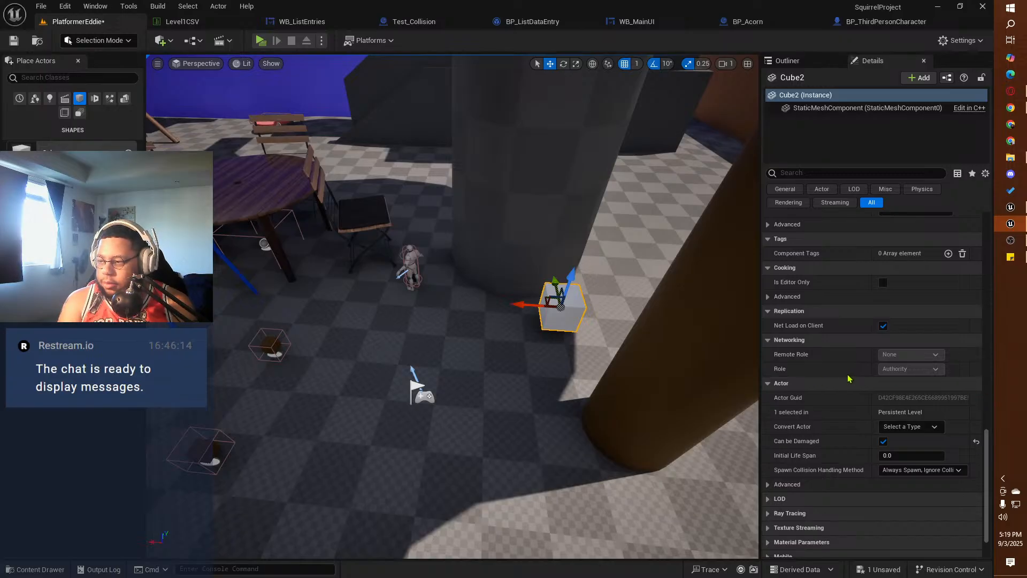
# Step: Switch to SquirrelProject and examine the white cube's details, from tags and collision up through physics, materials and advanced static mesh options
pyautogui.scroll(5, 881, 307)
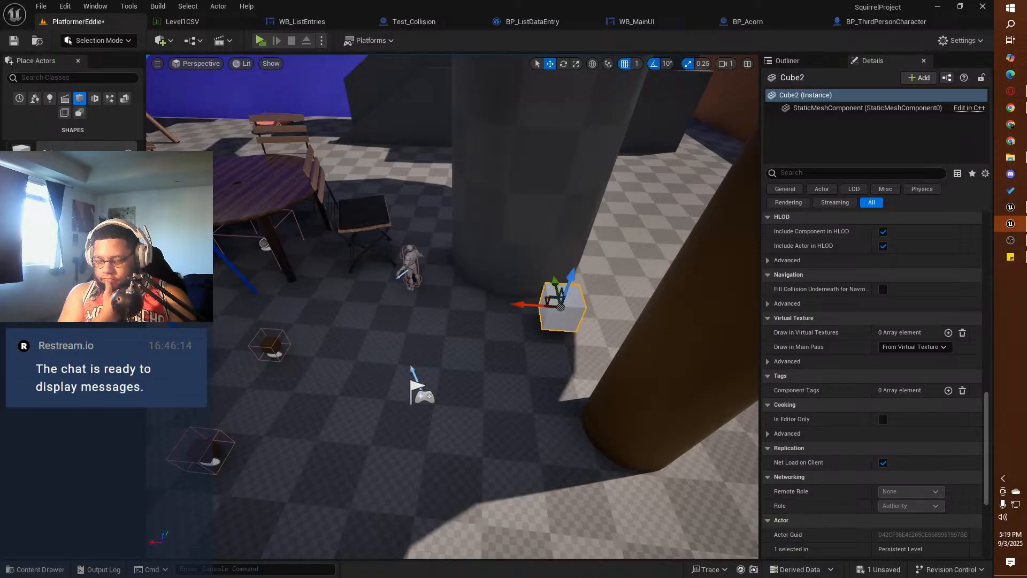
pyautogui.scroll(5, 881, 366)
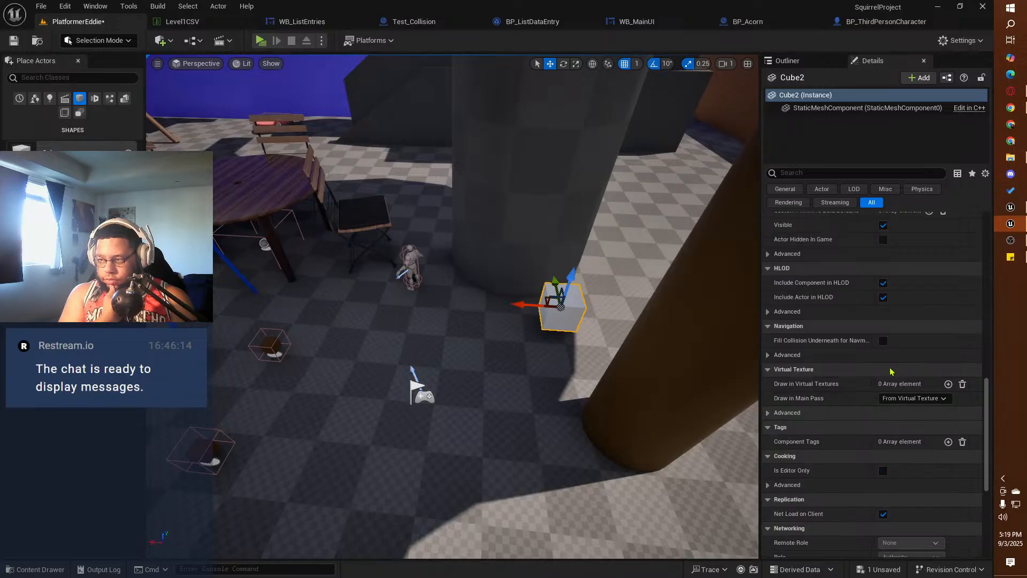
pyautogui.scroll(7, 880, 368)
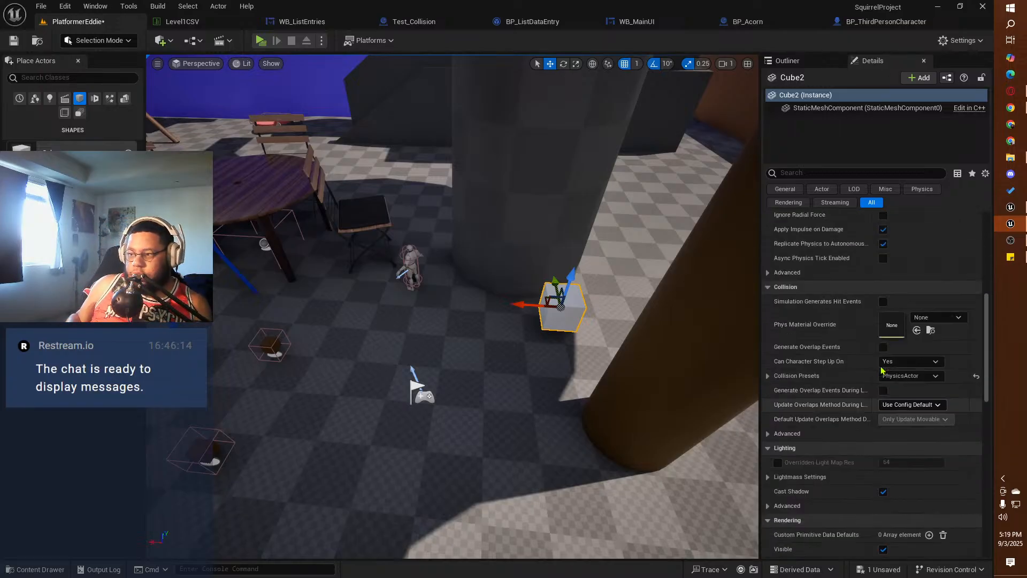
pyautogui.scroll(4, 882, 369)
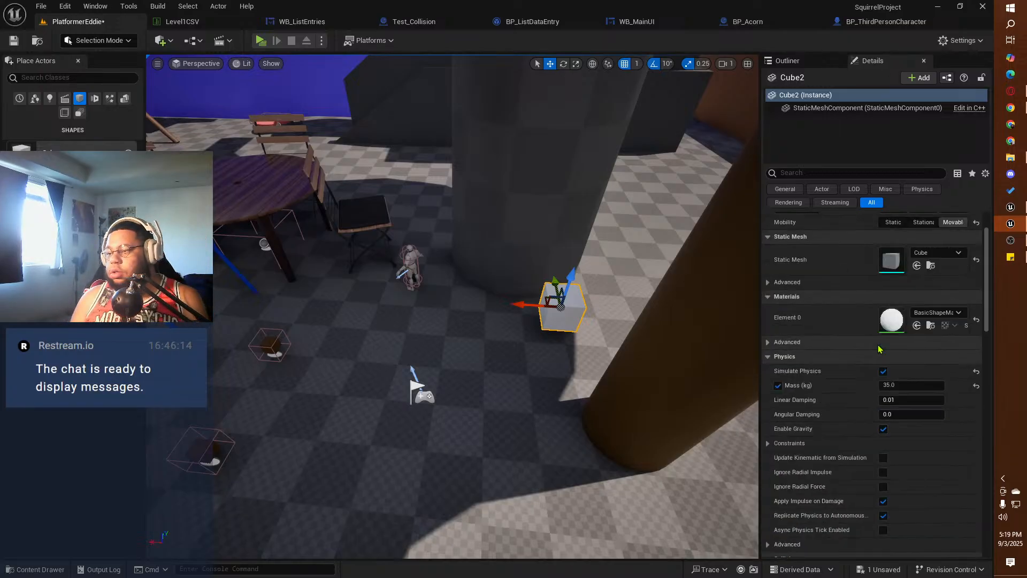
pyautogui.scroll(2, 881, 350)
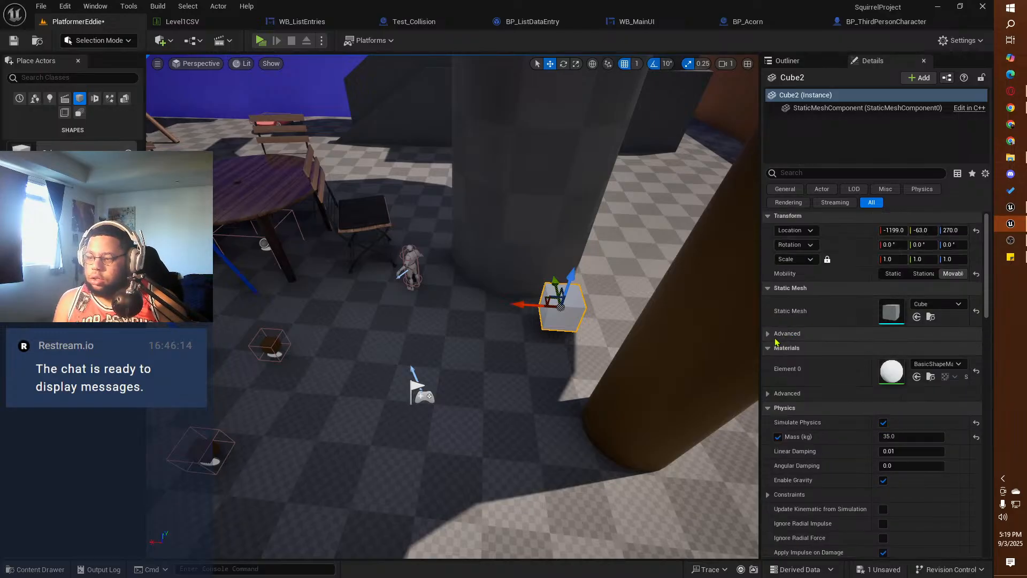
pyautogui.click(768, 333)
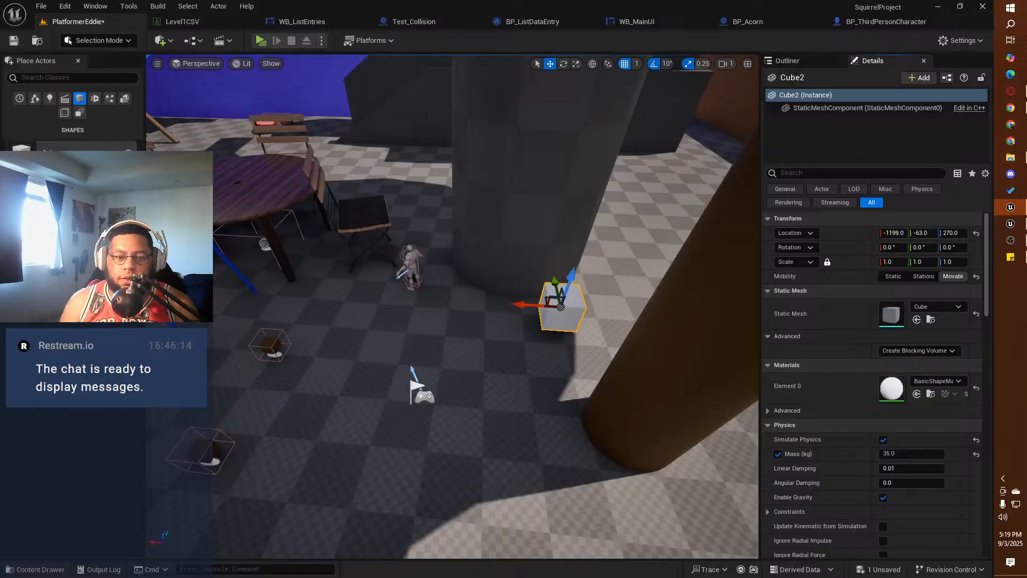
pyautogui.click(787, 61)
pyautogui.click(872, 60)
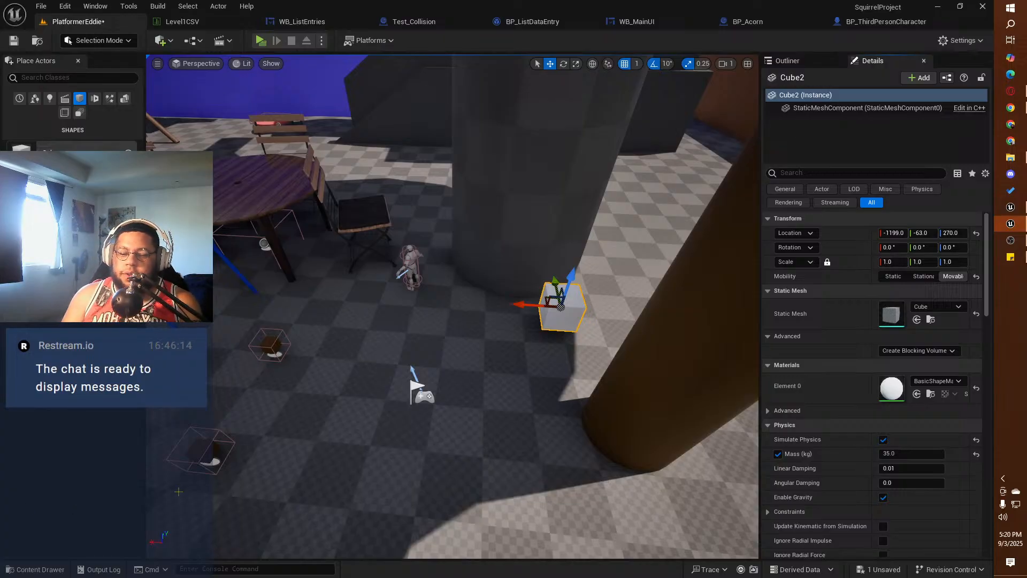
# Step: Browse the project content through the ThirdPerson folder and the StarterContent Maps folder, returning to StarterContent
pyautogui.click(35, 569)
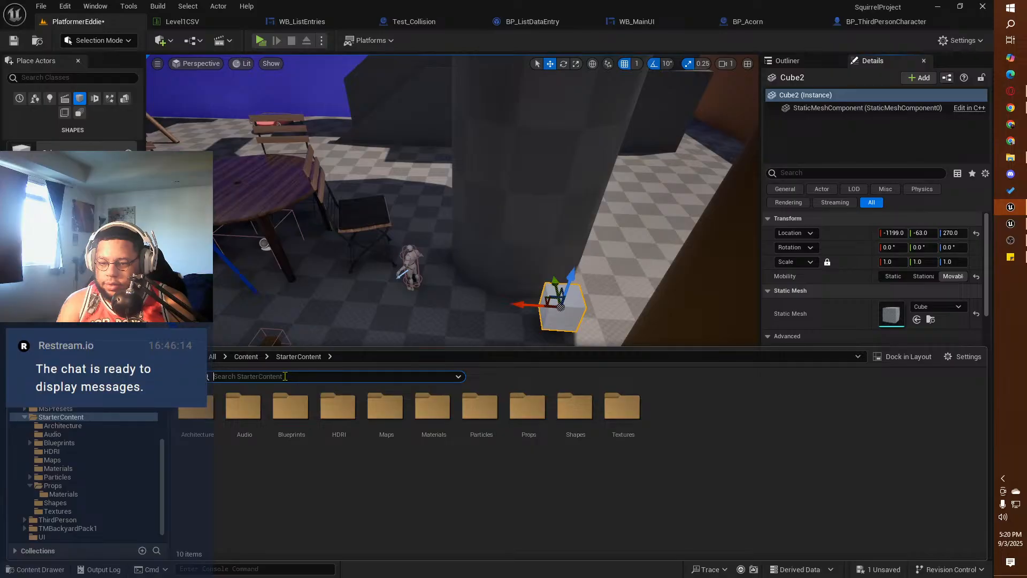
pyautogui.click(251, 364)
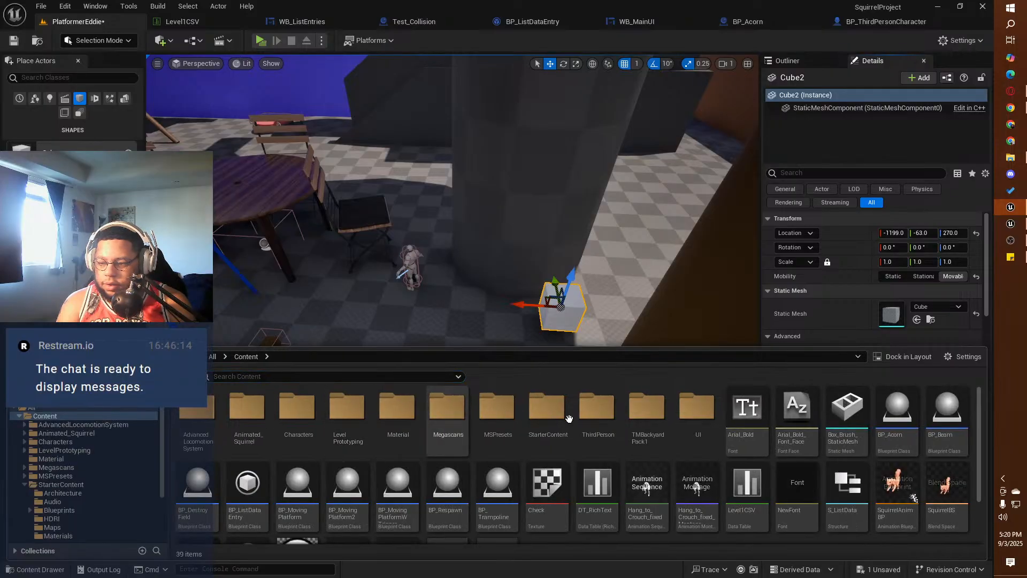
pyautogui.doubleClick(592, 414)
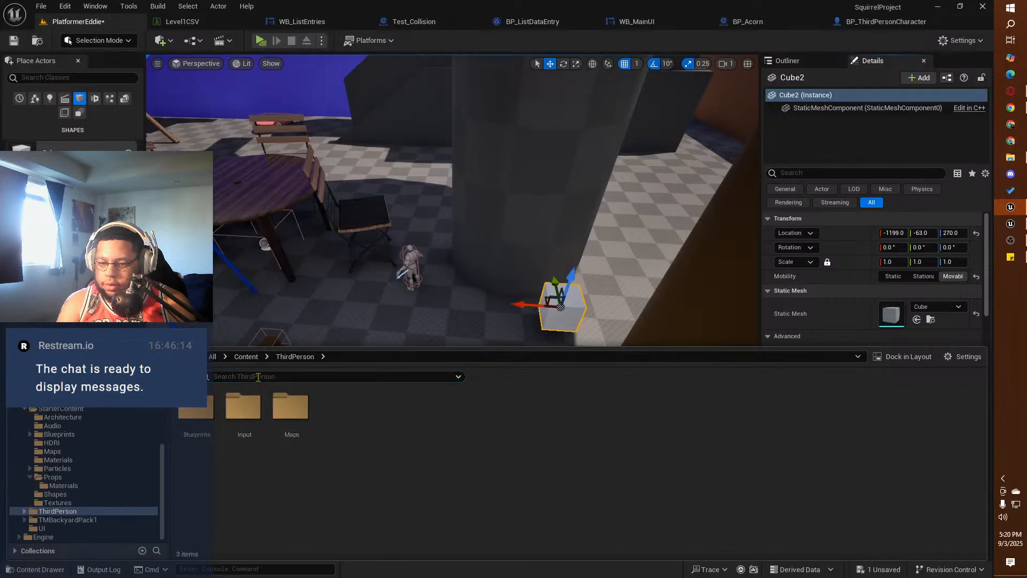
pyautogui.click(246, 357)
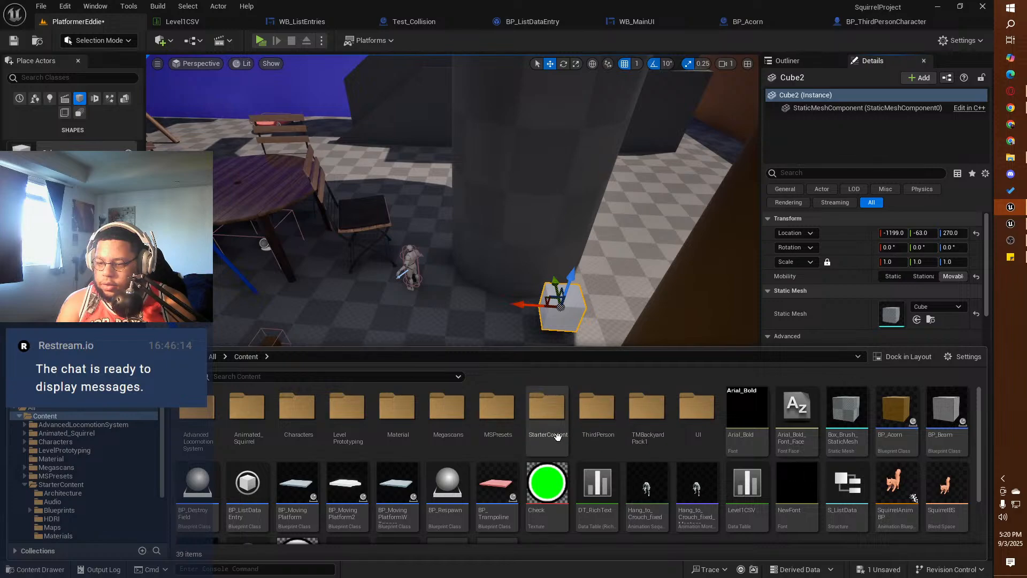
pyautogui.doubleClick(548, 412)
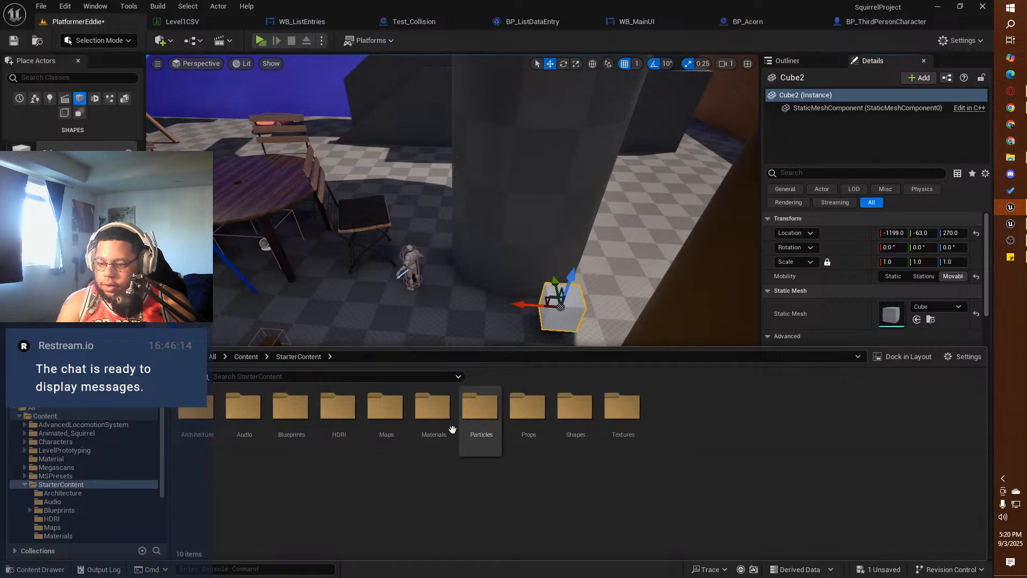
pyautogui.click(399, 416)
pyautogui.doubleClick(399, 417)
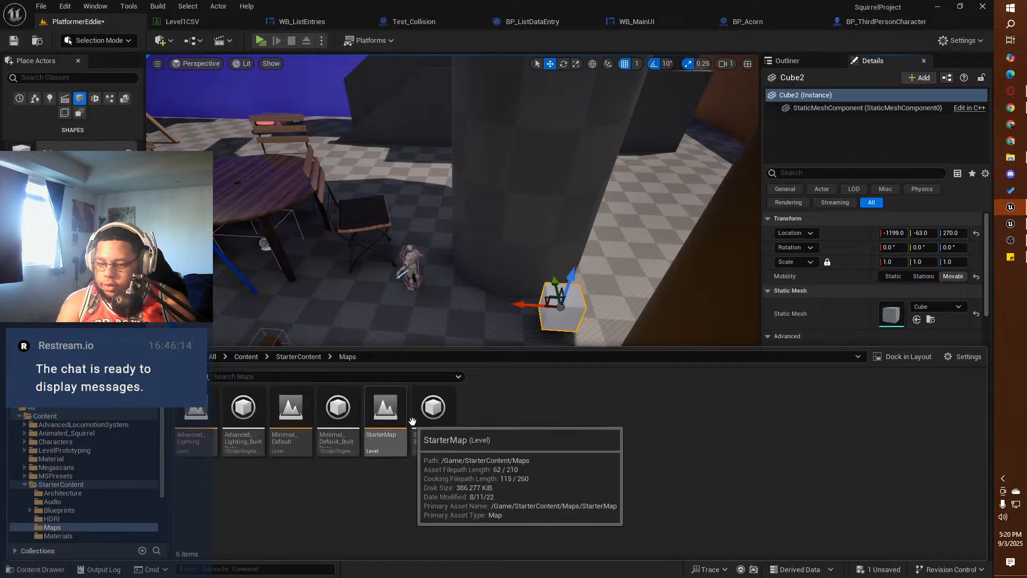
pyautogui.click(299, 356)
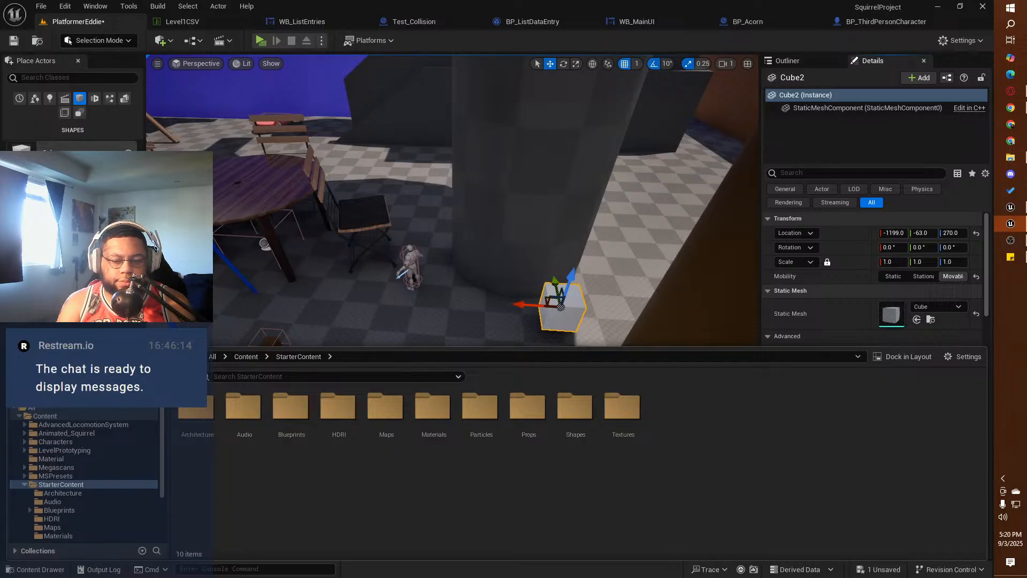
# Step: Search the whole project content for "cube" and place the SM_ChamferCube mesh on the floor area beside the white cube
pyautogui.click(290, 377)
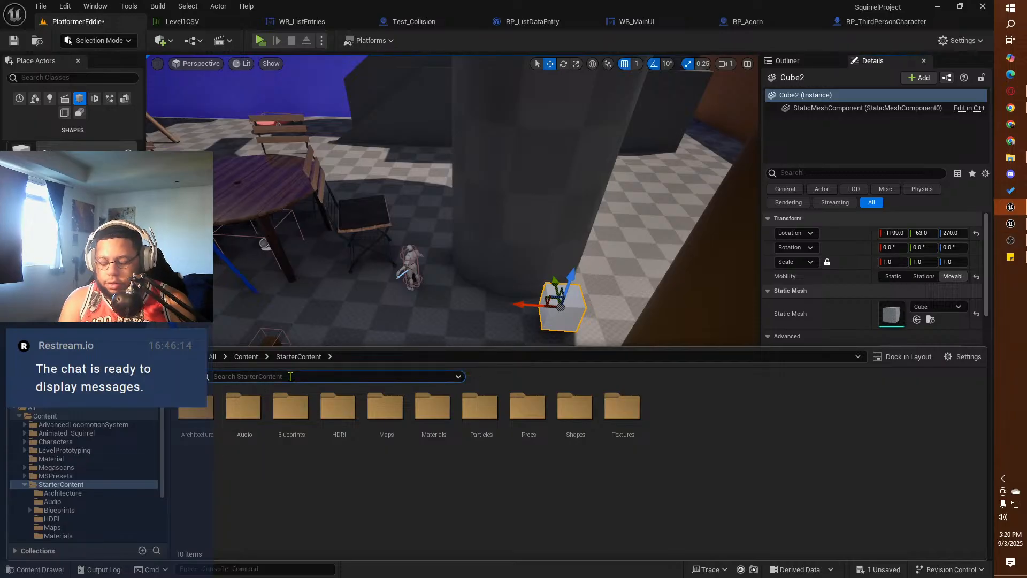
pyautogui.write('cube')
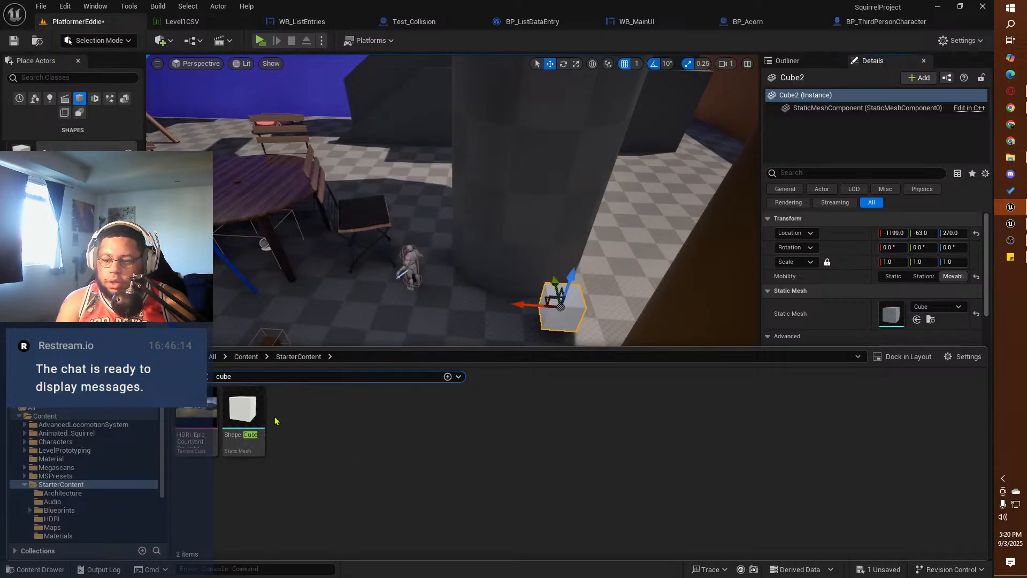
pyautogui.click(245, 356)
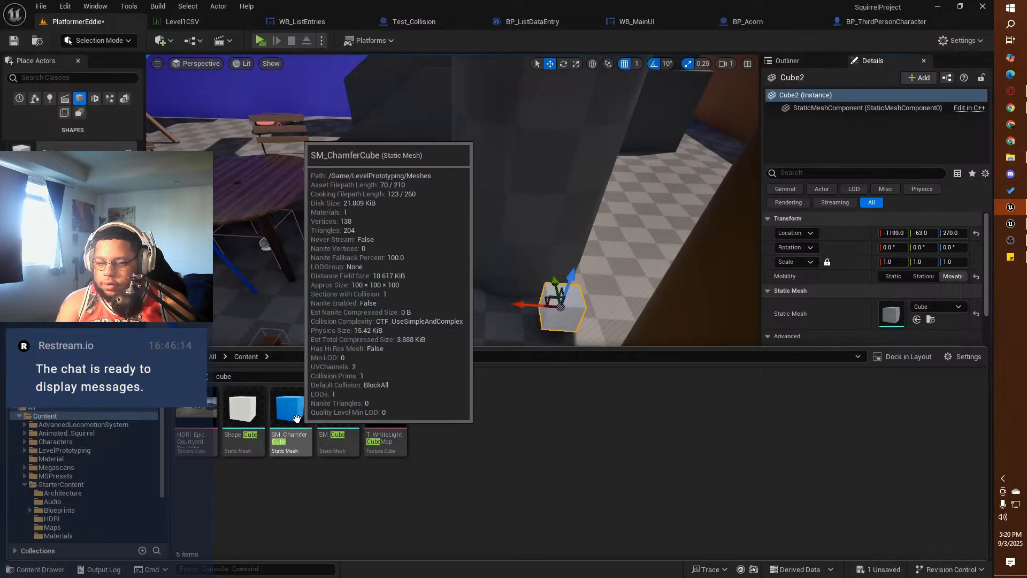
pyautogui.moveTo(297, 418); pyautogui.dragTo(484, 286)
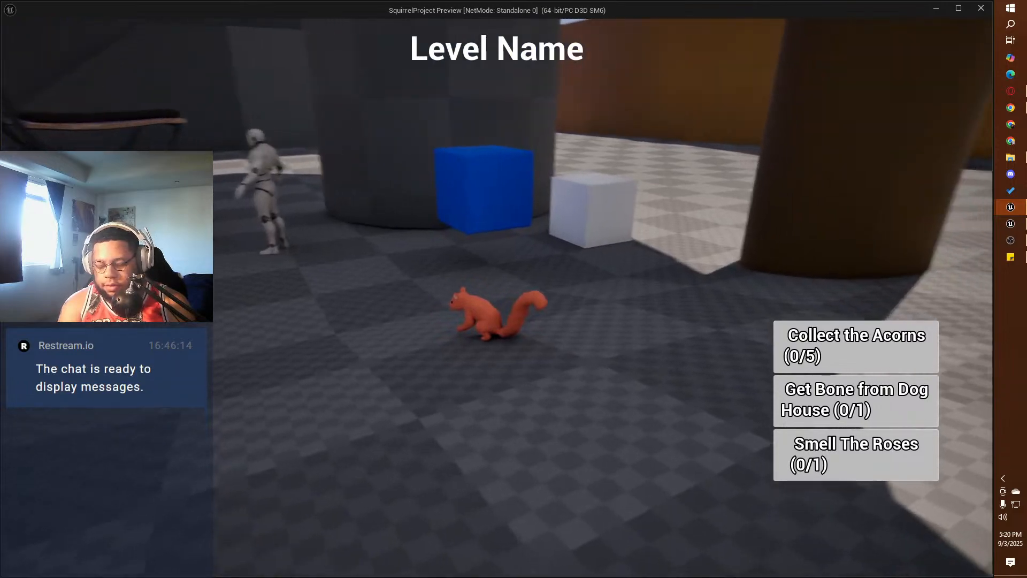
# Step: Play-test grabbing the blue chamfer cube, end the preview, and enable Simulate Physics on that cube
pyautogui.press('w')
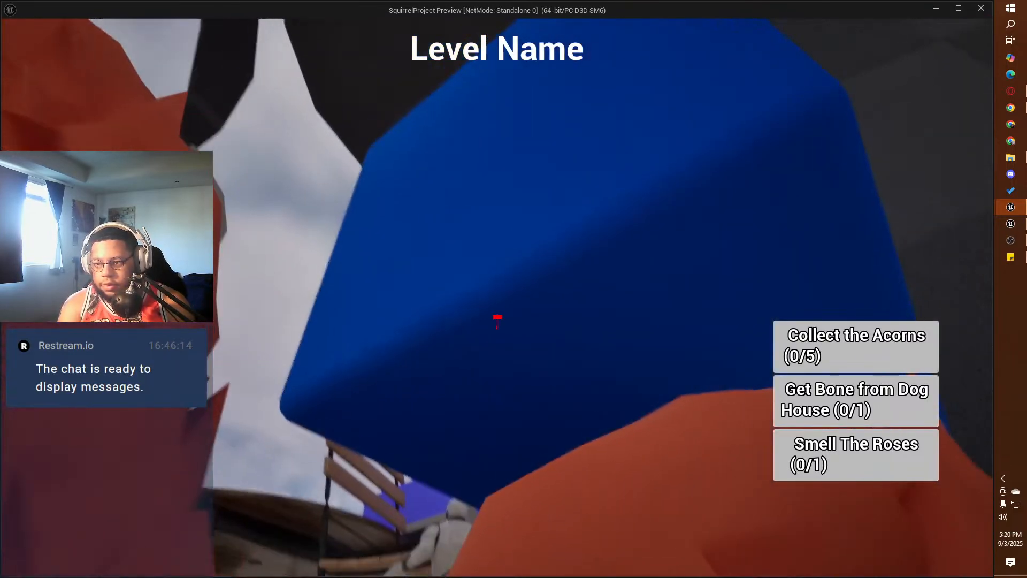
pyautogui.press('w')
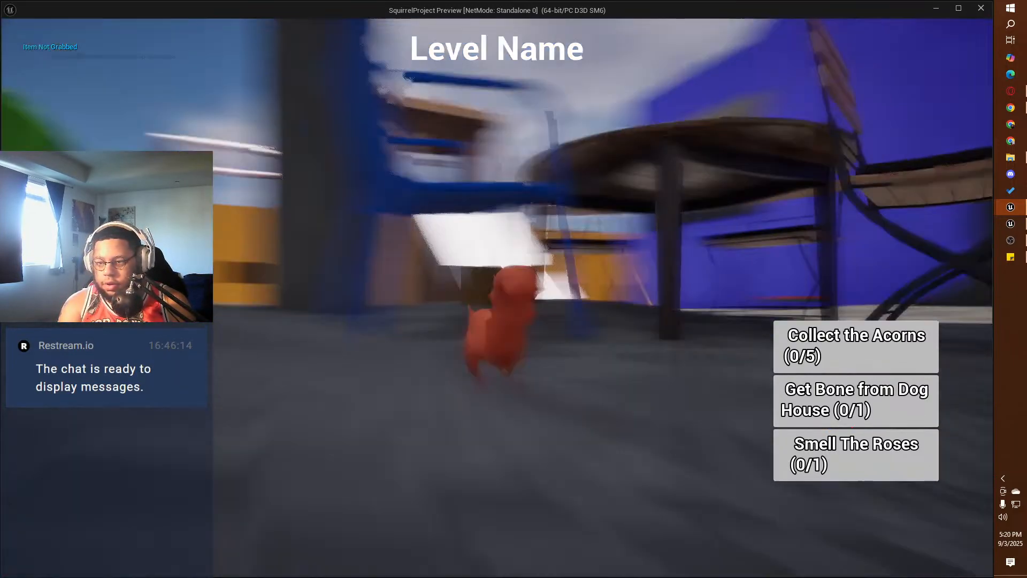
pyautogui.press('w')
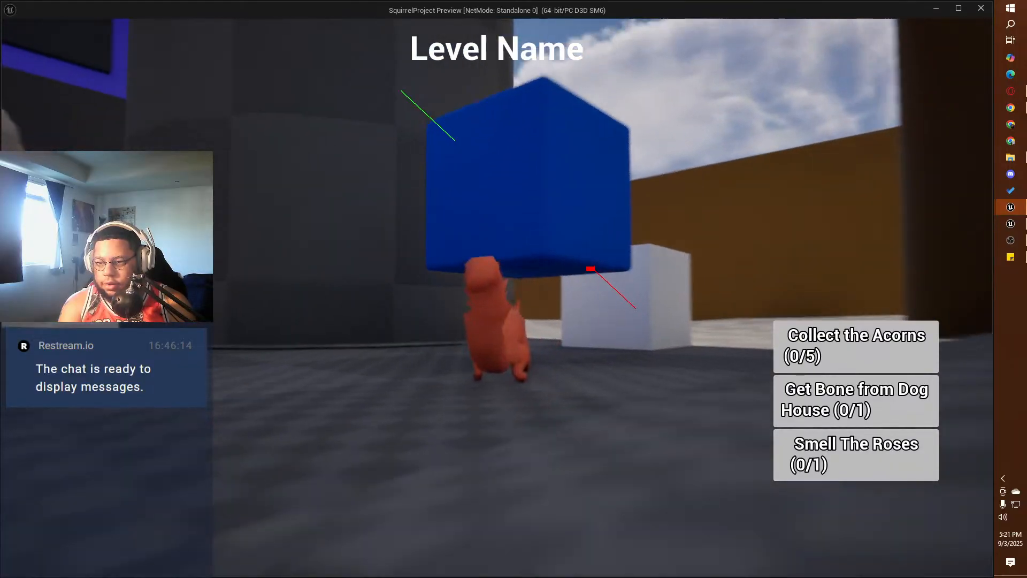
pyautogui.press('Escape')
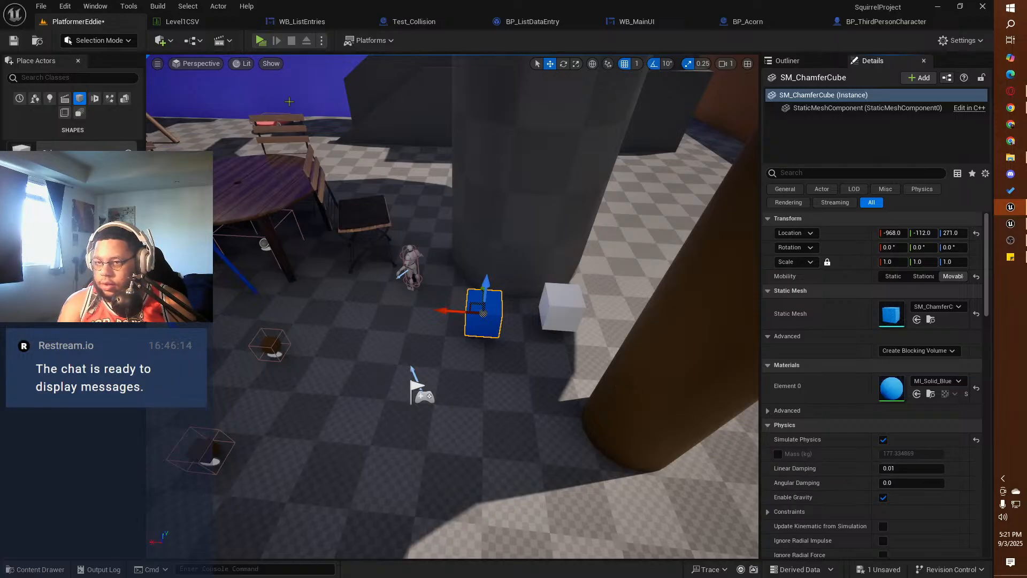
# Step: Play-test the level and try grabbing the blue chamfer cube with the squirrel from several sides
pyautogui.click(260, 41)
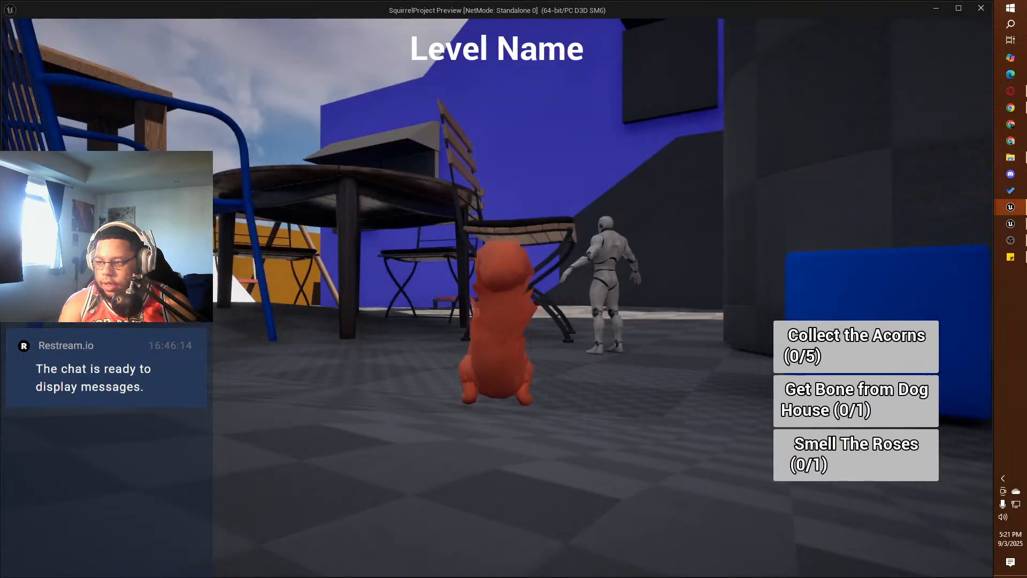
pyautogui.press('w')
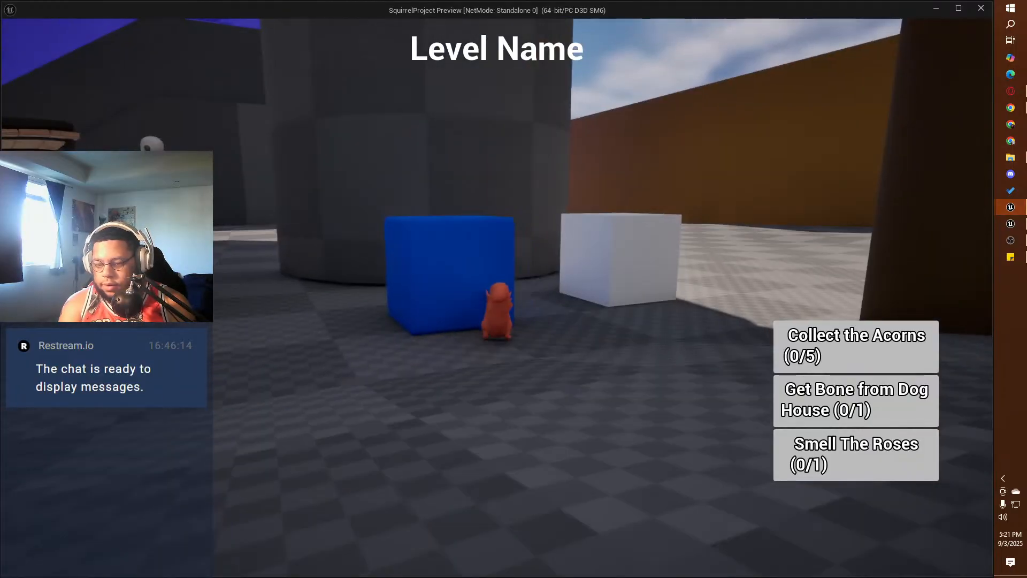
pyautogui.press('e')
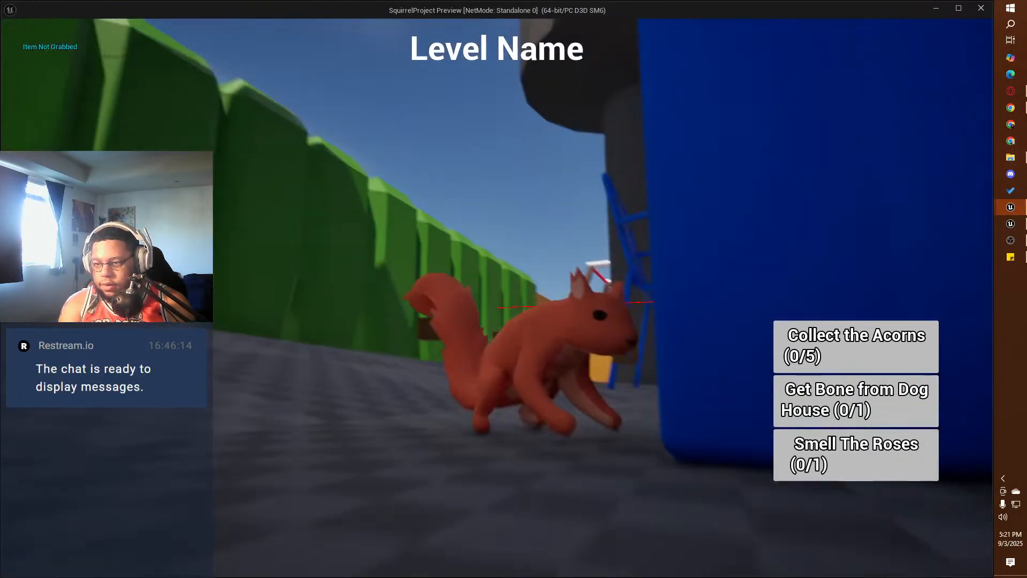
pyautogui.press('w')
pyautogui.press('w')
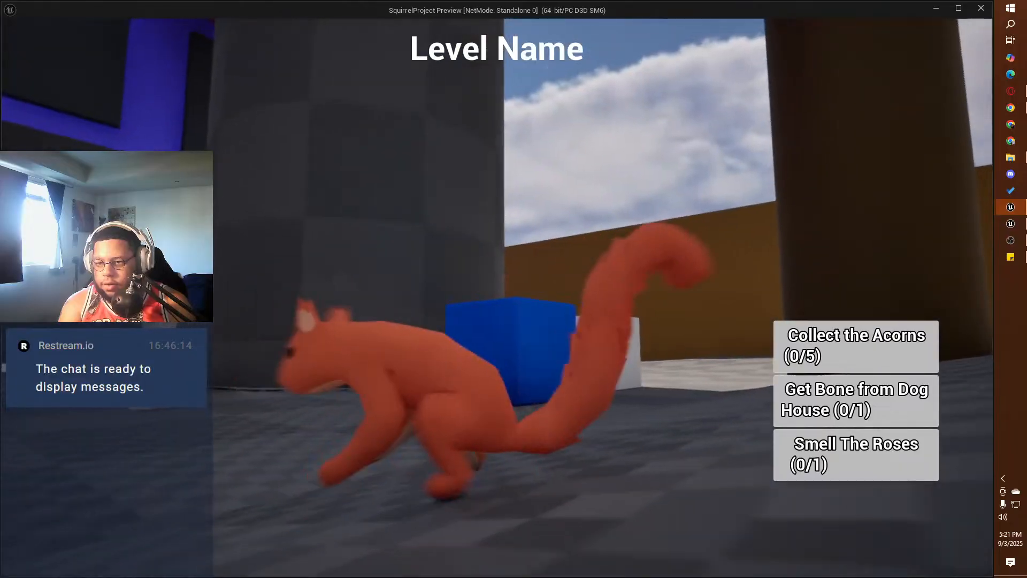
pyautogui.press('w')
pyautogui.press('e')
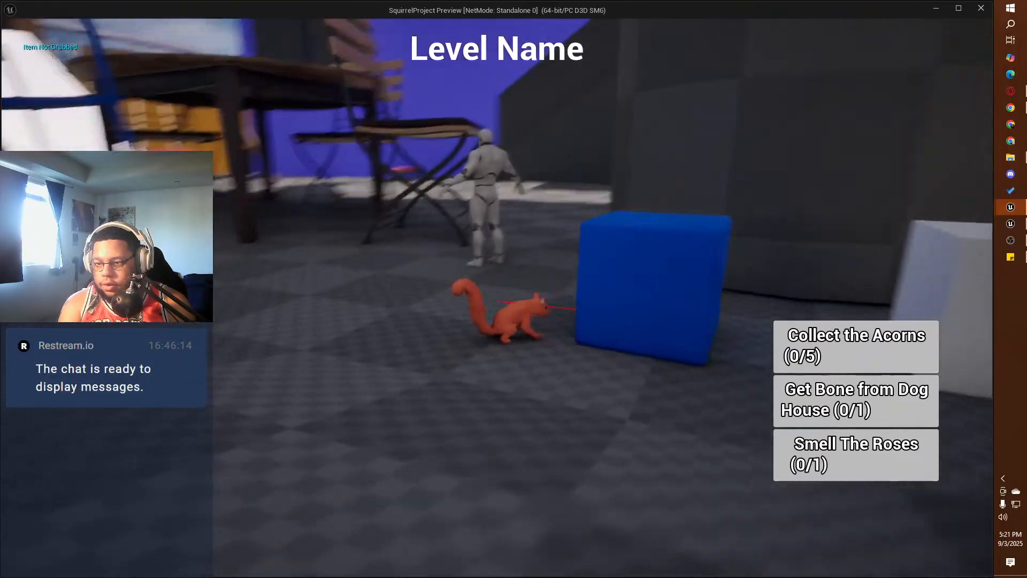
pyautogui.press('w')
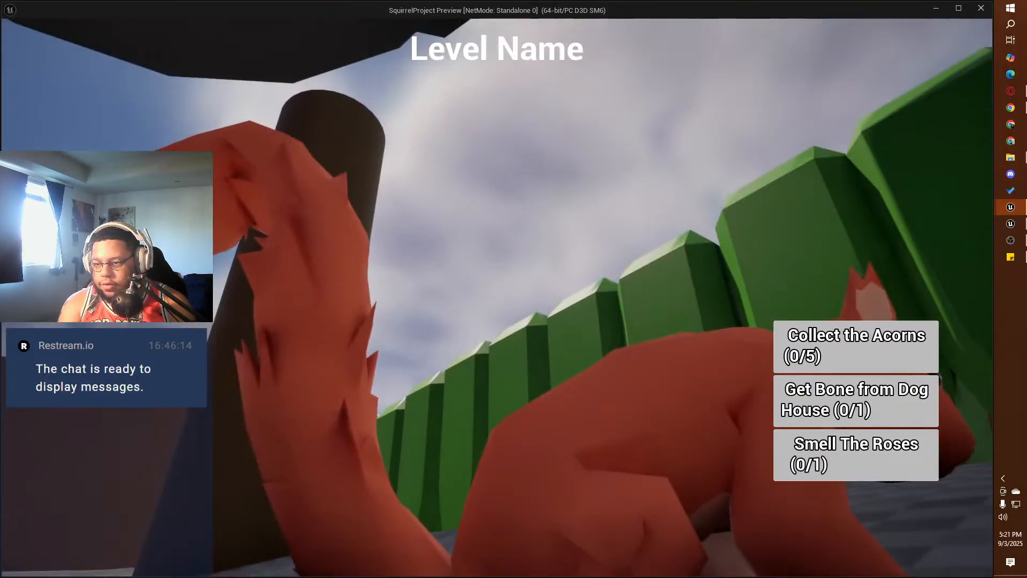
pyautogui.press('e')
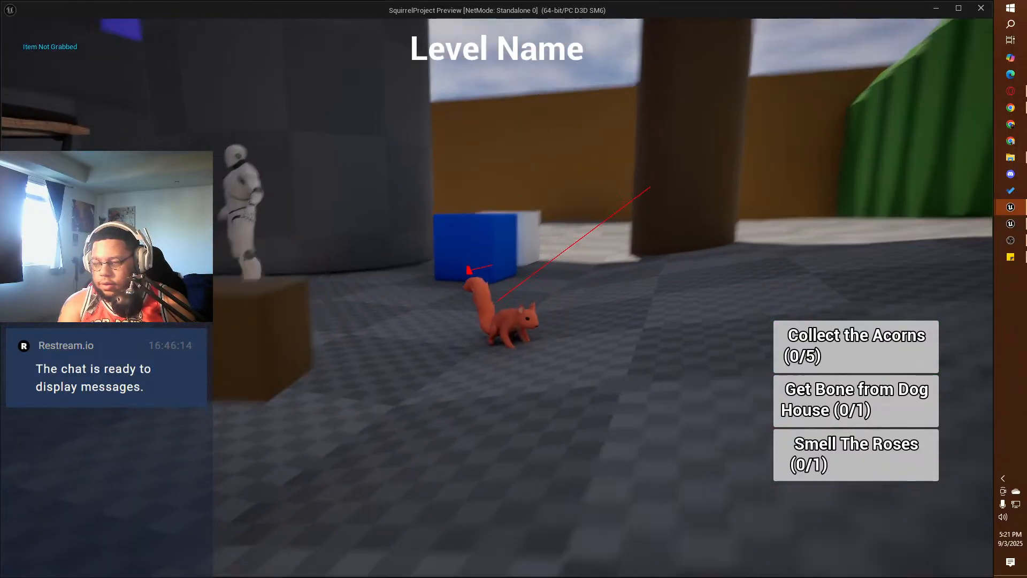
pyautogui.press('w')
# Step: Test grabbing the white cube while jumping around and standing on top of it, and end the preview
pyautogui.press('w')
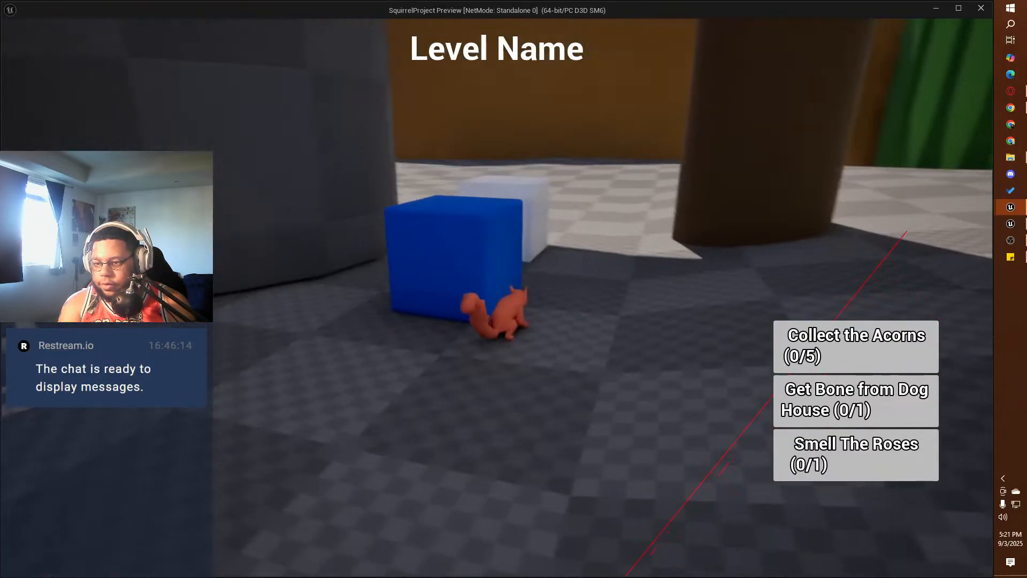
pyautogui.press('w')
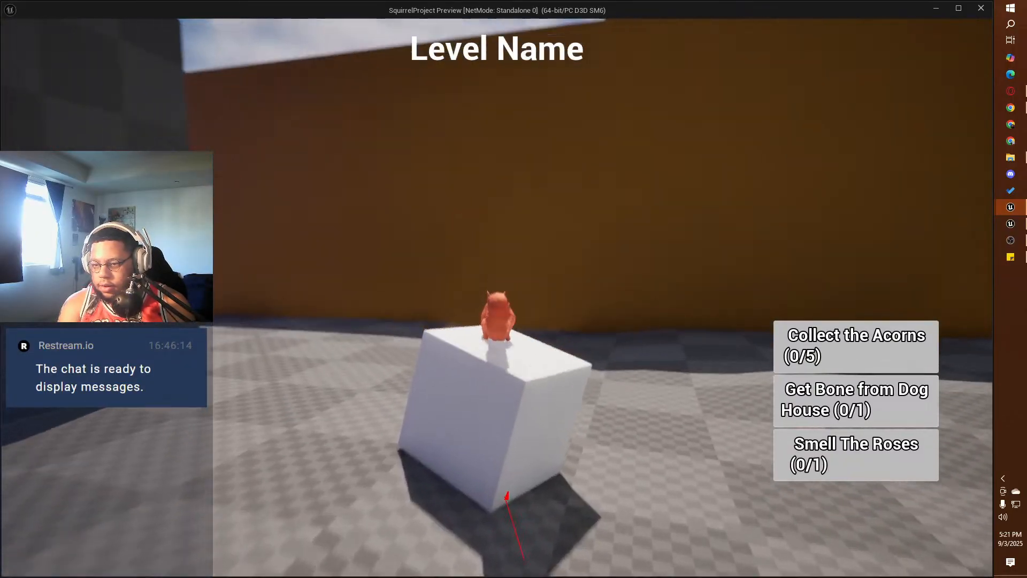
pyautogui.press('w')
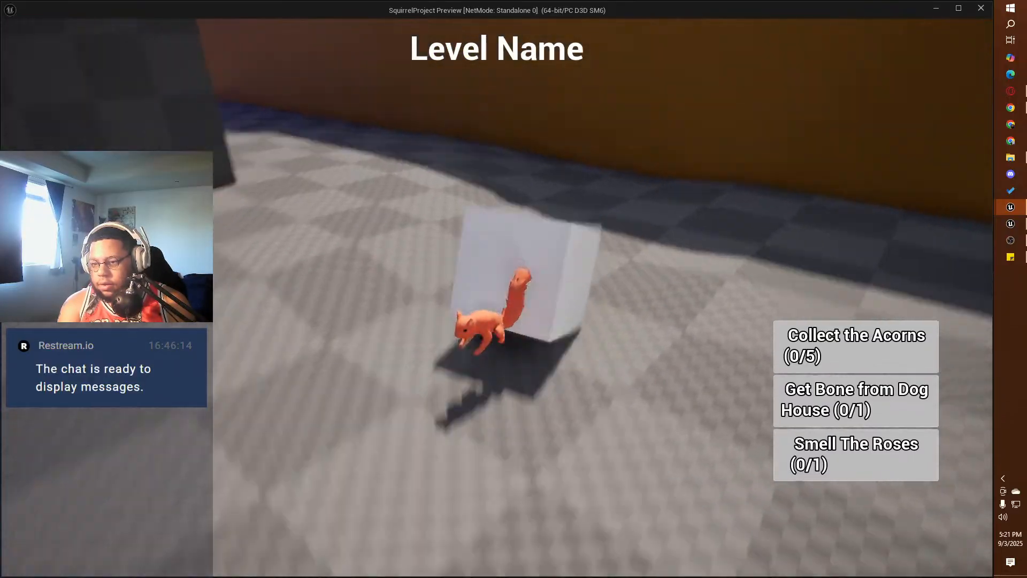
pyautogui.press('w')
pyautogui.press('space')
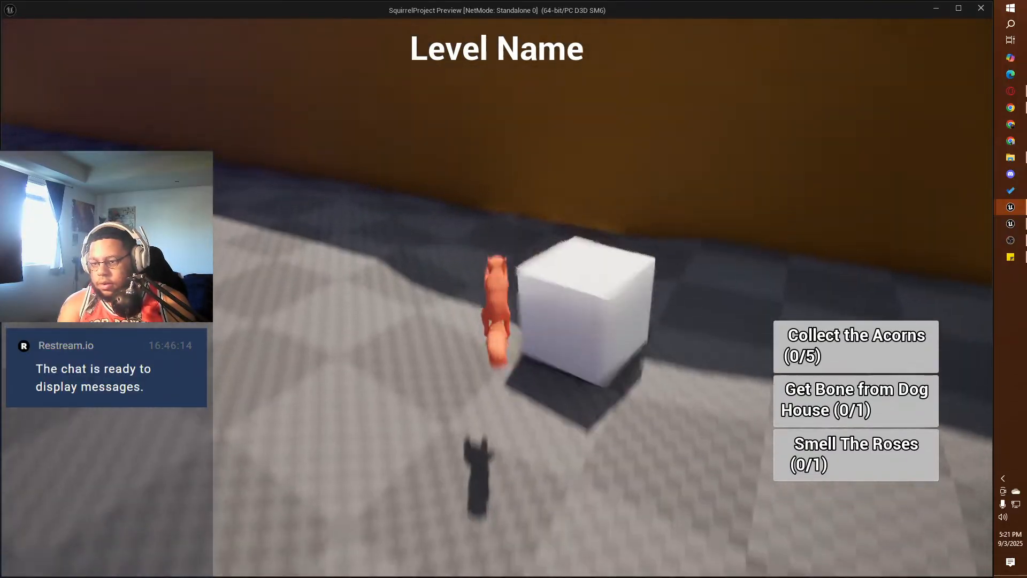
pyautogui.press('w')
pyautogui.press('space')
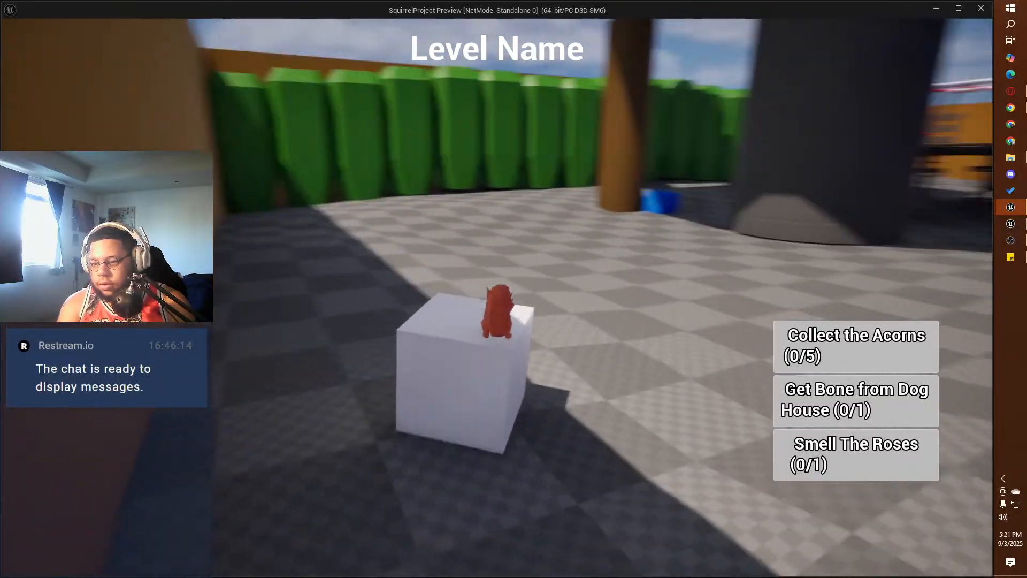
pyautogui.press('e')
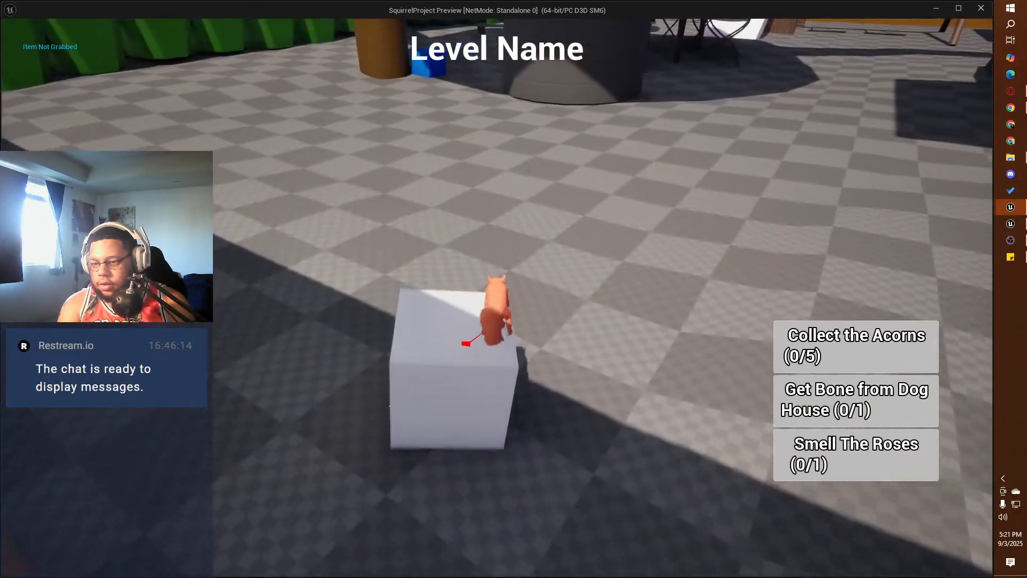
pyautogui.press('w')
pyautogui.press('space')
pyautogui.press('Escape')
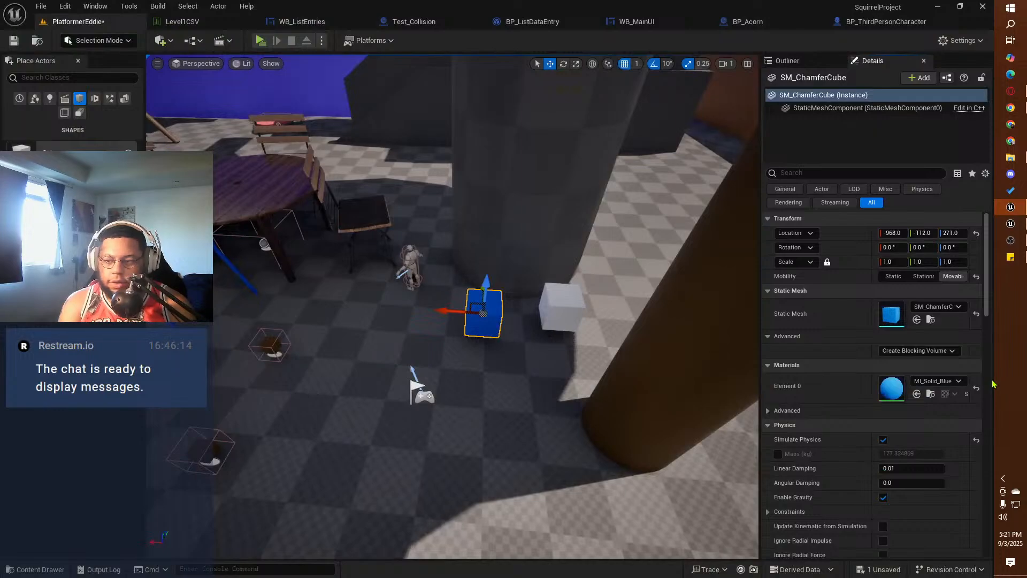
# Step: Compare the details of the two cubes, delete the blue chamfer cube, and reselect the white cube
pyautogui.click(567, 315)
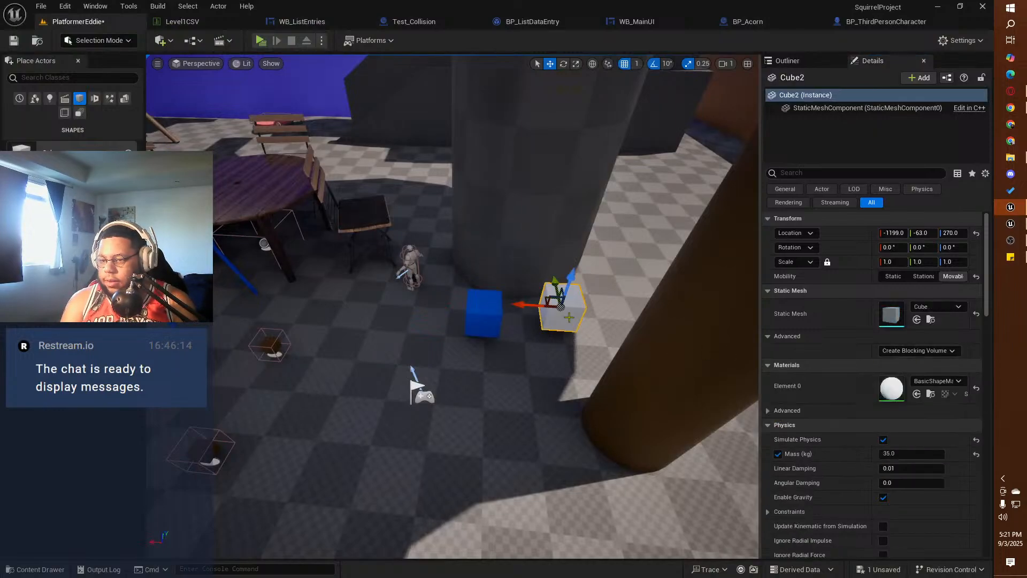
pyautogui.click(475, 317)
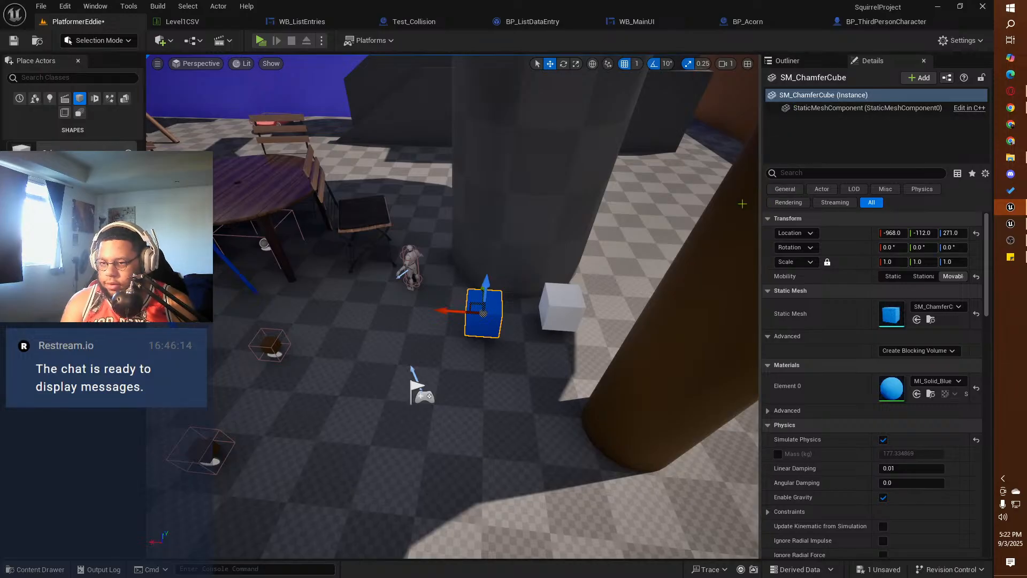
pyautogui.press('Delete')
pyautogui.click(576, 298)
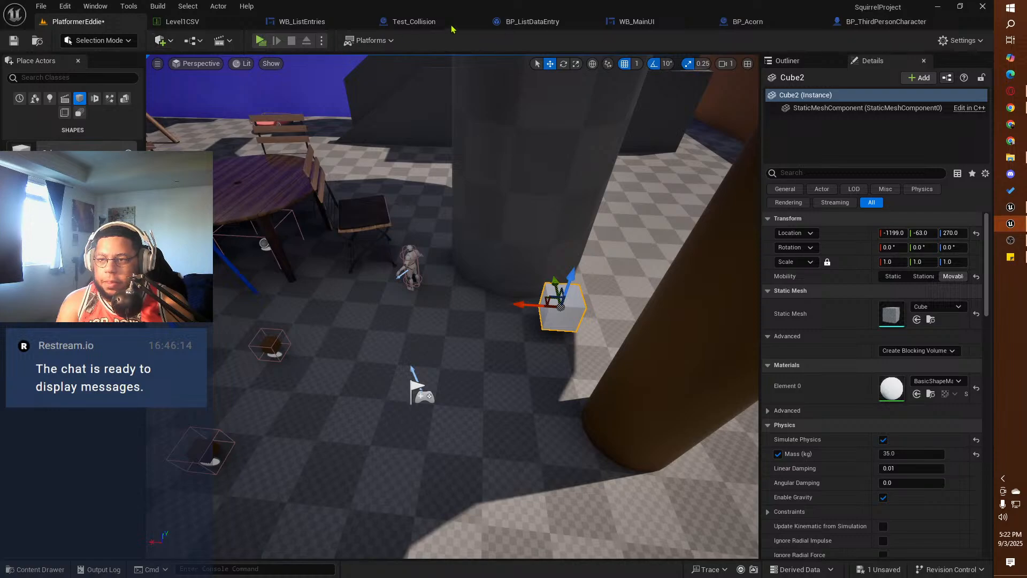
# Step: In BP_ThirdPersonCharacter's Grabbing Objects System, replace the Capsule Component reference feeding Get World Location with a fresh one
pyautogui.click(870, 24)
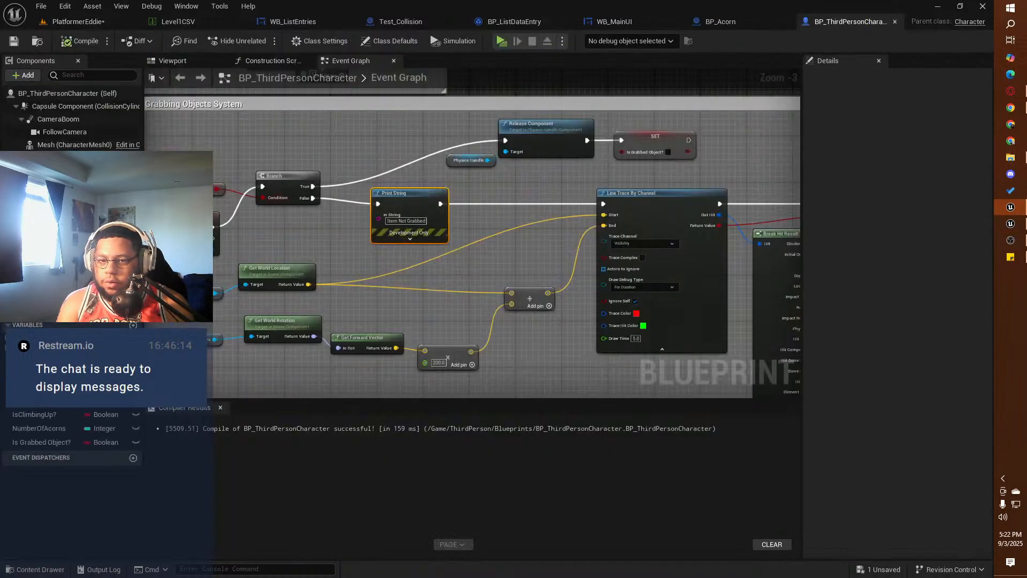
pyautogui.moveTo(208, 143); pyautogui.dragTo(418, 95, button='right')
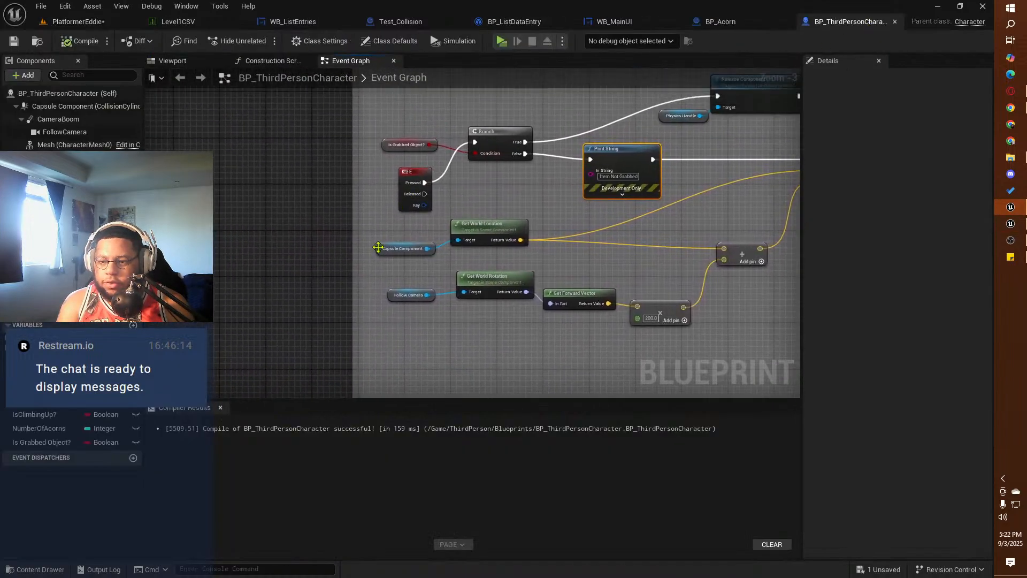
pyautogui.click(379, 247)
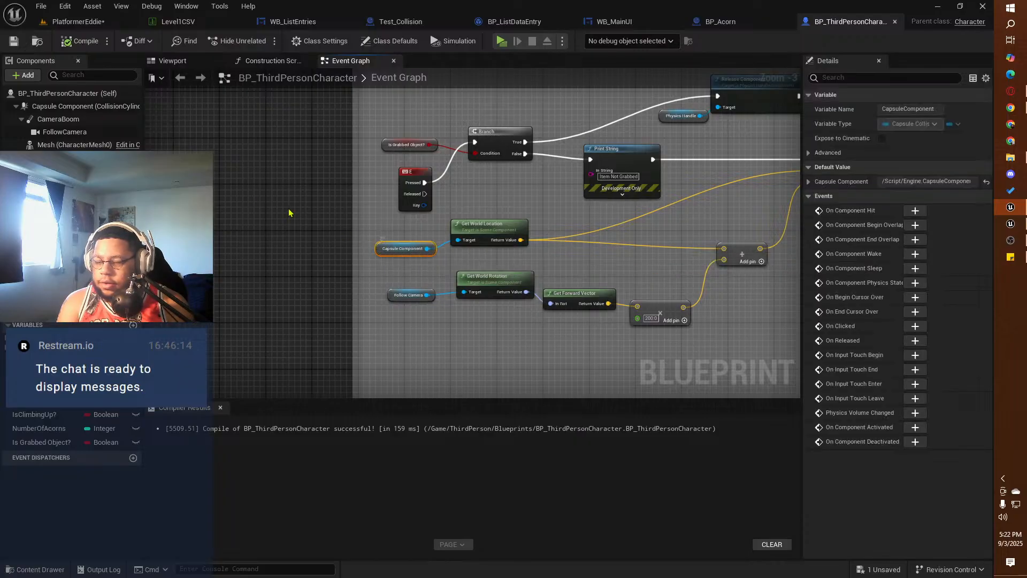
pyautogui.click(46, 107)
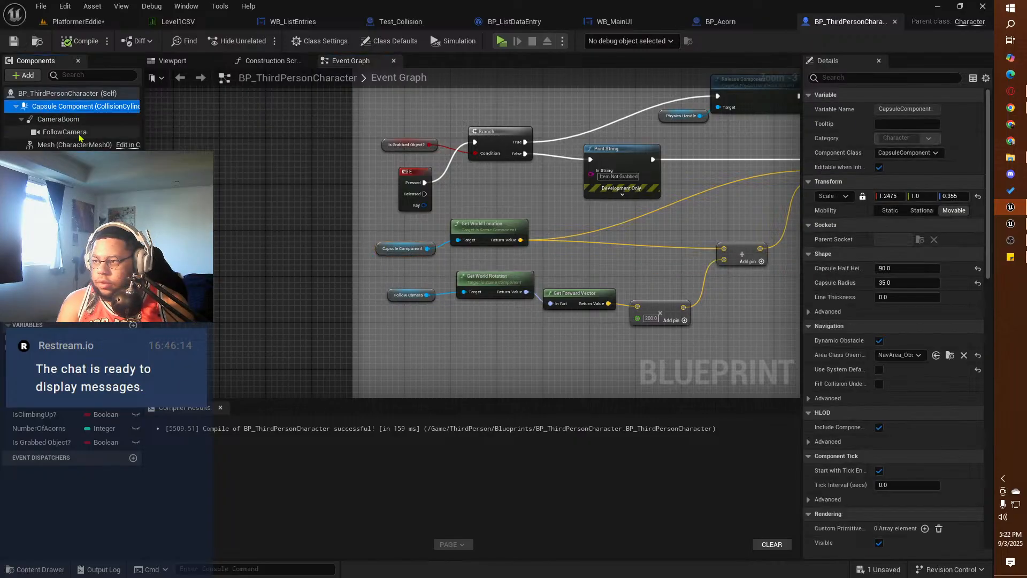
pyautogui.moveTo(46, 106); pyautogui.dragTo(381, 242)
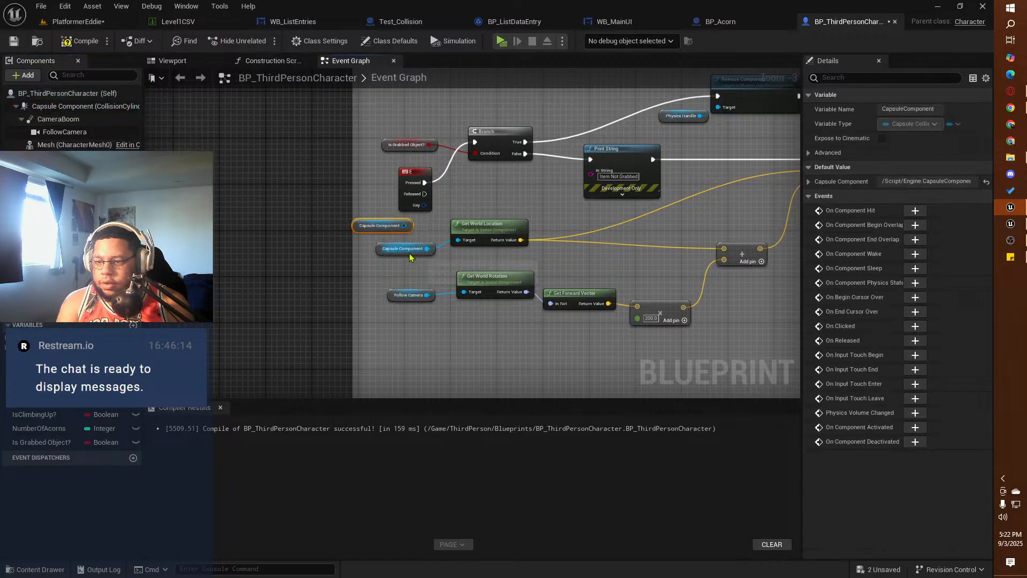
pyautogui.click(380, 248)
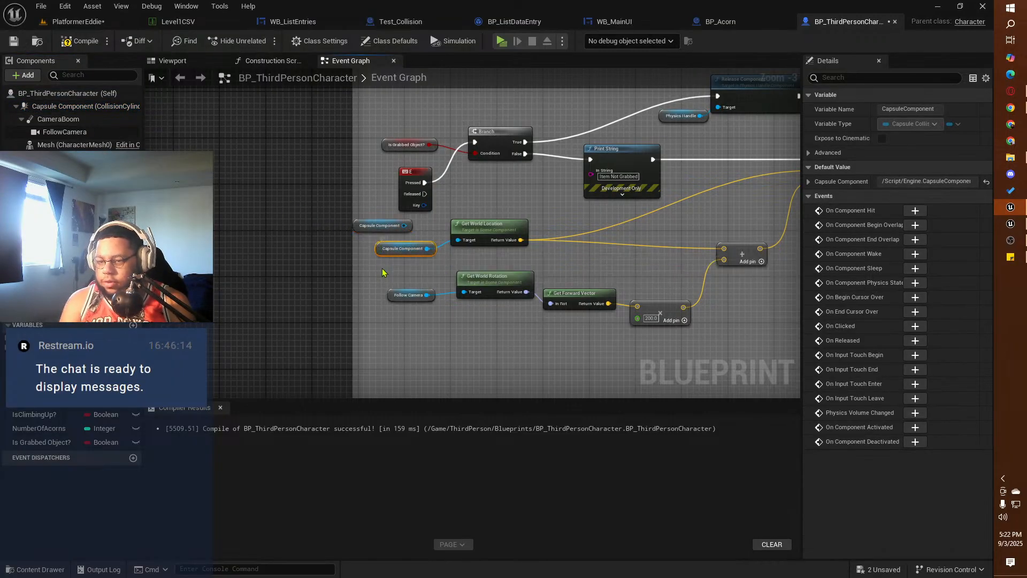
pyautogui.press('Delete')
pyautogui.moveTo(404, 226); pyautogui.dragTo(464, 244)
pyautogui.moveTo(355, 229); pyautogui.dragTo(383, 239)
# Step: Replace the Follow Camera reference feeding Get World Rotation with a fresh one from the components
pyautogui.click(389, 295)
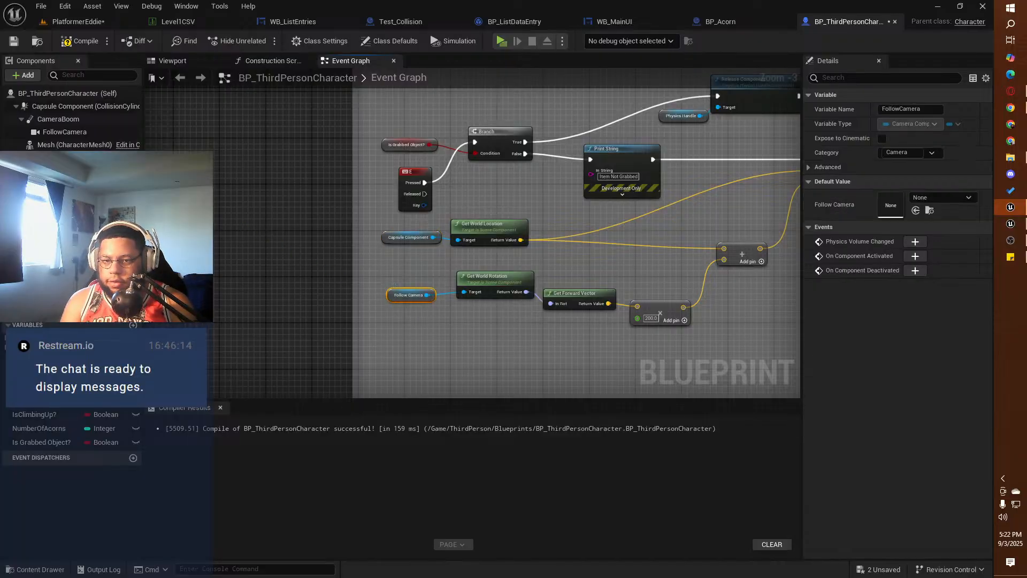
pyautogui.press('Delete')
pyautogui.moveTo(52, 132); pyautogui.dragTo(464, 293)
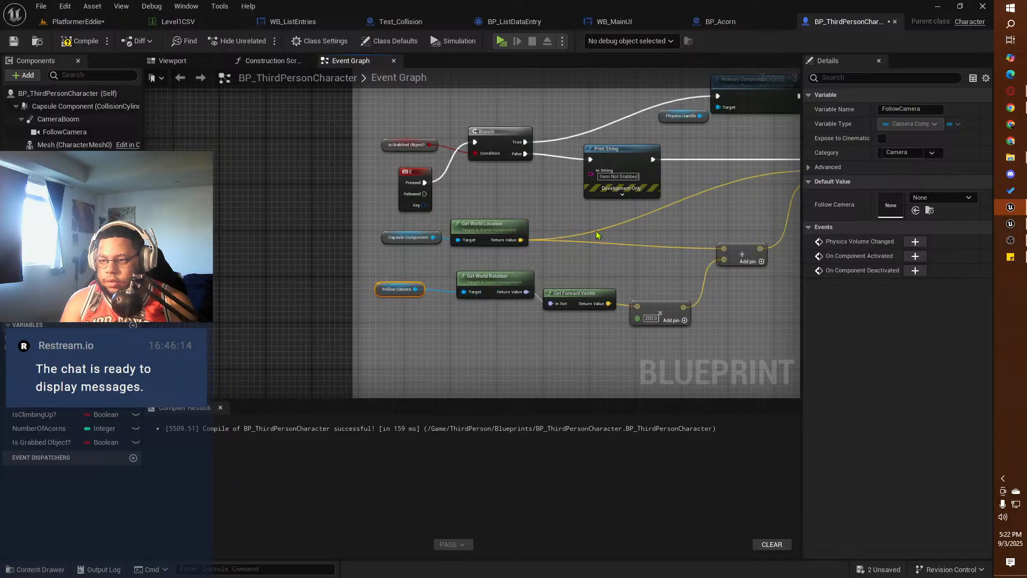
# Step: Replace the Physics Handle reference on Release Component's target with a fresh one from the components
pyautogui.moveTo(600, 215)
pyautogui.mouseDown(button='right')
pyautogui.moveTo(449, 245)
pyautogui.moveTo(260, 311)
pyautogui.moveTo(187, 236)
pyautogui.moveTo(159, 272)
pyautogui.moveTo(278, 273)
pyautogui.mouseUp(button='right')
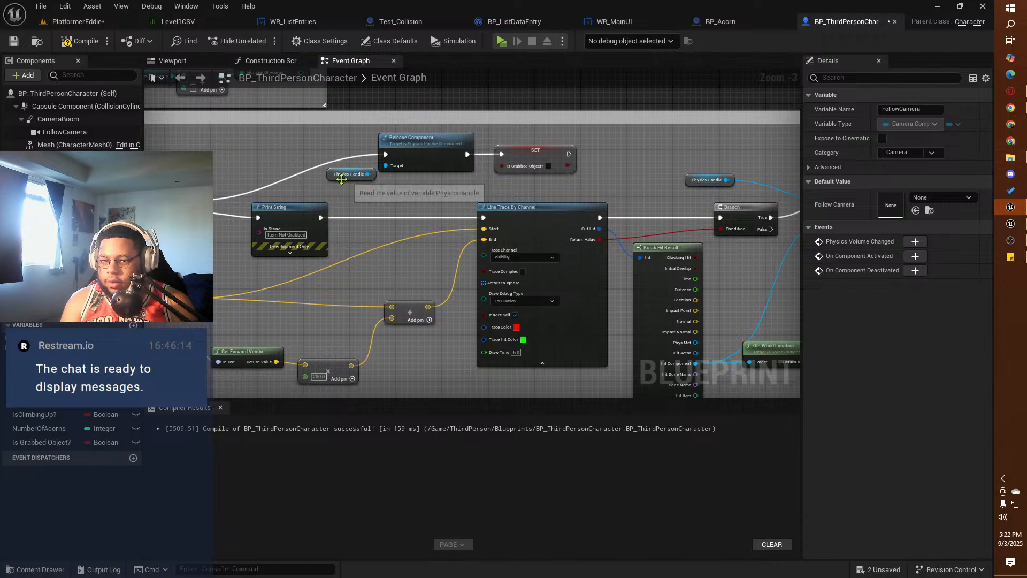
pyautogui.click(332, 177)
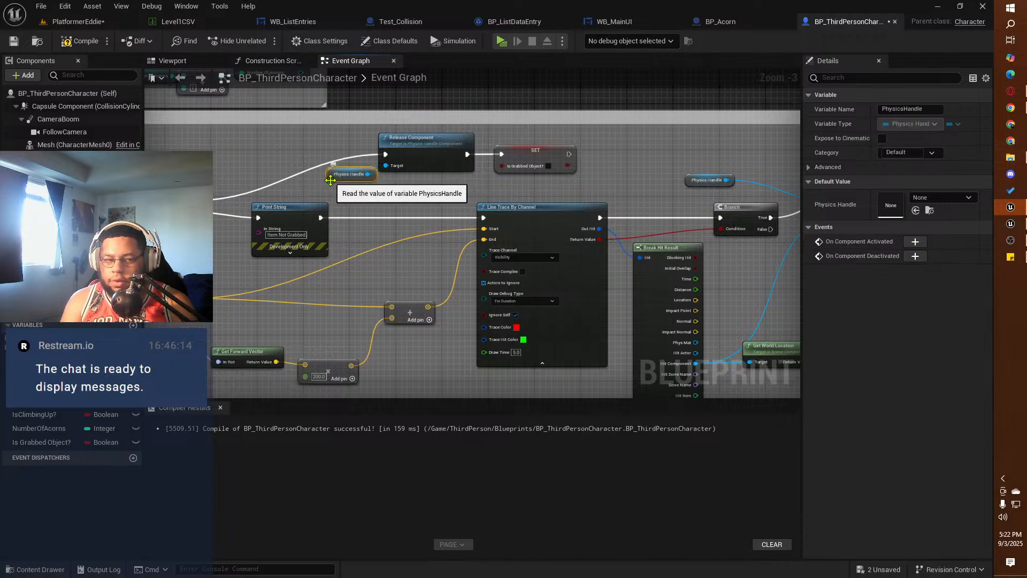
pyautogui.press('Delete')
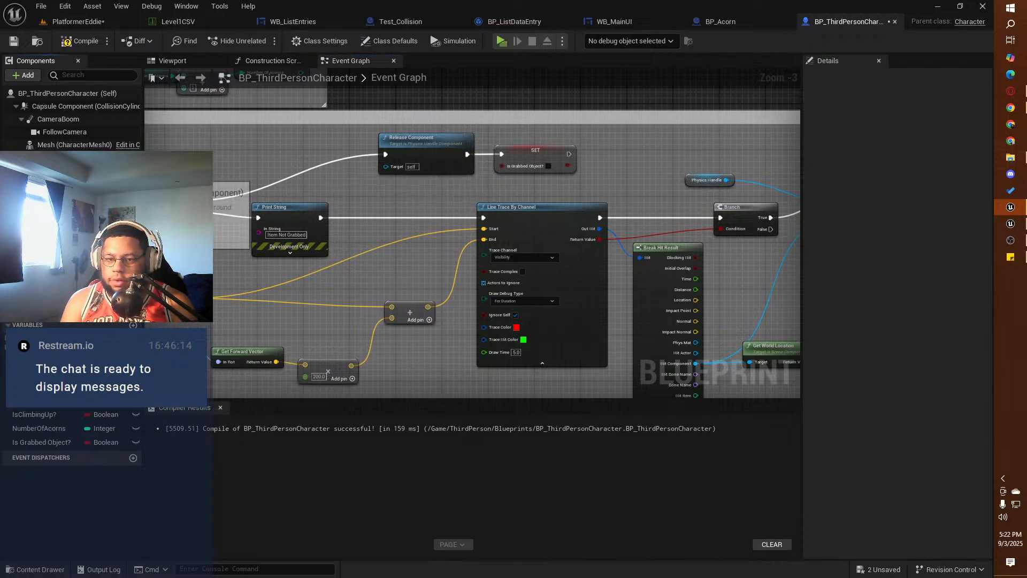
pyautogui.moveTo(60, 174); pyautogui.dragTo(386, 167)
# Step: Replace the Physics Handle reference on the target of Grab Component at Location with Rotation with a fresh one
pyautogui.moveTo(516, 184); pyautogui.dragTo(229, 176, button='right')
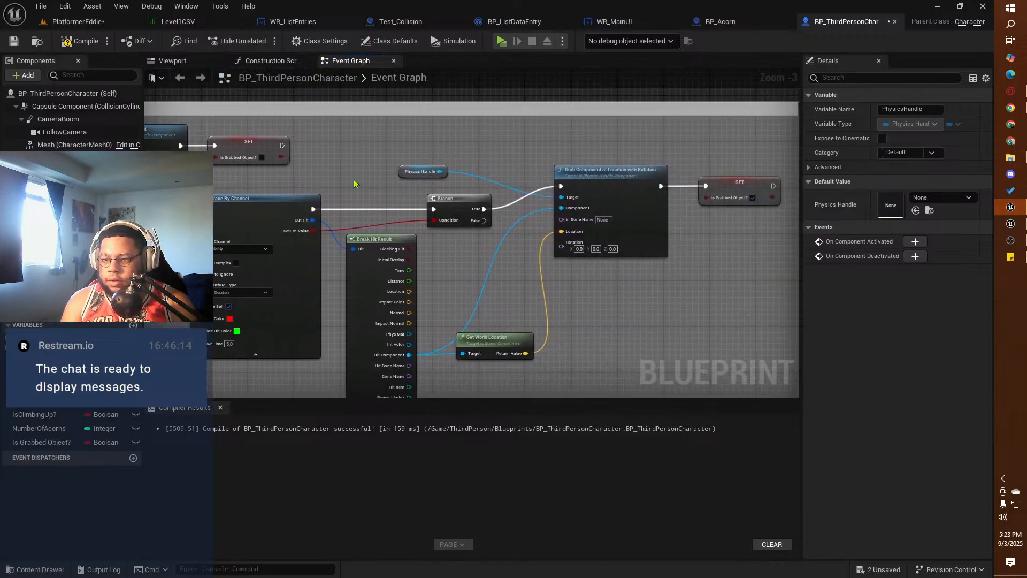
pyautogui.click(403, 173)
pyautogui.press('Delete')
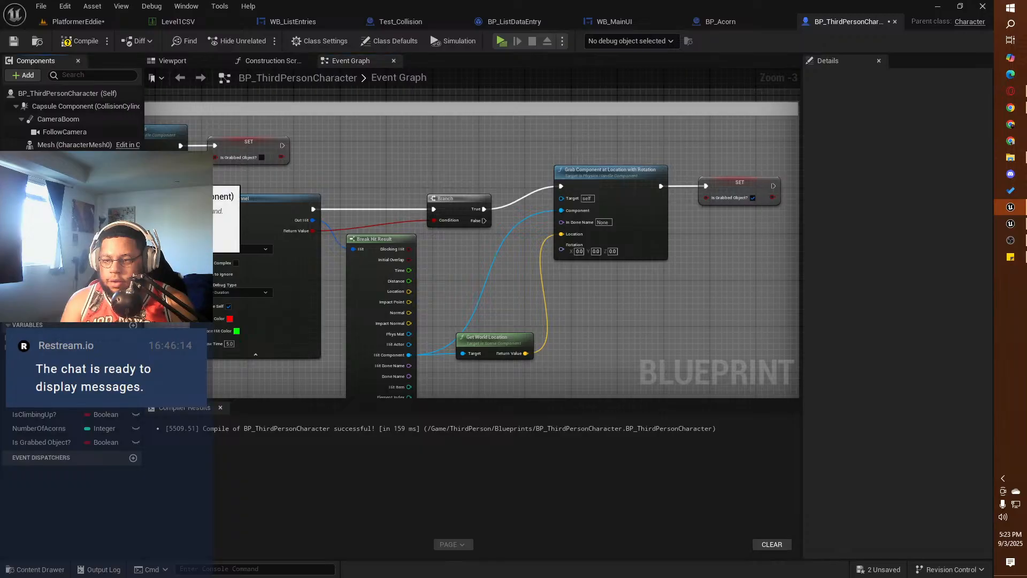
pyautogui.moveTo(60, 174); pyautogui.dragTo(561, 198)
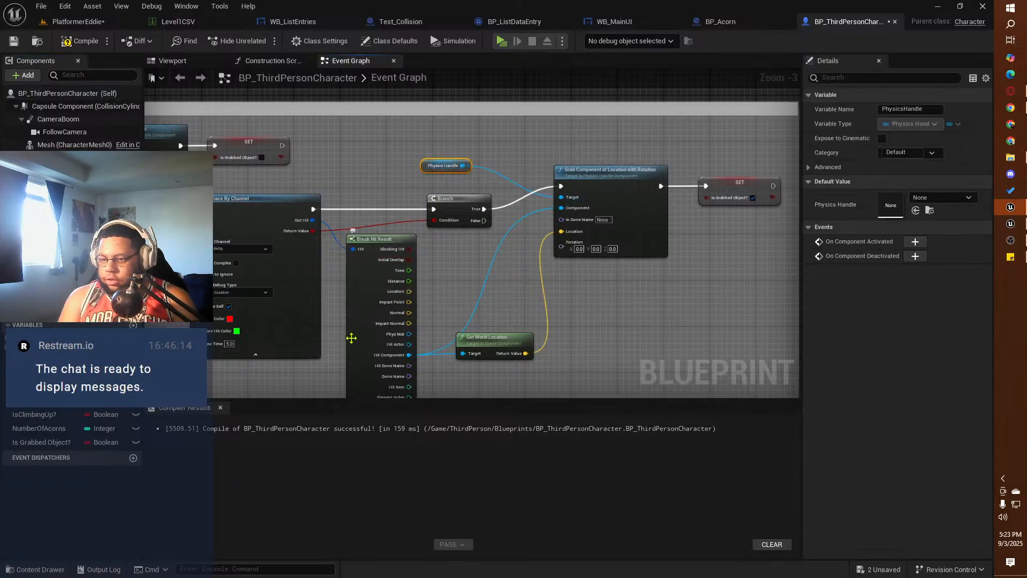
# Step: Compile and save BP_ThirdPersonCharacter with the refreshed component references in its grabbing system
pyautogui.moveTo(543, 294); pyautogui.dragTo(792, 176, button='right')
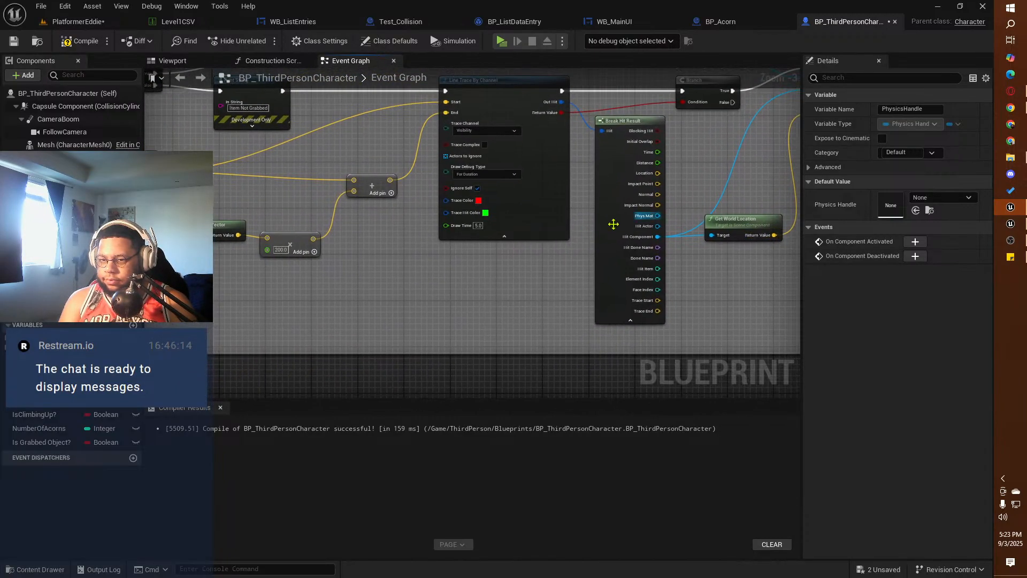
pyautogui.scroll(-2, 468, 321)
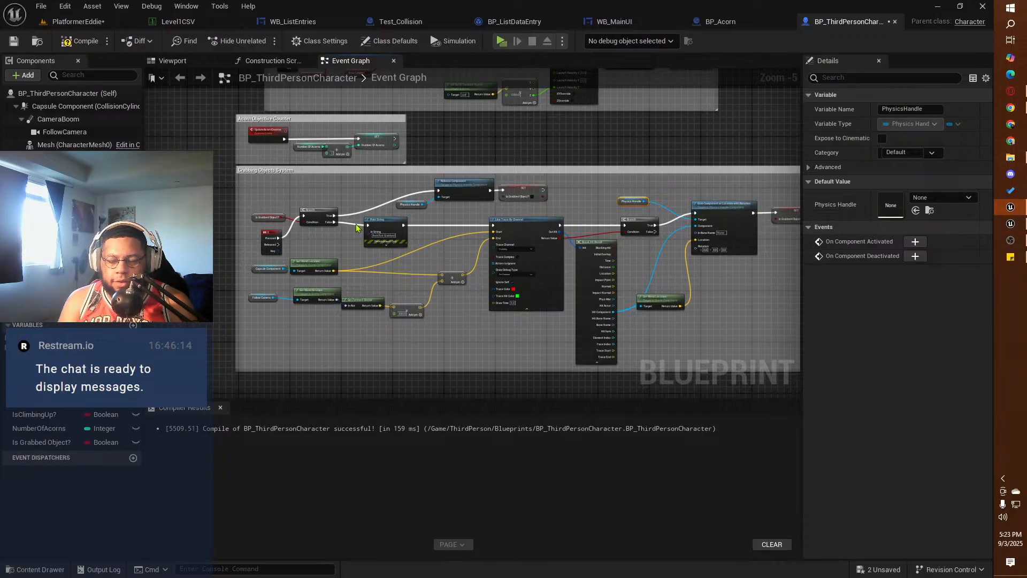
pyautogui.moveTo(627, 138); pyautogui.dragTo(175, 432, button='right')
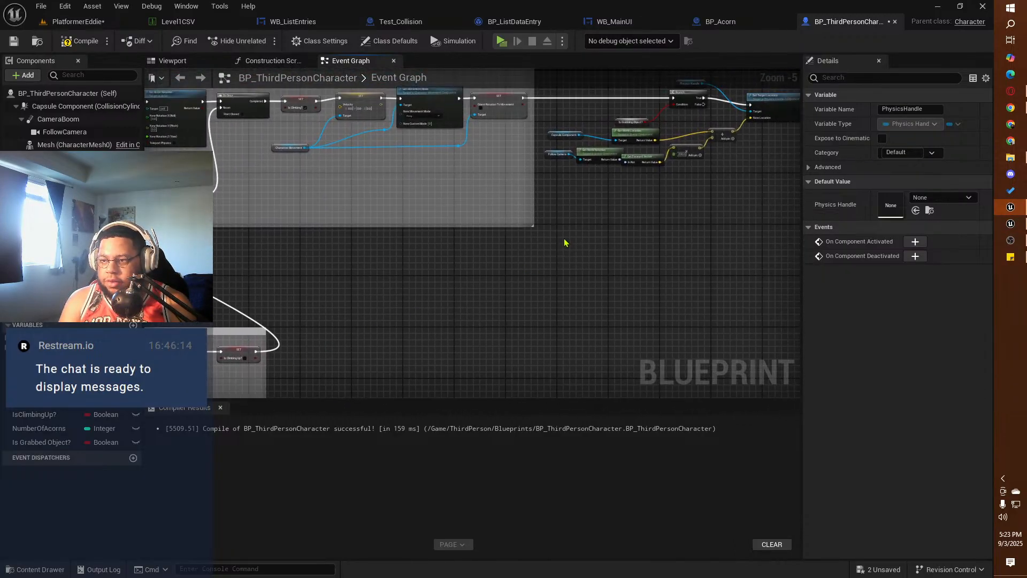
pyautogui.moveTo(564, 243); pyautogui.dragTo(376, 293, button='right')
pyautogui.scroll(2, 376, 294)
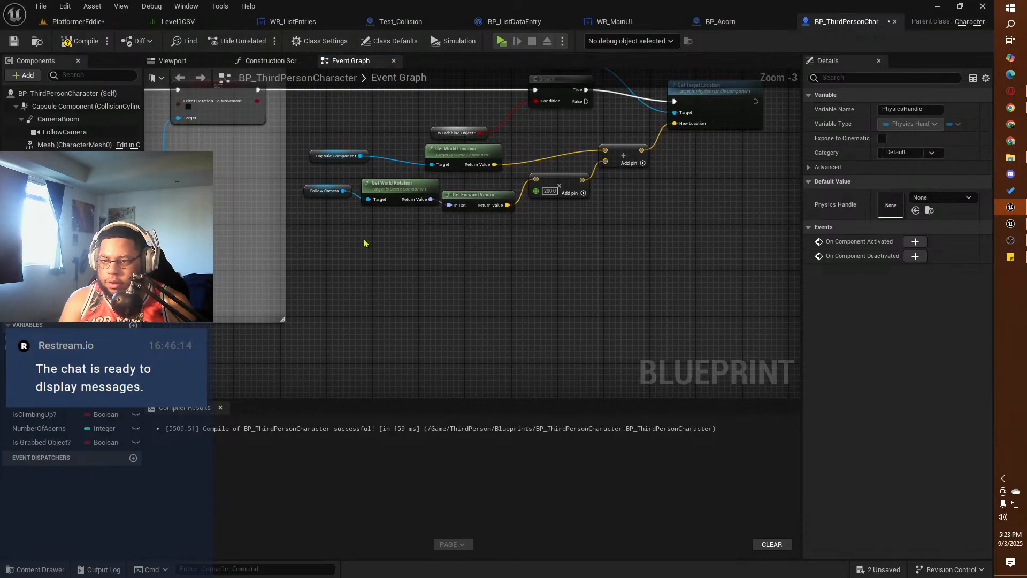
pyautogui.moveTo(364, 243); pyautogui.dragTo(378, 323, button='right')
pyautogui.scroll(1, 378, 326)
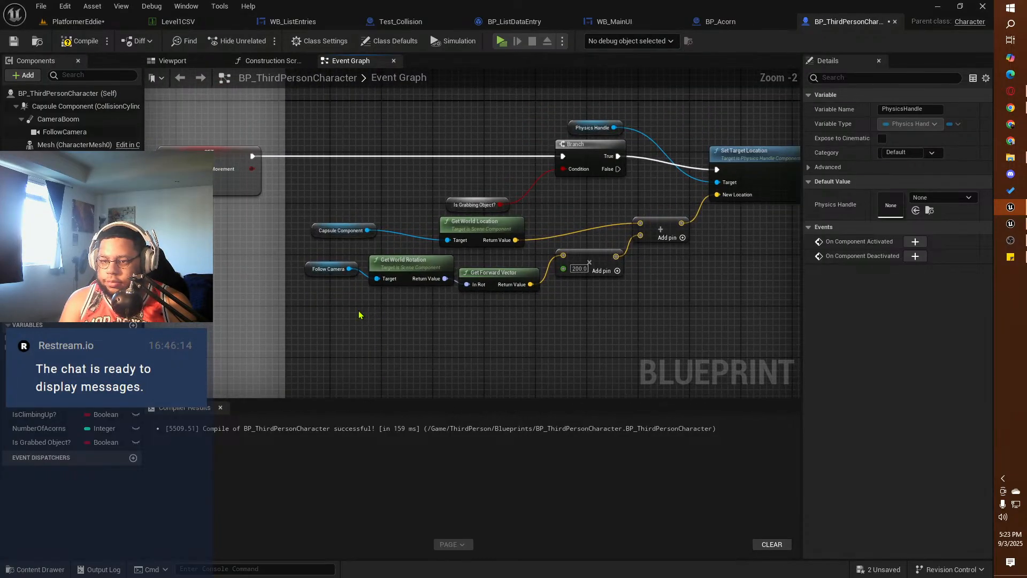
pyautogui.click(80, 41)
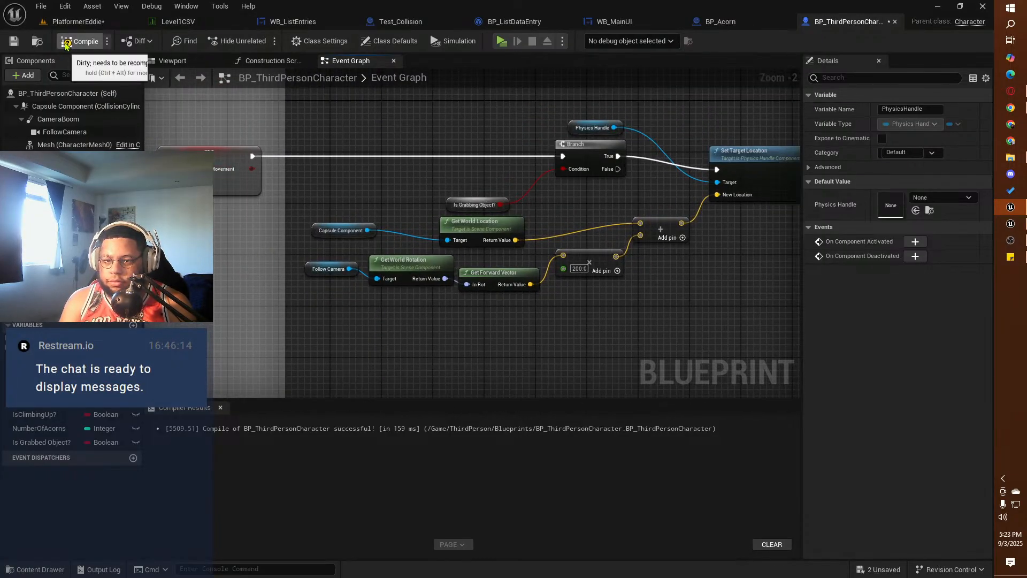
pyautogui.click(15, 44)
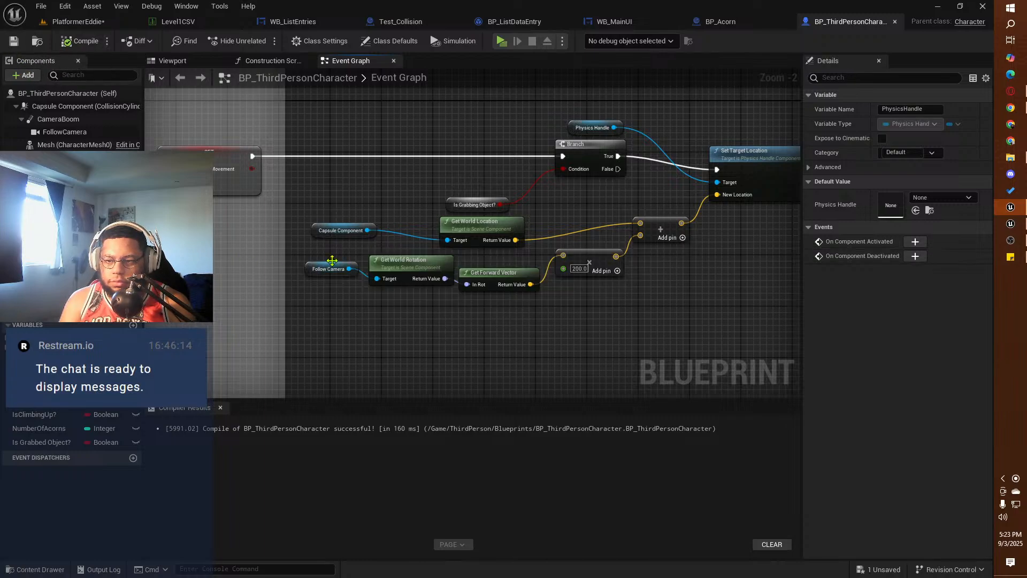
# Step: Replace the Capsule Component reference feeding Get World Location in the Set Target Location logic with a fresh one from the components
pyautogui.click(325, 234)
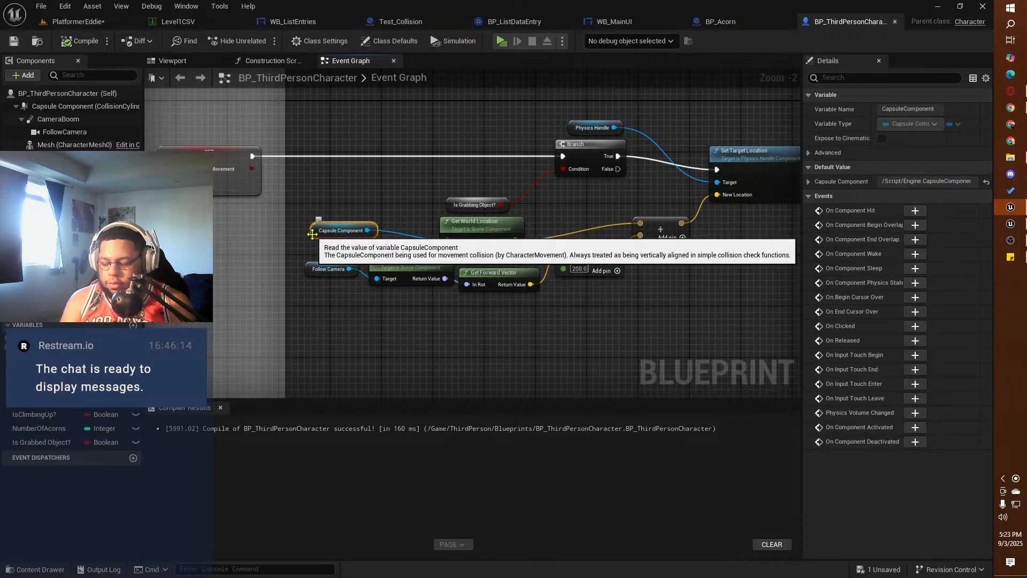
pyautogui.press('Delete')
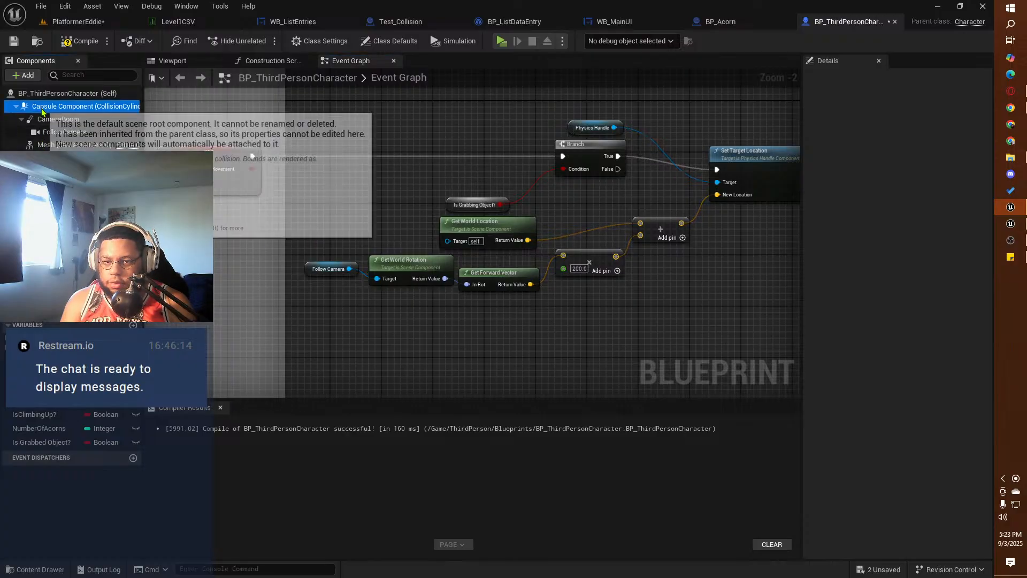
pyautogui.moveTo(80, 106); pyautogui.dragTo(447, 240)
# Step: Replace the Follow Camera reference feeding Get World Rotation in the Set Target Location logic with a fresh one and place it beside the node
pyautogui.click(309, 264)
pyautogui.press('Delete')
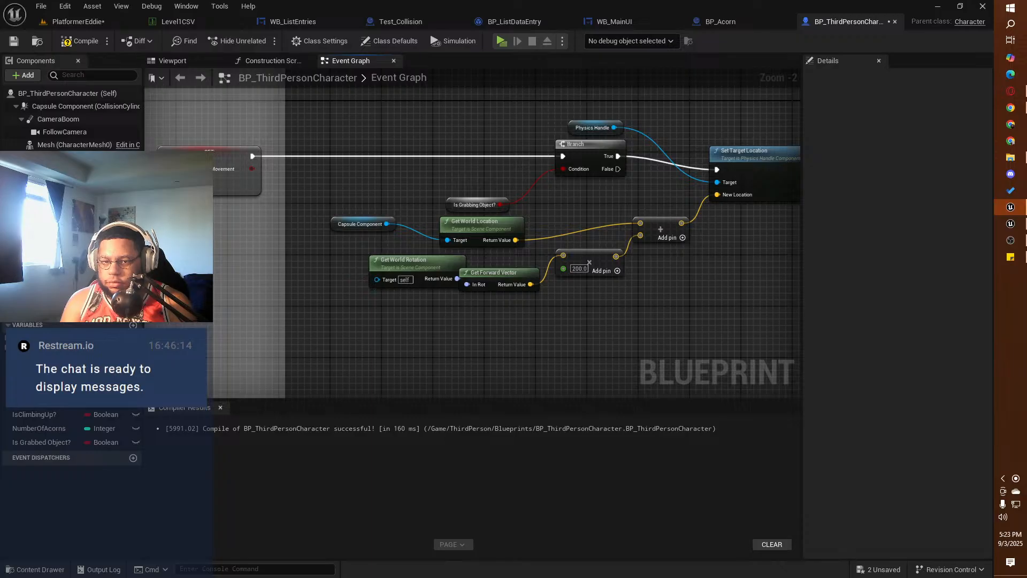
pyautogui.moveTo(64, 131); pyautogui.dragTo(377, 279)
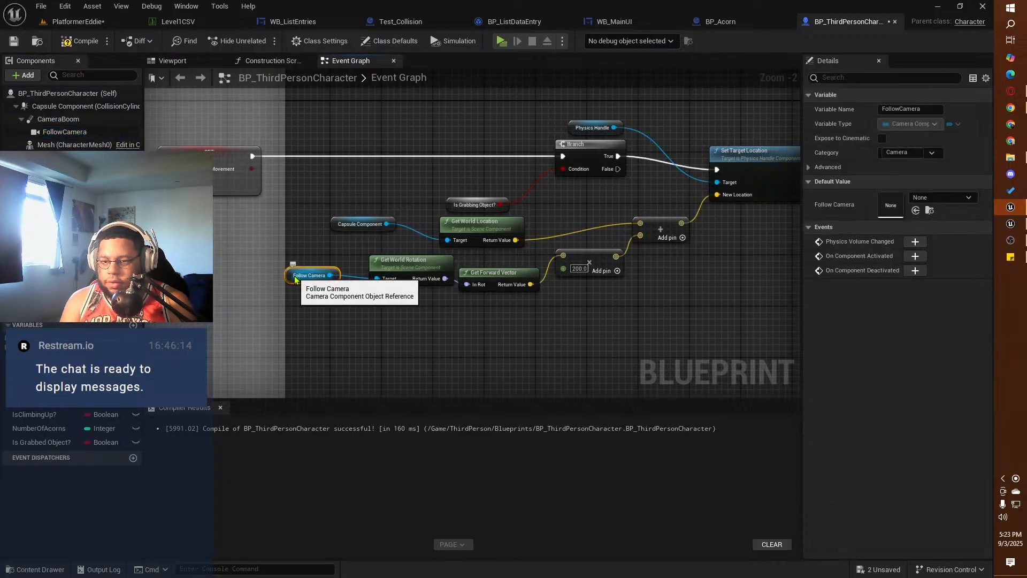
pyautogui.moveTo(294, 279); pyautogui.dragTo(314, 279)
# Step: Replace the Physics Handle reference on Set Target Location's target with a fresh one and compile the blueprint
pyautogui.moveTo(608, 201); pyautogui.dragTo(410, 241, button='right')
pyautogui.press('Delete')
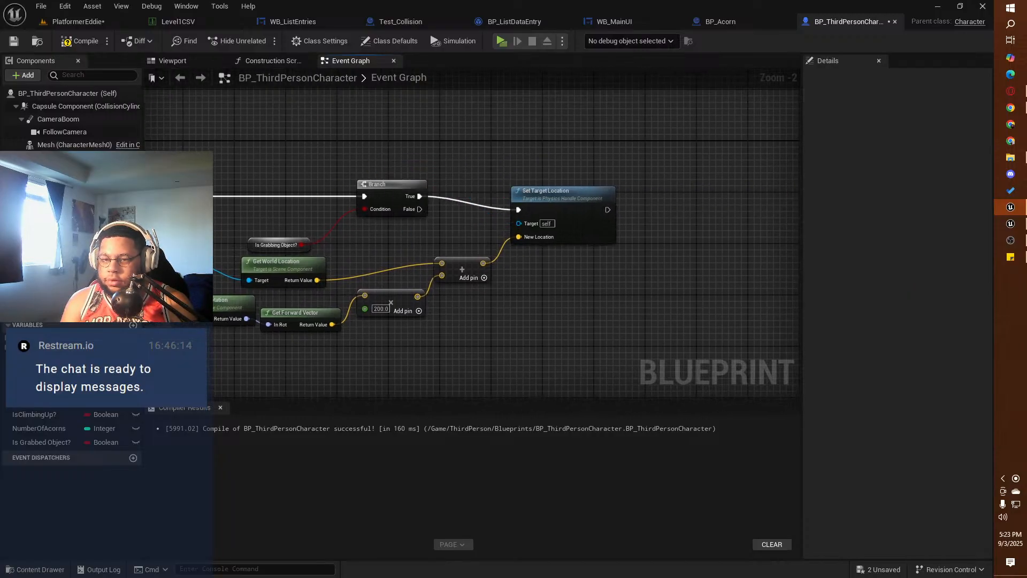
pyautogui.moveTo(69, 179); pyautogui.dragTo(519, 223)
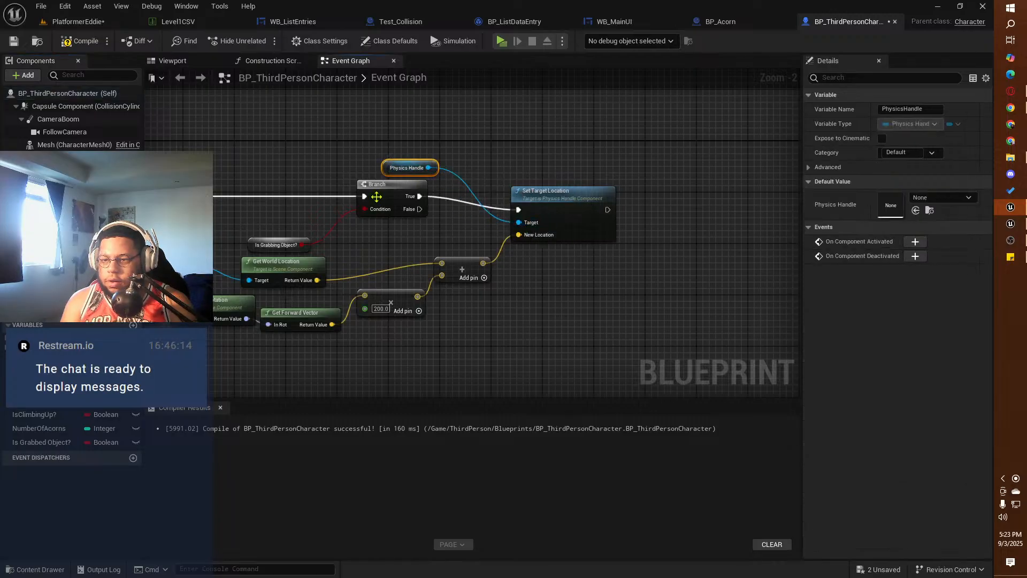
pyautogui.click(79, 41)
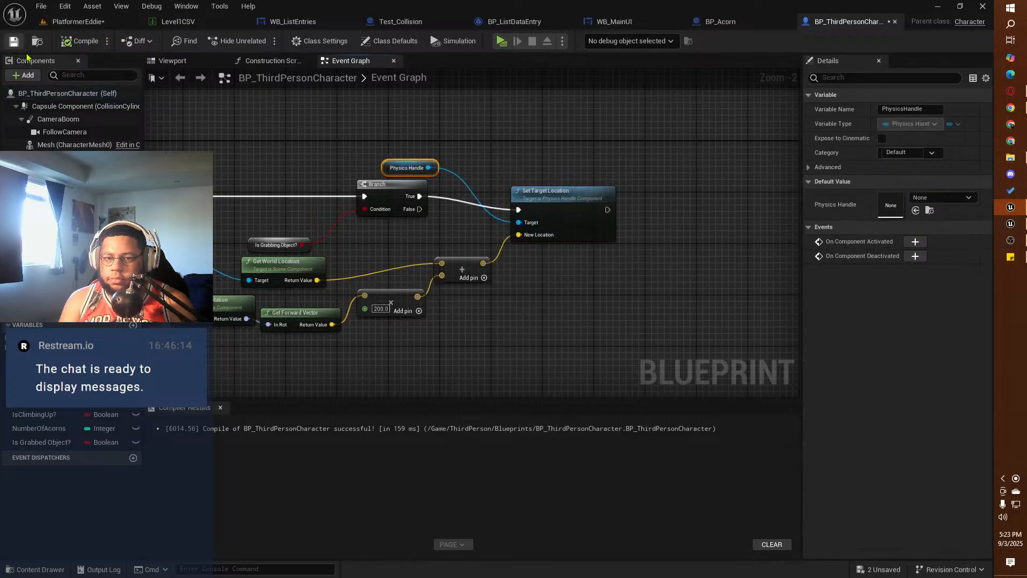
# Step: Play-test the level by trying to grab the white cube and moving the squirrel around the tree and green bushes, and end the preview
pyautogui.click(501, 41)
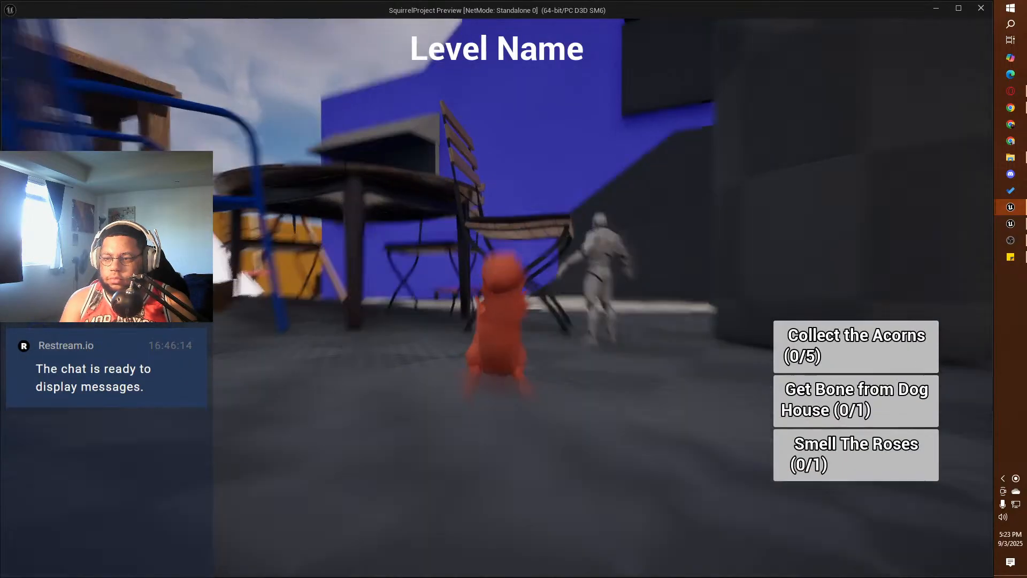
pyautogui.press('w')
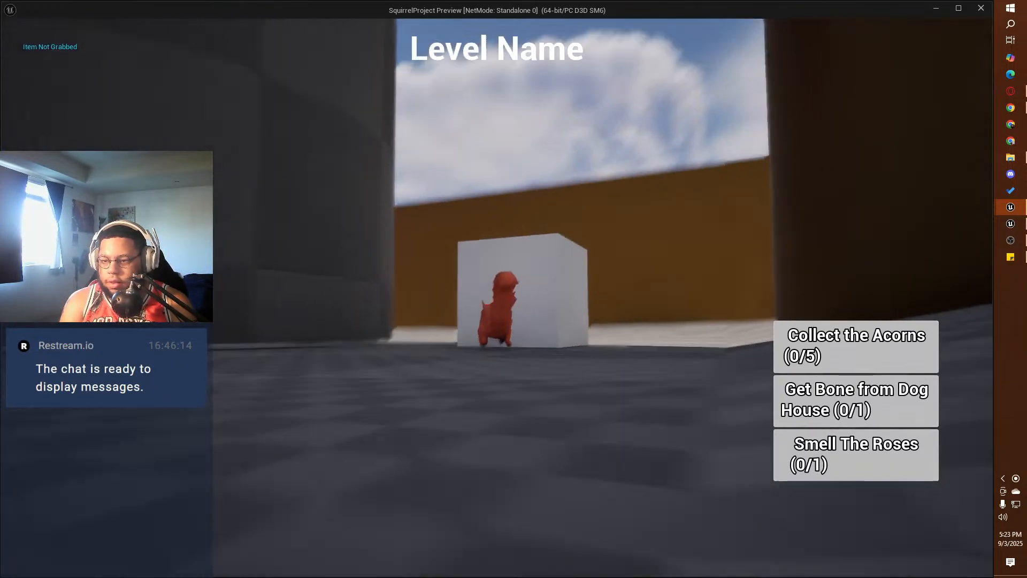
pyautogui.press('space')
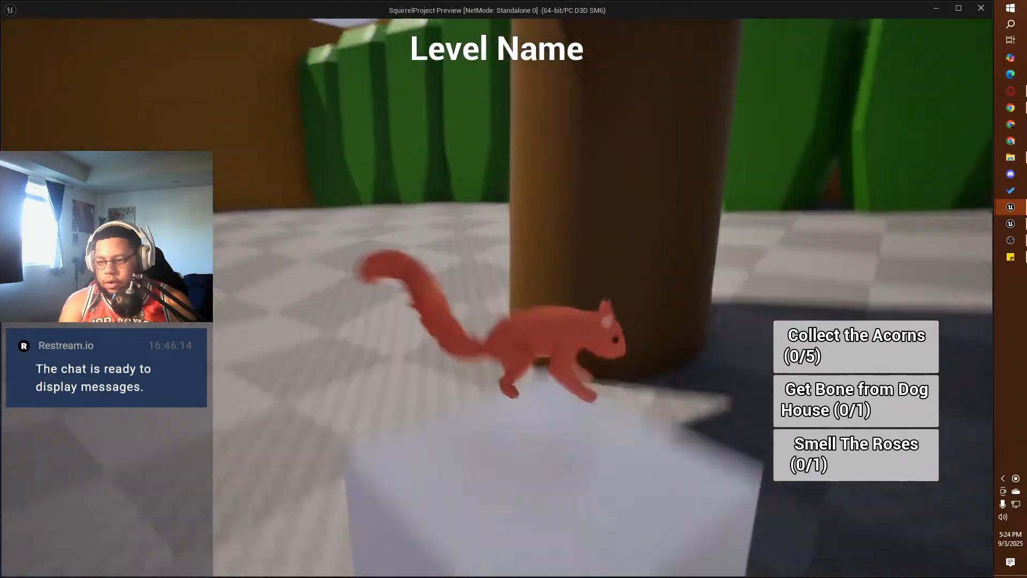
pyautogui.press('w')
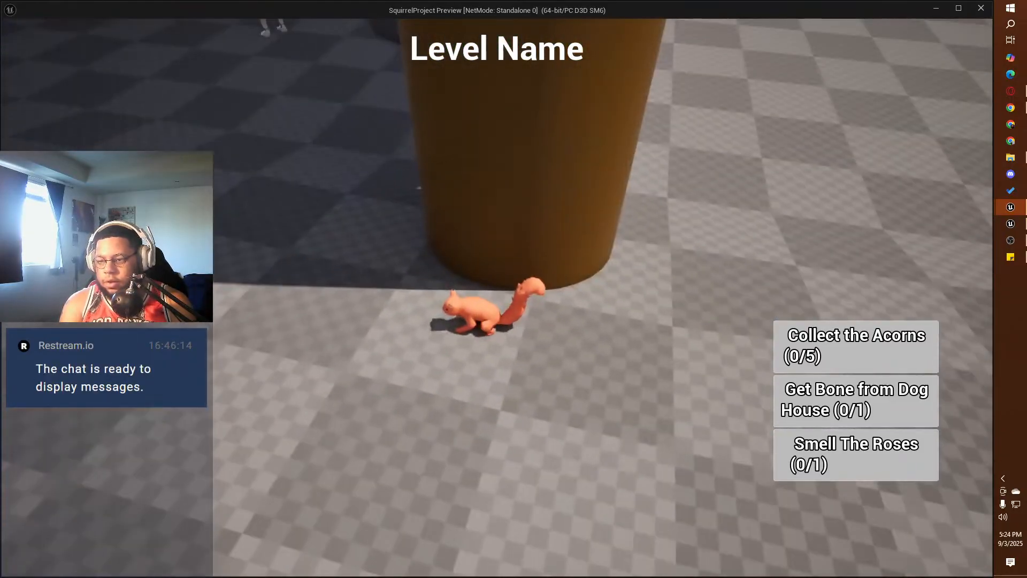
pyautogui.press('w')
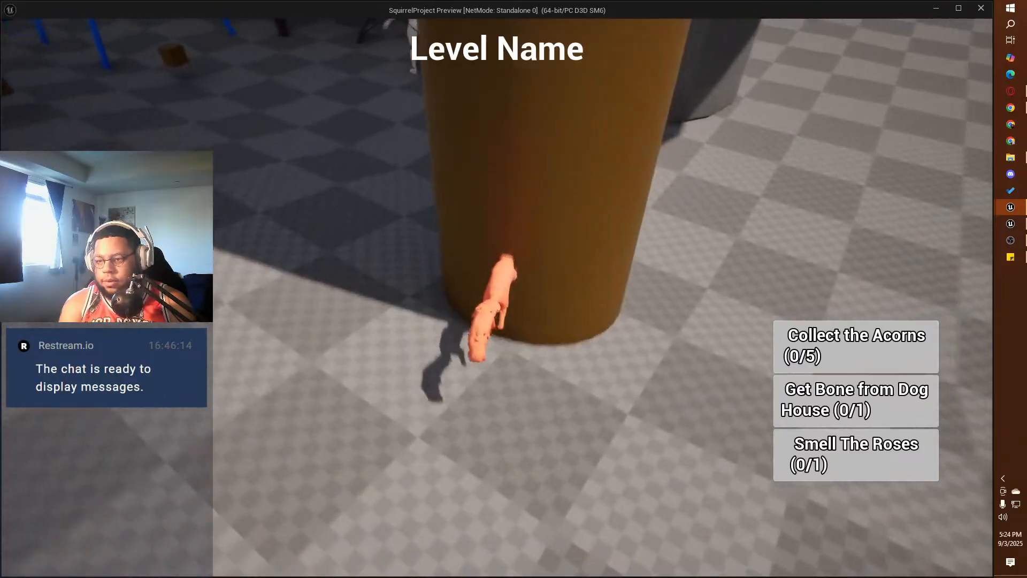
pyautogui.press('w')
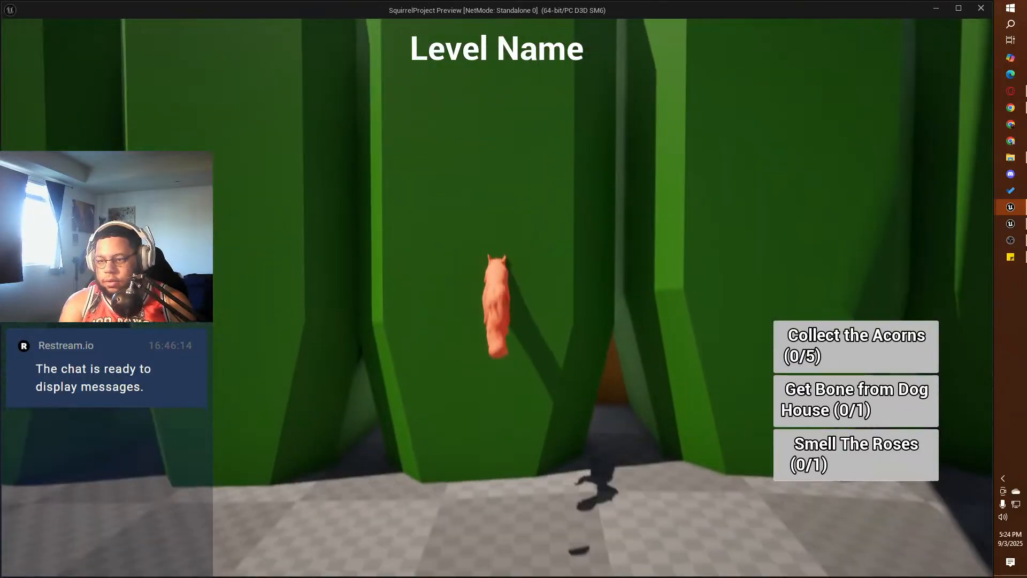
pyautogui.press('w')
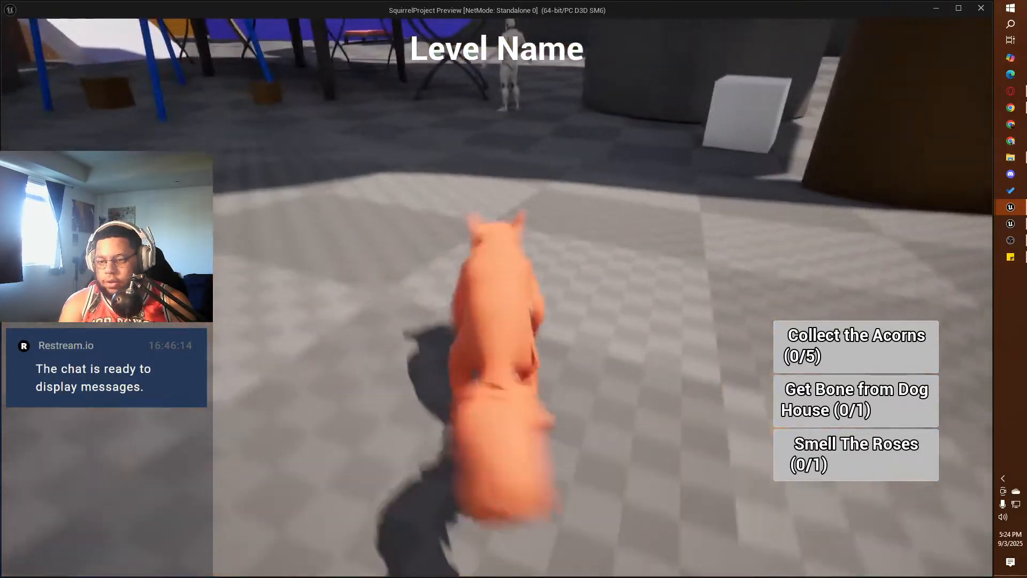
pyautogui.press('w')
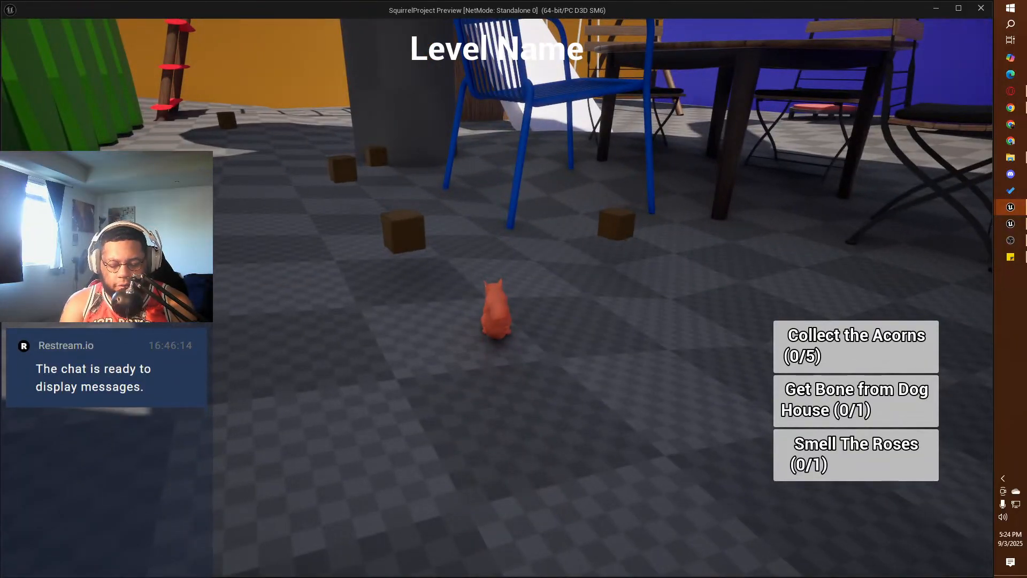
pyautogui.press('Escape')
# Step: Break the execution link from the Orient Rotation To Movement SET node to the Is Grabbing Object? branch and compile
pyautogui.moveTo(288, 194); pyautogui.dragTo(630, 197, button='right')
pyautogui.moveTo(527, 240); pyautogui.dragTo(609, 226, button='right')
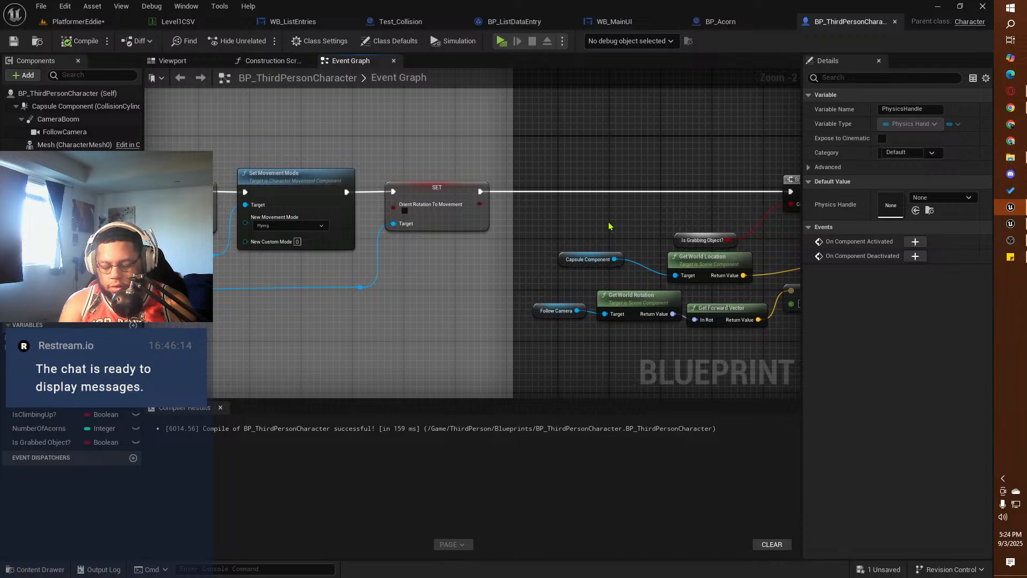
pyautogui.moveTo(546, 225); pyautogui.dragTo(489, 241, button='right')
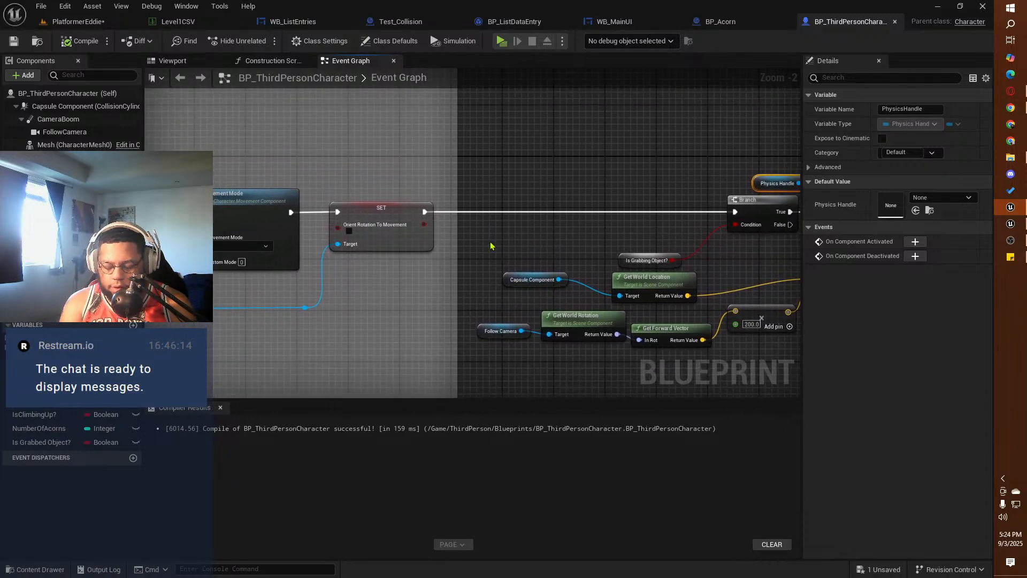
pyautogui.keyDown('alt'); pyautogui.click(439, 217); pyautogui.keyUp('alt')
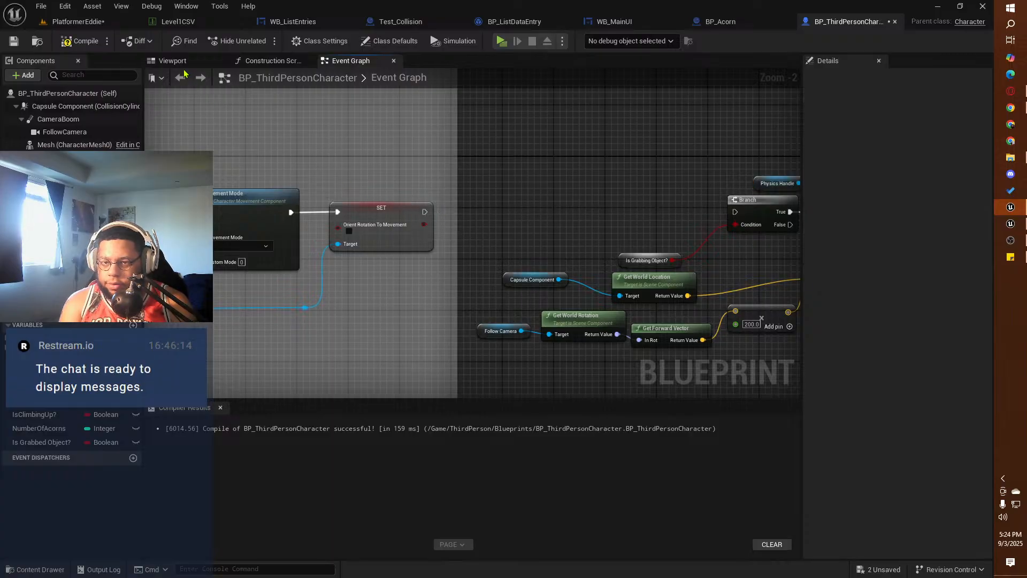
pyautogui.click(80, 41)
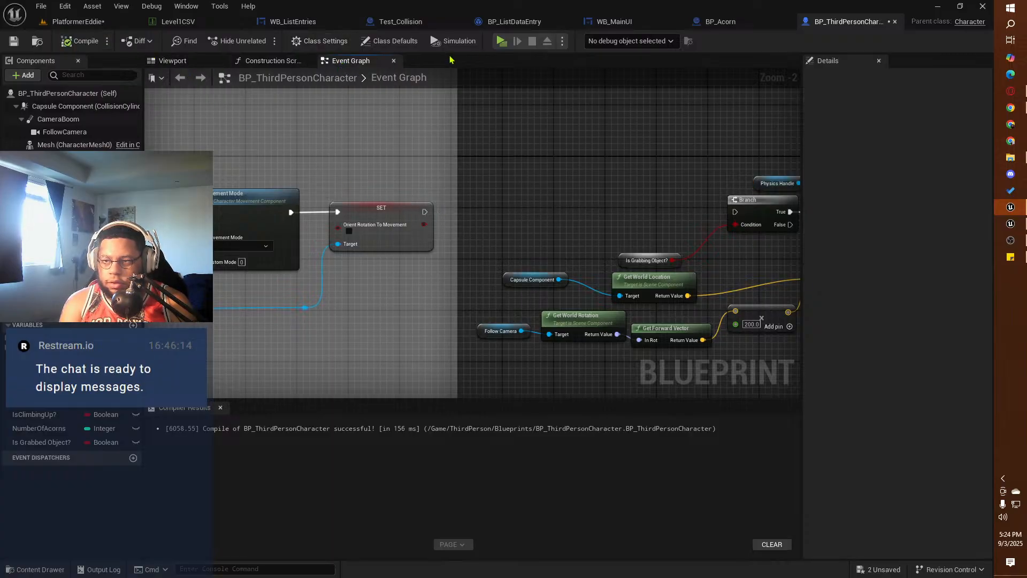
# Step: Play-test the squirrel's running, jumping and wall climbing around the bushes and tree with the grabbing branch disconnected
pyautogui.hotkey('alt', 'p')
pyautogui.click(493, 209)
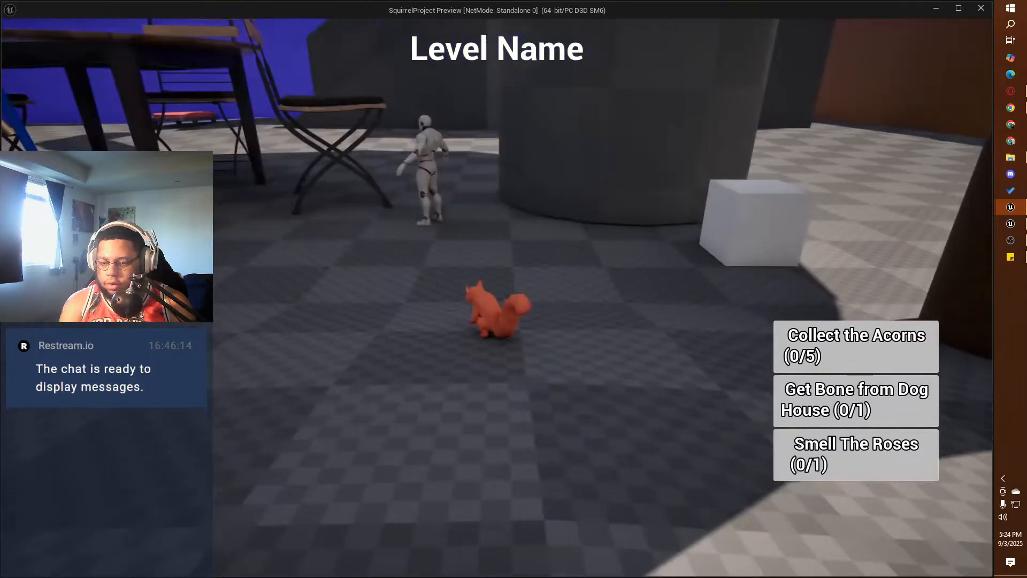
pyautogui.press('w')
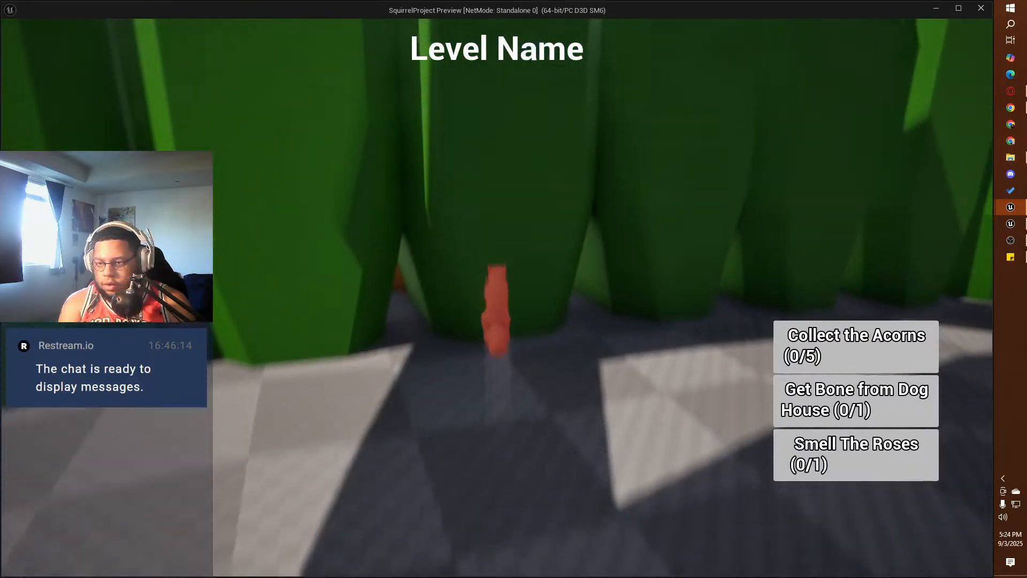
pyautogui.press('w')
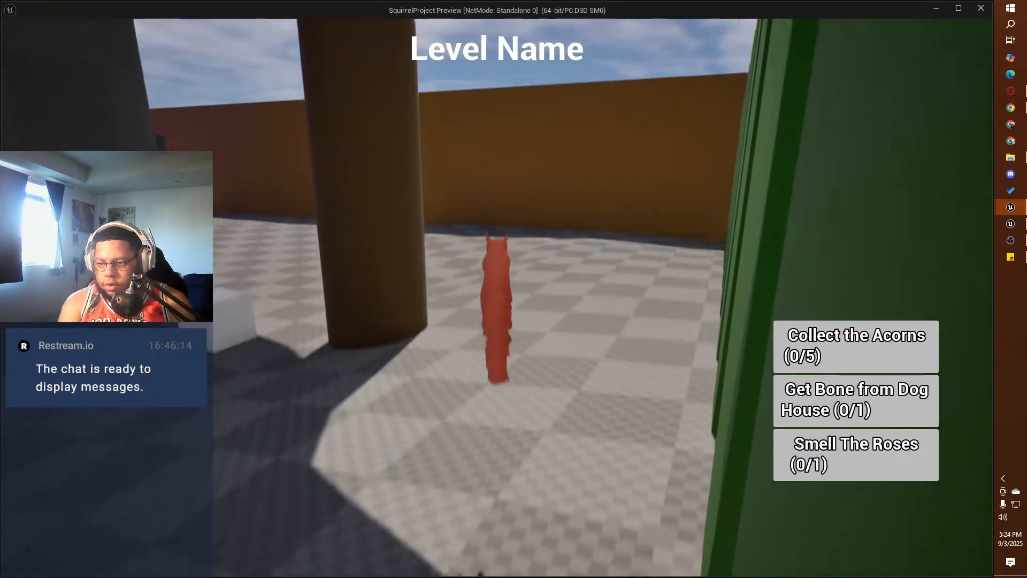
pyautogui.press('space')
pyautogui.press('w')
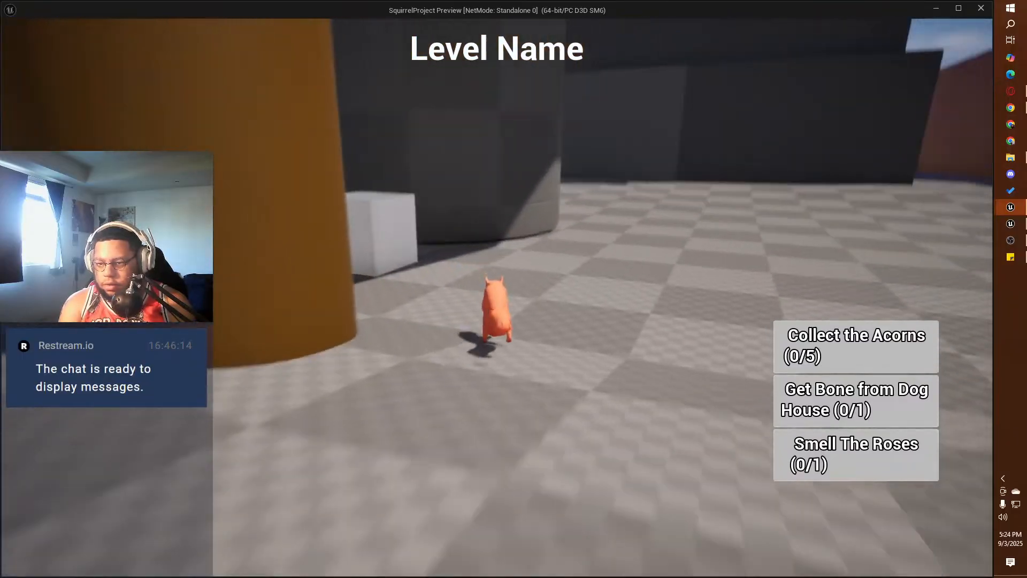
pyautogui.press('space')
pyautogui.press('w')
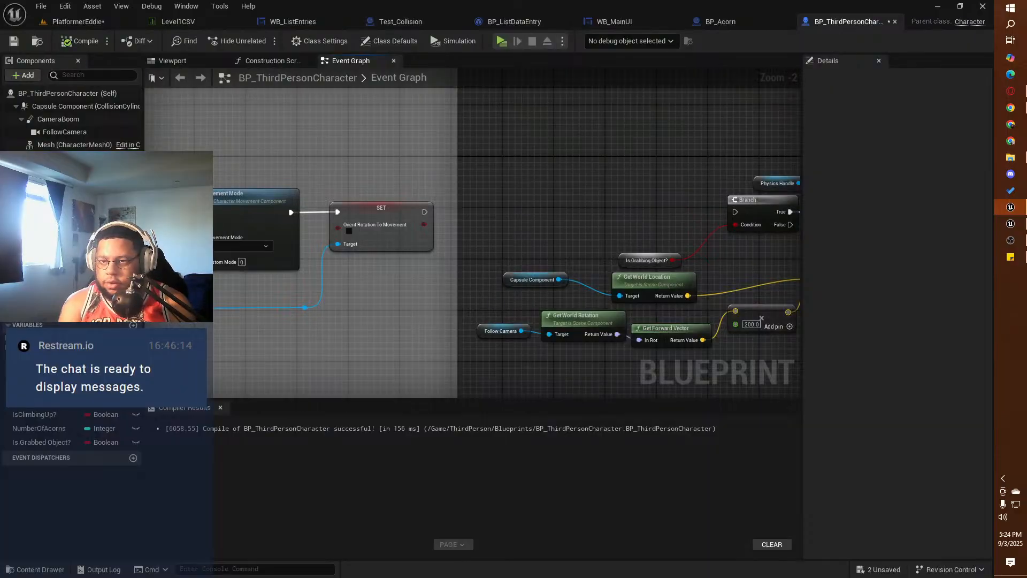
# Step: Examine the outputs of the Is Climbing Up? branch and the Line Trace By Channel node in the Wall Climbing Logic
pyautogui.moveTo(335, 301)
pyautogui.mouseDown(button='right')
pyautogui.moveTo(558, 263)
pyautogui.moveTo(334, 286)
pyautogui.moveTo(669, 266)
pyautogui.mouseUp(button='right')
pyautogui.scroll(-3, 532, 260)
pyautogui.moveTo(359, 190)
pyautogui.mouseDown(button='right')
pyautogui.moveTo(440, 229)
pyautogui.moveTo(571, 234)
pyautogui.moveTo(691, 314)
pyautogui.moveTo(700, 405)
pyautogui.mouseUp(button='right')
pyautogui.moveTo(403, 287); pyautogui.dragTo(463, 174, button='right')
pyautogui.scroll(3, 523, 224)
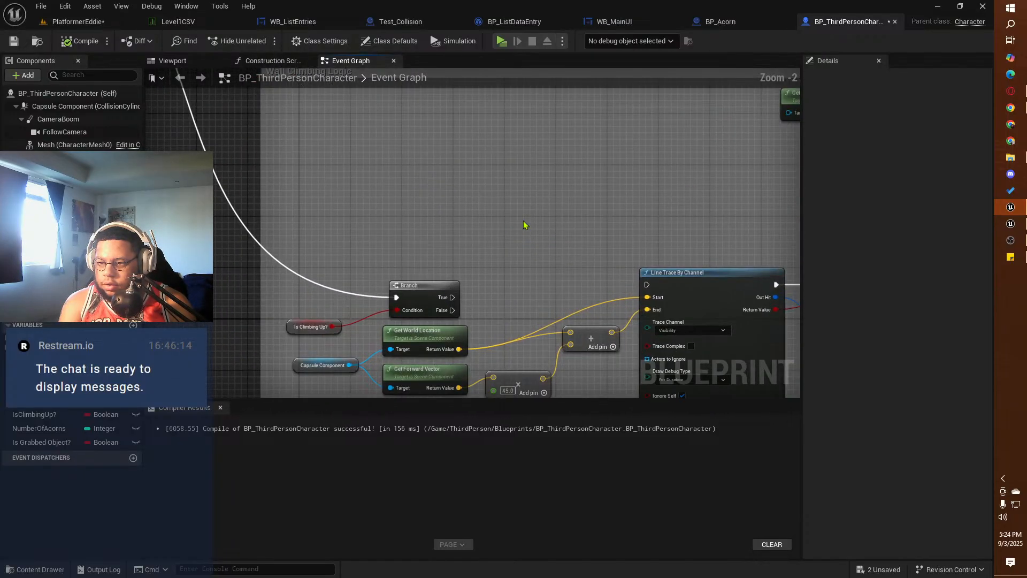
pyautogui.scroll(-1, 523, 224)
pyautogui.moveTo(523, 224); pyautogui.dragTo(402, 128, button='right')
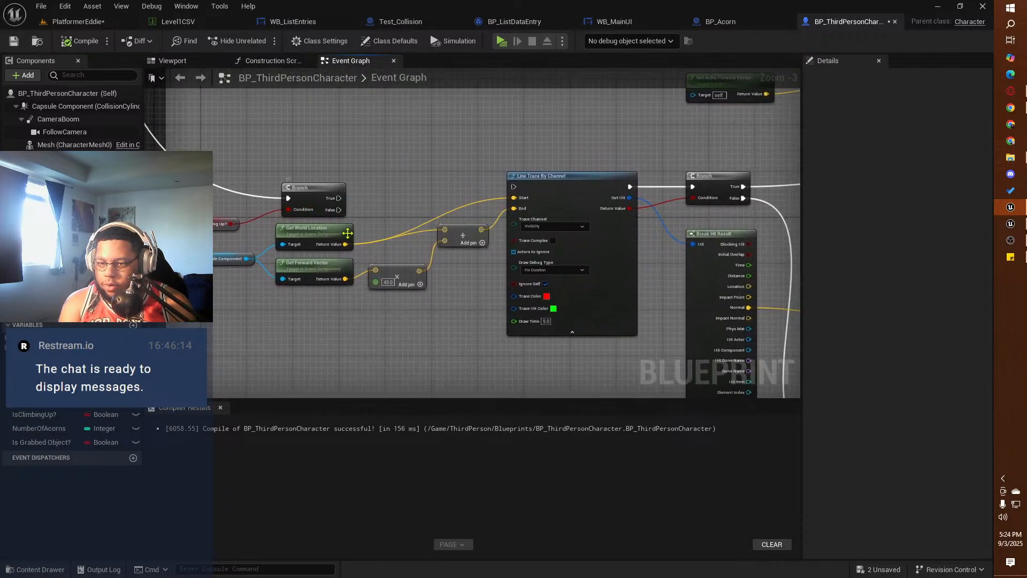
pyautogui.moveTo(353, 162); pyautogui.dragTo(373, 231, button='right')
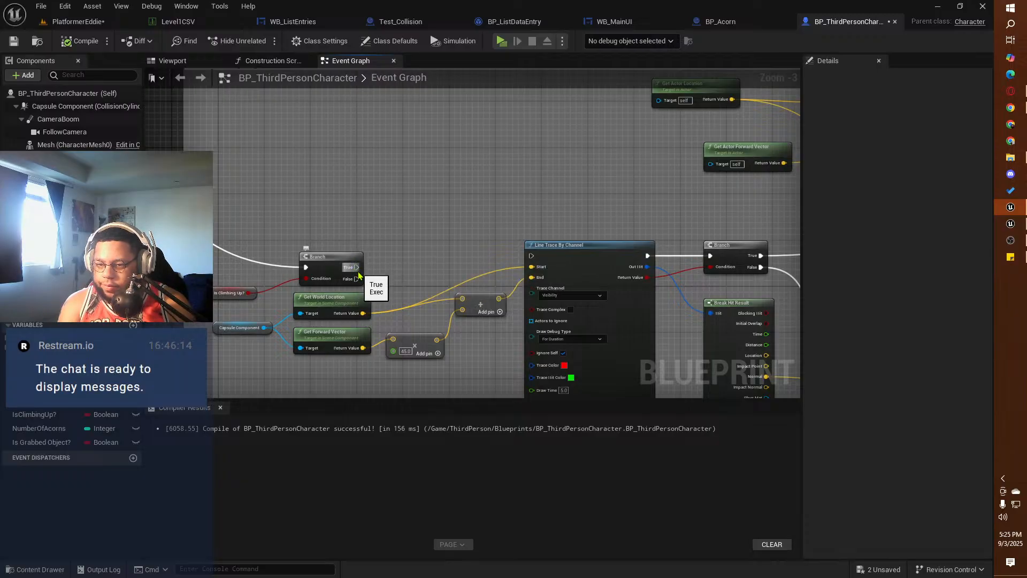
pyautogui.moveTo(357, 268)
pyautogui.mouseDown()
pyautogui.moveTo(528, 259)
pyautogui.moveTo(420, 260)
pyautogui.mouseUp()
pyautogui.click(394, 277)
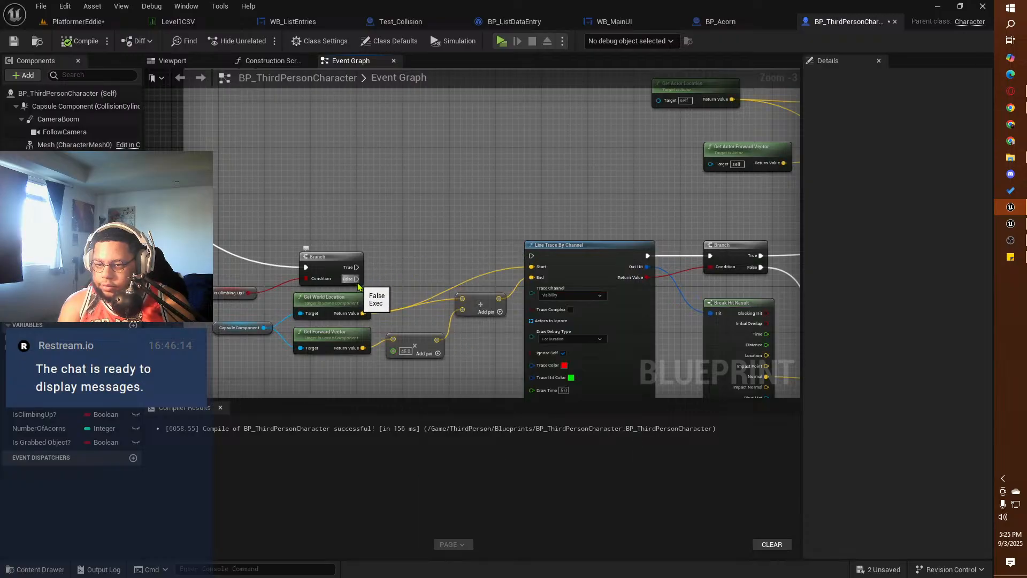
# Step: Connect the False output of the Is Climbing Up? branch to the first Line Trace By Channel node and compile
pyautogui.moveTo(355, 279); pyautogui.dragTo(531, 255)
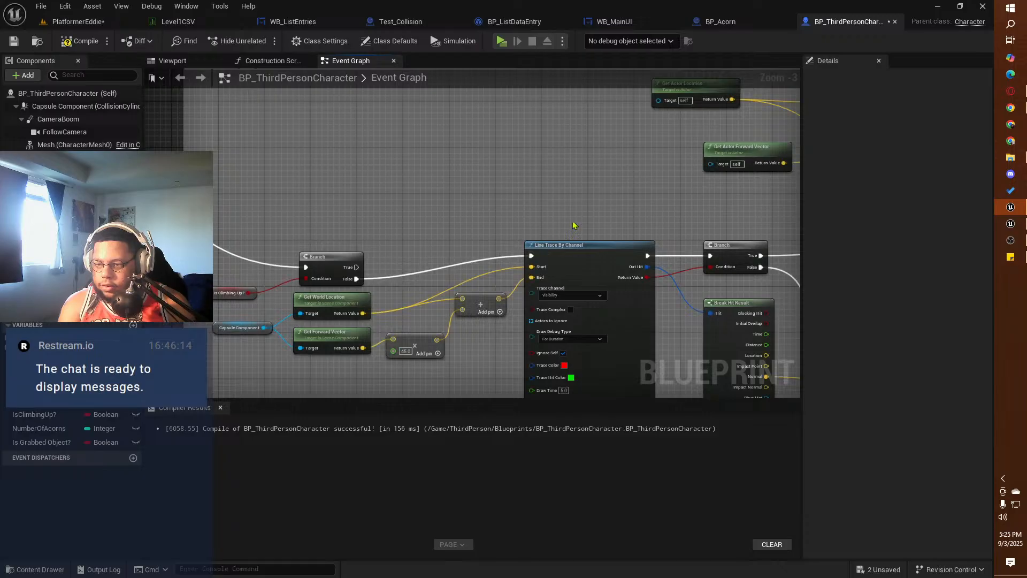
pyautogui.moveTo(622, 212); pyautogui.dragTo(167, 187, button='right')
pyautogui.moveTo(270, 194); pyautogui.dragTo(679, 176, button='right')
pyautogui.scroll(-1, 471, 203)
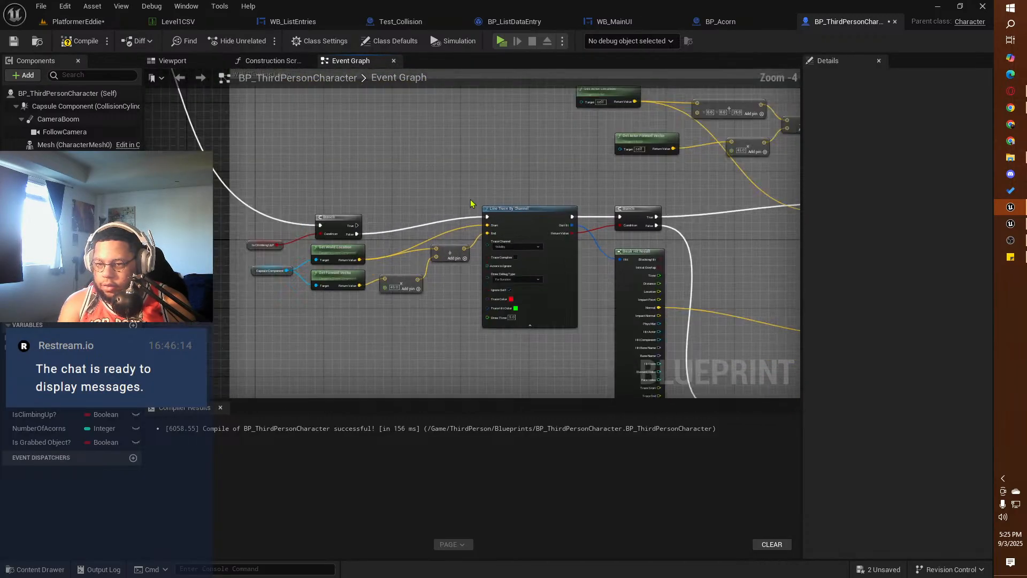
pyautogui.scroll(-1, 471, 203)
pyautogui.moveTo(405, 200); pyautogui.dragTo(447, 230, button='right')
pyautogui.click(80, 41)
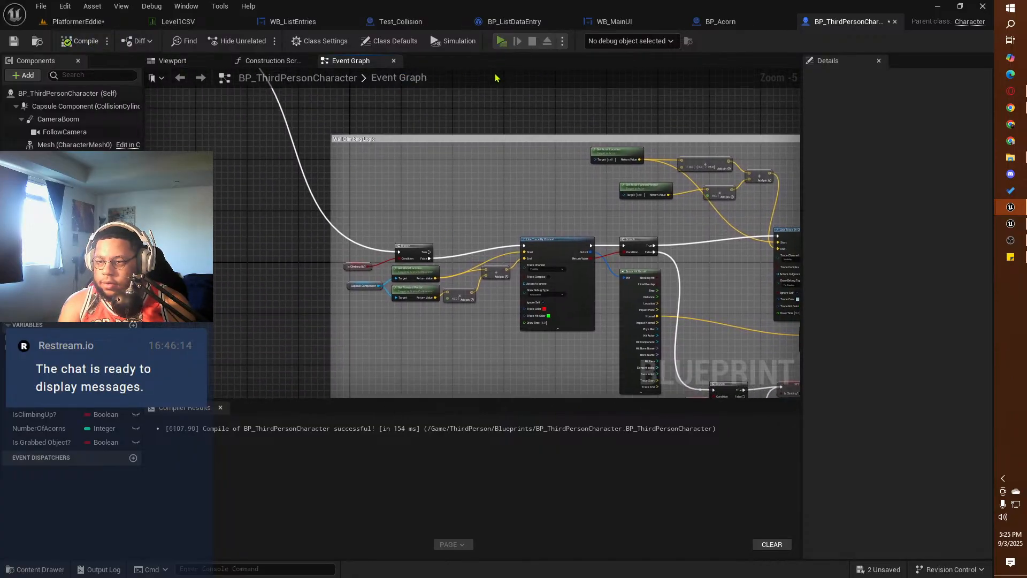
# Step: Play-test the squirrel's wall climbing on the green bushes and the brown cylinder, and end the preview
pyautogui.click(501, 42)
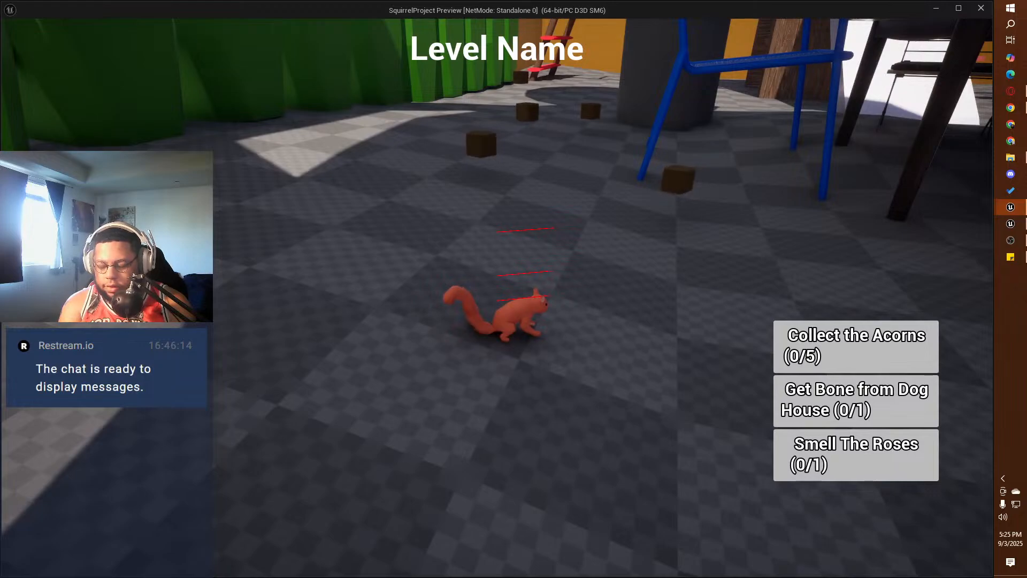
pyautogui.press('w')
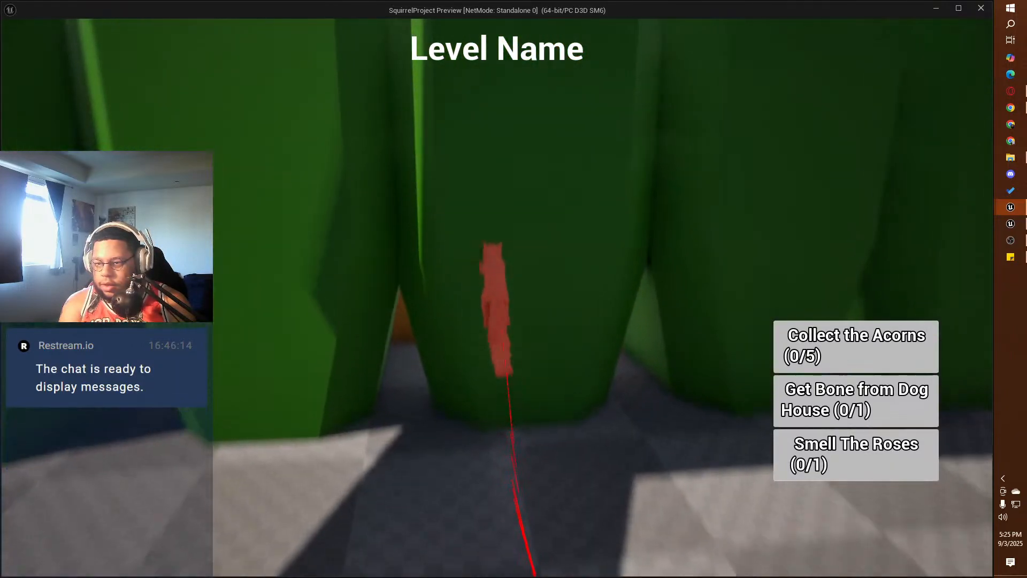
pyautogui.press('w')
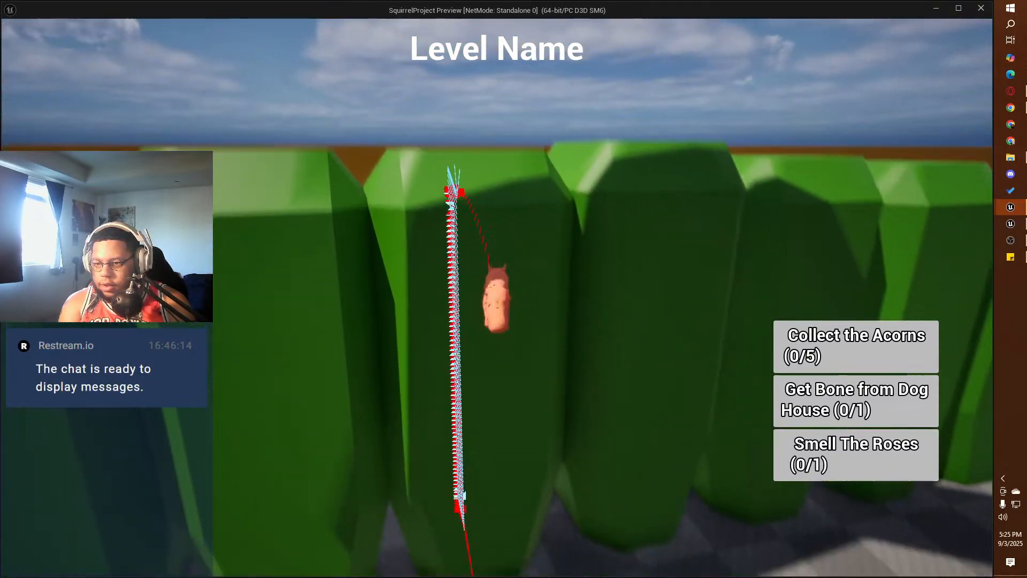
pyautogui.press('w')
pyautogui.press('space')
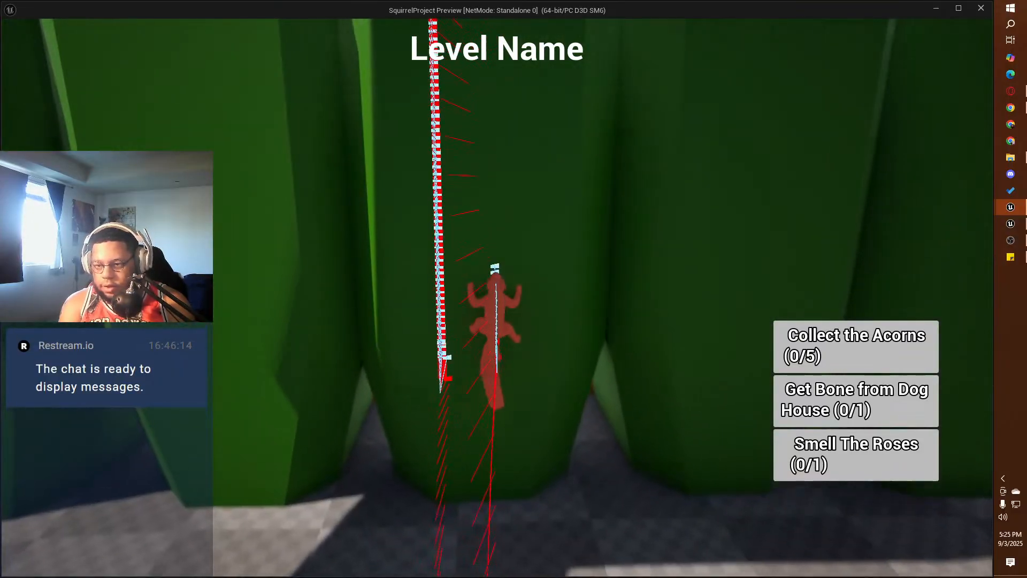
pyautogui.press('w')
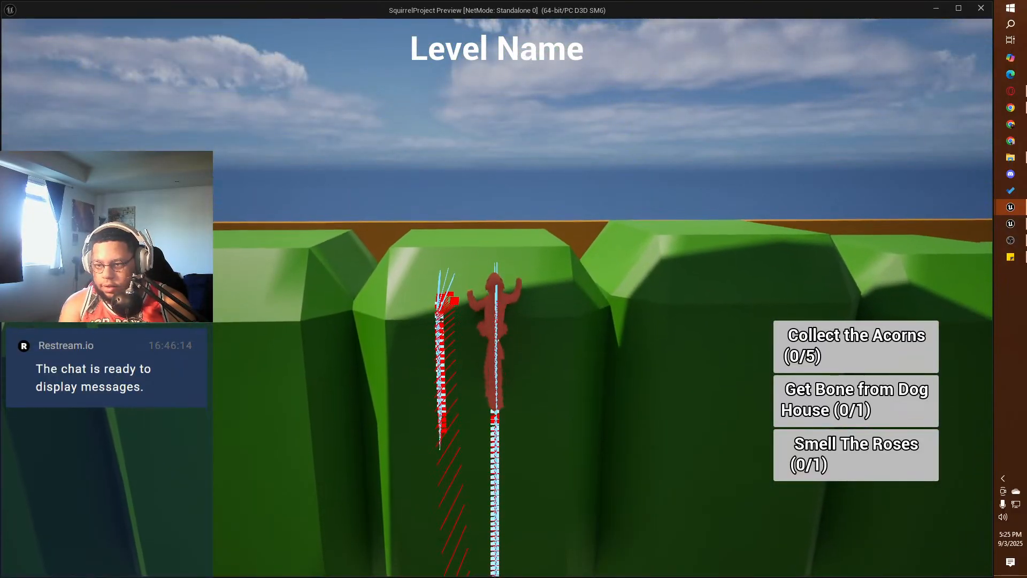
pyautogui.press('w')
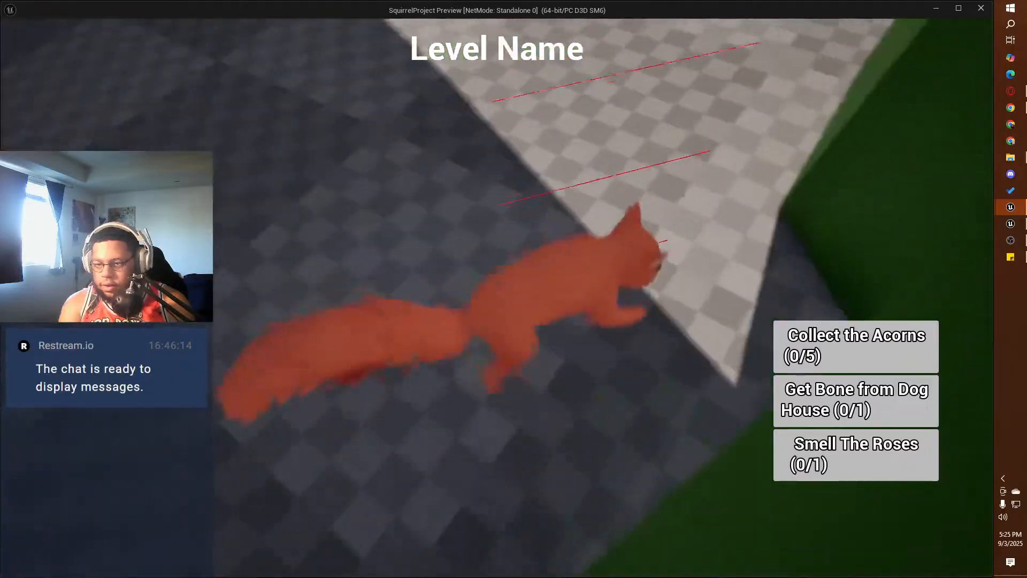
pyautogui.press('w')
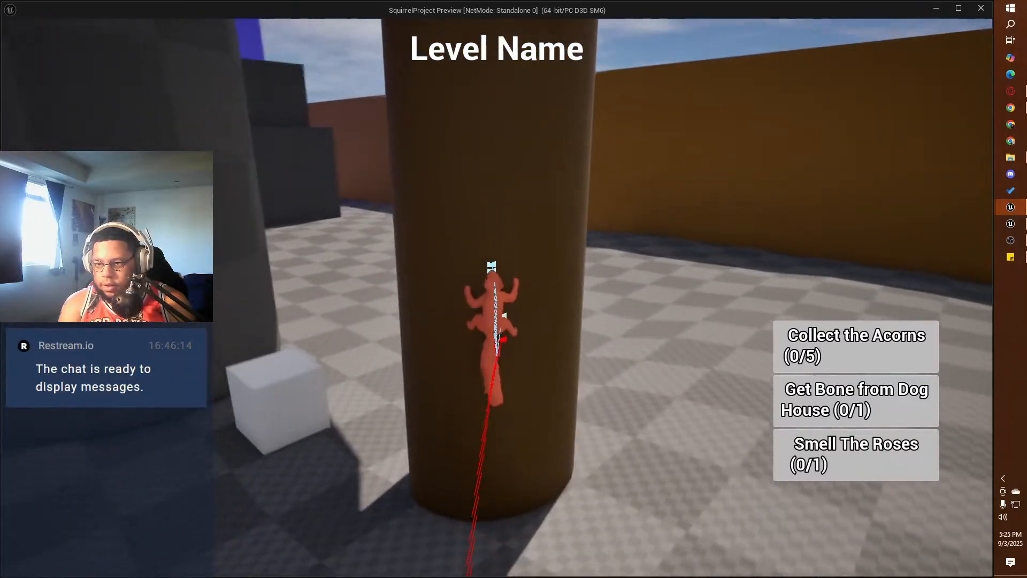
pyautogui.press('w')
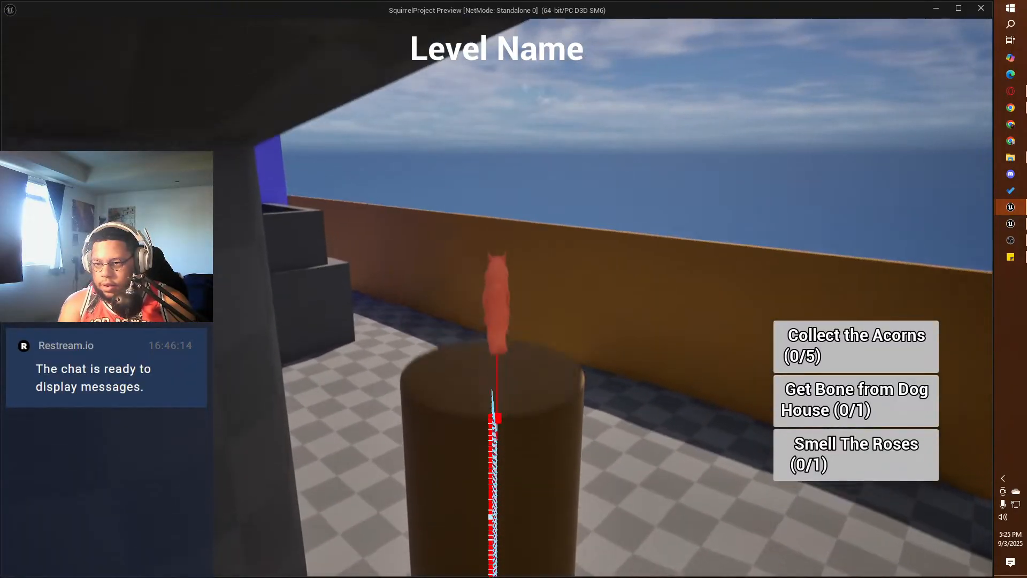
pyautogui.press('w')
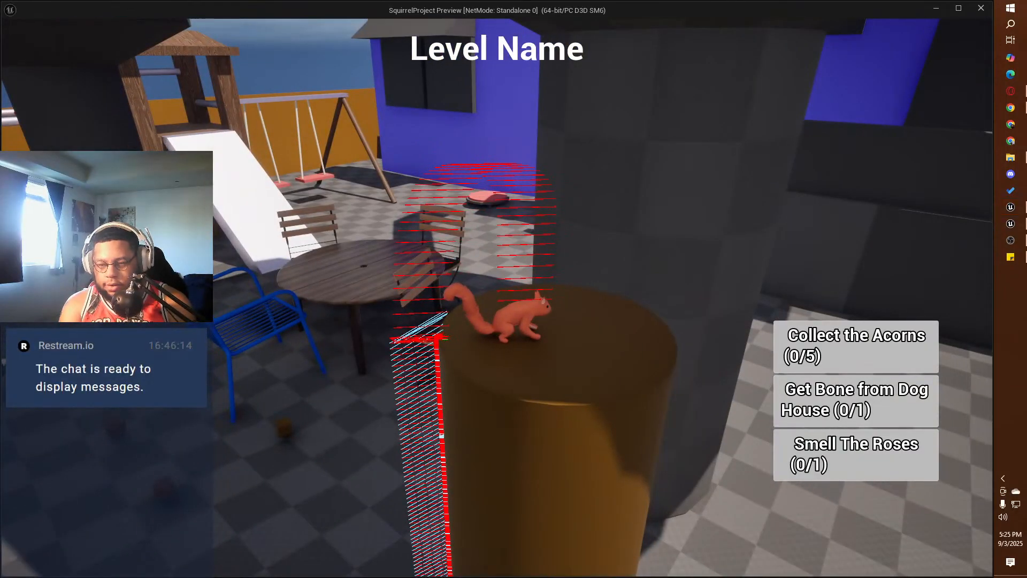
pyautogui.press('Escape')
# Step: Reconnect the Orient Rotation To Movement SET node's execution output to the Is Grabbing Object? branch and compile
pyautogui.moveTo(564, 216); pyautogui.dragTo(62, 199, button='right')
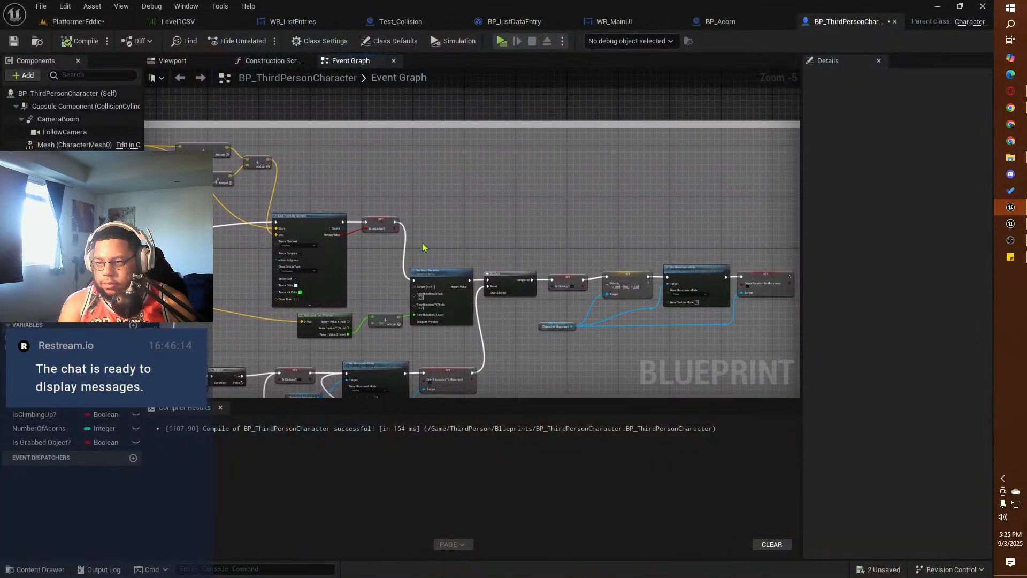
pyautogui.moveTo(680, 237); pyautogui.dragTo(290, 206, button='right')
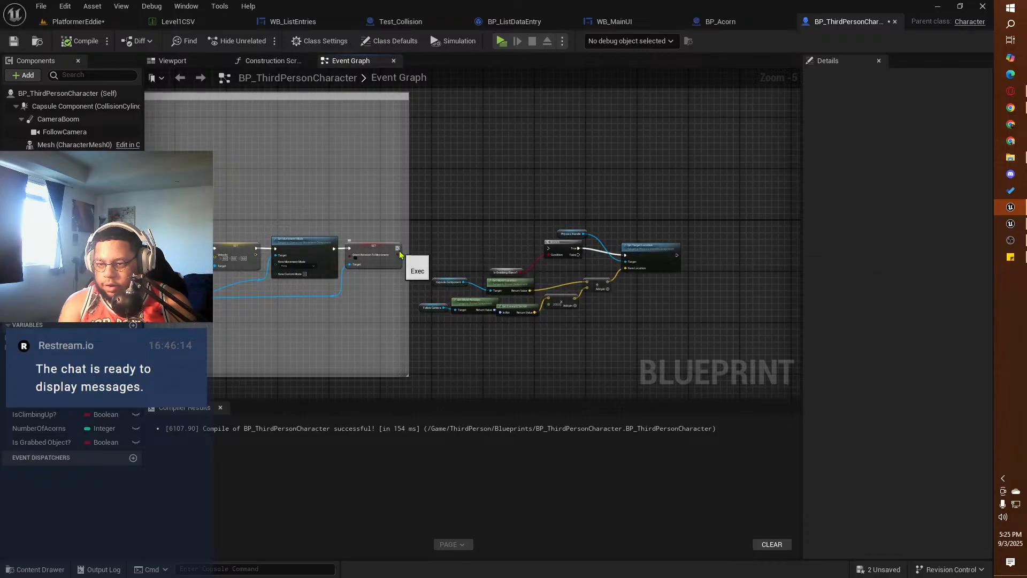
pyautogui.moveTo(402, 250); pyautogui.dragTo(550, 249)
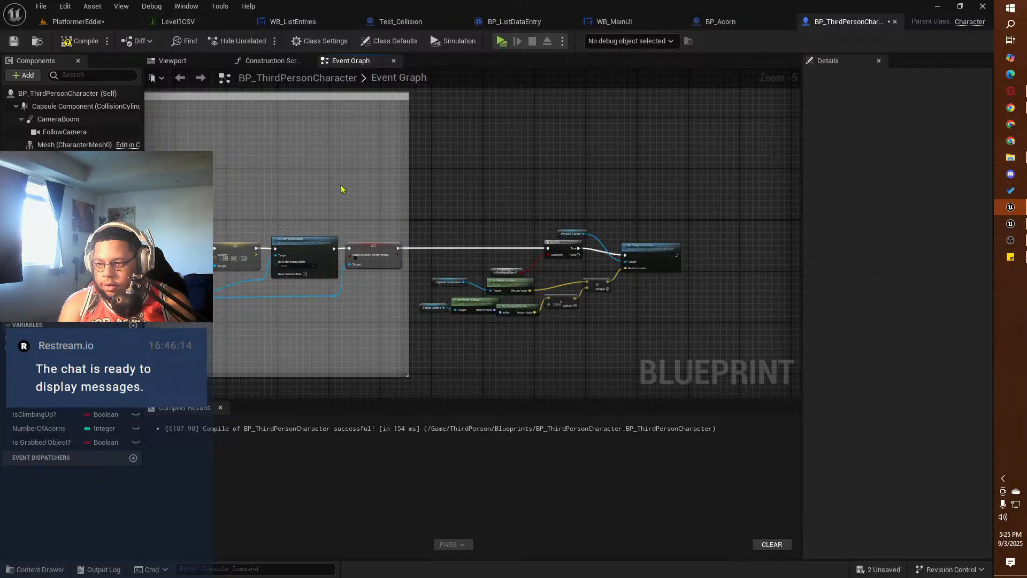
pyautogui.click(81, 41)
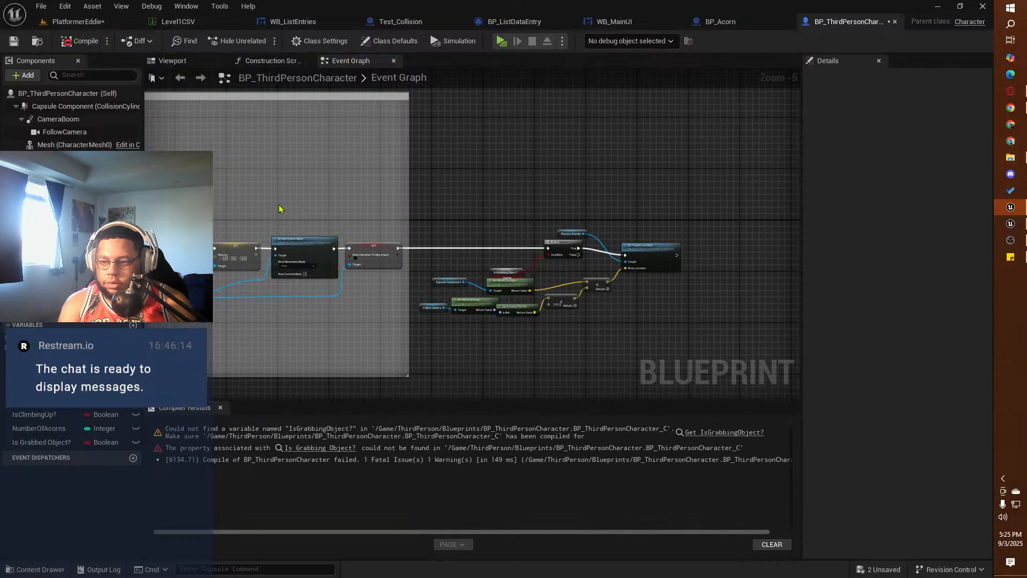
# Step: Replace the broken Is Grabbing Object? getter with the Is Grabbed Object? variable as the Branch condition, then compile and save the blueprint
pyautogui.moveTo(279, 208); pyautogui.dragTo(621, 184, button='right')
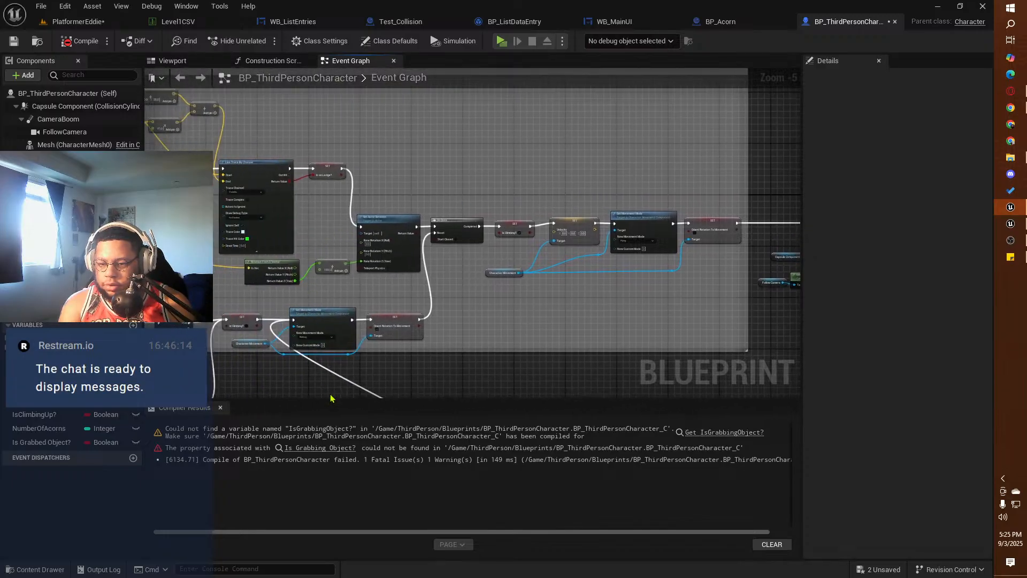
pyautogui.click(320, 448)
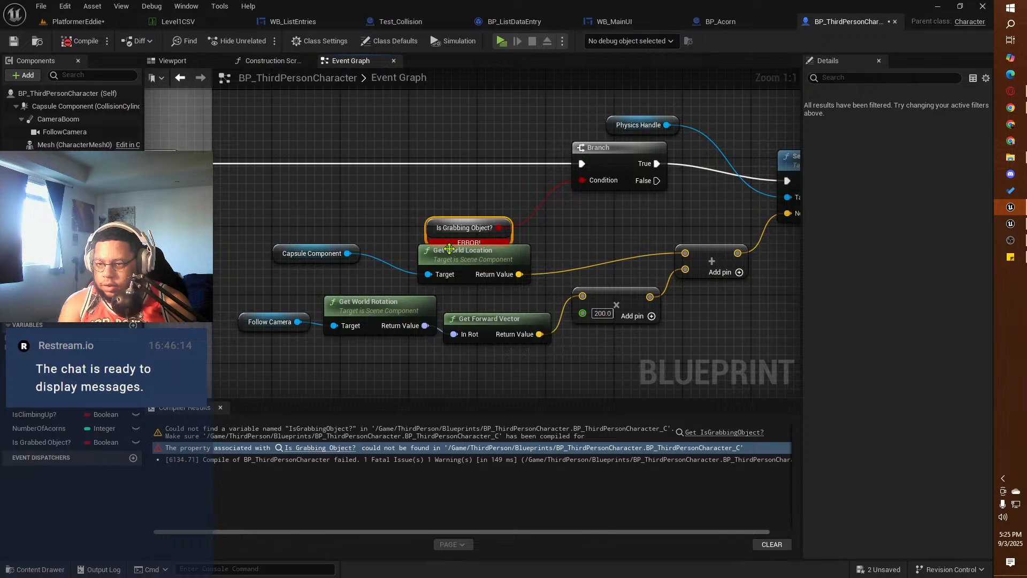
pyautogui.moveTo(433, 232); pyautogui.dragTo(428, 217)
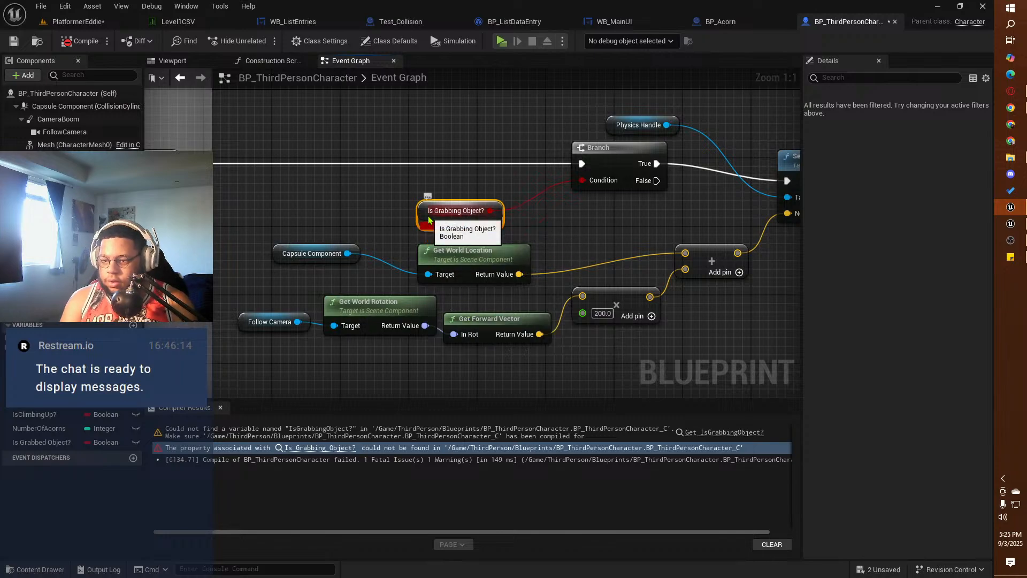
pyautogui.press('Delete')
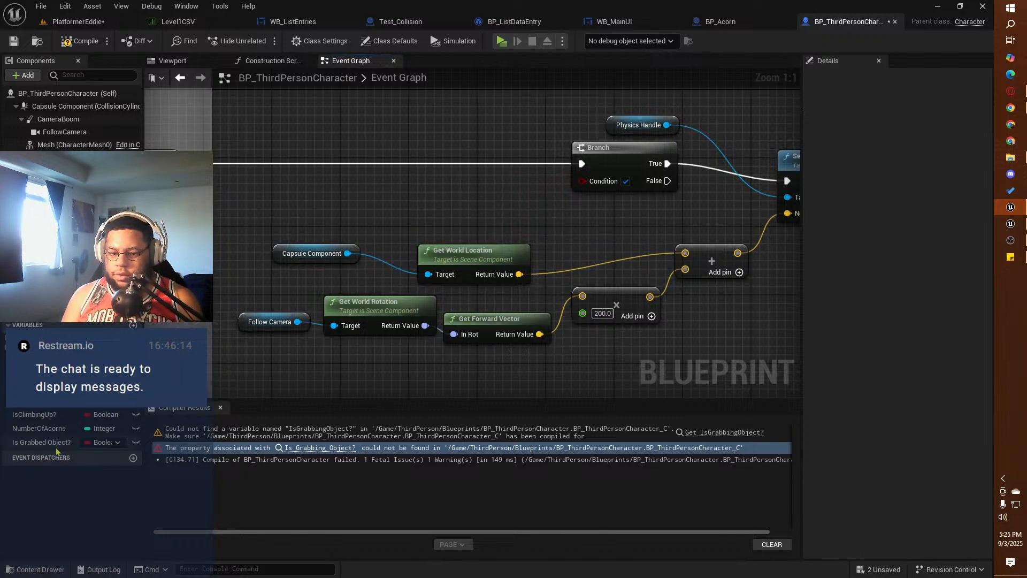
pyautogui.moveTo(43, 441); pyautogui.dragTo(584, 182)
pyautogui.click(466, 221)
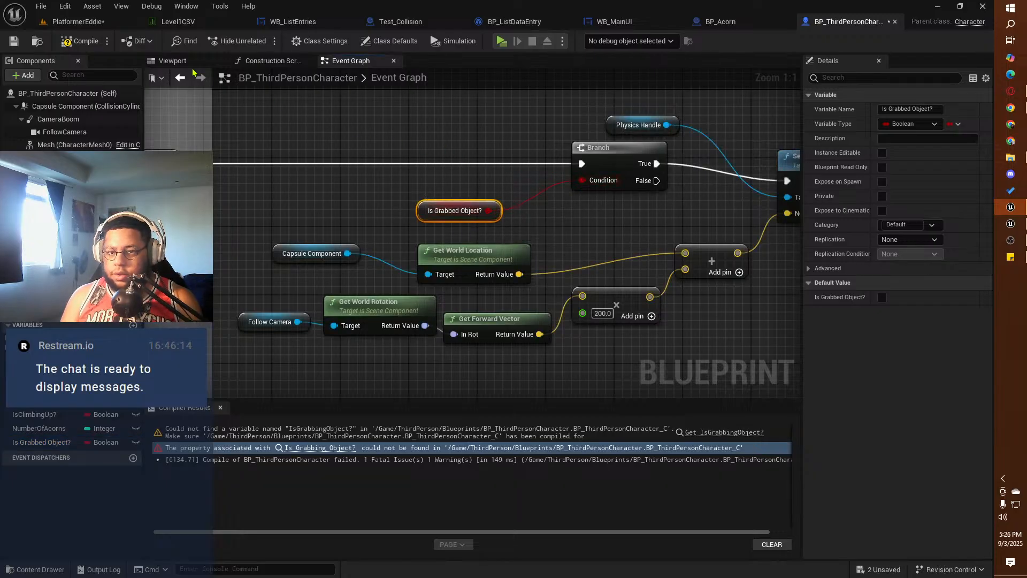
pyautogui.click(80, 41)
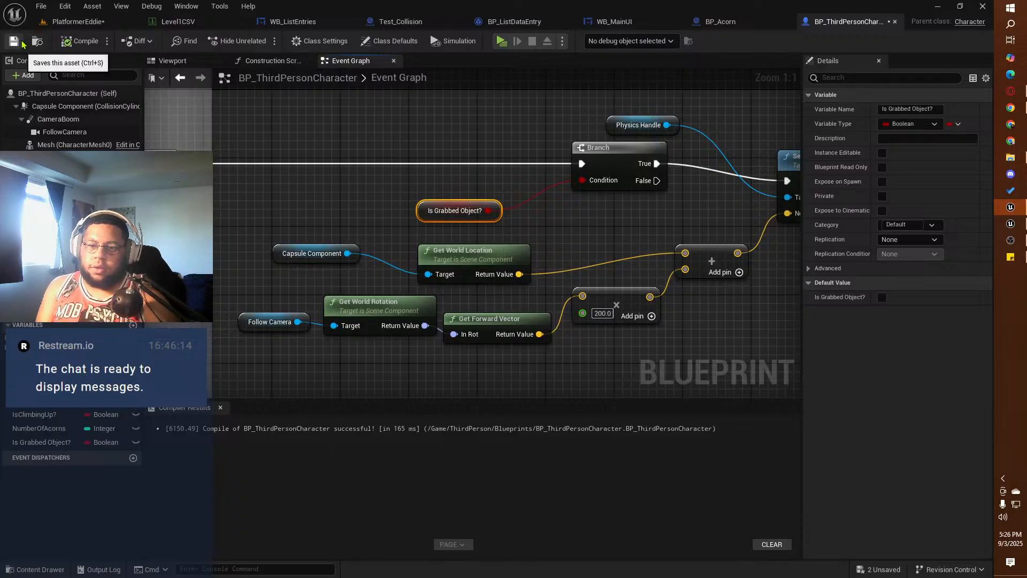
pyautogui.click(22, 43)
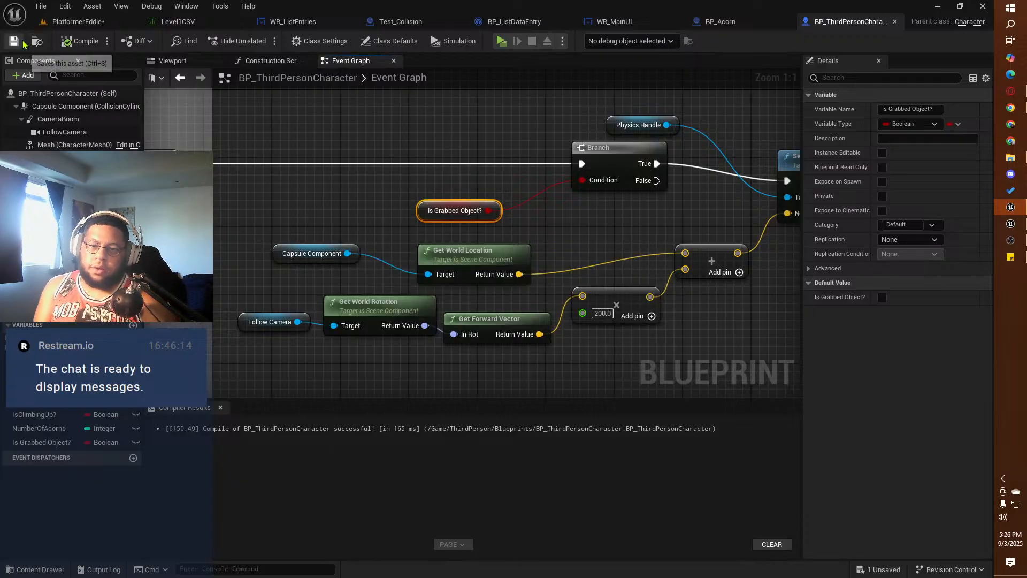
# Step: Play-test the level by trying to grab the white cube and jumping the squirrel onto it and off again
pyautogui.click(508, 42)
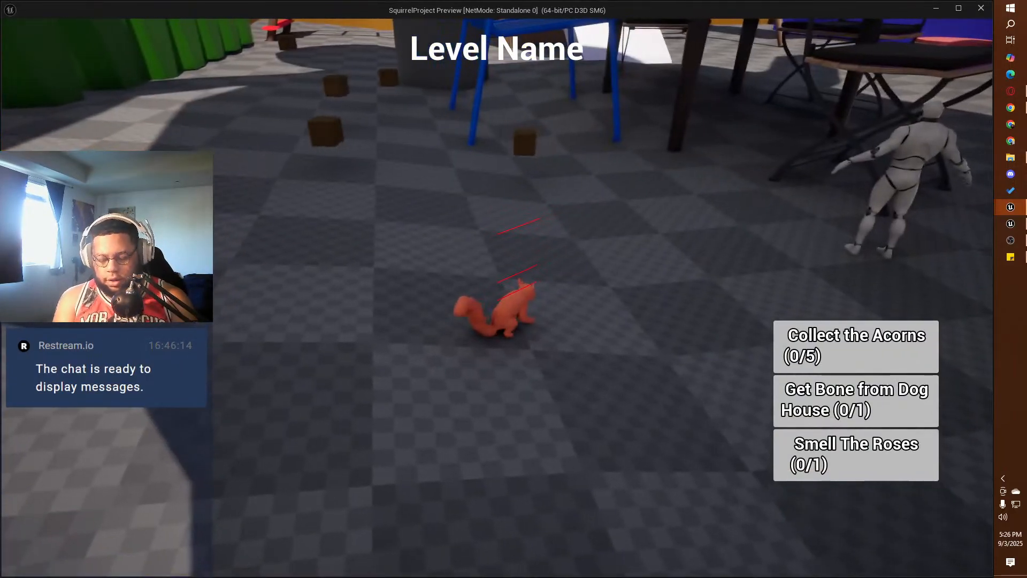
pyautogui.press('w')
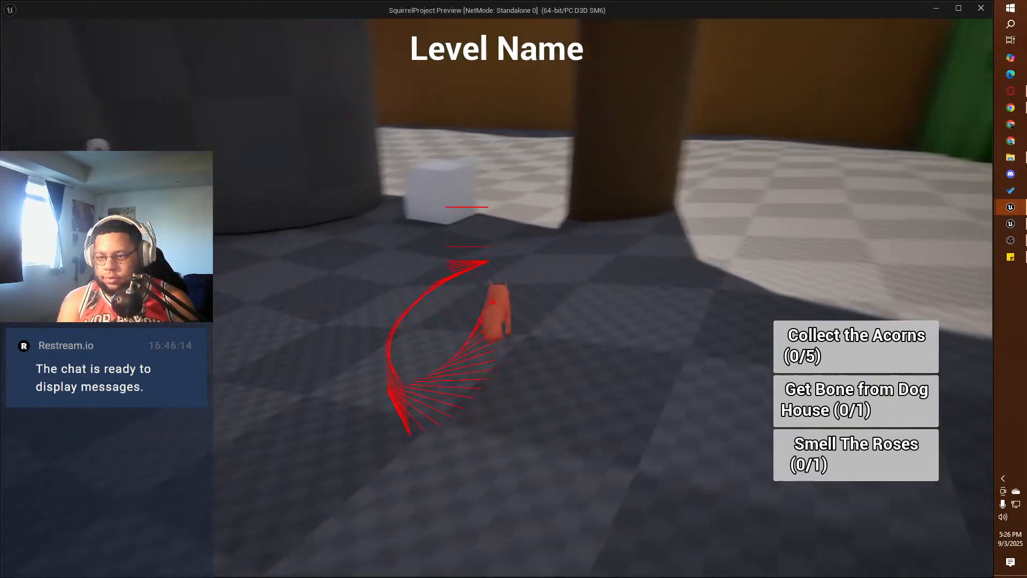
pyautogui.press('w')
pyautogui.press('e')
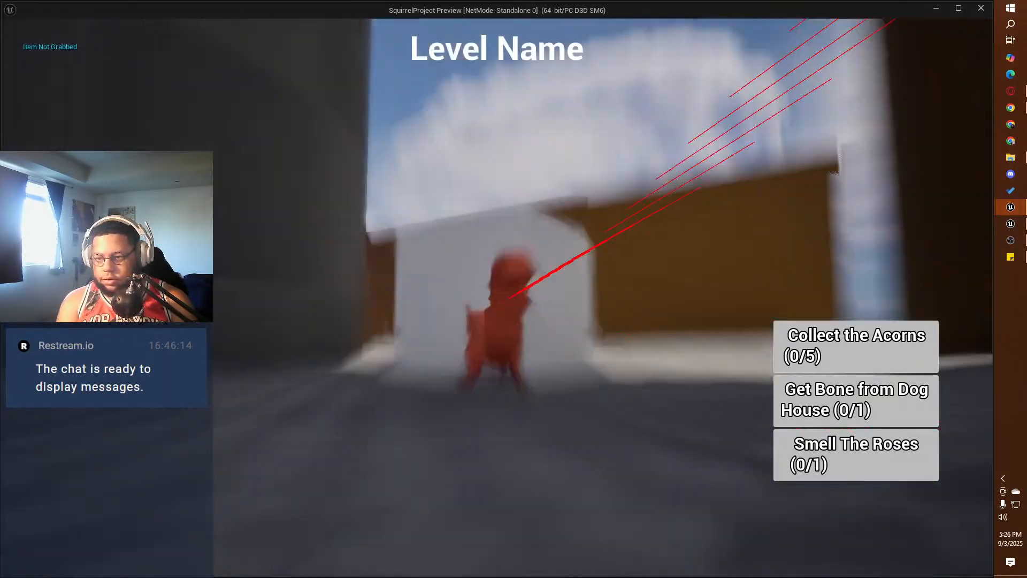
pyautogui.press('w')
pyautogui.press('space')
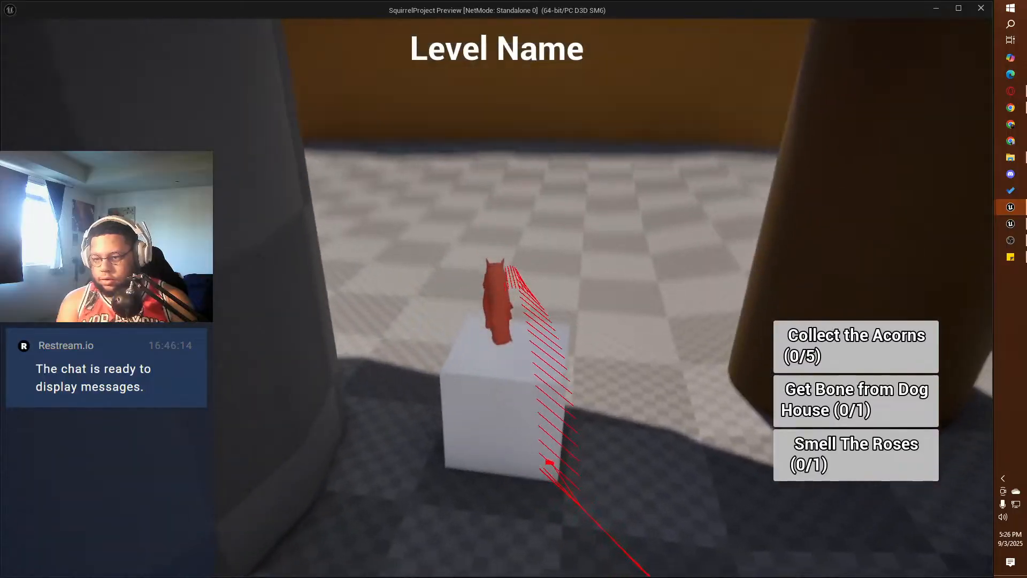
pyautogui.press('w')
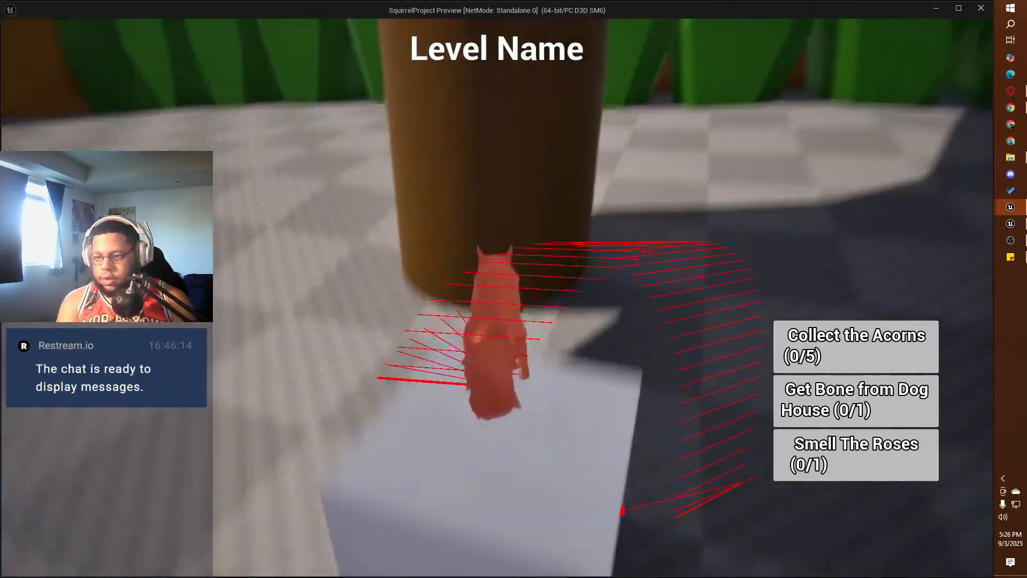
pyautogui.press('space')
pyautogui.press('w')
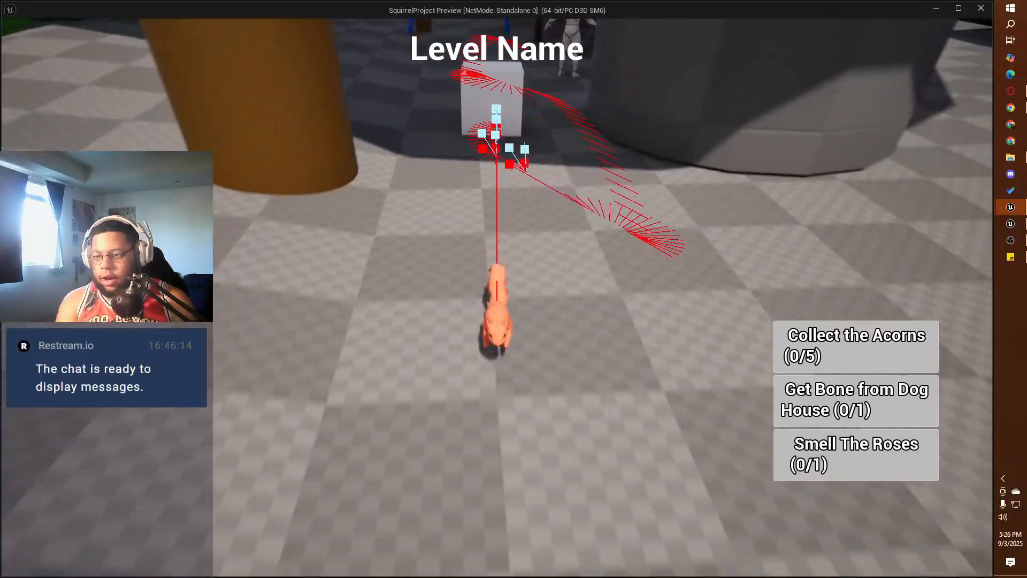
# Step: Run the squirrel into and around the white cube to test its traces near the object, and end the preview
pyautogui.press('w')
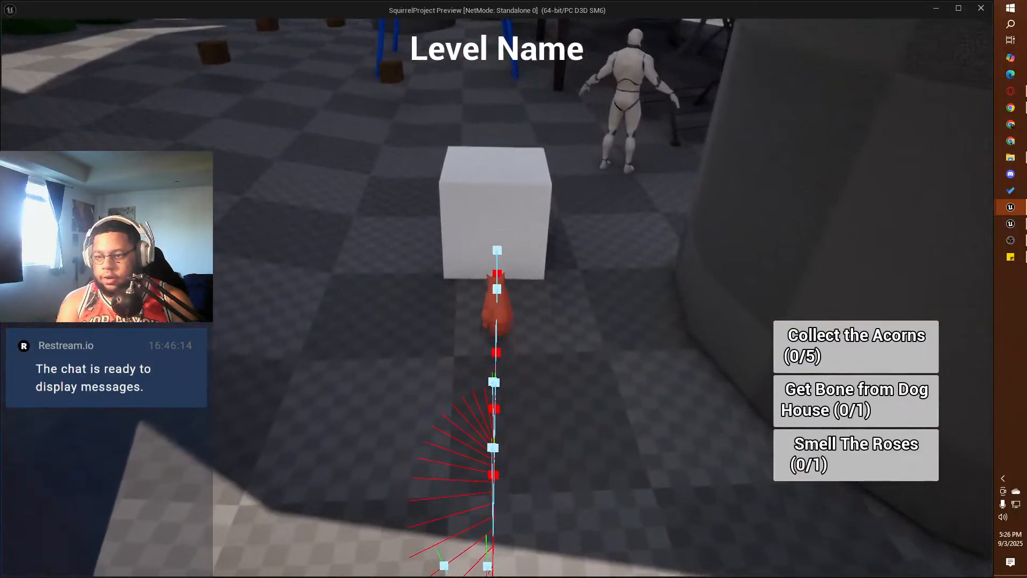
pyautogui.press('a')
pyautogui.press('w')
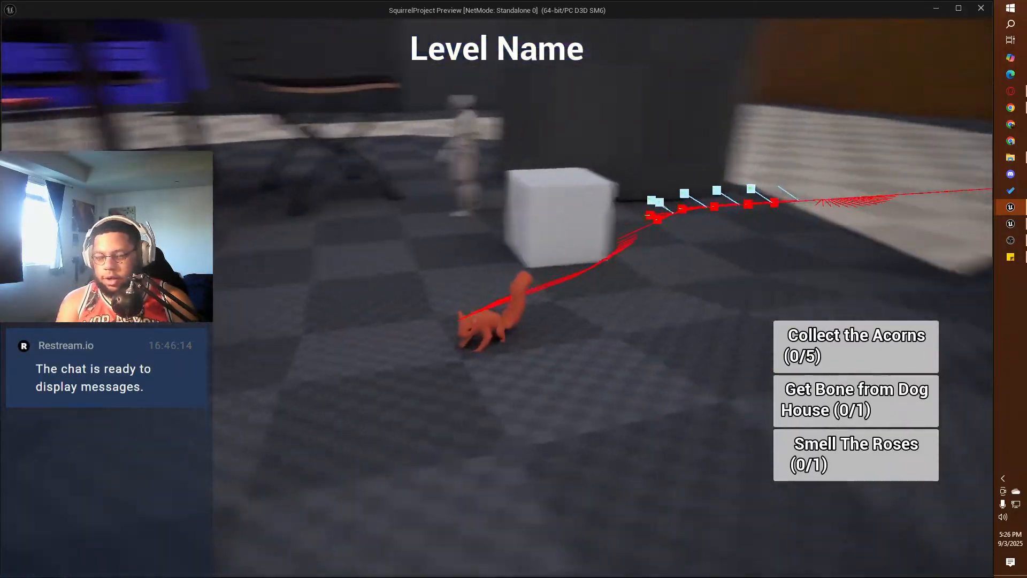
pyautogui.press('w')
pyautogui.press('d')
pyautogui.press('w')
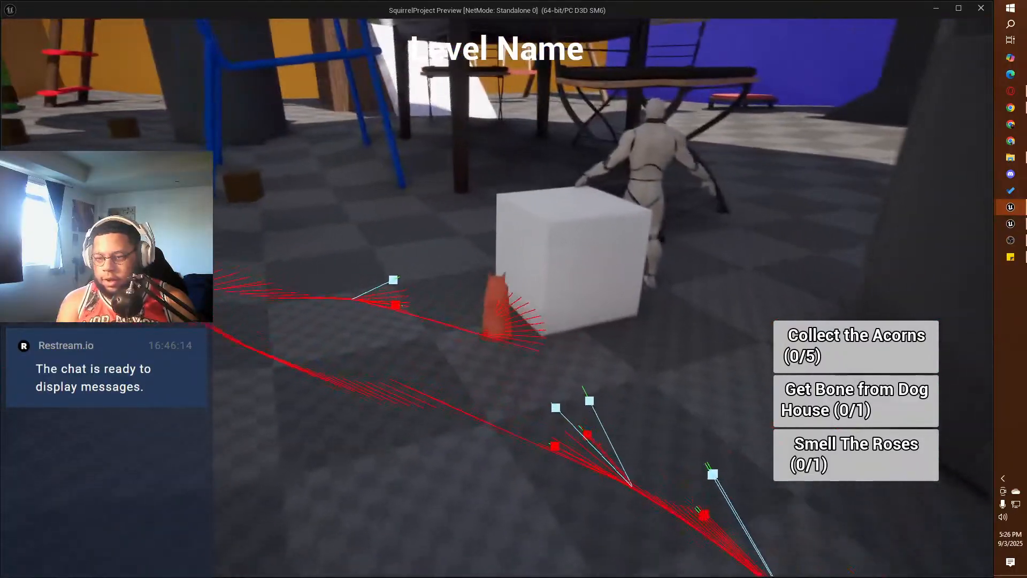
pyautogui.press('a')
pyautogui.press('w')
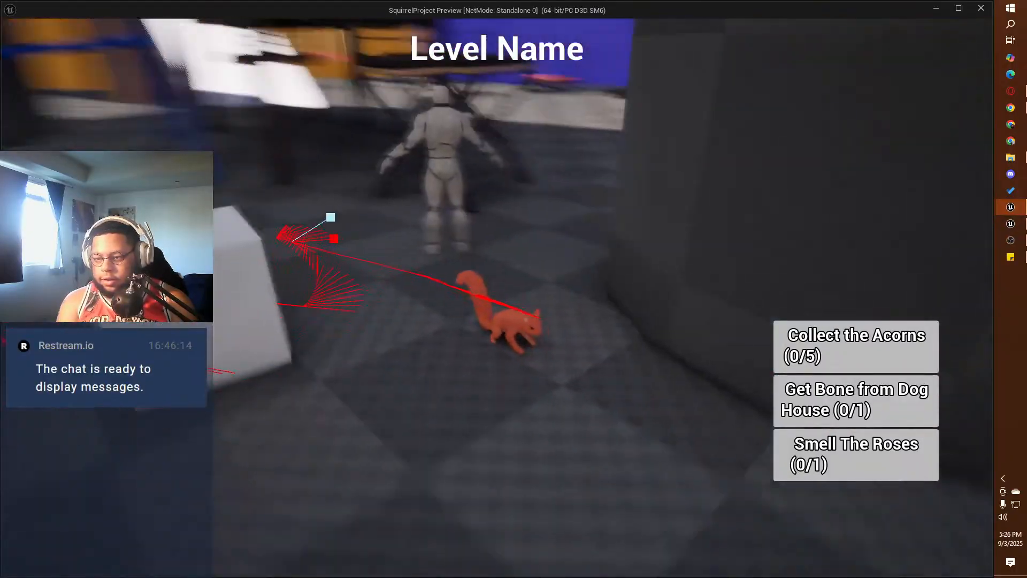
pyautogui.press('a')
pyautogui.press('w')
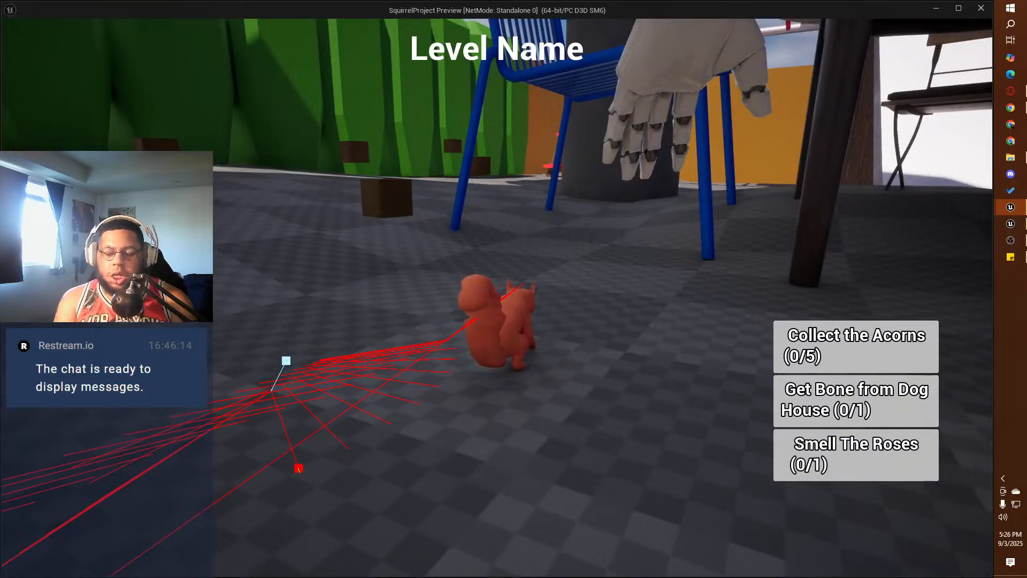
pyautogui.press('Escape')
# Step: Promote the Actors to Ignore input of the ledge-checking Line Trace By Channel node to a variable
pyautogui.moveTo(310, 211); pyautogui.dragTo(572, 151, button='right')
pyautogui.scroll(-1, 392, 221)
pyautogui.moveTo(289, 248); pyautogui.dragTo(631, 216, button='right')
pyautogui.scroll(-3, 409, 260)
pyautogui.moveTo(326, 266); pyautogui.dragTo(654, 260, button='right')
pyautogui.moveTo(275, 172); pyautogui.dragTo(463, 260, button='right')
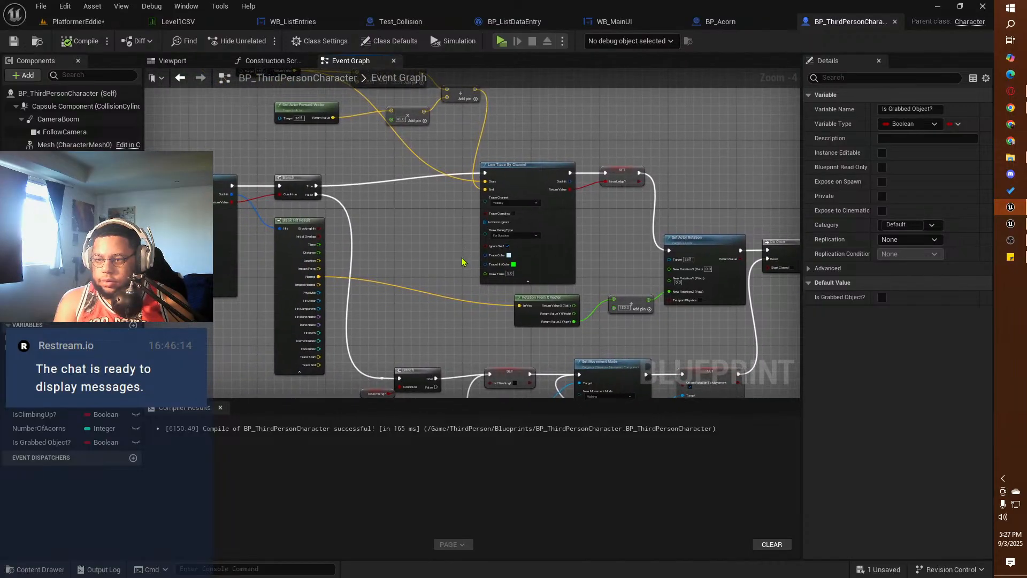
pyautogui.scroll(2, 461, 261)
pyautogui.moveTo(422, 224)
pyautogui.mouseDown(button='right')
pyautogui.moveTo(451, 339)
pyautogui.moveTo(473, 381)
pyautogui.moveTo(487, 235)
pyautogui.mouseUp(button='right')
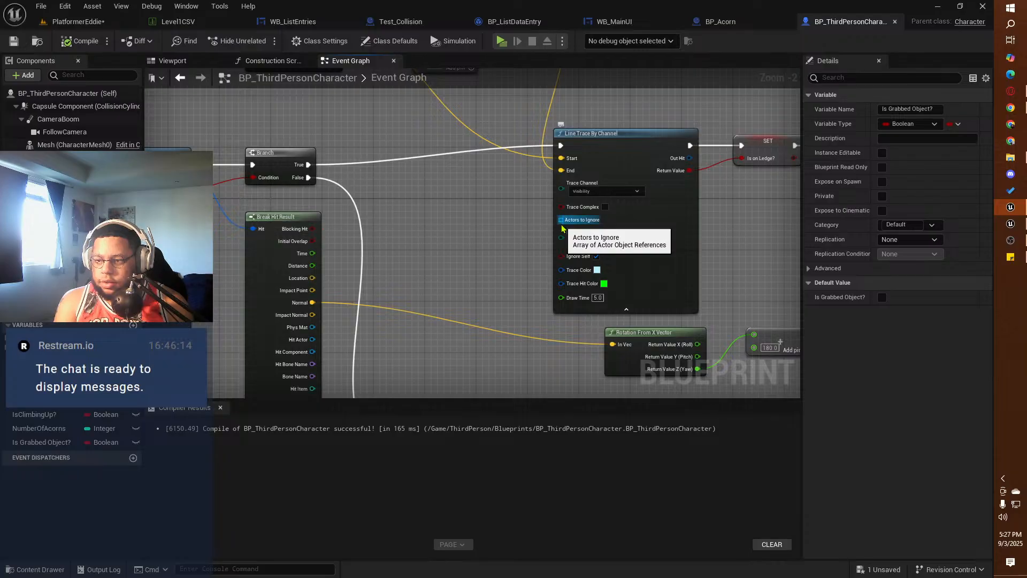
pyautogui.moveTo(560, 221); pyautogui.dragTo(499, 220)
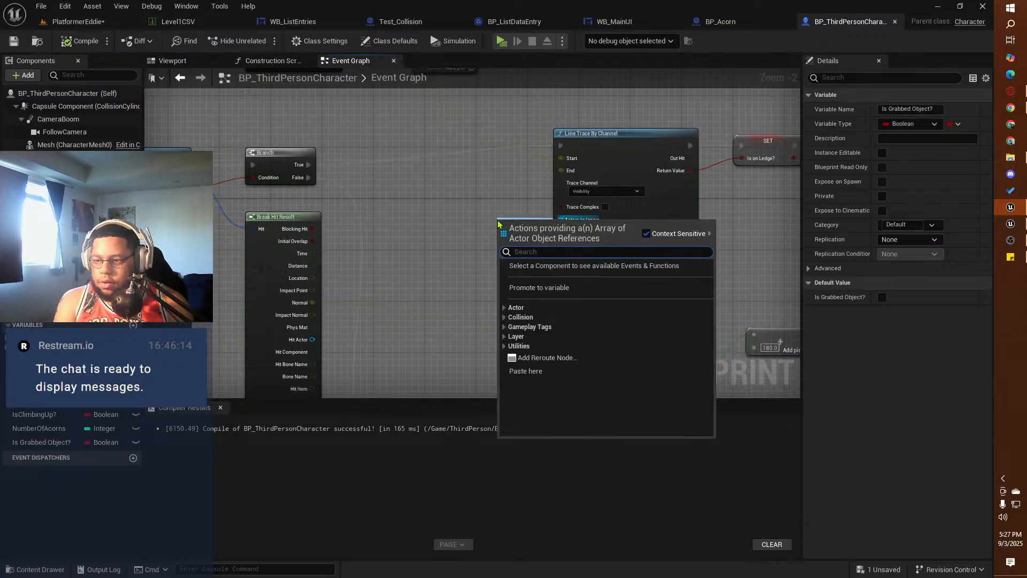
pyautogui.click(519, 291)
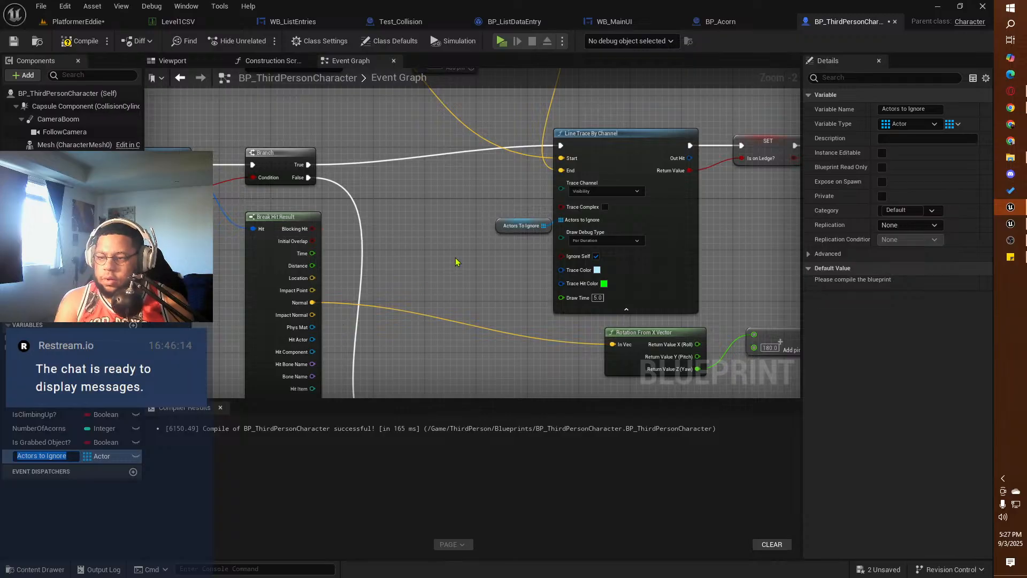
# Step: Delete the Actors to Ignore variable from the character blueprint
pyautogui.click(51, 456)
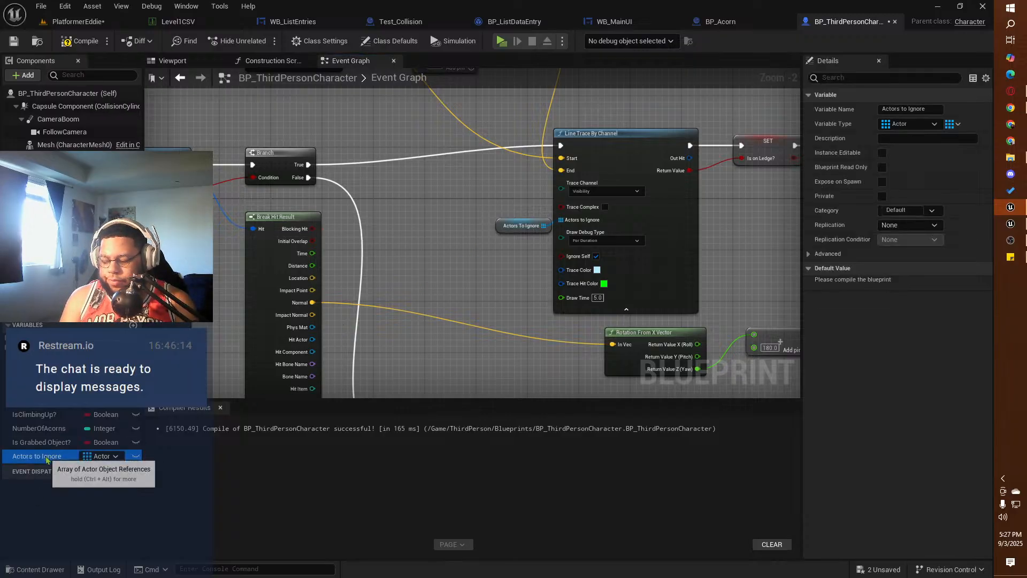
pyautogui.press('Delete')
pyautogui.click(567, 316)
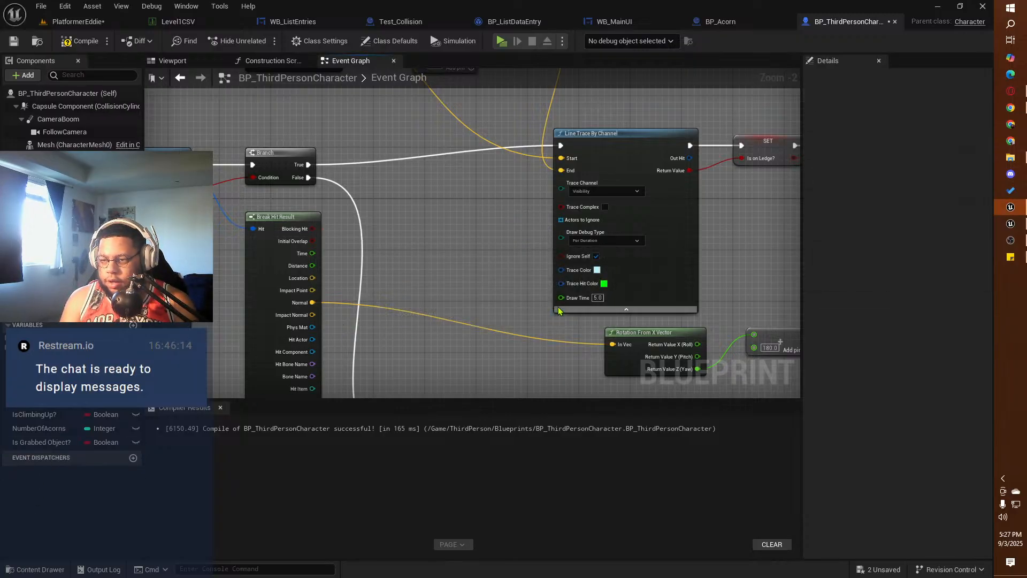
# Step: Add a Get All Actors with Tag node and connect its Out Actors to the line trace's Actors to Ignore input
pyautogui.rightClick(447, 213)
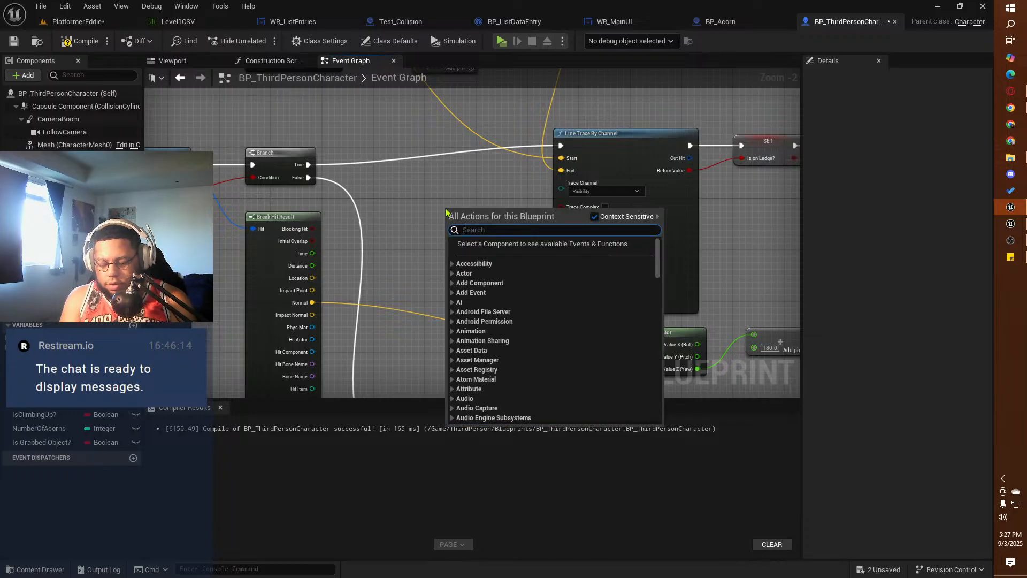
pyautogui.write('get all actors w')
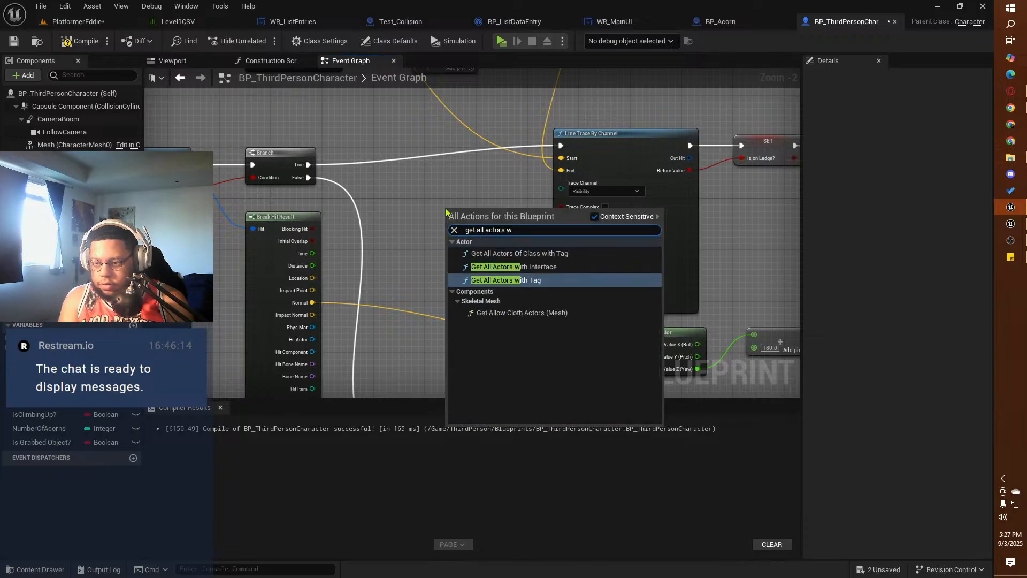
pyautogui.write('ith')
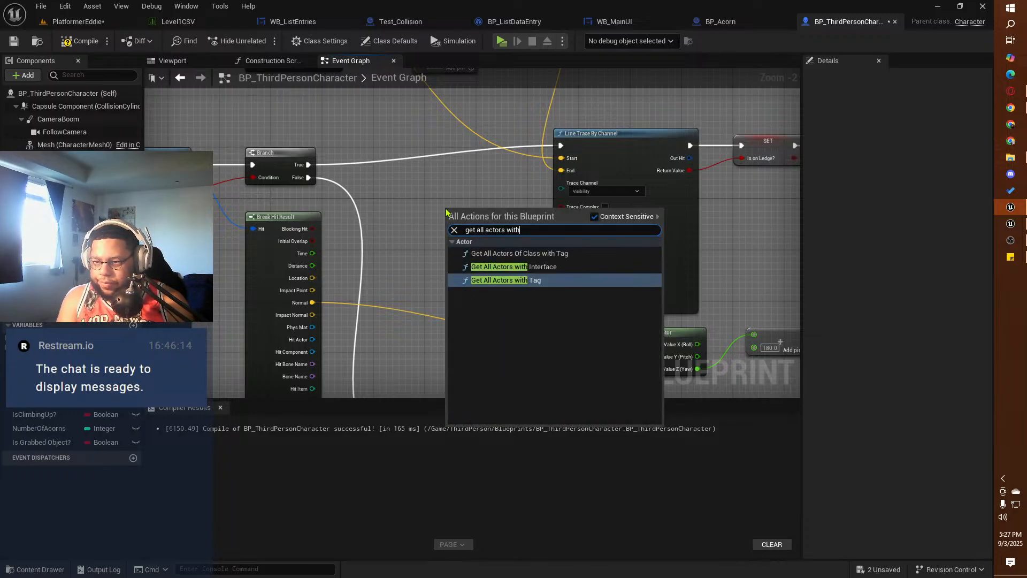
pyautogui.click(536, 280)
pyautogui.moveTo(486, 214)
pyautogui.mouseDown()
pyautogui.moveTo(472, 207)
pyautogui.moveTo(524, 233)
pyautogui.moveTo(560, 220)
pyautogui.moveTo(483, 209)
pyautogui.mouseUp()
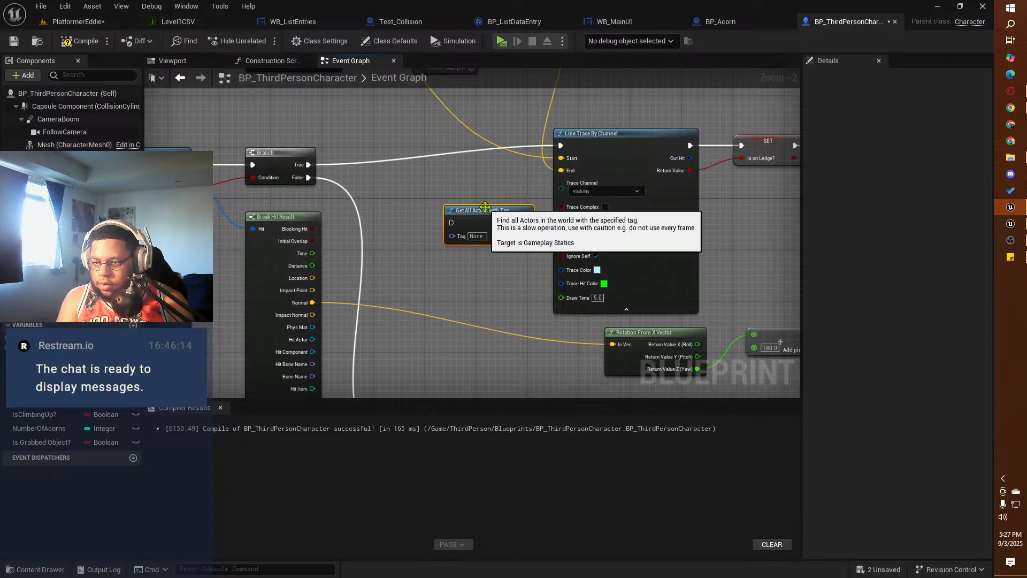
pyautogui.moveTo(423, 195); pyautogui.dragTo(450, 234, button='right')
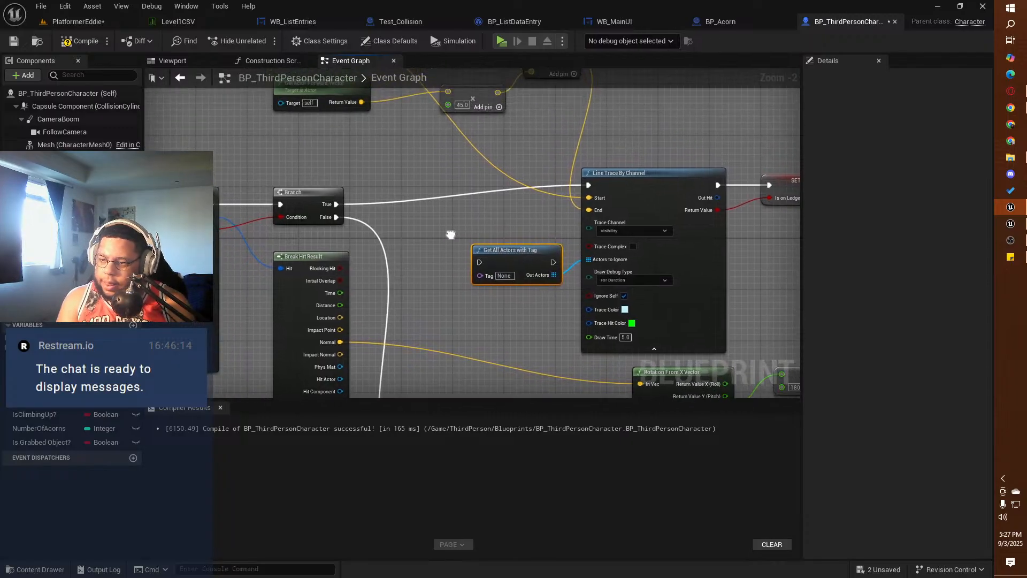
# Step: Set the Tag on the Get All Actors with Tag node to NotClimb
pyautogui.click(510, 276)
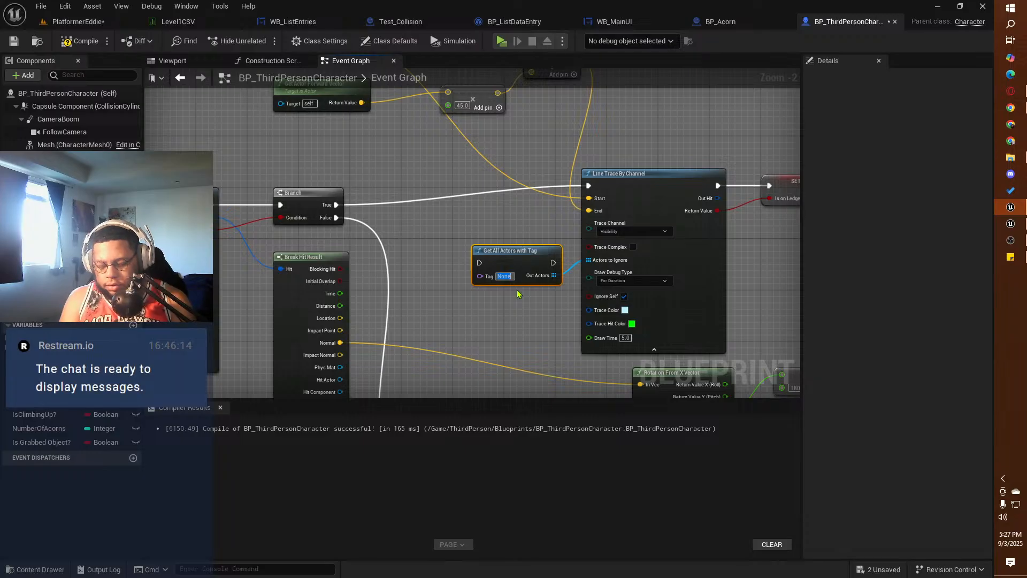
pyautogui.write('N')
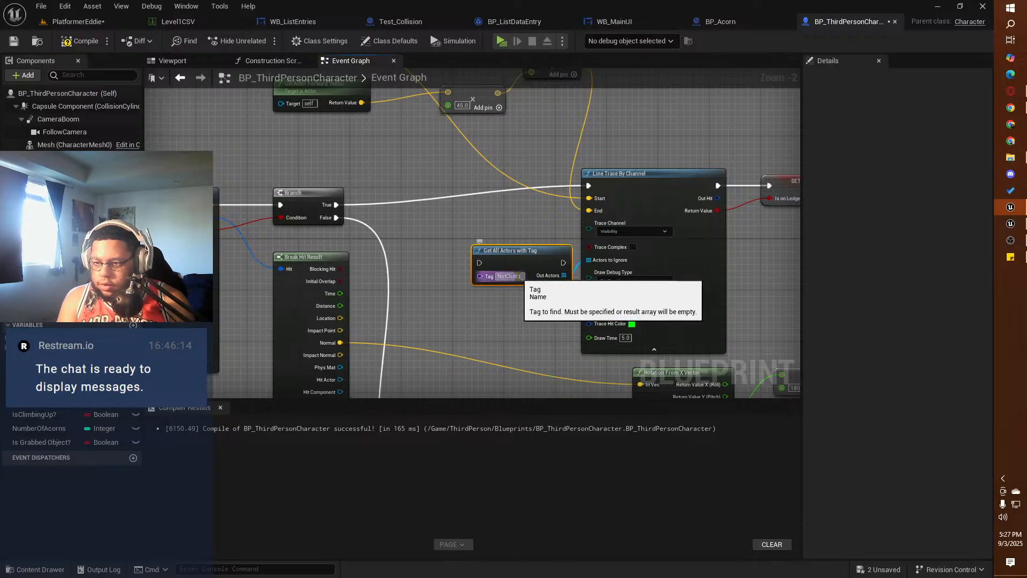
pyautogui.moveTo(524, 275); pyautogui.dragTo(513, 277)
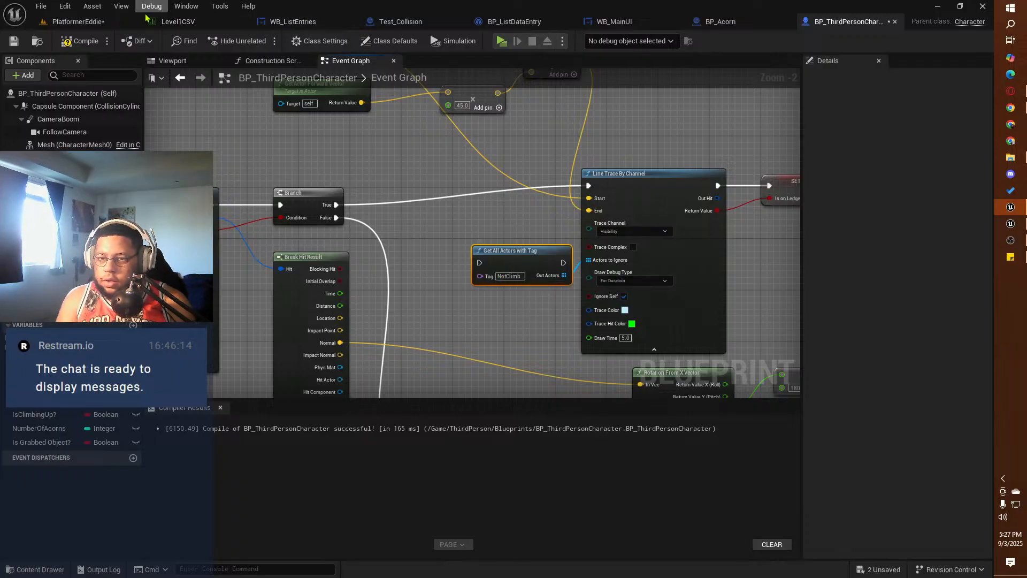
# Step: In the PlatformerEddie level, add the actor tag NotClimb to the white cube, Cube2
pyautogui.click(77, 21)
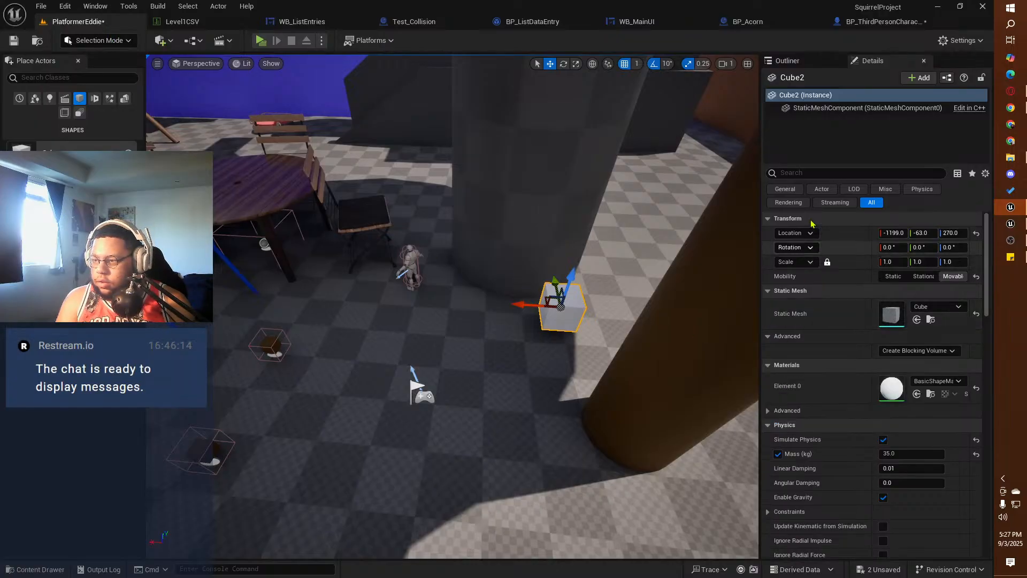
pyautogui.click(799, 176)
pyautogui.write('t')
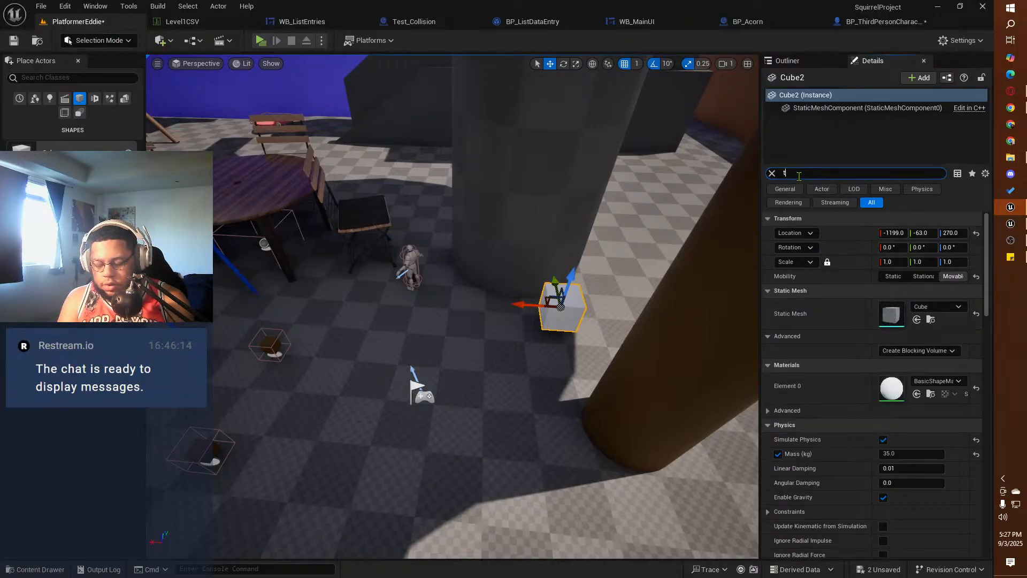
pyautogui.write('ag')
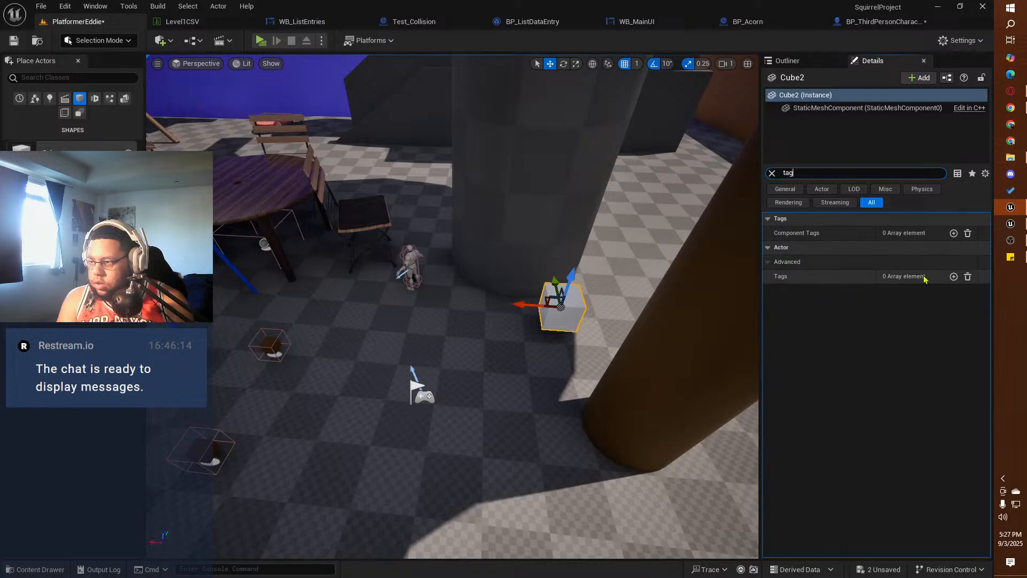
pyautogui.click(953, 276)
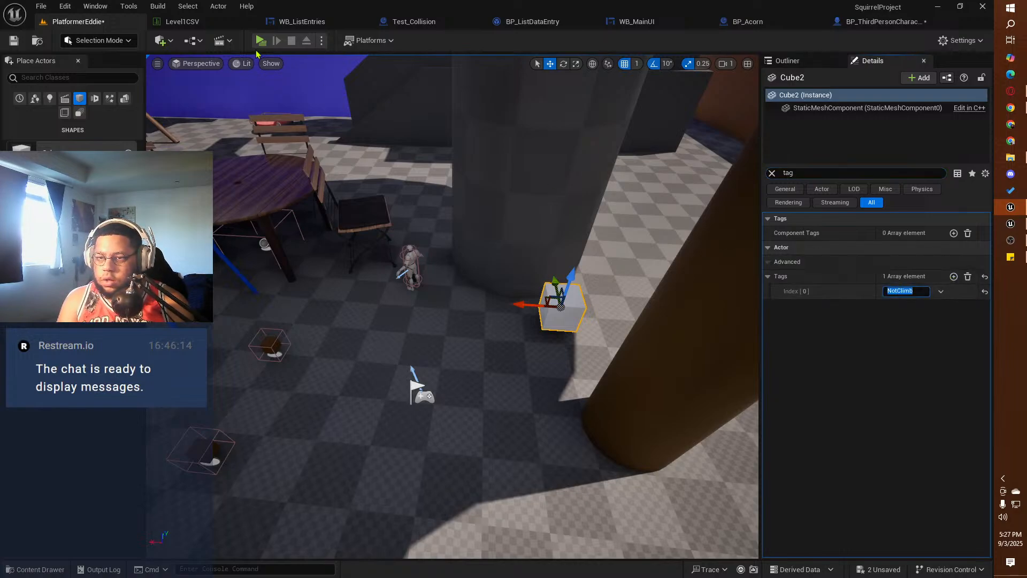
# Step: Play-test the level by moving the squirrel onto the white cube, trying to grab it and jumping off, and end the preview
pyautogui.hotkey('alt', 'p')
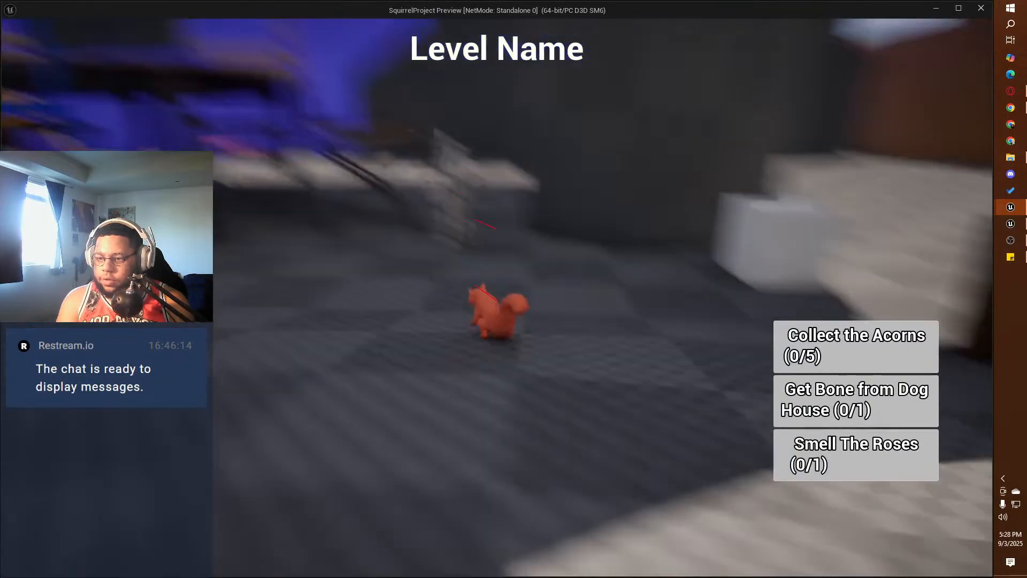
pyautogui.press('w')
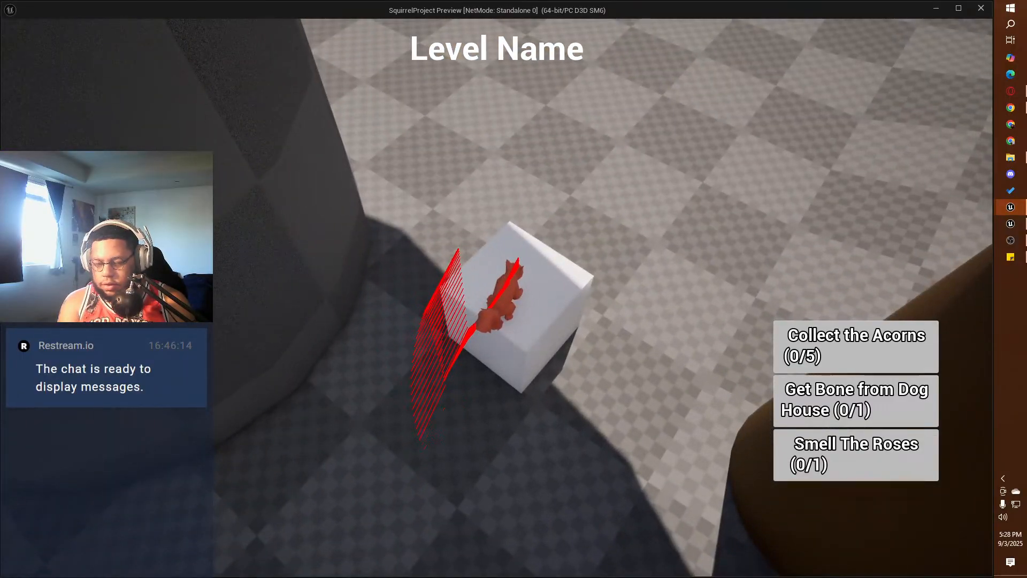
pyautogui.press('e')
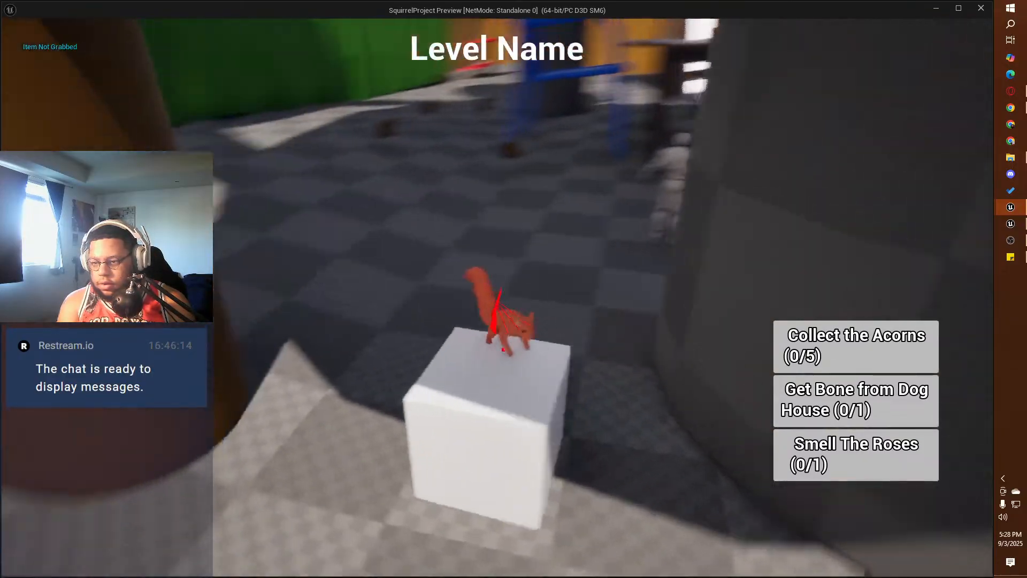
pyautogui.press('space')
pyautogui.press('w')
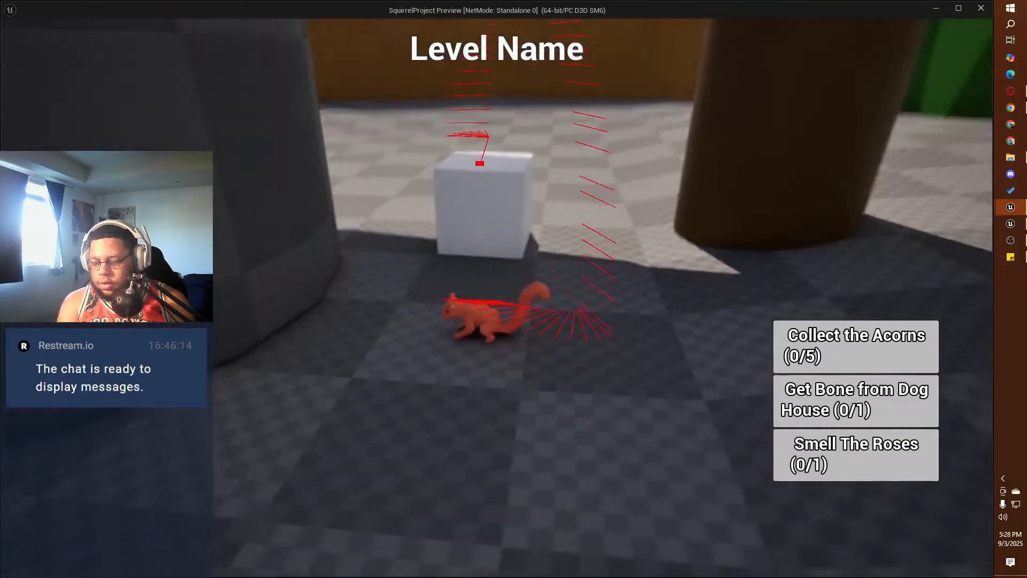
pyautogui.press('Escape')
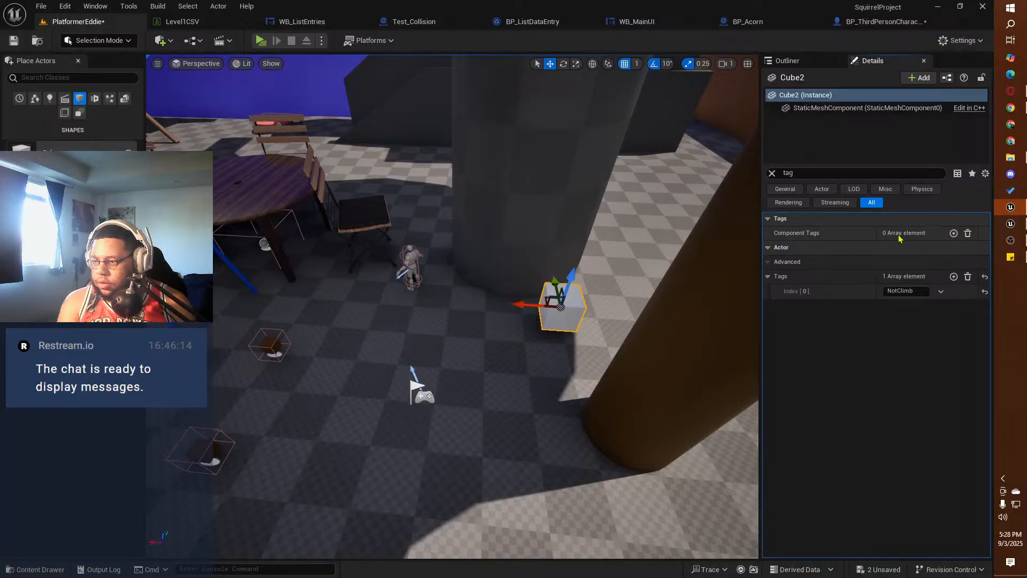
# Step: Add a NotClimb entry to the white cube's Component Tags
pyautogui.click(953, 233)
pyautogui.click(897, 248)
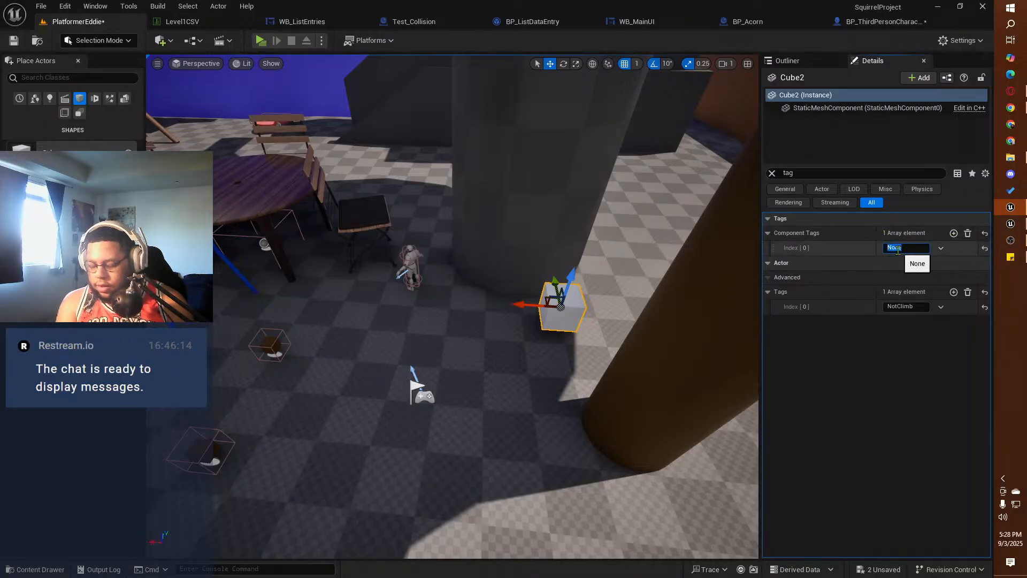
pyautogui.write('NotClimb')
pyautogui.press('Return')
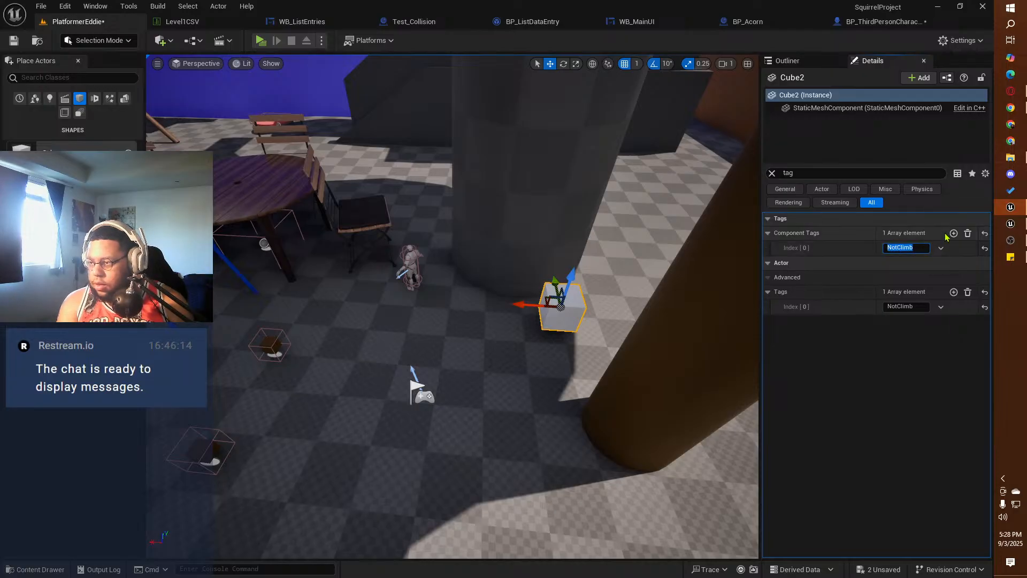
# Step: Duplicate the cube's NotClimb component tag entry and delete the duplicate
pyautogui.click(940, 248)
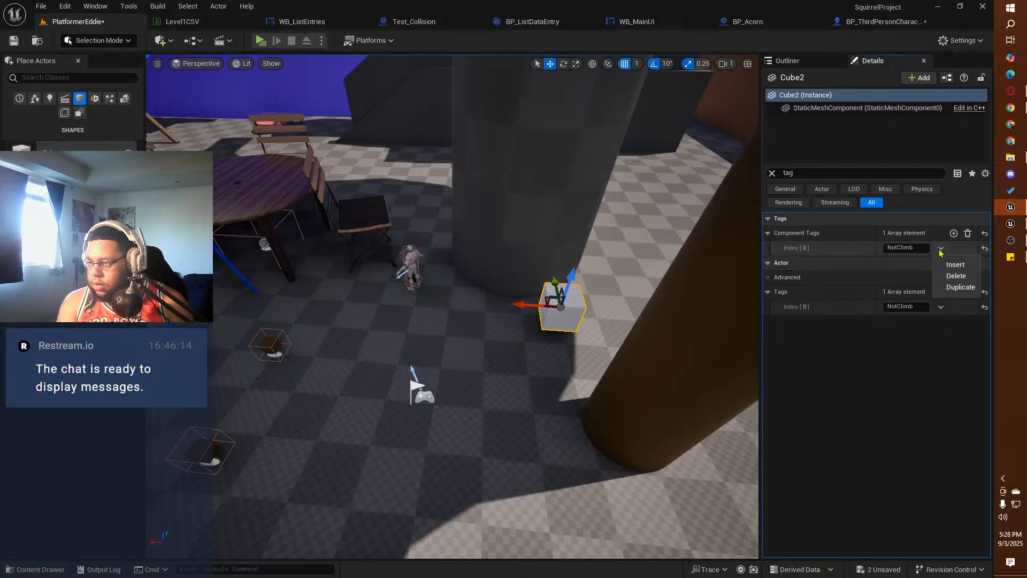
pyautogui.click(960, 286)
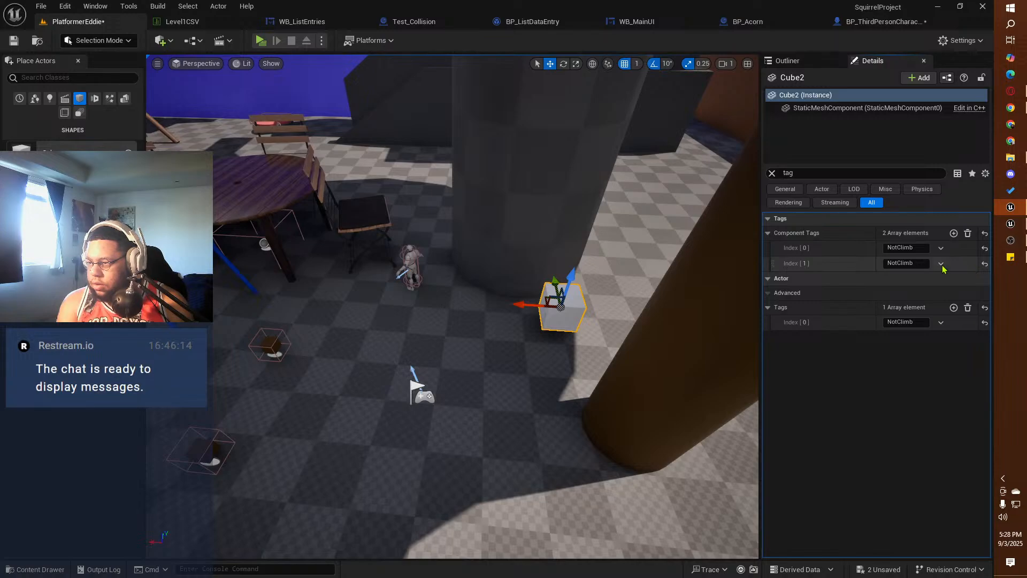
pyautogui.click(941, 263)
pyautogui.click(957, 291)
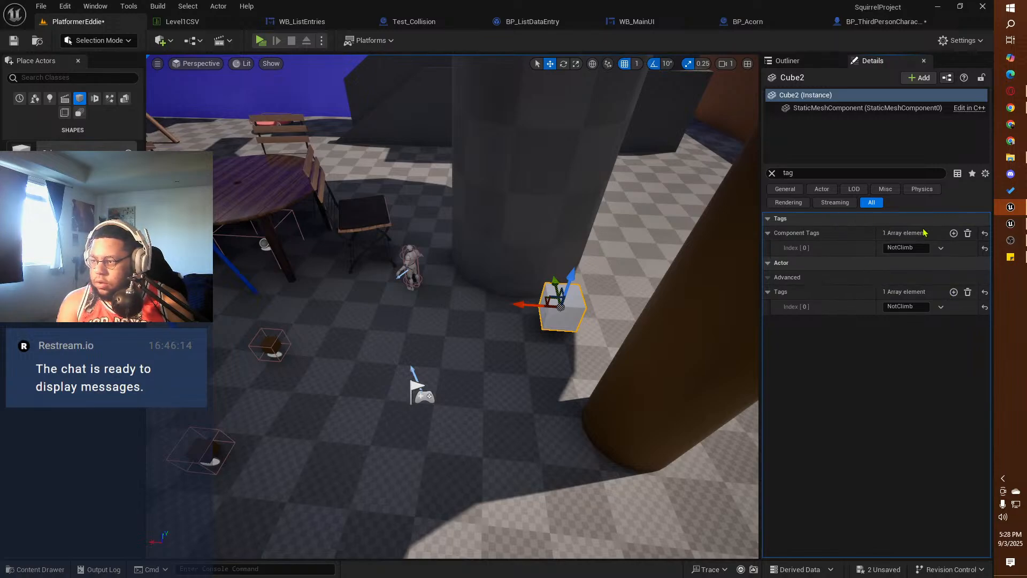
# Step: Play-test the tagged cube by climbing the nearby pillar and jumping the squirrel onto the cube, and end the preview
pyautogui.click(260, 40)
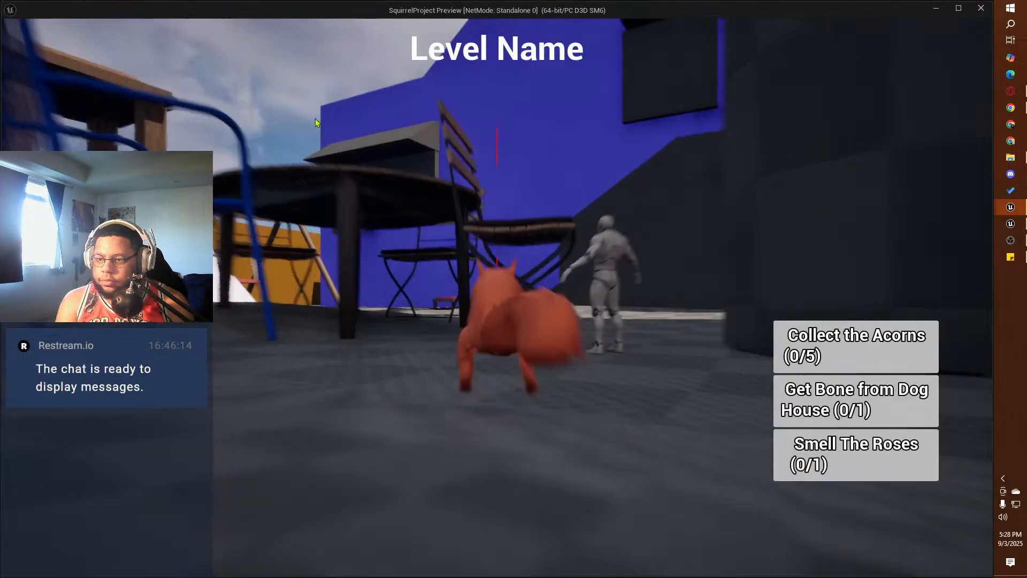
pyautogui.click(316, 123)
pyautogui.press('w')
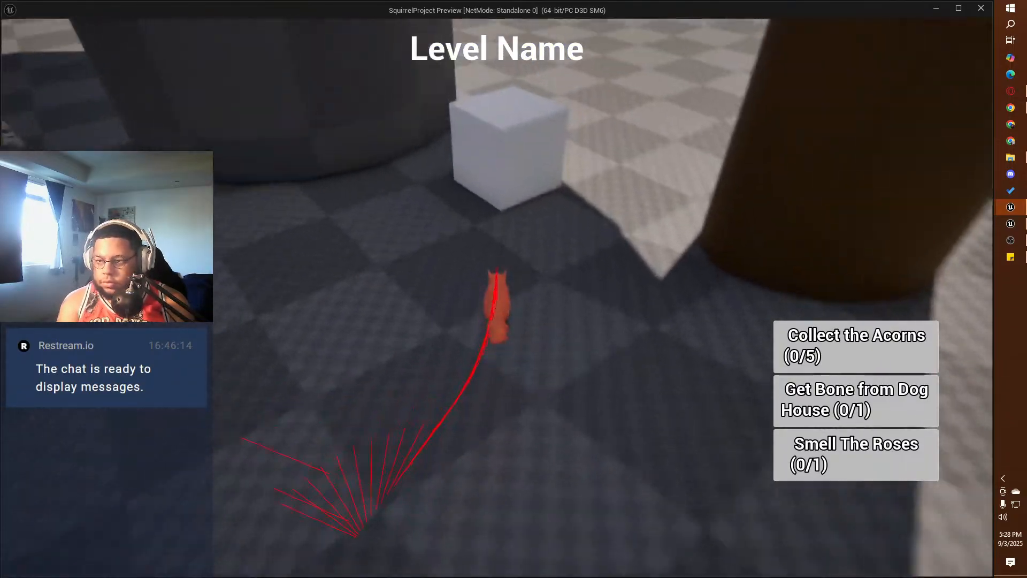
pyautogui.press('w')
pyautogui.press('a')
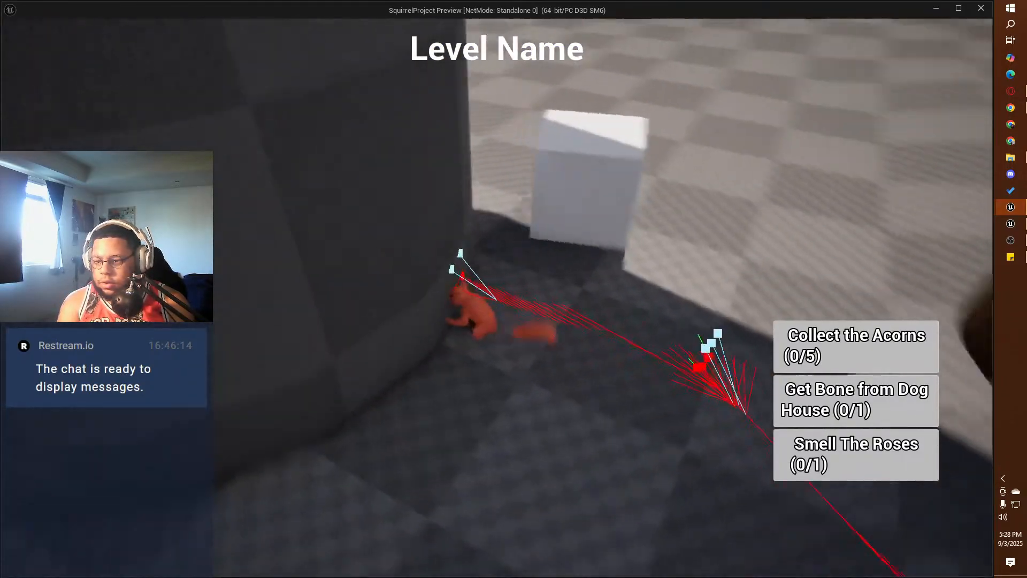
pyautogui.press('w')
pyautogui.press('space')
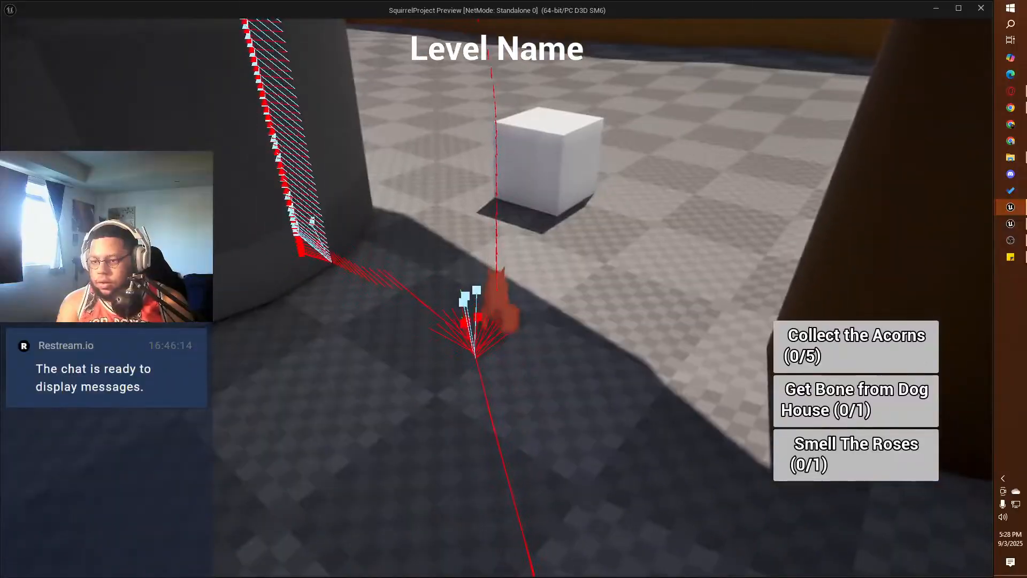
pyautogui.press('w')
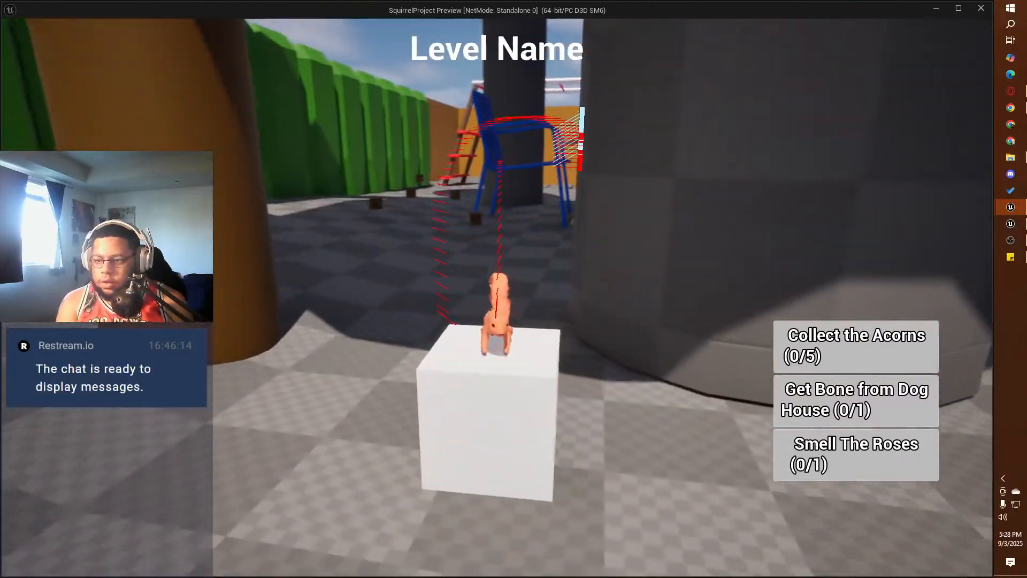
pyautogui.press('w')
pyautogui.press('Escape')
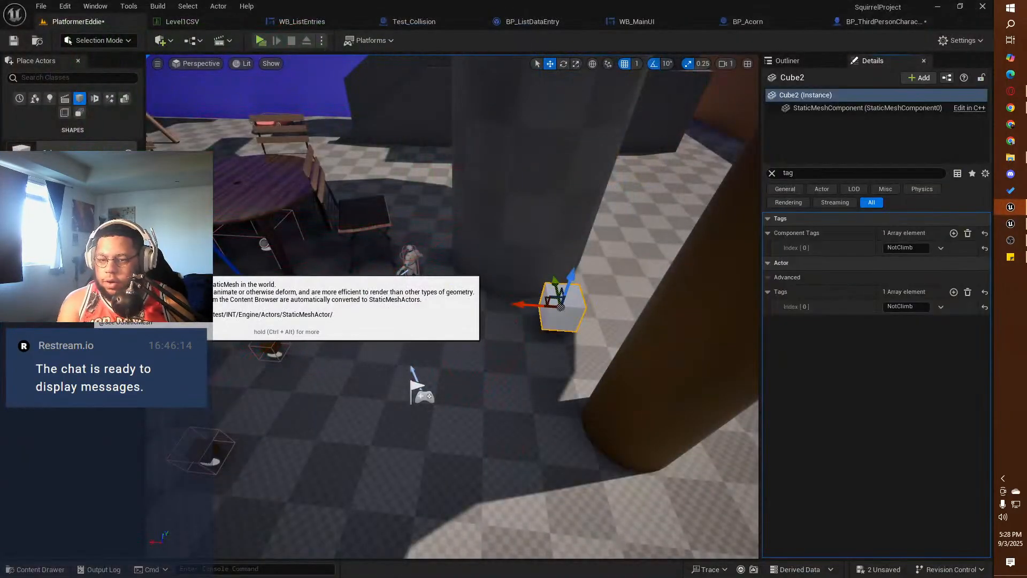
# Step: Clear all component tags and actor tags from the white cube
pyautogui.click(968, 233)
pyautogui.click(968, 276)
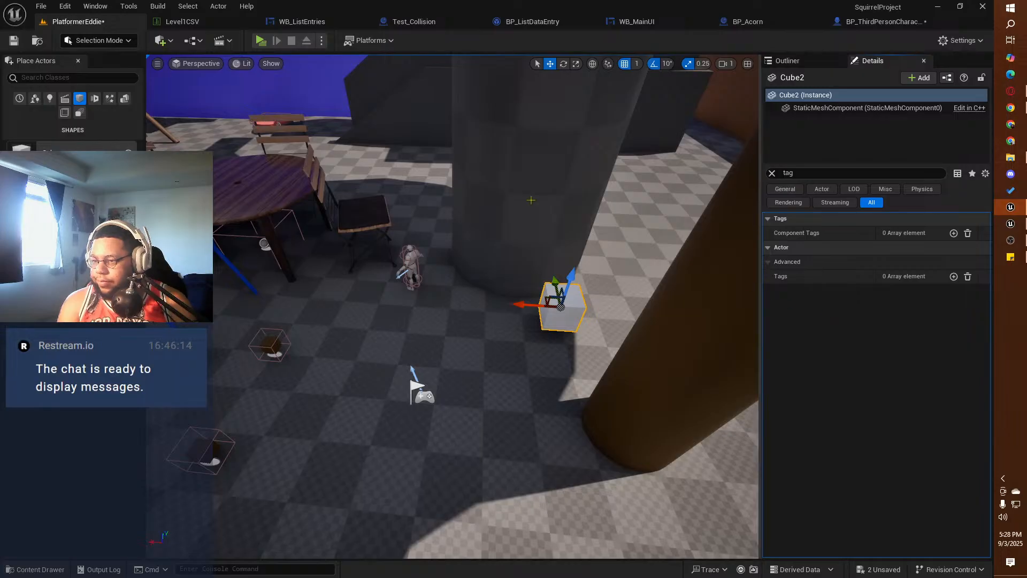
# Step: In the third-person character blueprint, wire the NotClimb Get All Actors with Tag node between the Branch's True output and Line Trace By Channel, and compile
pyautogui.click(880, 24)
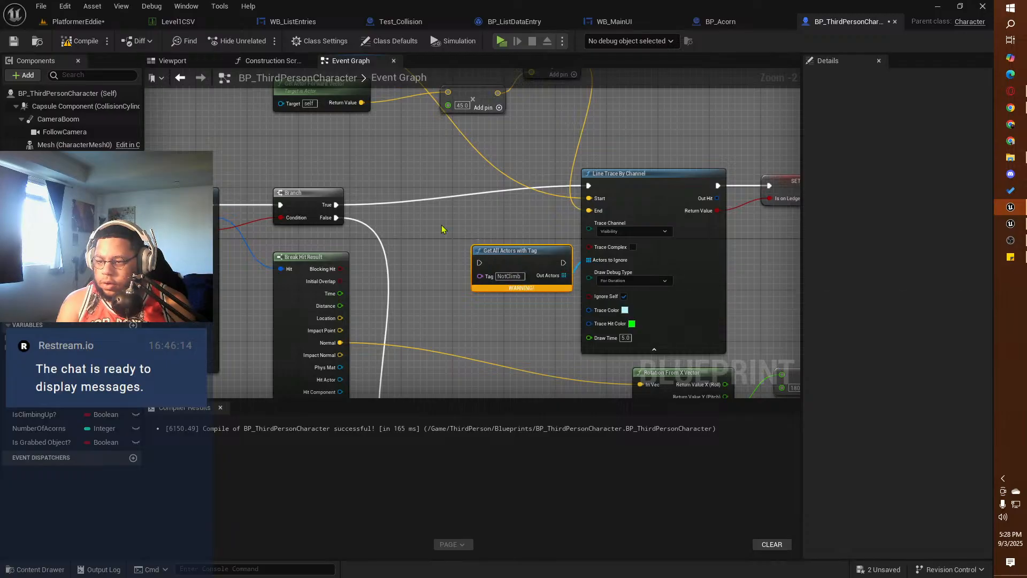
pyautogui.moveTo(441, 228); pyautogui.dragTo(524, 212, button='right')
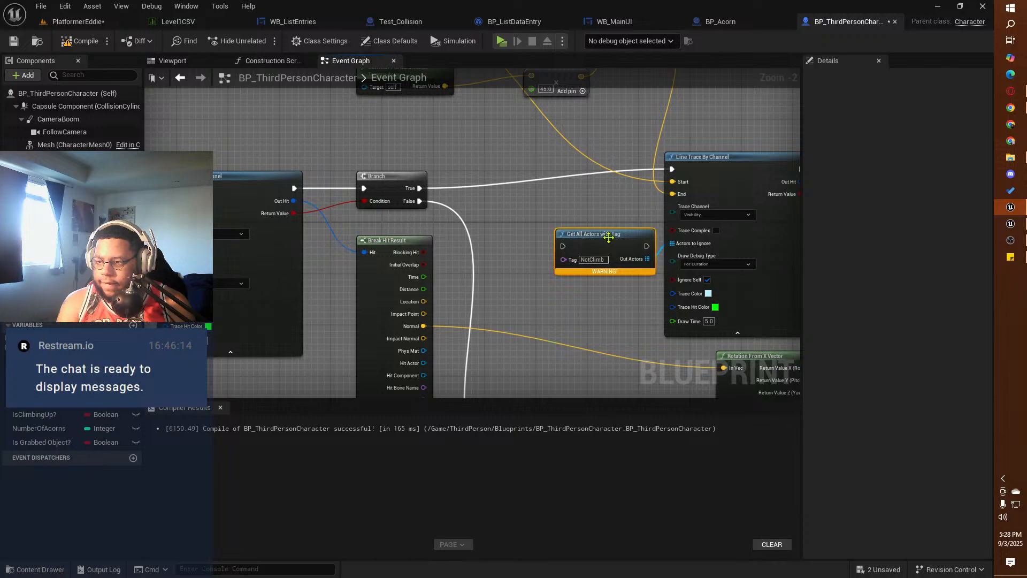
pyautogui.moveTo(609, 237); pyautogui.dragTo(551, 185)
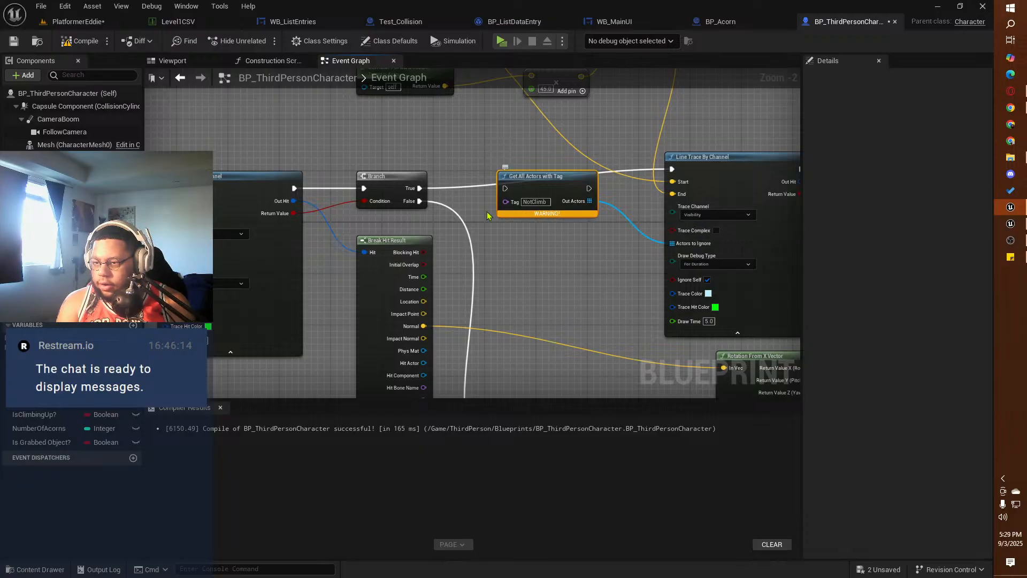
pyautogui.moveTo(422, 193); pyautogui.dragTo(505, 188)
pyautogui.moveTo(589, 190); pyautogui.dragTo(672, 170)
pyautogui.moveTo(606, 236); pyautogui.dragTo(549, 236, button='right')
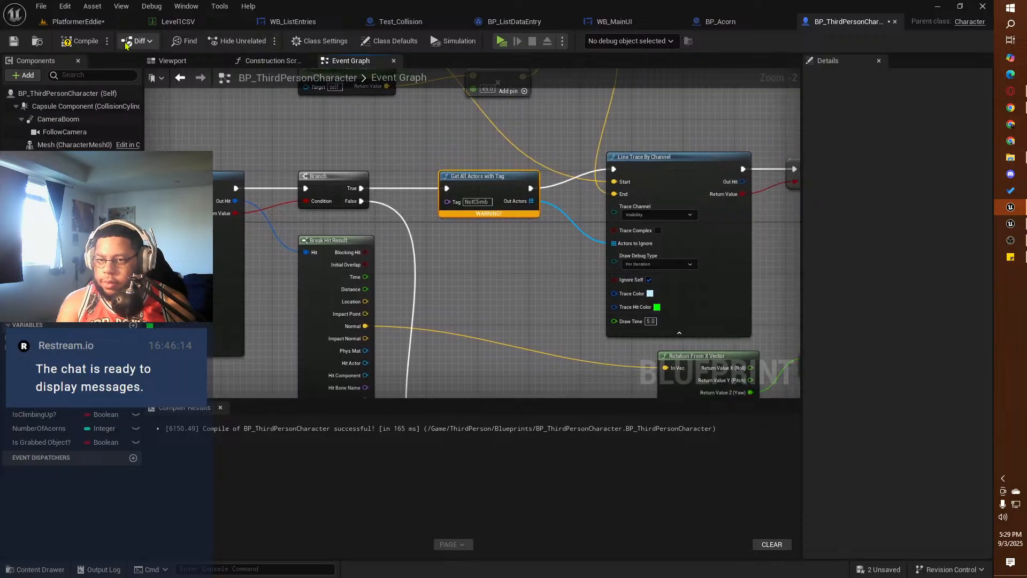
pyautogui.click(80, 41)
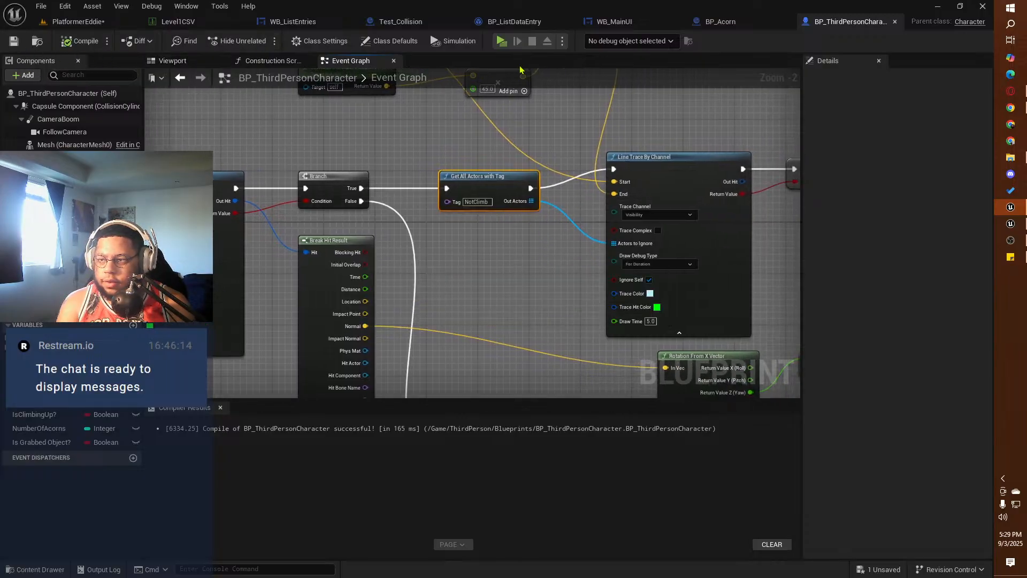
# Step: Play-test the squirrel by running and jumping at the white cube from several sides and onto its top, and end the preview
pyautogui.click(501, 41)
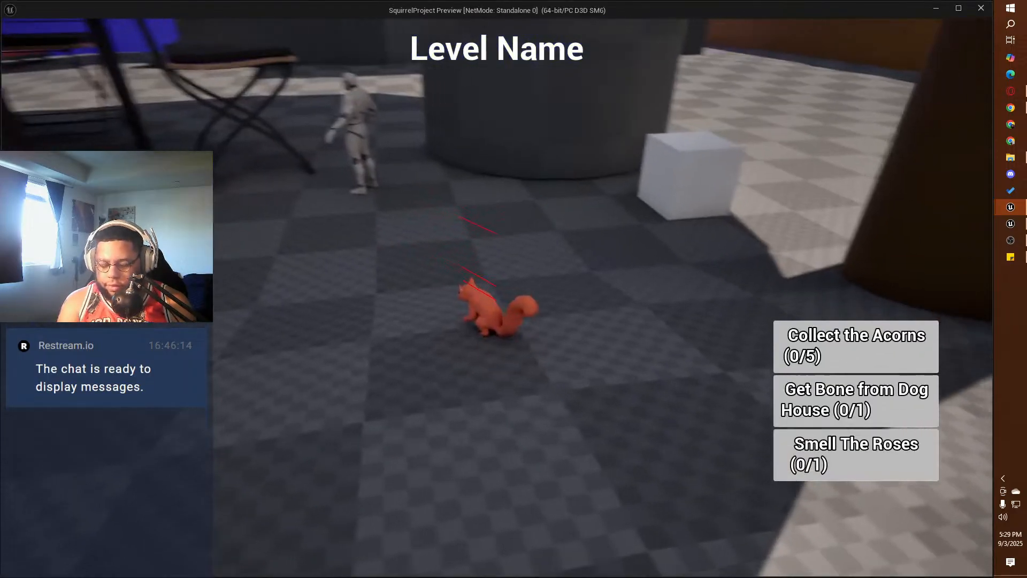
pyautogui.press('w')
pyautogui.press('d')
pyautogui.press('s')
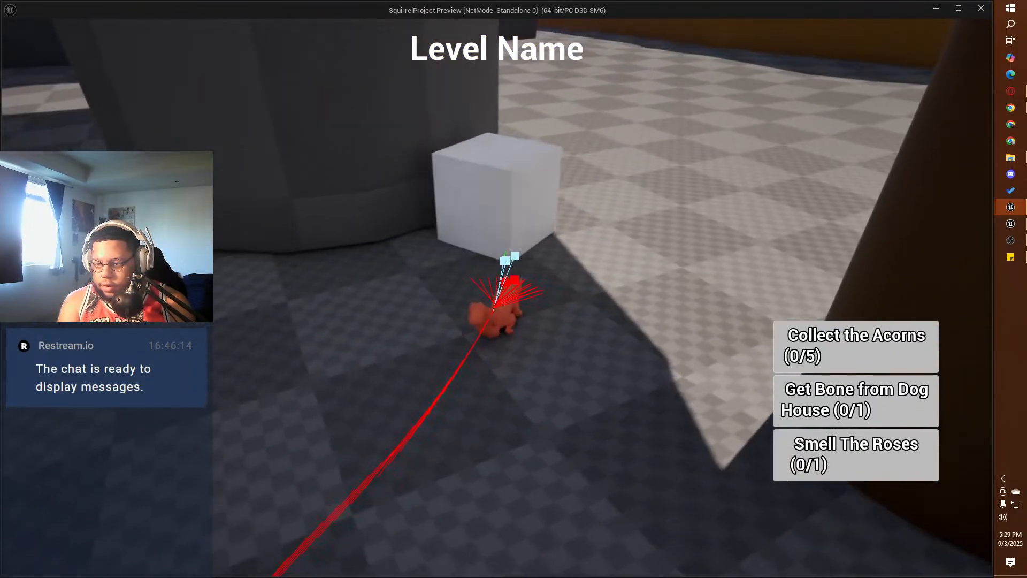
pyautogui.press('w')
pyautogui.press('space')
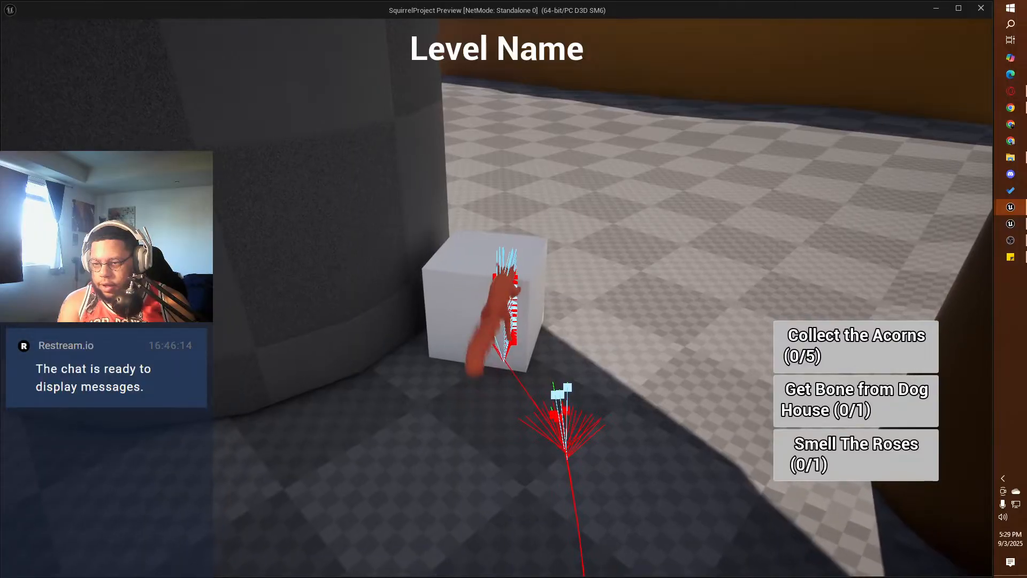
pyautogui.press('s')
pyautogui.press('space')
pyautogui.press('w')
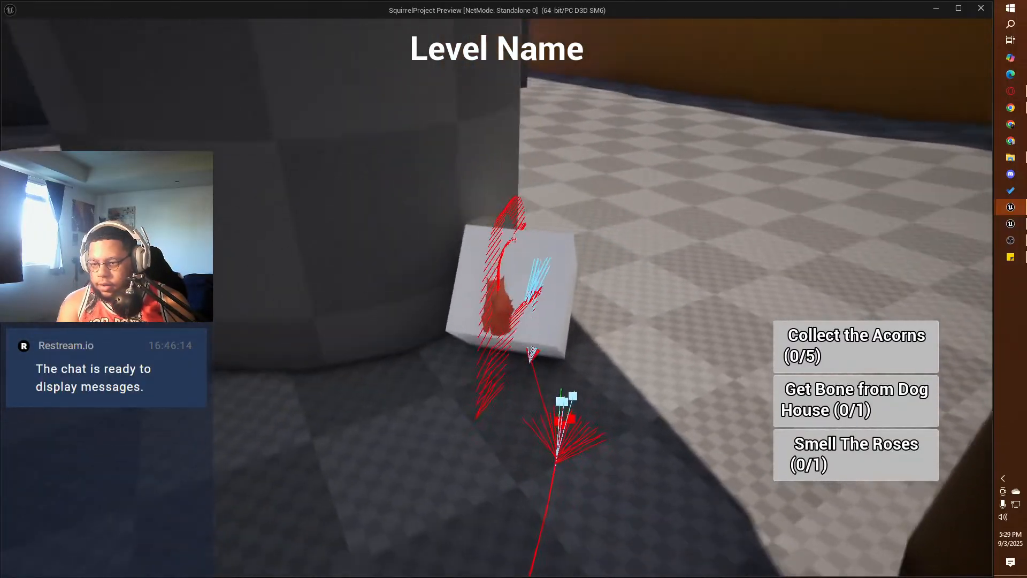
pyautogui.press('s')
pyautogui.press('space')
pyautogui.press('w')
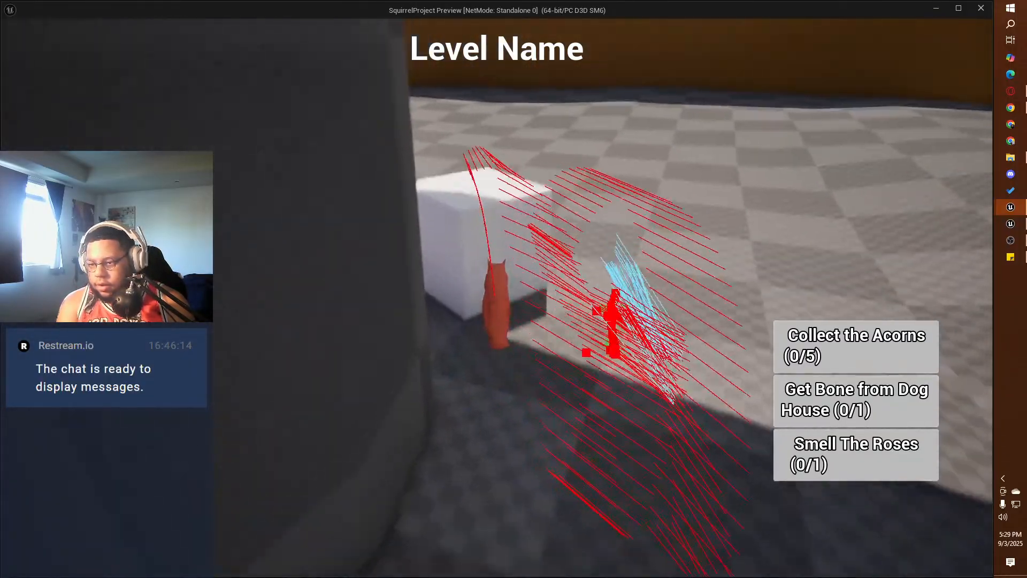
pyautogui.press('space')
pyautogui.press('s')
pyautogui.press('w')
pyautogui.press('space')
pyautogui.press('w')
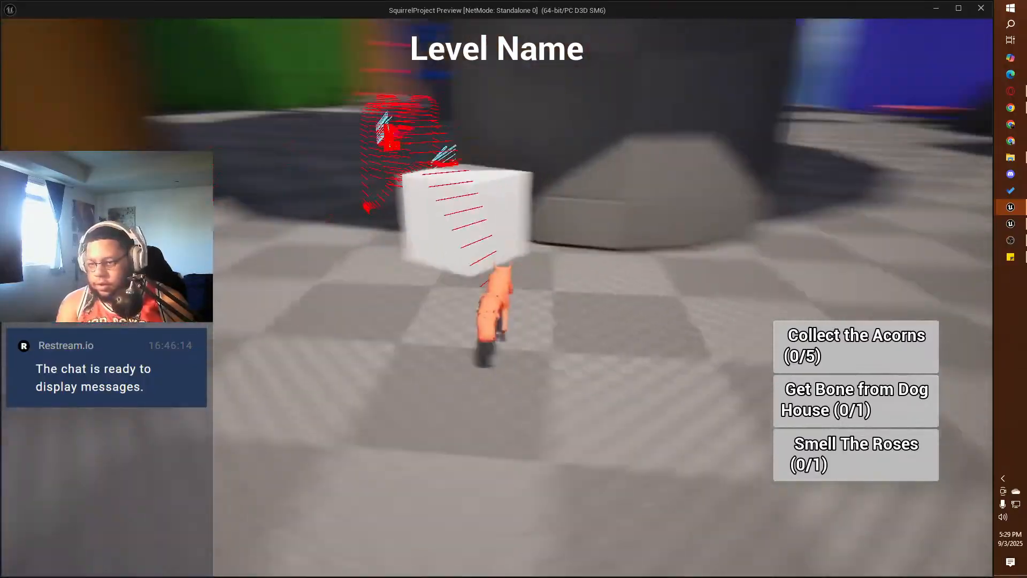
pyautogui.press('space')
pyautogui.press('w')
pyautogui.press('w')
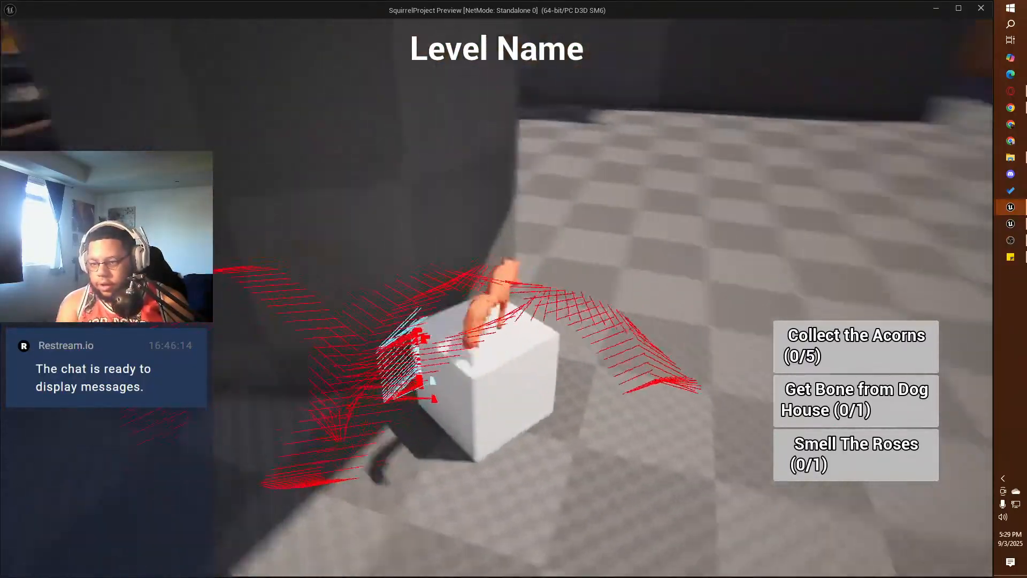
pyautogui.press('Escape')
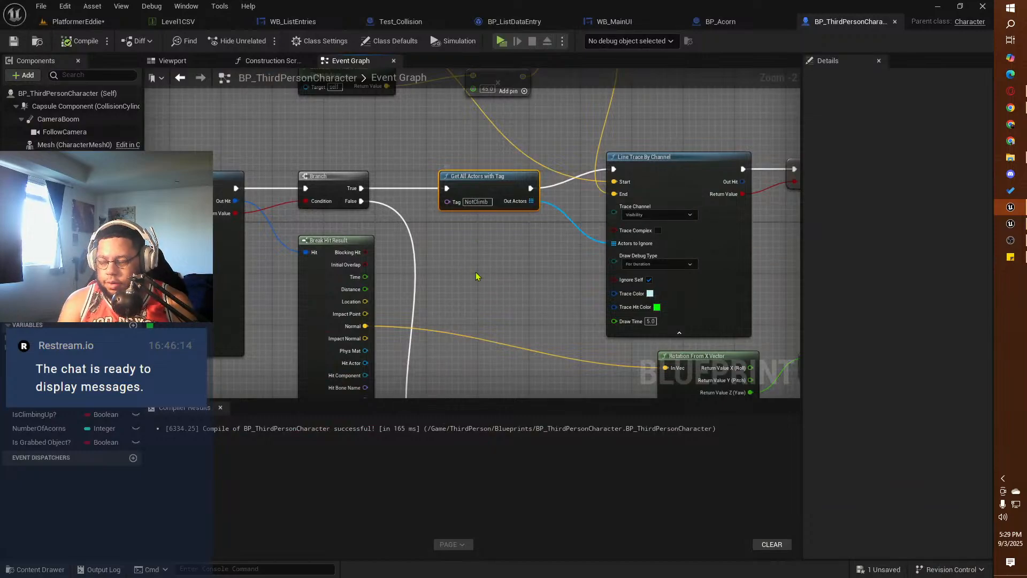
# Step: Delete the Get All Actors with Tag node and connect the Branch's True output directly to Line Trace By Channel
pyautogui.press('Delete')
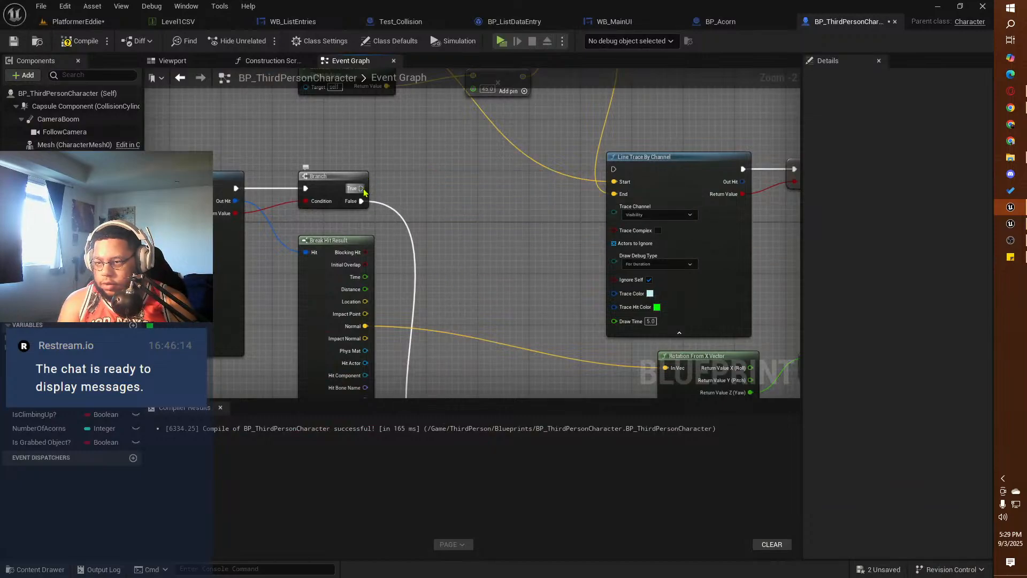
pyautogui.moveTo(363, 191)
pyautogui.mouseDown()
pyautogui.moveTo(629, 176)
pyautogui.moveTo(614, 169)
pyautogui.mouseUp()
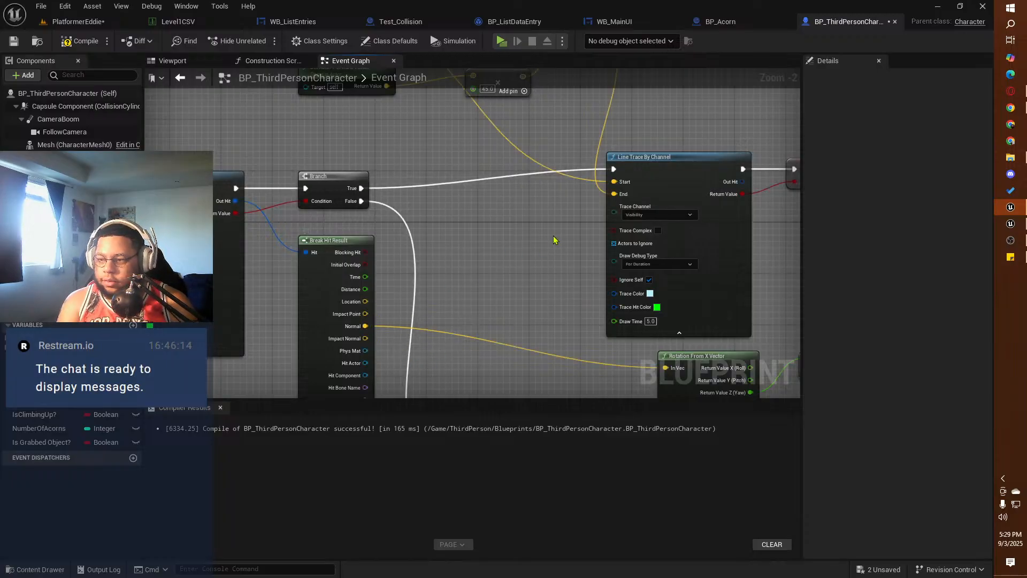
# Step: Examine the event graph from the climbing movement nodes through the physics handle target logic to the Grabbing Objects System
pyautogui.moveTo(554, 238)
pyautogui.mouseDown(button='right')
pyautogui.moveTo(410, 218)
pyautogui.moveTo(238, 289)
pyautogui.moveTo(184, 203)
pyautogui.moveTo(388, 124)
pyautogui.moveTo(187, 145)
pyautogui.moveTo(113, 135)
pyautogui.mouseUp(button='right')
pyautogui.moveTo(704, 169); pyautogui.dragTo(496, 172, button='right')
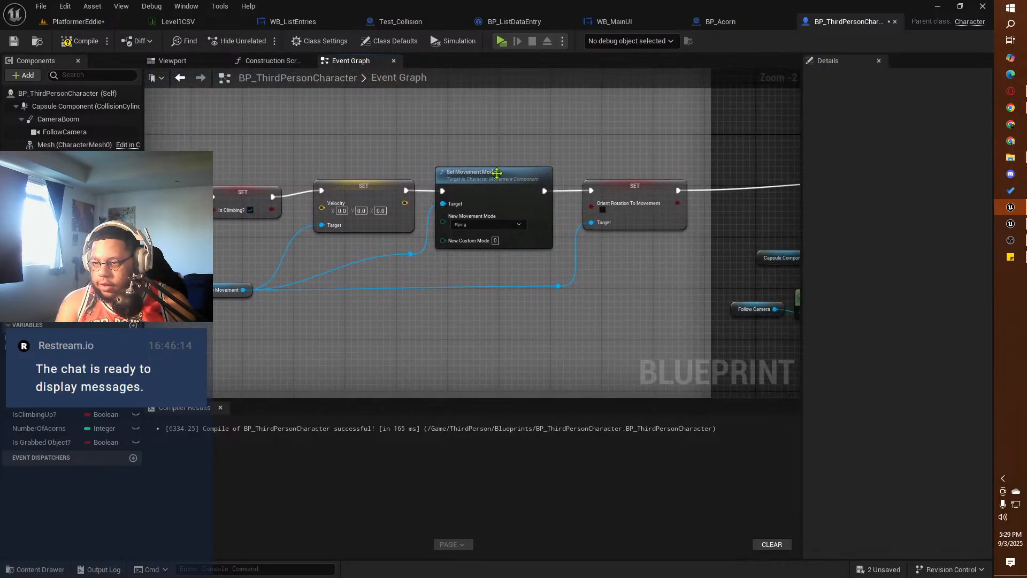
pyautogui.moveTo(691, 157); pyautogui.dragTo(279, 144, button='right')
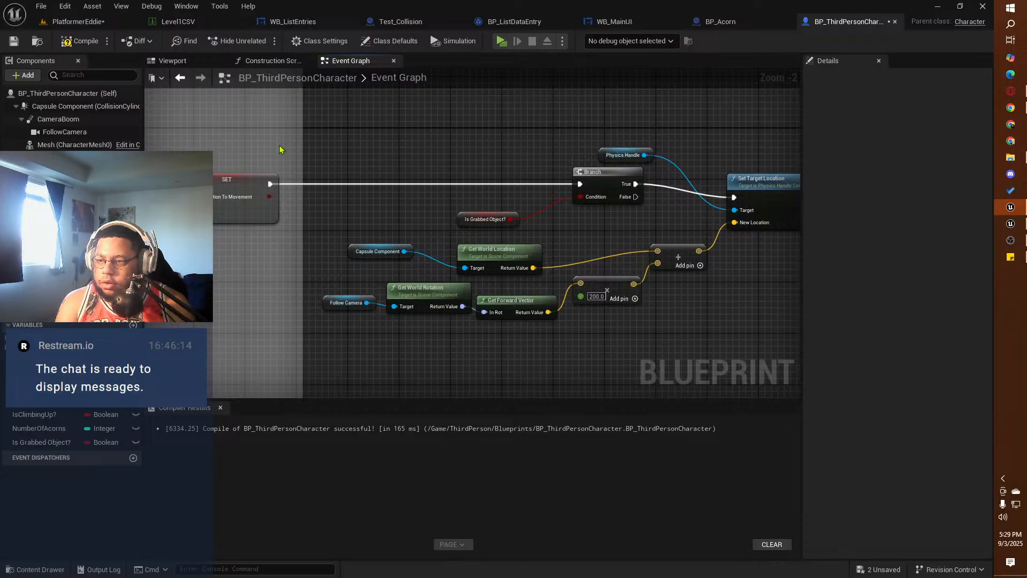
pyautogui.moveTo(304, 252); pyautogui.dragTo(634, 174, button='right')
pyautogui.moveTo(356, 303); pyautogui.dragTo(395, 68, button='right')
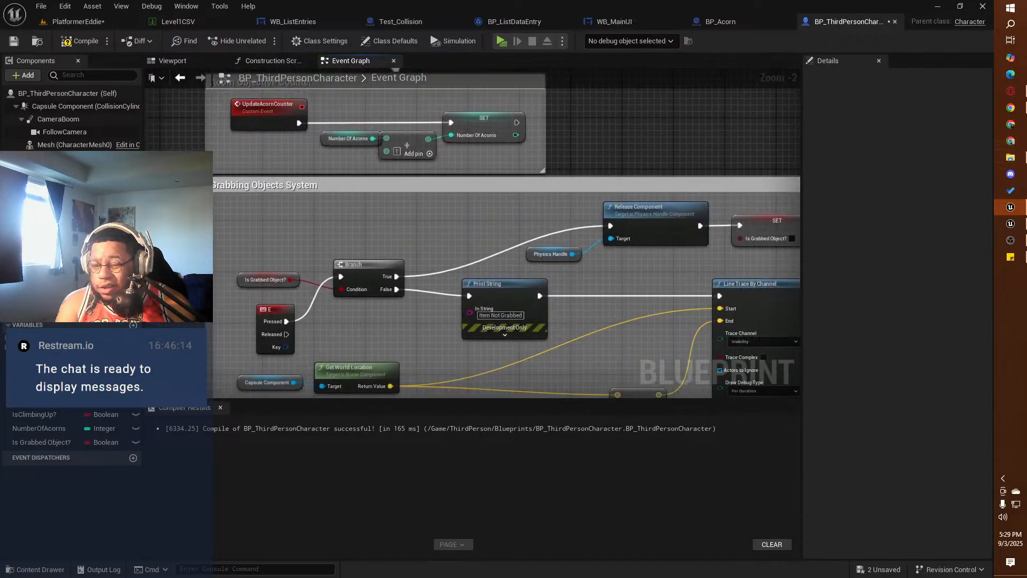
pyautogui.moveTo(430, 238); pyautogui.dragTo(397, 167, button='right')
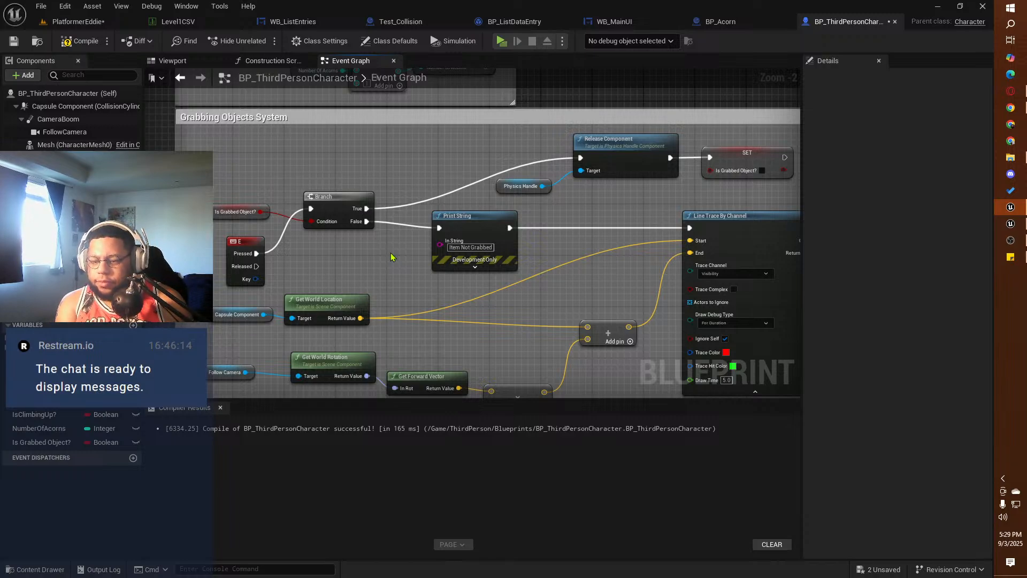
pyautogui.moveTo(453, 326)
pyautogui.mouseDown(button='right')
pyautogui.moveTo(406, 255)
pyautogui.moveTo(382, 241)
pyautogui.moveTo(268, 274)
pyautogui.moveTo(133, 291)
pyautogui.mouseUp(button='right')
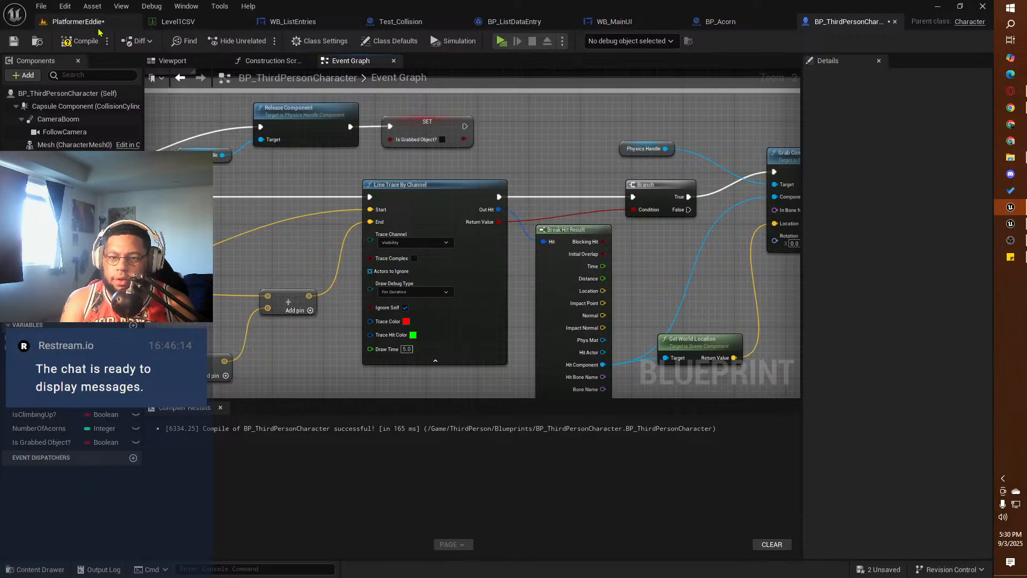
# Step: Compile the character blueprint, postpone the autosave and save all modified files
pyautogui.click(75, 41)
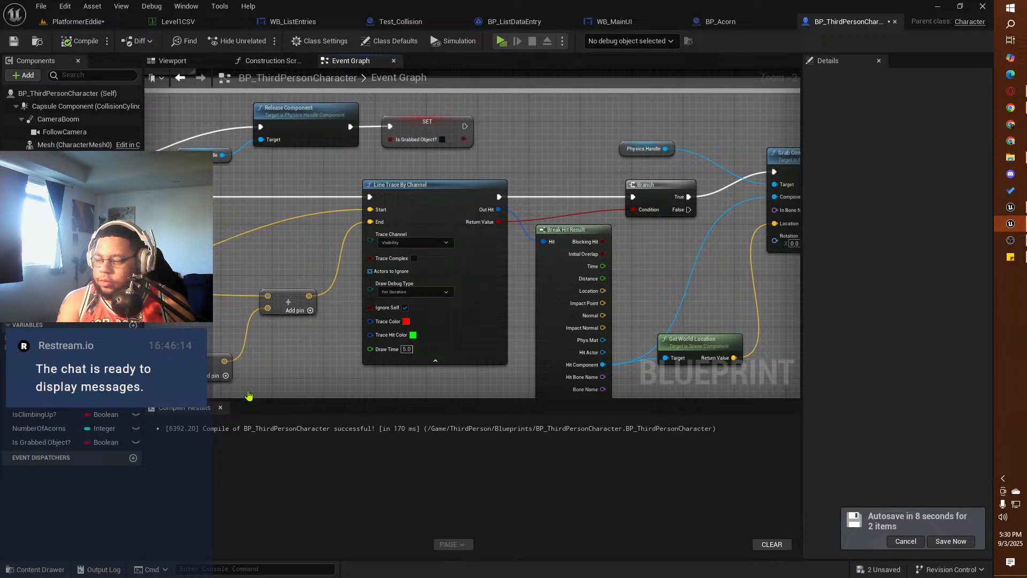
pyautogui.click(905, 541)
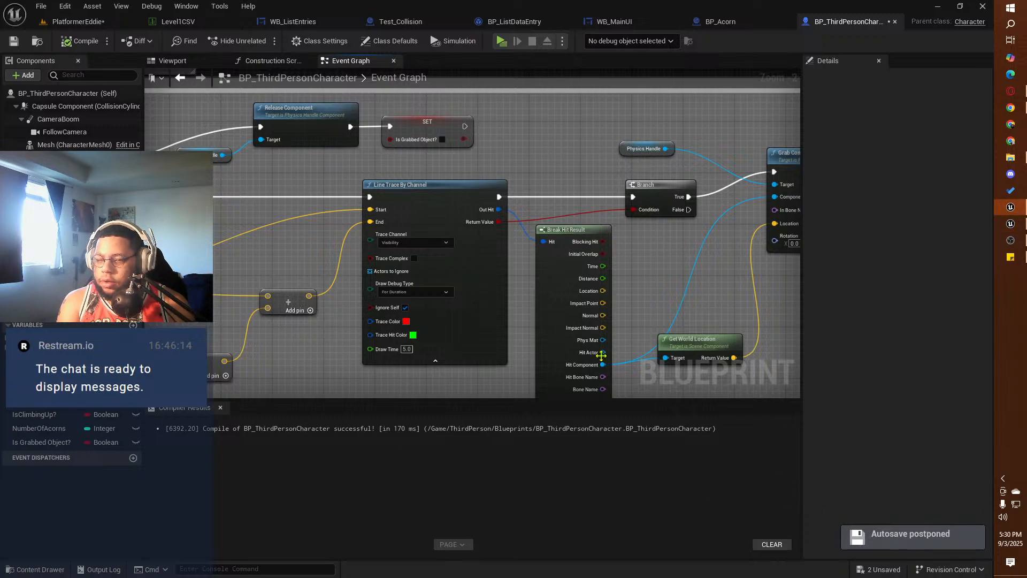
pyautogui.click(40, 7)
pyautogui.click(64, 82)
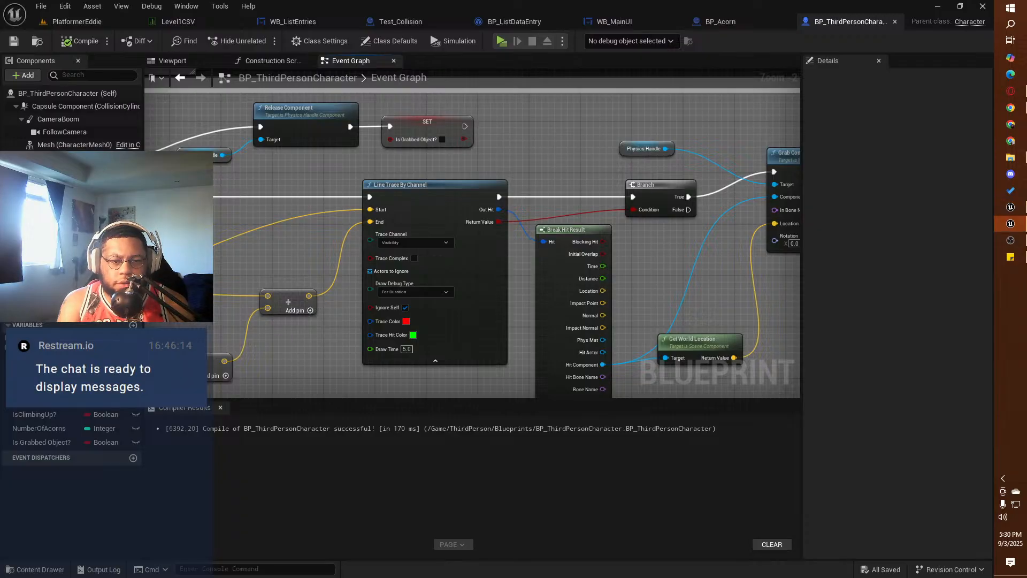
# Step: Examine the Grabbing Objects System's line trace, grab component and E key input nodes
pyautogui.moveTo(688, 237)
pyautogui.mouseDown(button='right')
pyautogui.moveTo(269, 222)
pyautogui.moveTo(591, 242)
pyautogui.mouseUp(button='right')
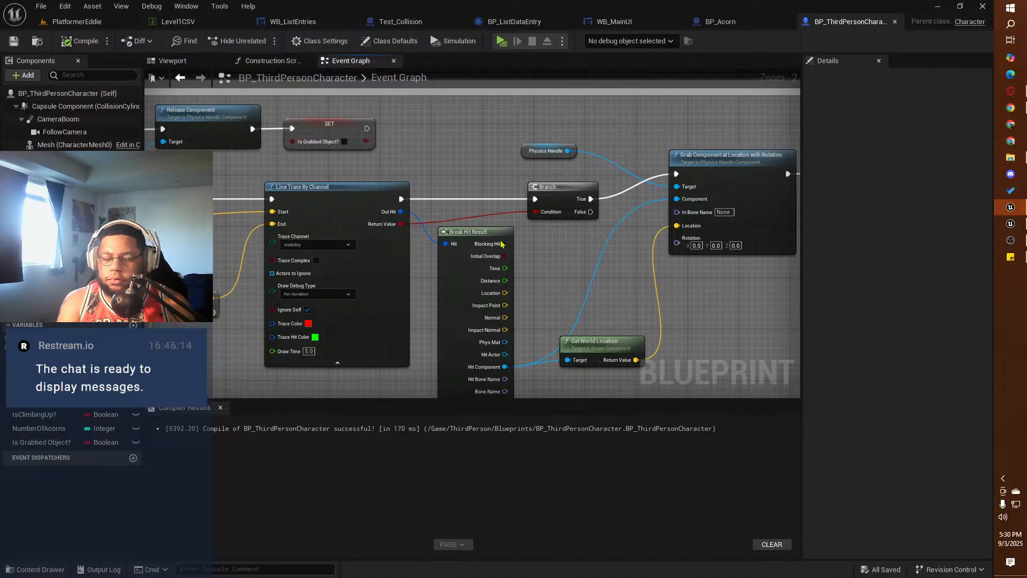
pyautogui.moveTo(207, 189); pyautogui.dragTo(677, 191, button='right')
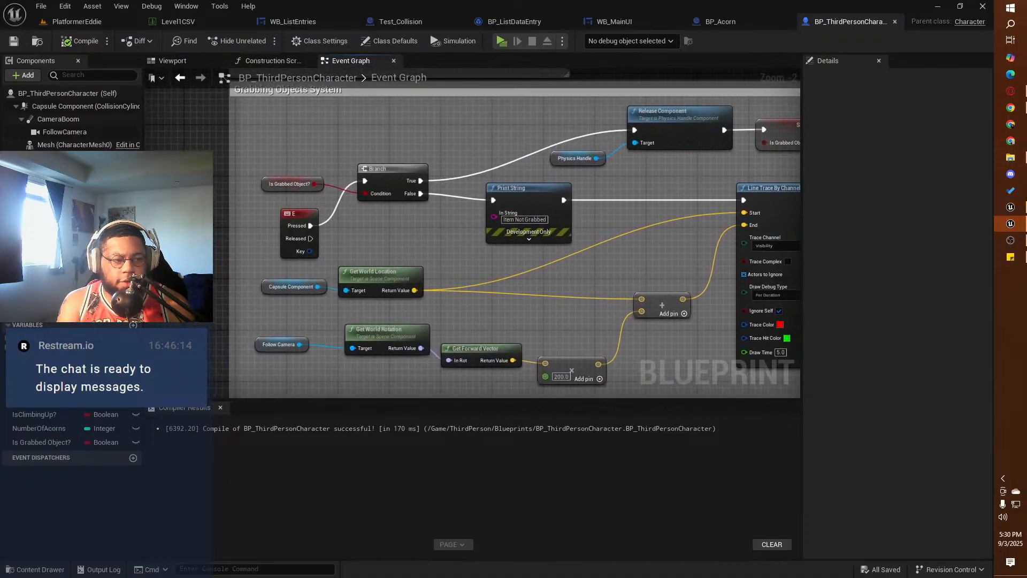
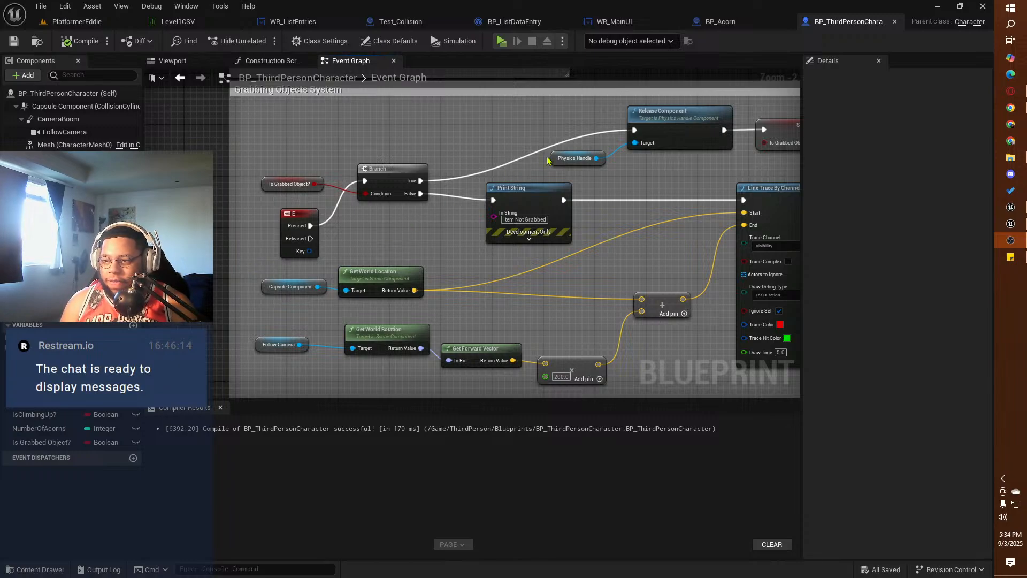
# Step: Cut the Print String node from the Grabbing Objects System and connect the Branch's False output directly to Line Trace By Channel
pyautogui.moveTo(549, 161); pyautogui.dragTo(511, 157, button='right')
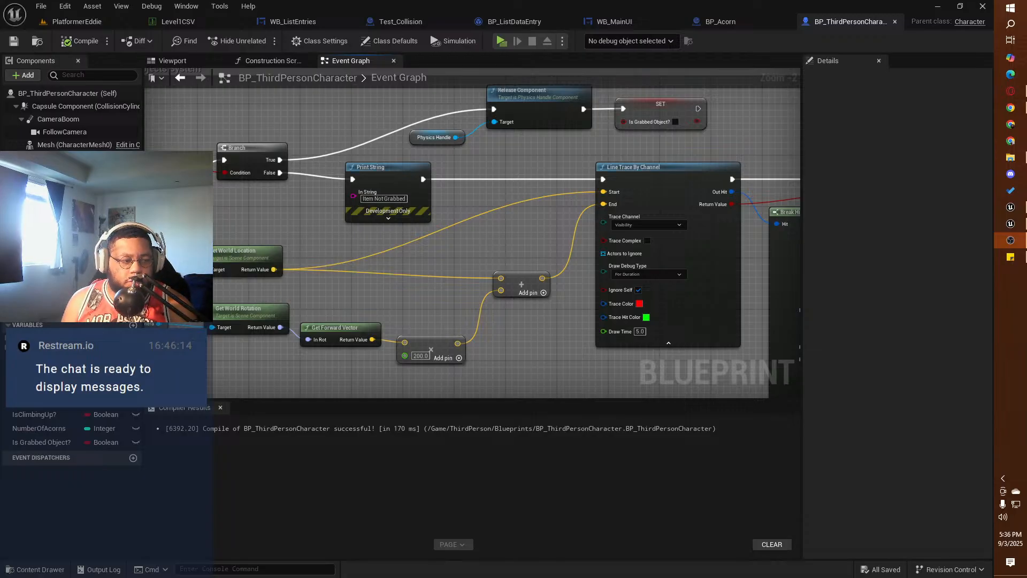
pyautogui.hotkey('alt', 'Tab')
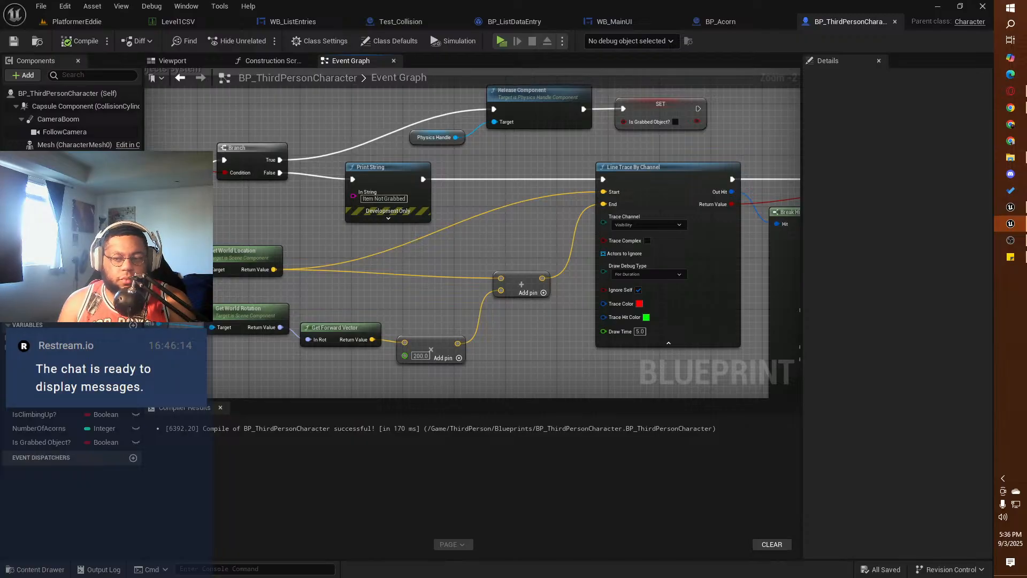
pyautogui.moveTo(294, 218); pyautogui.dragTo(280, 242, button='right')
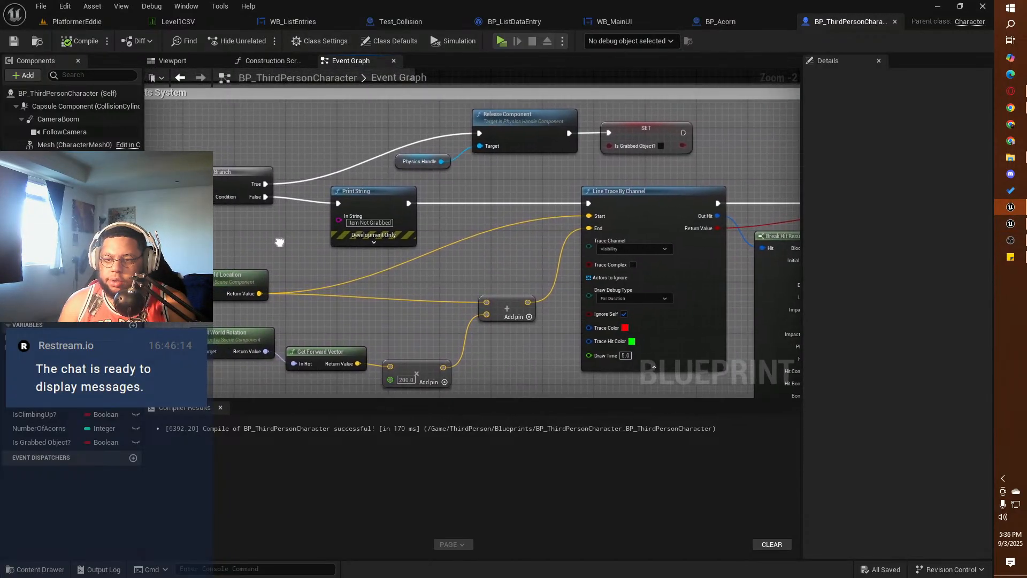
pyautogui.moveTo(575, 215)
pyautogui.mouseDown(button='right')
pyautogui.moveTo(260, 188)
pyautogui.moveTo(269, 204)
pyautogui.moveTo(414, 231)
pyautogui.moveTo(219, 212)
pyautogui.mouseUp(button='right')
pyautogui.moveTo(585, 276); pyautogui.dragTo(328, 270, button='right')
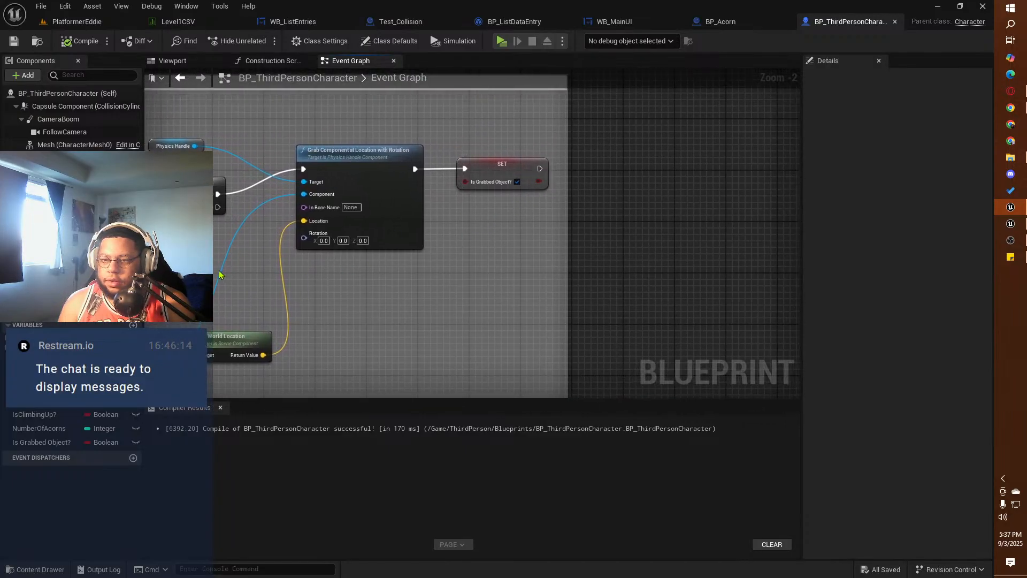
pyautogui.moveTo(219, 273); pyautogui.dragTo(631, 297, button='right')
pyautogui.click(409, 221)
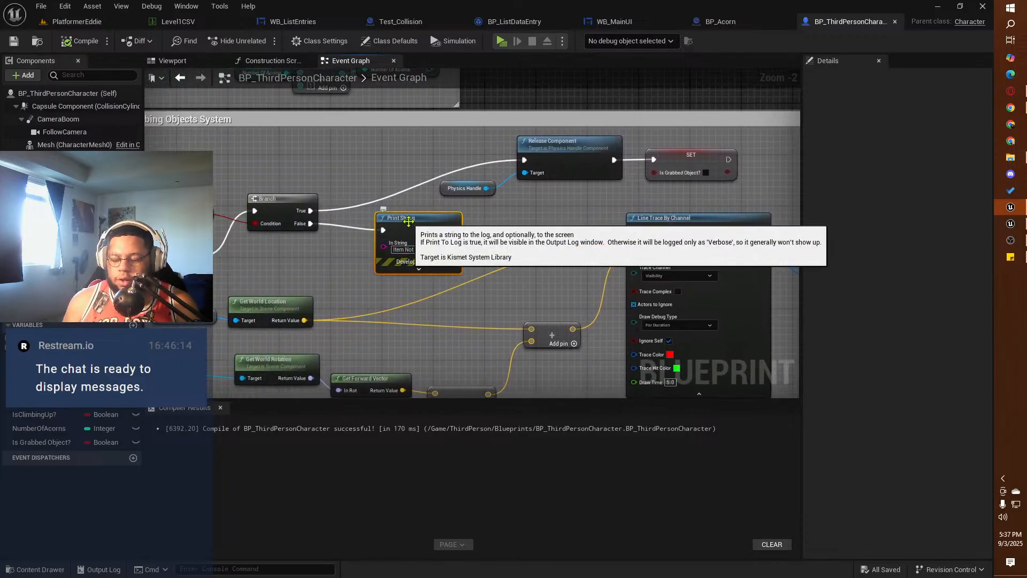
pyautogui.press('Delete')
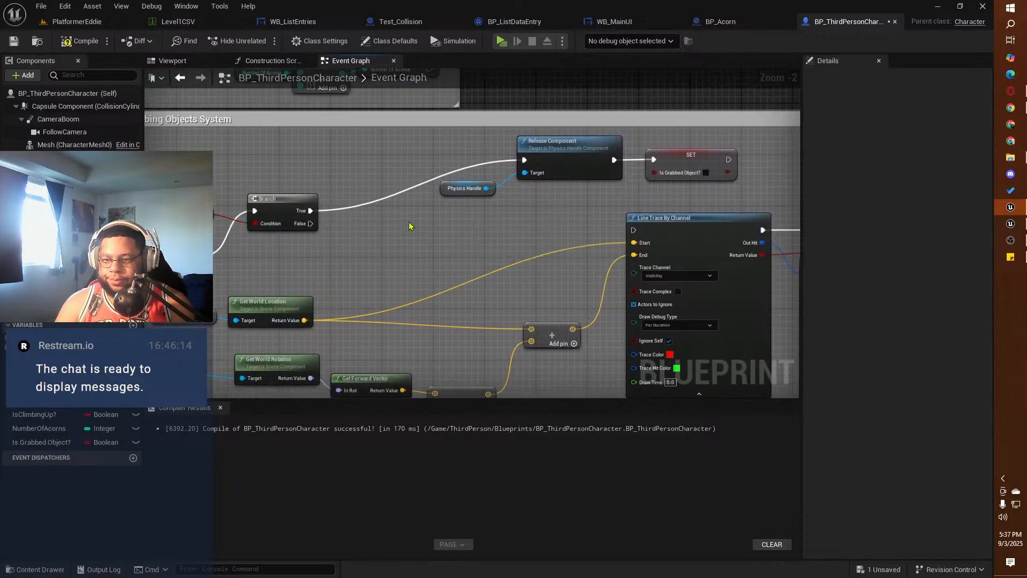
pyautogui.moveTo(310, 223)
pyautogui.mouseDown()
pyautogui.moveTo(552, 250)
pyautogui.moveTo(634, 230)
pyautogui.mouseUp()
# Step: Paste the Print String node after the SET Is Grabbed Object? node that follows Grab Component, and connect their execution pins
pyautogui.moveTo(738, 199); pyautogui.dragTo(240, 202, button='right')
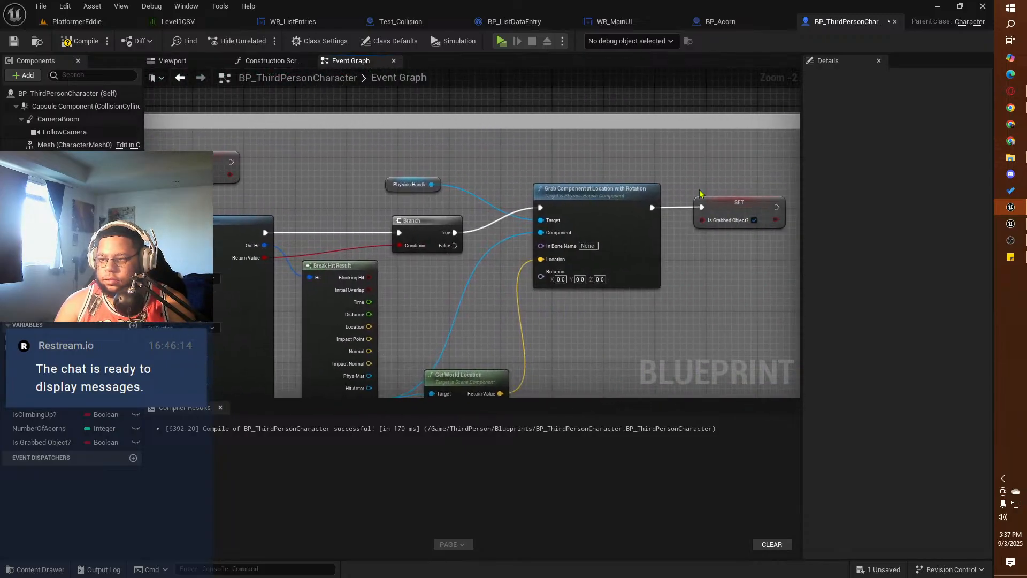
pyautogui.moveTo(703, 183); pyautogui.dragTo(347, 183, button='right')
pyautogui.moveTo(417, 206); pyautogui.dragTo(461, 206)
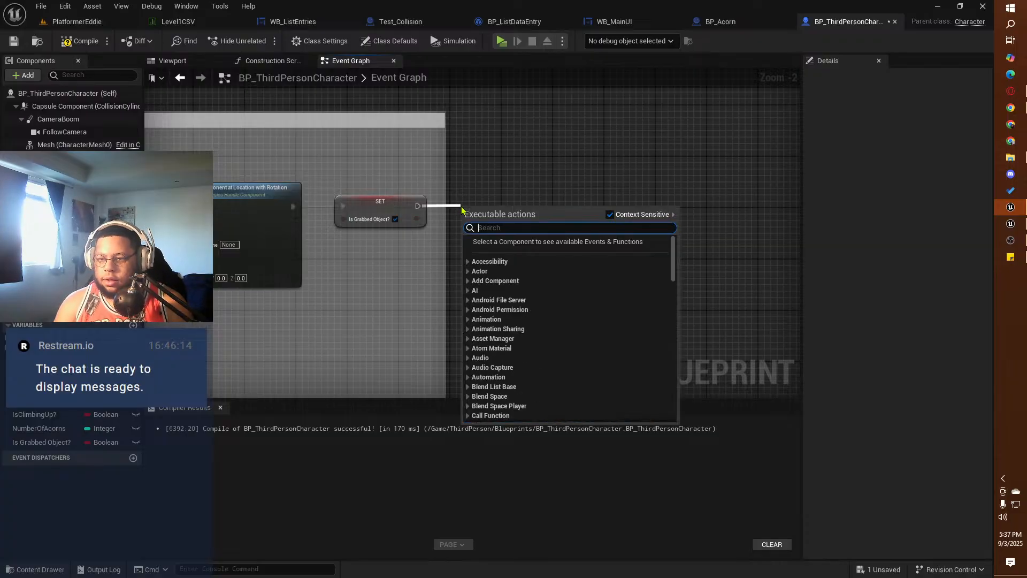
pyautogui.click(464, 192)
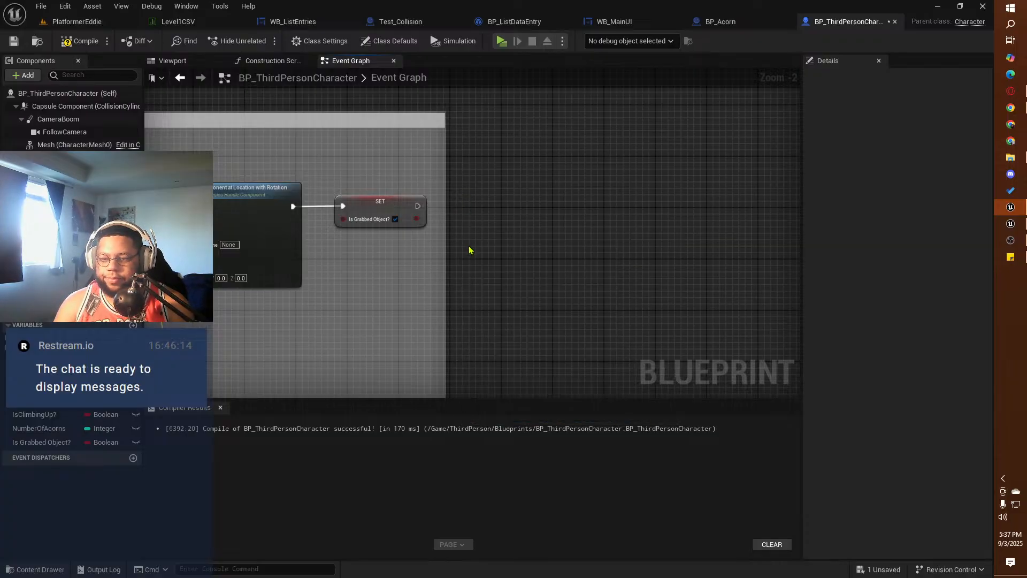
pyautogui.hotkey('ctrl', 'v')
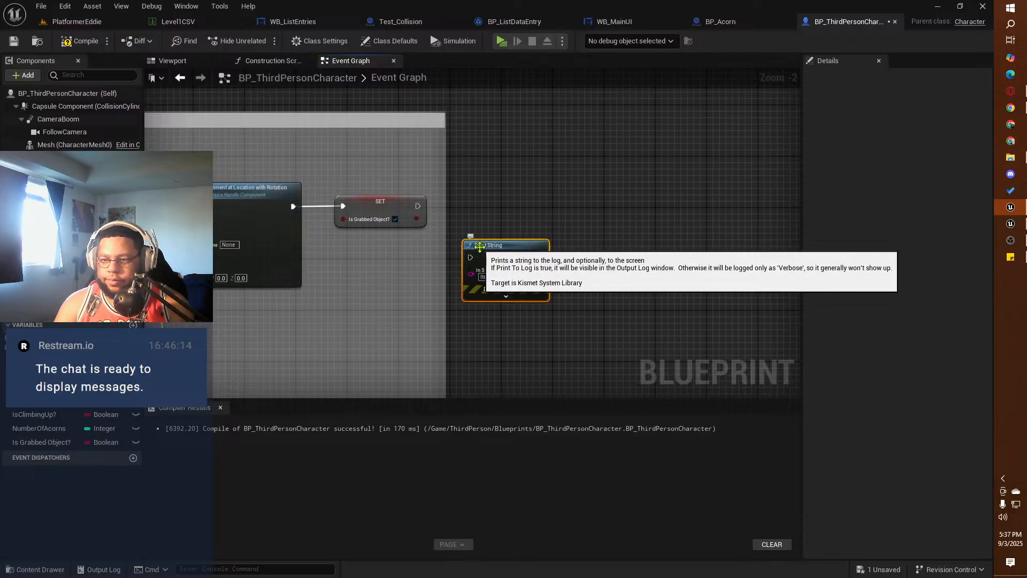
pyautogui.moveTo(483, 246); pyautogui.dragTo(482, 200)
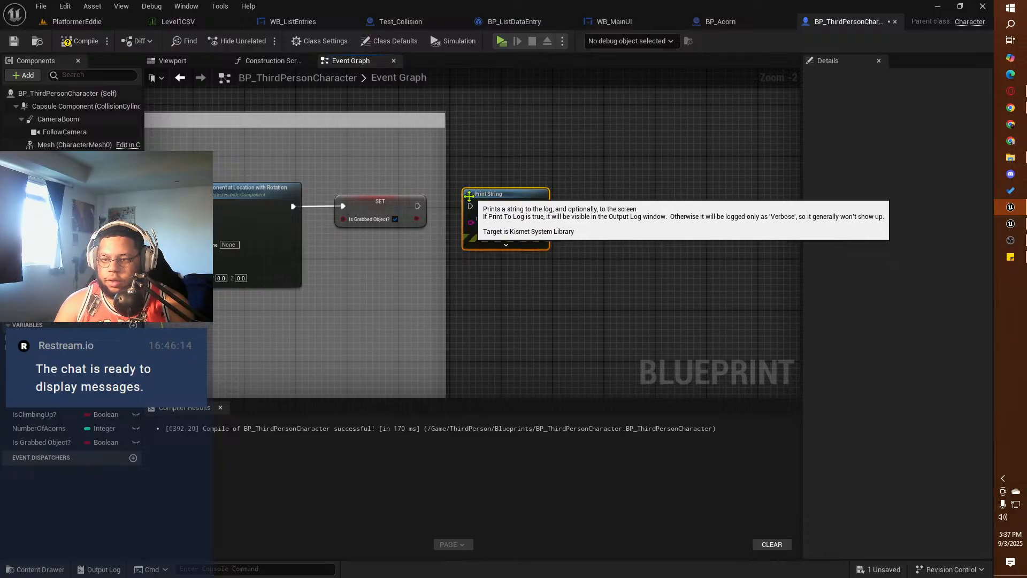
pyautogui.moveTo(418, 206); pyautogui.dragTo(473, 210)
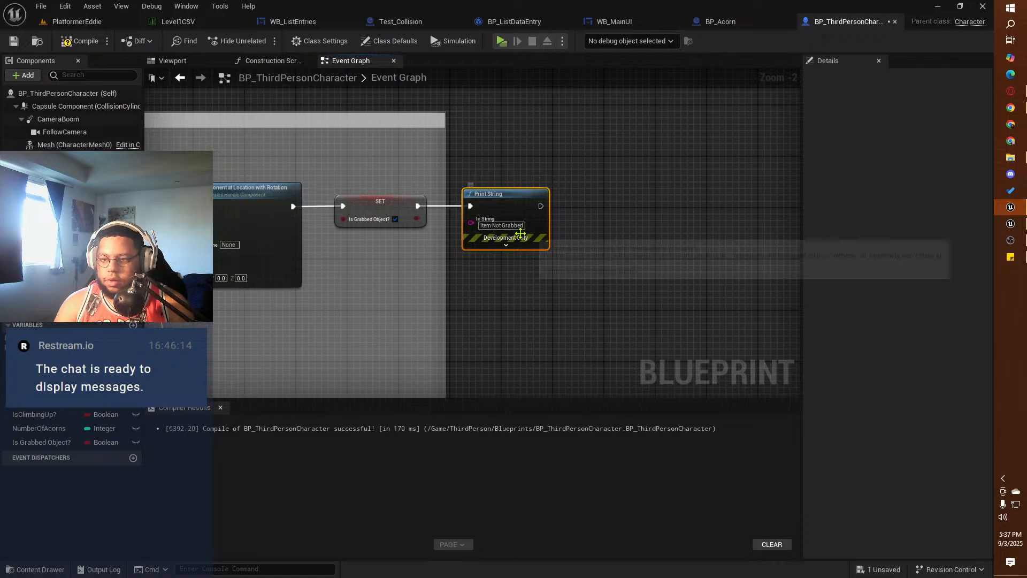
# Step: Change the pasted Print String's text to "Item Grabbed"
pyautogui.click(505, 226)
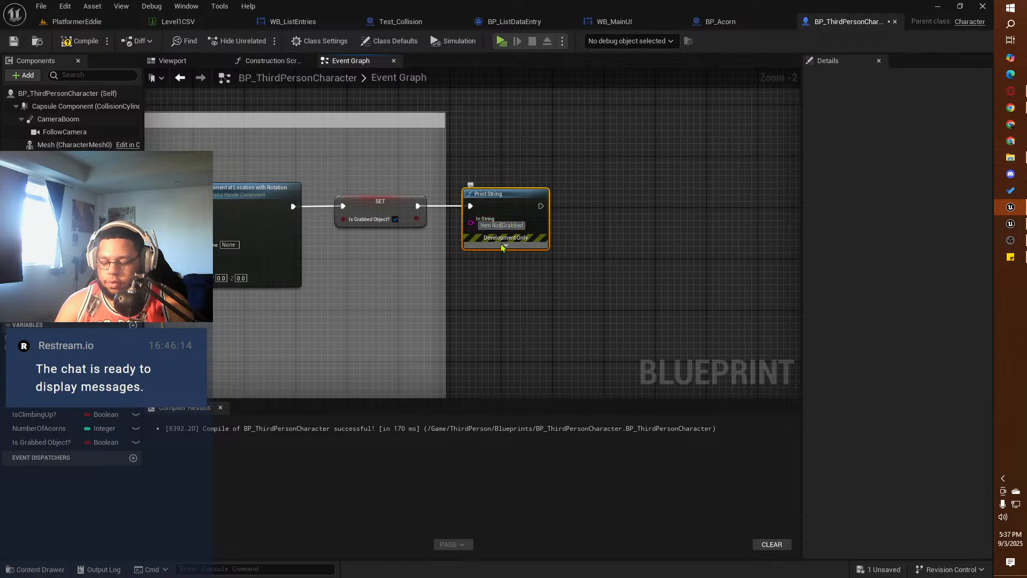
pyautogui.press('BackSpace')
pyautogui.press('BackSpace')
pyautogui.press('BackSpace')
pyautogui.press('BackSpace')
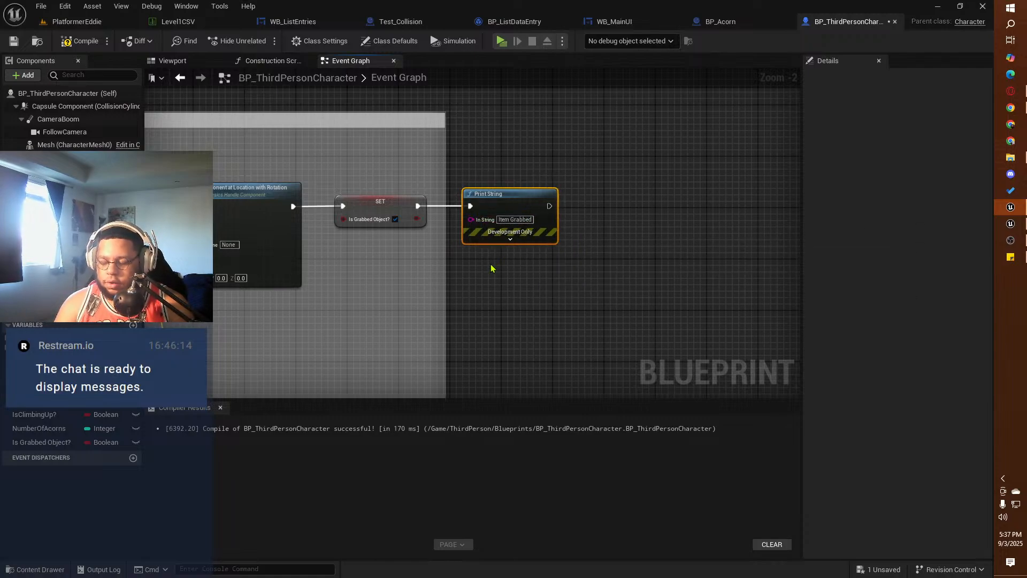
# Step: Compile and save the character blueprint and launch the game preview
pyautogui.moveTo(325, 312); pyautogui.dragTo(710, 287, button='right')
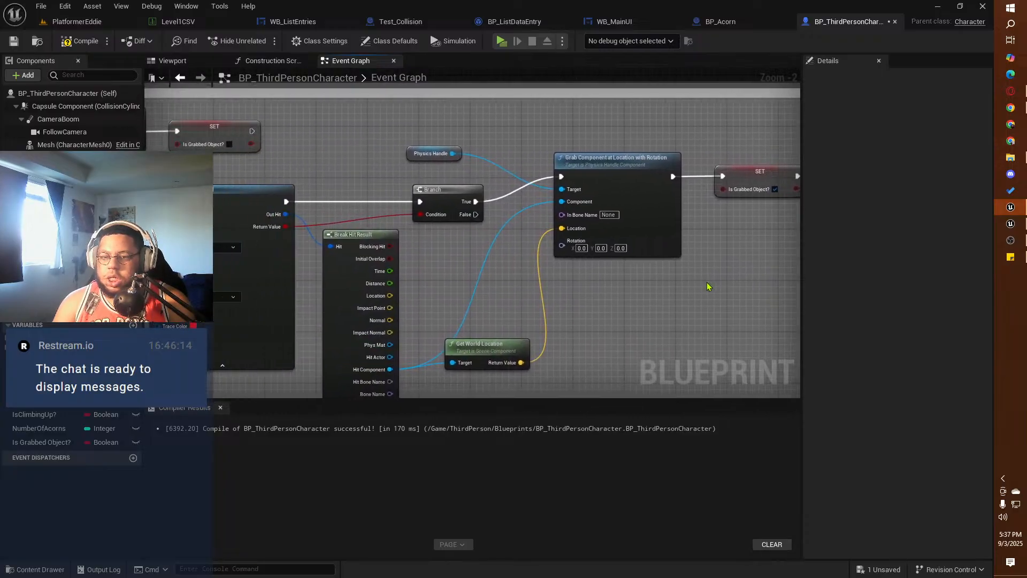
pyautogui.click(73, 42)
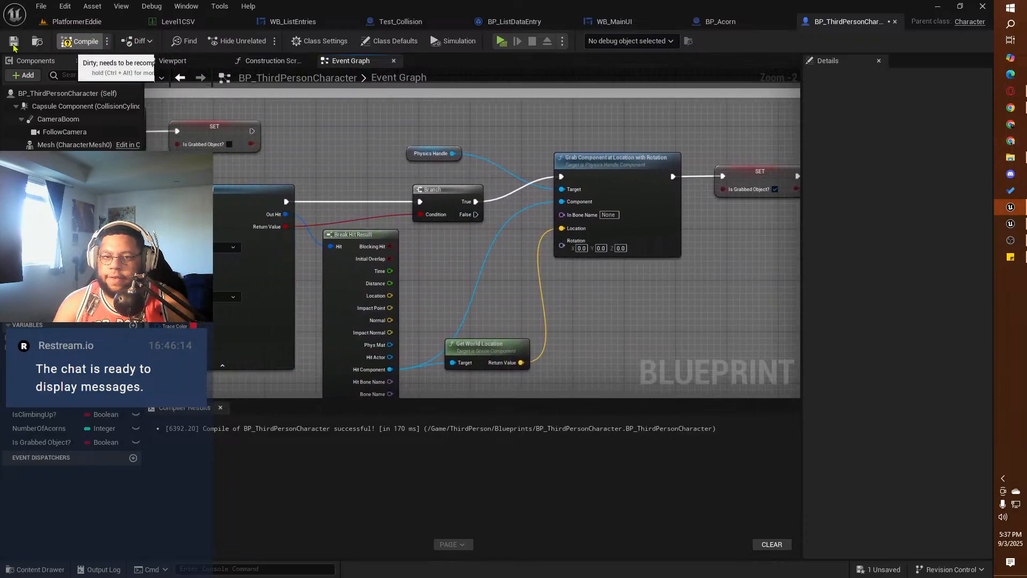
pyautogui.click(500, 41)
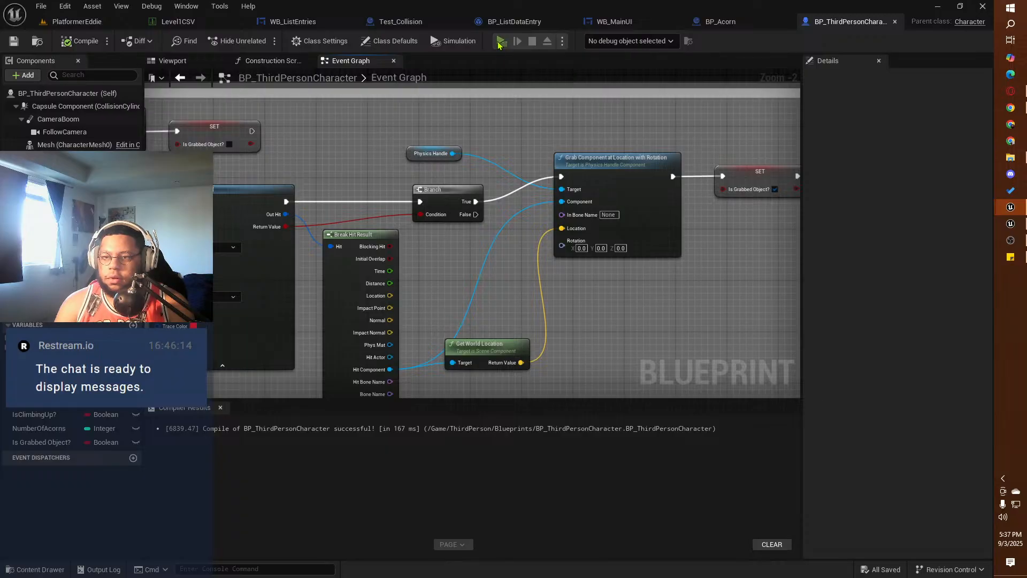
# Step: Play-test grabbing the white cube with the squirrel from different sides and end the preview
pyautogui.click(377, 282)
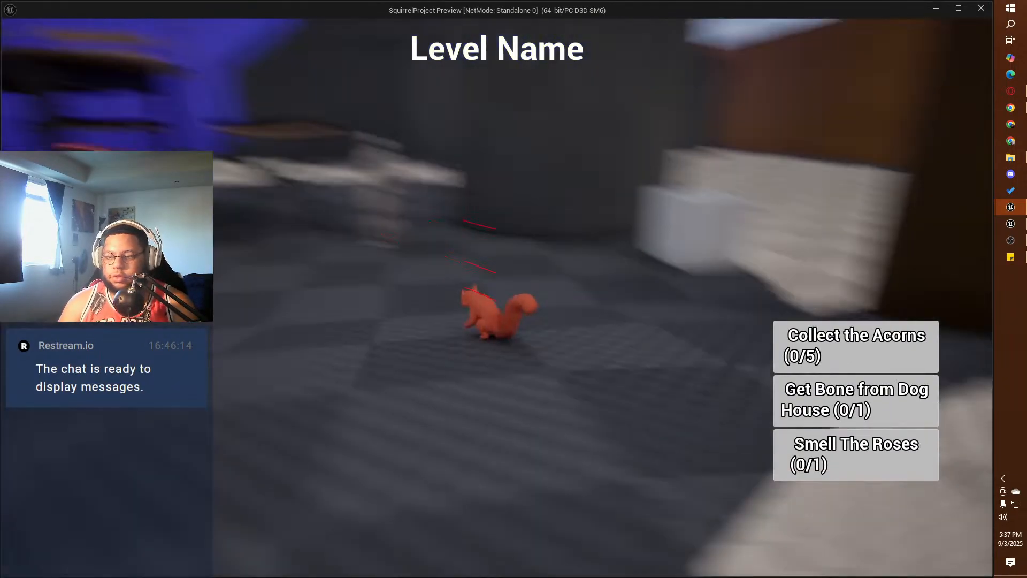
pyautogui.press('w')
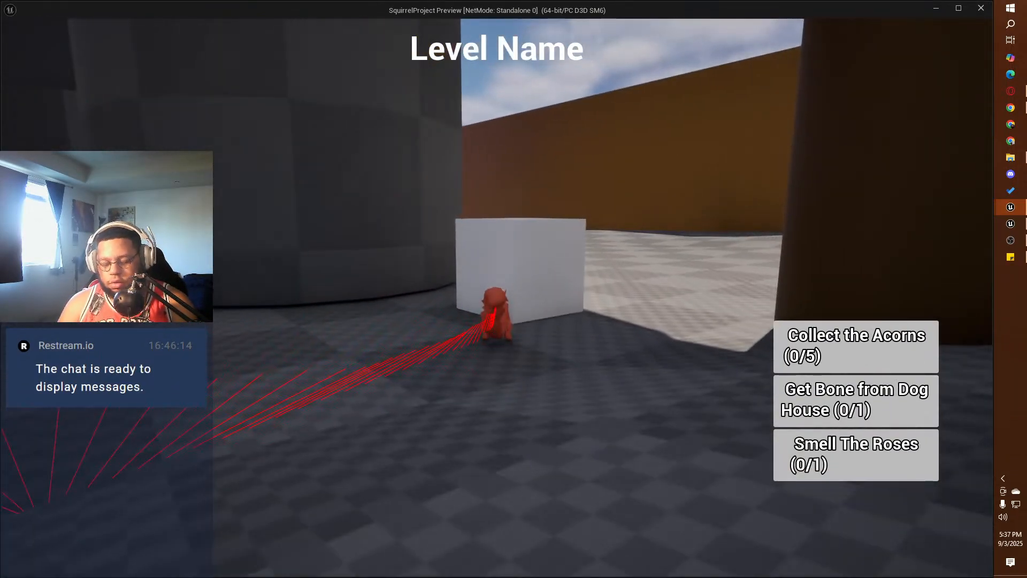
pyautogui.press('e')
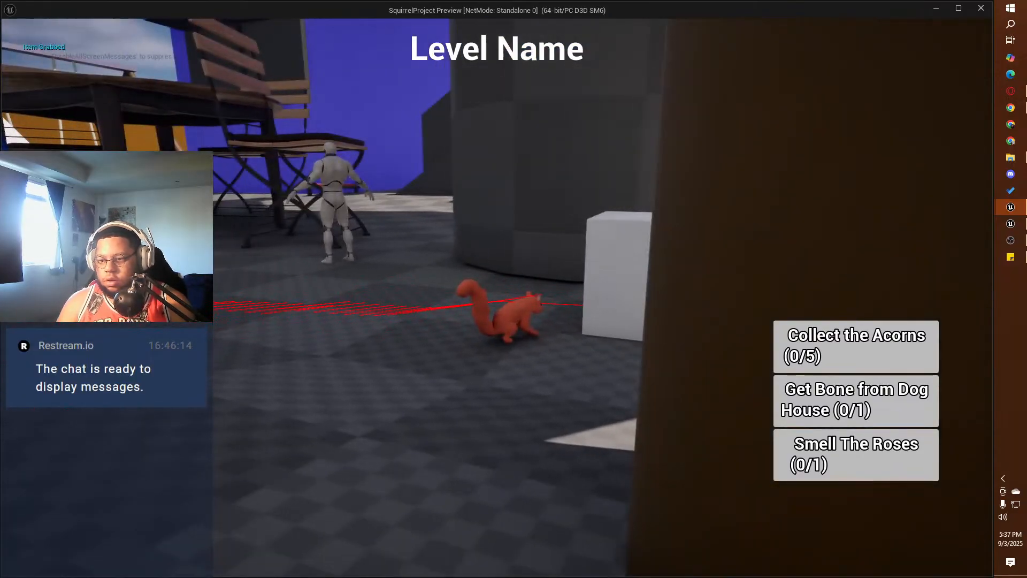
pyautogui.press('w')
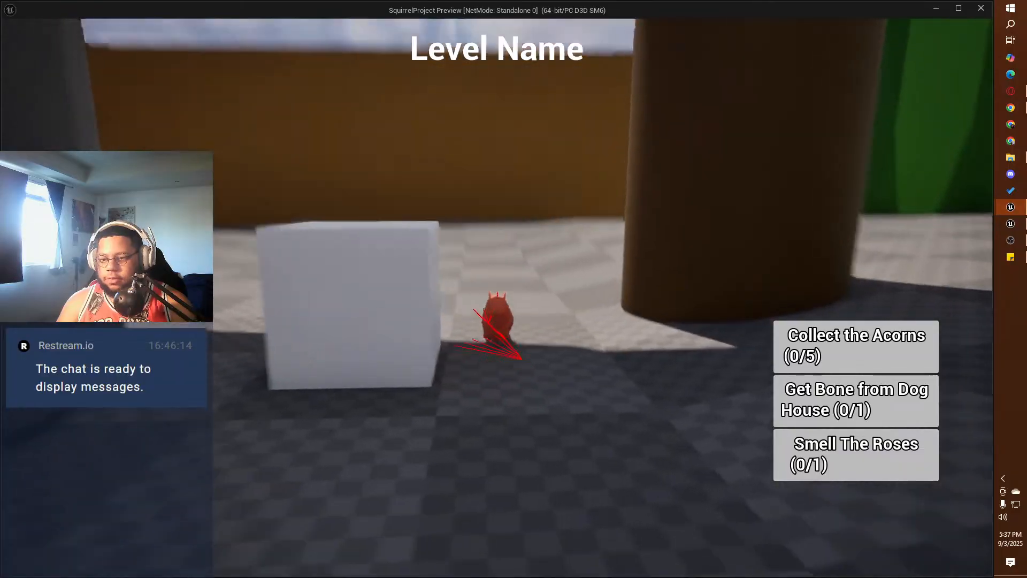
pyautogui.press('w')
pyautogui.press('d')
pyautogui.press('w')
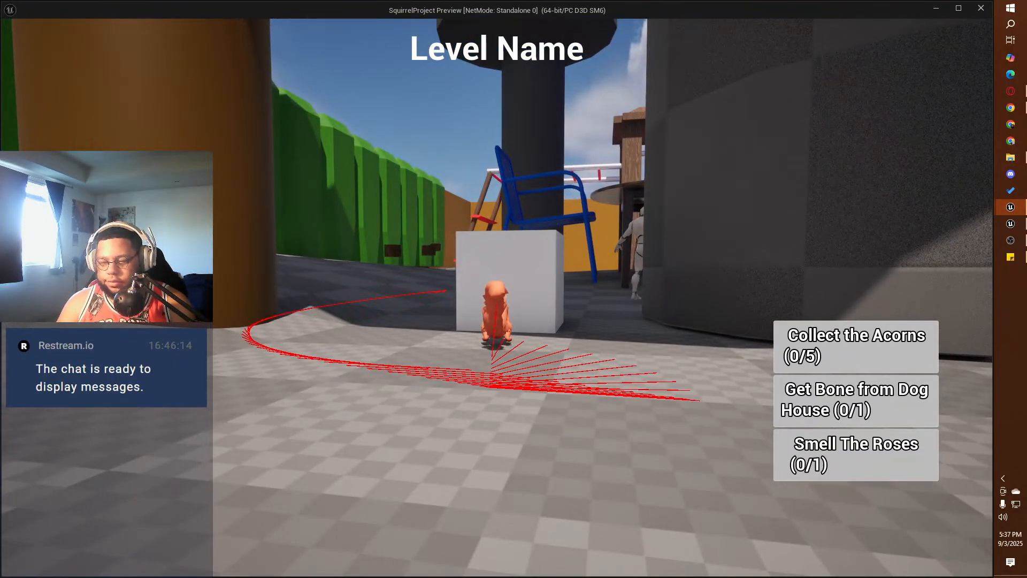
pyautogui.press('e')
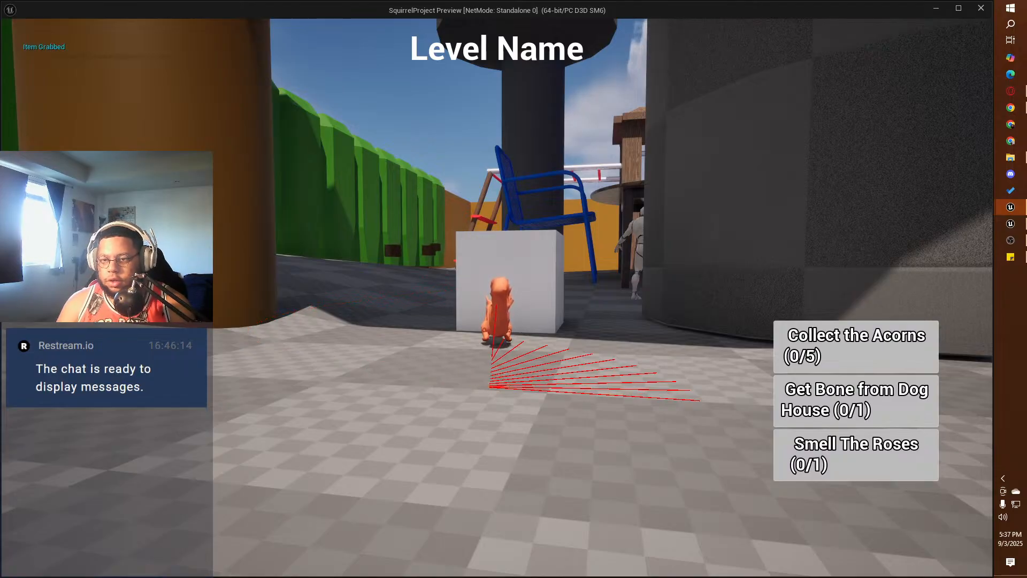
pyautogui.press('Escape')
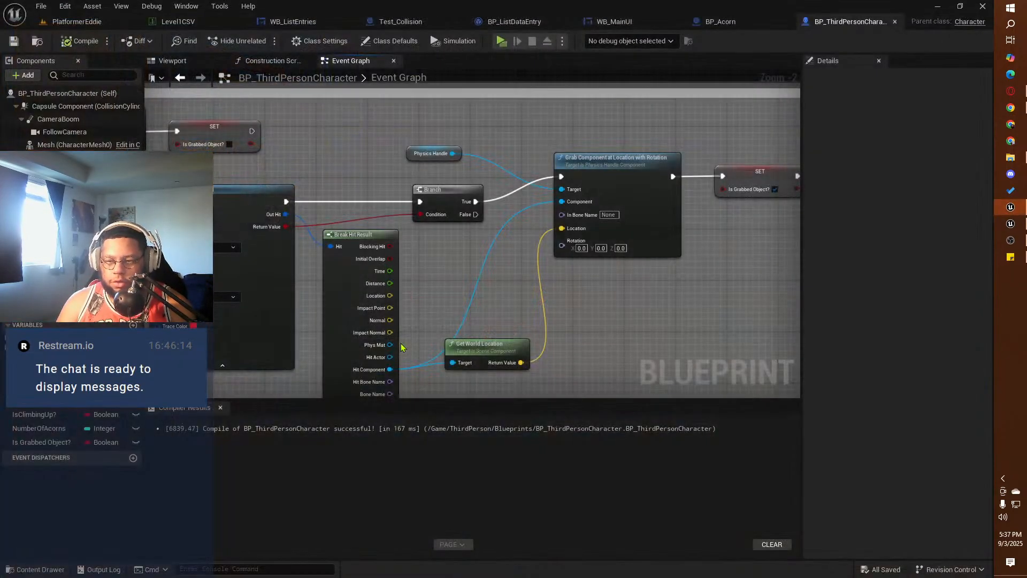
# Step: Switch to the PlatformerEddie level and clear the "tag" filter from the selected cube's properties
pyautogui.click(64, 21)
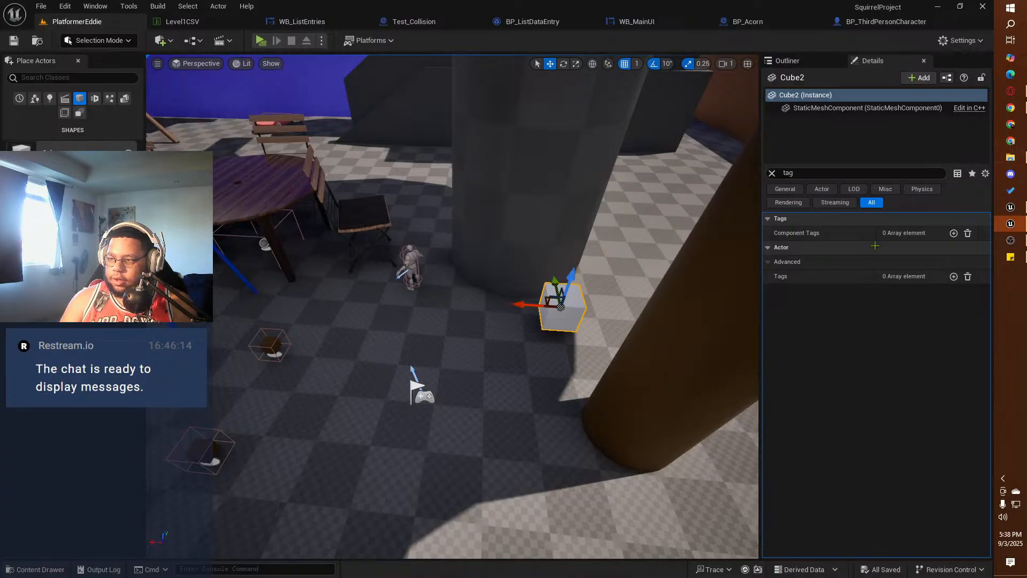
pyautogui.click(786, 172)
pyautogui.press('BackSpace')
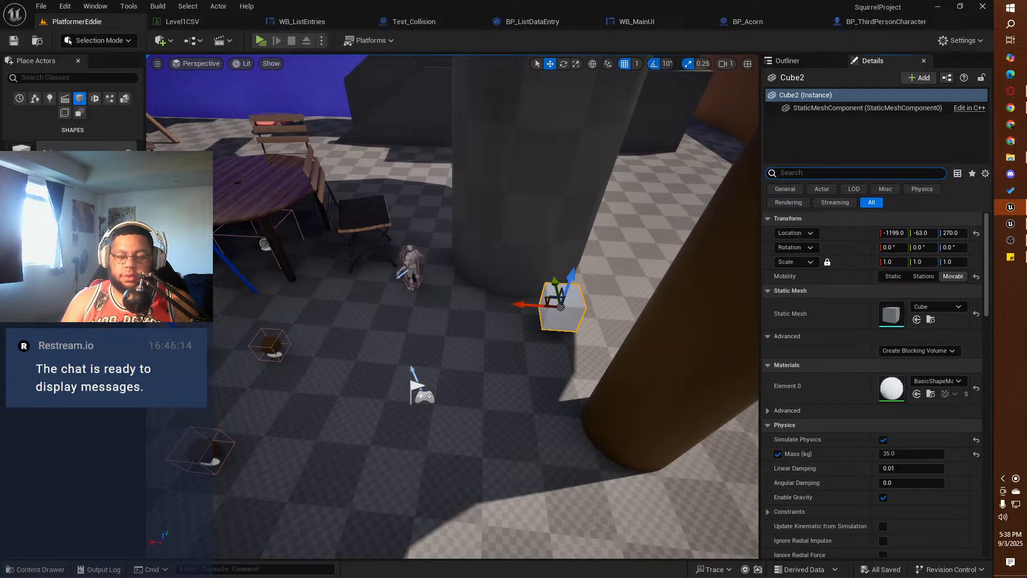
# Step: Examine the cube's physics properties, including the constraints and advanced options, down through its collision settings
pyautogui.scroll(-2, 861, 476)
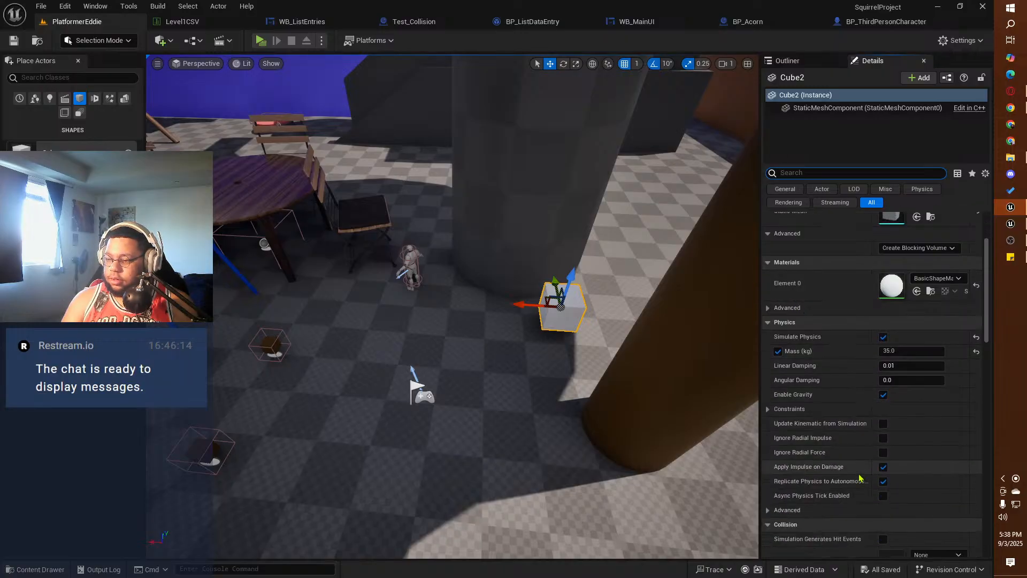
pyautogui.scroll(-1, 860, 478)
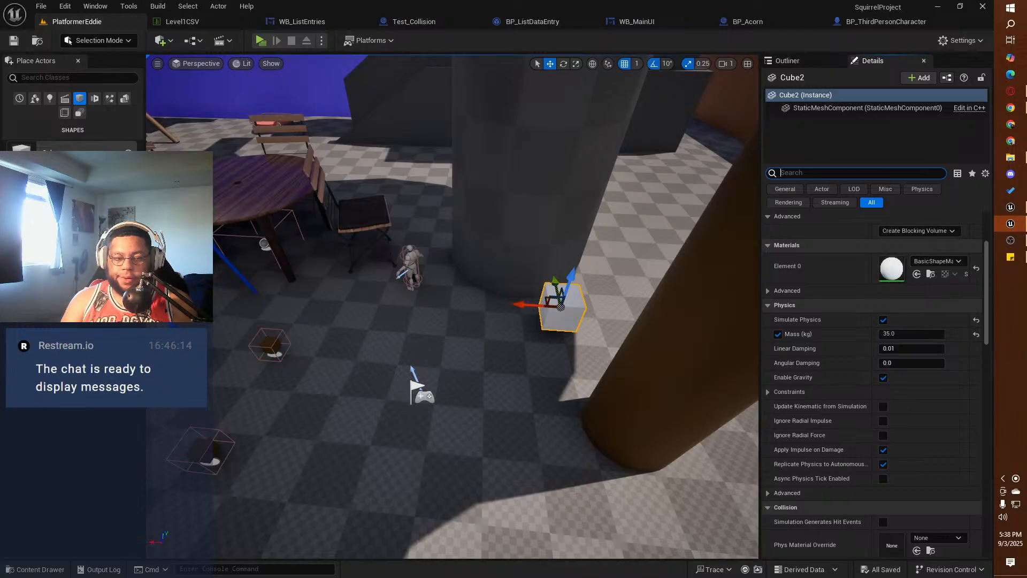
pyautogui.click(768, 392)
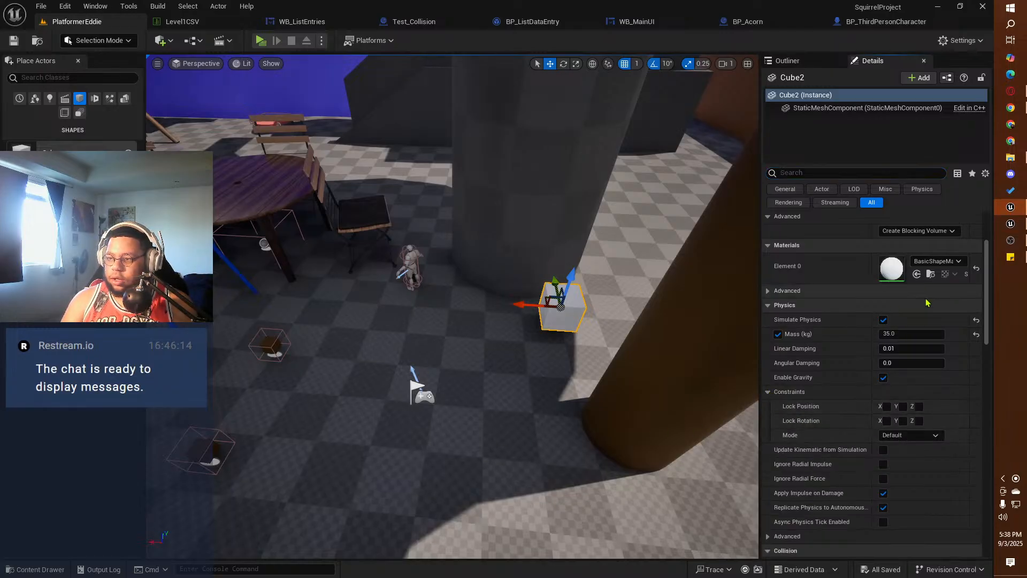
pyautogui.scroll(-5, 808, 404)
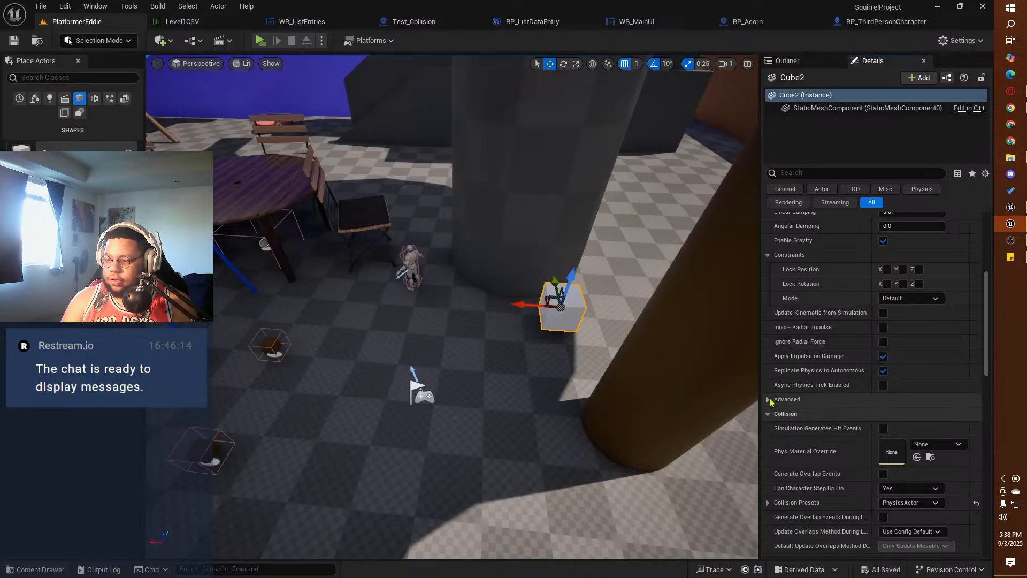
pyautogui.click(802, 399)
pyautogui.scroll(-3, 829, 416)
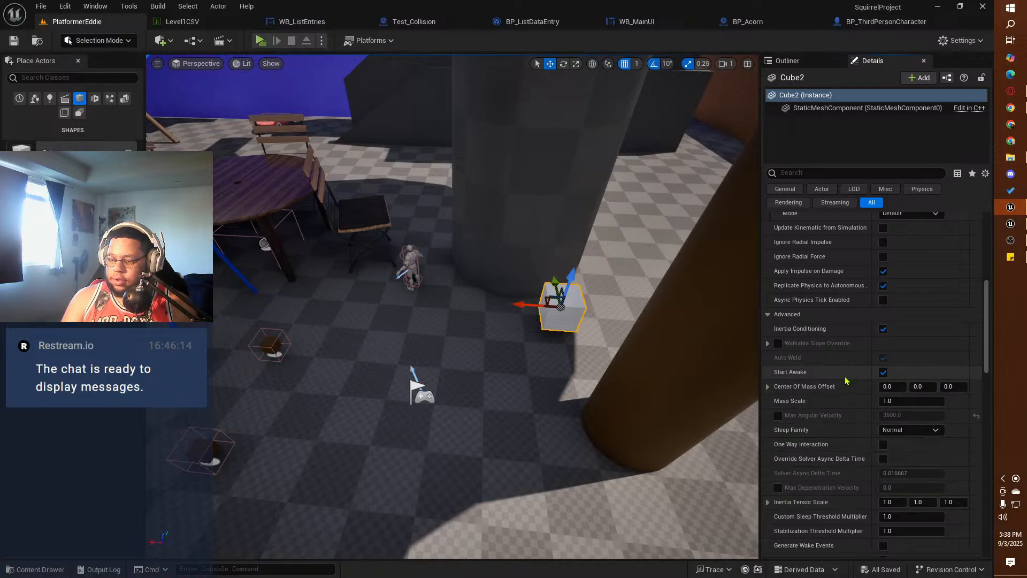
pyautogui.scroll(-2, 846, 385)
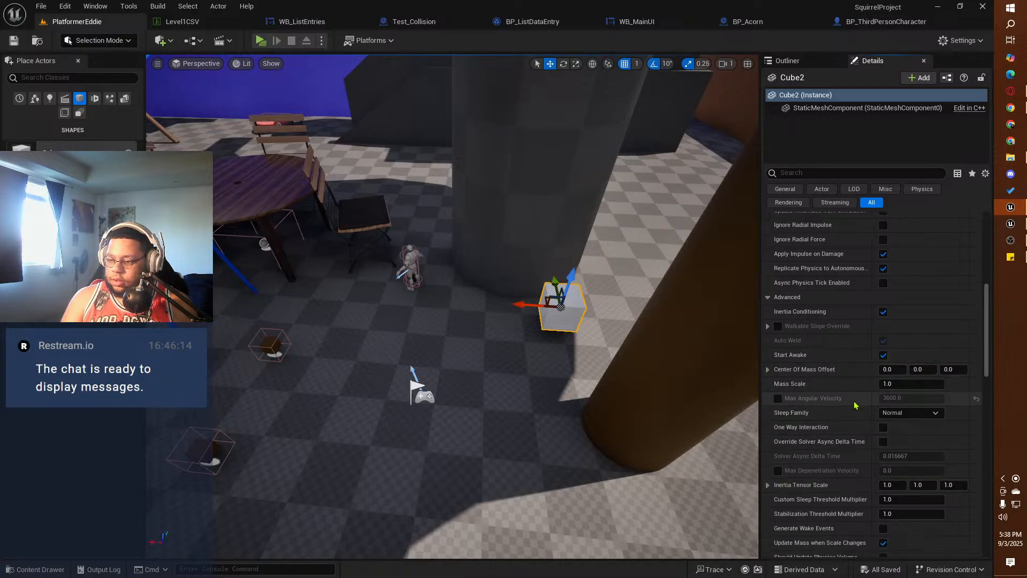
pyautogui.moveTo(818, 461)
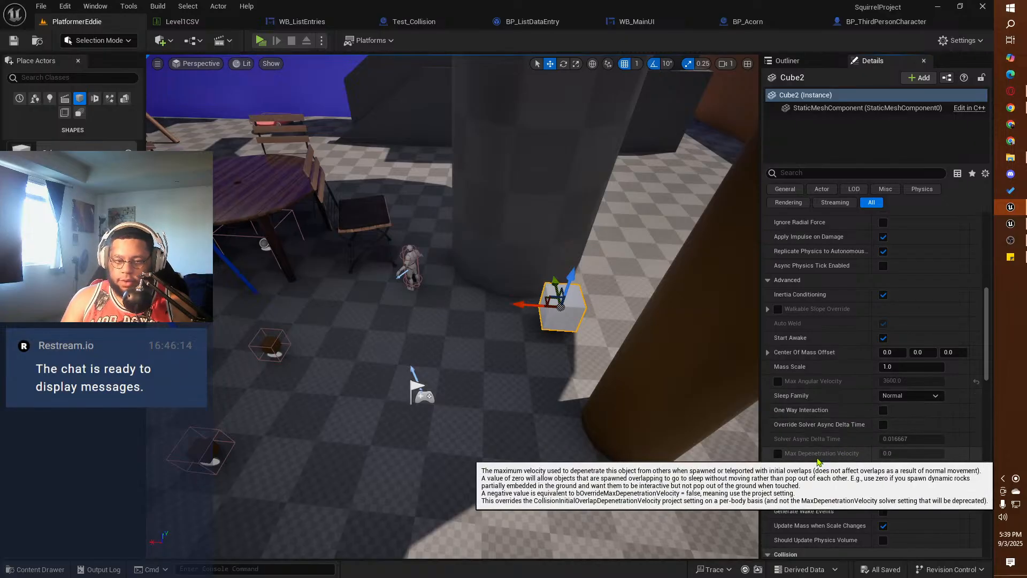
pyautogui.scroll(-6, 821, 458)
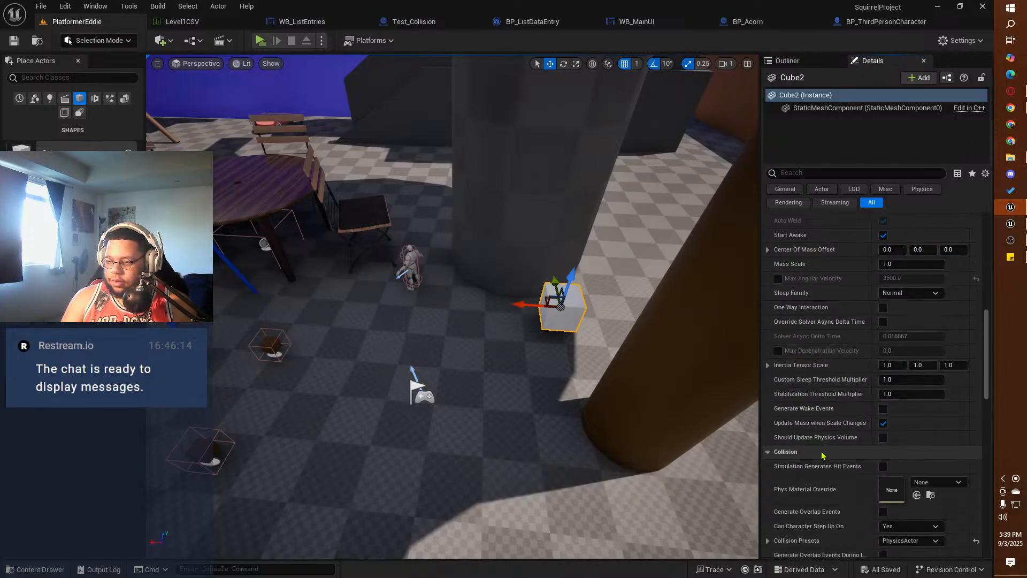
pyautogui.scroll(-8, 822, 456)
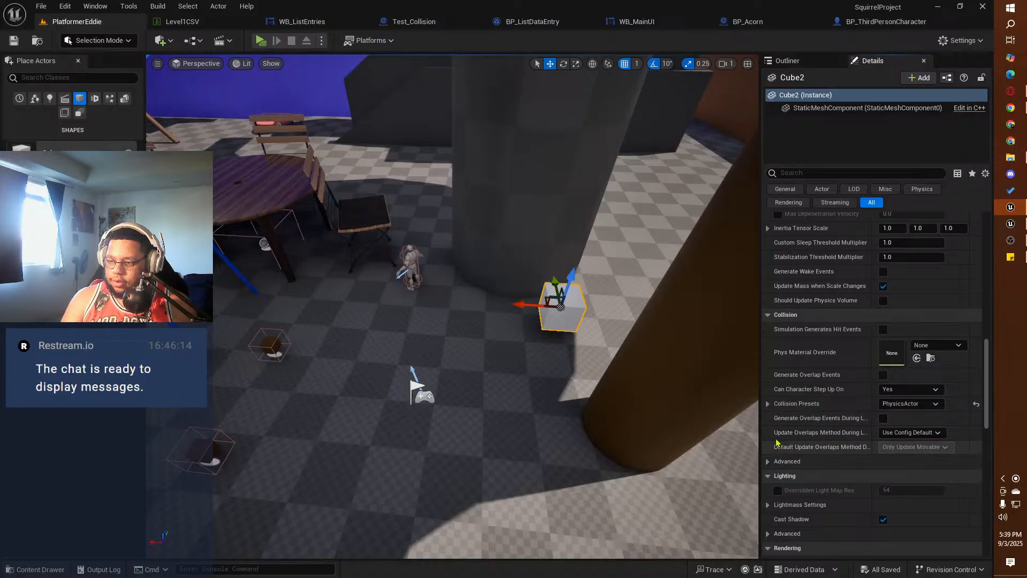
# Step: Examine the cube's PhysicsActor collision preset responses and advanced collision options, comparing them with the reference project
pyautogui.click(768, 403)
pyautogui.scroll(-1, 840, 438)
pyautogui.scroll(-5, 840, 437)
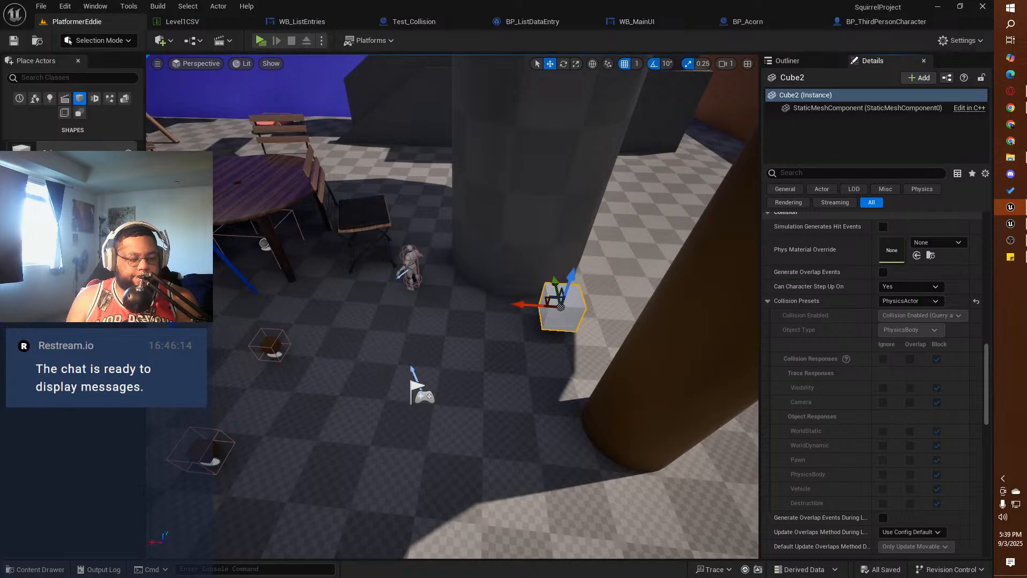
pyautogui.hotkey('alt', 'Tab')
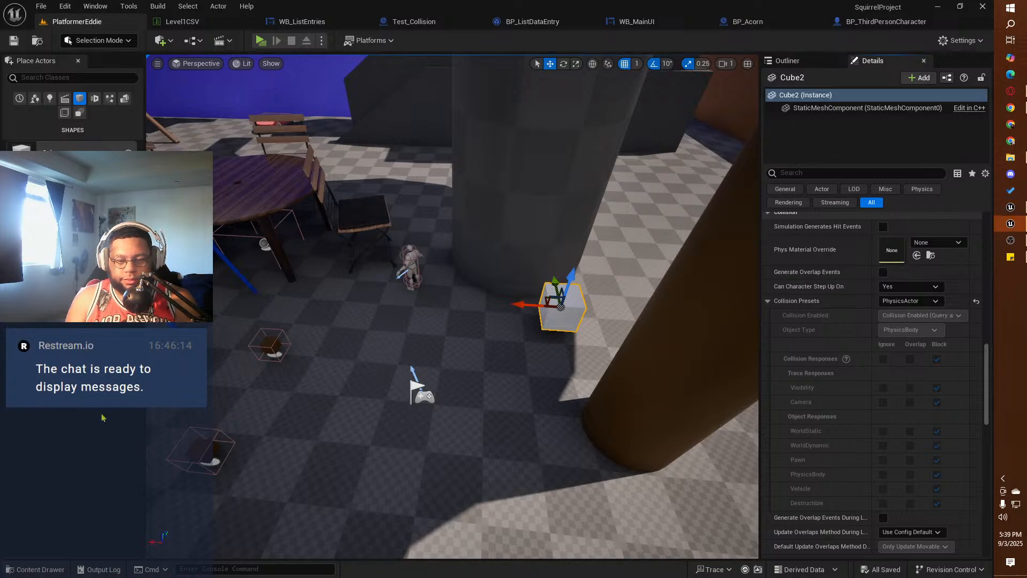
pyautogui.scroll(-2, 889, 425)
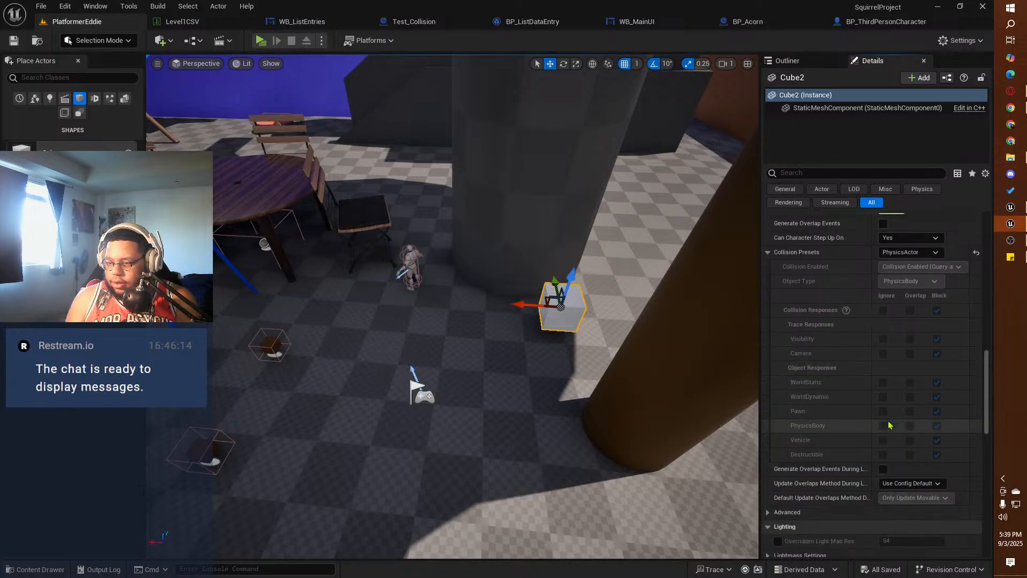
pyautogui.scroll(-2, 889, 425)
pyautogui.click(767, 465)
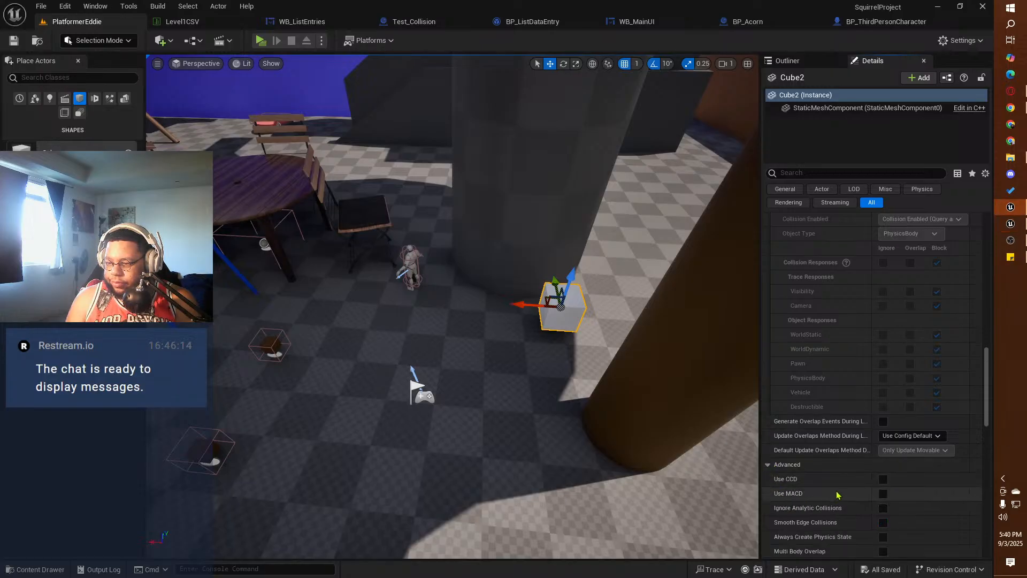
pyautogui.scroll(-4, 770, 482)
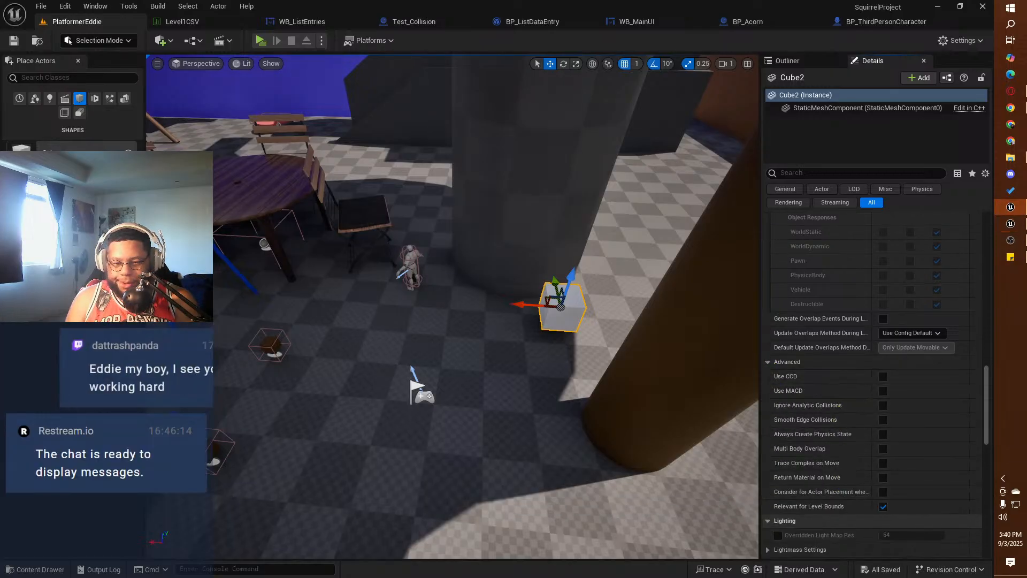
pyautogui.hotkey('alt', 'Tab')
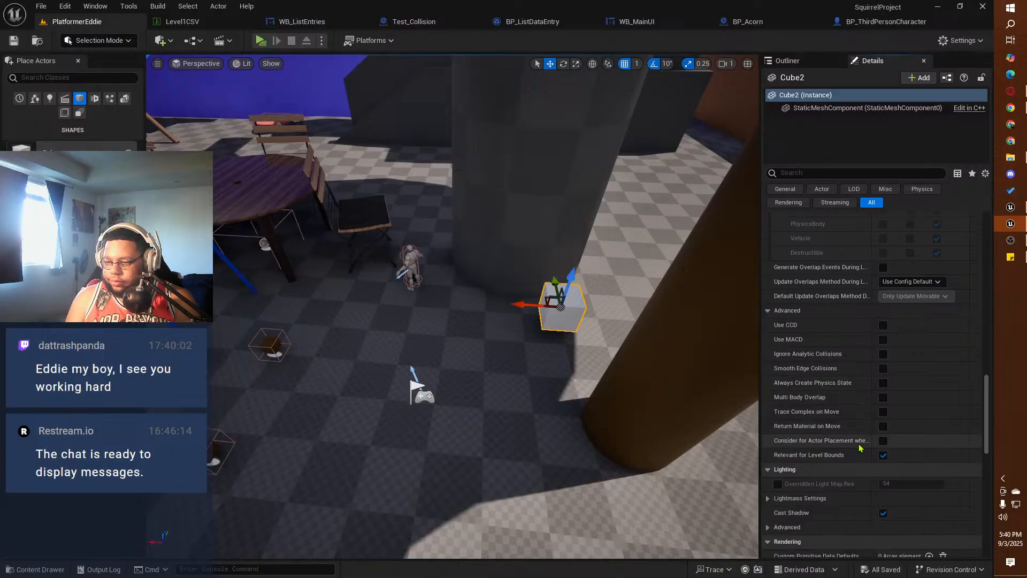
# Step: Examine the cube's remaining properties from lighting and rendering through tags, replication and actor settings, comparing them with the reference project
pyautogui.scroll(-3, 855, 455)
pyautogui.scroll(-1, 859, 459)
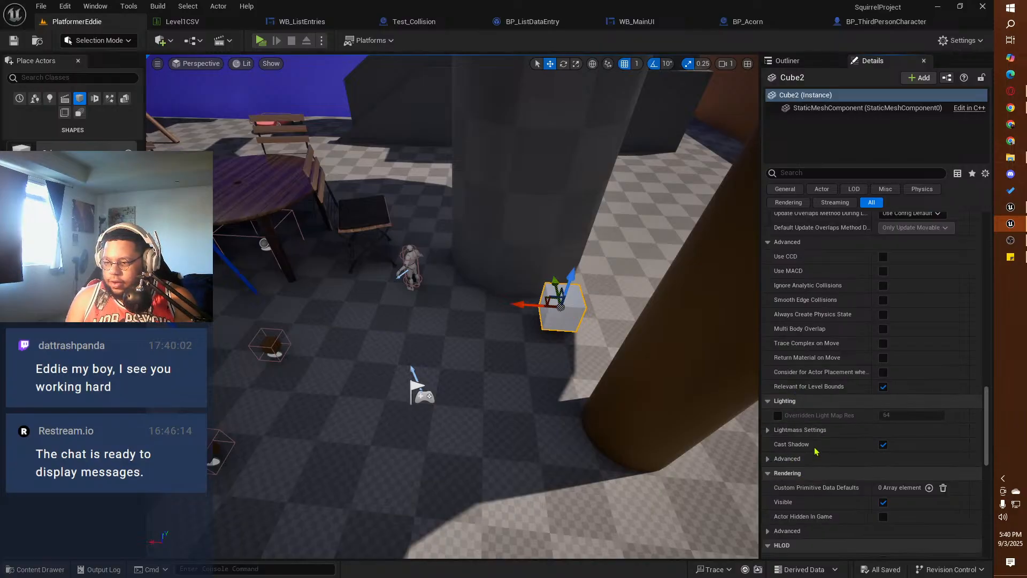
pyautogui.scroll(-1, 821, 457)
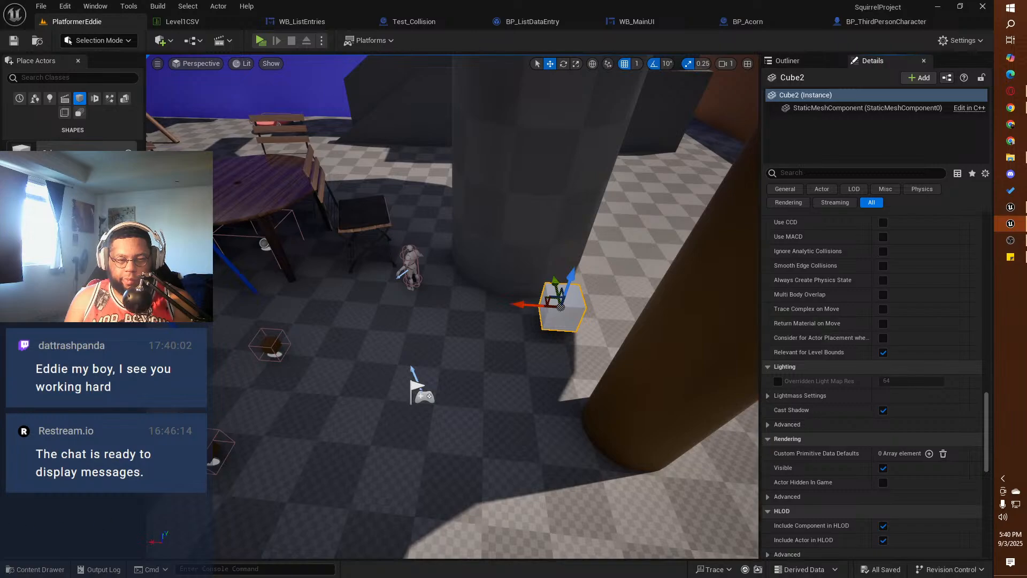
pyautogui.scroll(-5, 847, 457)
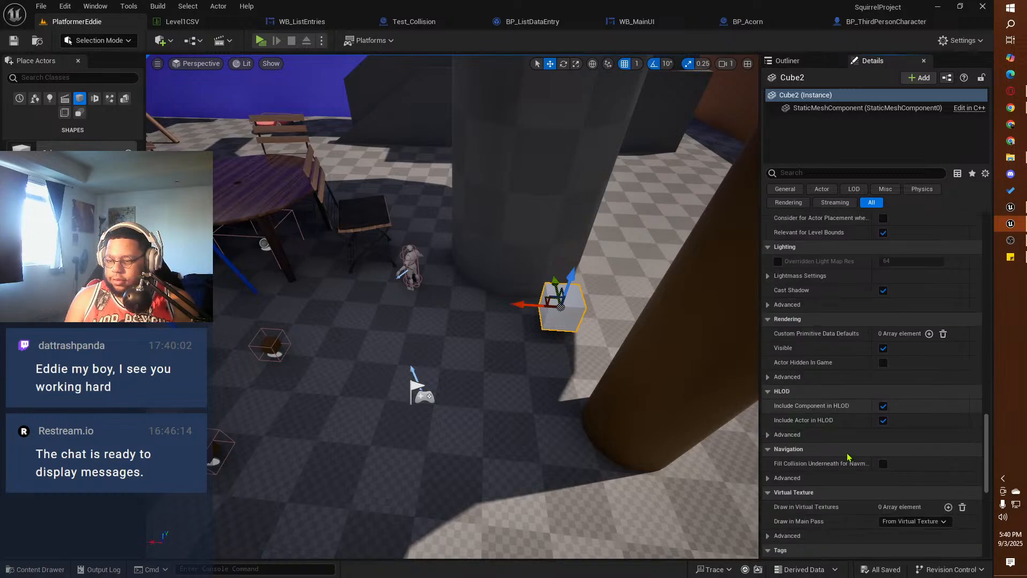
pyautogui.scroll(-2, 847, 458)
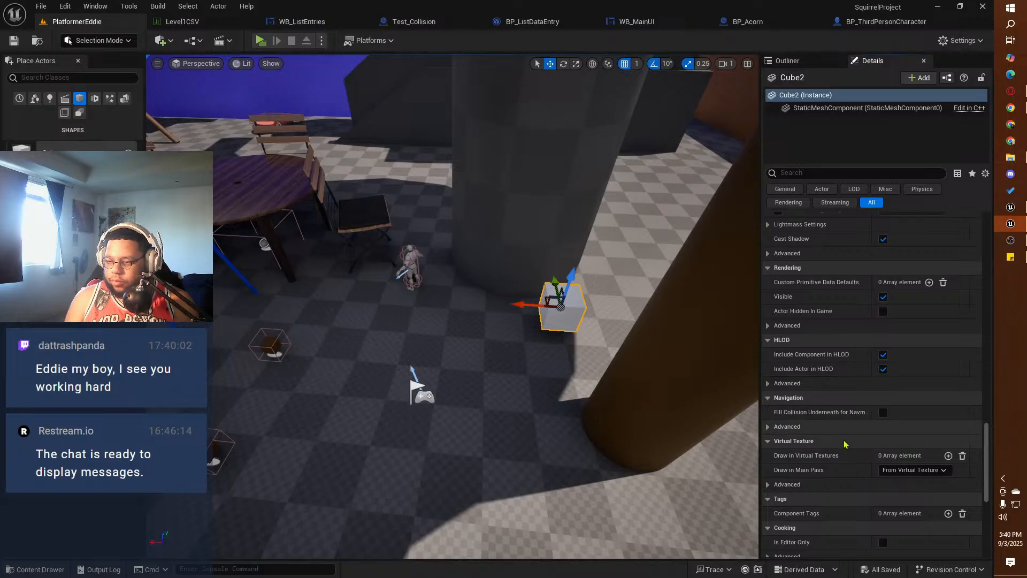
pyautogui.scroll(-2, 856, 515)
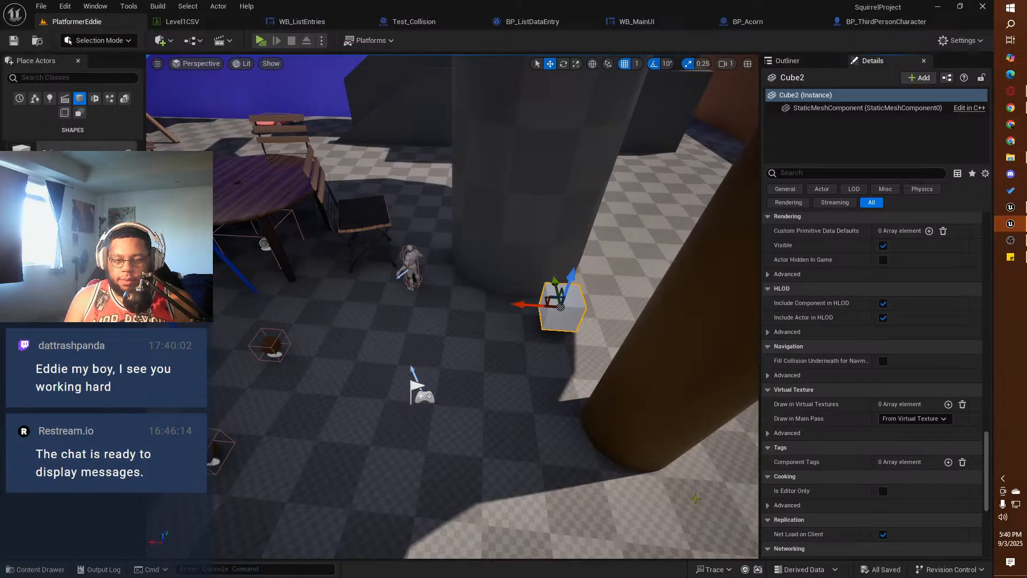
pyautogui.scroll(-1, 888, 437)
pyautogui.scroll(-4, 887, 437)
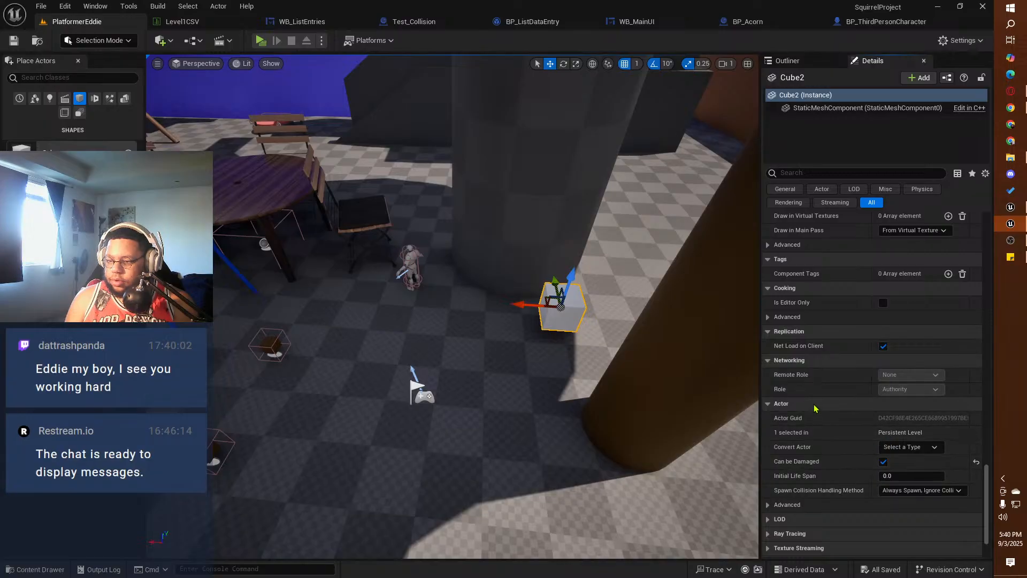
pyautogui.scroll(-2, 832, 430)
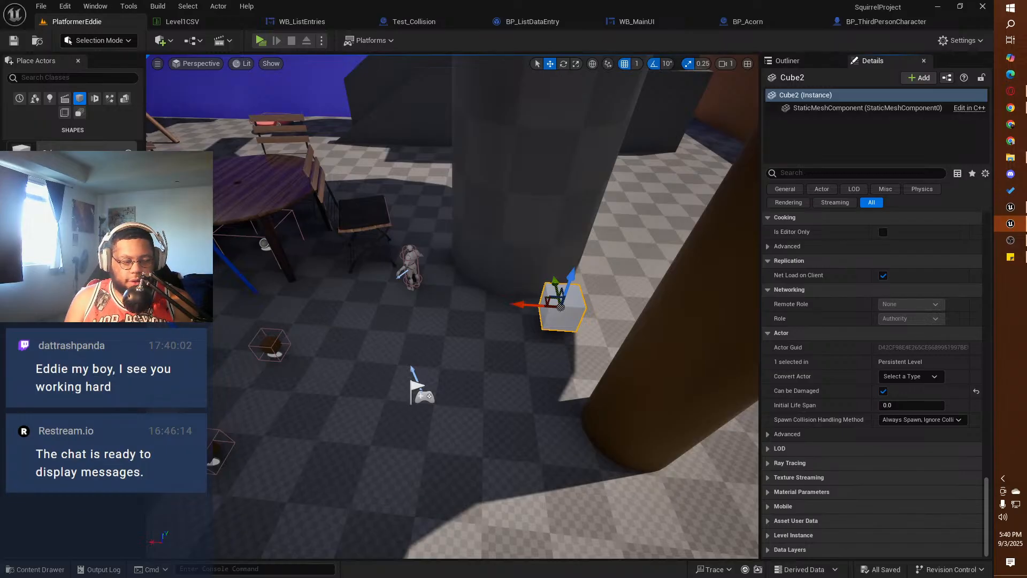
pyautogui.hotkey('alt', 'Tab')
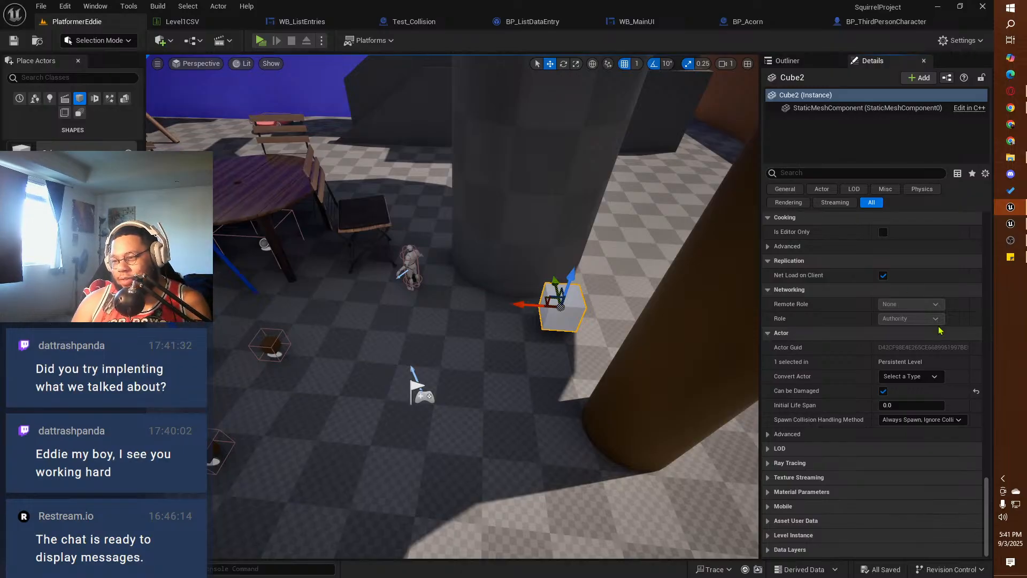
pyautogui.scroll(3, 823, 350)
pyautogui.scroll(6, 818, 349)
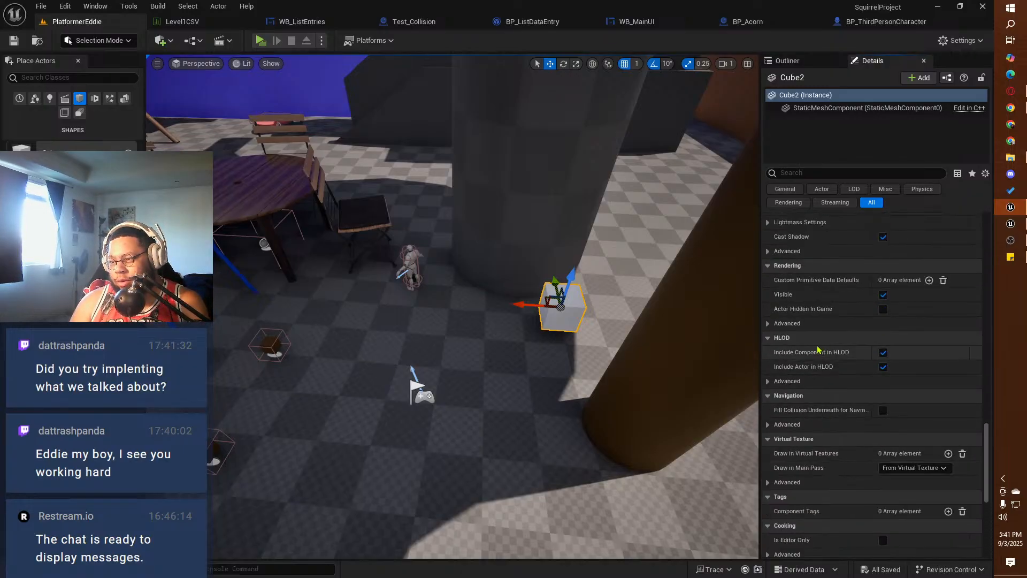
pyautogui.scroll(8, 811, 347)
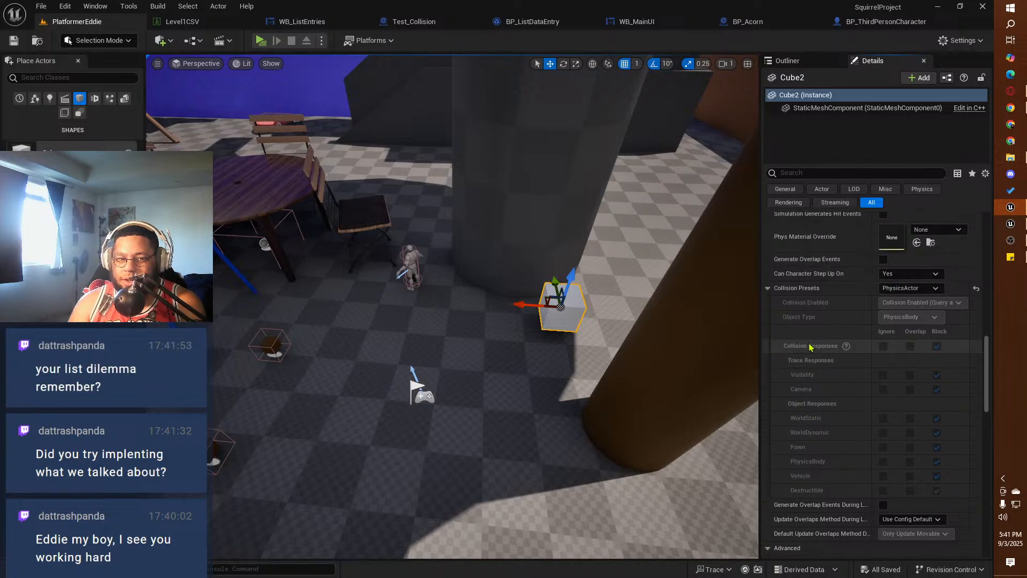
pyautogui.scroll(10, 810, 346)
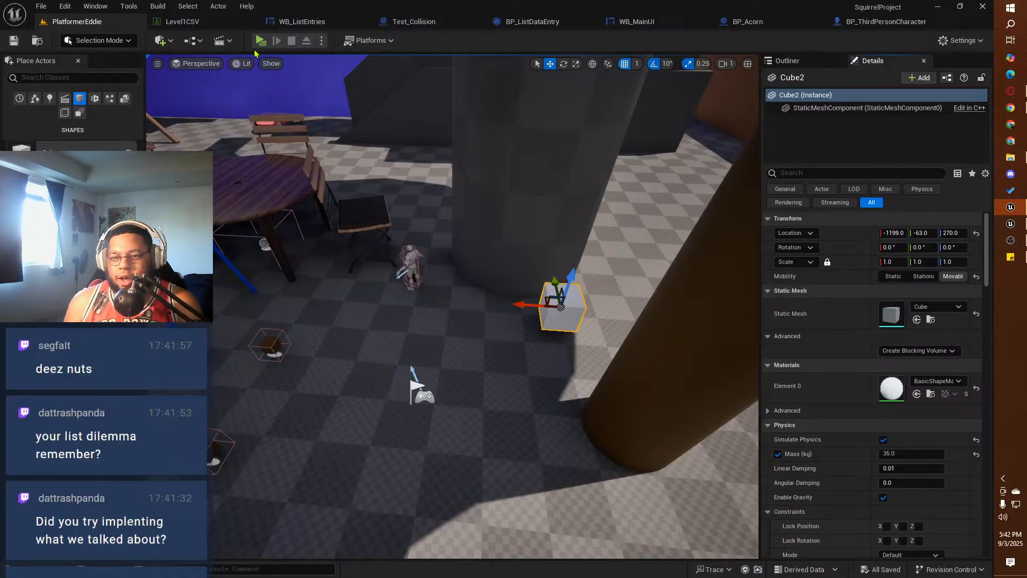
# Step: Play-test collecting the acorns with the squirrel in the PlatformerEddie level and end the preview
pyautogui.hotkey('alt', 'p')
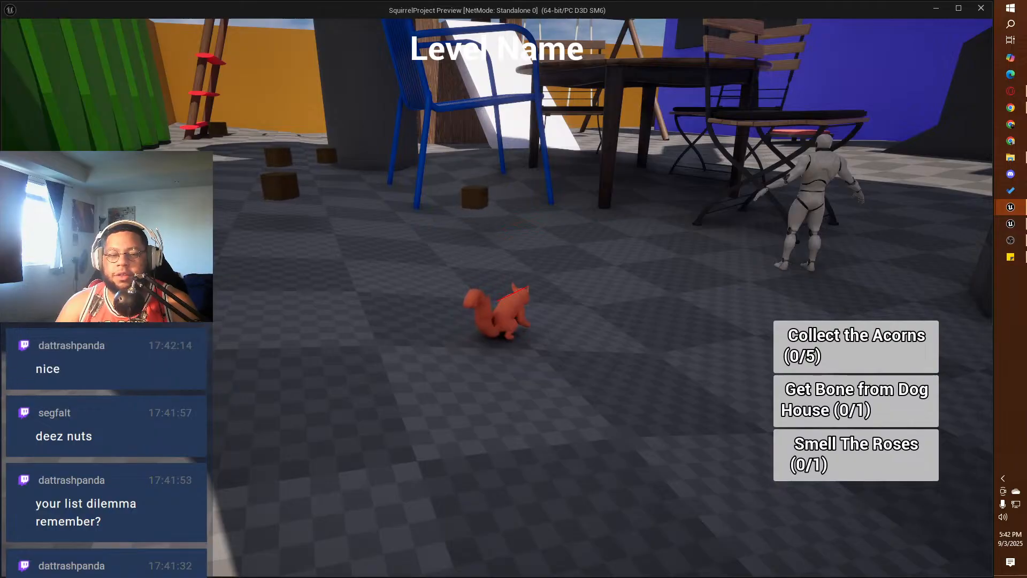
pyautogui.press('w')
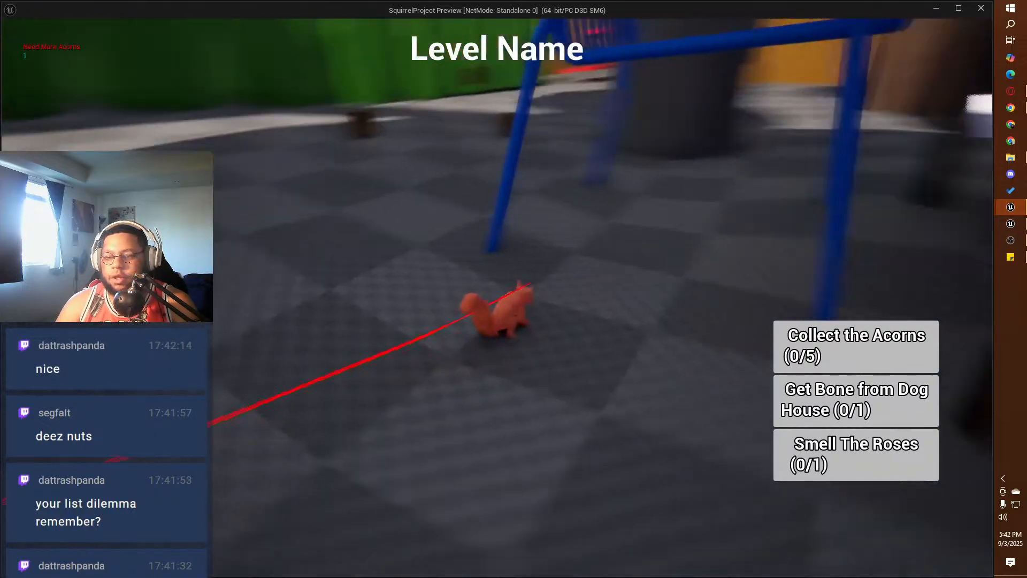
pyautogui.press('w')
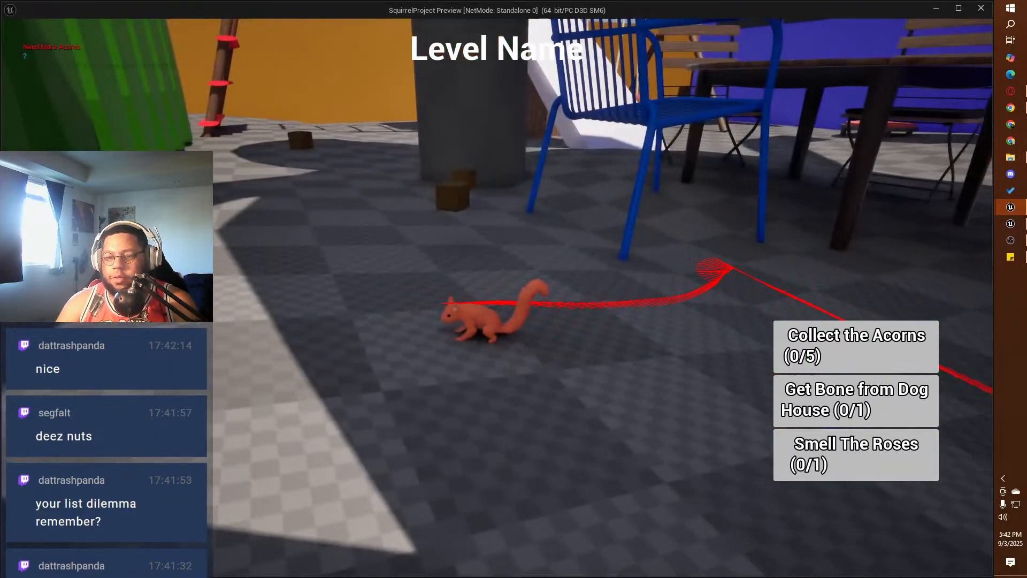
pyautogui.press('w')
pyautogui.press('w')
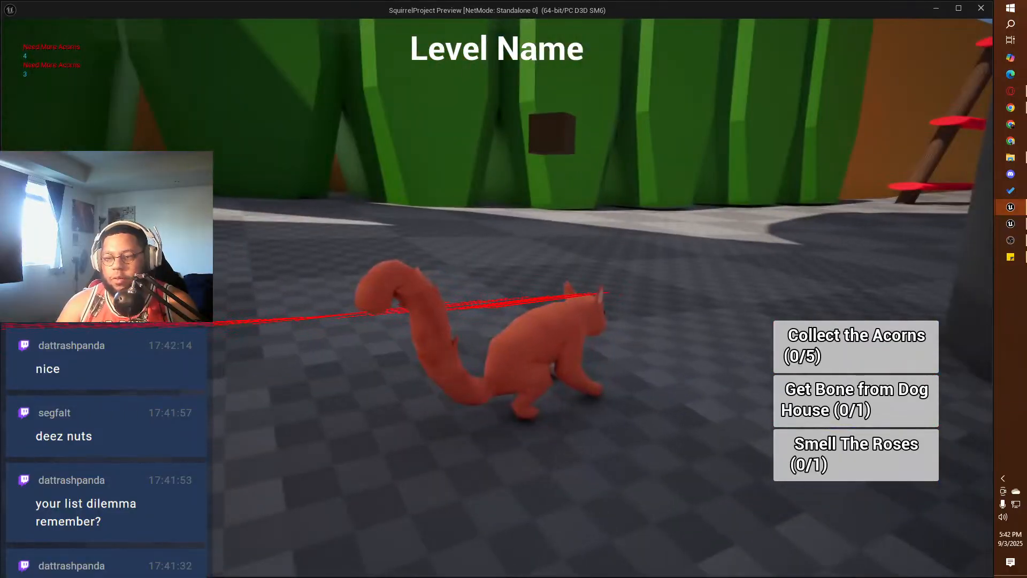
pyautogui.press('w')
pyautogui.press('space')
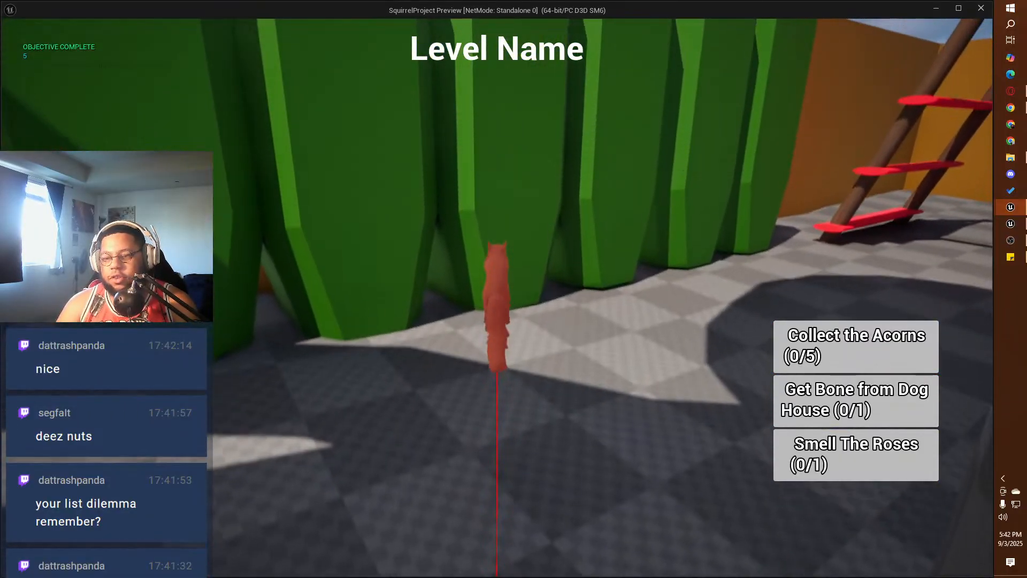
pyautogui.press('w')
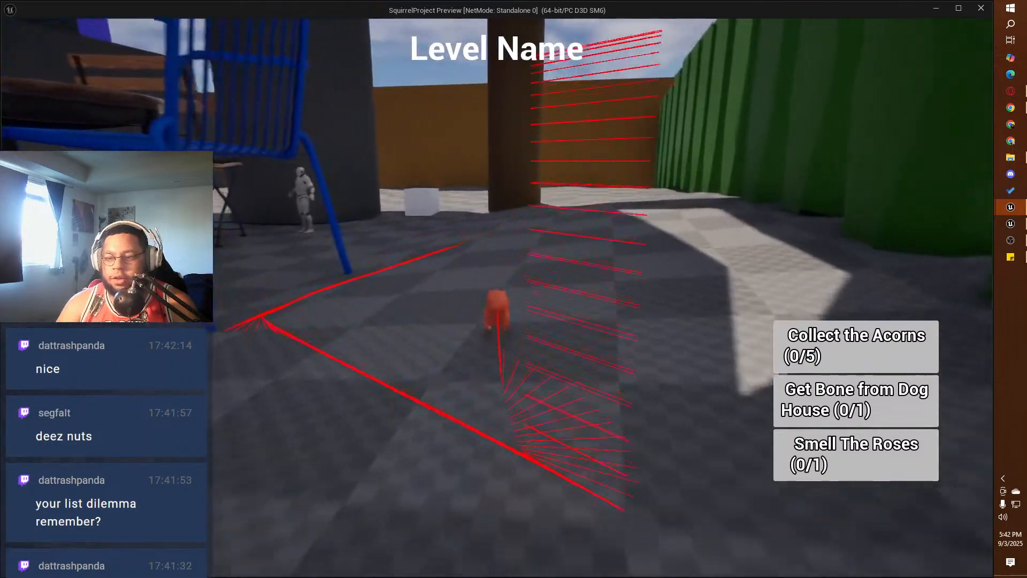
pyautogui.press('w')
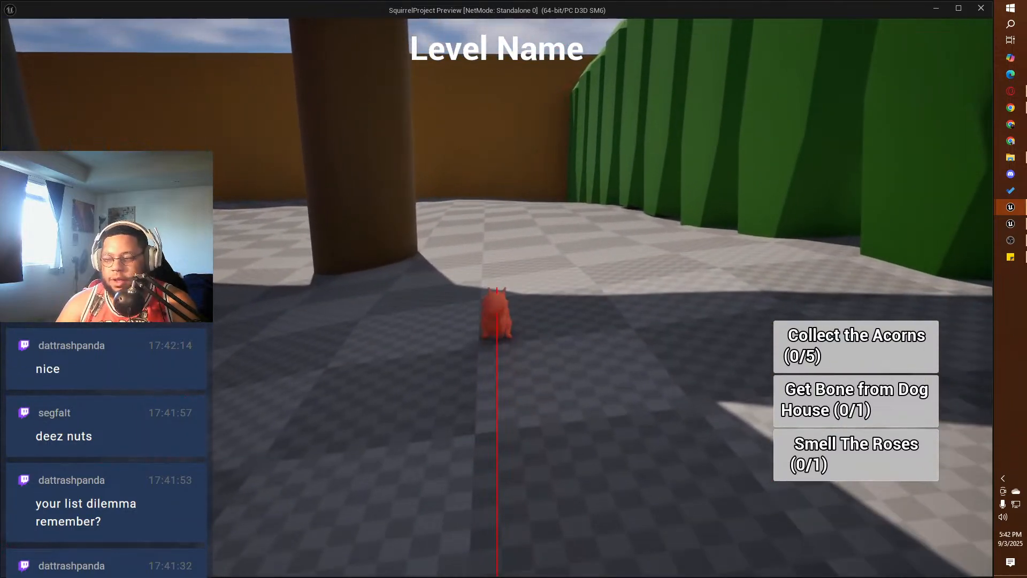
pyautogui.press('`')
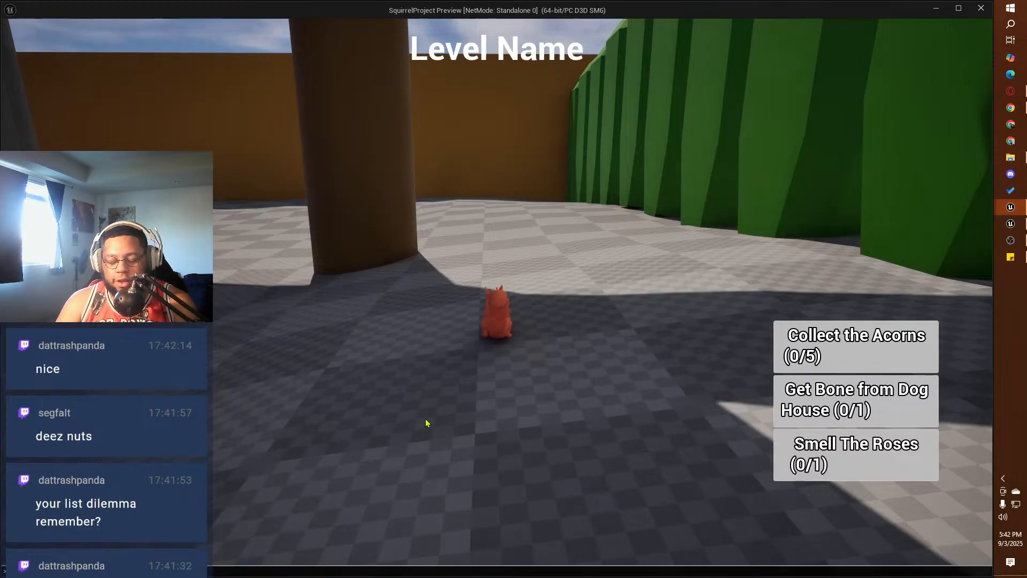
pyautogui.press('Escape')
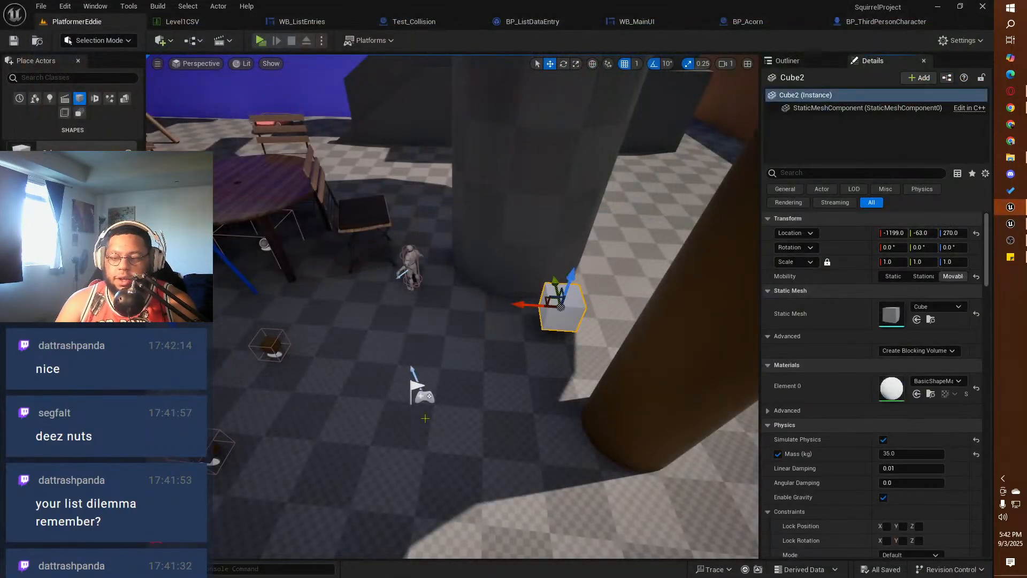
pyautogui.moveTo(346, 368); pyautogui.dragTo(225, 316, button='right')
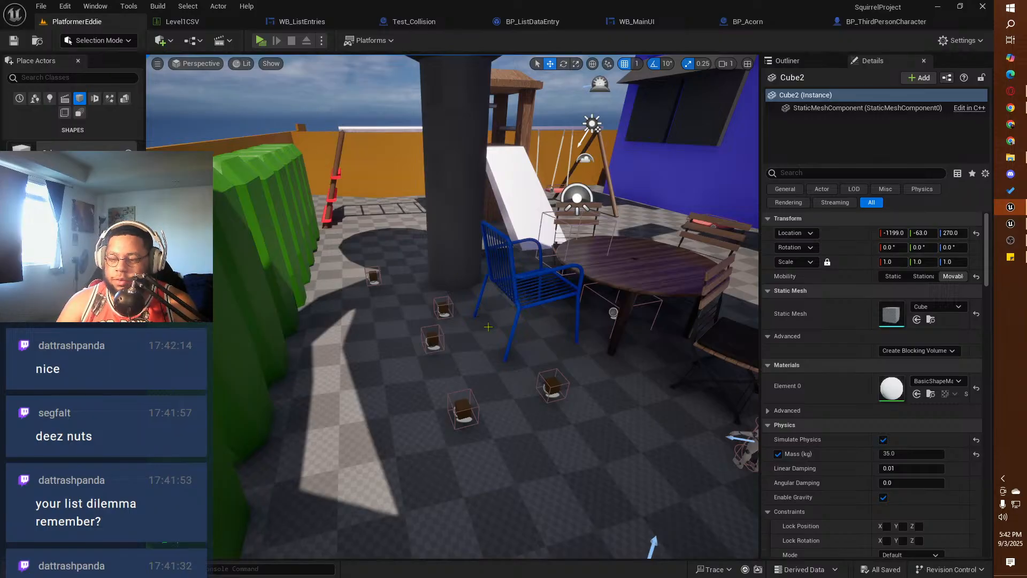
pyautogui.press('f')
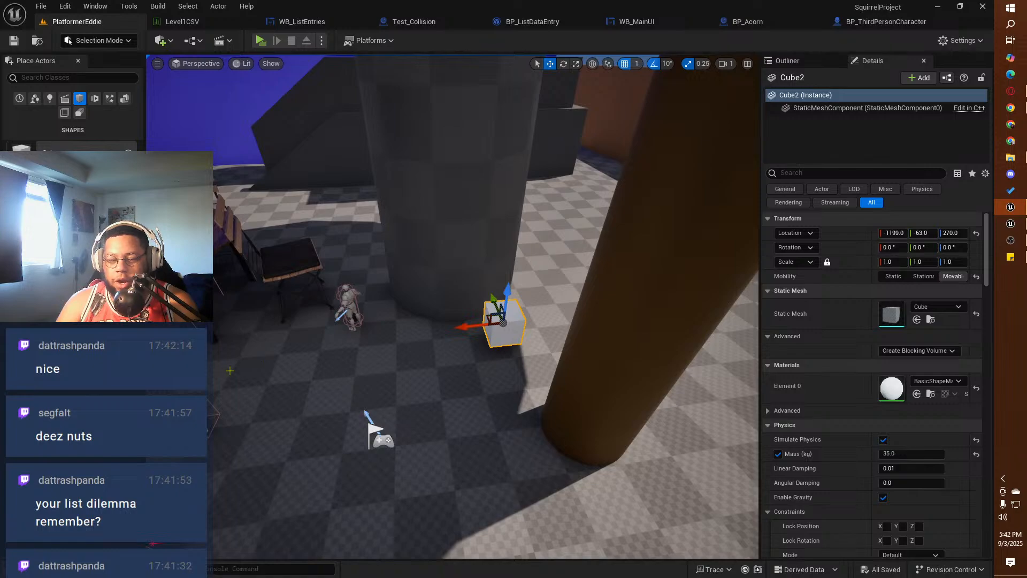
# Step: Switch to the GlidingAndPickingUp project, play-test grabbing and releasing a blue cube with the mannequin, and end the preview
pyautogui.hotkey('alt', 'Tab')
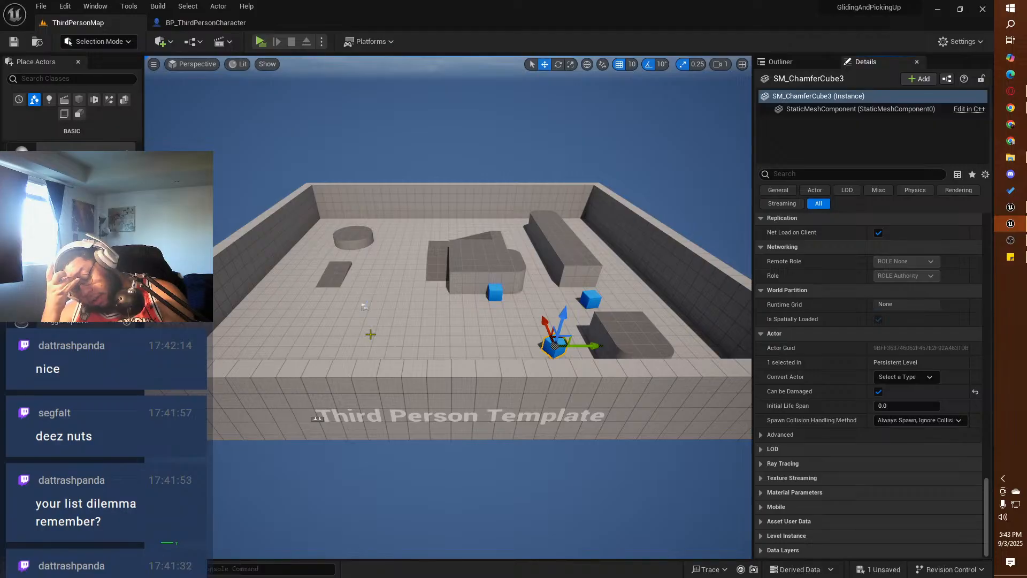
pyautogui.click(261, 42)
pyautogui.press('w')
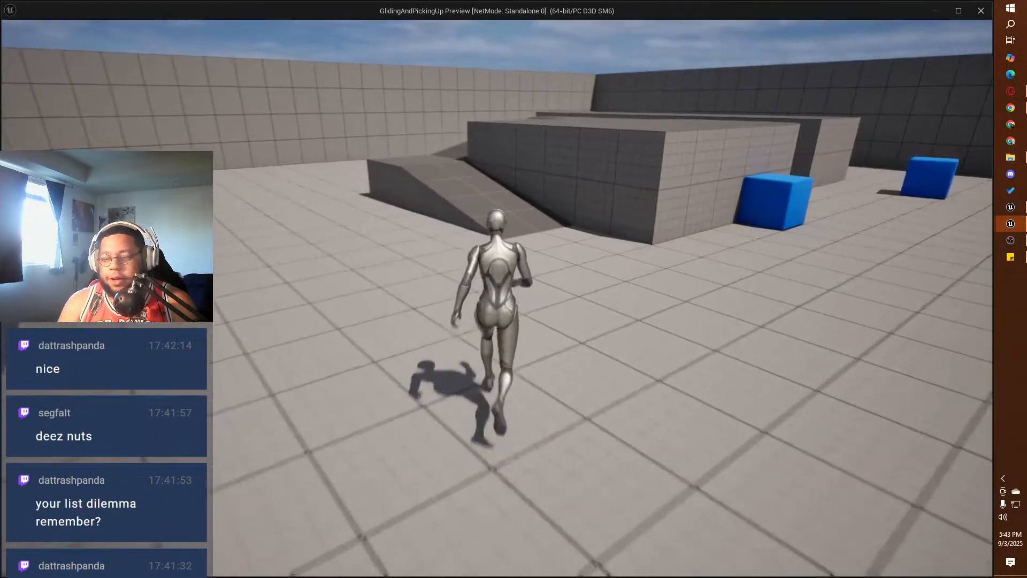
pyautogui.press('w')
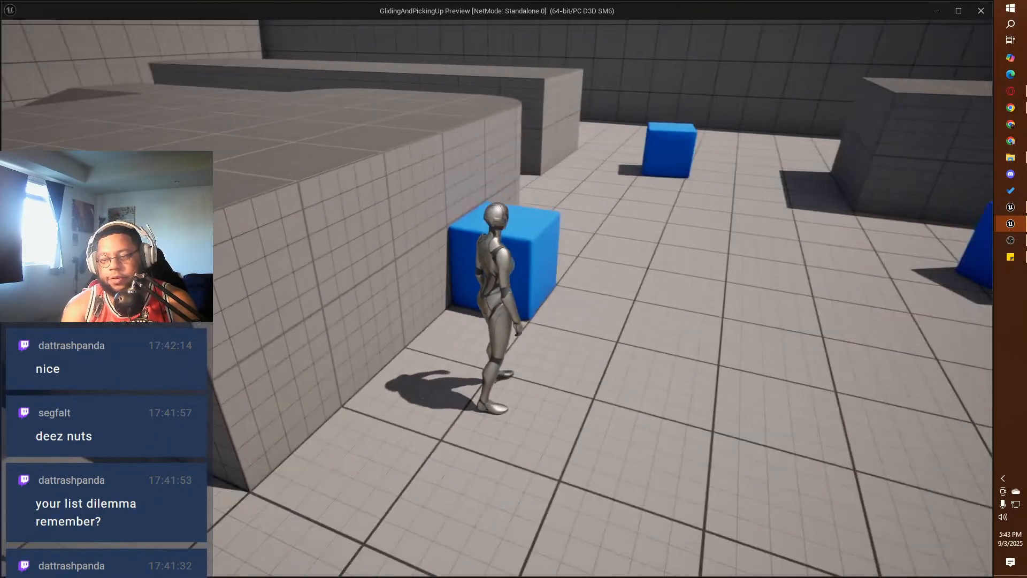
pyautogui.press('e')
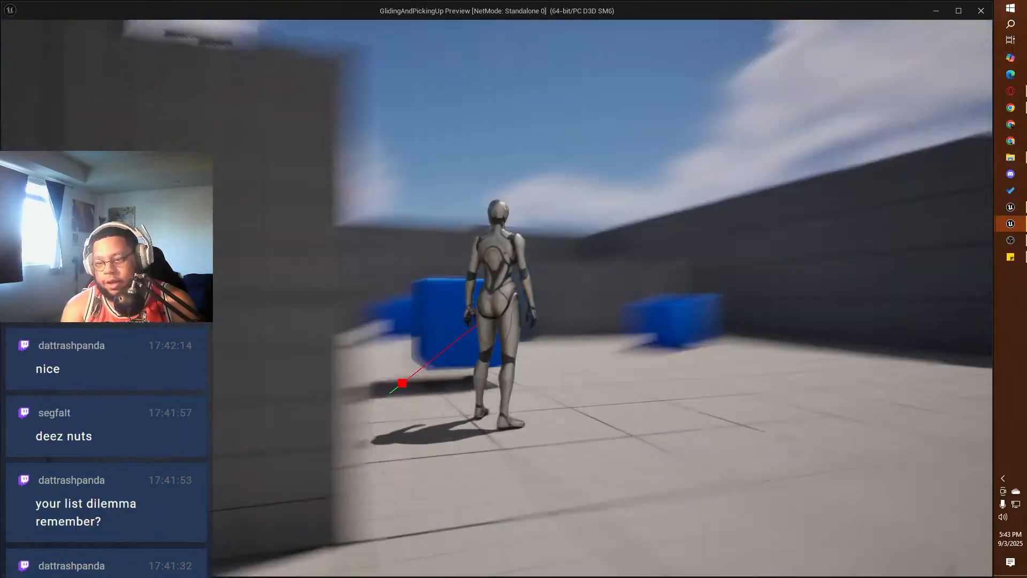
pyautogui.press('w')
pyautogui.press('e')
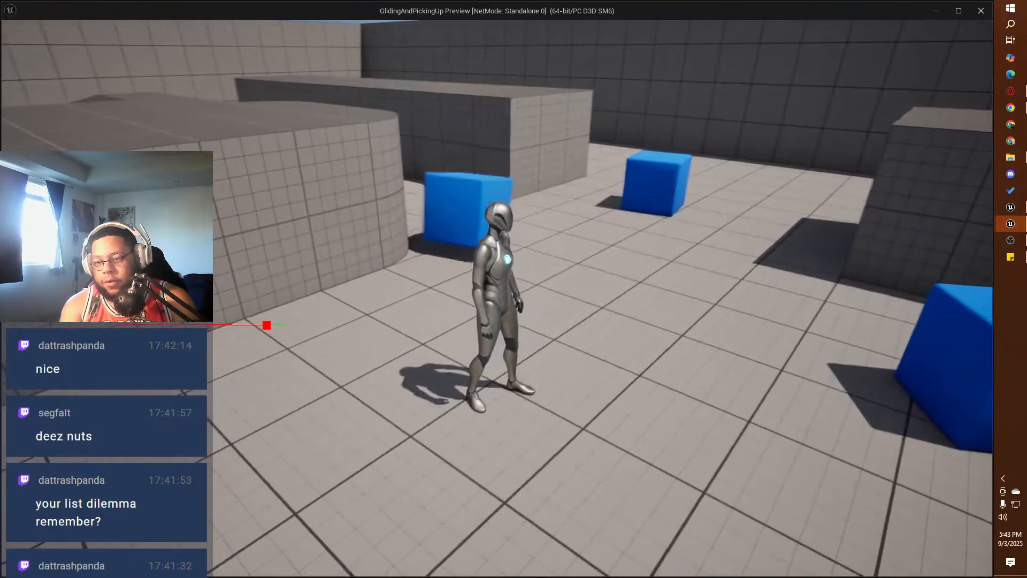
pyautogui.press('w')
pyautogui.press('Escape')
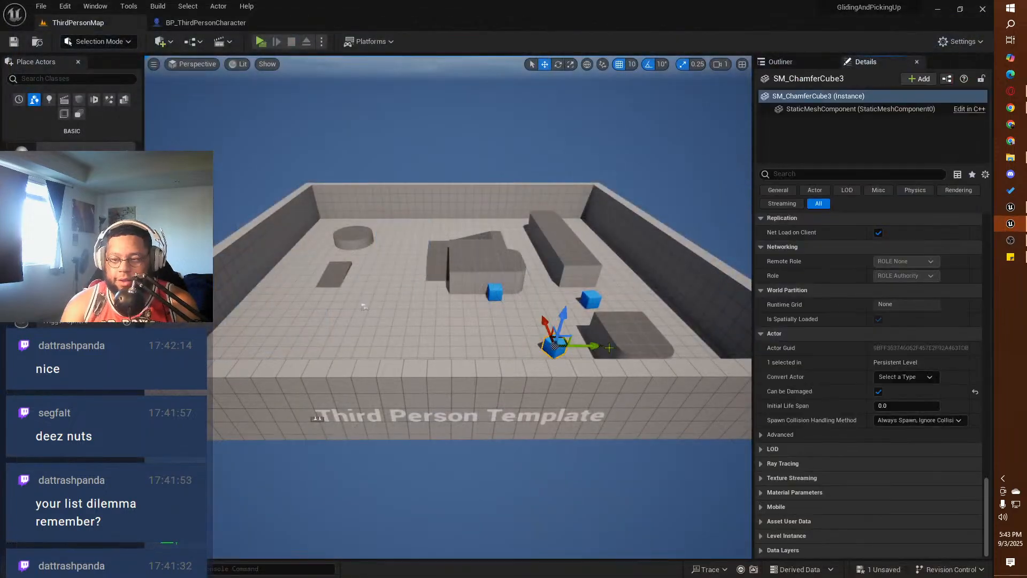
# Step: Review the grab logic's line trace nodes in the reference BP_ThirdPersonCharacter Event Graph and return to SquirrelProject
pyautogui.click(206, 22)
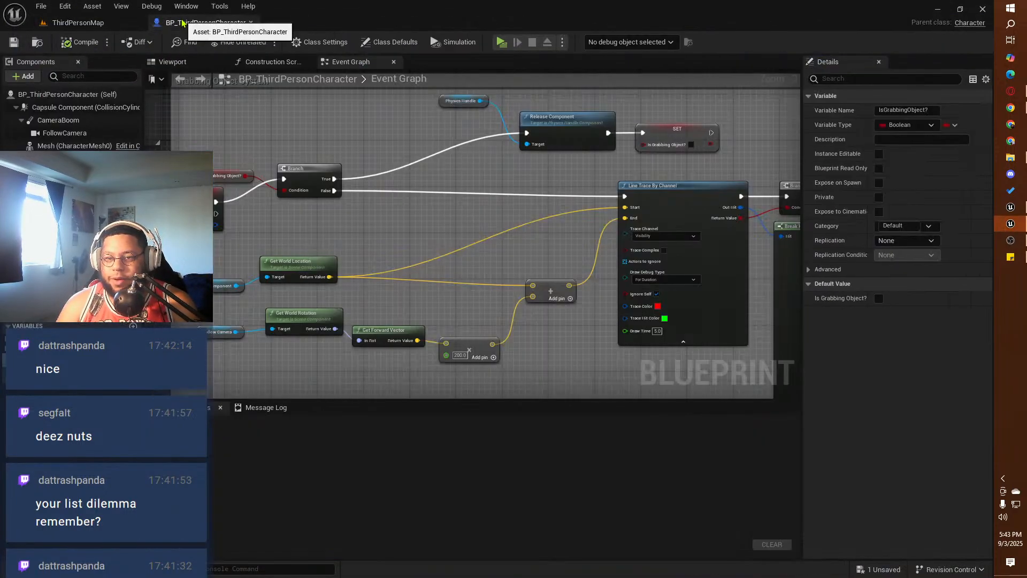
pyautogui.moveTo(289, 223); pyautogui.dragTo(269, 216, button='right')
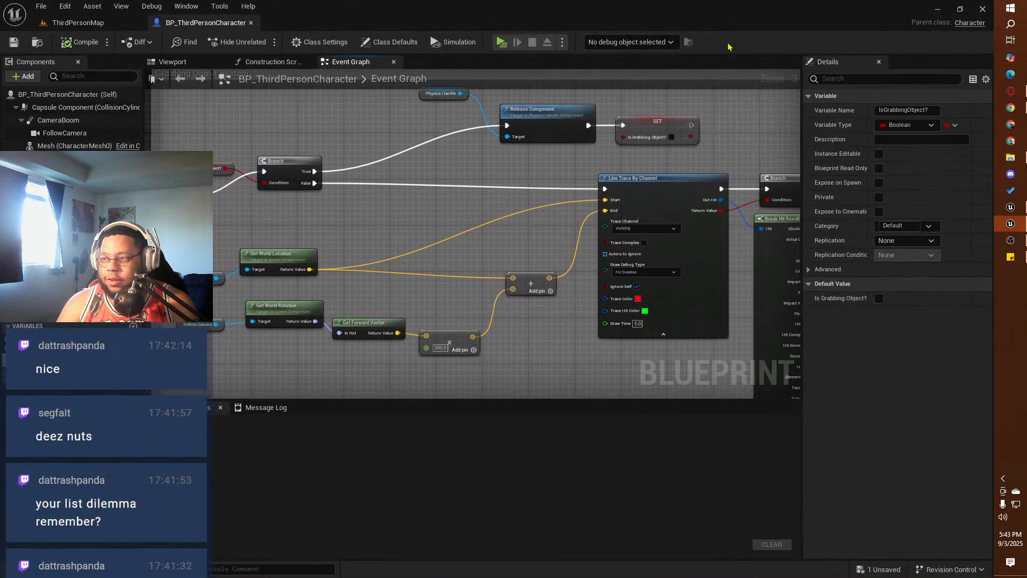
pyautogui.click(937, 10)
# Step: Play-test grabbing the white cube with the squirrel in the PlatformerEddie level and end the preview
pyautogui.moveTo(351, 349); pyautogui.dragTo(278, 348, button='right')
pyautogui.click(259, 41)
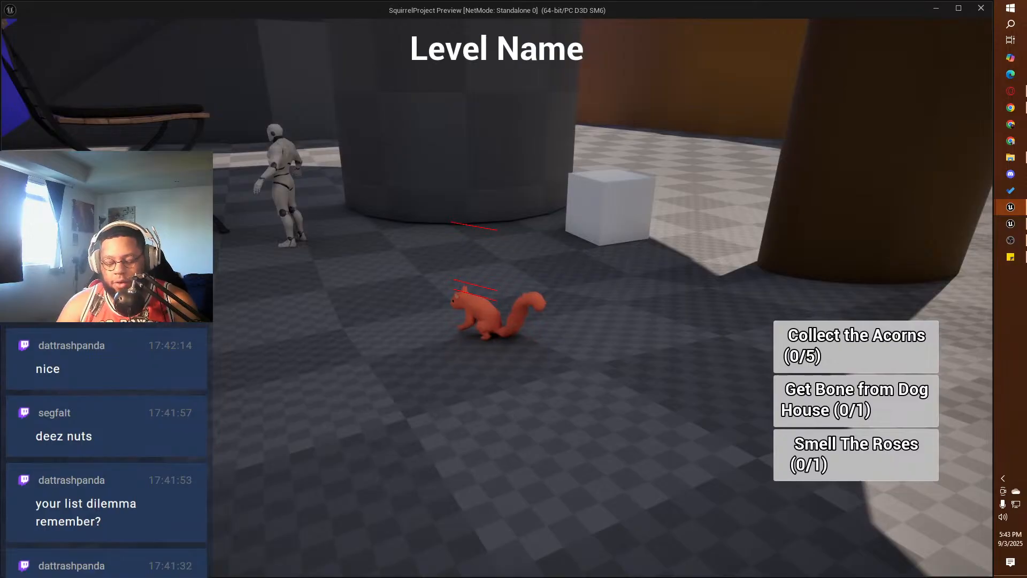
pyautogui.press('w')
pyautogui.press('d')
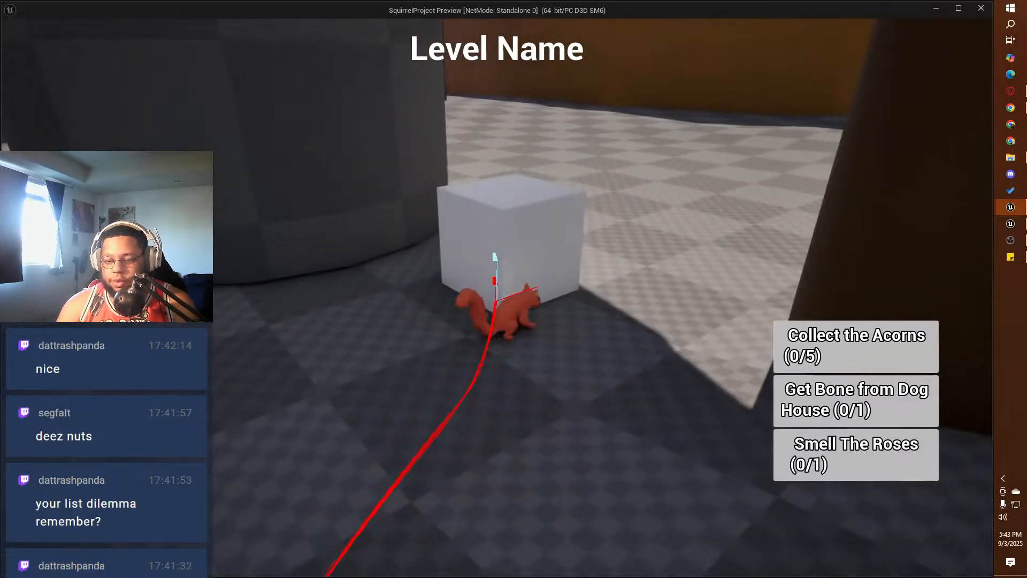
pyautogui.press('s')
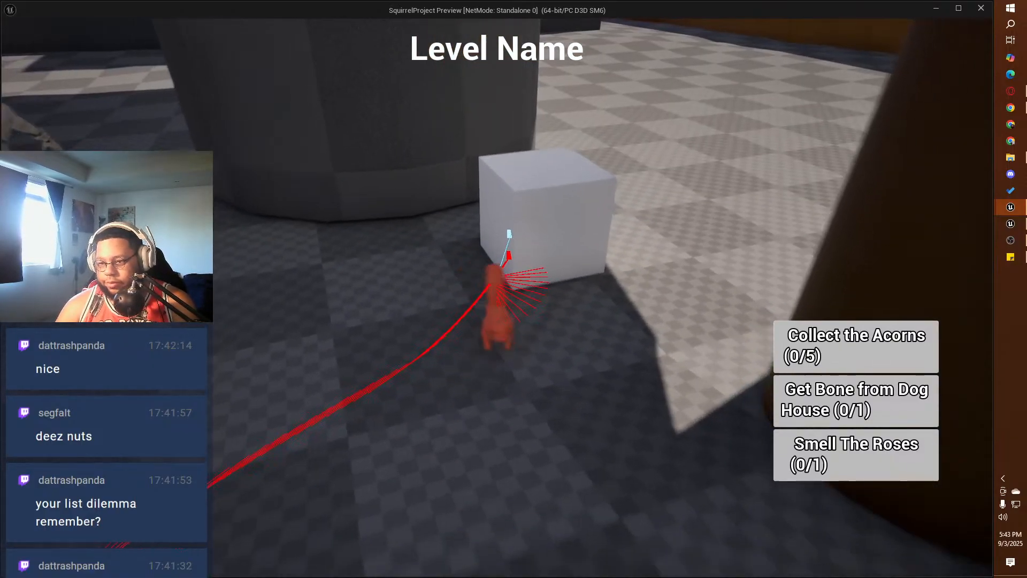
pyautogui.press('w')
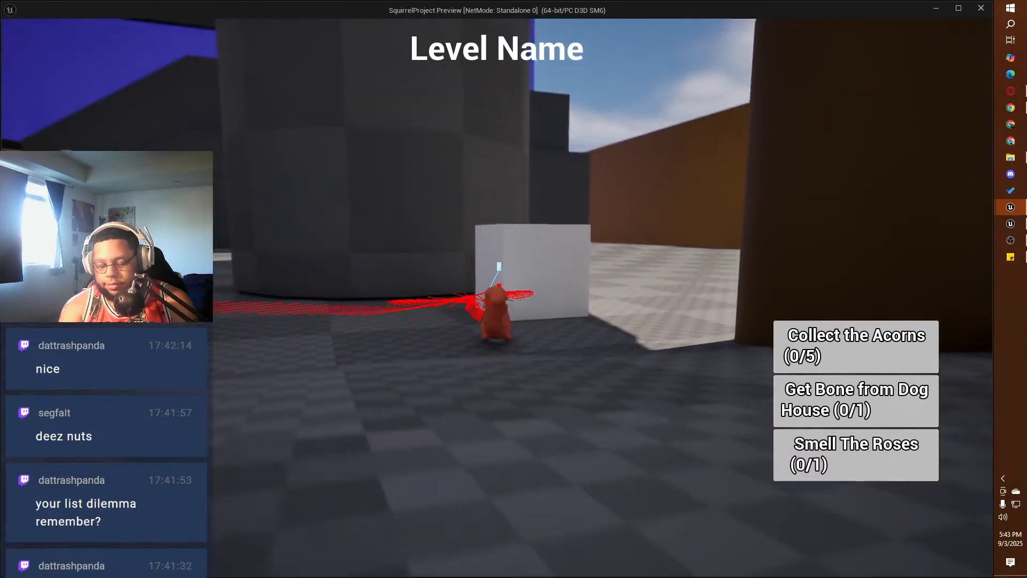
pyautogui.press('e')
pyautogui.press('a')
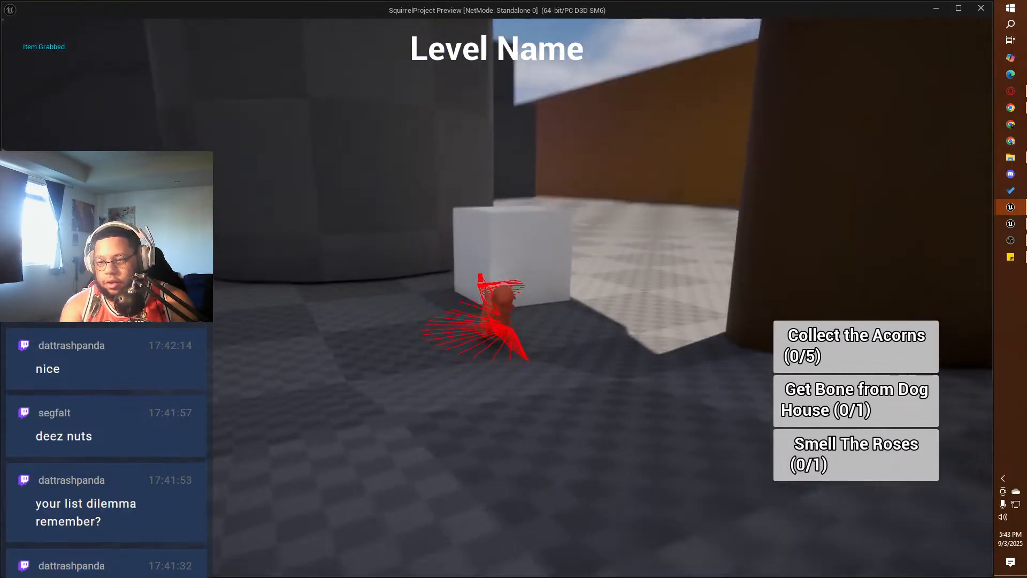
pyautogui.press('w')
pyautogui.press('e')
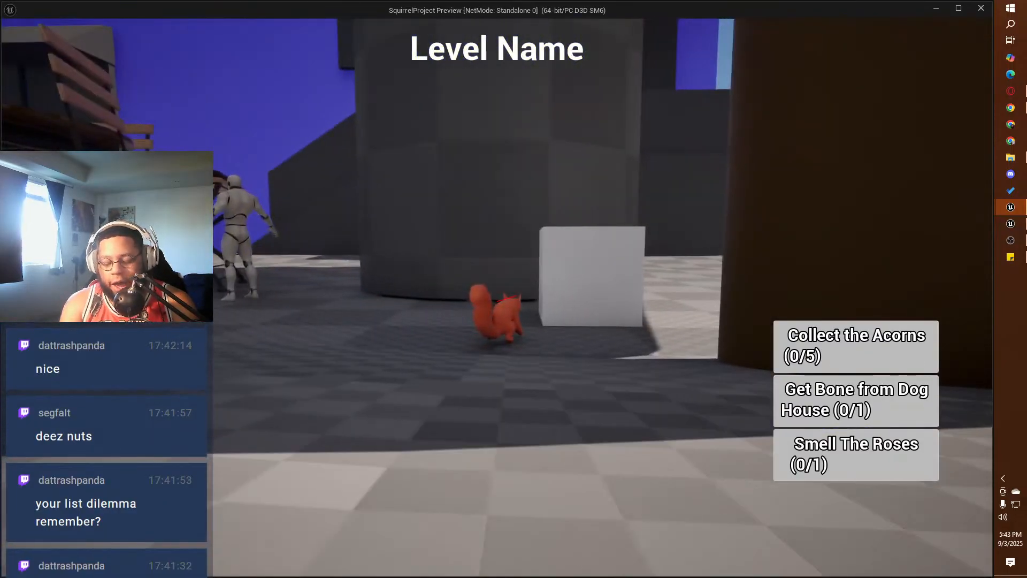
pyautogui.press('Escape')
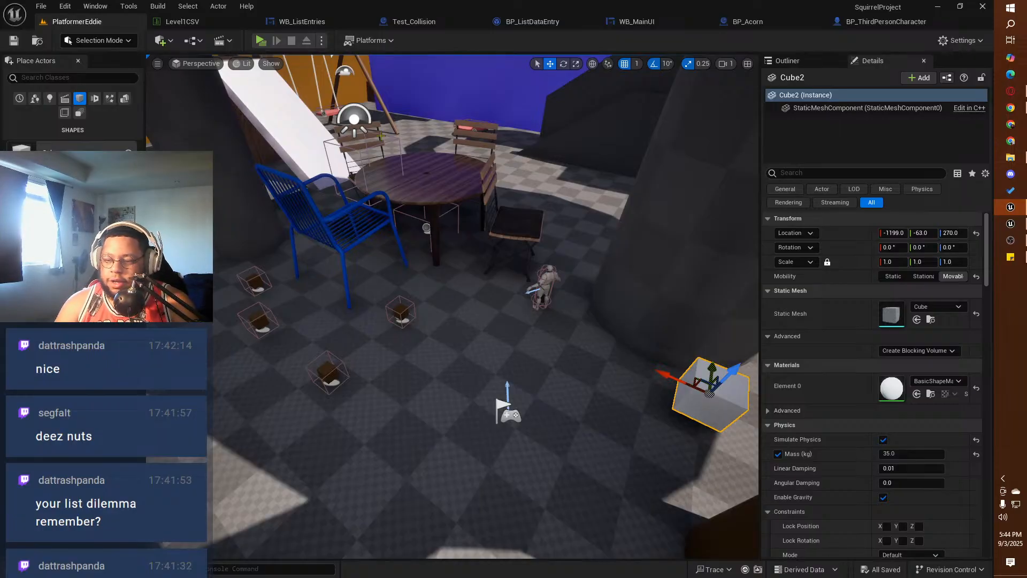
pyautogui.moveTo(518, 354); pyautogui.dragTo(436, 257, button='right')
pyautogui.press('f')
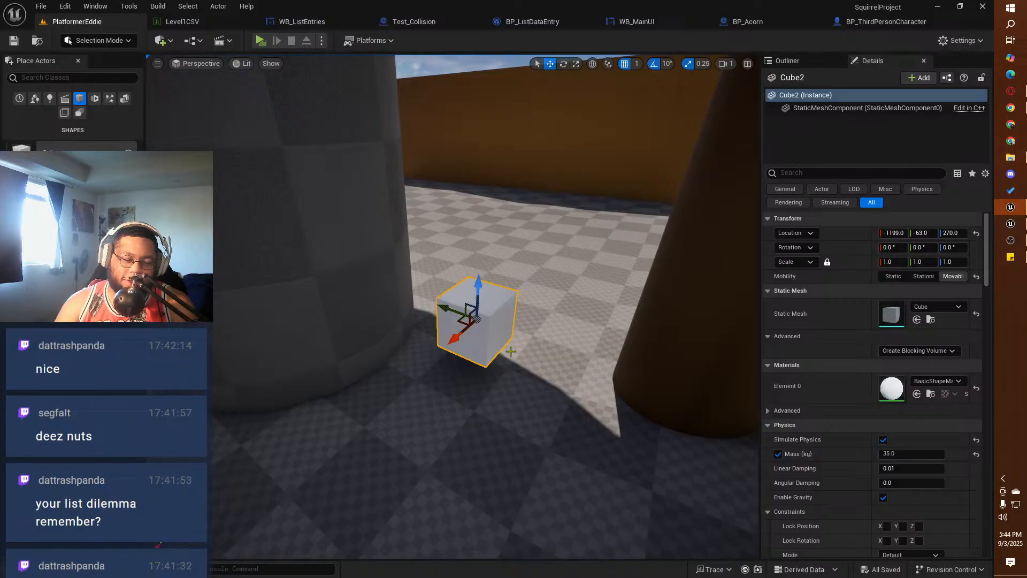
pyautogui.moveTo(505, 371); pyautogui.dragTo(406, 375, button='right')
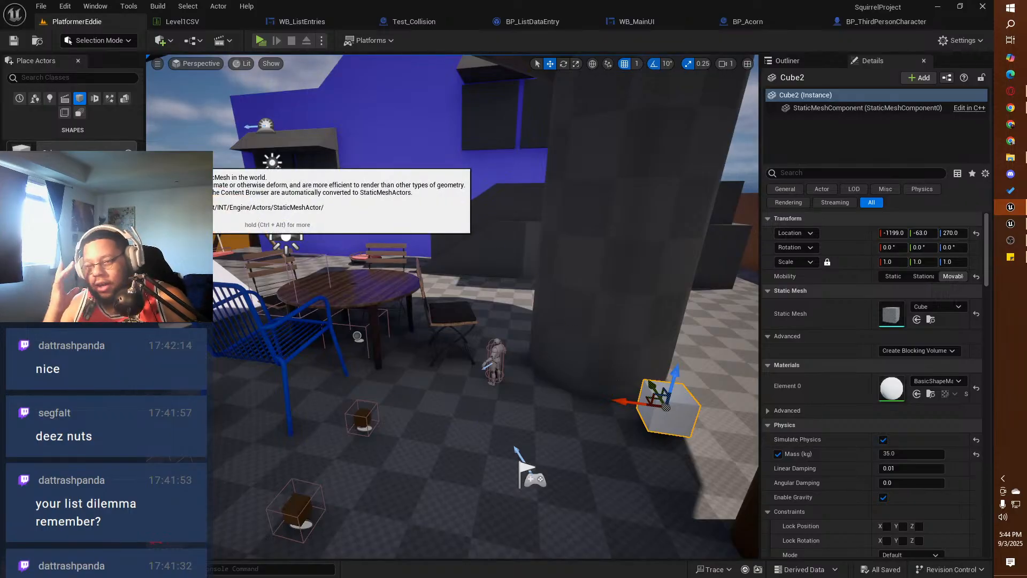
# Step: Switch to the GlidingAndPickingUp project and examine the SM_ChamferCube actor and its StaticMeshComponent, including the transform and physics settings
pyautogui.click(1011, 223)
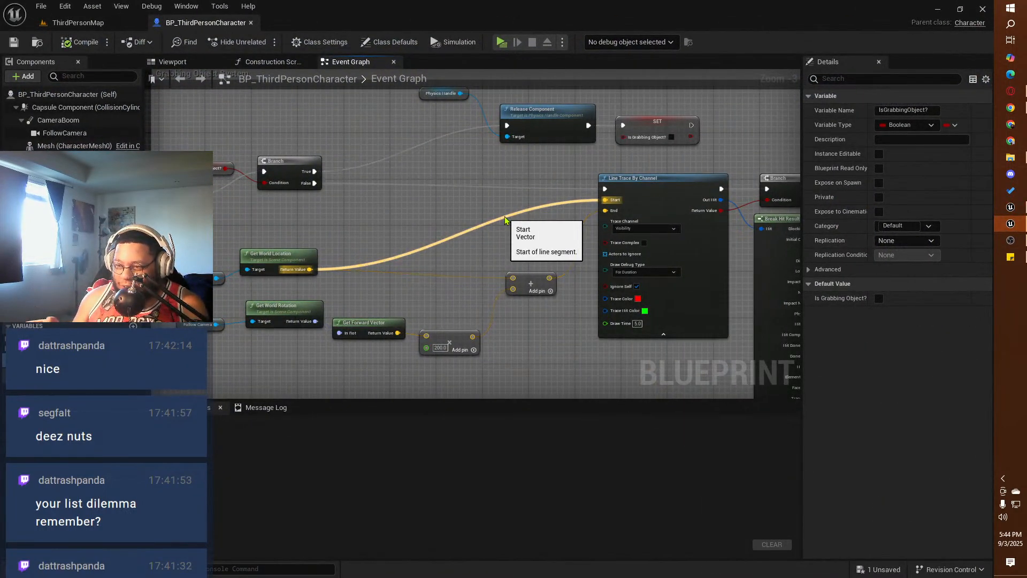
pyautogui.click(89, 23)
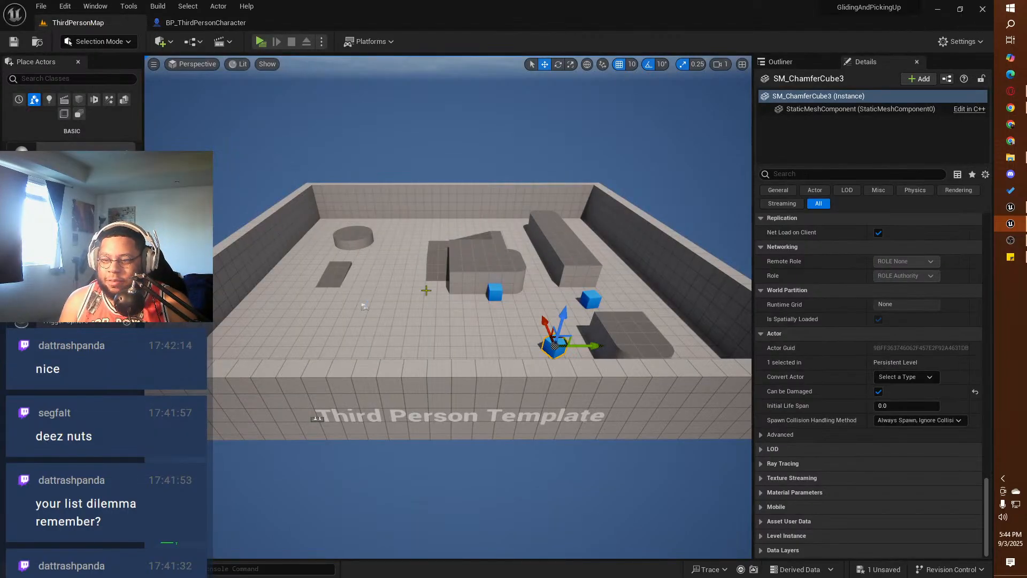
pyautogui.click(494, 293)
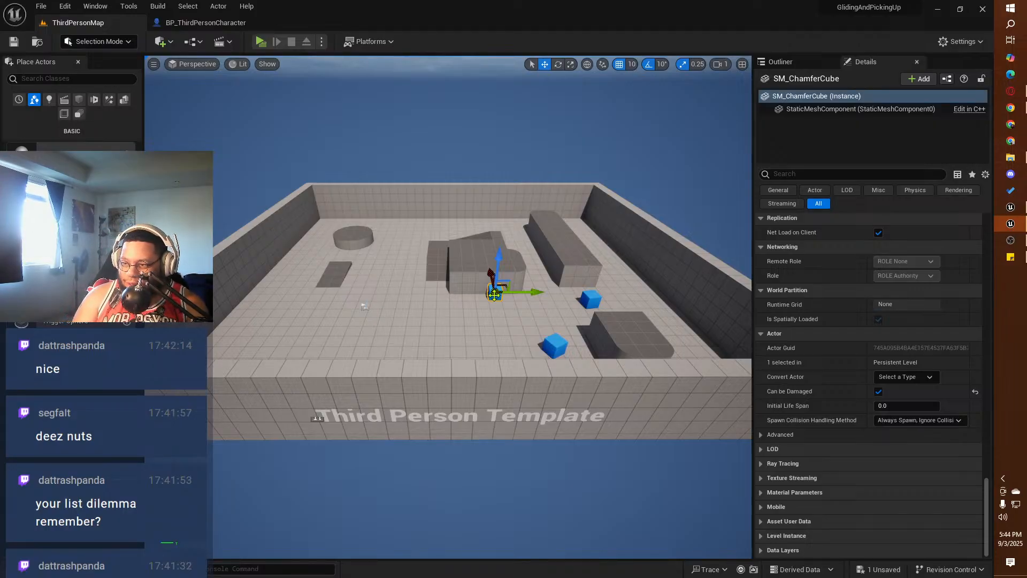
pyautogui.click(813, 109)
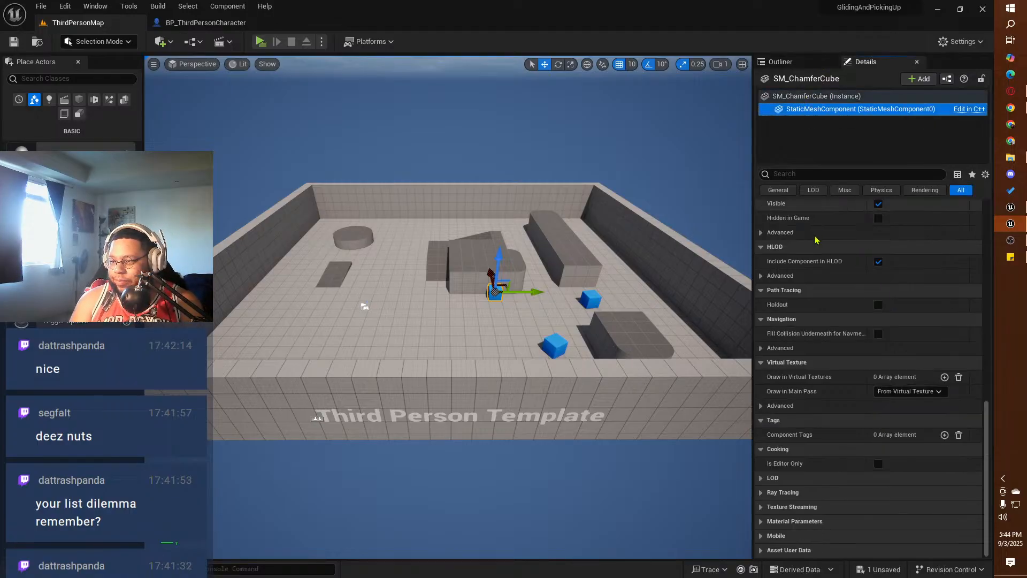
pyautogui.scroll(15, 848, 339)
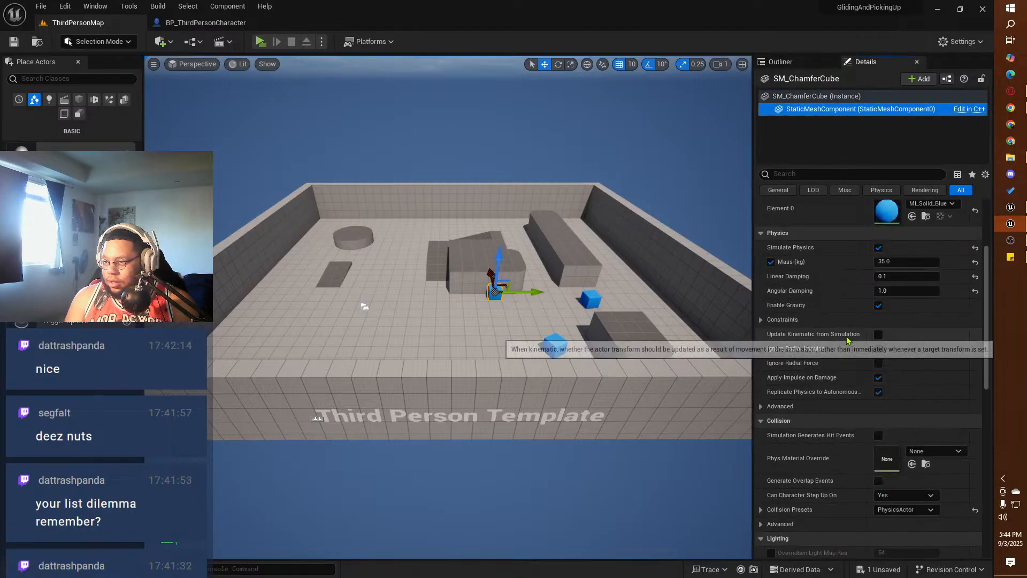
pyautogui.scroll(5, 846, 341)
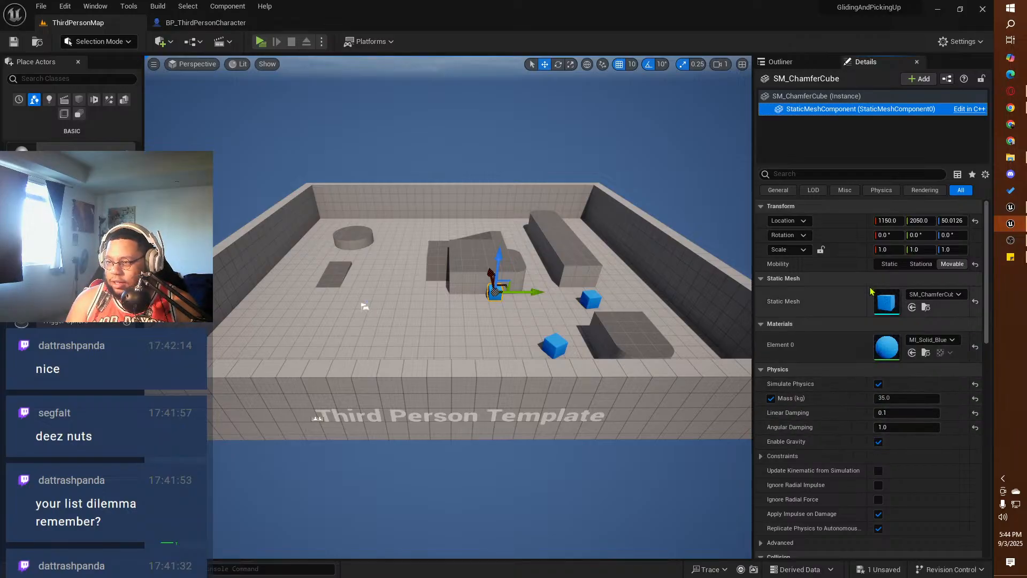
pyautogui.click(816, 95)
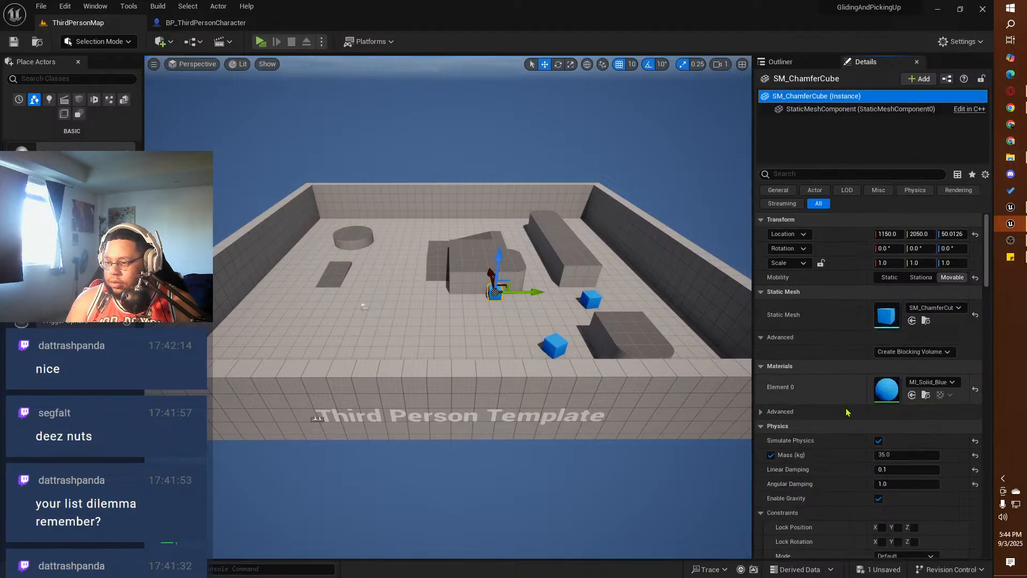
pyautogui.click(859, 109)
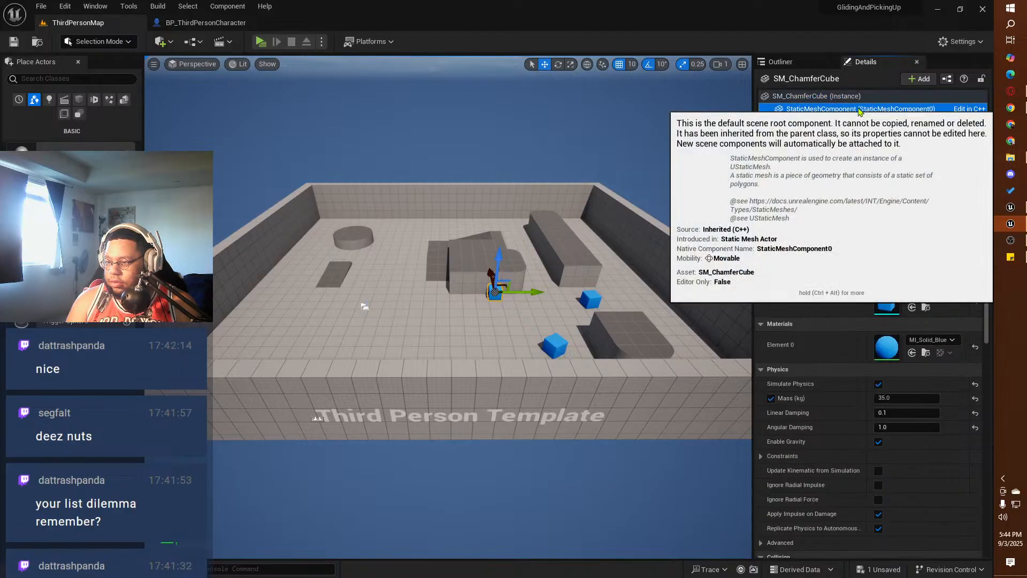
# Step: Switch to SquirrelProject and examine the physics and collision settings of Cube2's StaticMeshComponent
pyautogui.click(1019, 211)
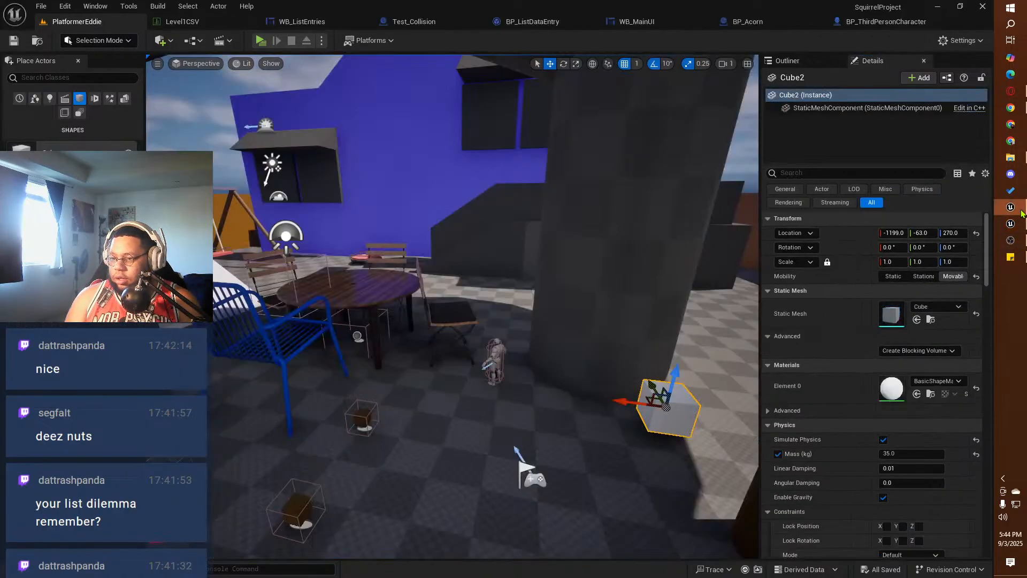
pyautogui.click(820, 107)
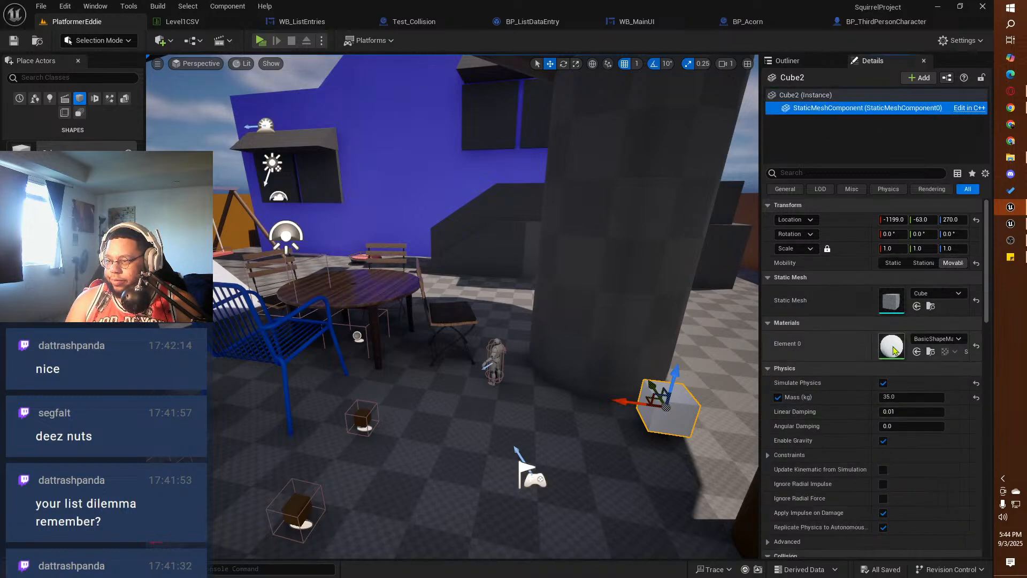
pyautogui.scroll(-3, 854, 407)
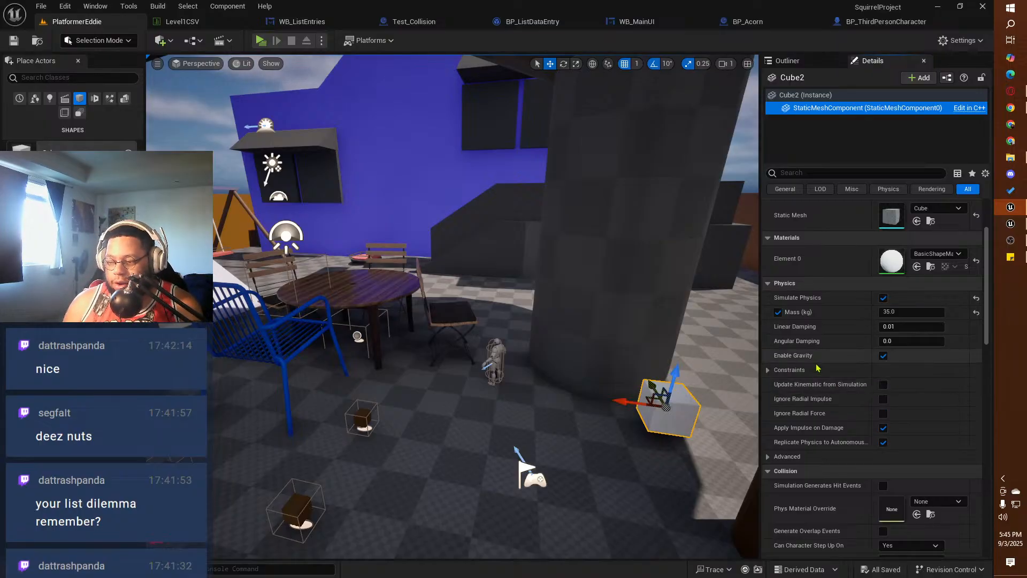
pyautogui.scroll(-6, 850, 466)
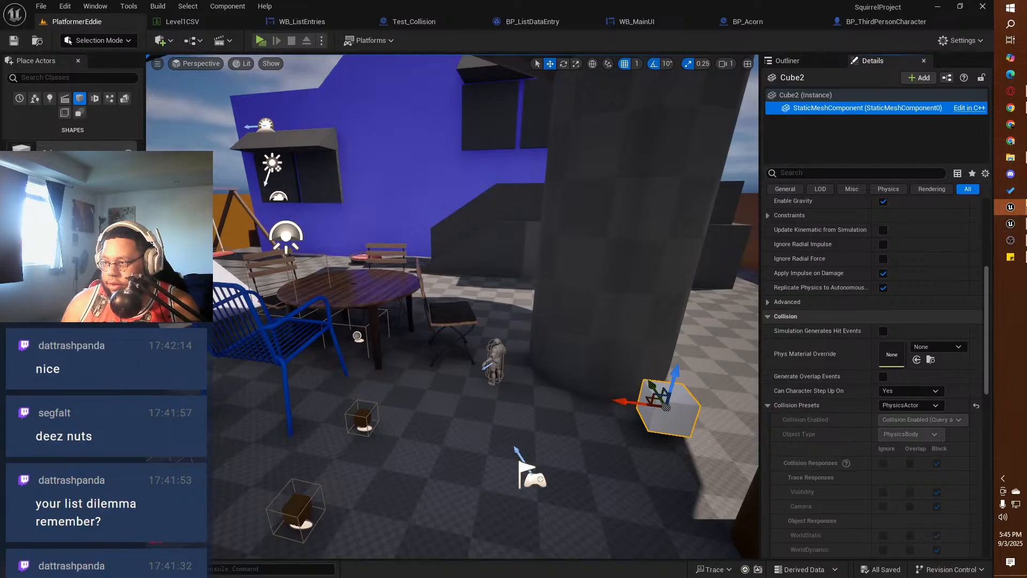
# Step: Switch to the GlidingAndPickingUp project and compare SM_ChamferCube's physics settings and PhysicsActor collision responses with those of Cube2
pyautogui.click(1019, 221)
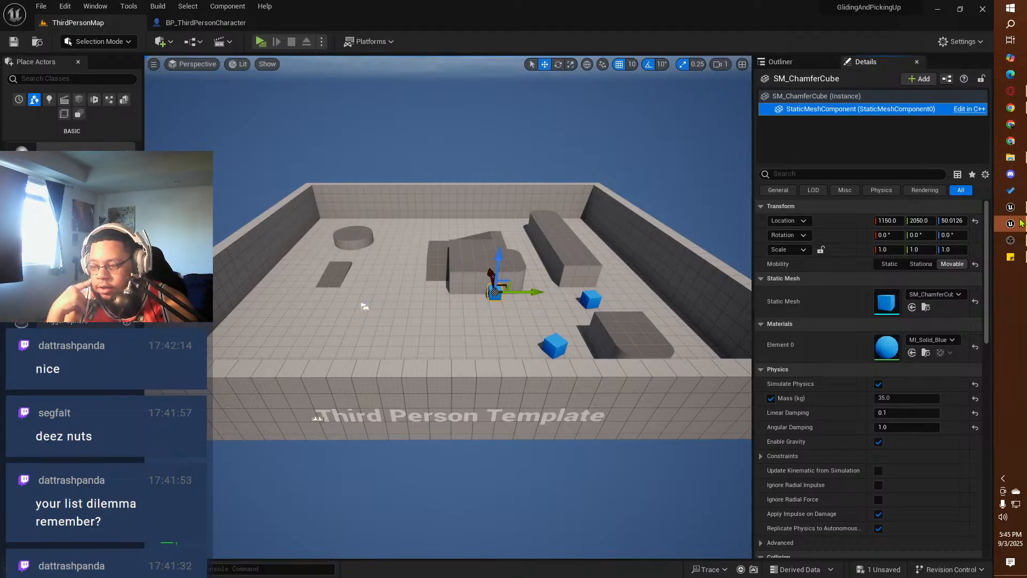
pyautogui.scroll(-4, 859, 449)
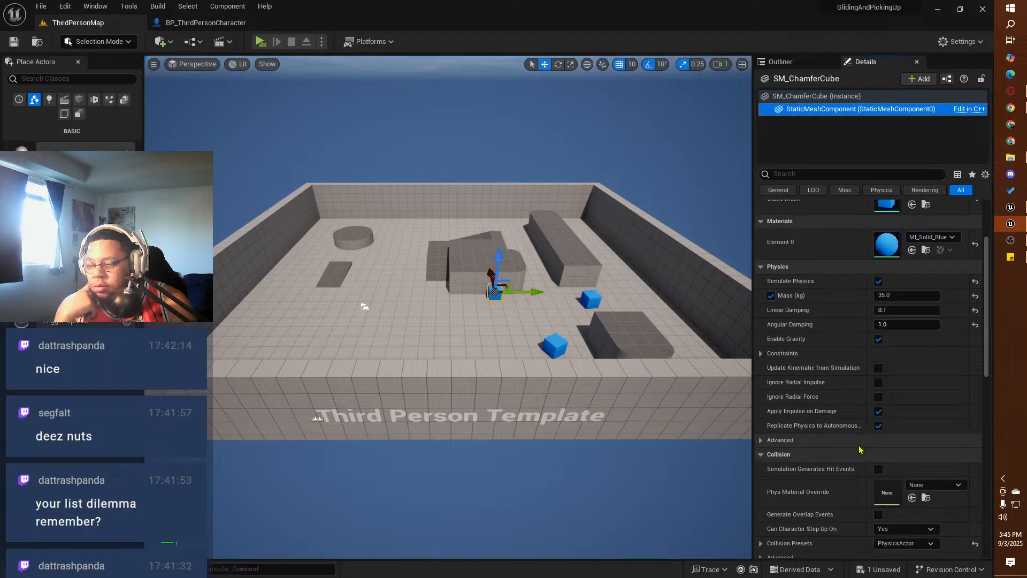
pyautogui.scroll(-3, 859, 450)
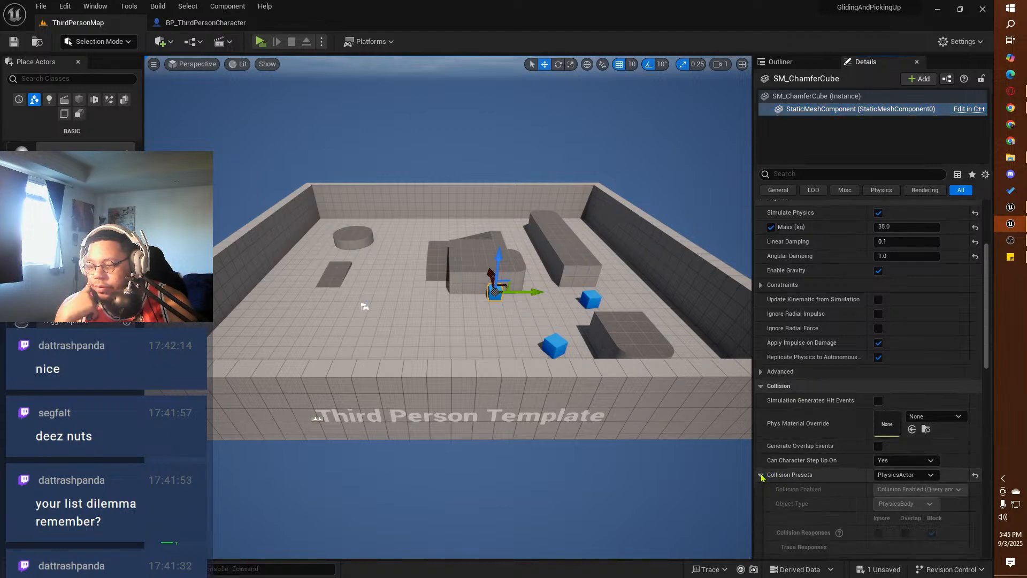
pyautogui.click(761, 474)
pyautogui.scroll(-4, 786, 454)
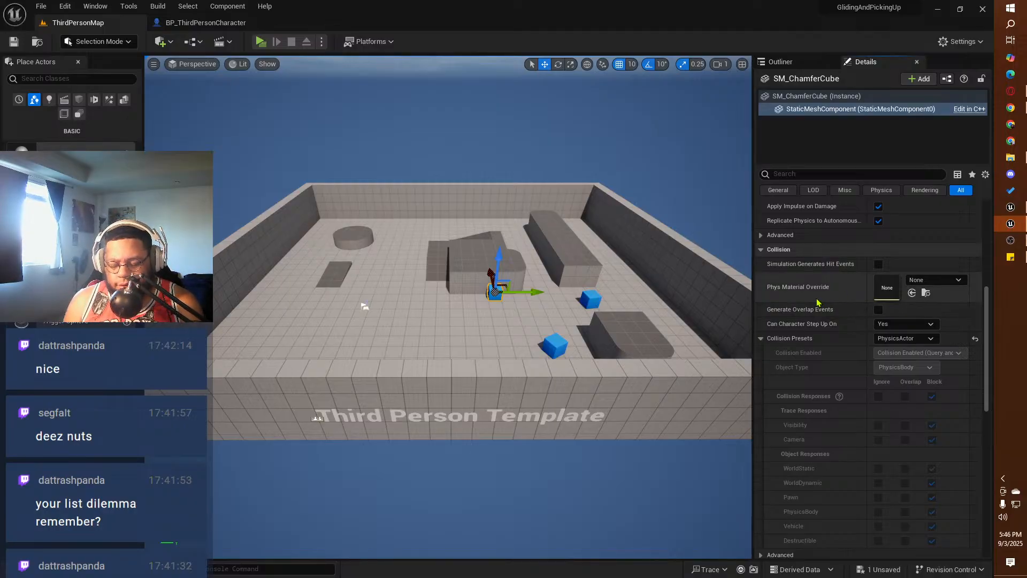
pyautogui.scroll(10, 847, 304)
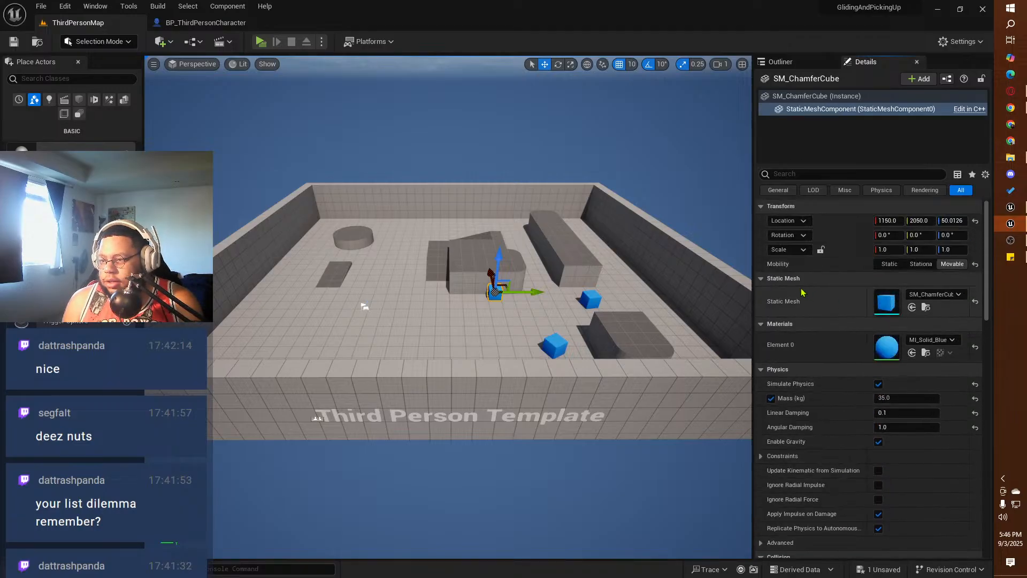
pyautogui.click(840, 96)
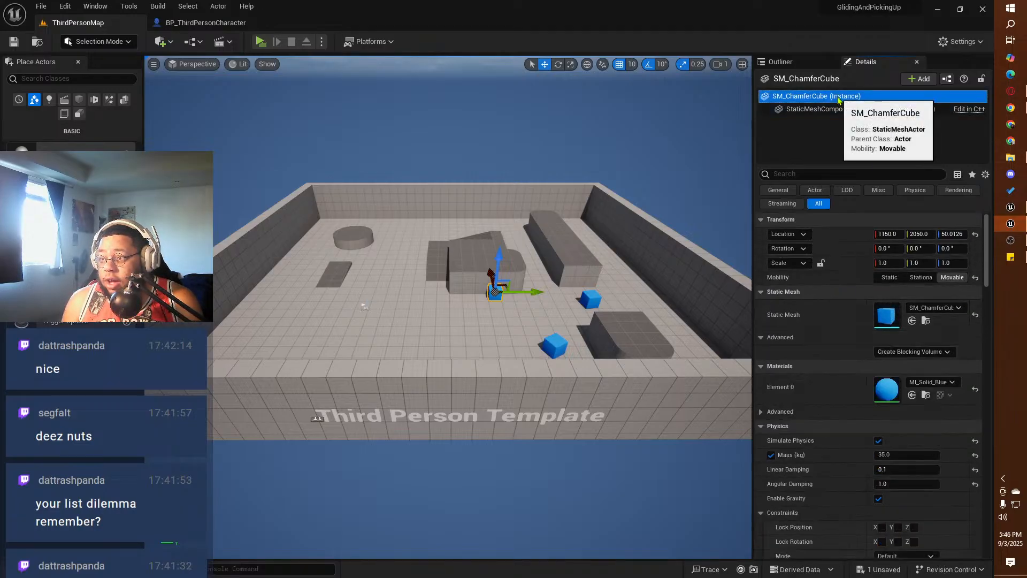
pyautogui.scroll(-1, 880, 359)
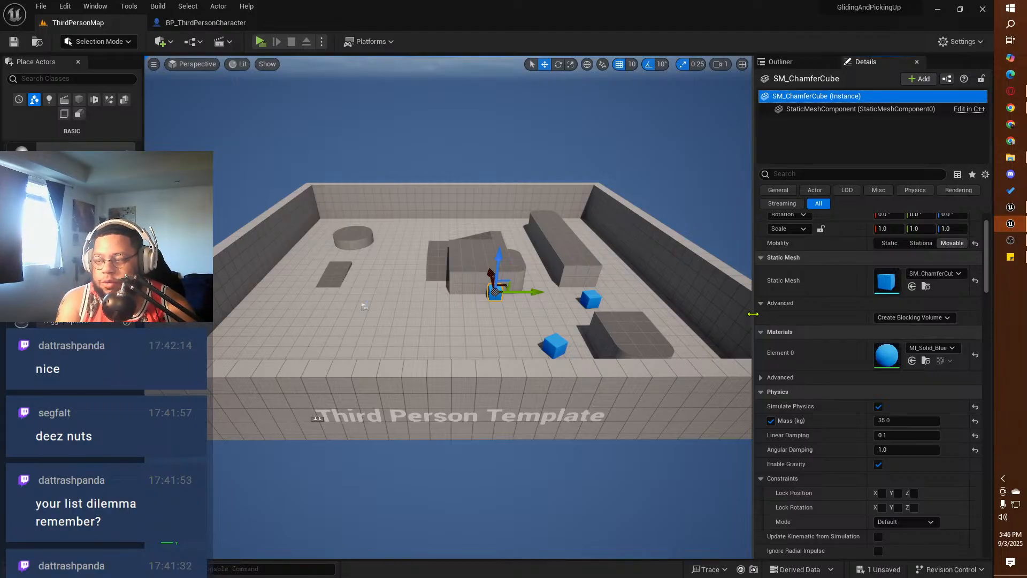
# Step: Switch to SquirrelProject and look over the PlatformerEddie level around the acorns and Cube2
pyautogui.click(1009, 207)
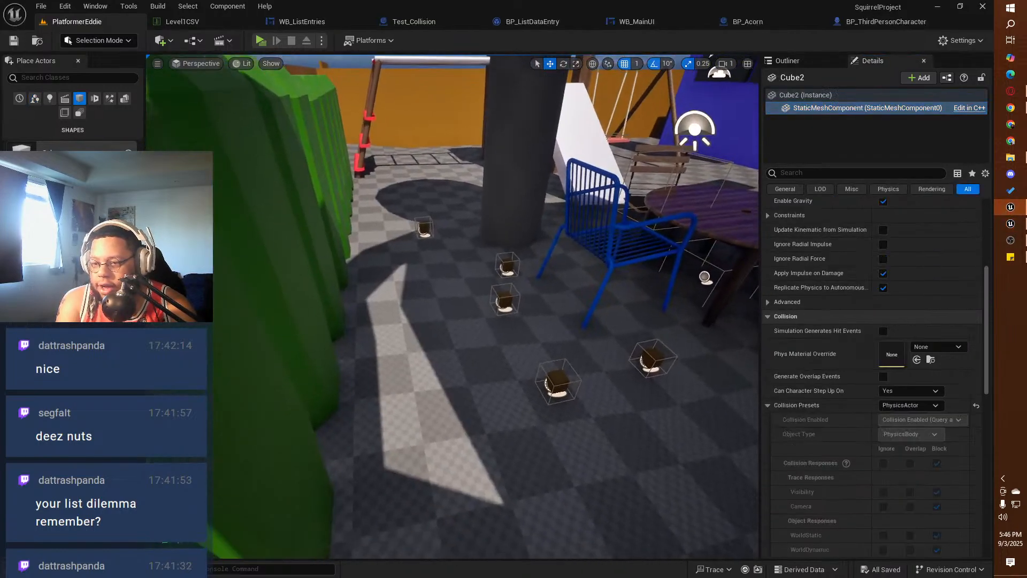
pyautogui.moveTo(452, 306); pyautogui.dragTo(498, 297, button='right')
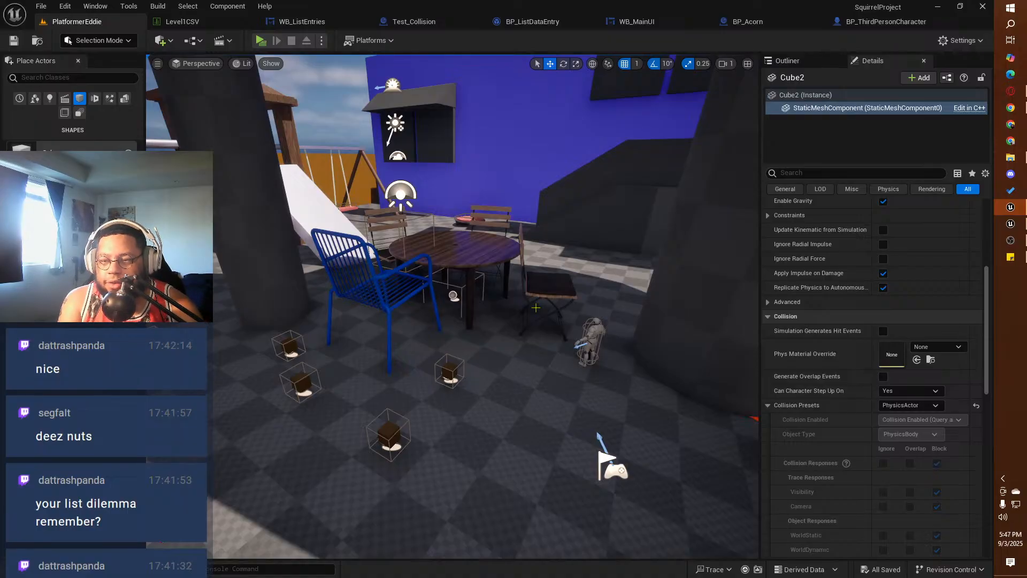
pyautogui.moveTo(417, 300); pyautogui.dragTo(345, 271, button='right')
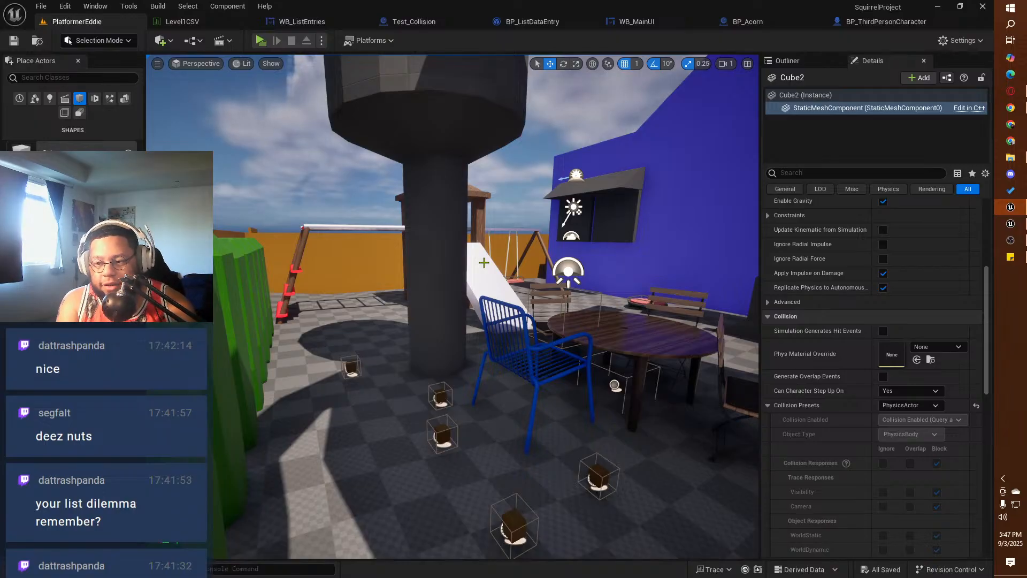
pyautogui.moveTo(476, 304); pyautogui.dragTo(572, 348, button='right')
pyautogui.moveTo(311, 197)
pyautogui.mouseDown(button='right')
pyautogui.moveTo(369, 224)
pyautogui.moveTo(321, 197)
pyautogui.mouseUp(button='right')
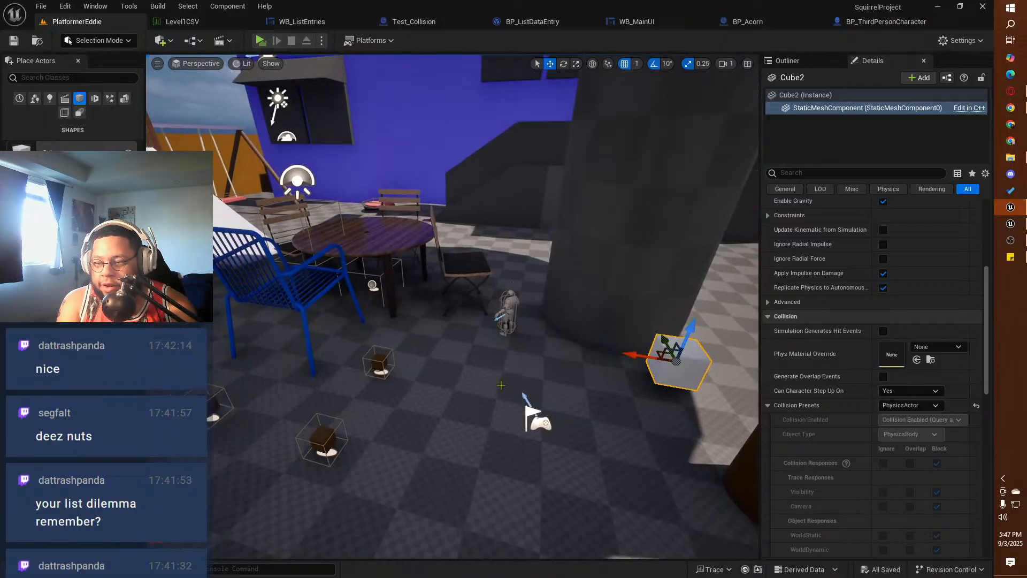
pyautogui.moveTo(501, 384)
pyautogui.mouseDown(button='right')
pyautogui.moveTo(396, 370)
pyautogui.moveTo(494, 378)
pyautogui.mouseUp(button='right')
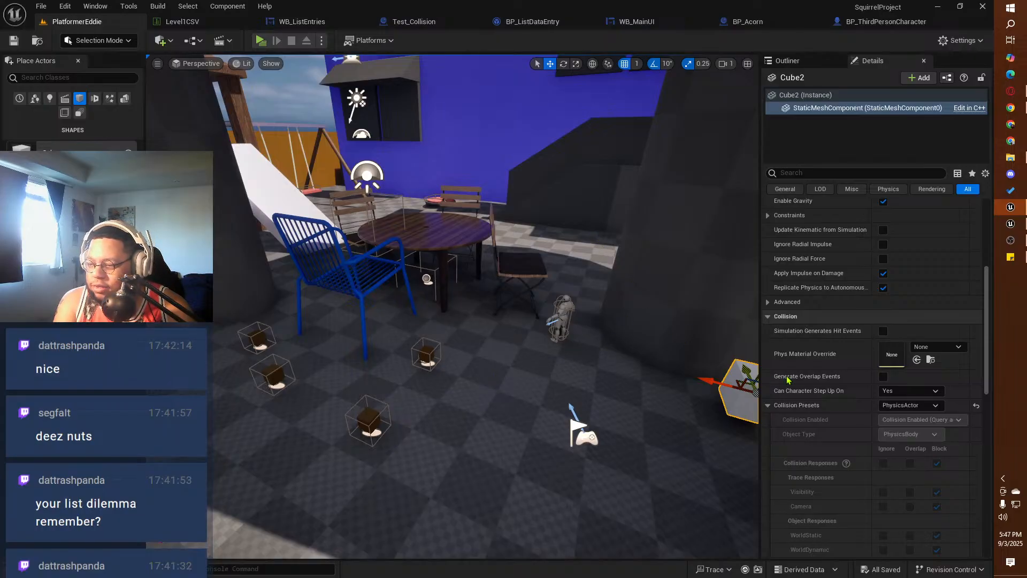
# Step: Focus the view on Cube2 and examine its transform, static mesh, material and physics settings
pyautogui.press('f')
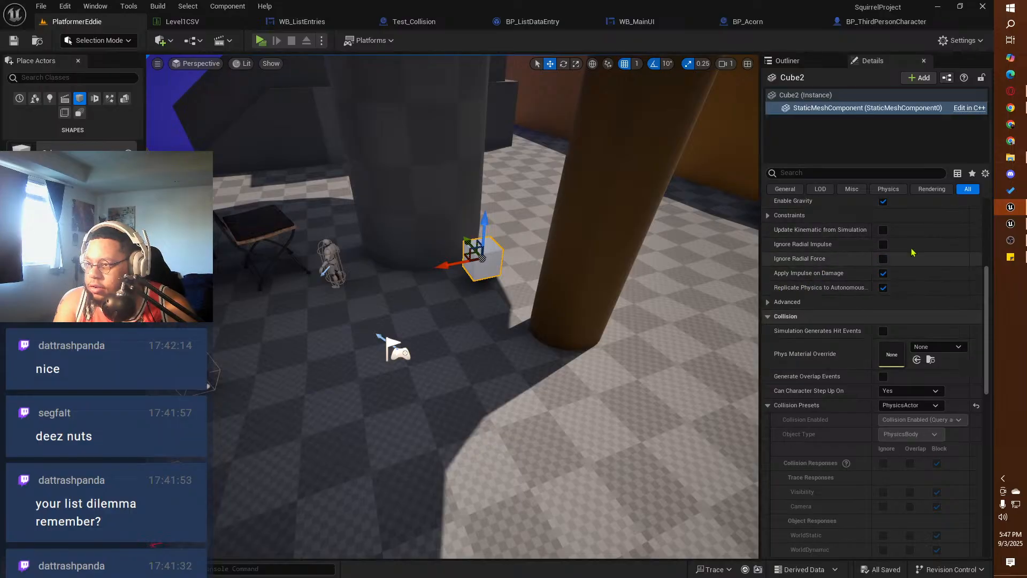
pyautogui.scroll(5, 819, 321)
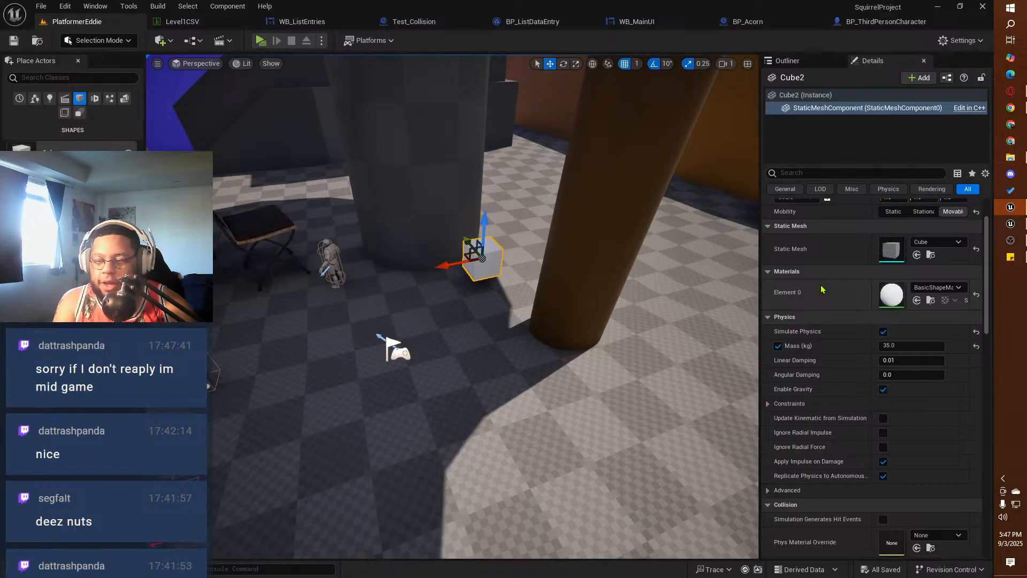
pyautogui.scroll(2, 808, 332)
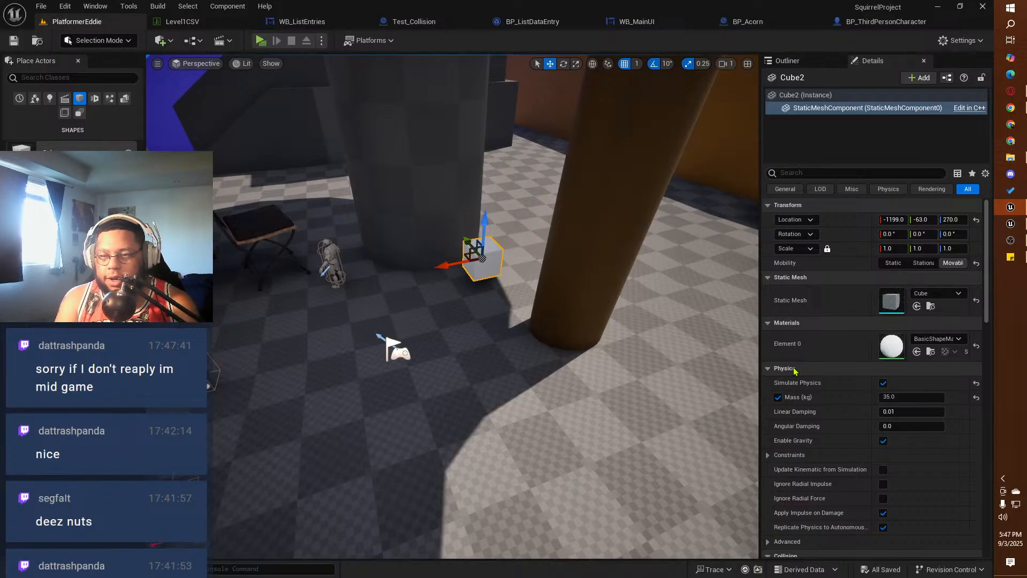
# Step: Switch to the GlidingAndPickingUp project and check SM_ChamferCube's transform and physics settings and its actor type in the actor list
pyautogui.click(1011, 224)
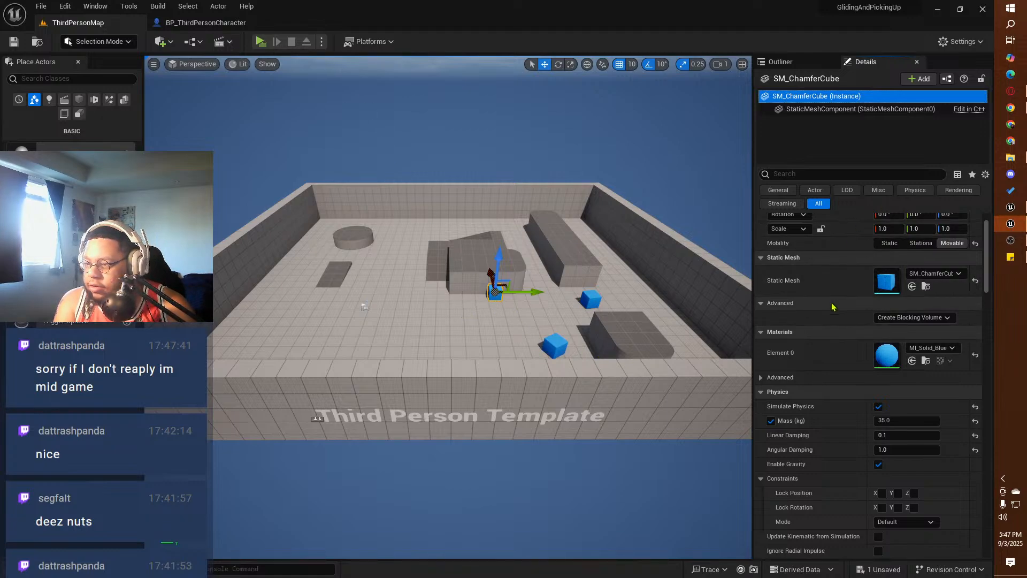
pyautogui.scroll(2, 832, 307)
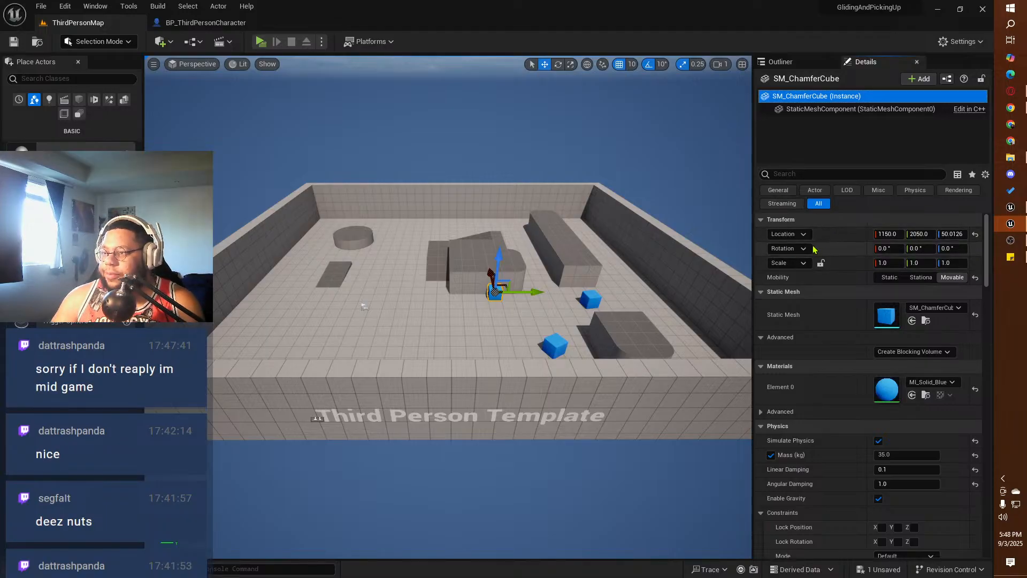
pyautogui.click(811, 64)
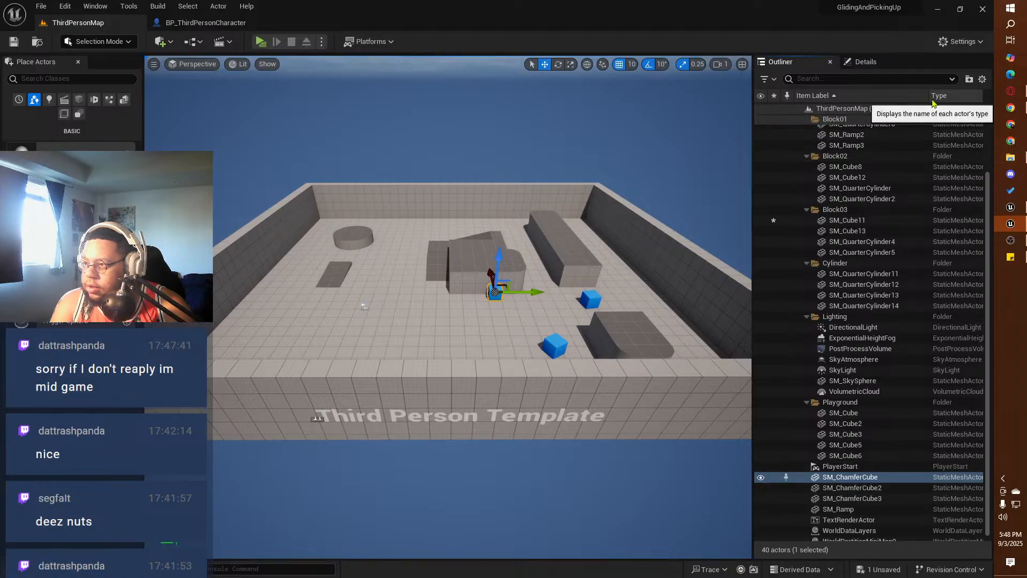
pyautogui.moveTo(929, 97); pyautogui.dragTo(910, 96)
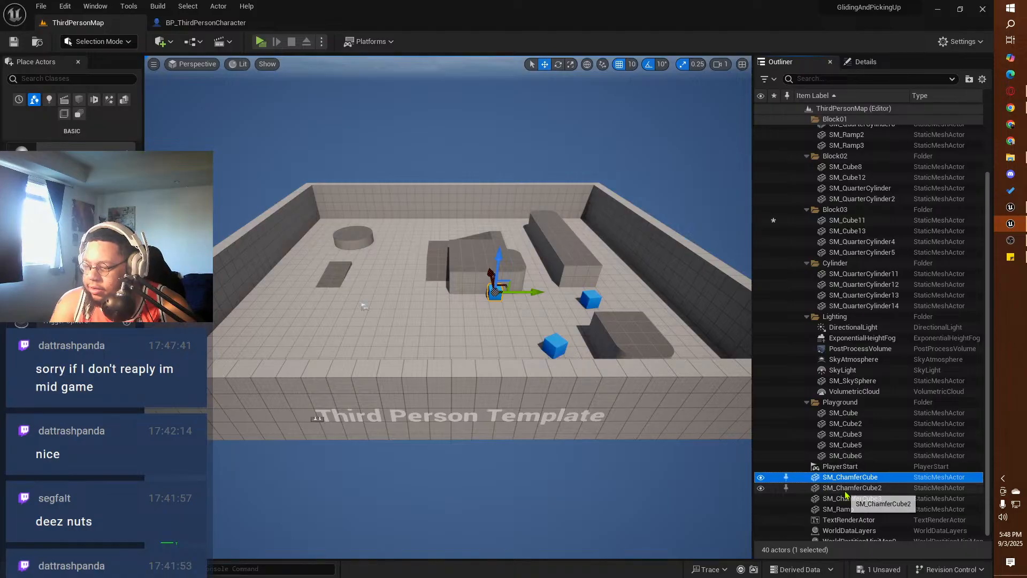
pyautogui.scroll(-1, 848, 494)
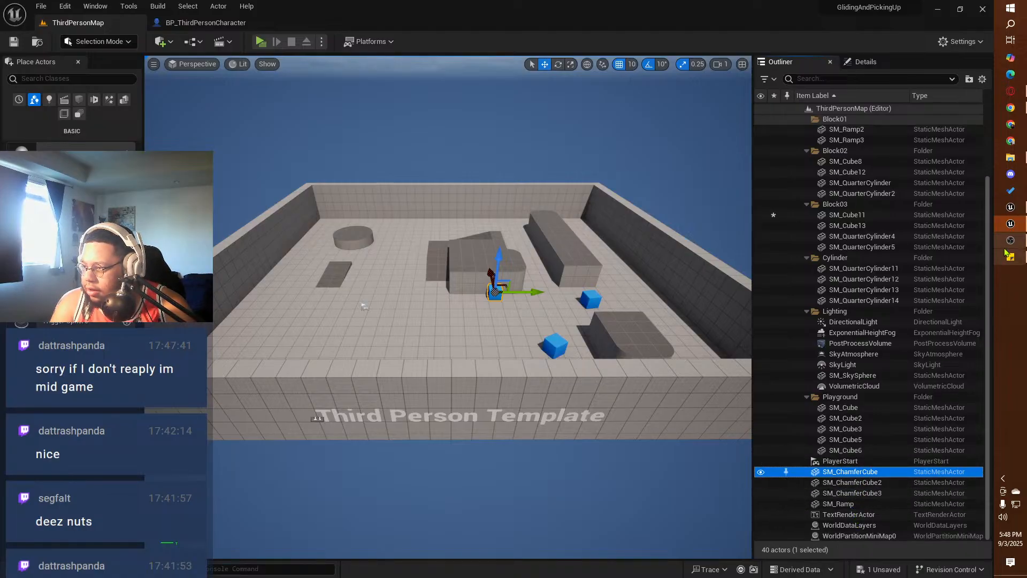
# Step: Switch to SquirrelProject, check Cube2's actor type and glance at the grab logic in BP_ThirdPersonCharacter
pyautogui.click(1010, 207)
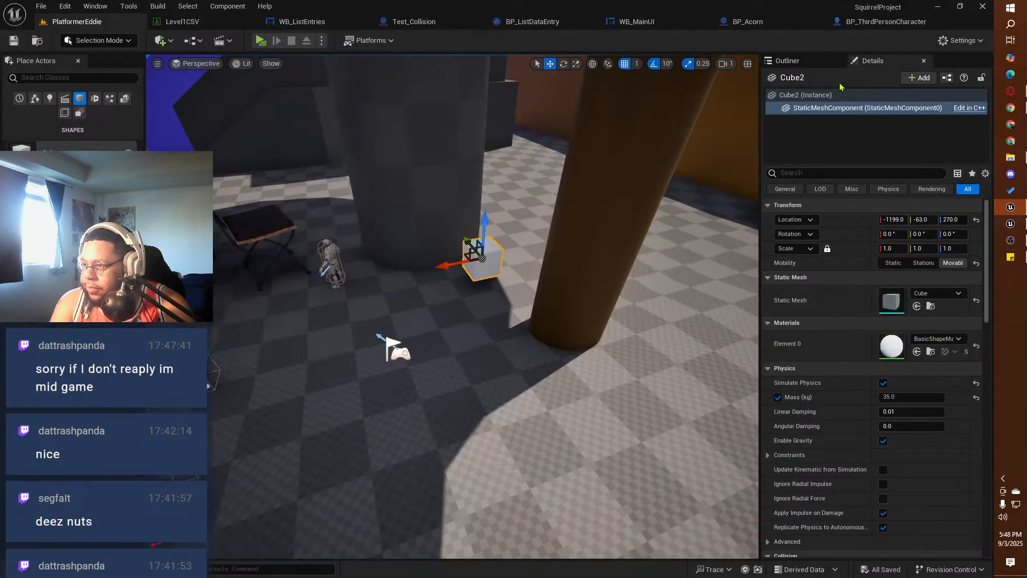
pyautogui.click(814, 66)
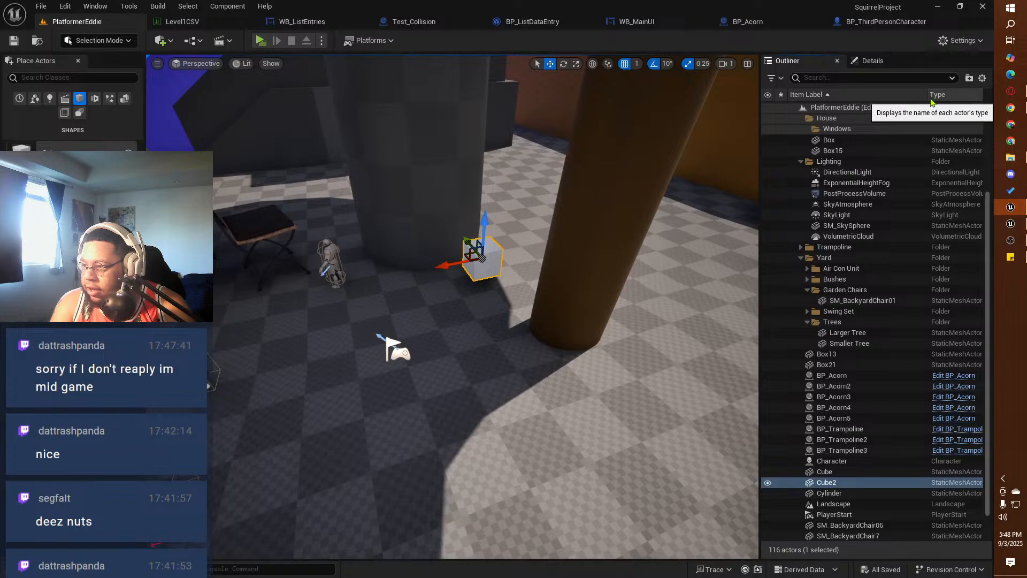
pyautogui.moveTo(929, 96); pyautogui.dragTo(901, 95)
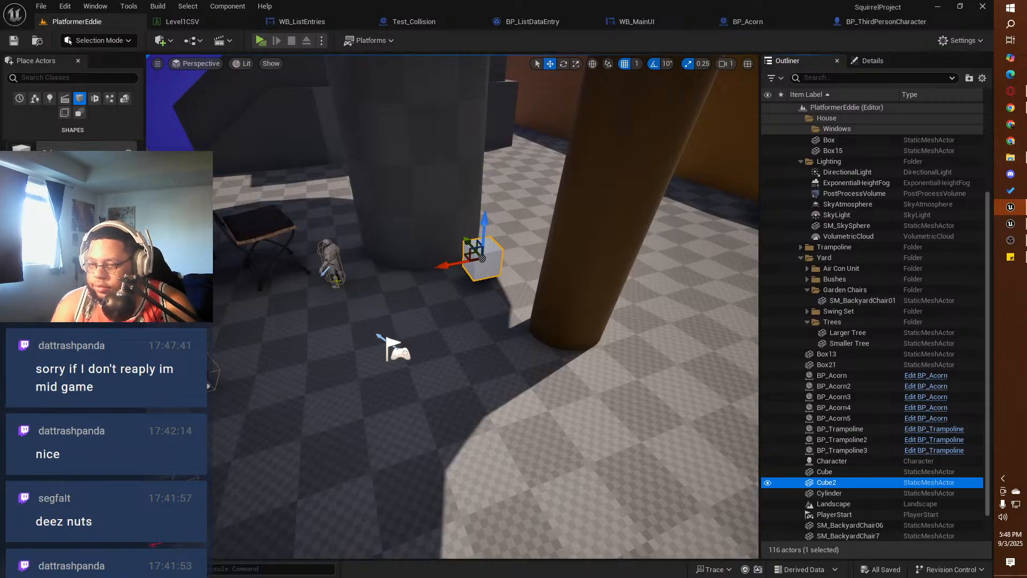
pyautogui.moveTo(428, 299); pyautogui.dragTo(395, 282, button='right')
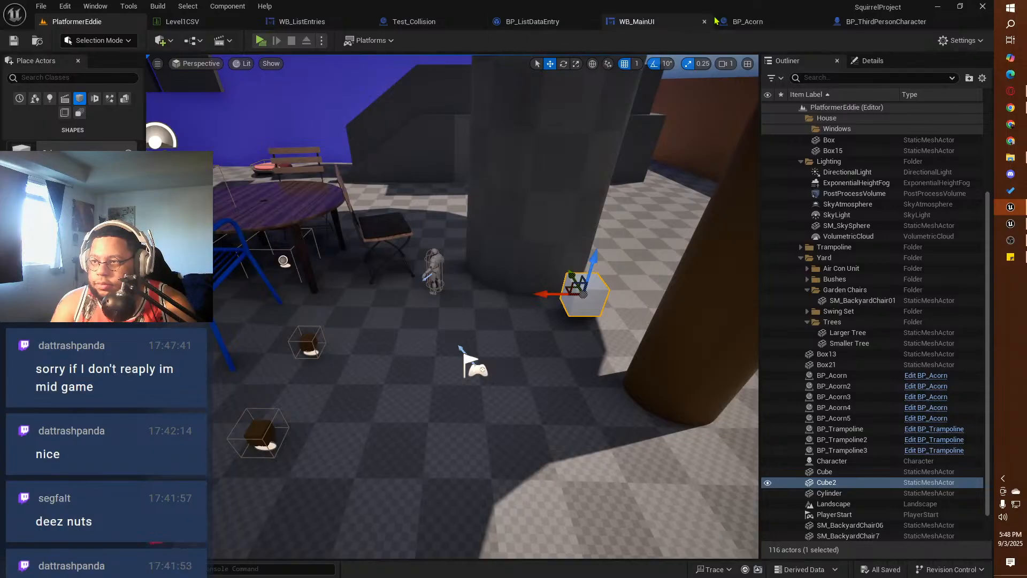
pyautogui.click(861, 22)
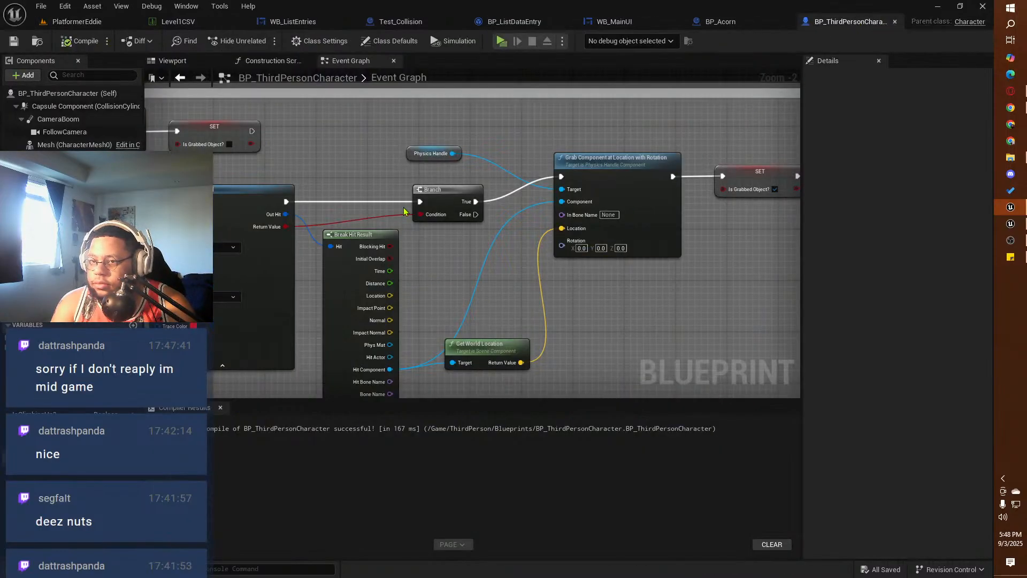
pyautogui.click(77, 21)
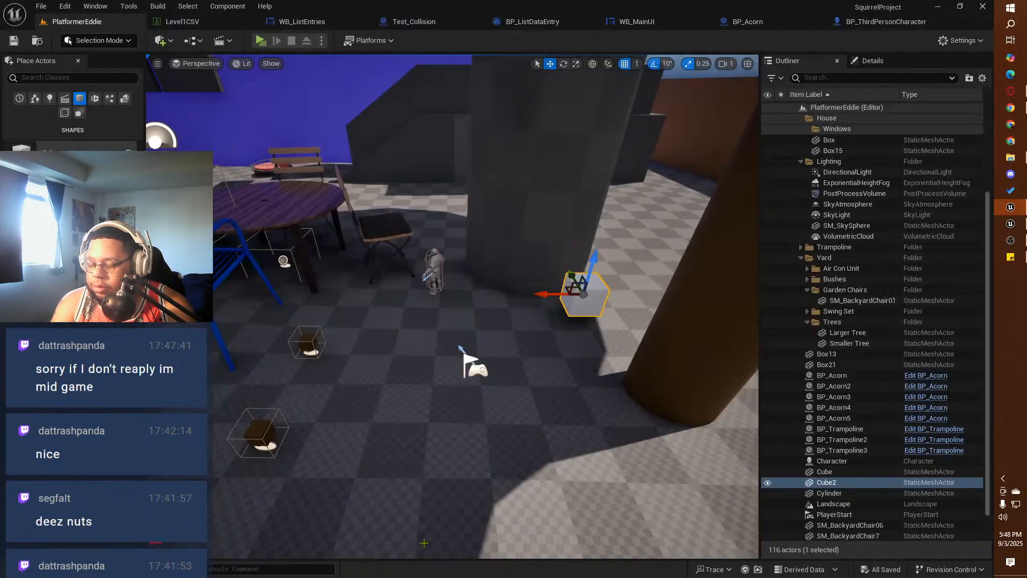
# Step: Switch to the GlidingAndPickingUp project and examine the Object Picked Up Loop in BP_ThirdPersonCharacter's Event Graph
pyautogui.click(938, 7)
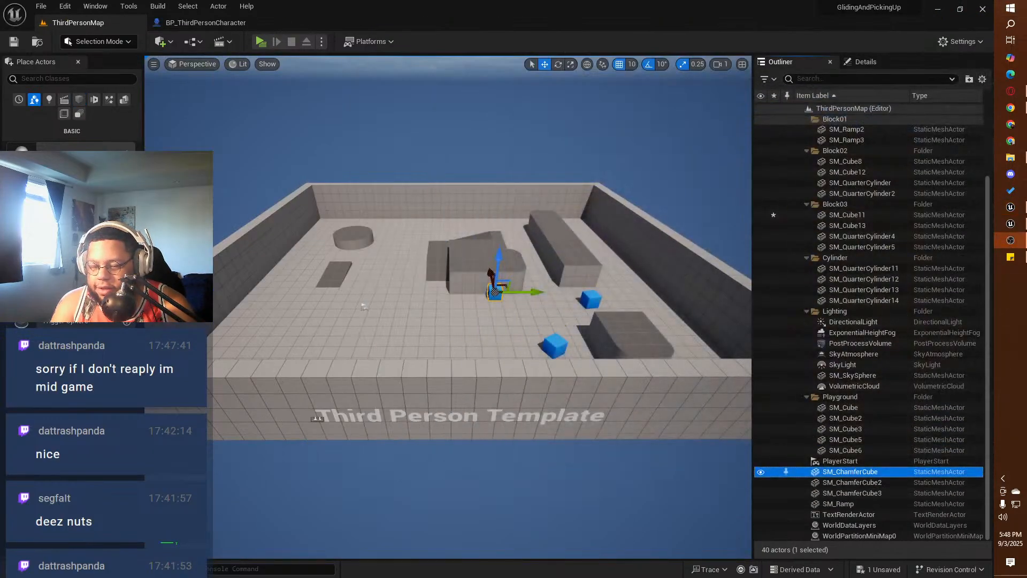
pyautogui.hotkey('ctrl', 'space')
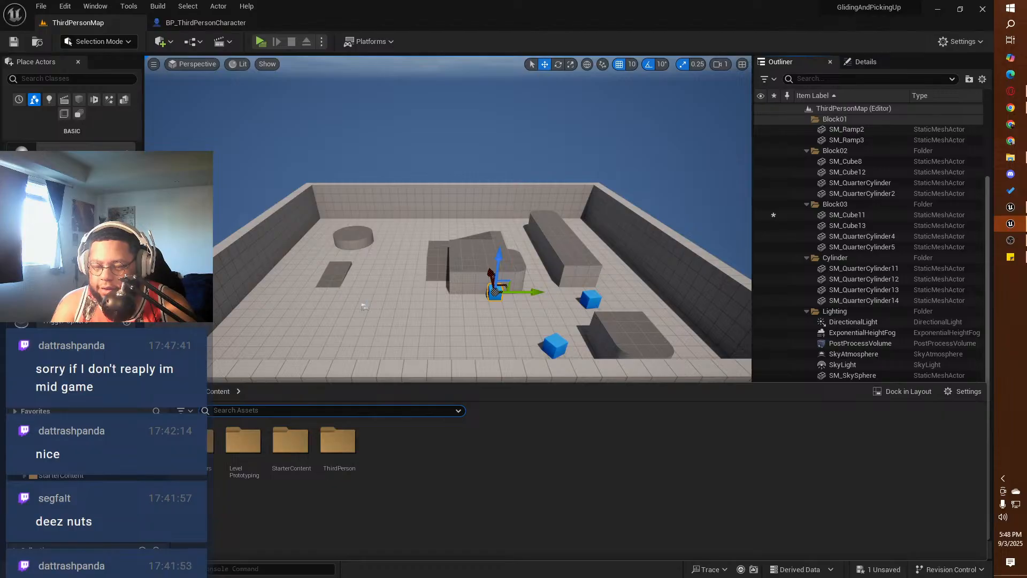
pyautogui.hotkey('ctrl', 'space')
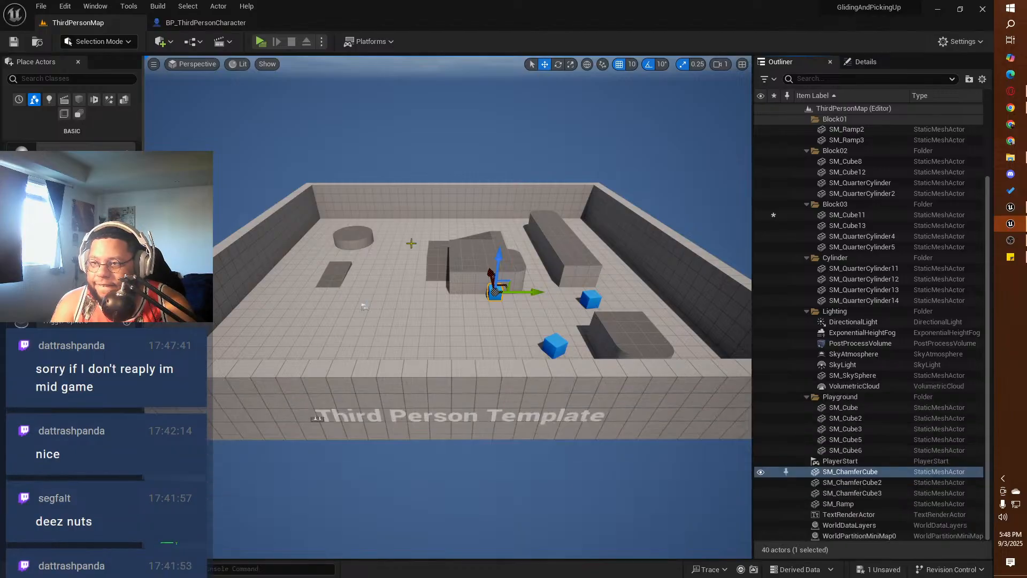
pyautogui.click(203, 23)
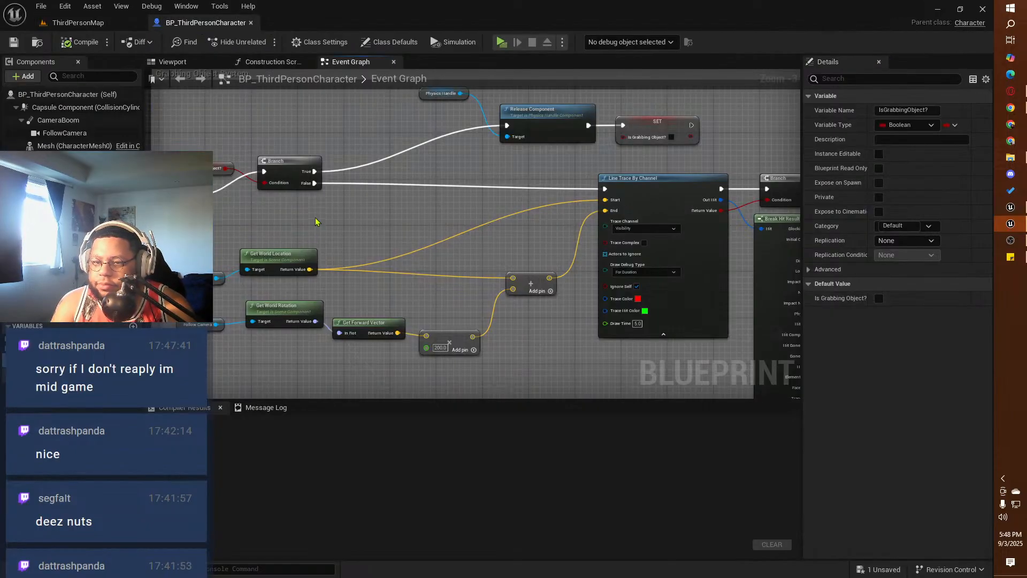
pyautogui.moveTo(315, 221); pyautogui.dragTo(135, 230, button='right')
pyautogui.scroll(-2, 535, 138)
pyautogui.moveTo(360, 306); pyautogui.dragTo(316, 201, button='right')
pyautogui.scroll(1, 406, 245)
pyautogui.moveTo(412, 262); pyautogui.dragTo(410, 204, button='right')
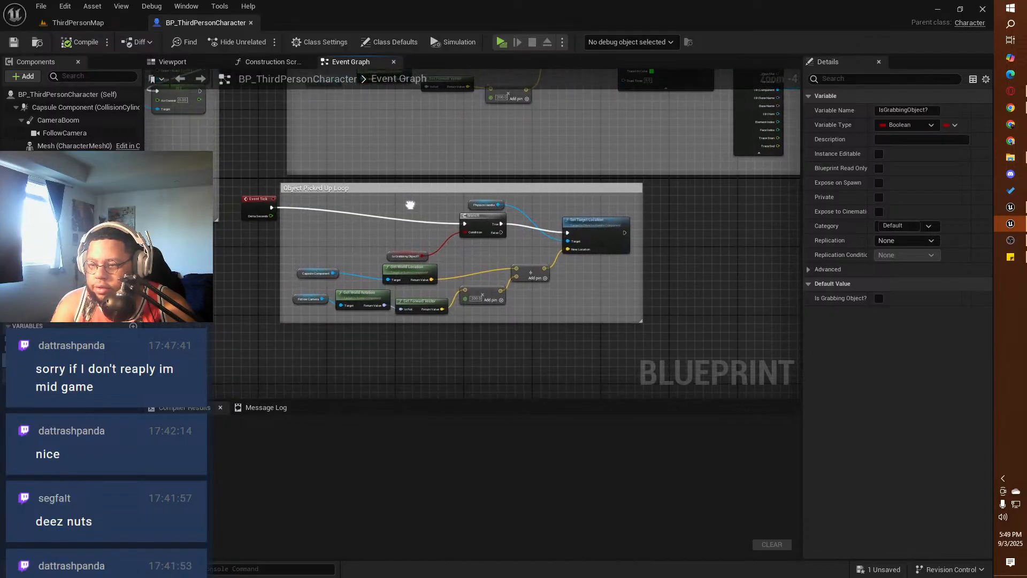
pyautogui.scroll(1, 410, 204)
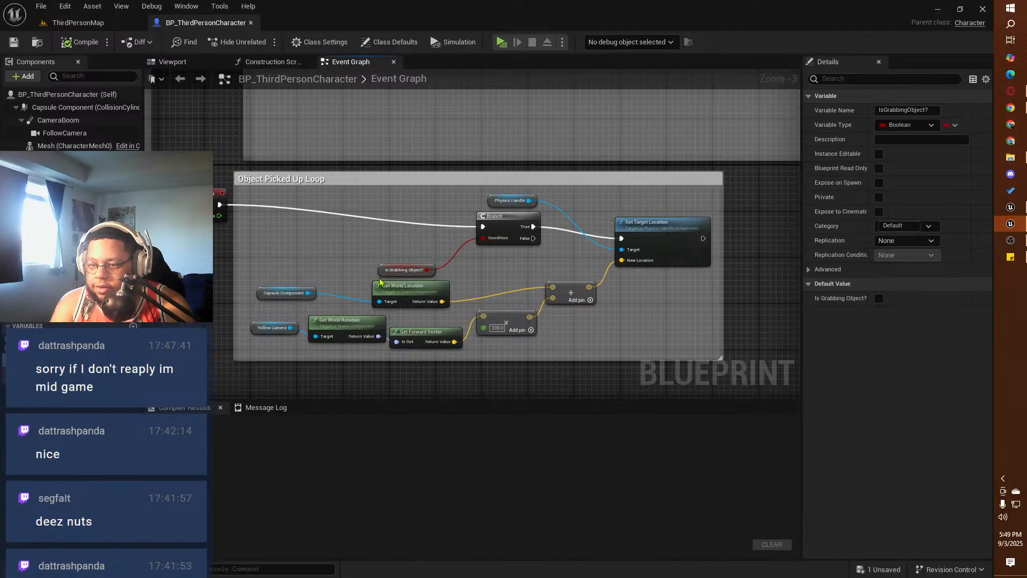
pyautogui.moveTo(533, 230); pyautogui.dragTo(622, 238)
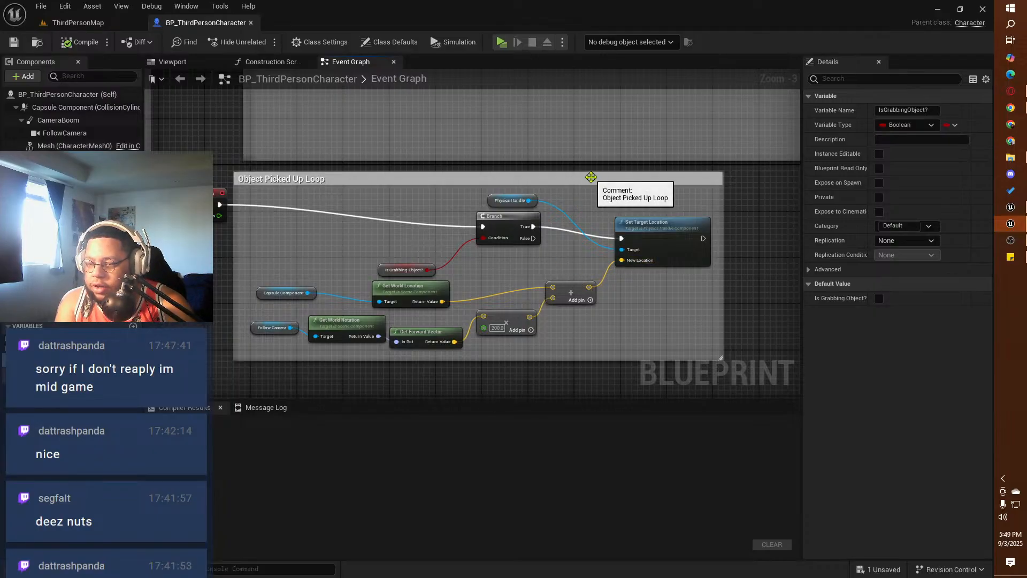
# Step: Play-test picking up a blue cube with the character in the GlidingAndPickingUp level
pyautogui.click(502, 41)
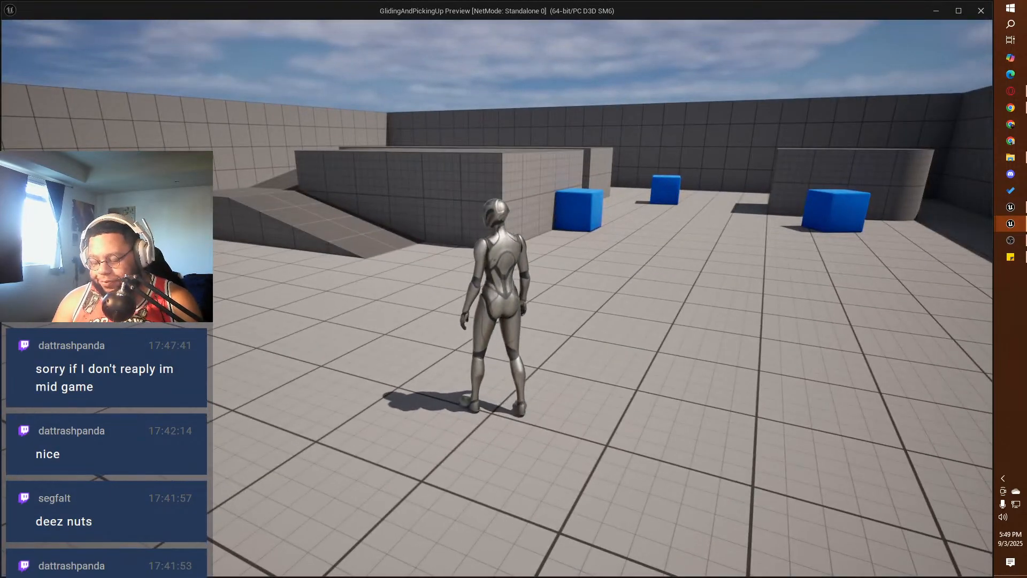
pyautogui.press('w')
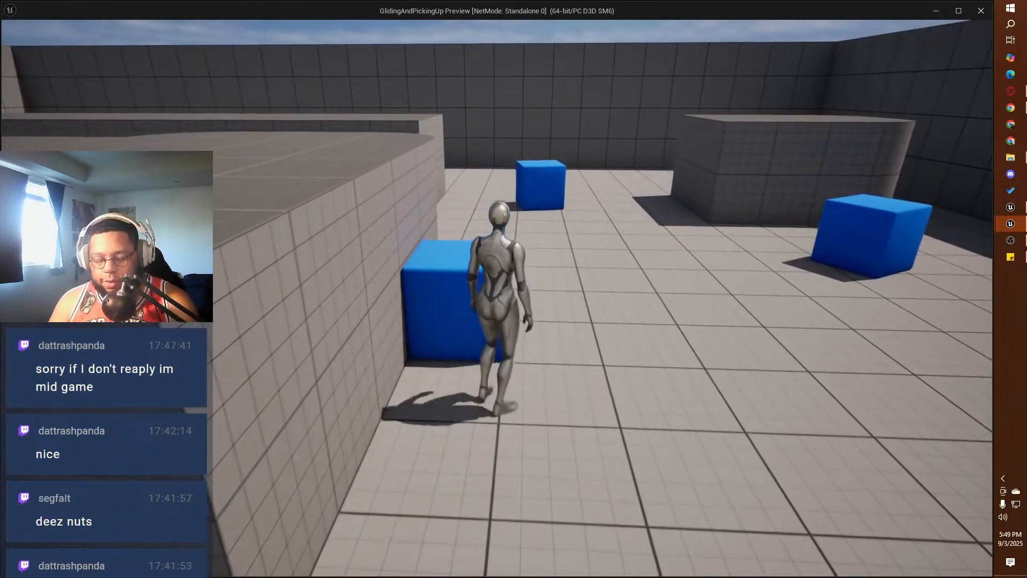
pyautogui.press('e')
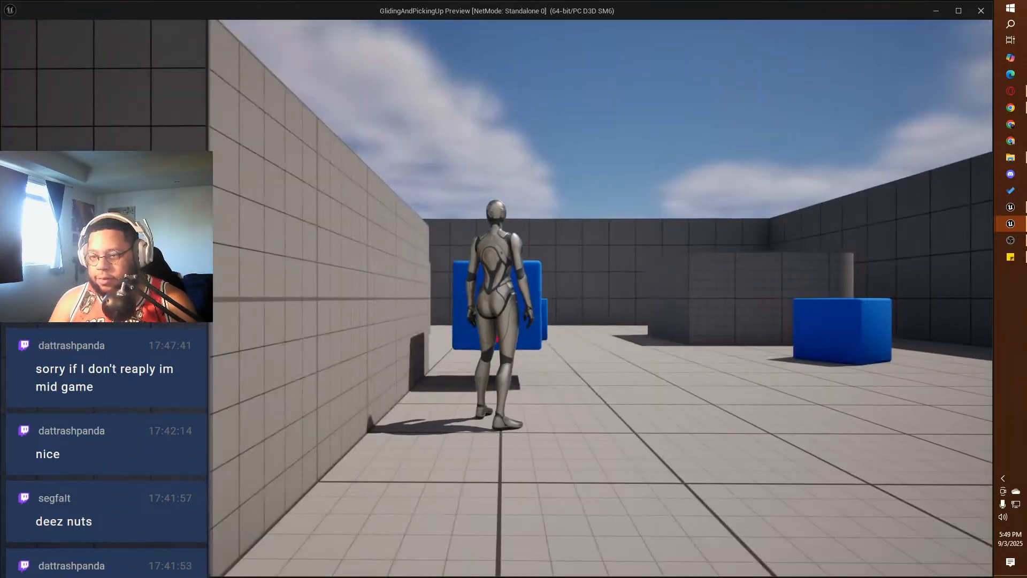
pyautogui.press('Escape')
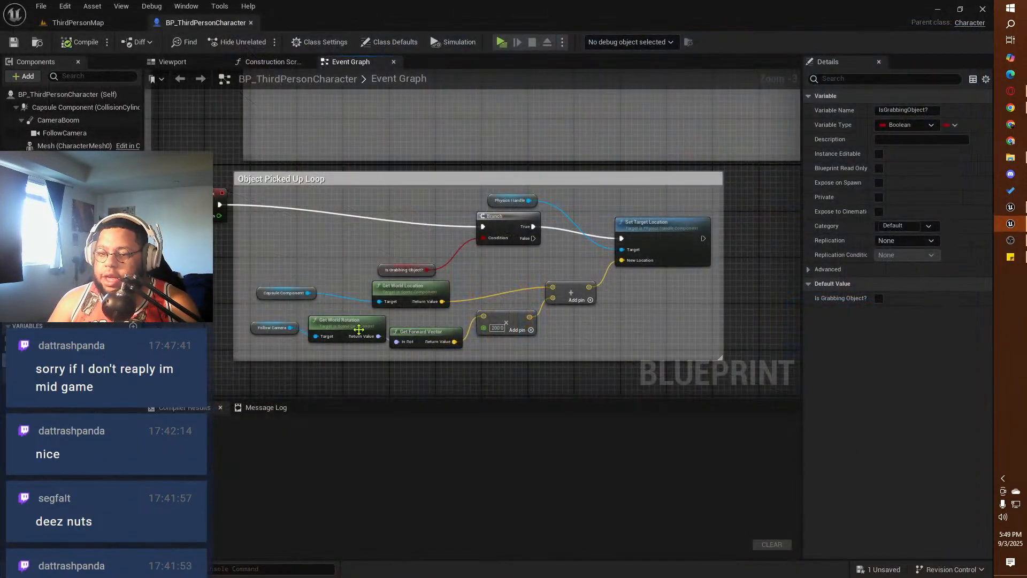
# Step: Add a Get Up Vector node from the camera's world rotation and feed it into the Multiply node in place of Get Forward Vector
pyautogui.moveTo(352, 355); pyautogui.dragTo(382, 260, button='right')
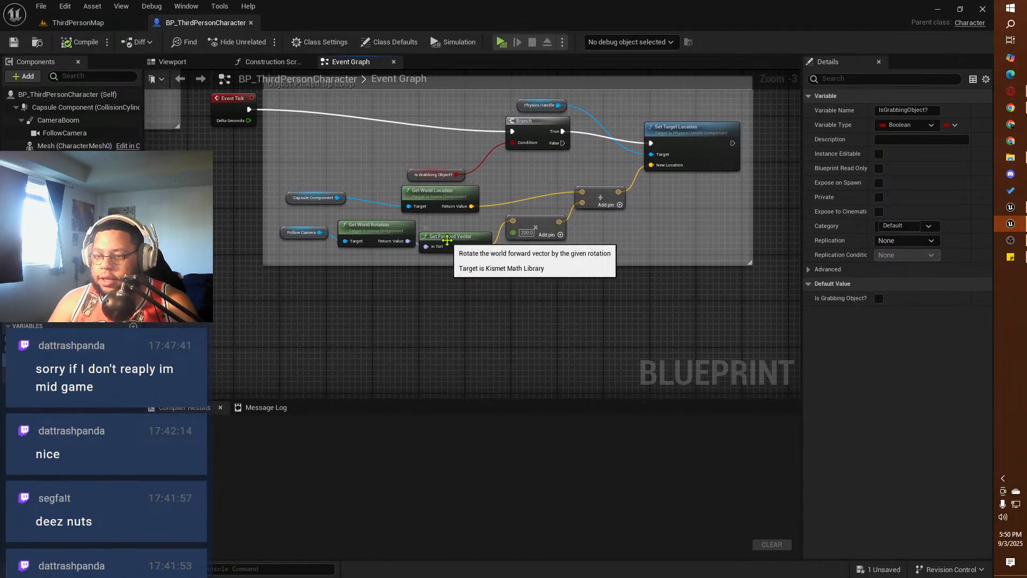
pyautogui.moveTo(446, 243); pyautogui.dragTo(443, 291)
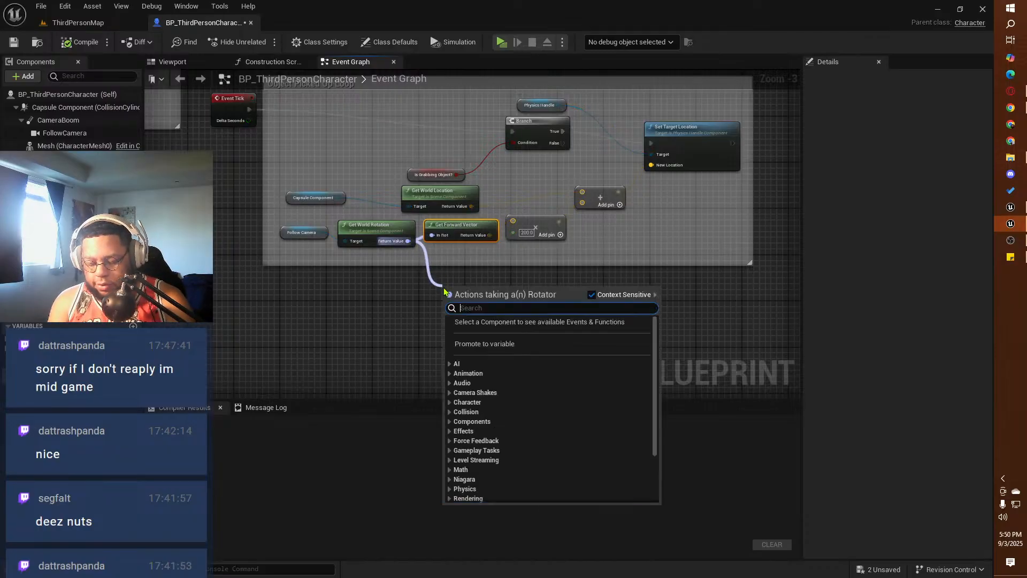
pyautogui.write('get up ve')
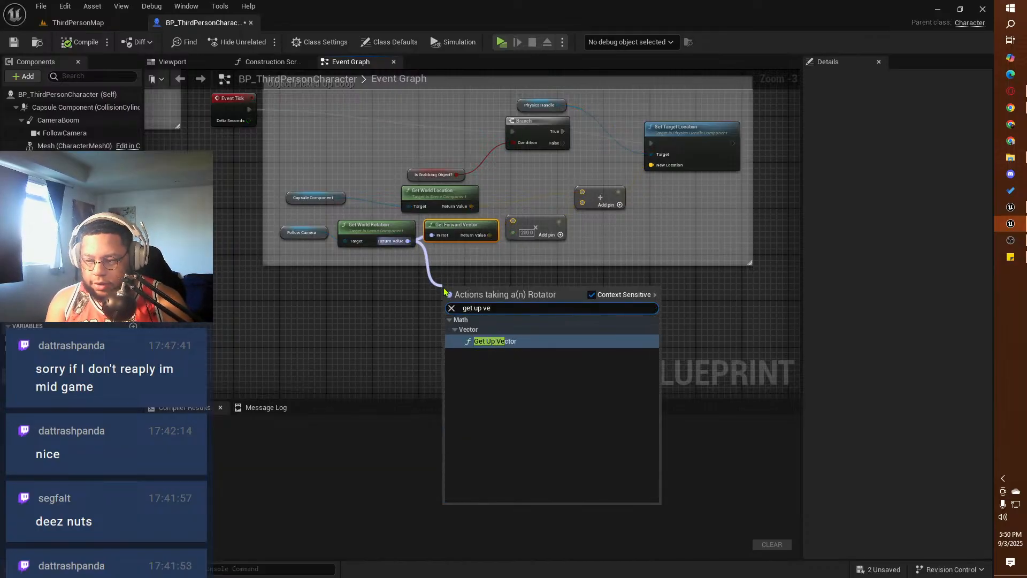
pyautogui.click(495, 340)
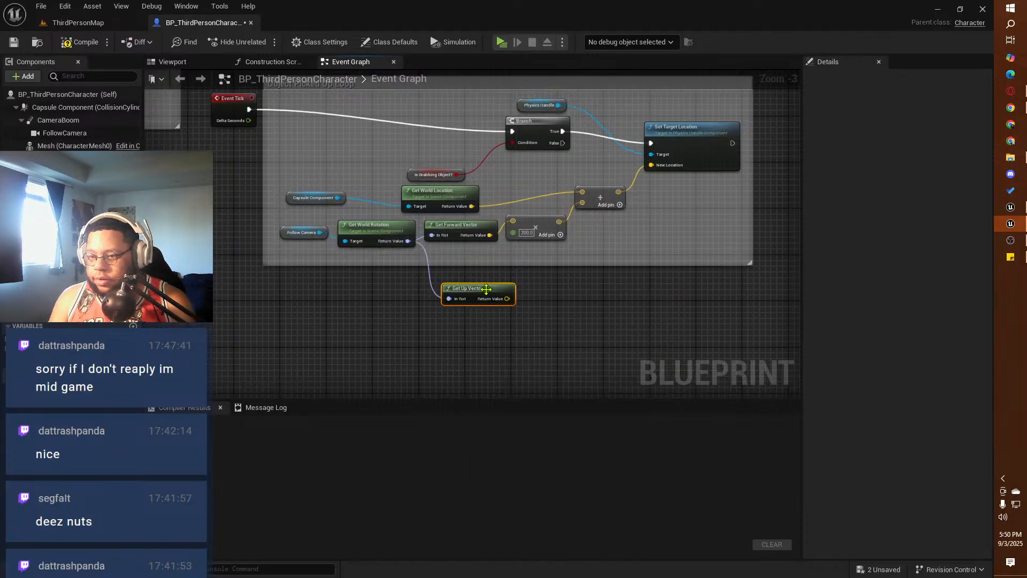
pyautogui.moveTo(482, 294); pyautogui.dragTo(459, 257)
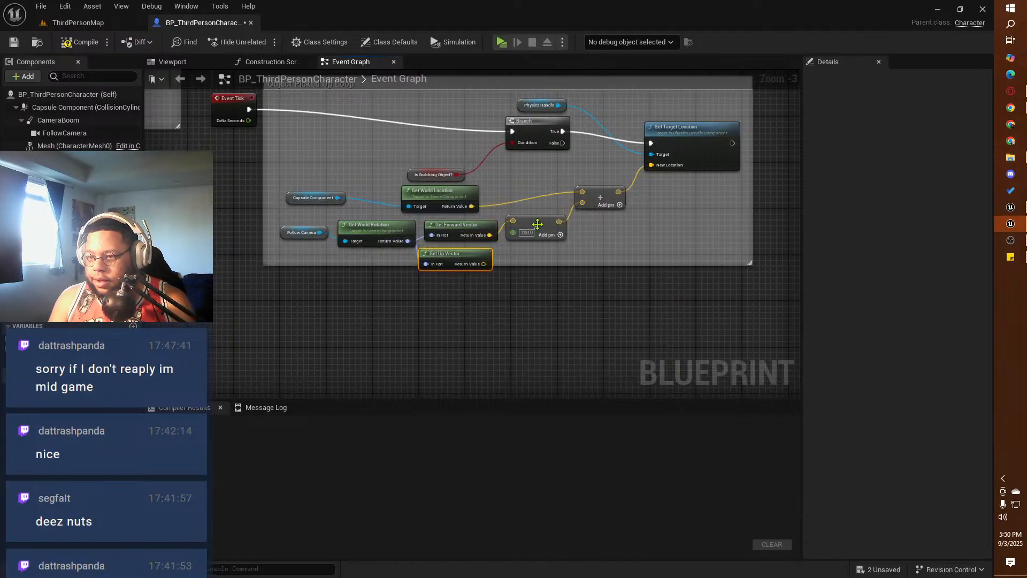
pyautogui.moveTo(537, 224); pyautogui.dragTo(542, 224)
pyautogui.moveTo(487, 264); pyautogui.dragTo(518, 223)
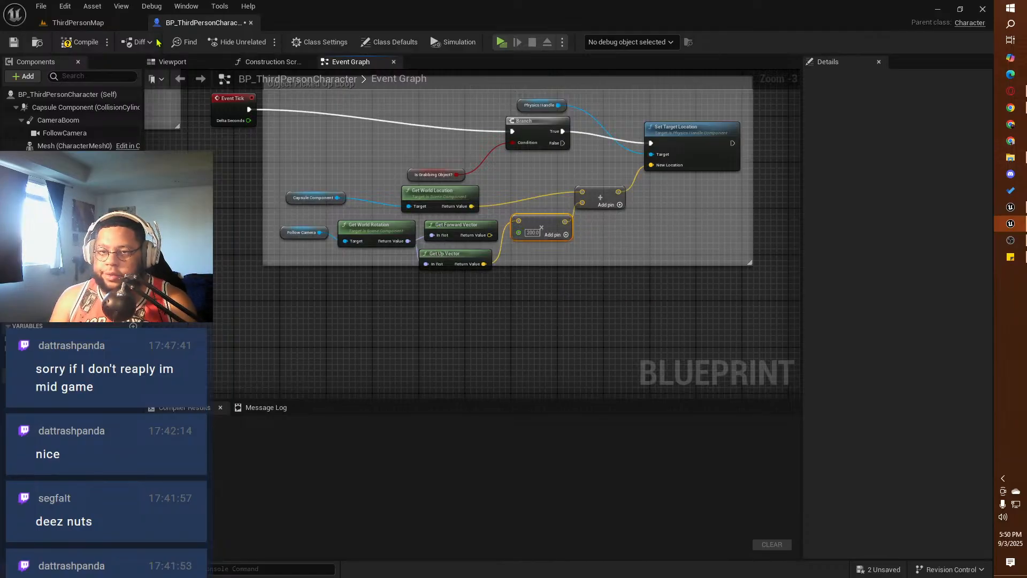
# Step: Compile and save BP_ThirdPersonCharacter and play-test carrying a blue cube with the up vector
pyautogui.click(13, 42)
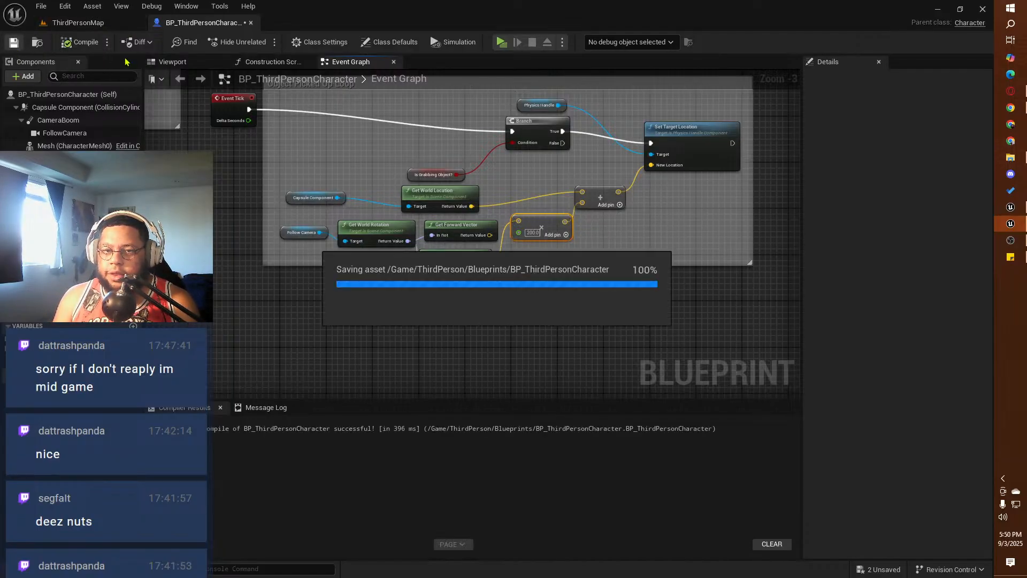
pyautogui.click(500, 42)
pyautogui.press('w')
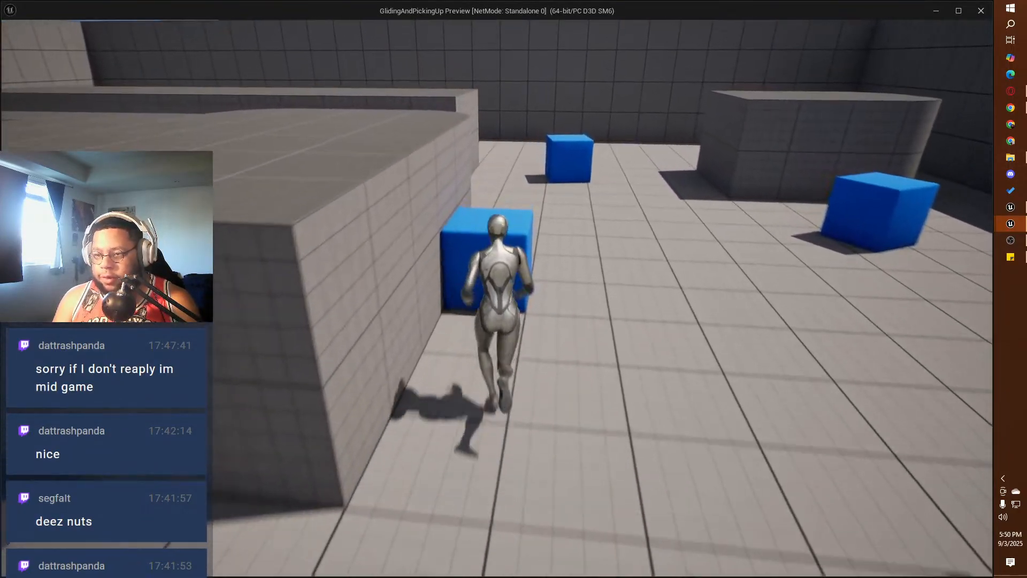
pyautogui.press('e')
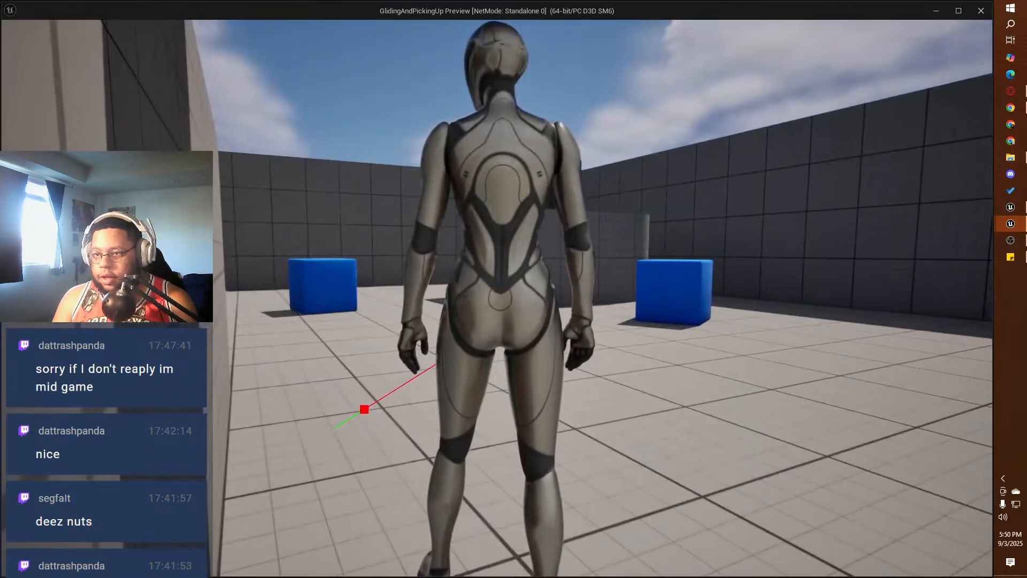
pyautogui.press('w')
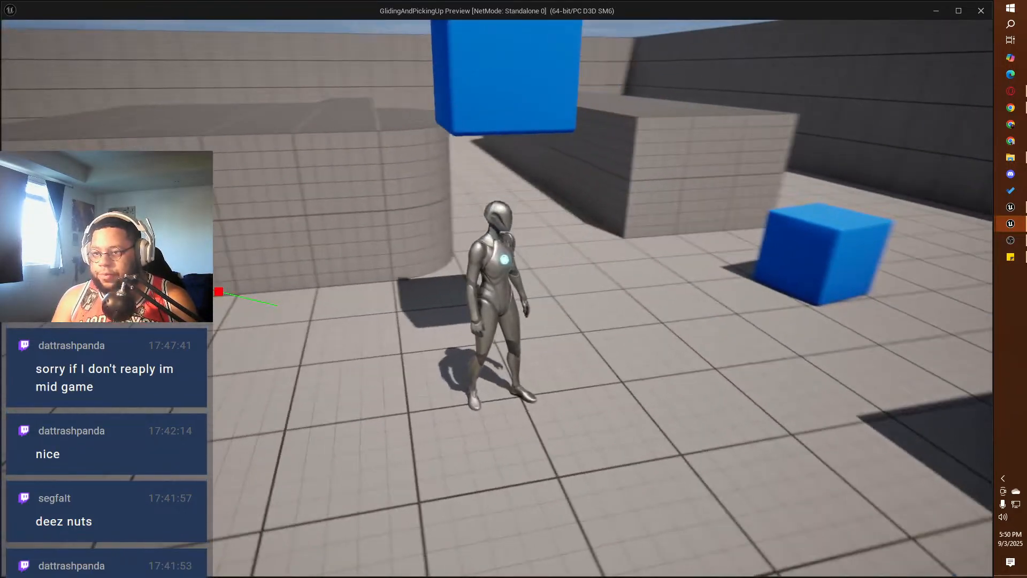
# Step: Stop the play-test, set the Multiply node's factor to 150.0 in the Object Picked Up Loop, and compile and save BP_ThirdPersonCharacter
pyautogui.press('Escape')
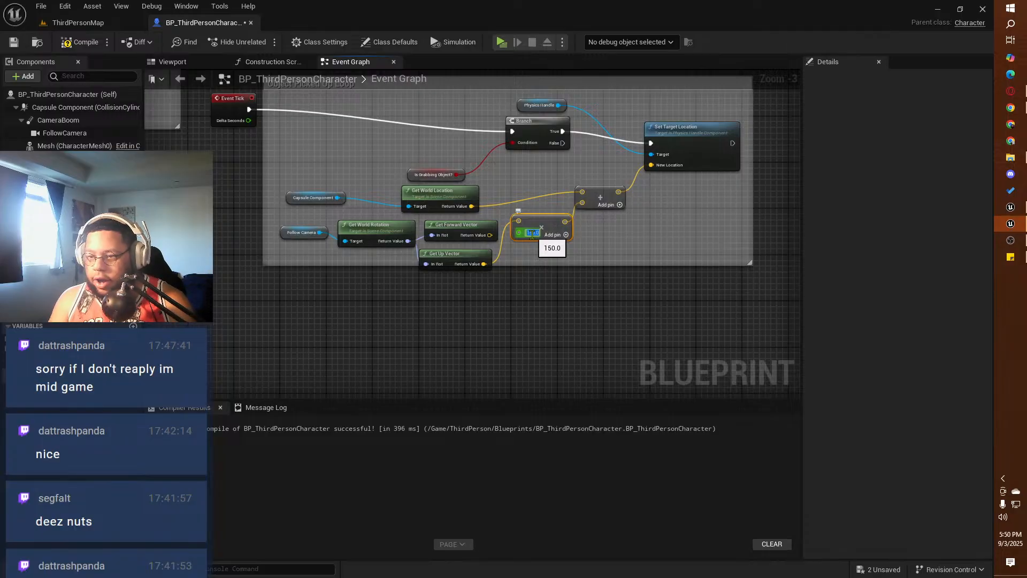
pyautogui.click(81, 42)
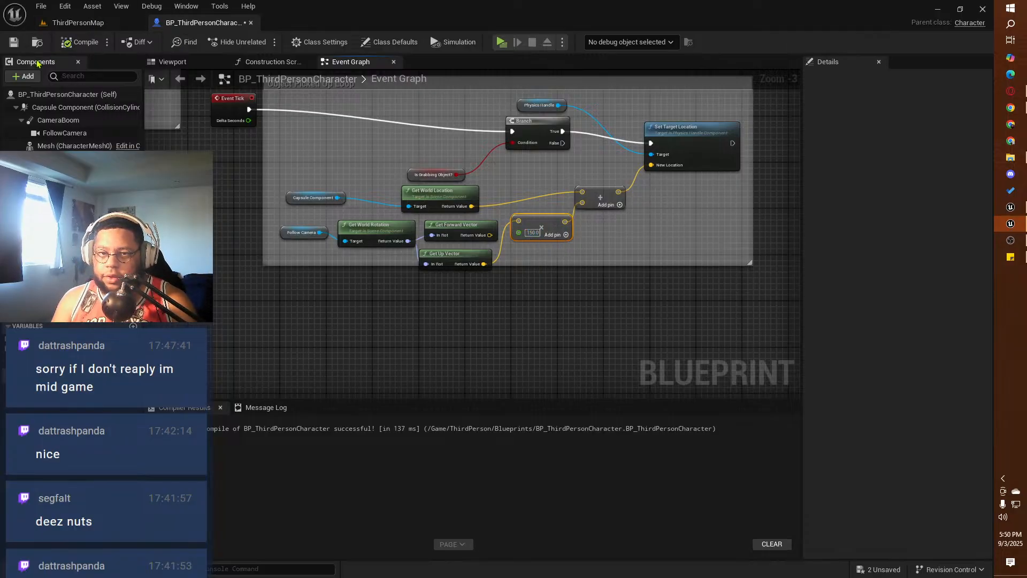
pyautogui.click(13, 42)
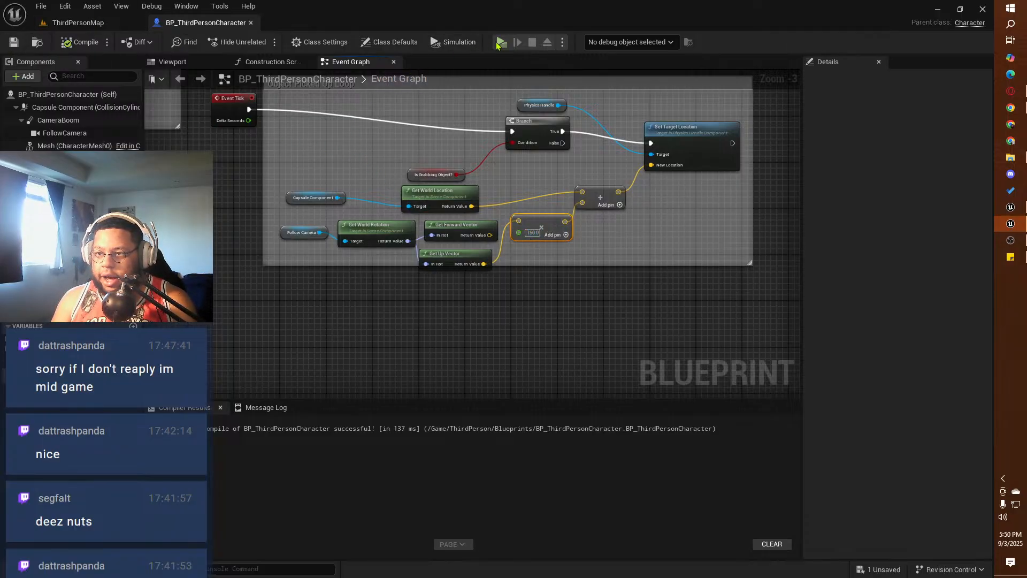
# Step: Play-test picking up a blue cube and carrying it around the level with the shorter up-vector offset
pyautogui.press('w')
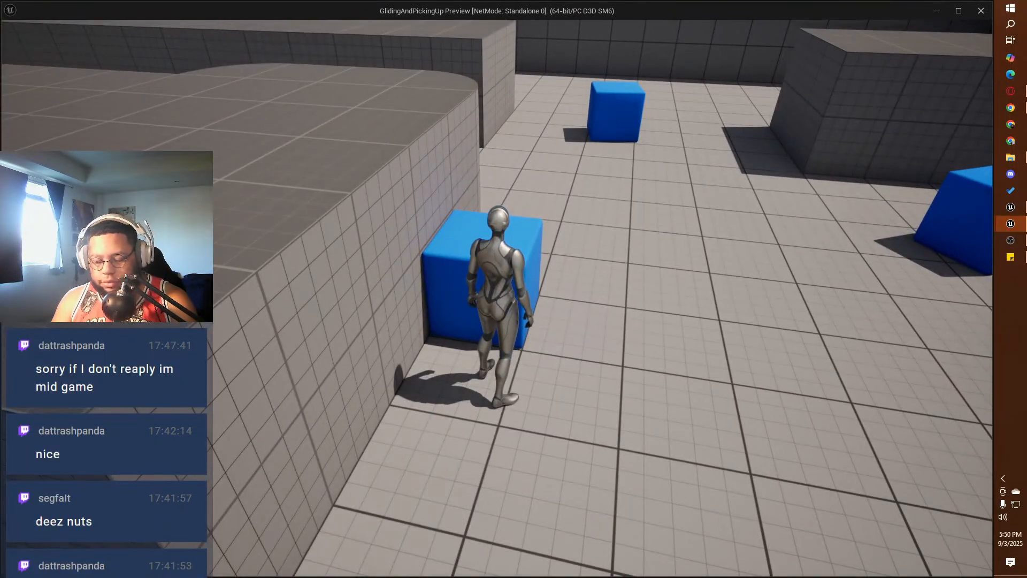
pyautogui.press('w')
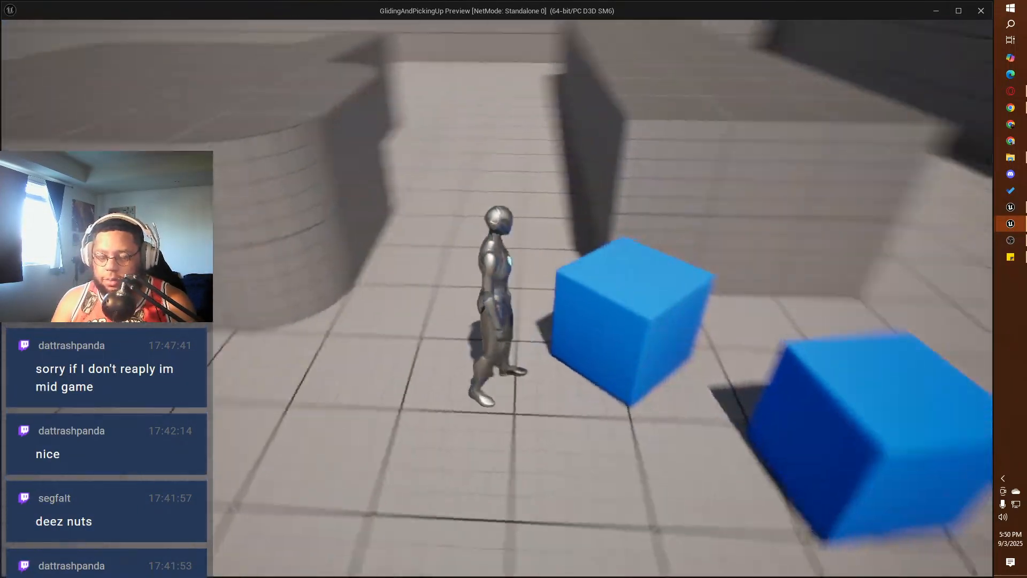
pyautogui.press('w')
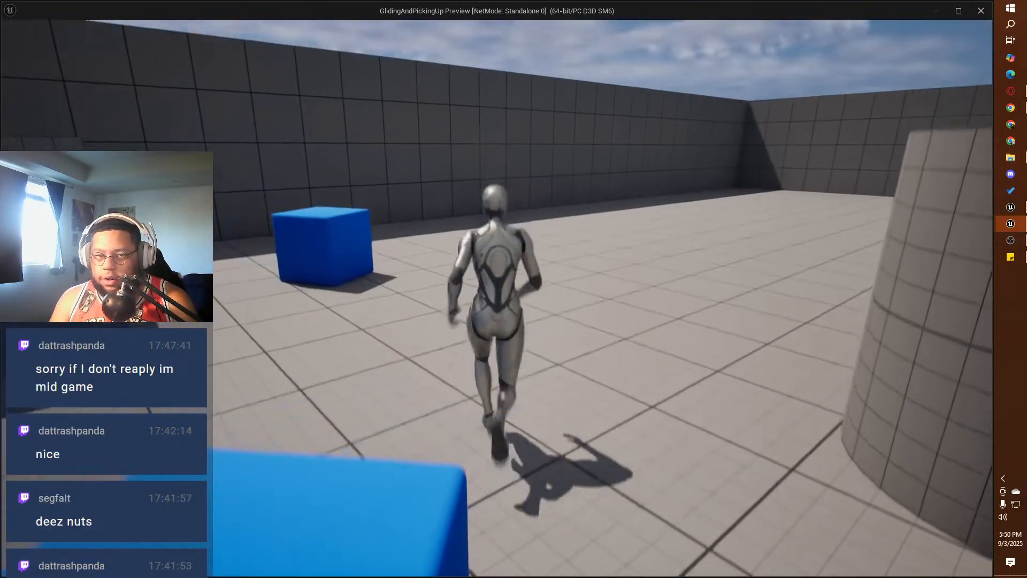
pyautogui.press('w')
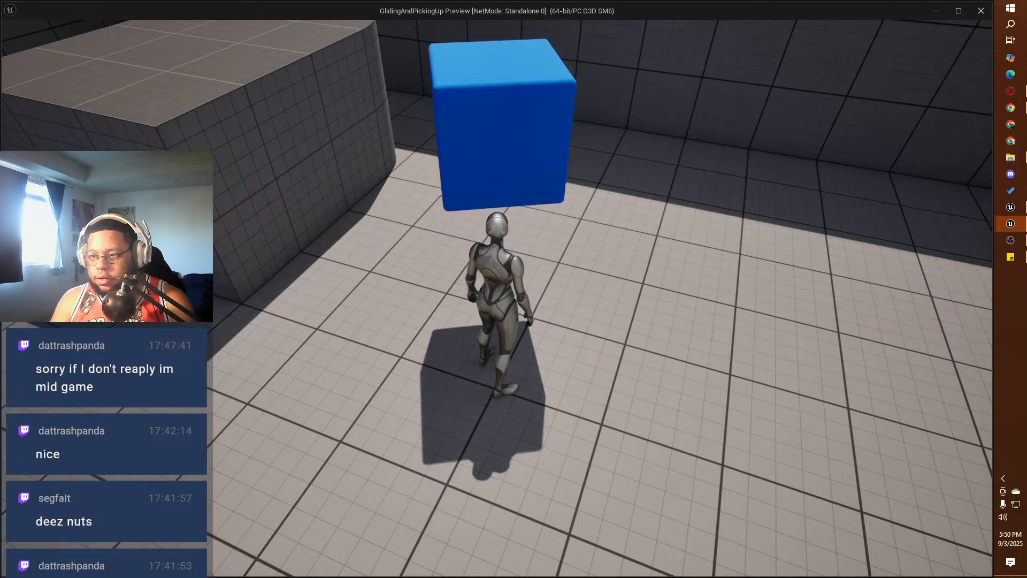
pyautogui.press('w')
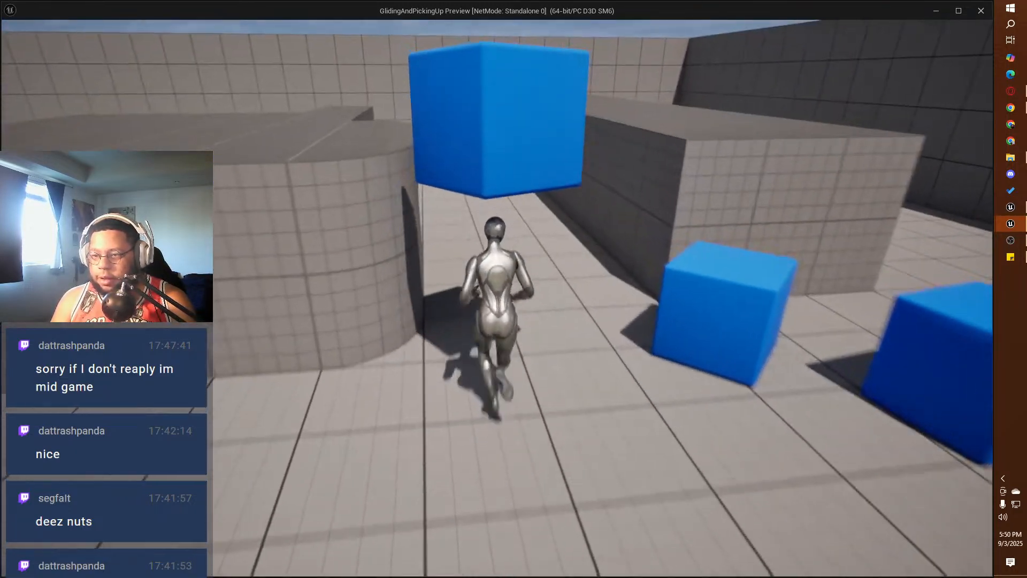
pyautogui.press('w')
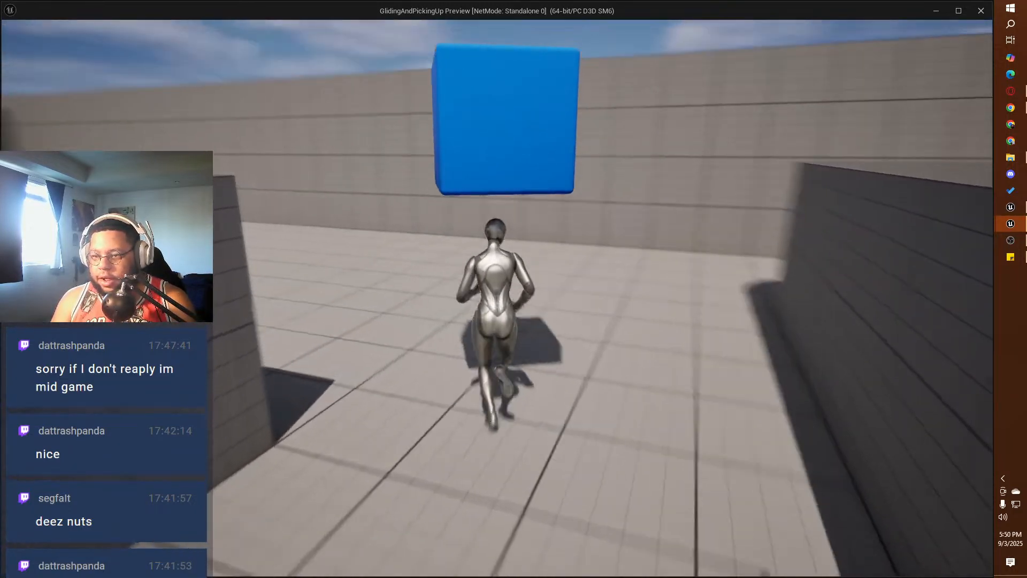
pyautogui.press('w')
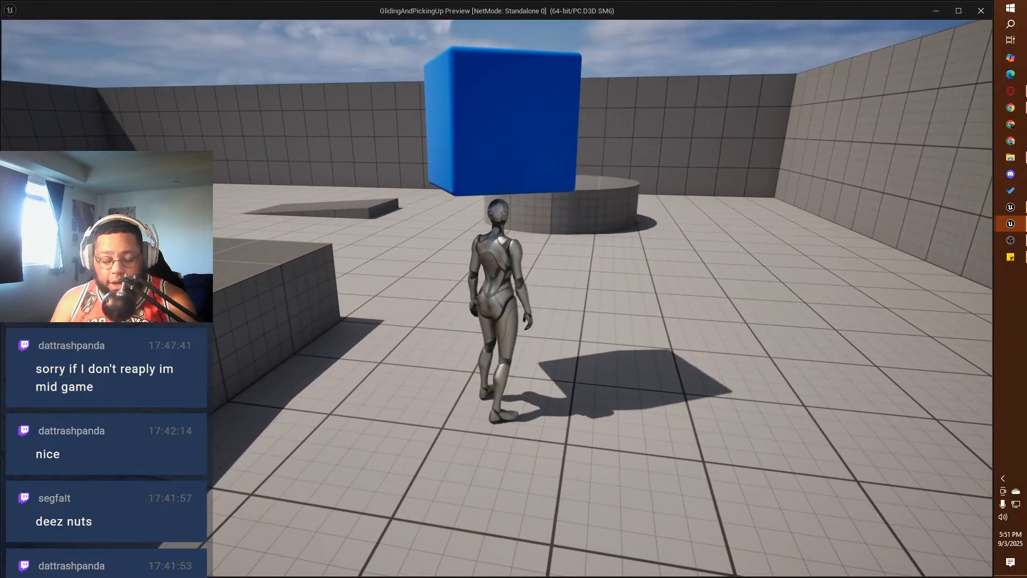
pyautogui.press('Escape')
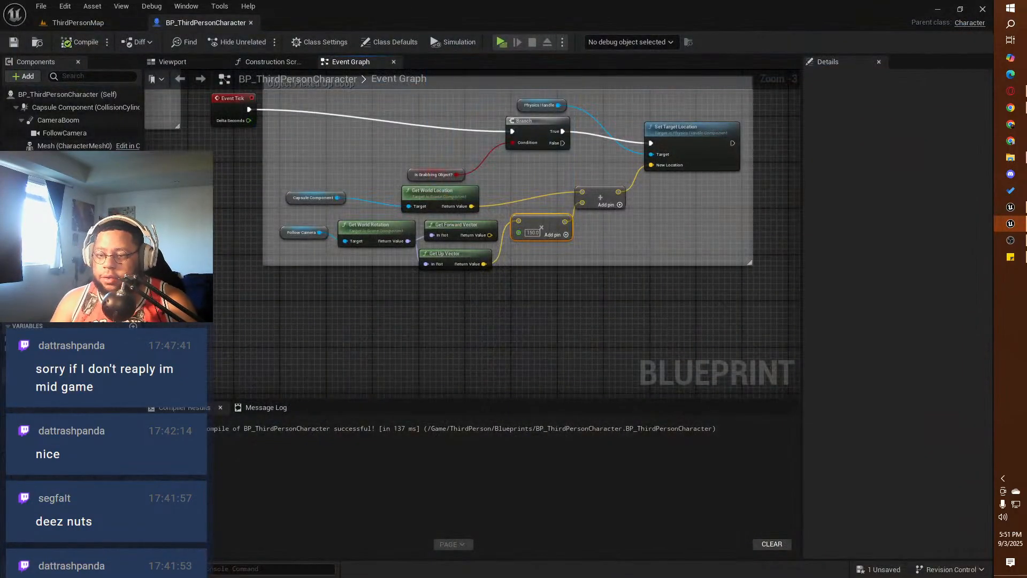
# Step: Replace the Get Up Vector node with Get Forward Vector as the Multiply node's input, and compile and save the blueprint
pyautogui.press('Delete')
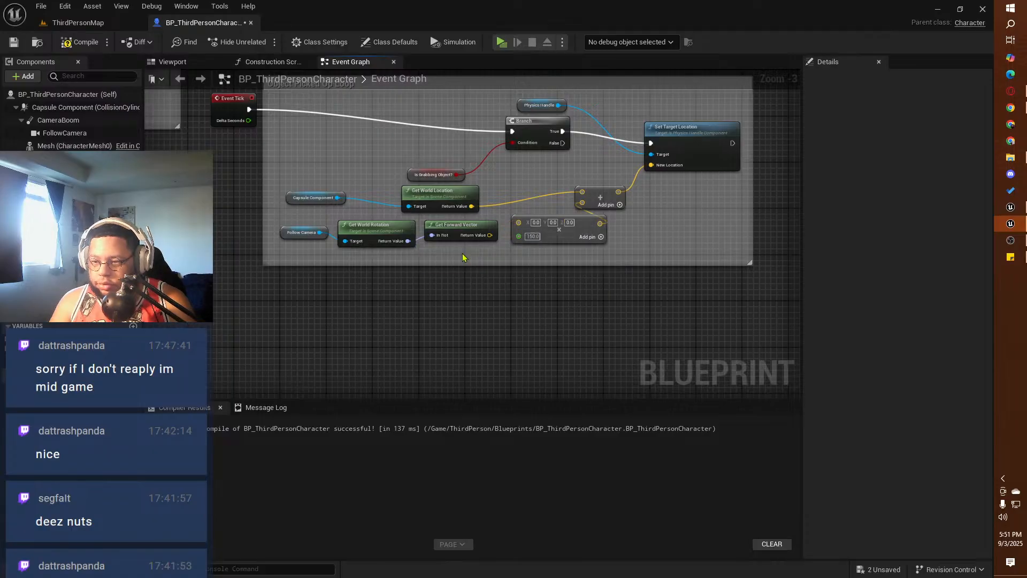
pyautogui.moveTo(489, 235); pyautogui.dragTo(527, 228)
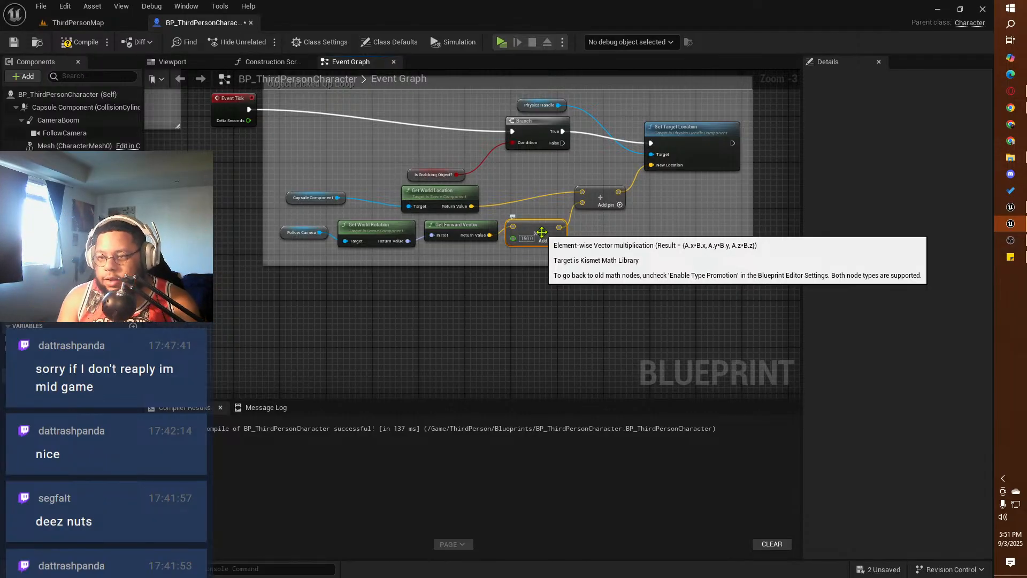
pyautogui.click(79, 42)
pyautogui.click(15, 42)
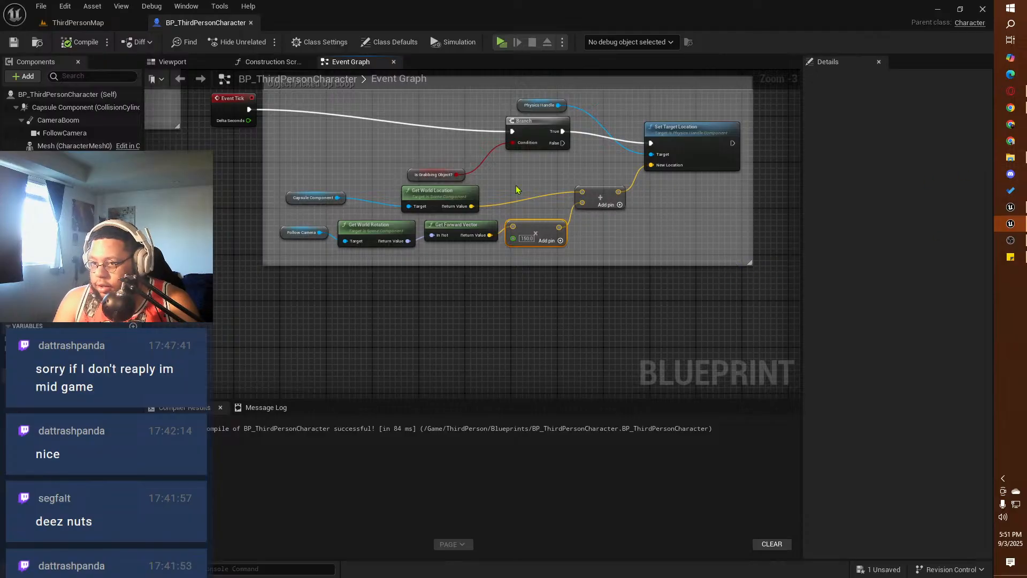
# Step: Examine the object grabbing logic from the grab input's Branch through Line Trace By Channel to Grab Component at Location with Rotation
pyautogui.moveTo(516, 190); pyautogui.dragTo(508, 402, button='right')
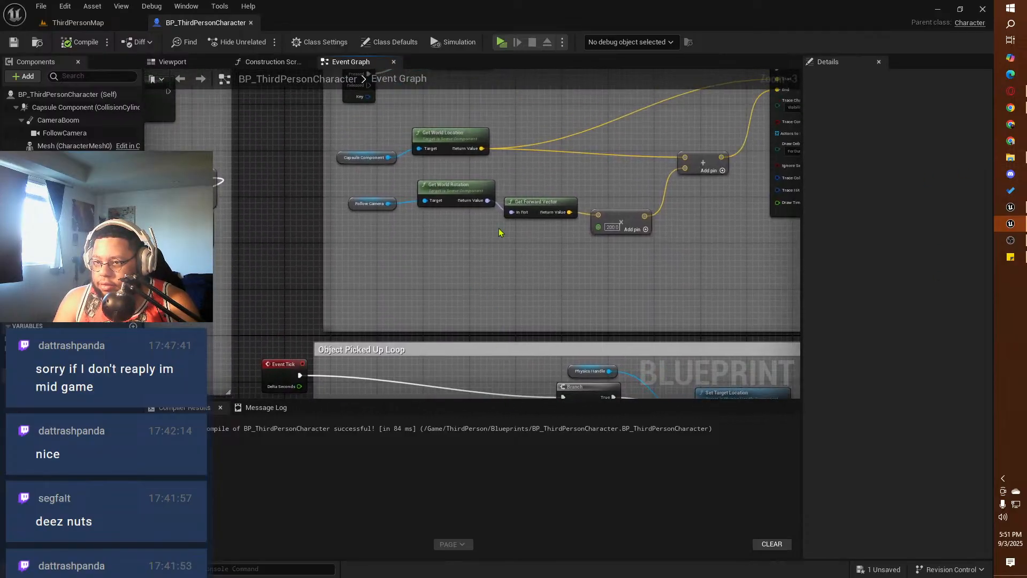
pyautogui.moveTo(528, 122); pyautogui.dragTo(463, 229, button='right')
pyautogui.moveTo(417, 248); pyautogui.dragTo(380, 238, button='right')
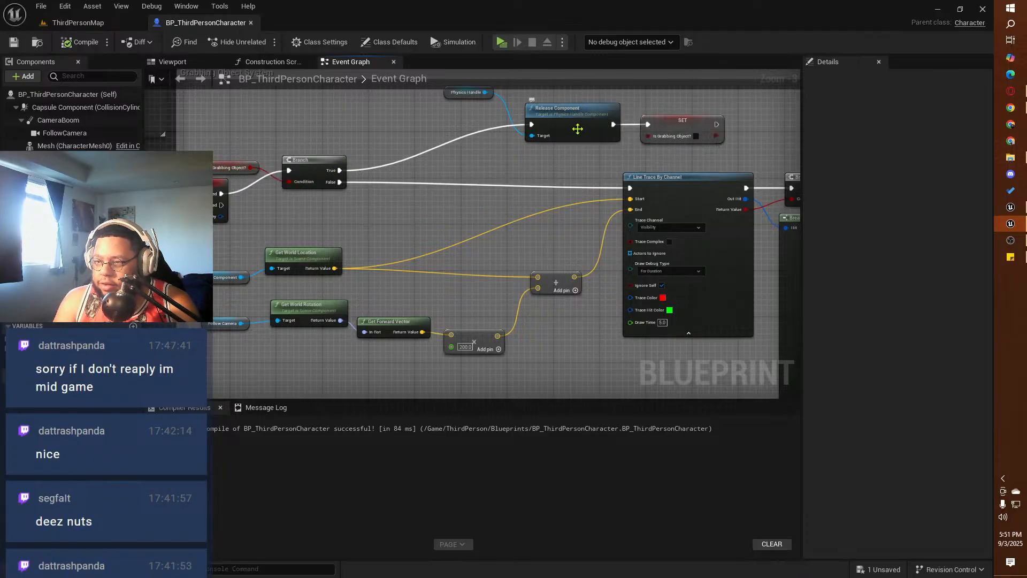
pyautogui.moveTo(578, 129); pyautogui.dragTo(526, 130, button='right')
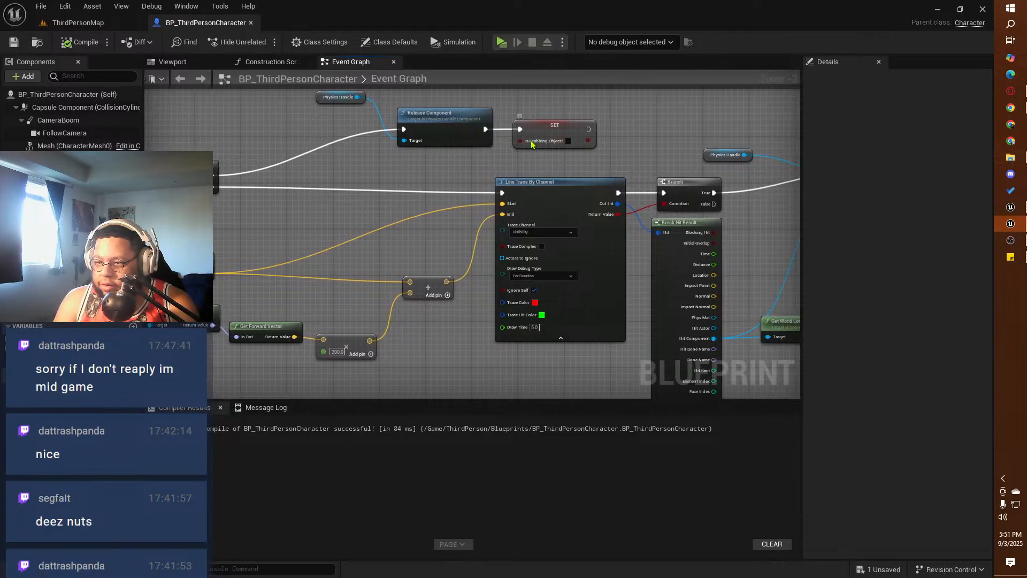
pyautogui.moveTo(298, 202); pyautogui.dragTo(447, 185, button='right')
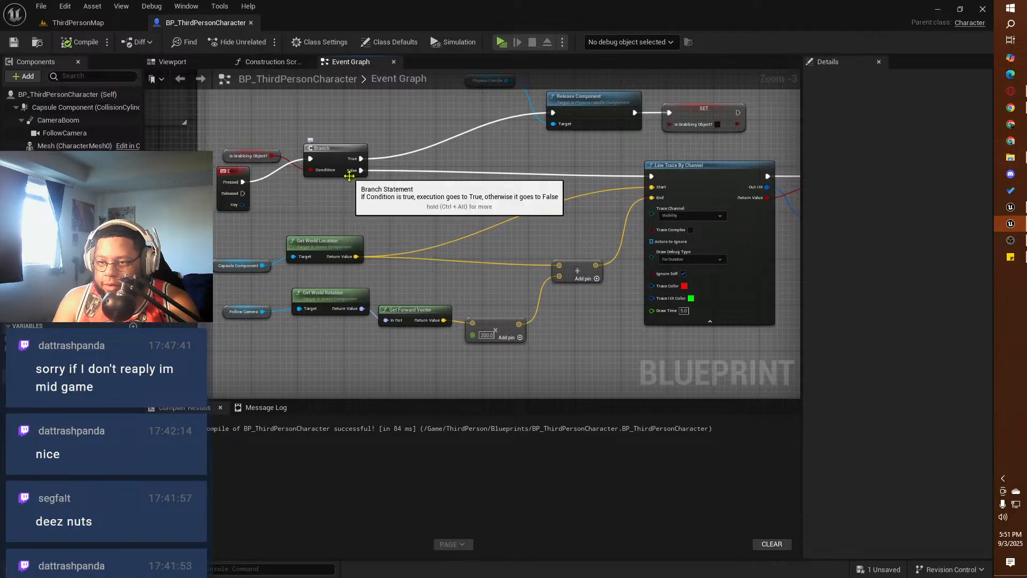
pyautogui.moveTo(641, 184); pyautogui.dragTo(479, 191, button='right')
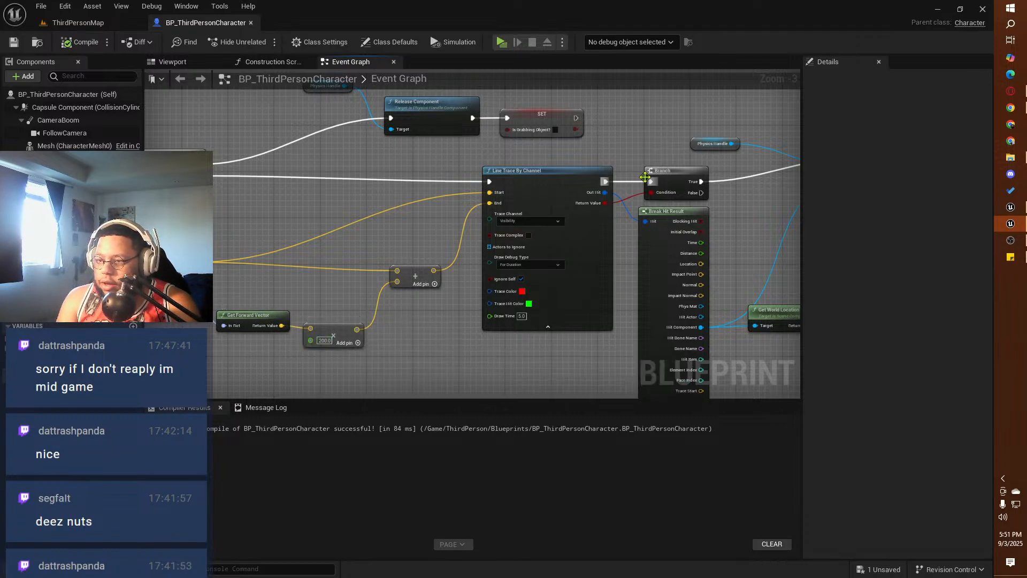
pyautogui.moveTo(645, 177); pyautogui.dragTo(409, 177, button='right')
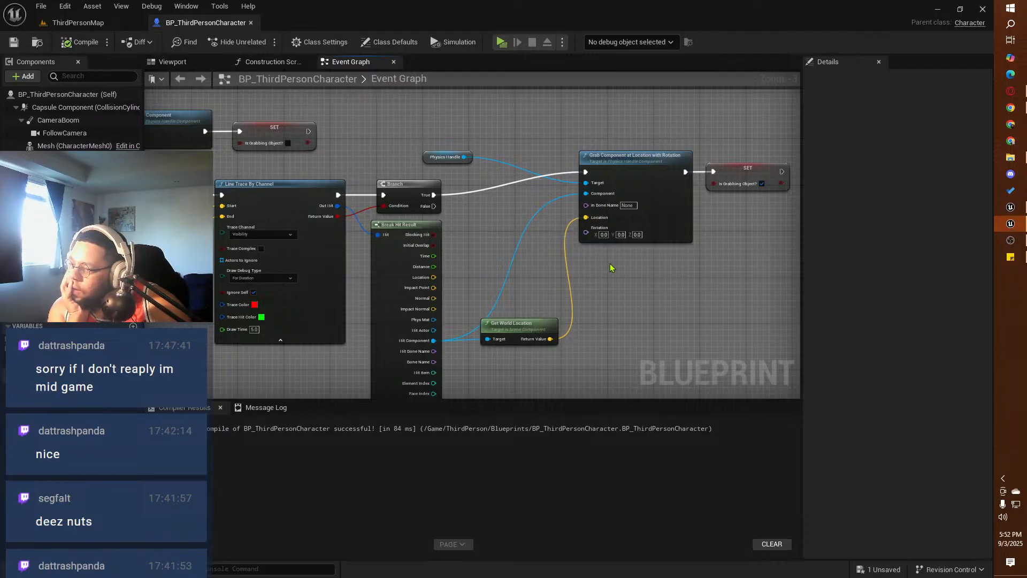
pyautogui.moveTo(672, 284); pyautogui.dragTo(532, 274, button='right')
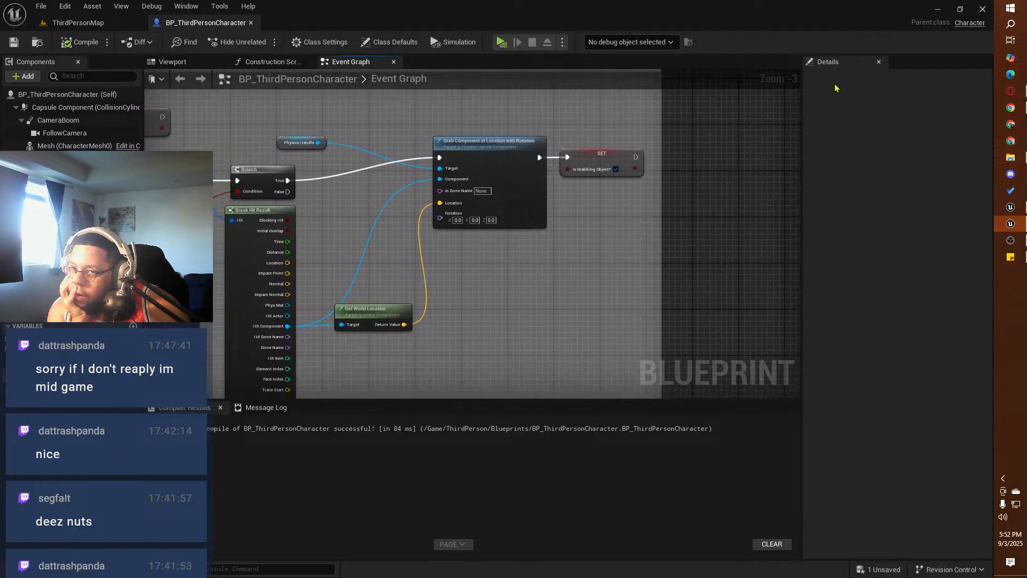
# Step: Switch to the SquirrelProject editor and show BP_ThirdPersonCharacter's Event Graph
pyautogui.click(939, 9)
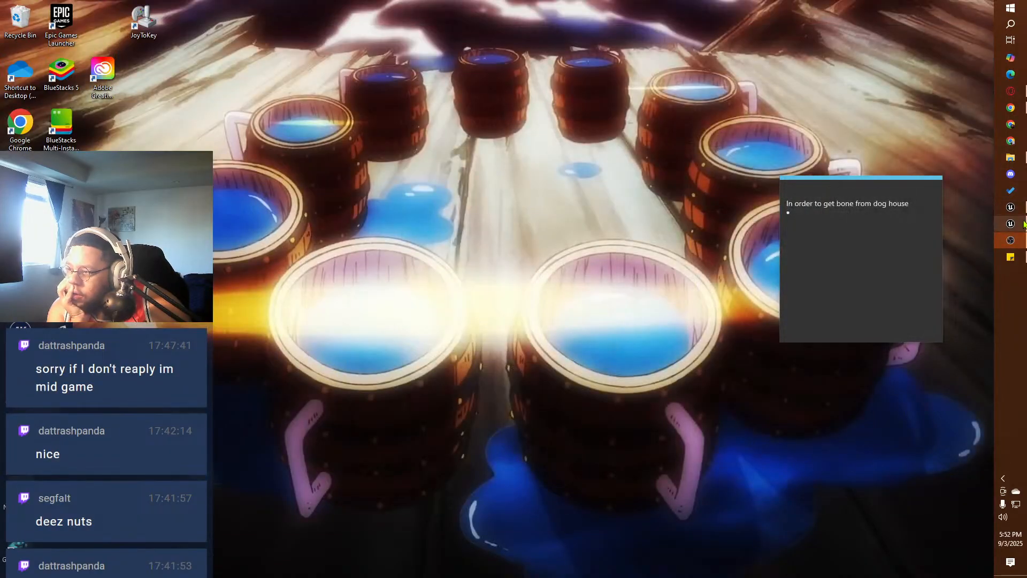
pyautogui.click(1010, 207)
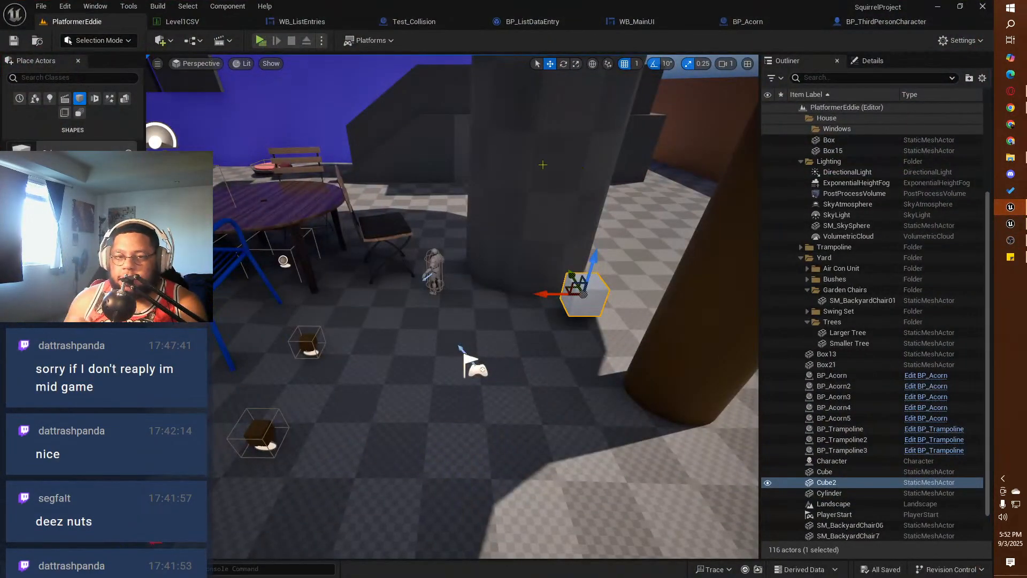
pyautogui.click(885, 21)
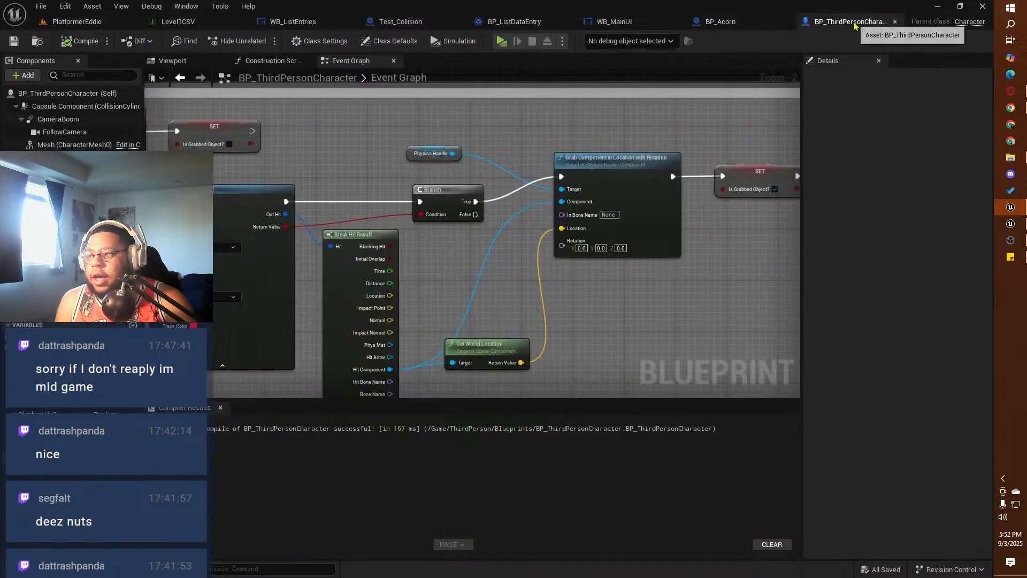
# Step: Add a Get Up Vector node from the Follow Camera's world rotation and feed it into the held-object Multiply node instead of Get Forward Vector
pyautogui.moveTo(561, 289); pyautogui.dragTo(788, 102, button='right')
pyautogui.moveTo(389, 259)
pyautogui.mouseDown(button='right')
pyautogui.moveTo(403, 246)
pyautogui.moveTo(437, 302)
pyautogui.mouseUp(button='right')
pyautogui.scroll(-4, 437, 305)
pyautogui.scroll(4, 468, 327)
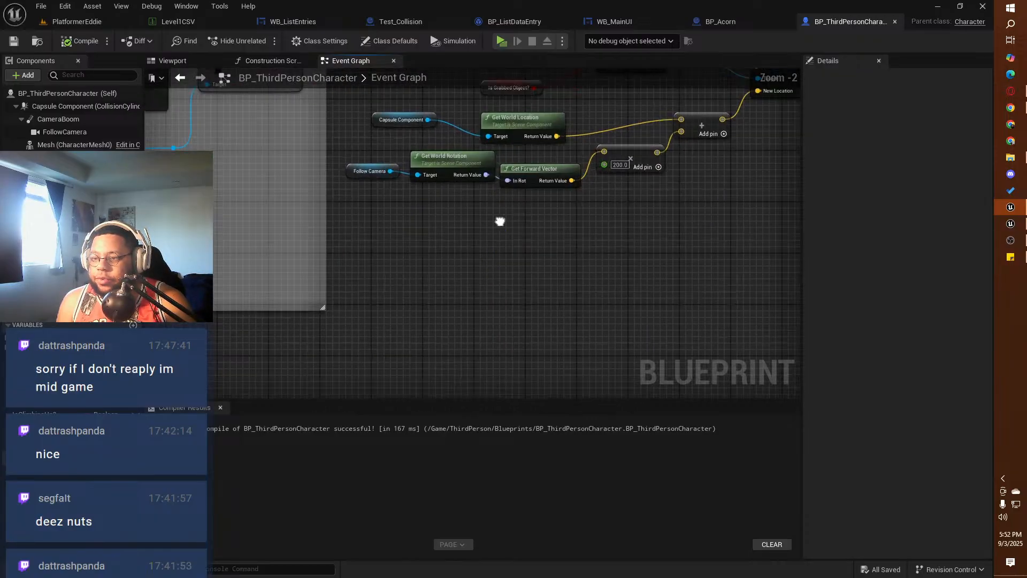
pyautogui.moveTo(499, 222); pyautogui.dragTo(397, 300, button='right')
pyautogui.moveTo(428, 248); pyautogui.dragTo(406, 284)
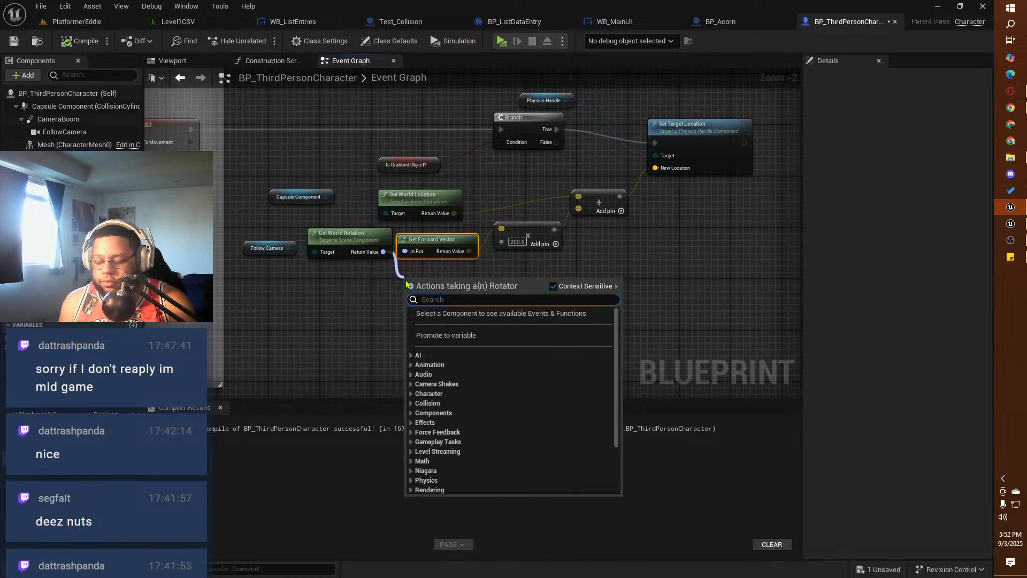
pyautogui.write('get up ved')
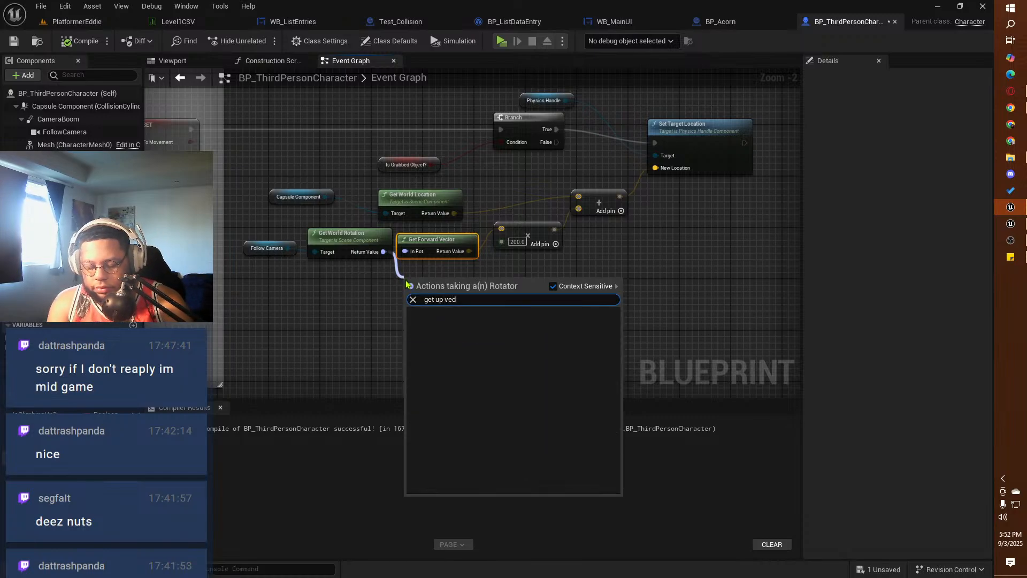
pyautogui.press('BackSpace')
pyautogui.write('ctor')
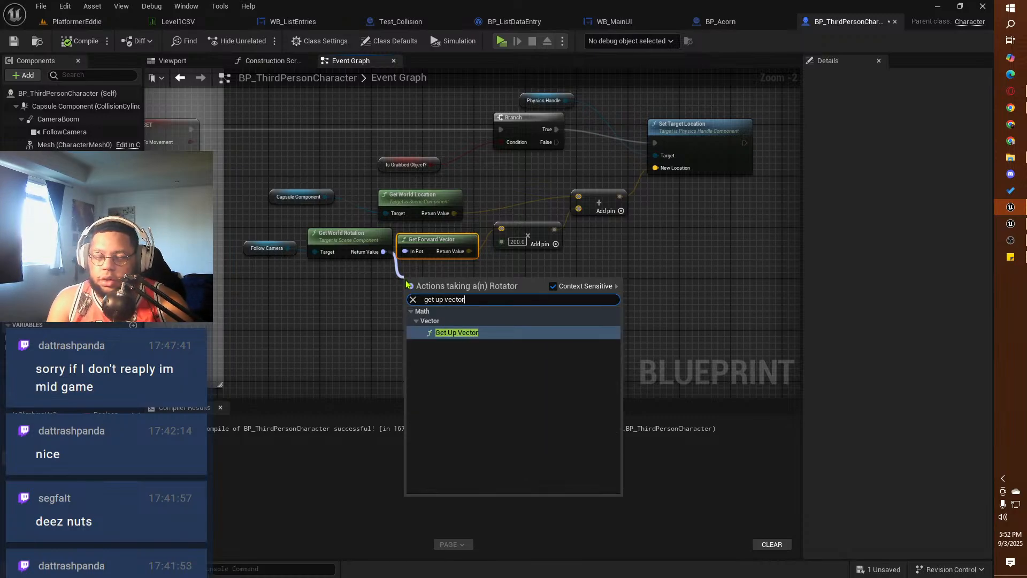
pyautogui.click(445, 333)
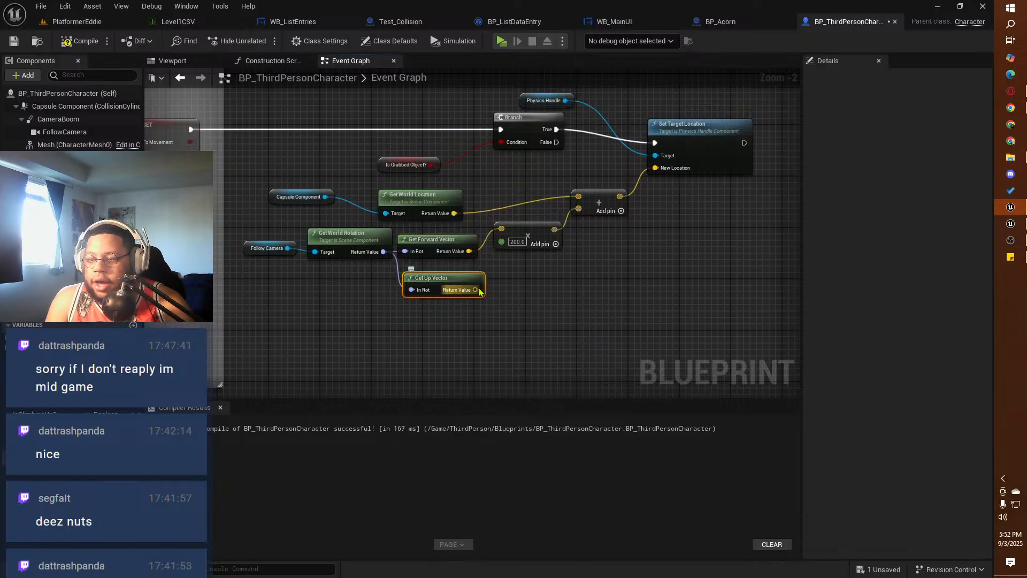
pyautogui.moveTo(475, 289); pyautogui.dragTo(502, 229)
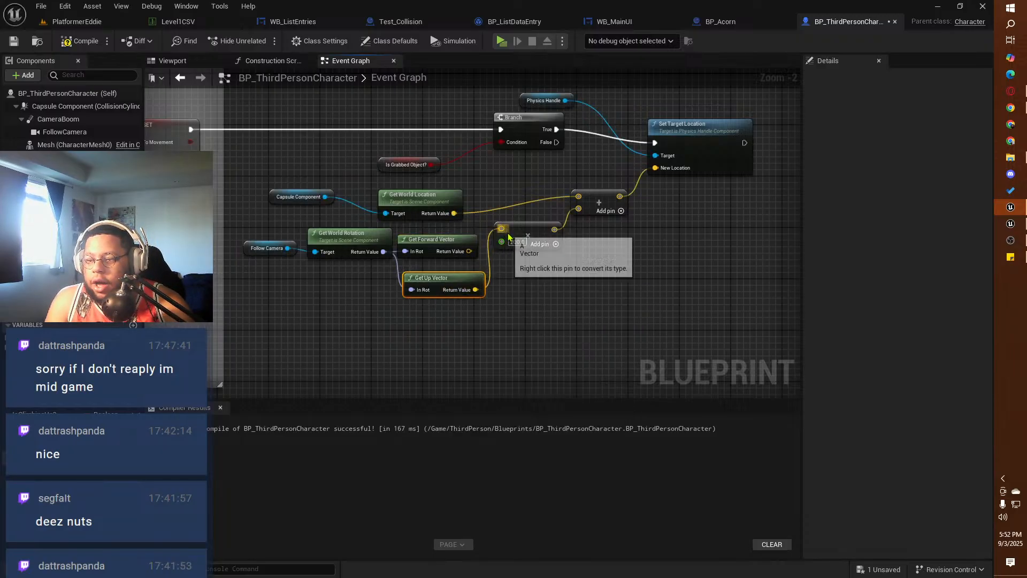
pyautogui.click(522, 235)
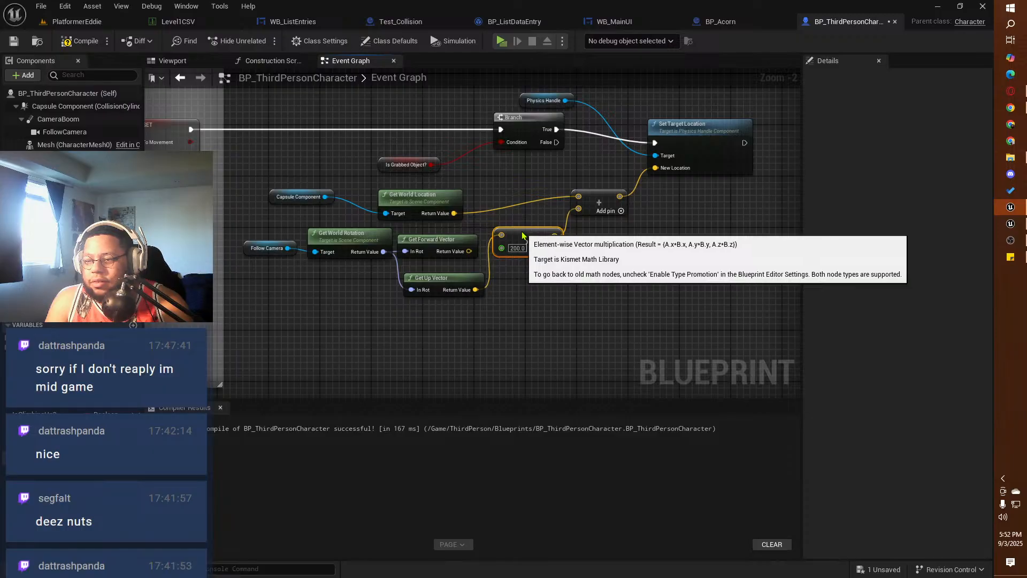
# Step: Compile and save BP_ThirdPersonCharacter, and play-test grabbing the white cube with the squirrel
pyautogui.click(79, 41)
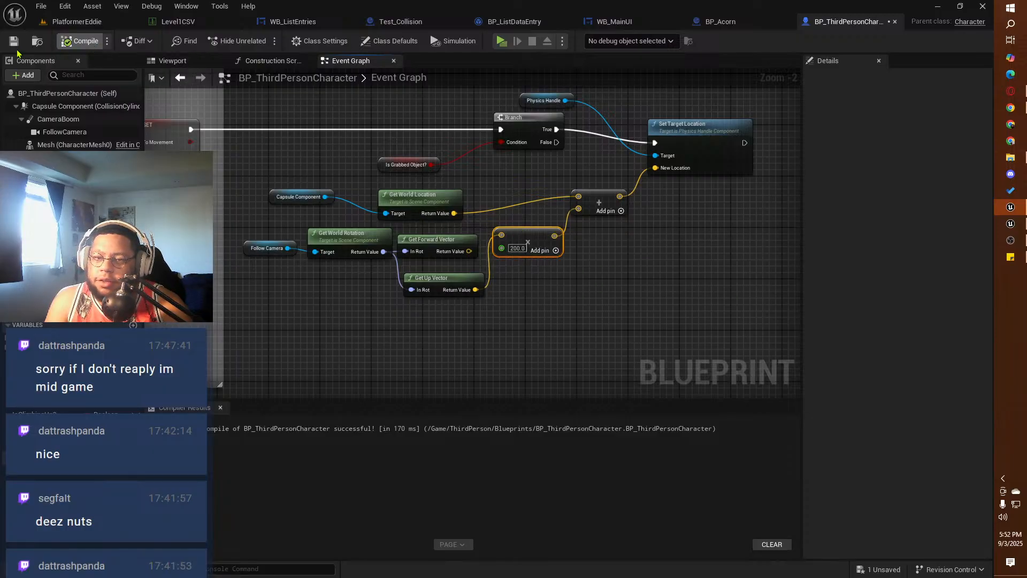
pyautogui.click(14, 41)
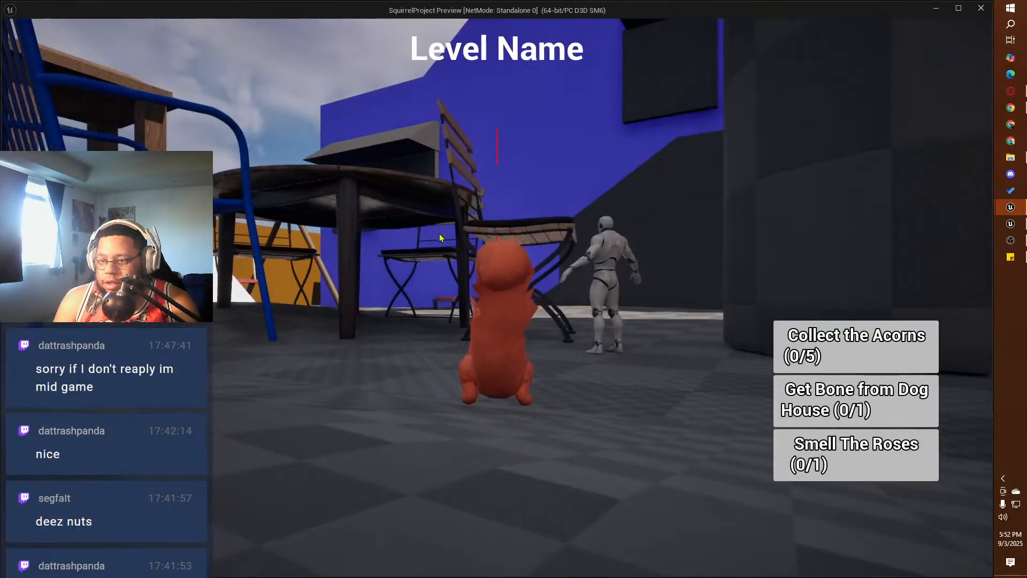
pyautogui.click(438, 233)
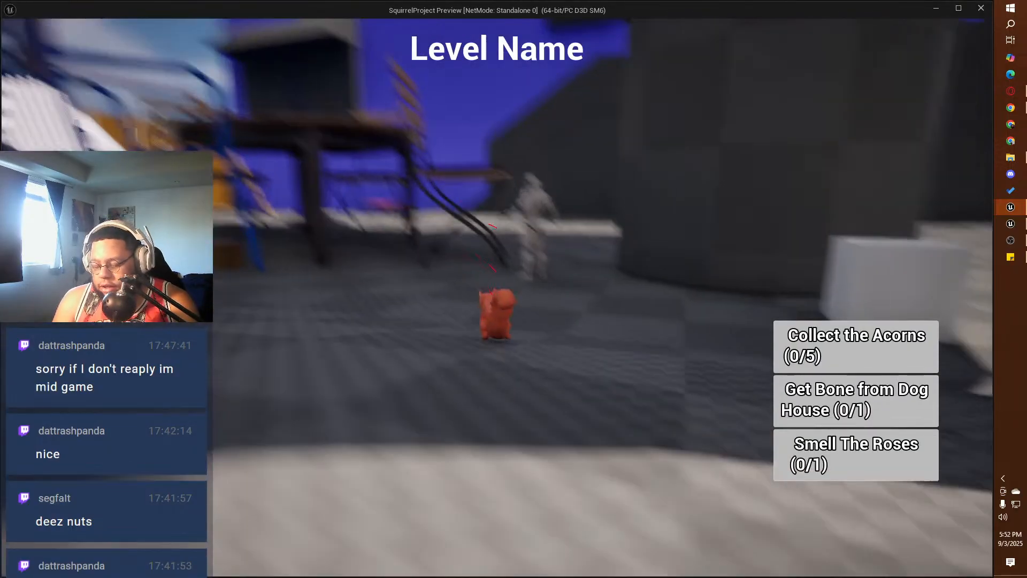
pyautogui.press('w')
pyautogui.press('w')
pyautogui.press('d')
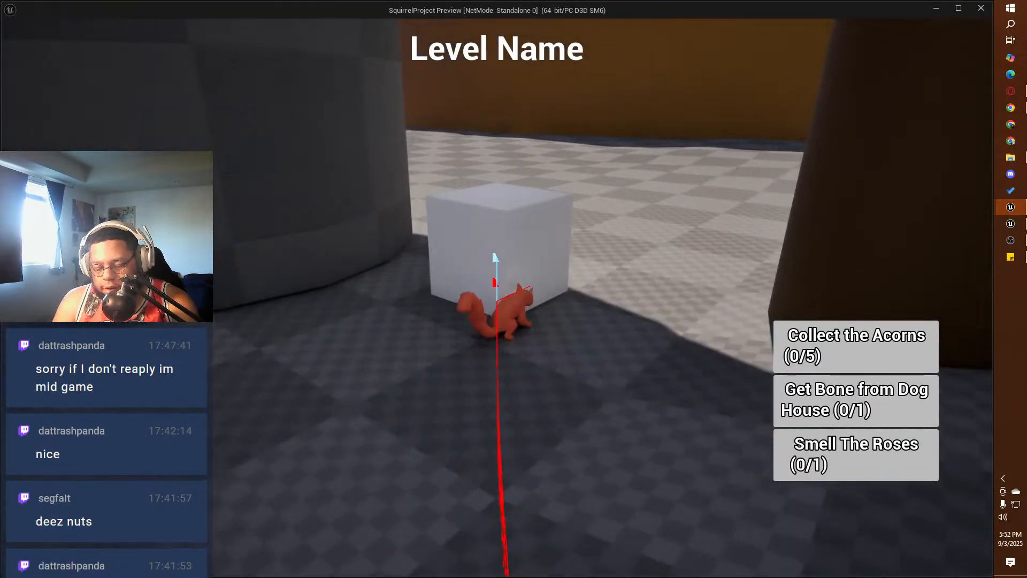
pyautogui.press('s')
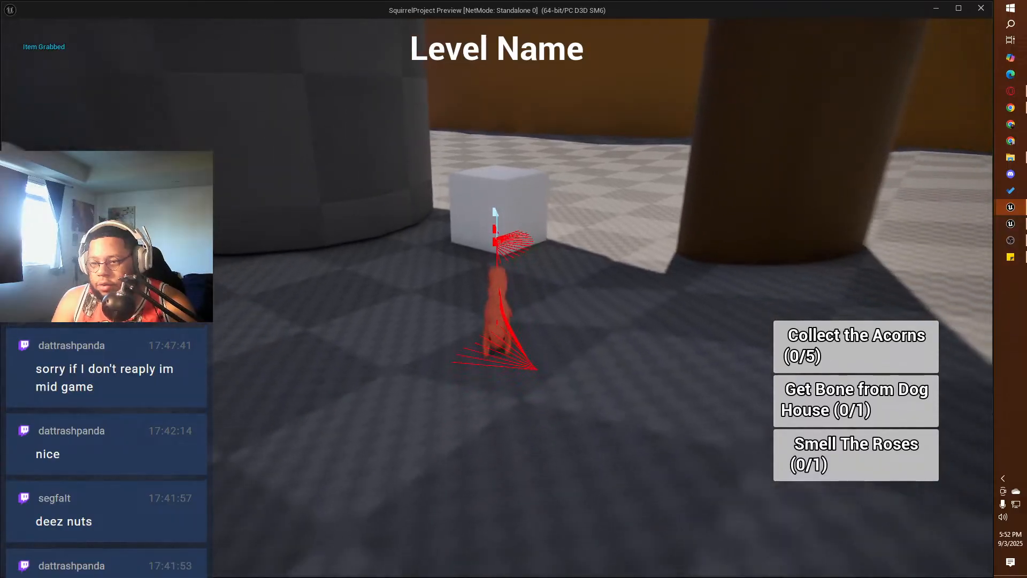
pyautogui.press('w')
pyautogui.press('w')
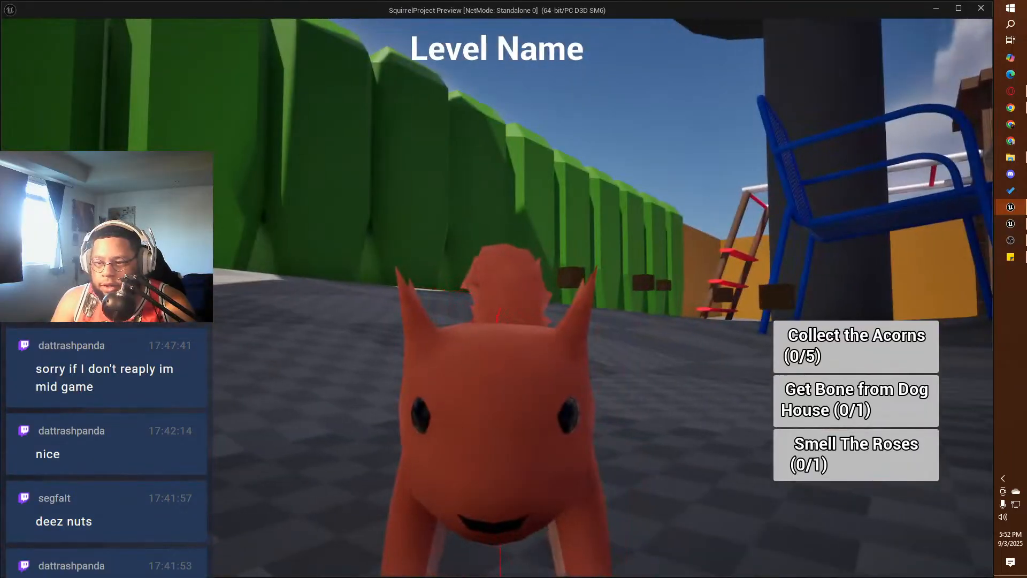
pyautogui.press('w')
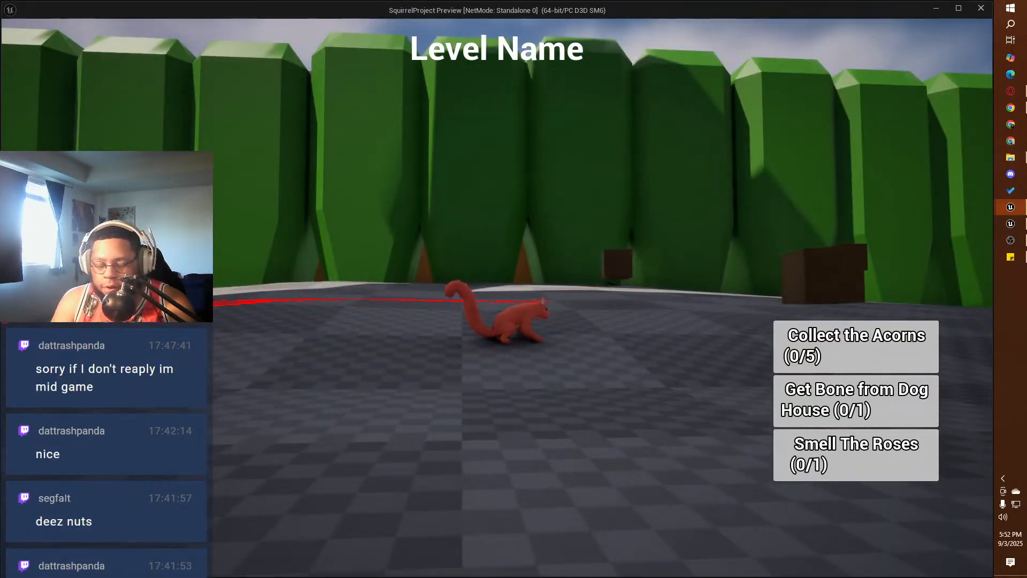
pyautogui.press('Escape')
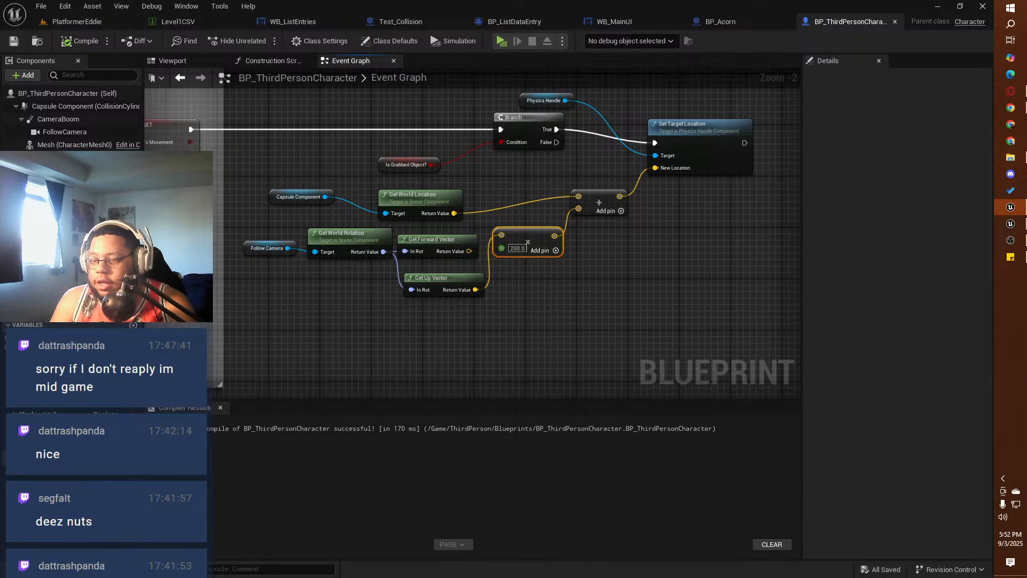
# Step: Turn off Simulate Physics for Cube2 in the PlatformerEddie level
pyautogui.moveTo(277, 164); pyautogui.dragTo(303, 156, button='right')
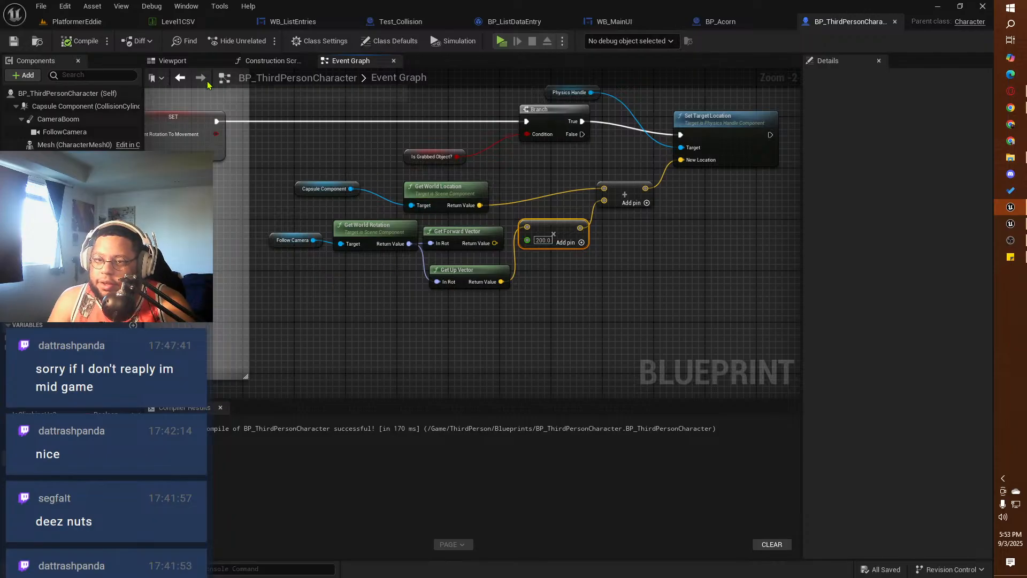
pyautogui.click(76, 22)
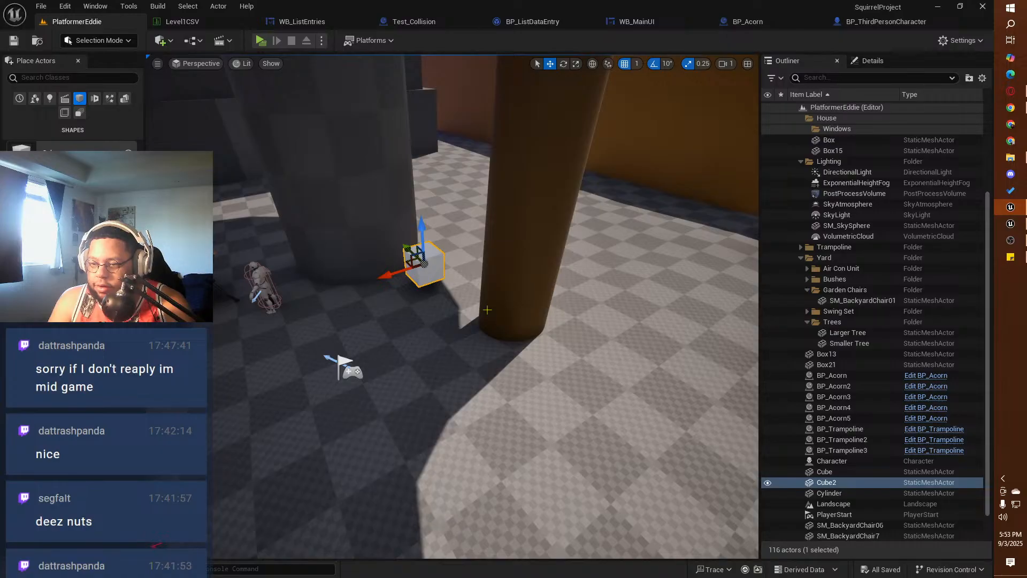
pyautogui.click(871, 60)
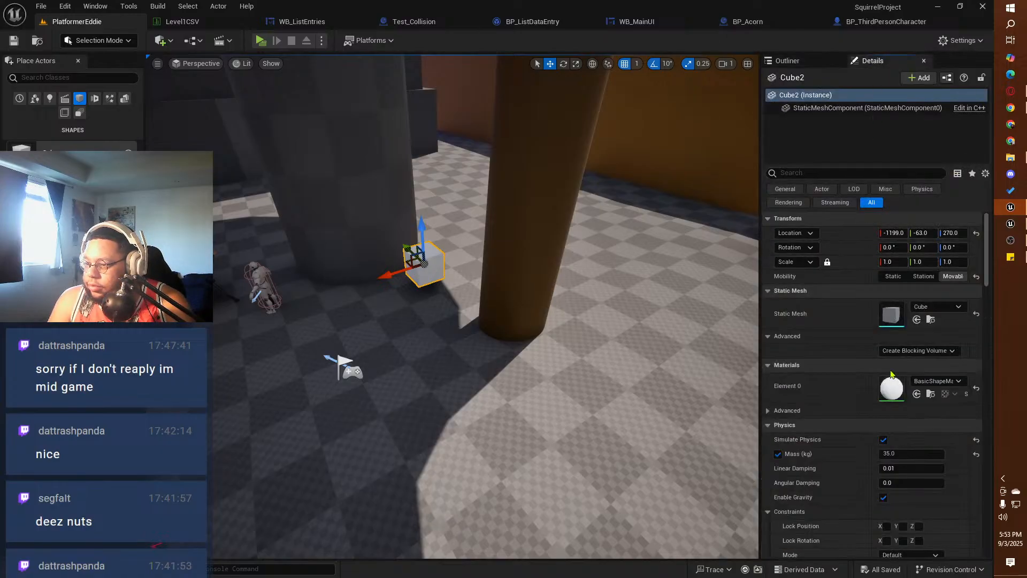
pyautogui.click(883, 439)
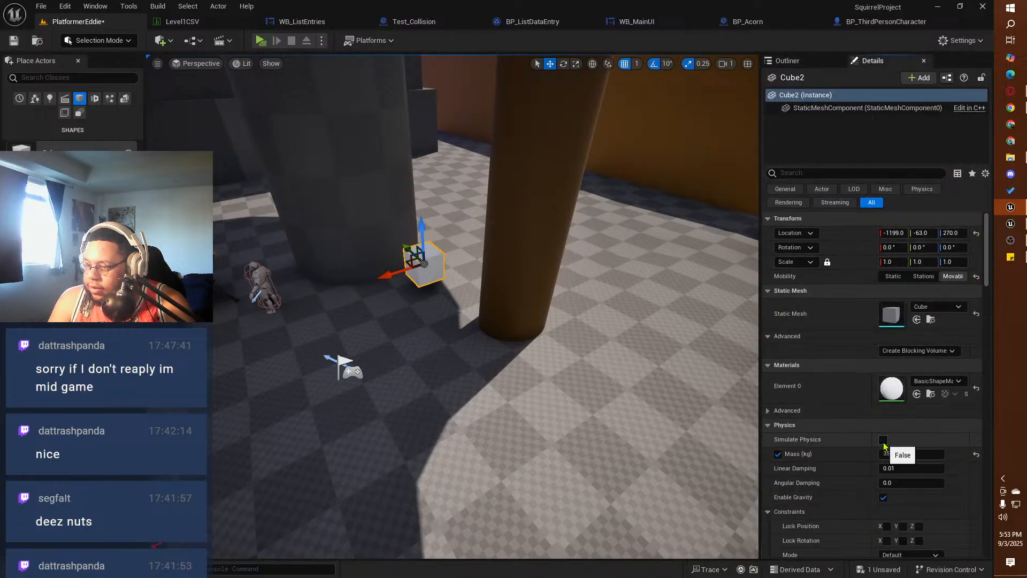
# Step: Play-test grabbing the non-physics white cube with the squirrel in the PlatformerEddie level, and end the session
pyautogui.click(260, 41)
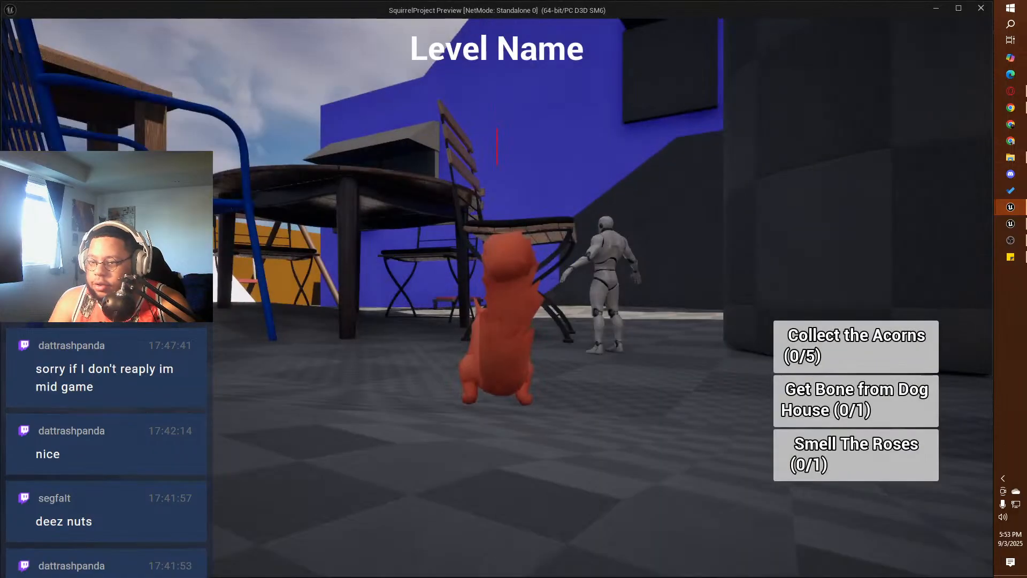
pyautogui.press('w')
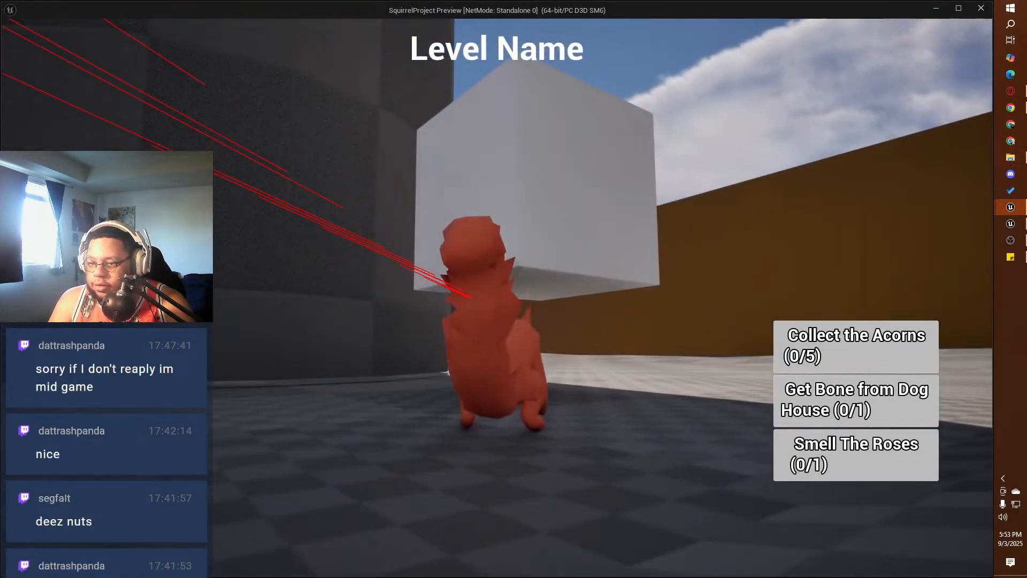
pyautogui.press('w')
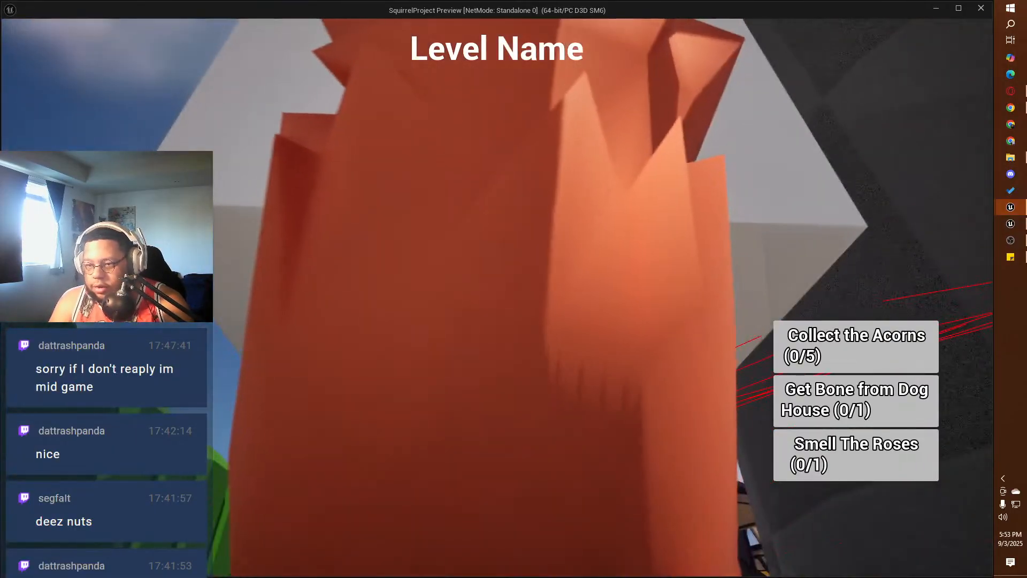
pyautogui.press('e')
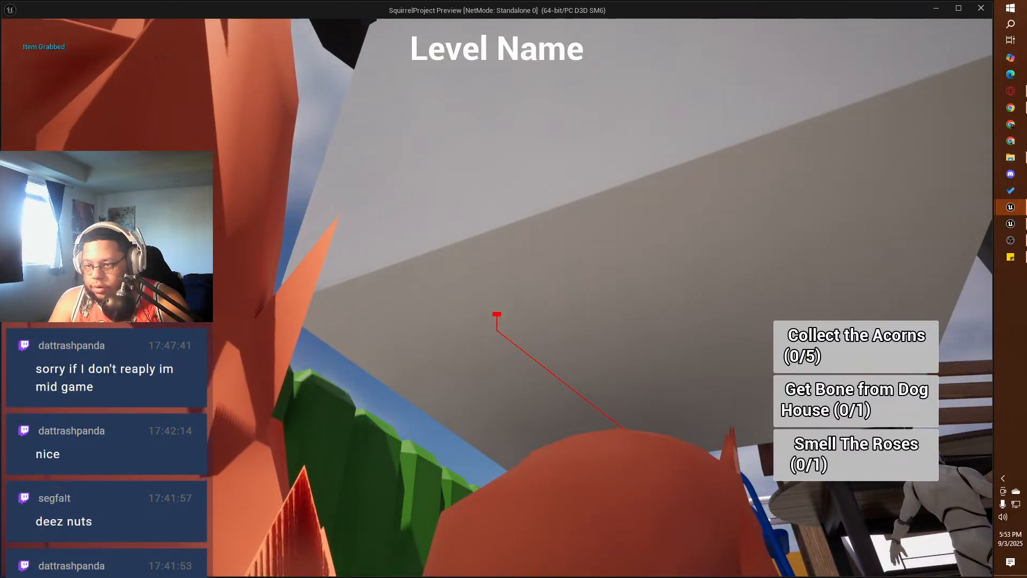
pyautogui.press('s')
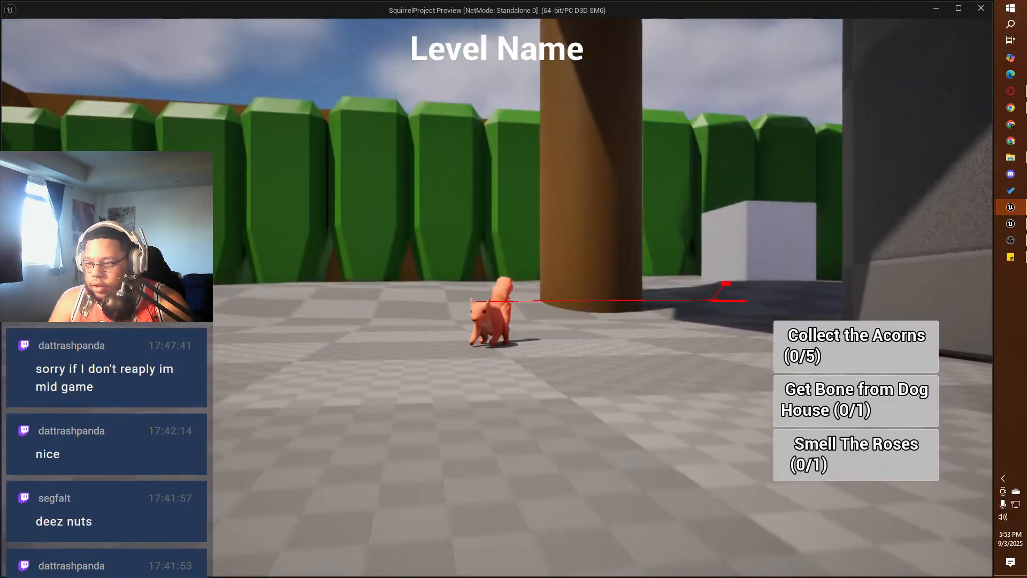
pyautogui.press('d')
pyautogui.press('w')
pyautogui.press('Escape')
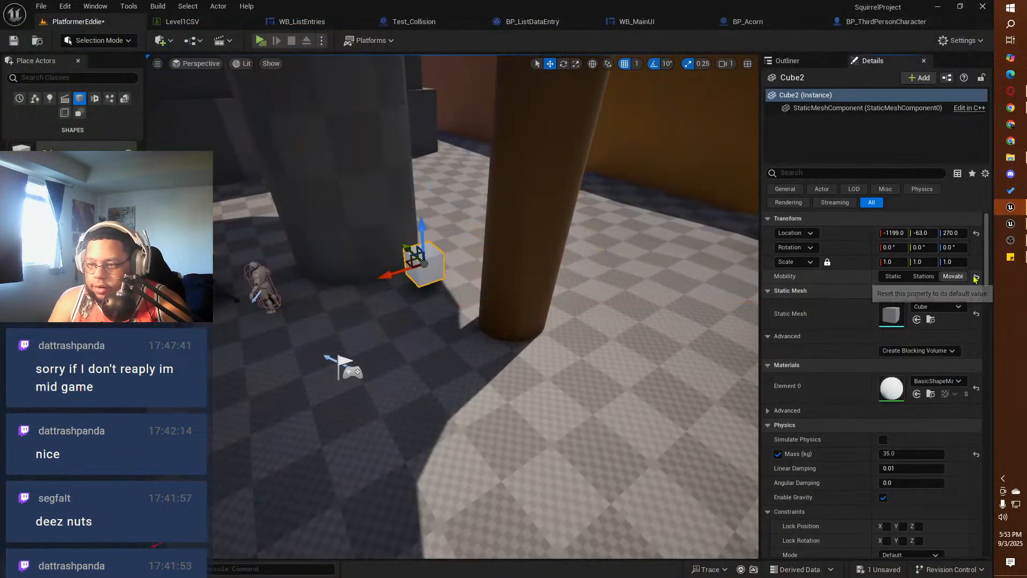
# Step: Turn Simulate Physics back on for Cube2, review its physics settings, and save the level
pyautogui.click(883, 439)
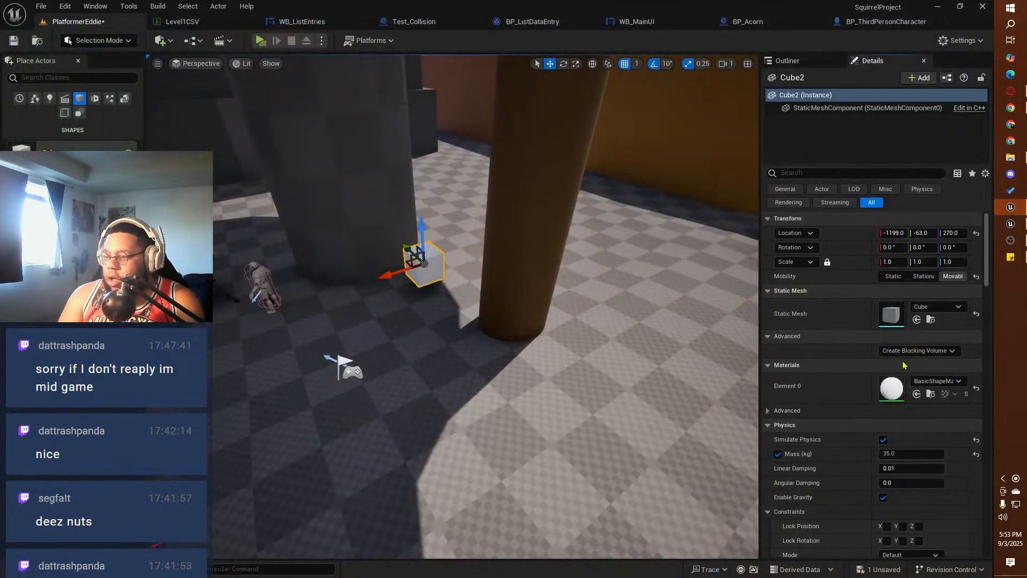
pyautogui.scroll(-3, 837, 424)
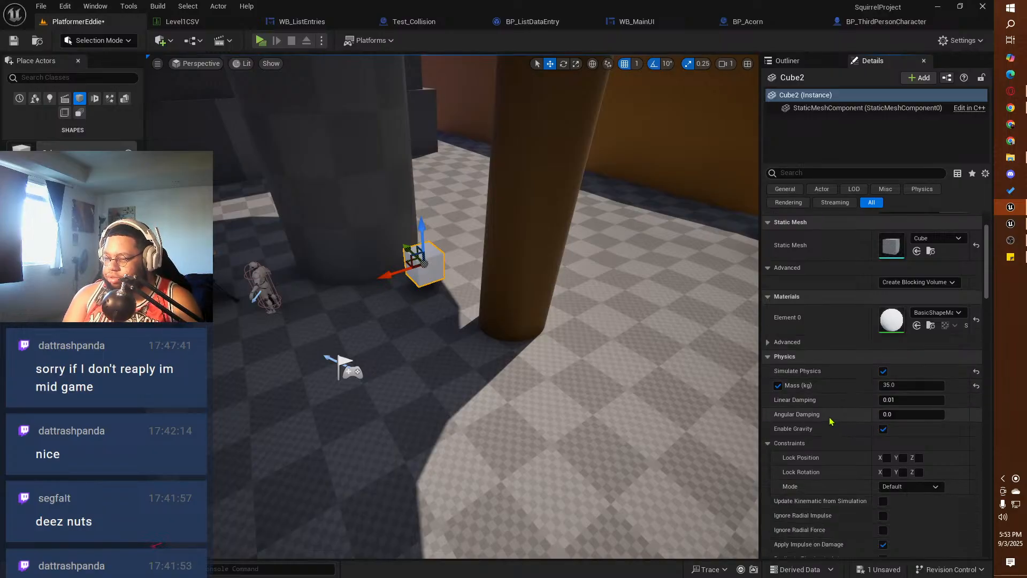
pyautogui.scroll(-1, 828, 417)
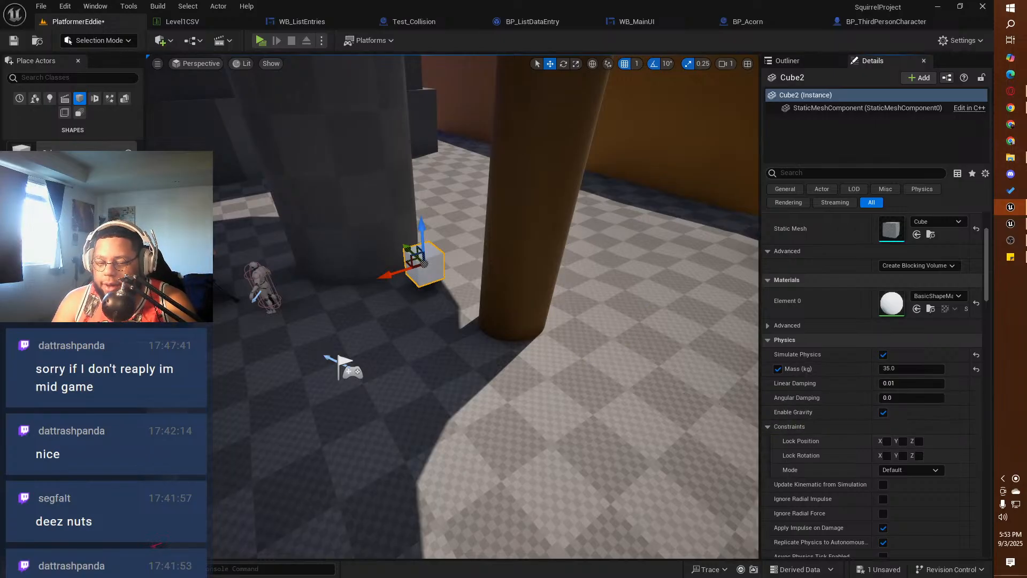
pyautogui.hotkey('ctrl', 'space')
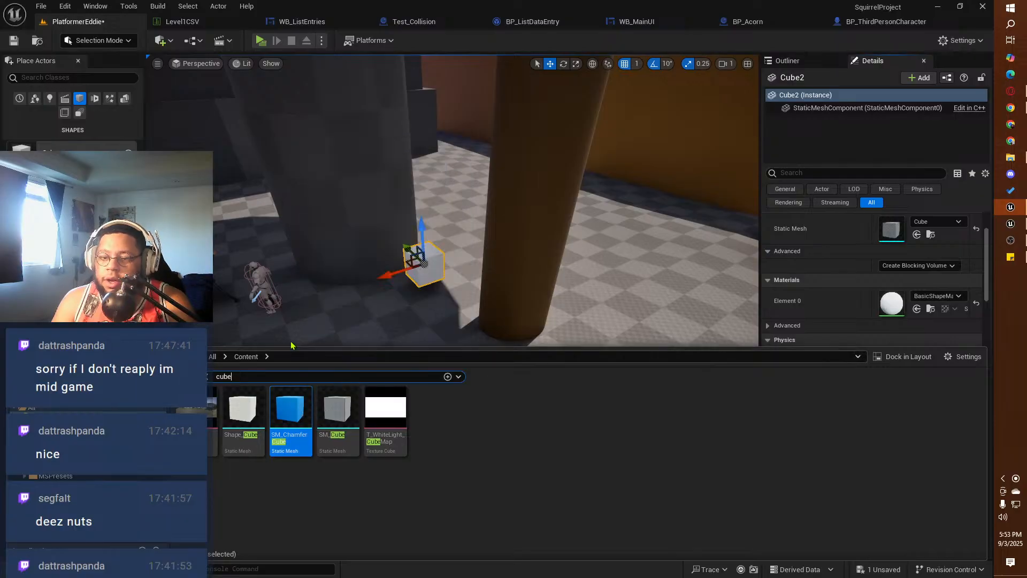
pyautogui.click(41, 6)
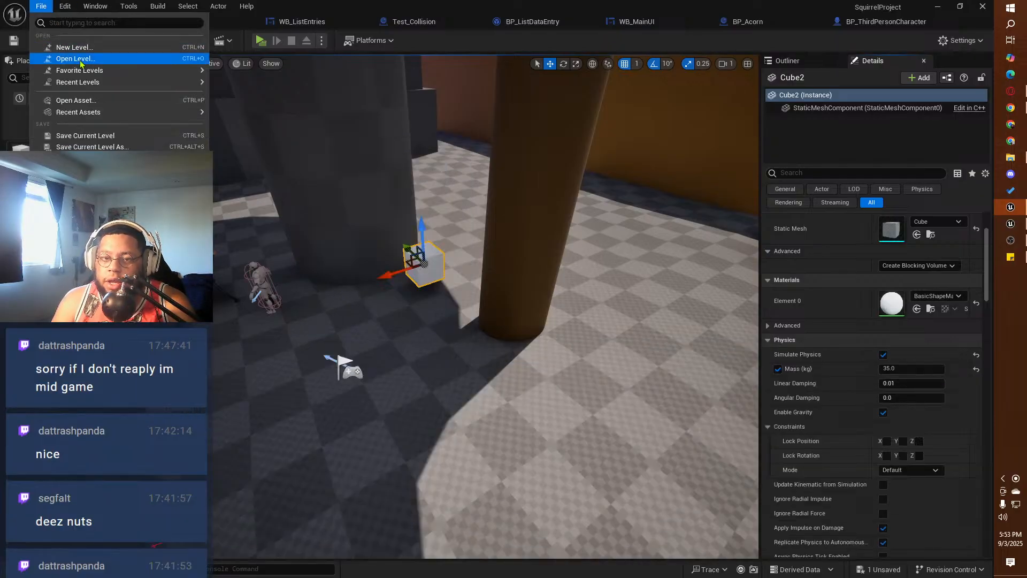
pyautogui.click(78, 157)
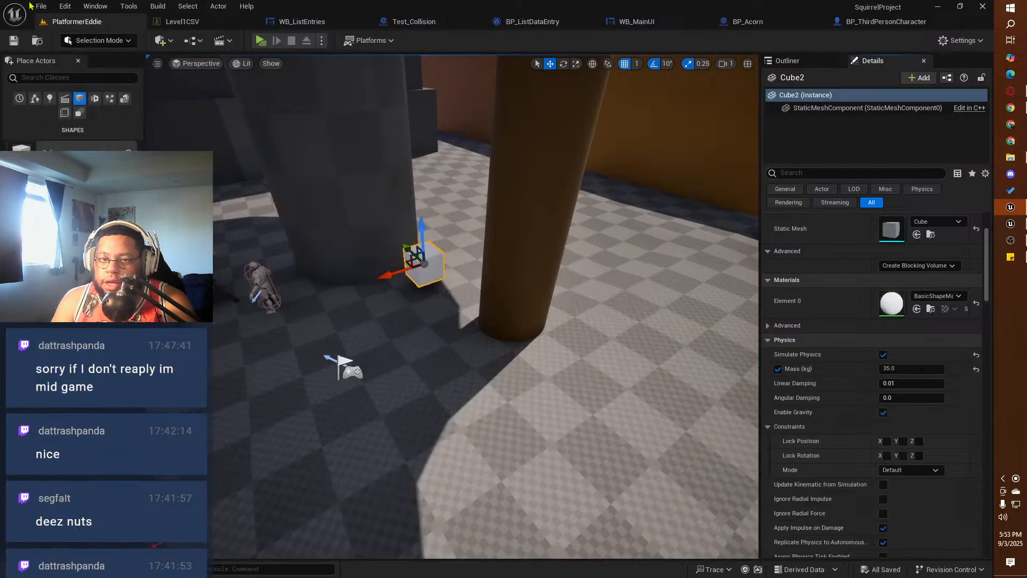
# Step: Open the ThirdPersonMap level and select the blue SM_ChamferCube beside the wall to inspect its physics settings
pyautogui.click(41, 6)
pyautogui.click(75, 59)
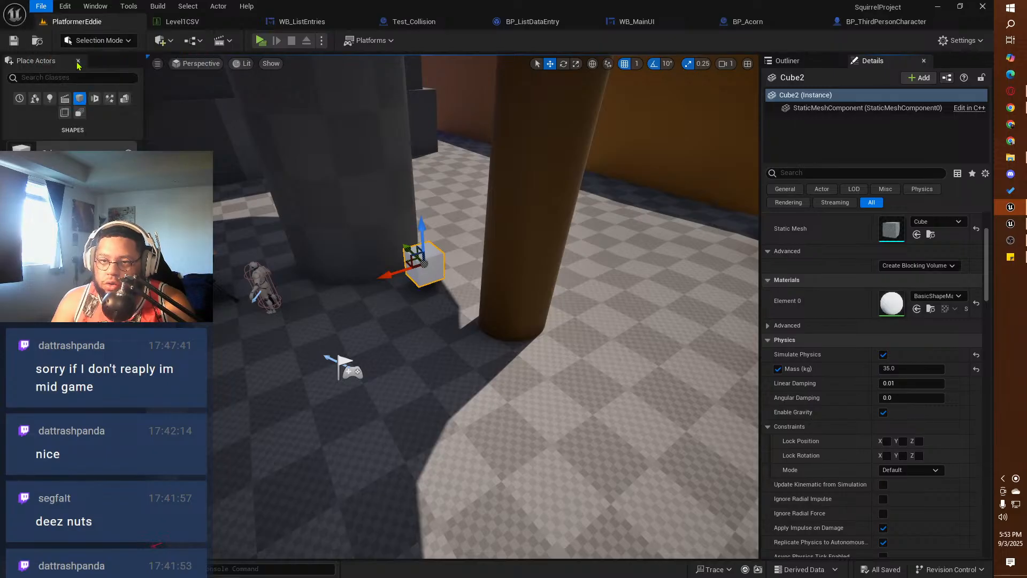
pyautogui.click(461, 176)
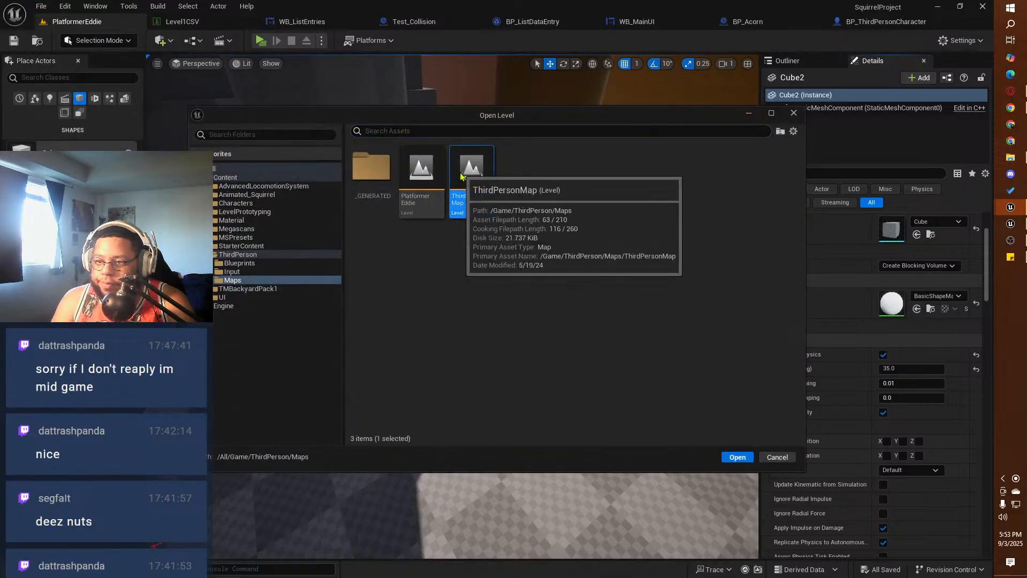
pyautogui.doubleClick(461, 176)
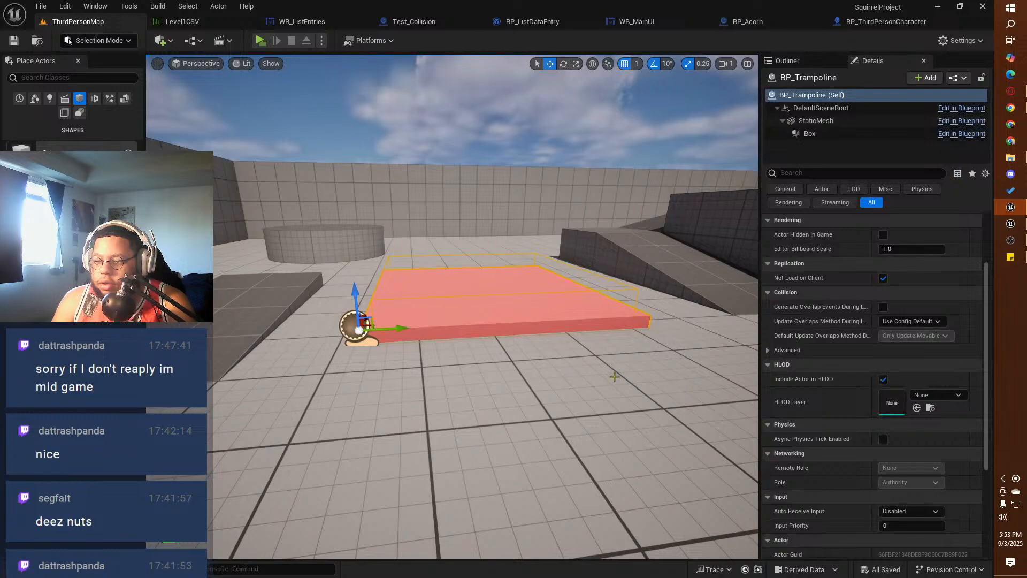
pyautogui.moveTo(568, 368); pyautogui.dragTo(743, 365, button='right')
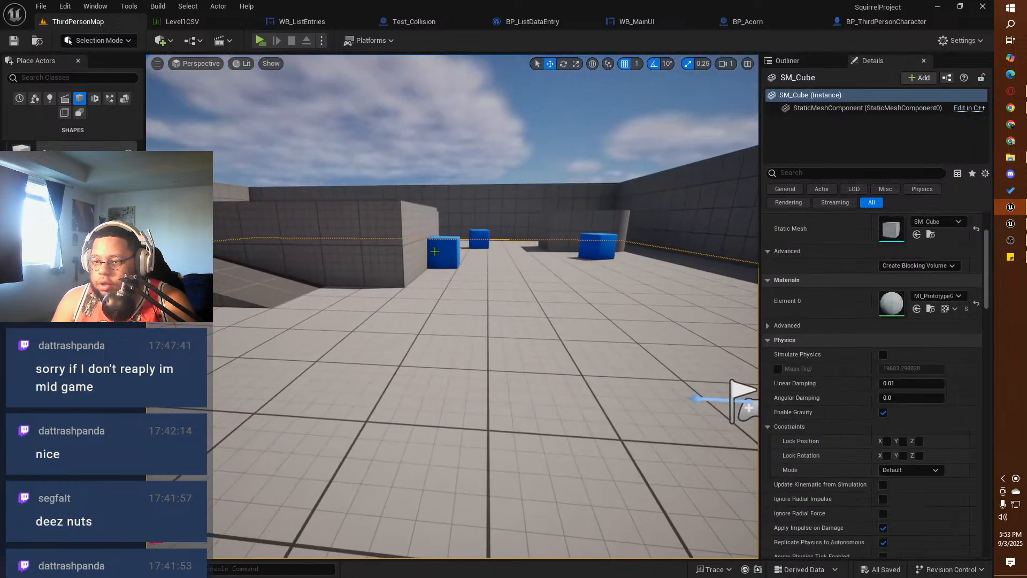
pyautogui.click(447, 251)
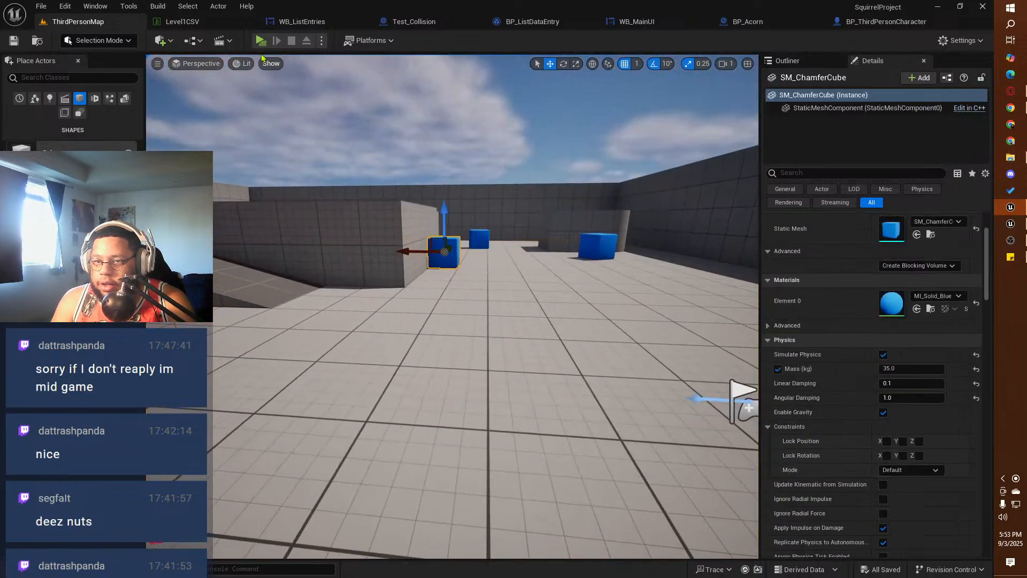
# Step: Start play-testing ThirdPersonMap, grabbing the blue cube beside the wall and jumping the squirrel onto it
pyautogui.click(260, 40)
pyautogui.press('w')
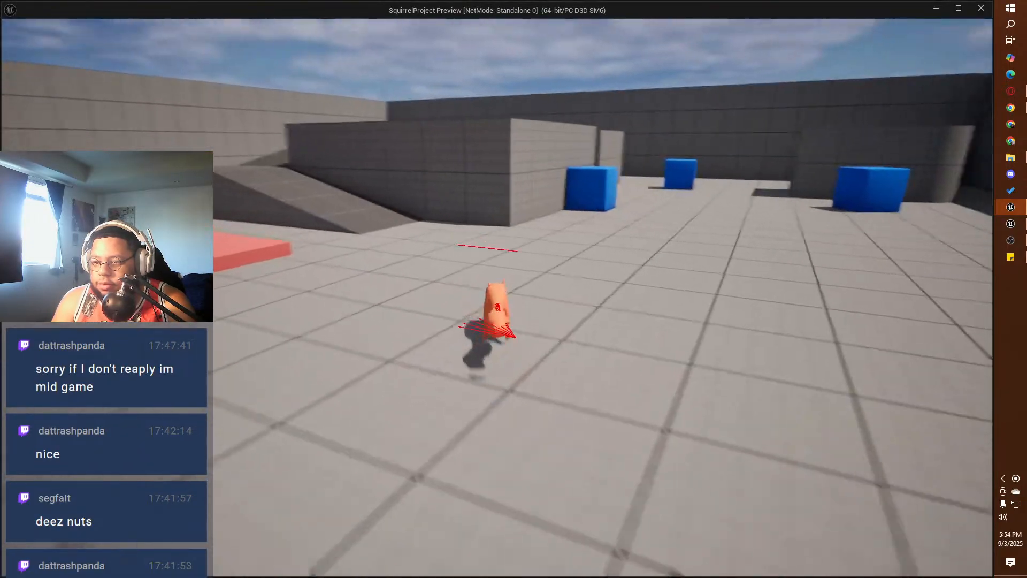
pyautogui.press('w')
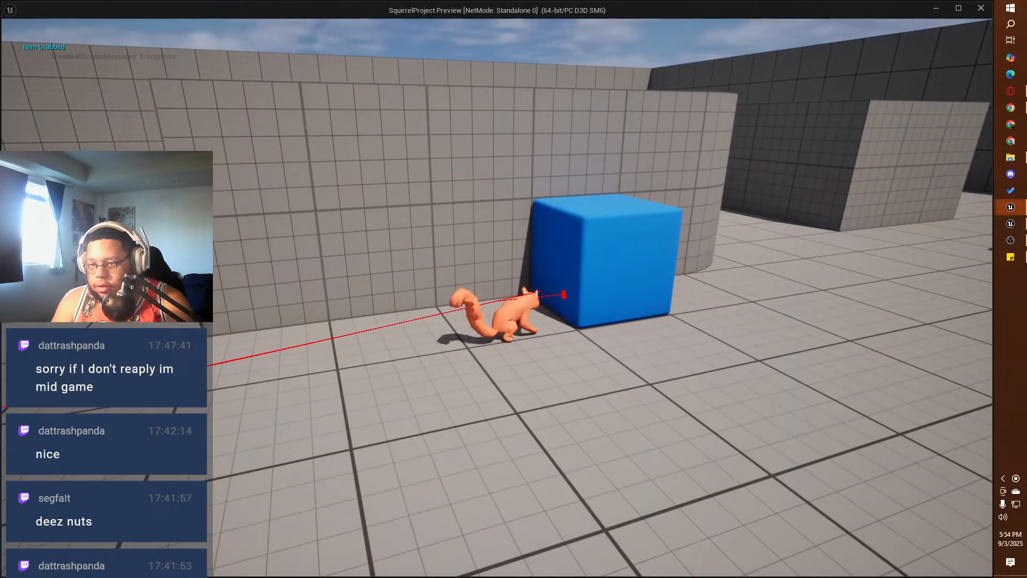
pyautogui.press('space')
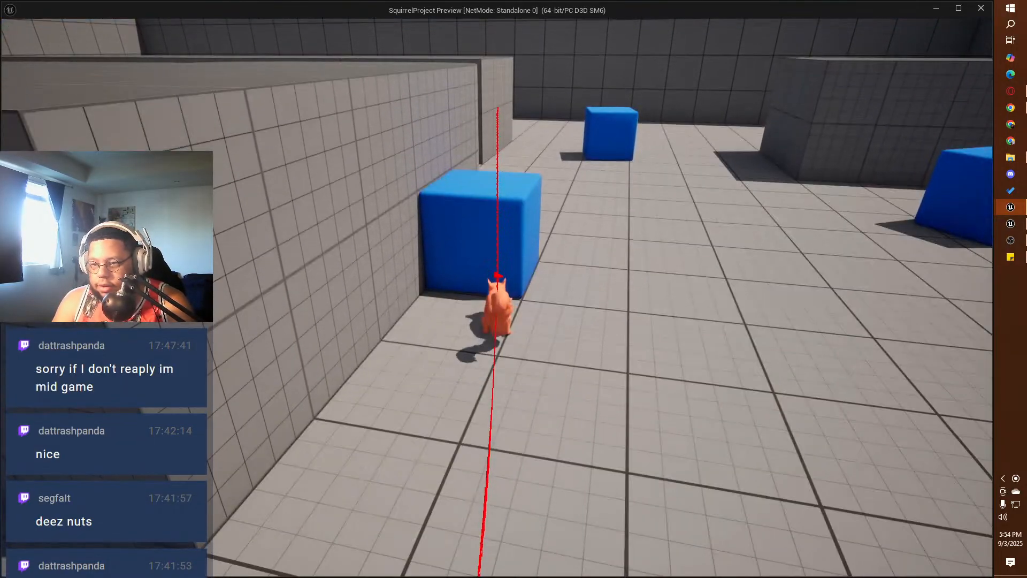
pyautogui.press('space')
pyautogui.press('w')
pyautogui.press('s')
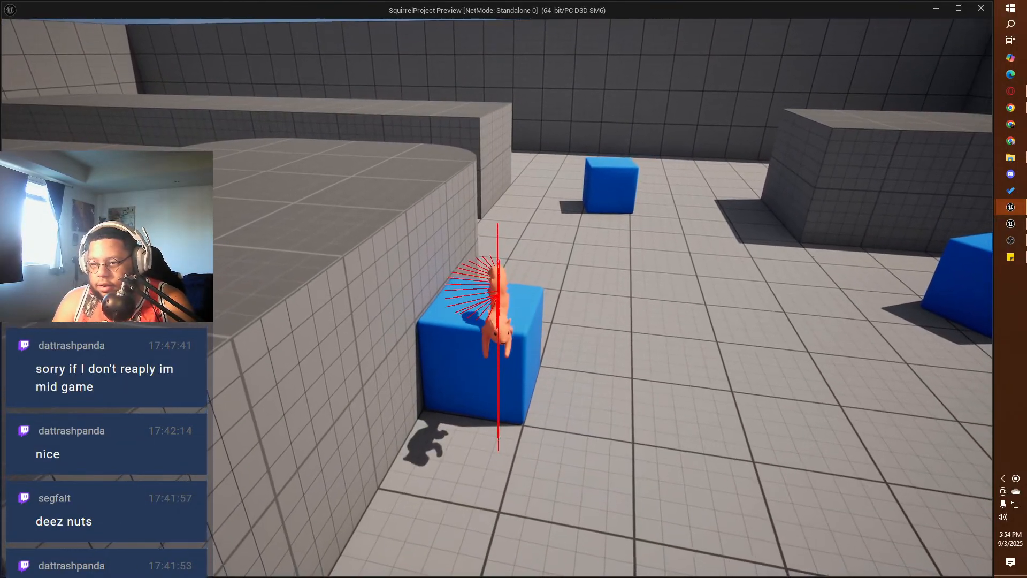
# Step: Test moving the squirrel from the wall cube to the far blue cube, climbing against it and jumping back
pyautogui.press('space')
pyautogui.press('w')
pyautogui.press('w')
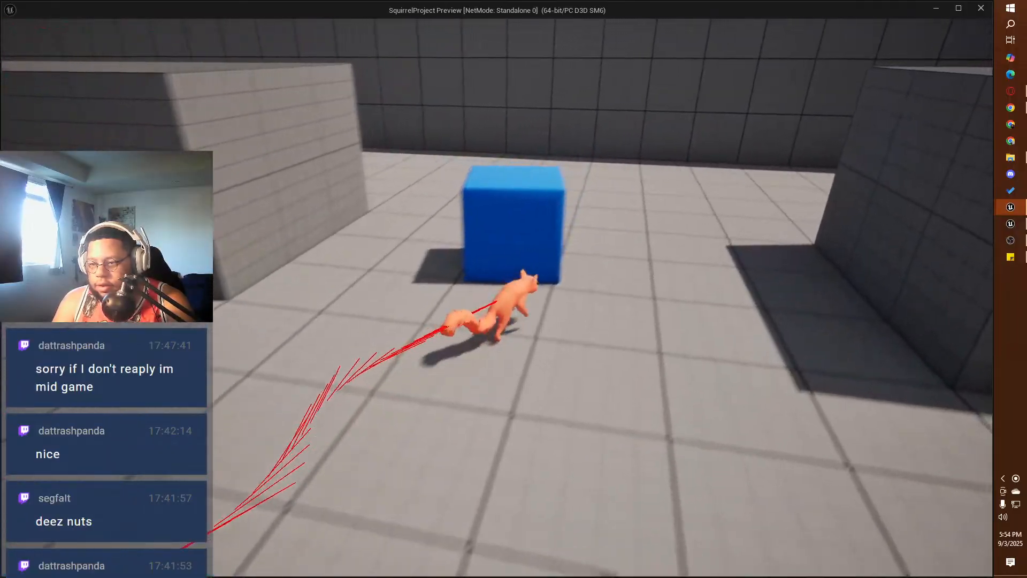
pyautogui.press('s')
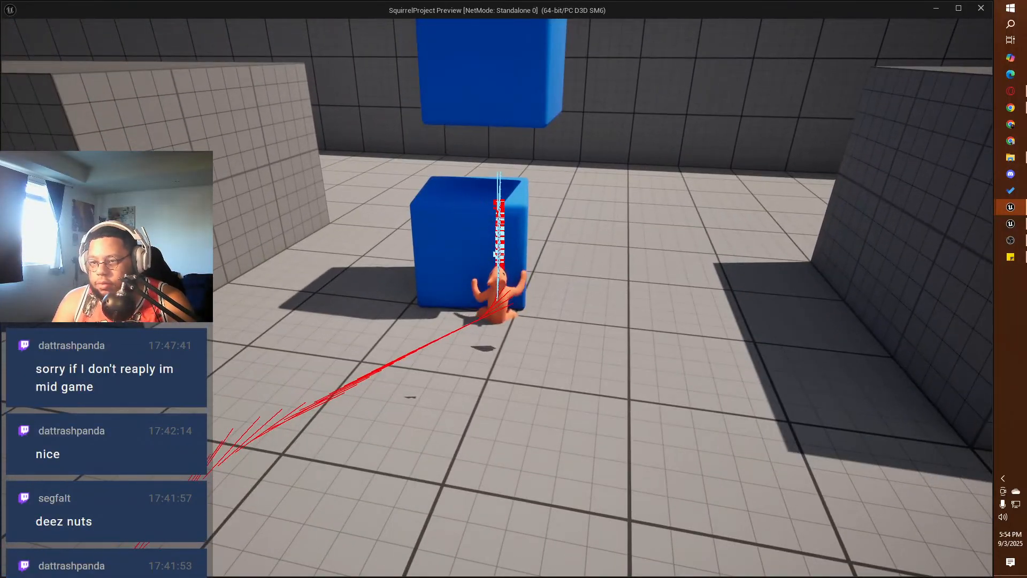
pyautogui.press('s')
pyautogui.press('space')
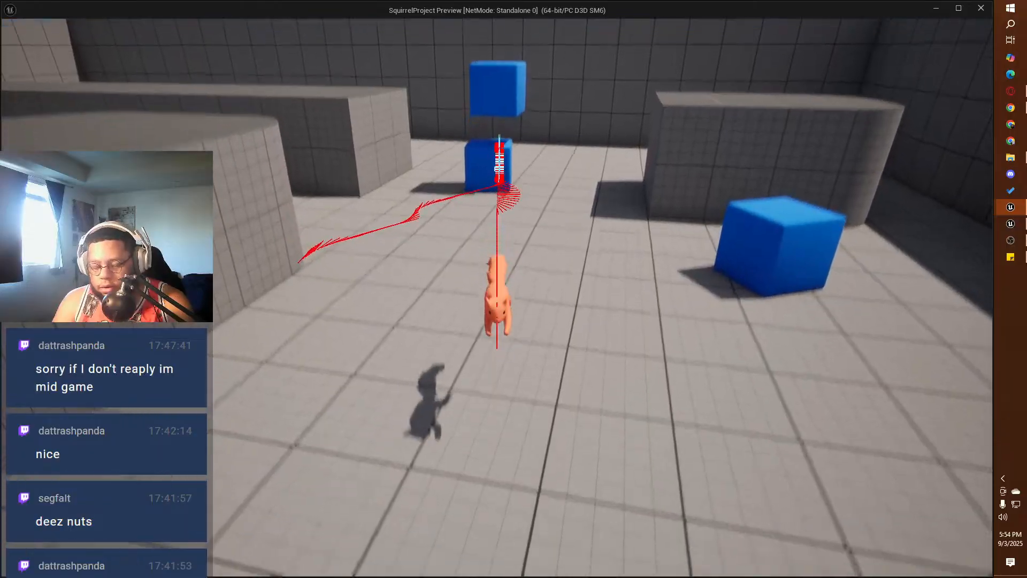
# Step: Run the squirrel past the lone blue cube and circle back towards the two stacked cubes
pyautogui.press('d')
pyautogui.press('w')
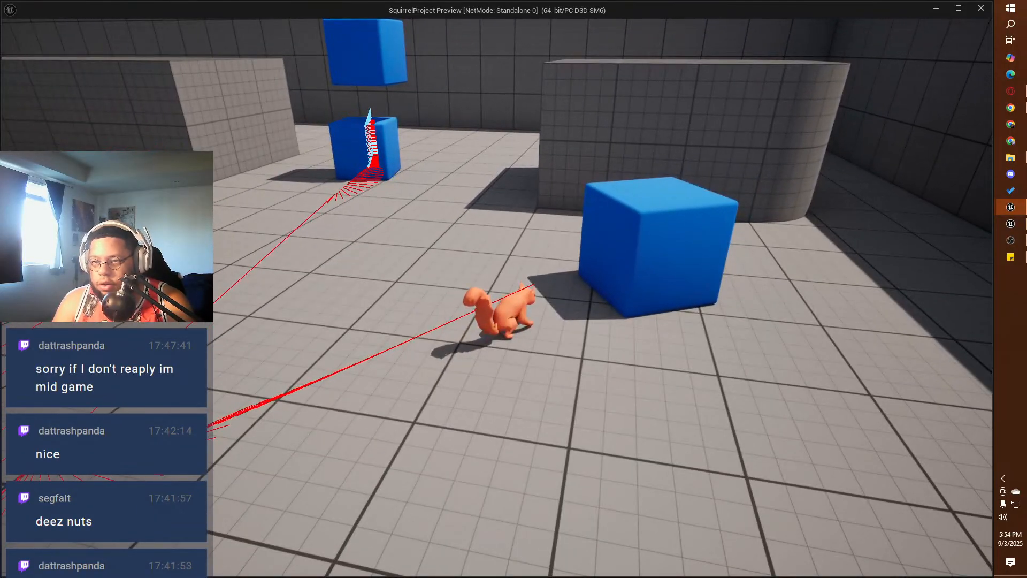
pyautogui.press('w')
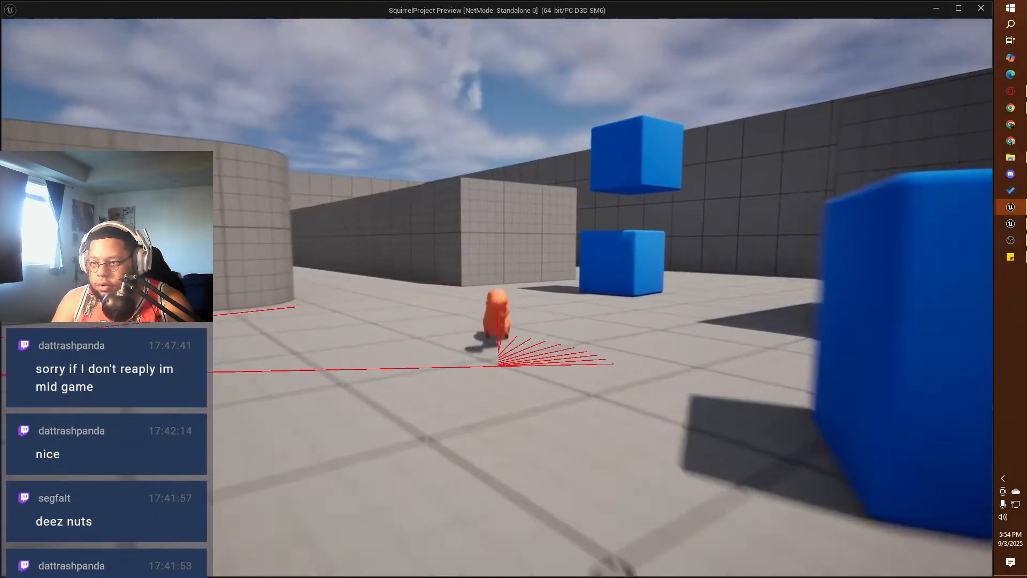
pyautogui.press('a')
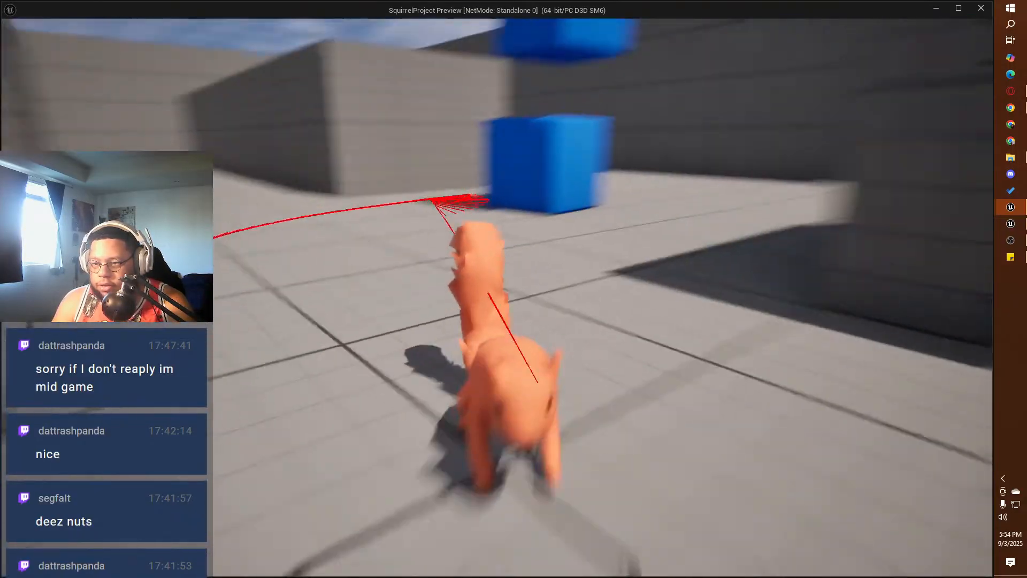
pyautogui.press('w')
pyautogui.press('d')
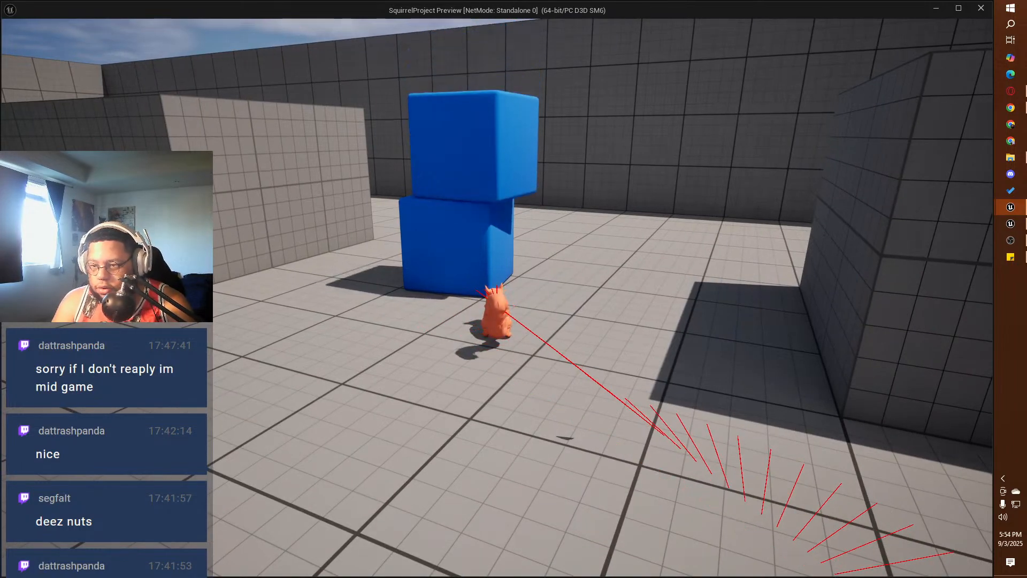
# Step: Test grabbing the lower cube of the blue stack and running away from it
pyautogui.press('w')
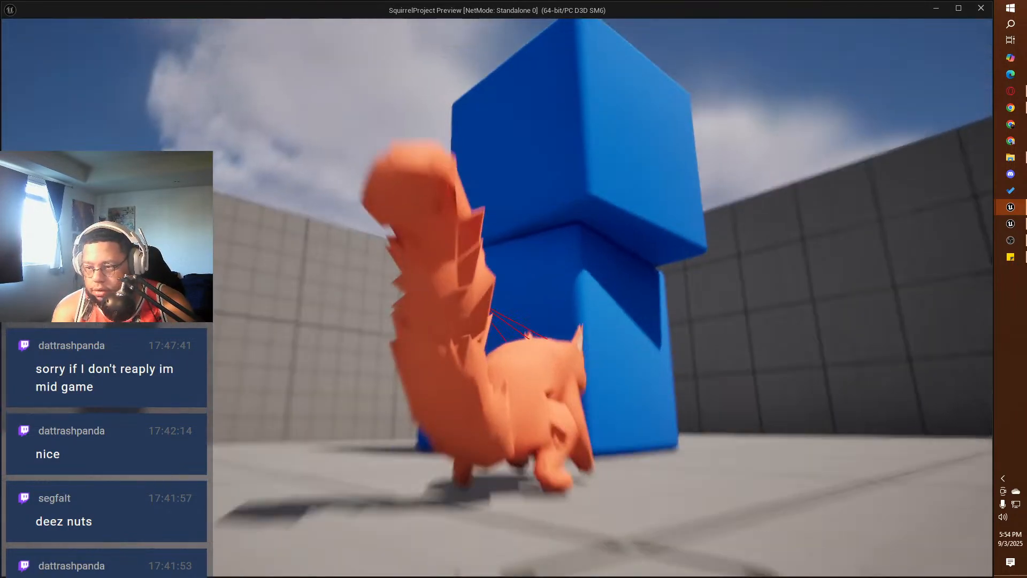
pyautogui.press('e')
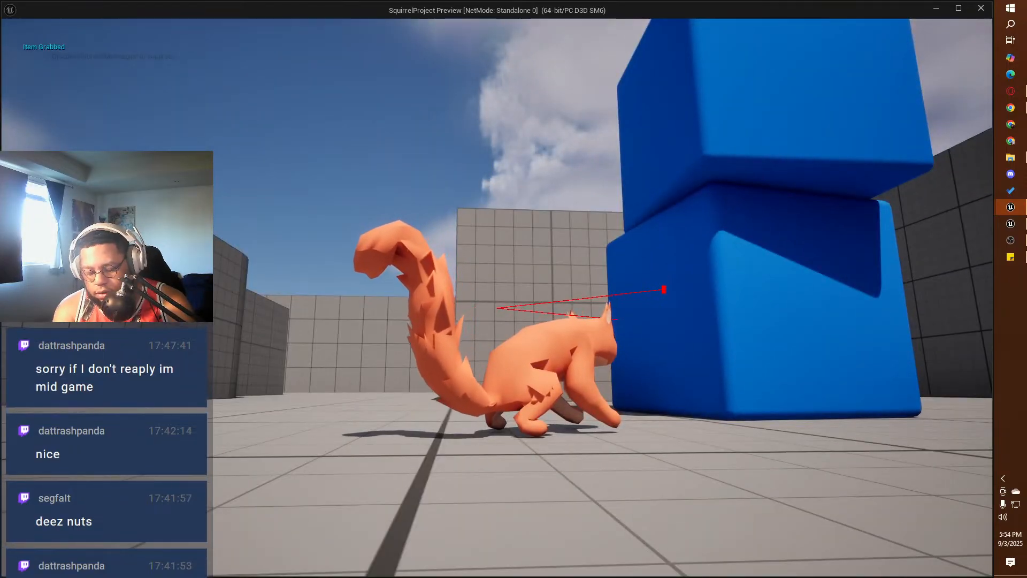
pyautogui.press('s')
pyautogui.press('a')
pyautogui.press('w')
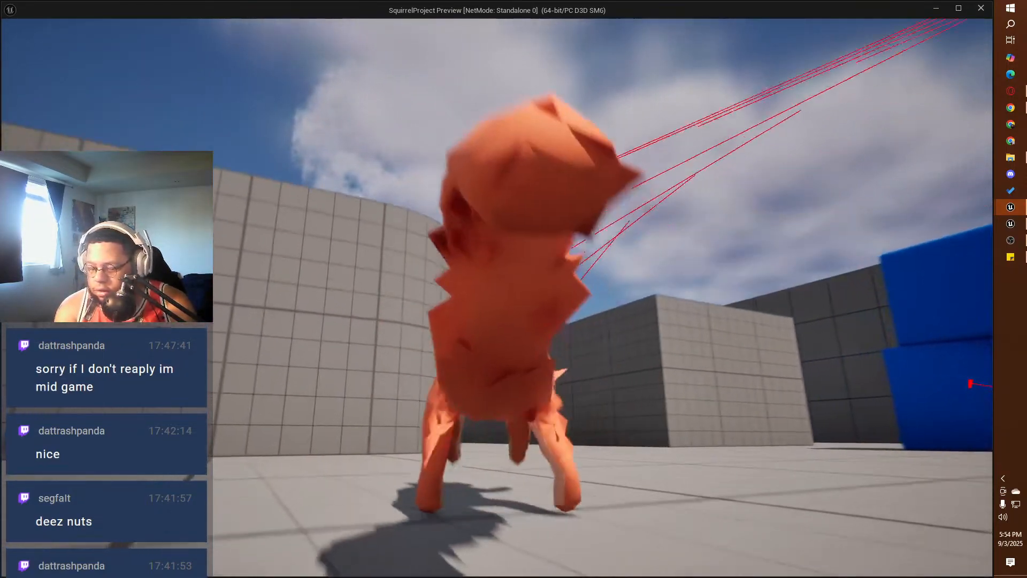
pyautogui.press('a')
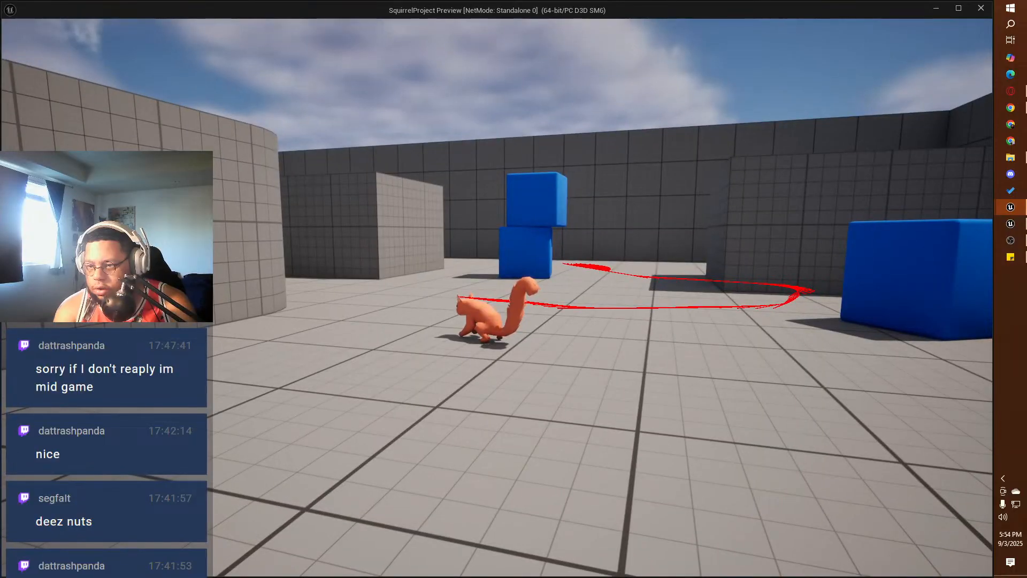
# Step: Grab the lone blue cube and test jumping onto and off it while it is grabbed
pyautogui.press('w')
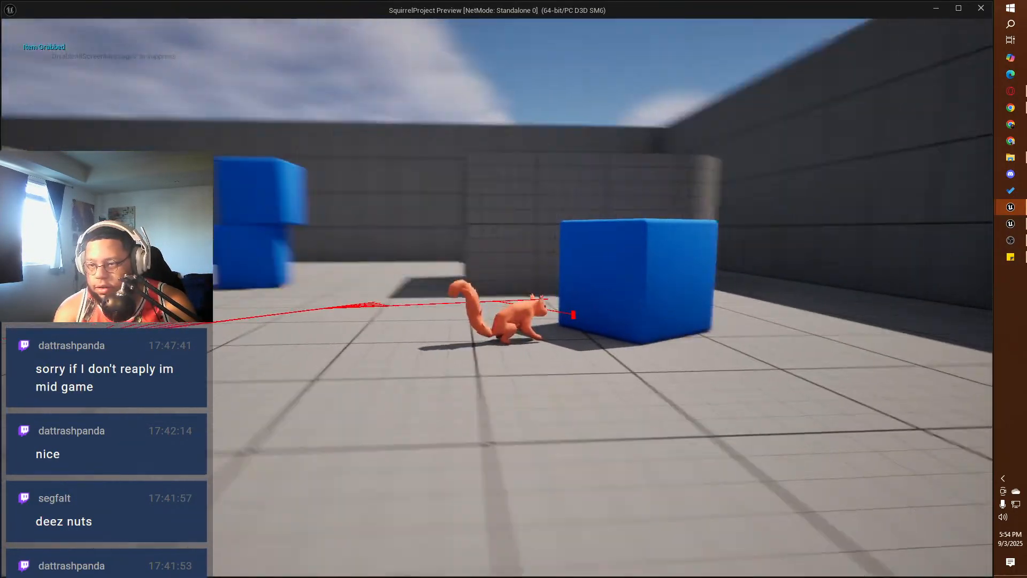
pyautogui.press('space')
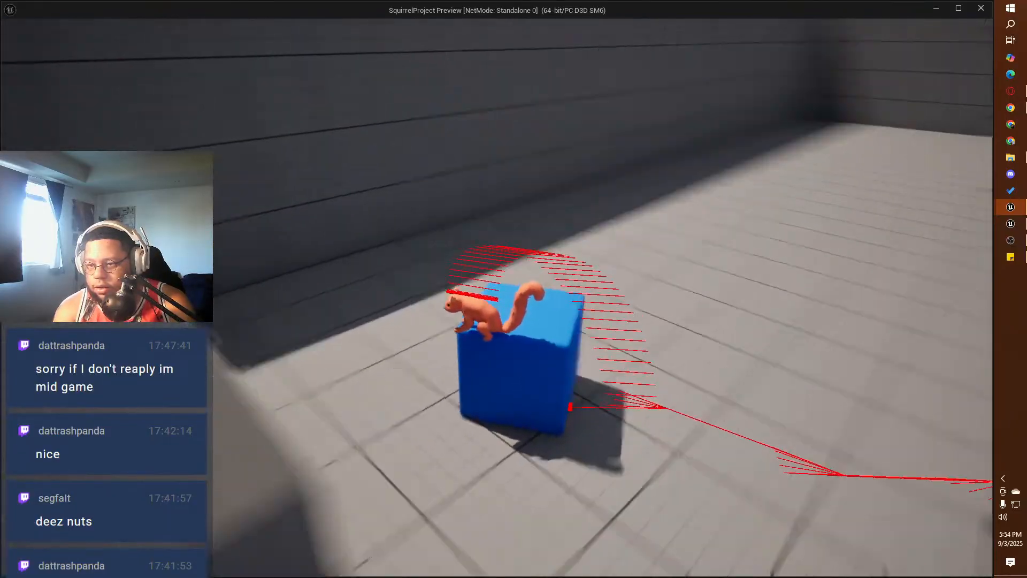
pyautogui.press('w')
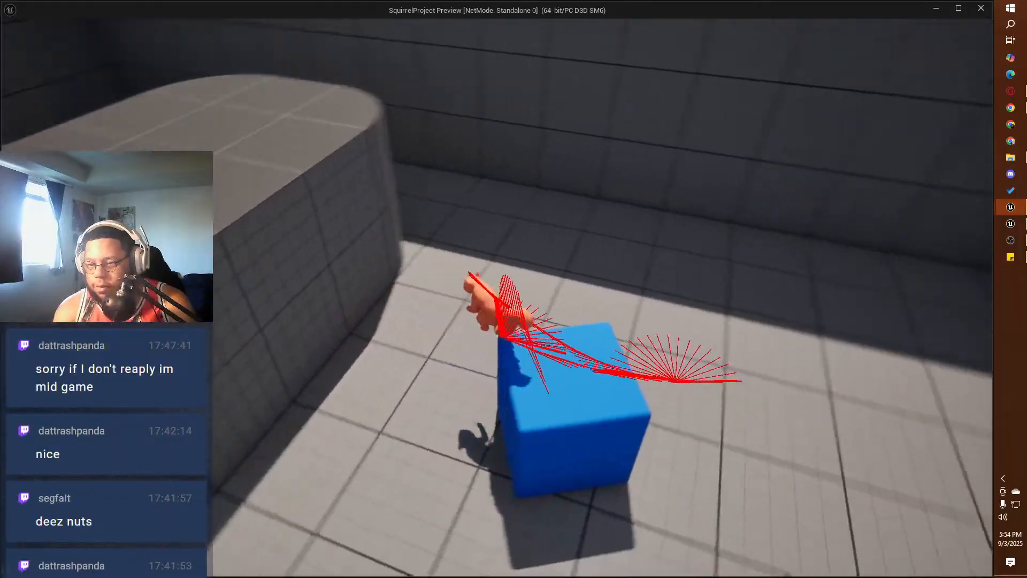
pyautogui.press('space')
pyautogui.press('w')
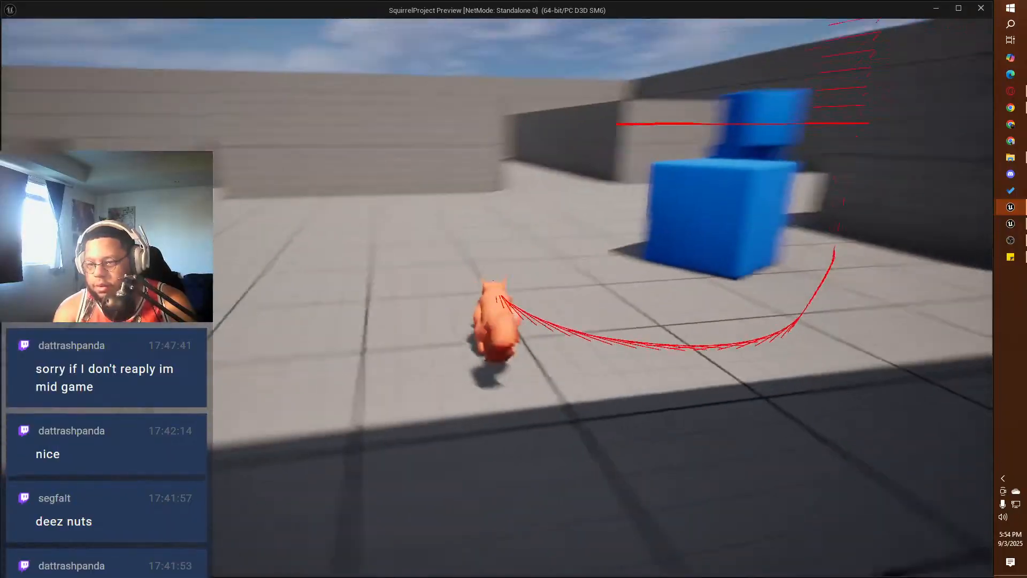
# Step: Climb the lone blue cube and leap over the rounded gray block and stacked cubes to the long gray block
pyautogui.press('w')
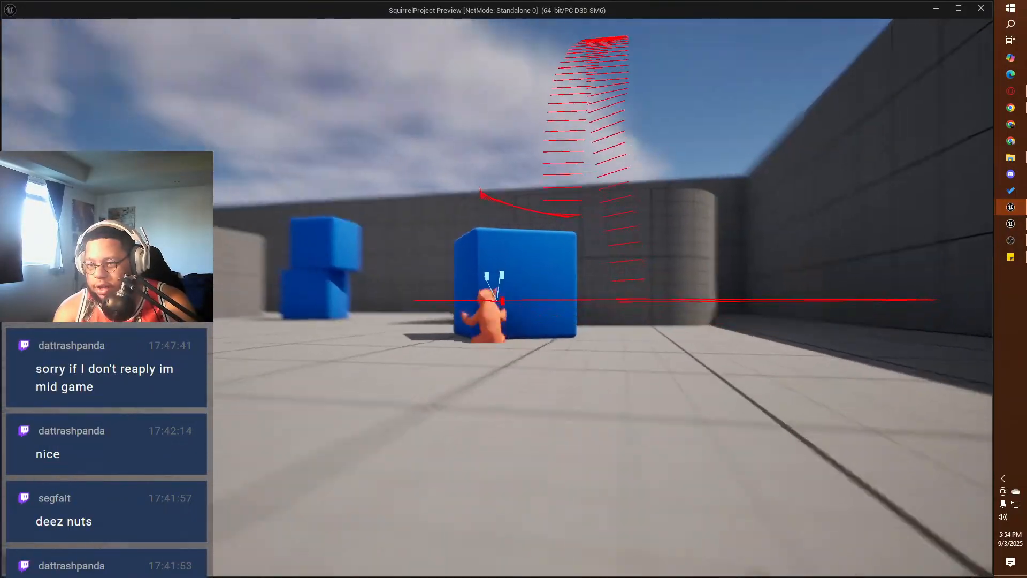
pyautogui.press('space')
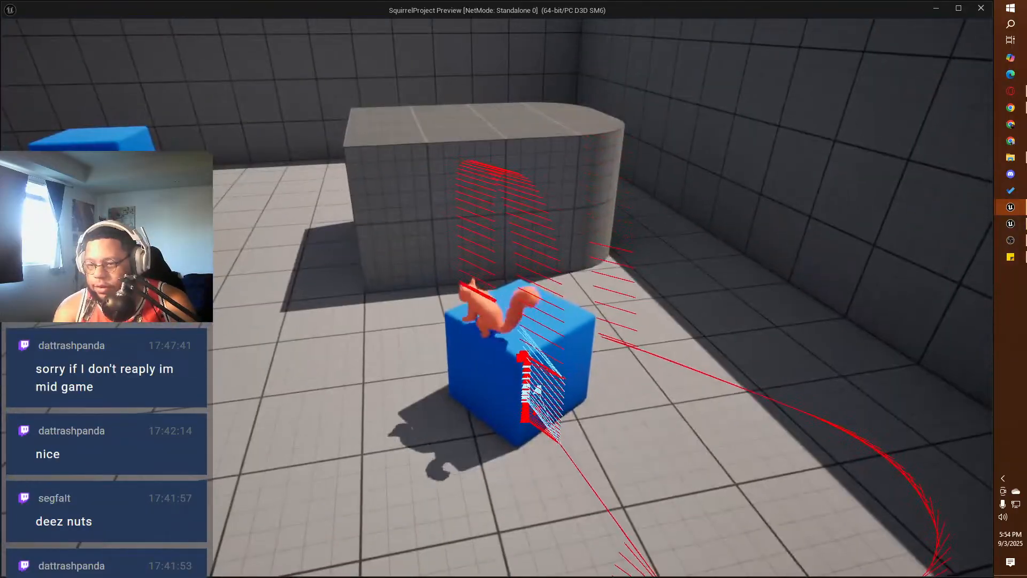
pyautogui.press('space')
pyautogui.press('w')
pyautogui.press('space')
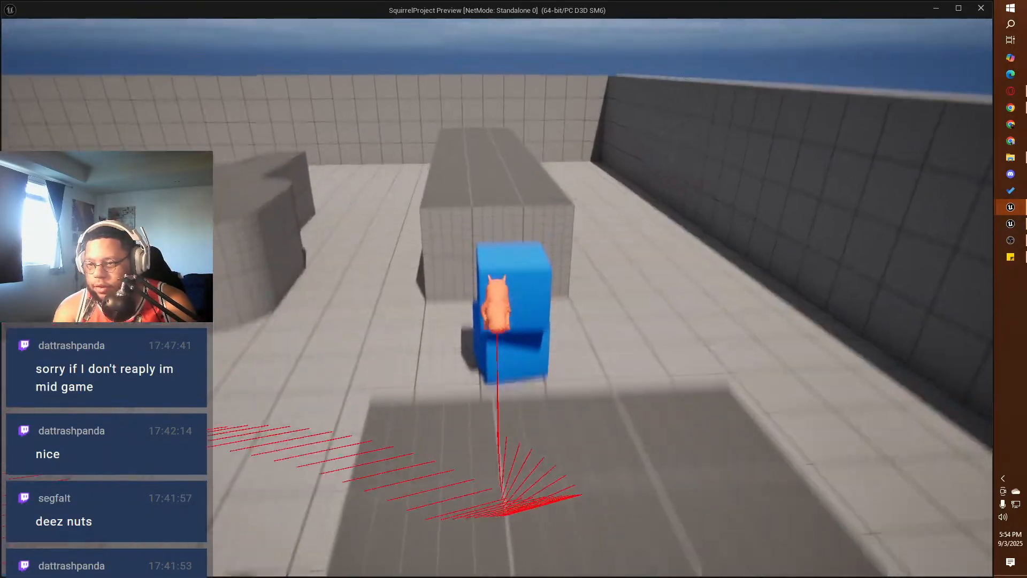
pyautogui.press('w')
pyautogui.press('space')
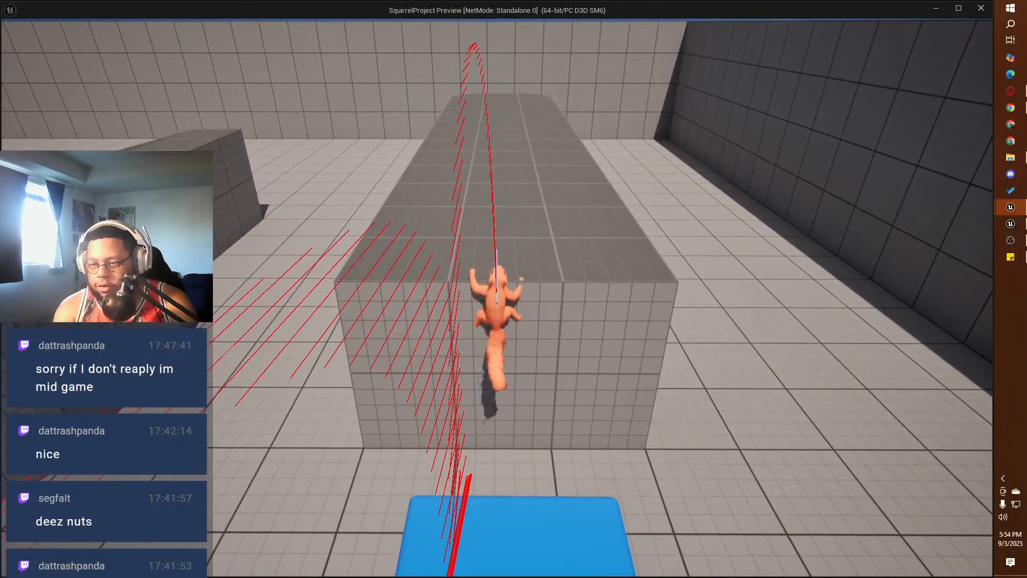
# Step: Test repeated wall climbing on the end face of the long gray block behind the stacked cubes
pyautogui.press('space')
pyautogui.press('w')
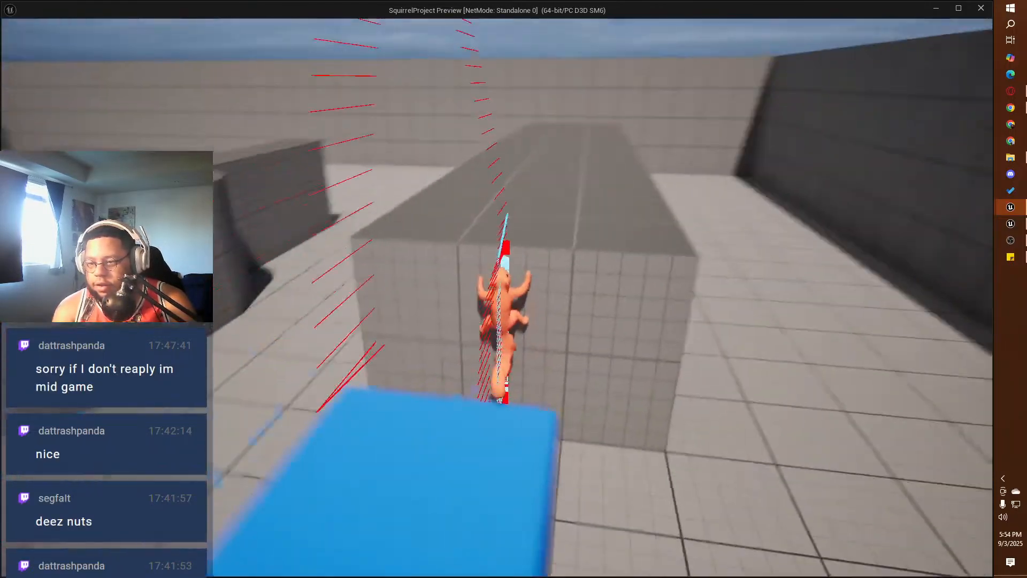
pyautogui.press('w')
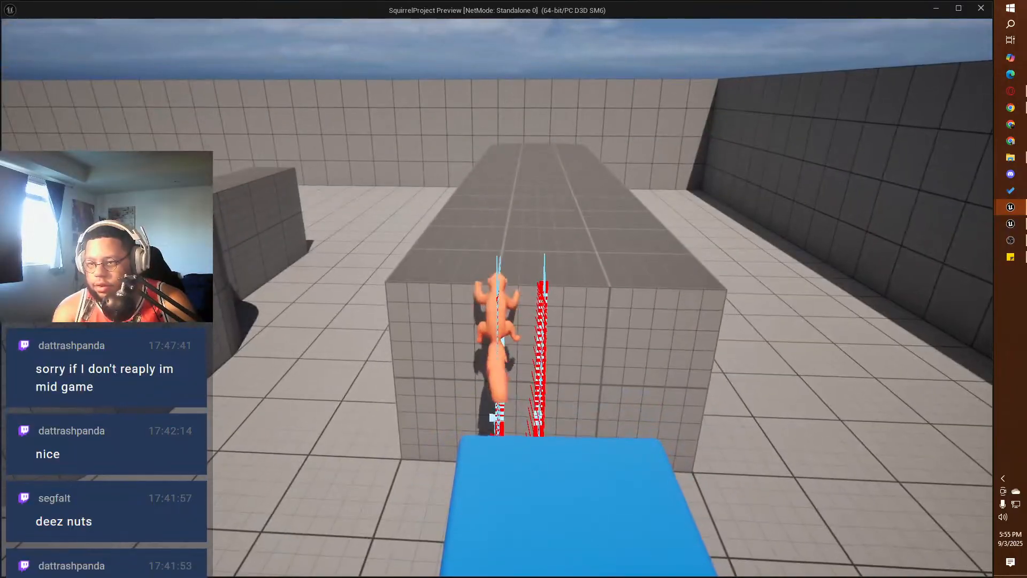
pyautogui.press('w')
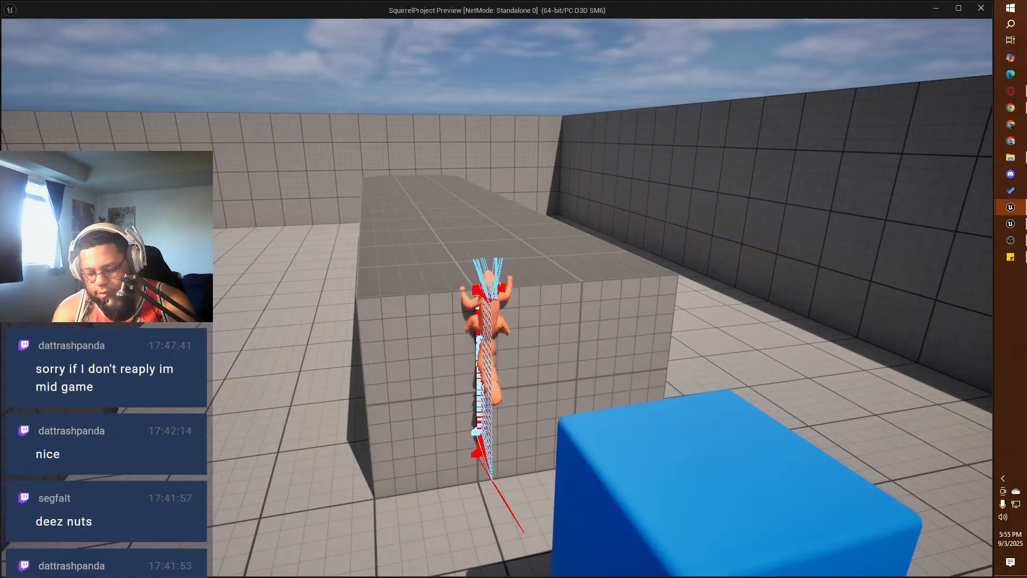
pyautogui.press('space')
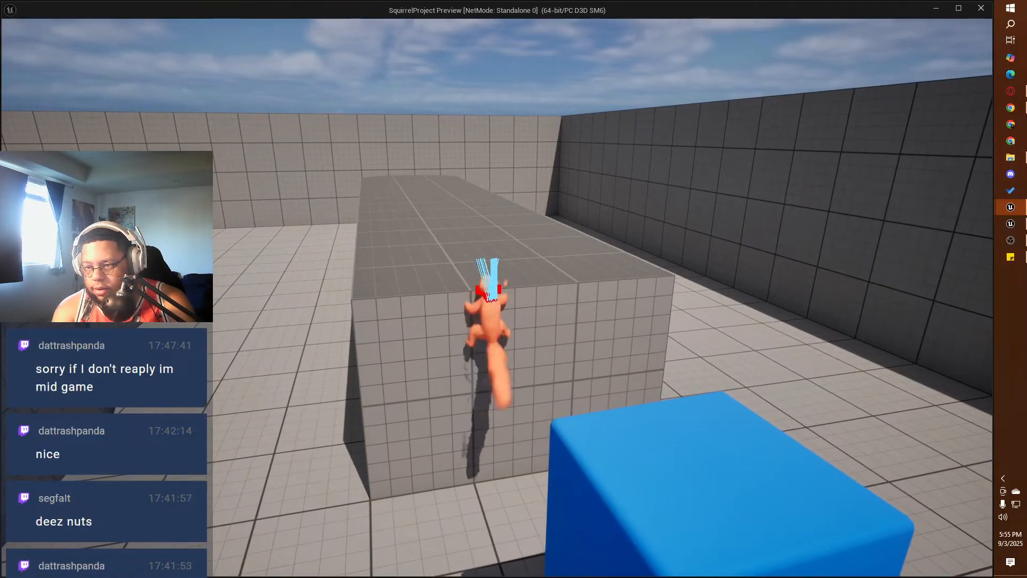
# Step: Run across the gray block's top, leap down, and climb the block face near the stacked cubes
pyautogui.press('space')
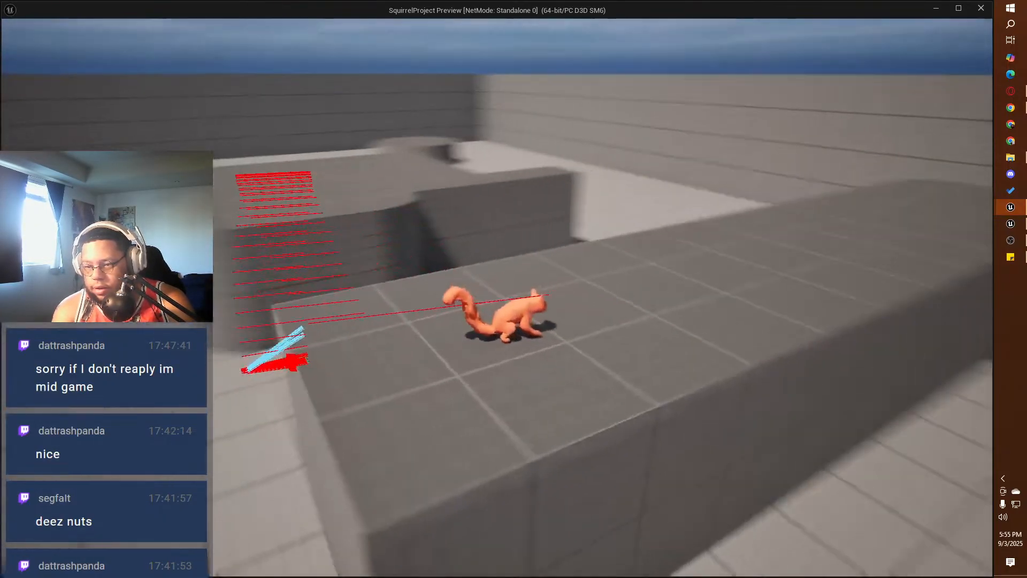
pyautogui.press('w')
pyautogui.press('space')
pyautogui.press('w')
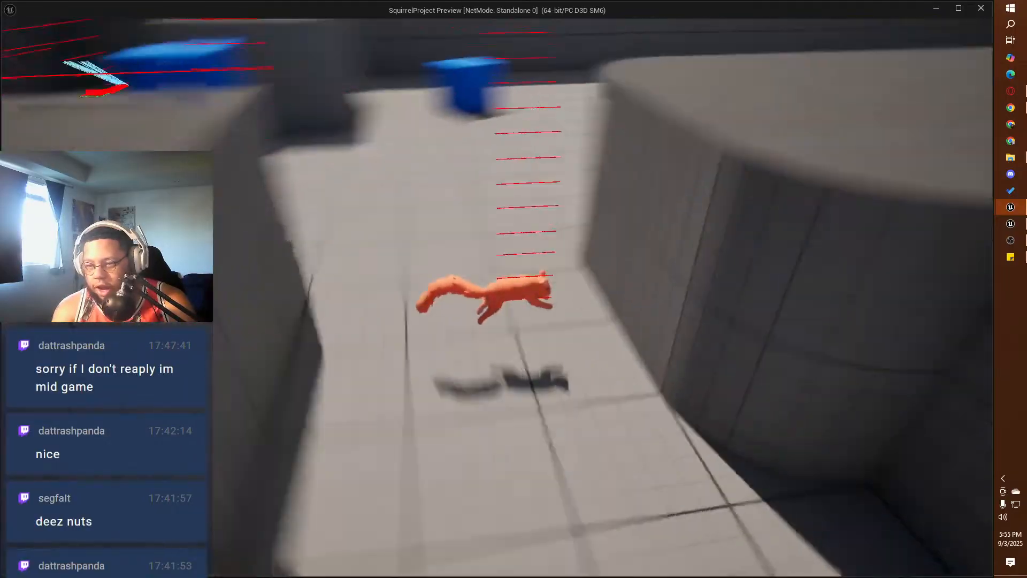
pyautogui.press('space')
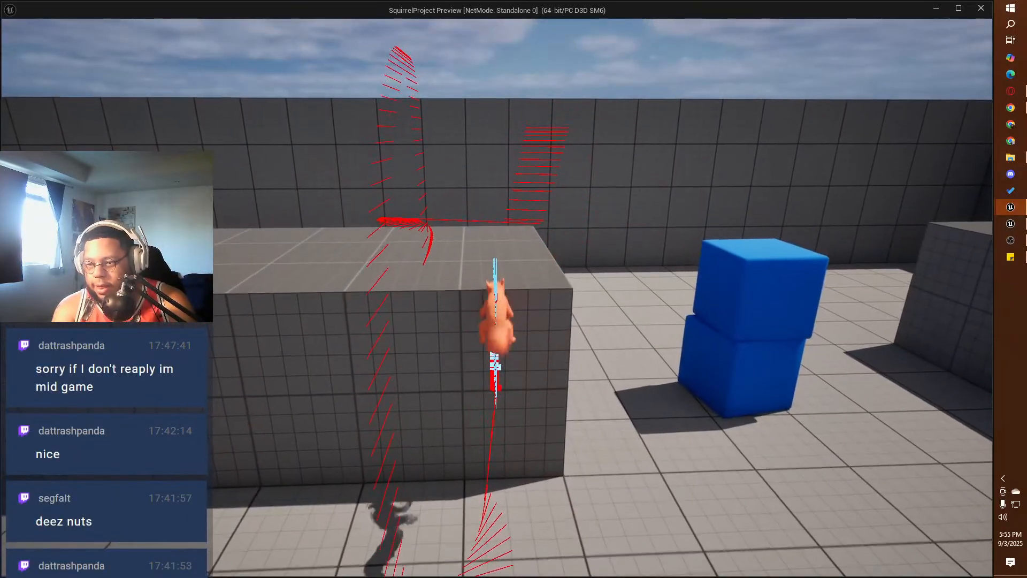
pyautogui.press('w')
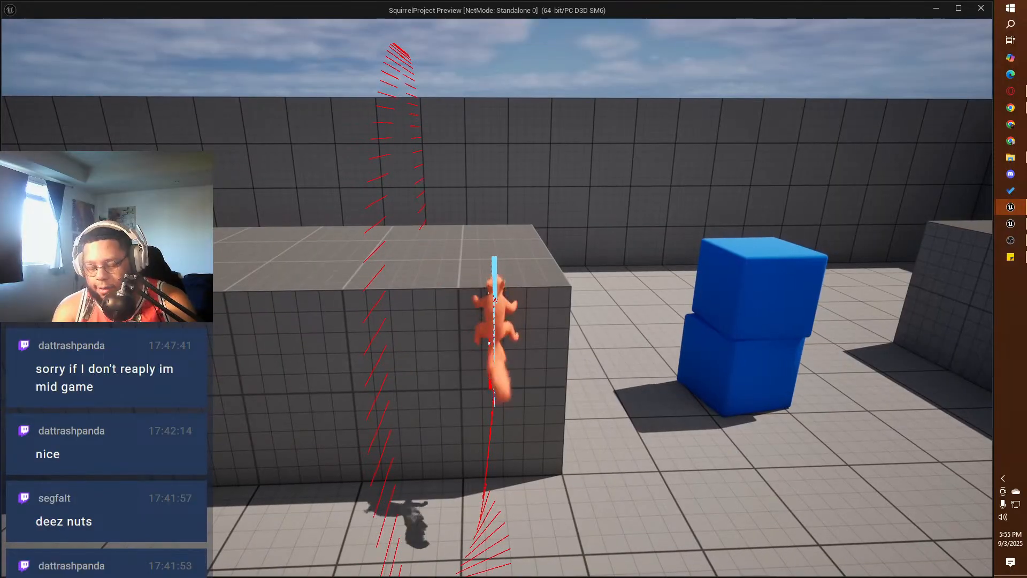
pyautogui.press('w')
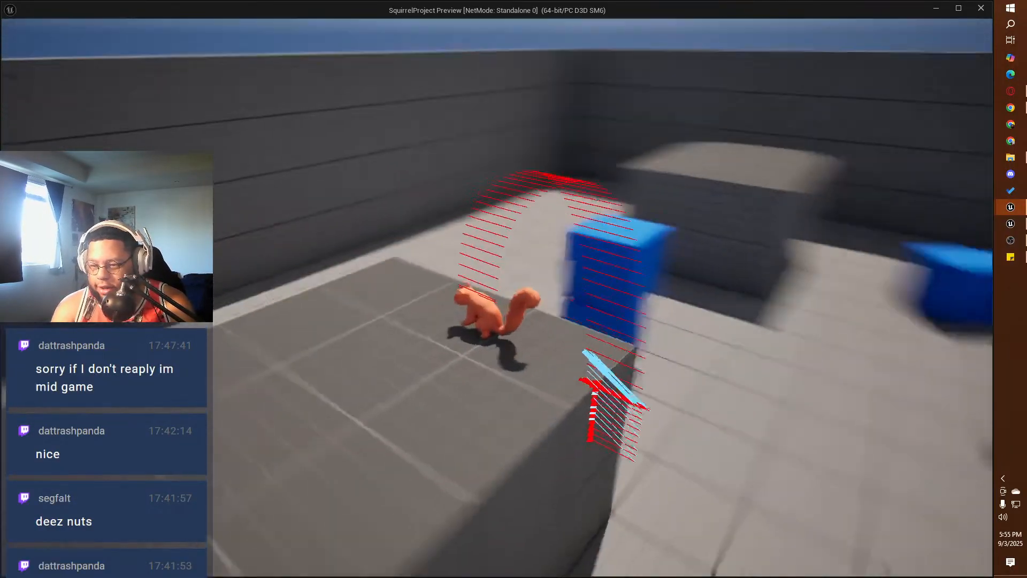
# Step: End the play-test and open the BP_ThirdPersonCharacter event graph at the grabbed object's target location nodes
pyautogui.press('Escape')
pyautogui.click(444, 251)
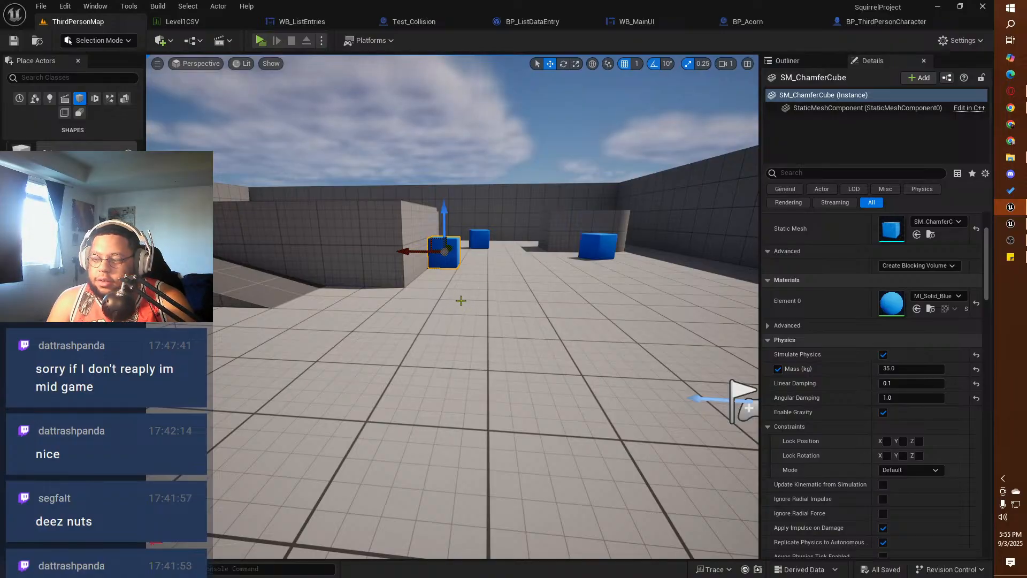
pyautogui.click(886, 21)
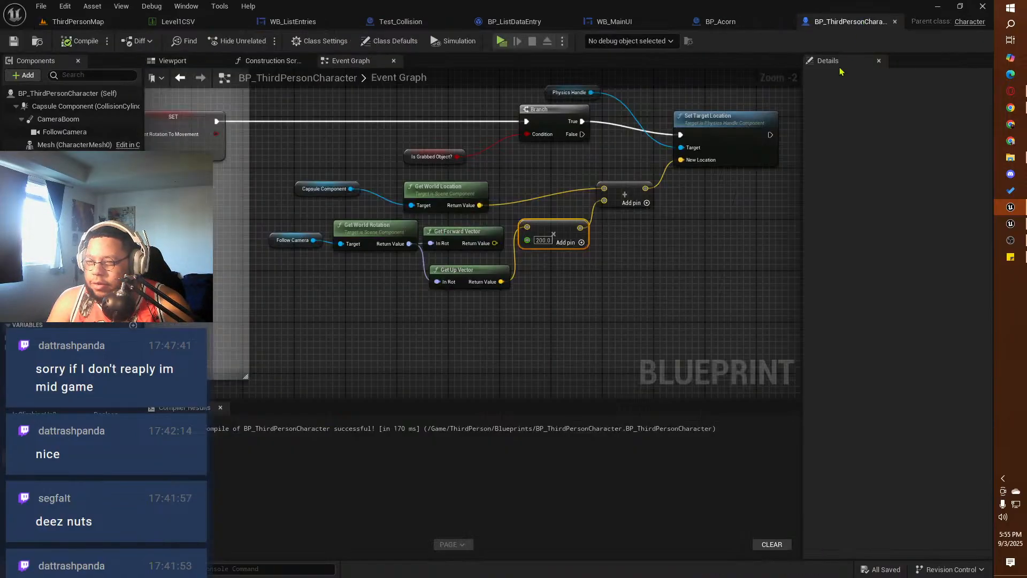
pyautogui.moveTo(369, 311); pyautogui.dragTo(558, 345, button='right')
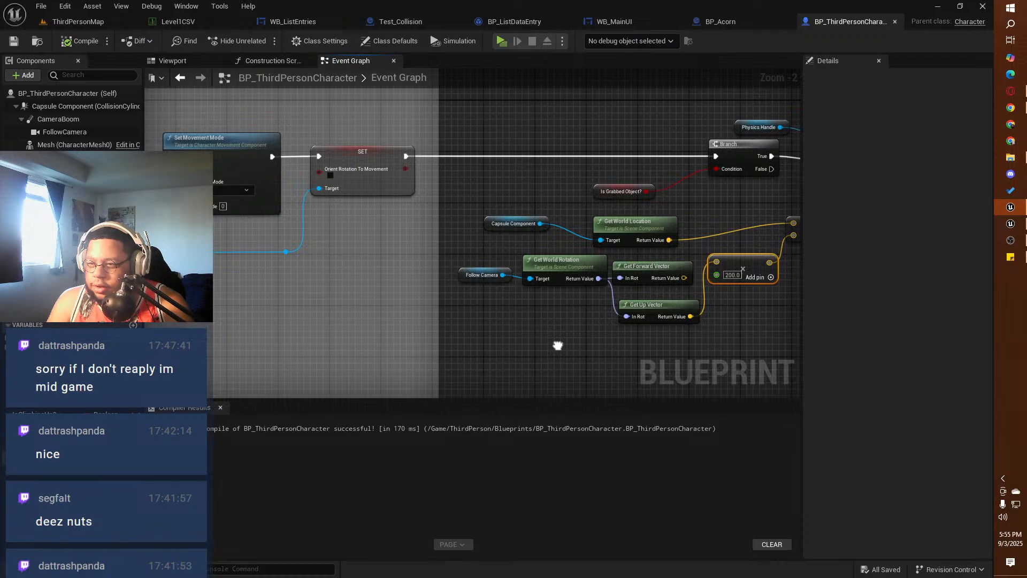
# Step: Move the grabbed object's target location nodes from the end of the wall climbing chain to the empty area near Event Tick
pyautogui.scroll(-2, 500, 335)
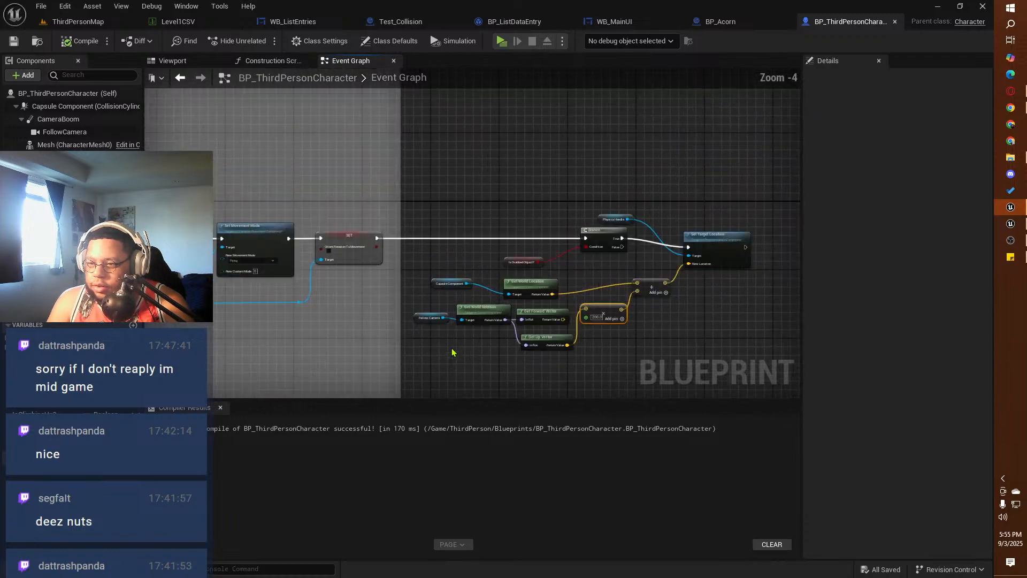
pyautogui.scroll(-3, 355, 323)
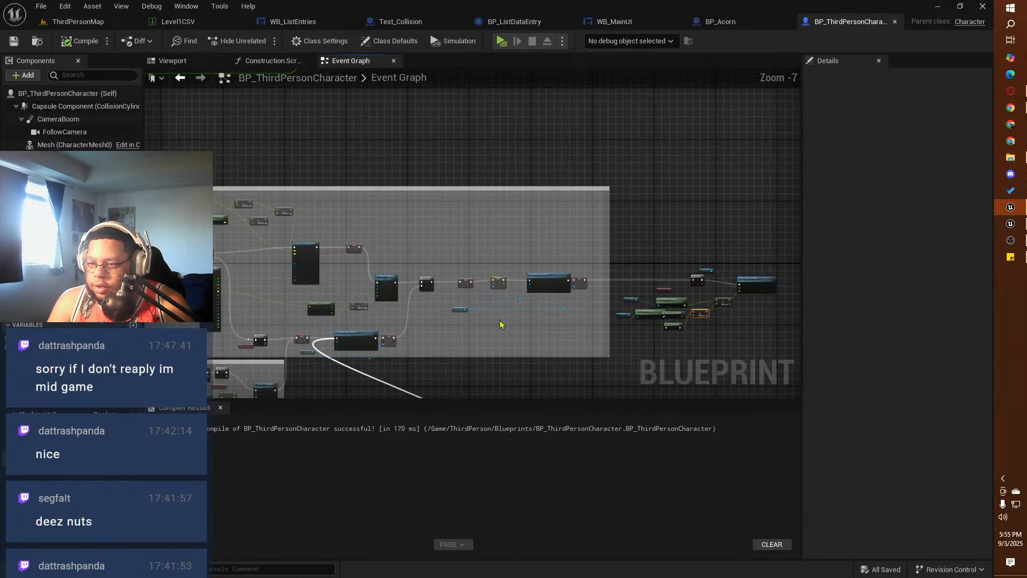
pyautogui.moveTo(501, 324); pyautogui.dragTo(396, 295, button='right')
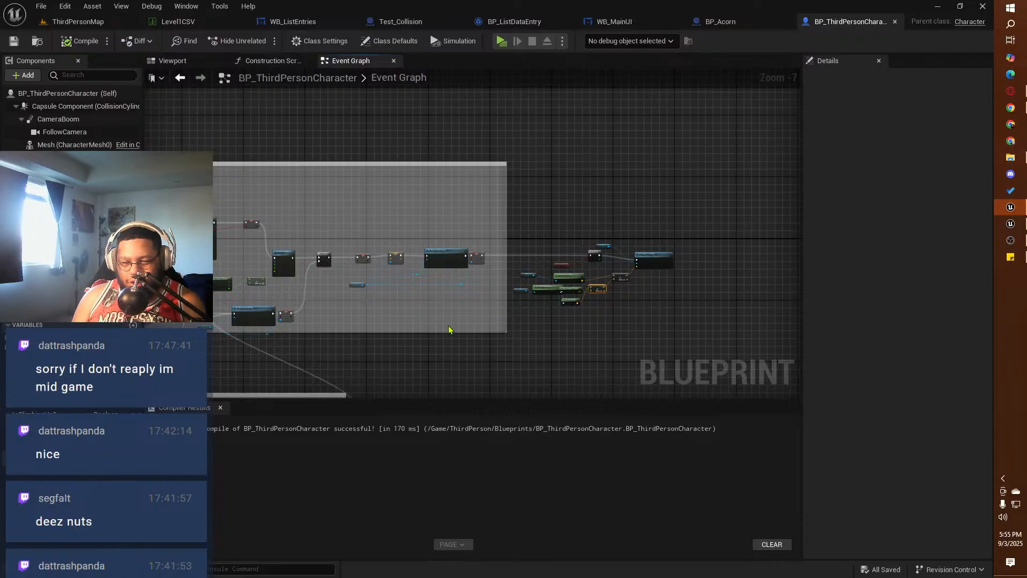
pyautogui.moveTo(419, 335); pyautogui.dragTo(457, 331, button='right')
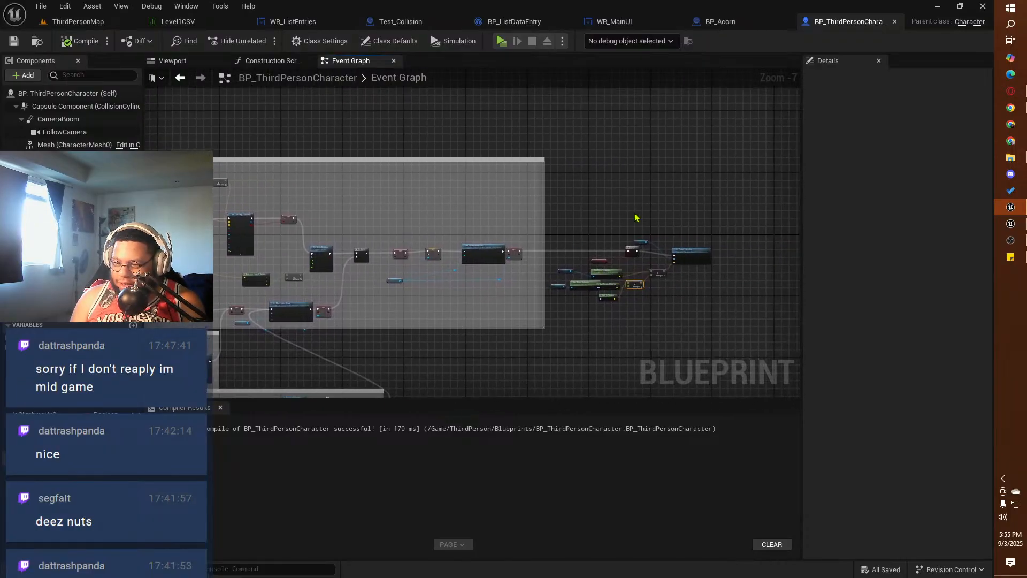
pyautogui.moveTo(695, 214); pyautogui.dragTo(559, 328)
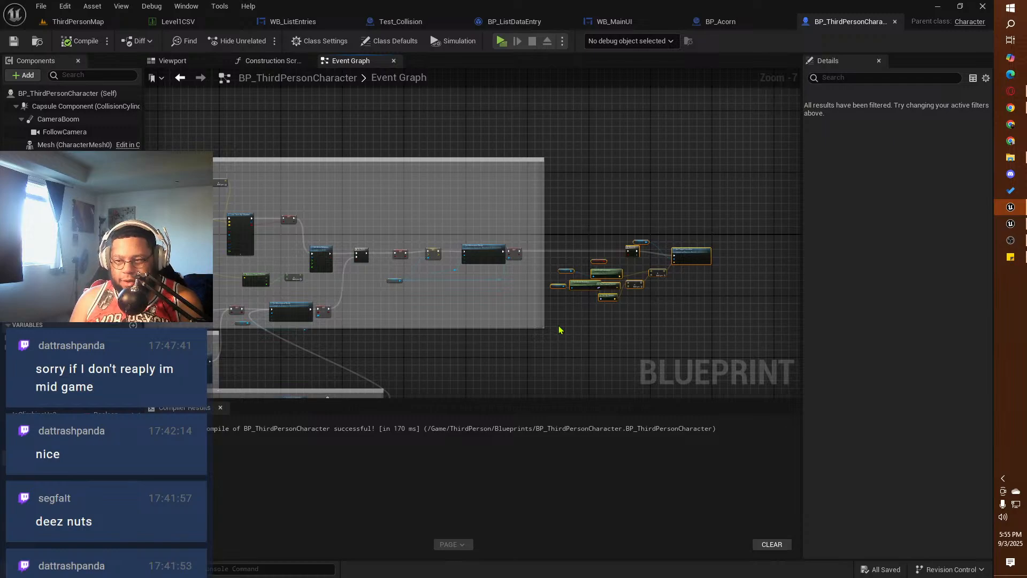
pyautogui.press('Delete')
pyautogui.moveTo(262, 172); pyautogui.dragTo(498, 257, button='right')
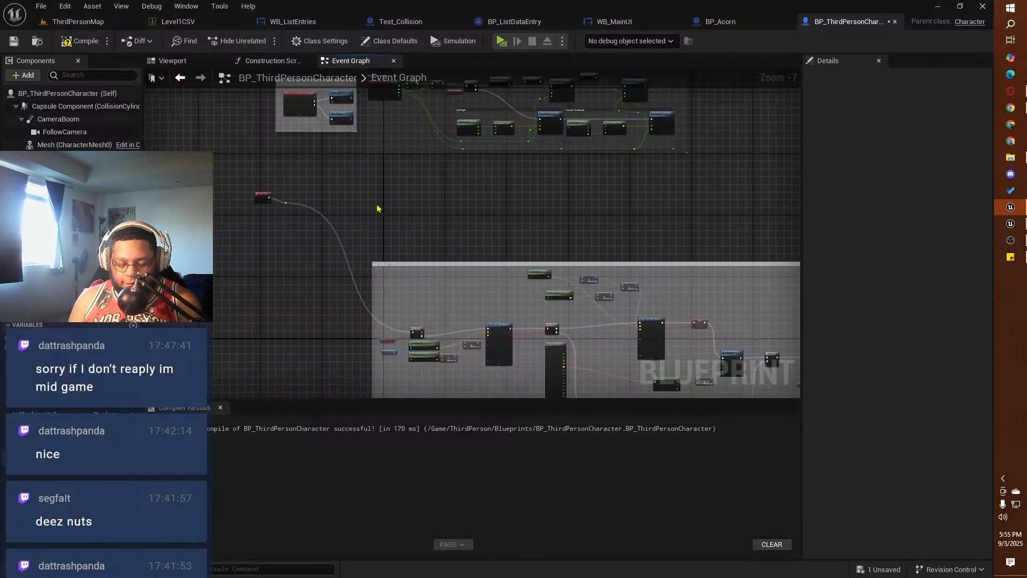
pyautogui.hotkey('ctrl', 'v')
# Step: Redirect the Event Tick execution wire from the Wall Climbing Logic to the Branch that checks Is Grabbed Object?
pyautogui.scroll(3, 381, 187)
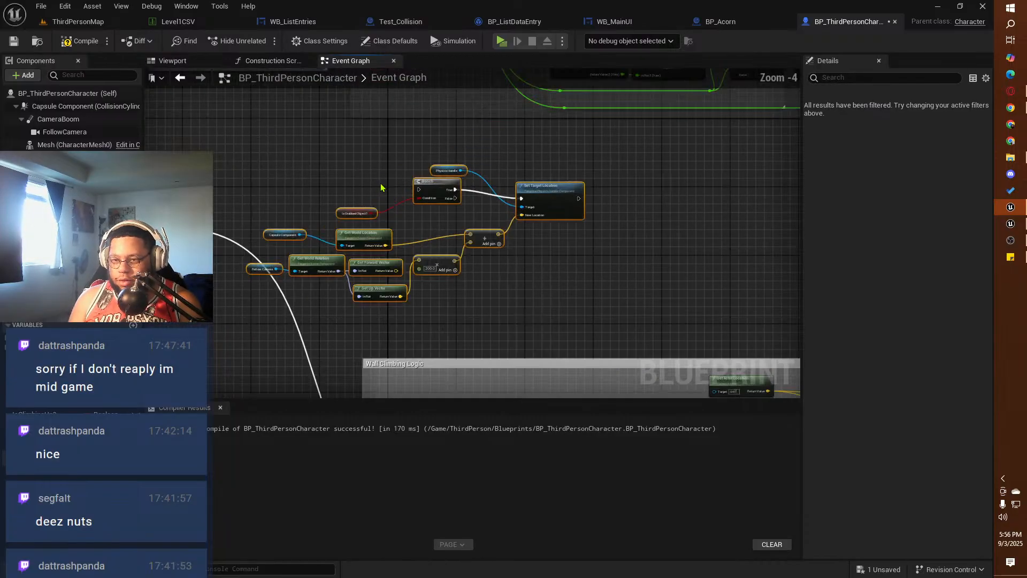
pyautogui.moveTo(311, 197); pyautogui.dragTo(464, 209, button='right')
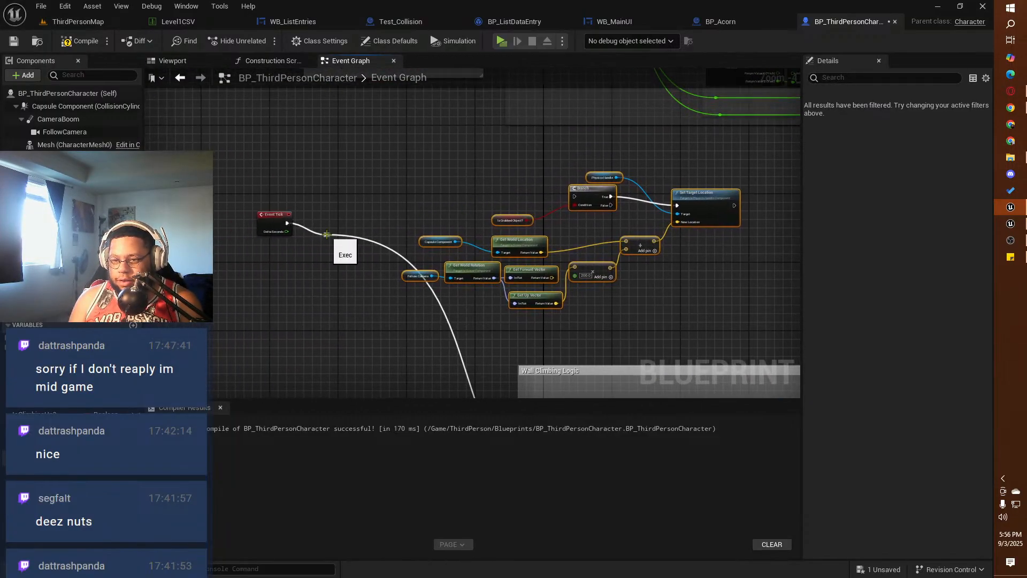
pyautogui.keyDown('ctrl'); pyautogui.moveTo(326, 234); pyautogui.dragTo(576, 197); pyautogui.keyUp('ctrl')
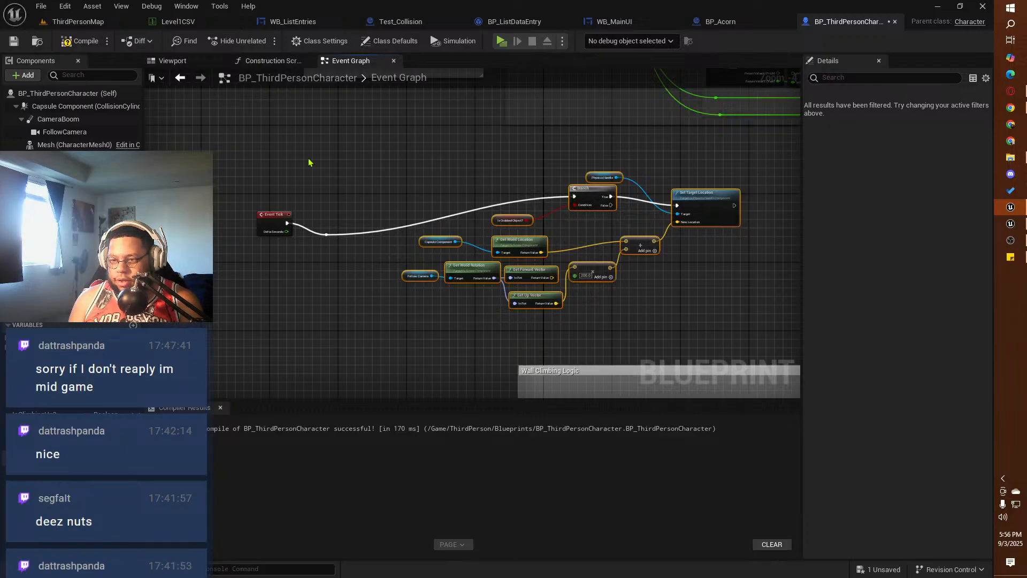
# Step: Start a play-test in ThirdPersonMap and run the squirrel to the blue cube beside the gray wall
pyautogui.click(502, 41)
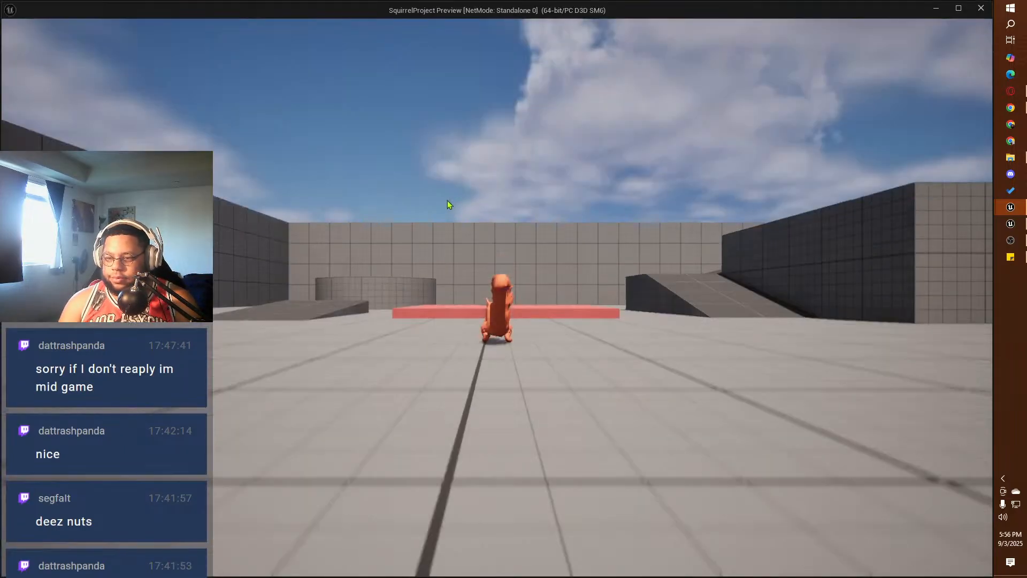
pyautogui.click(447, 201)
pyautogui.press('w')
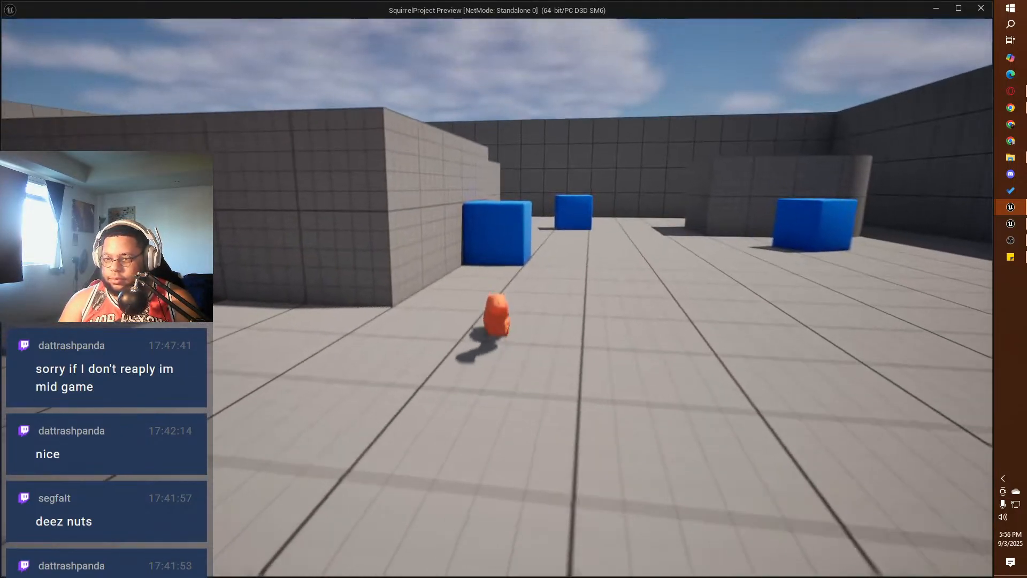
pyautogui.press('w')
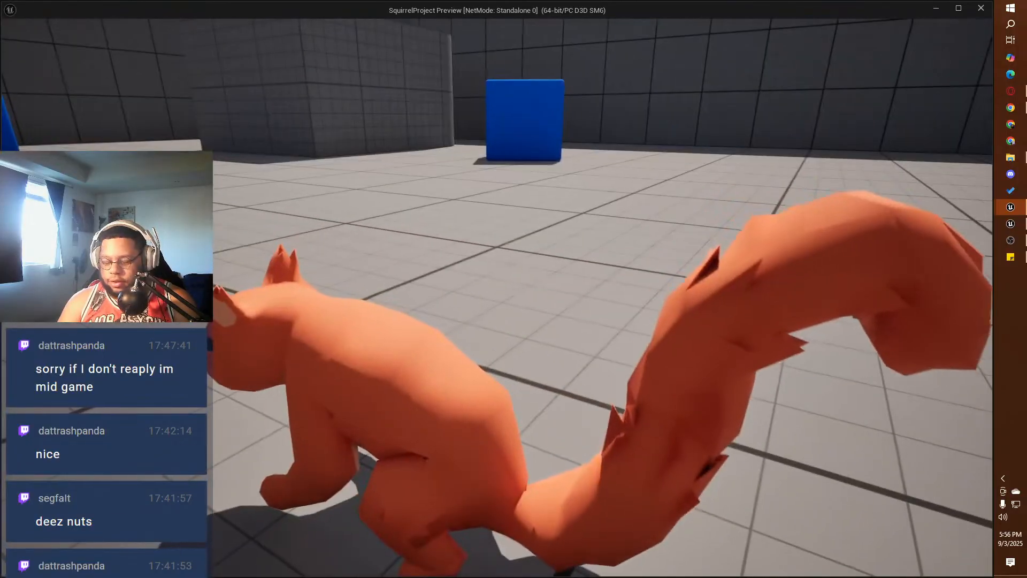
pyautogui.press('w')
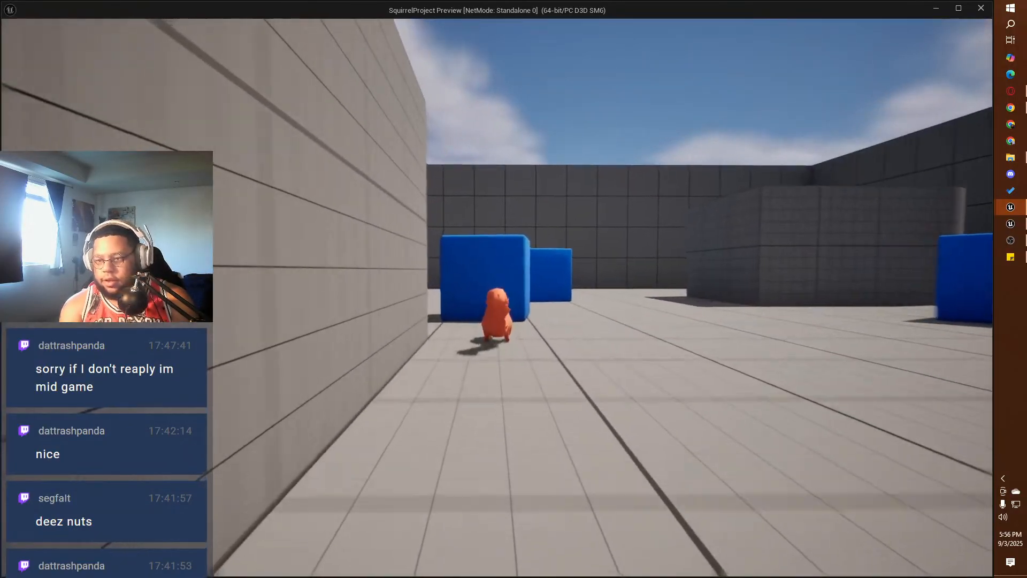
pyautogui.press('w')
# Step: Grab the blue cube, carry it across the open floor, release it and end the play-test
pyautogui.press('e')
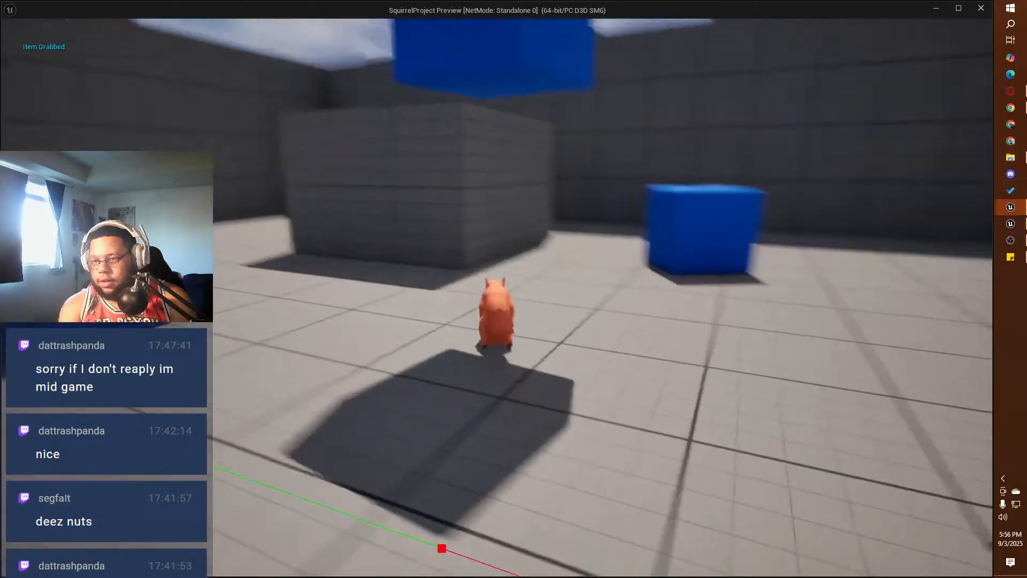
pyautogui.press('w')
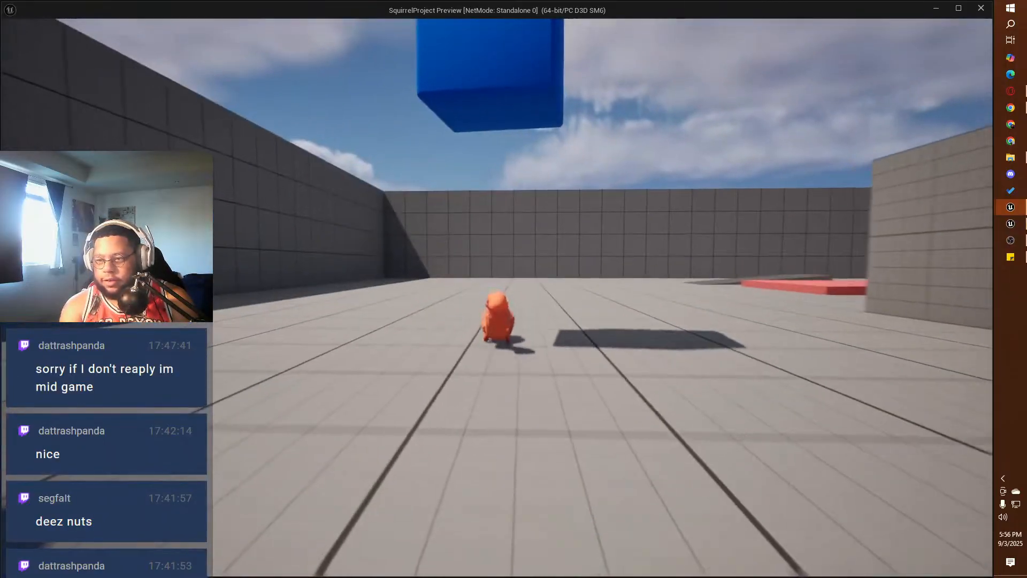
pyautogui.press('w')
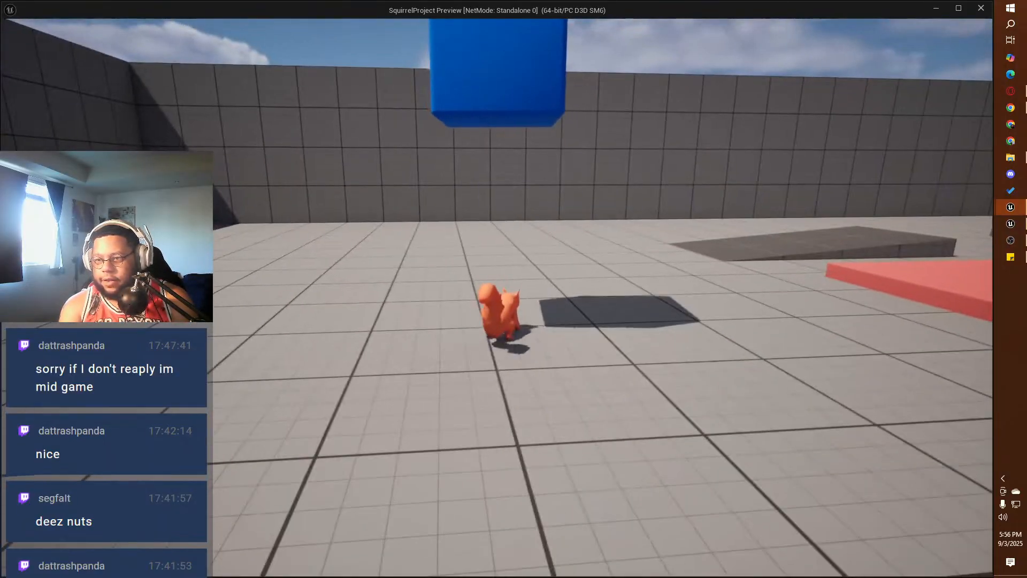
pyautogui.press('e')
pyautogui.press('Escape')
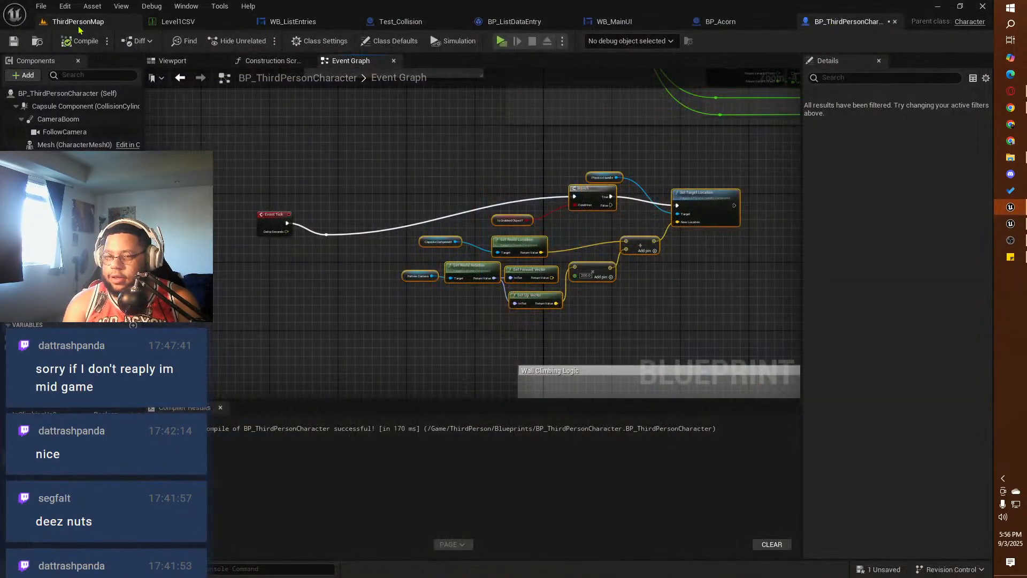
# Step: Save BP_ThirdPersonCharacter and all other modified assets
pyautogui.click(14, 42)
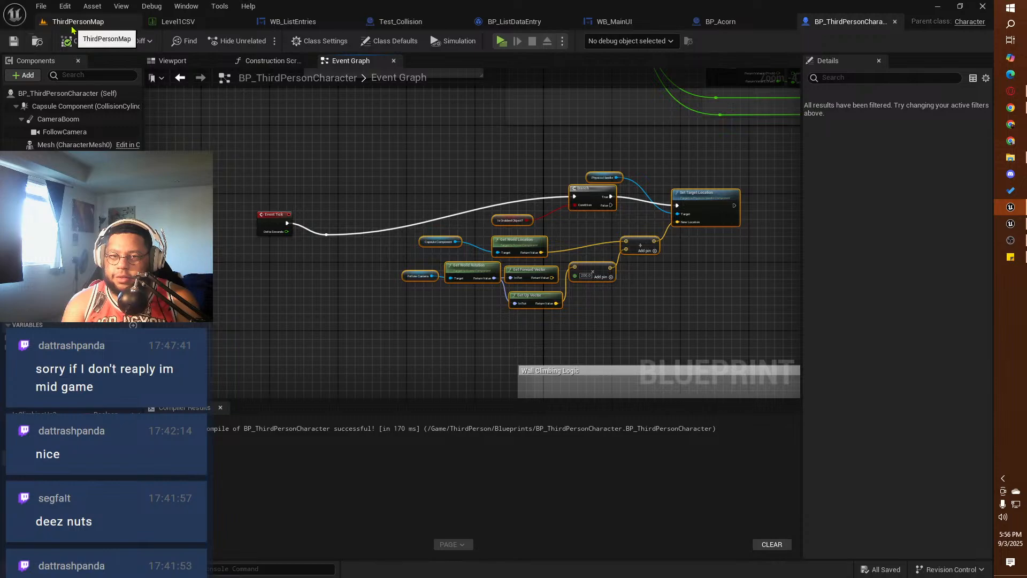
pyautogui.click(42, 6)
pyautogui.moveTo(73, 65)
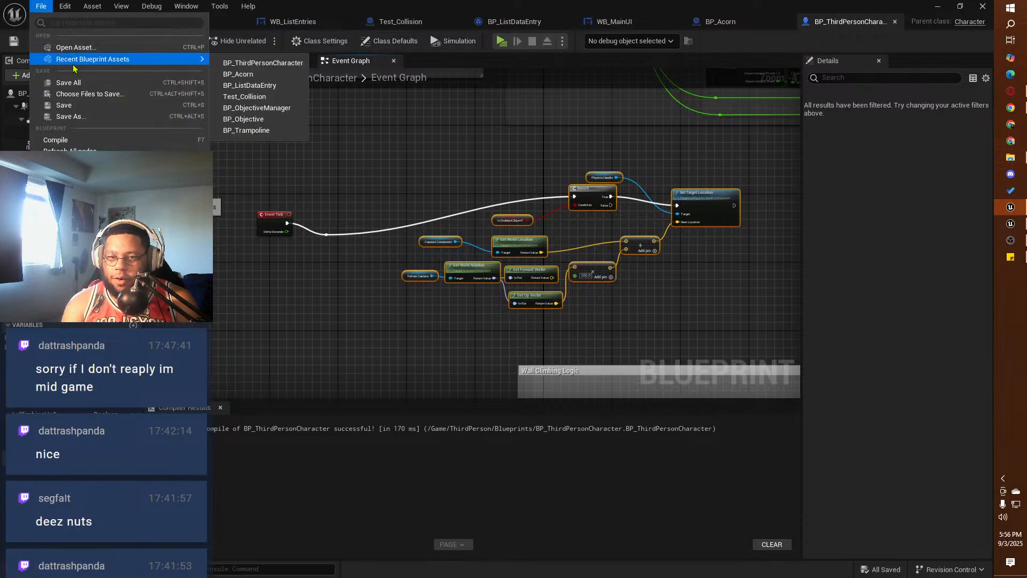
pyautogui.click(73, 84)
# Step: Switch to ThirdPersonMap and open the PlatformerEddie level from the ThirdPerson Maps folder
pyautogui.click(41, 9)
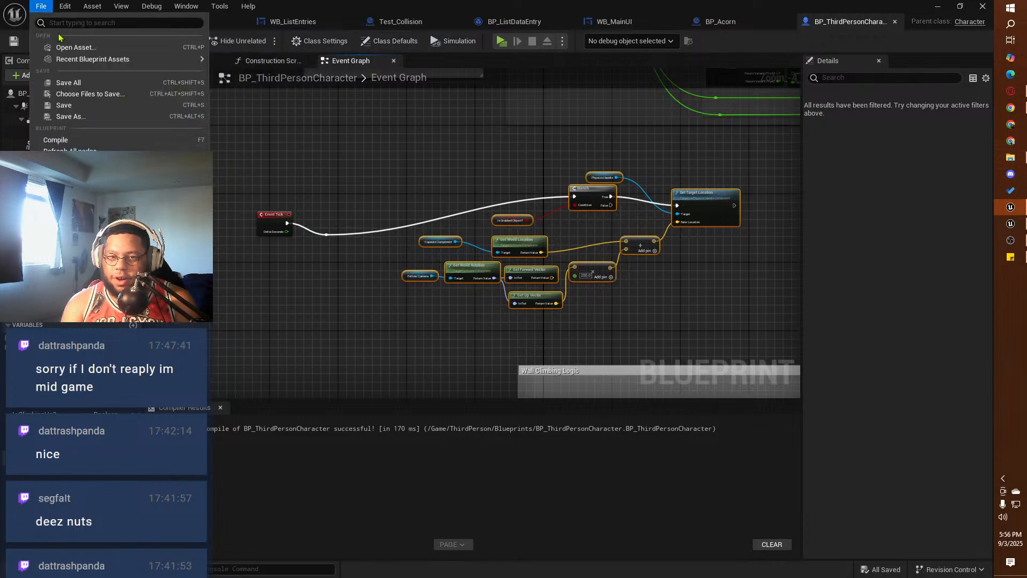
pyautogui.click(42, 7)
pyautogui.click(80, 21)
pyautogui.click(36, 7)
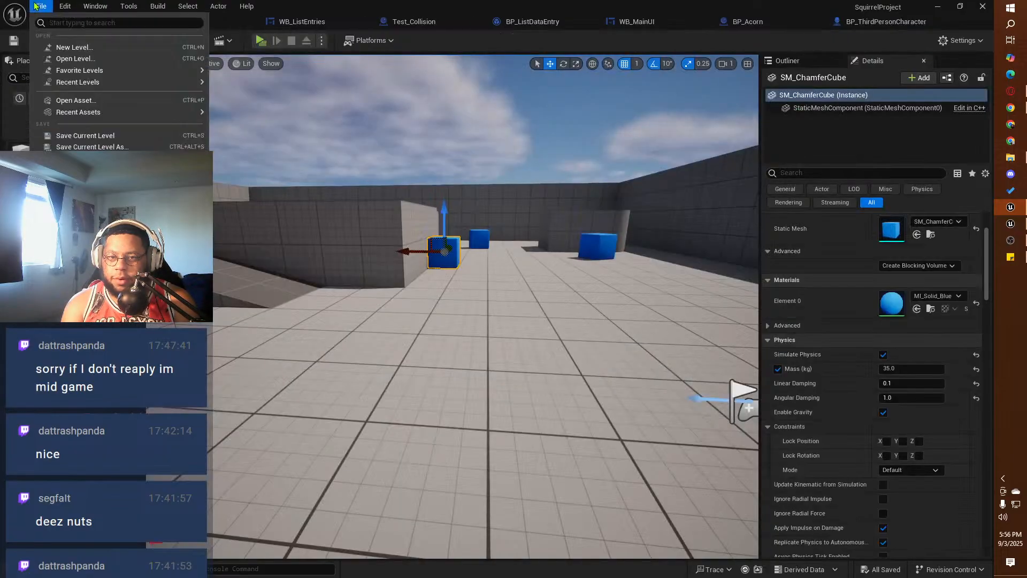
pyautogui.click(75, 58)
pyautogui.click(421, 170)
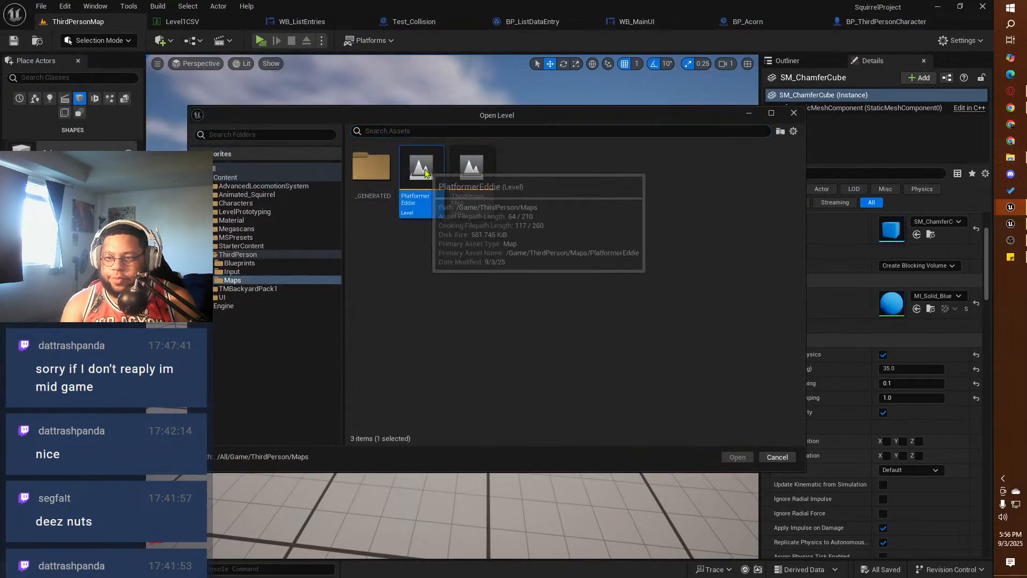
pyautogui.doubleClick(422, 170)
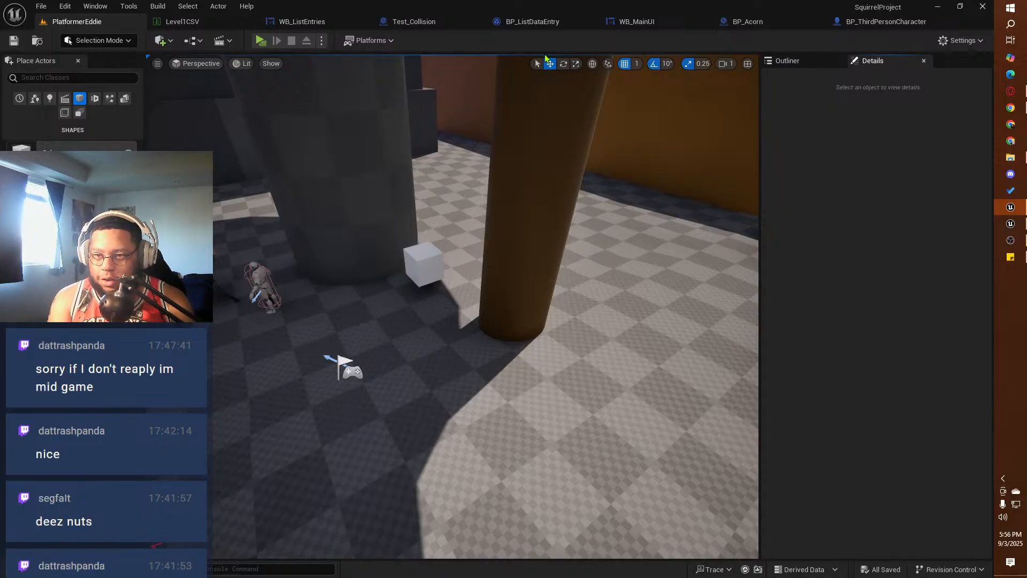
# Step: Start a play-test in PlatformerEddie, grab the white cube and test running and jumping while carrying it
pyautogui.click(262, 43)
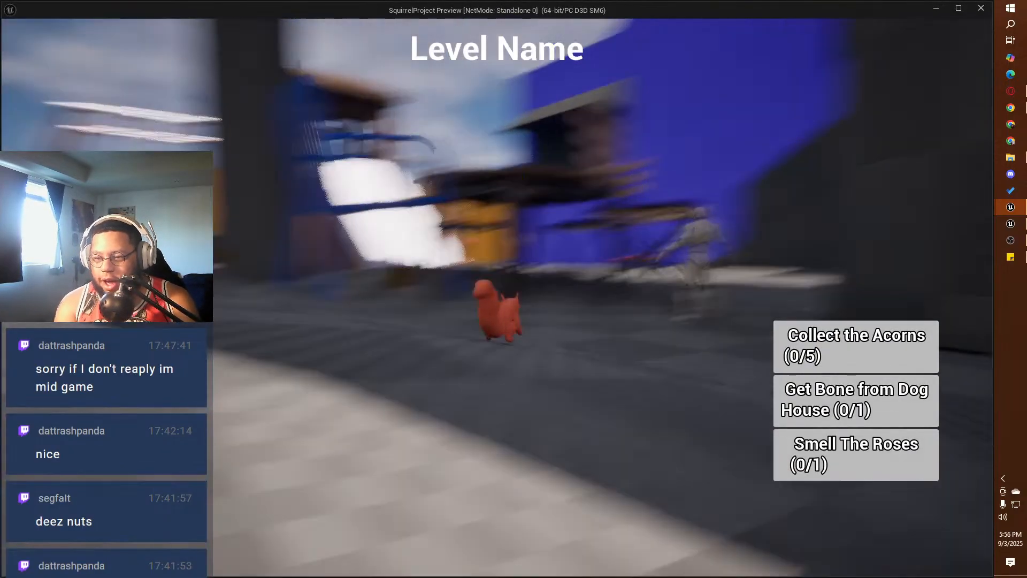
pyautogui.press('w')
pyautogui.press('e')
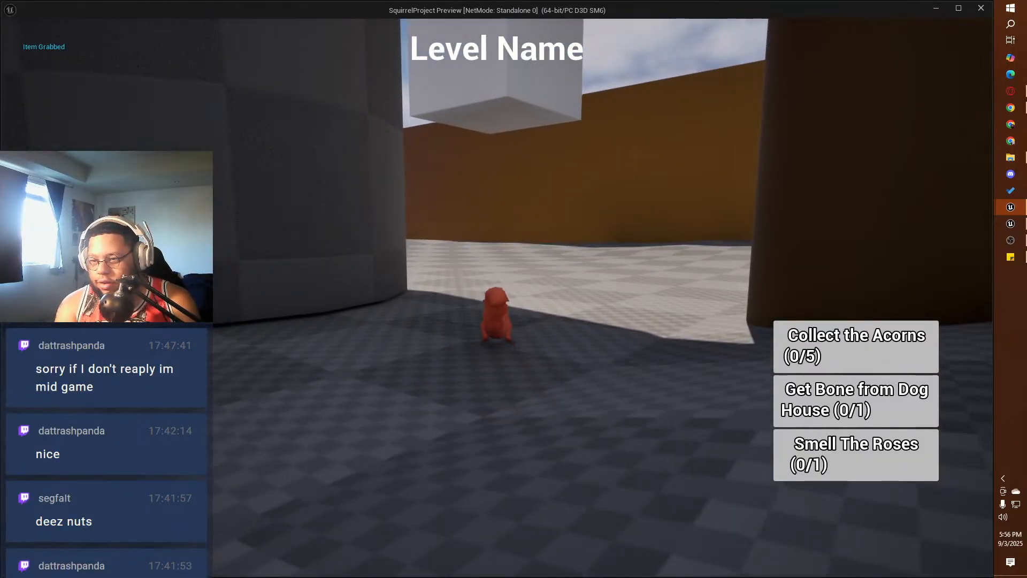
pyautogui.press('w')
pyautogui.press('space')
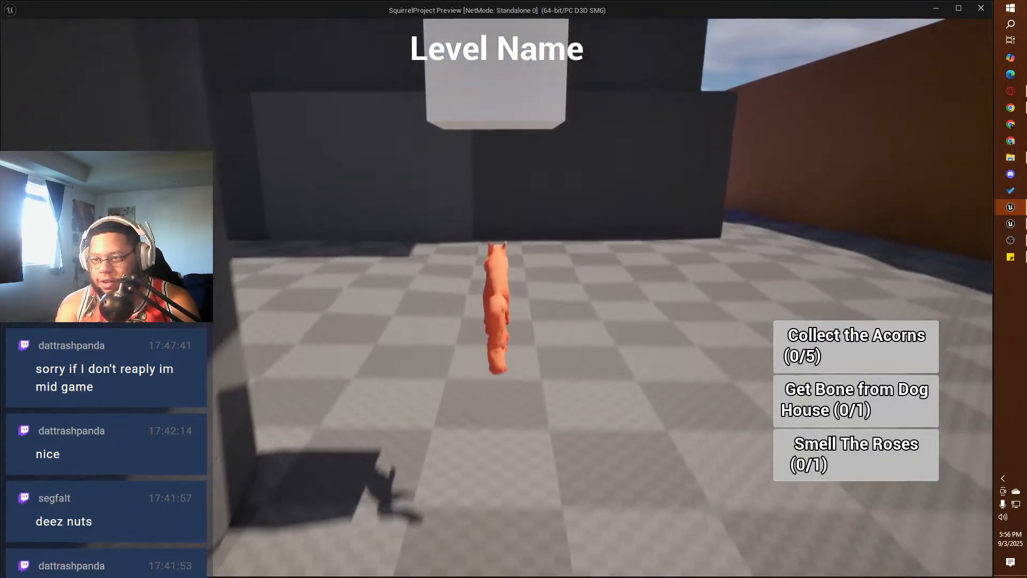
# Step: Carry the white cube over the checkered floor, jumping and climbing at the brown pillar, towards the blue chair
pyautogui.press('w')
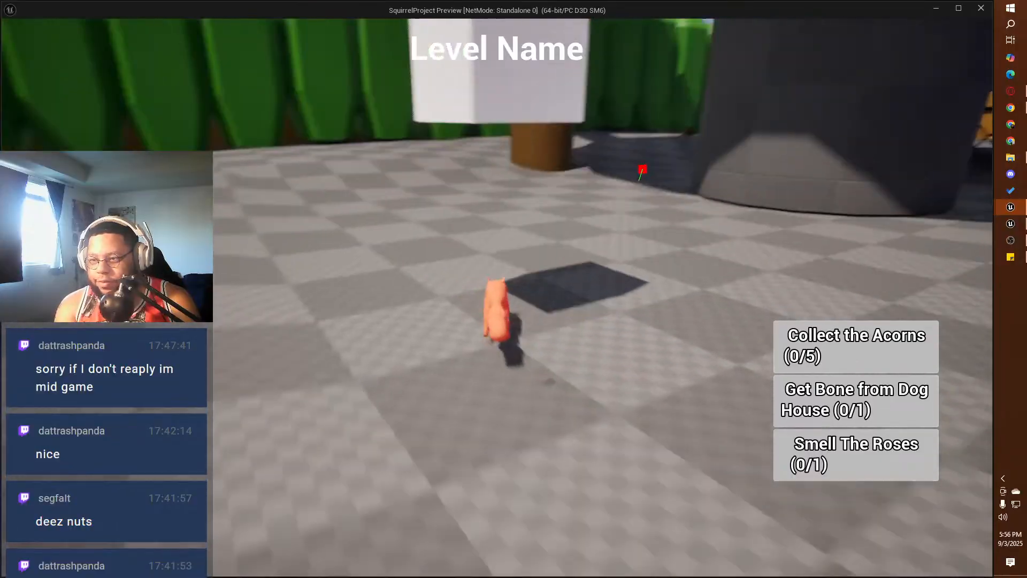
pyautogui.press('space')
pyautogui.press('w')
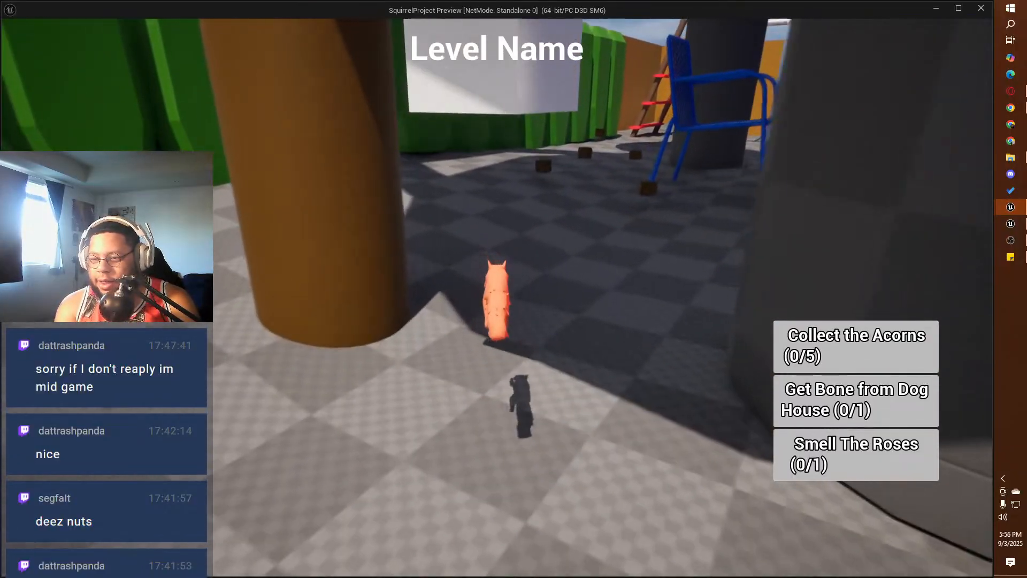
pyautogui.press('w')
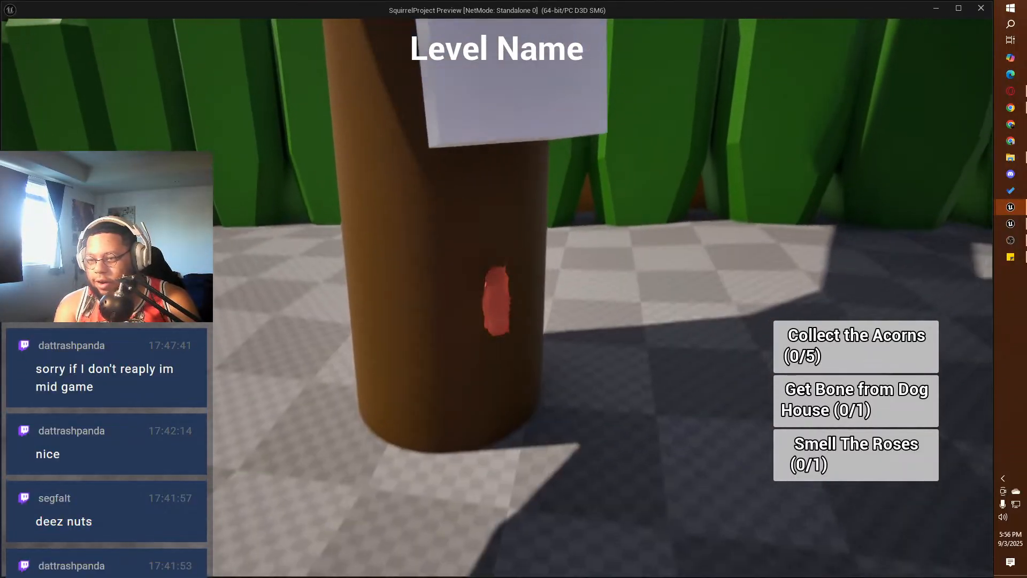
pyautogui.press('w')
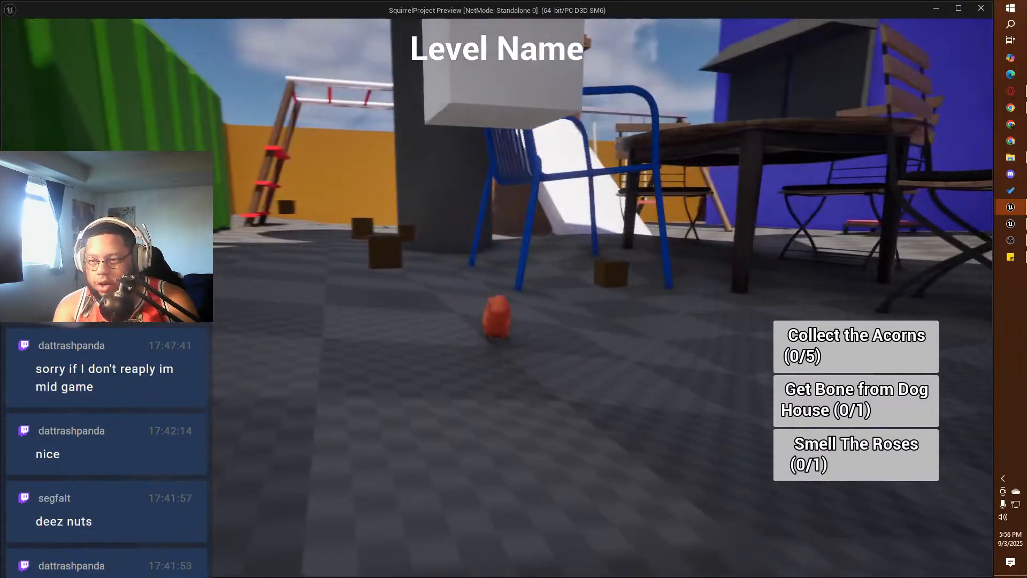
# Step: Test releasing and regrabbing the white cube among the small brown cubes near the blue chair
pyautogui.press('w')
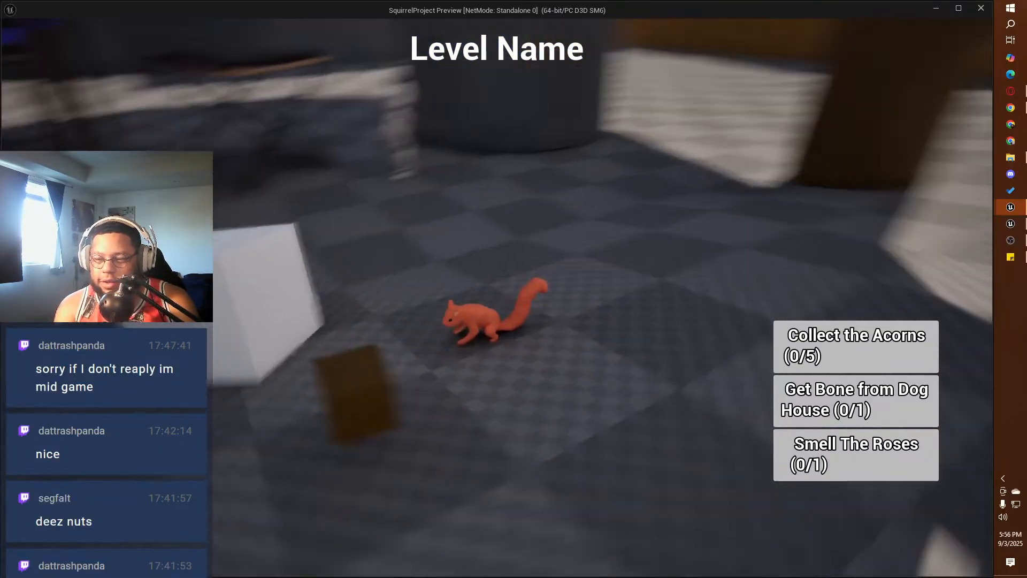
pyautogui.press('w')
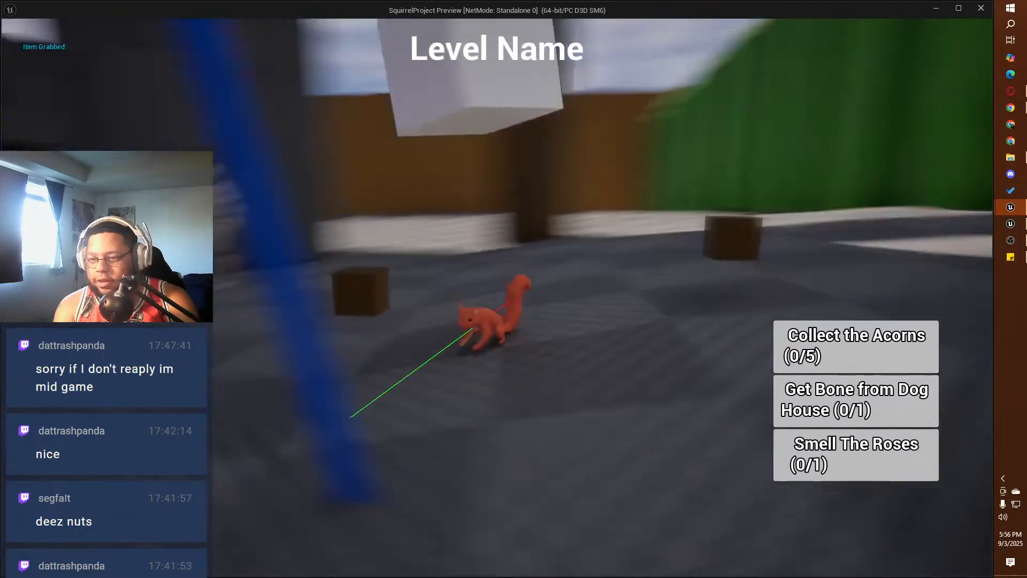
pyautogui.press('w')
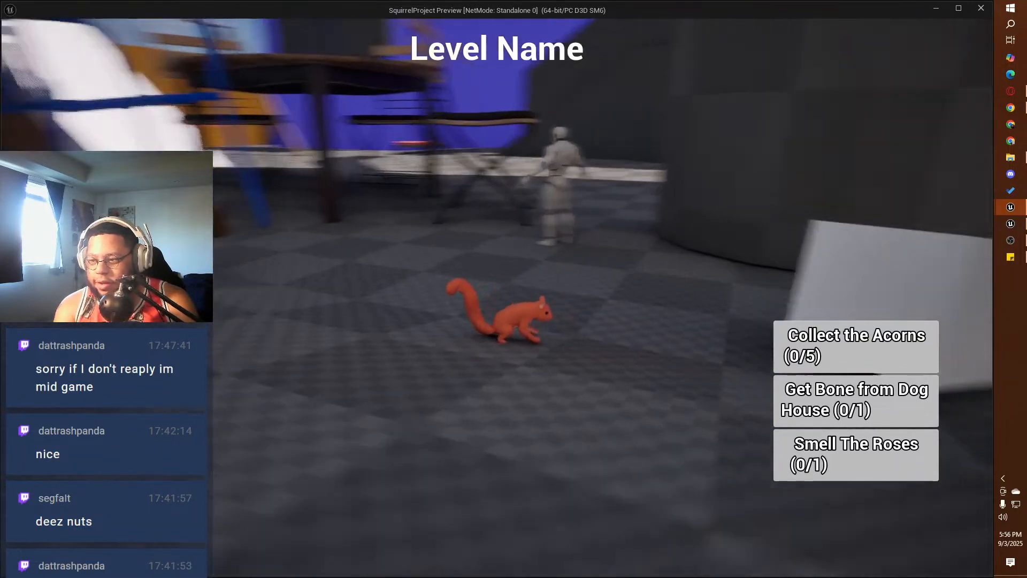
# Step: Collect the five acorns, shown as small brown cubes around the blue chair, and head back towards the white cube
pyautogui.press('w')
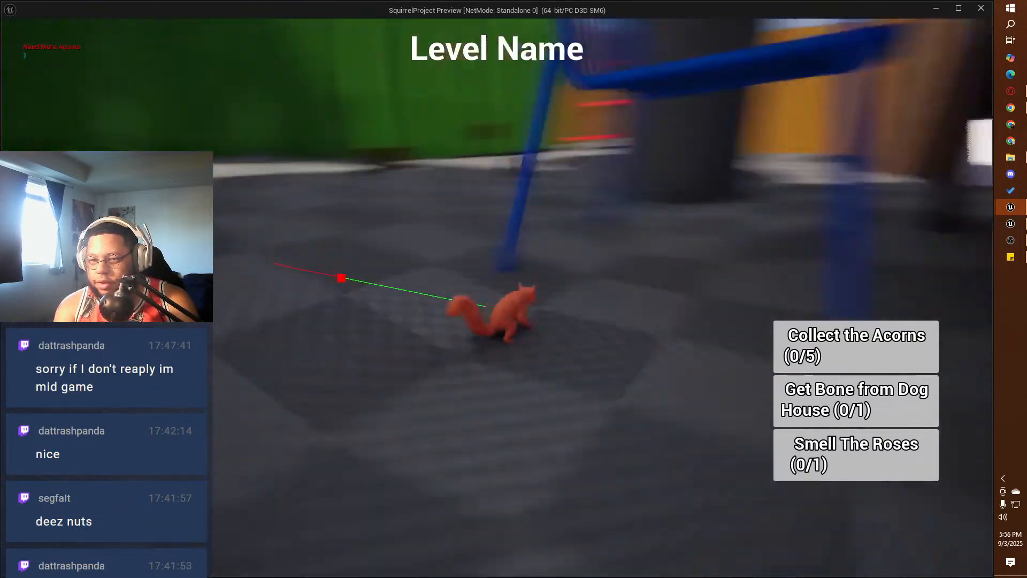
pyautogui.press('w')
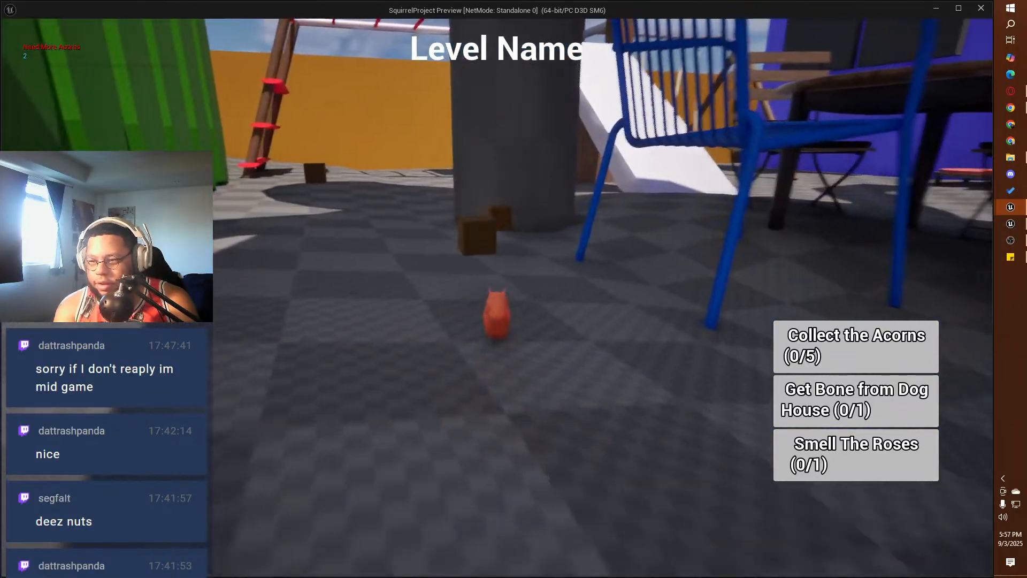
pyautogui.press('w')
pyautogui.press('w')
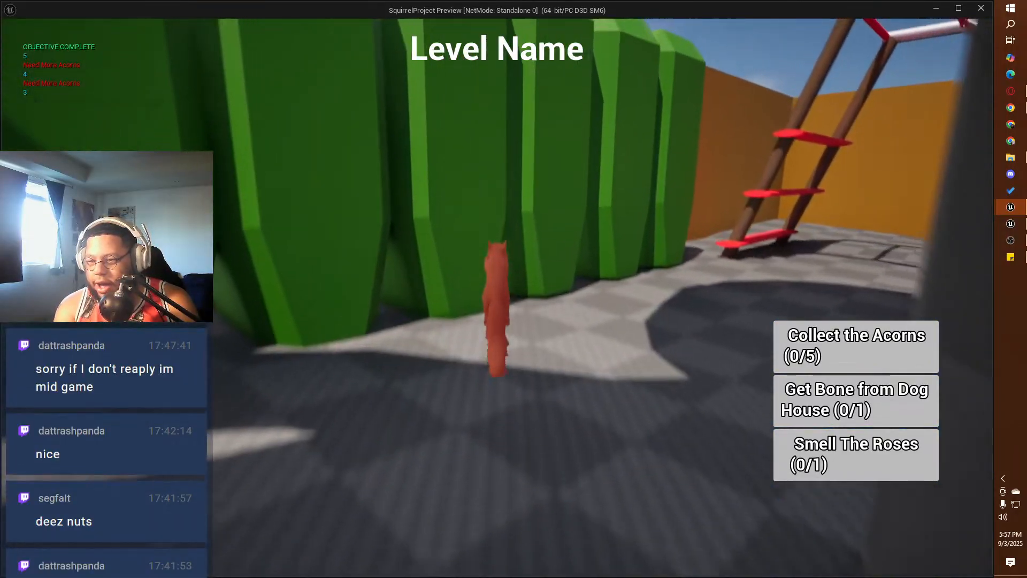
pyautogui.press('w')
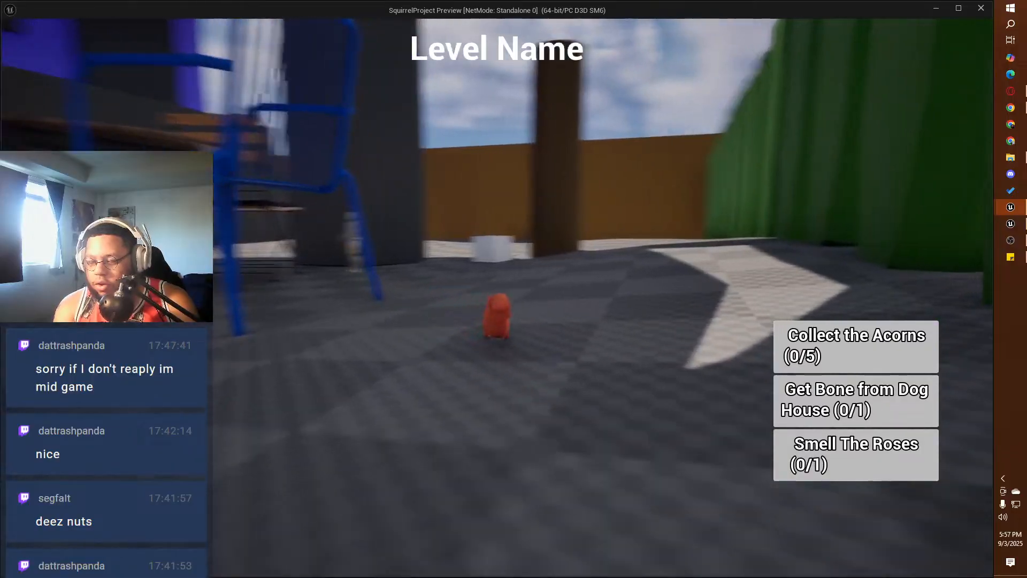
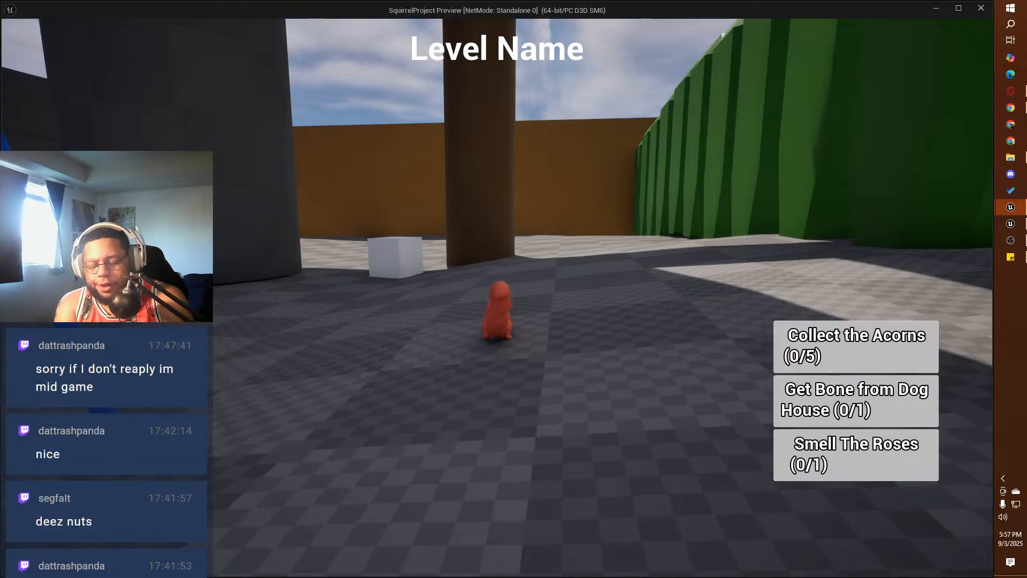
# Step: In BP_ThirdPersonCharacter's Event Graph, move the Set Target Location nodes beside Wall Climbing Logic, connect its execution output to that section's Branch, and compile
pyautogui.press('Escape')
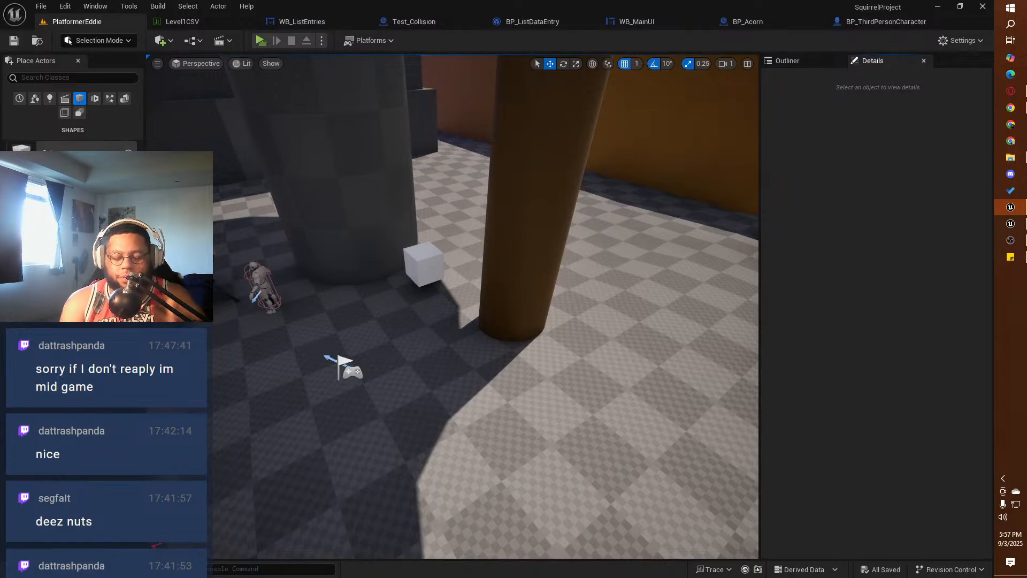
pyautogui.click(885, 21)
pyautogui.moveTo(682, 275); pyautogui.dragTo(562, 157, button='right')
pyautogui.moveTo(563, 201)
pyautogui.mouseDown(button='right')
pyautogui.moveTo(576, 182)
pyautogui.moveTo(536, 225)
pyautogui.moveTo(580, 201)
pyautogui.moveTo(562, 215)
pyautogui.mouseUp(button='right')
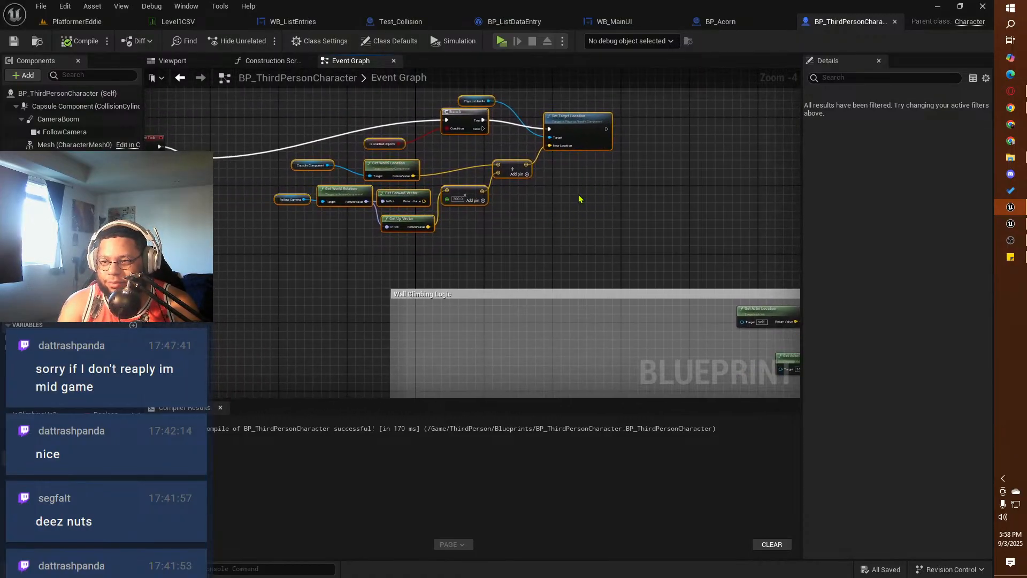
pyautogui.moveTo(574, 121); pyautogui.dragTo(321, 347)
pyautogui.moveTo(295, 268); pyautogui.dragTo(367, 94, button='right')
pyautogui.moveTo(437, 191); pyautogui.dragTo(557, 273)
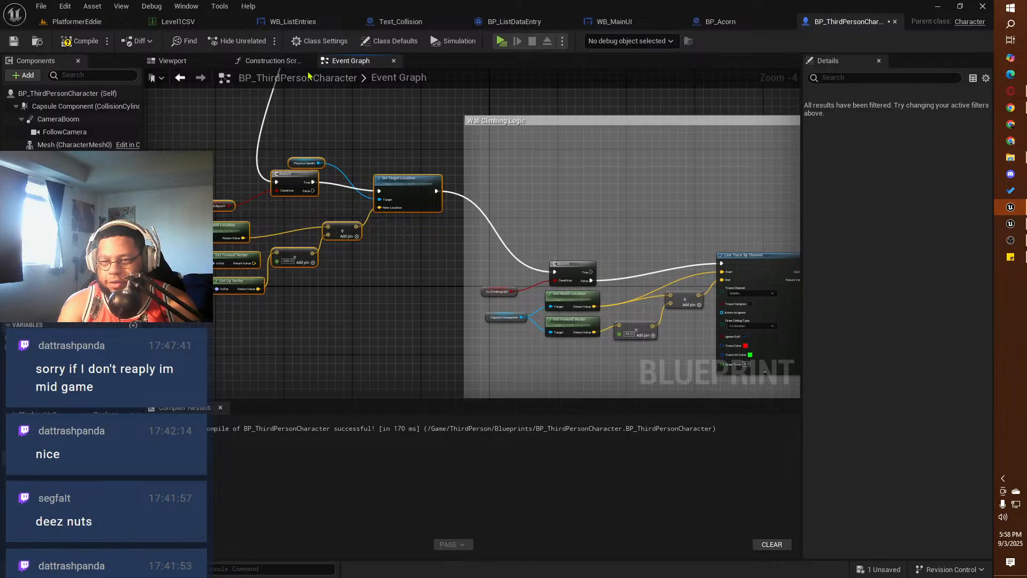
pyautogui.click(80, 41)
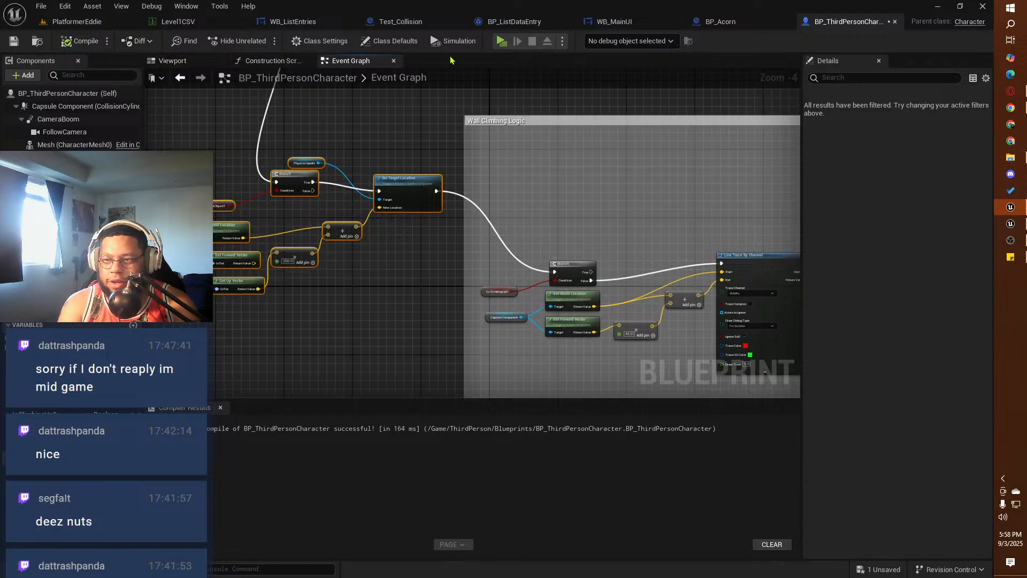
# Step: Start the game preview and test running and jumping the squirrel against the green hedges without a grabbed item
pyautogui.click(503, 42)
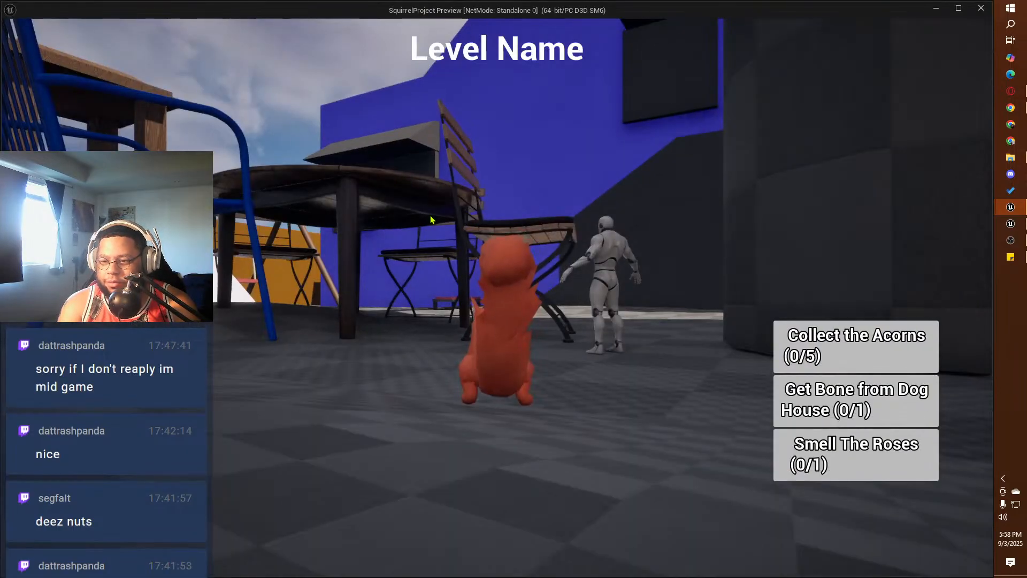
pyautogui.press('w')
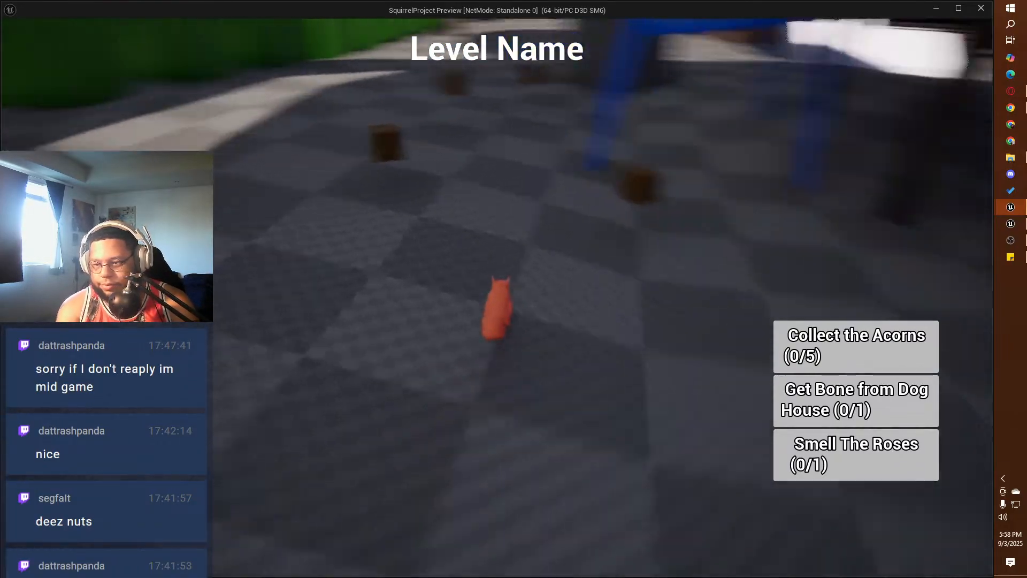
pyautogui.press('w')
pyautogui.press('space')
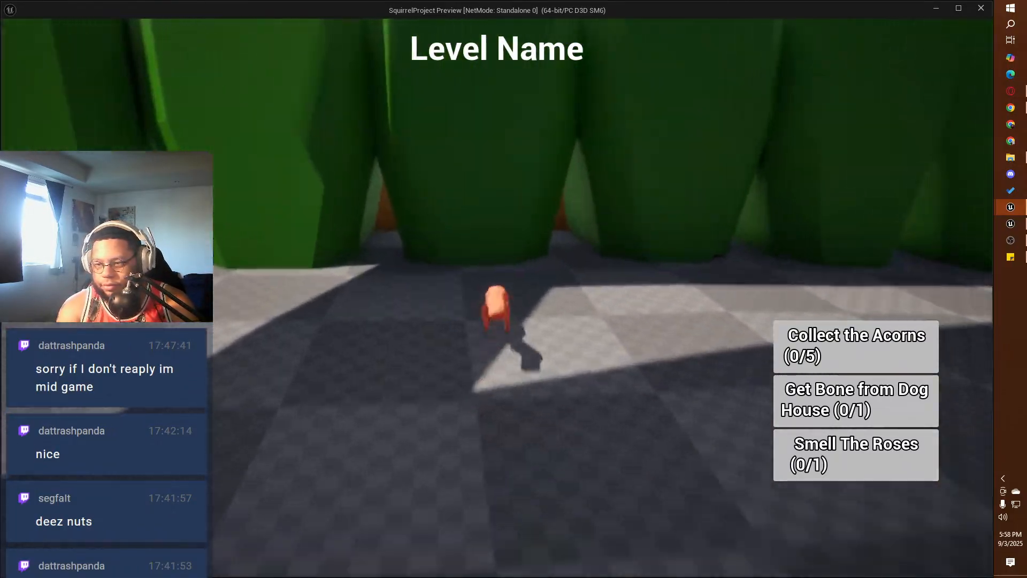
pyautogui.press('w')
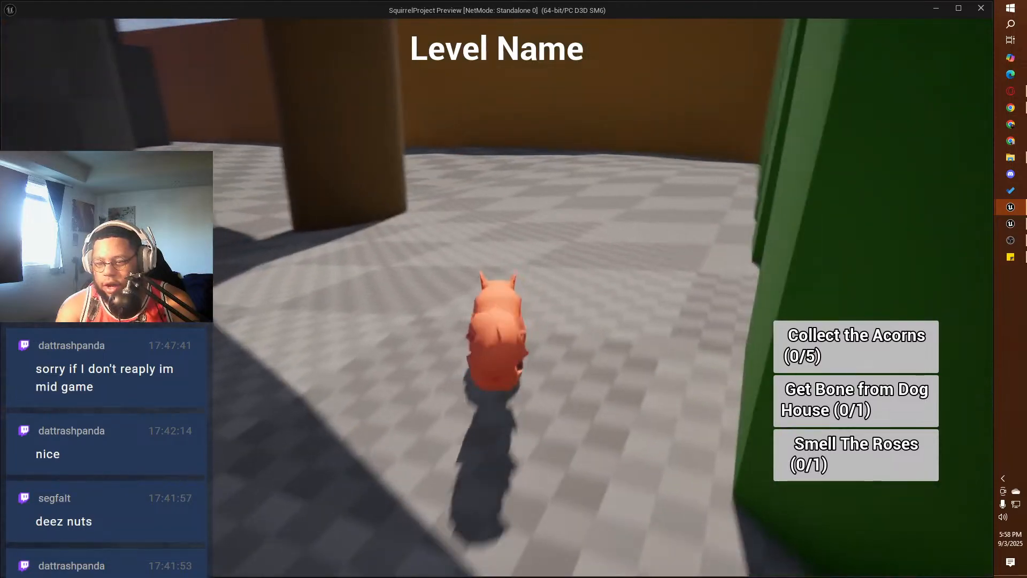
pyautogui.press('w')
pyautogui.press('space')
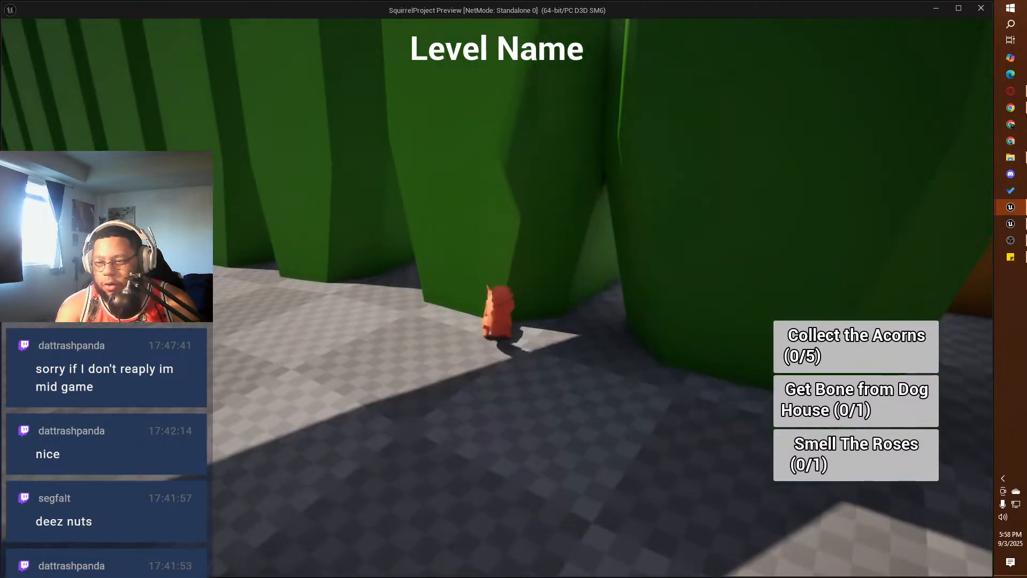
pyautogui.press('w')
pyautogui.press('space')
pyautogui.press('w')
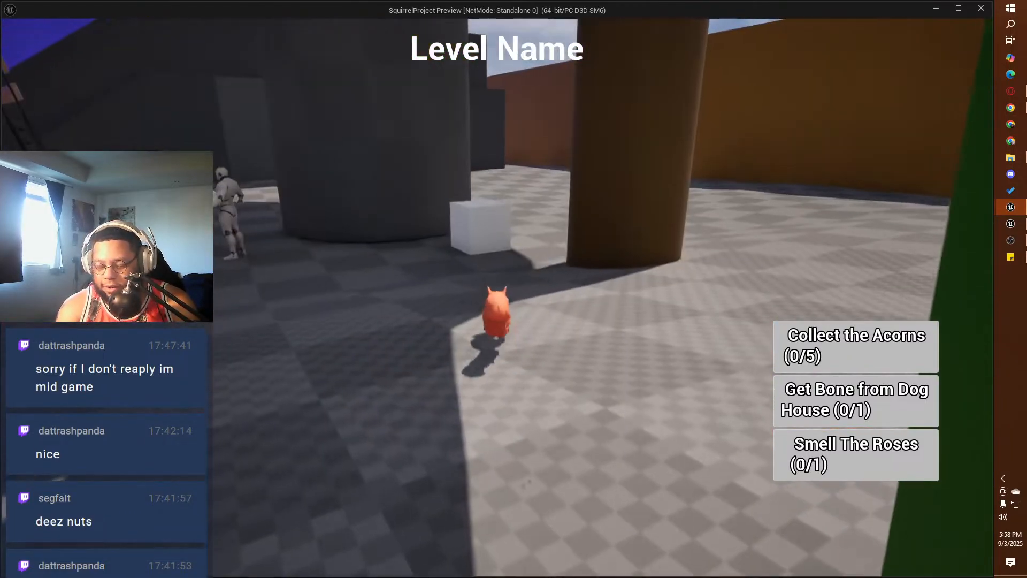
# Step: Grab the white cube near the pillars and test carrying it around the yard
pyautogui.press('w')
pyautogui.press('e')
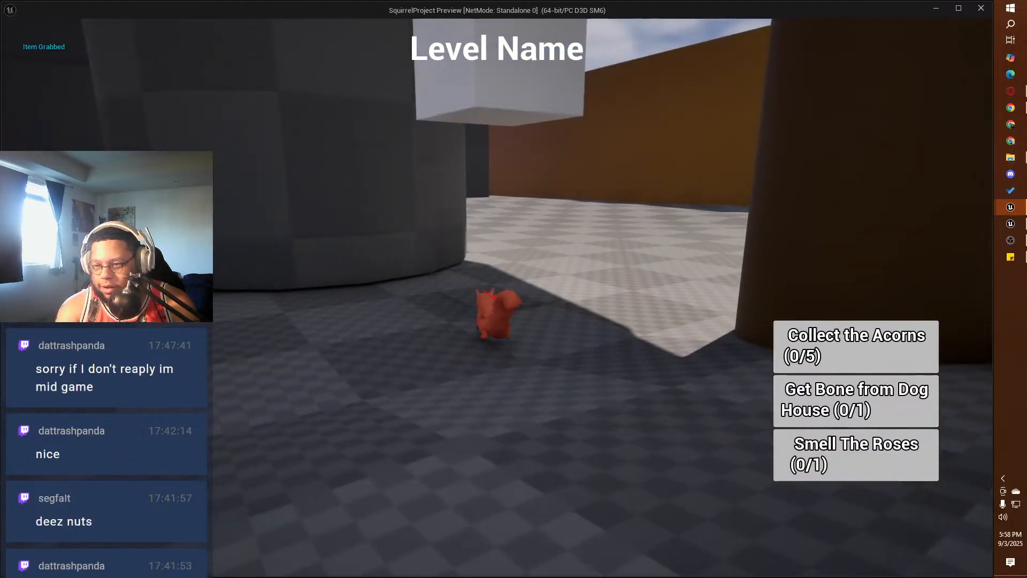
pyautogui.press('w')
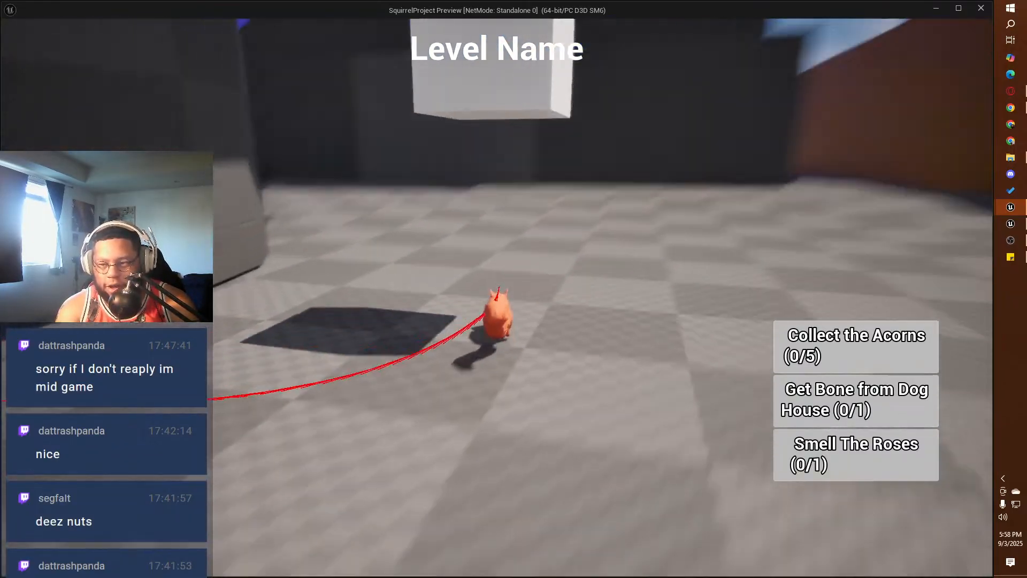
pyautogui.press('w')
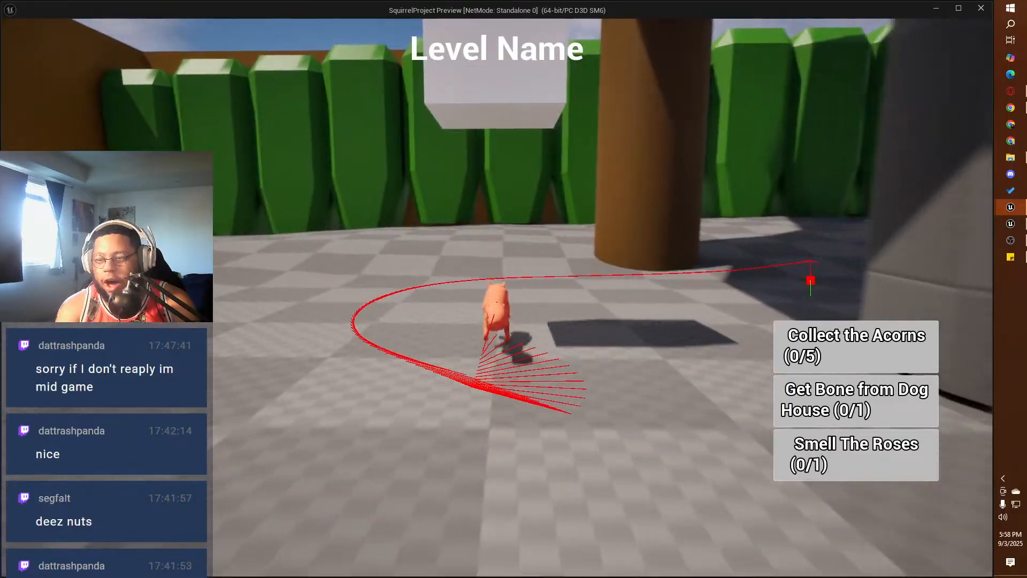
pyautogui.press('w')
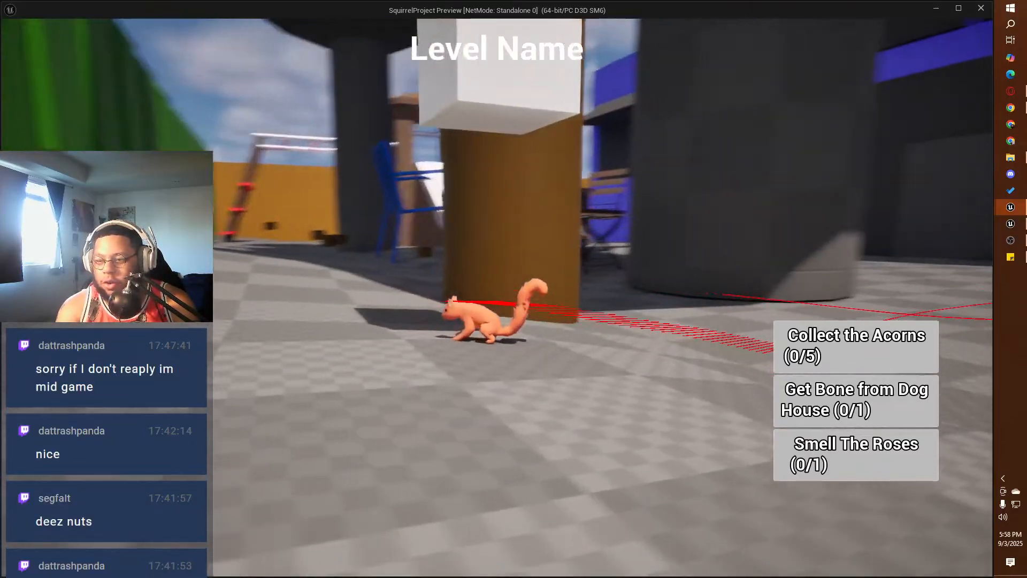
# Step: Test climbing the brown pillar while holding the cube, jump down from its top, and end the preview
pyautogui.press('w')
pyautogui.press('w')
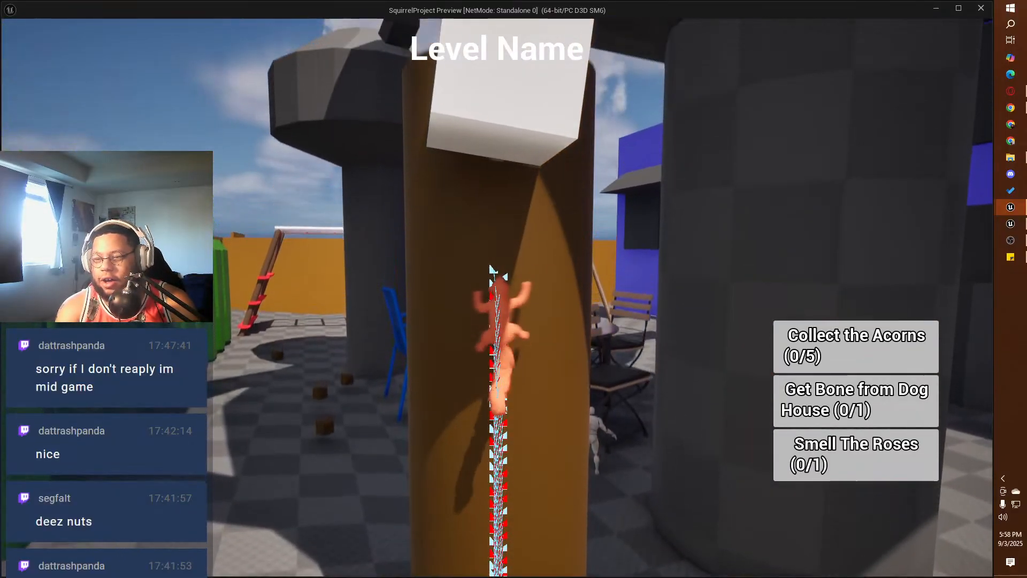
pyautogui.press('w')
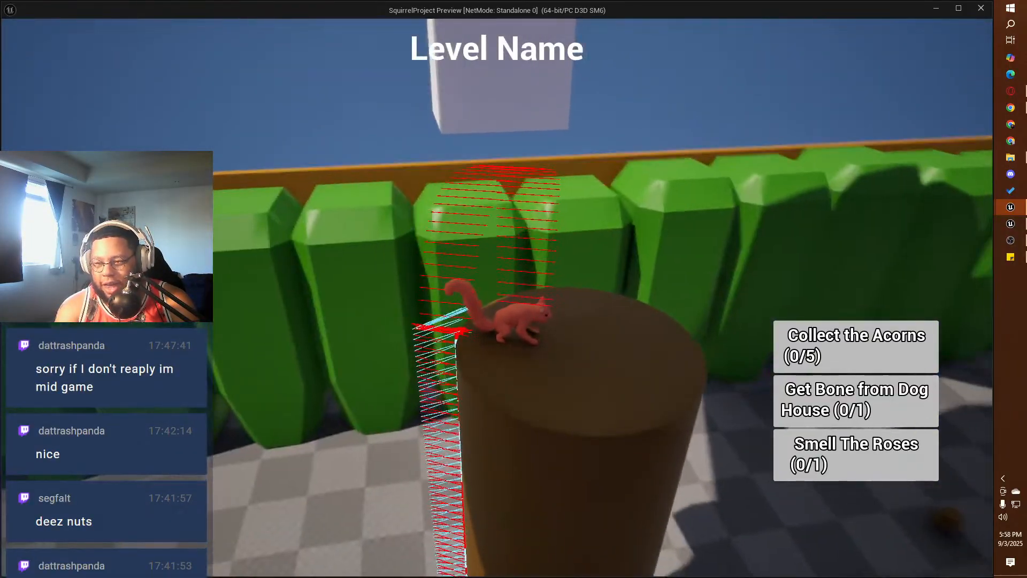
pyautogui.press('w')
pyautogui.press('w')
pyautogui.press('space')
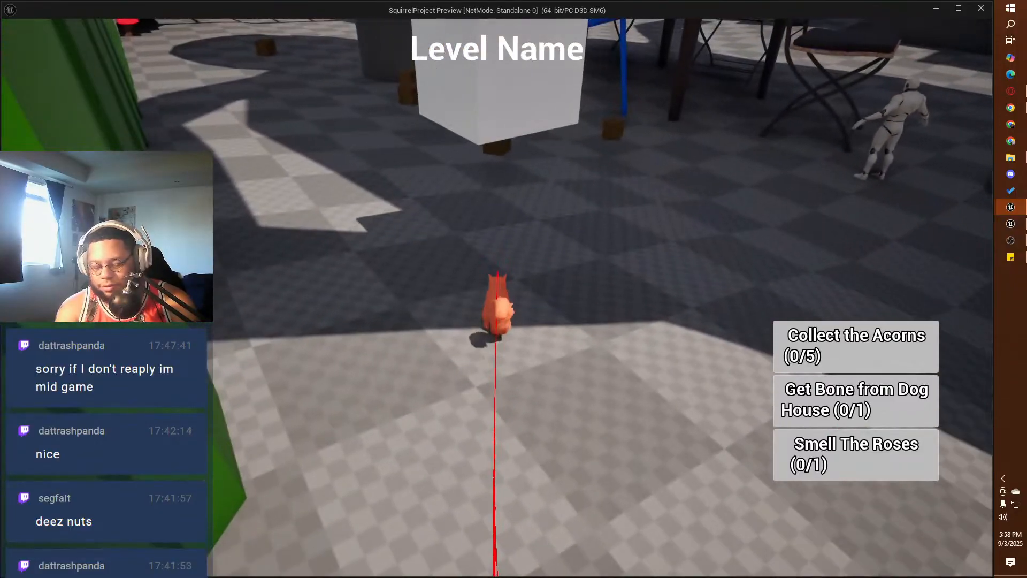
pyautogui.press('Escape')
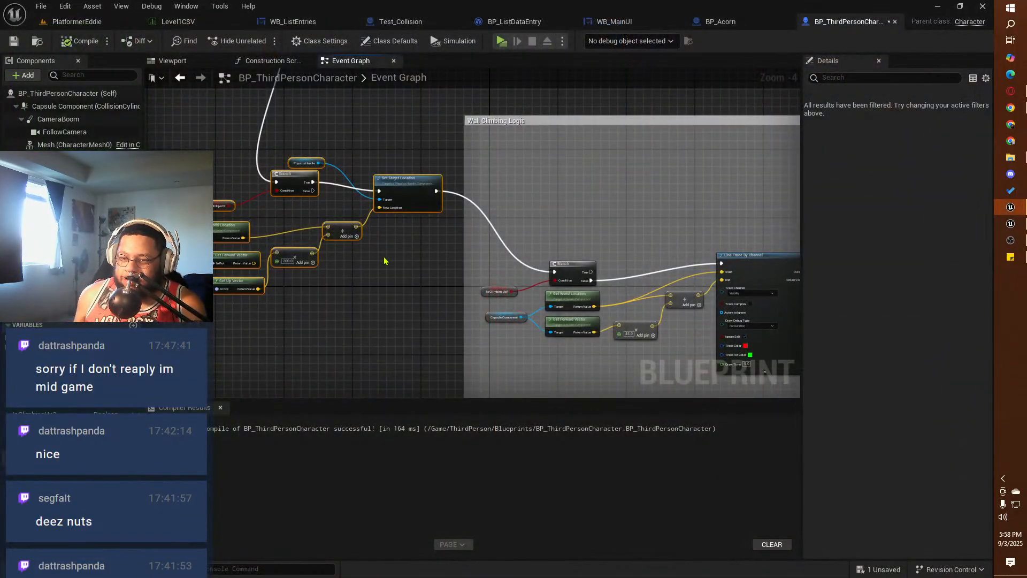
# Step: Connect the False output of the Branch before Set Target Location to the execution input of the Wall Climbing Logic Branch
pyautogui.moveTo(384, 261); pyautogui.dragTo(550, 335, button='right')
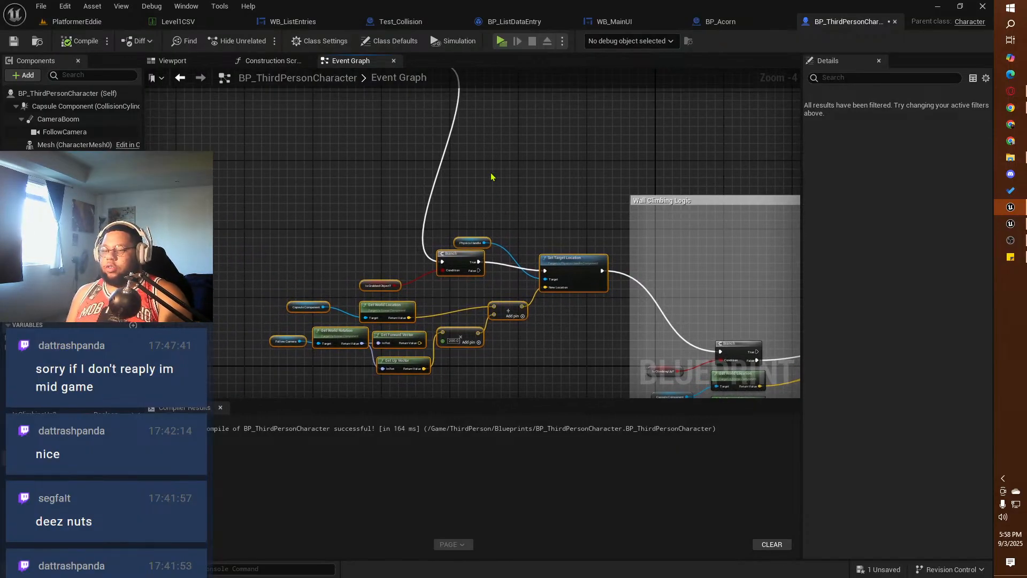
pyautogui.moveTo(491, 177); pyautogui.dragTo(448, 128, button='right')
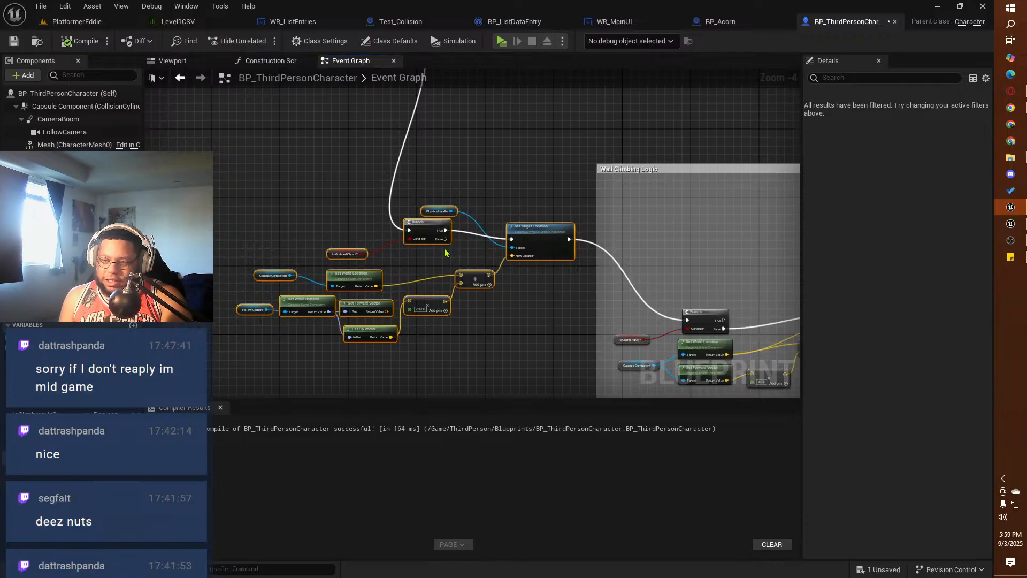
pyautogui.moveTo(445, 239); pyautogui.dragTo(690, 327)
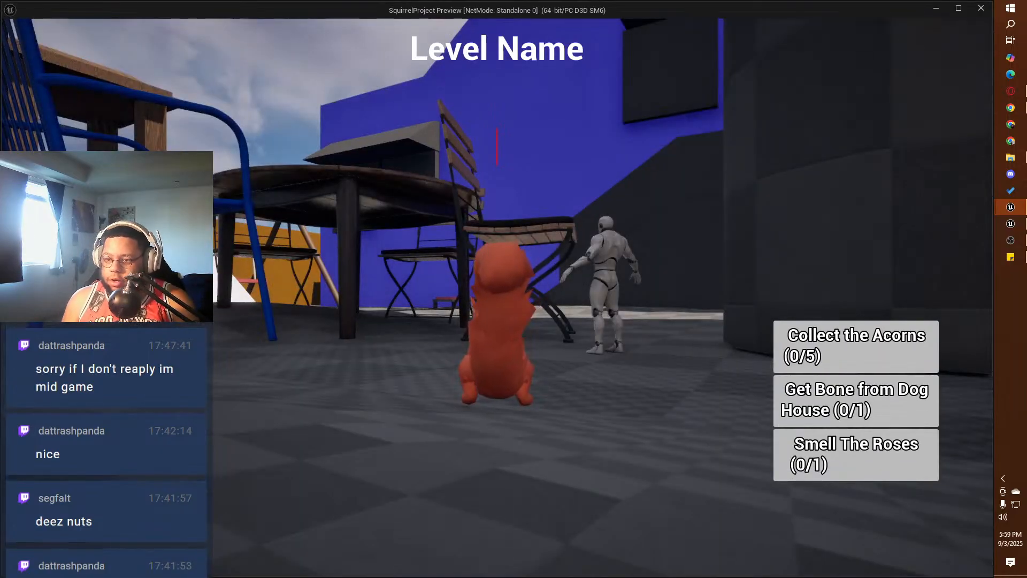
# Step: Run the squirrel to the green hedges in a new preview and test wall climbing without a grabbed item
pyautogui.press('w')
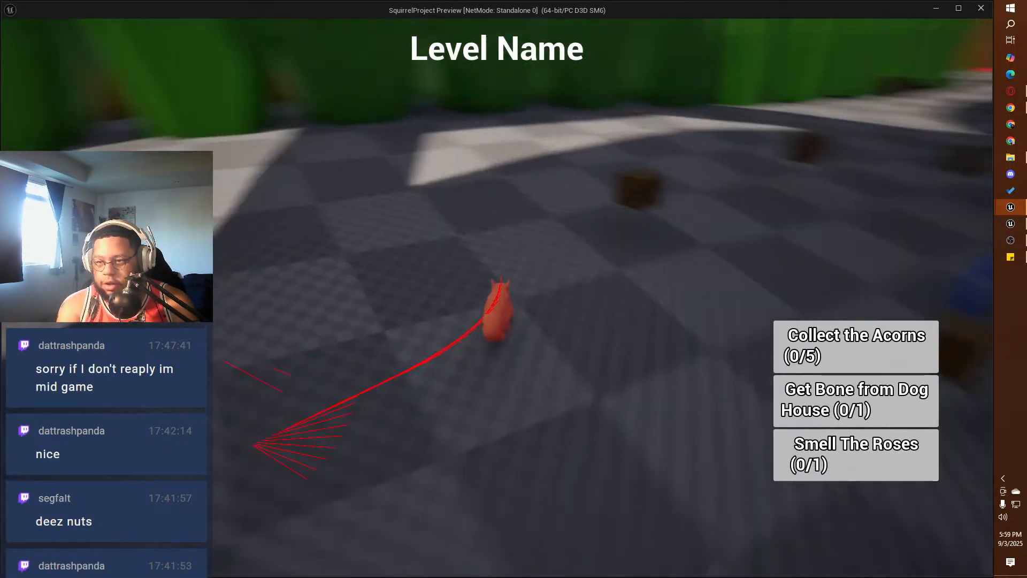
pyautogui.press('w')
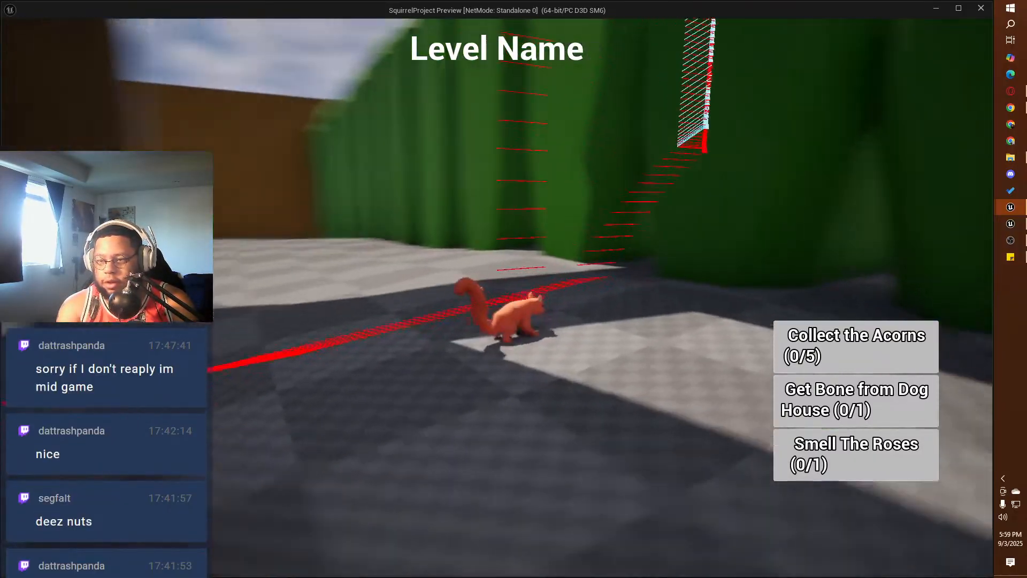
pyautogui.press('w')
# Step: Test climbing the hedges upward and sideways in both directions, and jump off the wall
pyautogui.press('w')
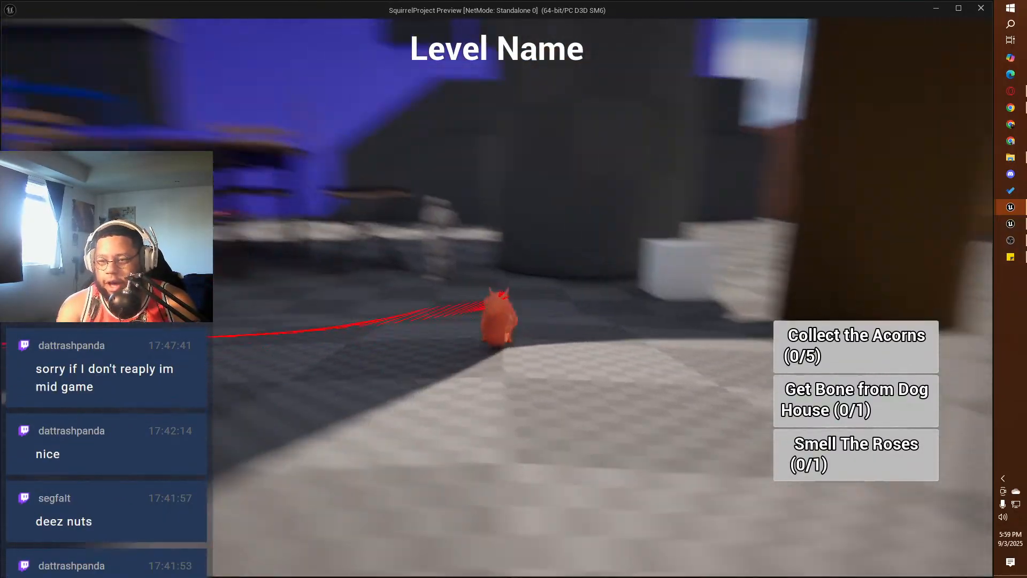
pyautogui.press('w')
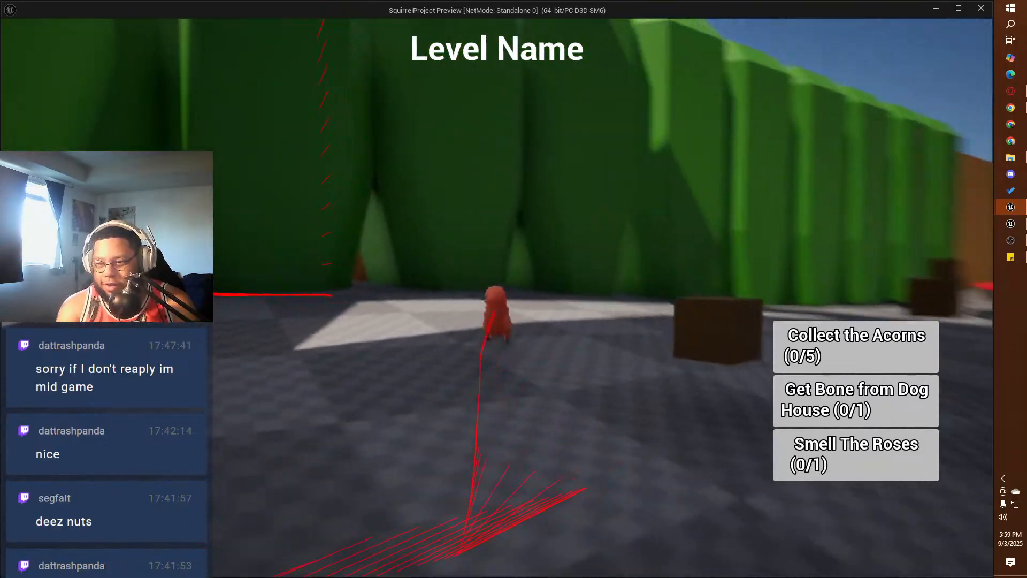
pyautogui.press('d')
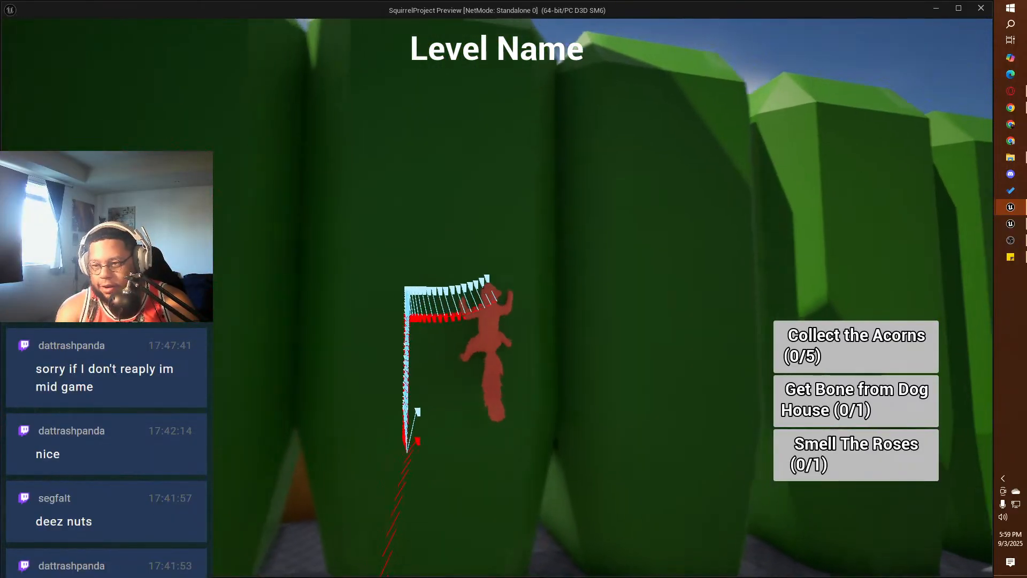
pyautogui.press('w')
pyautogui.press('a')
pyautogui.press('w')
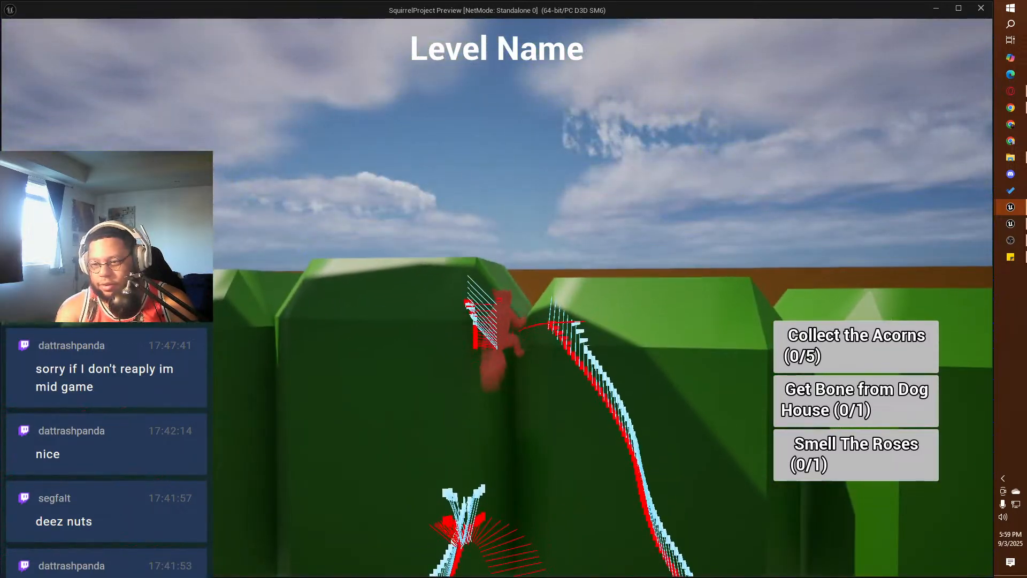
pyautogui.press('space')
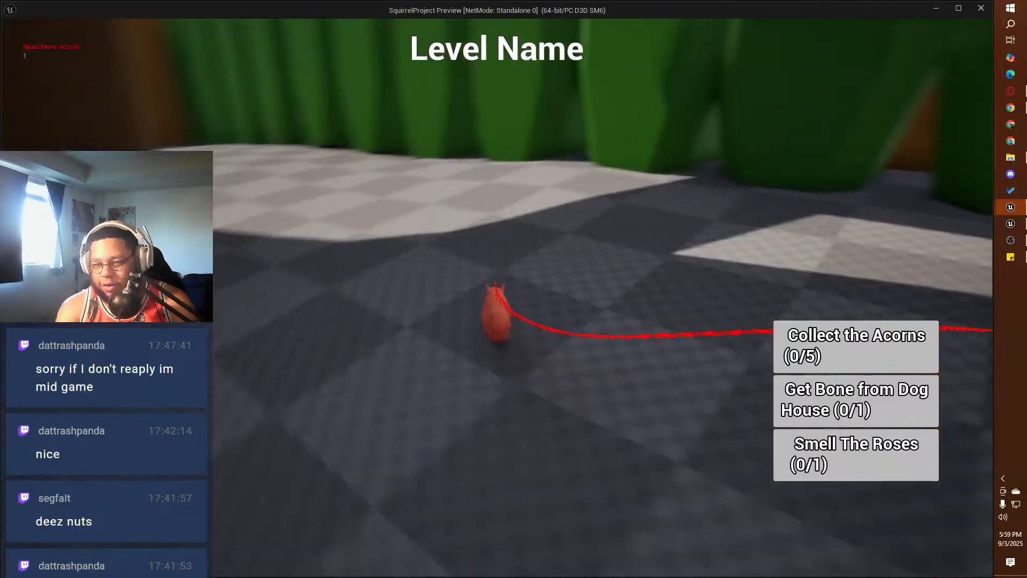
pyautogui.press('w')
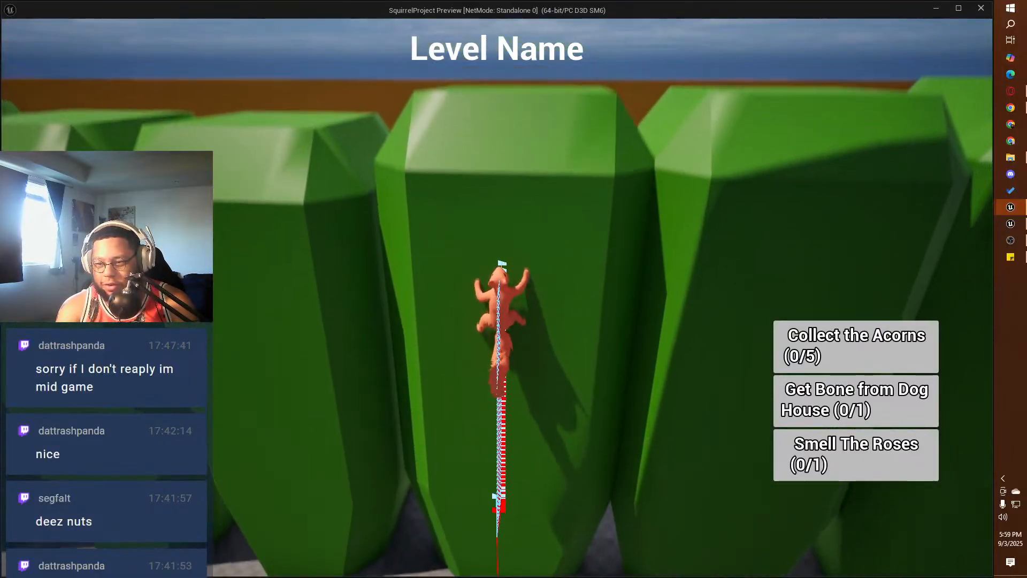
pyautogui.press('space')
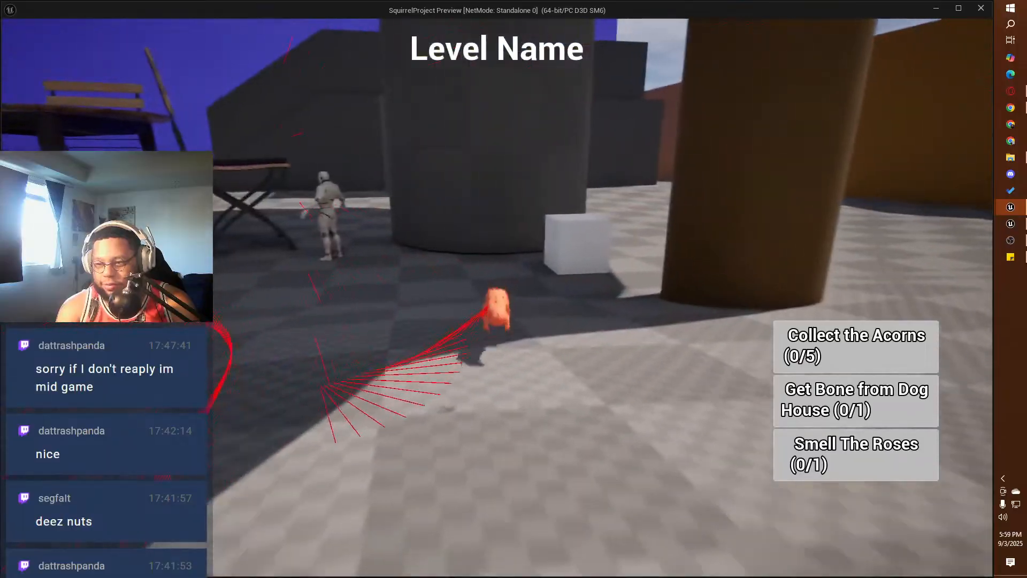
# Step: Grab the white cube again, carry it across the yard while running and jumping, and release it
pyautogui.press('w')
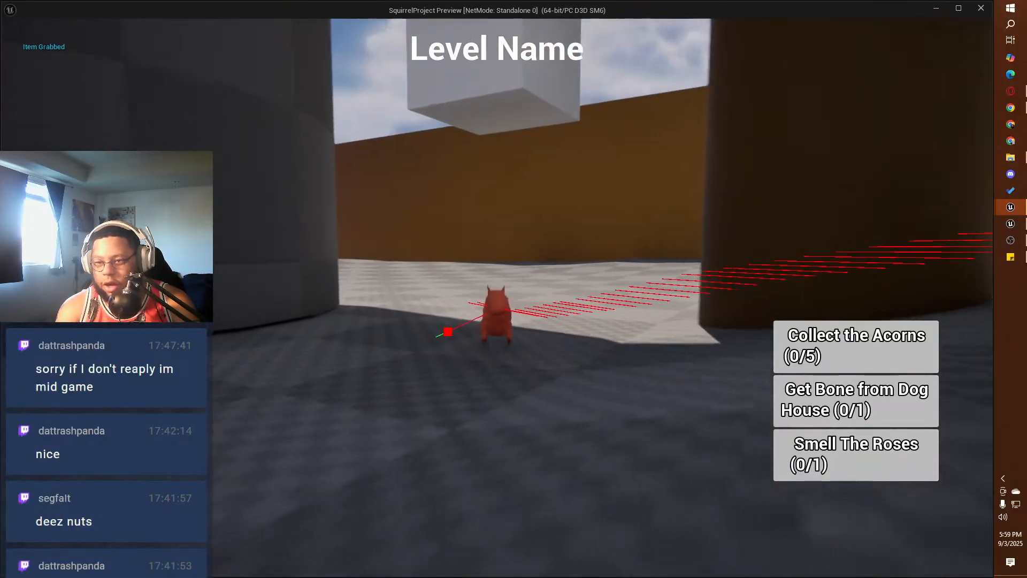
pyautogui.press('w')
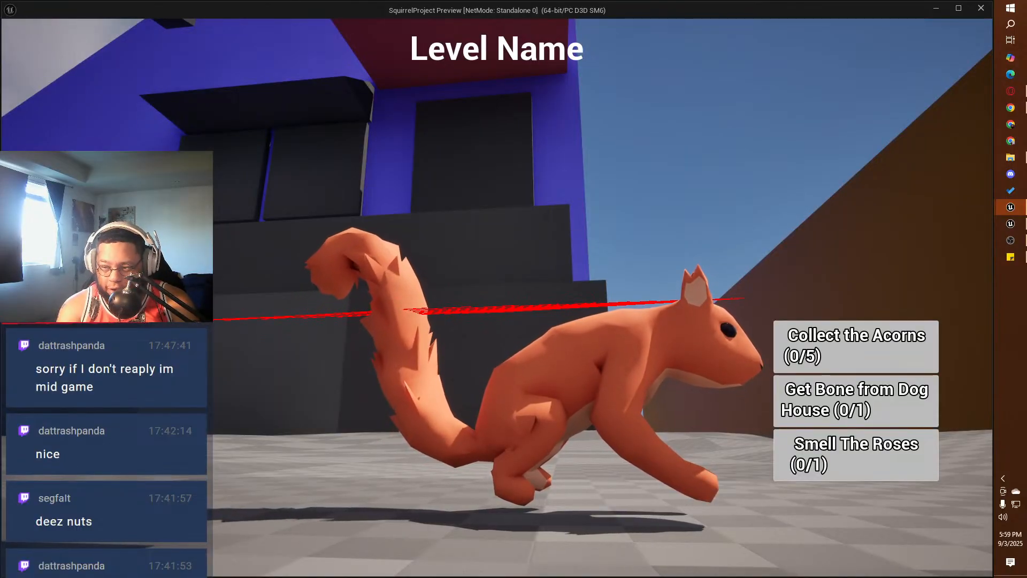
pyautogui.press('w')
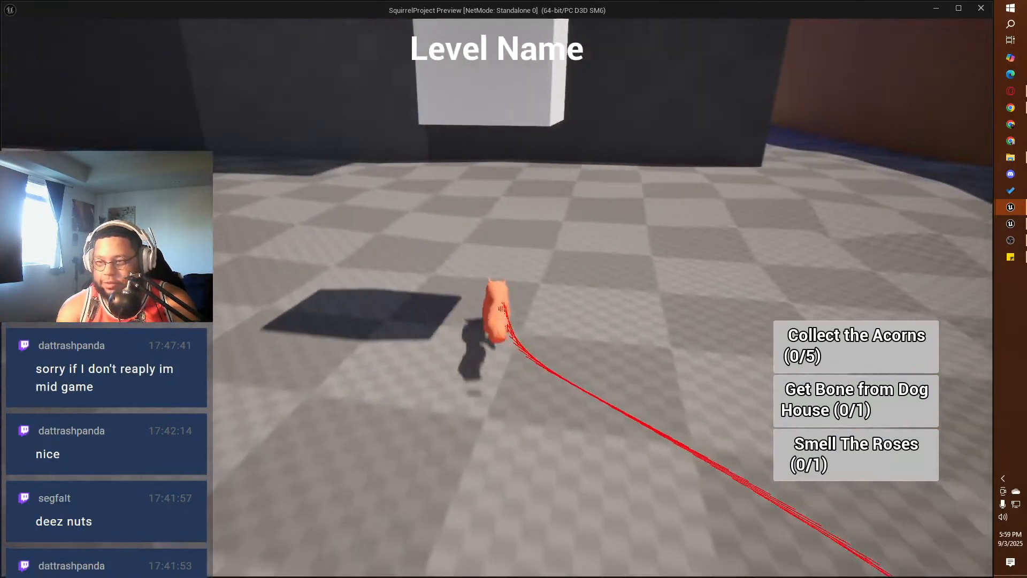
pyautogui.press('space')
pyautogui.press('w')
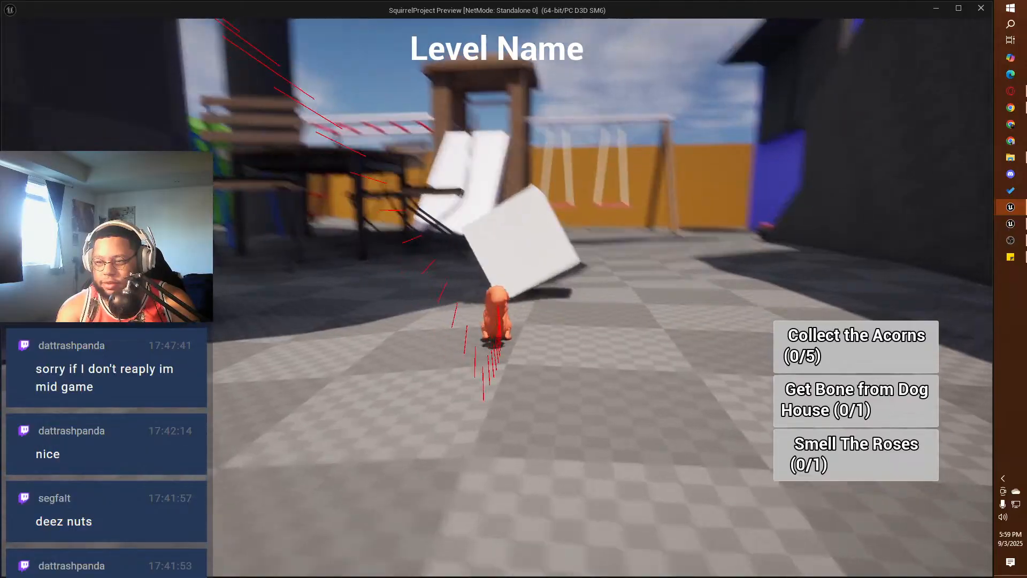
pyautogui.press('w')
# Step: Test wall climbing with the squirrel on the large dark pillar, climb up and around it, and jump off
pyautogui.press('w')
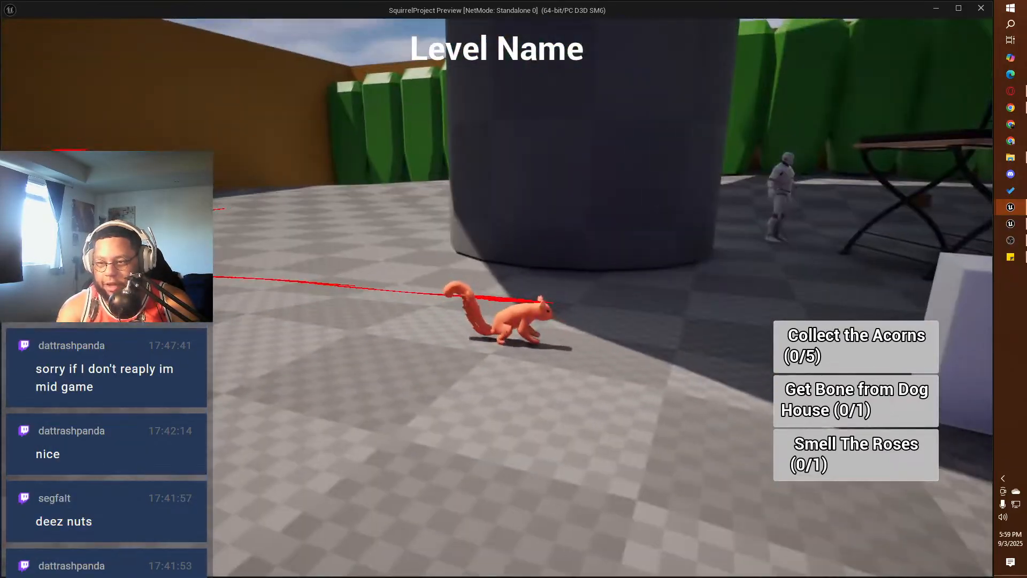
pyautogui.press('w')
pyautogui.press('space')
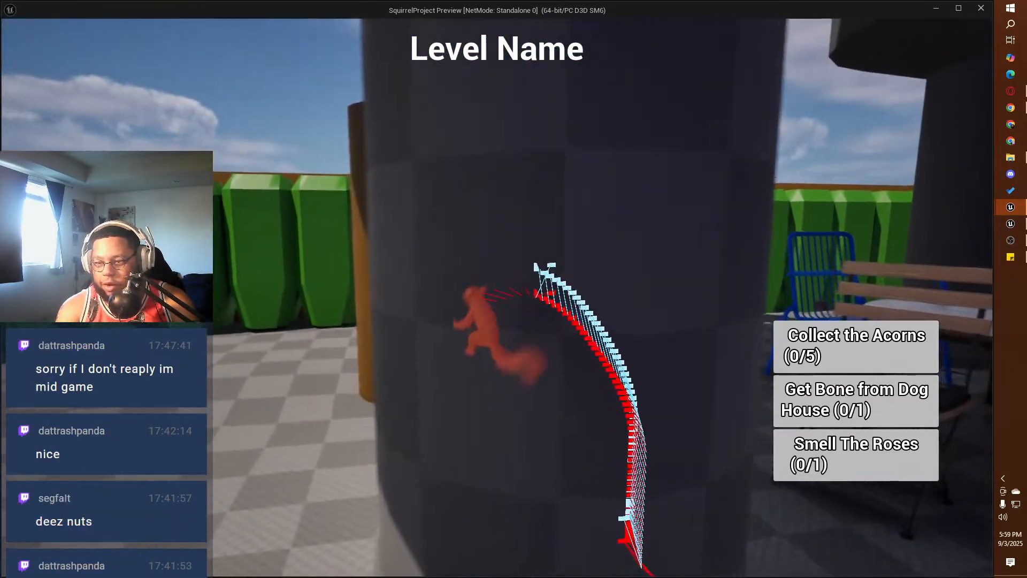
pyautogui.press('w')
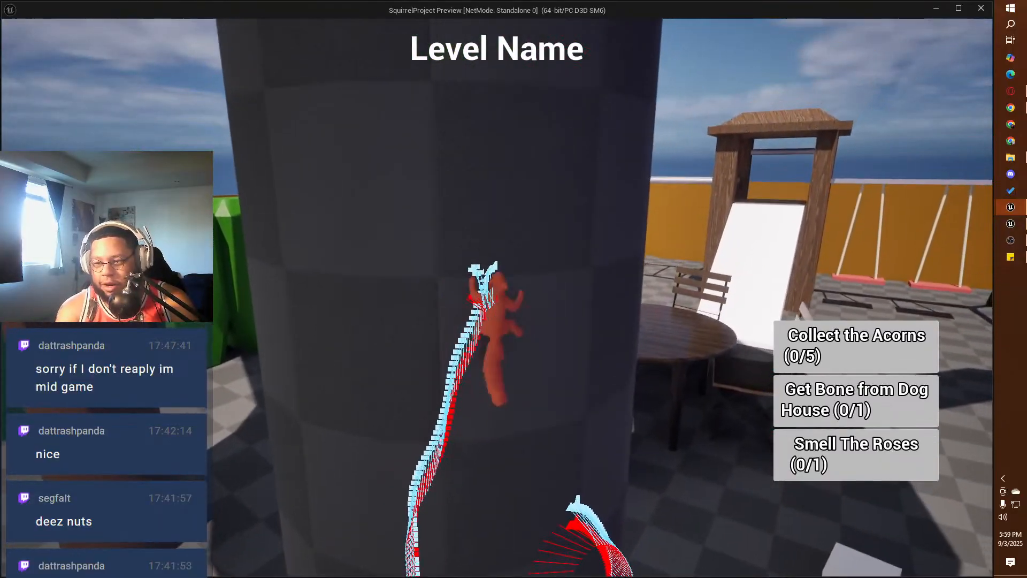
pyautogui.press('space')
pyautogui.press('w')
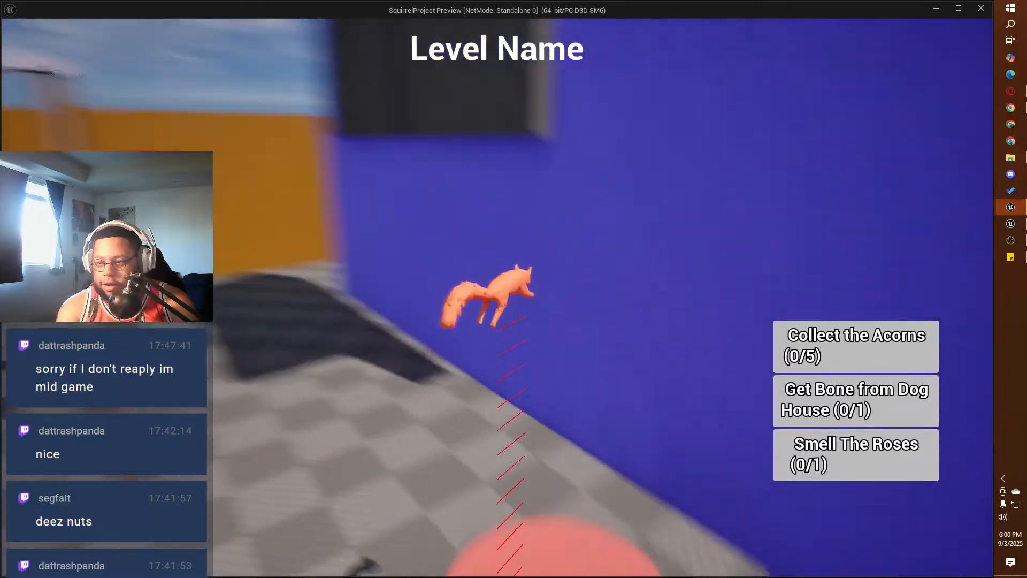
# Step: Run the squirrel around the red trampoline beside the blue house wall, testing jumps against the wall and onto the trampoline
pyautogui.press('w')
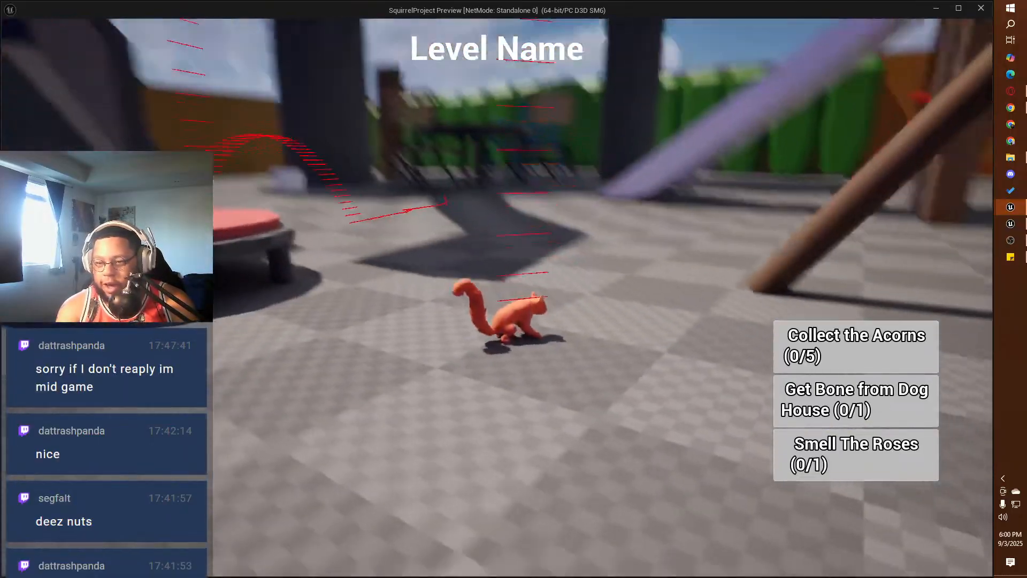
pyautogui.press('w')
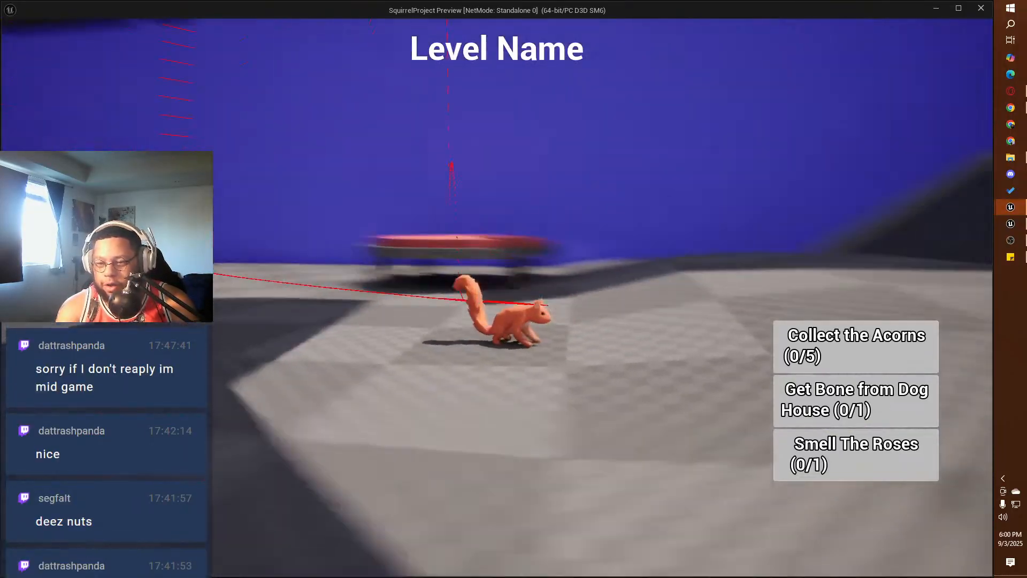
pyautogui.press('w')
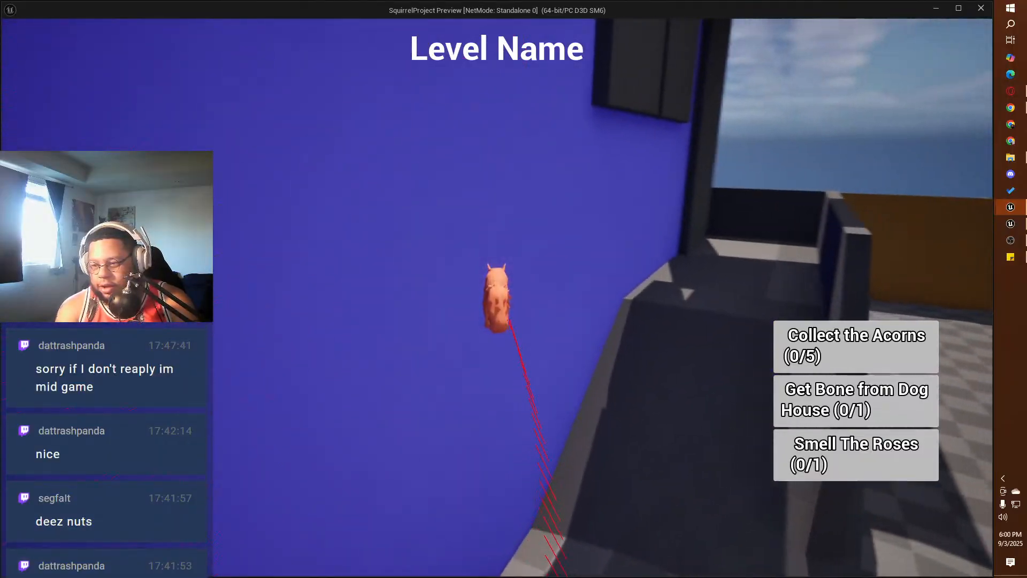
pyautogui.press('w')
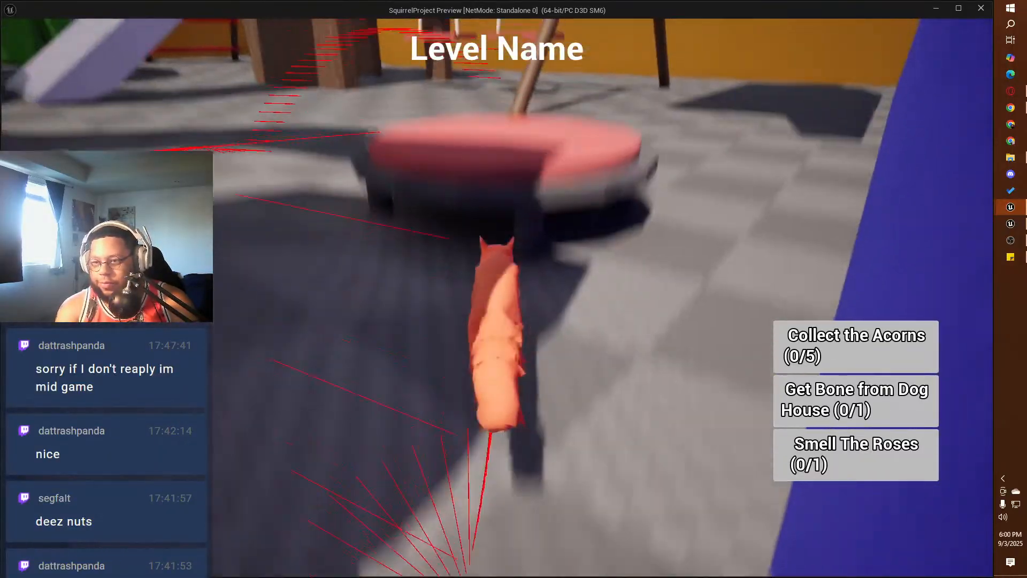
pyautogui.press('w')
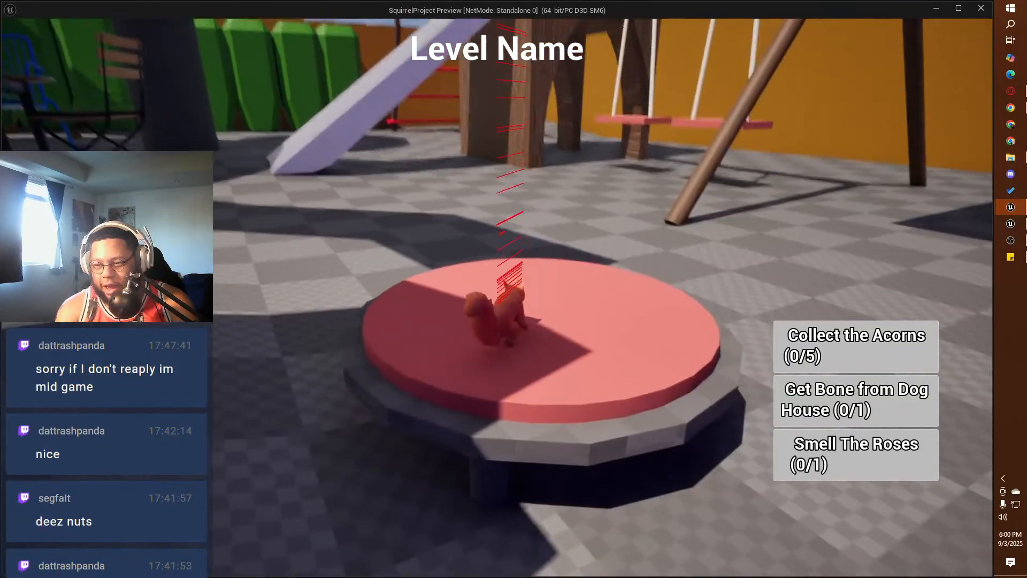
# Step: Bounce the squirrel off the red trampoline to the grey awning on the blue wall, climb its edge and jump onto its top
pyautogui.press('w')
pyautogui.press('w')
pyautogui.press('space')
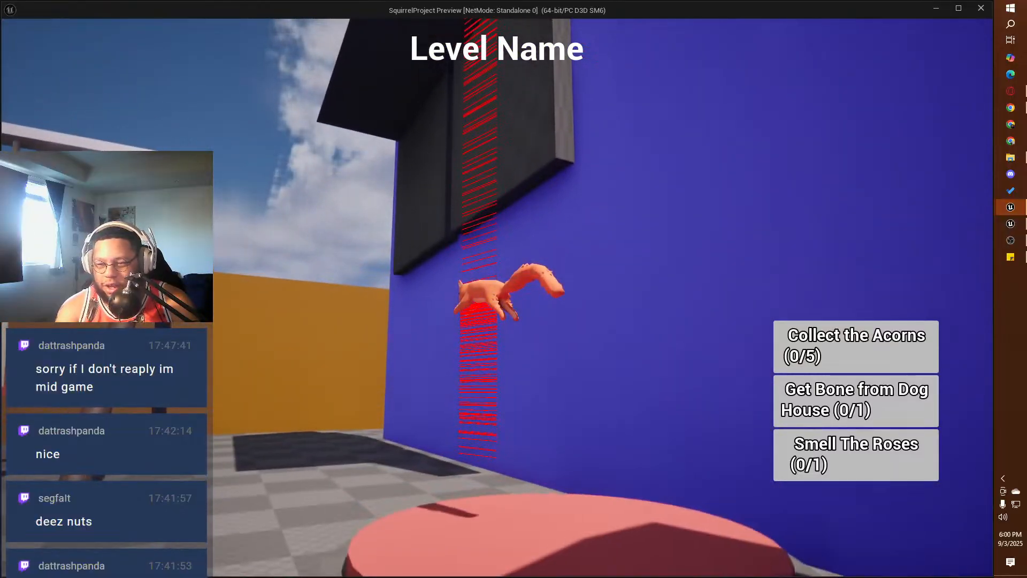
pyautogui.press('w')
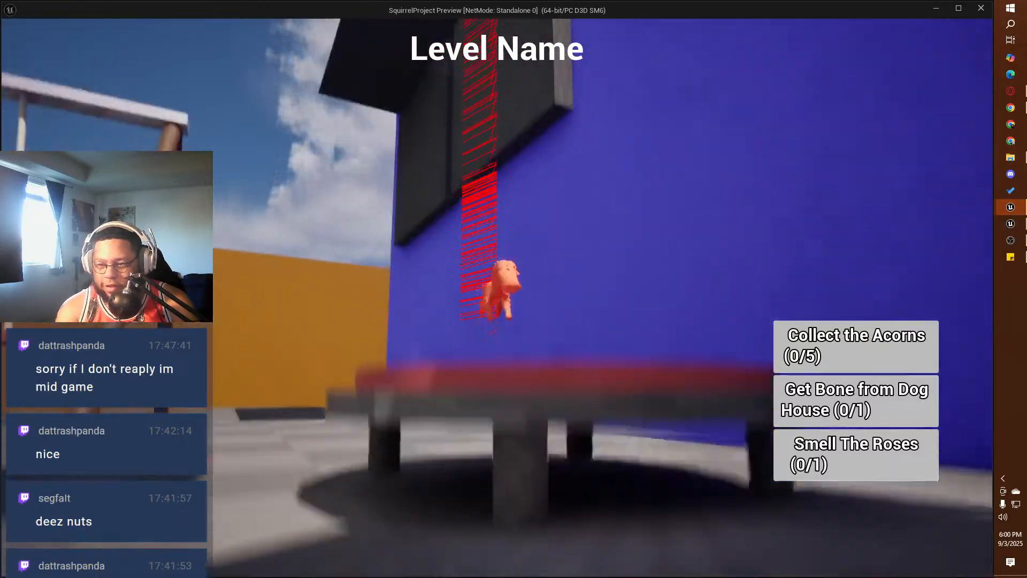
pyautogui.press('w')
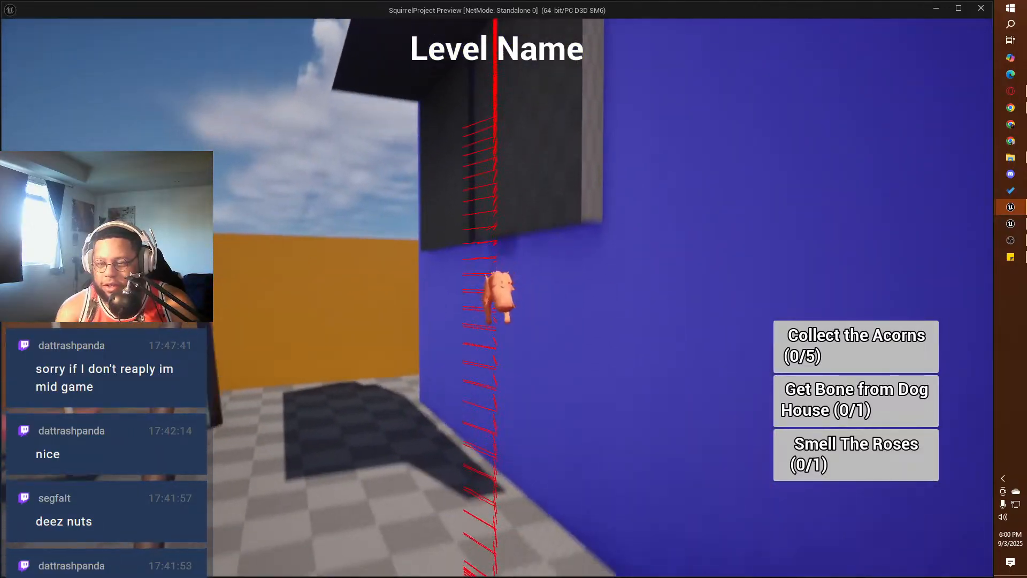
pyautogui.press('w')
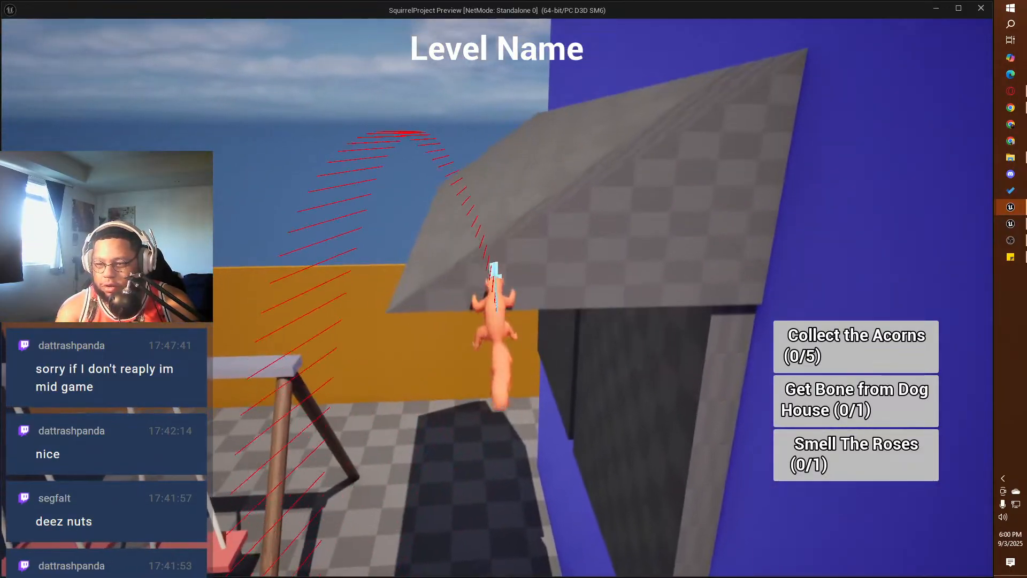
pyautogui.press('space')
pyautogui.press('w')
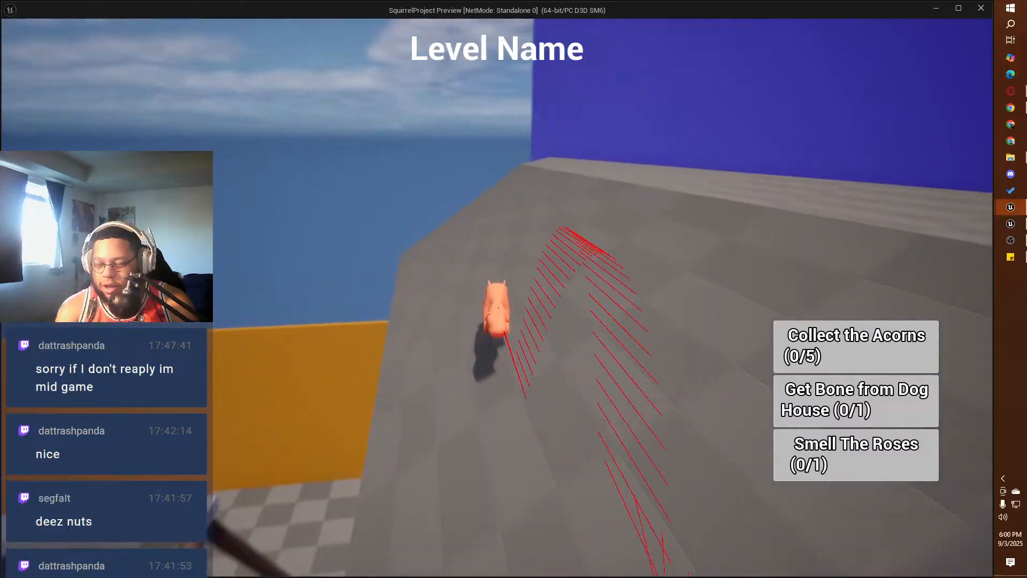
pyautogui.press('w')
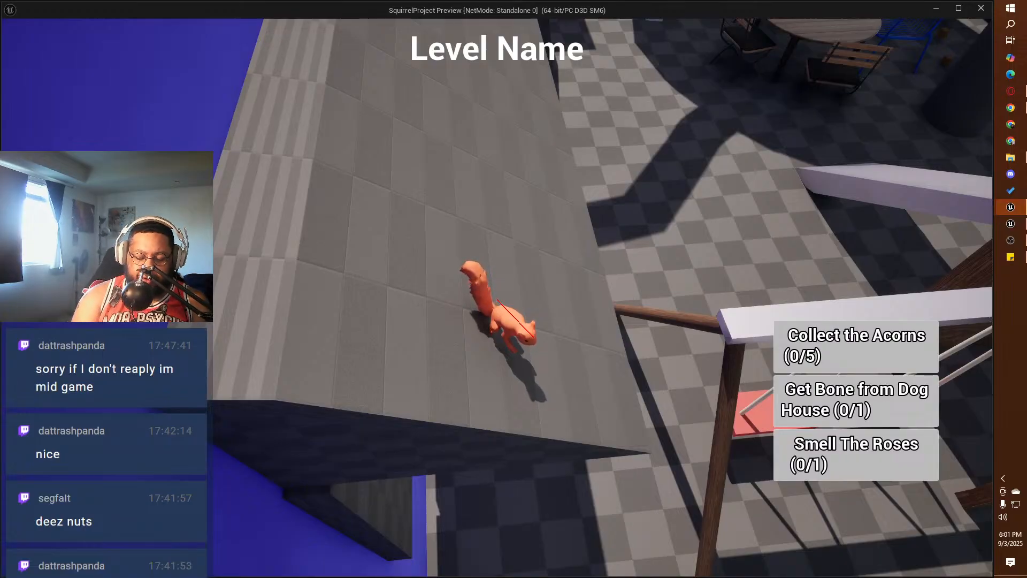
# Step: Run the squirrel across the grey awning, jump onto the swing set's top beam, and end the game preview
pyautogui.press('w')
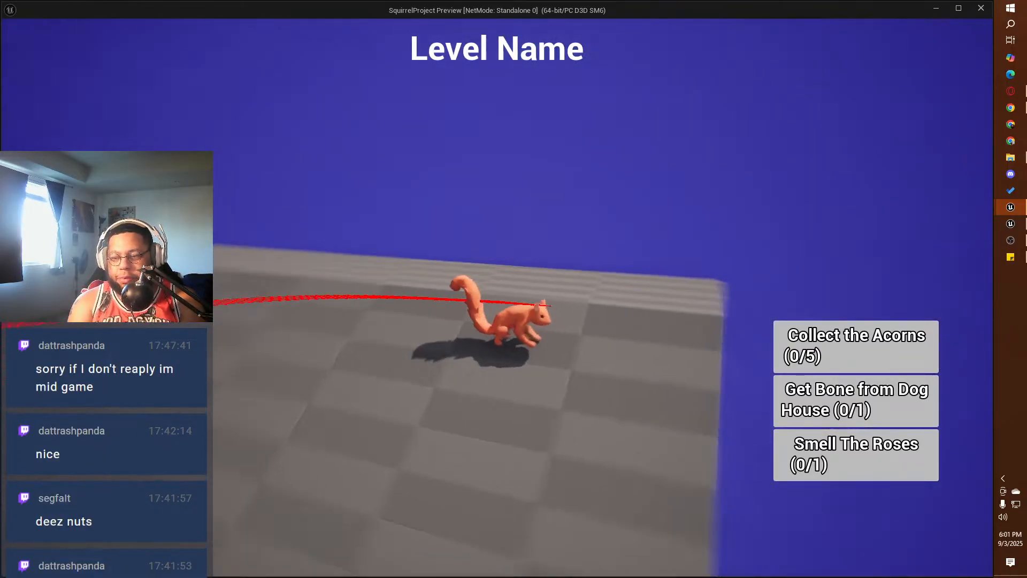
pyautogui.press('w')
pyautogui.press('d')
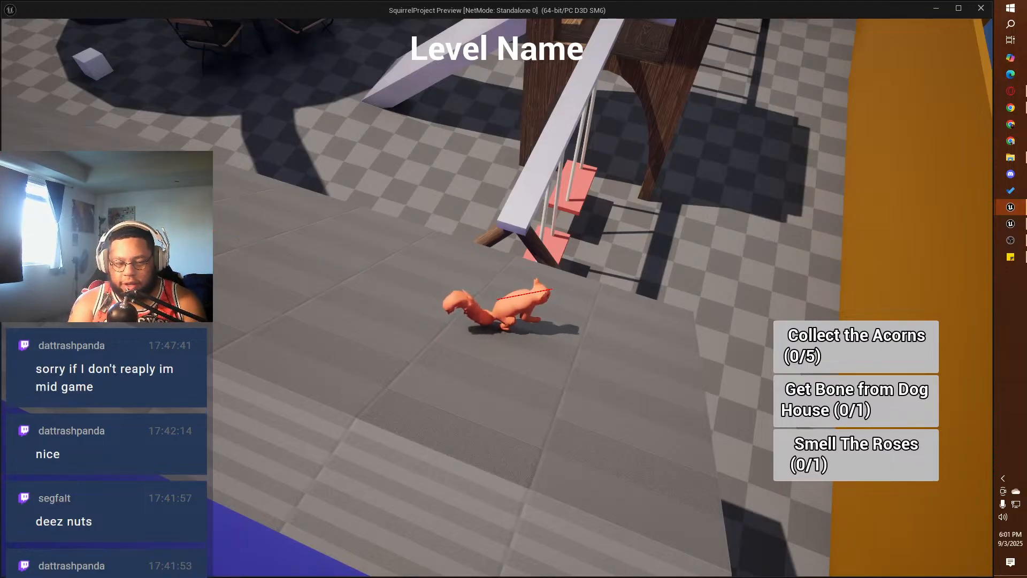
pyautogui.press('w')
pyautogui.press('space')
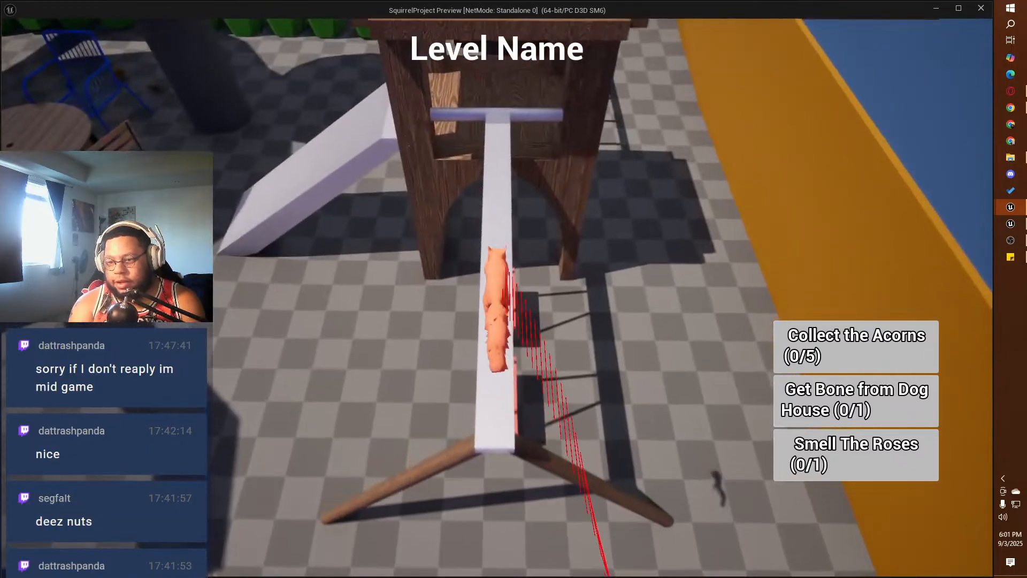
pyautogui.press('w')
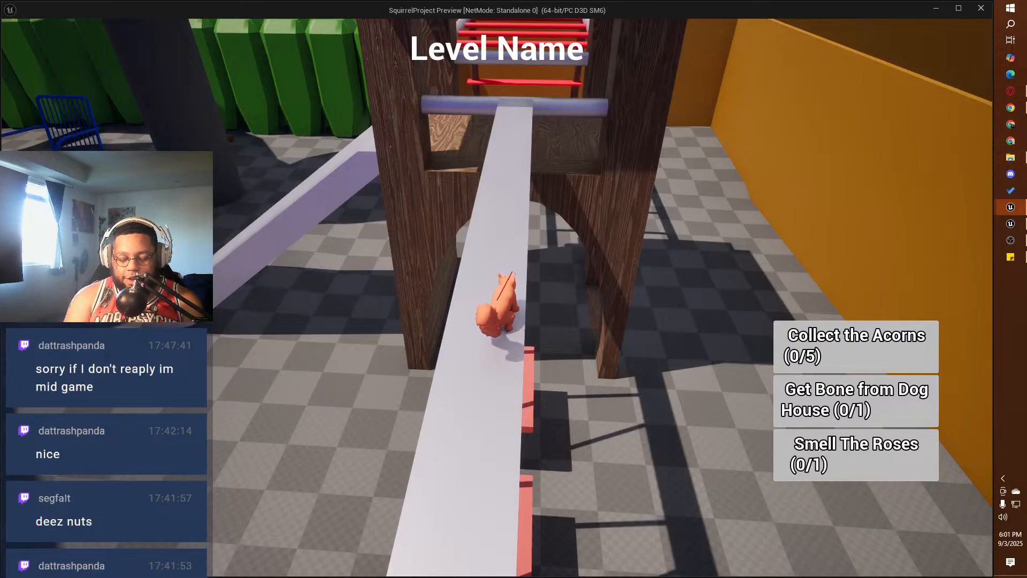
pyautogui.press('Escape')
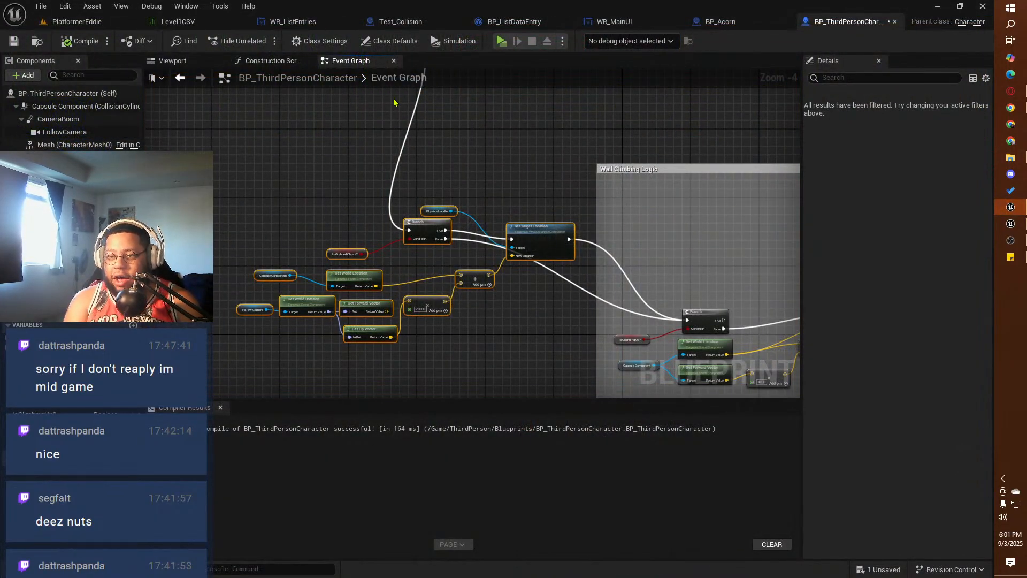
# Step: Add a Box Collision component named Collision to the white cube in the PlatformerEddie level
pyautogui.click(76, 21)
pyautogui.click(423, 263)
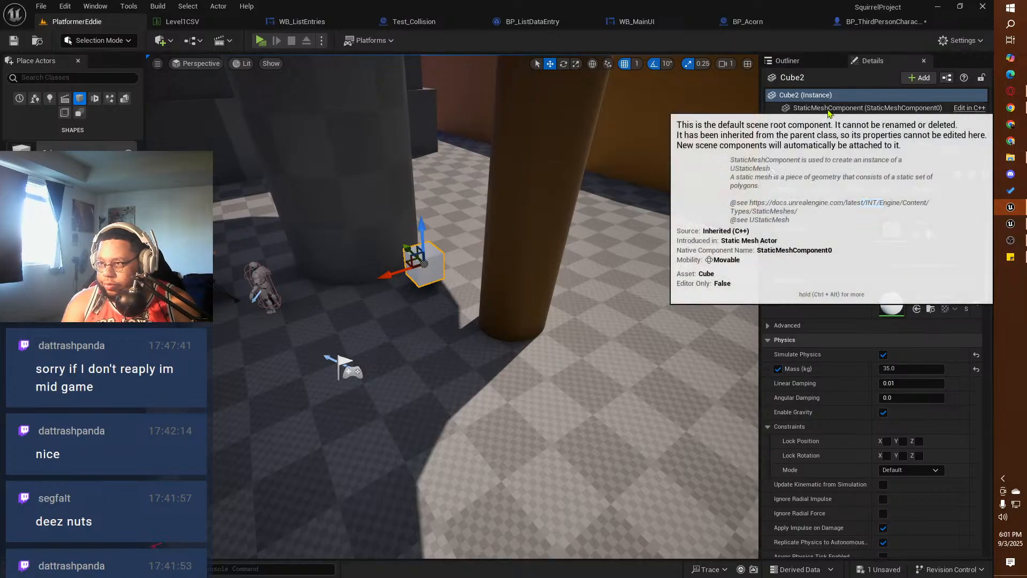
pyautogui.click(920, 78)
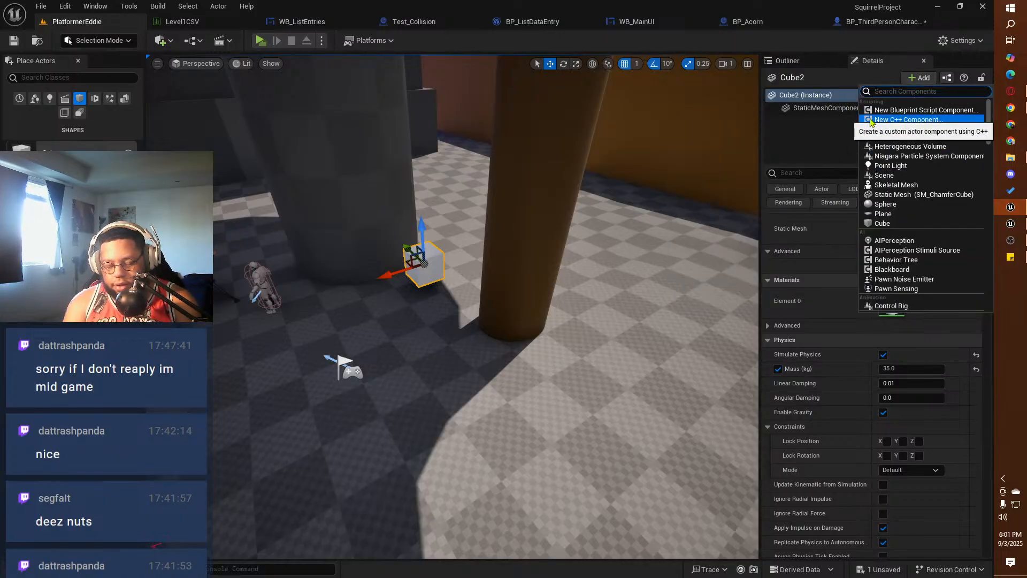
pyautogui.write('box coll')
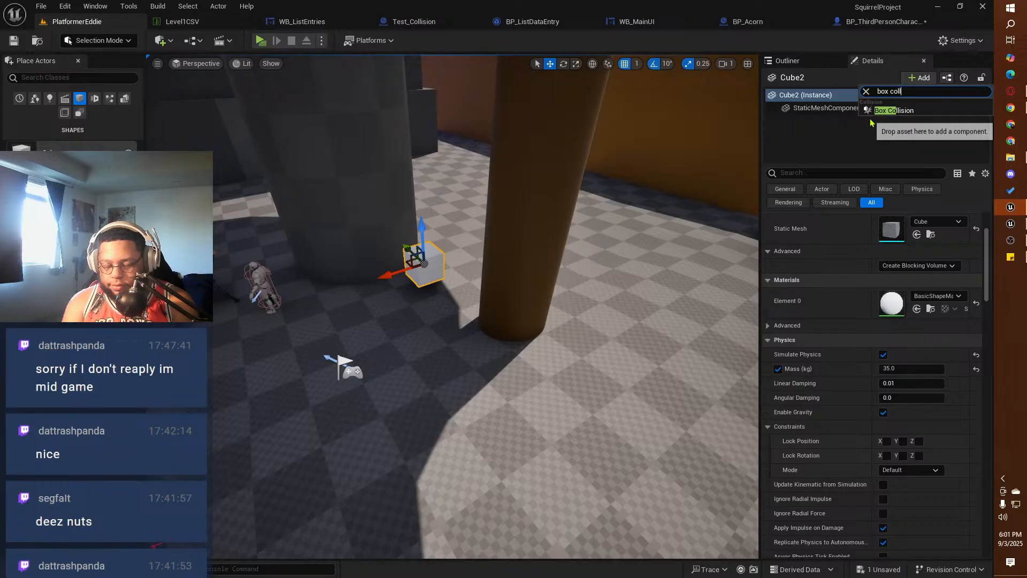
pyautogui.write('ision')
pyautogui.click(892, 110)
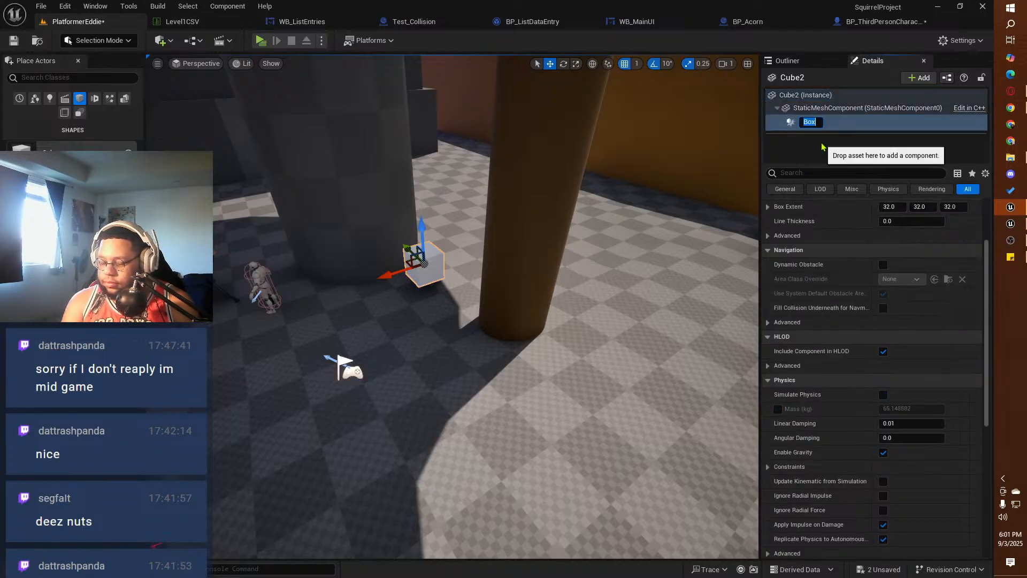
pyautogui.write('Col')
pyautogui.press('BackSpace')
pyautogui.press('BackSpace')
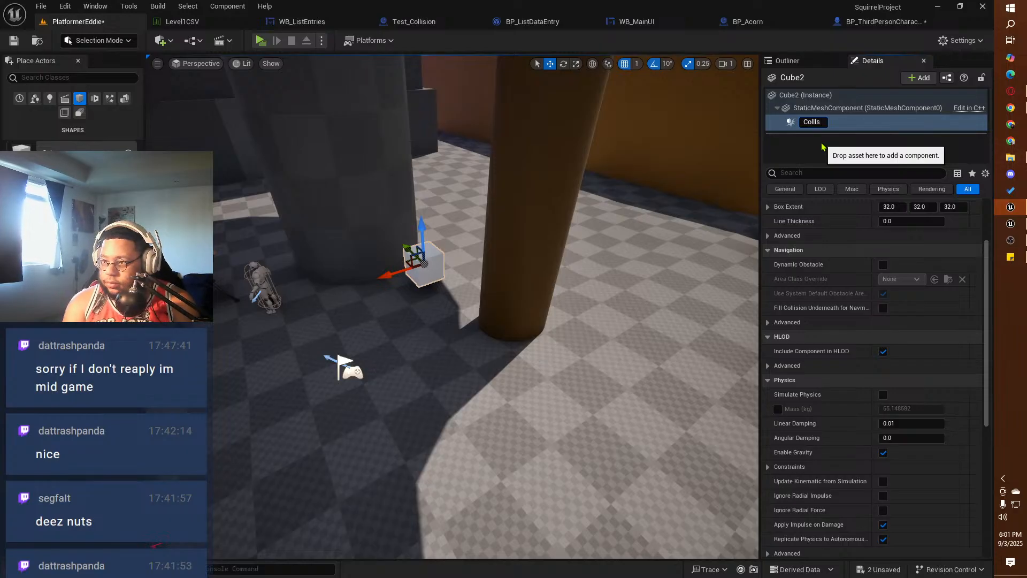
pyautogui.write('lision')
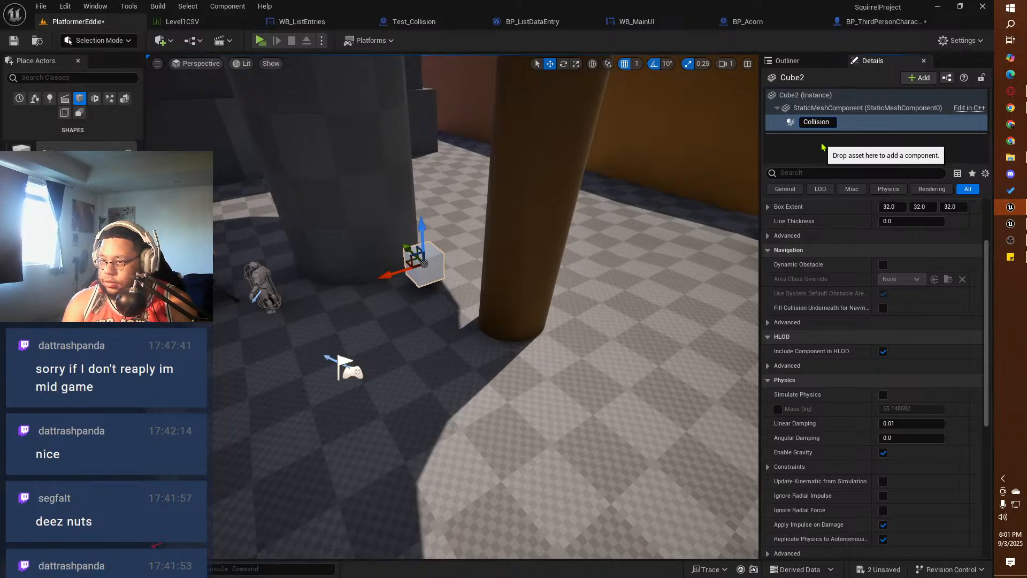
pyautogui.press('Return')
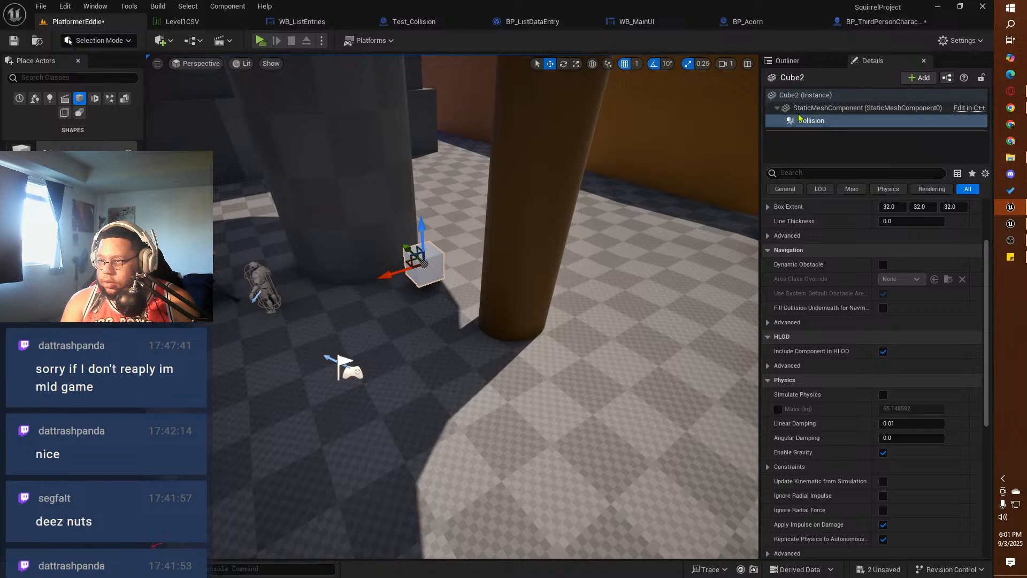
# Step: Scale the cube's Collision component uniformly to 3.045
pyautogui.click(818, 120)
pyautogui.scroll(3, 882, 223)
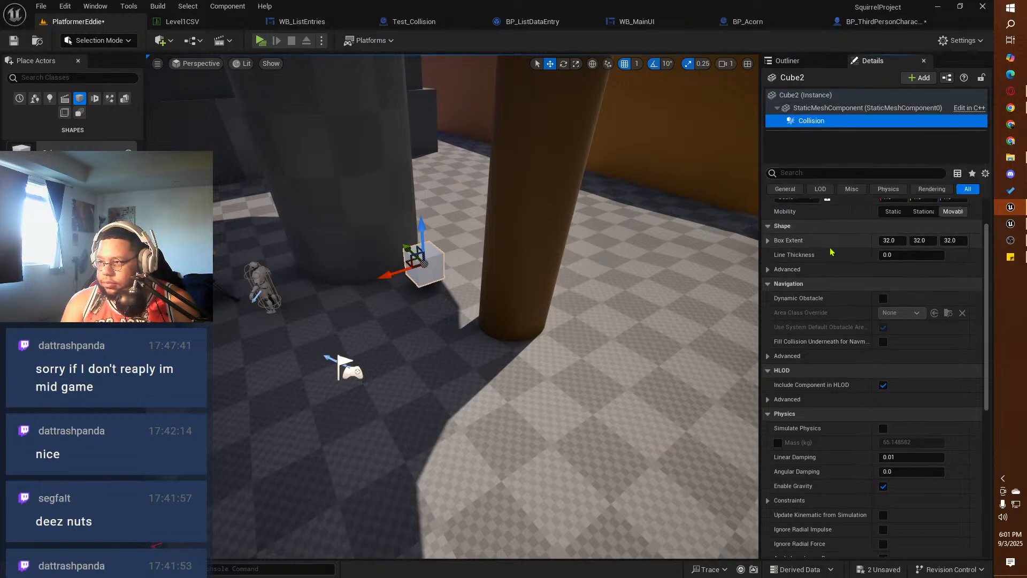
pyautogui.moveTo(900, 249); pyautogui.dragTo(943, 249)
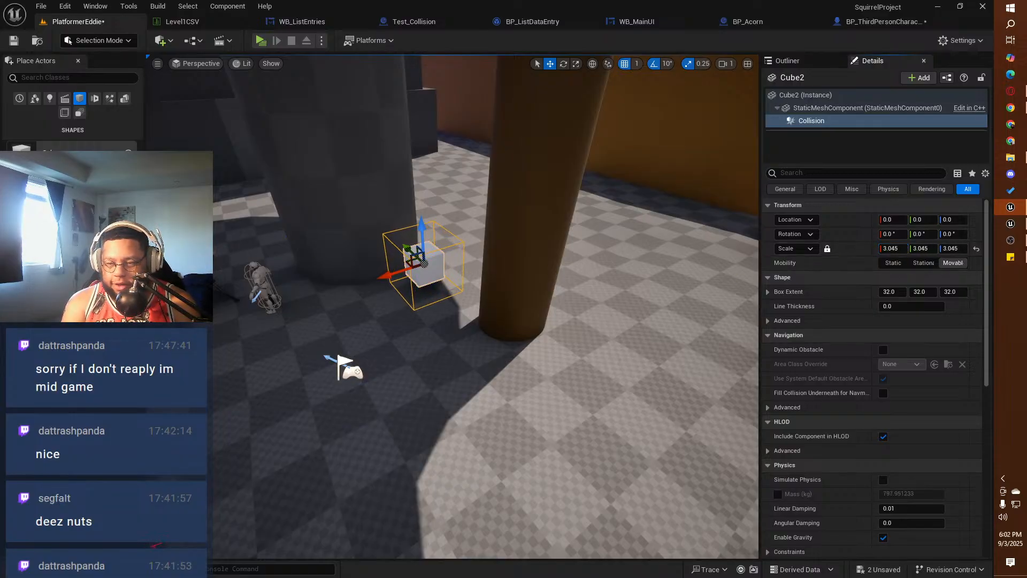
# Step: Examine the cube's enlarged collision box, the table area and the slide tower in the level
pyautogui.keyDown('alt'); pyautogui.moveTo(474, 358); pyautogui.dragTo(433, 364); pyautogui.keyUp('alt')
pyautogui.moveTo(440, 321); pyautogui.dragTo(5, 332, button='right')
pyautogui.moveTo(300, 343); pyautogui.dragTo(375, 286, button='right')
pyautogui.click(510, 255)
pyautogui.click(415, 220)
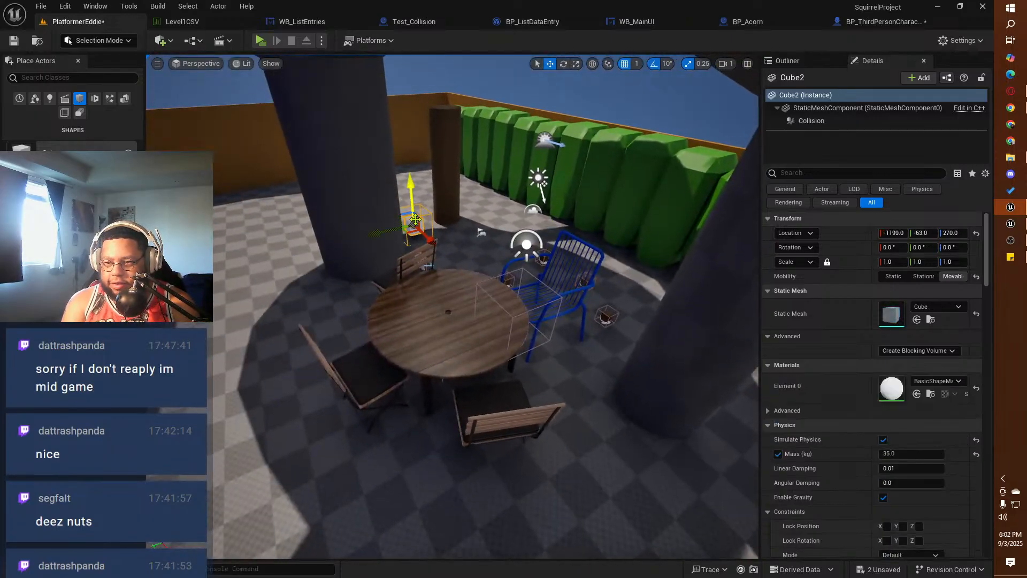
pyautogui.moveTo(473, 259); pyautogui.dragTo(622, 240, button='right')
pyautogui.click(450, 197)
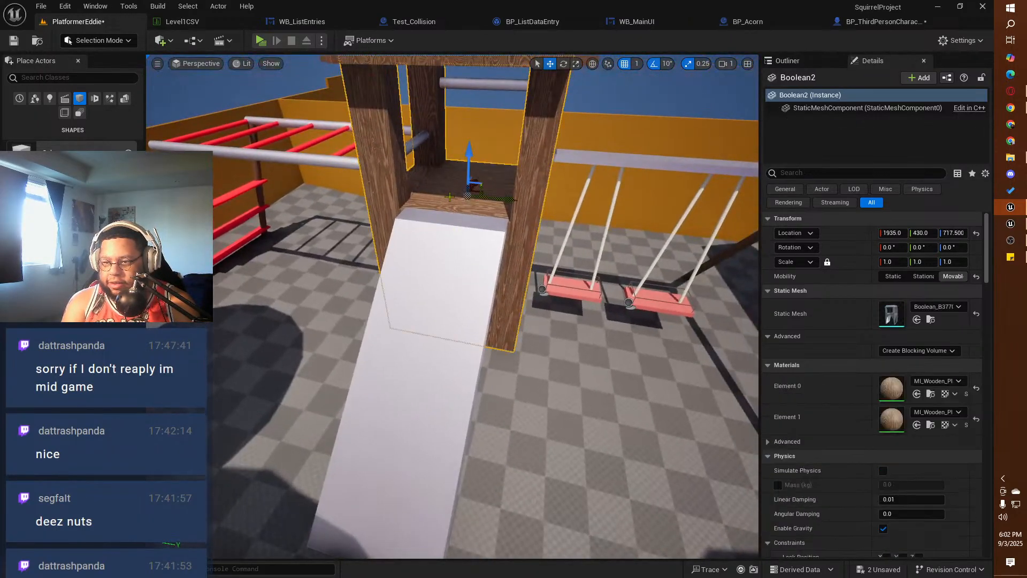
pyautogui.moveTo(468, 246); pyautogui.dragTo(468, 248, button='right')
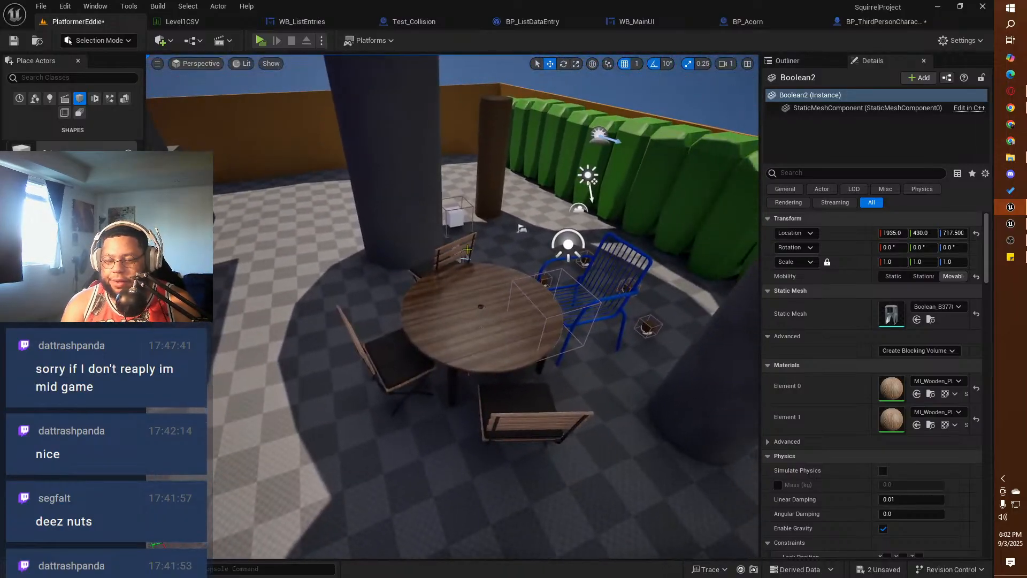
# Step: Save all modified assets, and check the BP_Acorn event graph before returning to the PlatformerEddie level
pyautogui.click(41, 6)
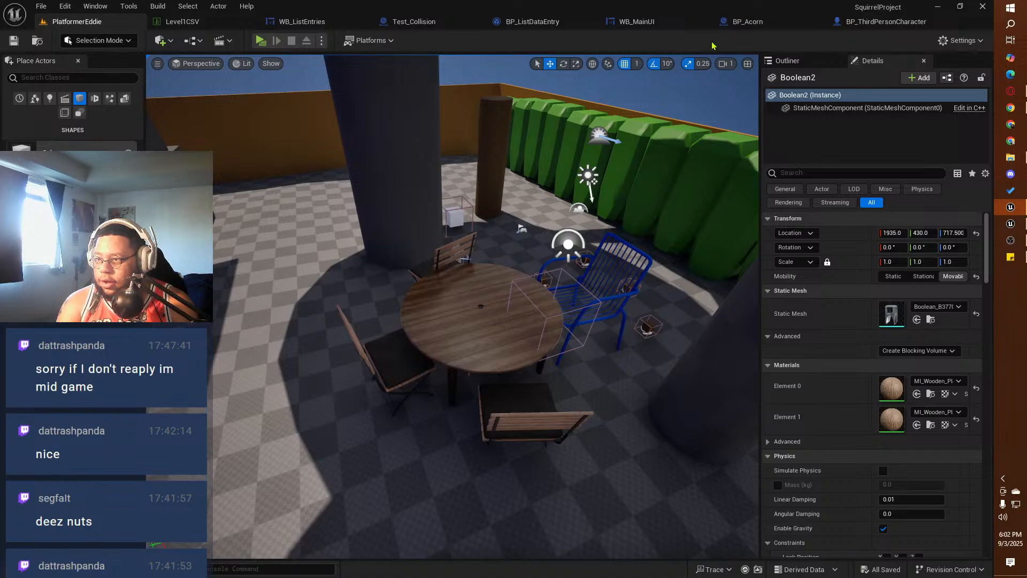
pyautogui.click(747, 21)
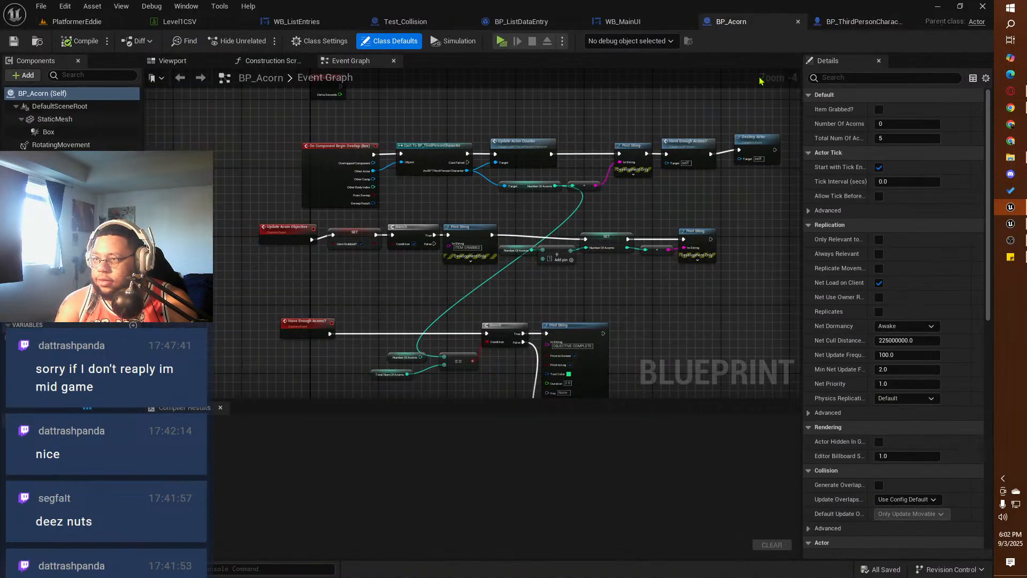
pyautogui.click(77, 22)
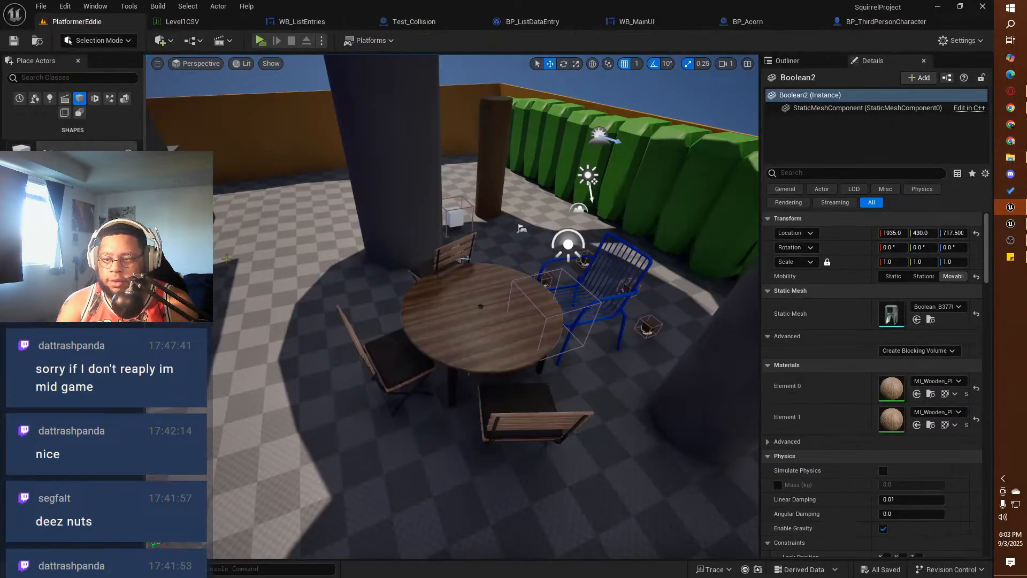
pyautogui.moveTo(452, 307)
pyautogui.mouseDown(button='right')
pyautogui.moveTo(602, 354)
pyautogui.moveTo(454, 288)
pyautogui.mouseUp(button='right')
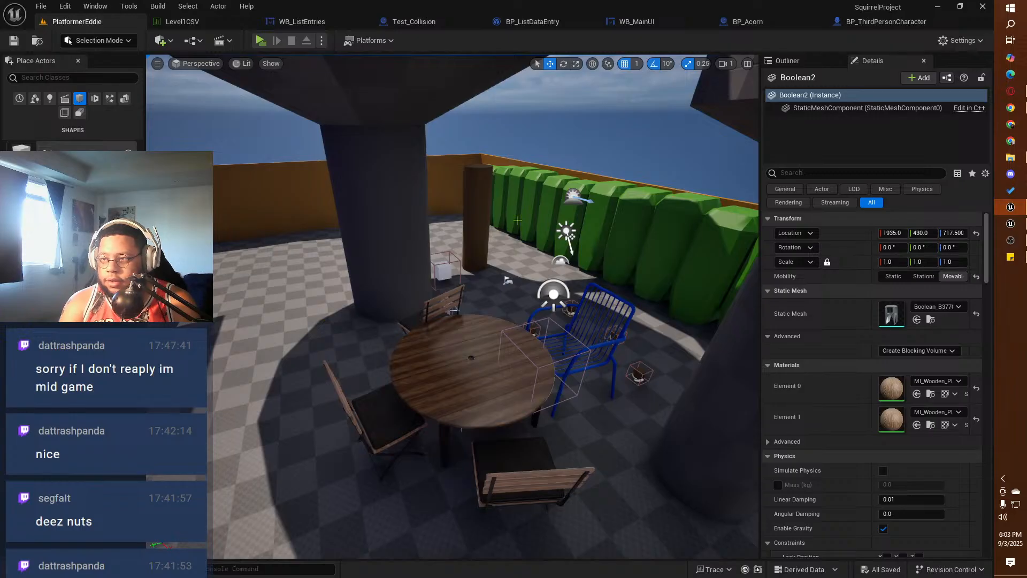
# Step: Set the multiplier on the camera's up vector to 150 in the BP_ThirdPersonCharacter event graph, and compile and save the blueprint
pyautogui.click(879, 22)
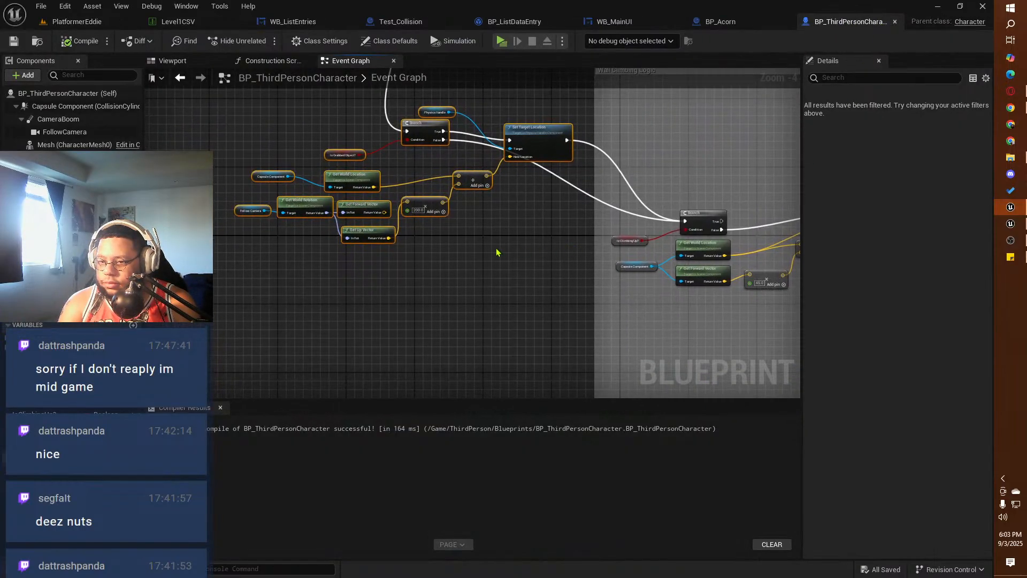
pyautogui.scroll(3, 414, 246)
pyautogui.click(421, 184)
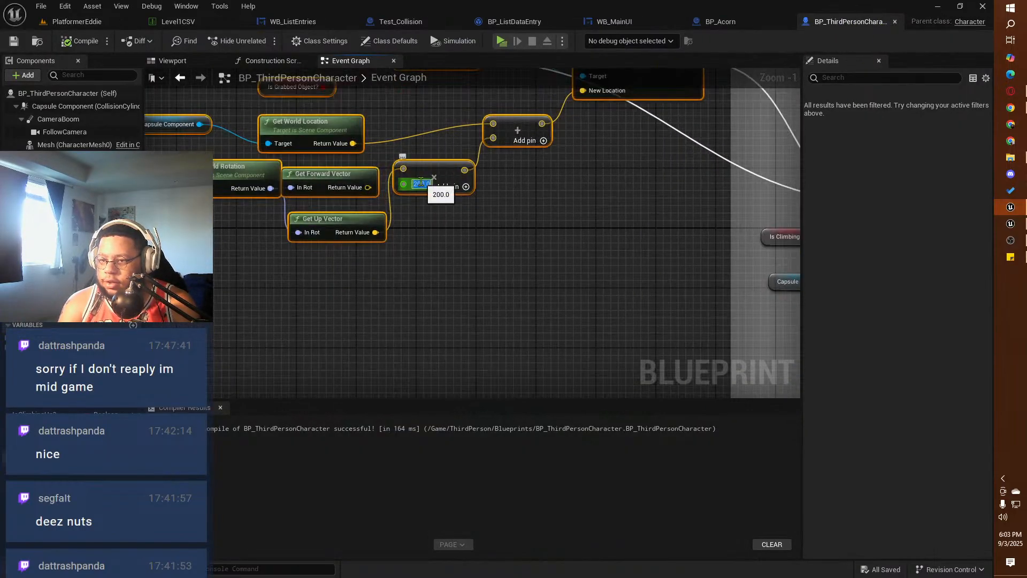
pyautogui.write('150')
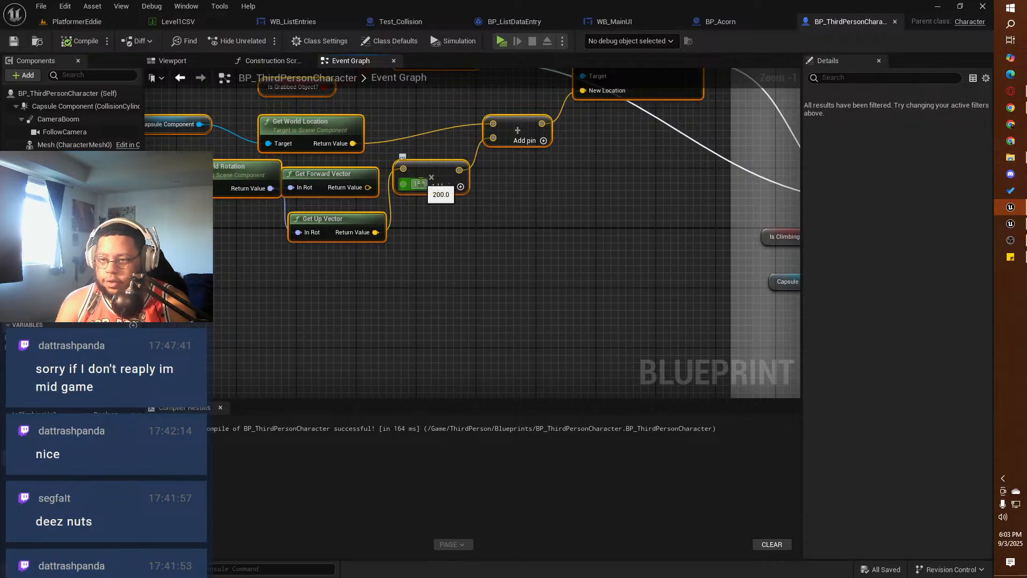
pyautogui.press('Return')
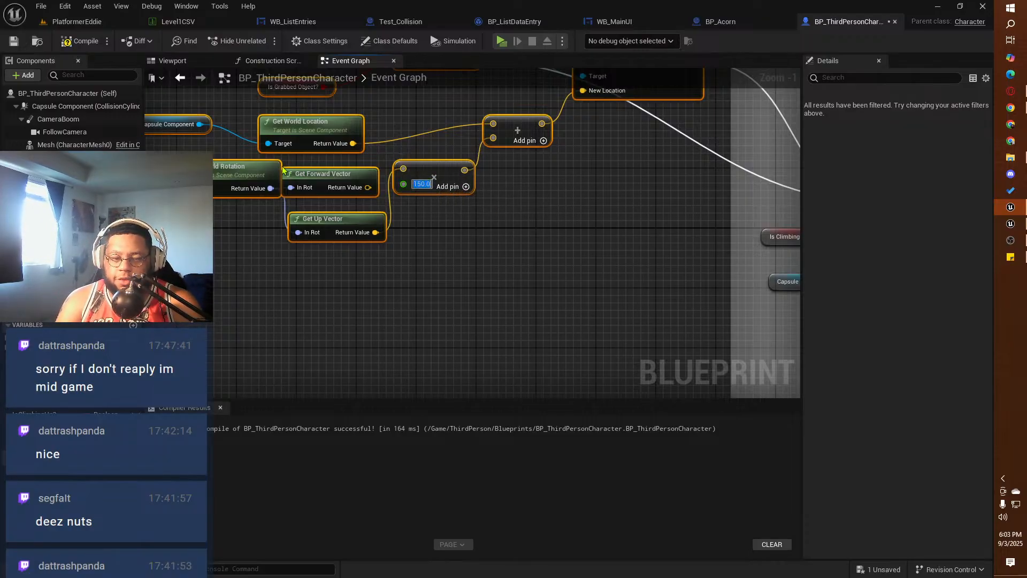
pyautogui.click(80, 40)
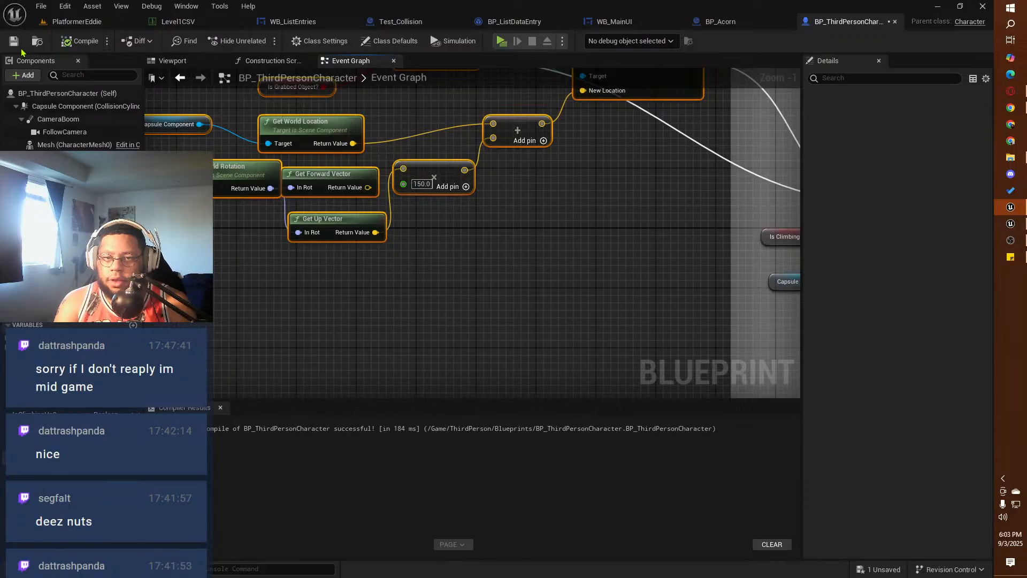
pyautogui.click(20, 48)
# Step: Create a new Actor-based Blueprint class named BP_BoneGoal in the project's Content folder
pyautogui.click(76, 21)
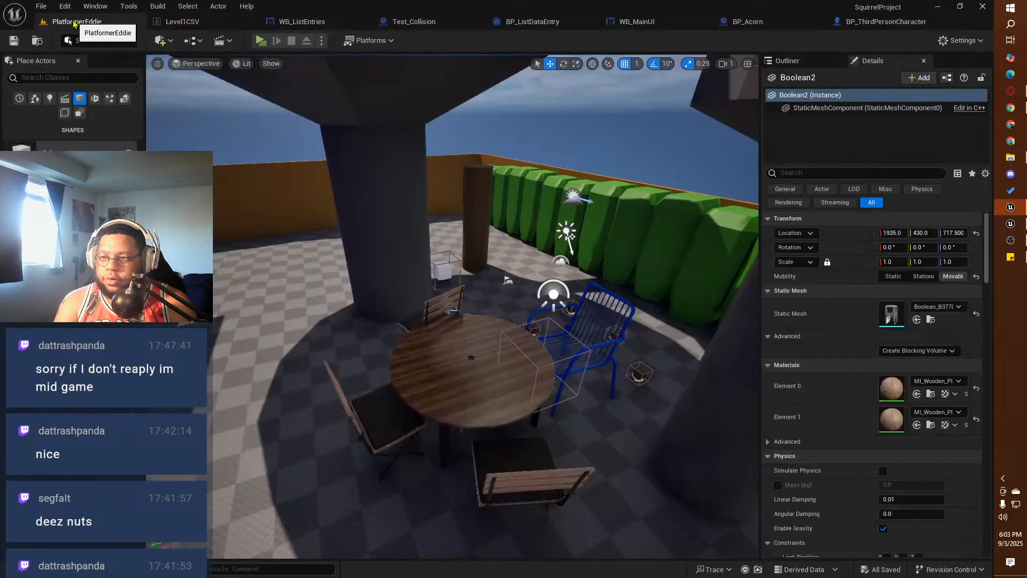
pyautogui.hotkey('ctrl', 'space')
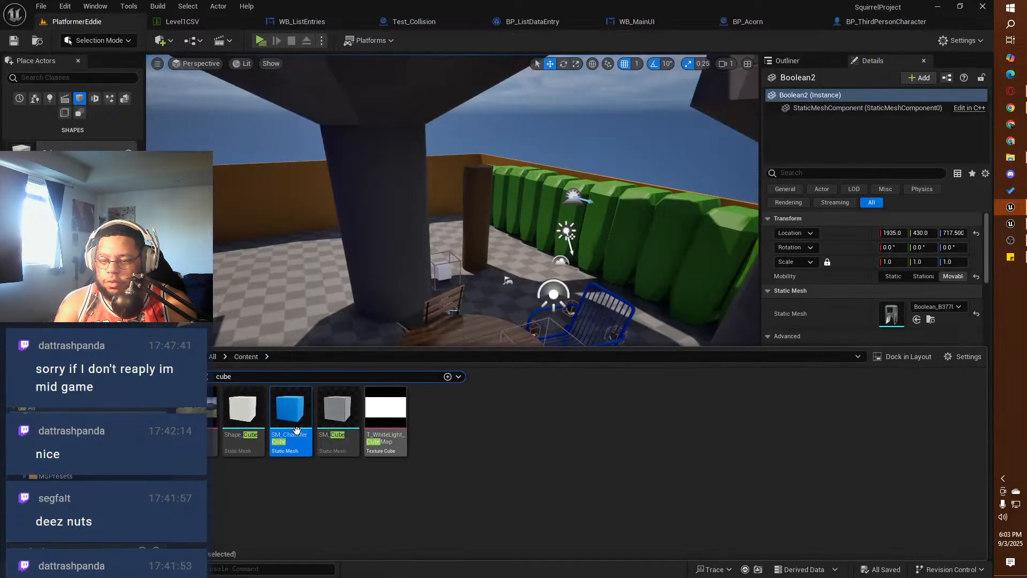
pyautogui.click(205, 376)
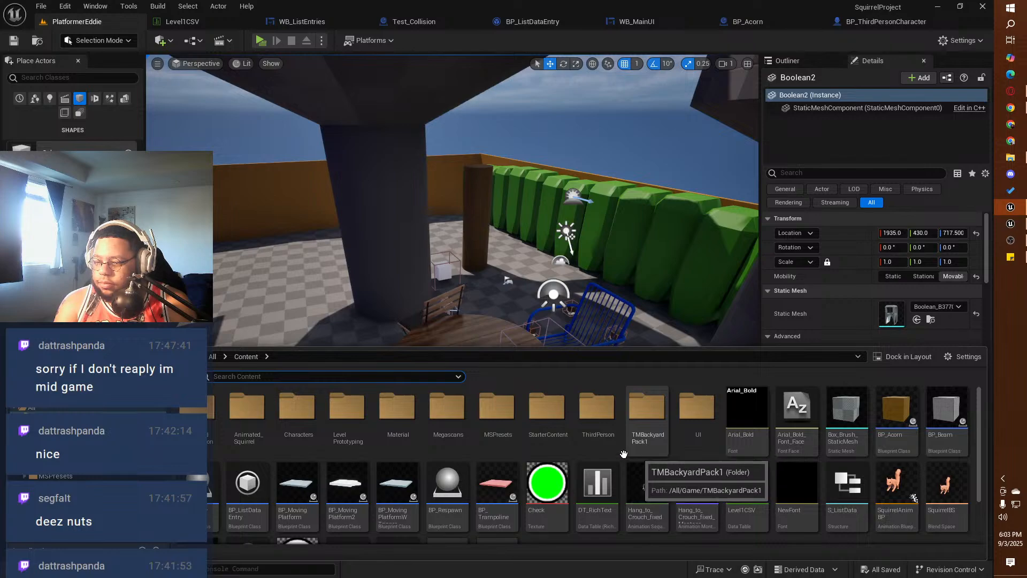
pyautogui.click(29, 357)
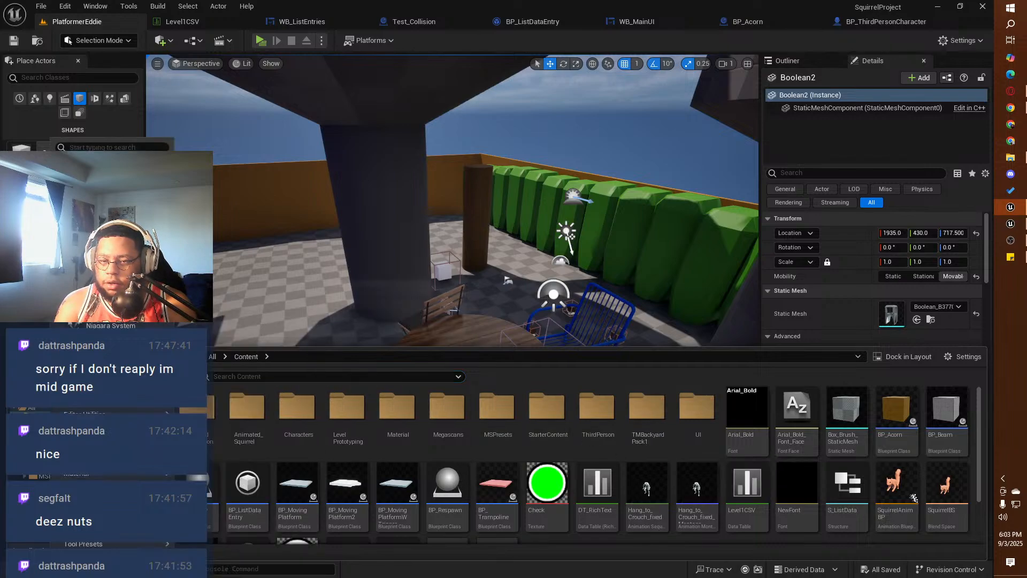
pyautogui.click(91, 231)
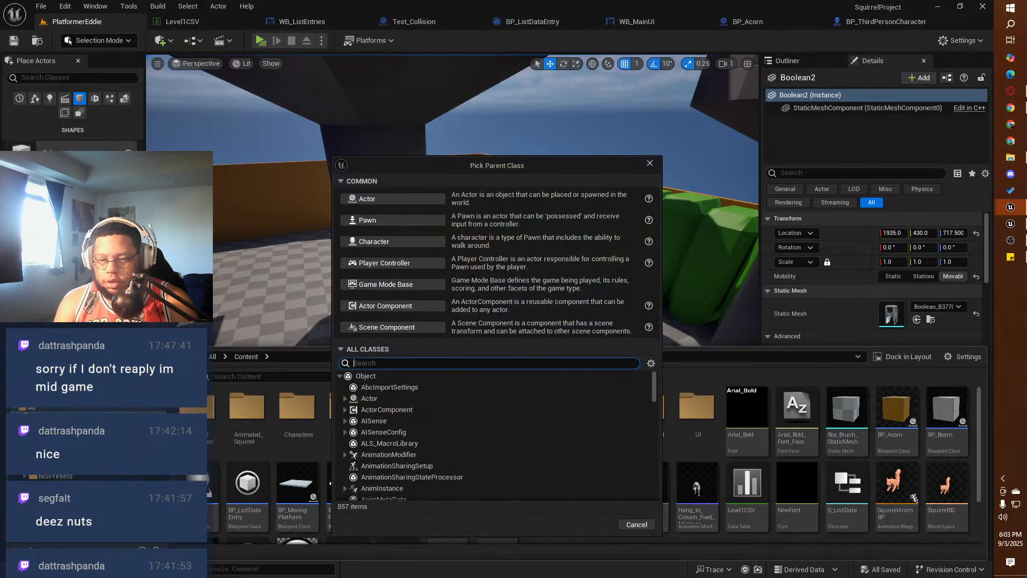
pyautogui.click(369, 199)
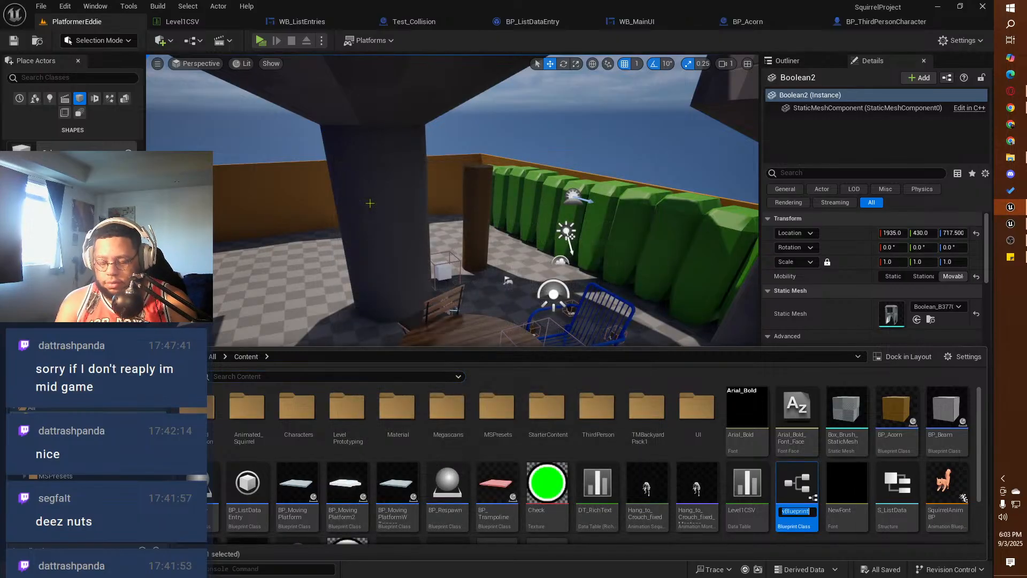
pyautogui.write('BP')
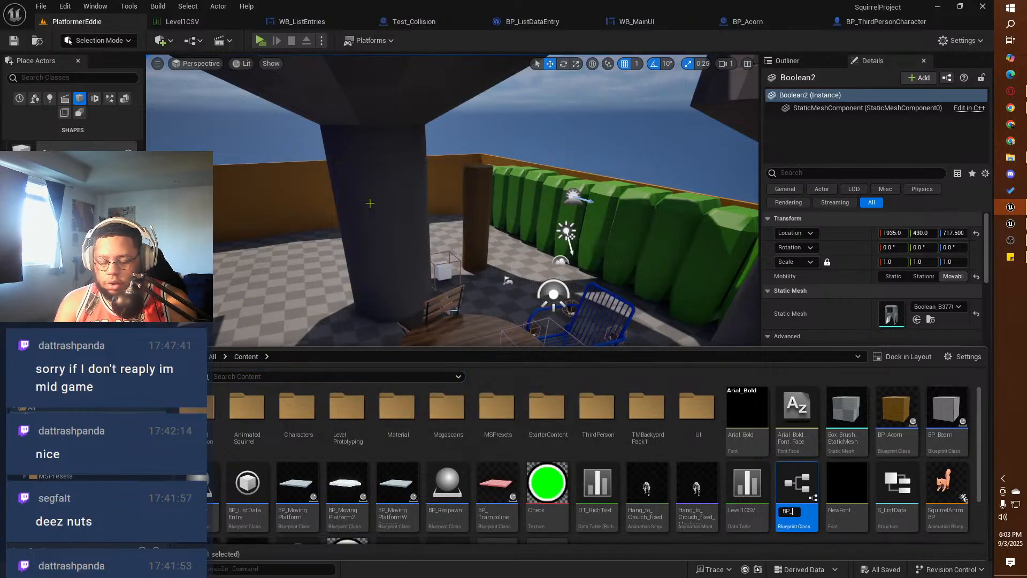
pyautogui.write('_Bone')
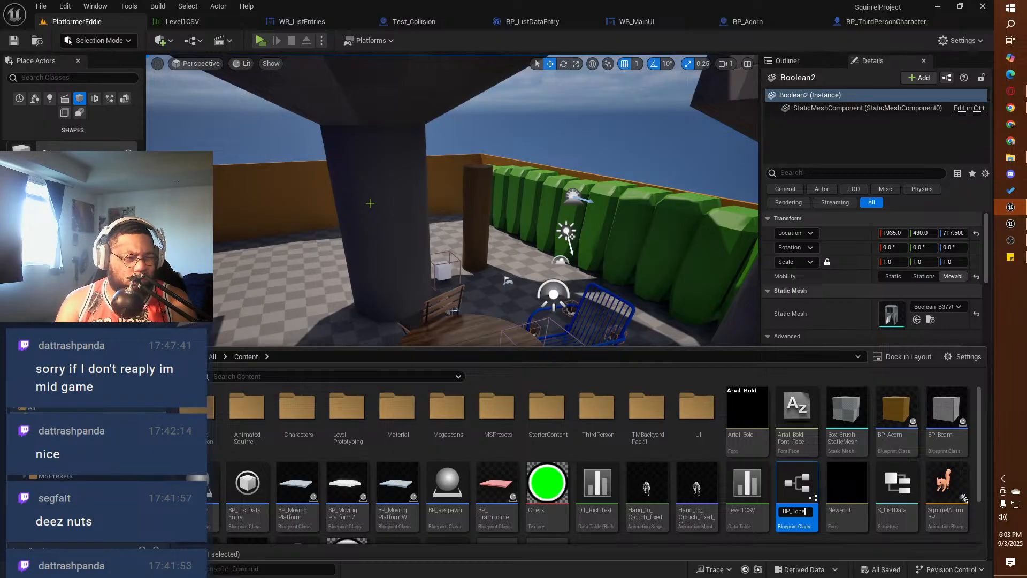
pyautogui.write('Goal')
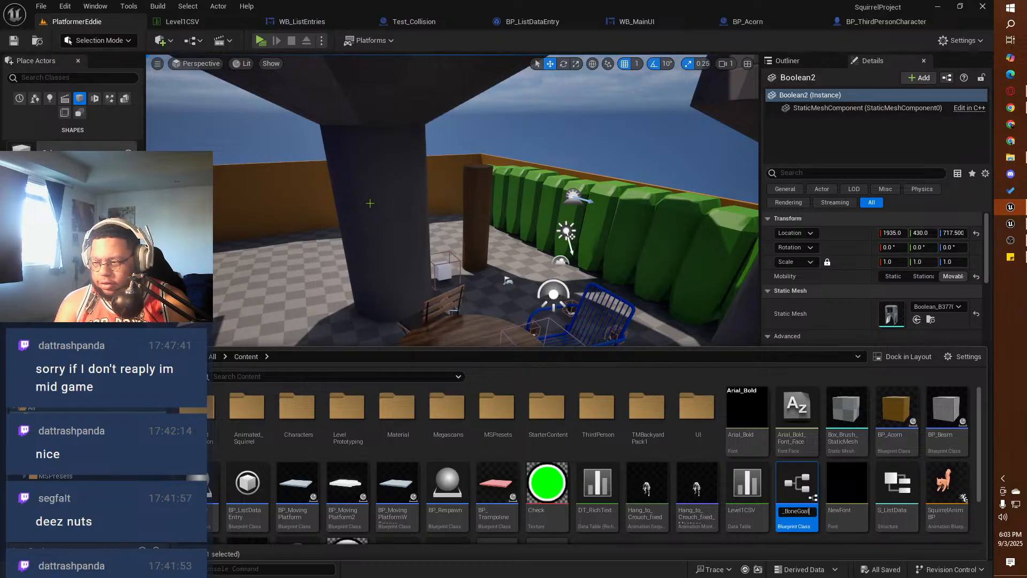
pyautogui.press('Return')
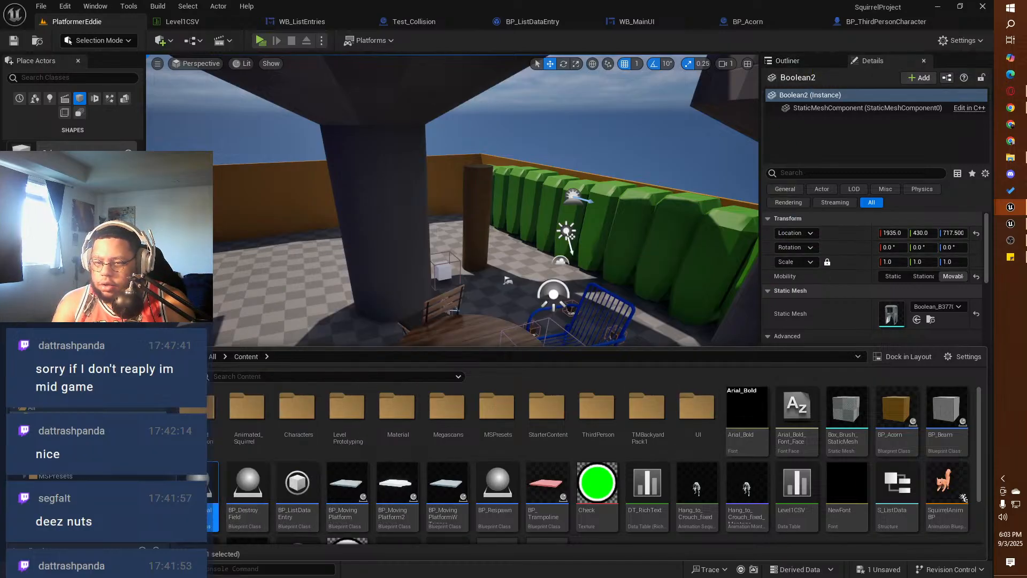
# Step: Open BP_BoneGoal, add a Box Collision component to it, and dock its editor with the other open assets
pyautogui.doubleClick(198, 492)
pyautogui.click(102, 170)
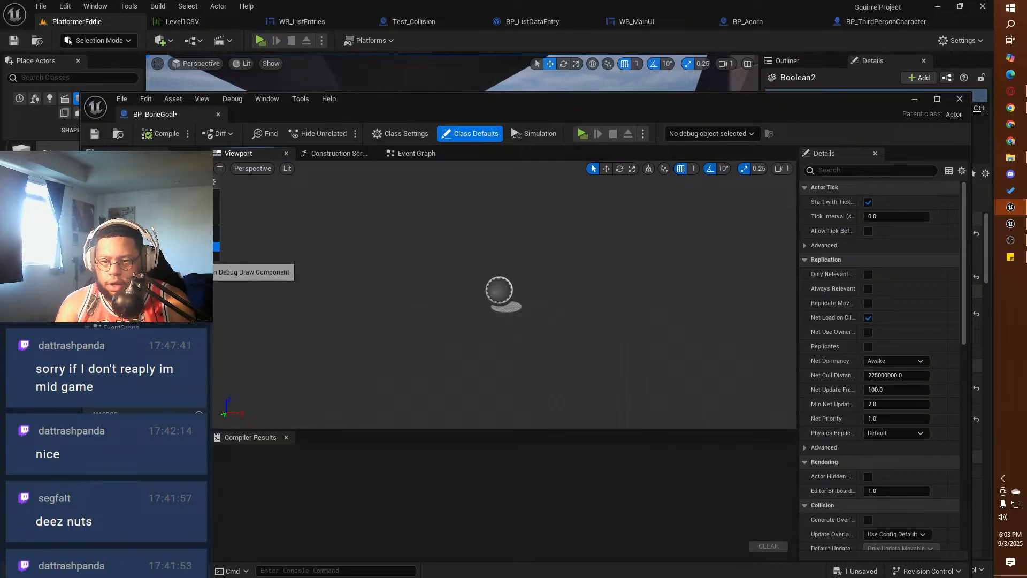
pyautogui.click(140, 202)
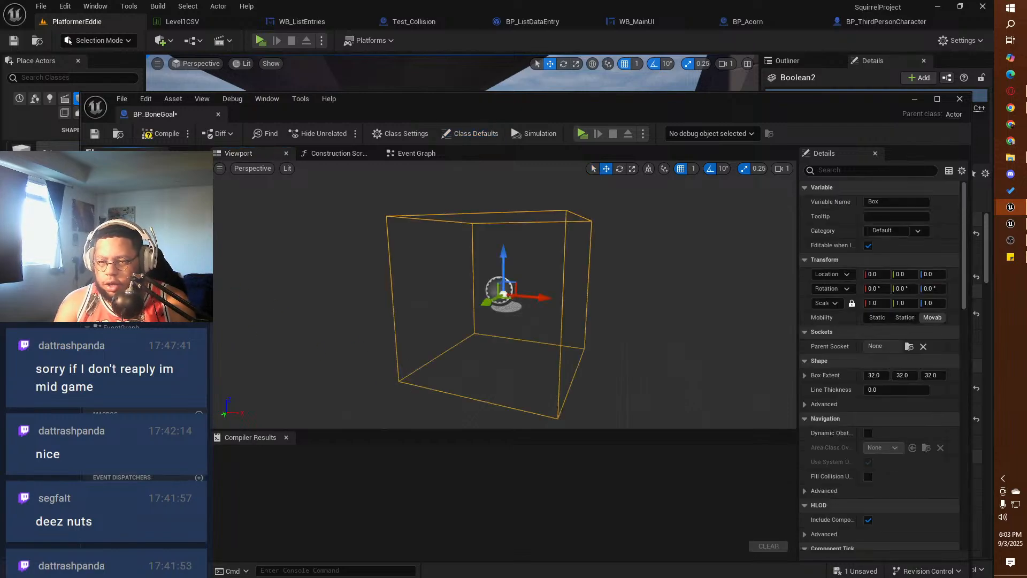
pyautogui.click(741, 22)
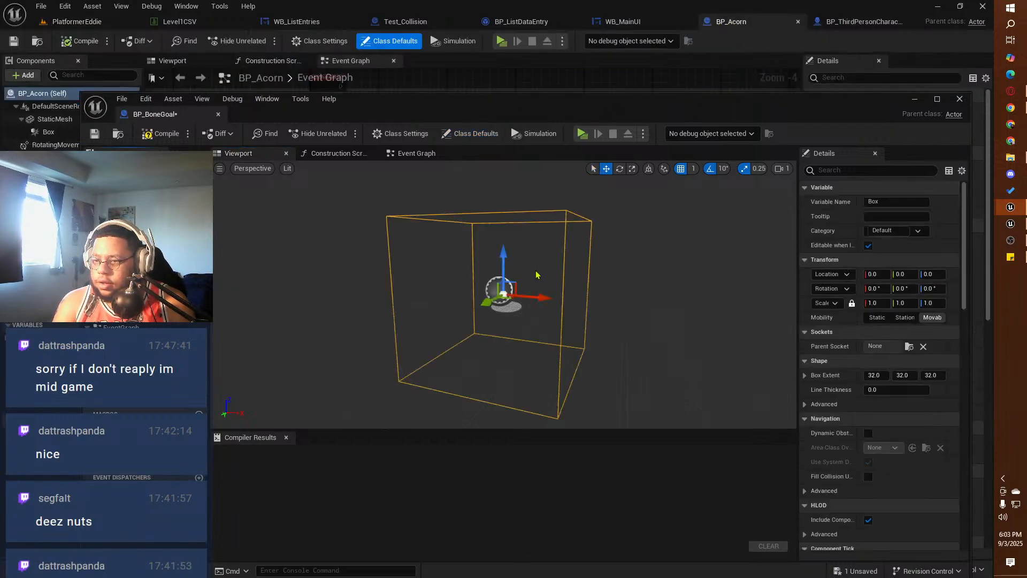
pyautogui.moveTo(160, 114); pyautogui.dragTo(879, 24)
# Step: Review the overlap and objective logic in the BP_Acorn event graph, and compile and save BP_BoneGoal
pyautogui.click(658, 21)
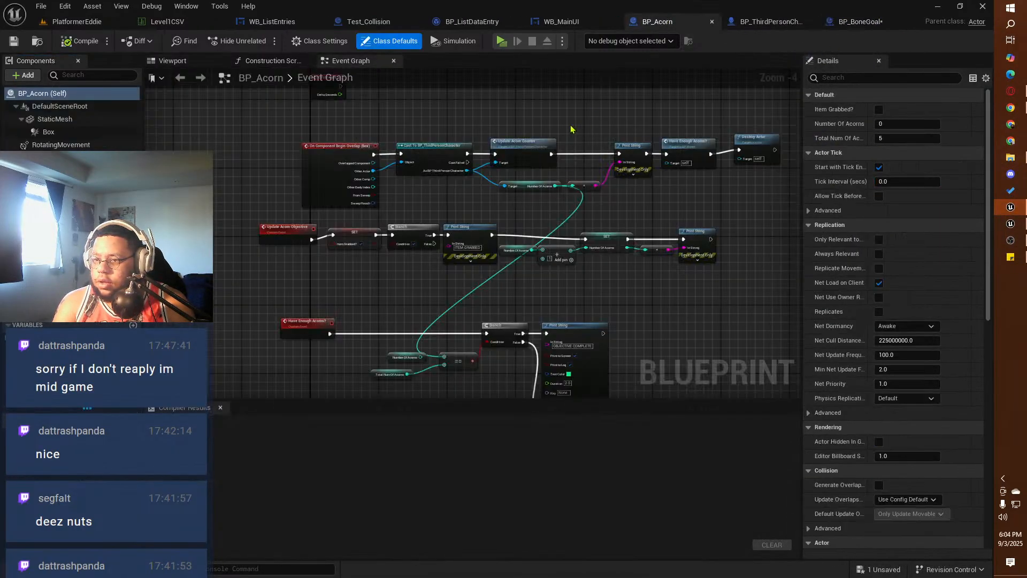
pyautogui.moveTo(449, 200); pyautogui.dragTo(383, 162, button='right')
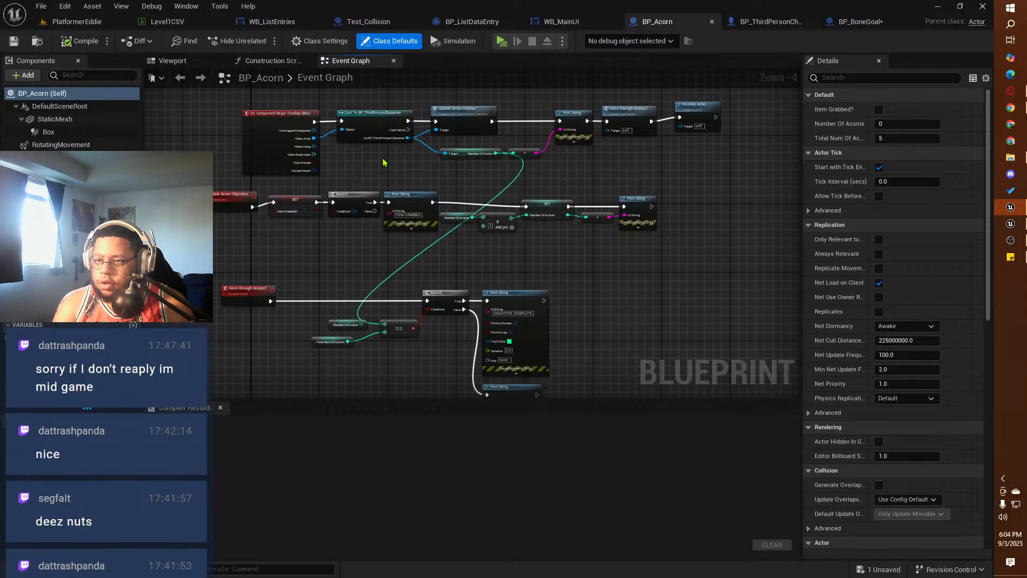
pyautogui.moveTo(418, 170); pyautogui.dragTo(422, 230, button='right')
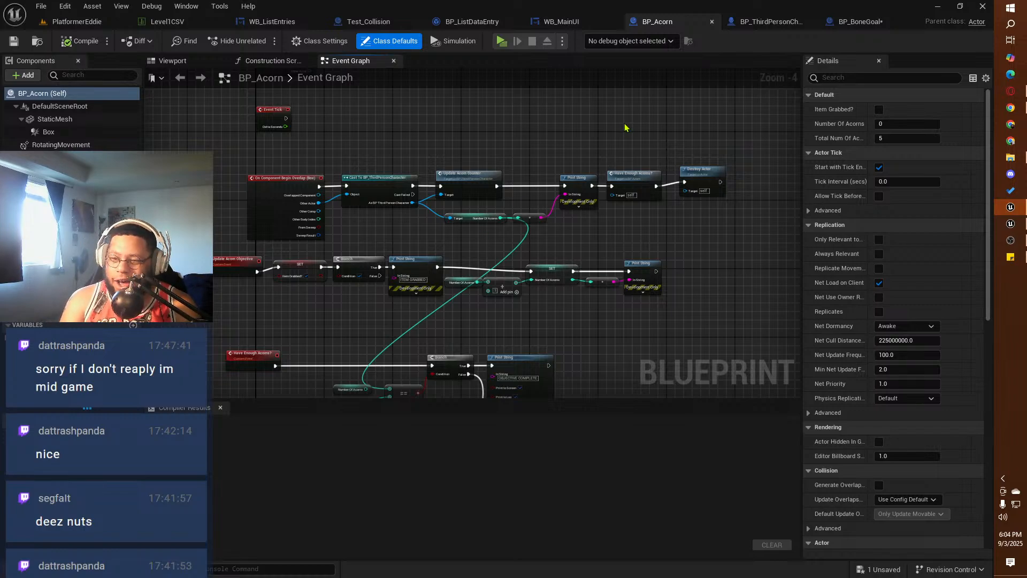
pyautogui.click(856, 22)
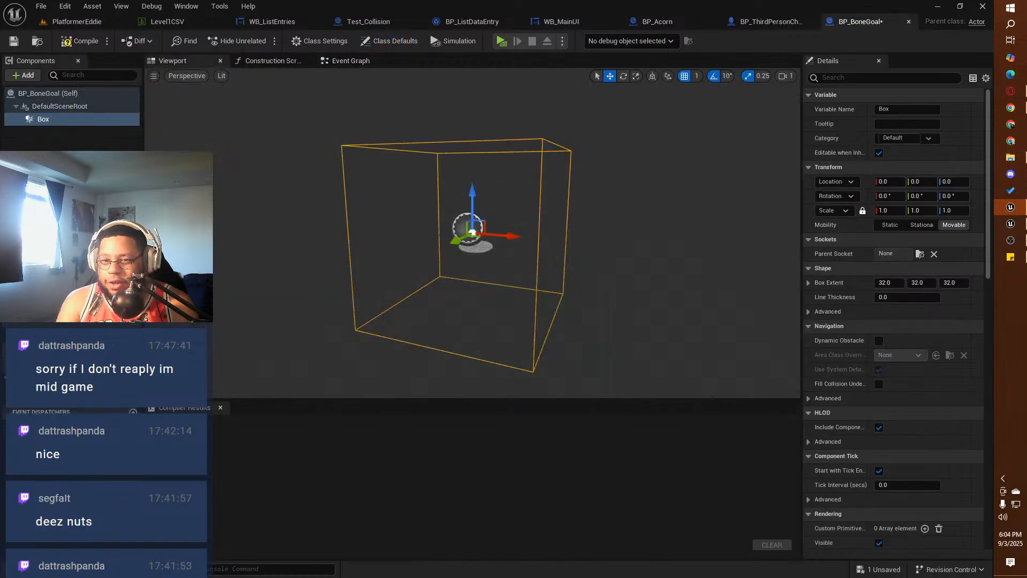
pyautogui.click(80, 41)
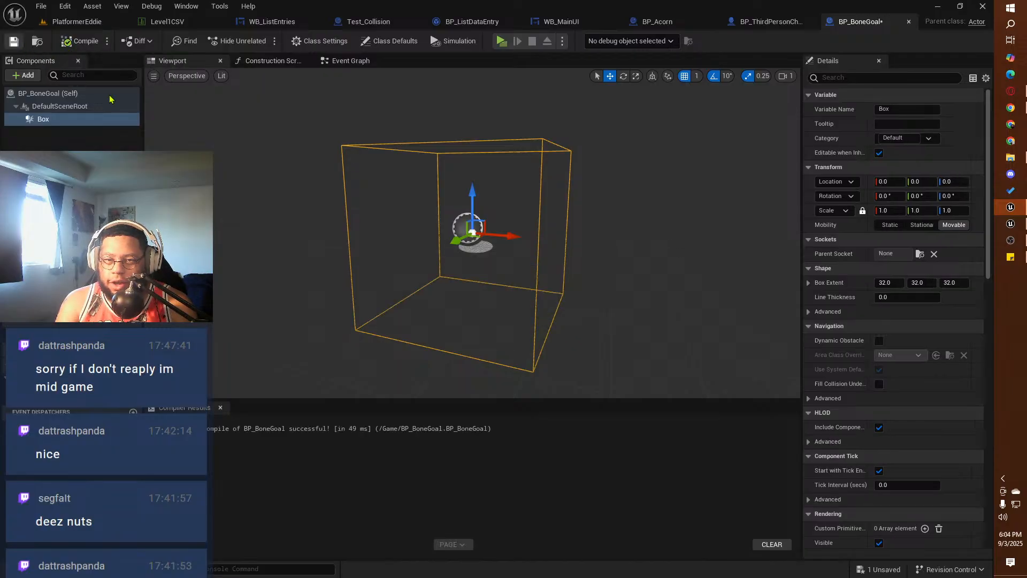
pyautogui.hotkey('ctrl', 's')
# Step: Add an On Component Begin Overlap event for BP_BoneGoal's Box component, and compile and save the blueprint
pyautogui.scroll(-15, 859, 393)
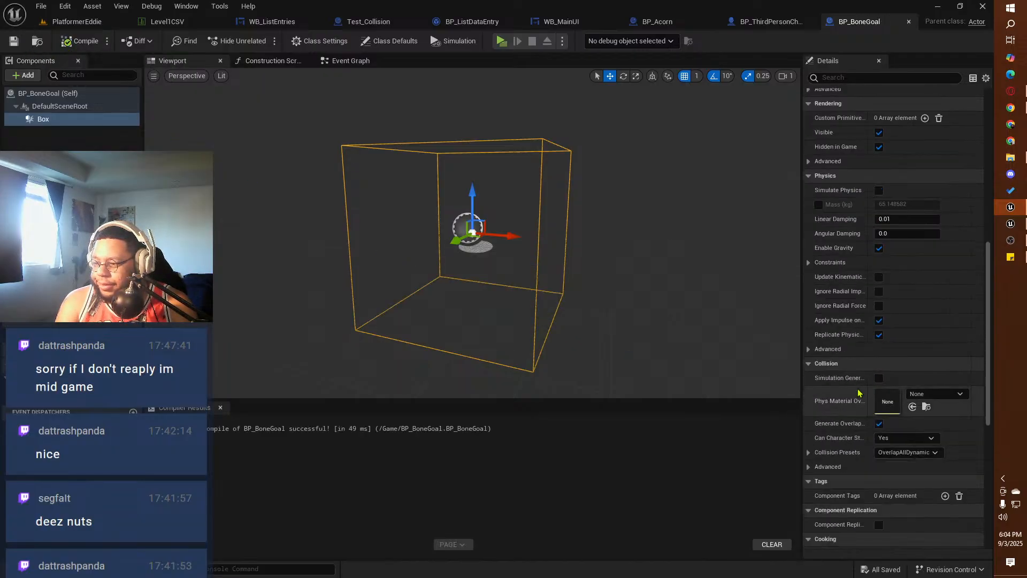
pyautogui.scroll(-10, 860, 393)
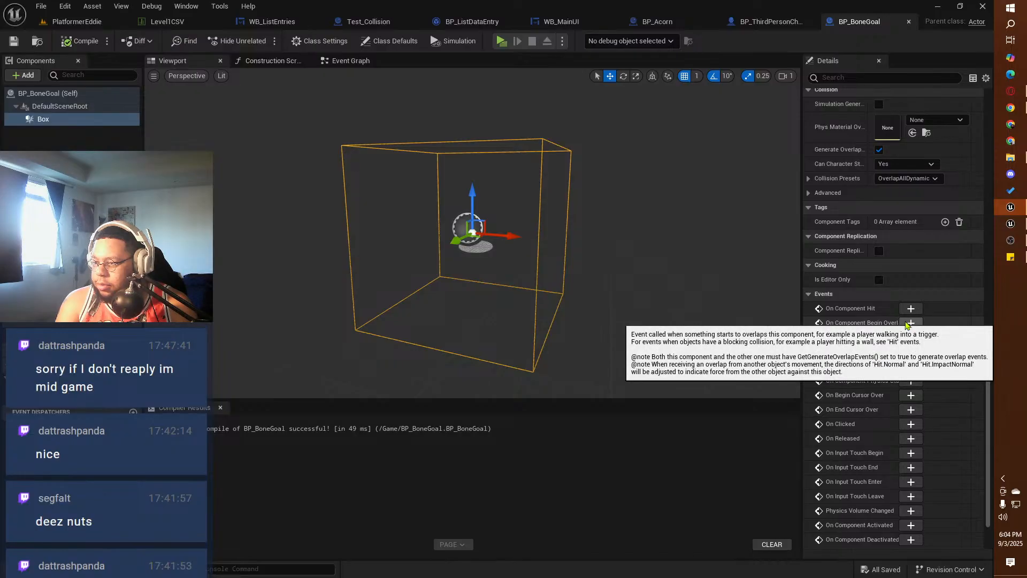
pyautogui.click(910, 323)
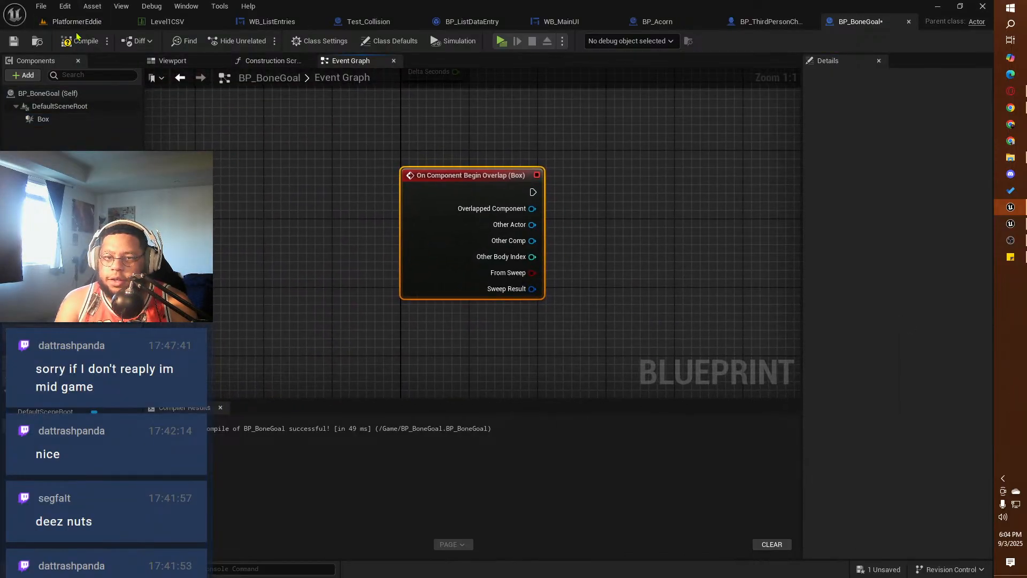
pyautogui.click(77, 41)
pyautogui.click(13, 40)
# Step: Check the white cube in the PlatformerEddie level and the actions available in the BP_BoneGoal event graph
pyautogui.click(70, 21)
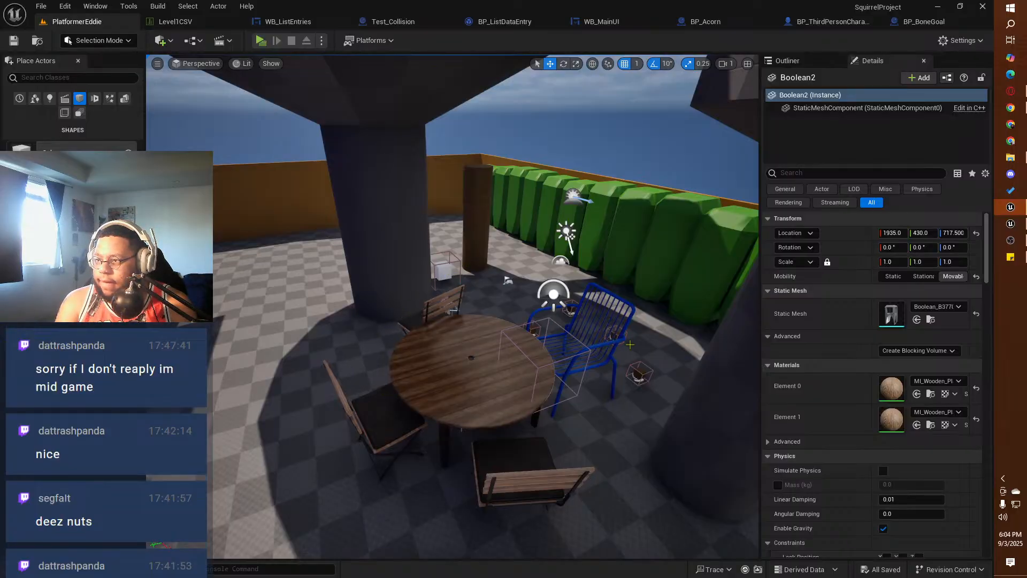
pyautogui.click(440, 268)
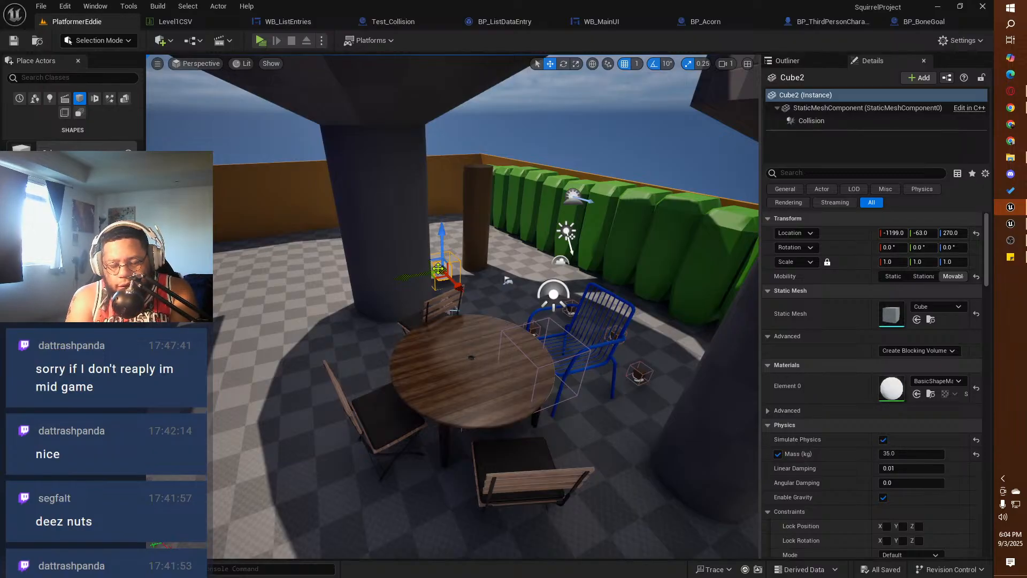
pyautogui.click(924, 21)
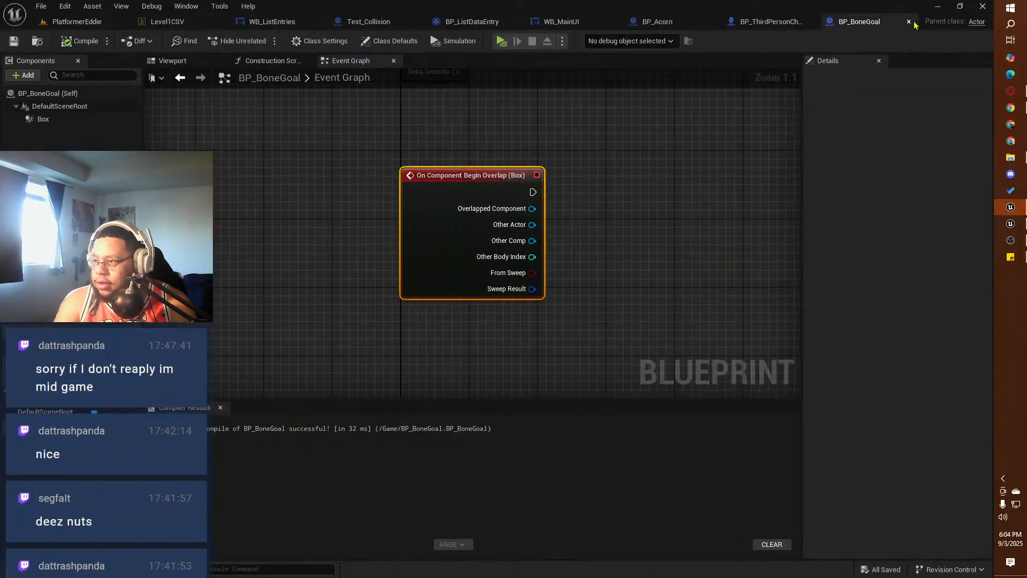
pyautogui.rightClick(596, 196)
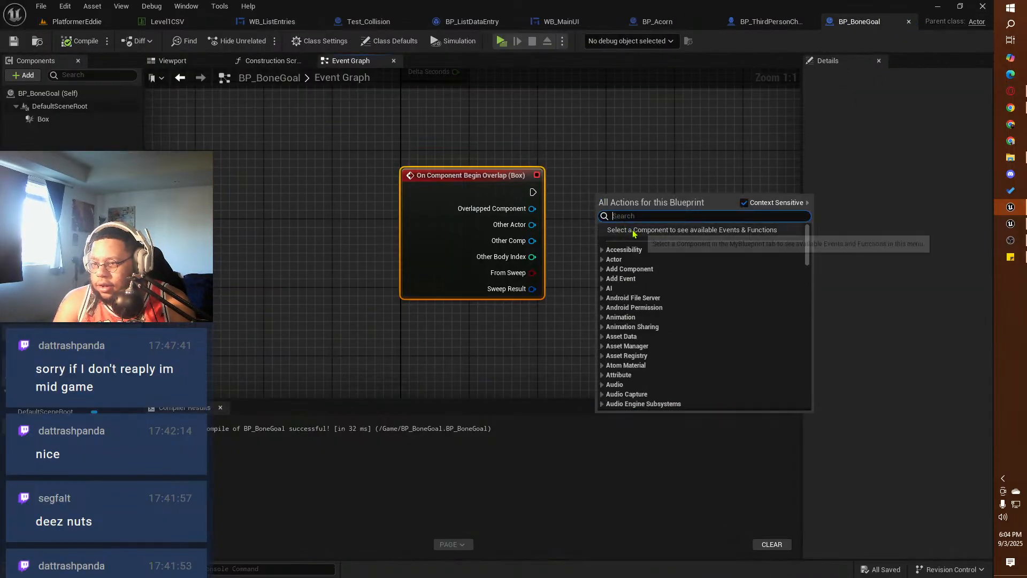
pyautogui.click(618, 179)
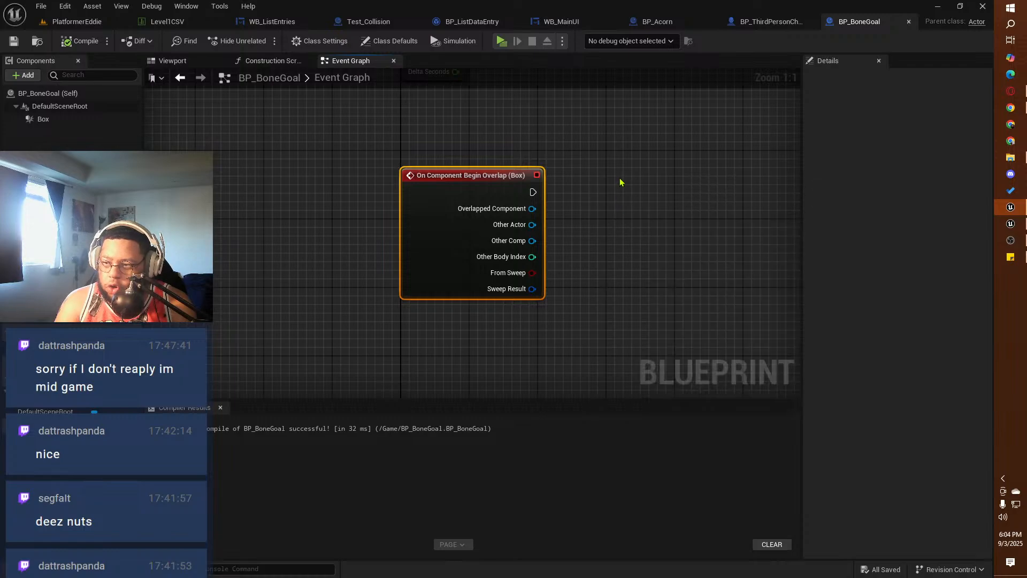
# Step: Create an Actor blueprint class named BP_Bone in the Content folder of the PlatformerEddie project
pyautogui.click(72, 21)
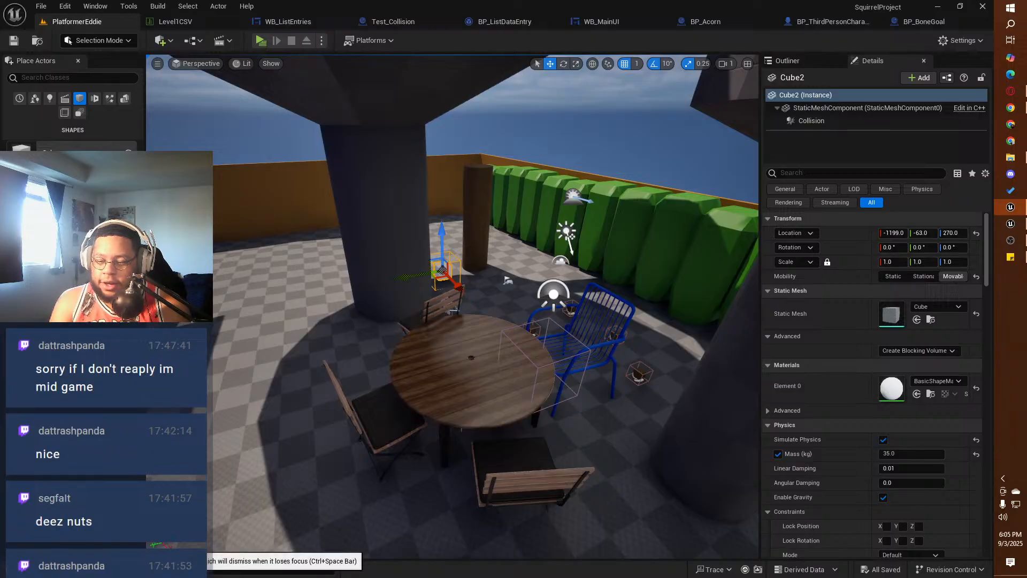
pyautogui.click(44, 569)
pyautogui.click(34, 356)
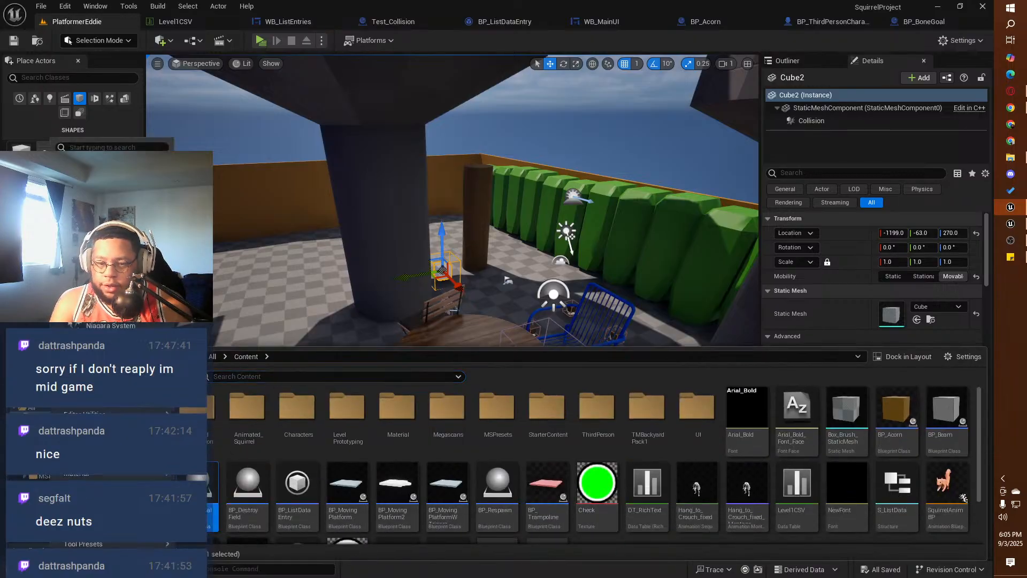
pyautogui.click(111, 262)
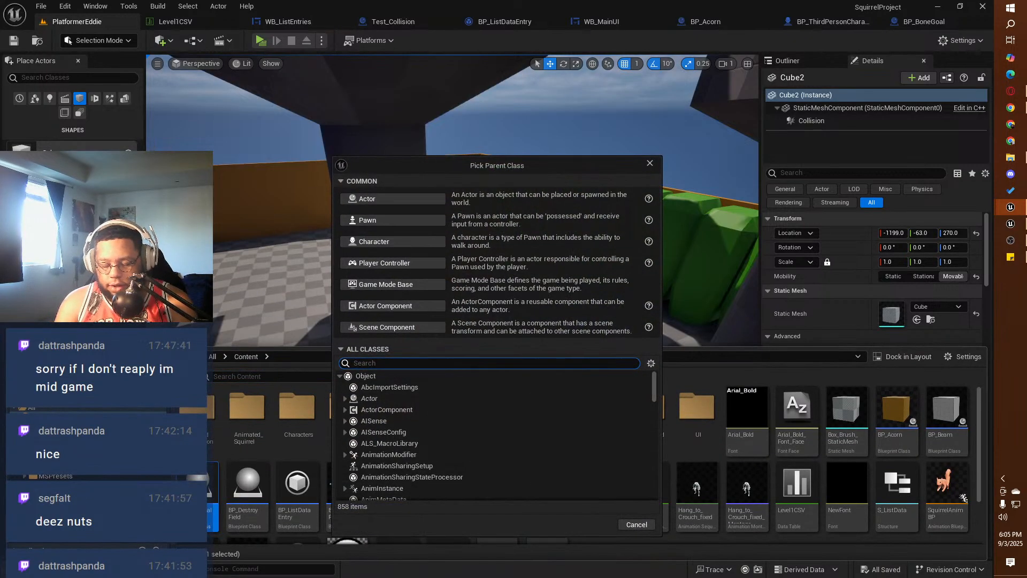
pyautogui.click(366, 199)
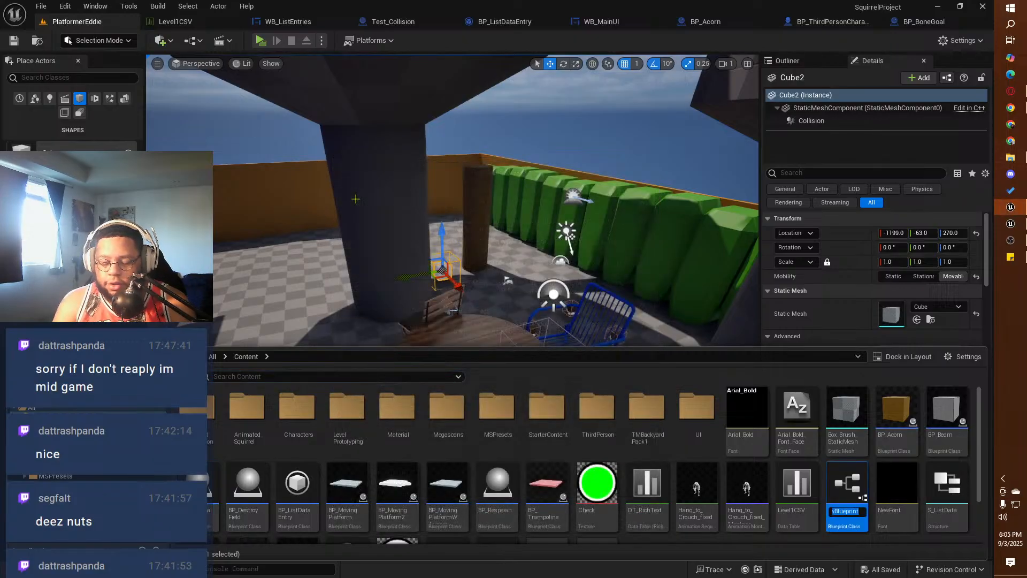
pyautogui.write('BP_Bone')
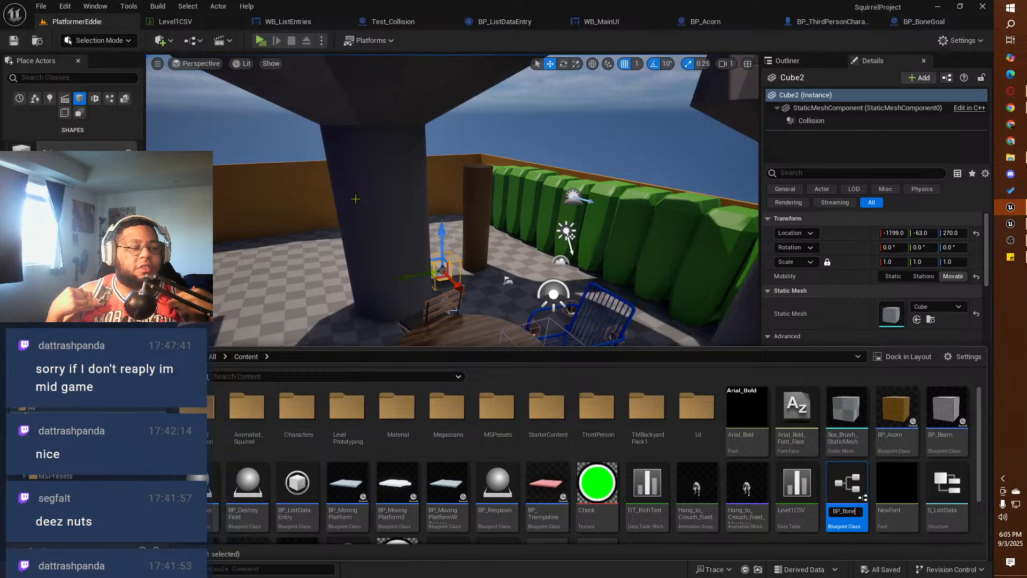
pyautogui.press('Return')
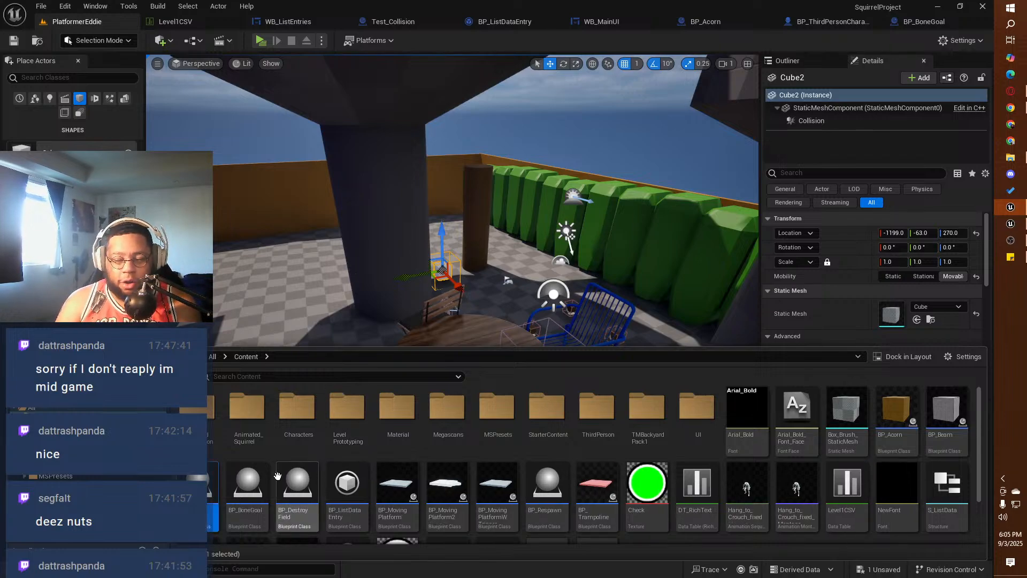
# Step: Open BP_Bone and add a Static Mesh component under its default scene root, keeping the default name
pyautogui.doubleClick(213, 500)
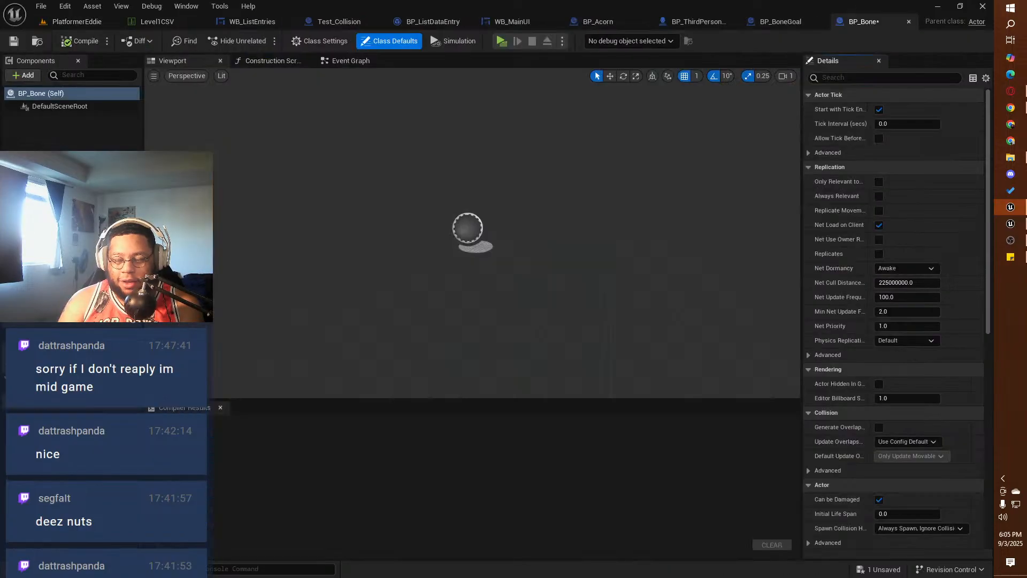
pyautogui.click(25, 75)
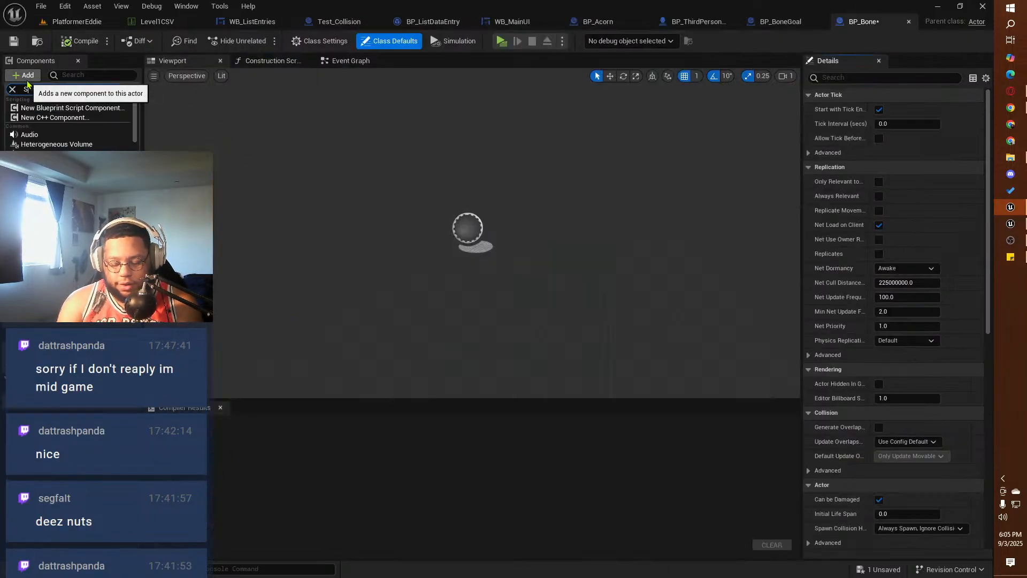
pyautogui.write('Stati')
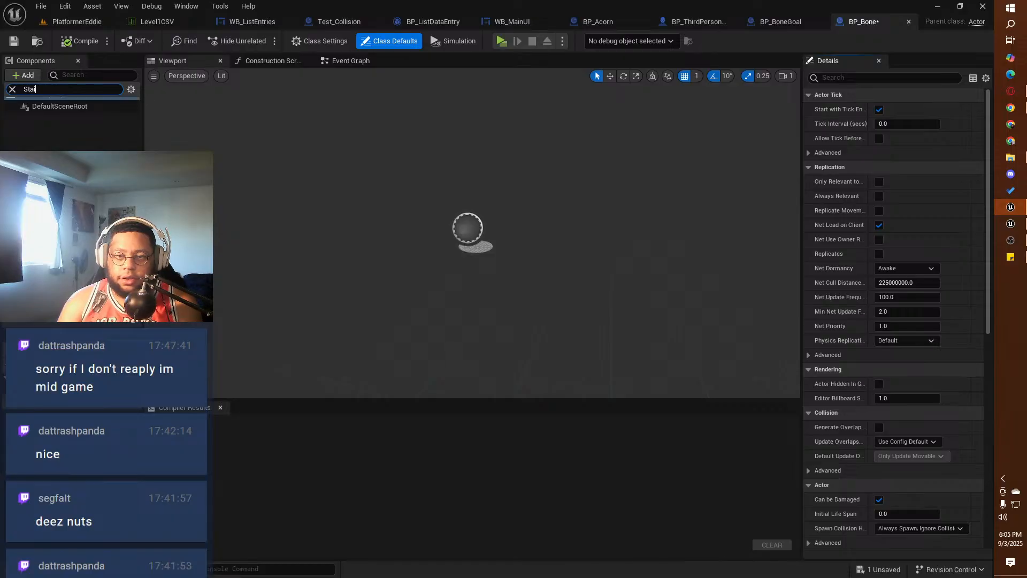
pyautogui.write('c')
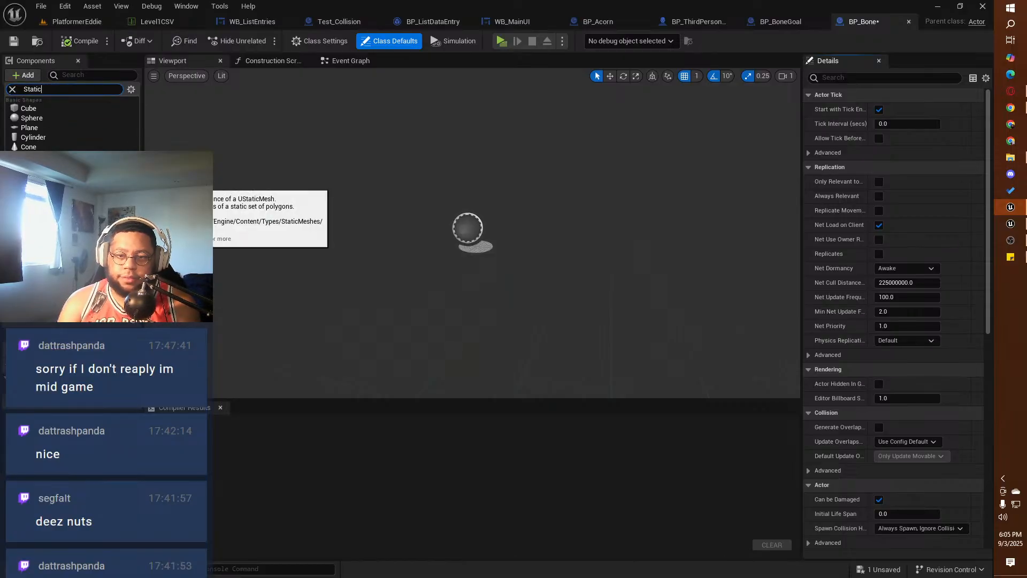
pyautogui.write('M')
pyautogui.press('Return')
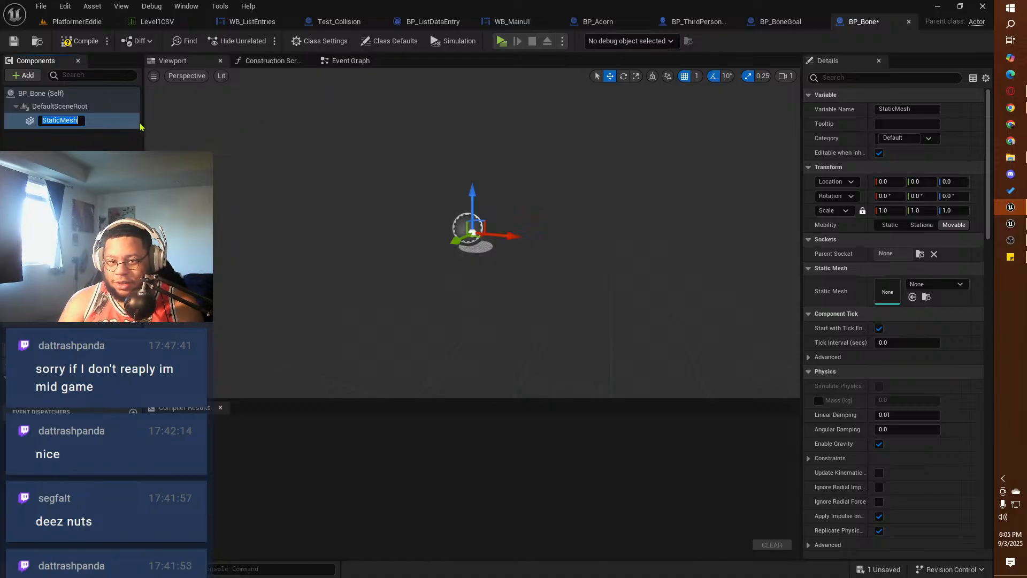
pyautogui.press('Return')
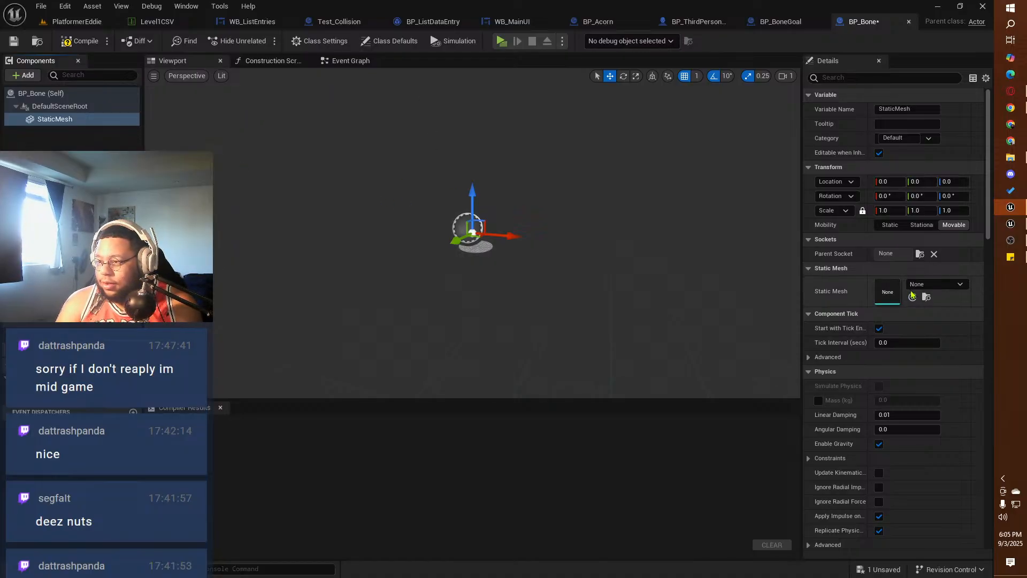
pyautogui.click(935, 284)
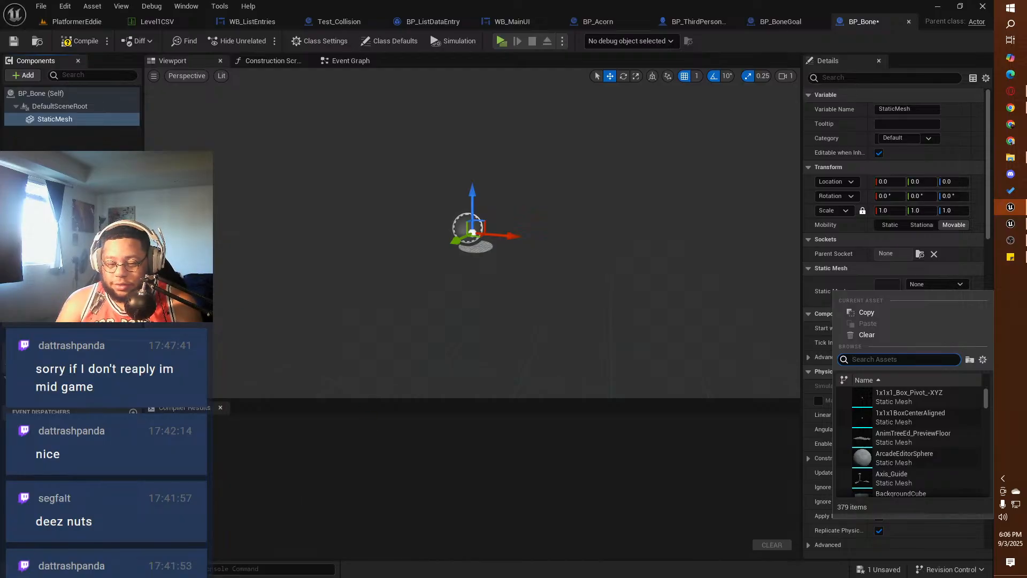
pyautogui.click(51, 570)
pyautogui.click(51, 569)
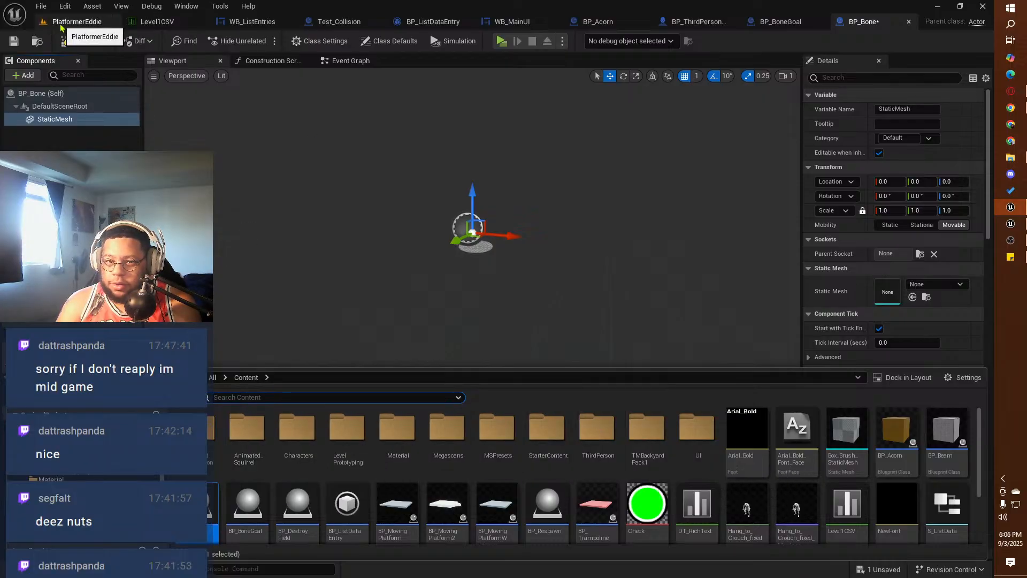
# Step: Switch the PlatformerEddie level to Modeling mode and place a static mesh cylinder of radius 50 on the floor beside the table
pyautogui.click(77, 21)
pyautogui.moveTo(323, 353); pyautogui.dragTo(214, 359, button='right')
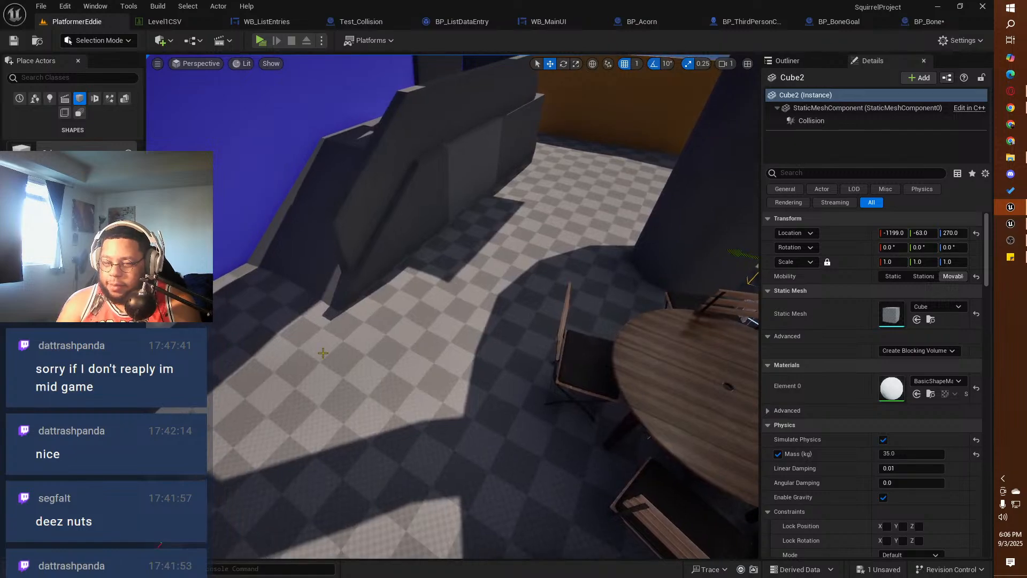
pyautogui.click(90, 40)
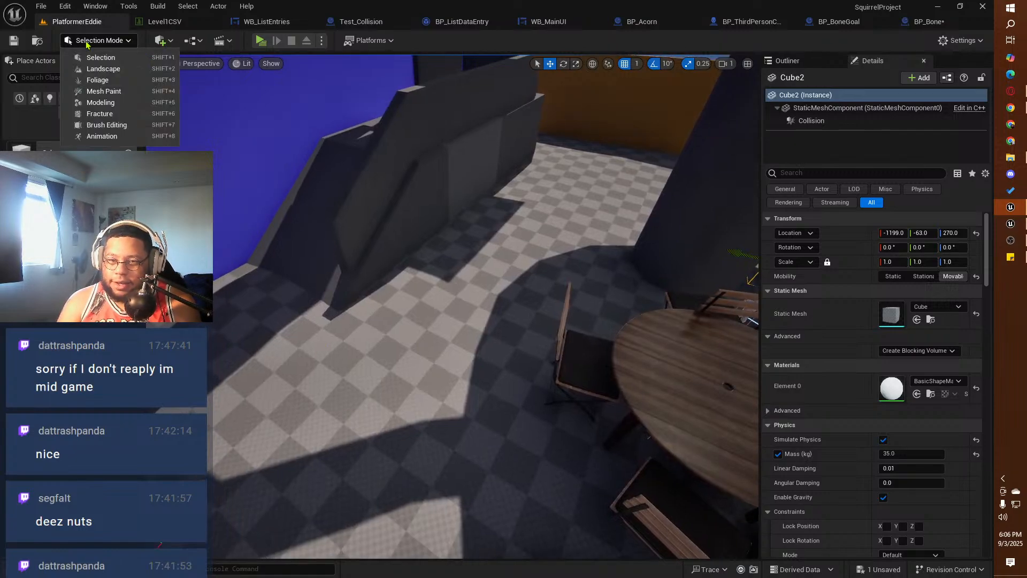
pyautogui.click(95, 103)
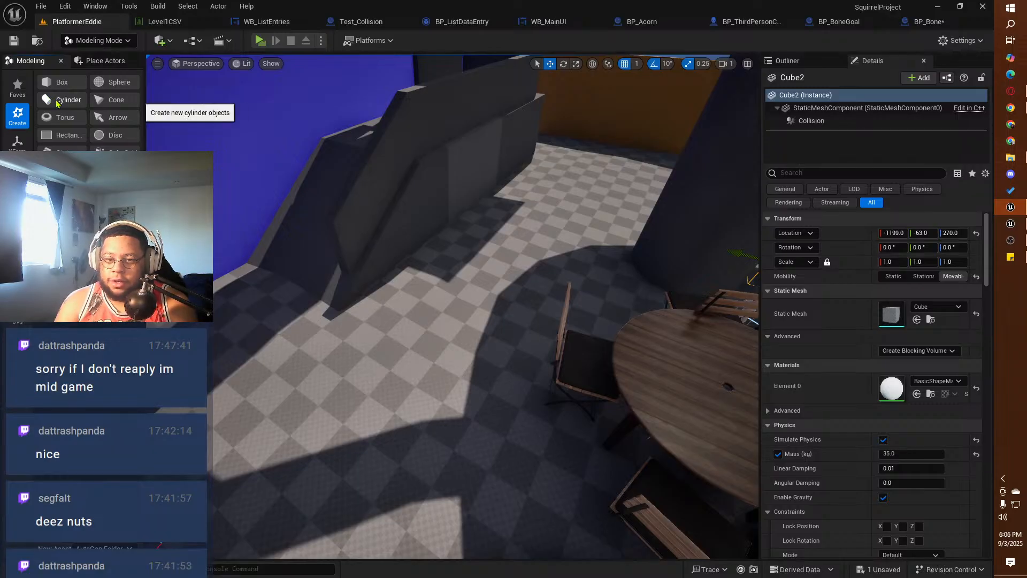
pyautogui.click(57, 103)
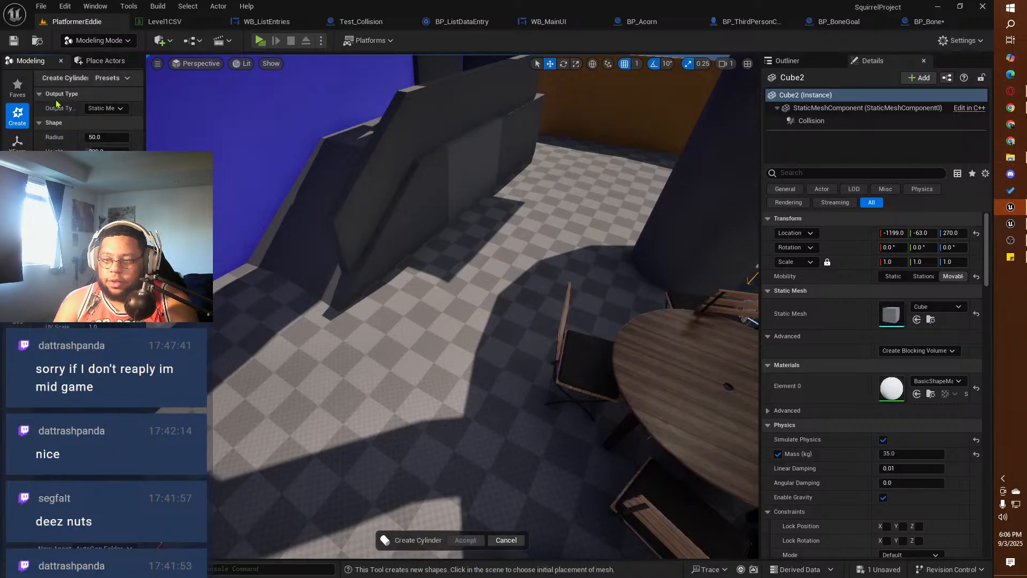
pyautogui.click(438, 359)
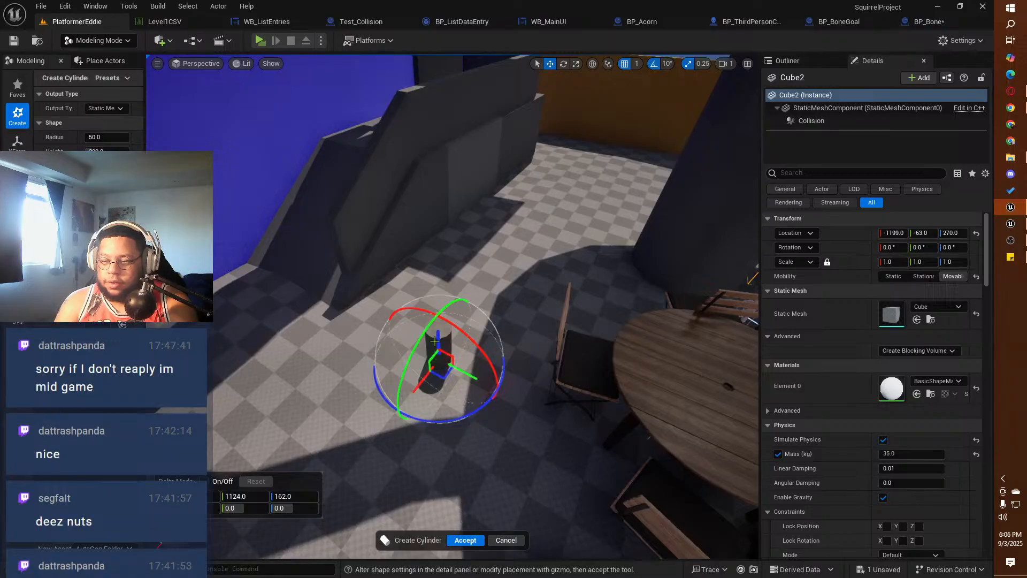
# Step: Lay the new cylinder on its side by setting its Y rotation to 90 degrees
pyautogui.moveTo(422, 338); pyautogui.dragTo(323, 471)
pyautogui.moveTo(278, 567); pyautogui.dragTo(380, 418)
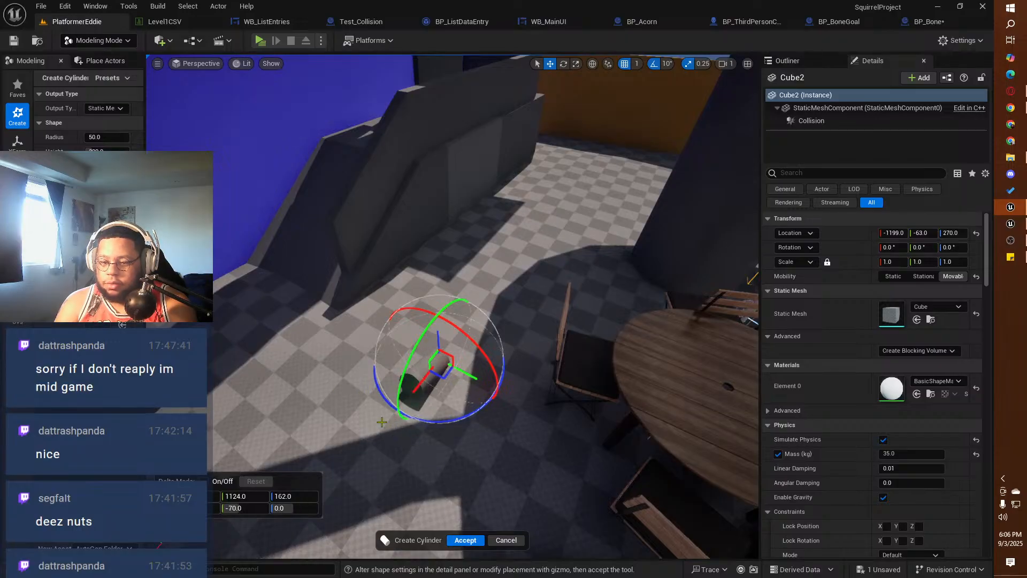
pyautogui.click(243, 508)
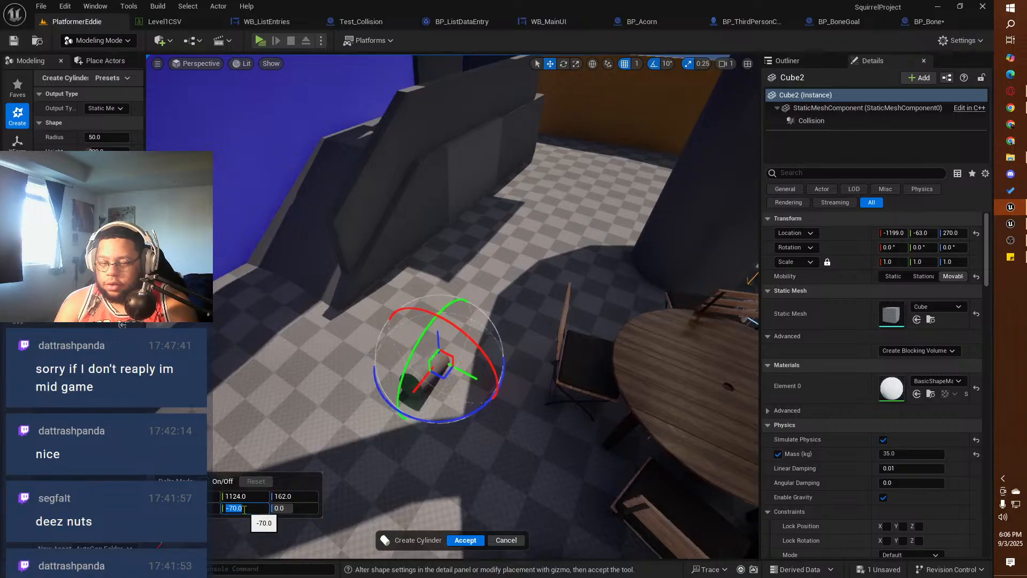
pyautogui.write('90')
pyautogui.press('Return')
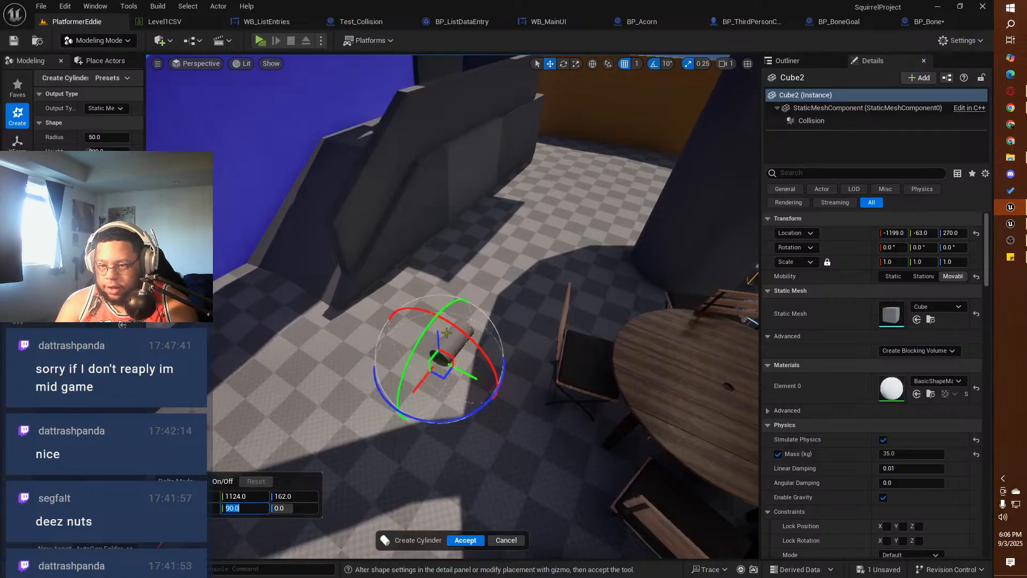
# Step: Raise the cylinder above the floor to a Z location of about 261 and accept the shape
pyautogui.moveTo(437, 337); pyautogui.dragTo(436, 320)
pyautogui.press('f')
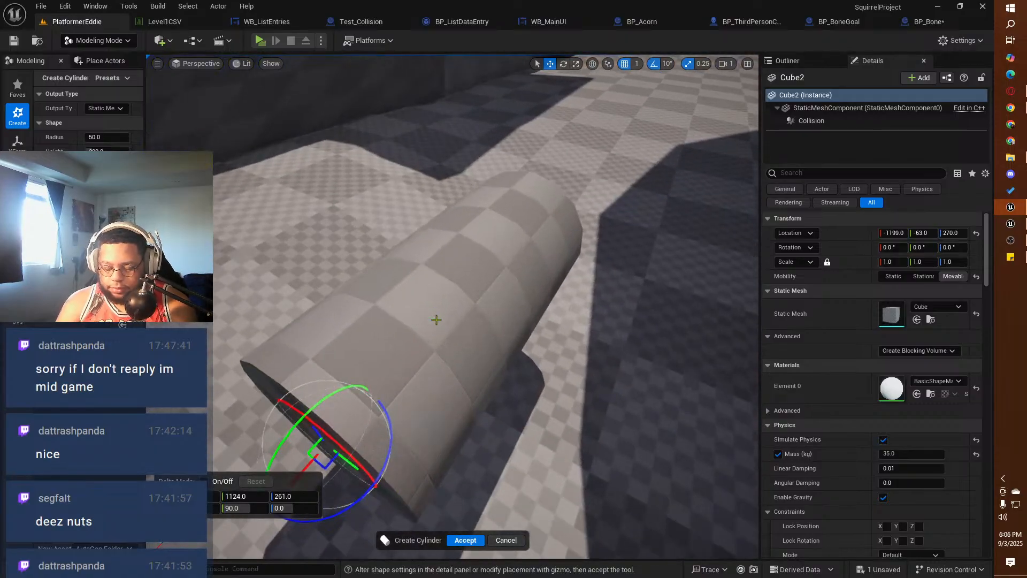
pyautogui.moveTo(436, 320); pyautogui.dragTo(437, 320, button='right')
pyautogui.keyDown('alt'); pyautogui.moveTo(436, 320); pyautogui.dragTo(343, 320); pyautogui.keyUp('alt')
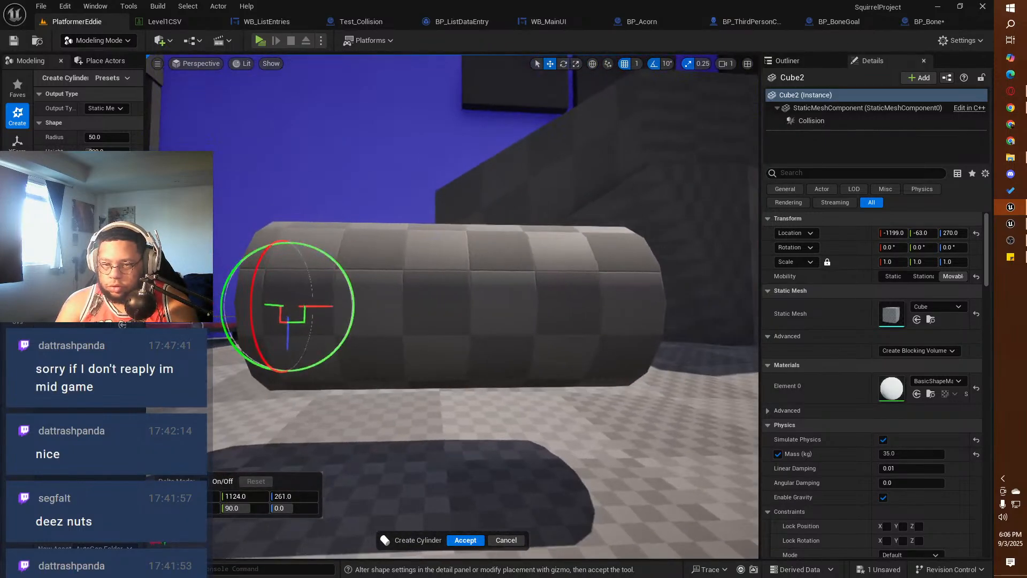
pyautogui.keyDown('alt'); pyautogui.moveTo(436, 320); pyautogui.dragTo(383, 320, button='right'); pyautogui.keyUp('alt')
pyautogui.keyDown('alt'); pyautogui.moveTo(490, 356); pyautogui.dragTo(493, 398); pyautogui.keyUp('alt')
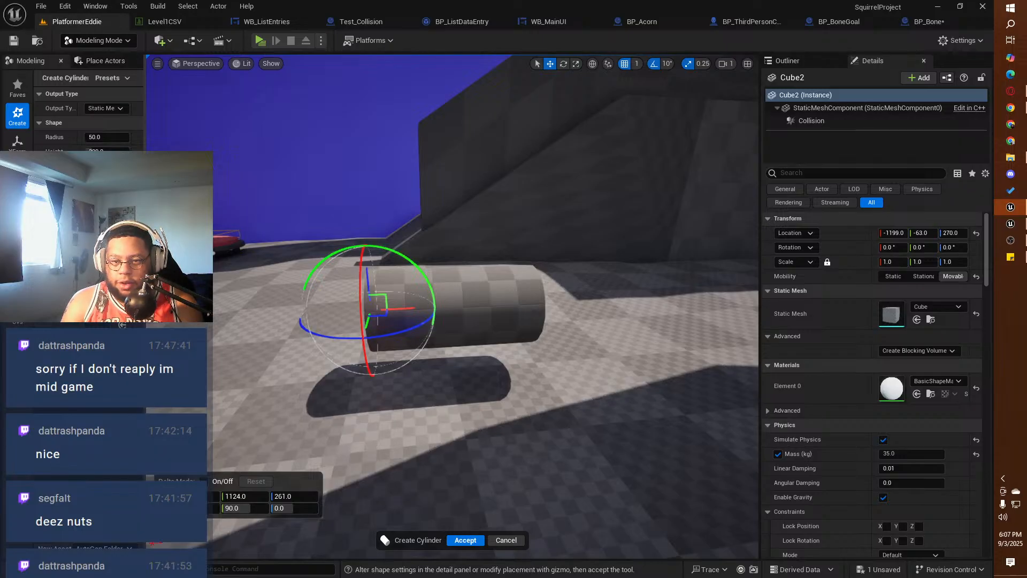
pyautogui.moveTo(144, 102); pyautogui.dragTo(198, 102)
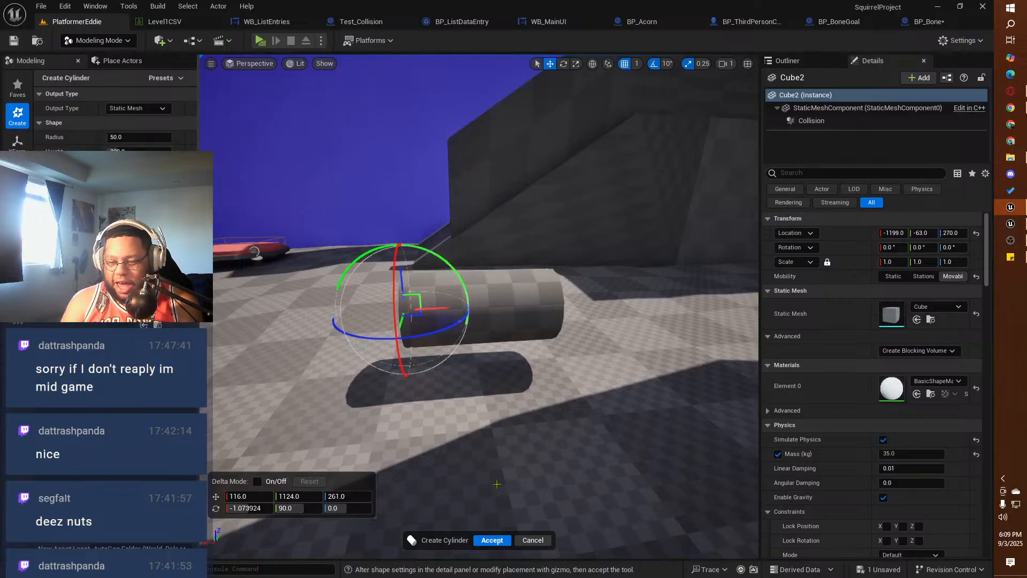
pyautogui.click(492, 541)
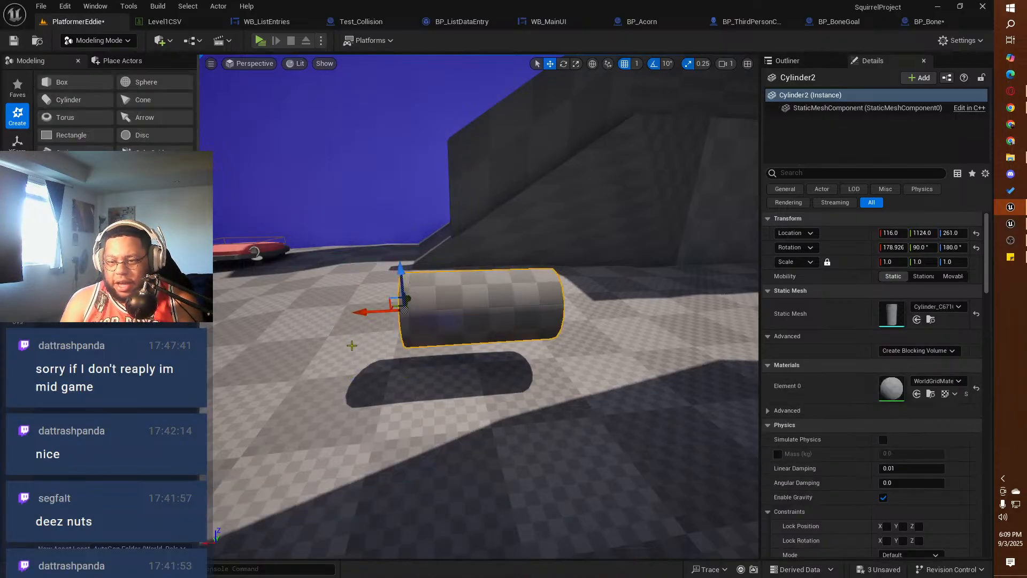
# Step: Place a static mesh sphere of radius 50 on the open end face of the cylinder
pyautogui.click(131, 83)
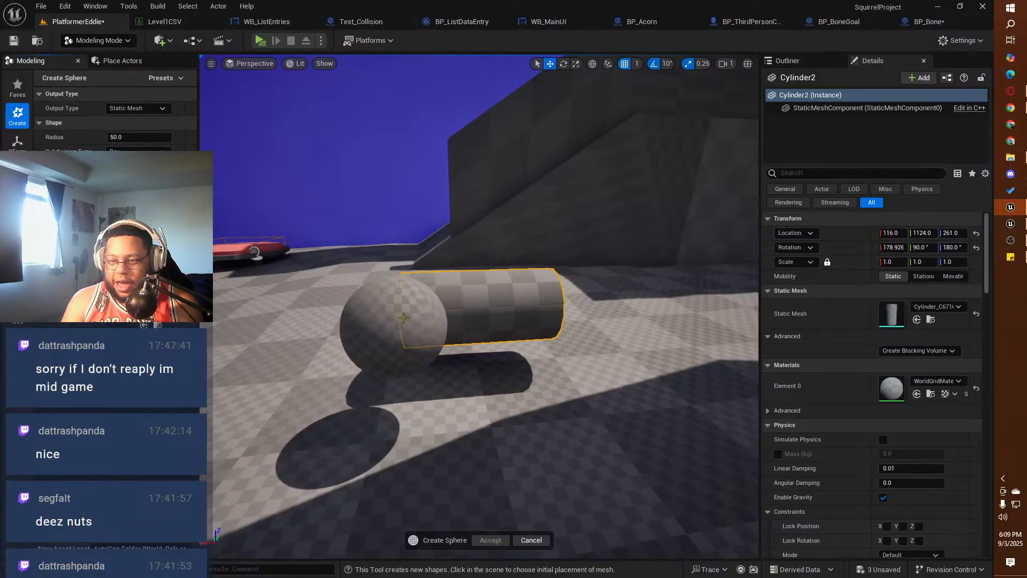
pyautogui.keyDown('alt'); pyautogui.moveTo(347, 313); pyautogui.dragTo(495, 335); pyautogui.keyUp('alt')
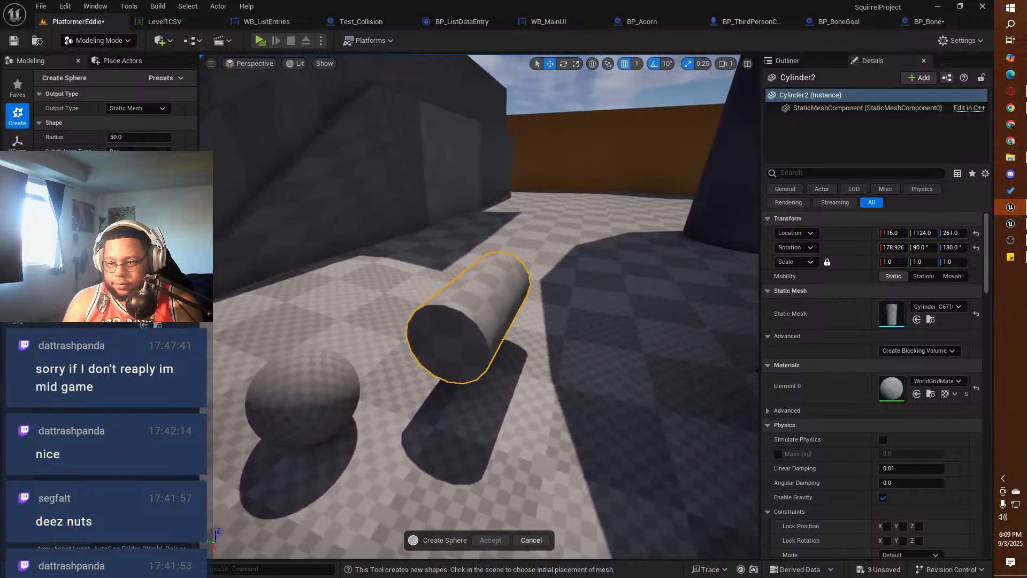
pyautogui.click(457, 330)
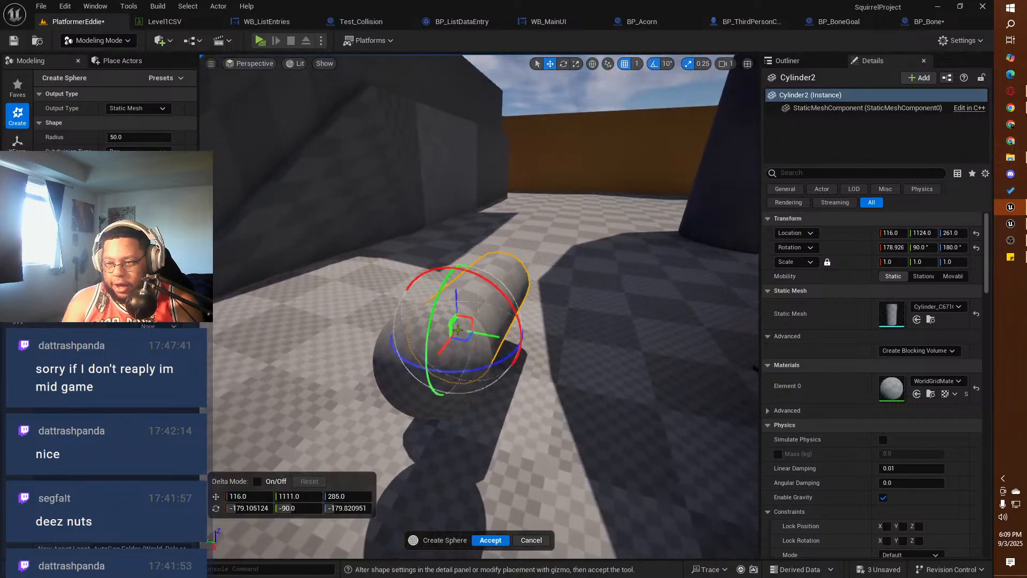
pyautogui.keyDown('alt'); pyautogui.moveTo(539, 380); pyautogui.dragTo(354, 339); pyautogui.keyUp('alt')
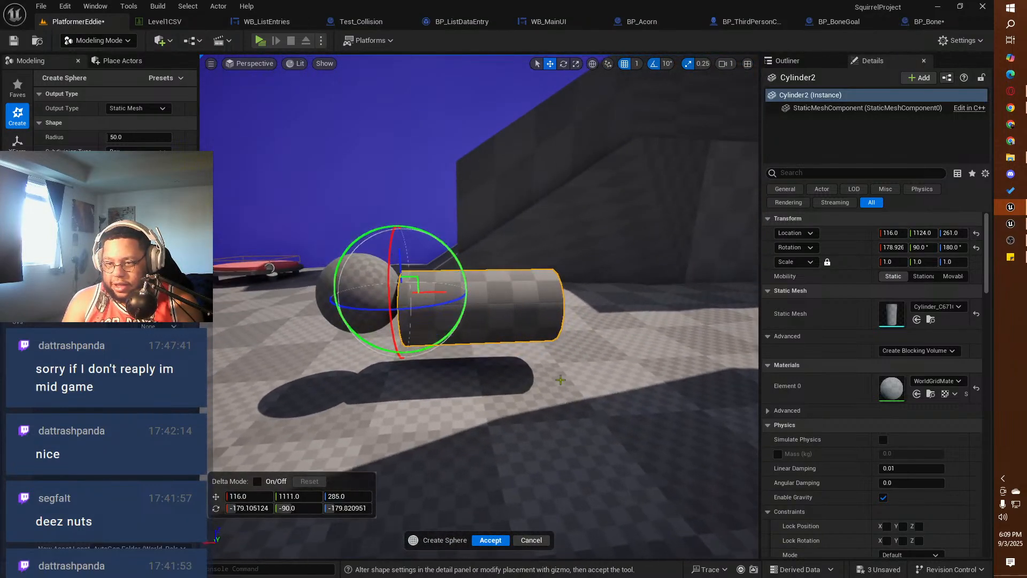
# Step: Align the sphere with the cylinder's end, positioning it at about X 96, Y 1123, Z 264
pyautogui.moveTo(431, 293); pyautogui.dragTo(449, 310)
pyautogui.moveTo(443, 269); pyautogui.dragTo(545, 308)
pyautogui.keyDown('alt'); pyautogui.moveTo(473, 301); pyautogui.dragTo(522, 303); pyautogui.keyUp('alt')
pyautogui.moveTo(459, 336); pyautogui.dragTo(446, 339)
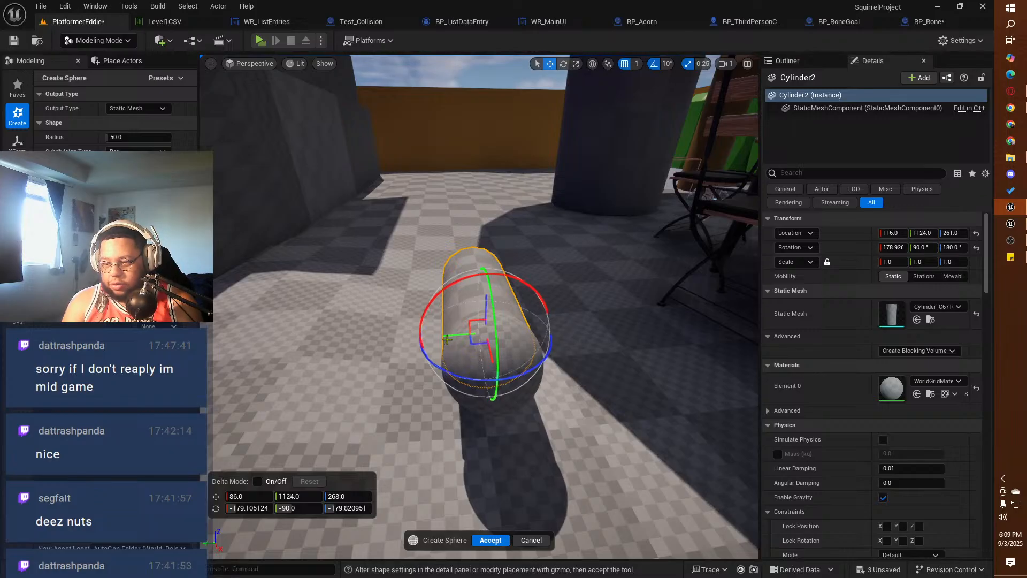
pyautogui.keyDown('alt'); pyautogui.moveTo(480, 411); pyautogui.dragTo(489, 349); pyautogui.keyUp('alt')
pyautogui.moveTo(444, 294); pyautogui.dragTo(451, 292)
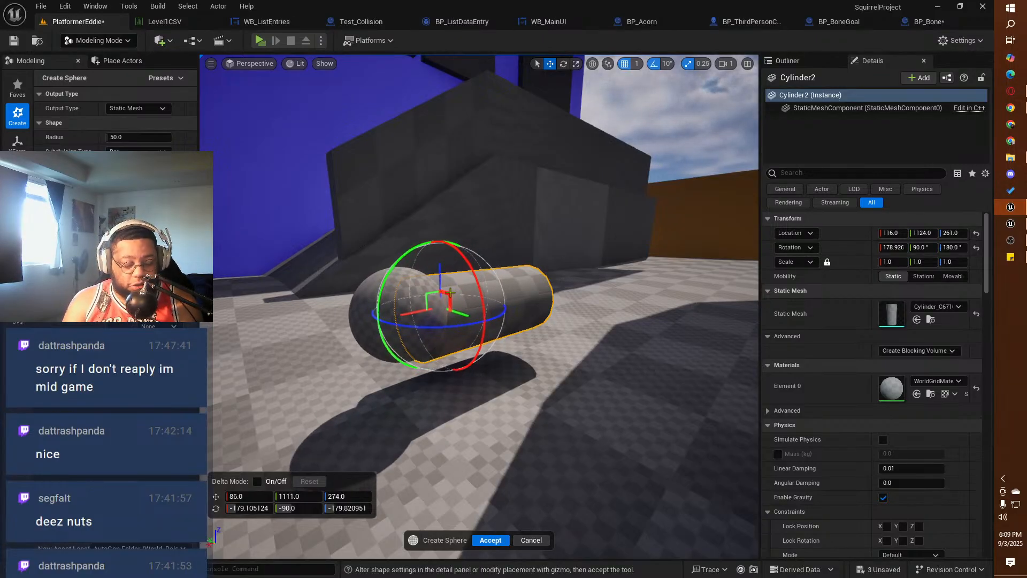
pyautogui.hotkey('ctrl', 'z')
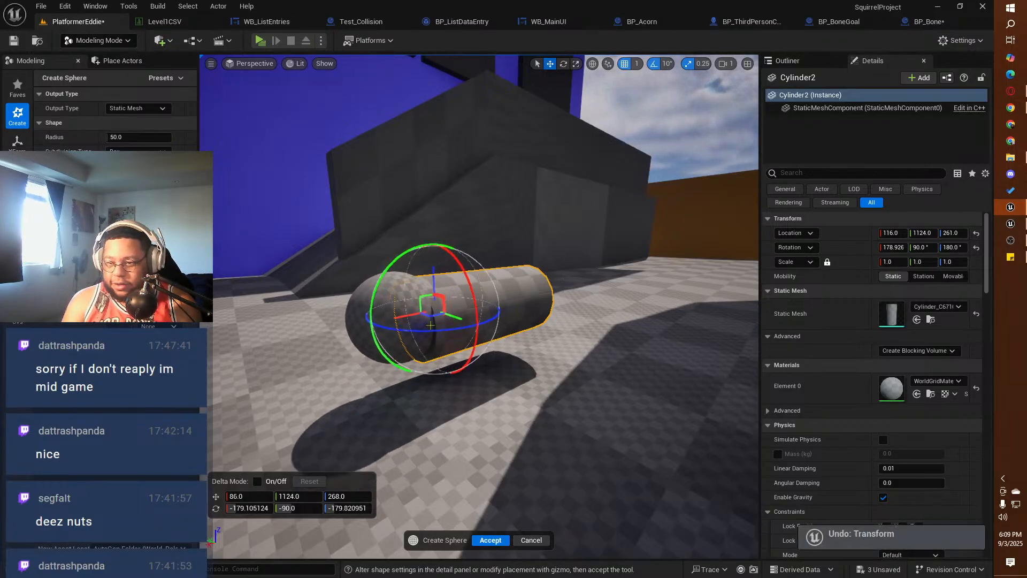
pyautogui.keyDown('alt'); pyautogui.moveTo(431, 325); pyautogui.dragTo(453, 338); pyautogui.keyUp('alt')
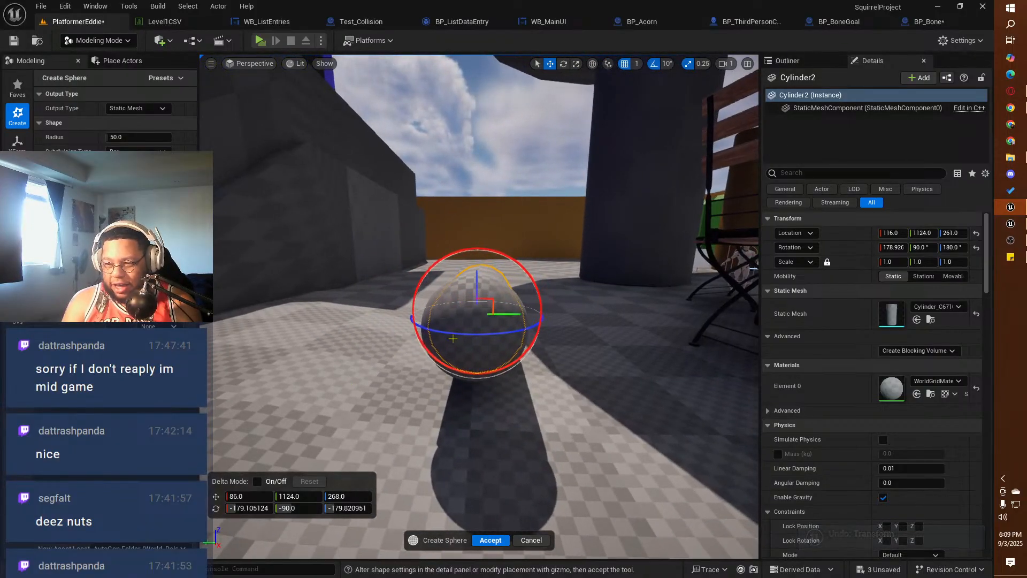
pyautogui.moveTo(493, 302); pyautogui.dragTo(428, 307)
pyautogui.moveTo(248, 498); pyautogui.dragTo(254, 498)
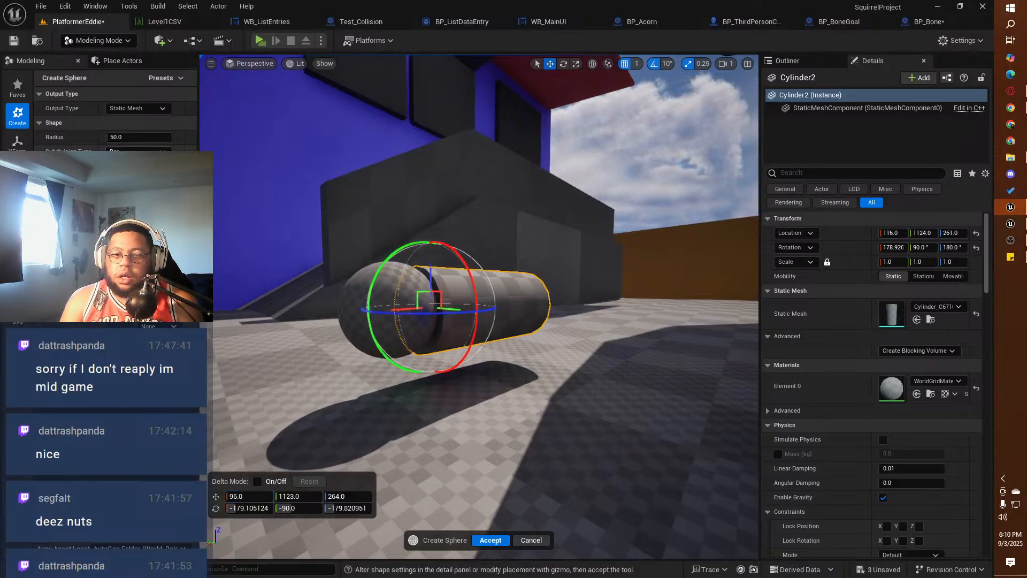
# Step: Enlarge the sphere to a radius of about 73.98, shift it to X 69 along the cylinder's axis, and accept the shape
pyautogui.moveTo(129, 140); pyautogui.dragTo(129, 139)
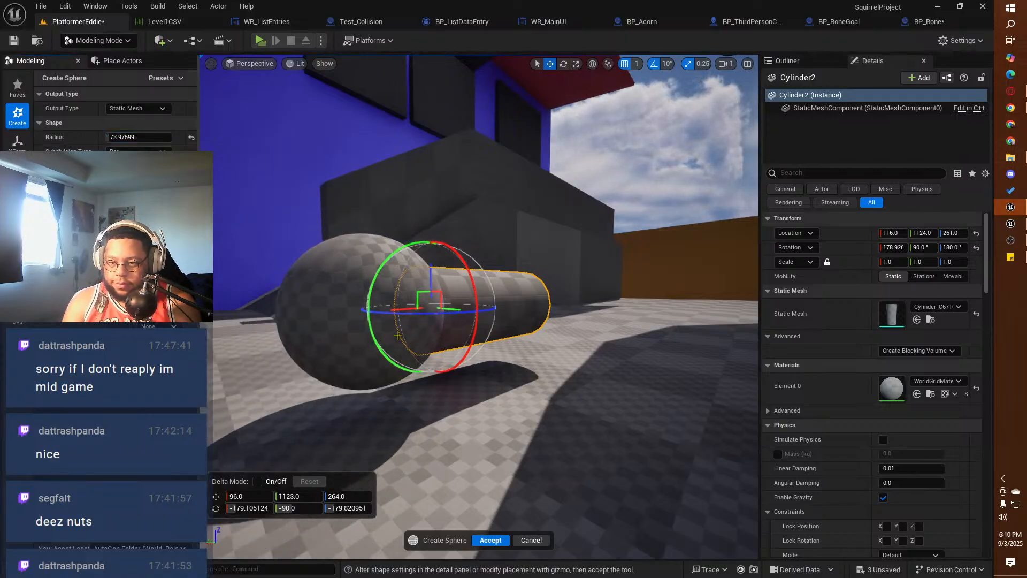
pyautogui.keyDown('alt'); pyautogui.moveTo(428, 401); pyautogui.dragTo(337, 442); pyautogui.keyUp('alt')
pyautogui.moveTo(454, 278); pyautogui.dragTo(468, 305, button='right')
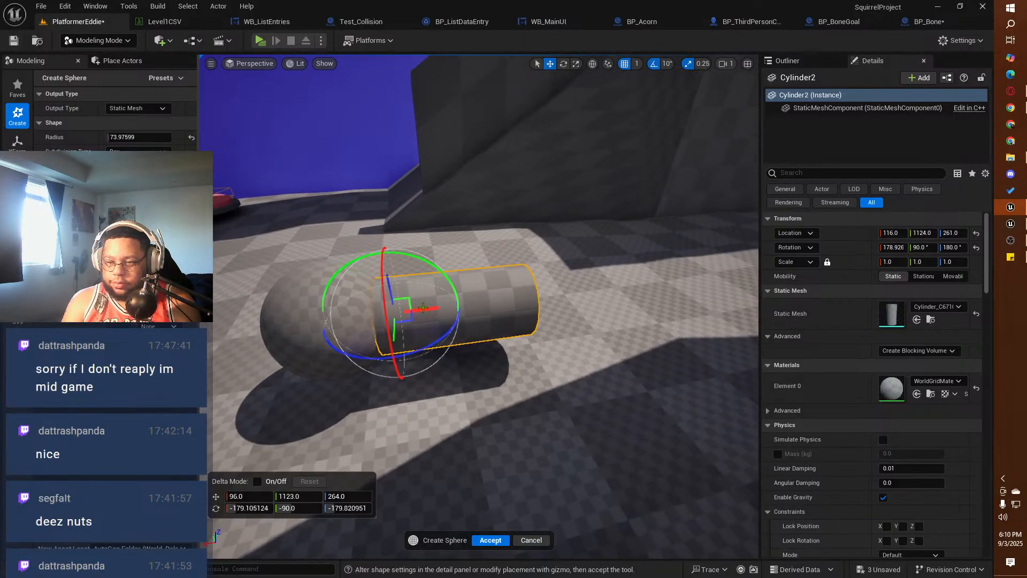
pyautogui.moveTo(425, 308); pyautogui.dragTo(723, 327)
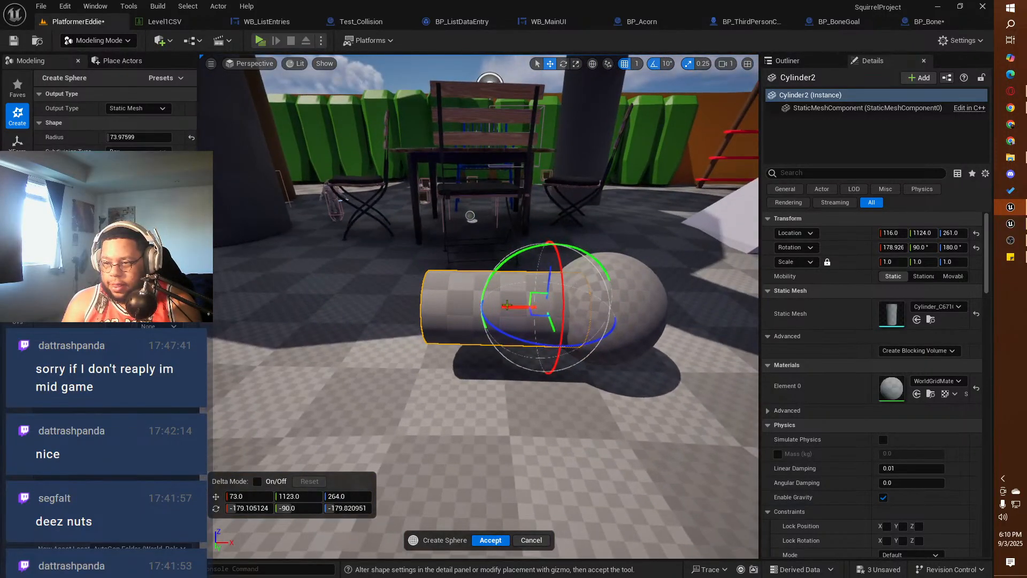
pyautogui.moveTo(506, 306); pyautogui.dragTo(482, 315)
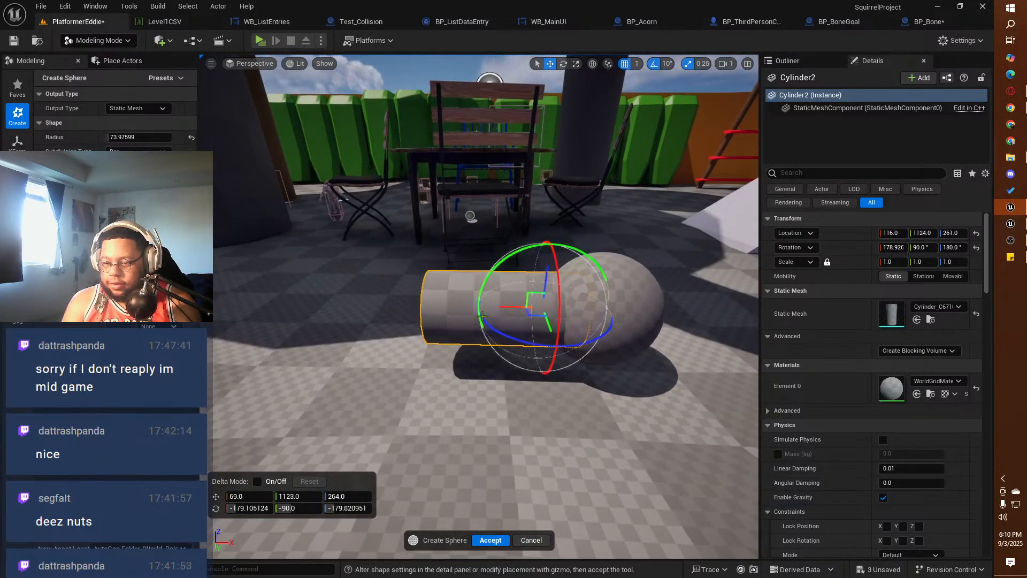
pyautogui.click(491, 541)
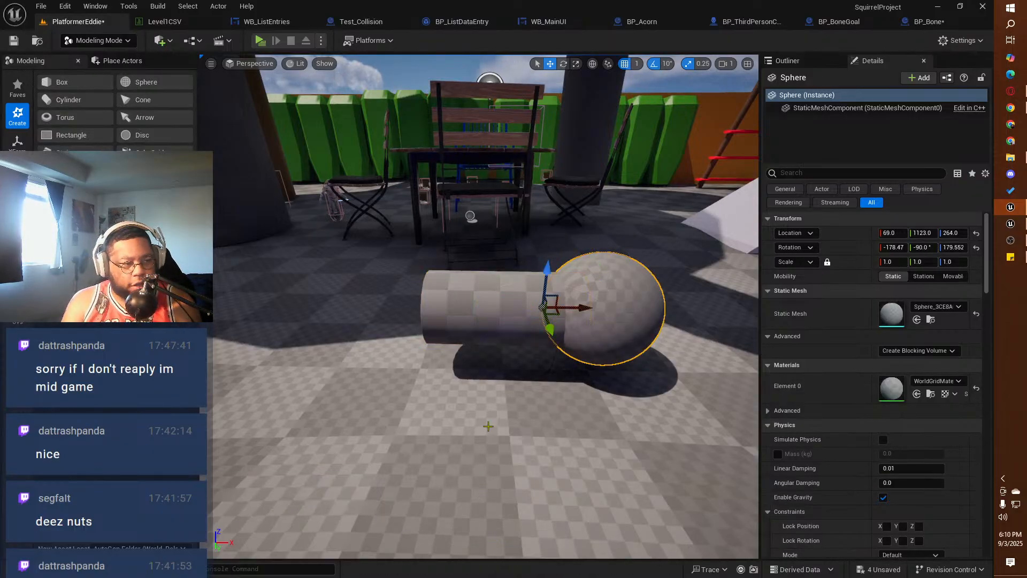
# Step: Combine the lying cylinder and the end sphere into one mesh with a Boolean Union
pyautogui.click(535, 313)
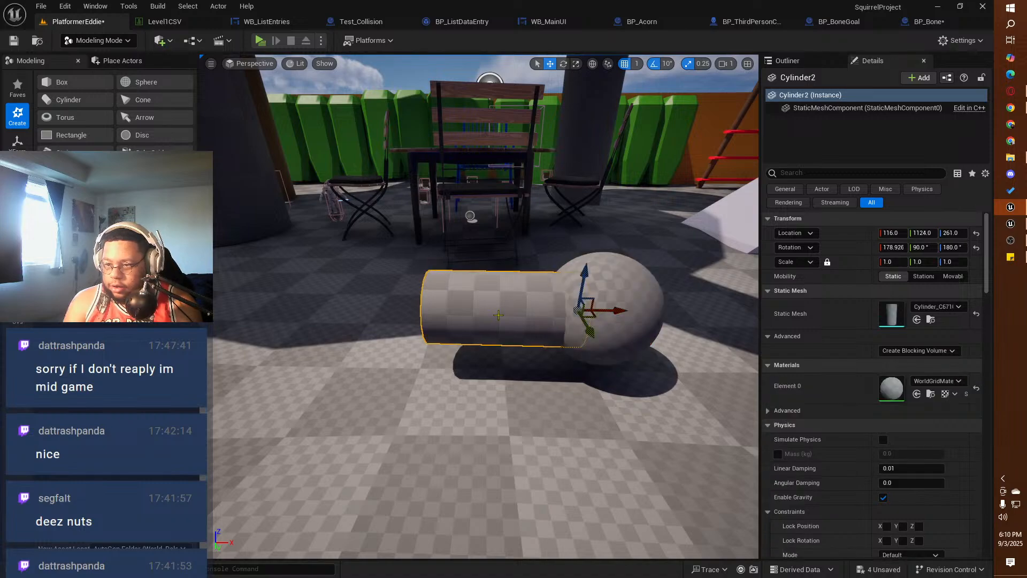
pyautogui.keyDown('ctrl'); pyautogui.click(616, 290); pyautogui.keyUp('ctrl')
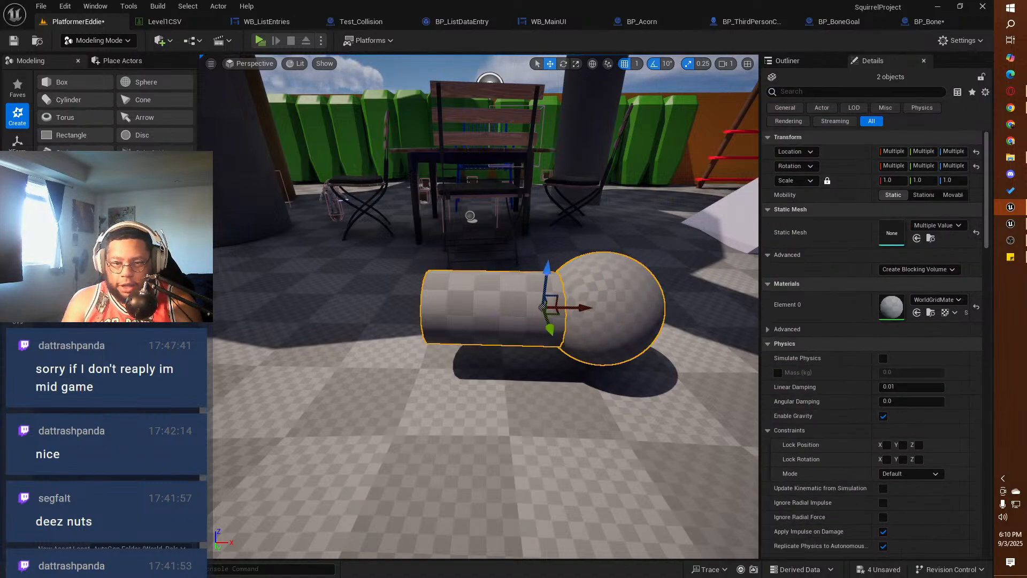
pyautogui.click(17, 201)
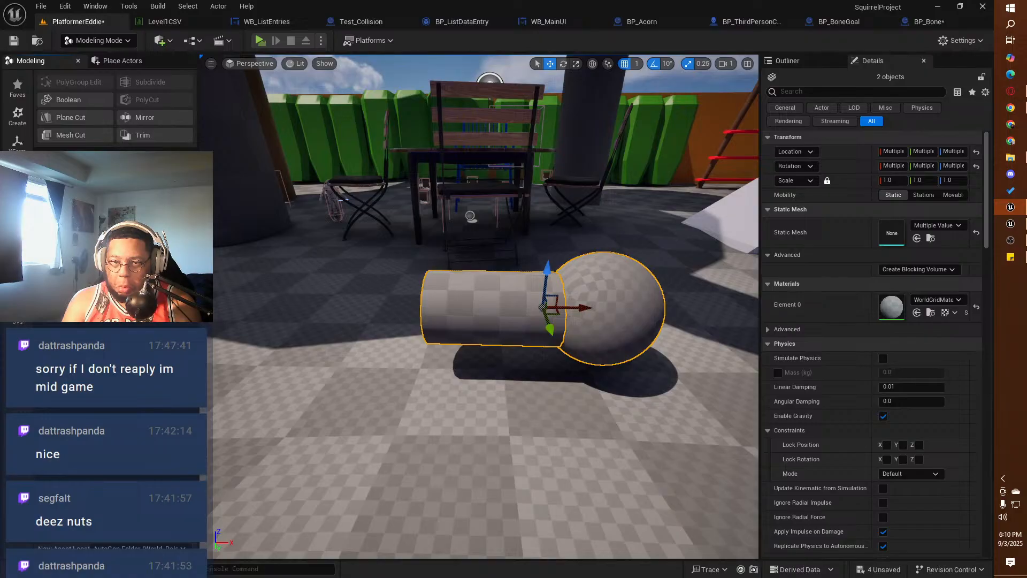
pyautogui.click(68, 100)
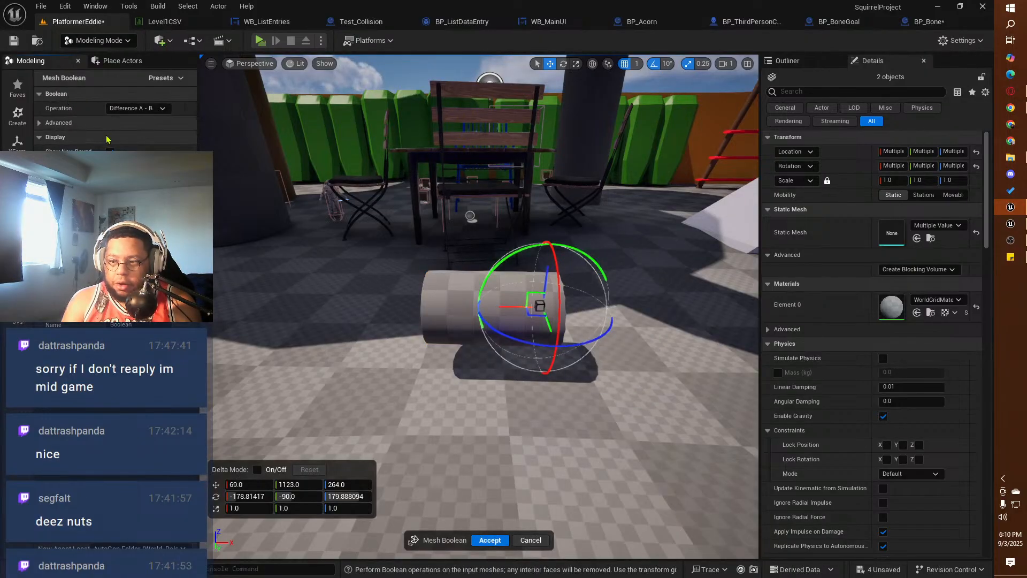
pyautogui.keyDown('alt'); pyautogui.moveTo(438, 282); pyautogui.dragTo(342, 267); pyautogui.keyUp('alt')
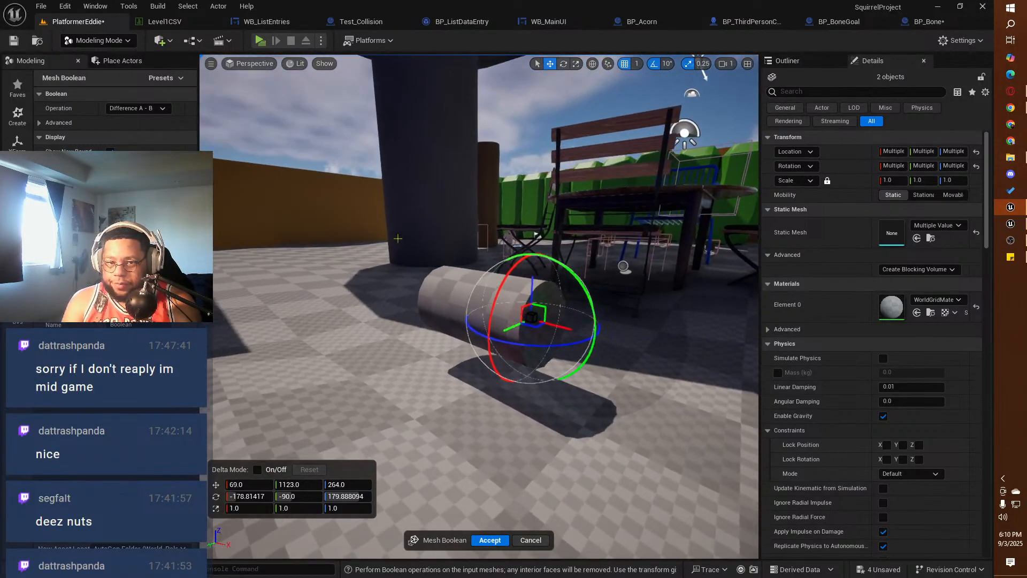
pyautogui.click(156, 108)
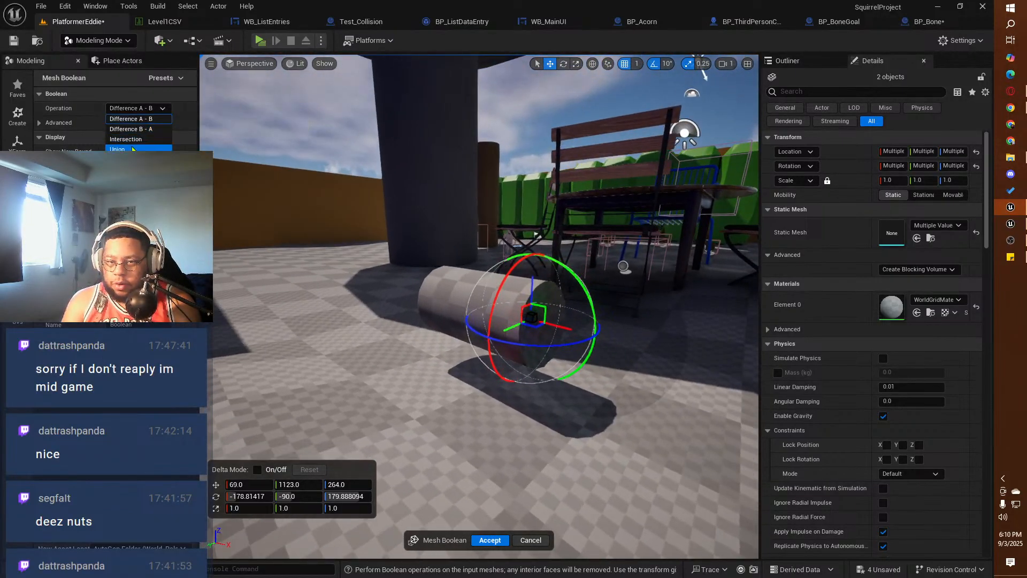
pyautogui.click(123, 149)
pyautogui.moveTo(405, 381)
pyautogui.keyDown('alt'); pyautogui.mouseDown()
pyautogui.moveTo(364, 412)
pyautogui.moveTo(283, 427)
pyautogui.moveTo(455, 369)
pyautogui.moveTo(396, 337)
pyautogui.moveTo(449, 364)
pyautogui.moveTo(369, 388)
pyautogui.moveTo(405, 374)
pyautogui.mouseUp(); pyautogui.keyUp('alt')
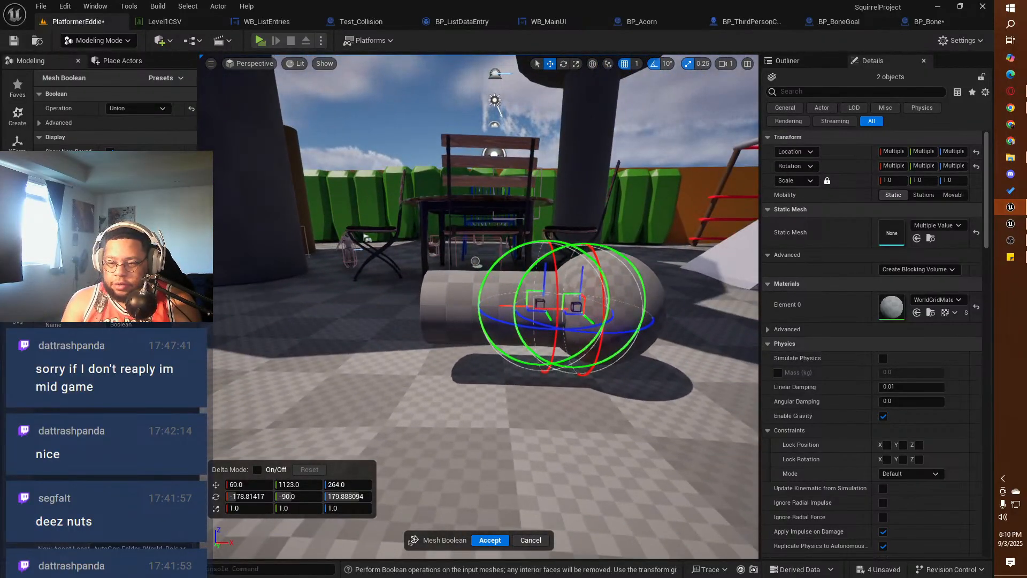
pyautogui.click(482, 541)
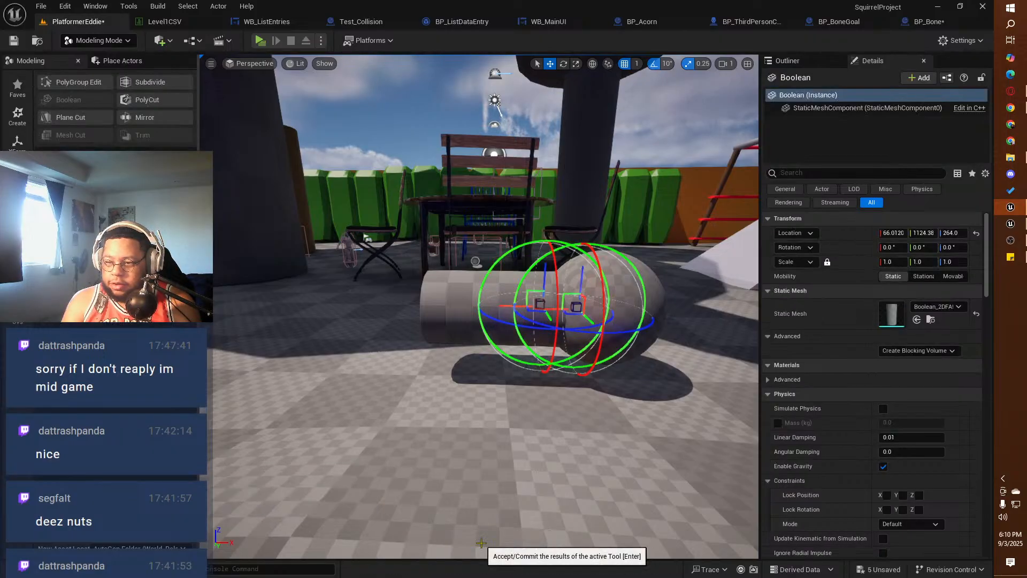
# Step: Start the Mirror tool on the combined mesh, try shifting the mirror plane along its length, and undo the shift
pyautogui.keyDown('alt'); pyautogui.moveTo(476, 428); pyautogui.dragTo(505, 412); pyautogui.keyUp('alt')
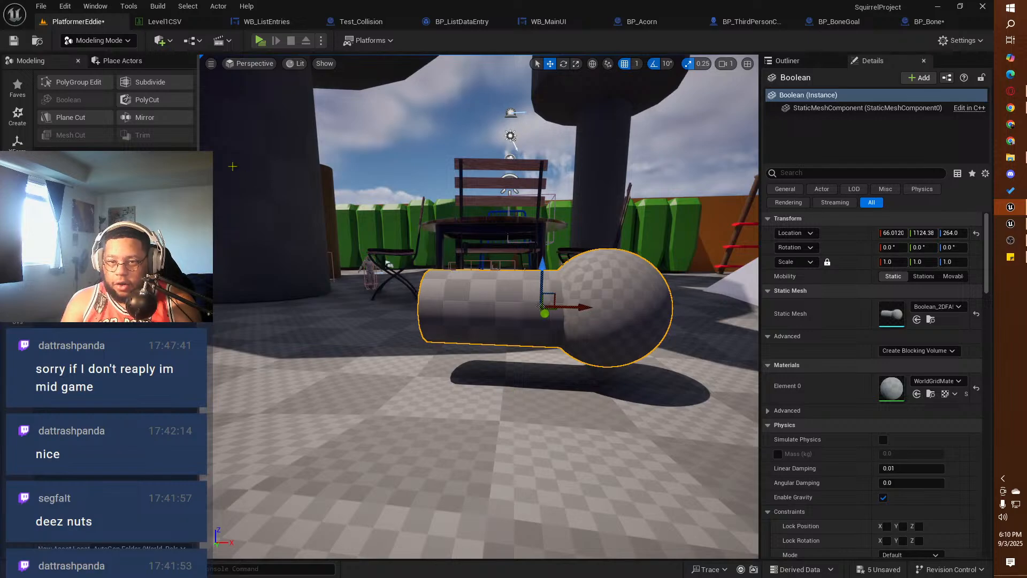
pyautogui.click(140, 117)
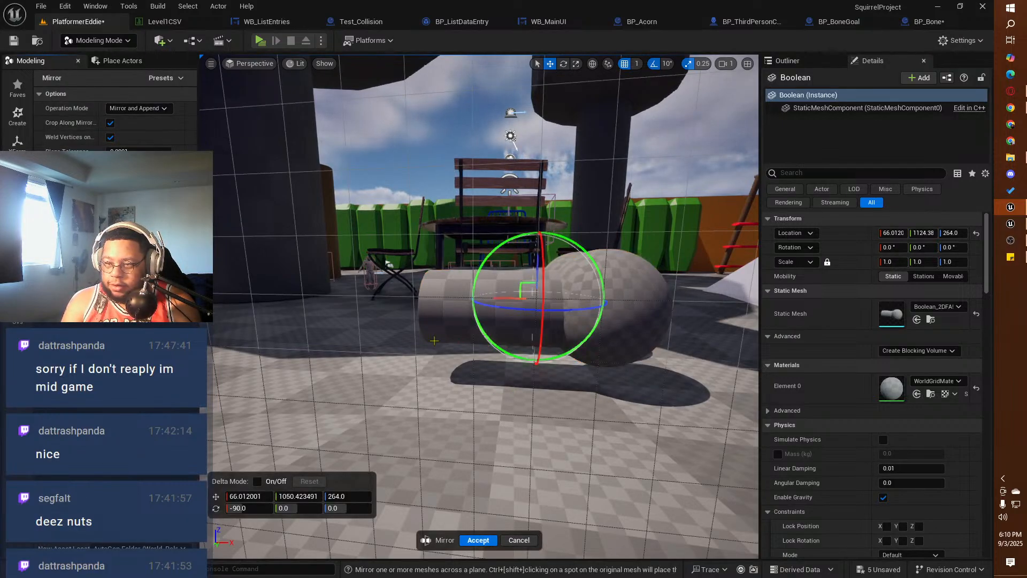
pyautogui.keyDown('alt'); pyautogui.moveTo(434, 340); pyautogui.dragTo(444, 428); pyautogui.keyUp('alt')
pyautogui.keyDown('alt'); pyautogui.moveTo(394, 352); pyautogui.dragTo(454, 350); pyautogui.keyUp('alt')
pyautogui.keyDown('alt'); pyautogui.moveTo(479, 287); pyautogui.dragTo(451, 284); pyautogui.keyUp('alt')
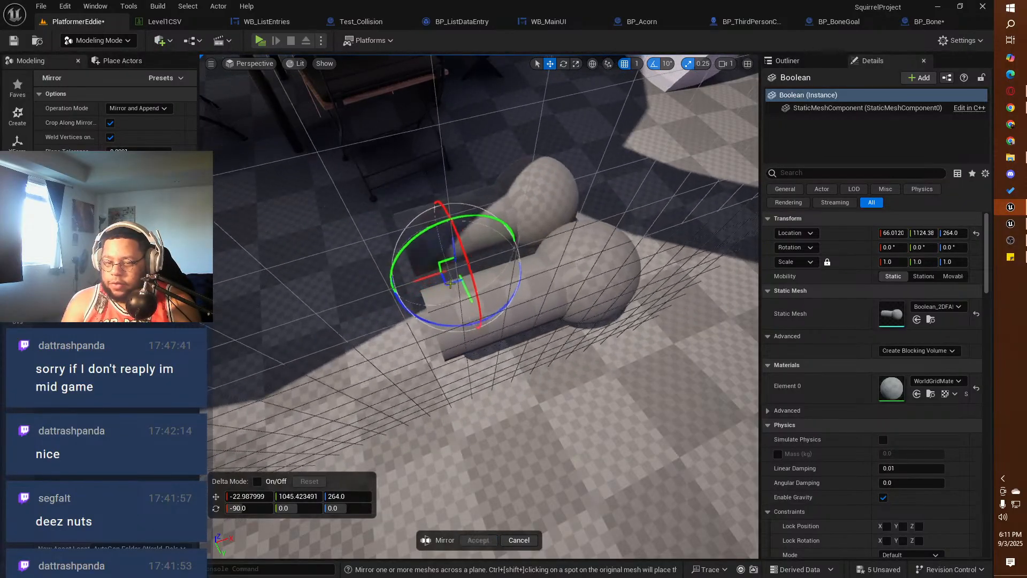
pyautogui.hotkey('ctrl', 'z')
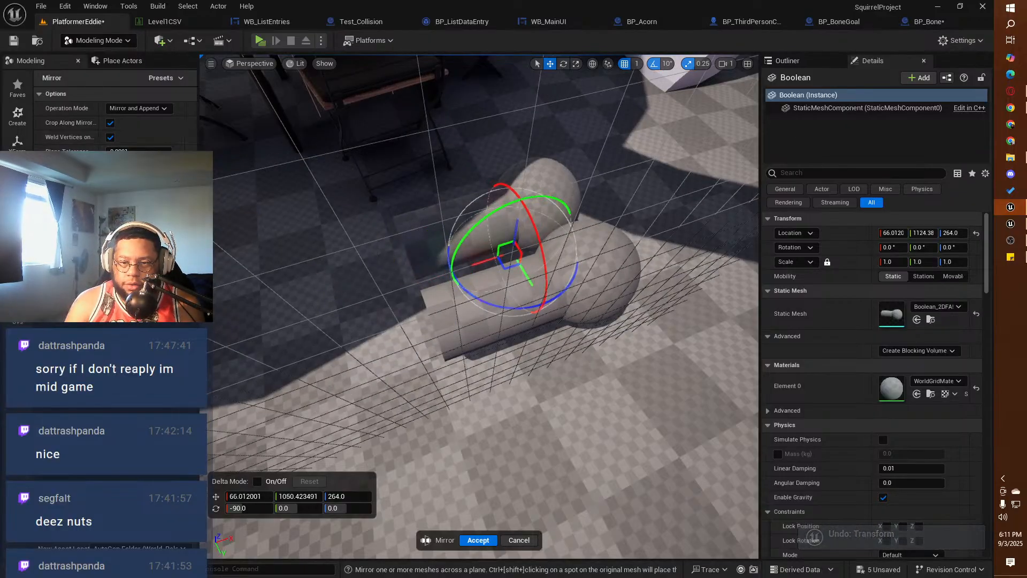
# Step: Keep the Mirror and Append mode and try the preset mirror directions, ending with the plane at the cylinder's open end
pyautogui.click(137, 108)
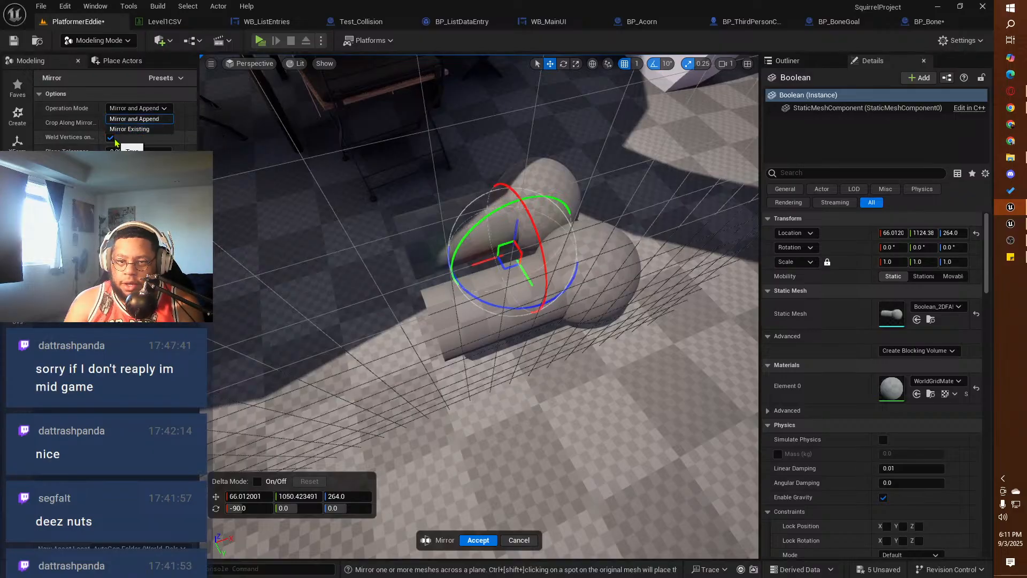
pyautogui.click(127, 143)
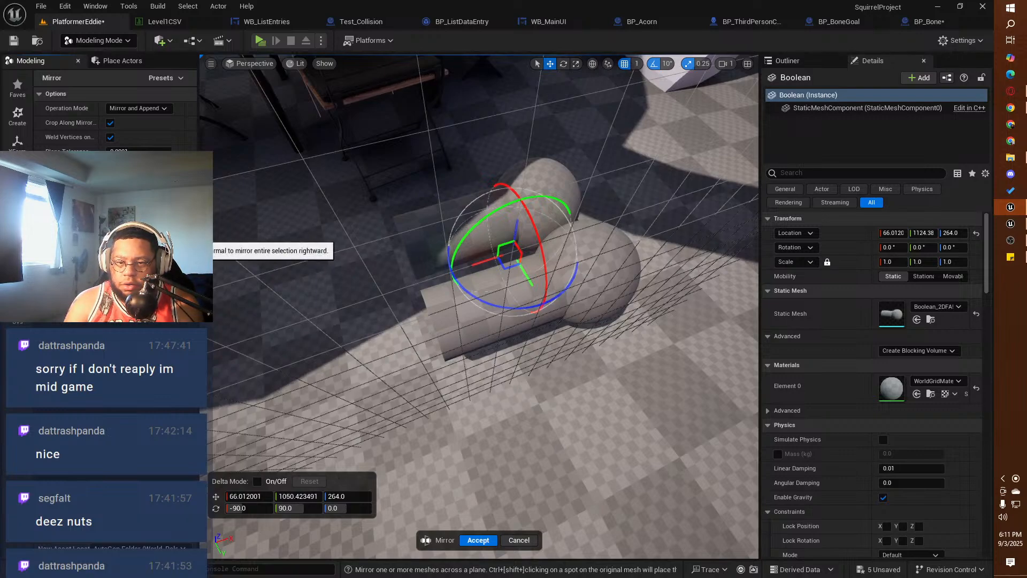
pyautogui.click(101, 236)
pyautogui.click(136, 238)
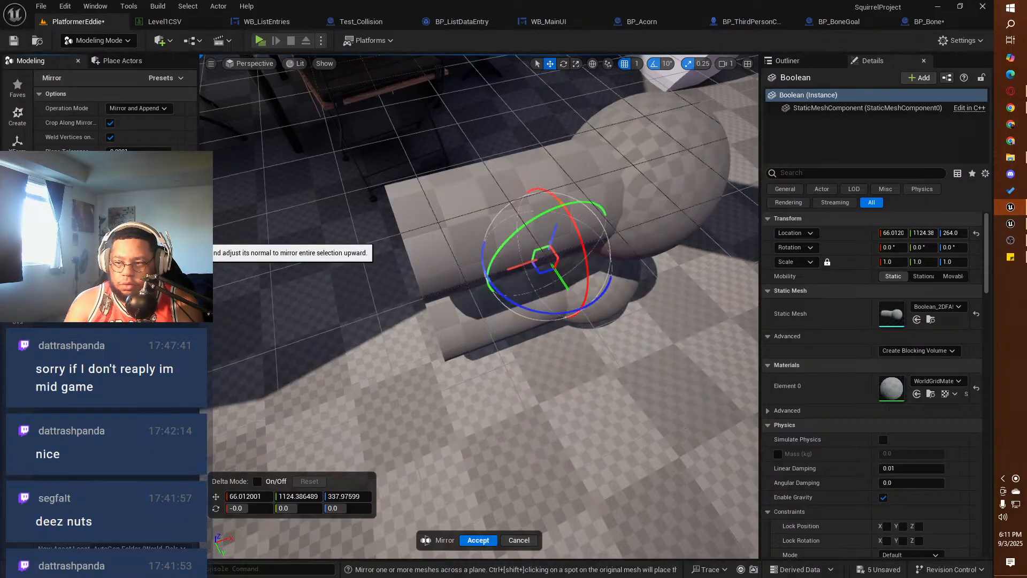
pyautogui.click(171, 238)
pyautogui.click(79, 250)
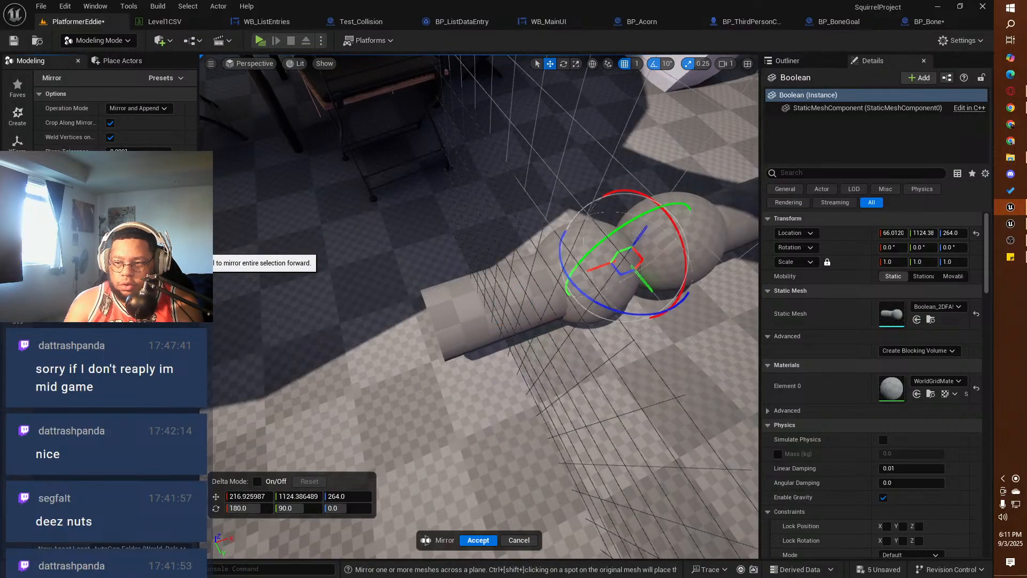
pyautogui.click(128, 249)
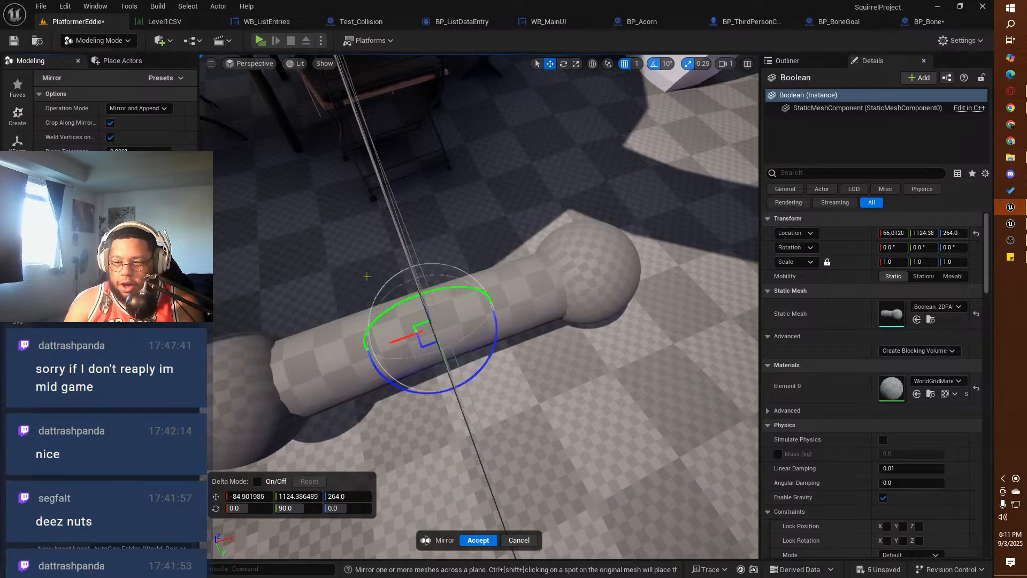
# Step: Shorten the mirrored bone by moving the mirror plane to an X location of about 5.1, and accept the mirror
pyautogui.keyDown('alt'); pyautogui.moveTo(367, 276); pyautogui.dragTo(309, 216); pyautogui.keyUp('alt')
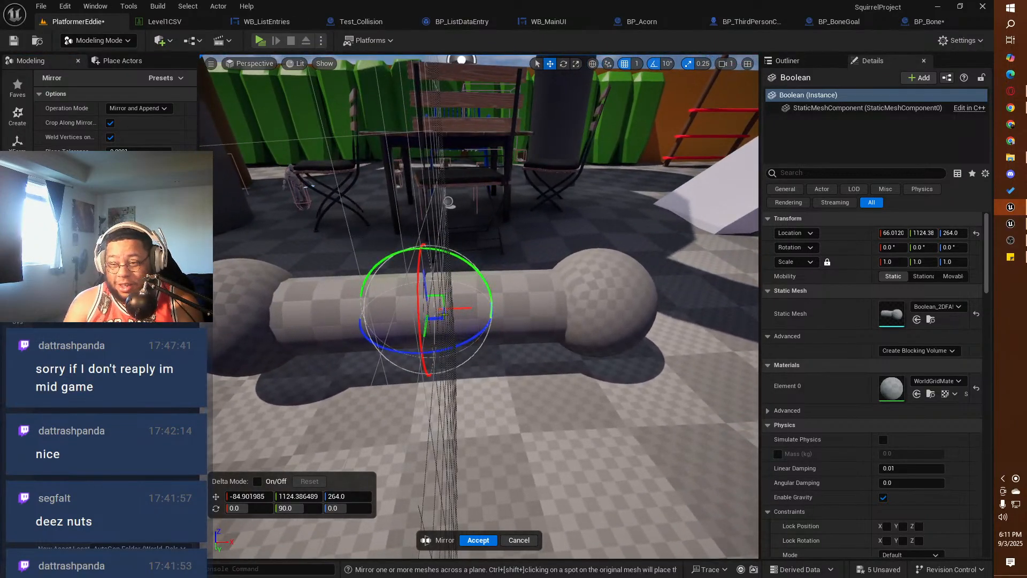
pyautogui.moveTo(456, 309); pyautogui.dragTo(533, 315)
pyautogui.keyDown('alt'); pyautogui.moveTo(545, 419); pyautogui.dragTo(283, 394); pyautogui.keyUp('alt')
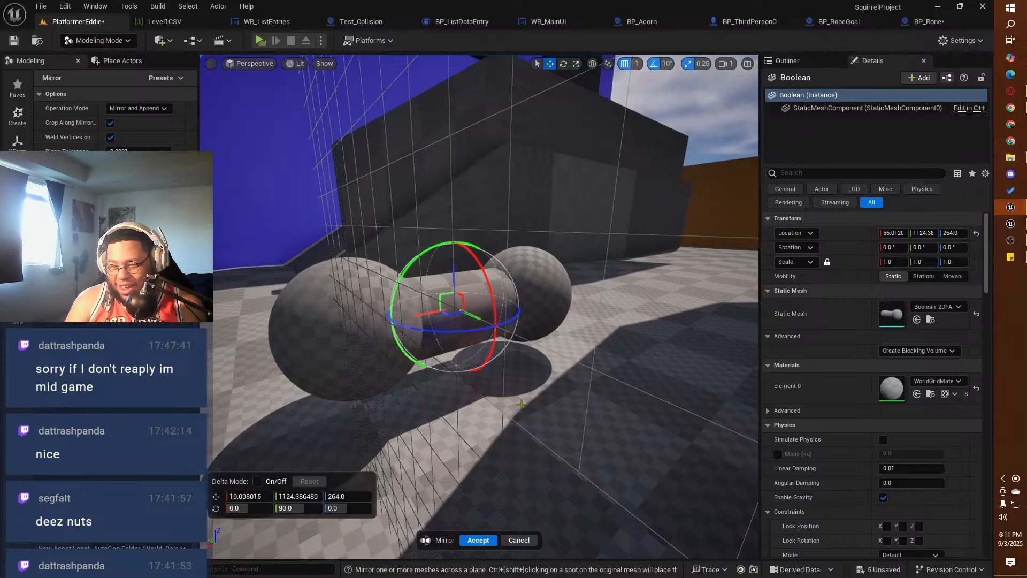
pyautogui.keyDown('alt'); pyautogui.moveTo(522, 404); pyautogui.dragTo(222, 380); pyautogui.keyUp('alt')
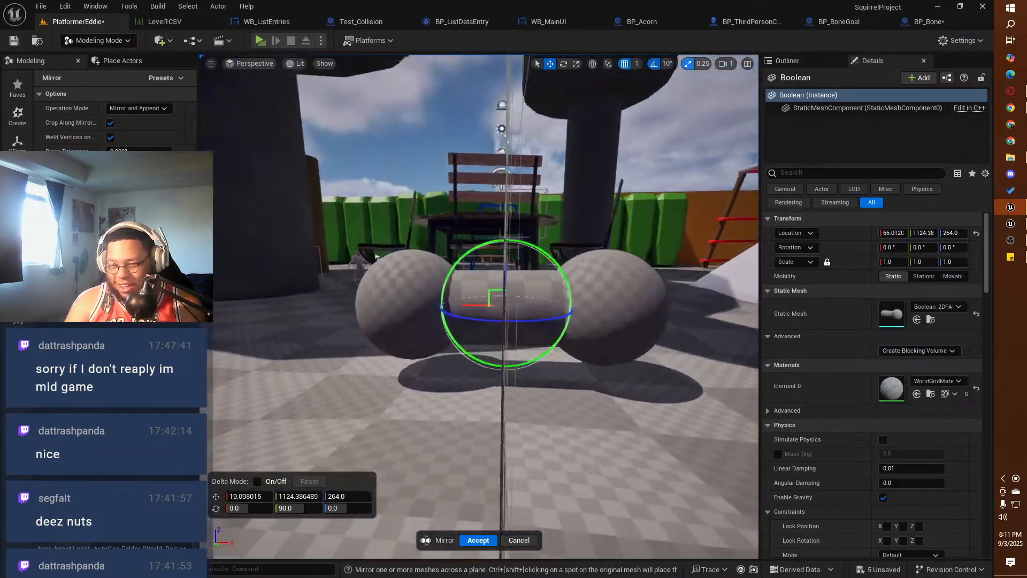
pyautogui.keyDown('alt'); pyautogui.moveTo(564, 283); pyautogui.dragTo(531, 326); pyautogui.keyUp('alt')
pyautogui.keyDown('alt'); pyautogui.moveTo(493, 389); pyautogui.dragTo(465, 398); pyautogui.keyUp('alt')
pyautogui.keyDown('alt'); pyautogui.moveTo(330, 396); pyautogui.dragTo(357, 441); pyautogui.keyUp('alt')
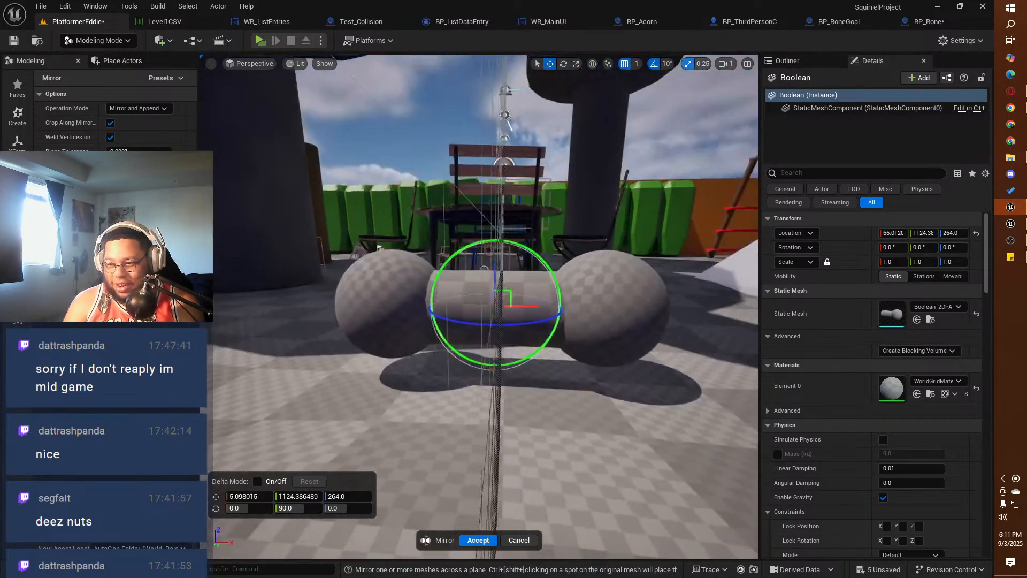
pyautogui.click(357, 442)
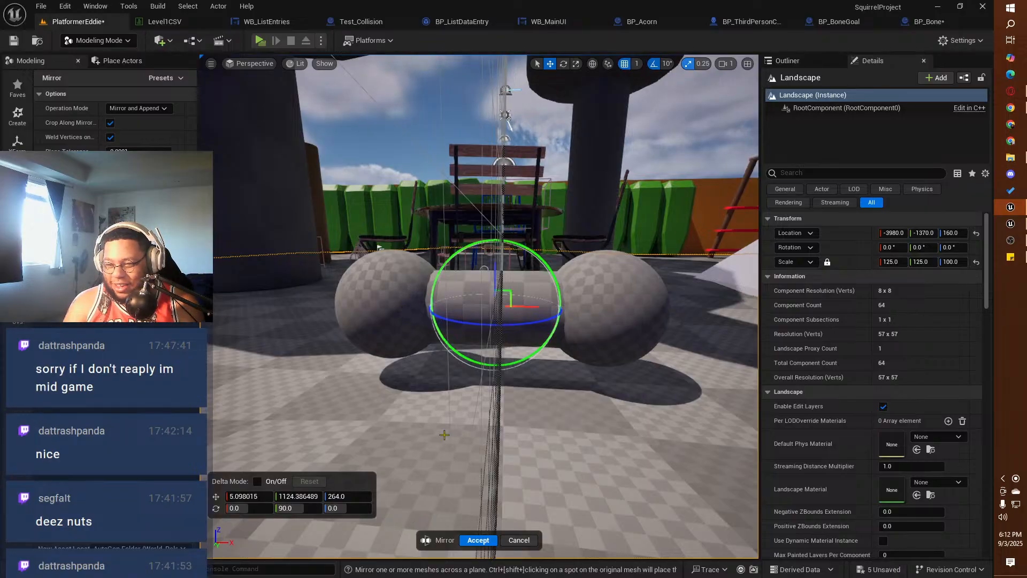
pyautogui.click(475, 541)
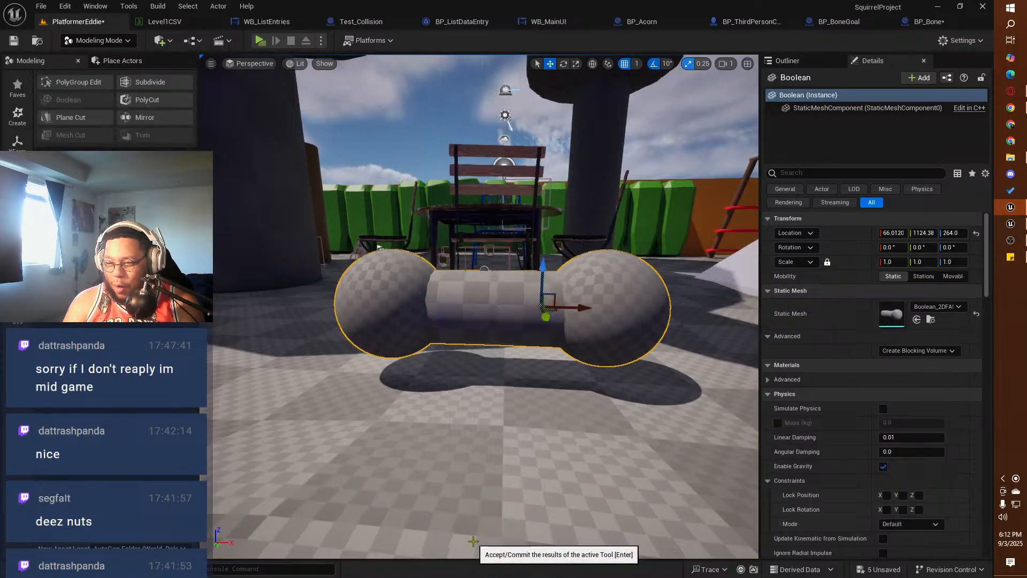
# Step: Inspect the finished bone in the level and locate its generated static mesh asset in the content folders
pyautogui.keyDown('alt'); pyautogui.moveTo(508, 440); pyautogui.dragTo(260, 407); pyautogui.keyUp('alt')
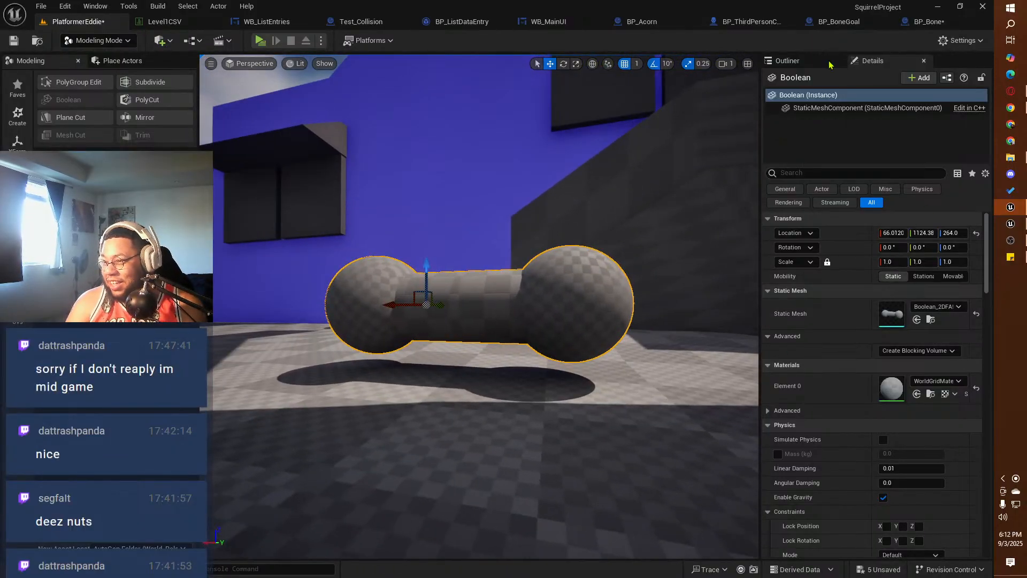
pyautogui.click(807, 63)
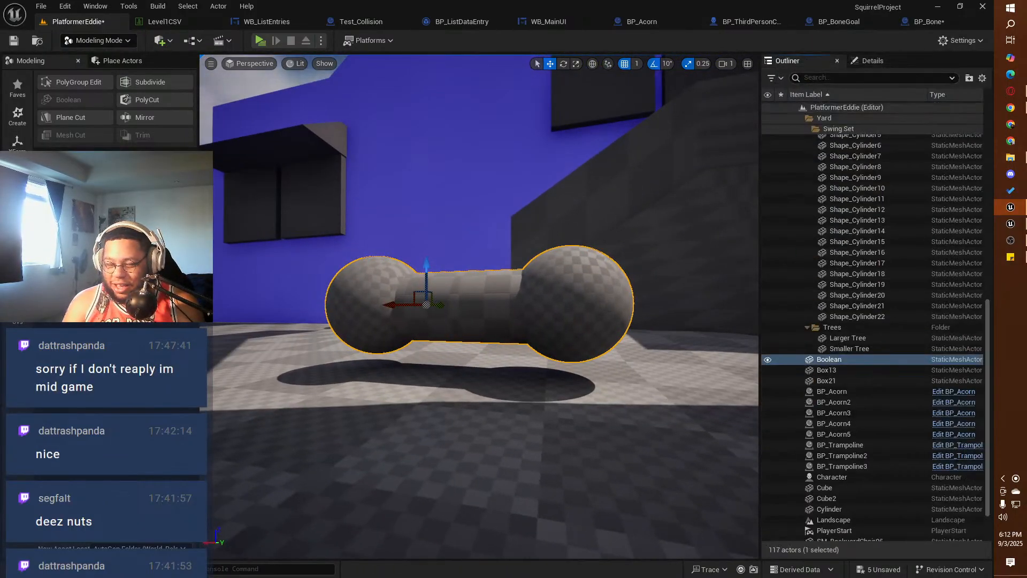
pyautogui.hotkey('ctrl', 'space')
pyautogui.hotkey('ctrl', 'space')
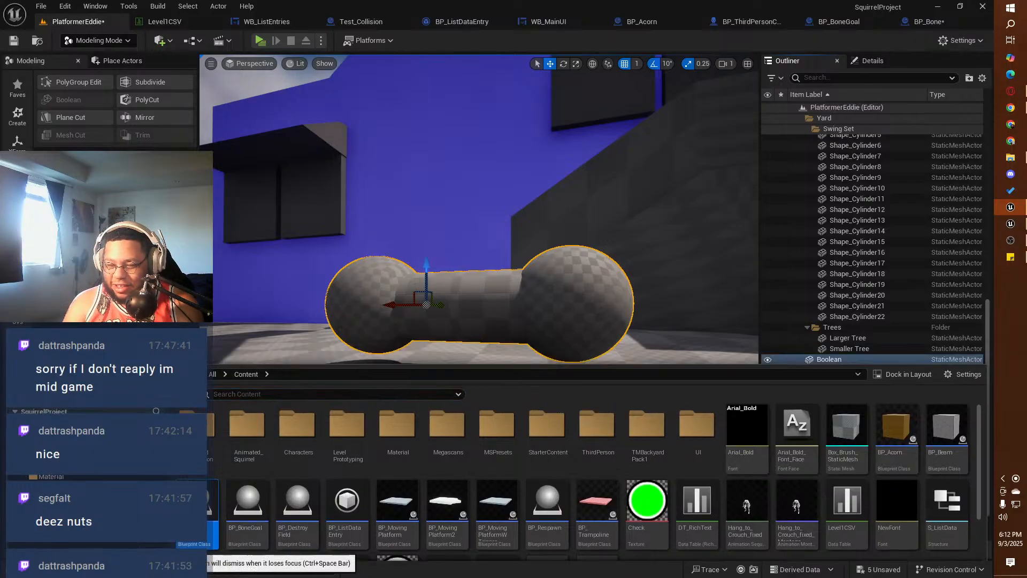
pyautogui.rightClick(843, 364)
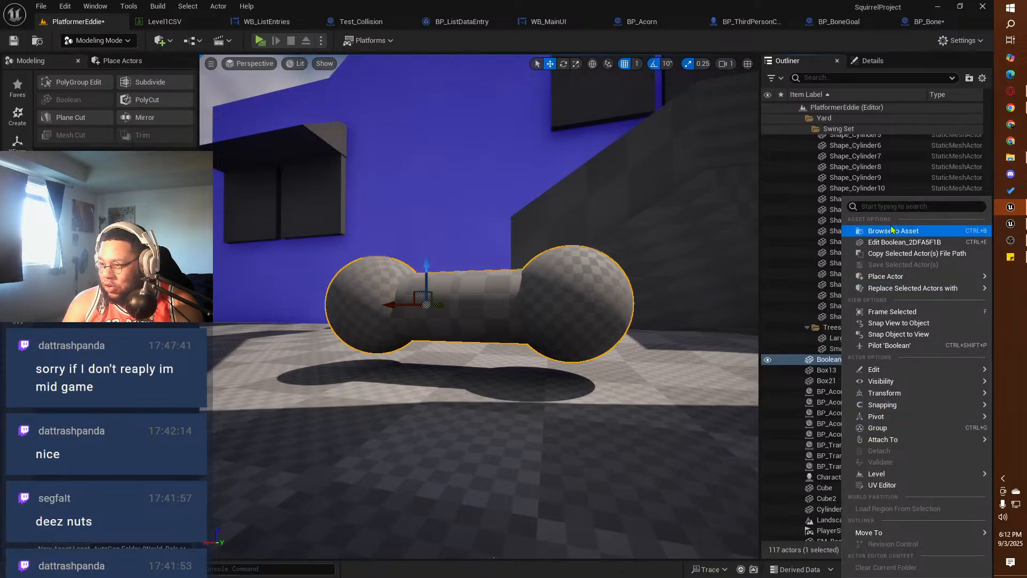
pyautogui.click(865, 61)
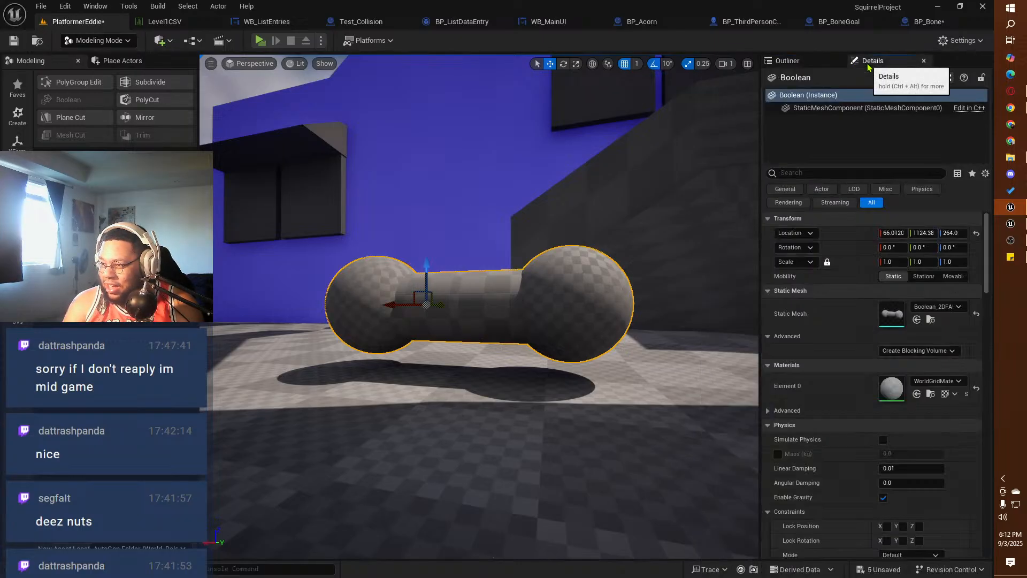
pyautogui.click(930, 321)
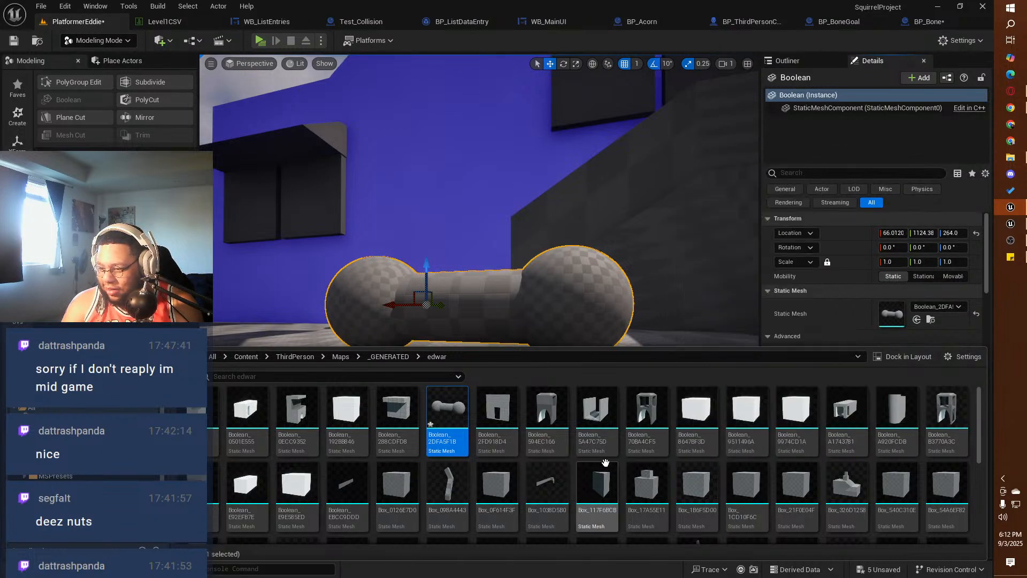
pyautogui.scroll(-5, 556, 484)
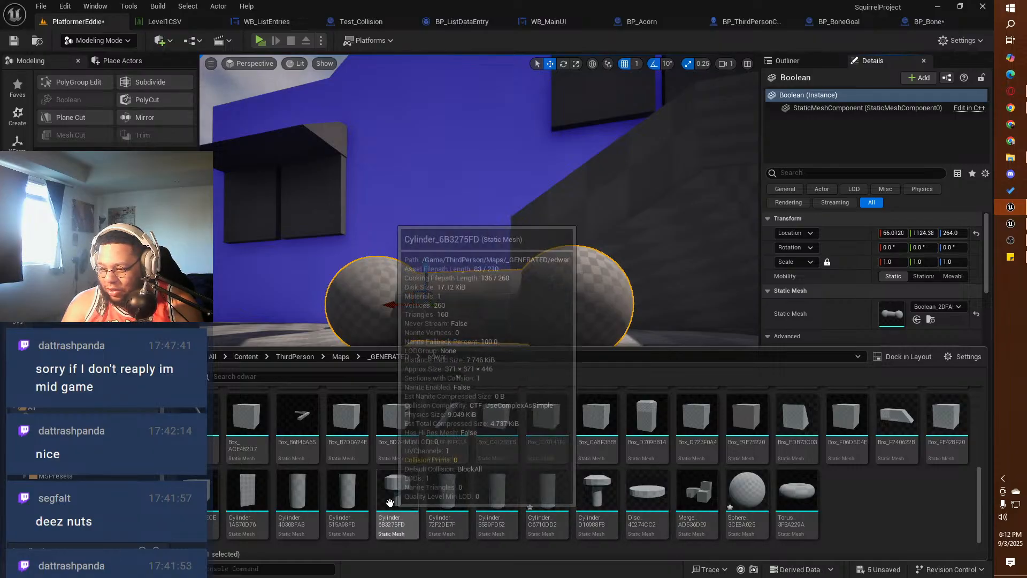
pyautogui.scroll(2, 390, 502)
pyautogui.scroll(4, 390, 503)
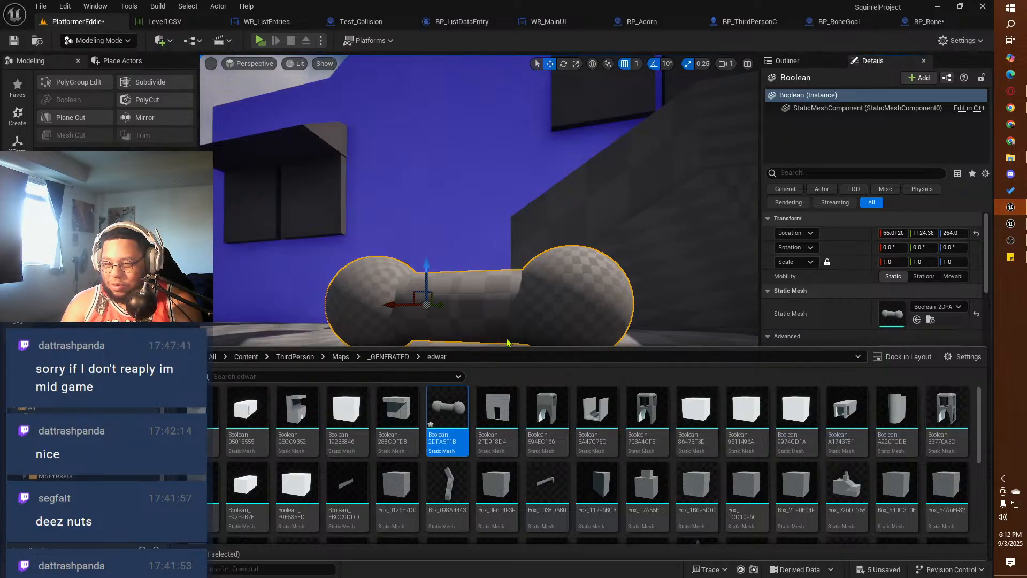
# Step: Assign the bone mesh asset to the StaticMesh component of BP_Bone and check the bone's shape
pyautogui.click(922, 22)
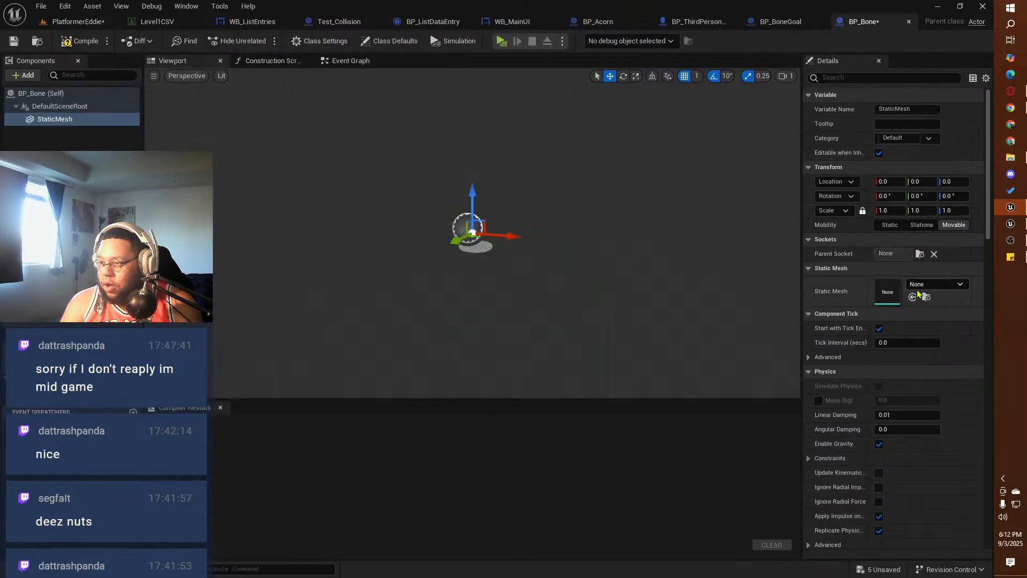
pyautogui.hotkey('ctrl', 'space')
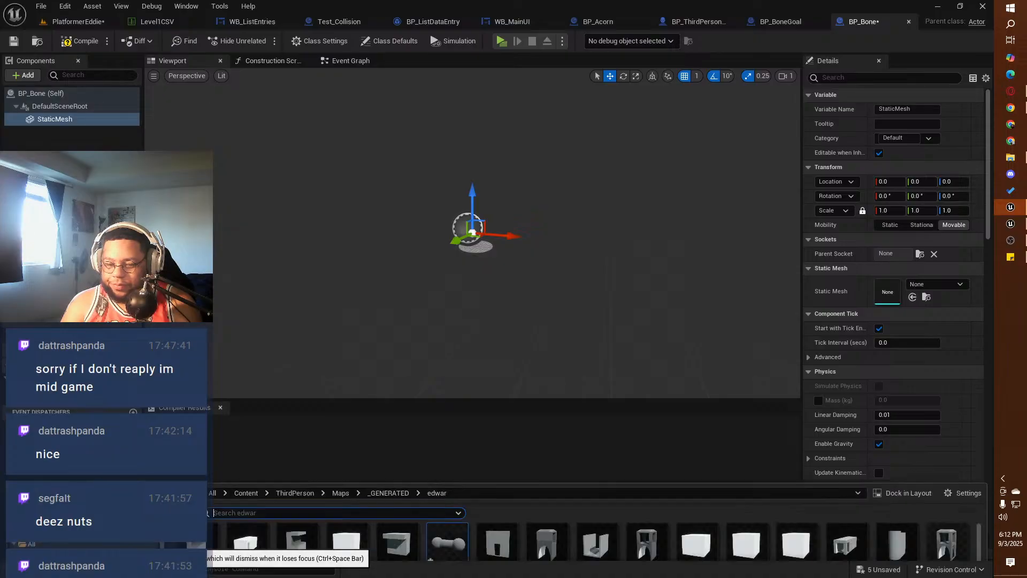
pyautogui.moveTo(450, 431); pyautogui.dragTo(888, 291)
pyautogui.scroll(-5, 525, 314)
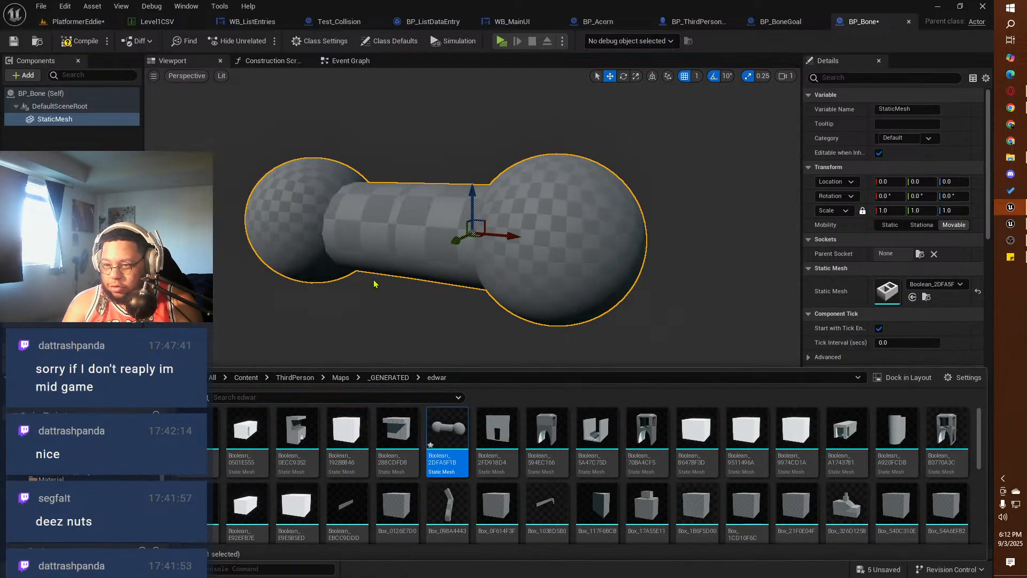
pyautogui.moveTo(374, 284); pyautogui.dragTo(371, 361, button='right')
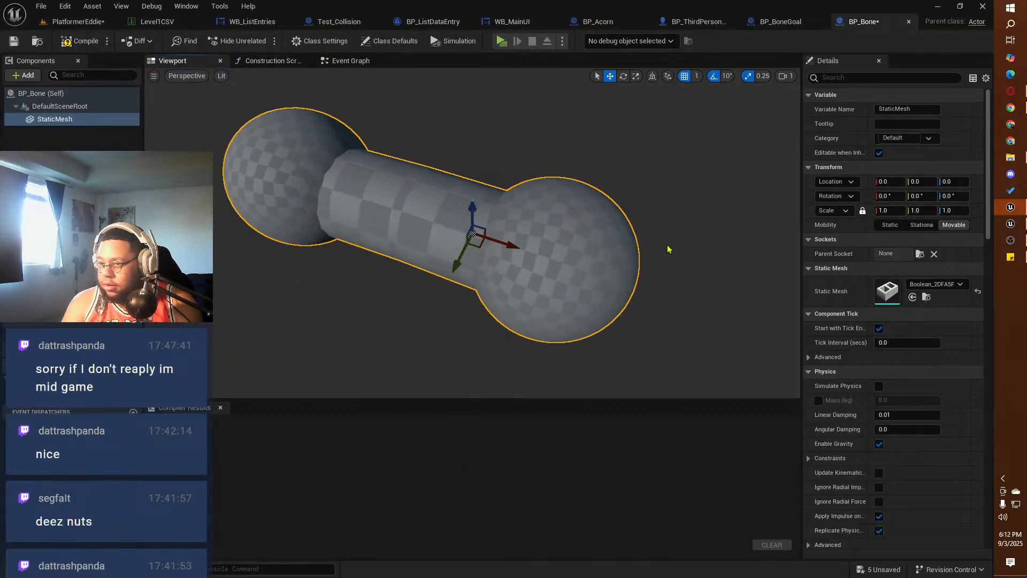
pyautogui.keyDown('alt'); pyautogui.moveTo(465, 301); pyautogui.dragTo(442, 306); pyautogui.keyUp('alt')
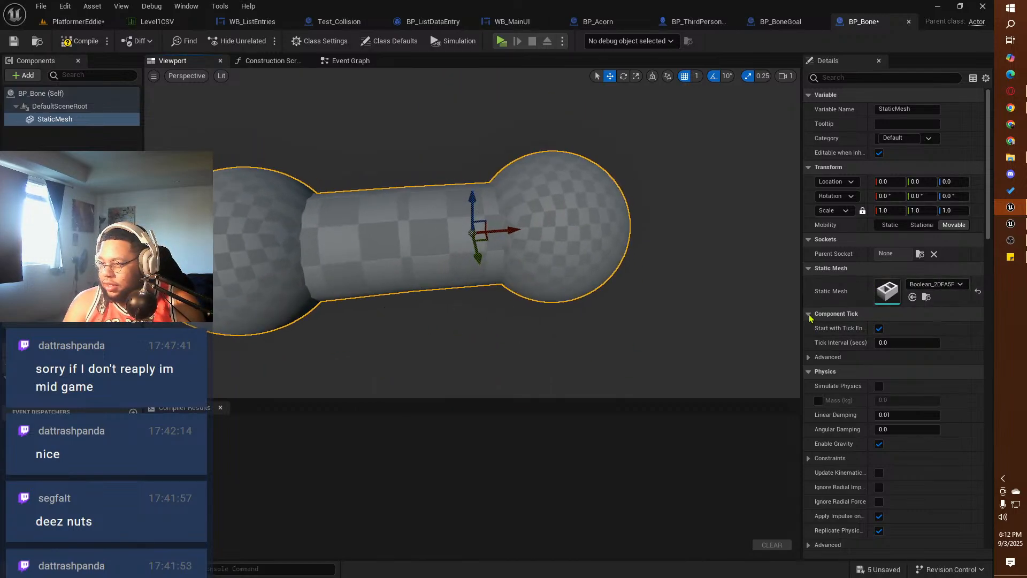
pyautogui.moveTo(560, 319)
pyautogui.keyDown('alt'); pyautogui.mouseDown()
pyautogui.moveTo(535, 332)
pyautogui.moveTo(552, 324)
pyautogui.mouseUp(); pyautogui.keyUp('alt')
pyautogui.scroll(-5, 553, 323)
# Step: Add a Sphere Collision component beneath the StaticMesh component of BP_Bone
pyautogui.click(13, 79)
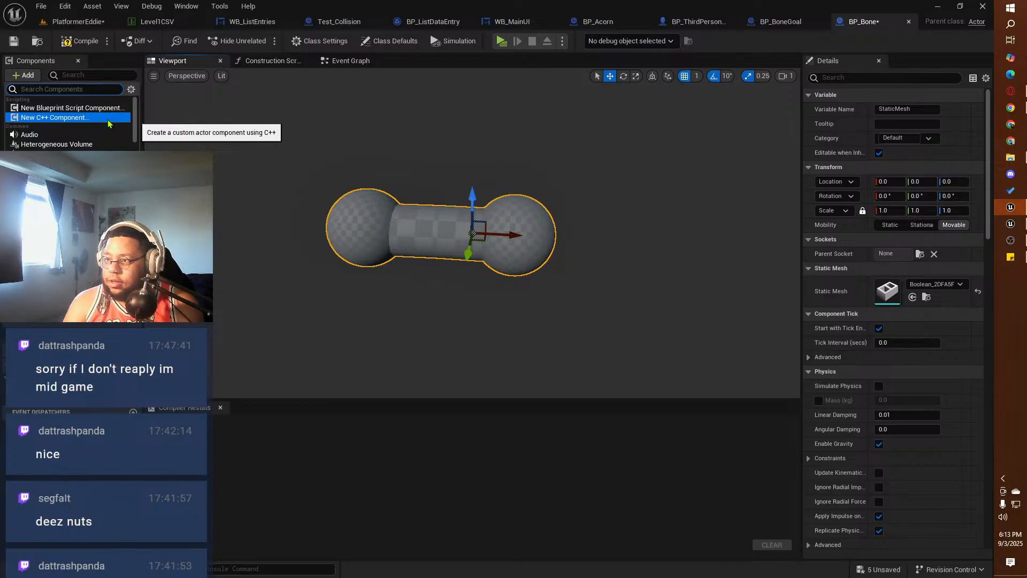
pyautogui.write('co')
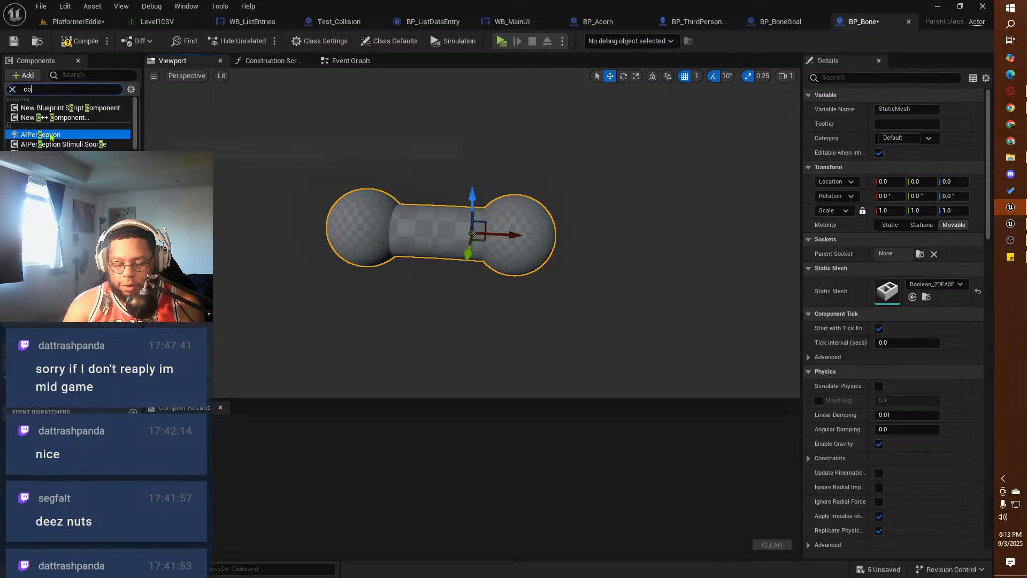
pyautogui.write('lli')
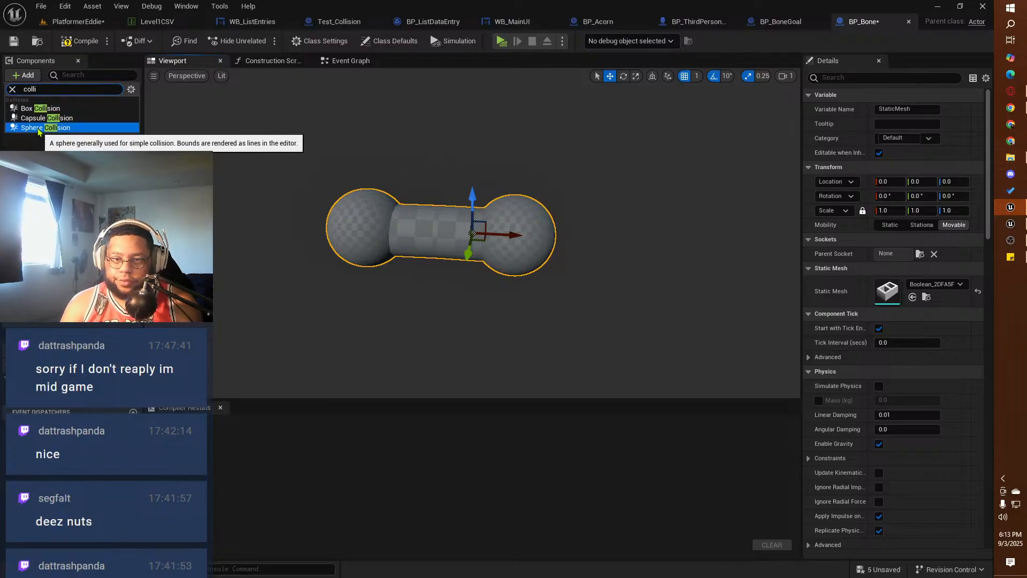
pyautogui.click(37, 128)
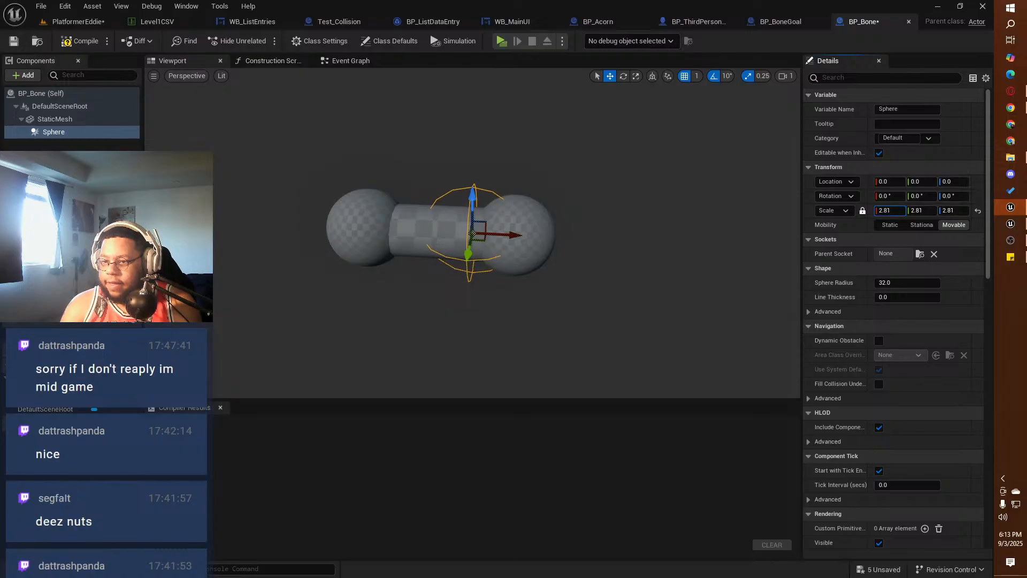
# Step: Fit the collision sphere around the bone with a uniform scale of 7.7025 and X location -58, and save and compile BP_Bone
pyautogui.moveTo(890, 210); pyautogui.dragTo(943, 211)
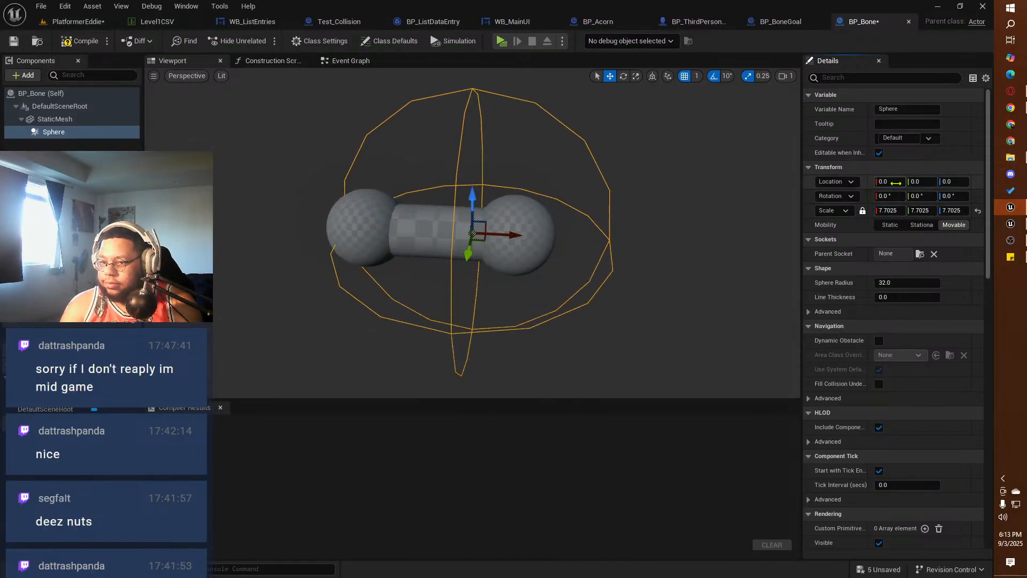
pyautogui.moveTo(896, 183); pyautogui.dragTo(877, 183)
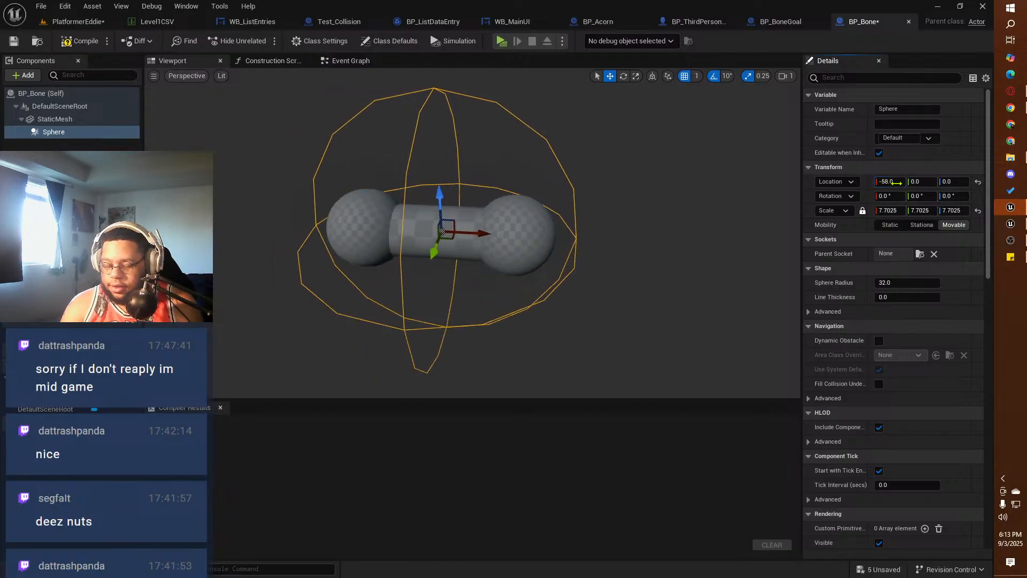
pyautogui.keyDown('alt'); pyautogui.moveTo(397, 303); pyautogui.dragTo(166, 339); pyautogui.keyUp('alt')
pyautogui.click(13, 41)
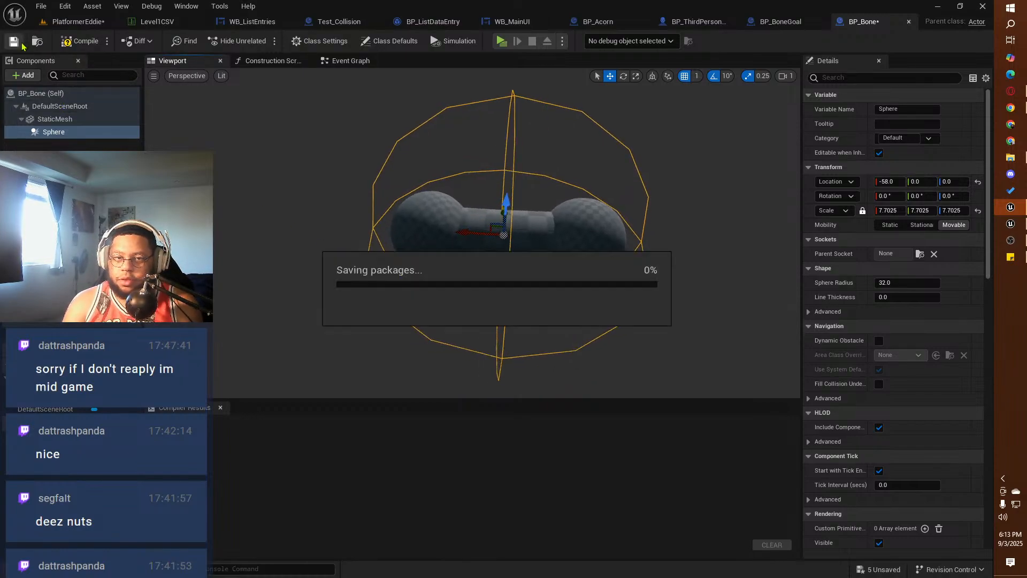
pyautogui.click(80, 40)
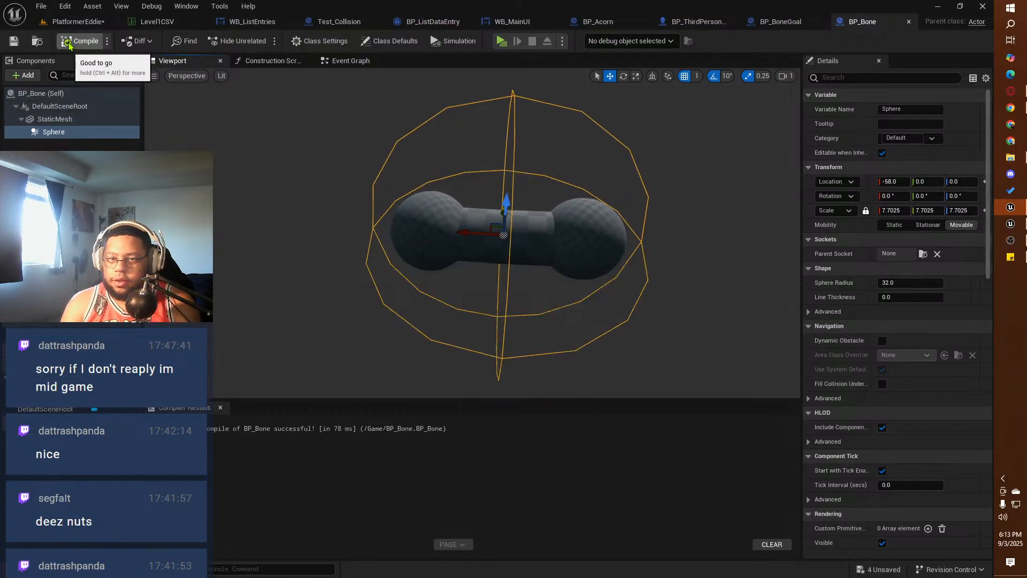
# Step: Enable Simulate Physics on the bone's StaticMesh component and review its collision settings
pyautogui.click(54, 118)
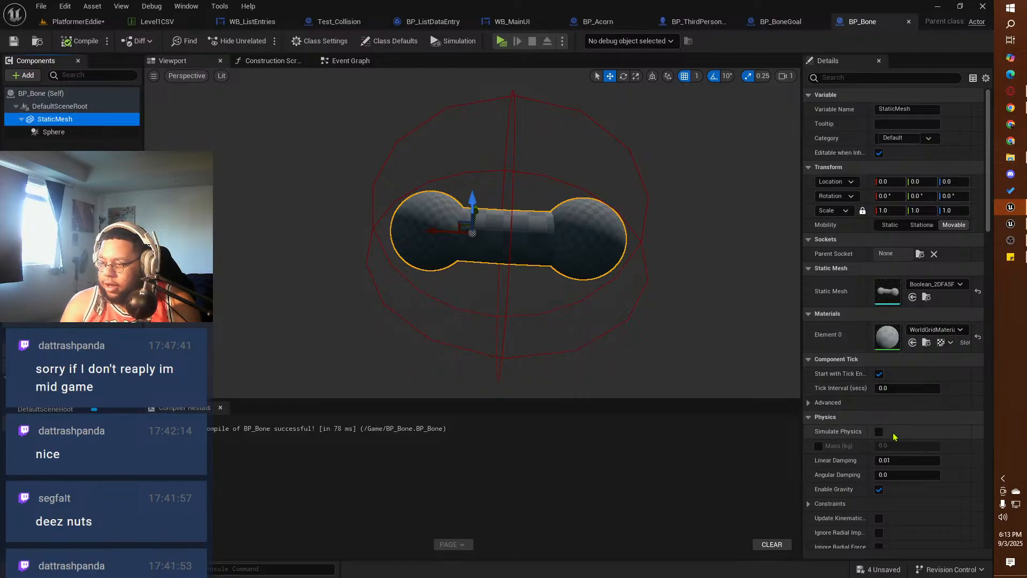
pyautogui.click(879, 432)
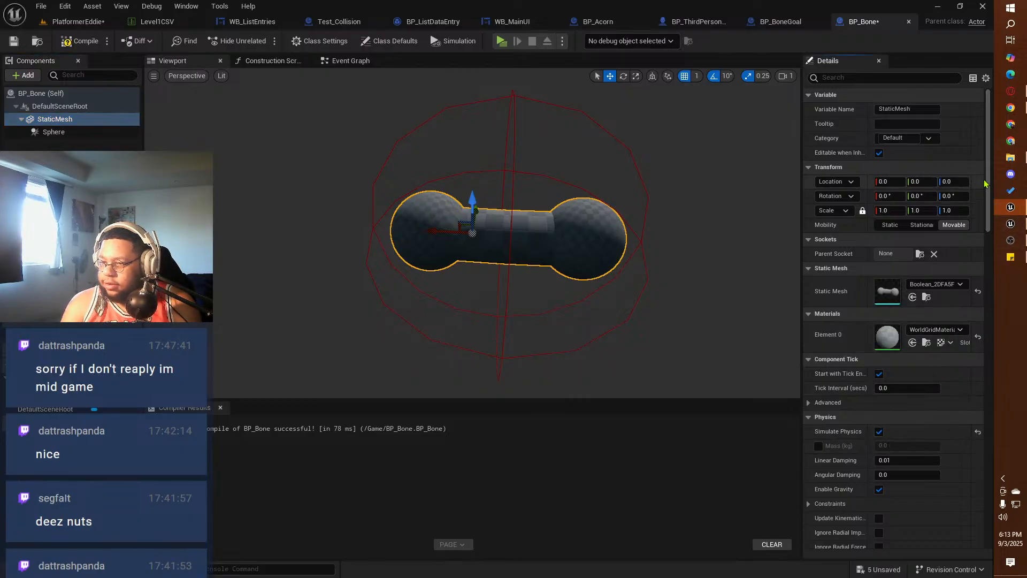
pyautogui.moveTo(988, 173); pyautogui.dragTo(988, 202)
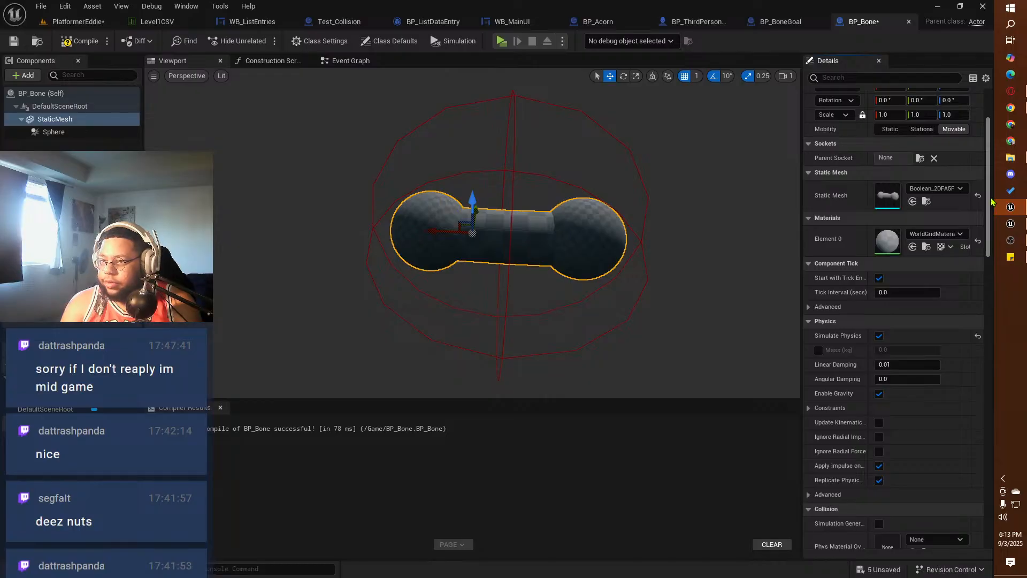
pyautogui.scroll(-5, 862, 435)
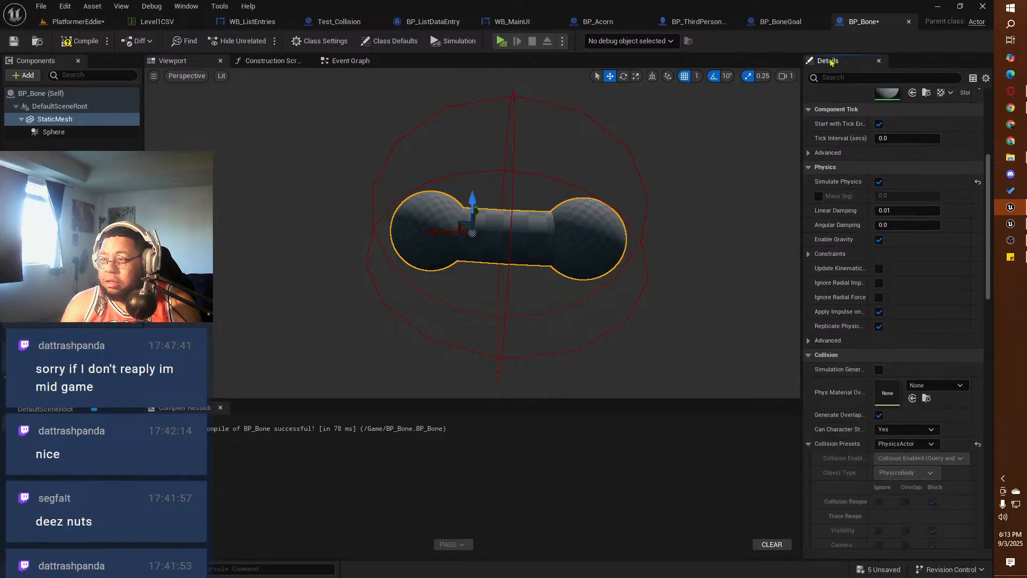
# Step: Return to the PlatformerEddie level and examine the physics and collision settings of Cube2 for comparison
pyautogui.click(698, 21)
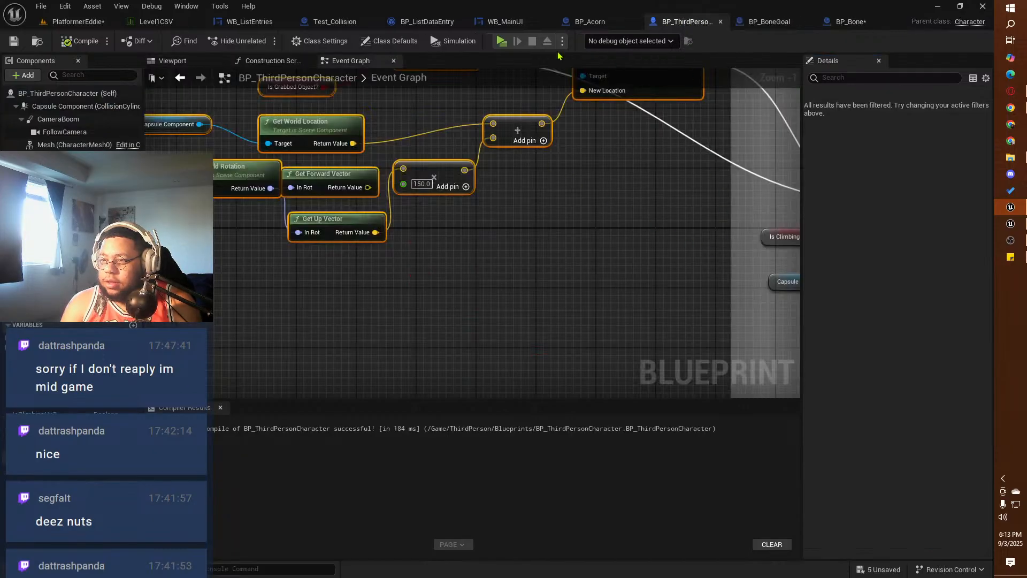
pyautogui.click(91, 6)
pyautogui.click(61, 21)
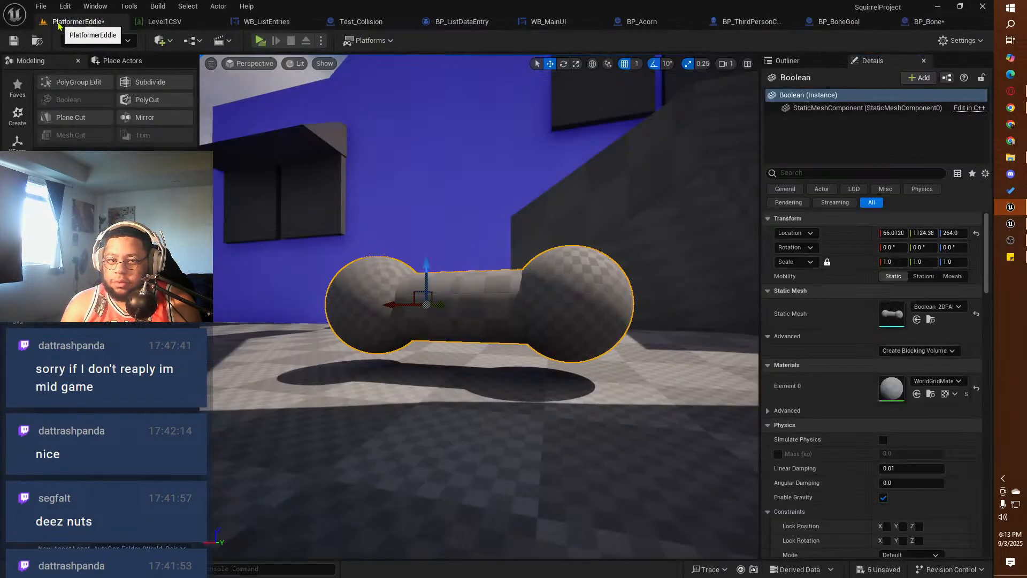
pyautogui.moveTo(613, 388); pyautogui.dragTo(428, 295, button='right')
pyautogui.click(461, 265)
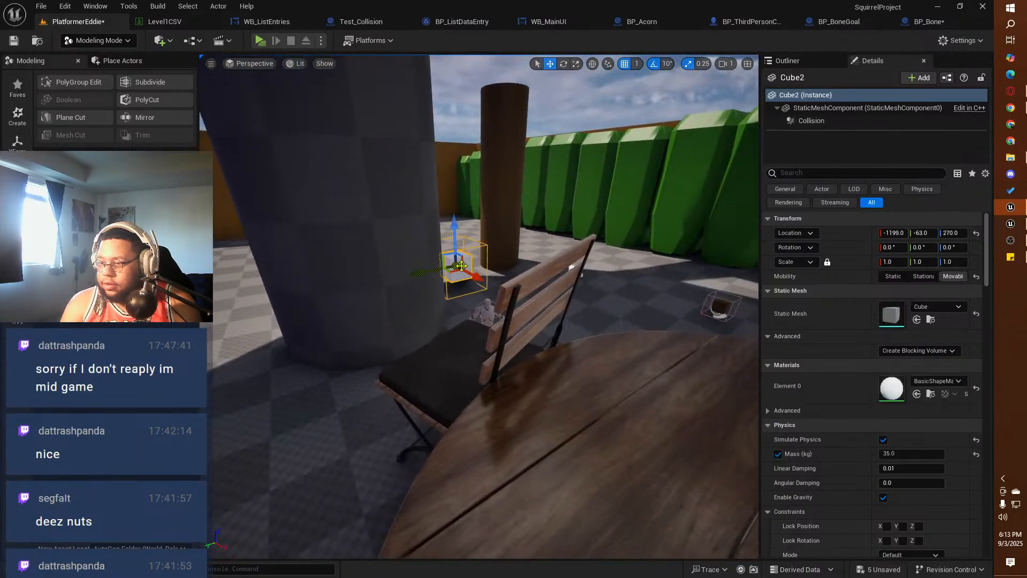
pyautogui.scroll(-5, 862, 396)
pyautogui.scroll(-5, 863, 396)
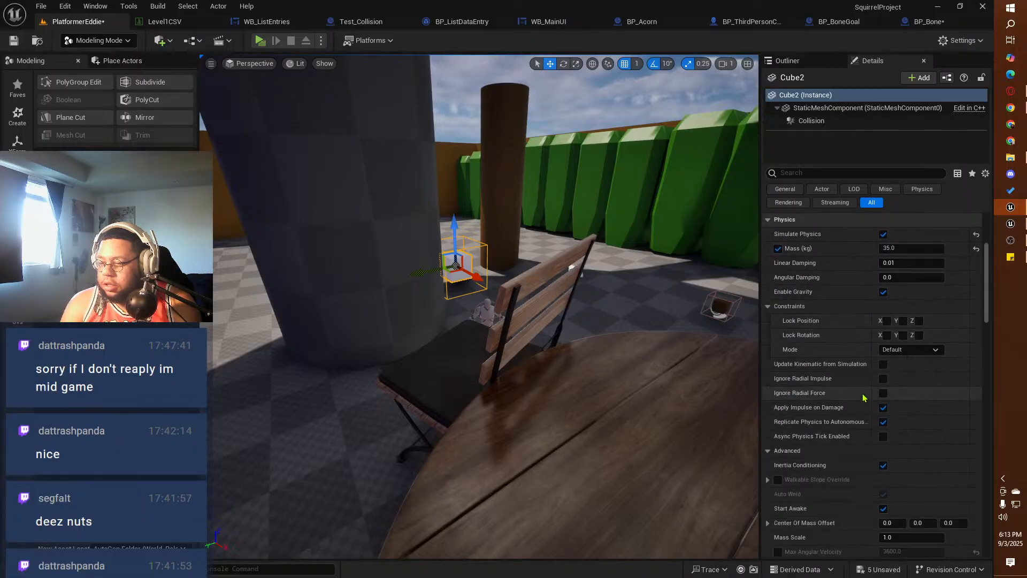
pyautogui.scroll(-10, 862, 397)
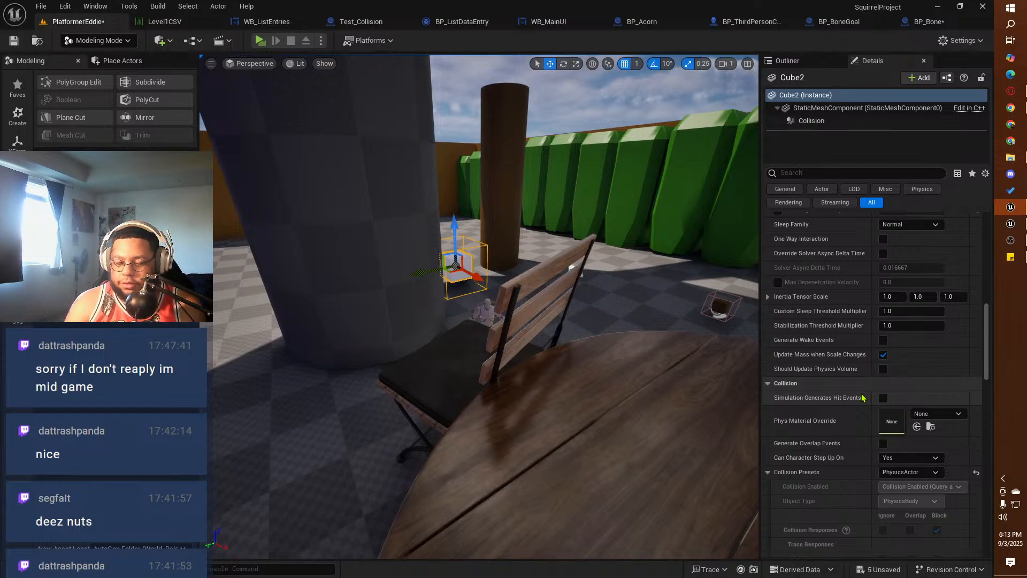
# Step: Save all modified assets and the level, and select the bone mesh beside the chair
pyautogui.click(40, 7)
pyautogui.click(70, 159)
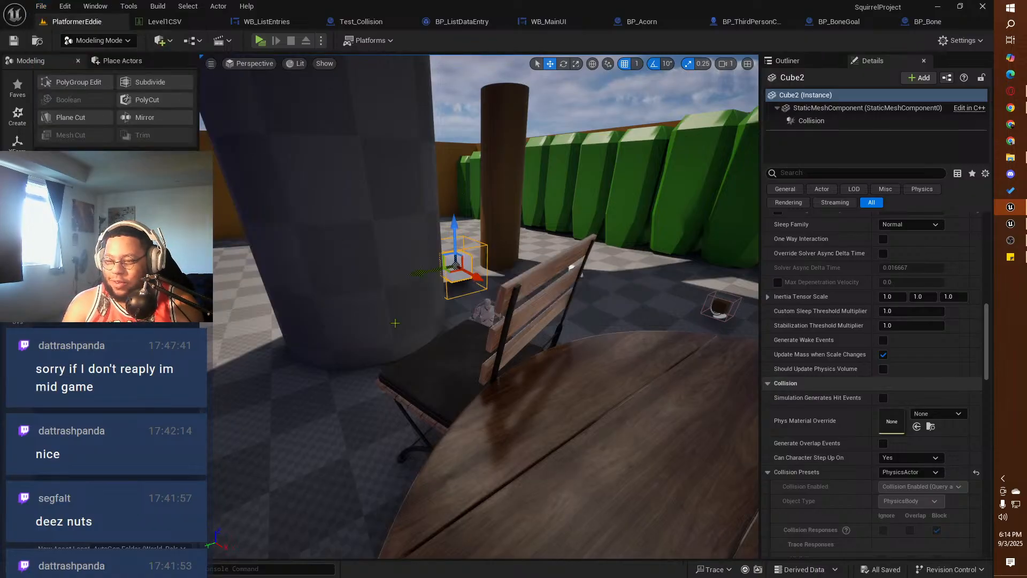
pyautogui.moveTo(395, 323); pyautogui.dragTo(267, 326, button='right')
pyautogui.moveTo(572, 338); pyautogui.dragTo(513, 375, button='right')
pyautogui.click(493, 303)
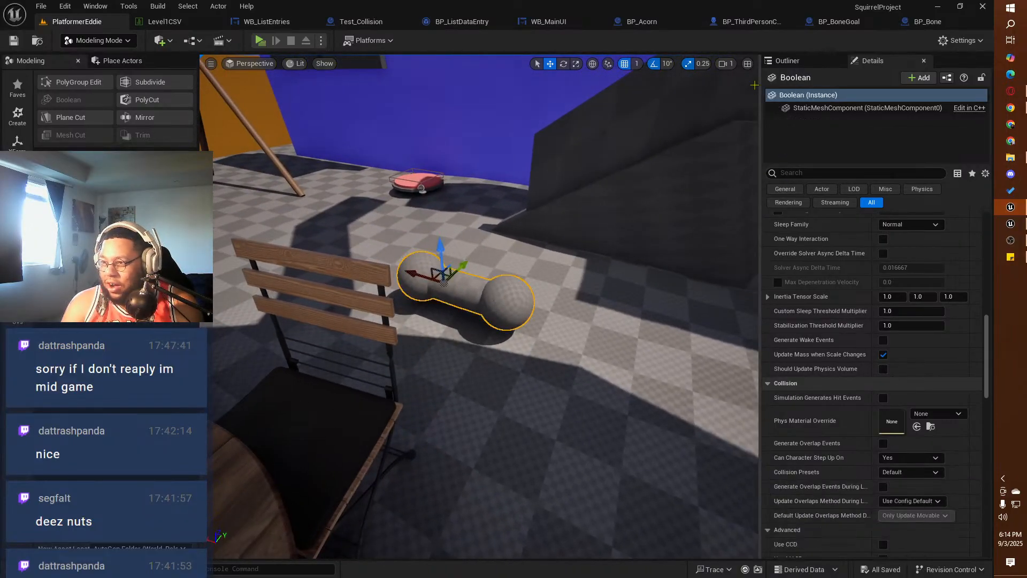
# Step: Playtest the level, run the squirrel around the placed bone mesh, try grabbing it, and end the play session
pyautogui.click(260, 41)
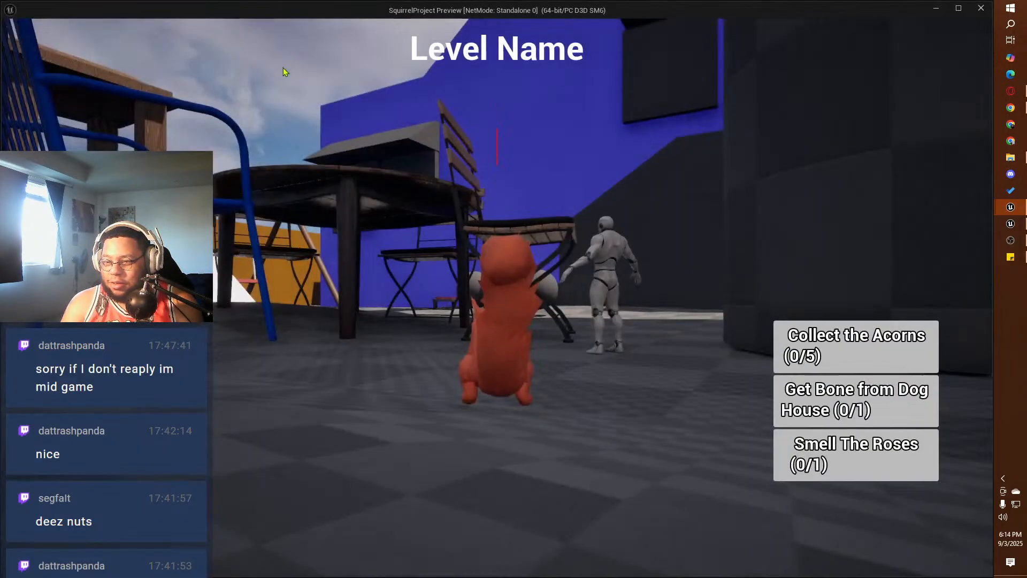
pyautogui.press('w')
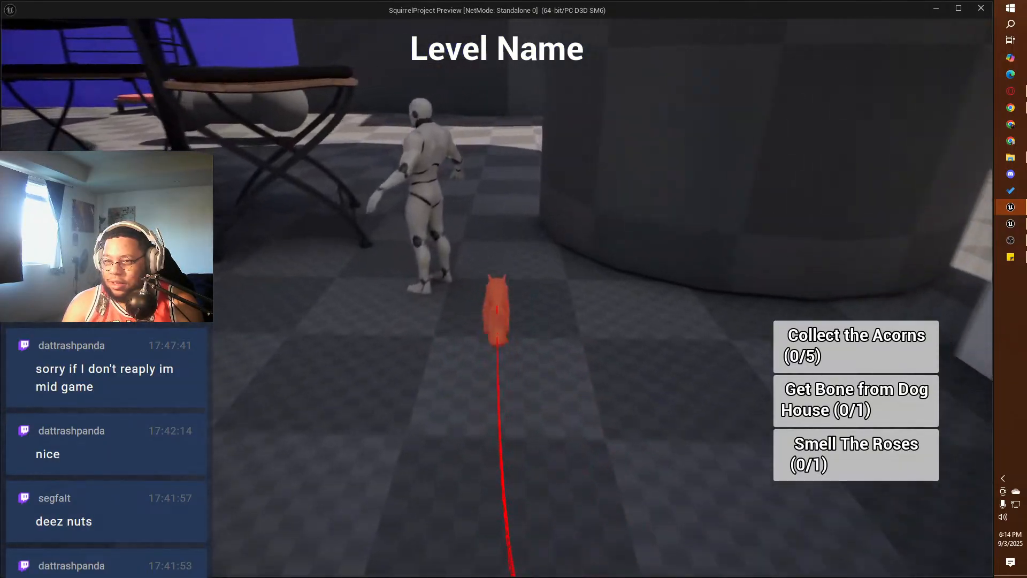
pyautogui.press('w')
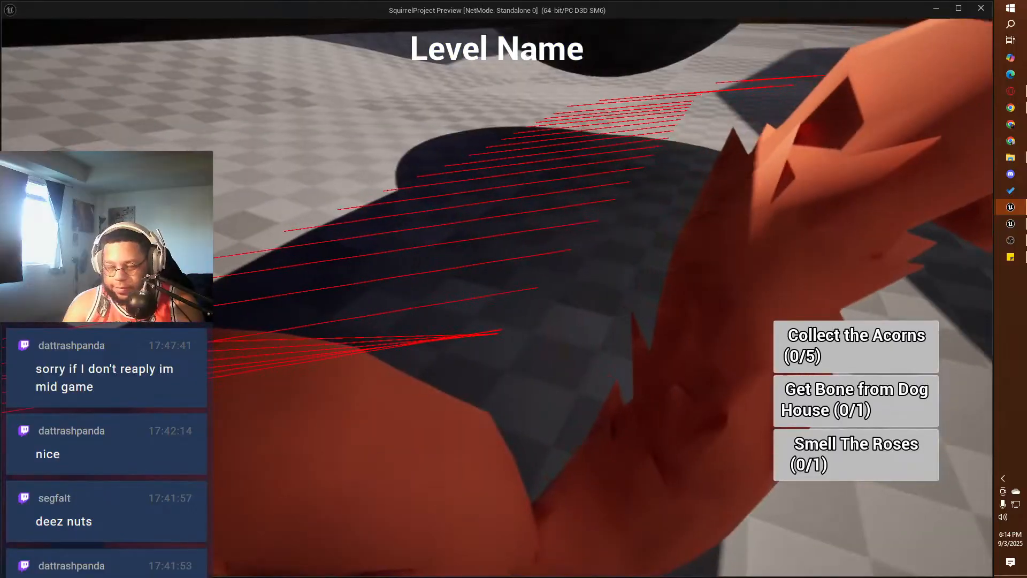
pyautogui.press('s')
pyautogui.press('a')
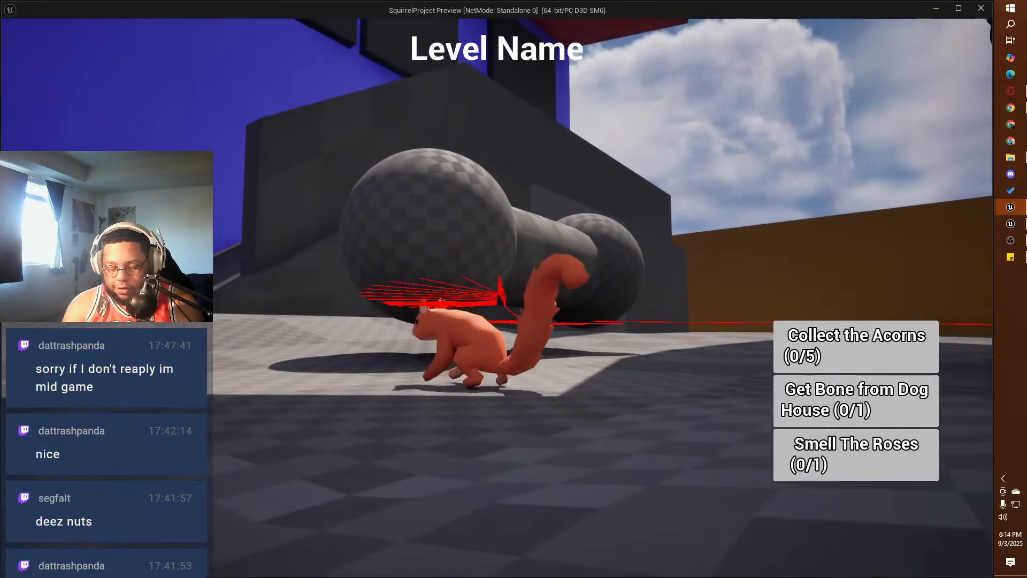
pyautogui.press('w')
pyautogui.press('e')
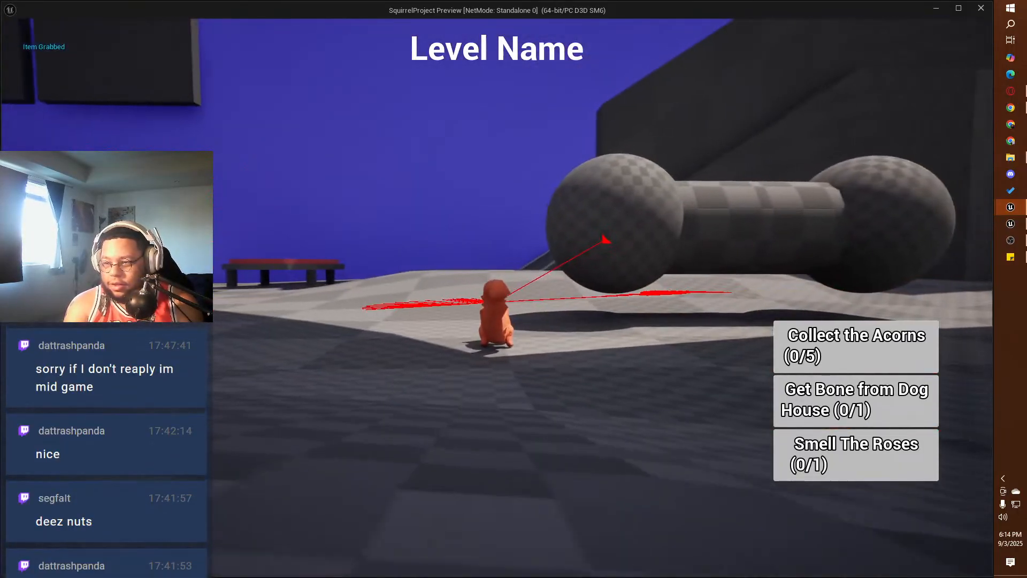
pyautogui.press('w')
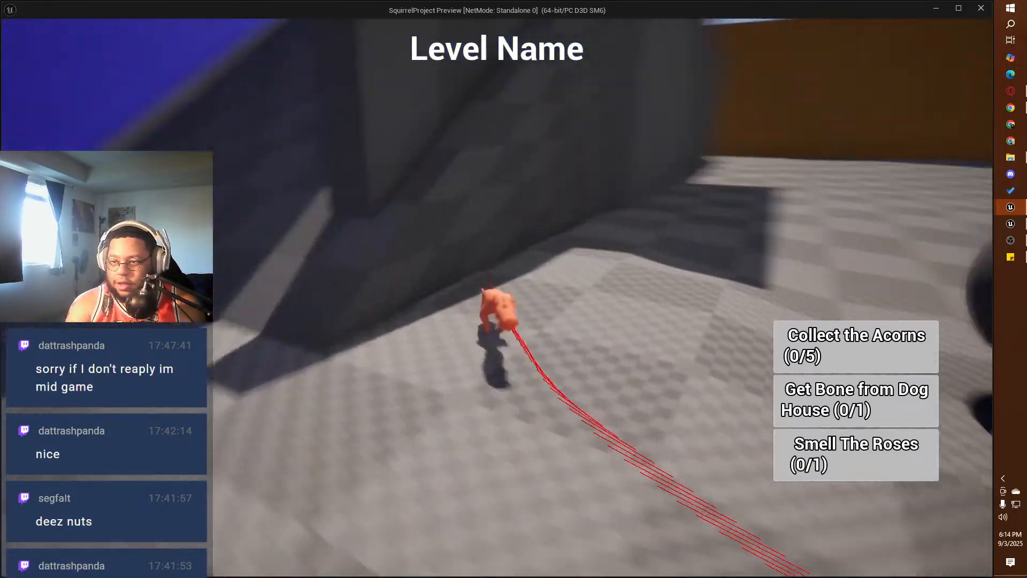
pyautogui.press('a')
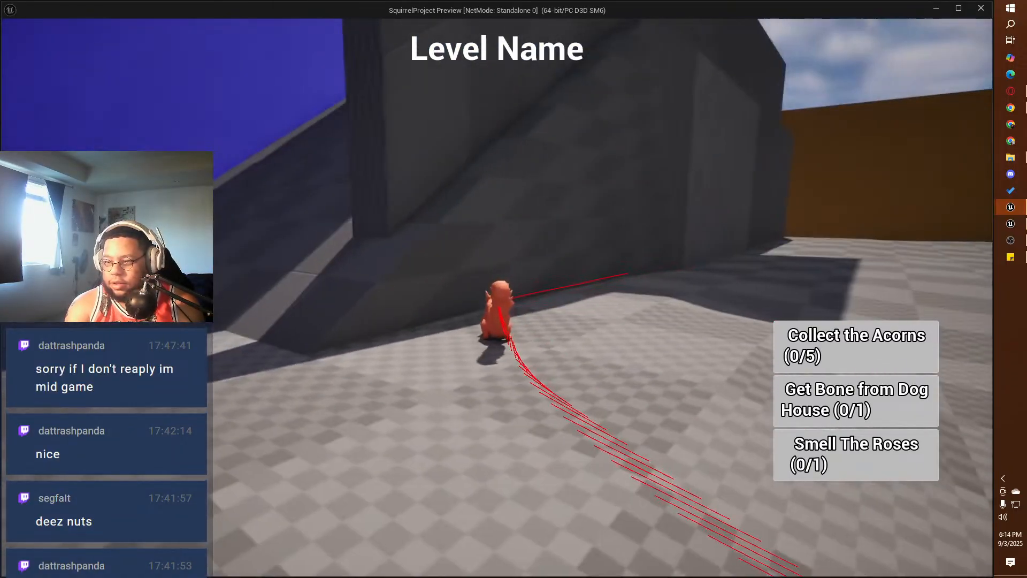
pyautogui.press('w')
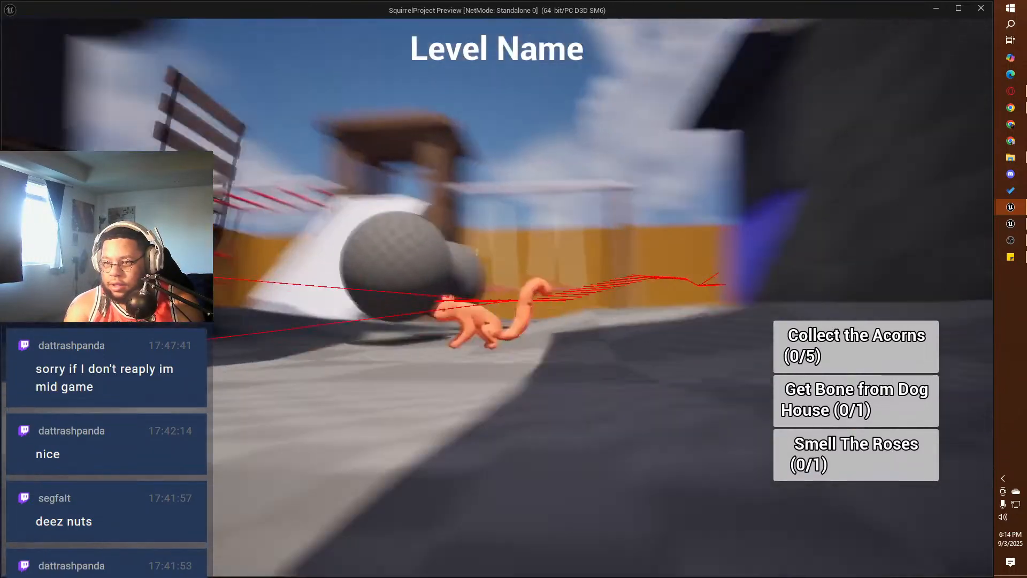
pyautogui.press('w')
pyautogui.press('w')
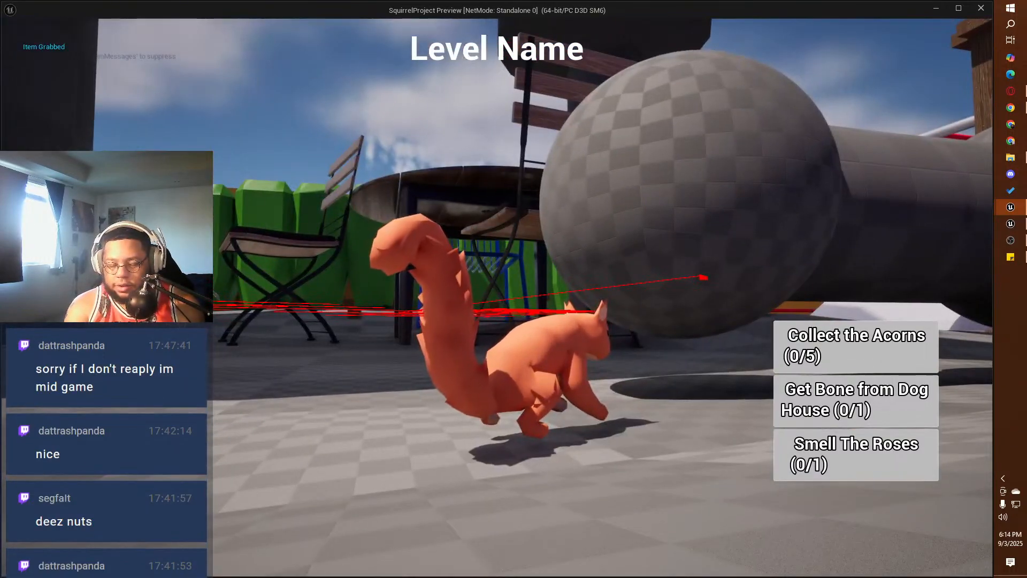
pyautogui.press('Escape')
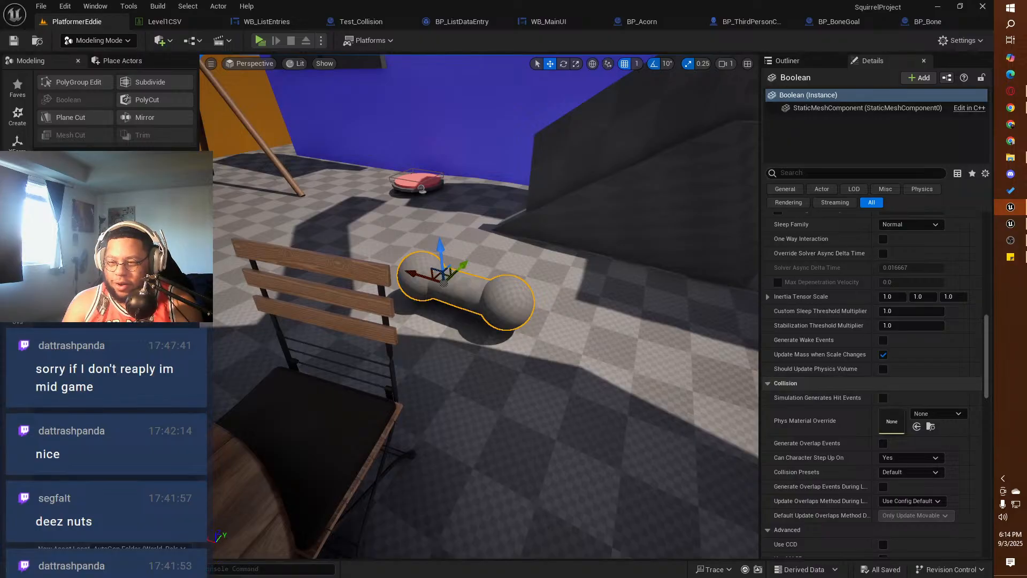
# Step: Replace the bone mesh beside the chair with a BP_Bone actor at location -73, 1237, 255, scaled uniformly to 0.4625
pyautogui.press('Delete')
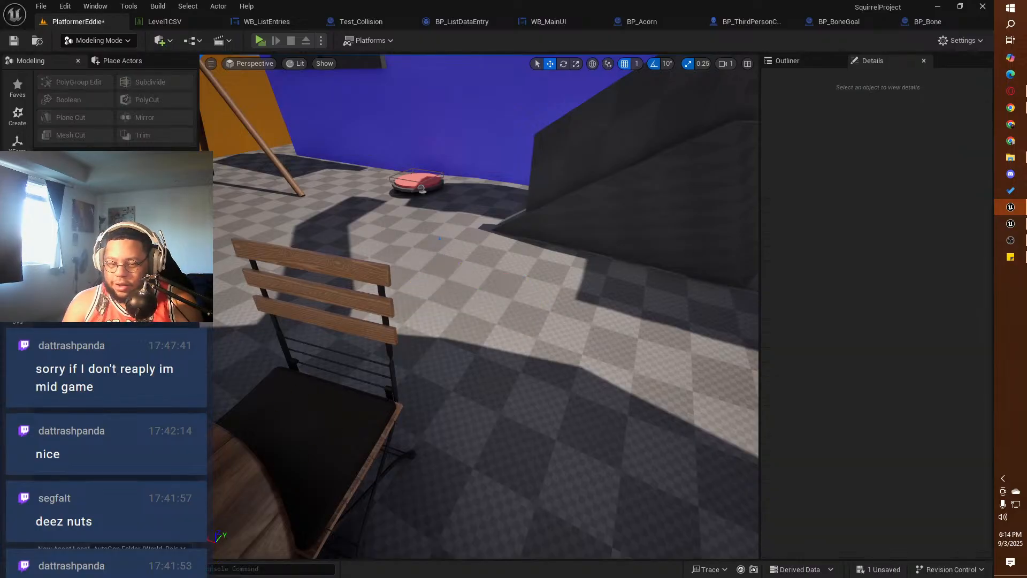
pyautogui.hotkey('ctrl', 'space')
pyautogui.click(246, 356)
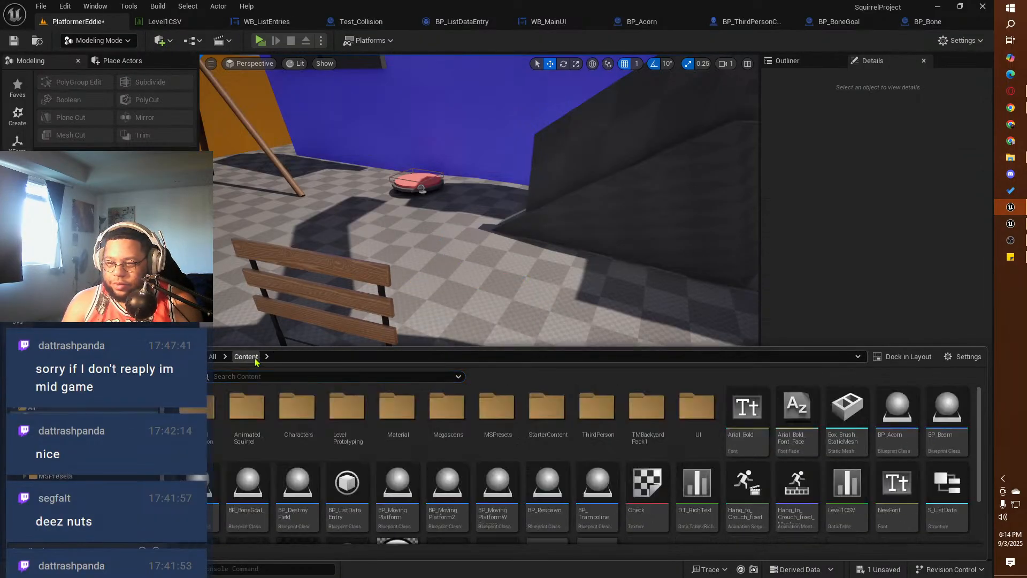
pyautogui.moveTo(209, 498); pyautogui.dragTo(506, 231)
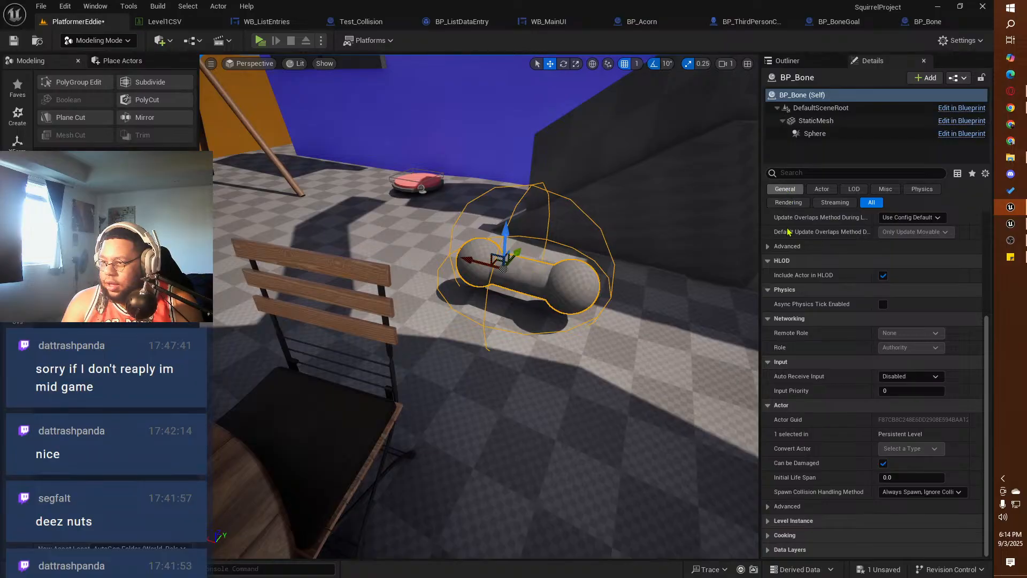
pyautogui.scroll(5, 787, 231)
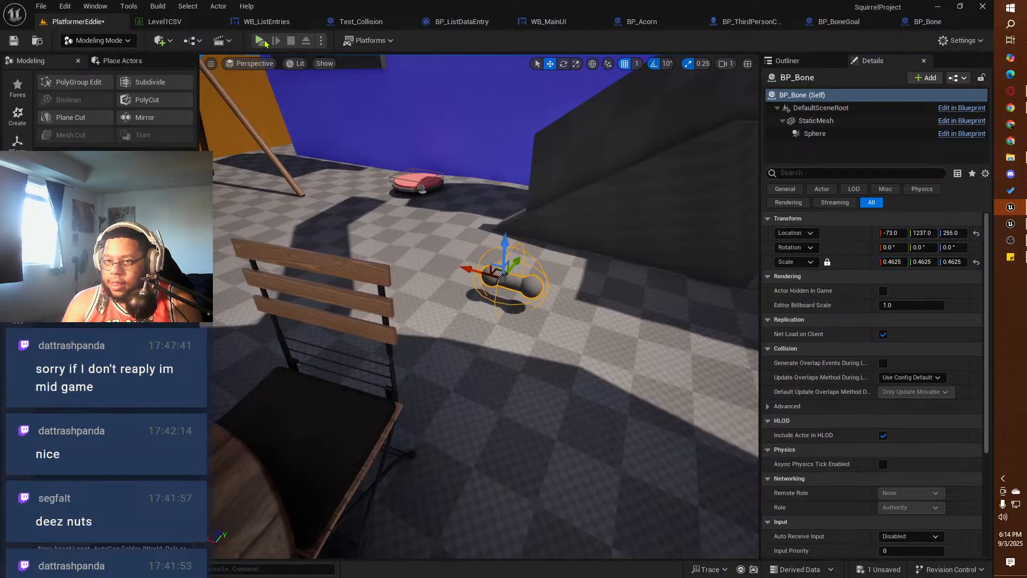
# Step: Playtest the level and run the squirrel beneath and around the placed BP_Bone to check its physics and collision
pyautogui.press('w')
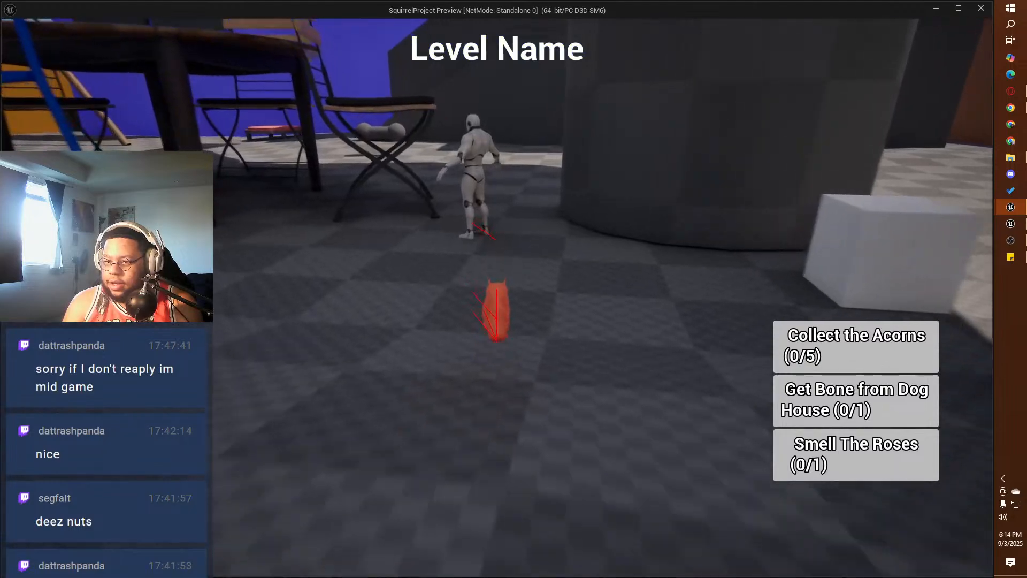
pyautogui.press('w')
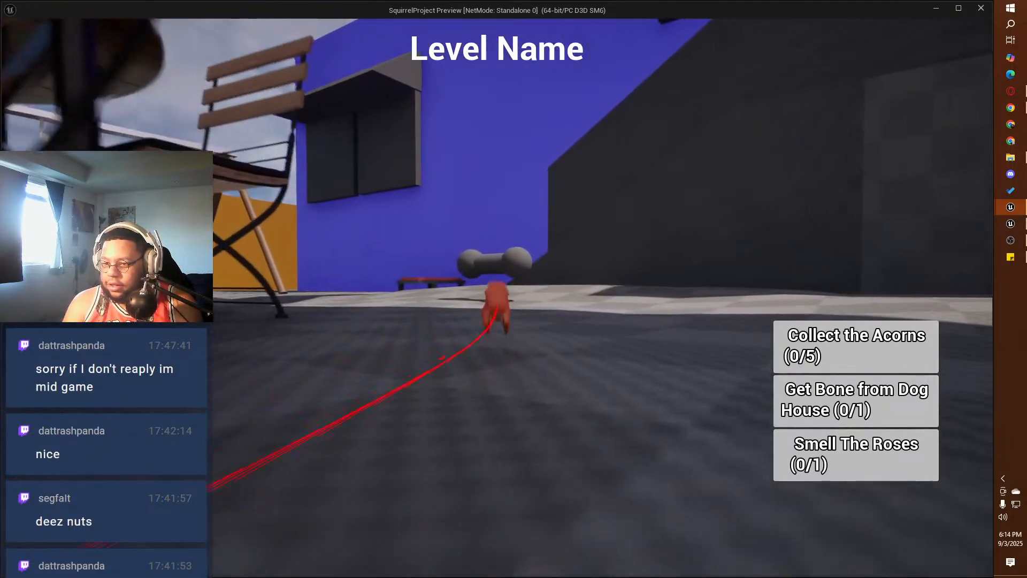
pyautogui.press('w')
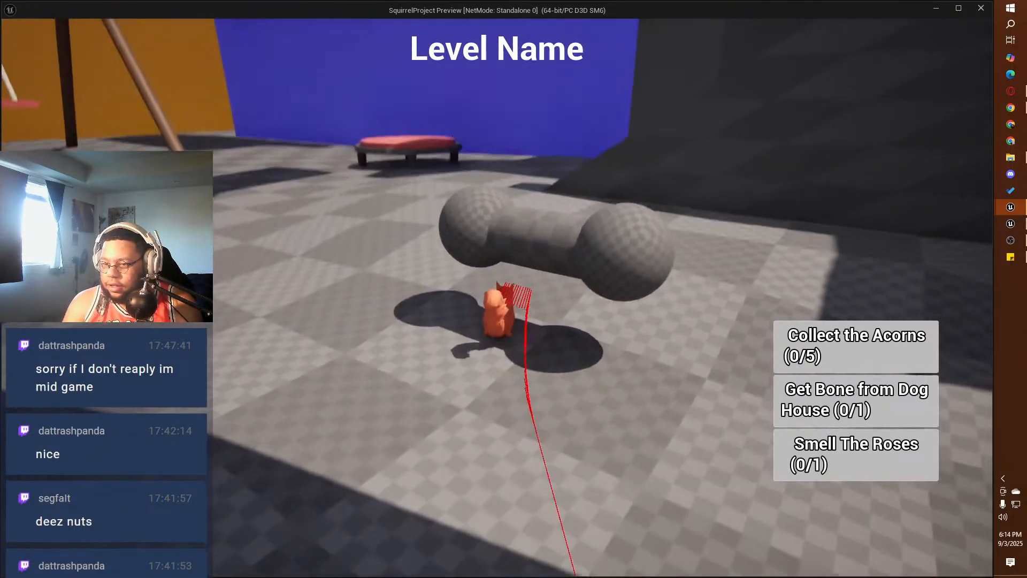
pyautogui.press('s')
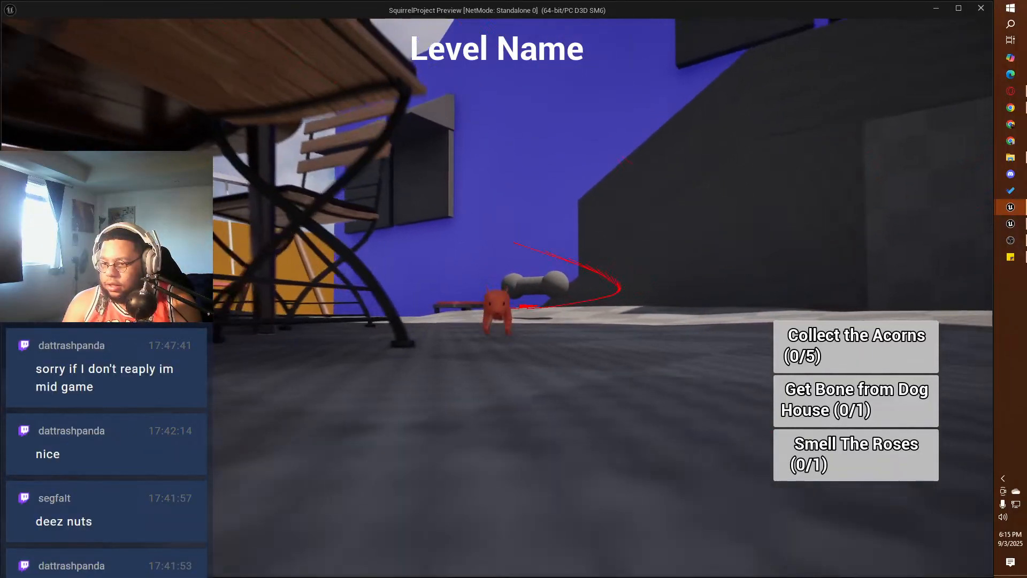
pyautogui.press('w')
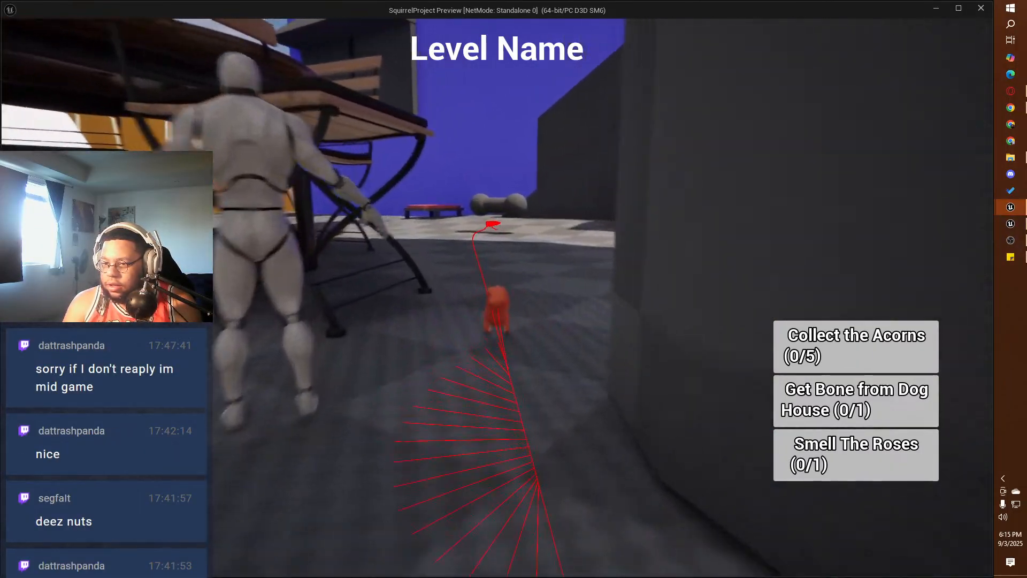
pyautogui.press('w')
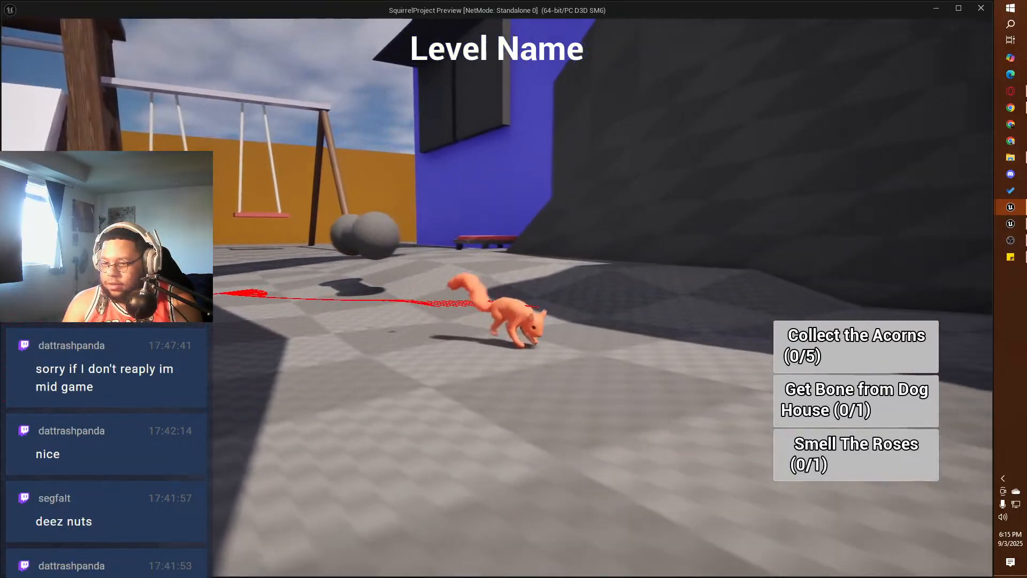
pyautogui.press('s')
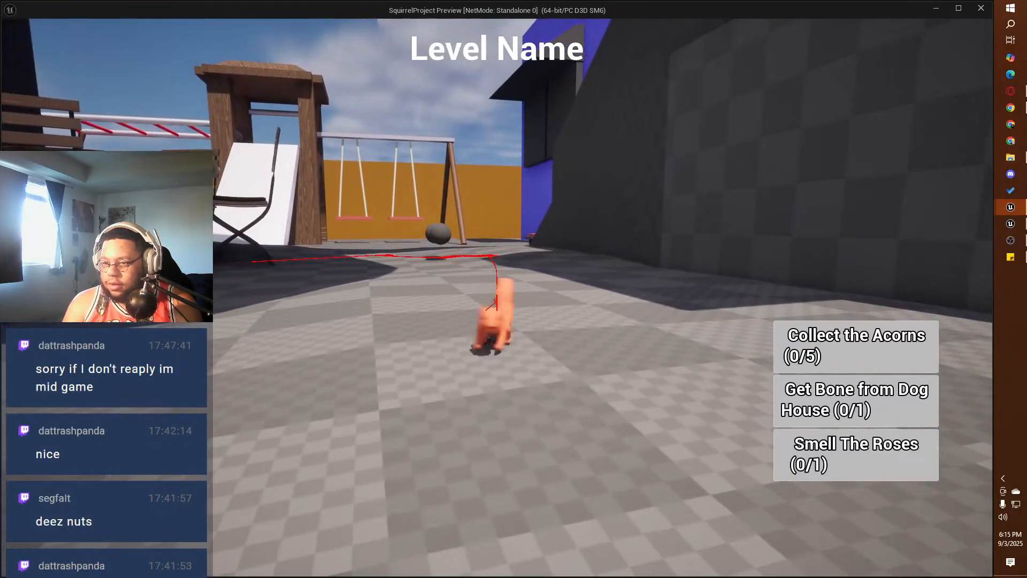
# Step: Bring the squirrel back to BP_Bone, try grabbing it, and move around to test whether it can be carried
pyautogui.press('w')
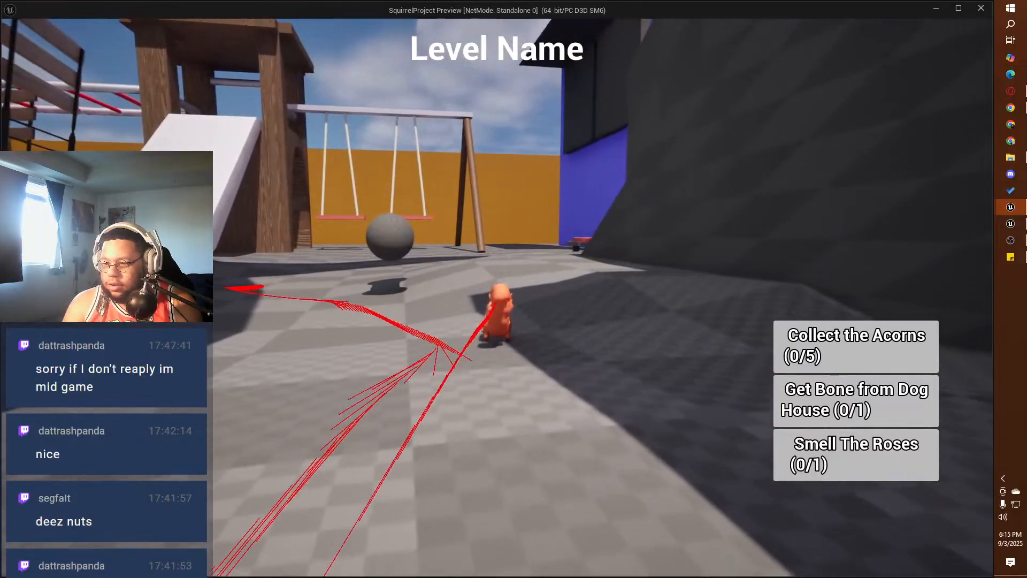
pyautogui.press('d')
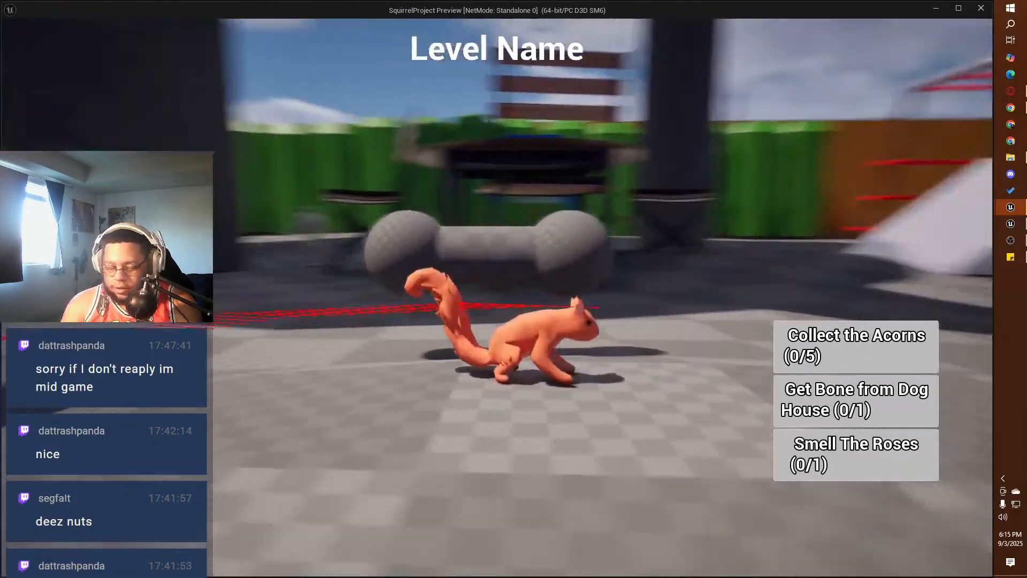
pyautogui.press('e')
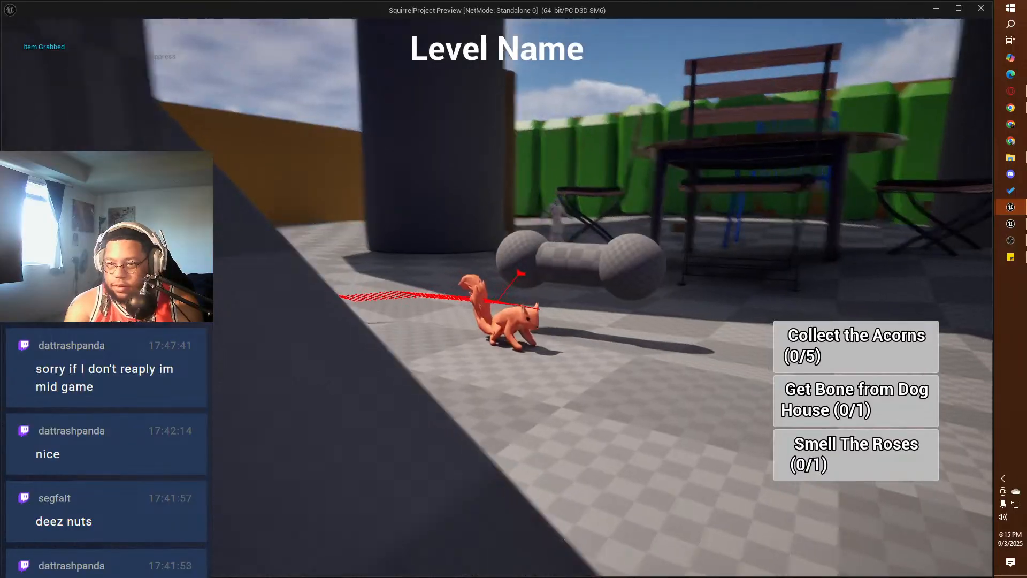
pyautogui.press('w')
pyautogui.press('a')
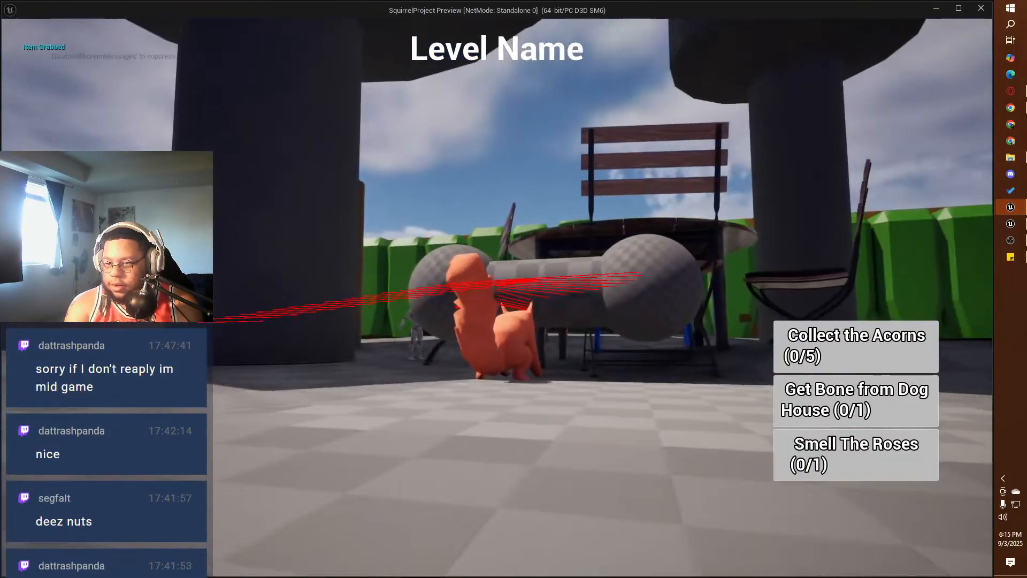
pyautogui.press('d')
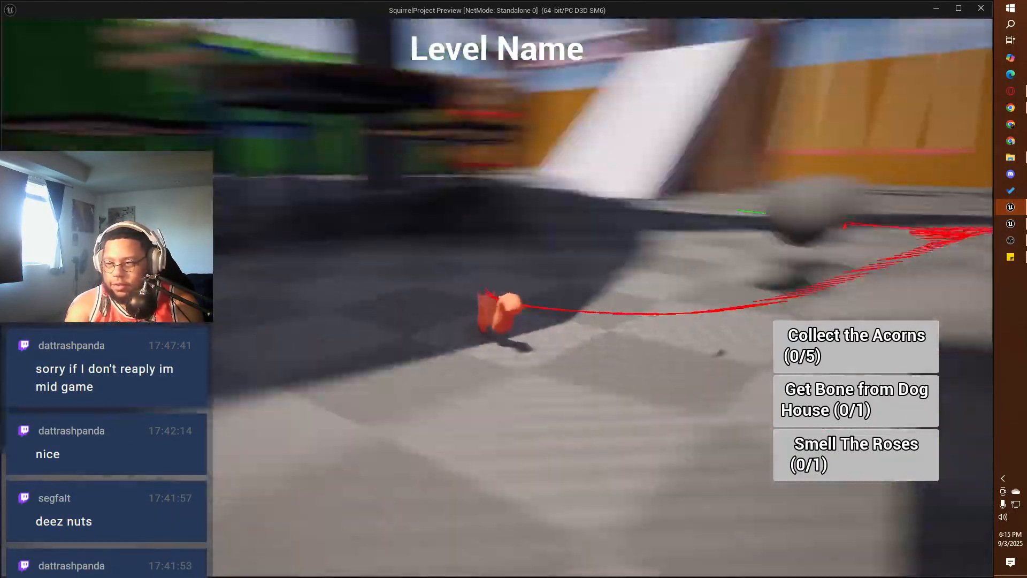
# Step: Test jumping the squirrel onto and over BP_Bone, and end the play session
pyautogui.press('w')
pyautogui.press('space')
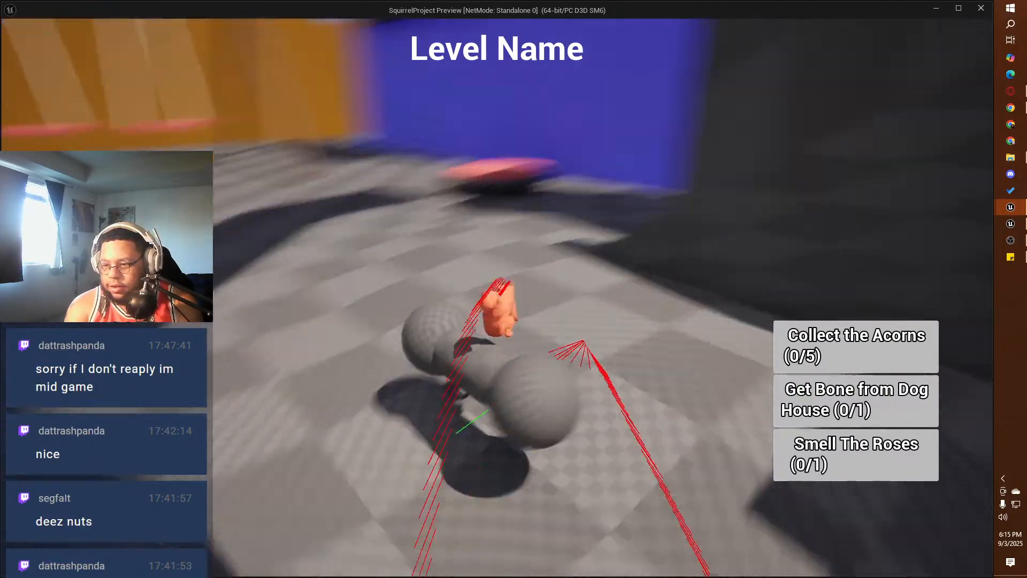
pyautogui.press('w')
pyautogui.press('space')
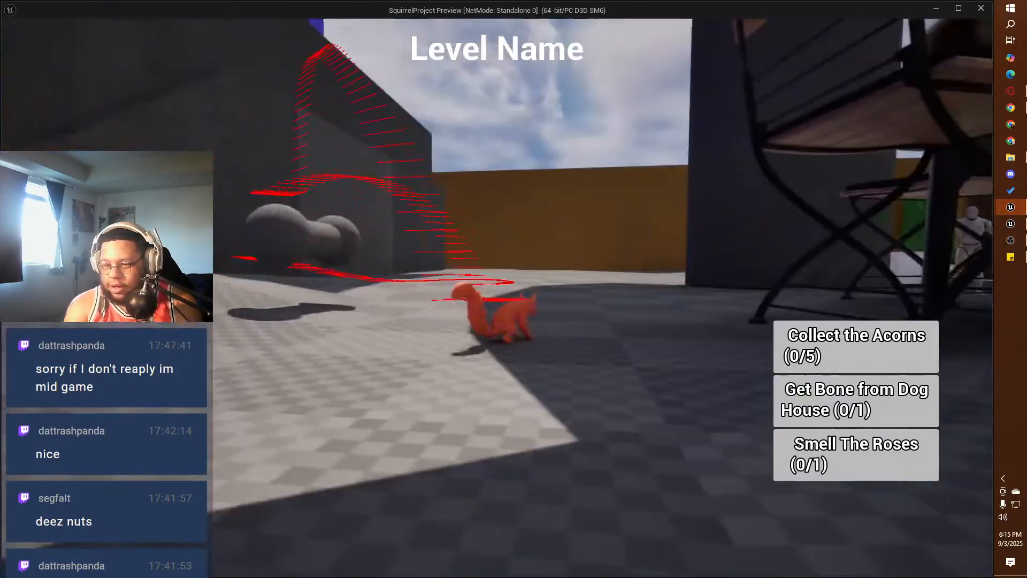
pyautogui.press('Escape')
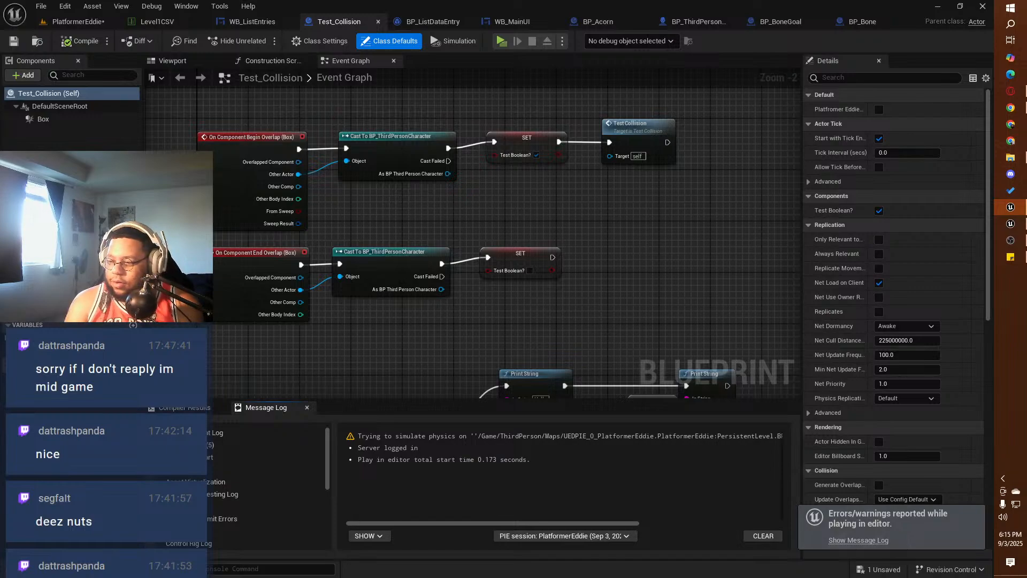
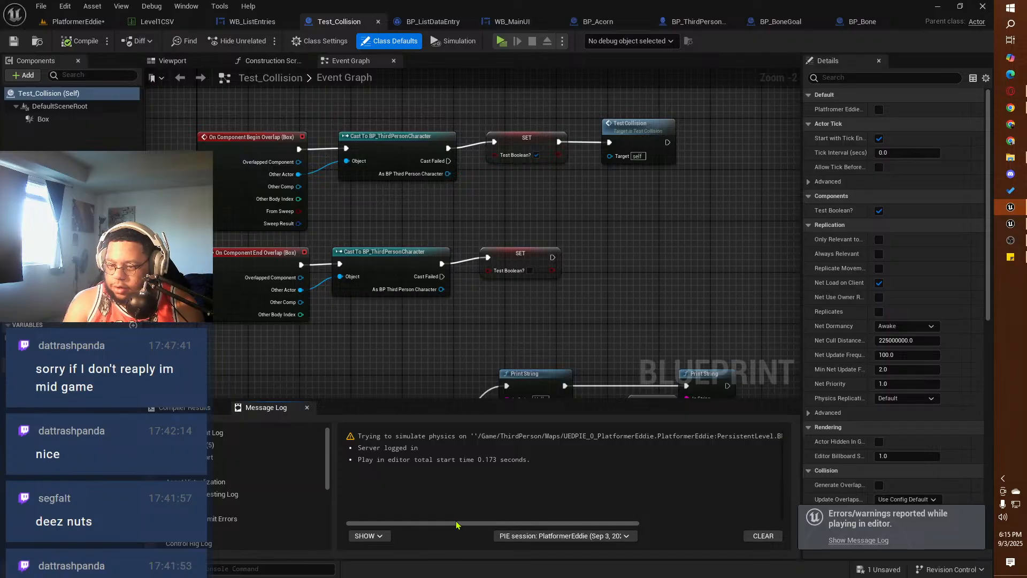
# Step: Read the full physics warning in the Message Log and open the static mesh asset used by the placed BP_Bone
pyautogui.moveTo(465, 524); pyautogui.dragTo(615, 534)
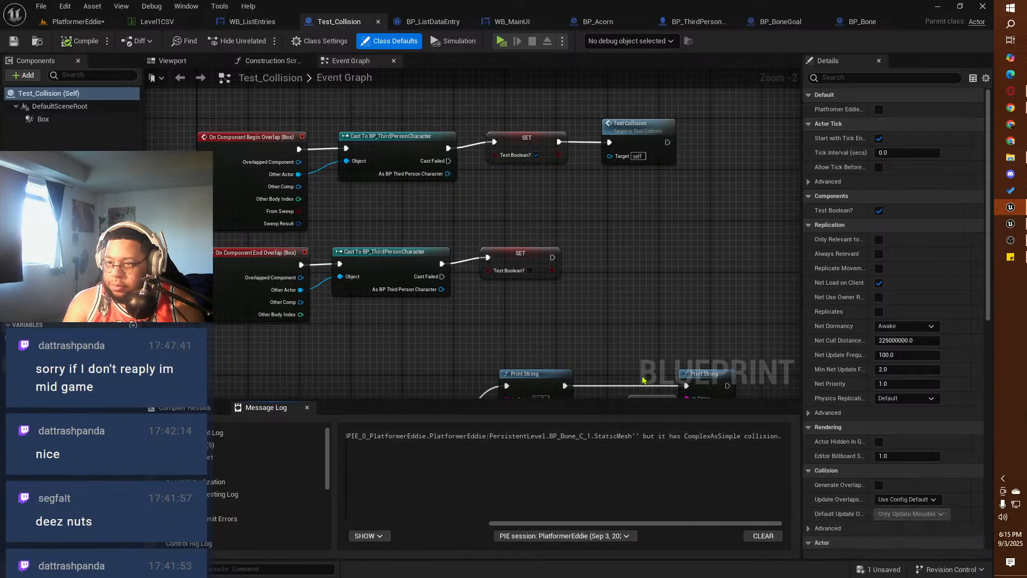
pyautogui.click(862, 21)
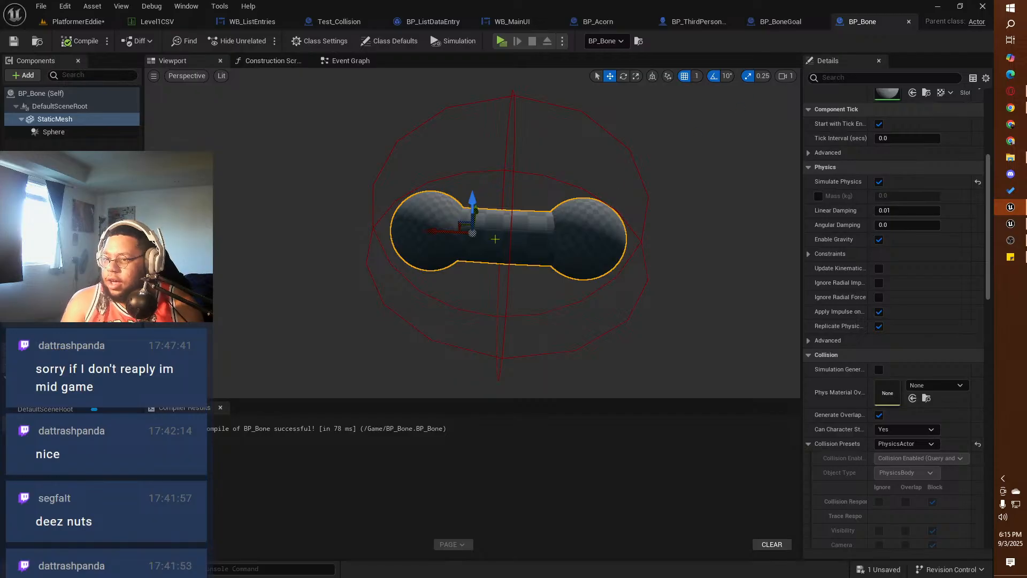
pyautogui.click(79, 22)
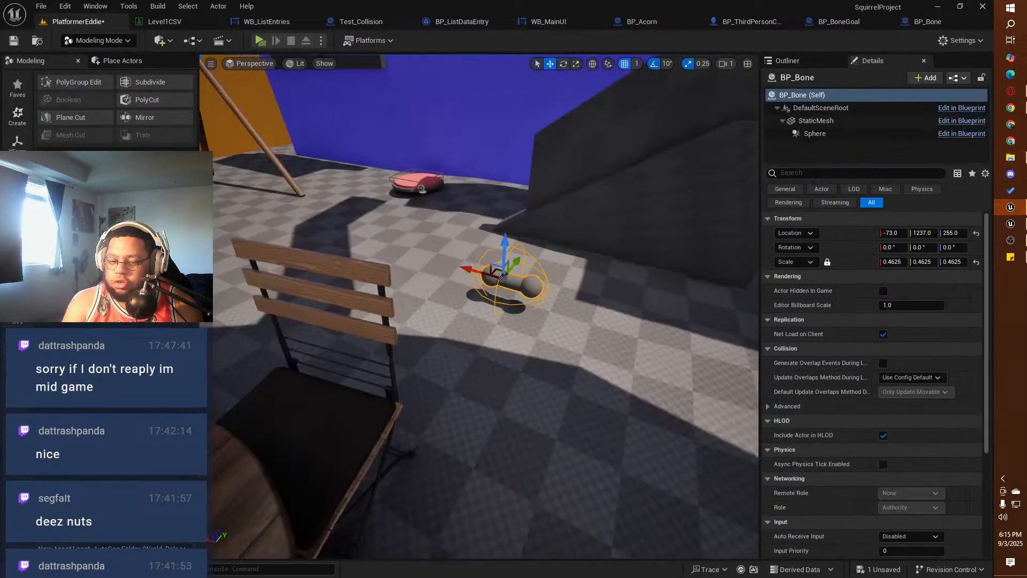
pyautogui.click(31, 569)
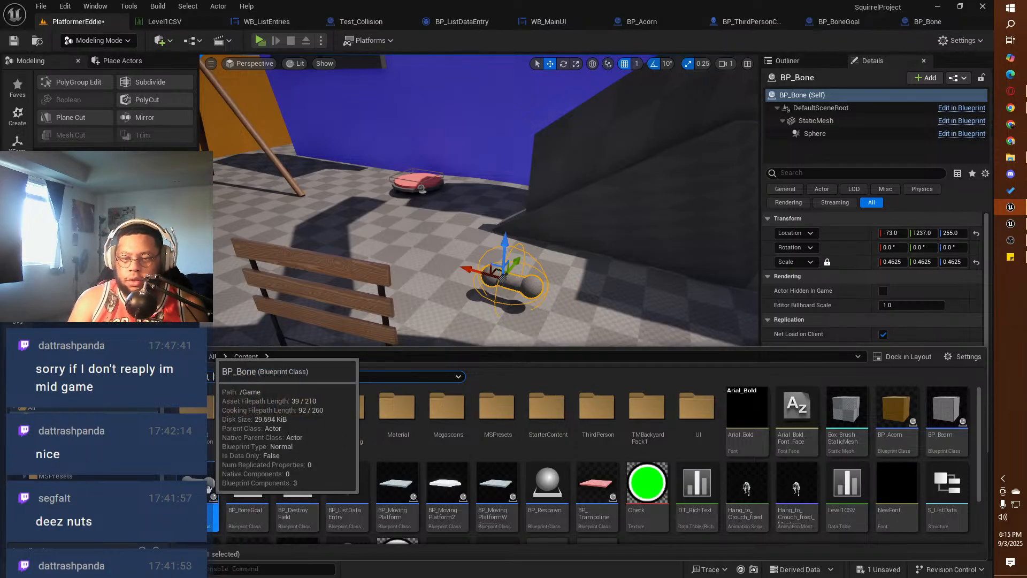
pyautogui.click(32, 569)
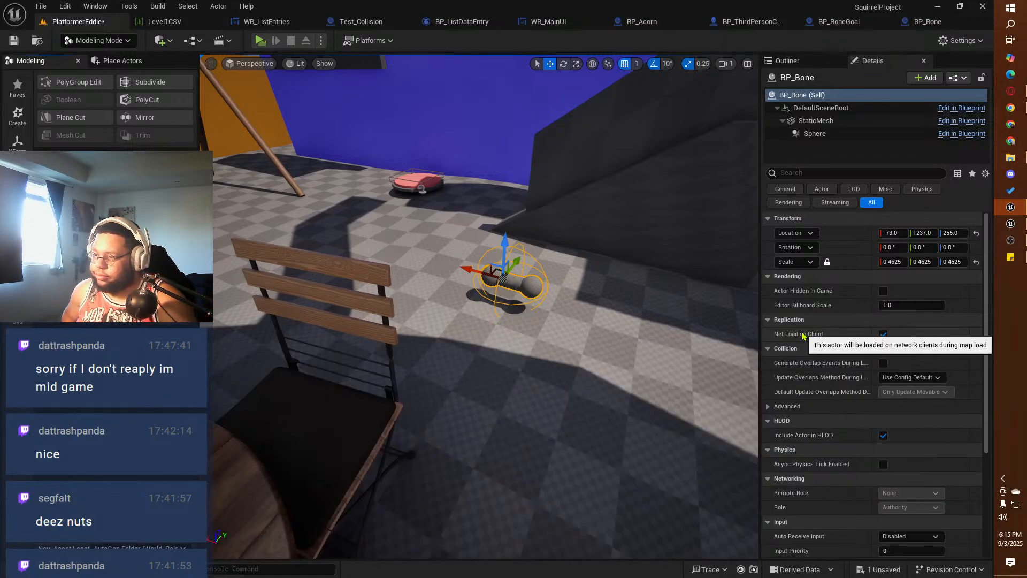
pyautogui.click(829, 121)
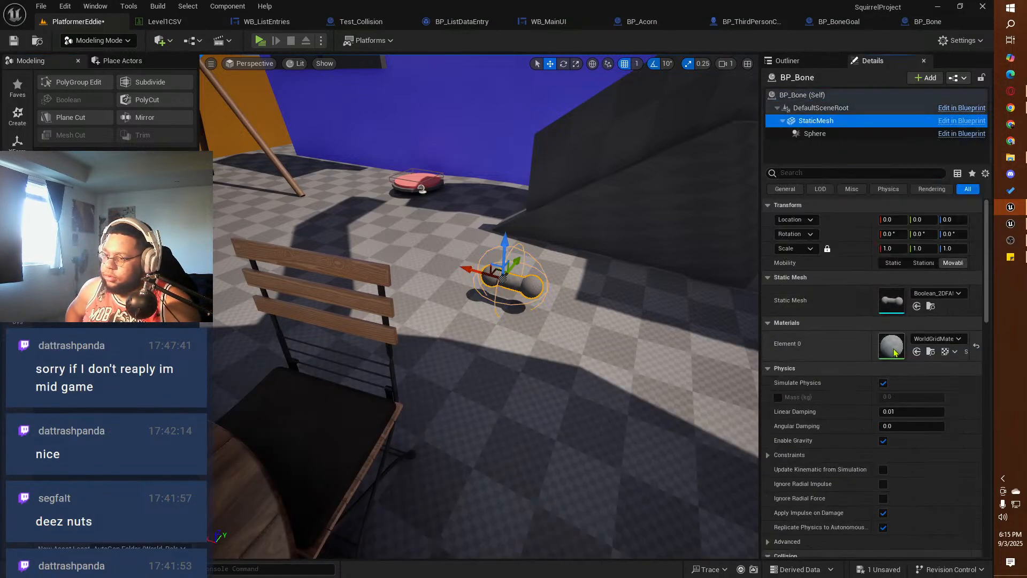
pyautogui.doubleClick(887, 300)
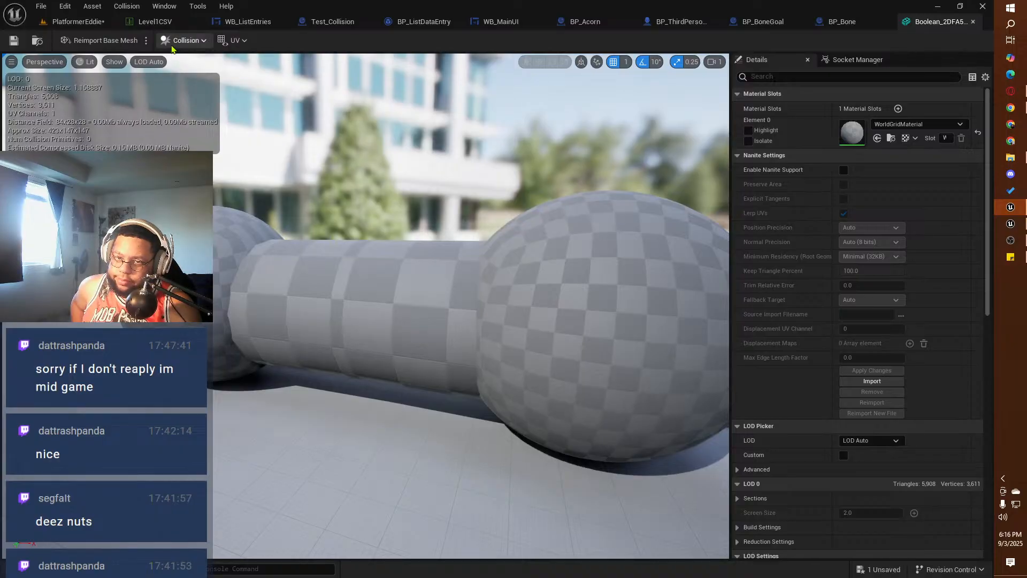
# Step: Display the bone mesh's complex collision wireframe and inspect it around one rounded end
pyautogui.click(172, 44)
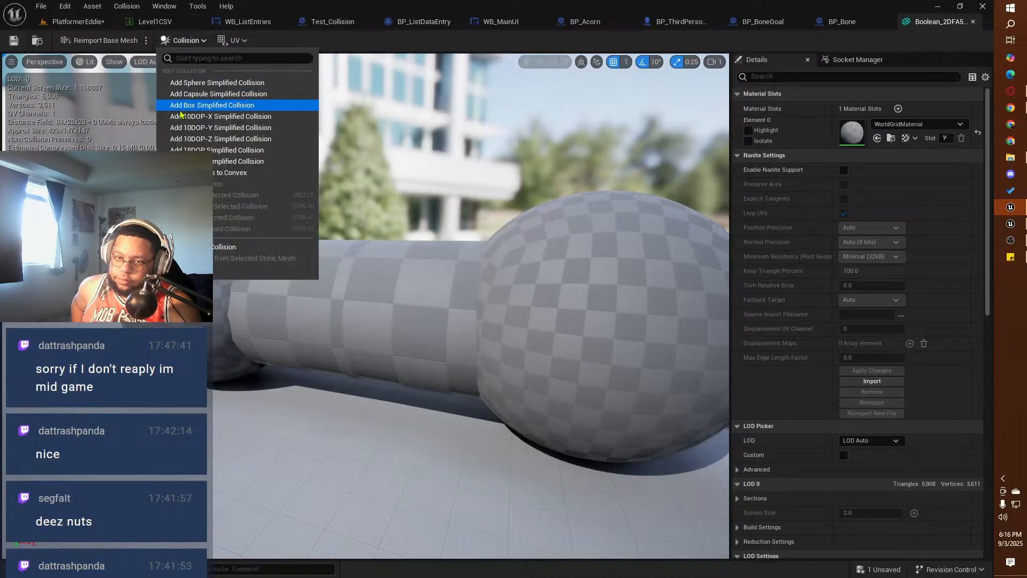
pyautogui.click(113, 63)
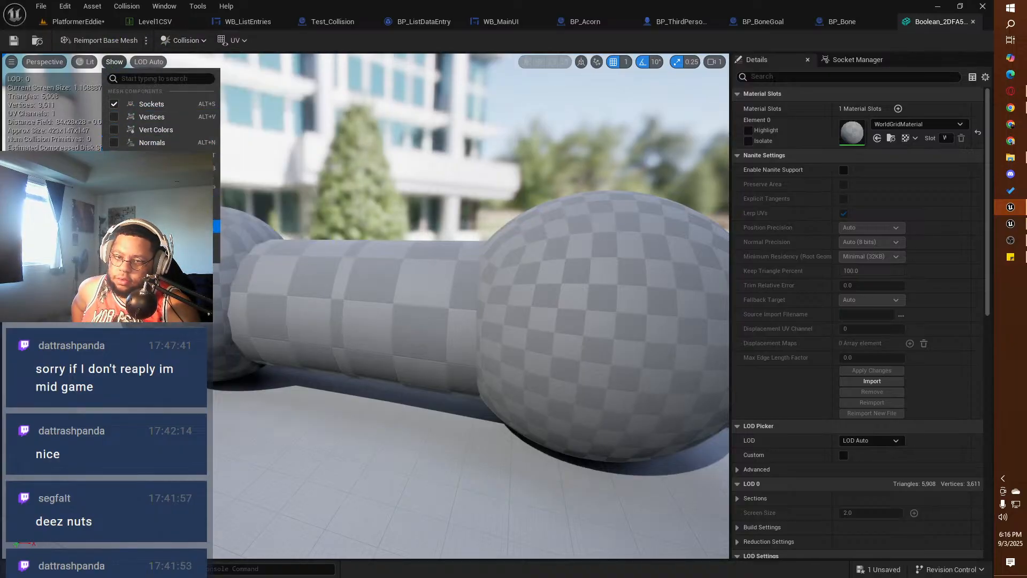
pyautogui.click(134, 239)
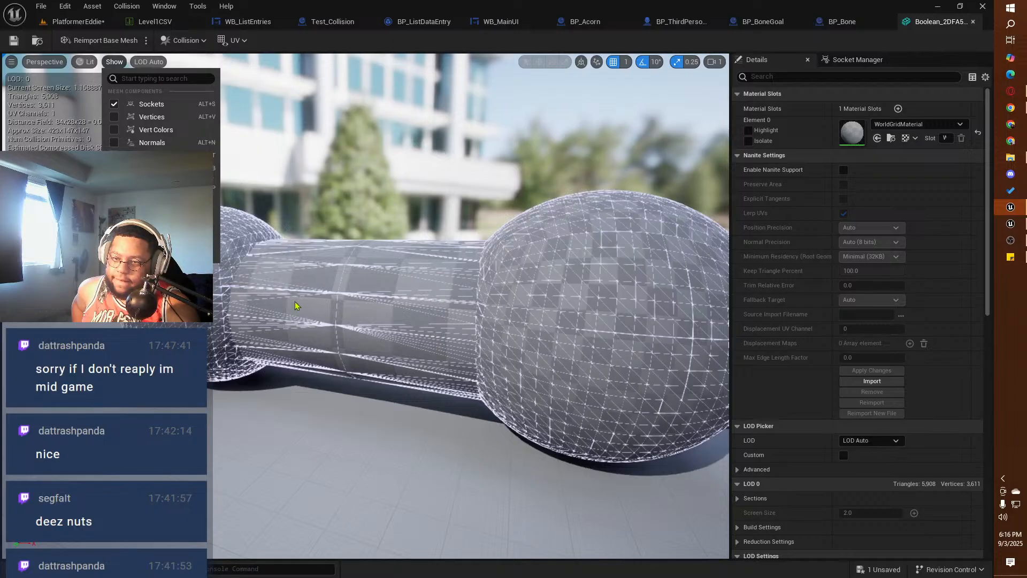
pyautogui.moveTo(337, 314); pyautogui.dragTo(398, 312, button='right')
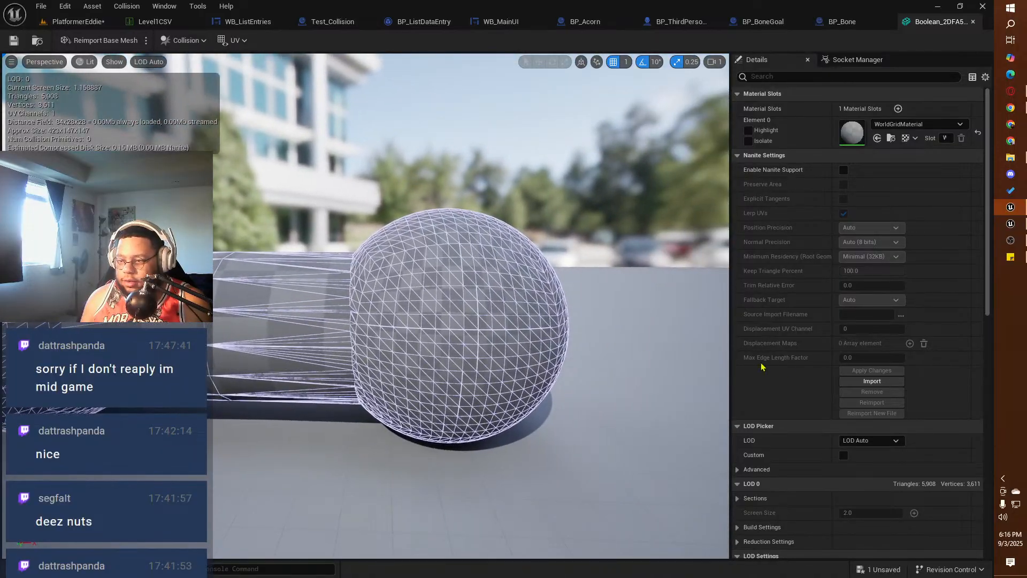
# Step: Set the bone mesh's Collision Complexity to Simple And Complex
pyautogui.scroll(-6, 863, 385)
pyautogui.scroll(-8, 863, 385)
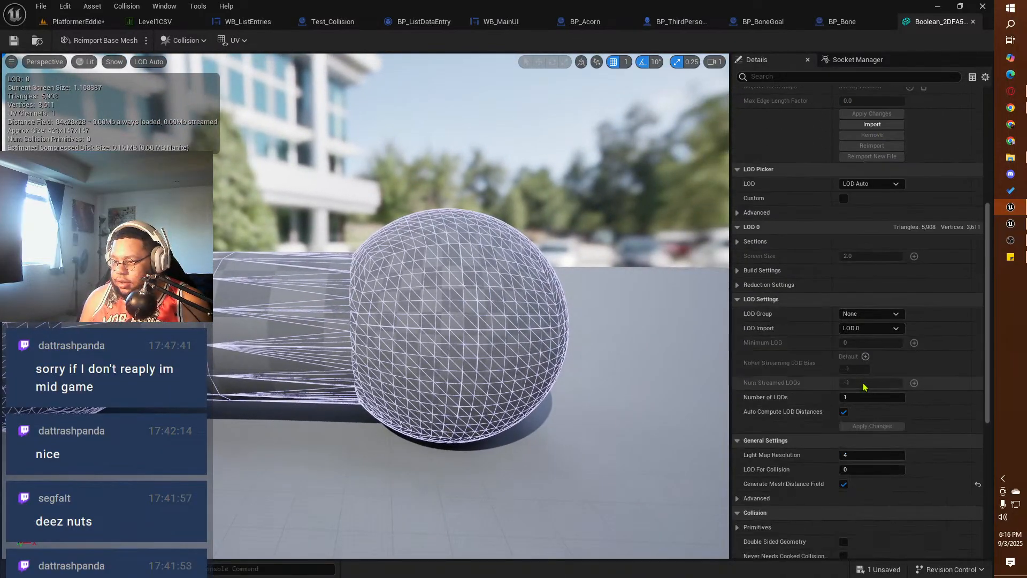
pyautogui.scroll(-1, 864, 385)
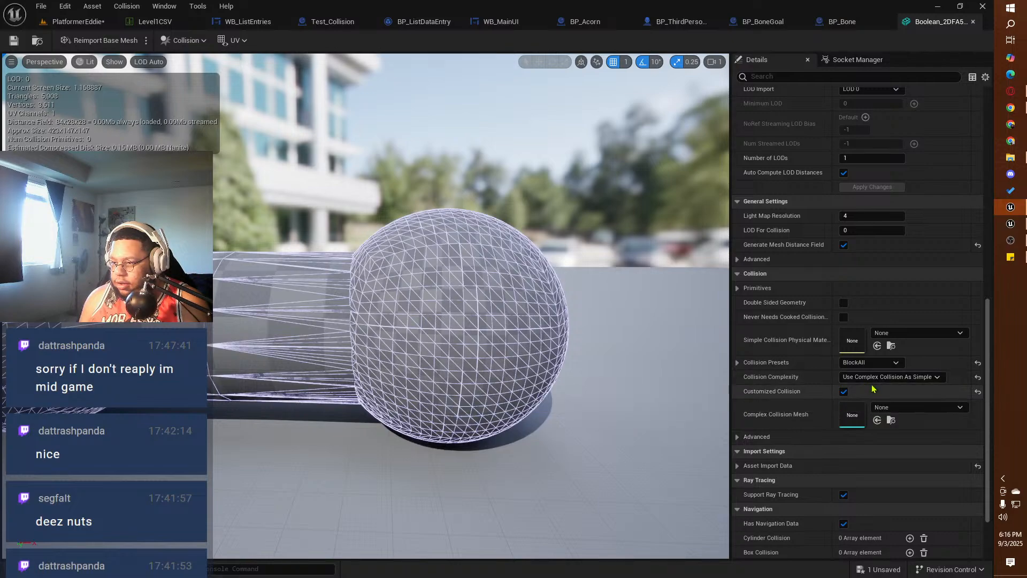
pyautogui.click(865, 376)
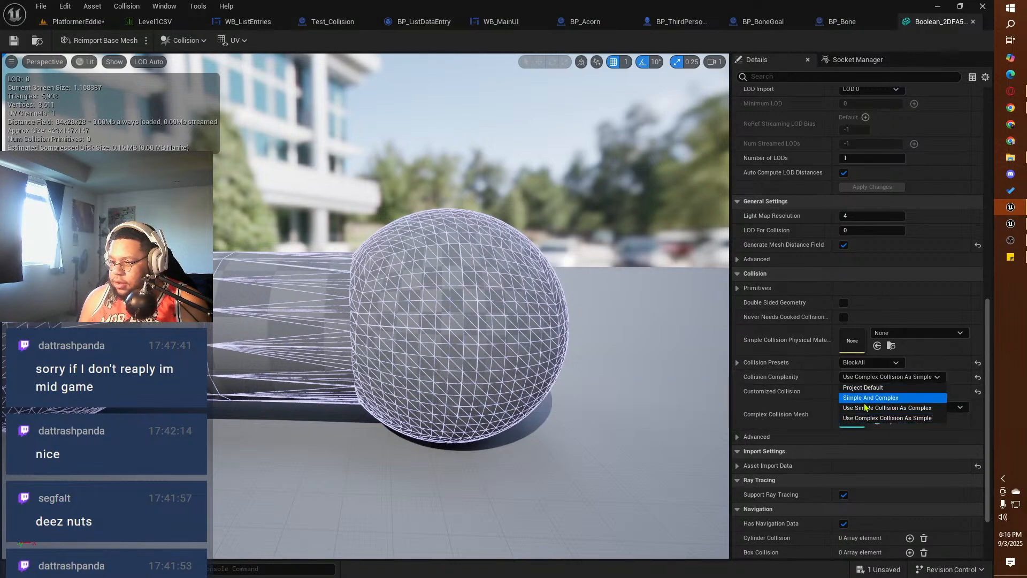
pyautogui.click(870, 397)
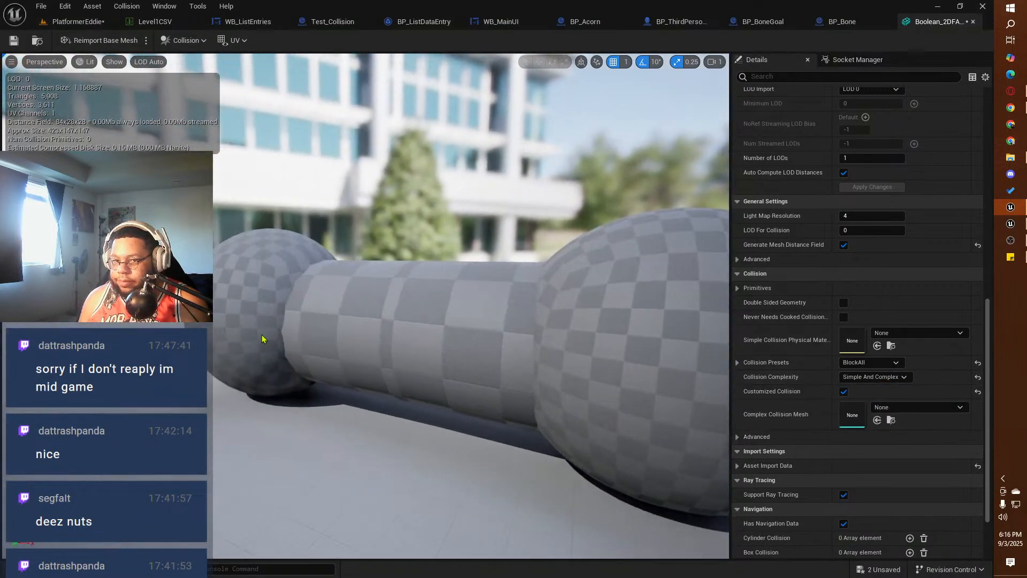
# Step: Show the complex collision overlay on the bone mesh to check it, and hide it again
pyautogui.click(112, 61)
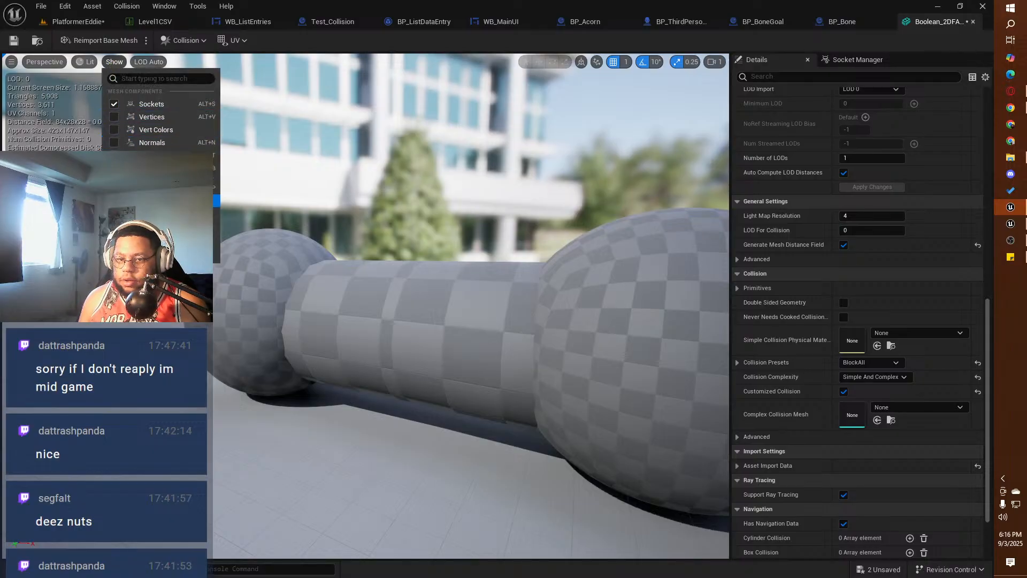
pyautogui.click(152, 239)
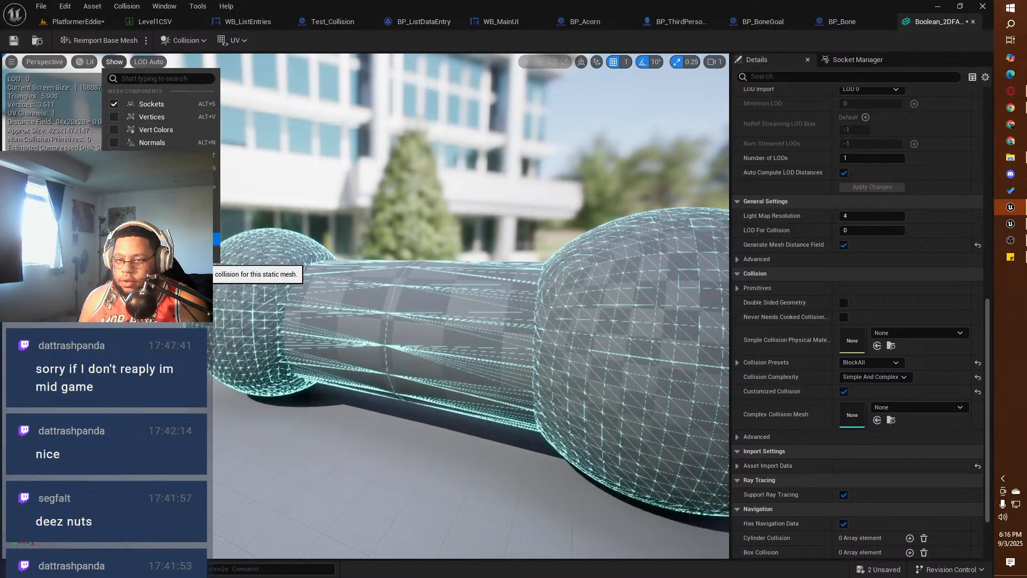
pyautogui.click(153, 239)
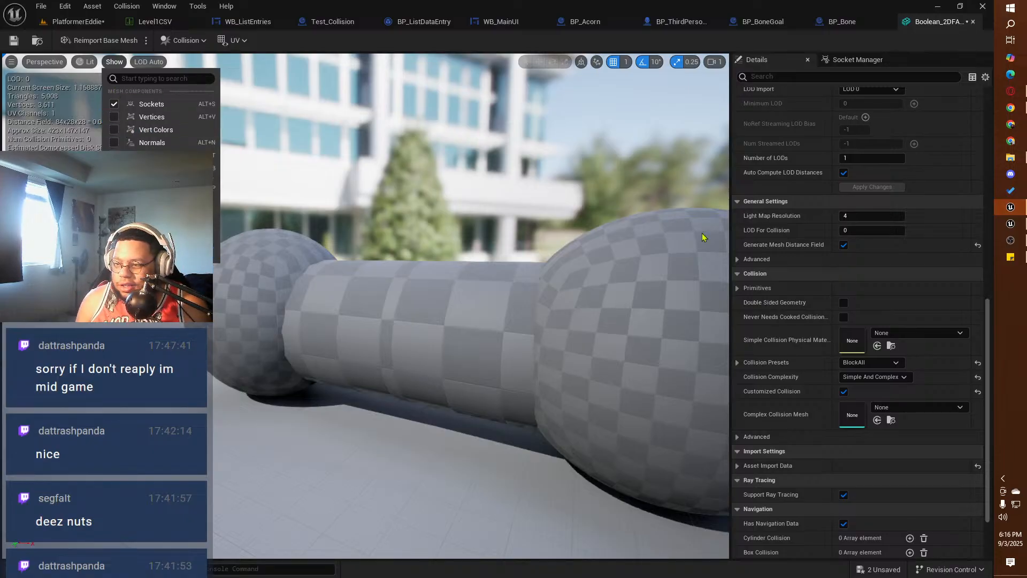
# Step: Set the bone mesh's Collision Complexity to Project Default, check its collision display, and save the mesh
pyautogui.click(858, 378)
pyautogui.click(859, 377)
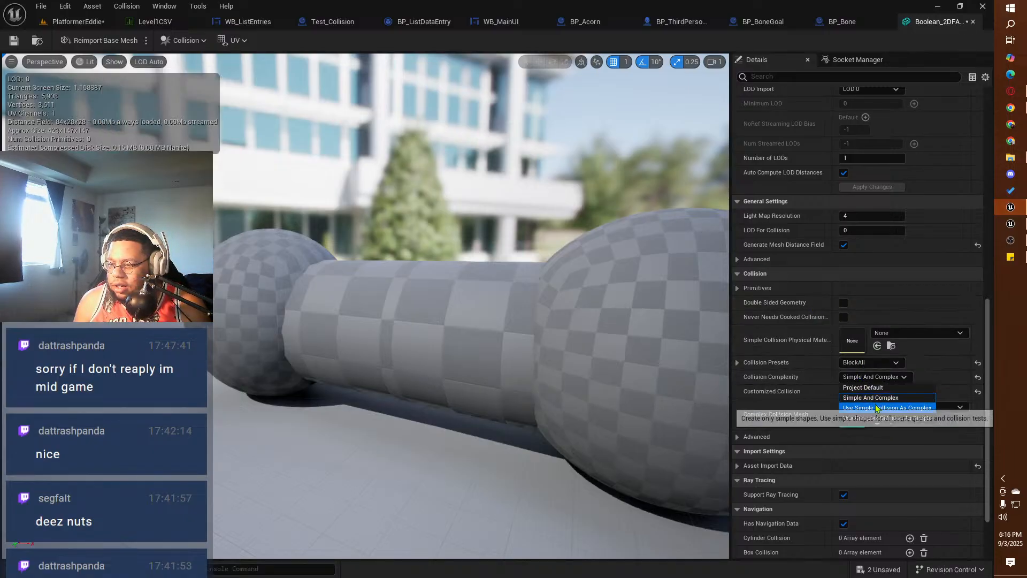
pyautogui.click(862, 395)
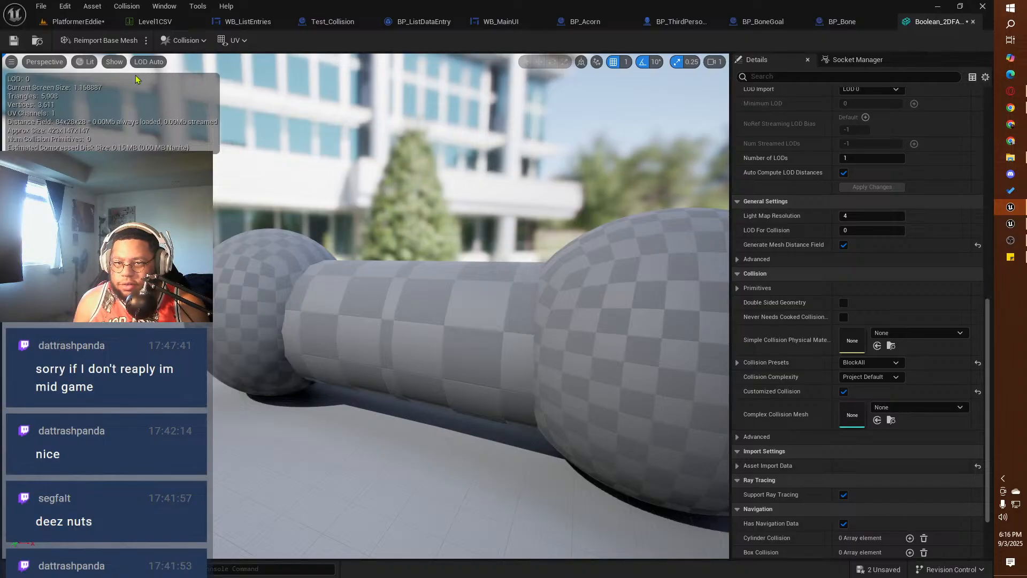
pyautogui.click(114, 61)
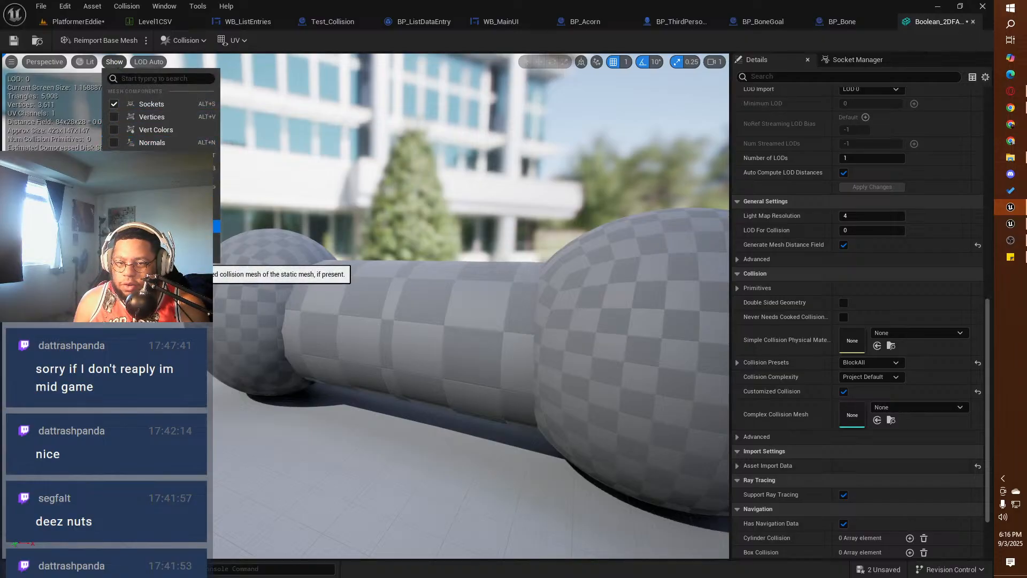
pyautogui.click(126, 239)
pyautogui.click(126, 239)
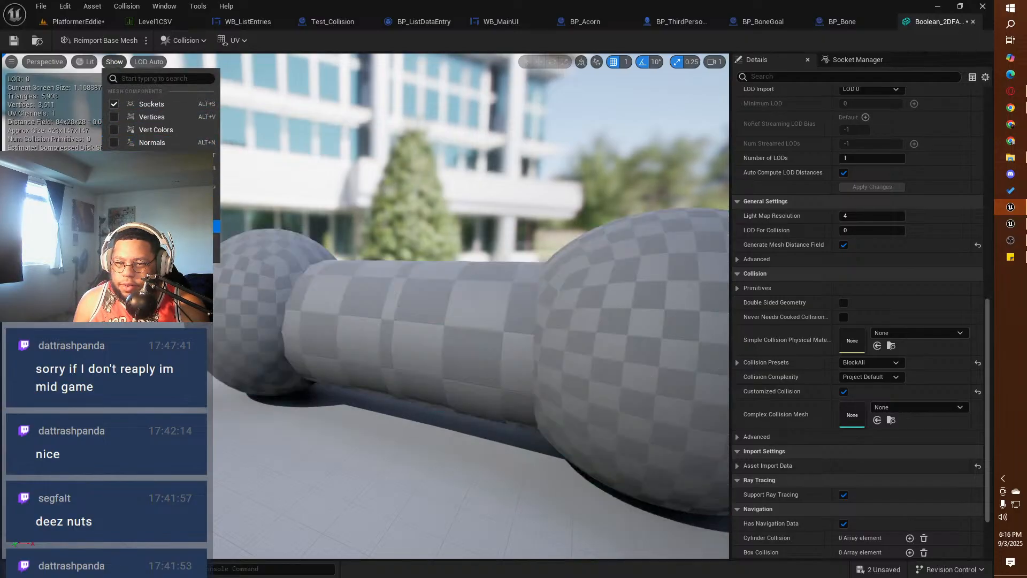
pyautogui.click(13, 40)
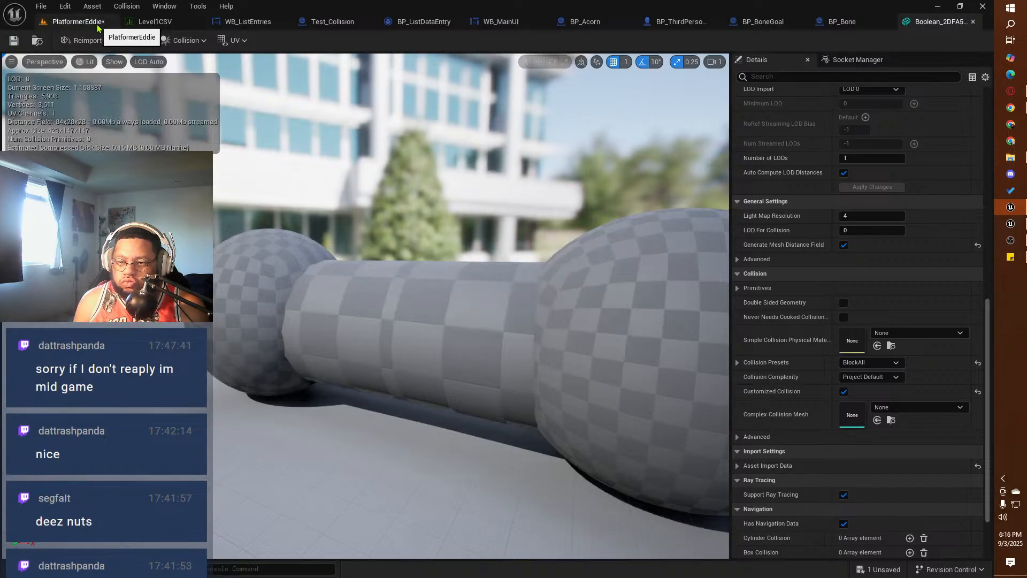
# Step: Try a sphere simplified collision on the bone mesh, remove it, and save the mesh
pyautogui.click(182, 40)
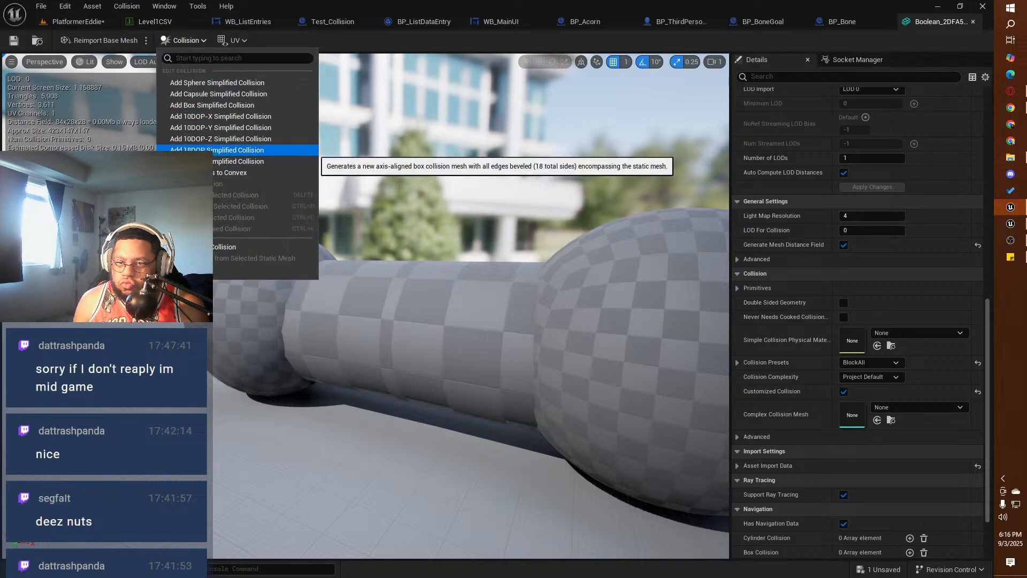
pyautogui.click(205, 84)
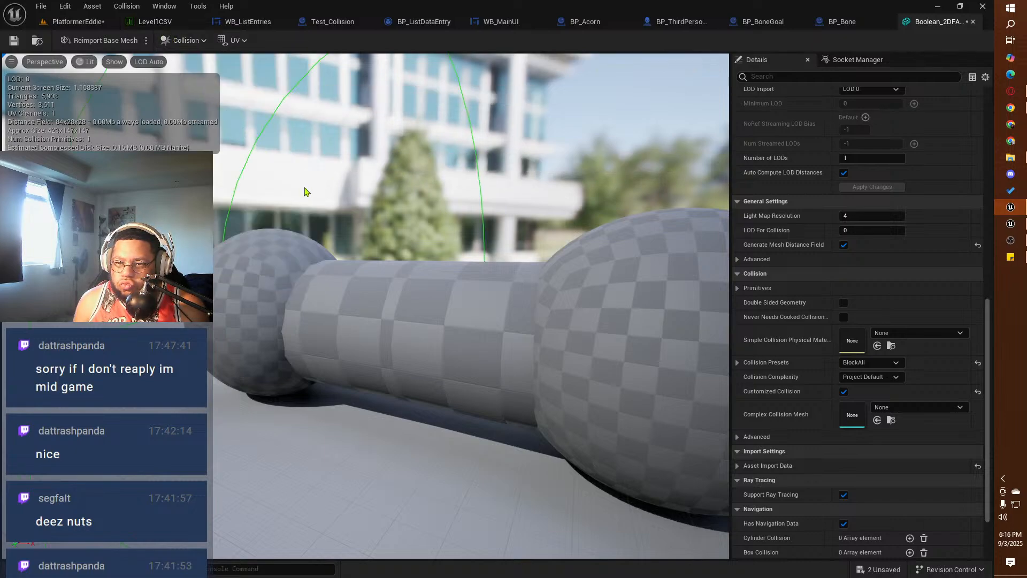
pyautogui.click(182, 46)
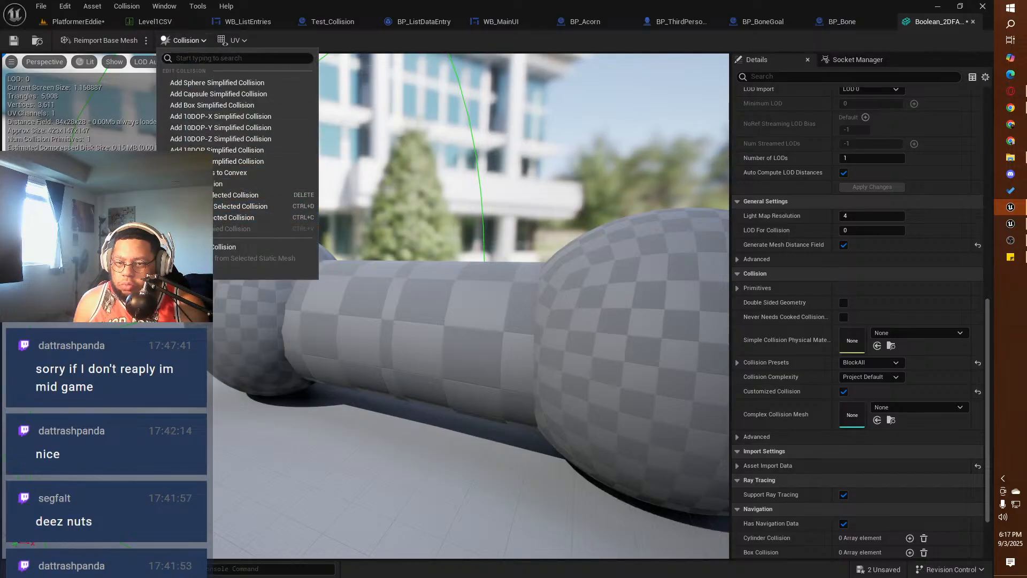
pyautogui.click(187, 183)
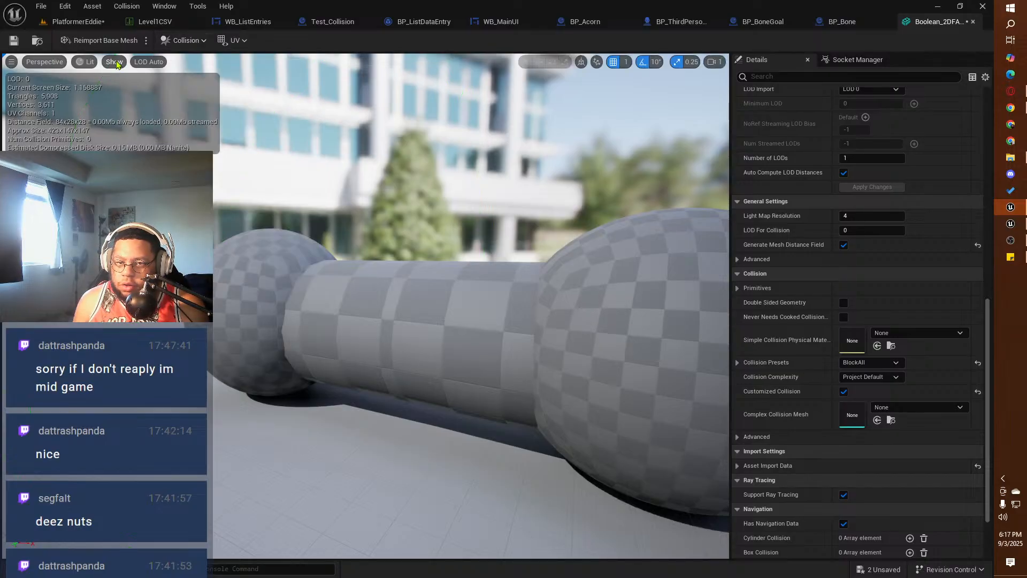
pyautogui.click(114, 62)
pyautogui.click(45, 61)
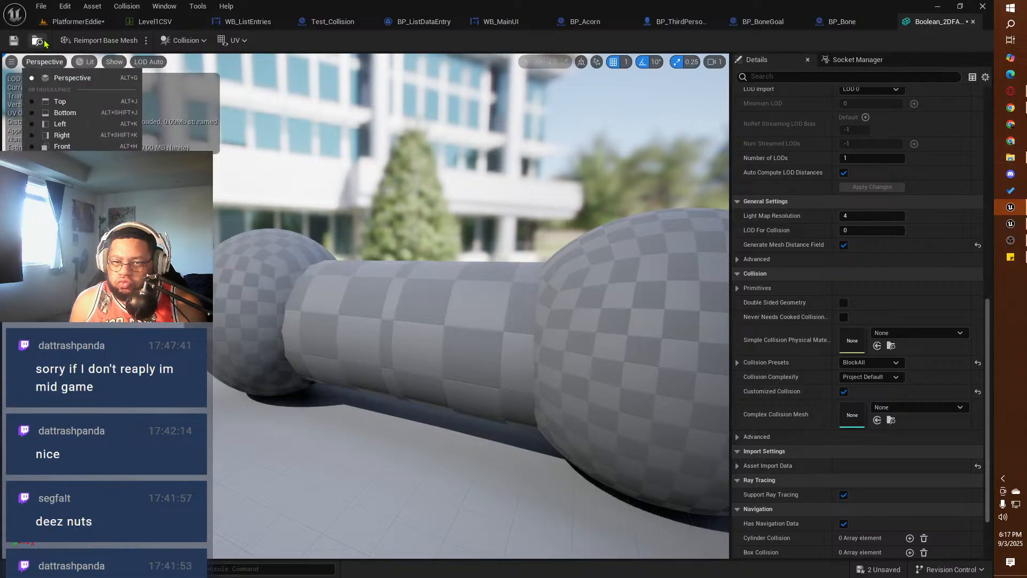
pyautogui.click(15, 41)
# Step: Playtest the PlatformerEddie level to check how BP_Bone behaves without simplified collision, and end the session
pyautogui.click(77, 22)
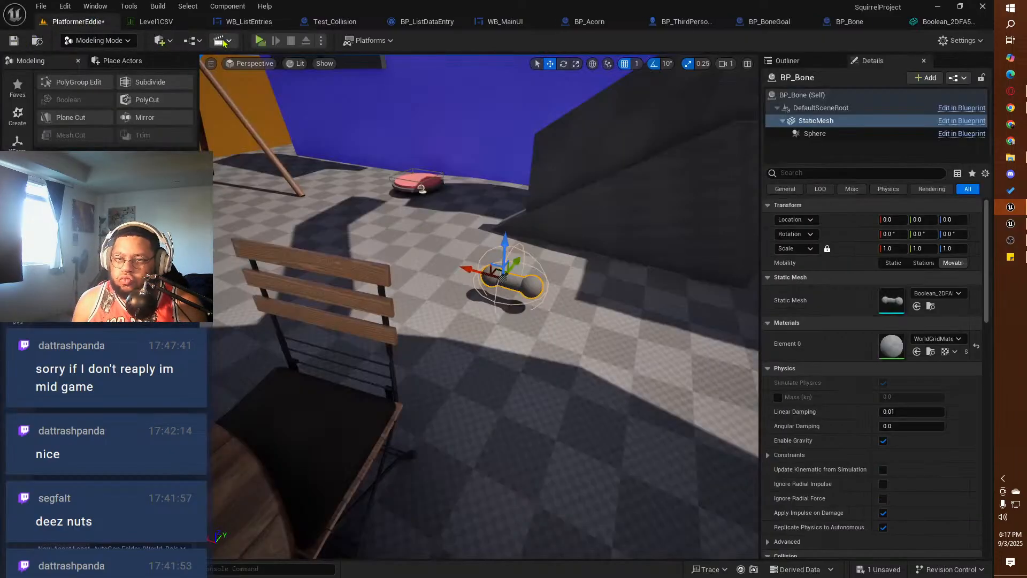
pyautogui.click(260, 41)
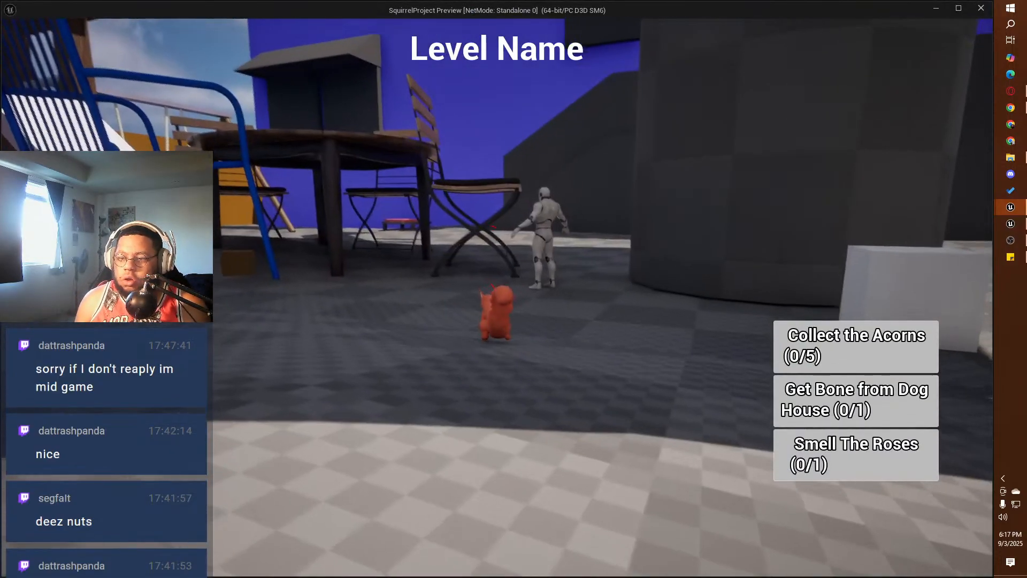
pyautogui.press('Escape')
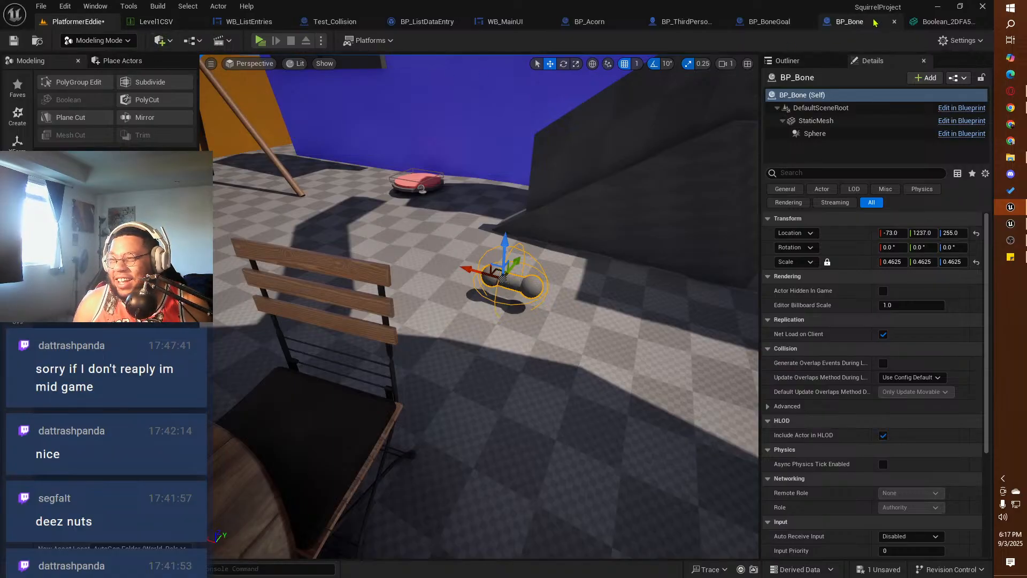
# Step: Add a capsule simplified collision to the bone mesh, save it, and return to the PlatformerEddie level
pyautogui.click(944, 21)
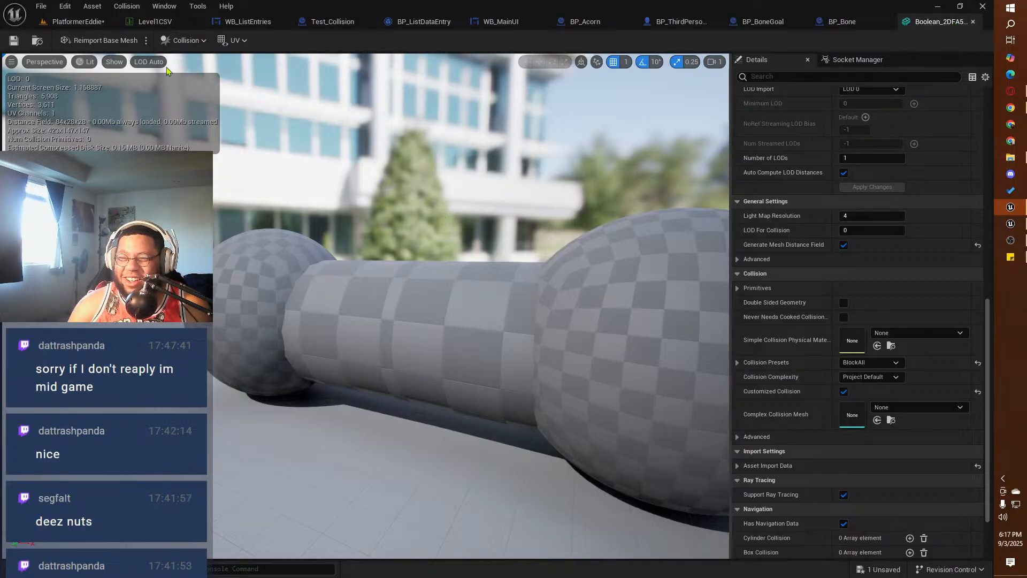
pyautogui.click(184, 40)
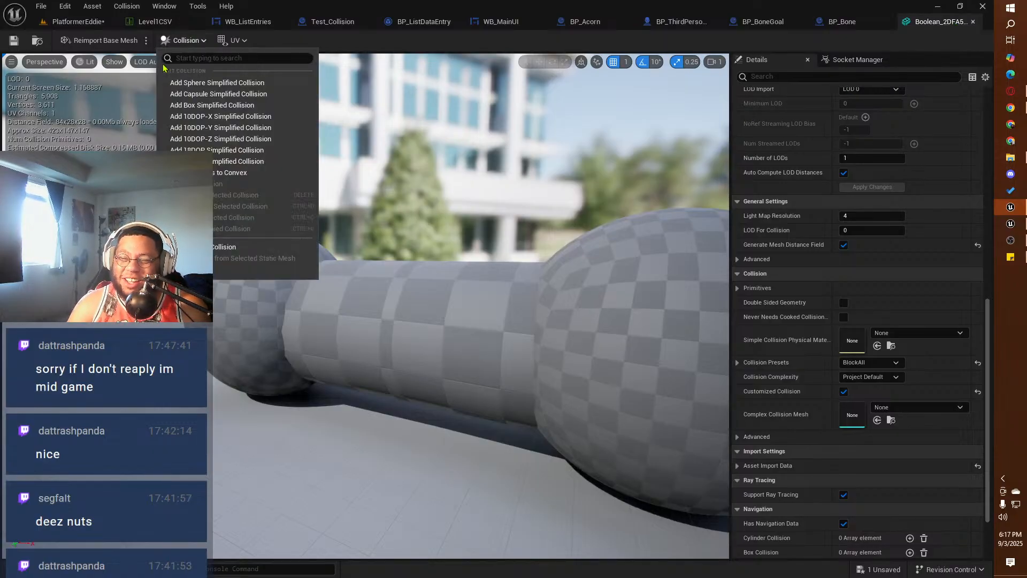
pyautogui.click(200, 94)
pyautogui.moveTo(306, 268); pyautogui.dragTo(360, 284, button='right')
pyautogui.press('s')
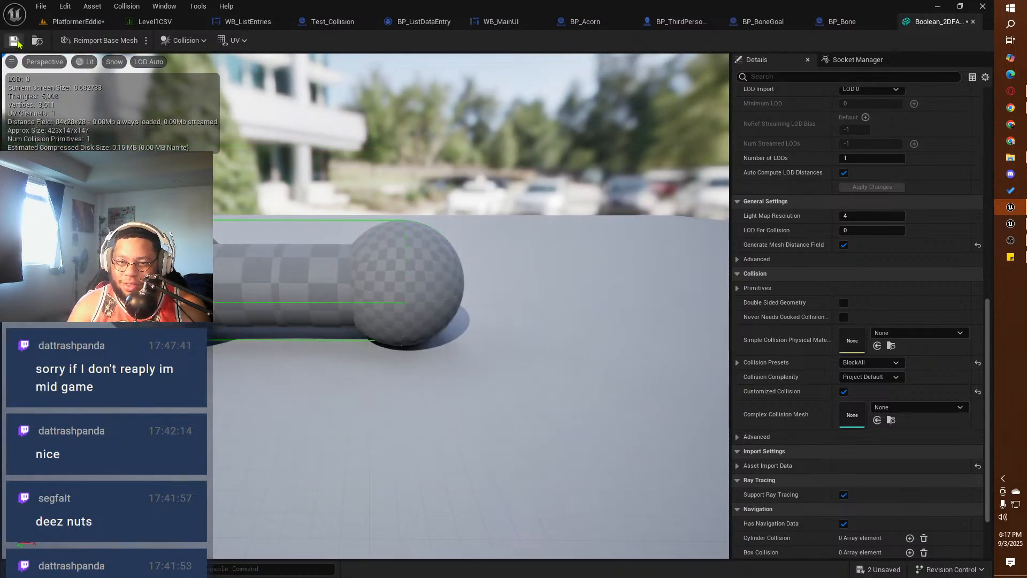
pyautogui.click(103, 23)
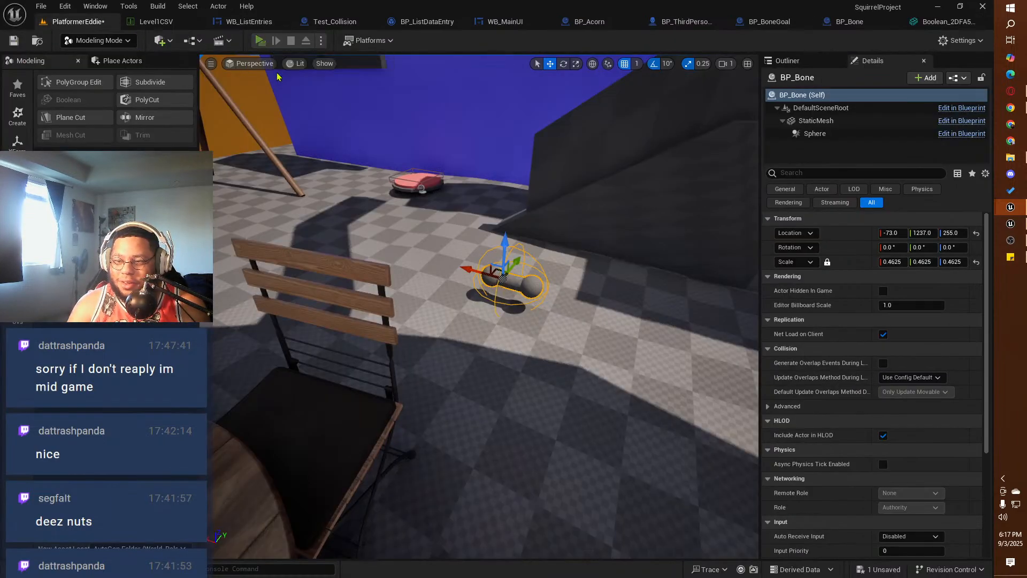
# Step: Playtest the PlatformerEddie level, walk the squirrel to the bone beside the chair, and grab it
pyautogui.click(260, 41)
pyautogui.press('d')
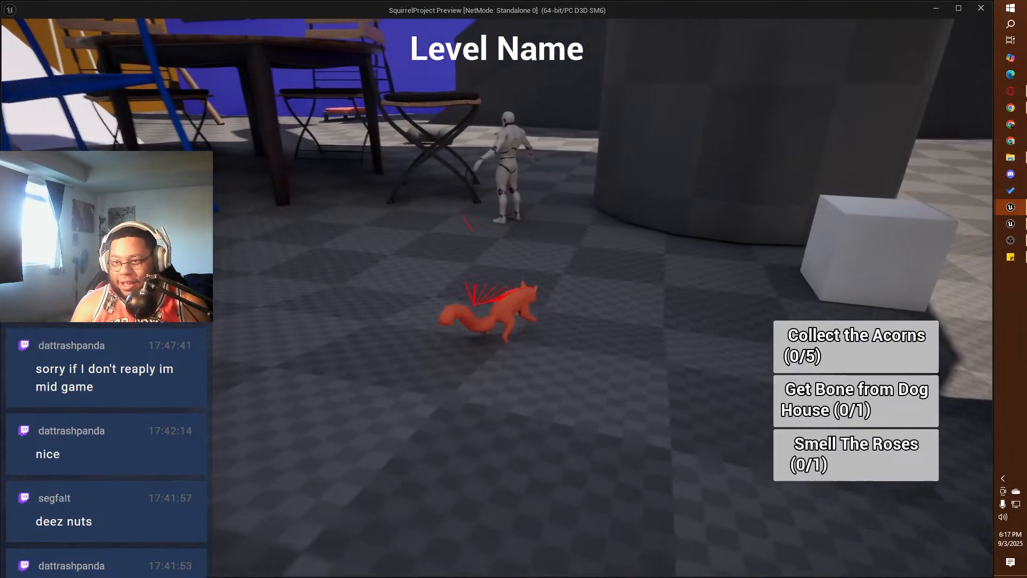
pyautogui.press('w')
pyautogui.press('w')
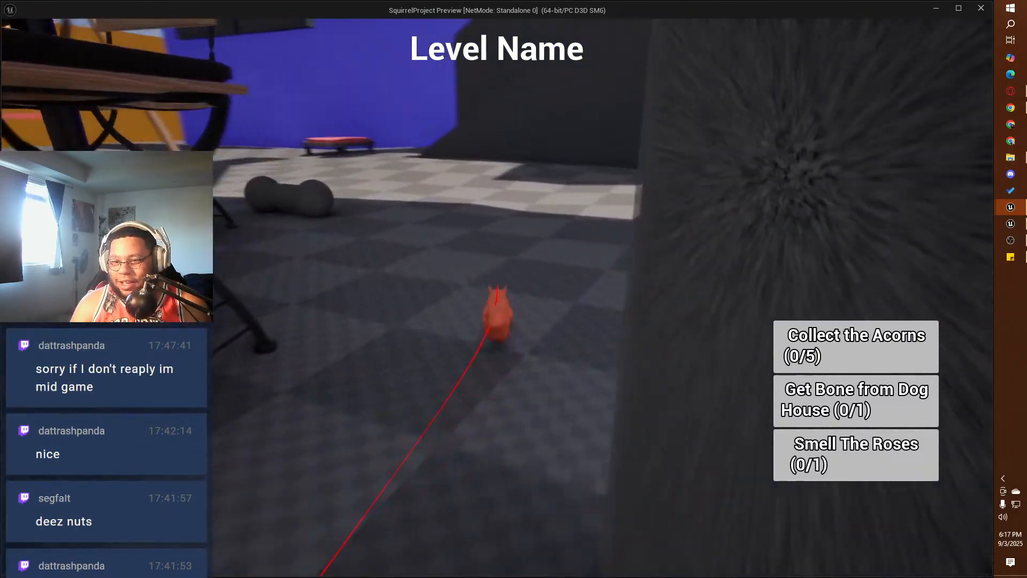
pyautogui.press('w')
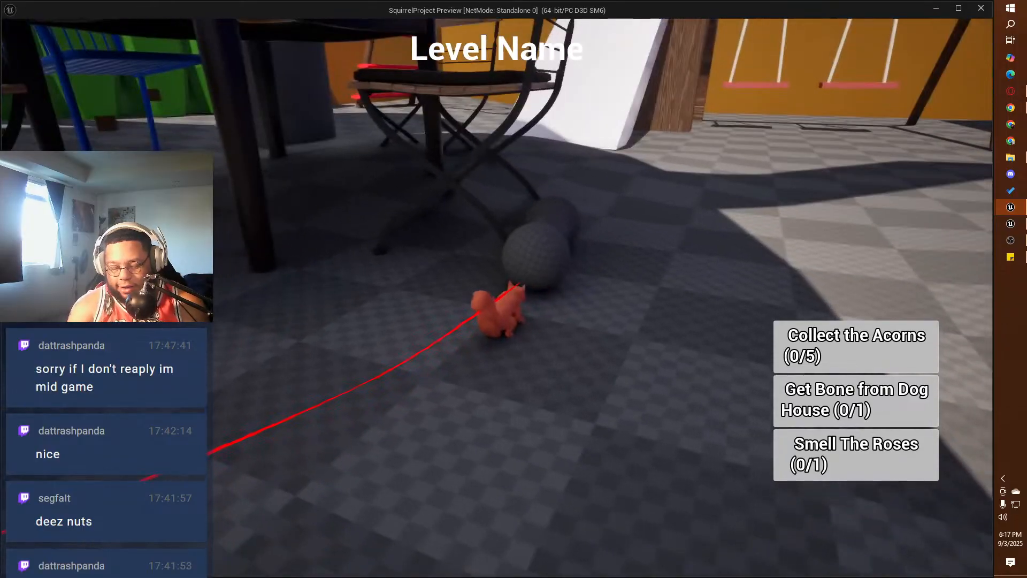
pyautogui.press('e')
pyautogui.press('w')
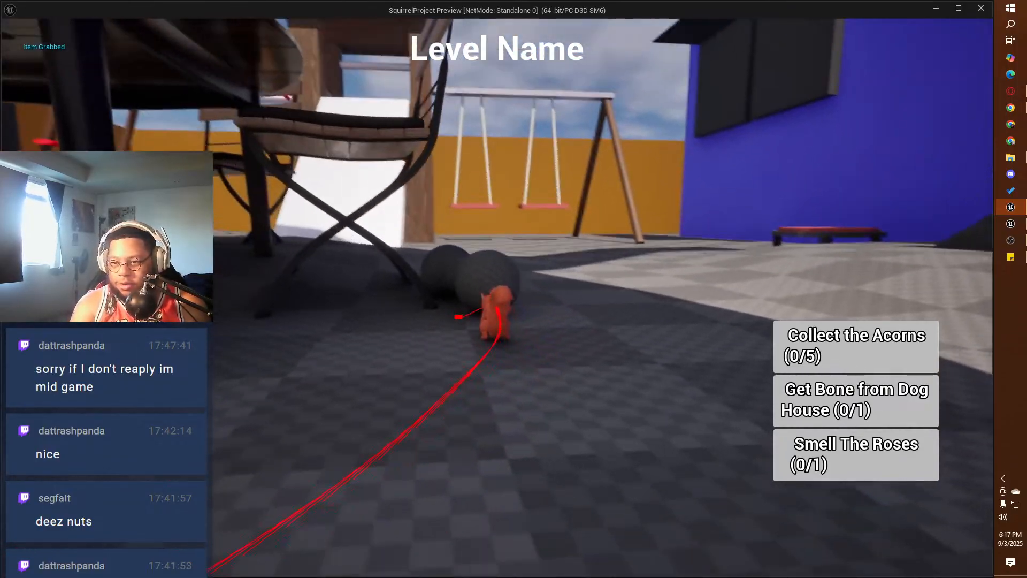
pyautogui.press('e')
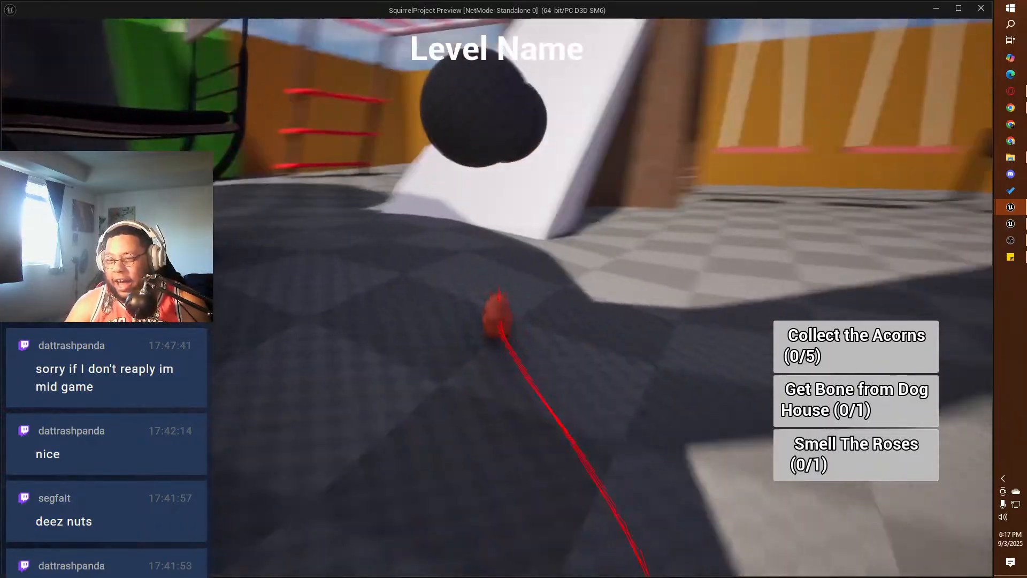
# Step: Carry the bone up the white slide and around the wooden platform to test its physics, and end the playtest
pyautogui.press('w')
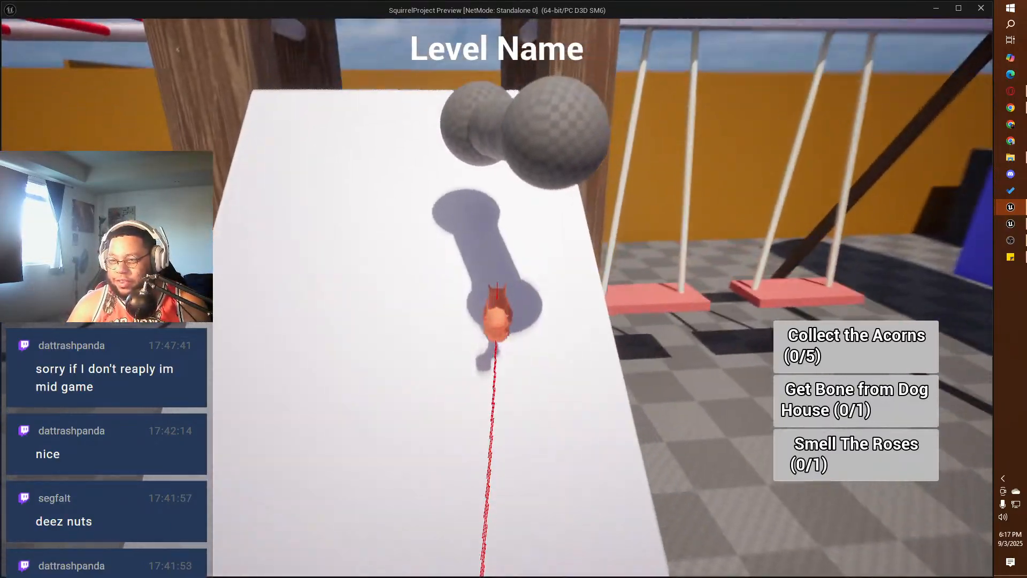
pyautogui.press('w')
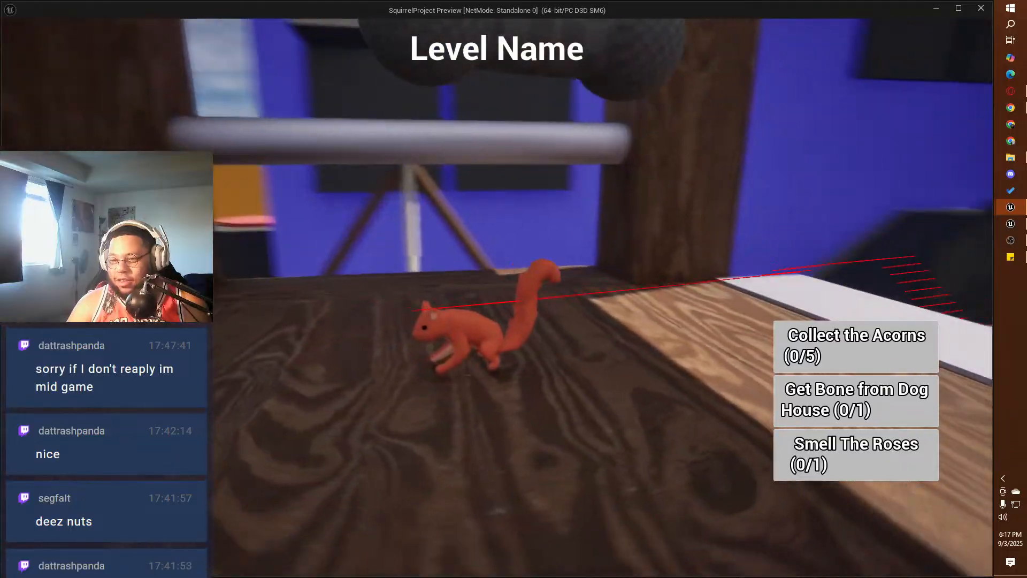
pyautogui.press('w')
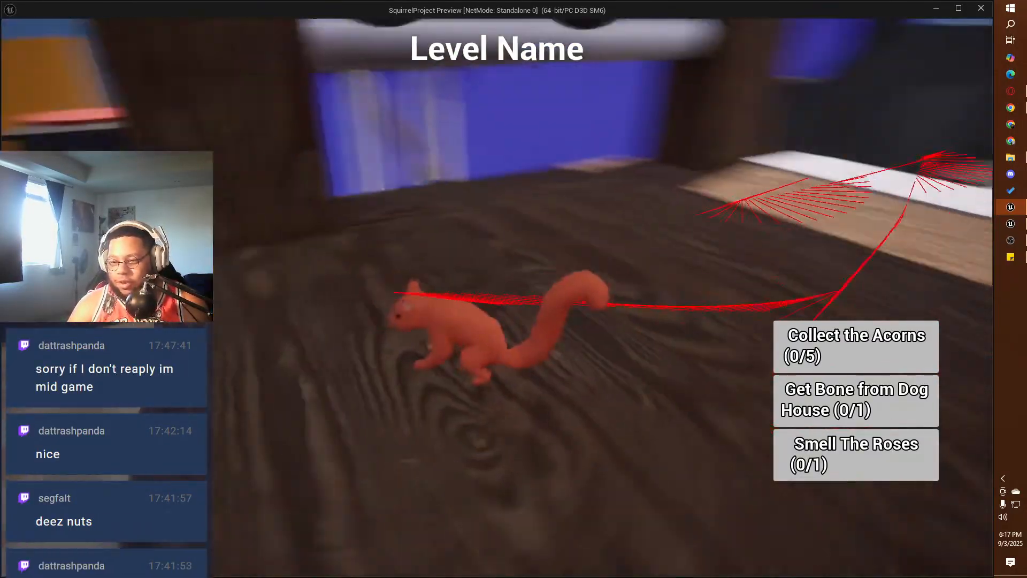
pyautogui.press('w')
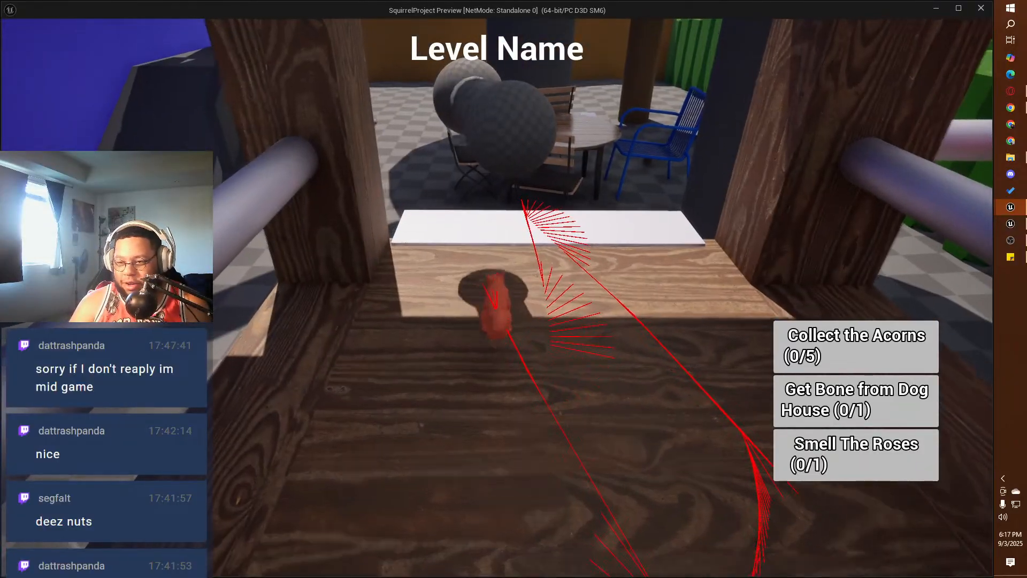
pyautogui.press('w')
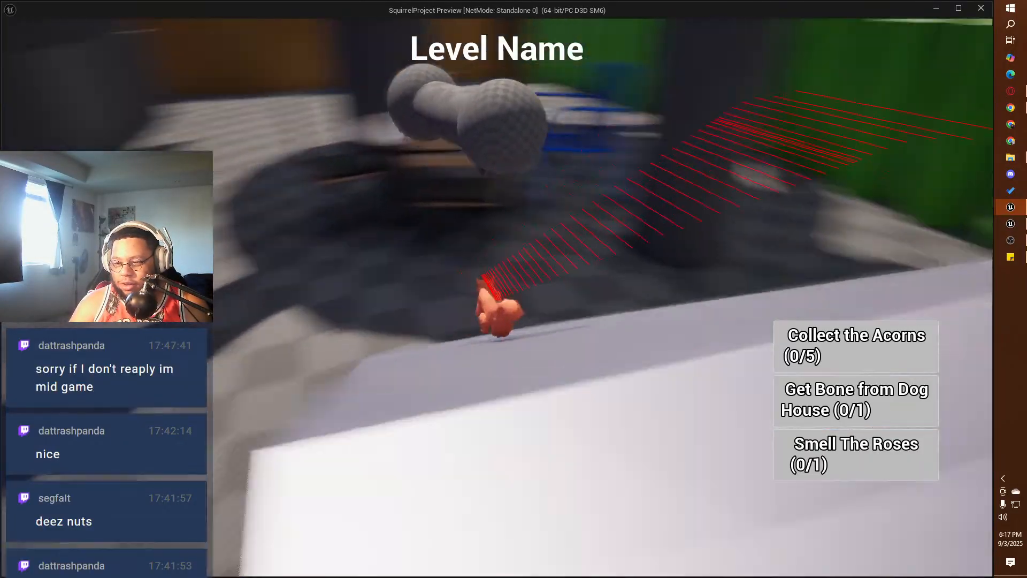
pyautogui.press('w')
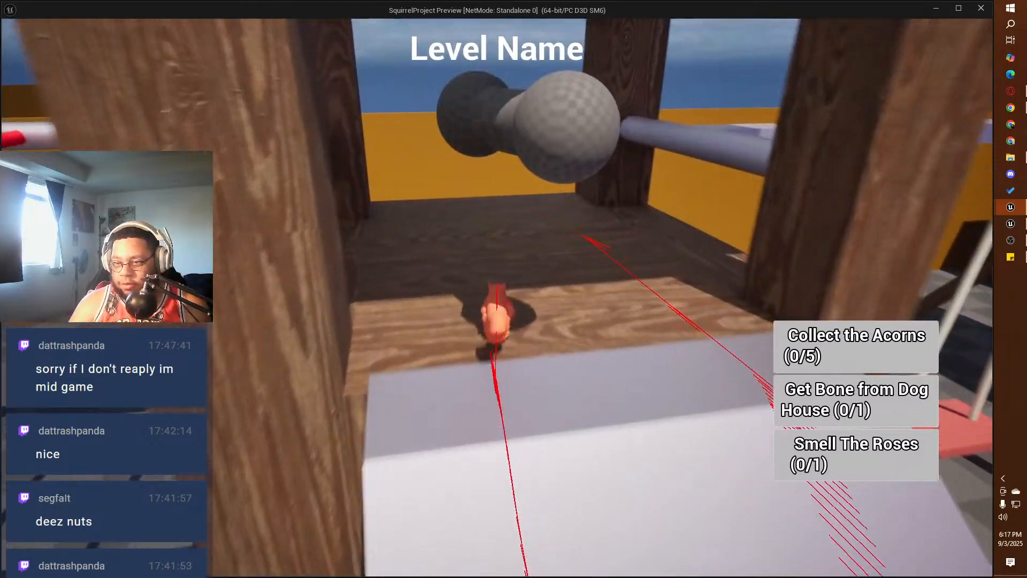
pyautogui.press('w')
pyautogui.press('w')
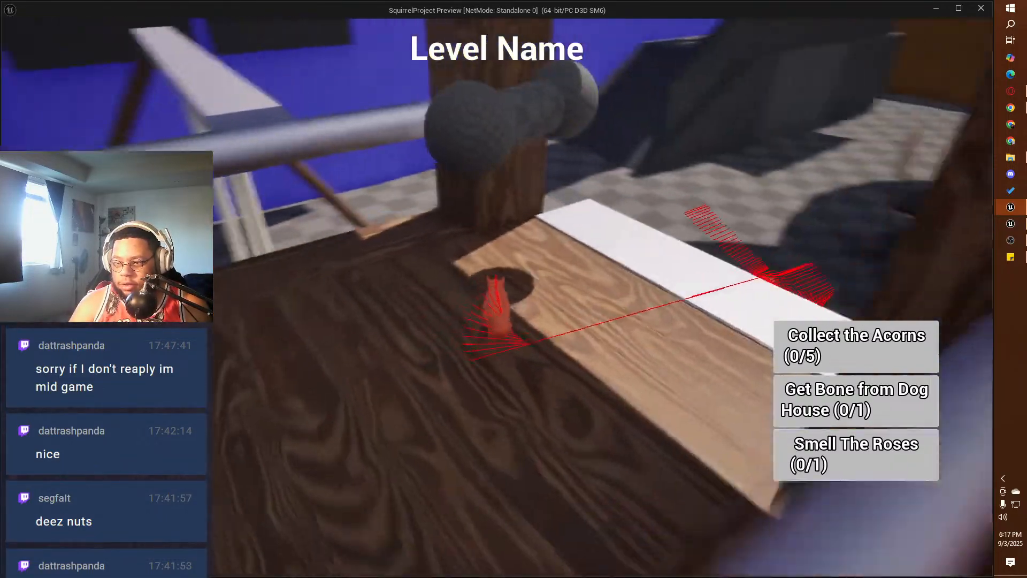
pyautogui.press('w')
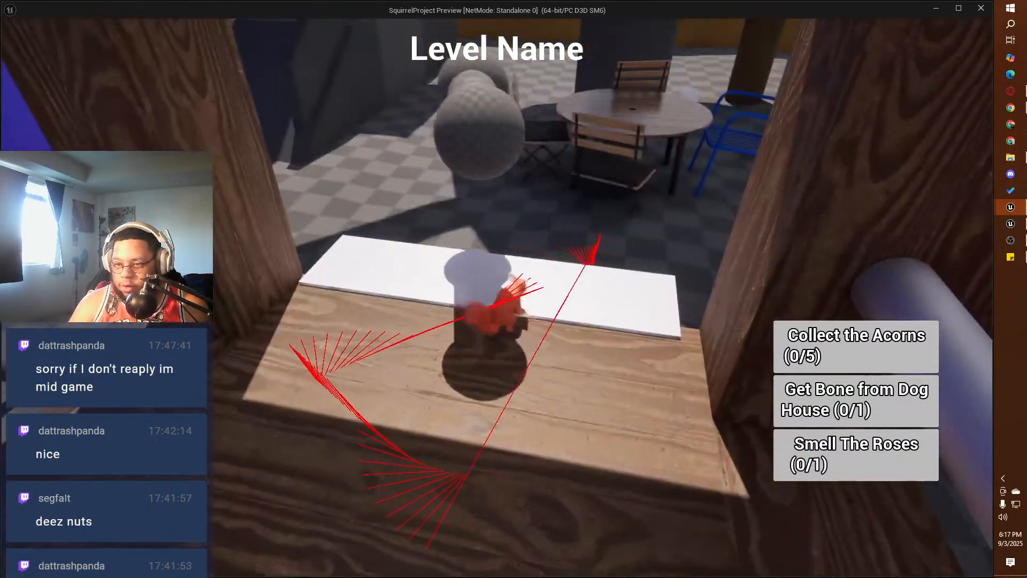
pyautogui.press('w')
pyautogui.press('Escape')
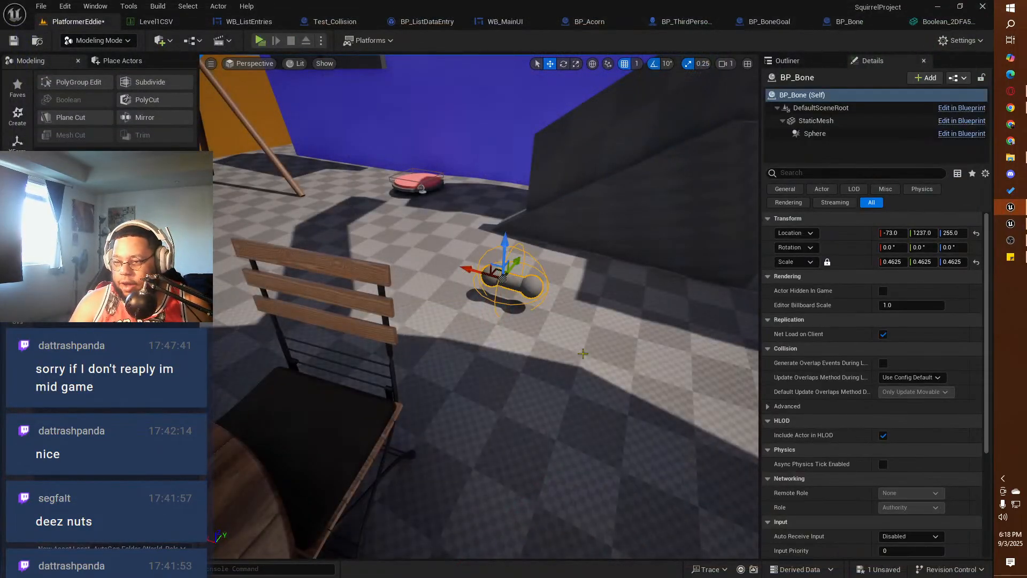
# Step: In BP_BoneGoal, add a Cast To BP_Bone after the Box's begin overlap event, with Other Actor as its object
pyautogui.moveTo(424, 321); pyautogui.dragTo(364, 289, button='right')
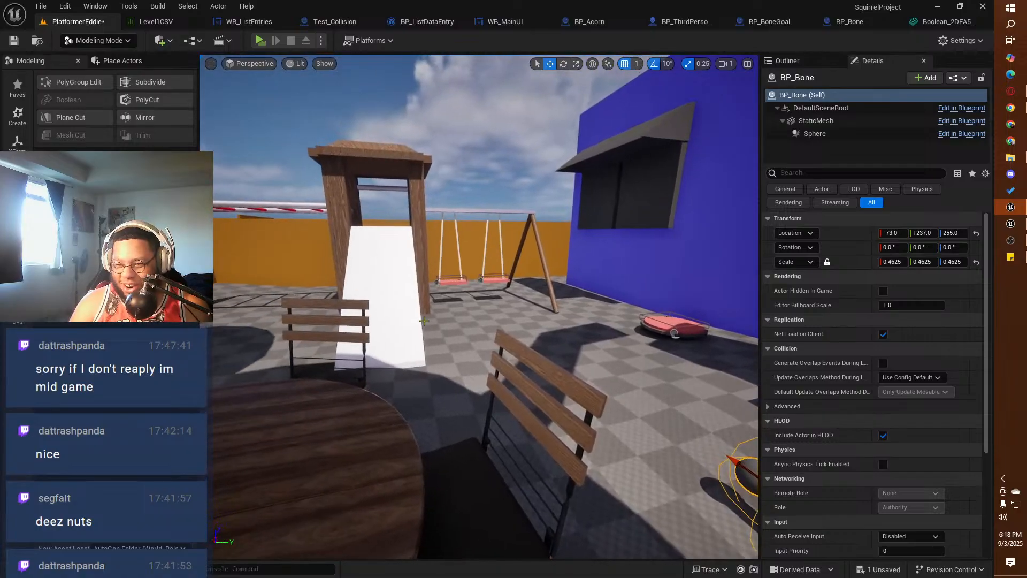
pyautogui.click(770, 21)
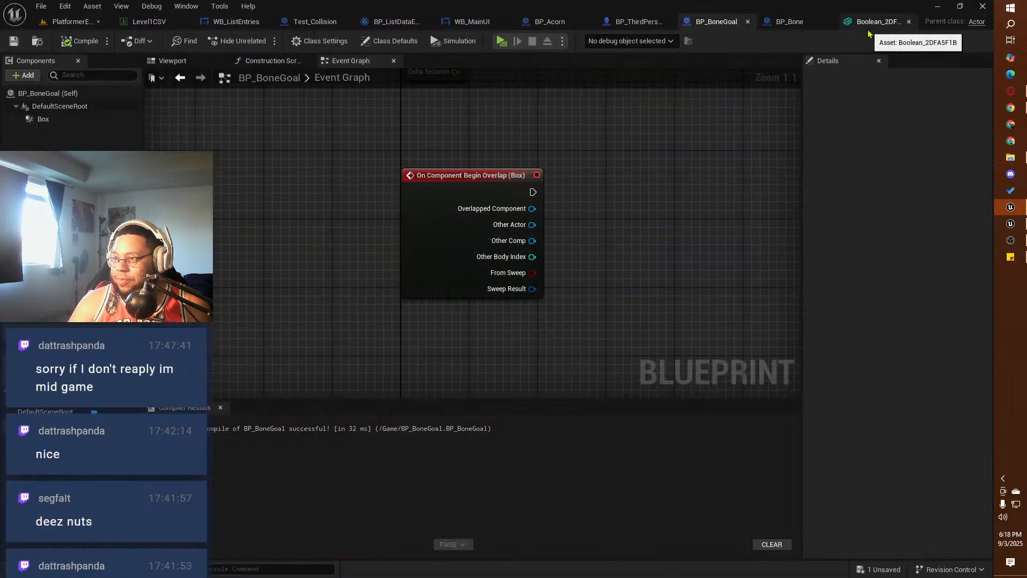
pyautogui.moveTo(532, 191); pyautogui.dragTo(592, 197)
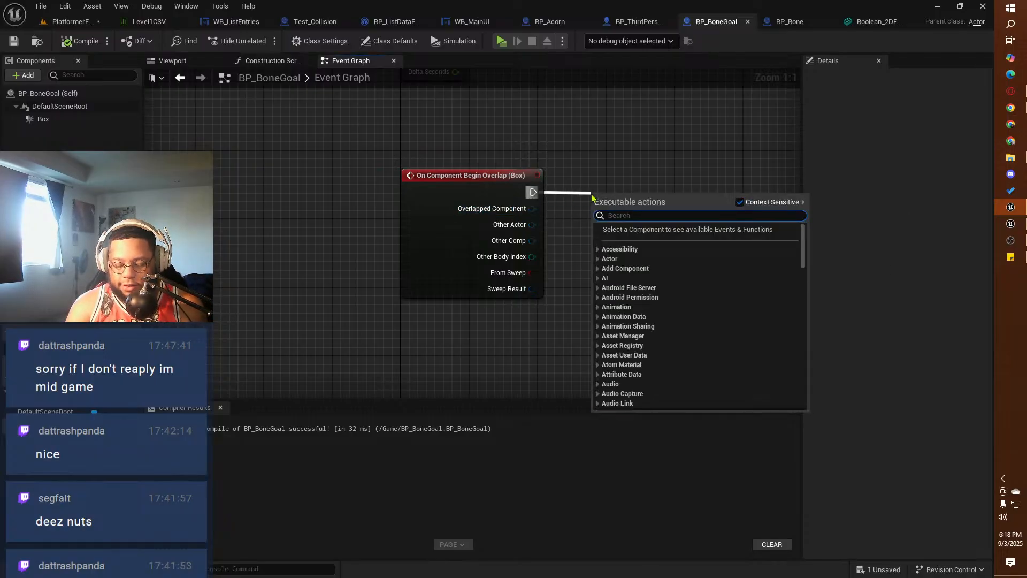
pyautogui.write('cast to b')
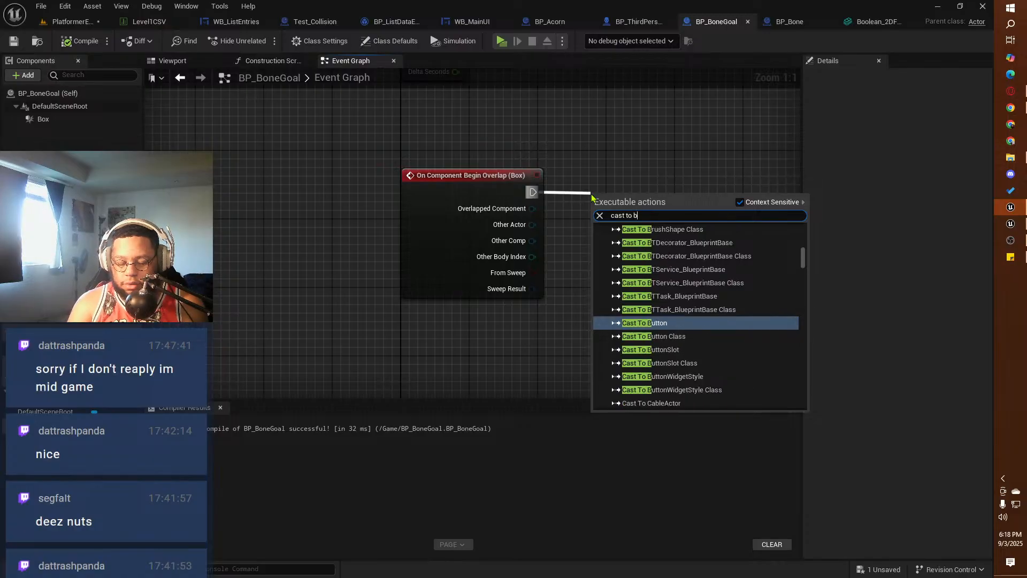
pyautogui.write('one')
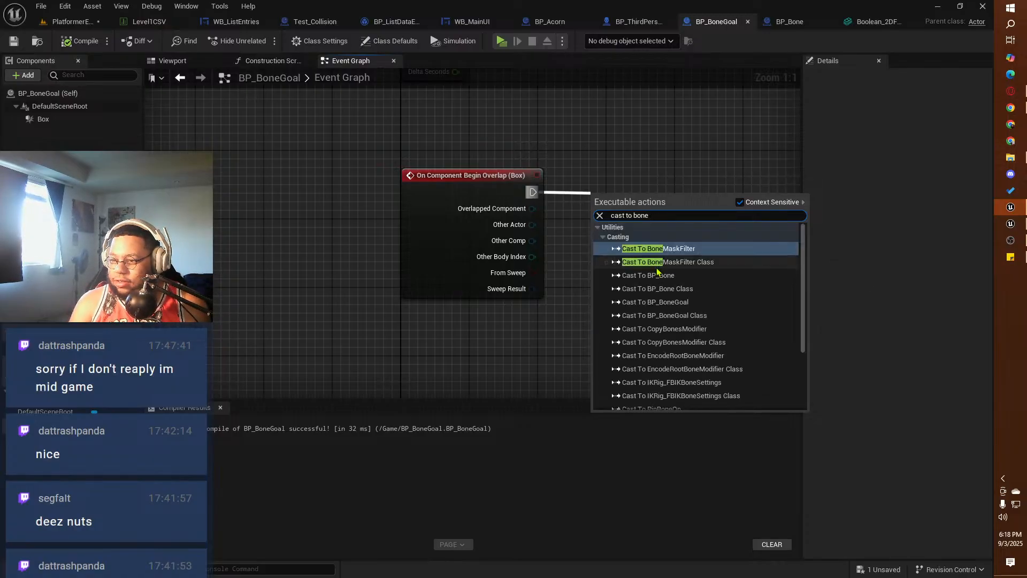
pyautogui.click(658, 277)
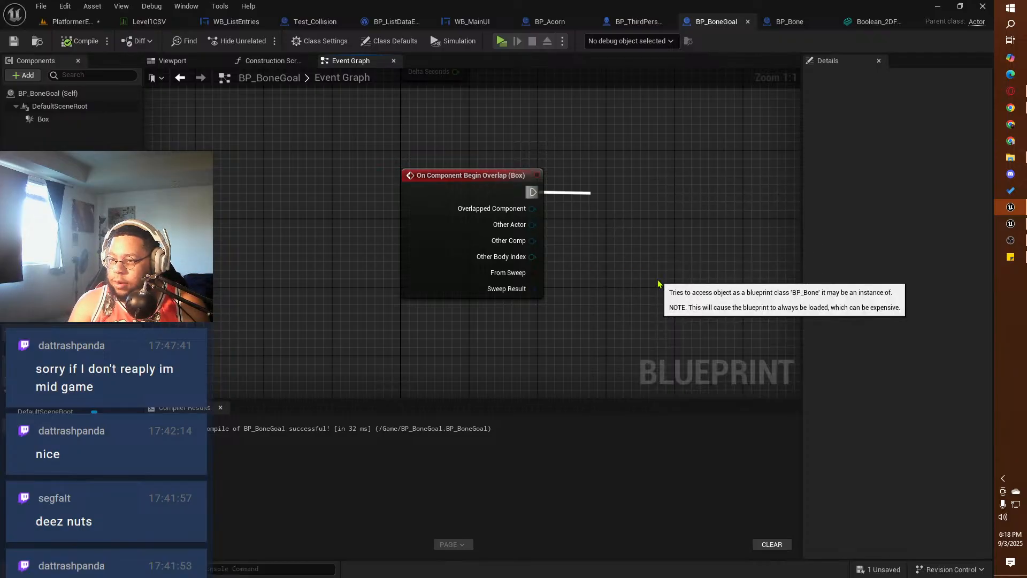
pyautogui.moveTo(617, 193); pyautogui.dragTo(533, 226)
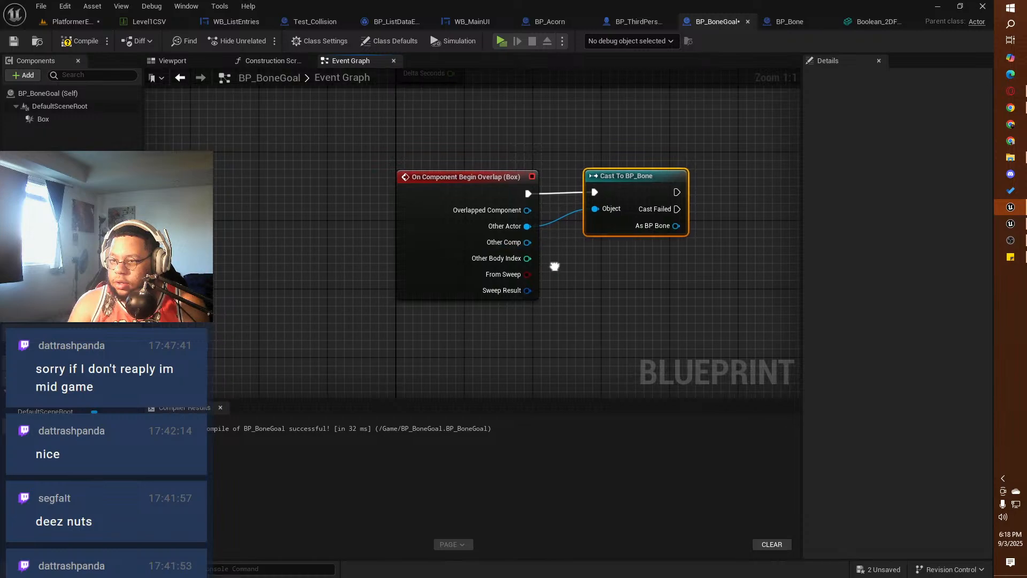
pyautogui.moveTo(553, 266); pyautogui.dragTo(303, 279, button='right')
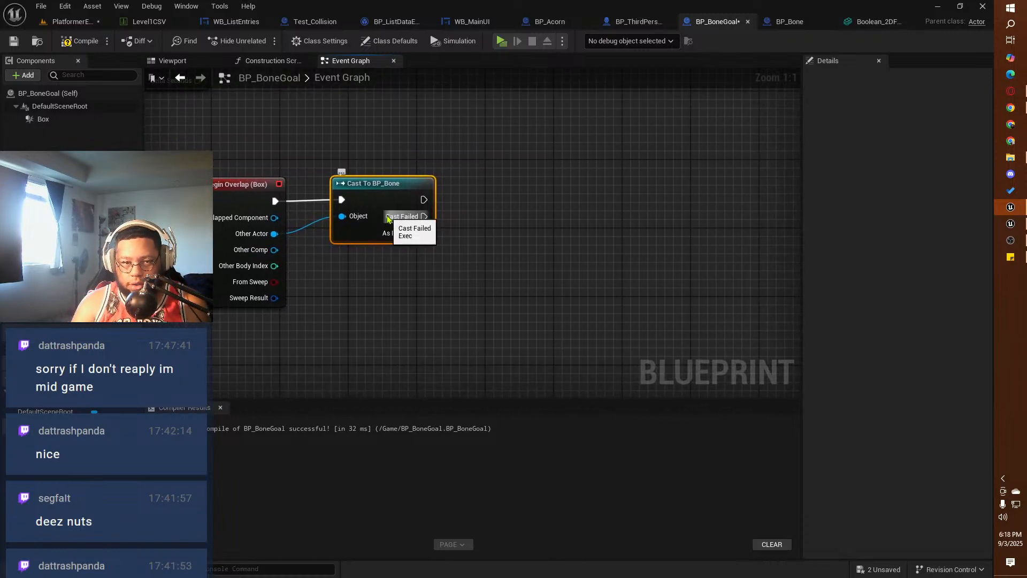
# Step: Consult BP_Acorn's event graph and add a custom event named "Received Bone?" to the BP_BoneGoal event graph
pyautogui.click(550, 22)
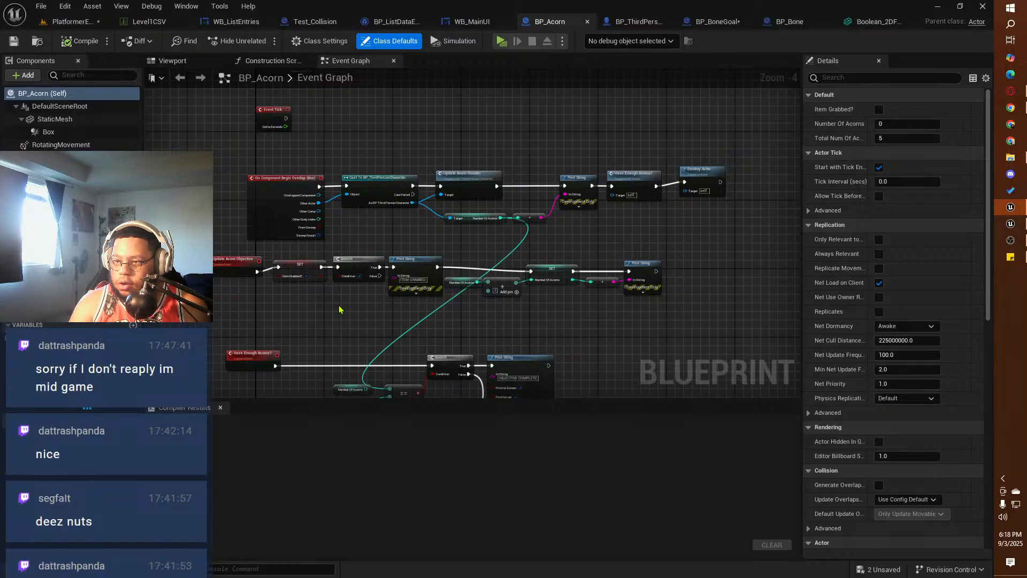
pyautogui.moveTo(340, 309); pyautogui.dragTo(387, 251, button='right')
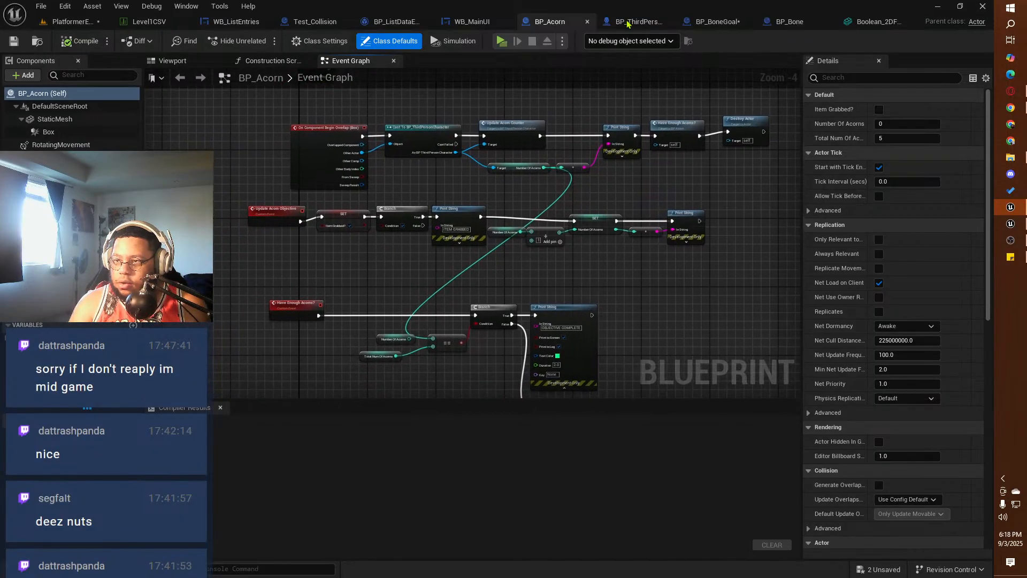
pyautogui.click(716, 21)
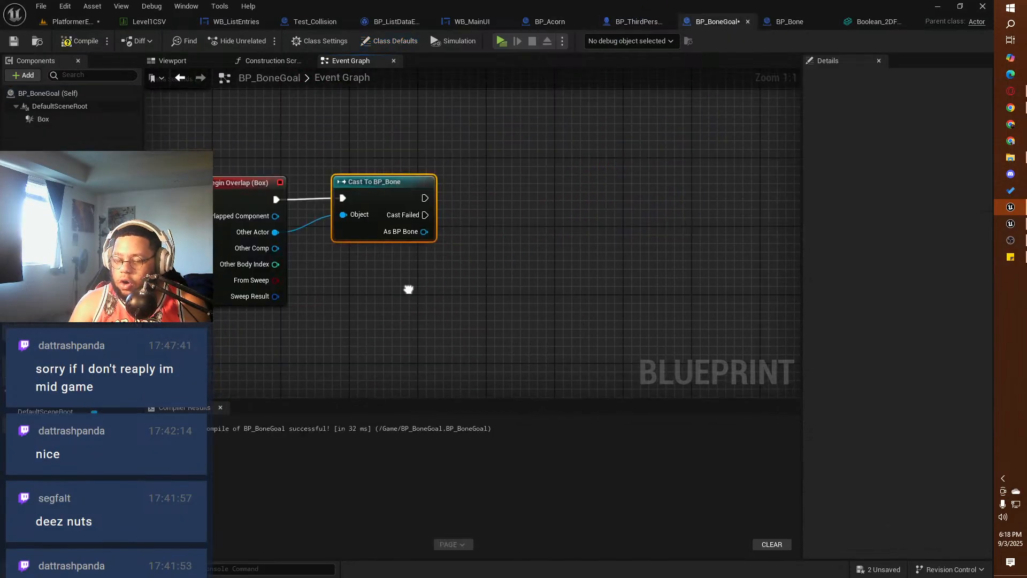
pyautogui.moveTo(408, 289); pyautogui.dragTo(576, 180, button='right')
pyautogui.rightClick(360, 266)
pyautogui.write('cus')
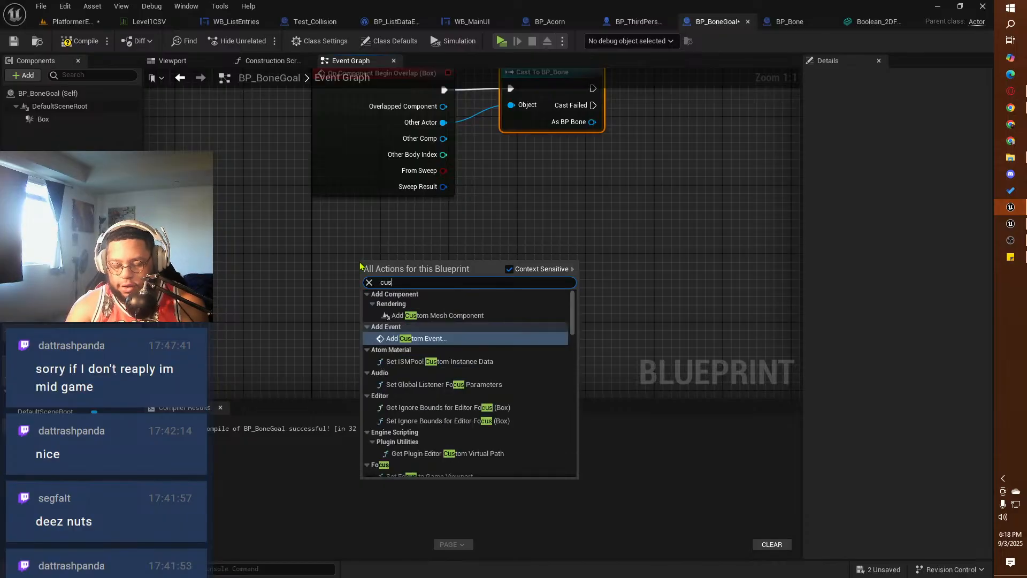
pyautogui.write('tom')
pyautogui.click(408, 341)
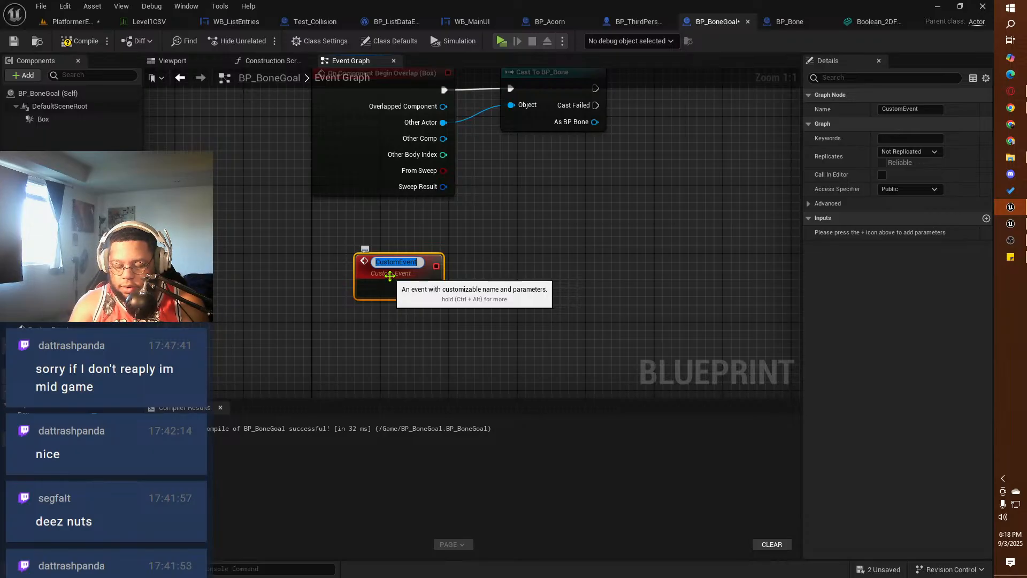
pyautogui.write('Rec')
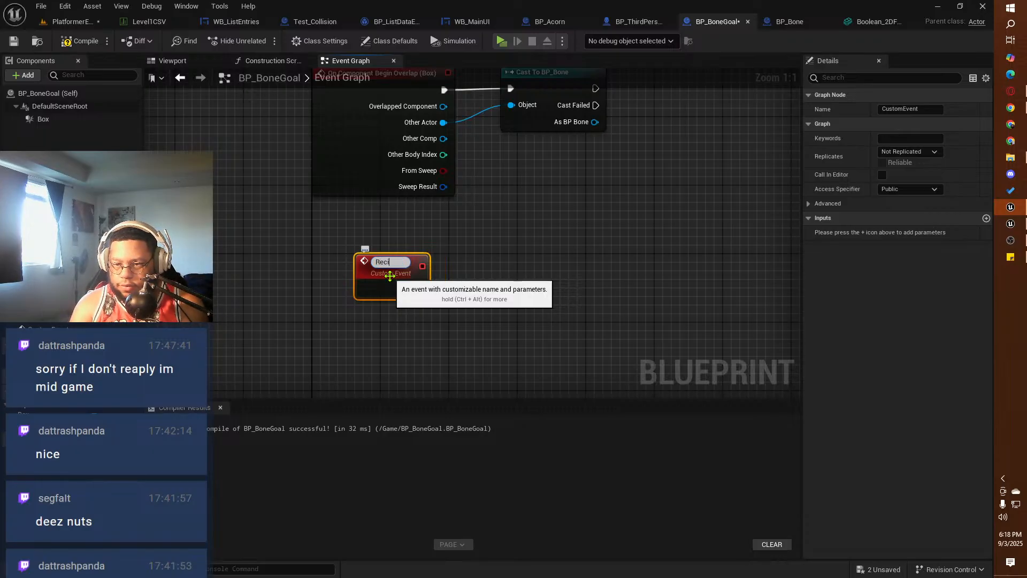
pyautogui.write('eived')
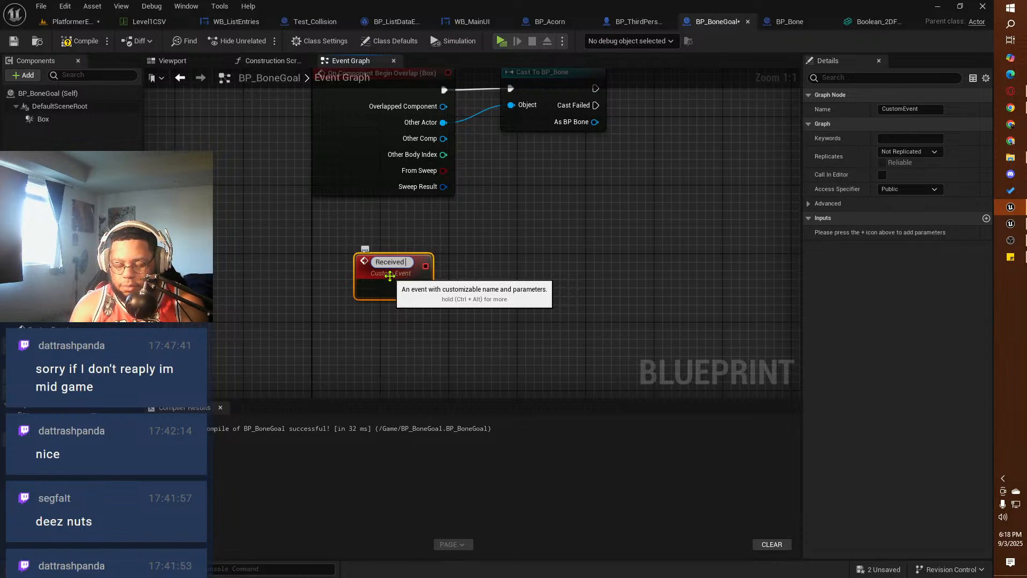
pyautogui.write('Bo')
pyautogui.press('BackSpace')
pyautogui.press('BackSpace')
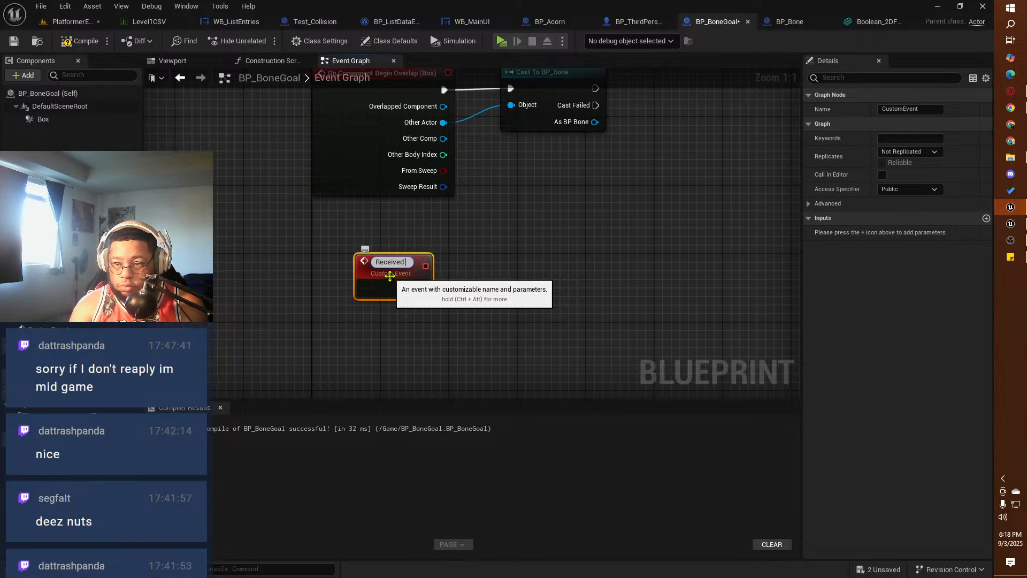
pyautogui.write('Bone')
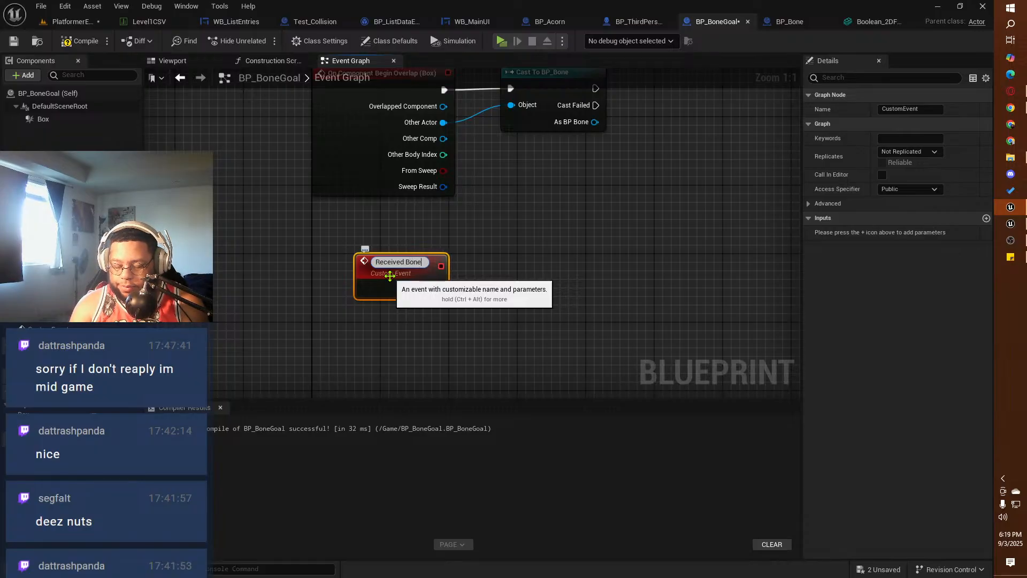
pyautogui.write('?')
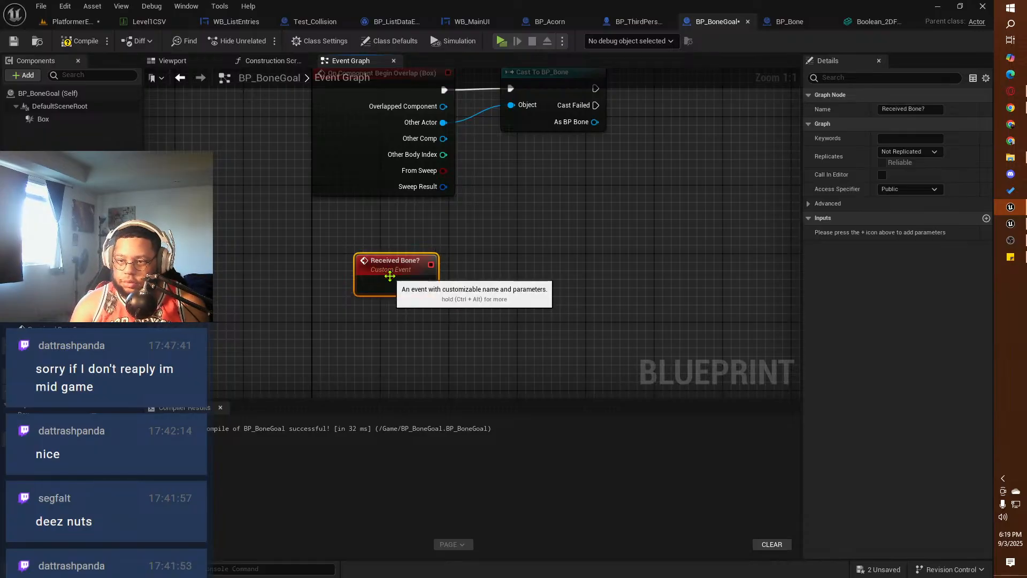
# Step: Review how BP_Acorn's event graph handles the acorn objective update and the completion check
pyautogui.click(549, 22)
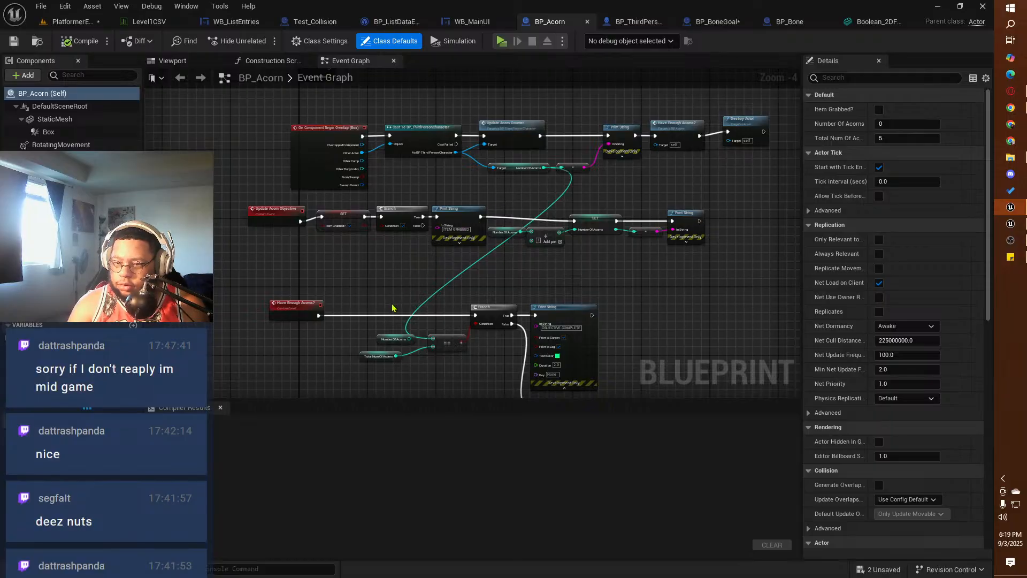
pyautogui.moveTo(412, 302); pyautogui.dragTo(372, 312, button='right')
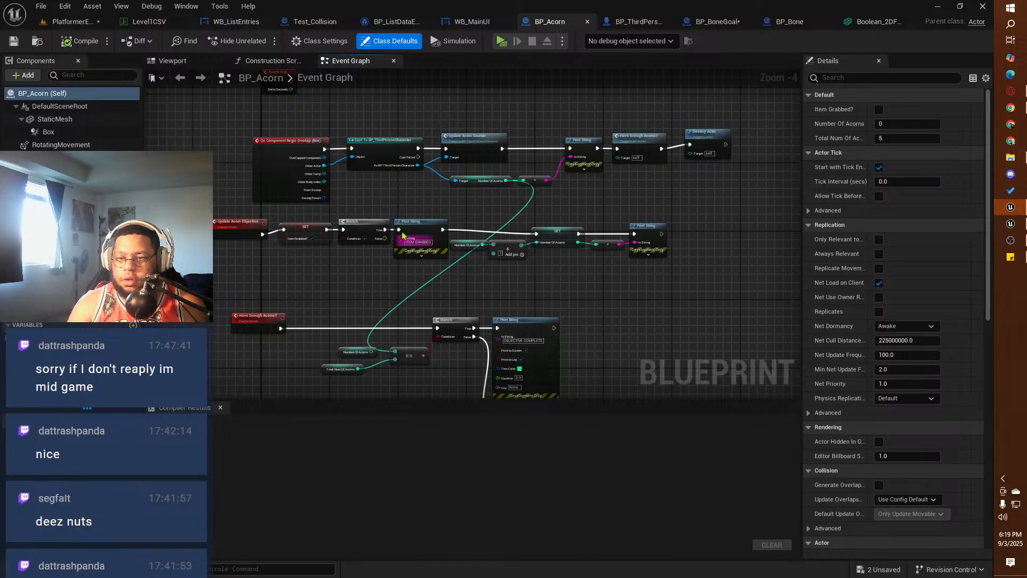
pyautogui.moveTo(407, 179); pyautogui.dragTo(431, 172, button='right')
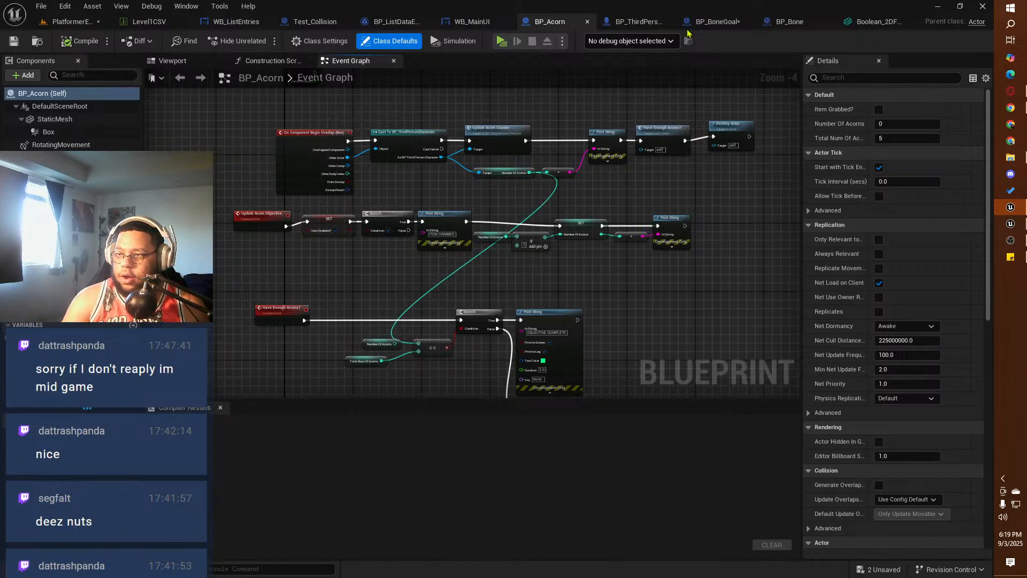
# Step: In BP_BoneGoal, create a Boolean variable named "Has Bone?" and use it as the condition of a Branch after the Received Bone? event
pyautogui.click(726, 24)
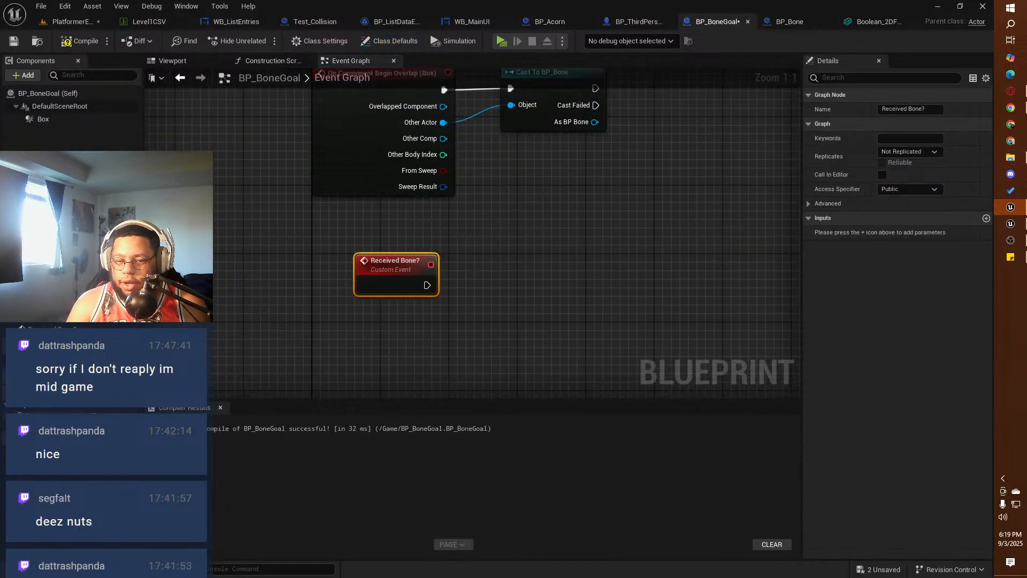
pyautogui.click(135, 391)
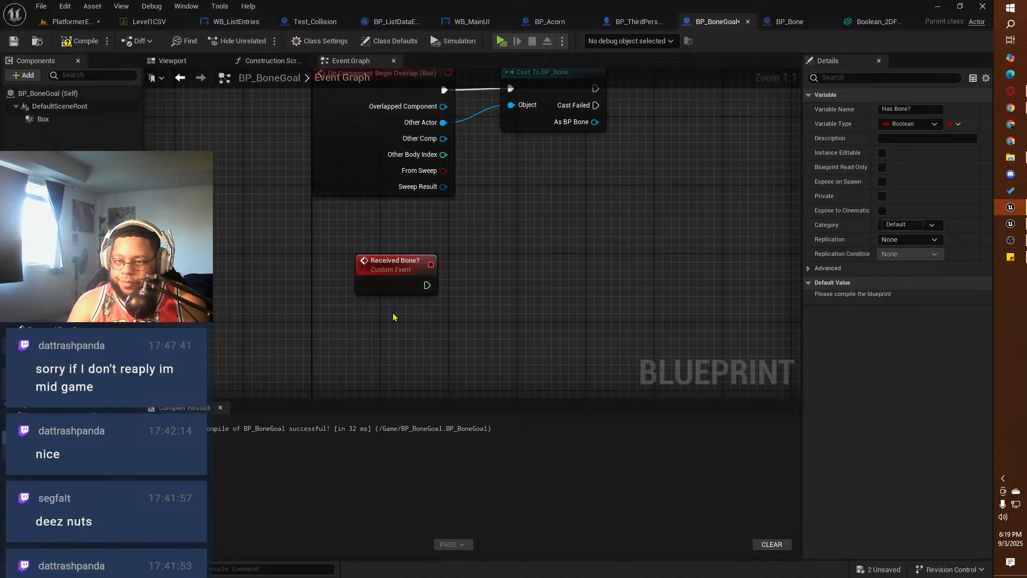
pyautogui.moveTo(393, 317); pyautogui.dragTo(320, 321, button='right')
pyautogui.moveTo(354, 289); pyautogui.dragTo(405, 292)
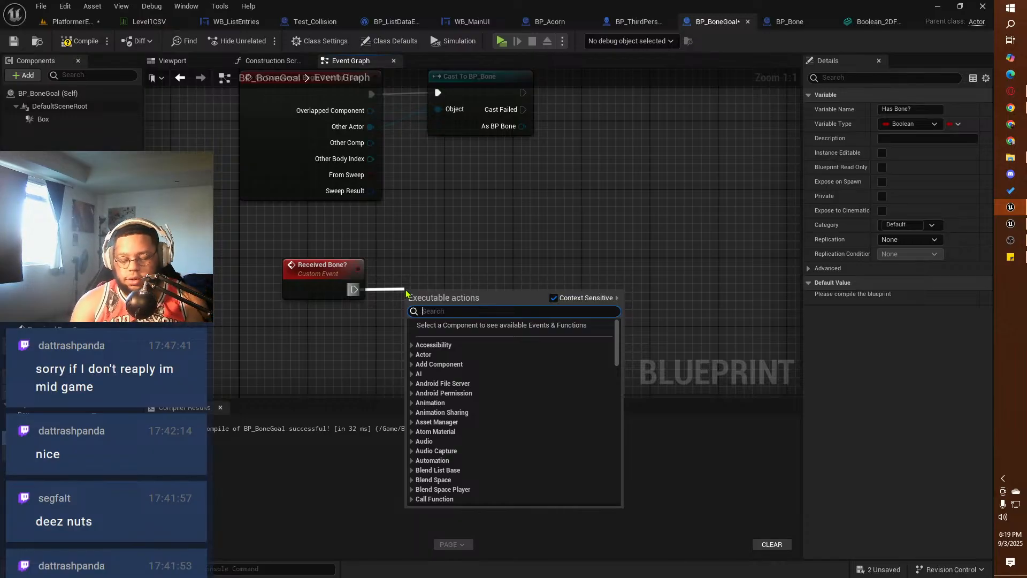
pyautogui.write('branch')
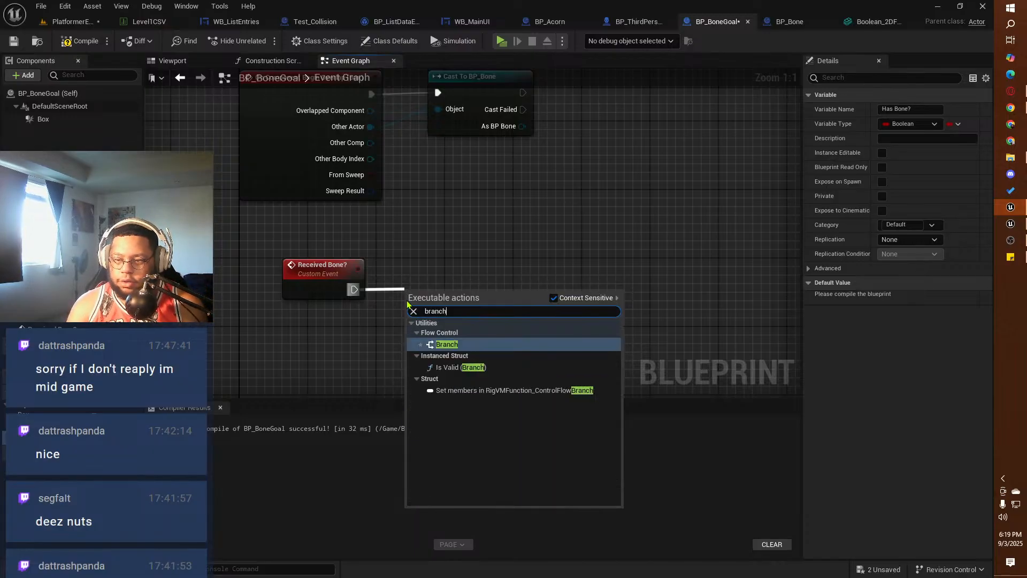
pyautogui.click(435, 344)
pyautogui.moveTo(438, 294); pyautogui.dragTo(448, 281)
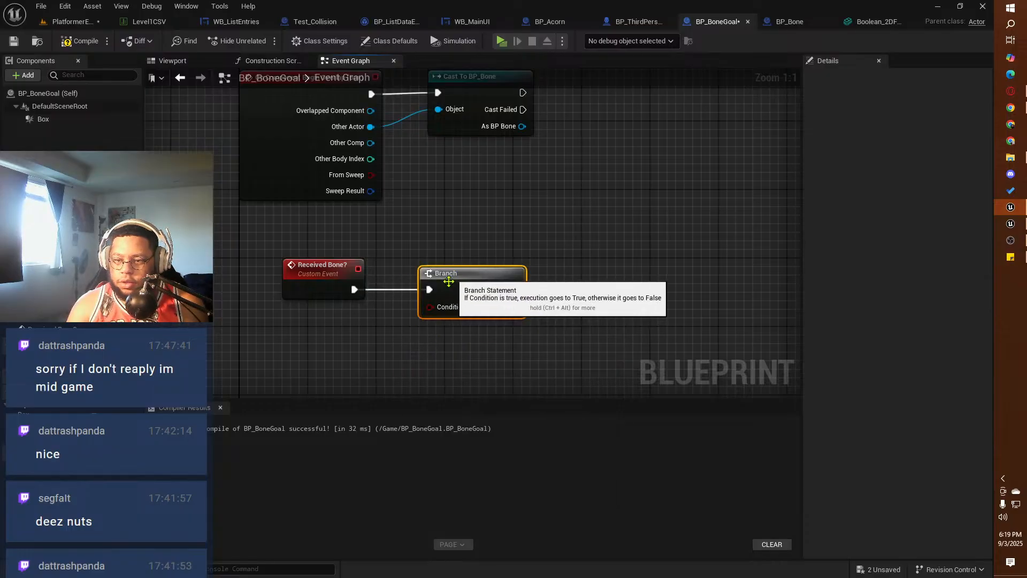
pyautogui.moveTo(37, 438); pyautogui.dragTo(429, 306)
pyautogui.click(373, 345)
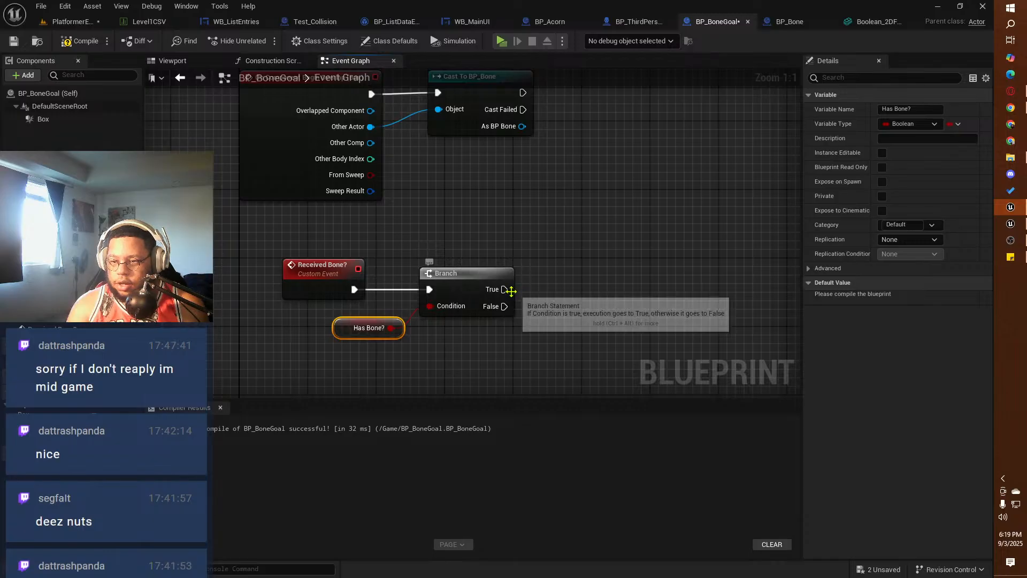
# Step: Add a Print String to the Branch's True output with the text "BONE OBJECTIVE COMPLETE"
pyautogui.moveTo(508, 290); pyautogui.dragTo(559, 289)
pyautogui.write('print styr')
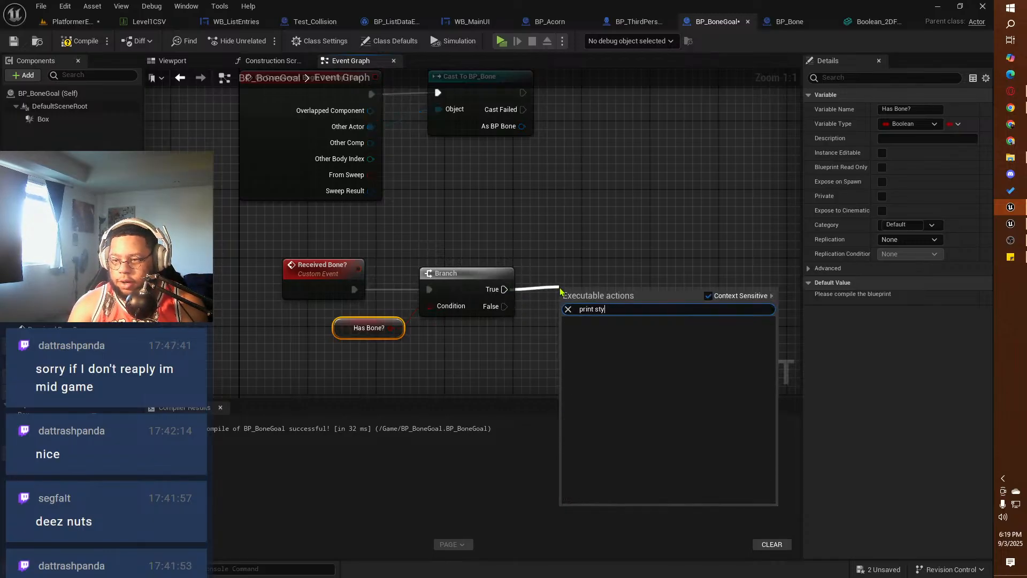
pyautogui.press('BackSpace')
pyautogui.write('ring')
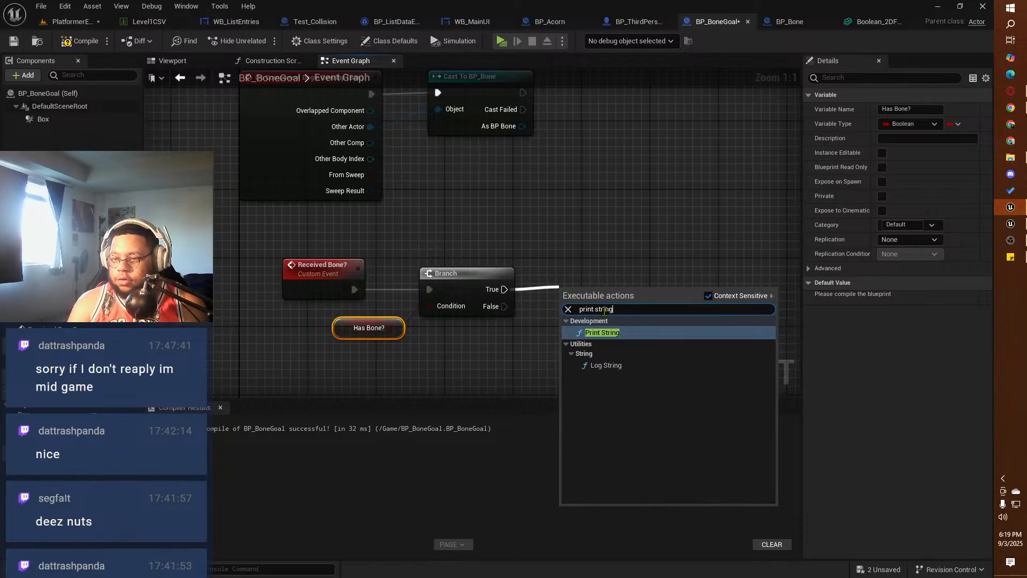
pyautogui.click(610, 334)
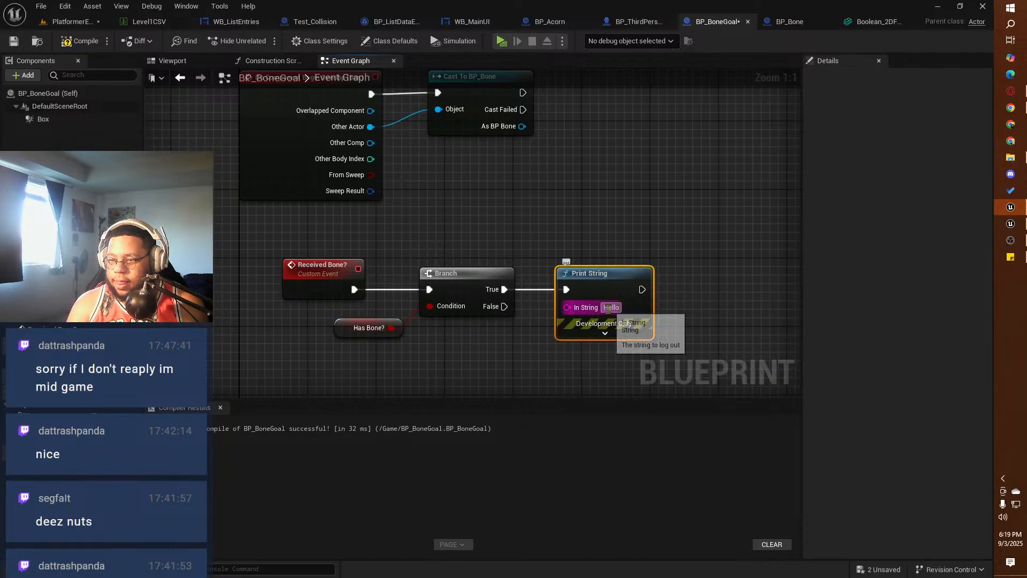
pyautogui.click(609, 308)
pyautogui.write('BON')
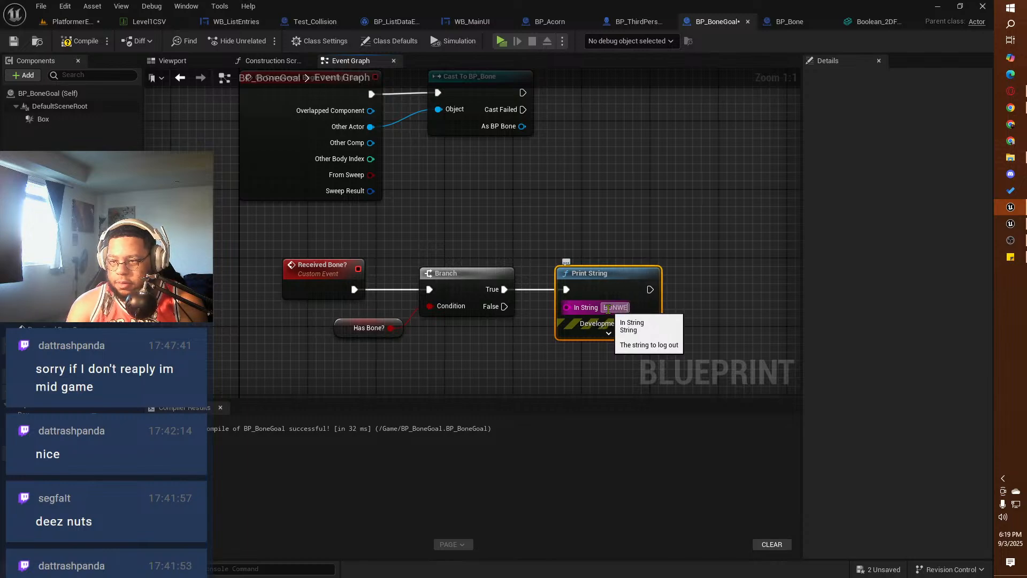
pyautogui.write('E OBJECTIVE')
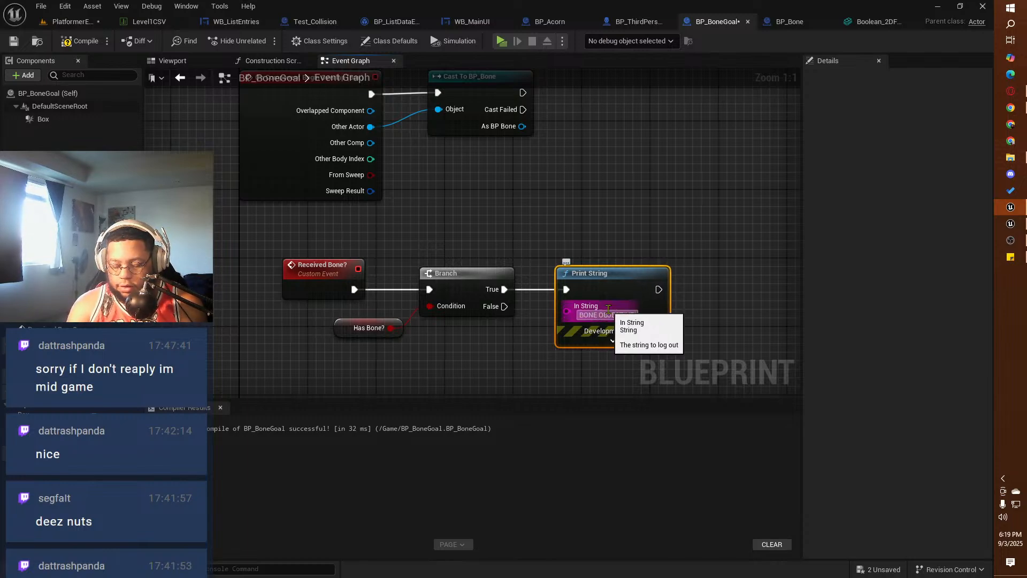
pyautogui.write(' COMPLETE')
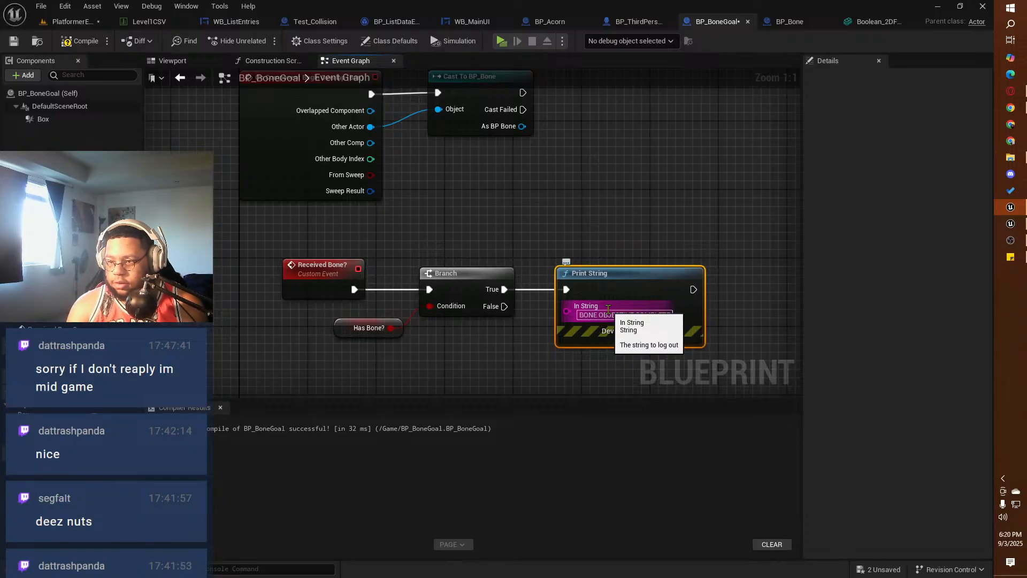
# Step: Expand the Print String's options and set its text color to bright green, hex sRGB 00FF2EFF
pyautogui.click(611, 344)
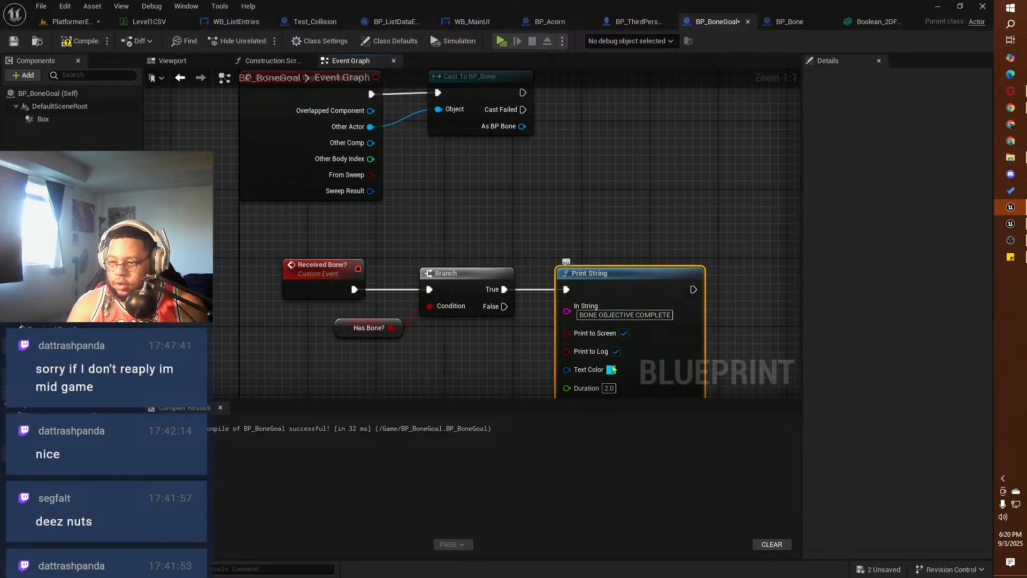
pyautogui.click(610, 369)
pyautogui.click(650, 426)
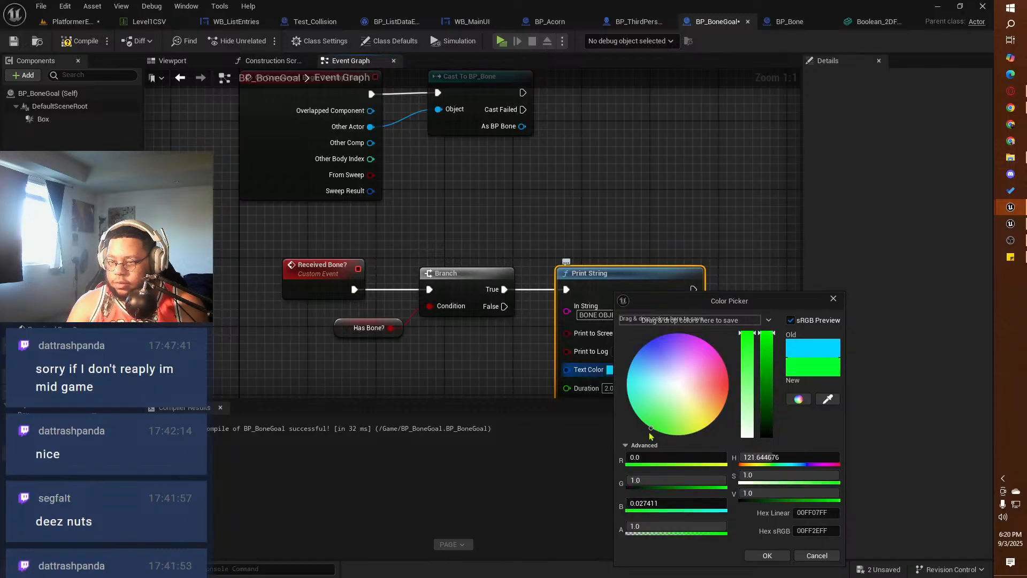
pyautogui.click(768, 557)
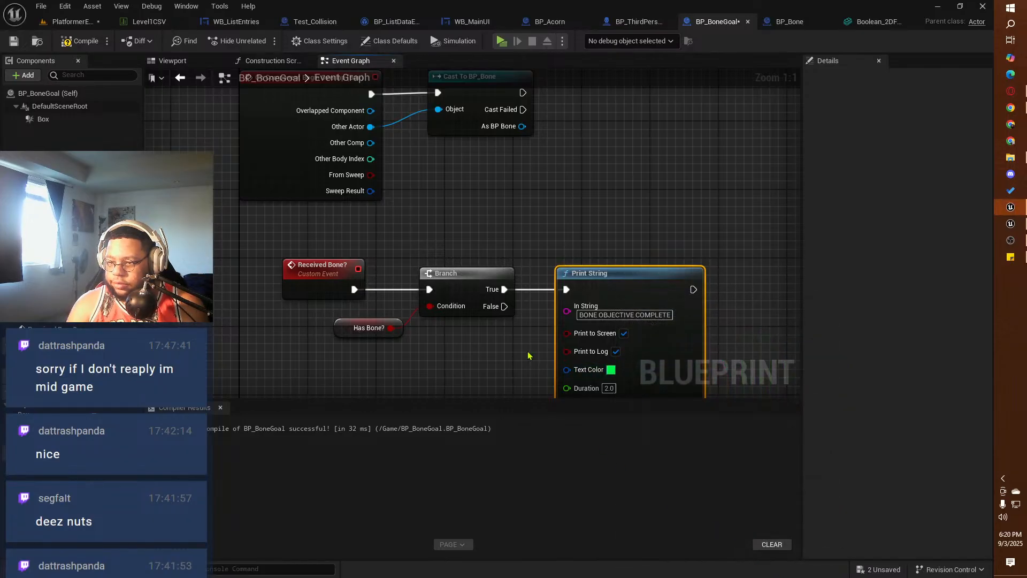
# Step: Call Received Bone? from the successful output of Cast To BP_Bone and place the call beside the cast
pyautogui.moveTo(511, 346); pyautogui.dragTo(403, 300, button='right')
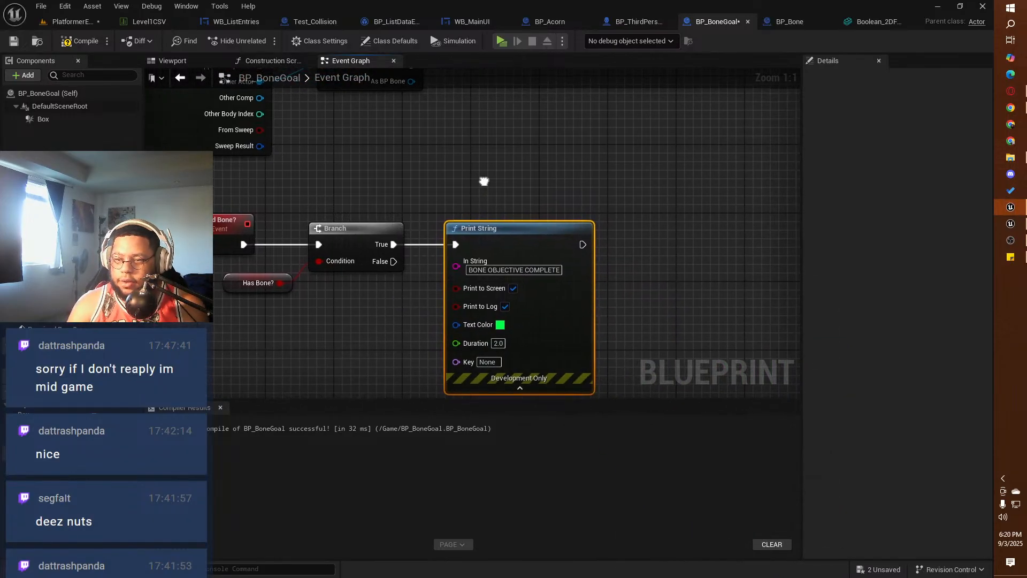
pyautogui.moveTo(484, 178); pyautogui.dragTo(531, 330, button='right')
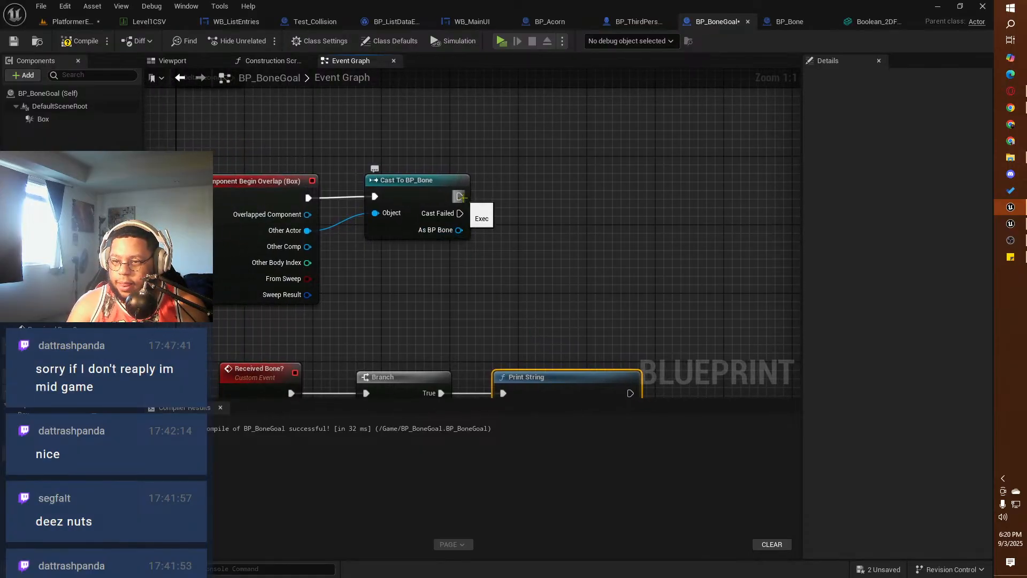
pyautogui.moveTo(459, 197); pyautogui.dragTo(515, 199)
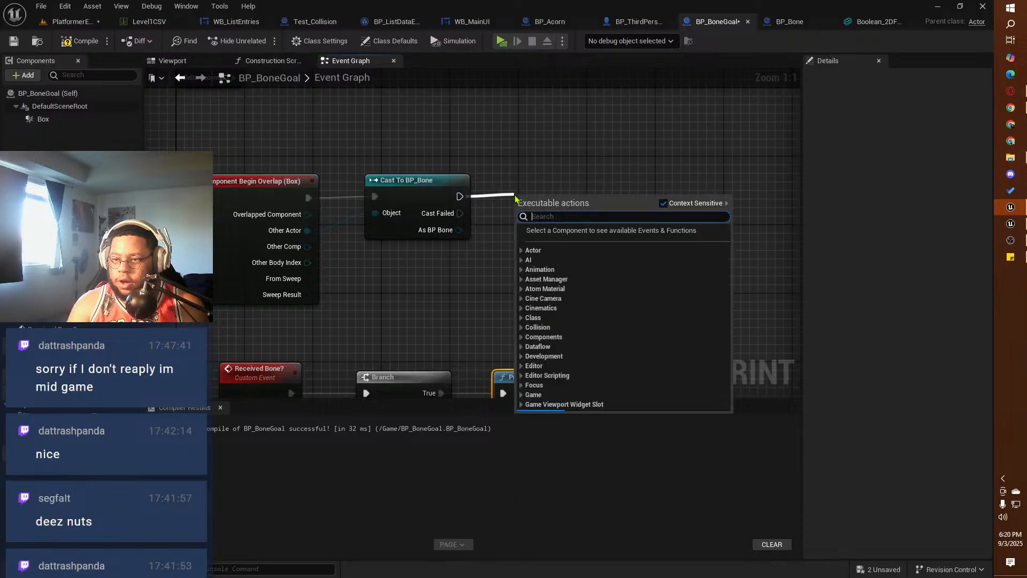
pyautogui.write('rECE')
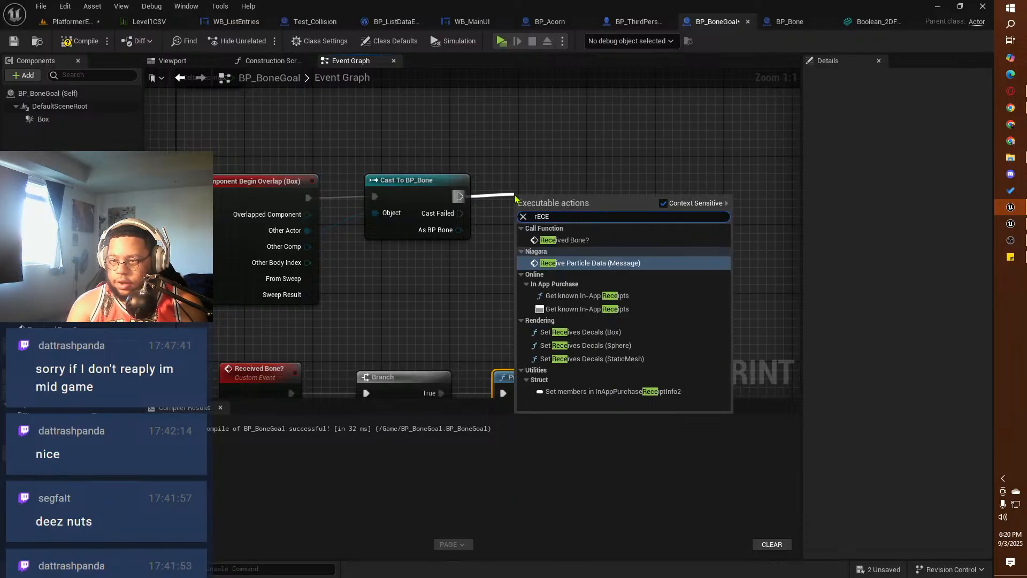
pyautogui.click(563, 240)
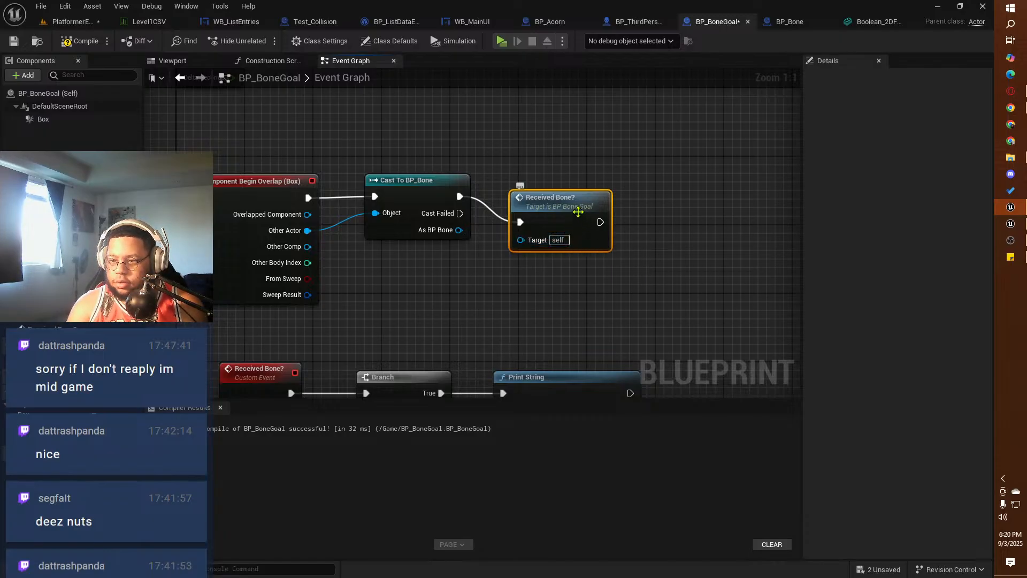
pyautogui.moveTo(557, 203); pyautogui.dragTo(548, 185)
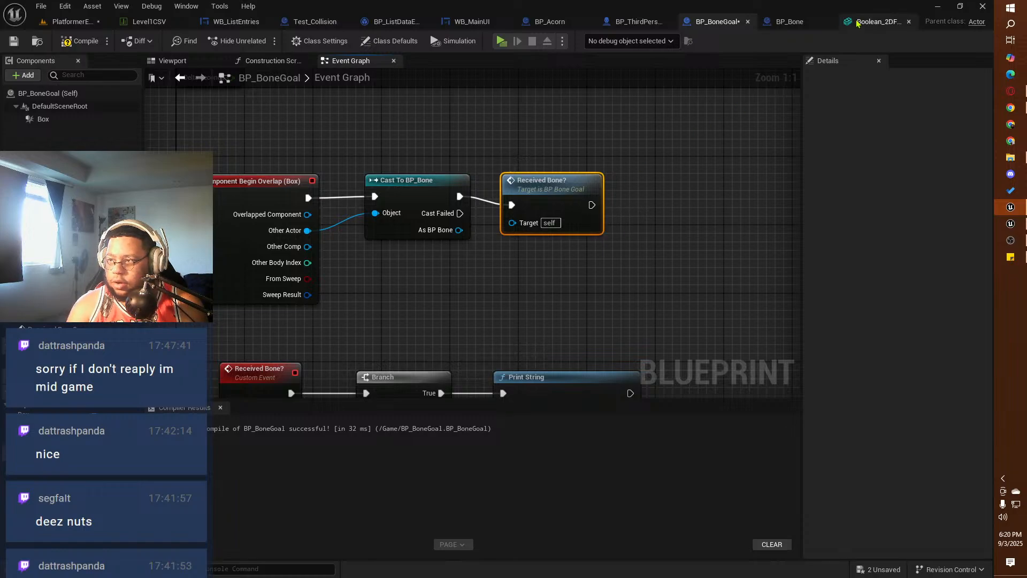
# Step: Consult BP_Bone and the overlap logic in BP_Acorn's event graph, and compile BP_BoneGoal
pyautogui.click(779, 26)
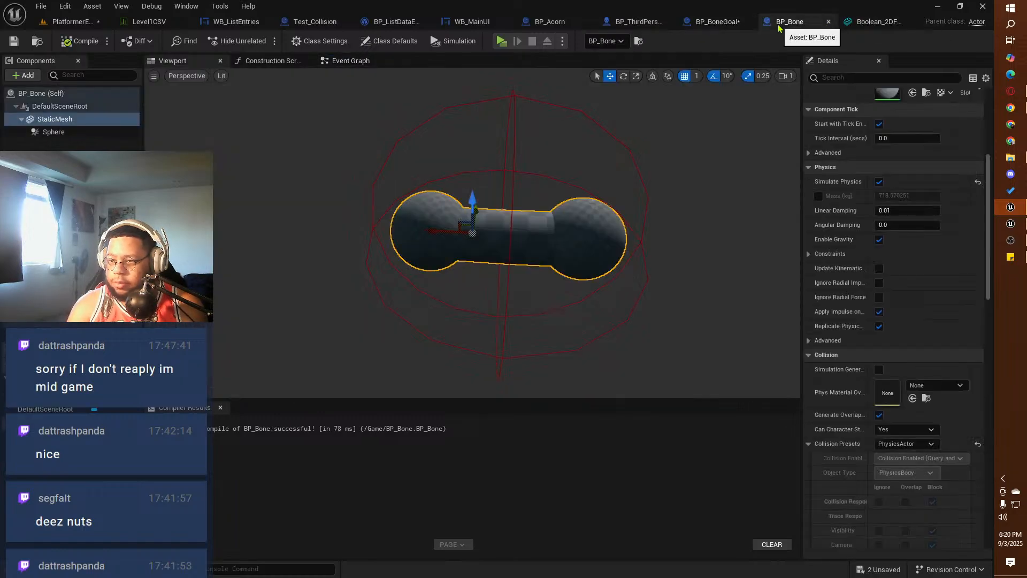
pyautogui.click(709, 21)
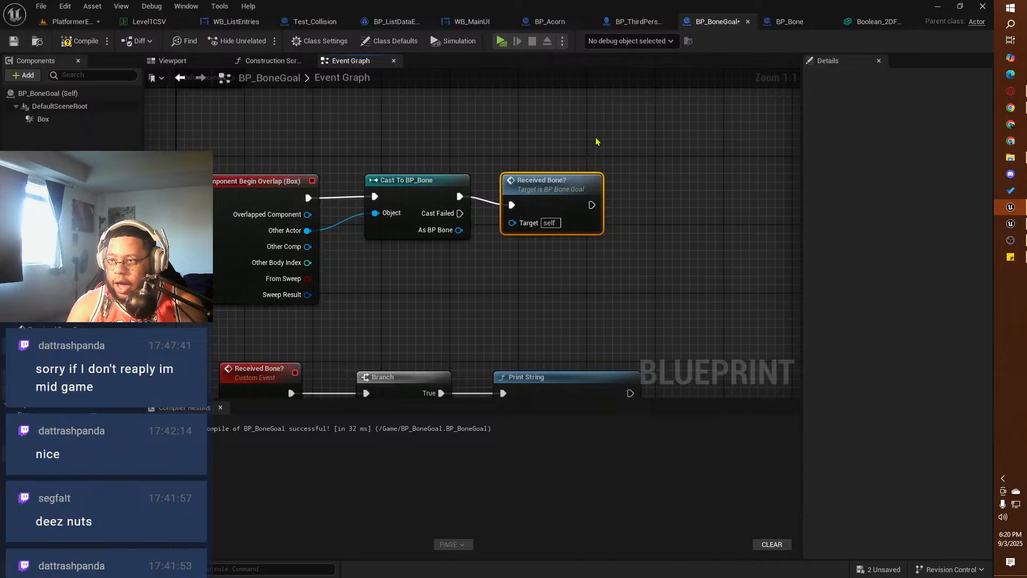
pyautogui.click(787, 22)
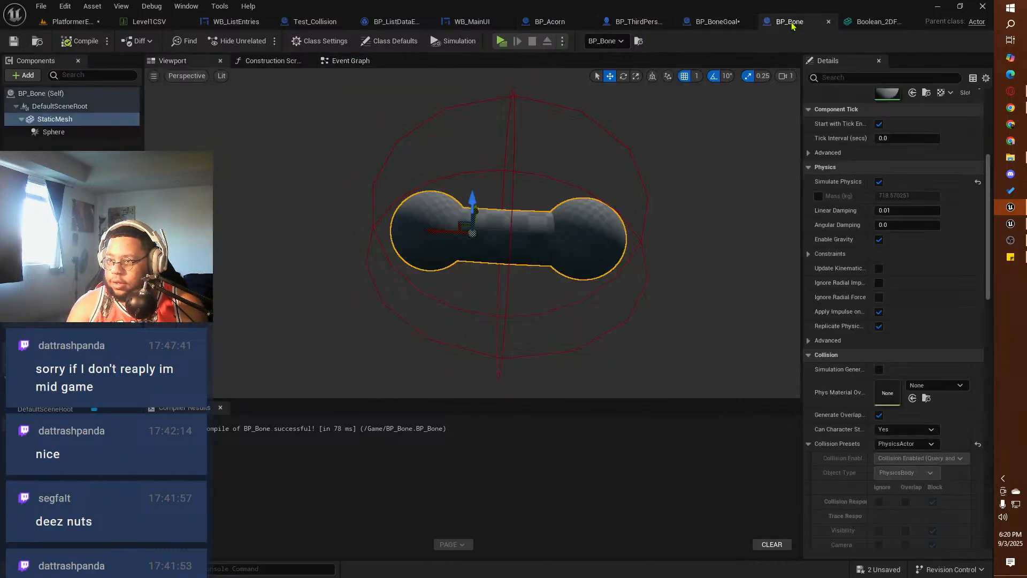
pyautogui.click(550, 21)
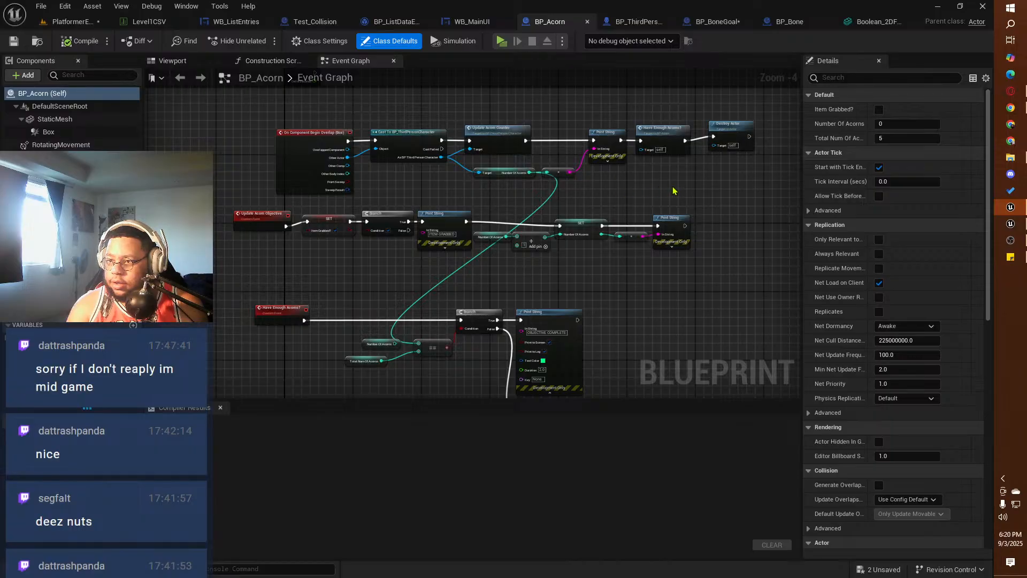
pyautogui.moveTo(673, 190); pyautogui.dragTo(600, 211, button='right')
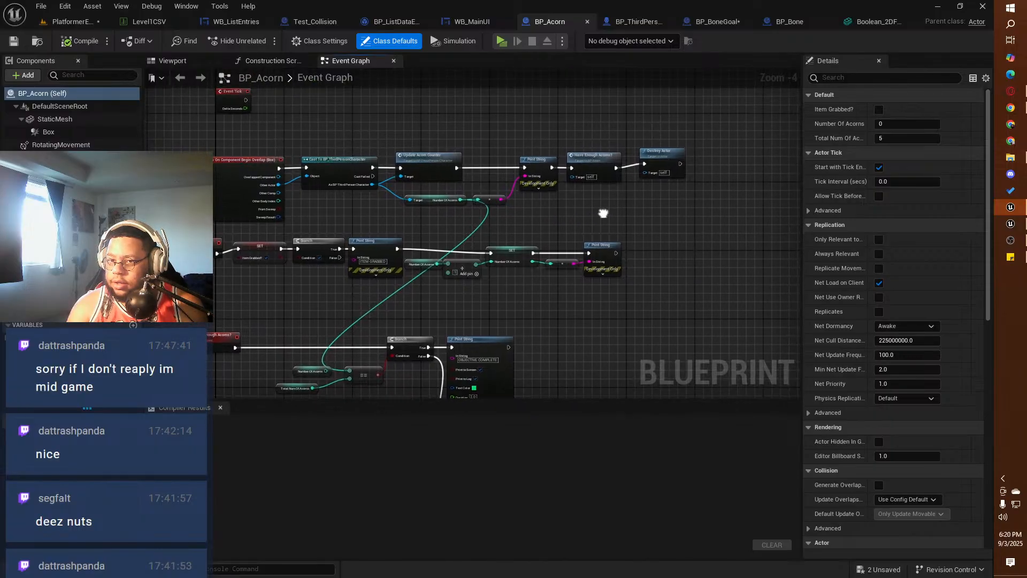
pyautogui.click(706, 22)
pyautogui.click(73, 43)
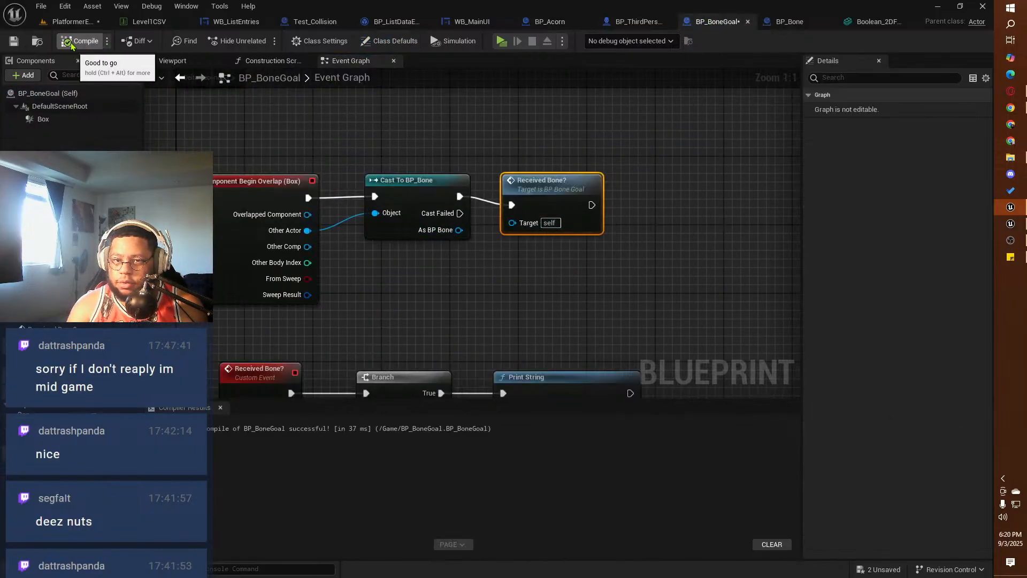
# Step: Add a Destroy Actor node after the Received Bone? call, with the cast's As BP Bone output as its target
pyautogui.moveTo(591, 205); pyautogui.dragTo(666, 206)
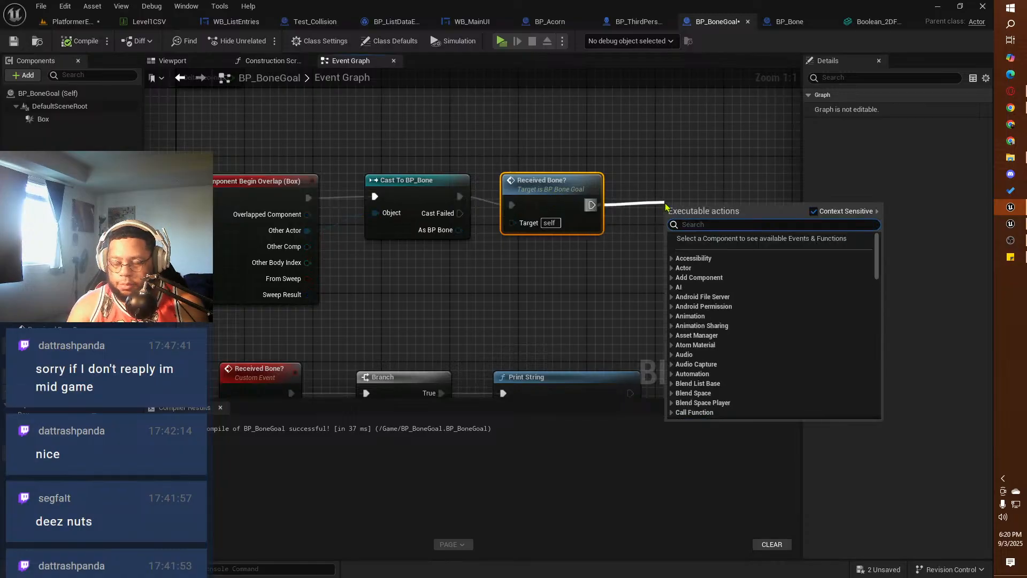
pyautogui.write('dest')
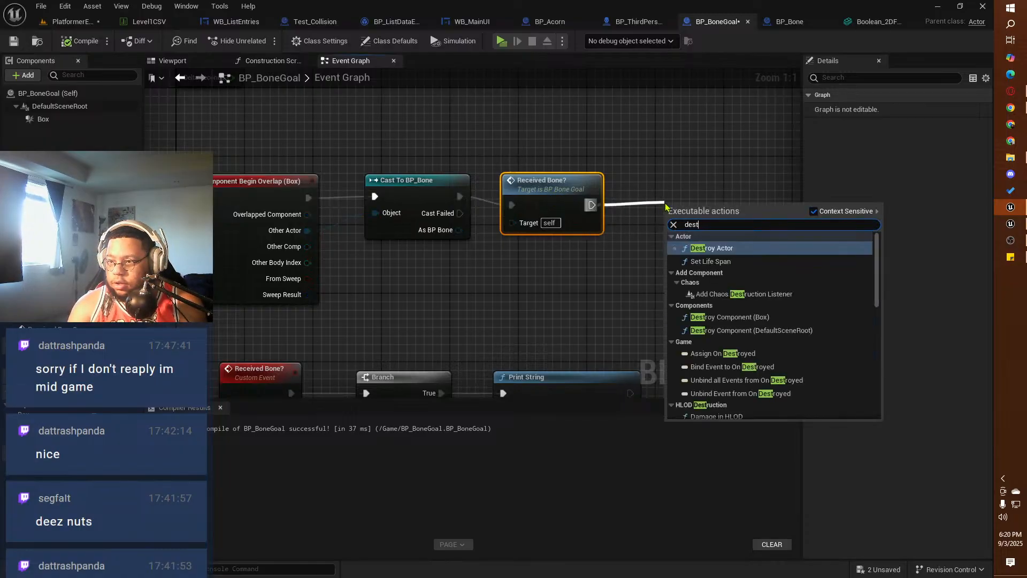
pyautogui.click(711, 248)
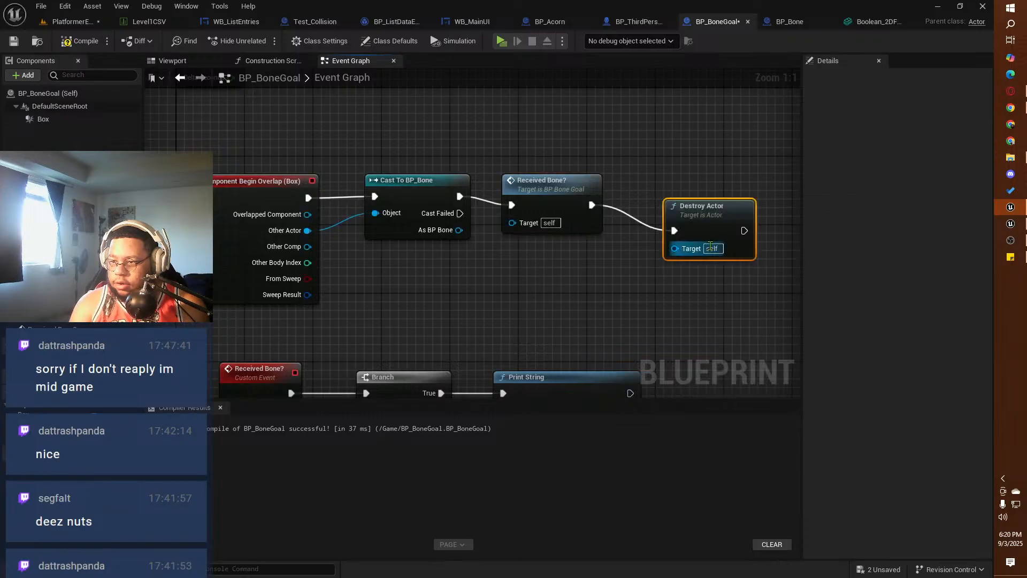
pyautogui.moveTo(458, 230); pyautogui.dragTo(514, 287)
# Step: Route the As BP Bone wire through two reroute points beneath the Received Bone? call and align the call and Destroy Actor with the cast
pyautogui.doubleClick(636, 234)
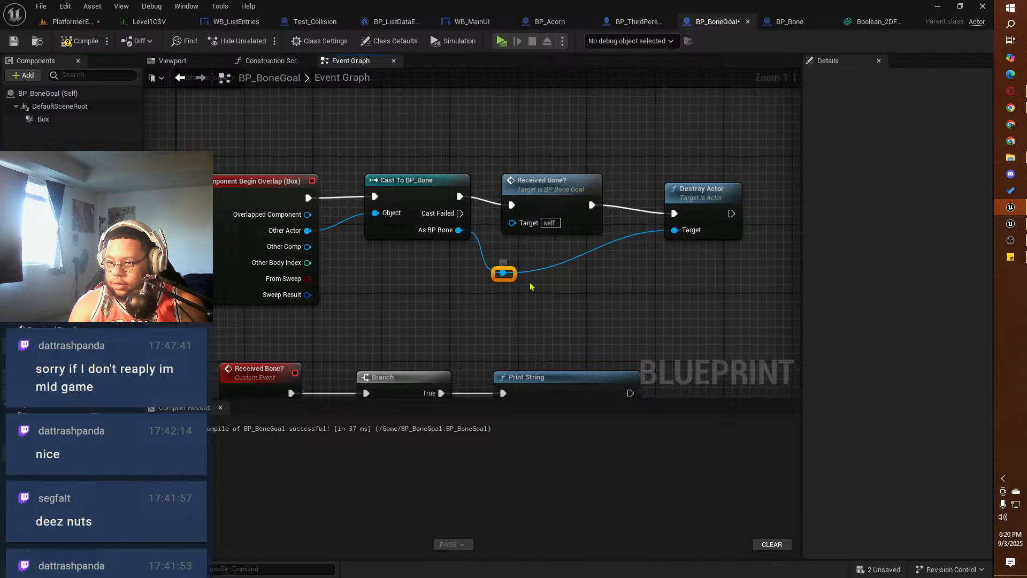
pyautogui.doubleClick(589, 248)
pyautogui.moveTo(604, 263); pyautogui.dragTo(628, 281)
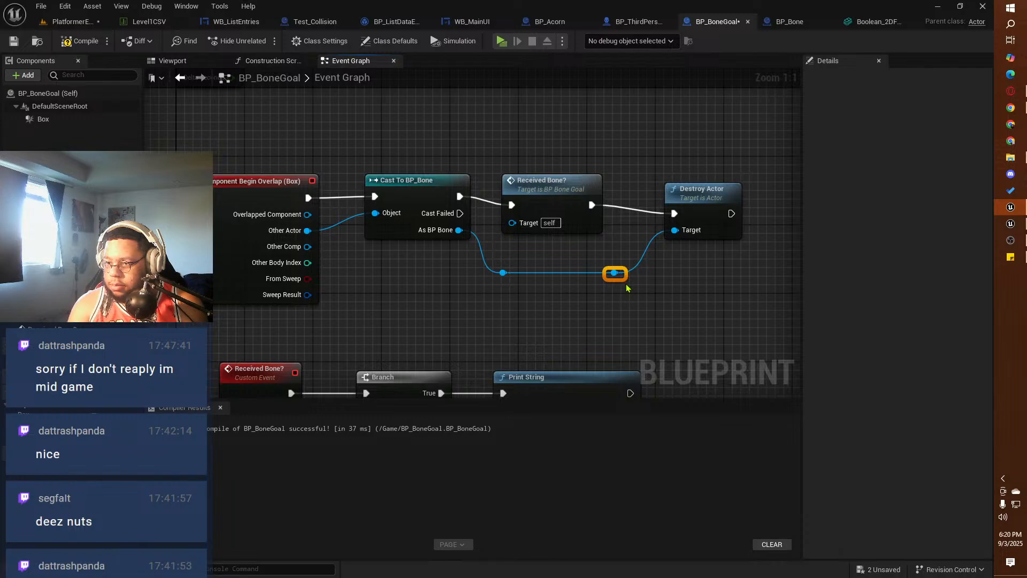
pyautogui.moveTo(561, 182); pyautogui.dragTo(561, 173)
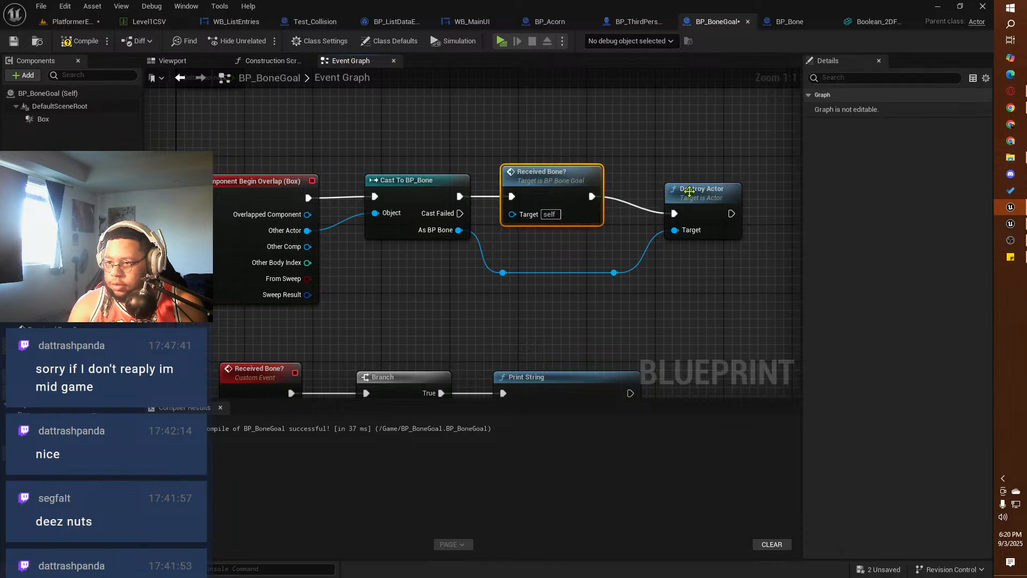
pyautogui.moveTo(690, 191); pyautogui.dragTo(671, 176)
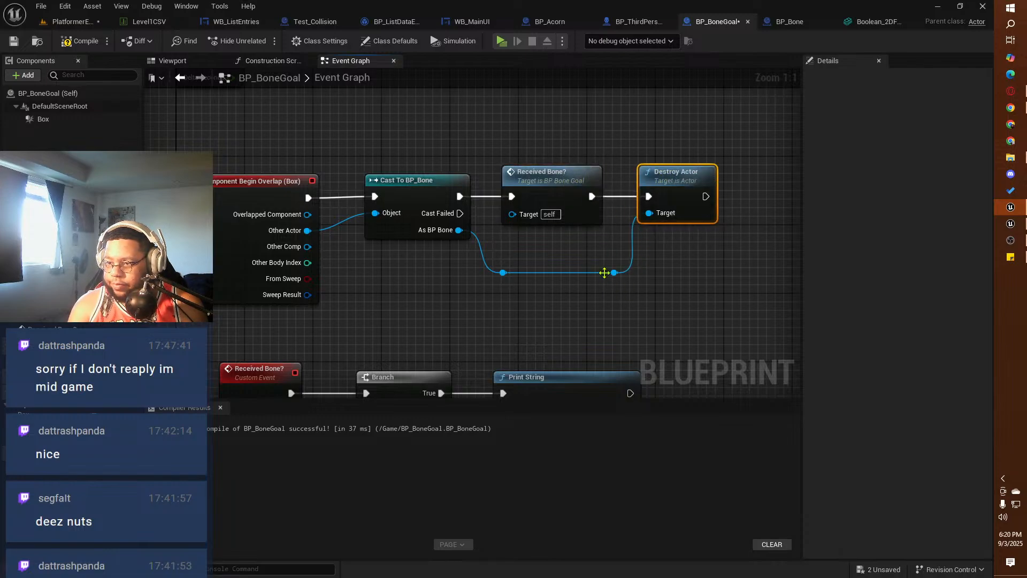
pyautogui.moveTo(628, 292); pyautogui.dragTo(508, 251)
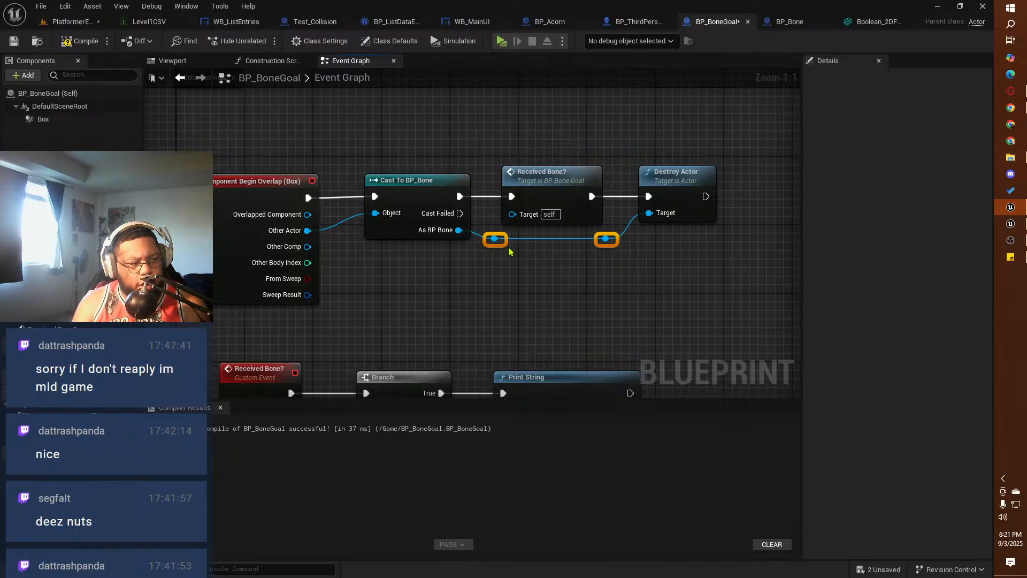
# Step: Compile and save BP_BoneGoal, and save the PlatformerEddie level
pyautogui.click(79, 41)
pyautogui.click(14, 40)
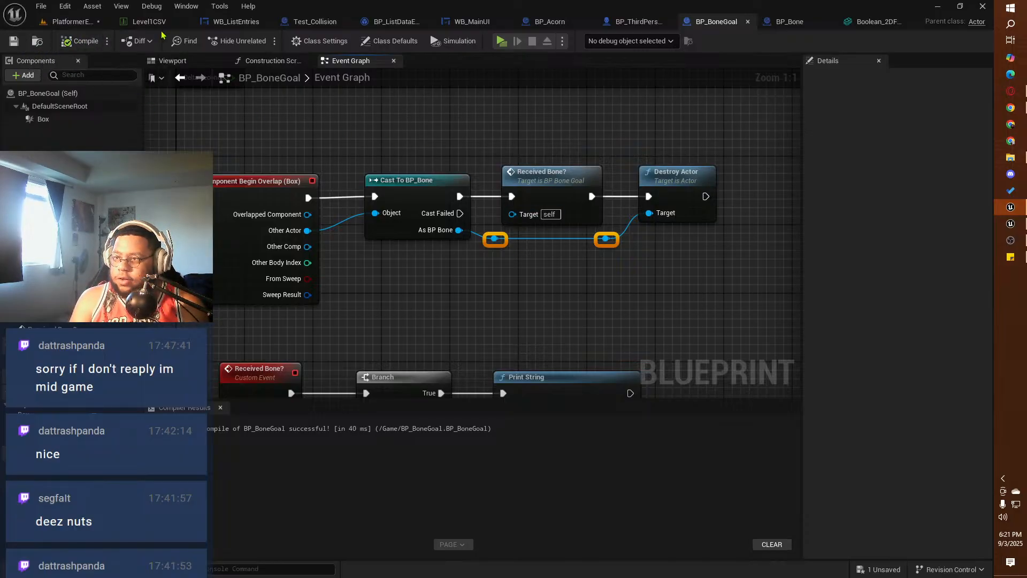
pyautogui.click(70, 21)
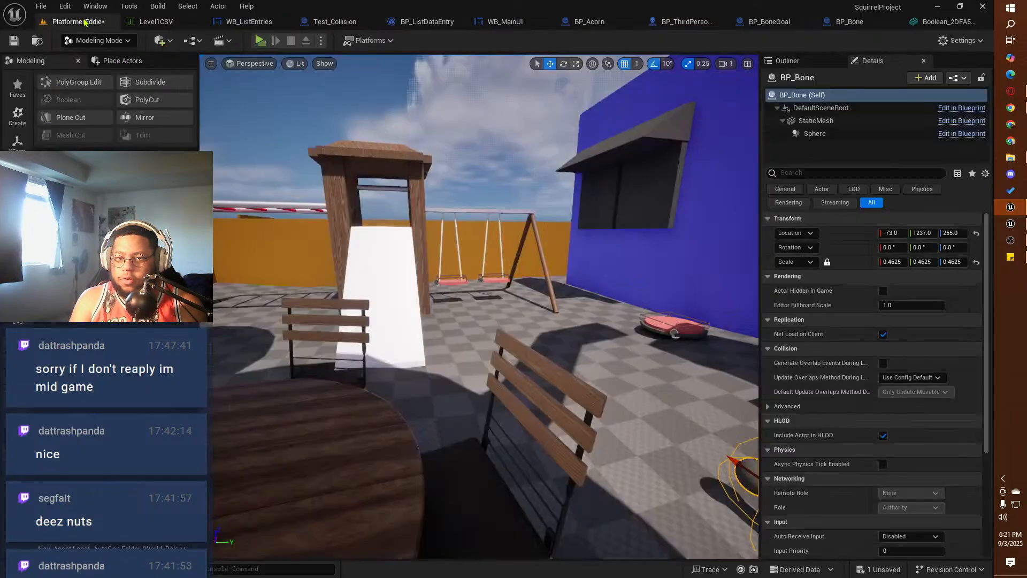
pyautogui.click(41, 6)
pyautogui.click(160, 158)
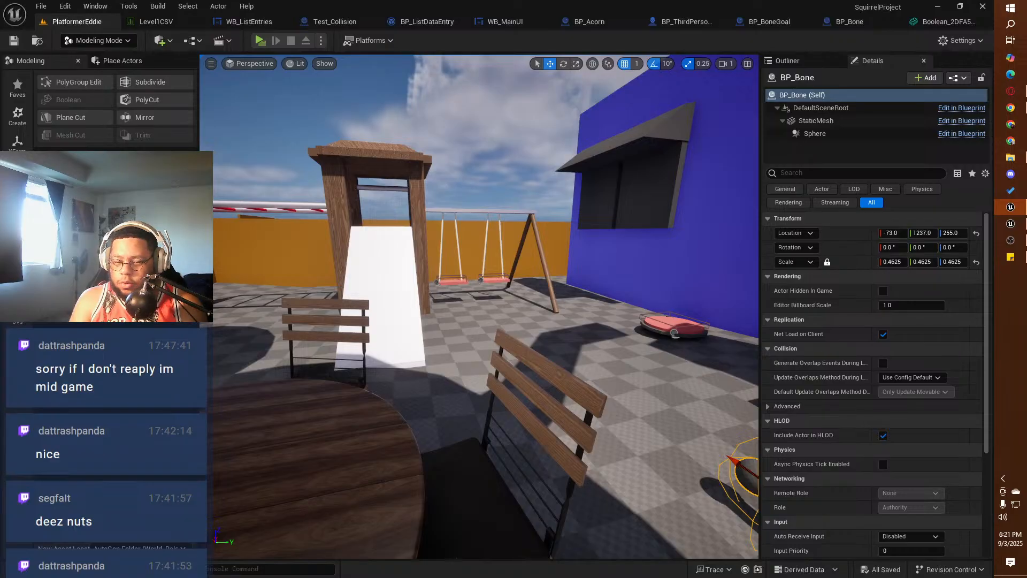
# Step: Place BP_BoneGoal in the level and move it onto the slide tower's platform at about X 1899, Y 481, Z 806
pyautogui.click(36, 569)
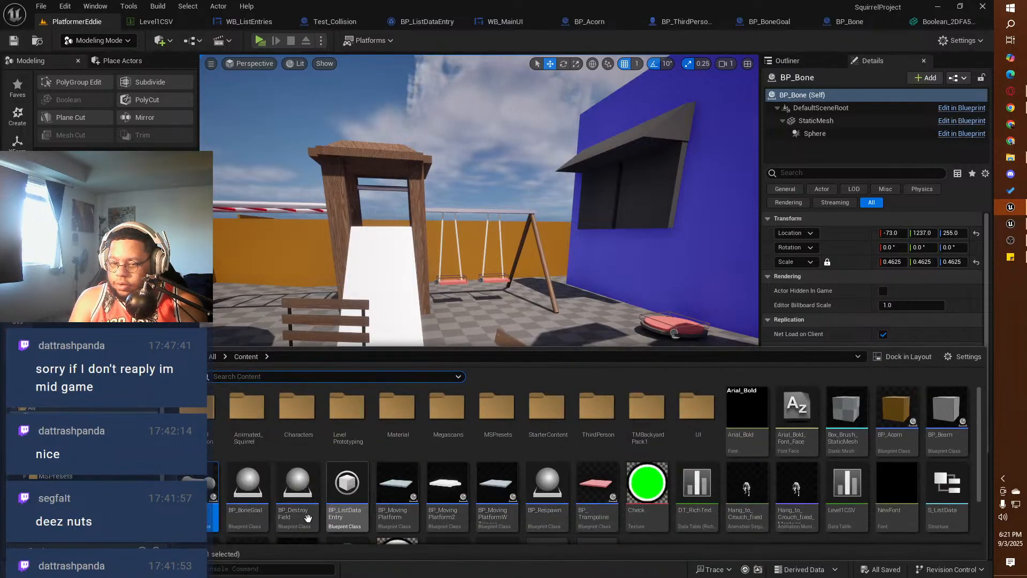
pyautogui.moveTo(248, 511); pyautogui.dragTo(387, 227)
pyautogui.press('f')
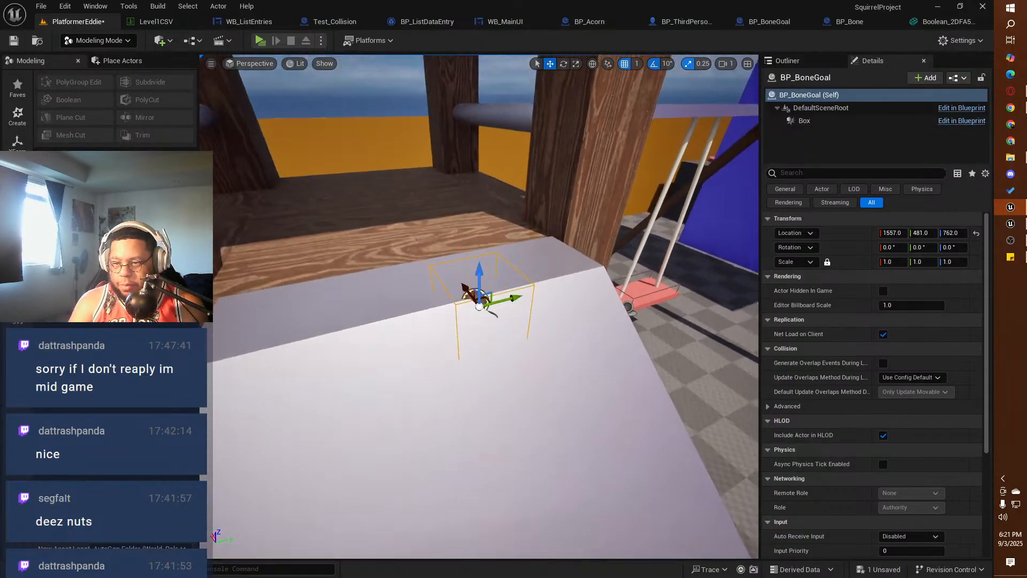
pyautogui.press('s')
pyautogui.moveTo(478, 306); pyautogui.dragTo(599, 396, button='right')
pyautogui.moveTo(479, 306); pyautogui.dragTo(505, 319, button='right')
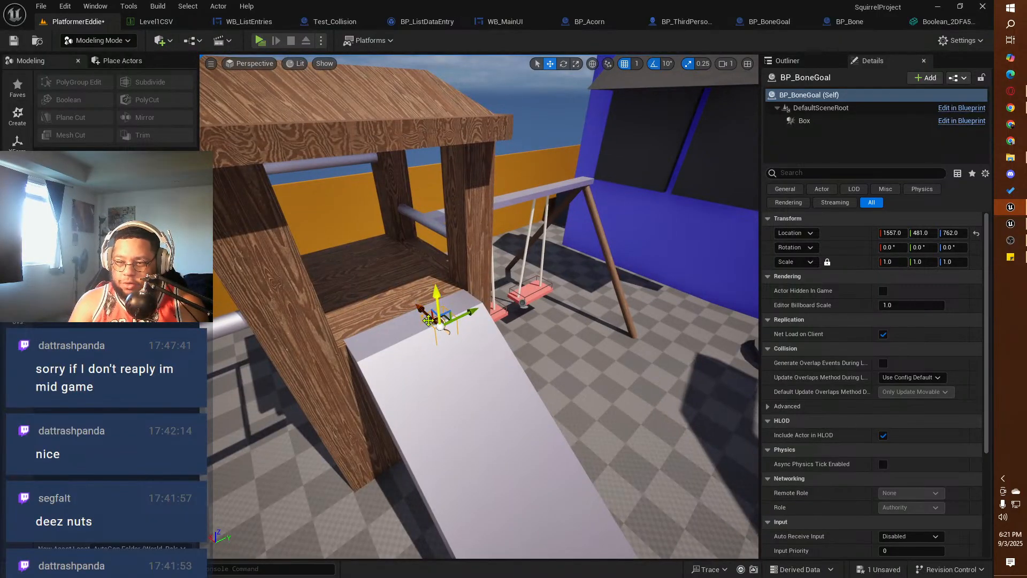
pyautogui.moveTo(438, 323); pyautogui.dragTo(300, 211)
pyautogui.press('f')
pyautogui.scroll(-3, 374, 224)
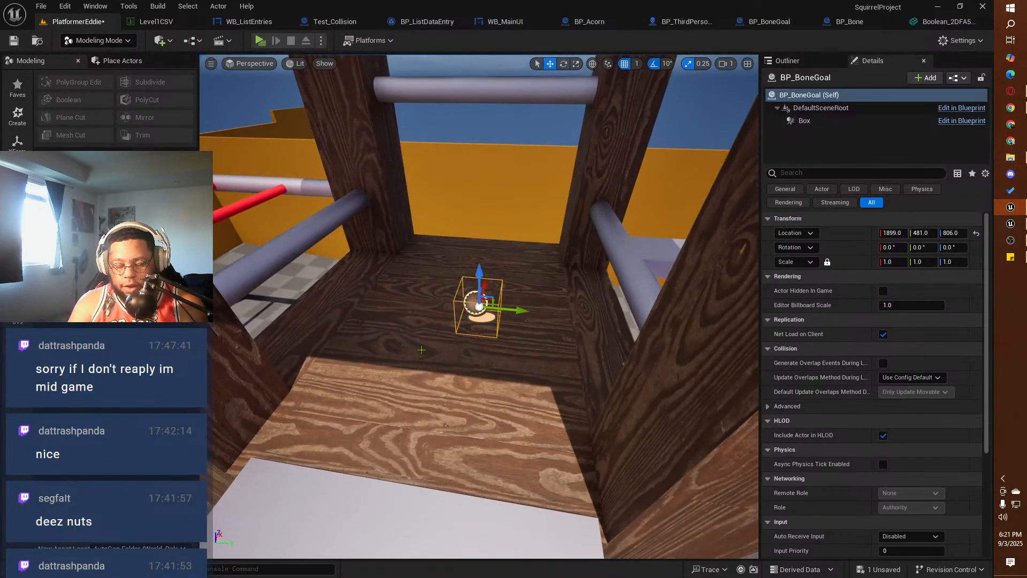
# Step: Scale the placed BP_BoneGoal to about 5.75 in X, 5.25 in Y and 6.75 in Z to fill the tower platform
pyautogui.press('r')
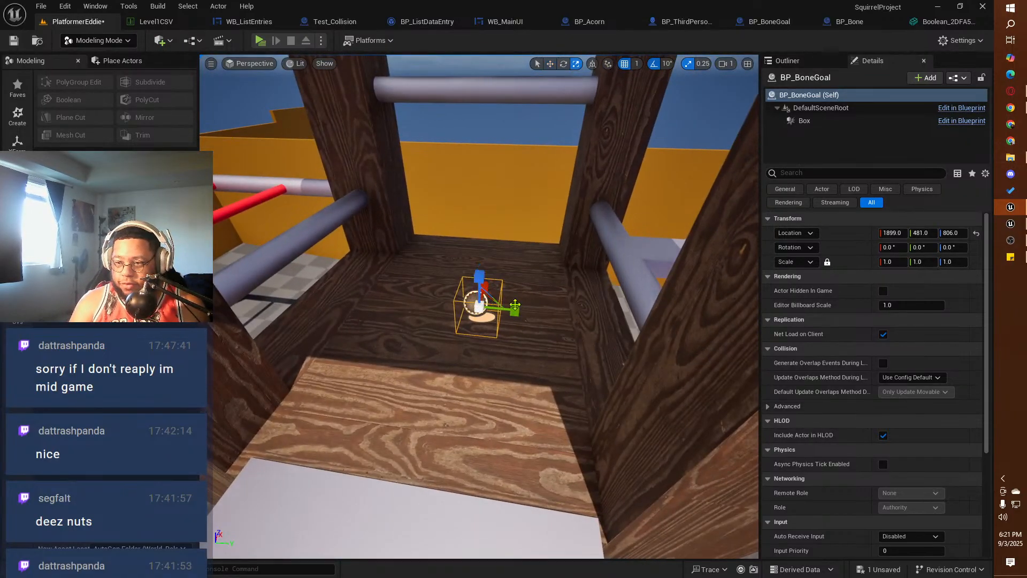
pyautogui.moveTo(510, 313); pyautogui.dragTo(600, 319)
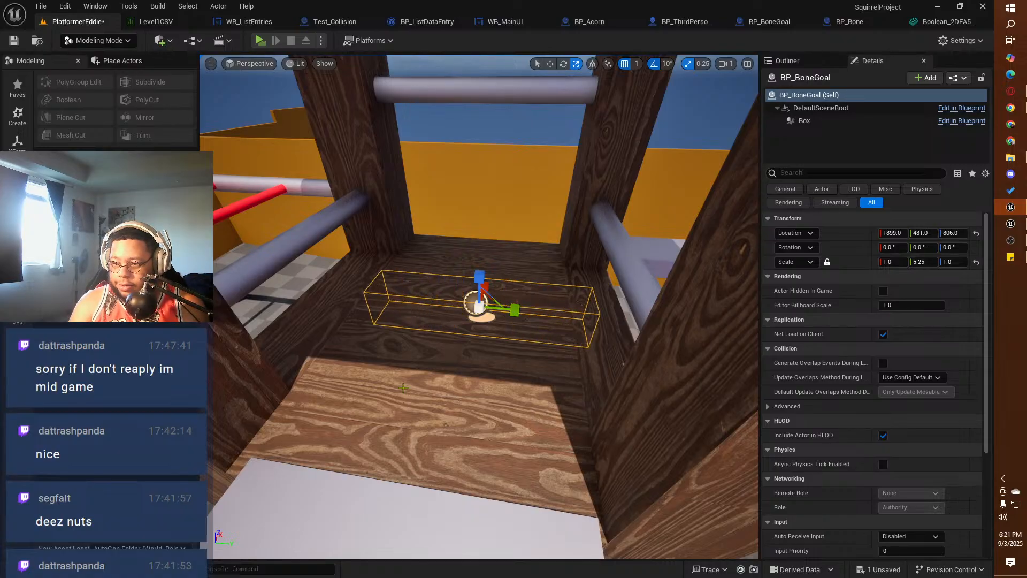
pyautogui.keyDown('alt'); pyautogui.moveTo(369, 378); pyautogui.dragTo(423, 374); pyautogui.keyUp('alt')
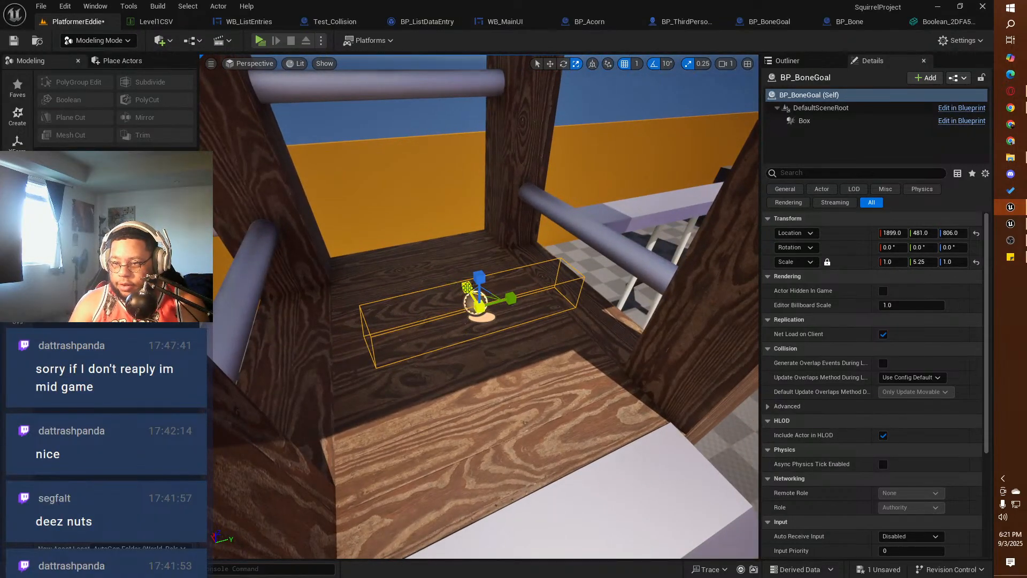
pyautogui.moveTo(467, 287); pyautogui.dragTo(472, 327)
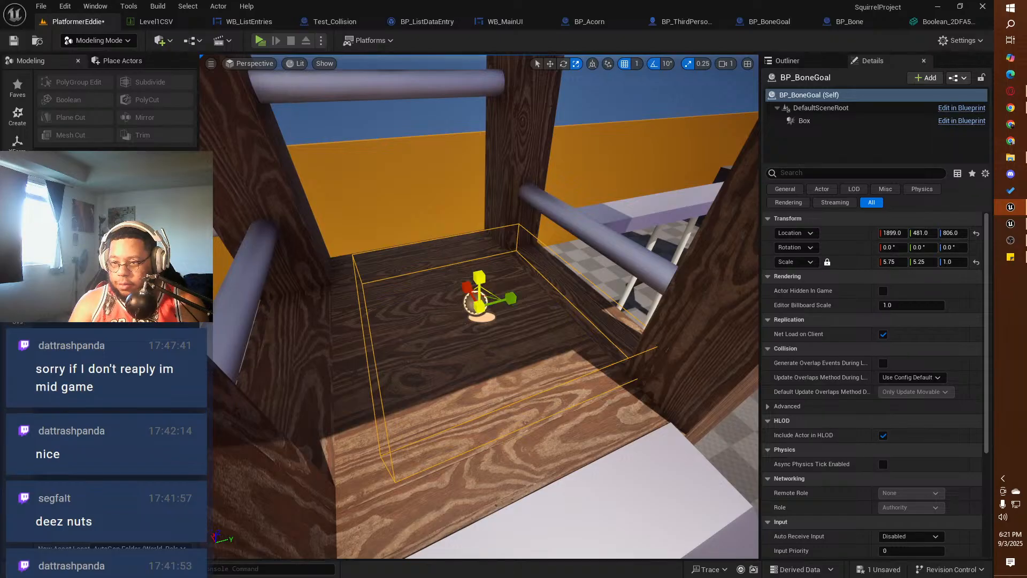
pyautogui.moveTo(479, 277); pyautogui.dragTo(479, 230)
# Step: Reposition BP_BoneGoal inside the slide tower at about X 1899, Y 443, Z 914
pyautogui.press('w')
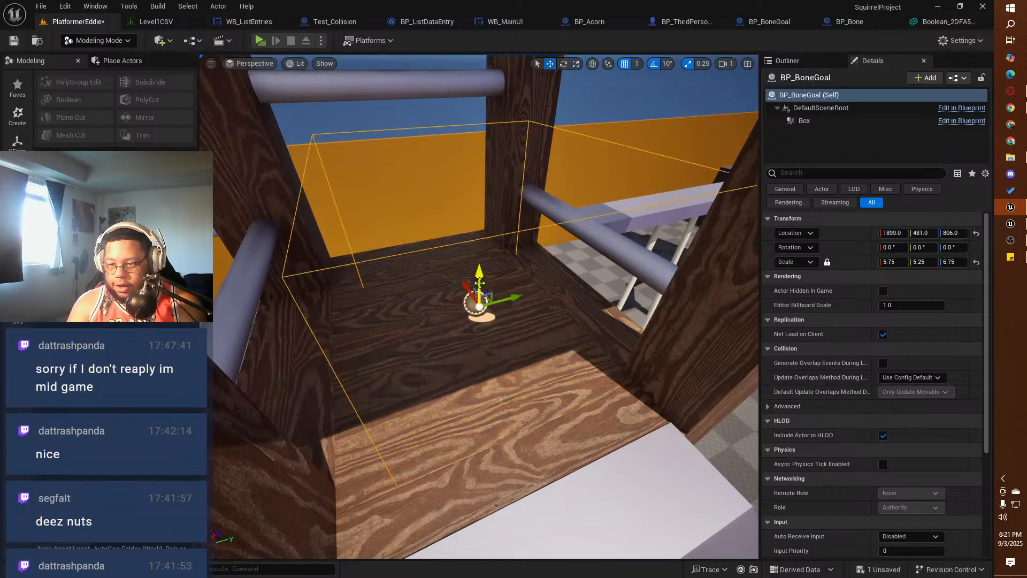
pyautogui.moveTo(464, 279); pyautogui.dragTo(491, 234)
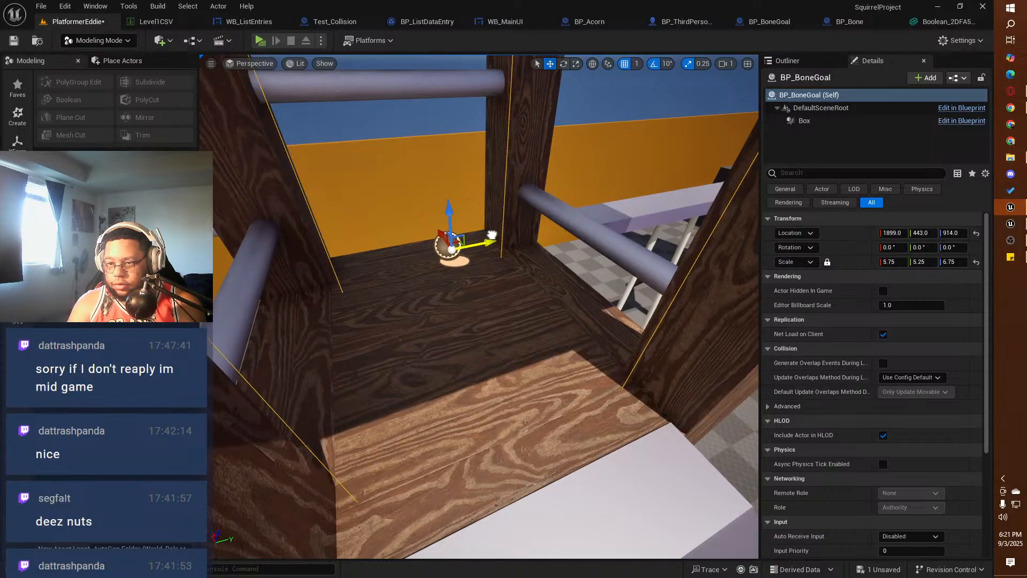
pyautogui.press('s')
pyautogui.moveTo(489, 374); pyautogui.dragTo(503, 414, button='right')
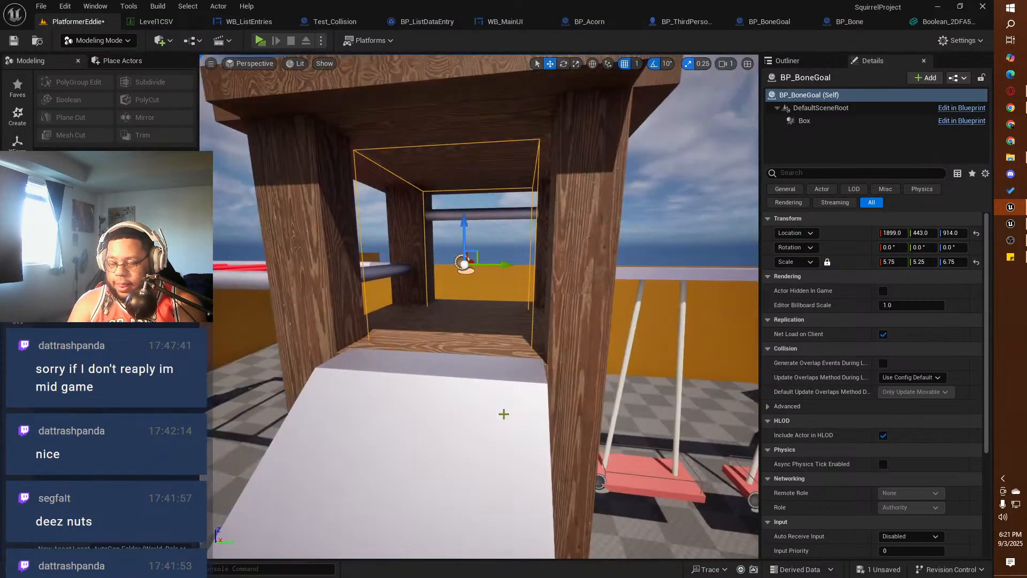
pyautogui.keyDown('alt'); pyautogui.moveTo(431, 396); pyautogui.dragTo(427, 396); pyautogui.keyUp('alt')
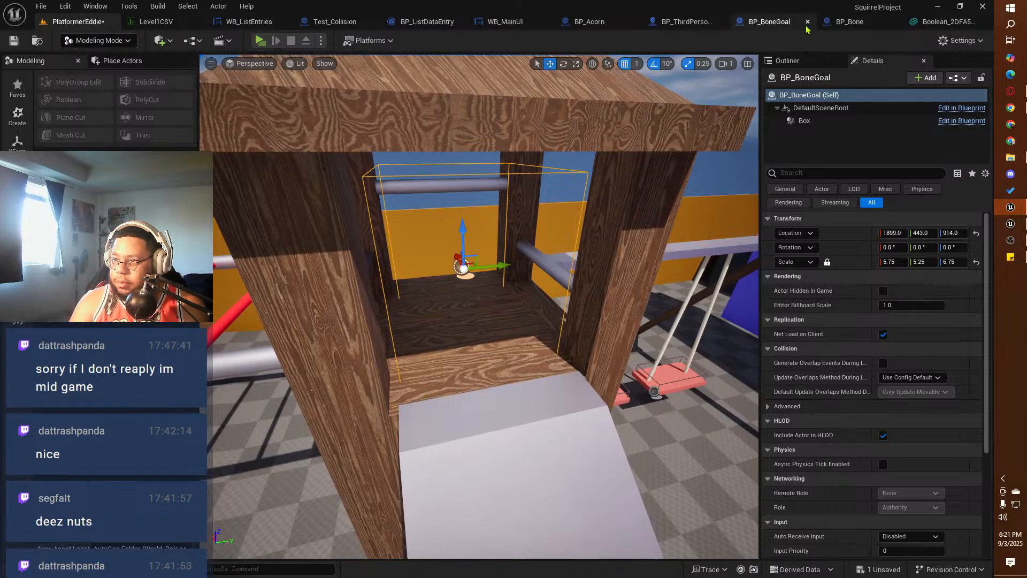
# Step: Add an Arrow component to the BP_BoneGoal blueprint and show it in the blueprint's 3D preview
pyautogui.click(768, 21)
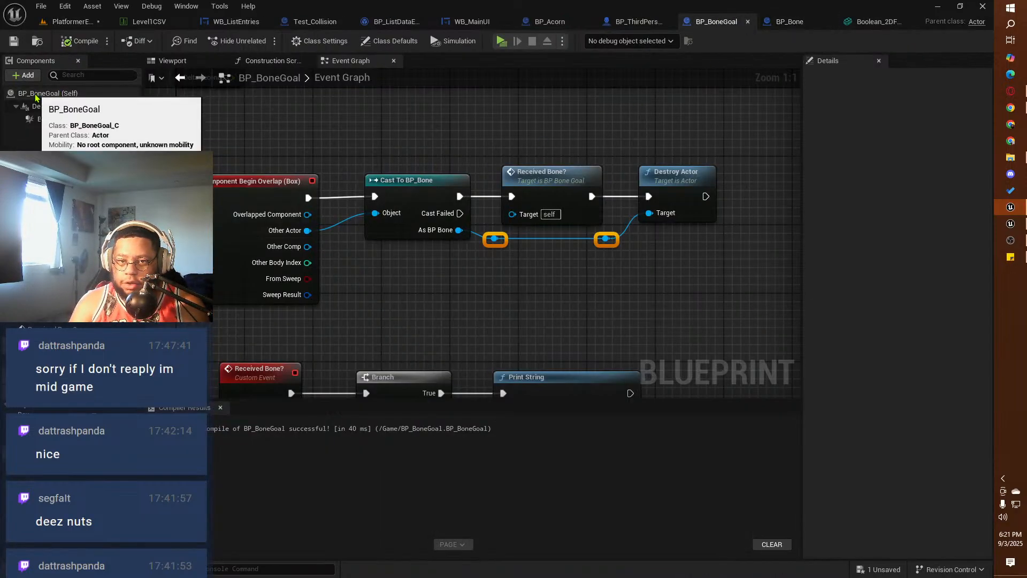
pyautogui.click(26, 76)
pyautogui.write('ar')
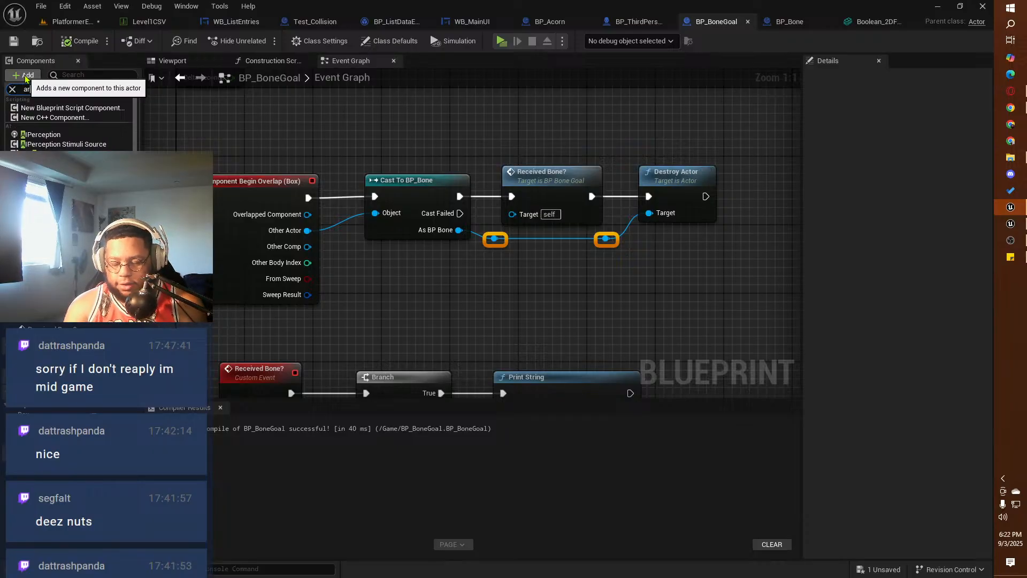
pyautogui.press('Return')
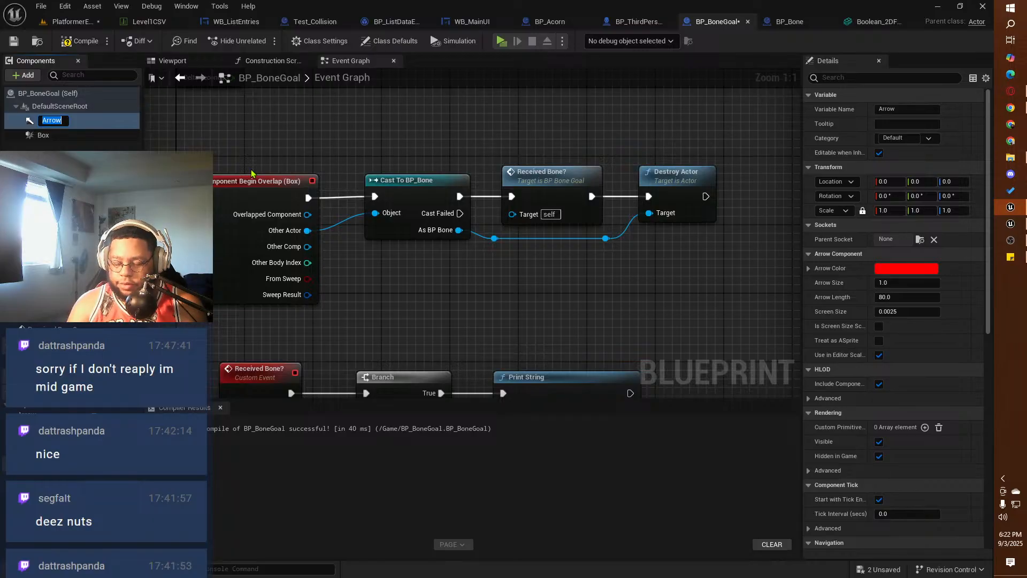
pyautogui.click(182, 61)
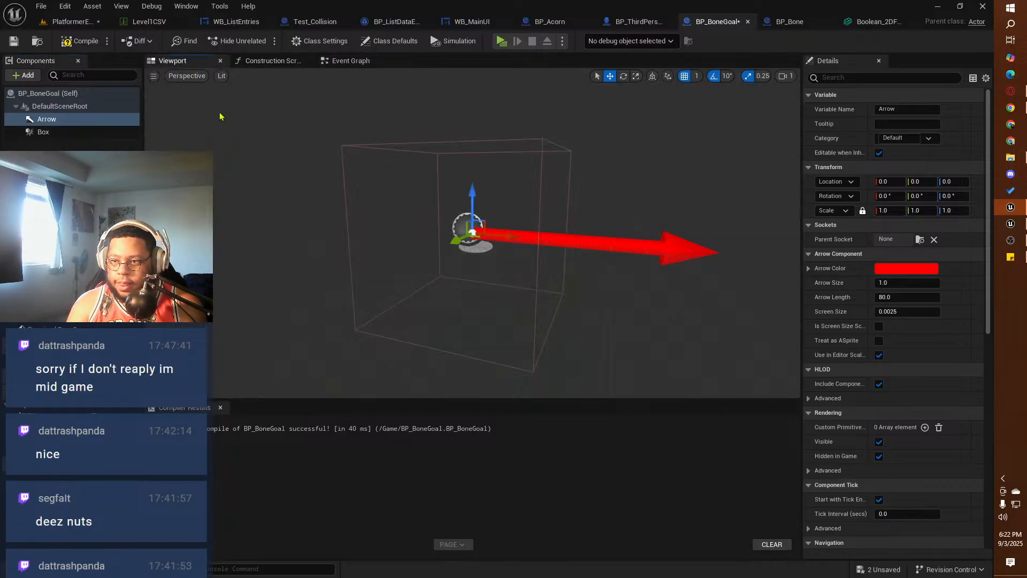
pyautogui.keyDown('alt'); pyautogui.moveTo(358, 291); pyautogui.dragTo(359, 289); pyautogui.keyUp('alt')
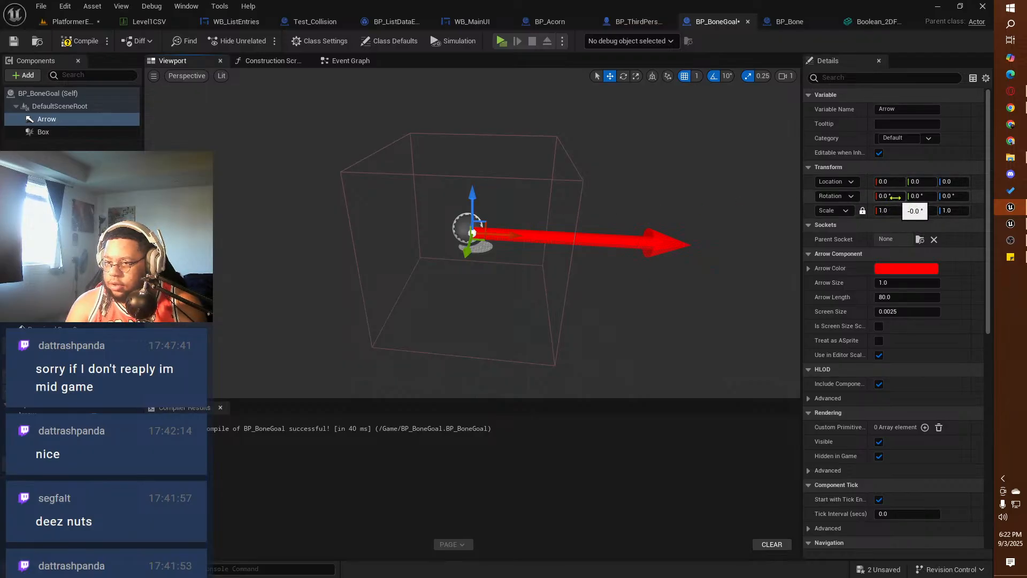
# Step: Set the Arrow's Y rotation to 90° so it points upward, and compile and save BP_BoneGoal
pyautogui.moveTo(906, 197); pyautogui.dragTo(944, 197)
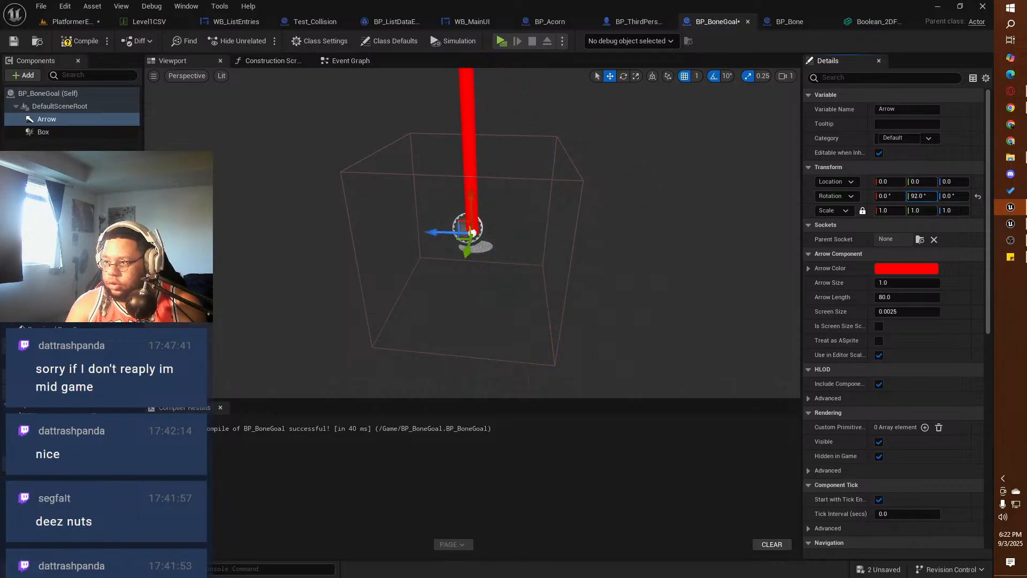
pyautogui.click(915, 196)
pyautogui.write('90')
pyautogui.press('Return')
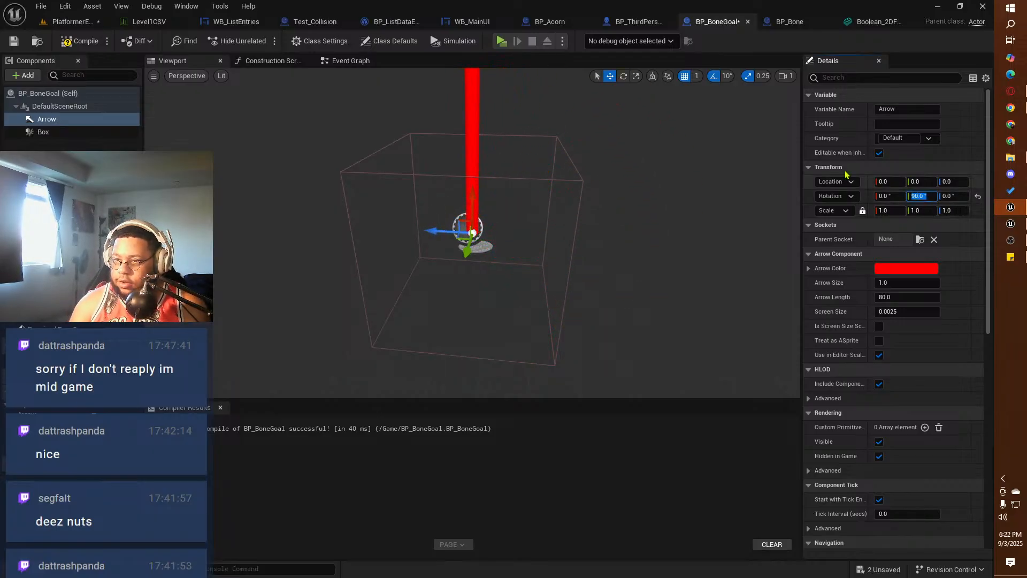
pyautogui.click(78, 41)
pyautogui.click(13, 41)
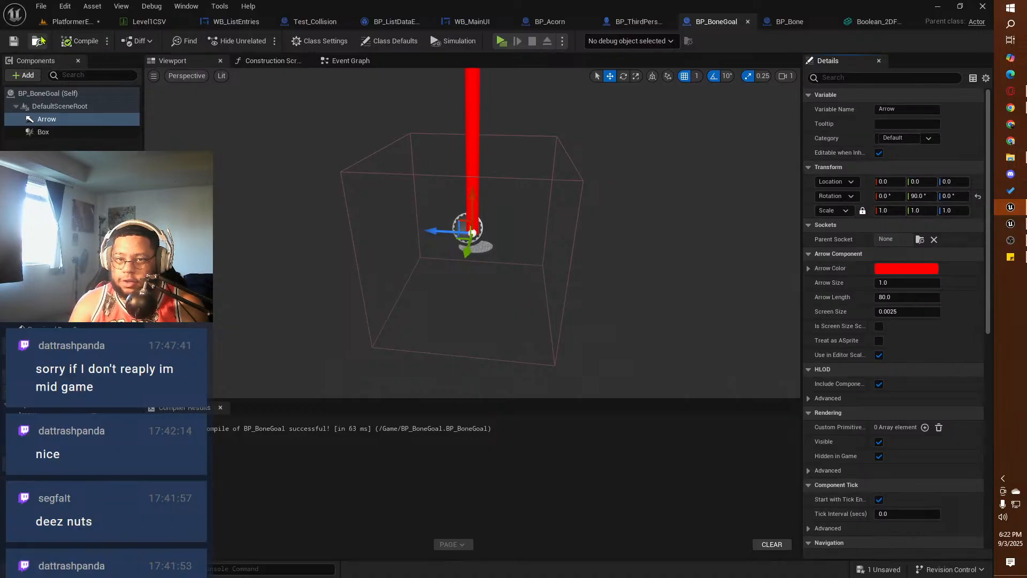
# Step: Playtest the PlatformerEddie level, run the squirrel to the bone and grab it
pyautogui.click(69, 21)
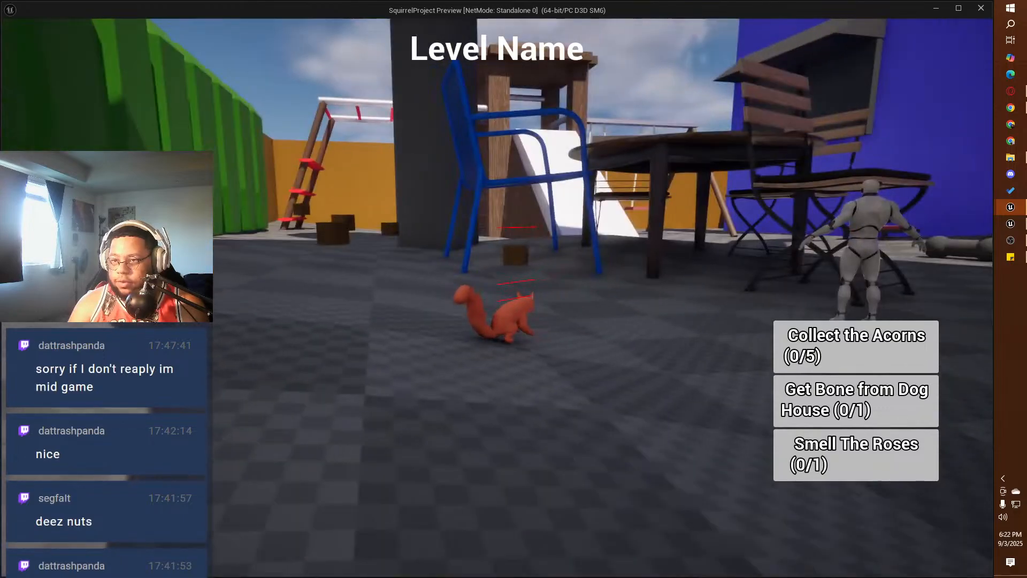
pyautogui.press('w')
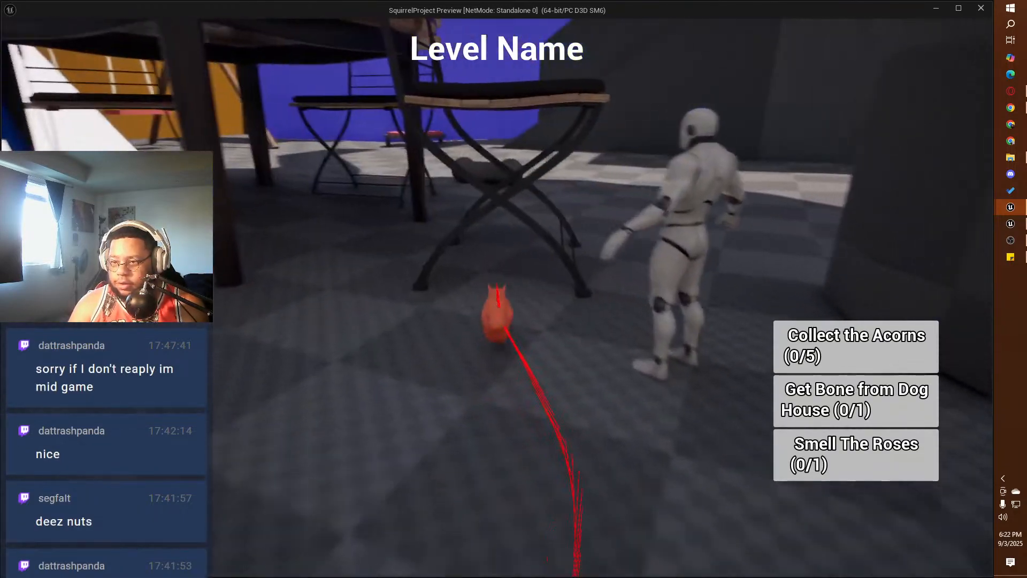
pyautogui.press('w')
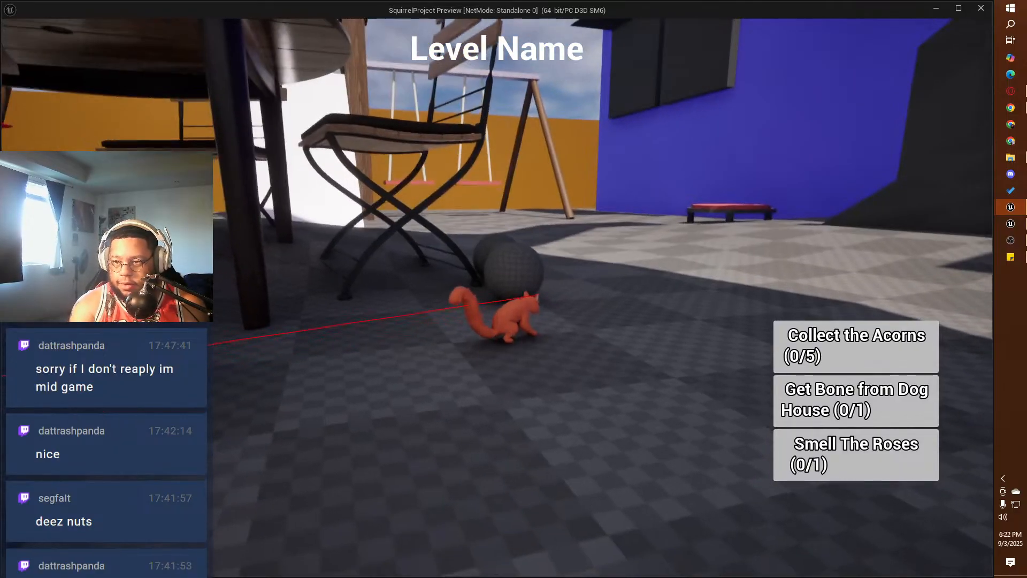
pyautogui.press('e')
pyautogui.press('w')
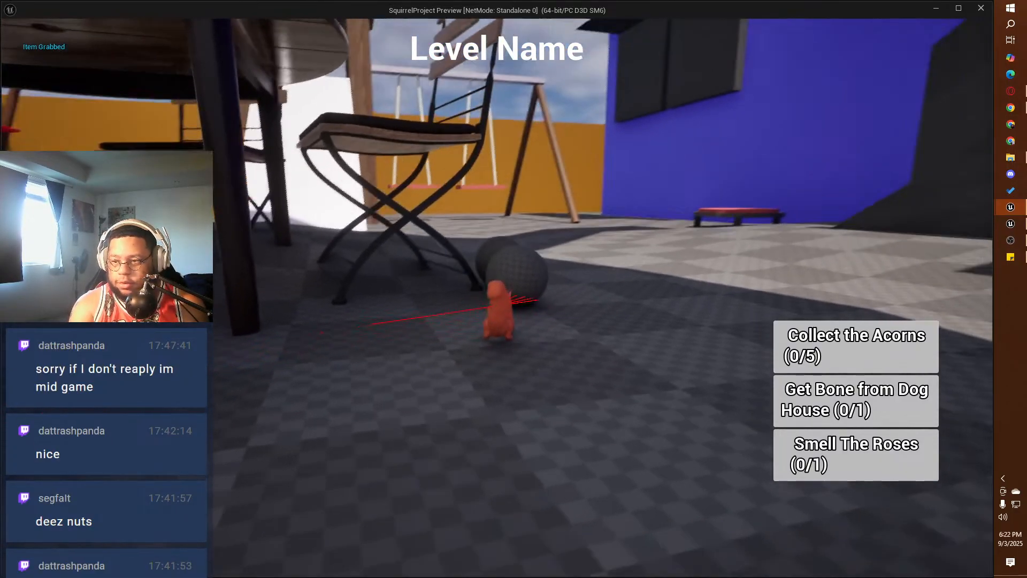
pyautogui.press('e')
pyautogui.press('d')
pyautogui.press('w')
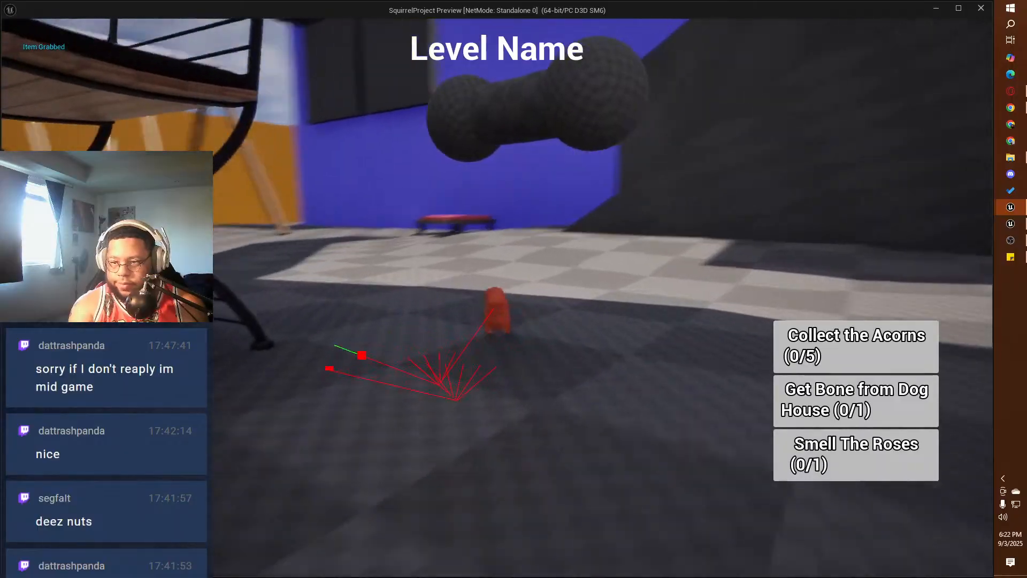
# Step: Pick up the bone again, carry it up the slide into the tower's goal area, and end the playtest
pyautogui.press('w')
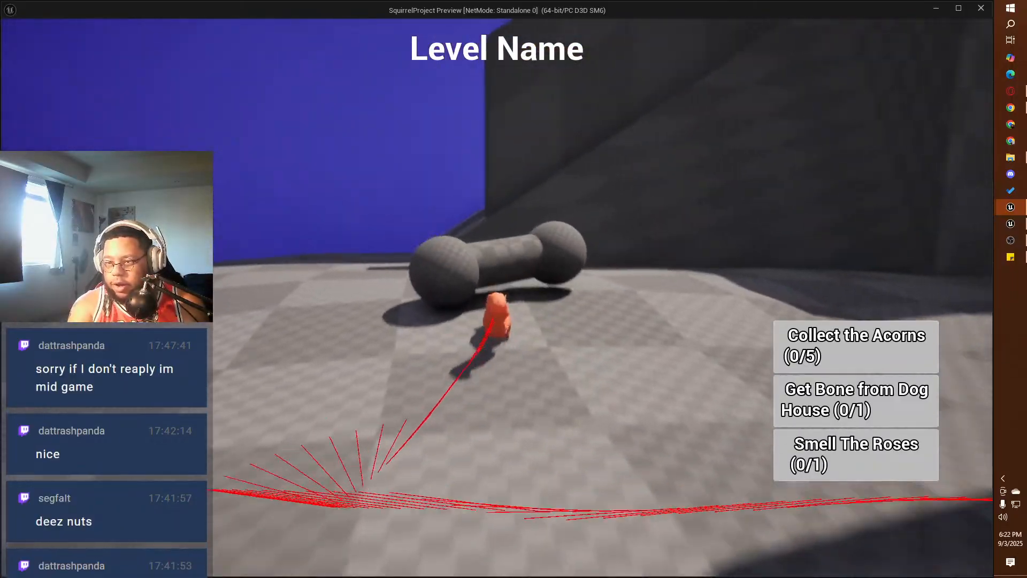
pyautogui.press('e')
pyautogui.press('w')
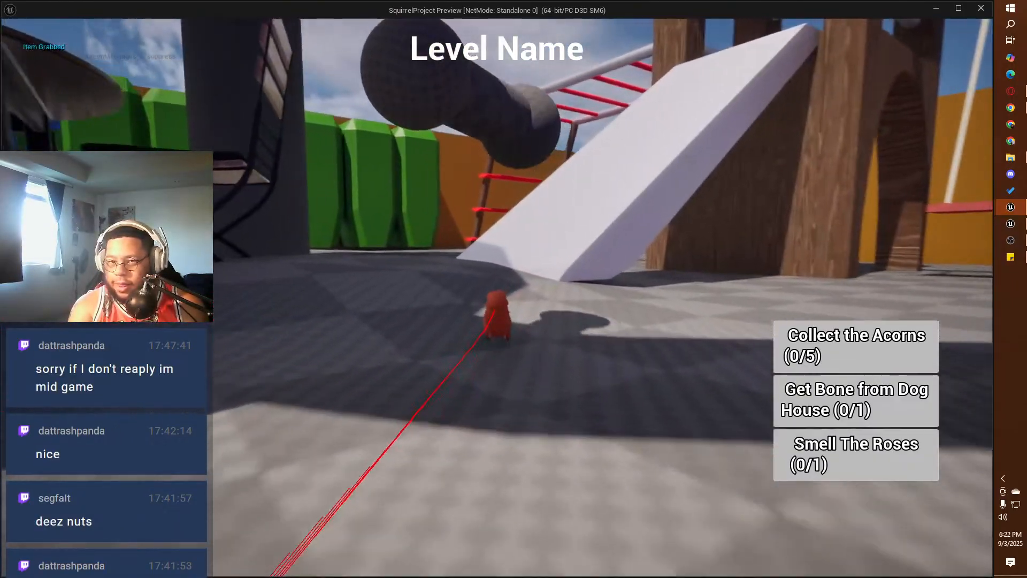
pyautogui.press('w')
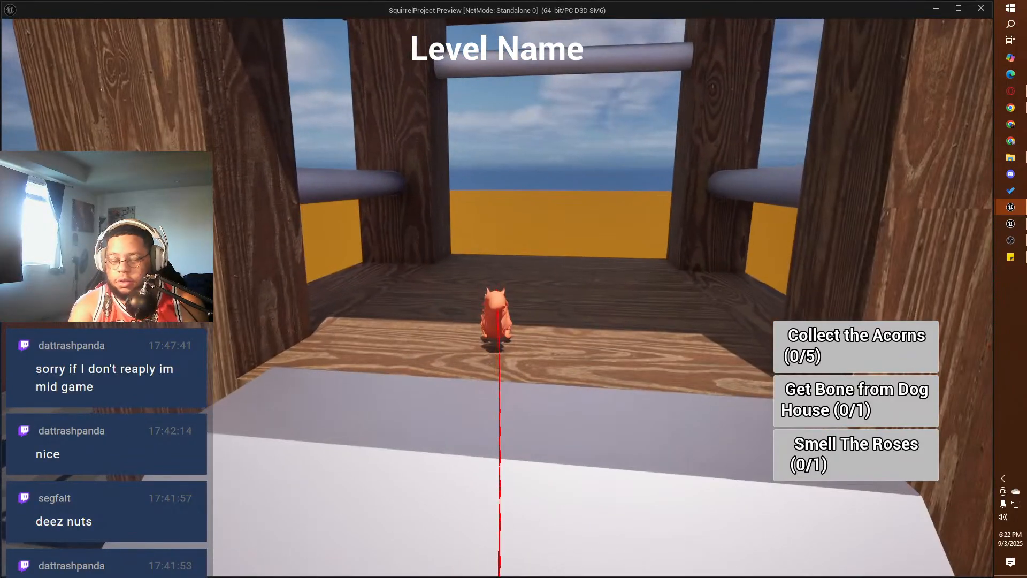
pyautogui.press('Escape')
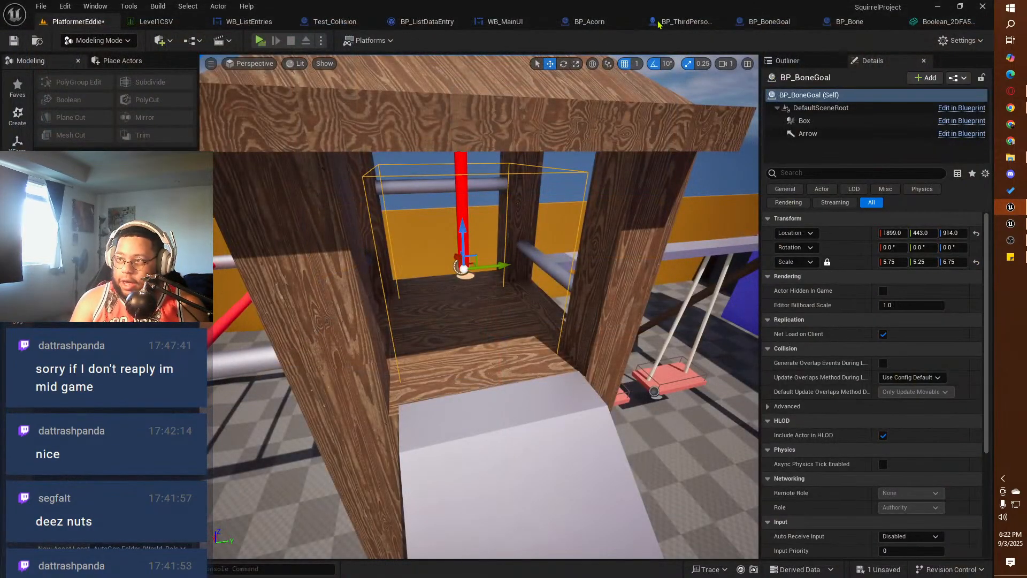
# Step: In BP_BoneGoal's event graph, shift Received Bone?, Destroy Actor and the second reroute point farther from Cast To BP_Bone
pyautogui.click(760, 21)
pyautogui.click(350, 61)
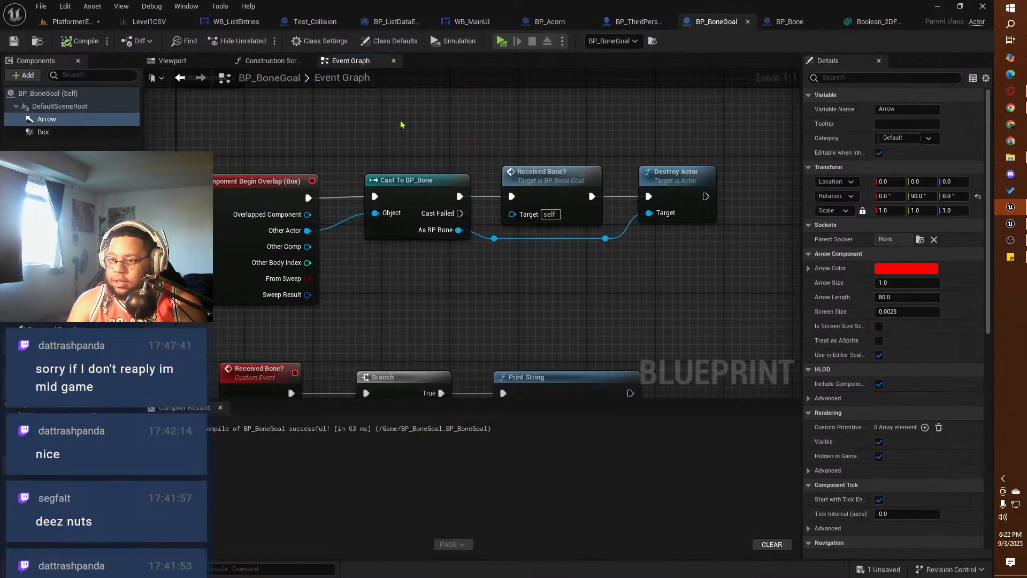
pyautogui.moveTo(557, 300); pyautogui.dragTo(595, 239, button='right')
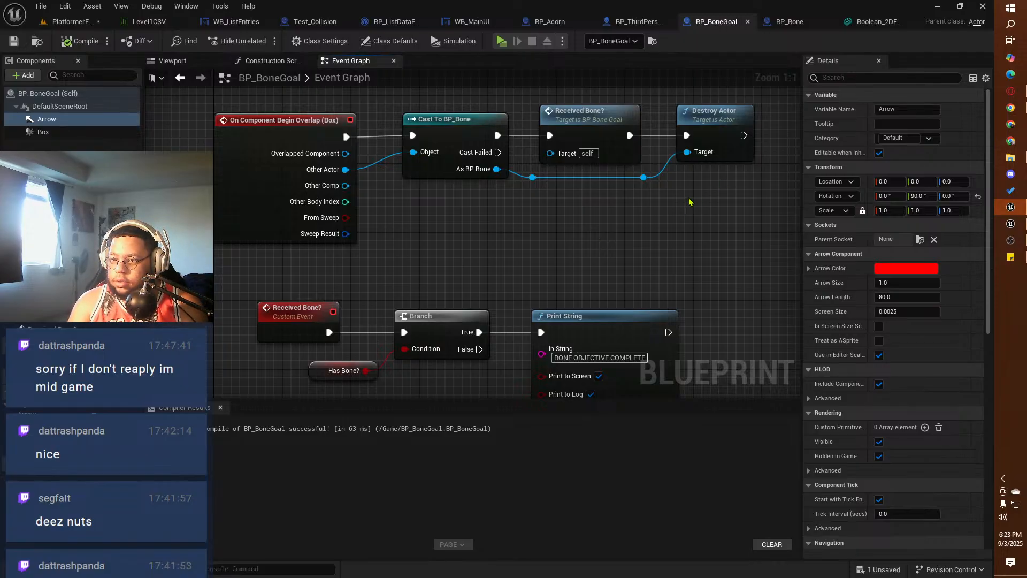
pyautogui.moveTo(685, 213); pyautogui.dragTo(683, 132)
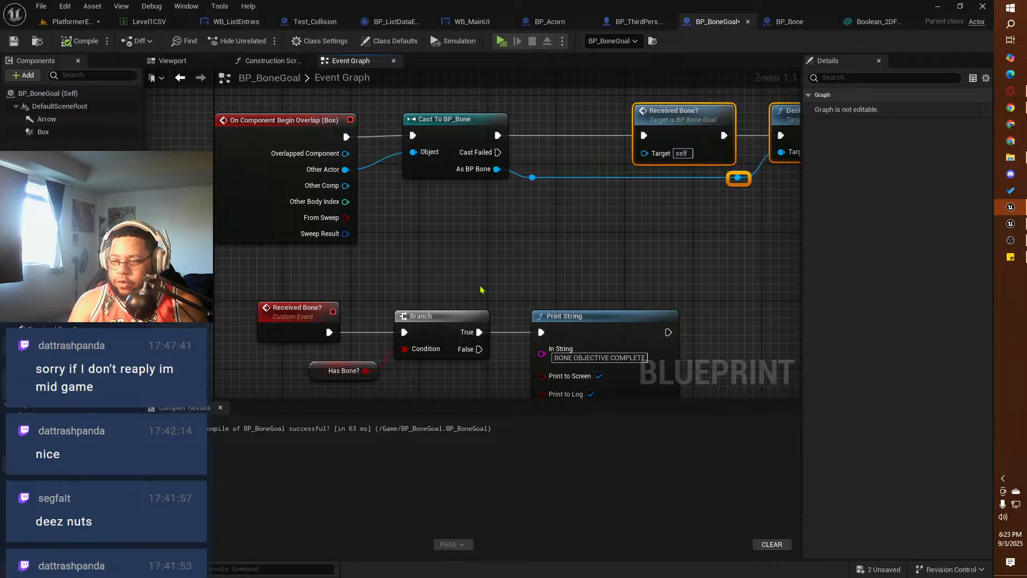
# Step: Insert a Set Has Bone? node with the value ticked between Cast To BP_Bone and Received Bone?, and compile and save BP_BoneGoal
pyautogui.moveTo(506, 261); pyautogui.dragTo(384, 272, button='right')
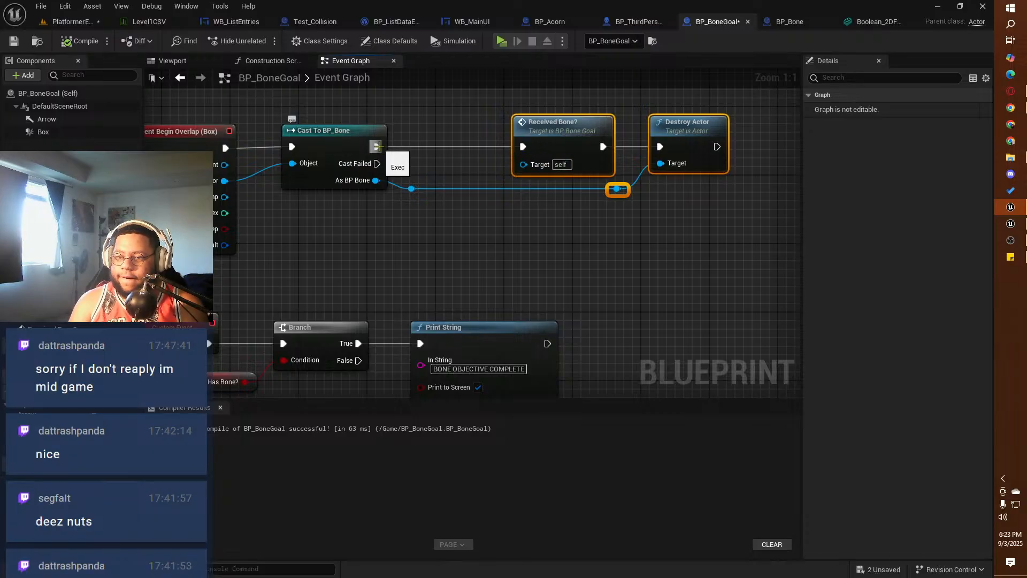
pyautogui.moveTo(375, 146); pyautogui.dragTo(417, 150)
pyautogui.write('s')
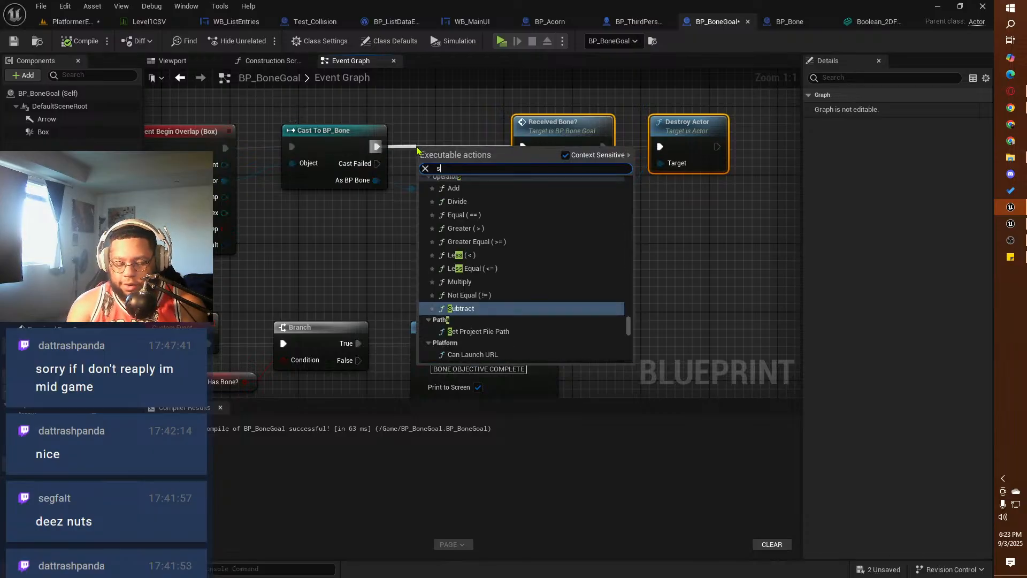
pyautogui.write('et has bone')
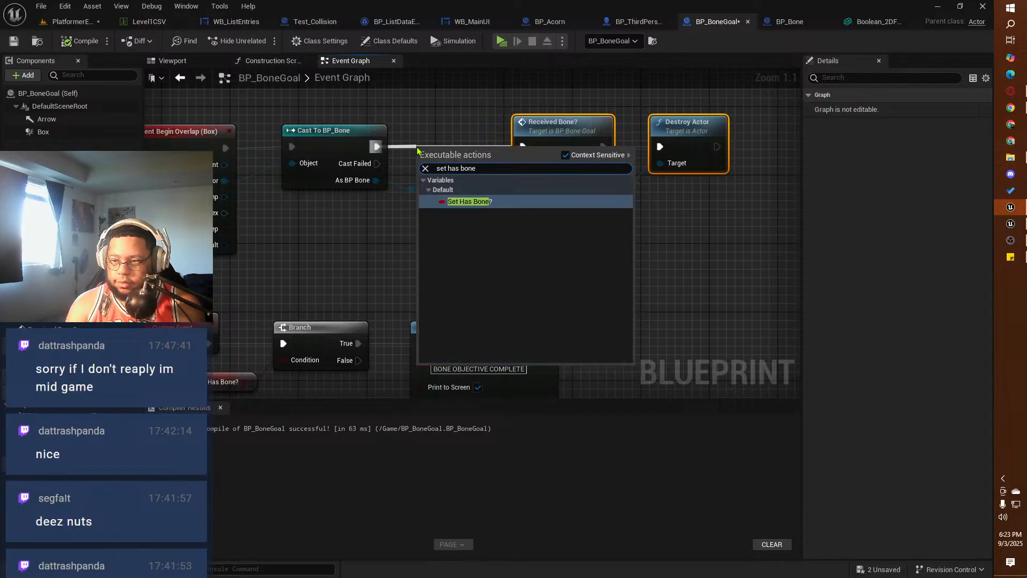
pyautogui.click(476, 202)
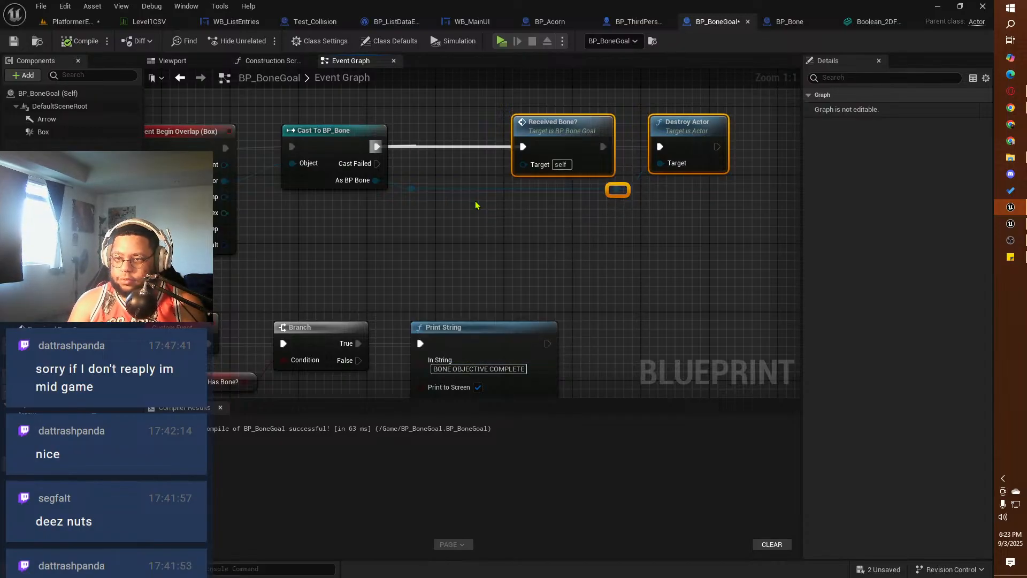
pyautogui.moveTo(457, 146); pyautogui.dragTo(449, 138)
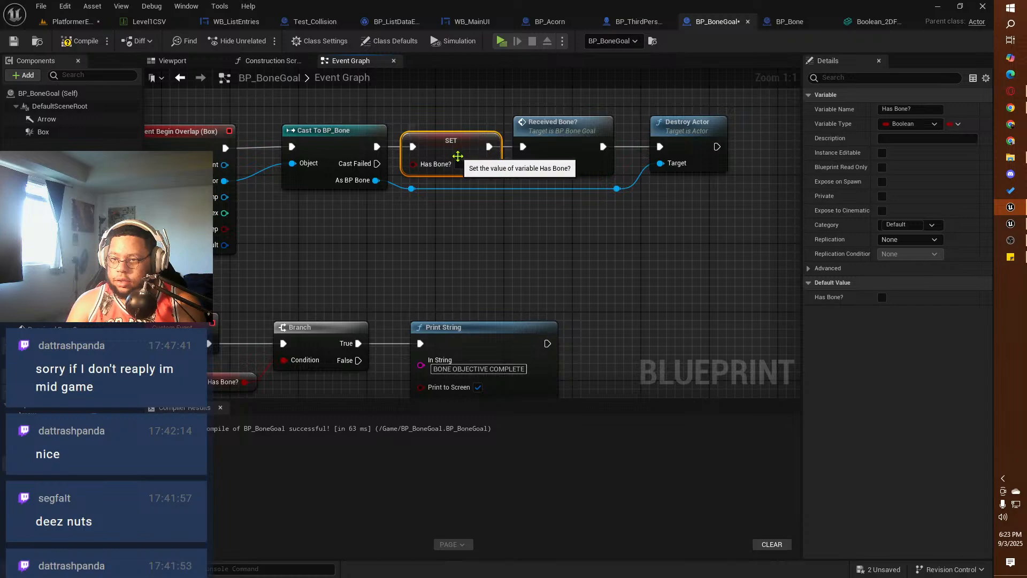
pyautogui.click(459, 164)
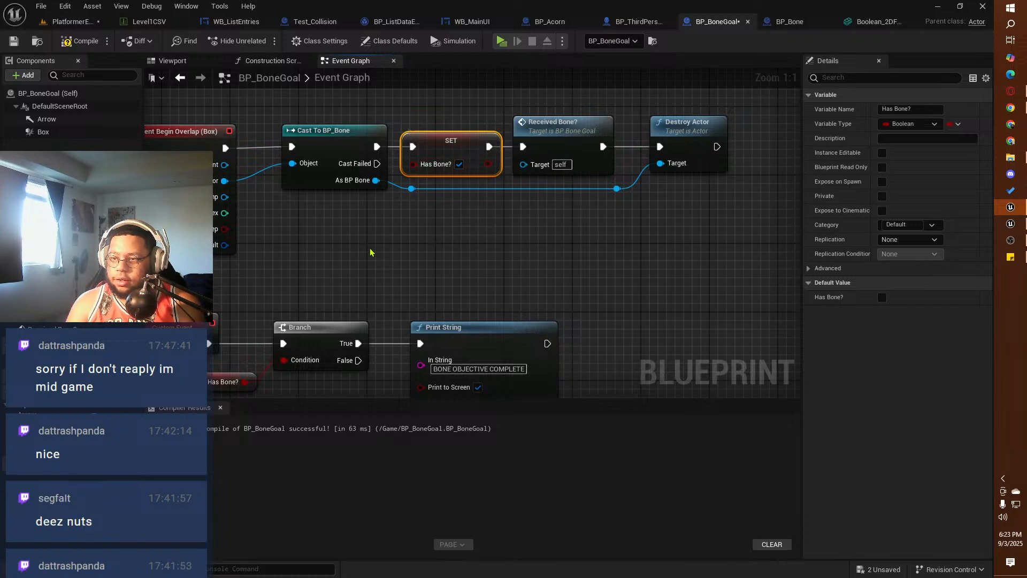
pyautogui.click(80, 41)
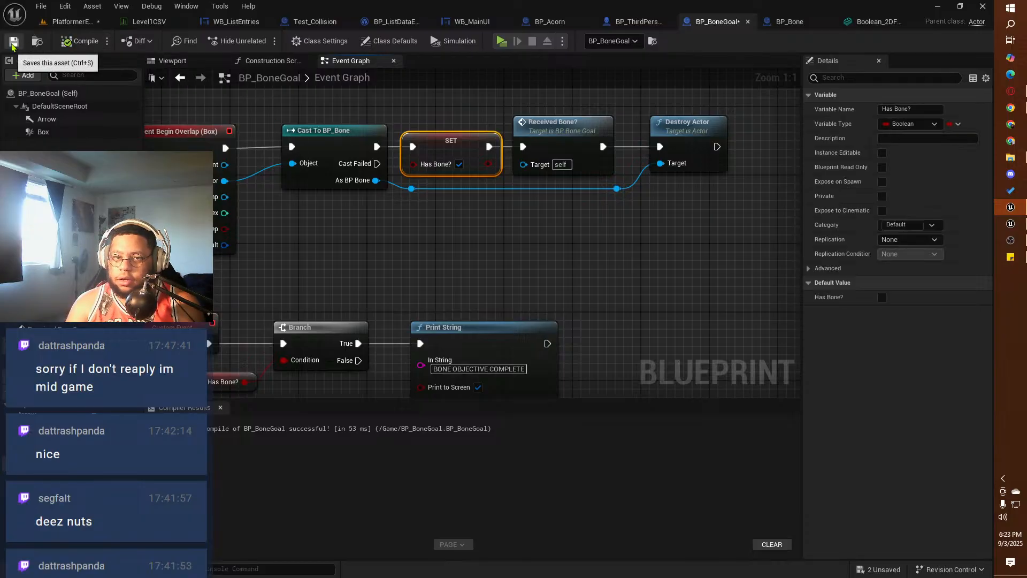
pyautogui.click(13, 41)
# Step: Playtest the PlatformerEddie level, grab the bone with the squirrel and carry it up the slide into the tower's goal area
pyautogui.click(76, 22)
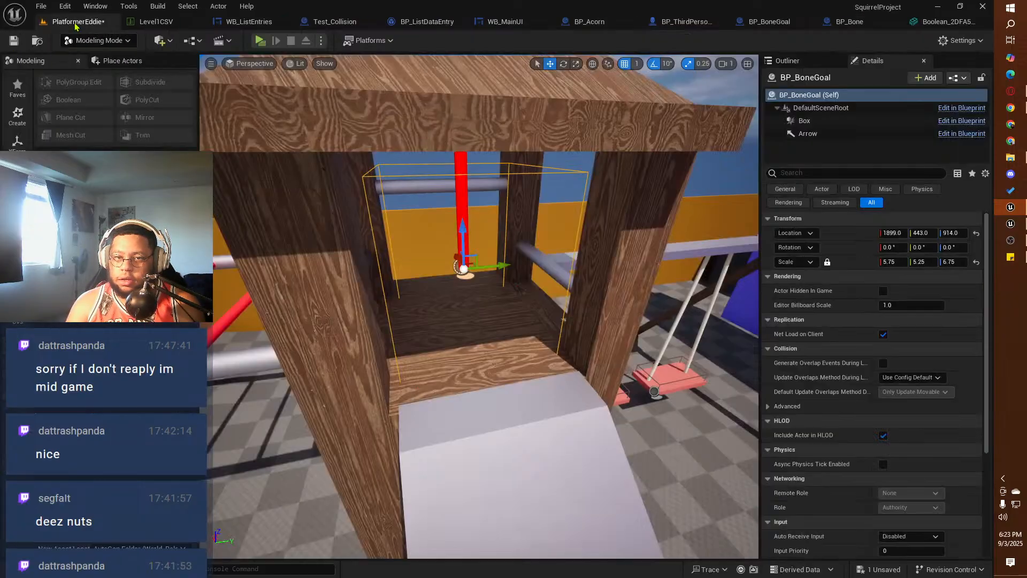
pyautogui.click(259, 42)
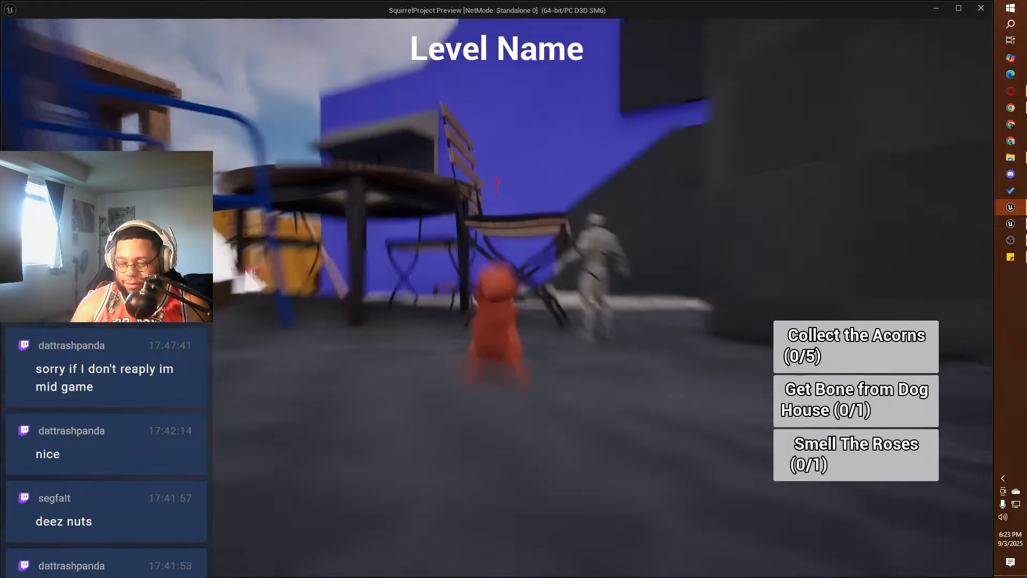
pyautogui.press('w')
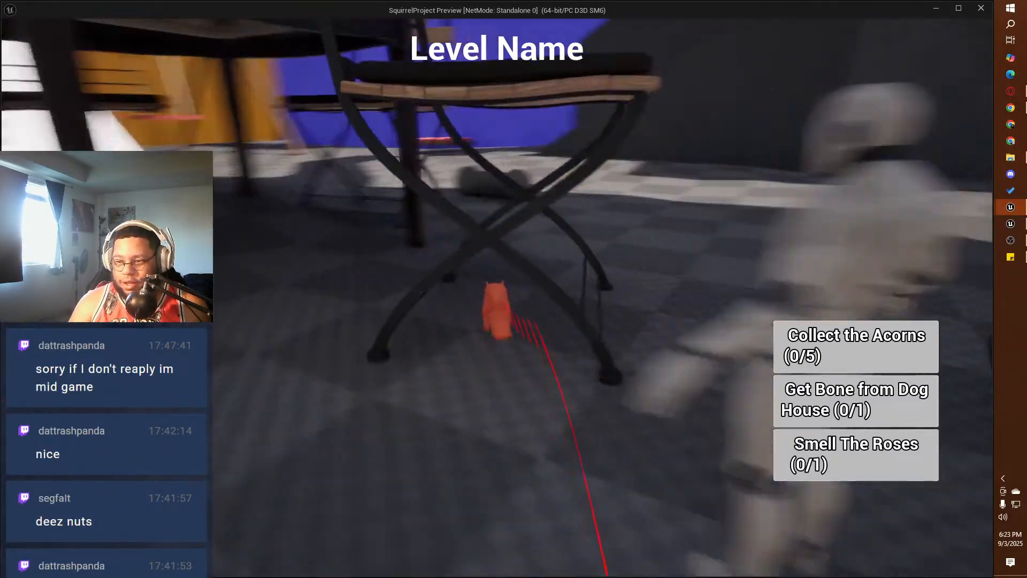
pyautogui.press('w')
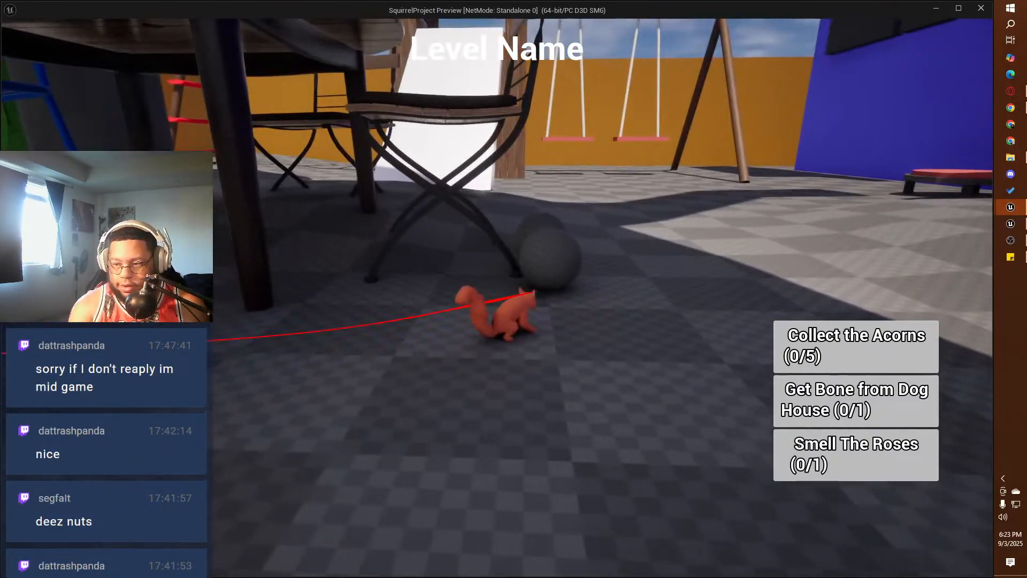
pyautogui.press('e')
pyautogui.press('w')
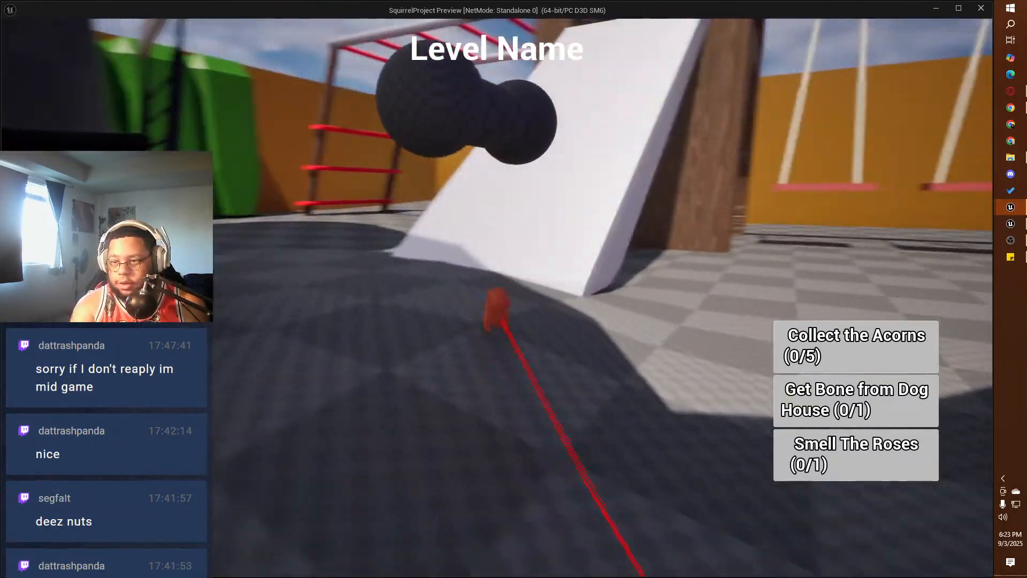
pyautogui.press('w')
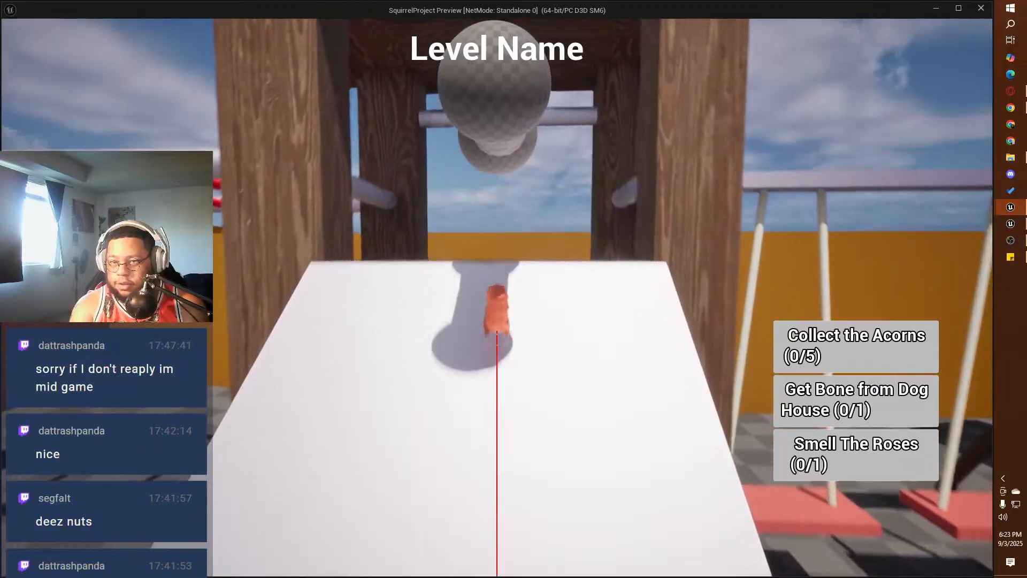
pyautogui.press('w')
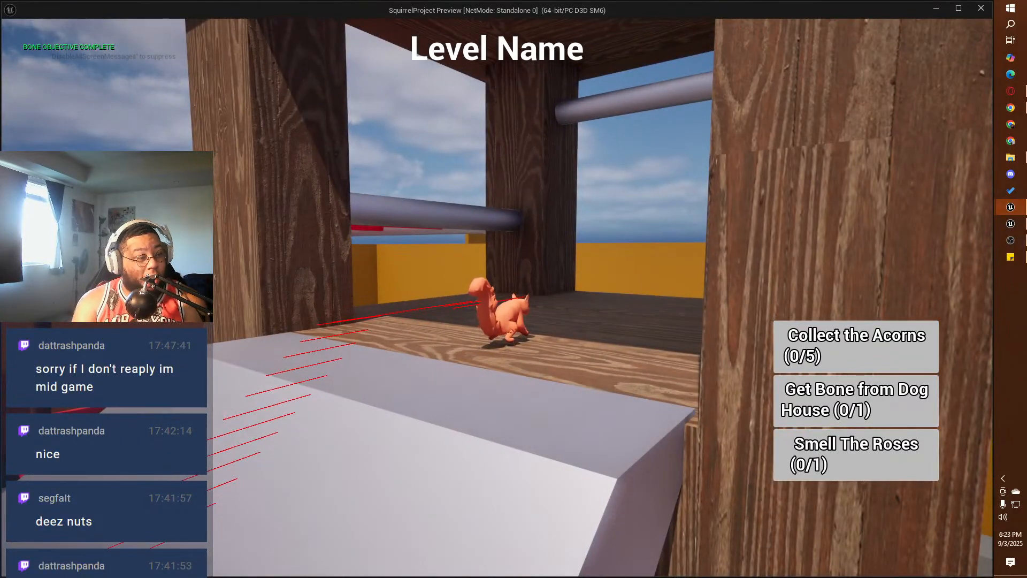
pyautogui.press('w')
# Step: Jump the squirrel down from the slide tower and collect acorns on the ground near the green hedge and blue chair
pyautogui.press('w')
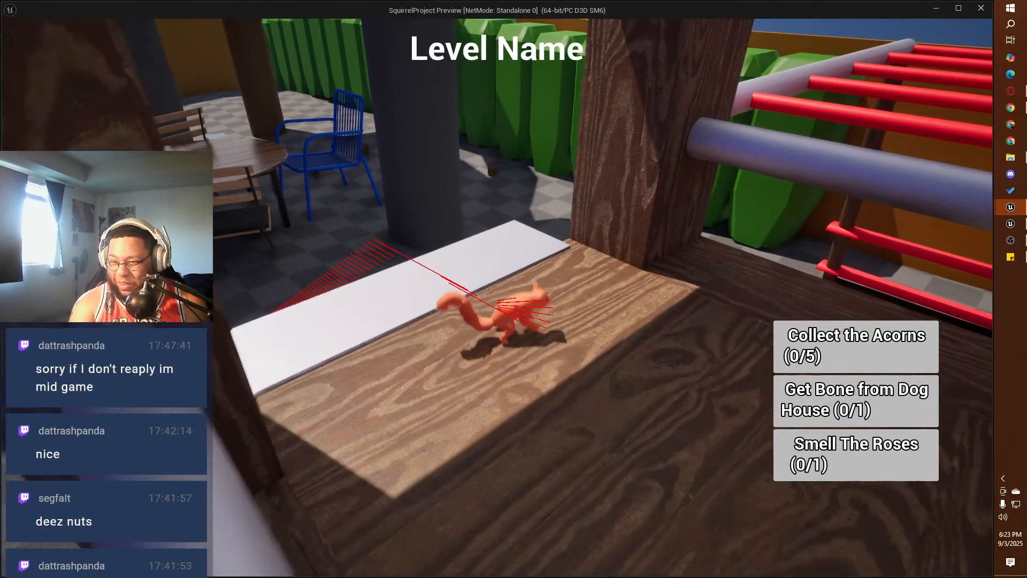
pyautogui.press('space')
pyautogui.press('w')
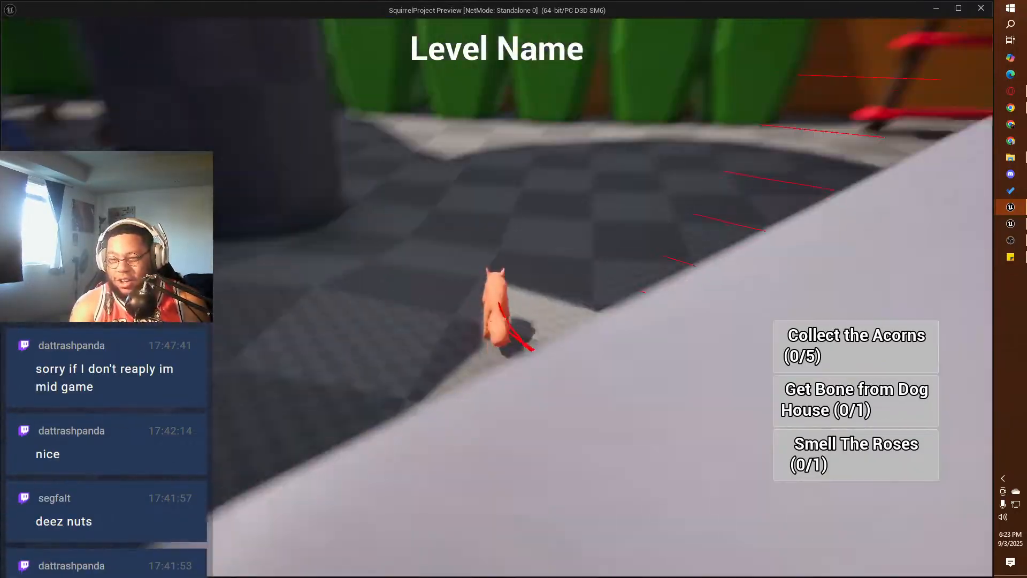
pyautogui.press('w')
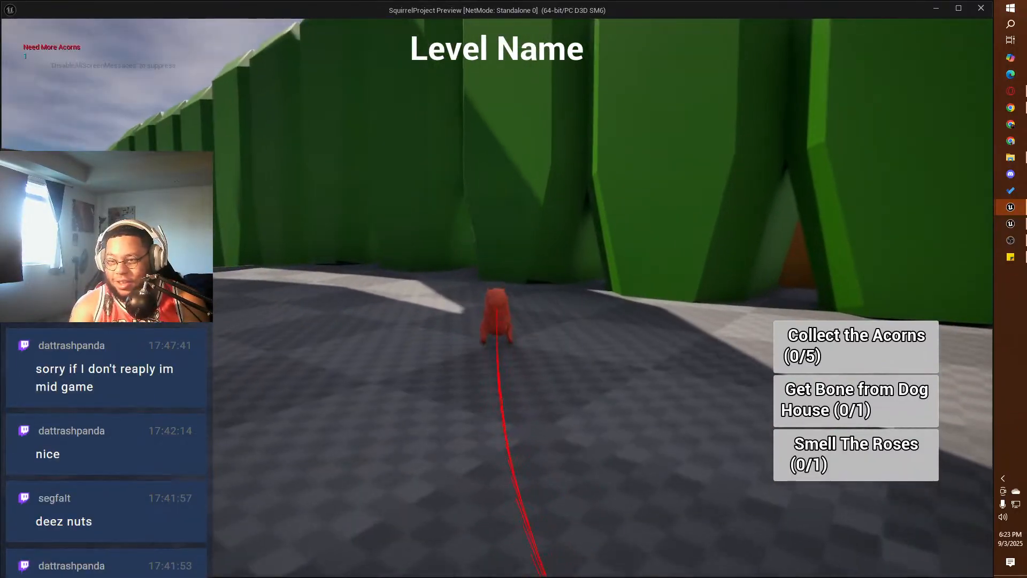
pyautogui.press('w')
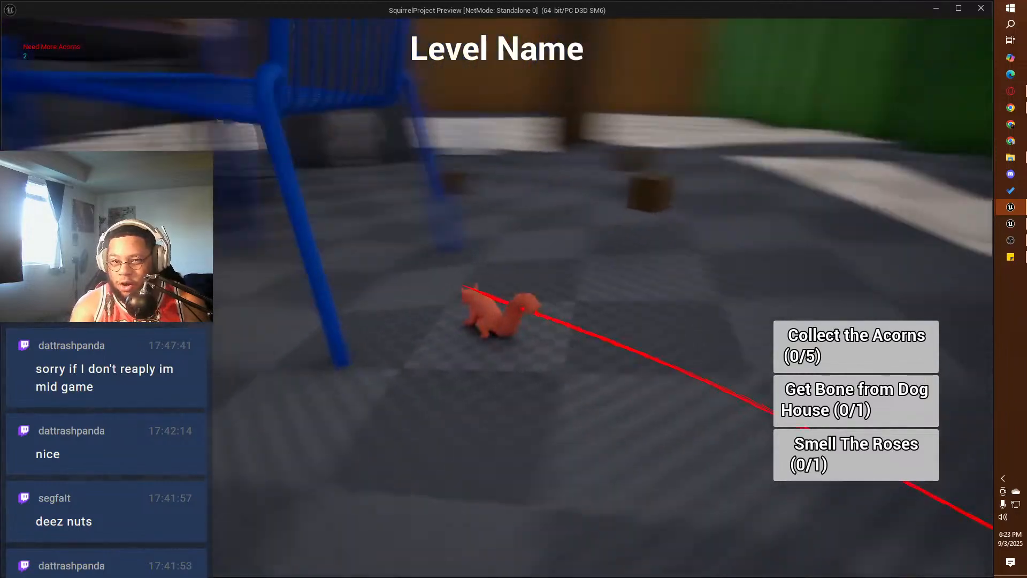
pyautogui.press('w')
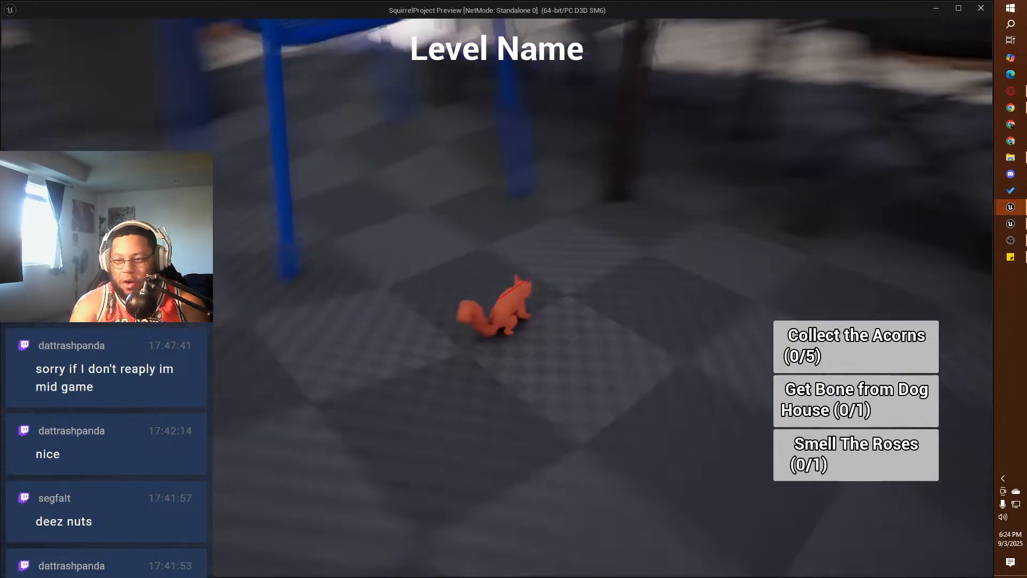
# Step: Run the squirrel to the green hedge and test climbing up its face and dropping back to the ground
pyautogui.press('w')
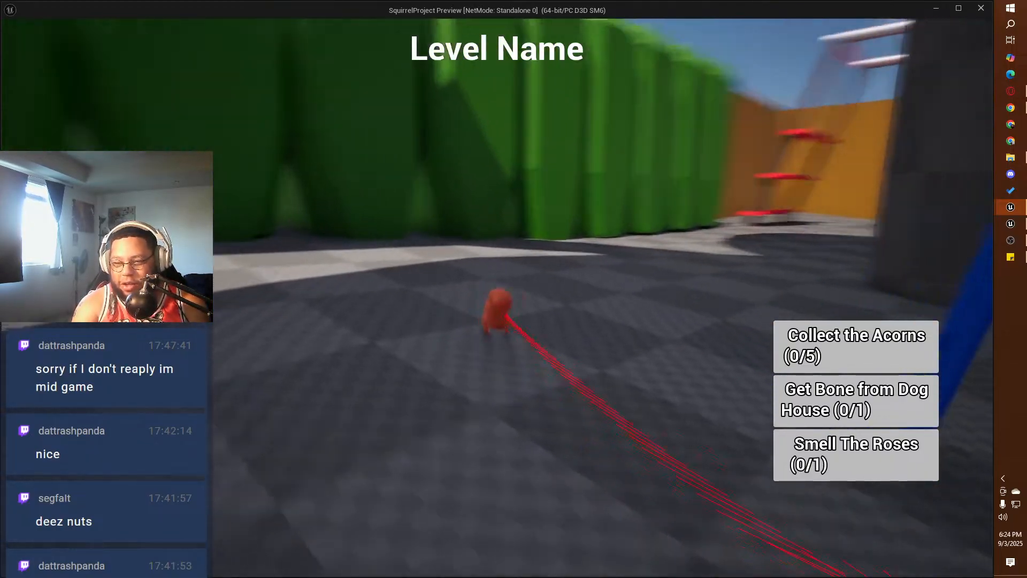
pyautogui.press('w')
pyautogui.press('w')
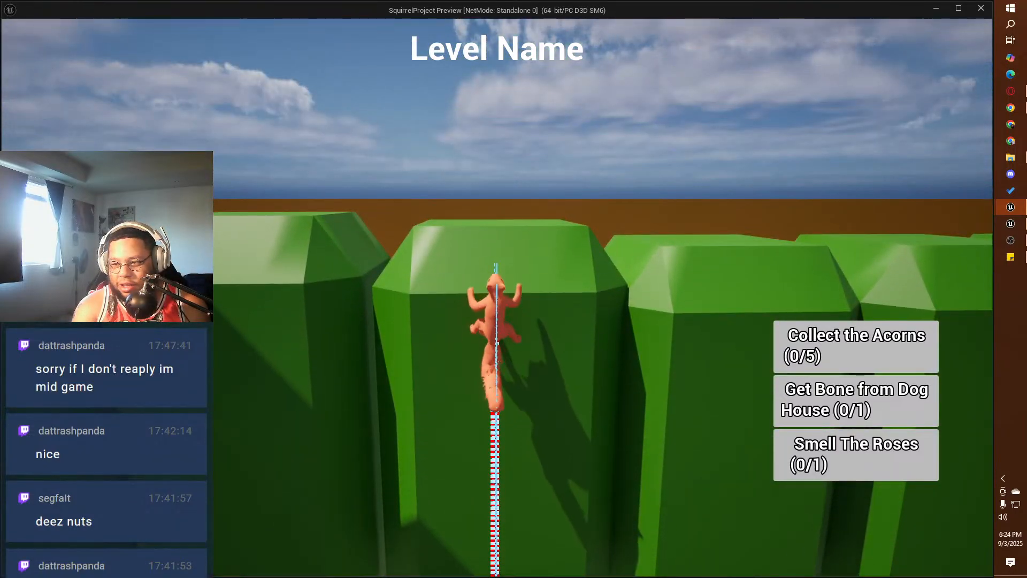
pyautogui.press('w')
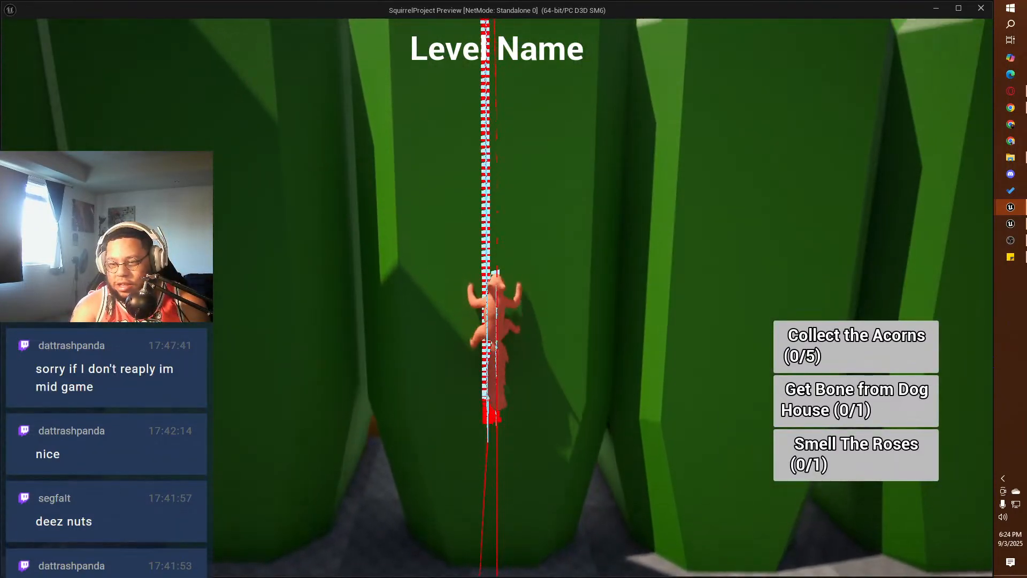
pyautogui.press('w')
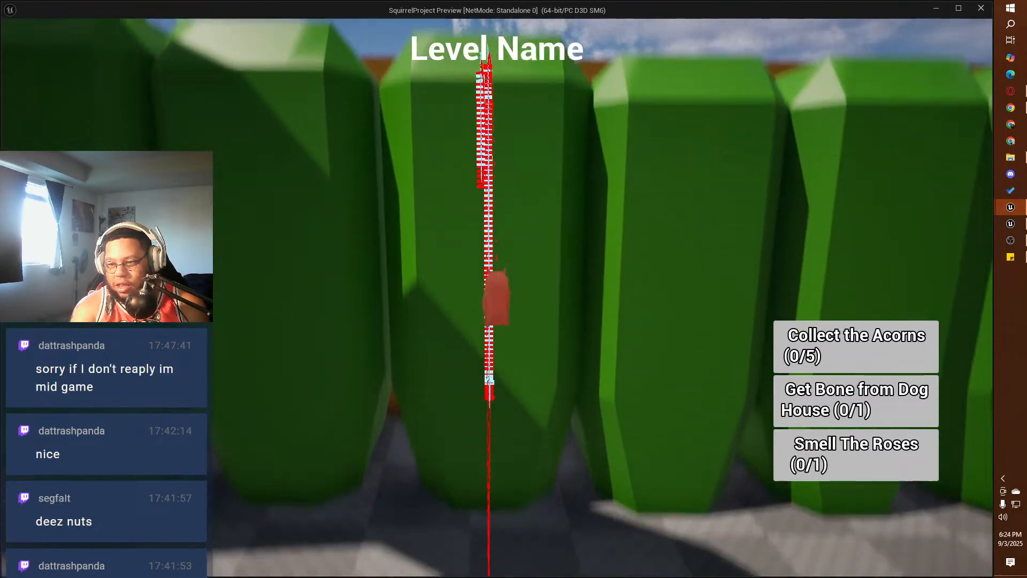
pyautogui.press('w')
pyautogui.press('w')
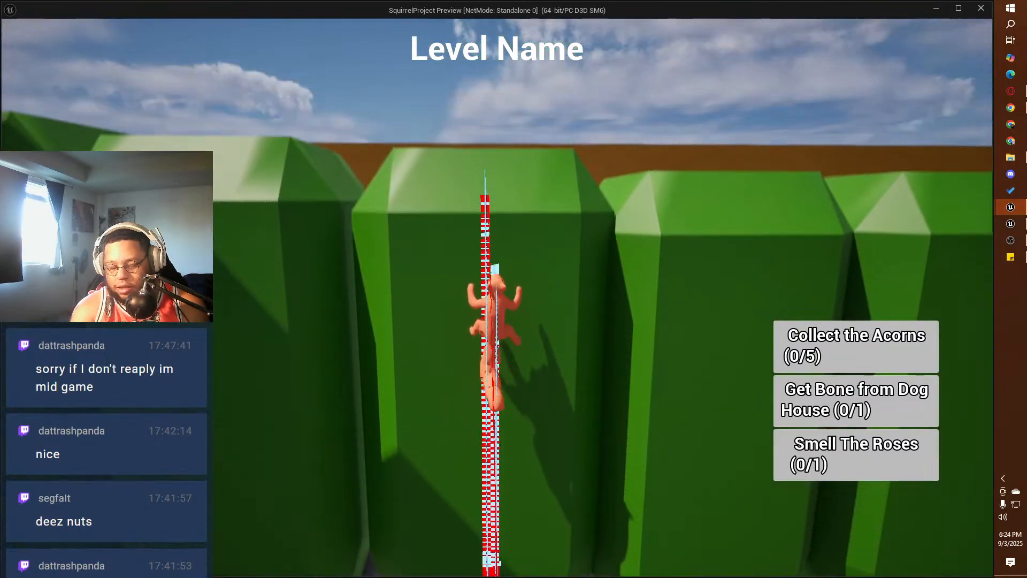
pyautogui.press('space')
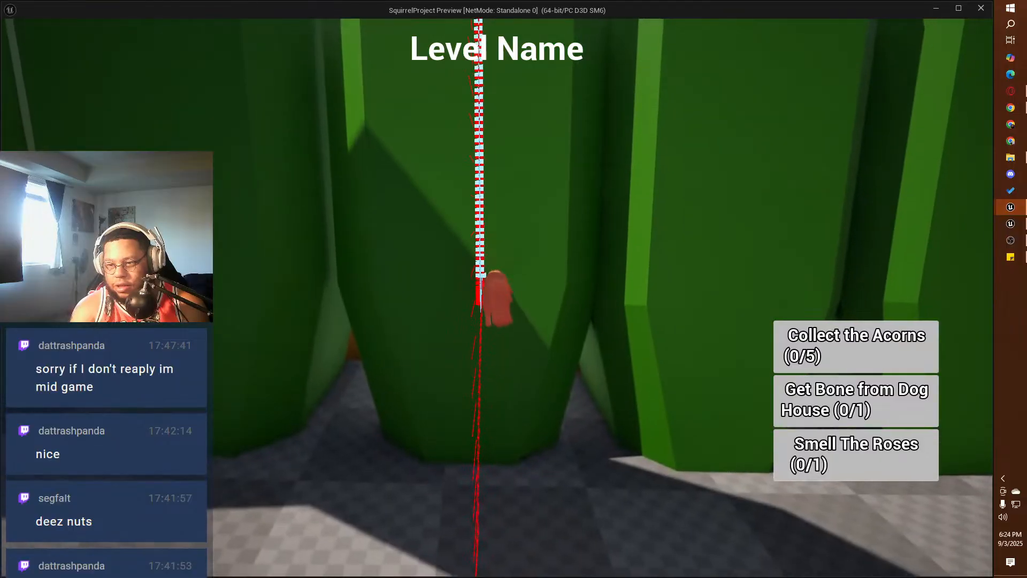
pyautogui.press('space')
pyautogui.press('s')
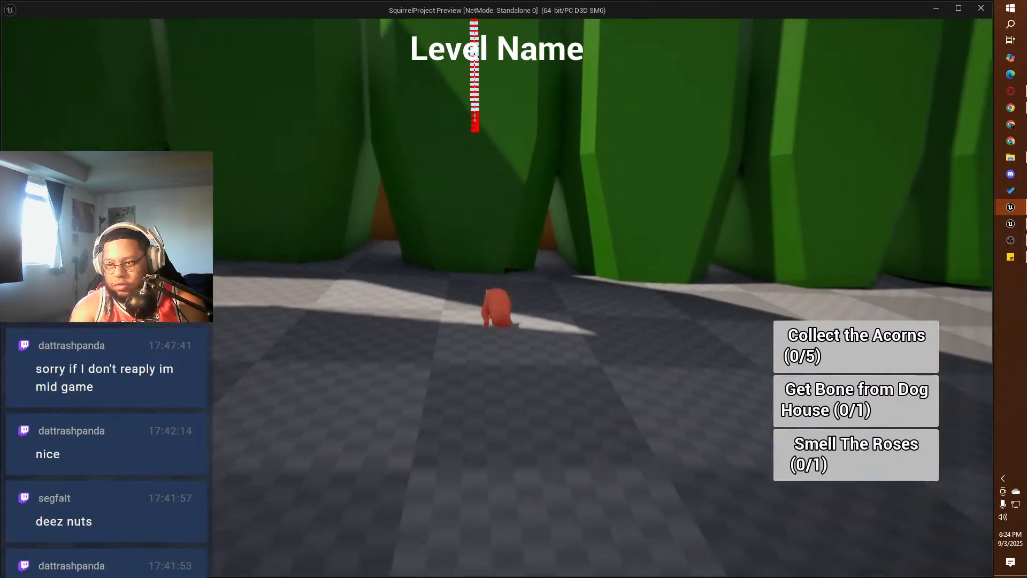
# Step: Run and jump the squirrel along the hedge, climb onto its top and hop across the hedge blocks
pyautogui.press('d')
pyautogui.press('w')
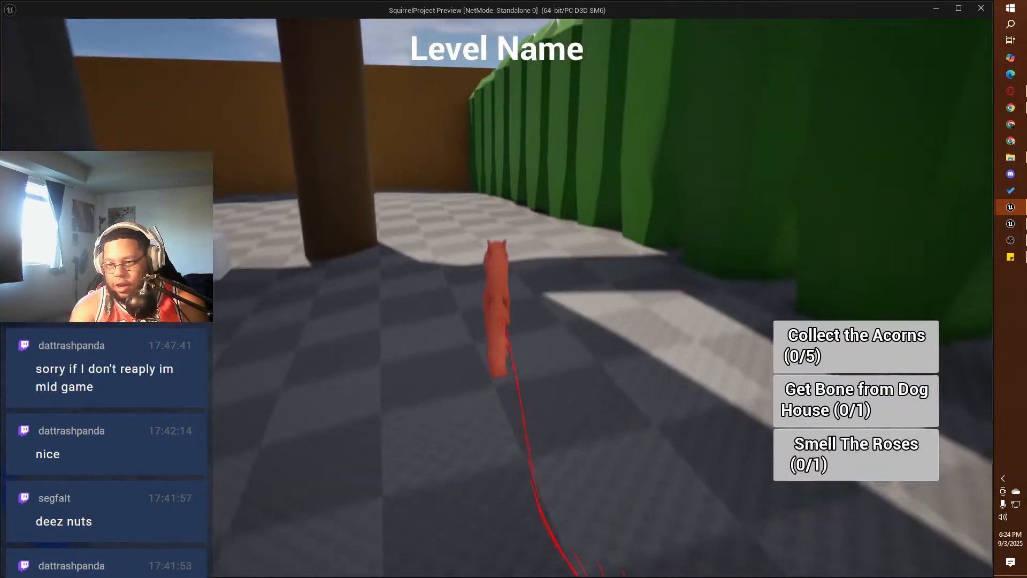
pyautogui.press('space')
pyautogui.press('w')
pyautogui.press('space')
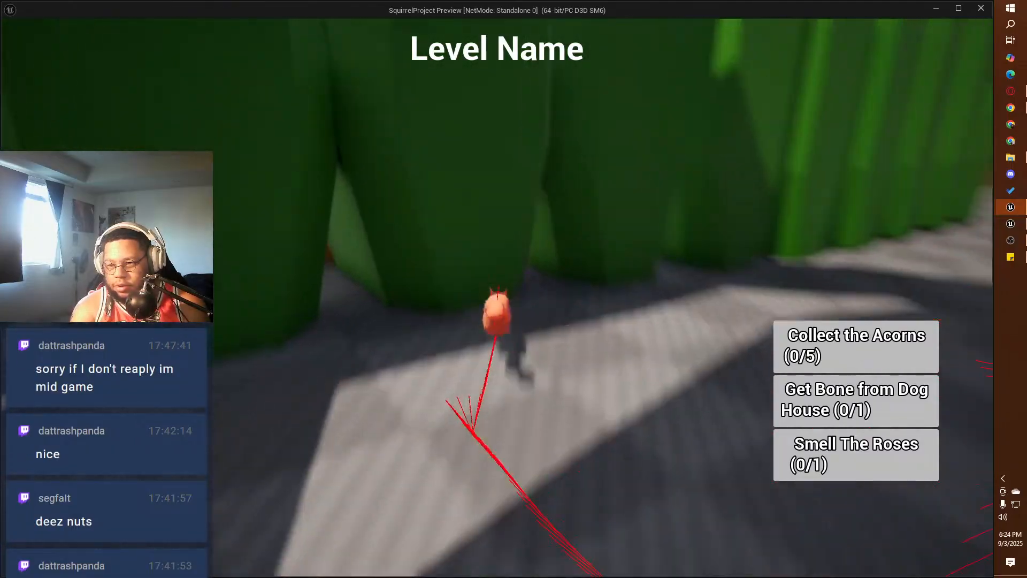
pyautogui.press('w')
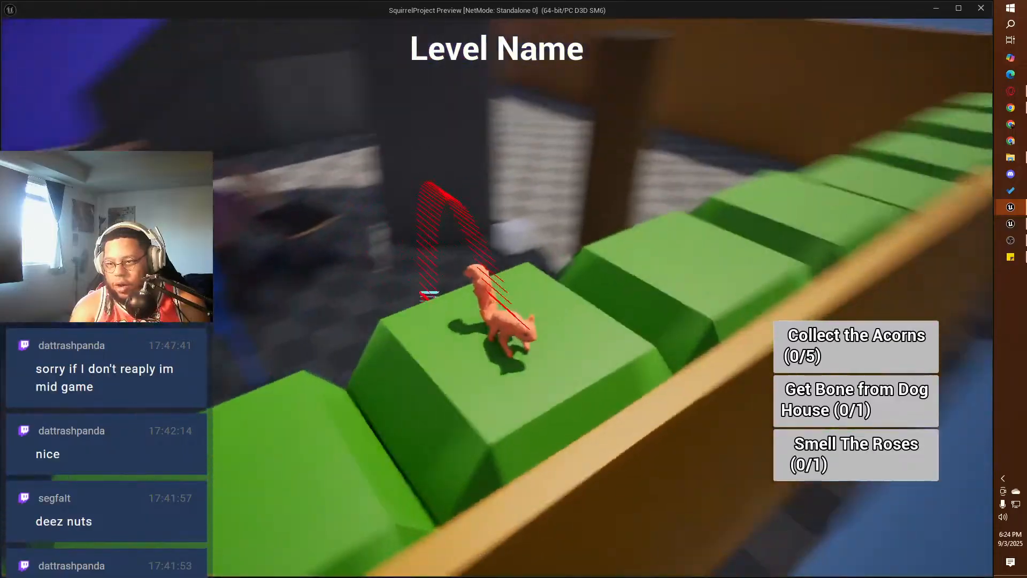
pyautogui.press('w')
pyautogui.press('space')
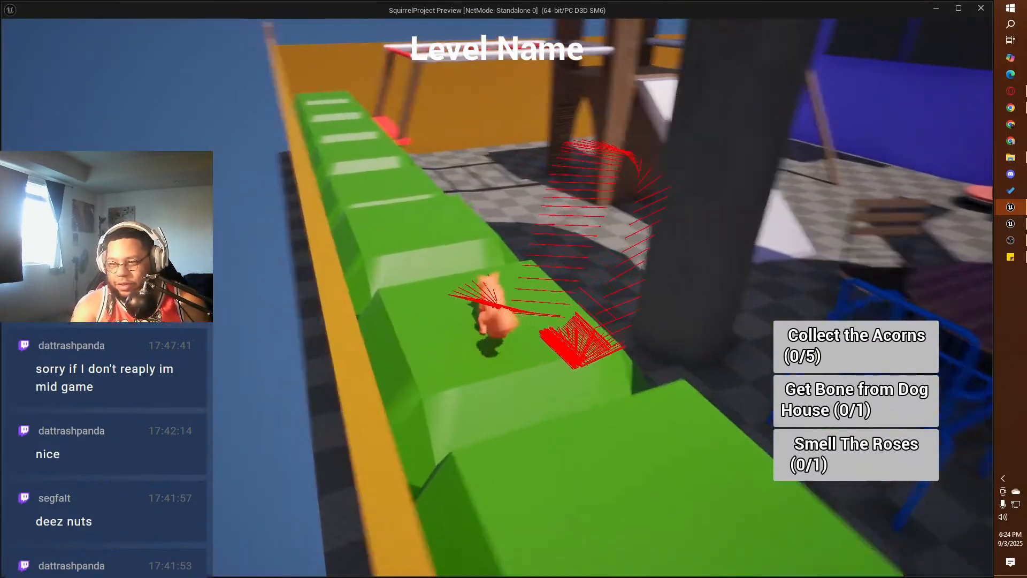
pyautogui.press('space')
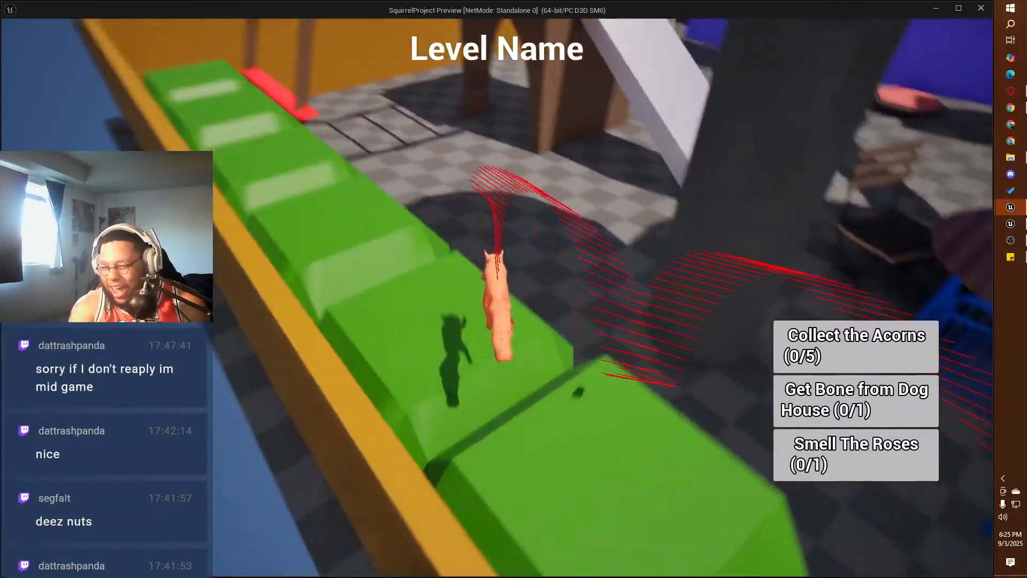
# Step: Jump the squirrel down from the hedge and run across the yard to the wooden posts beneath the play structure
pyautogui.press('space')
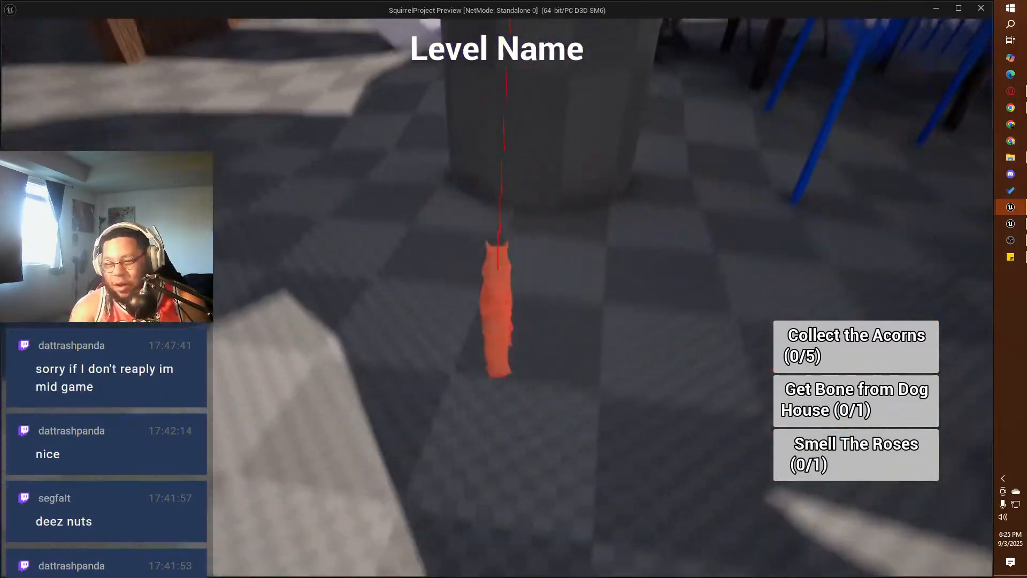
pyautogui.press('w')
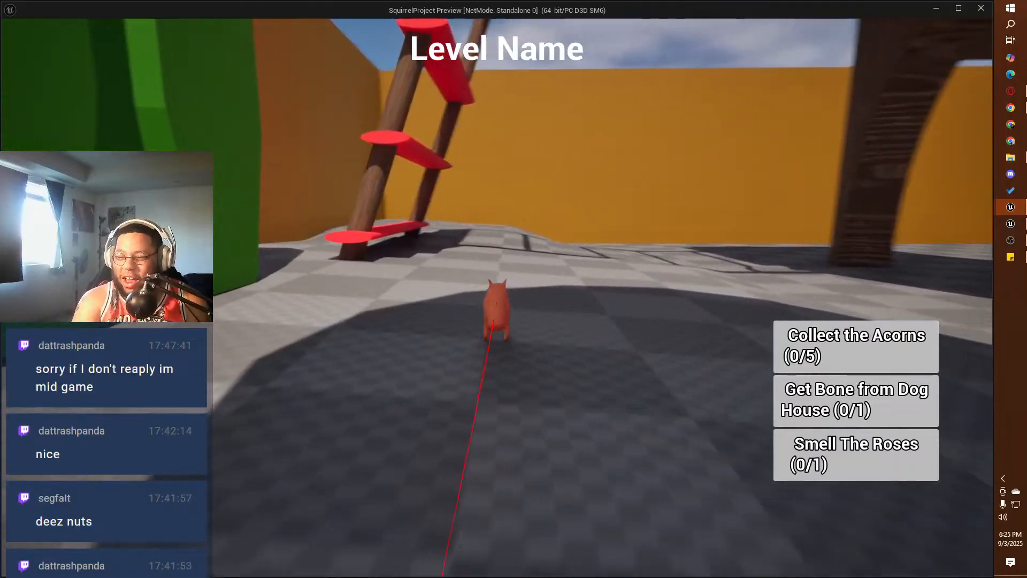
pyautogui.press('w')
pyautogui.press('space')
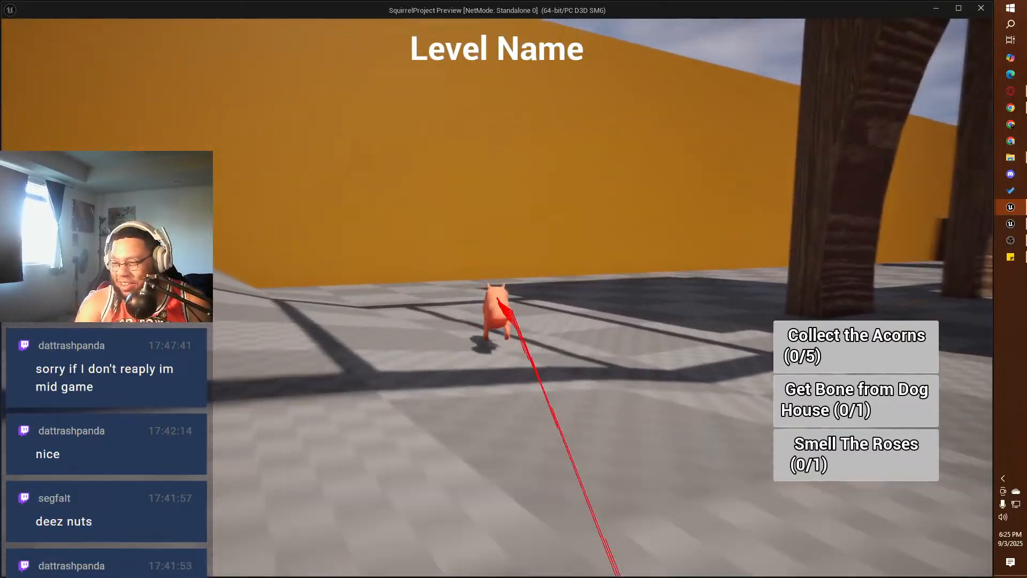
pyautogui.press('w')
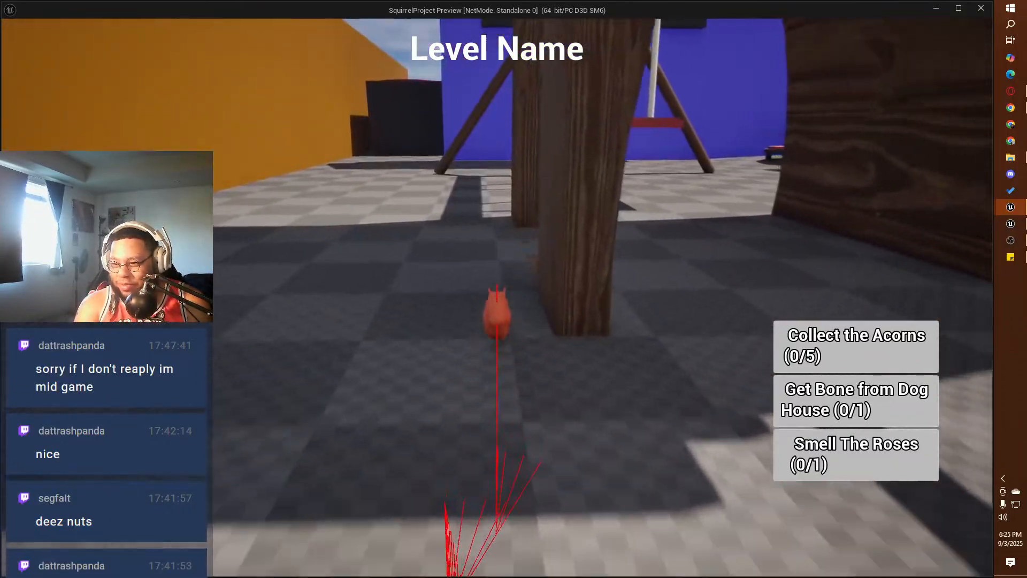
# Step: Run the squirrel from the wooden posts past the swing set and along the blue wall
pyautogui.press('w')
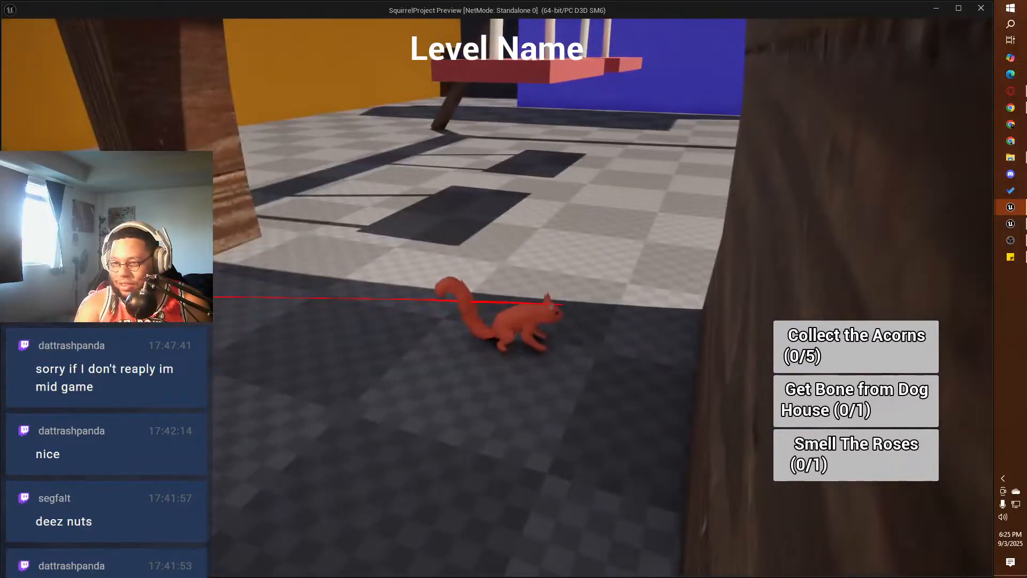
pyautogui.press('w')
pyautogui.press('w')
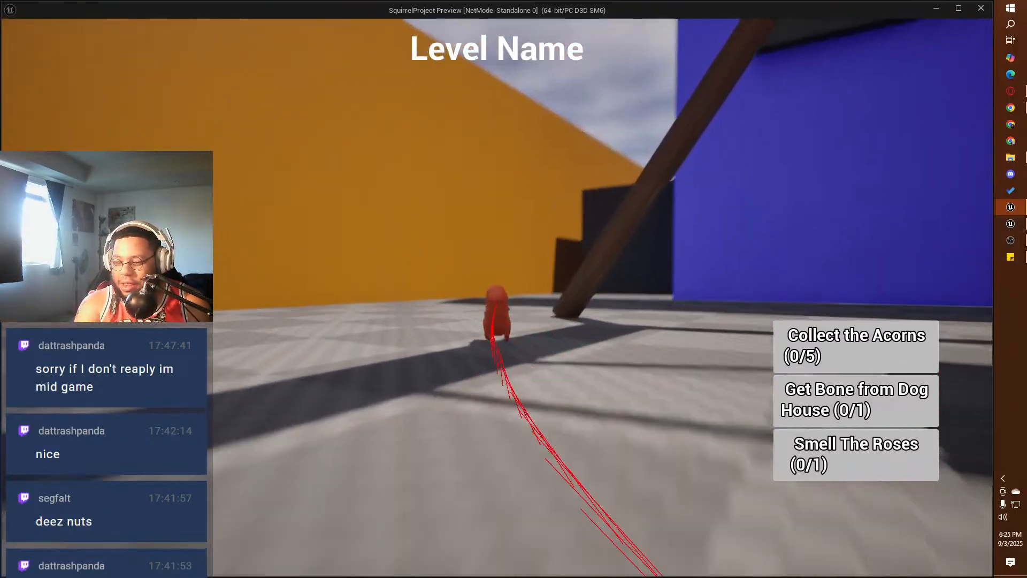
pyautogui.press('w')
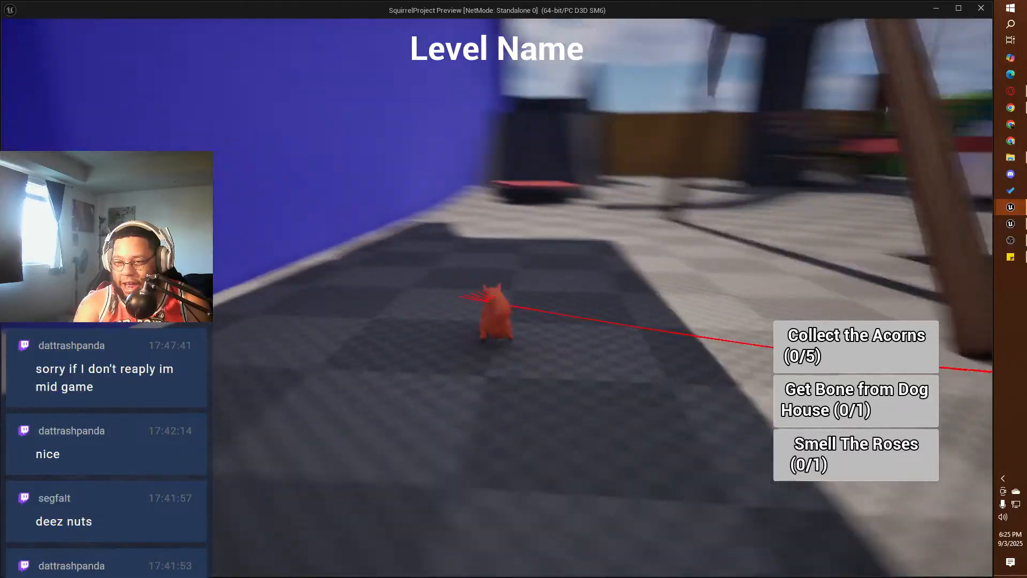
pyautogui.press('w')
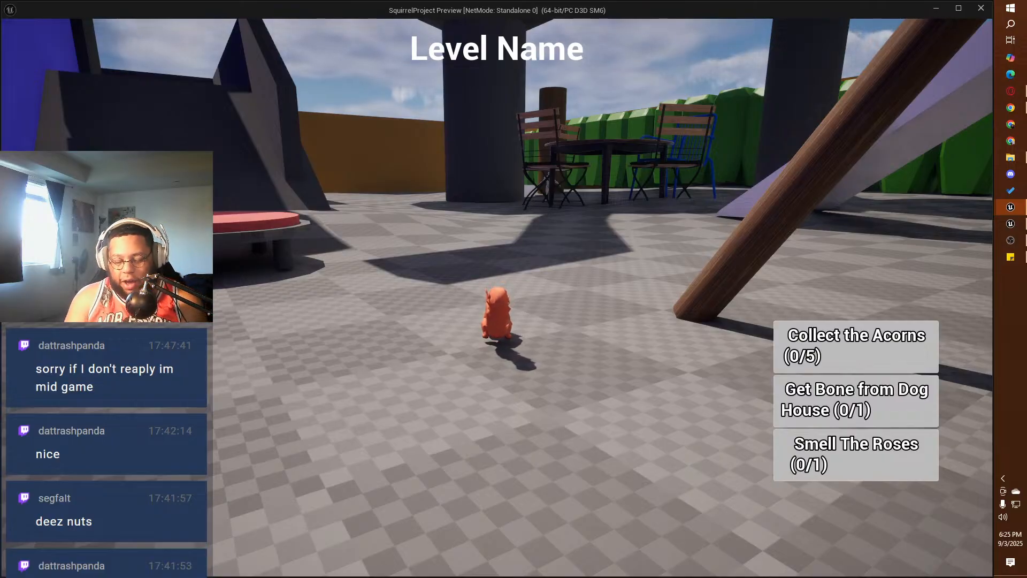
# Step: Jump the squirrel at the red trampoline and up onto the dark ramp beside the blue wall, climbing to its platform
pyautogui.press('w')
pyautogui.press('space')
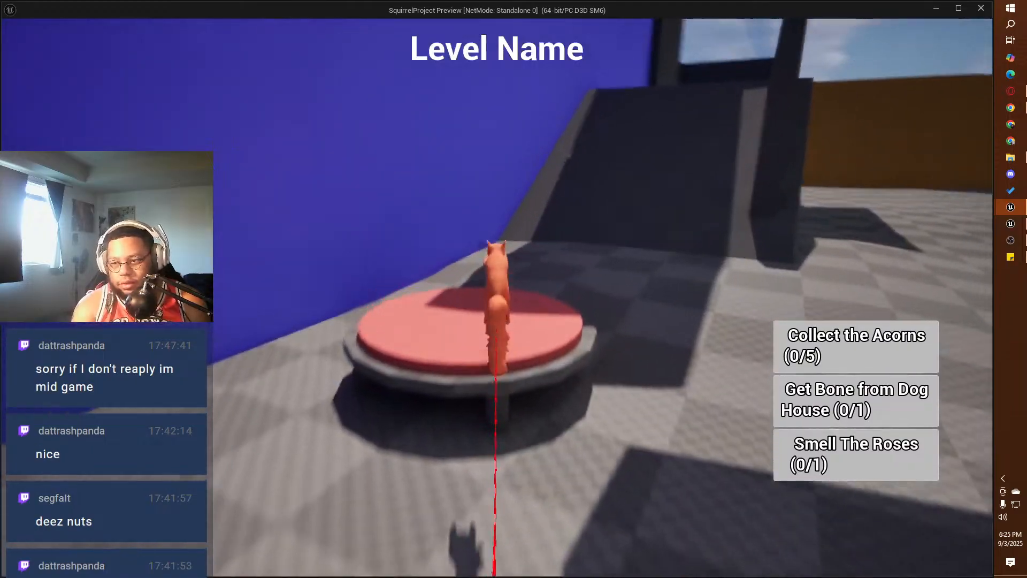
pyautogui.press('w')
pyautogui.press('s')
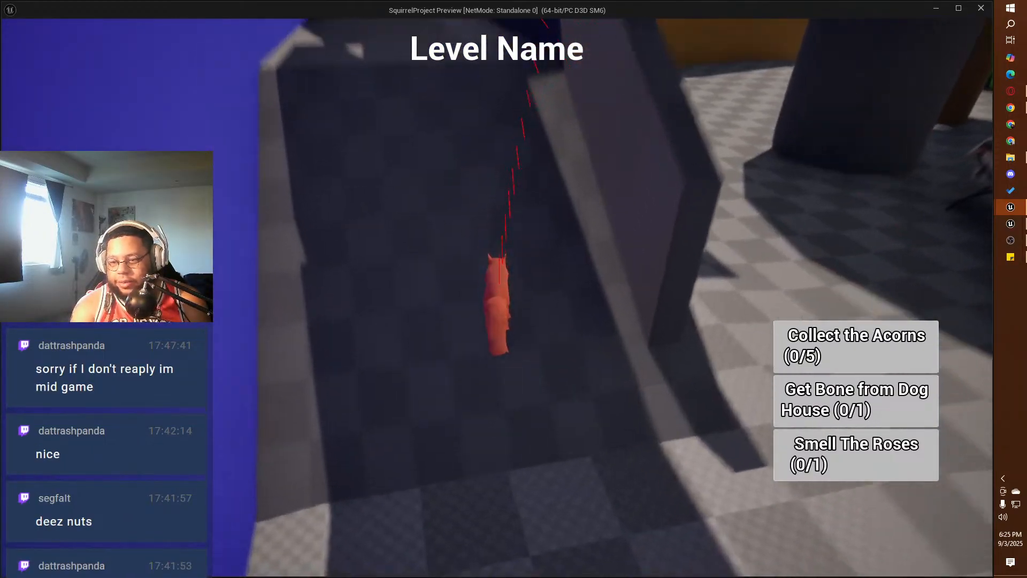
pyautogui.press('w')
# Step: Turn the squirrel around on the raised platform and run back down the dark ramp to the ground
pyautogui.press('w')
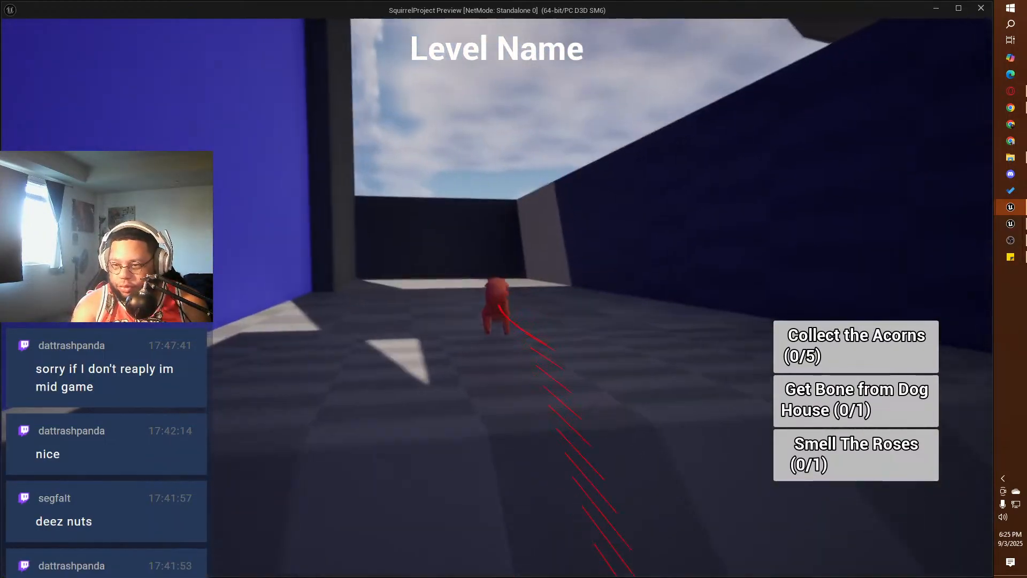
pyautogui.press('w')
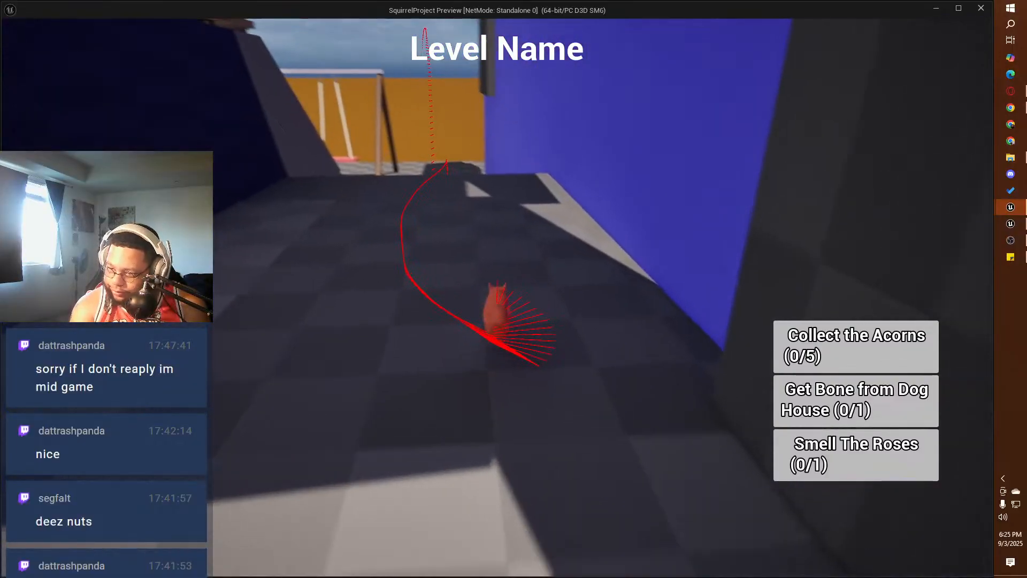
pyautogui.press('w')
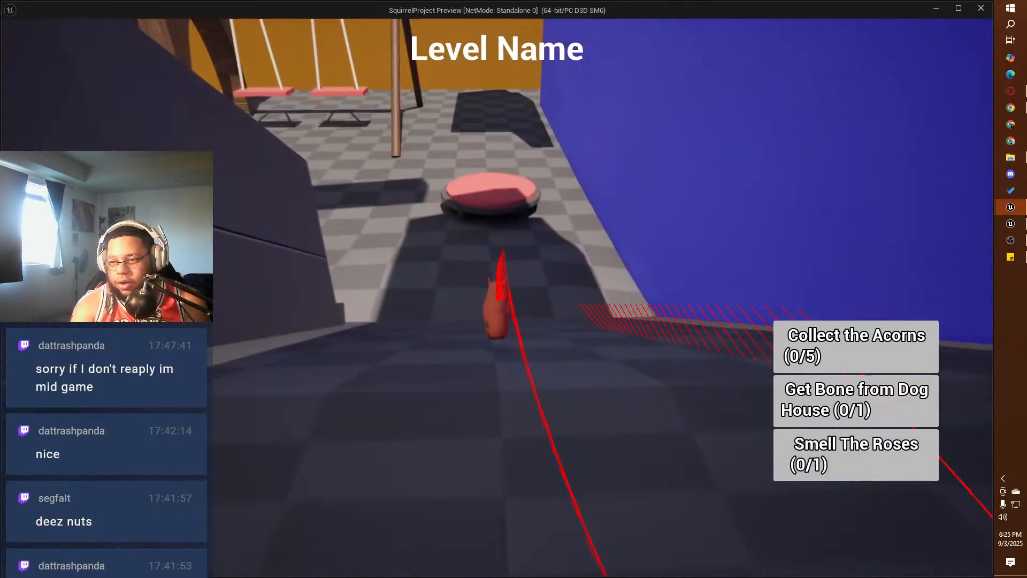
pyautogui.press('w')
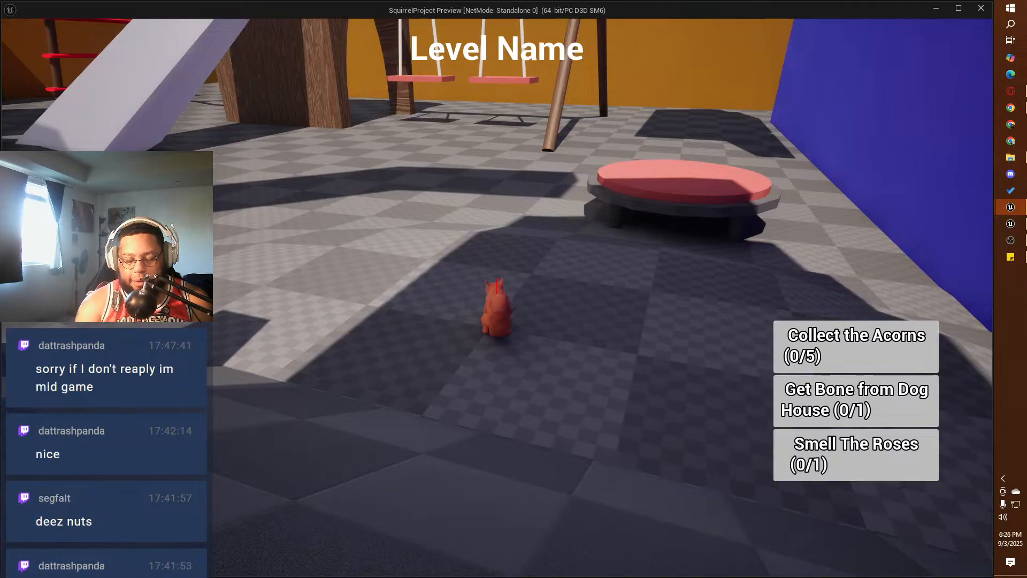
# Step: Run and jump the squirrel past the patio table to explore the open ground between the dark ramp structure and the orange wall
pyautogui.press('w')
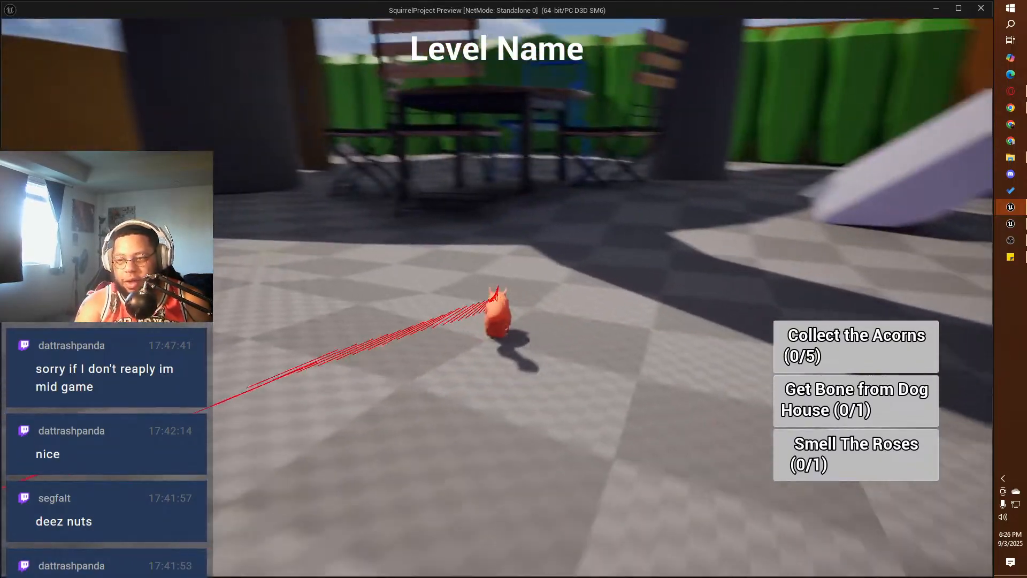
pyautogui.press('w')
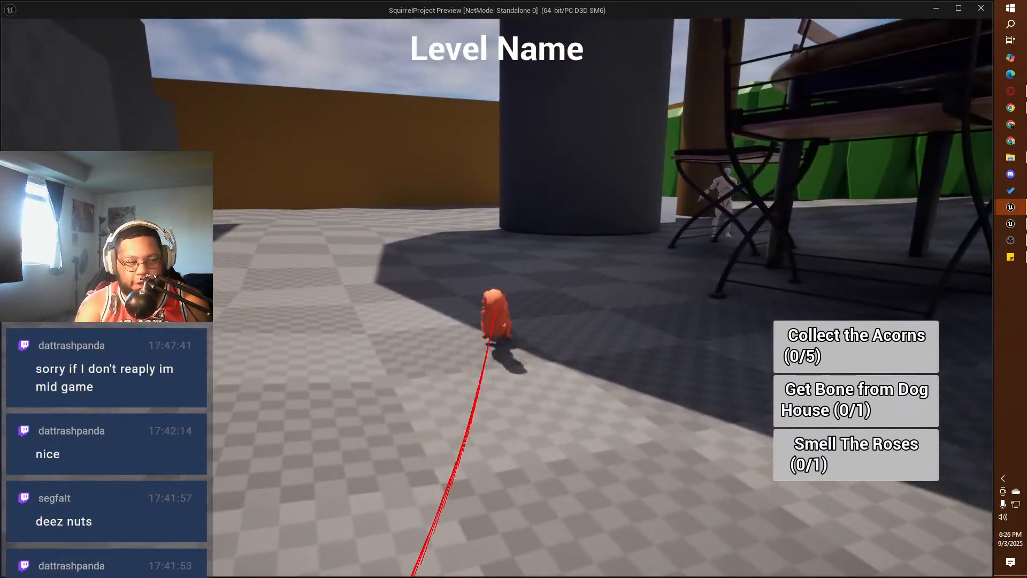
pyautogui.press('w')
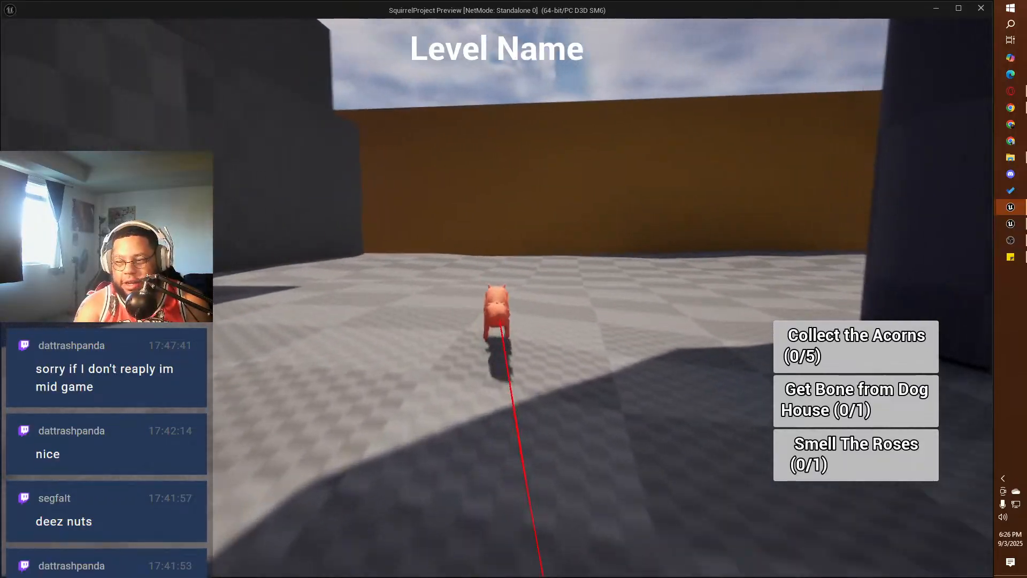
pyautogui.press('w')
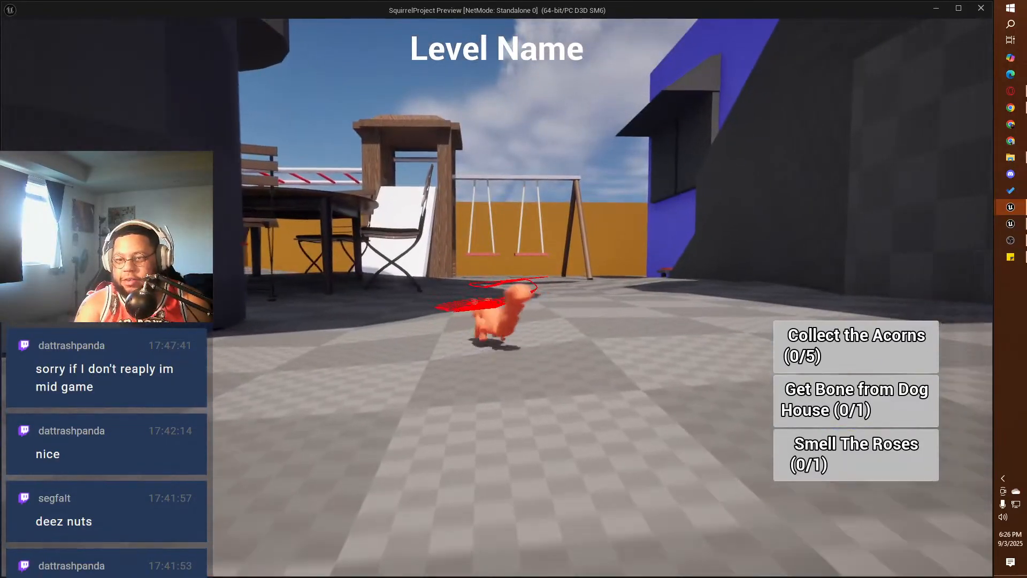
pyautogui.press('w')
pyautogui.press('space')
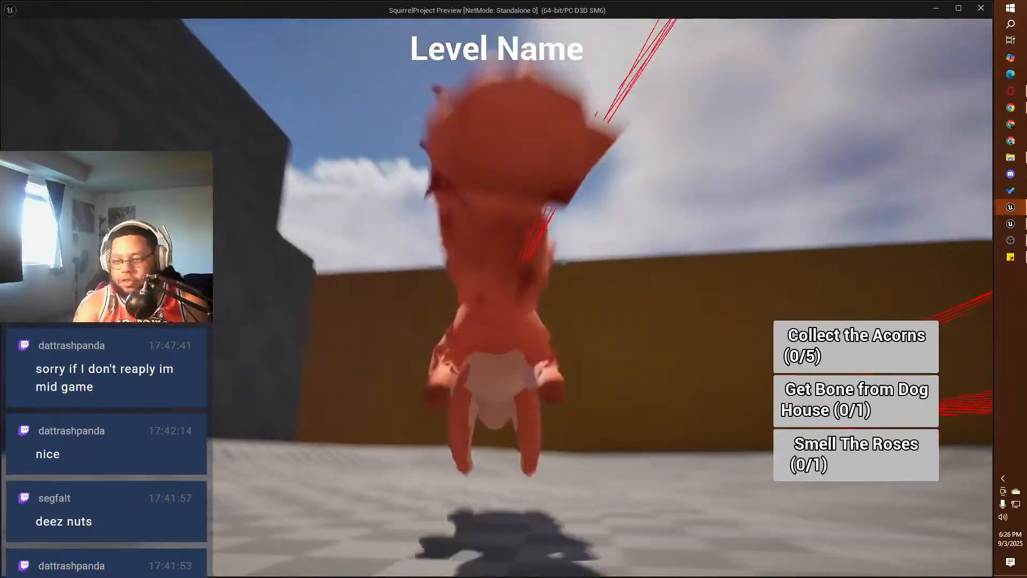
pyautogui.press('w')
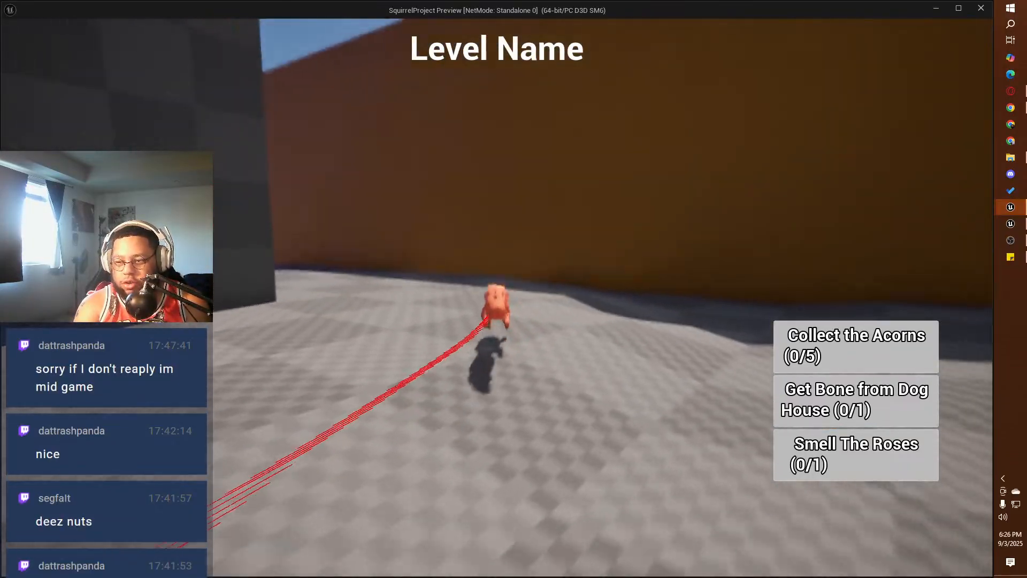
pyautogui.press('w')
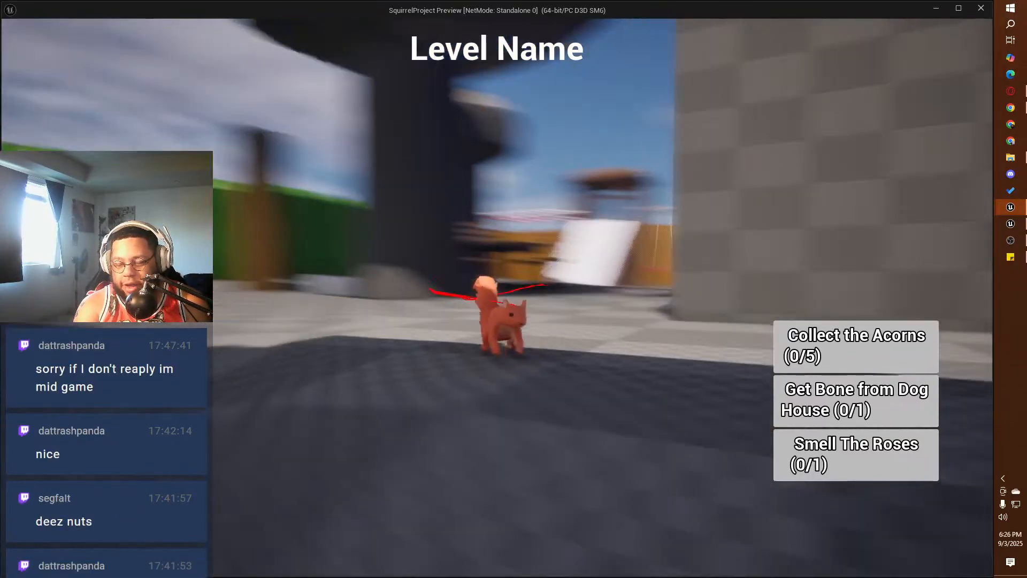
# Step: Run the squirrel across the yard to the white cube between the brown post and the dark pillar
pyautogui.press('w')
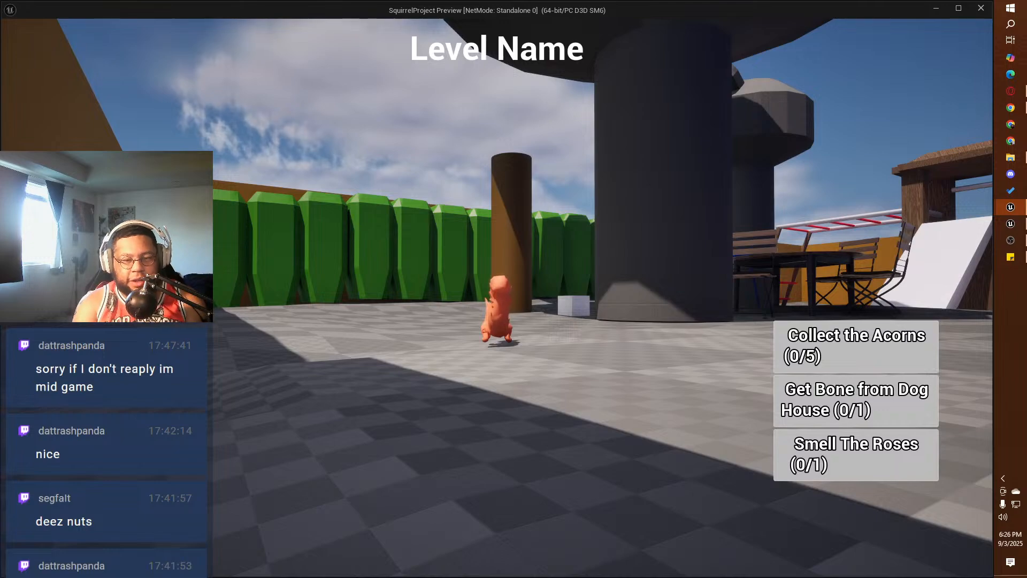
pyautogui.press('w')
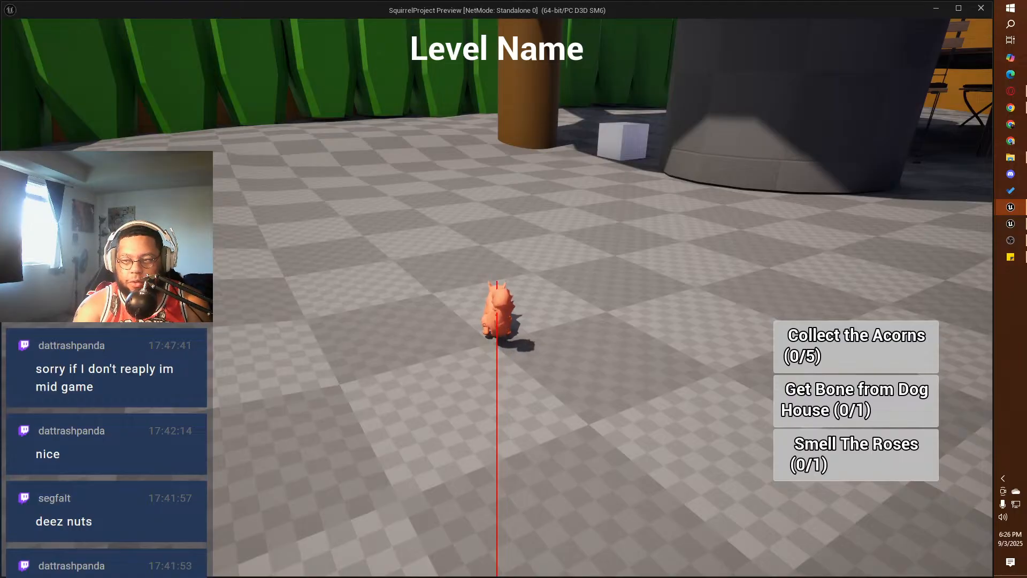
pyautogui.press('w')
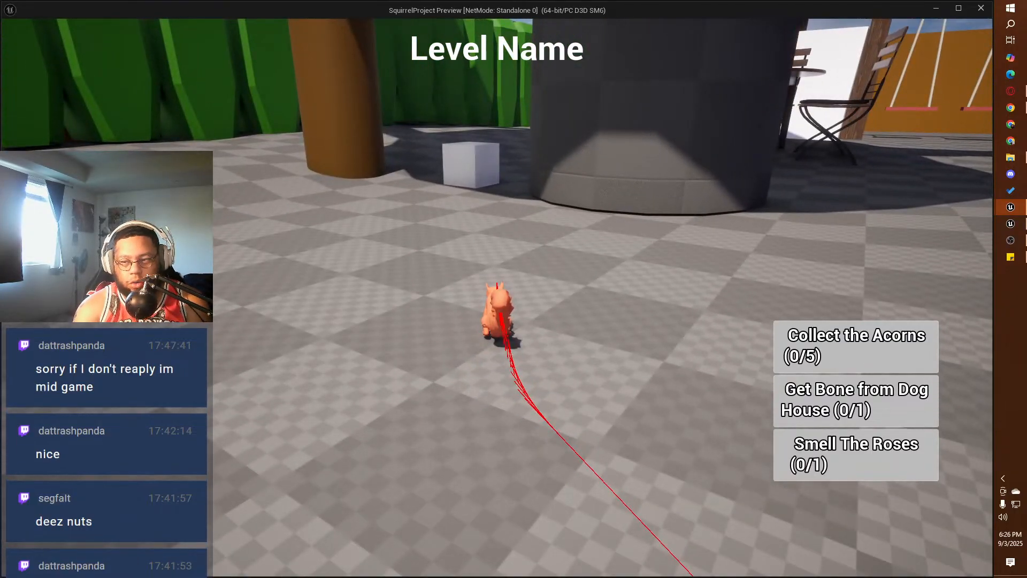
pyautogui.press('w')
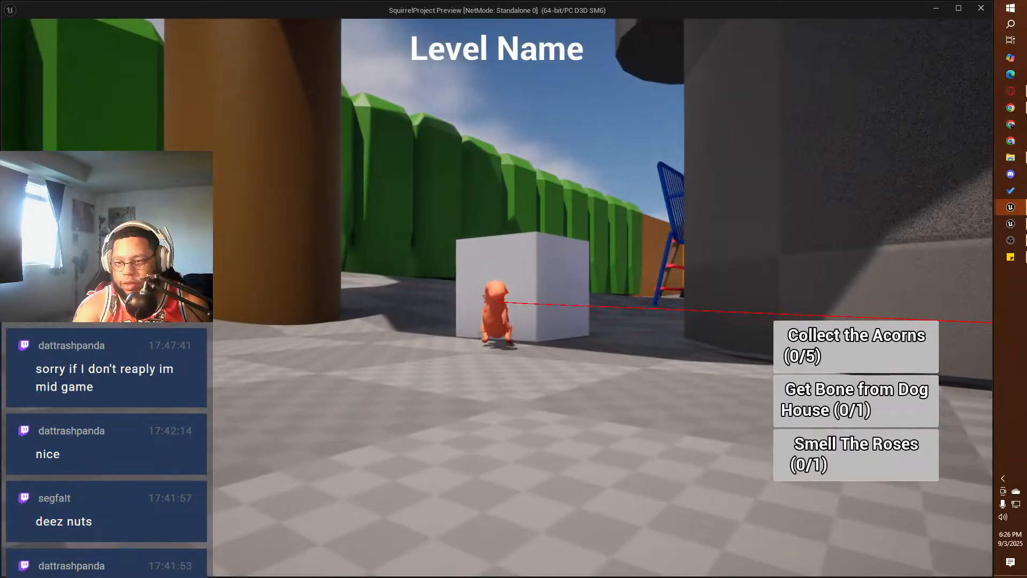
# Step: Grab the white cube, carry it alongside the green hedge and release it on the ground
pyautogui.press('e')
pyautogui.press('w')
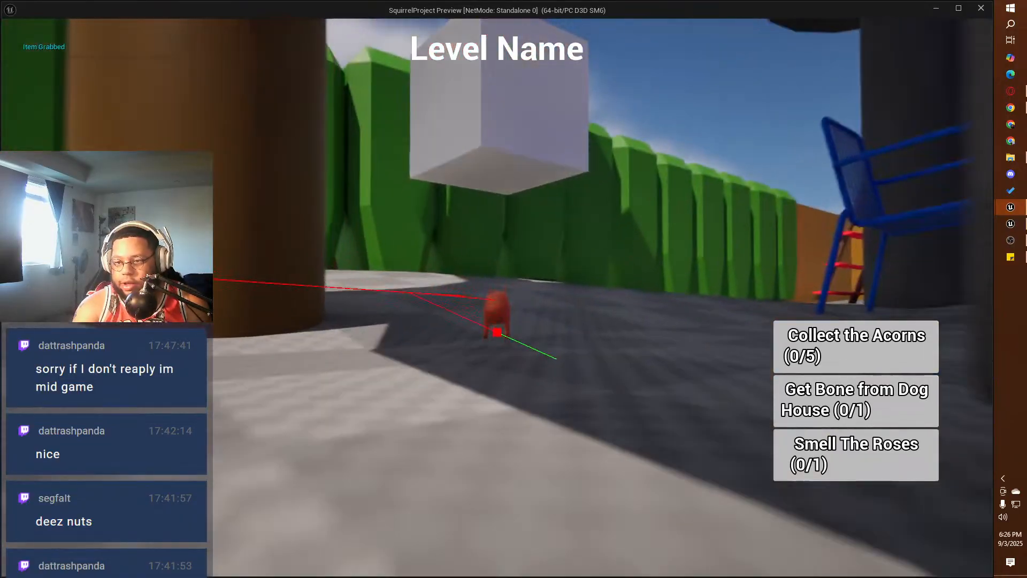
pyautogui.press('w')
pyautogui.press('e')
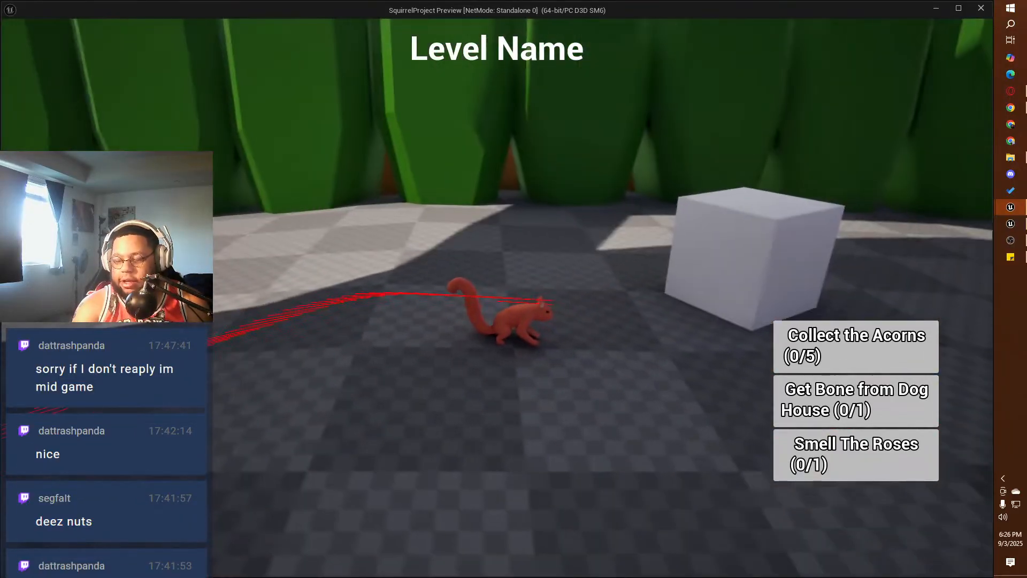
pyautogui.press('w')
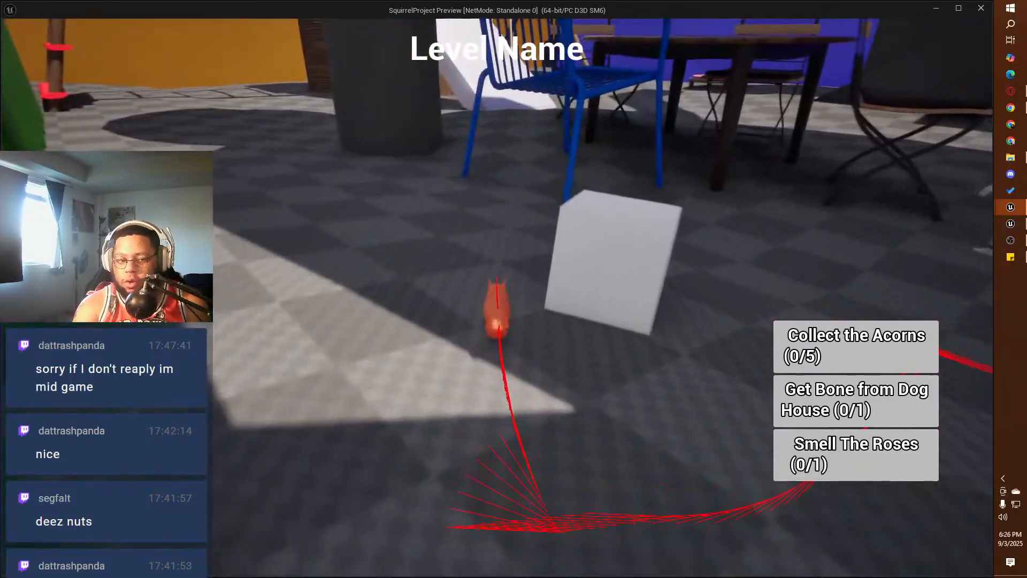
# Step: Run the squirrel past the blue chair to the white slide and climb it into the wooden tower
pyautogui.press('w')
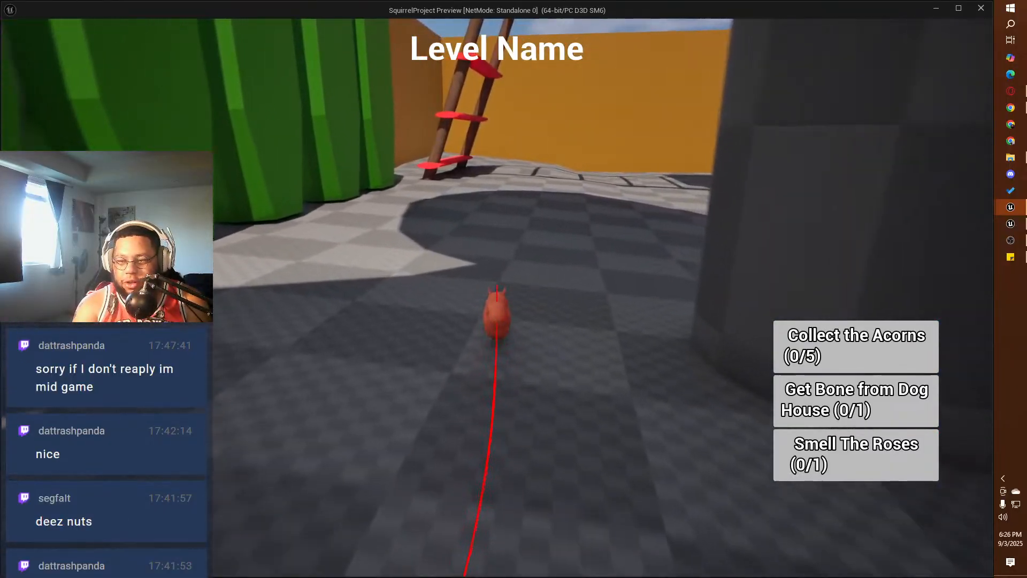
pyautogui.press('w')
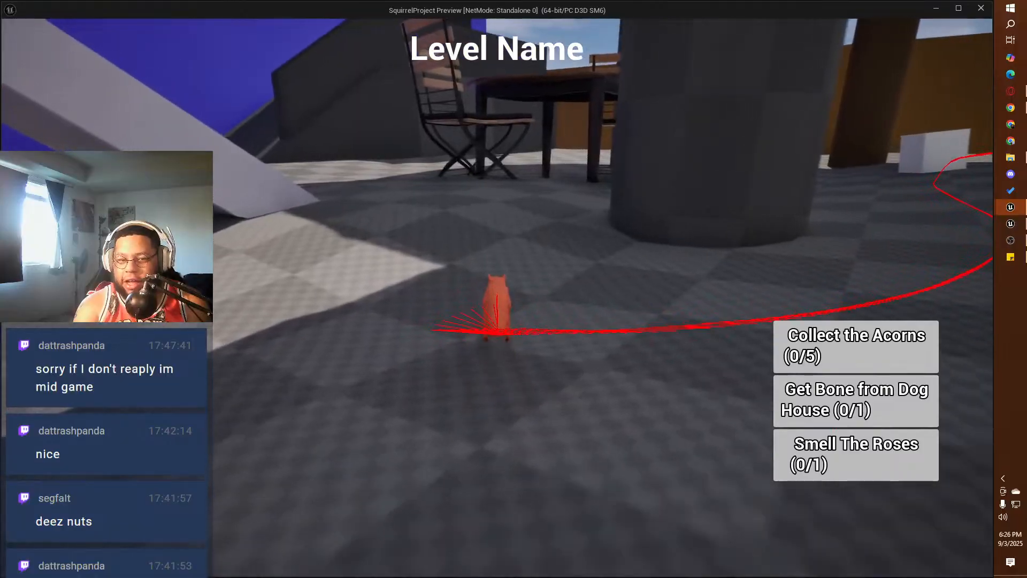
pyautogui.press('w')
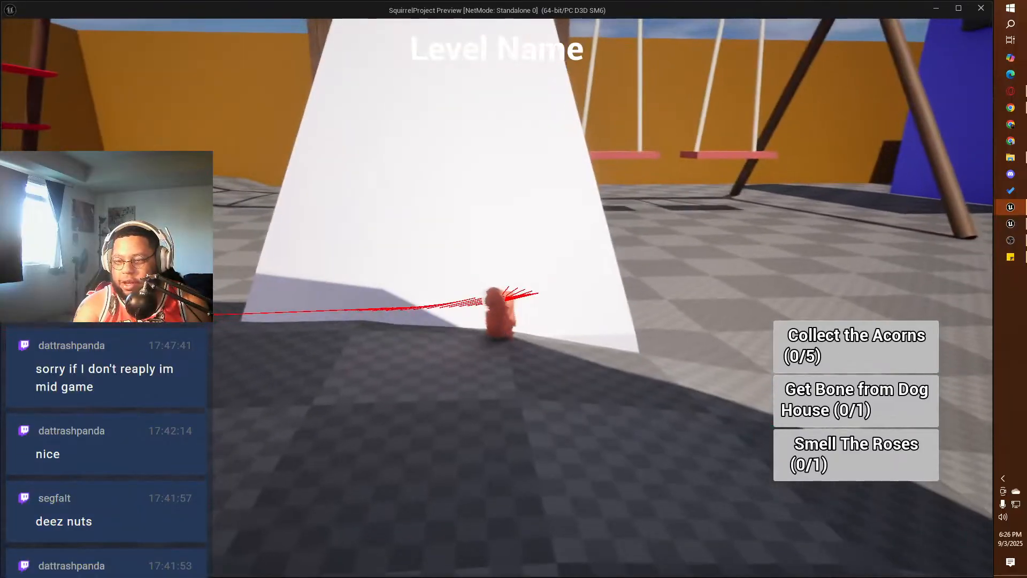
pyautogui.press('w')
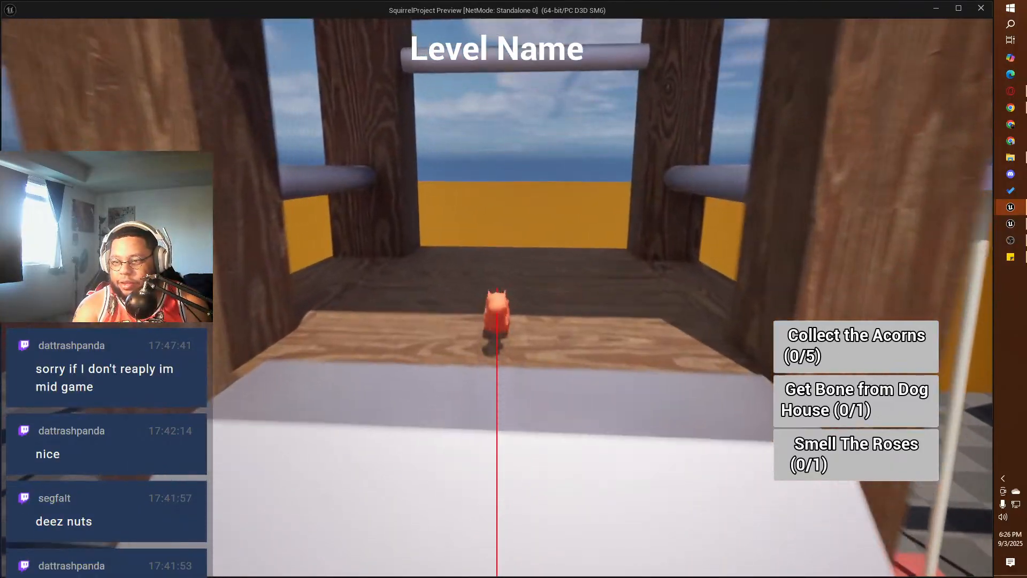
# Step: Turn the squirrel around in the tower and run down the white slide to the ground
pyautogui.press('w')
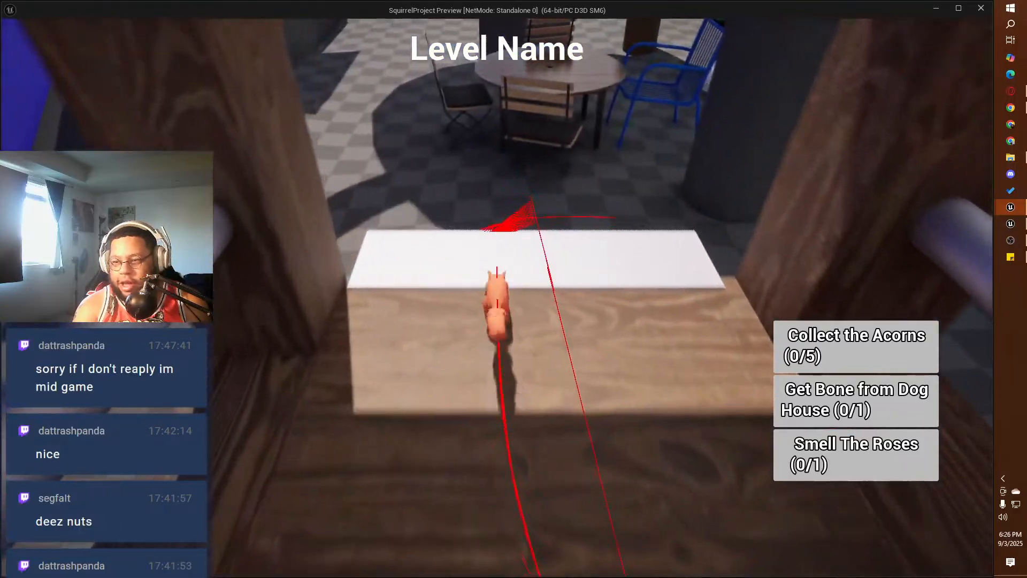
pyautogui.press('w')
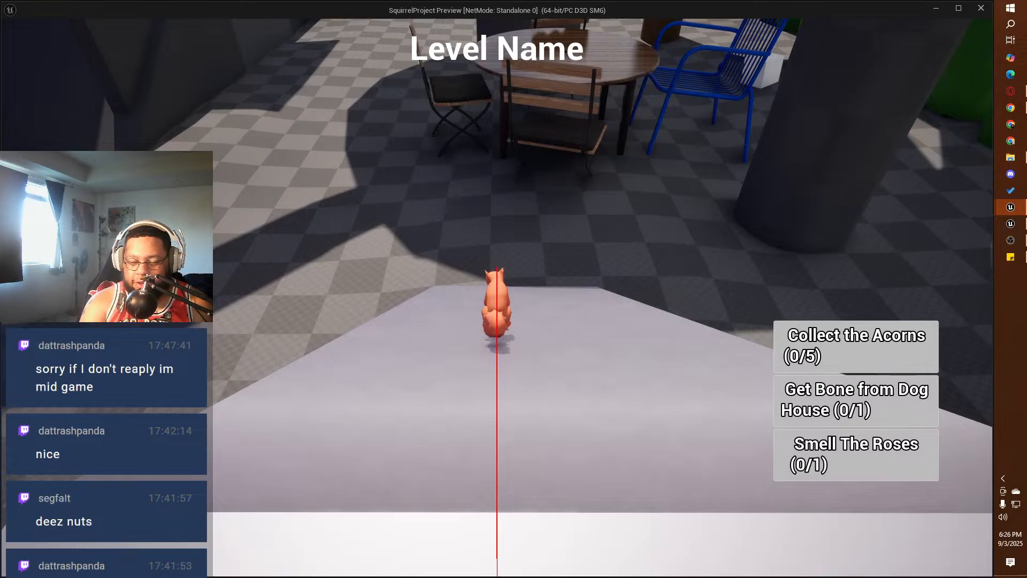
pyautogui.press('w')
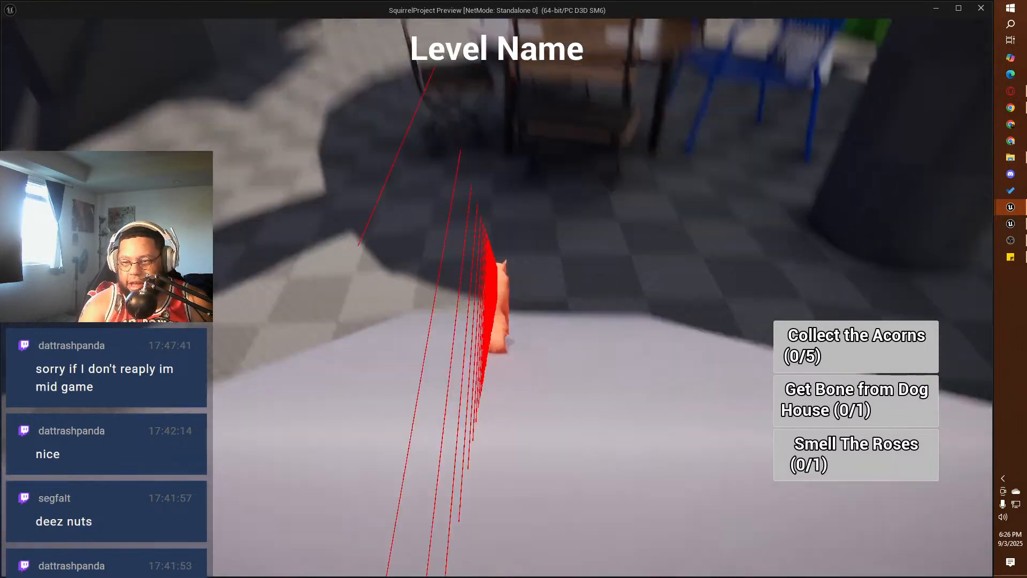
pyautogui.press('w')
pyautogui.press('w')
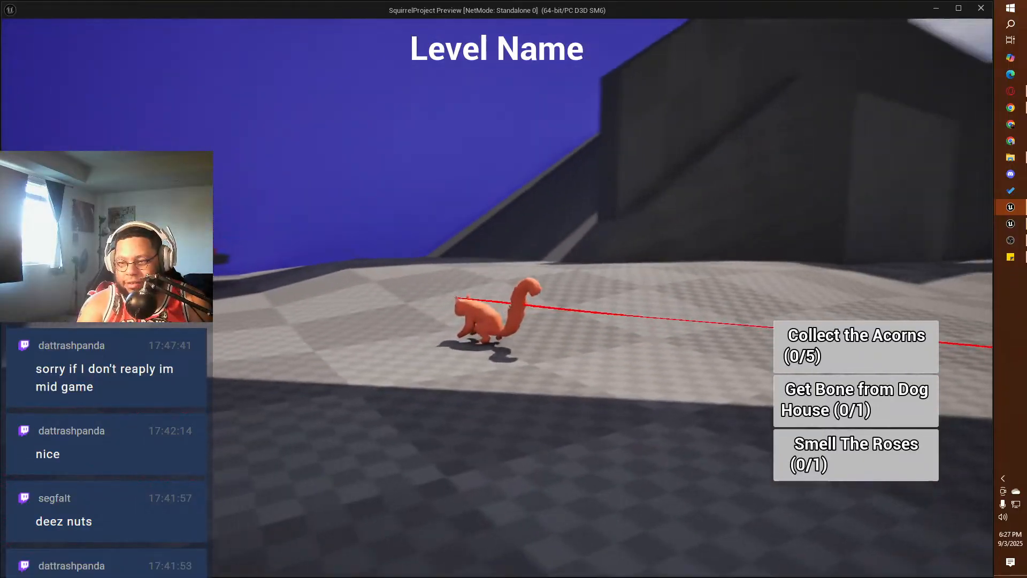
# Step: Run the squirrel beside the dark ramp structure toward the orange wall and turn back to face the playground
pyautogui.press('w')
pyautogui.press('w')
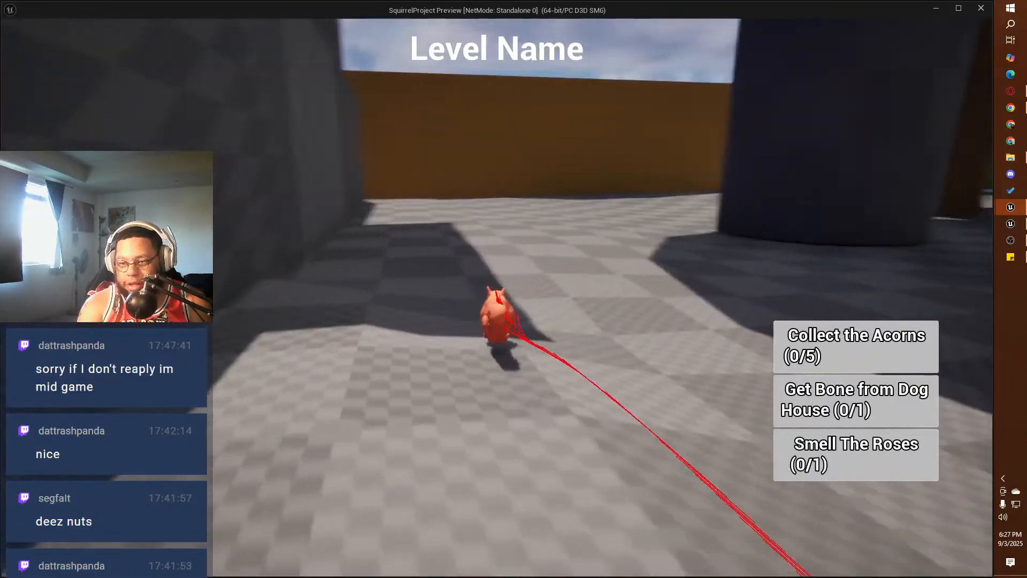
pyautogui.press('w')
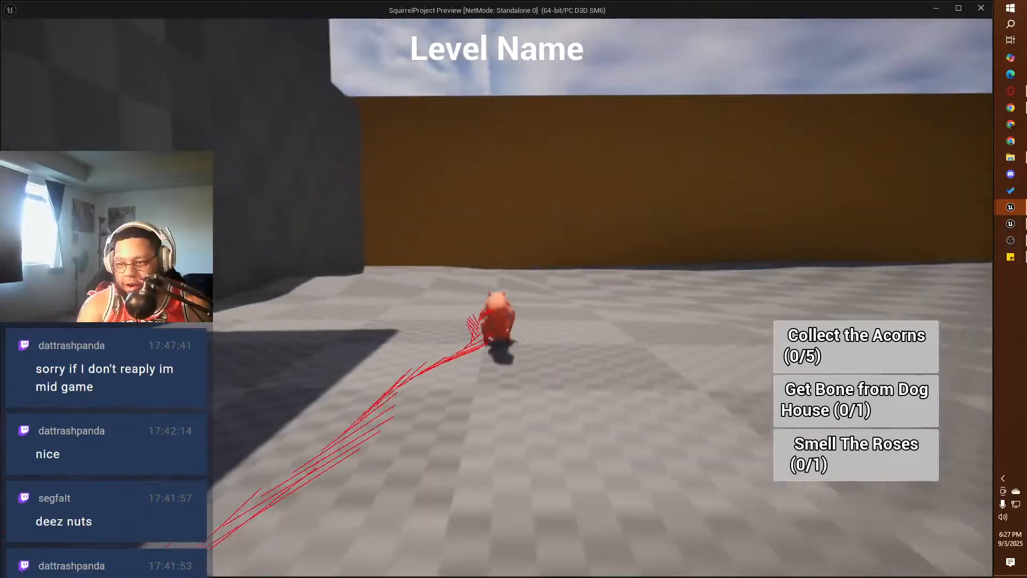
# Step: Run the squirrel past the white slide and the swings to the orange wall beside the blue house
pyautogui.press('w')
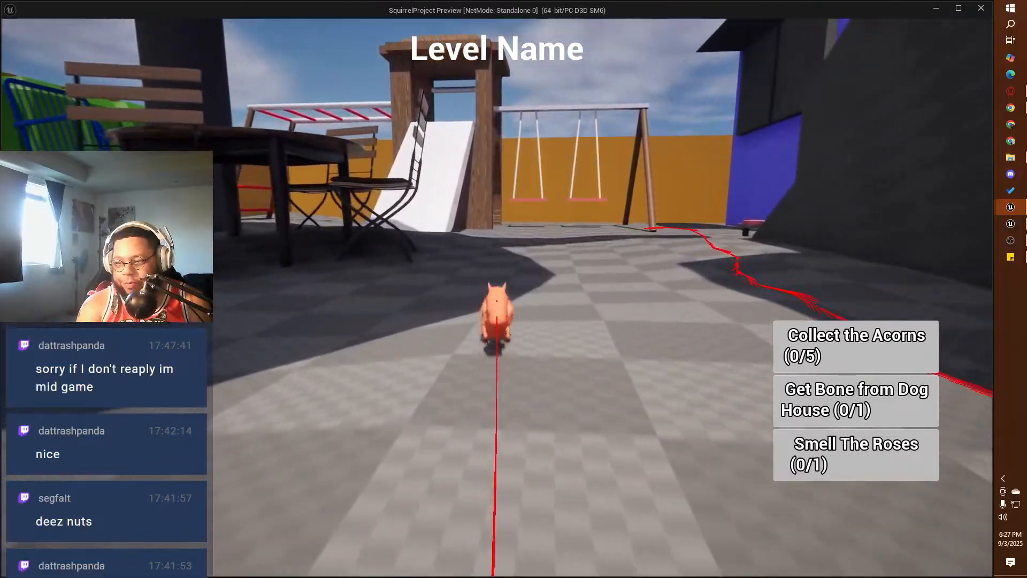
pyautogui.press('w')
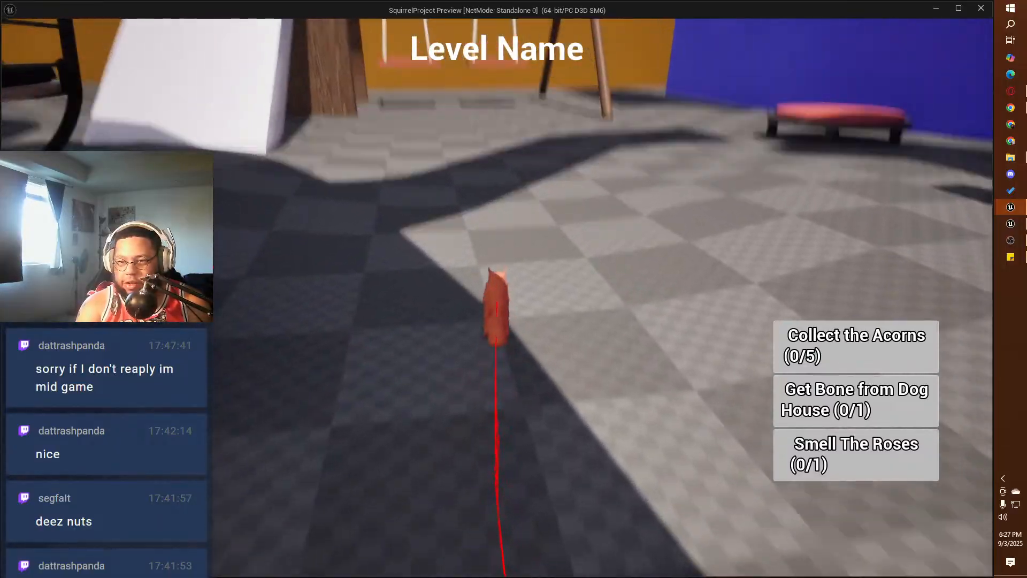
pyautogui.press('w')
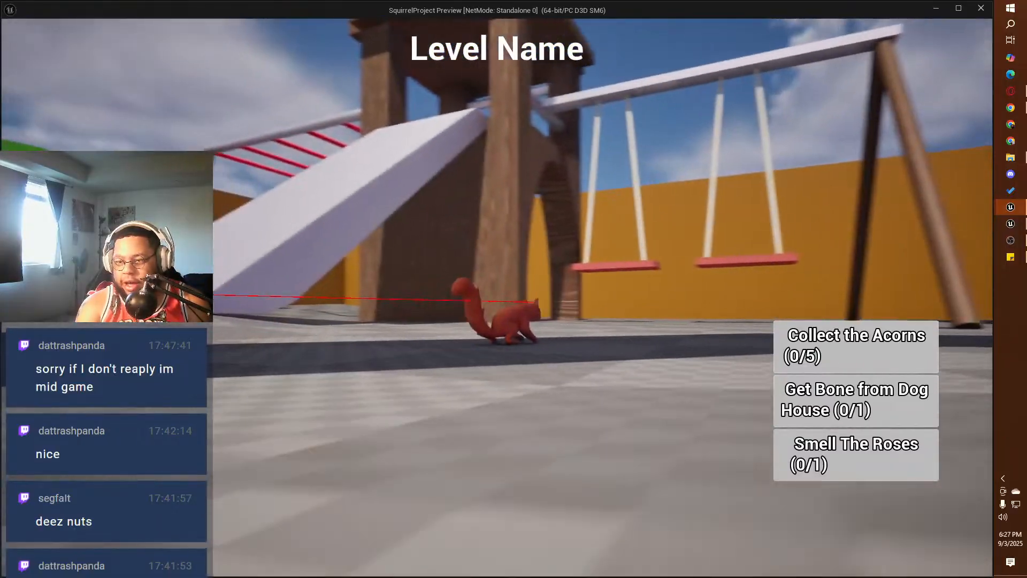
pyautogui.press('w')
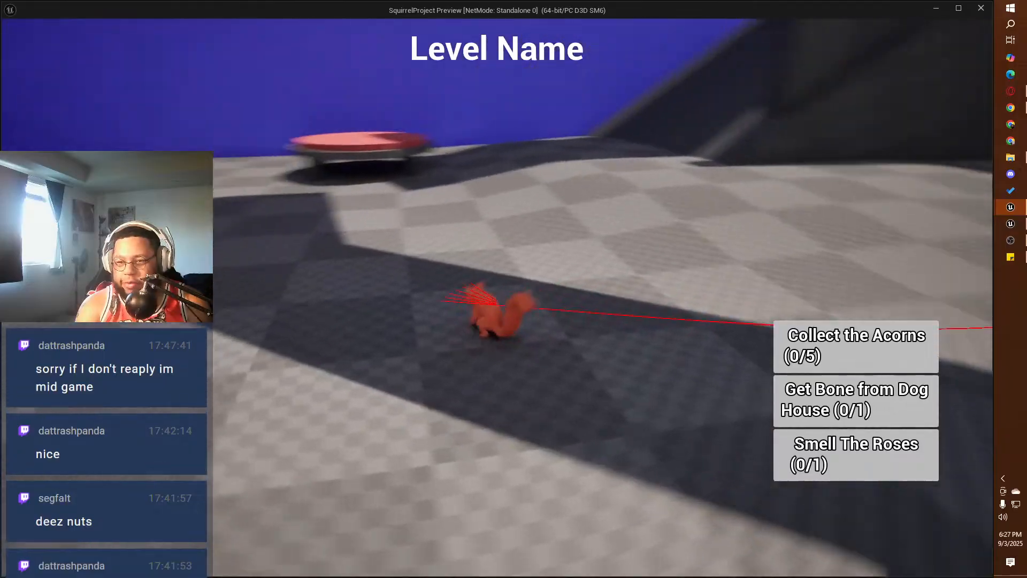
pyautogui.press('w')
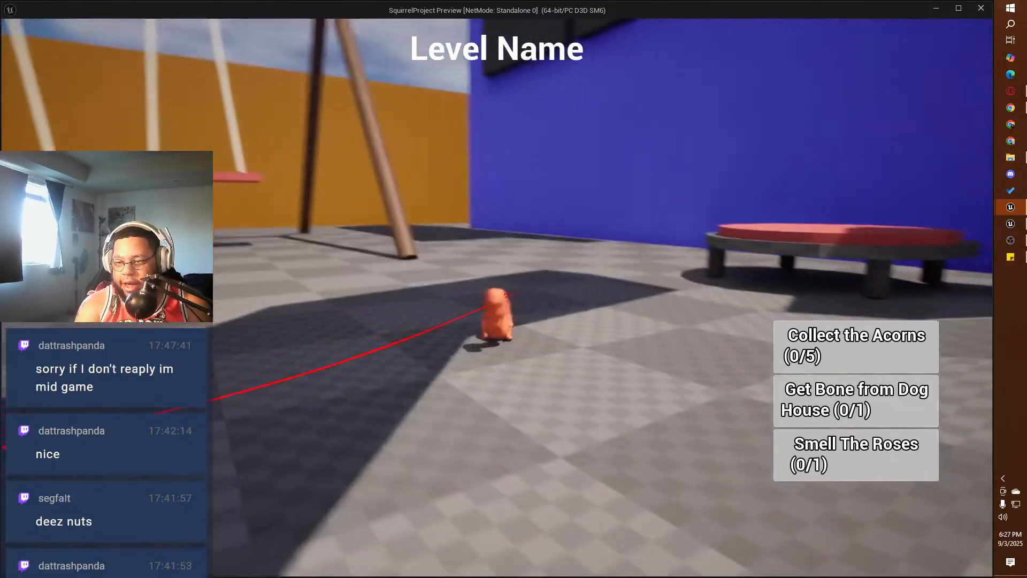
pyautogui.press('w')
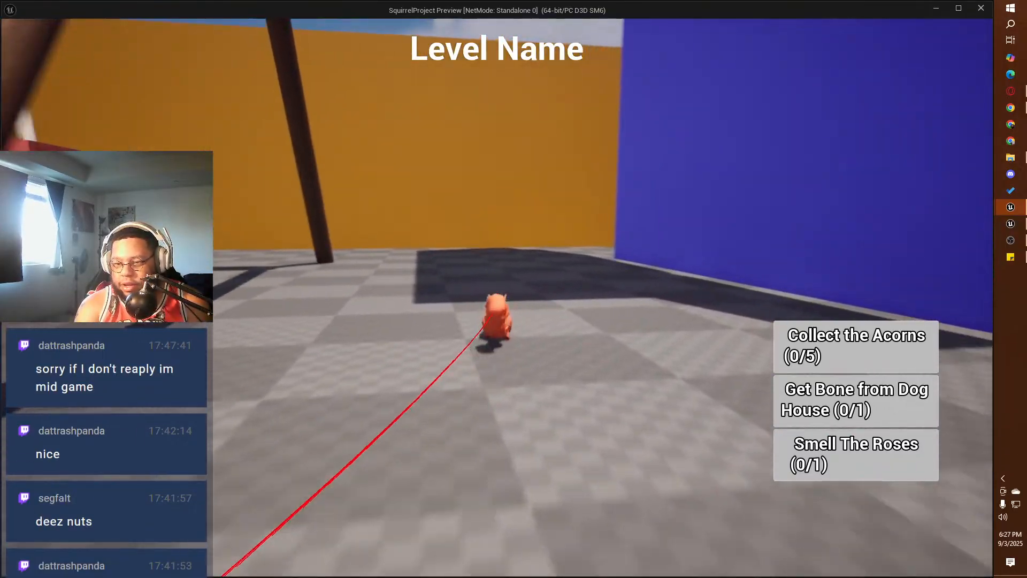
pyautogui.press('w')
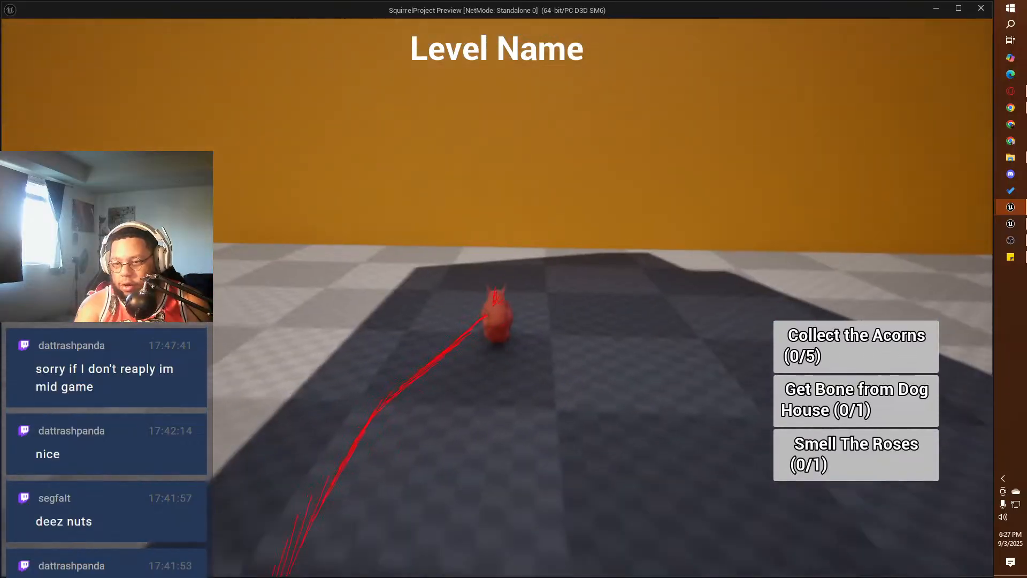
# Step: Turn the squirrel around at the orange wall and run along the blue house toward the red trampoline
pyautogui.press('w')
pyautogui.press('w')
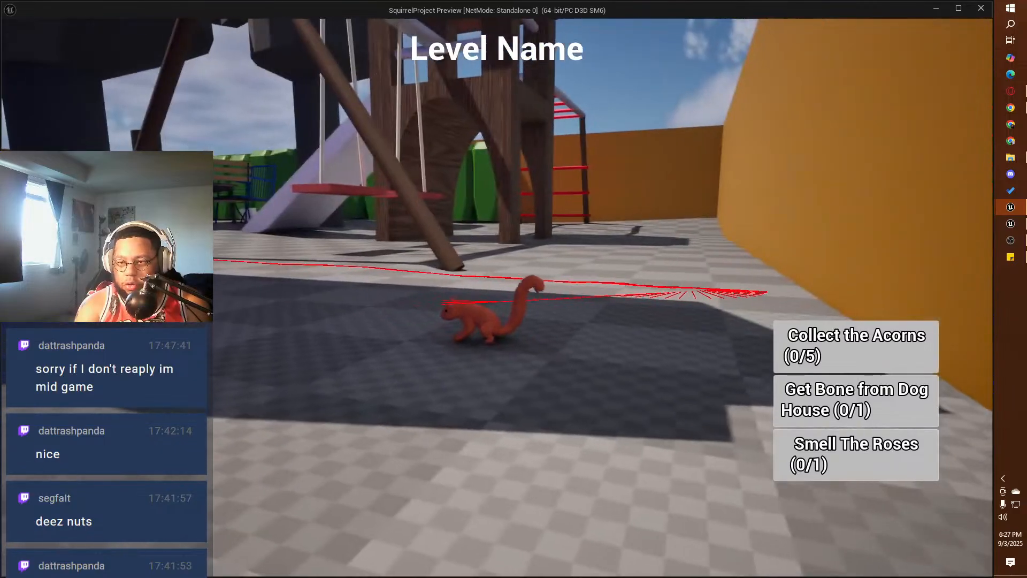
pyautogui.press('w')
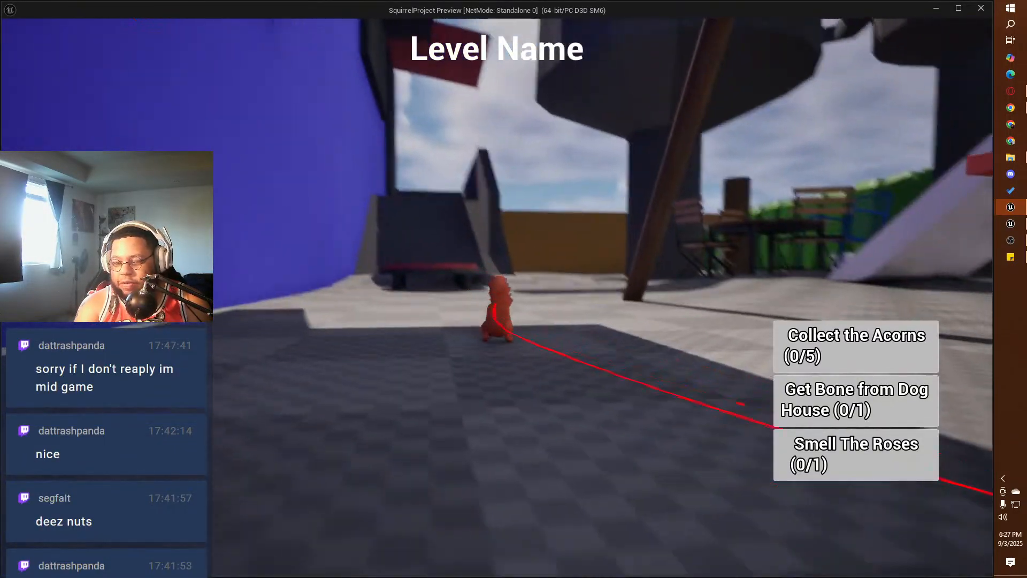
pyautogui.press('w')
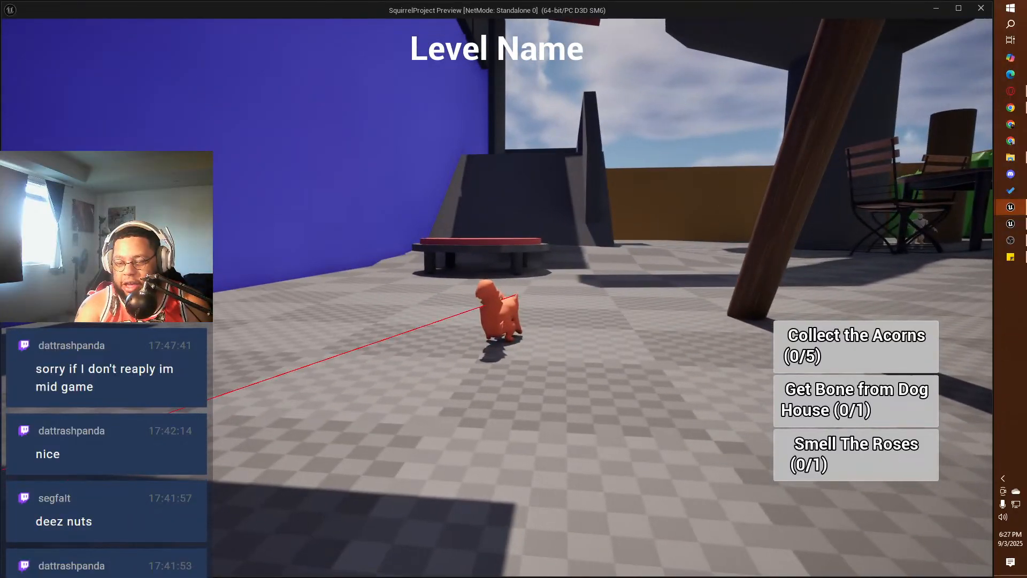
# Step: Run the squirrel to the white slide, climb it and turn to face the table at its upper end
pyautogui.press('w')
pyautogui.press('w')
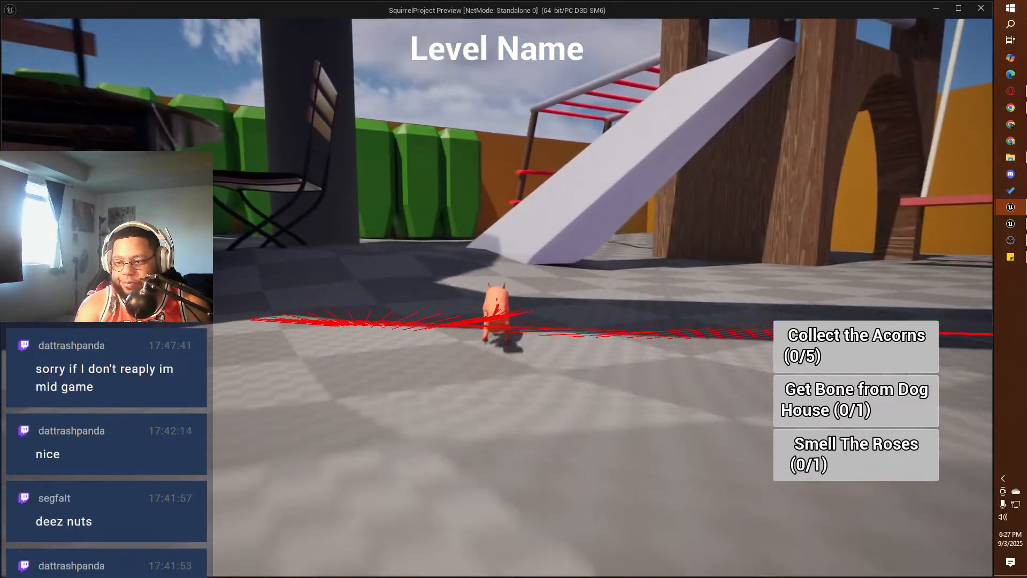
pyautogui.press('w')
pyautogui.press('w')
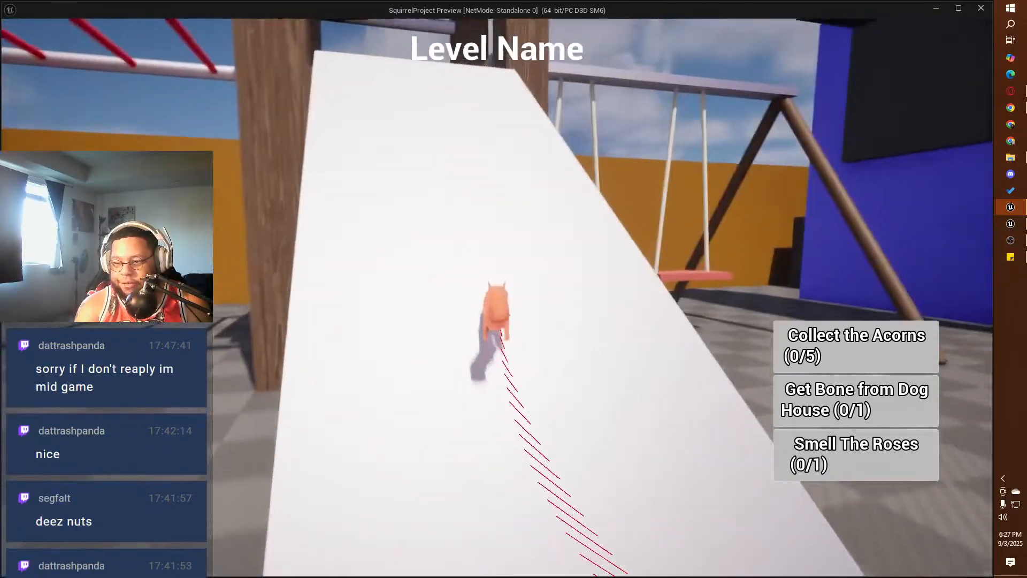
# Step: Run the squirrel down the white slide and onto the ground beside the table and chairs
pyautogui.press('w')
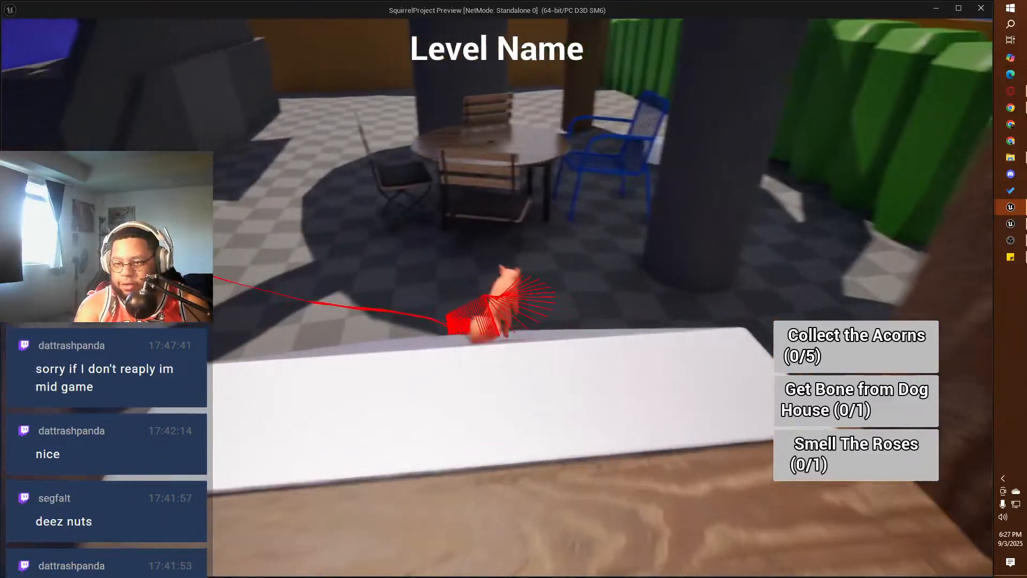
pyautogui.press('w')
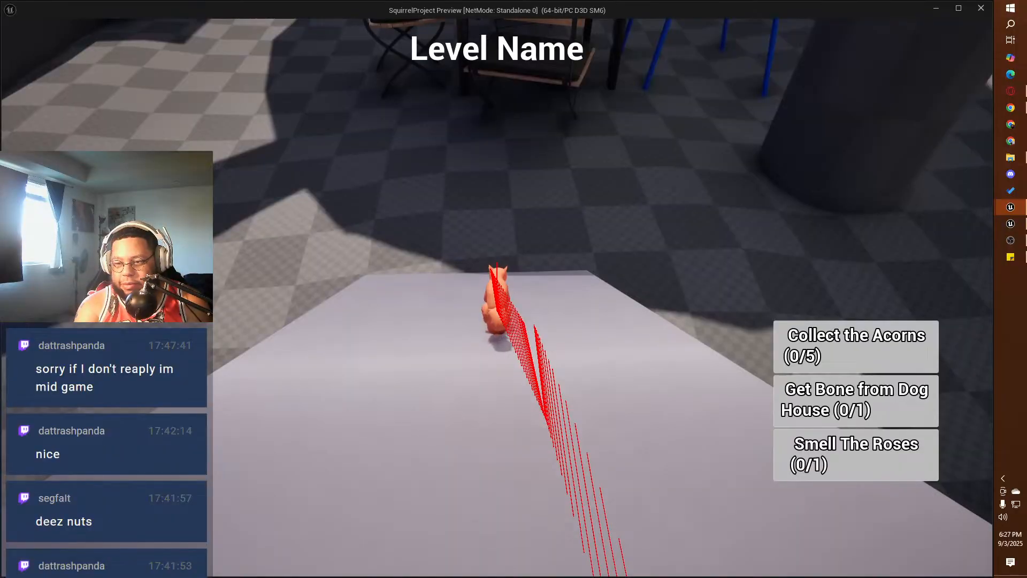
pyautogui.press('w')
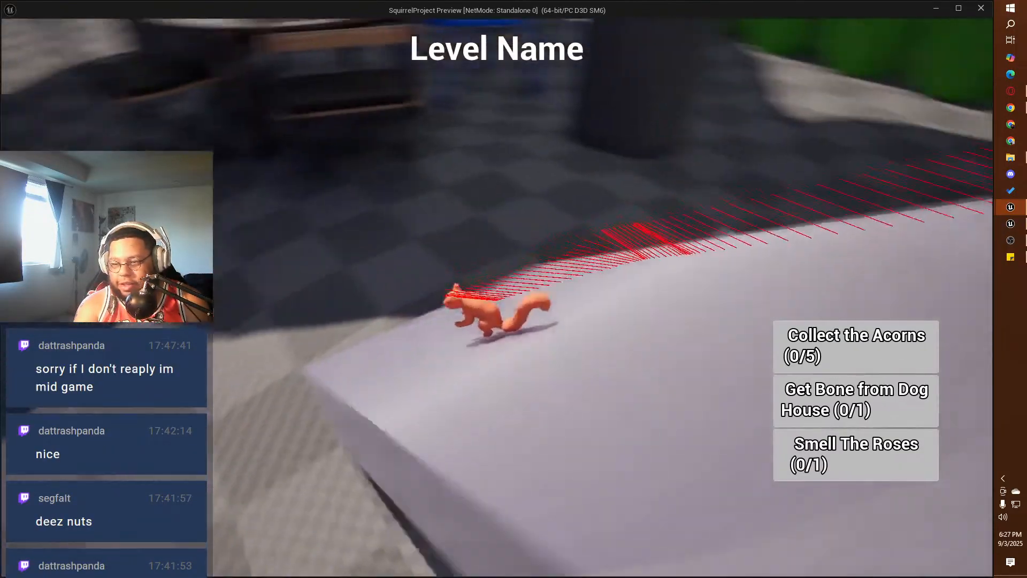
pyautogui.press('w')
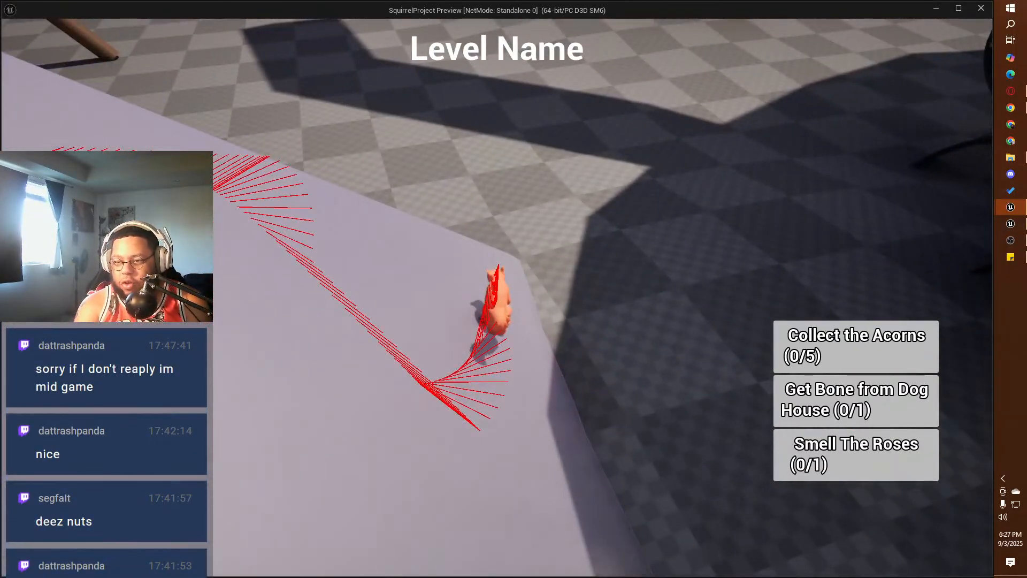
pyautogui.press('w')
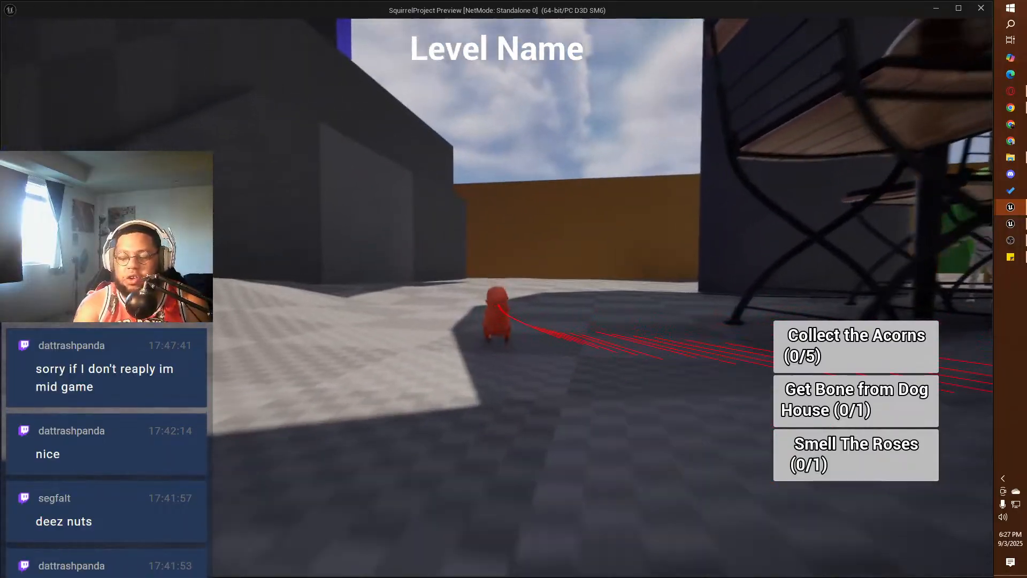
# Step: Run the squirrel past the thick dark trunk to the orange boundary wall and turn back toward the playground
pyautogui.press('w')
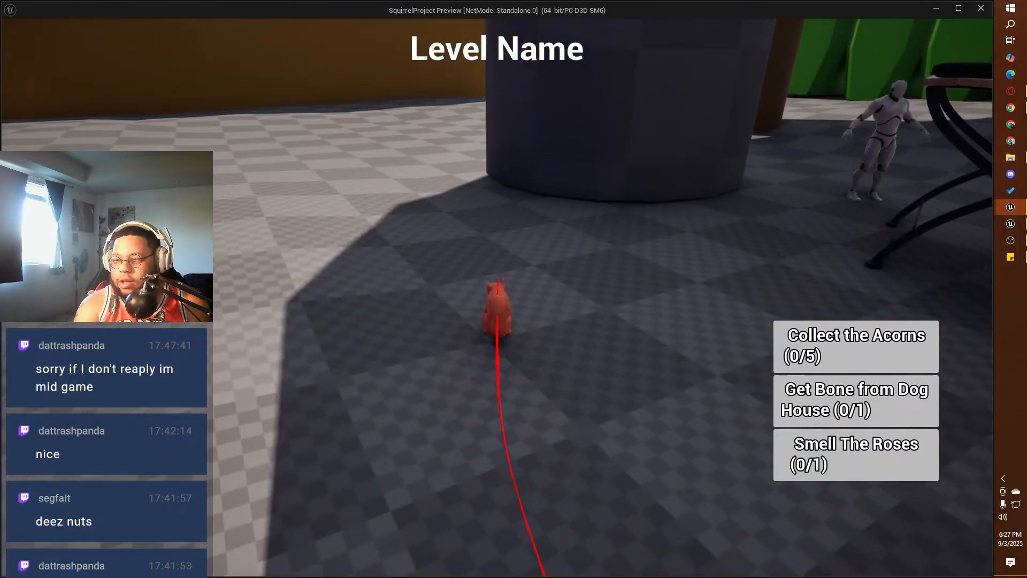
pyautogui.press('w')
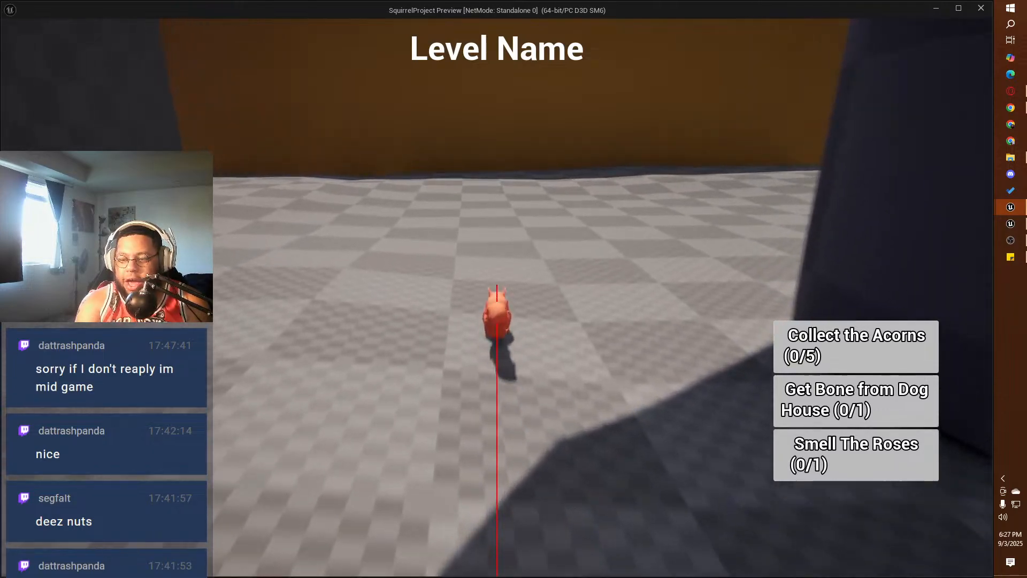
pyautogui.press('w')
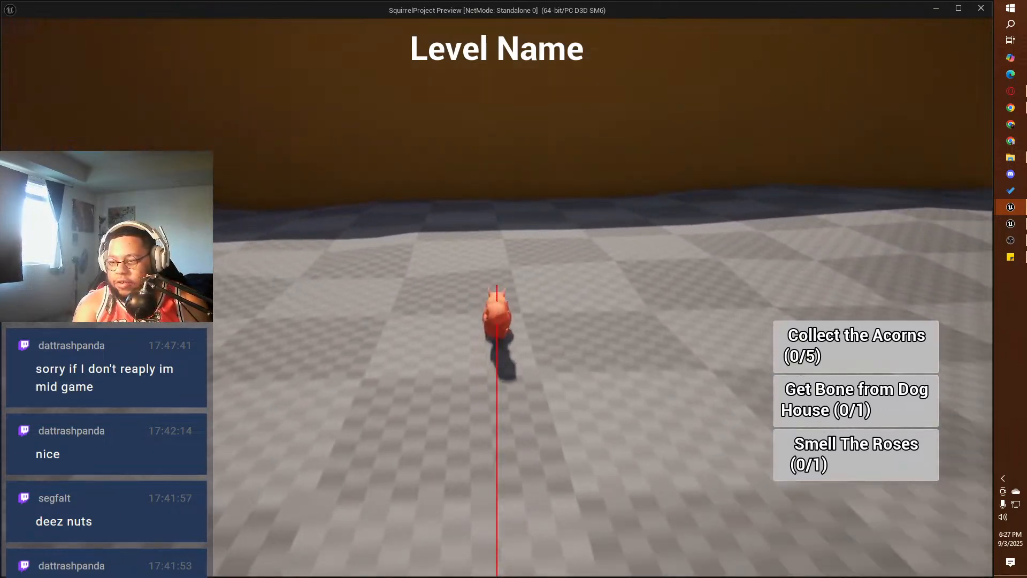
pyautogui.press('w')
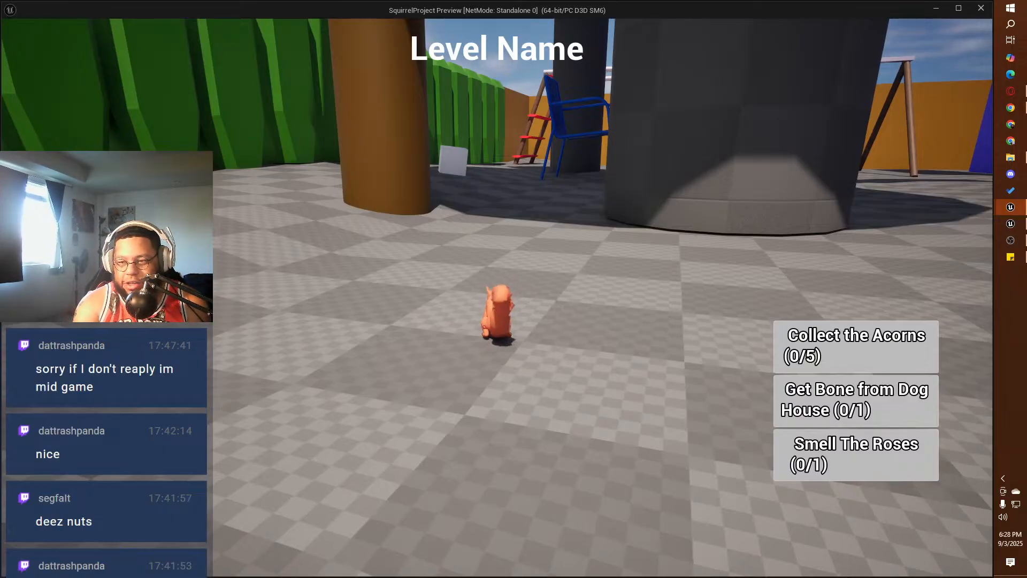
# Step: Run the squirrel past the brown trunk to the green hedge and turn toward the white cube
pyautogui.press('w')
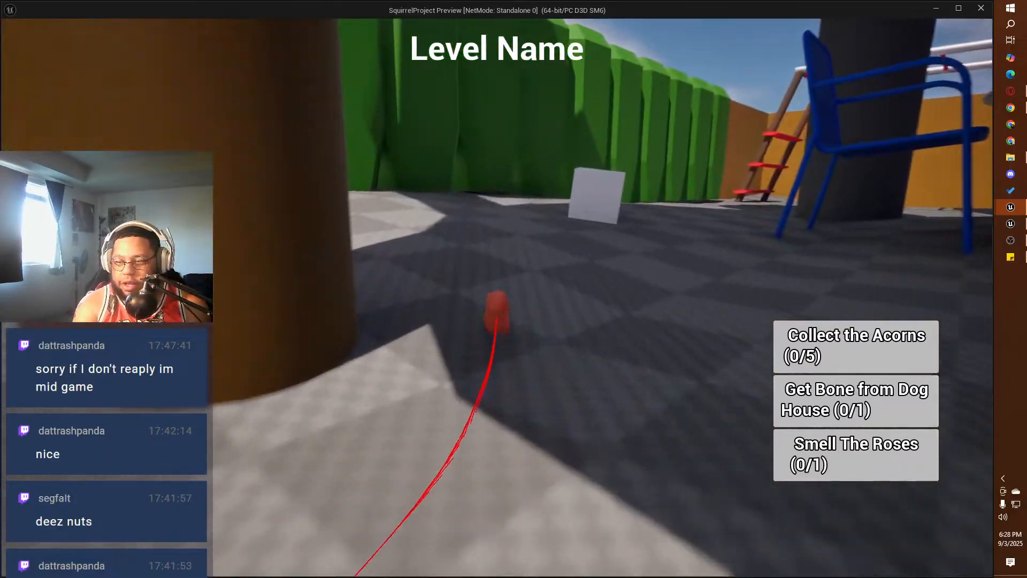
pyautogui.press('w')
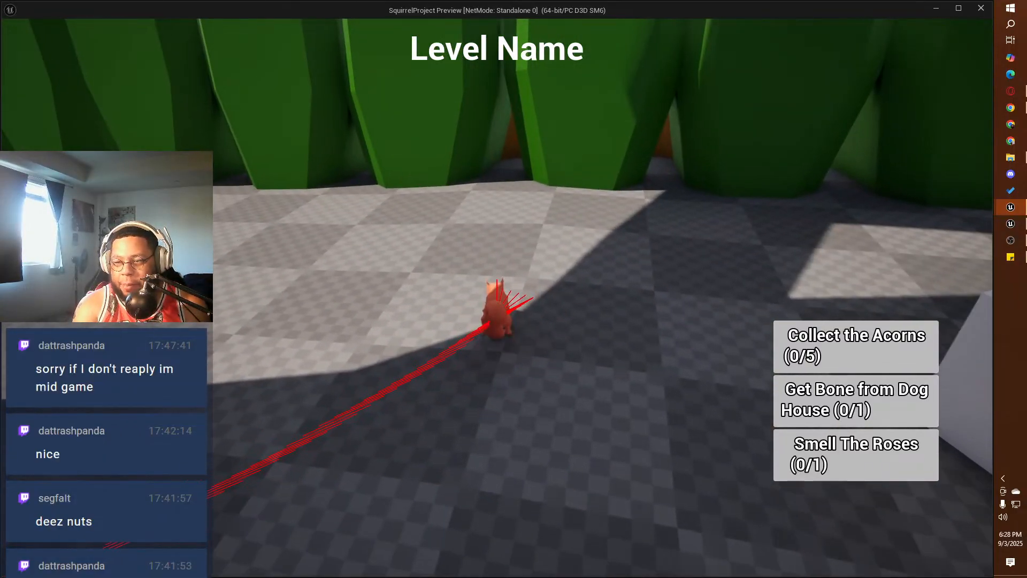
pyautogui.press('w')
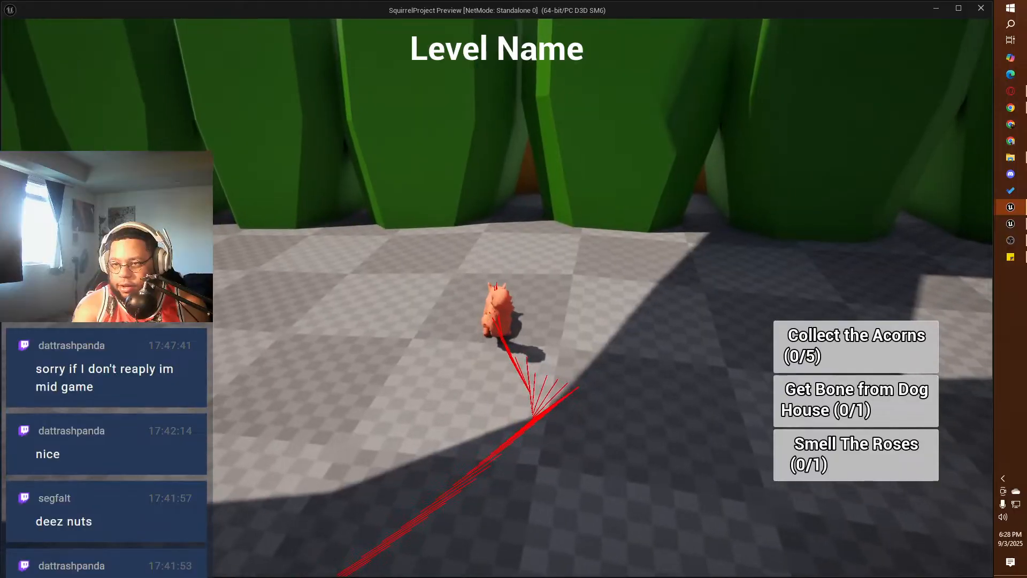
pyautogui.press('w')
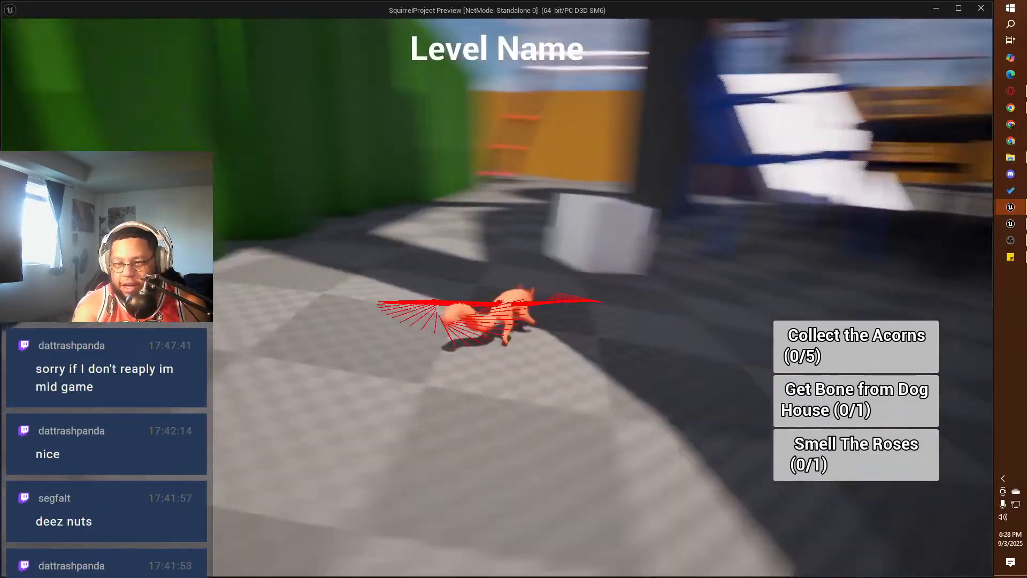
# Step: Run the squirrel along the green hedge toward the wooden tower and turn to face the table
pyautogui.press('w')
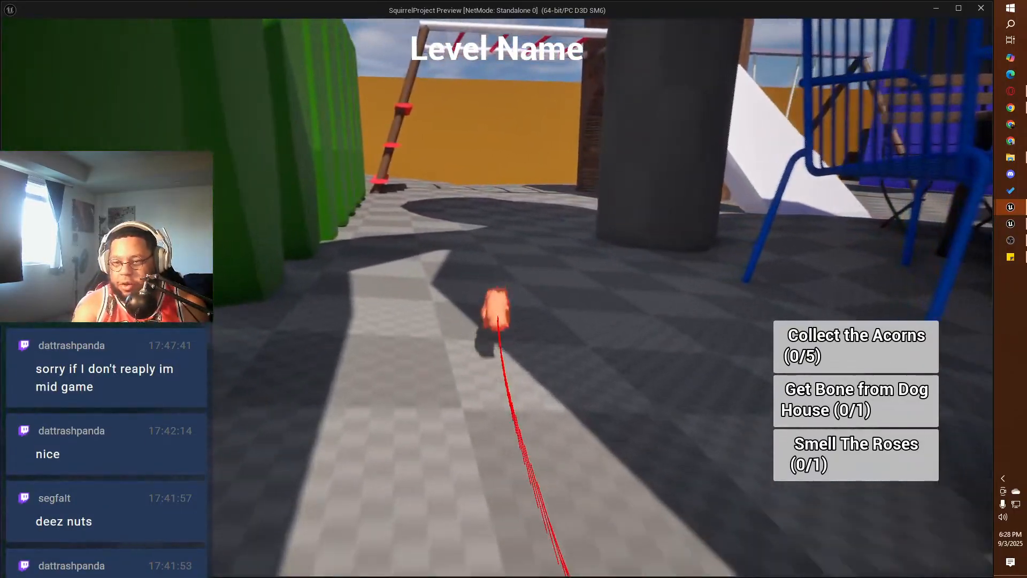
pyautogui.press('w')
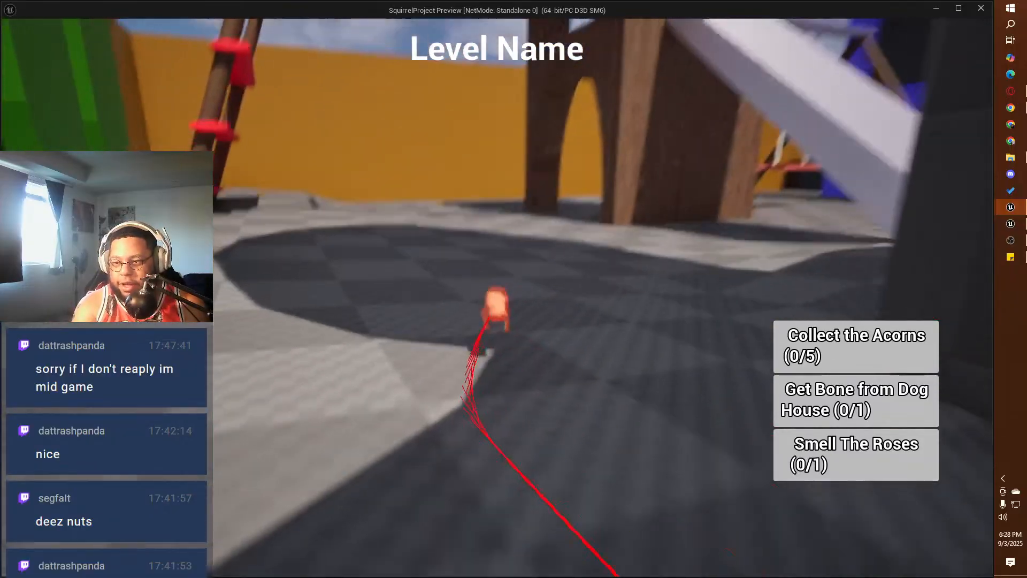
pyautogui.press('w')
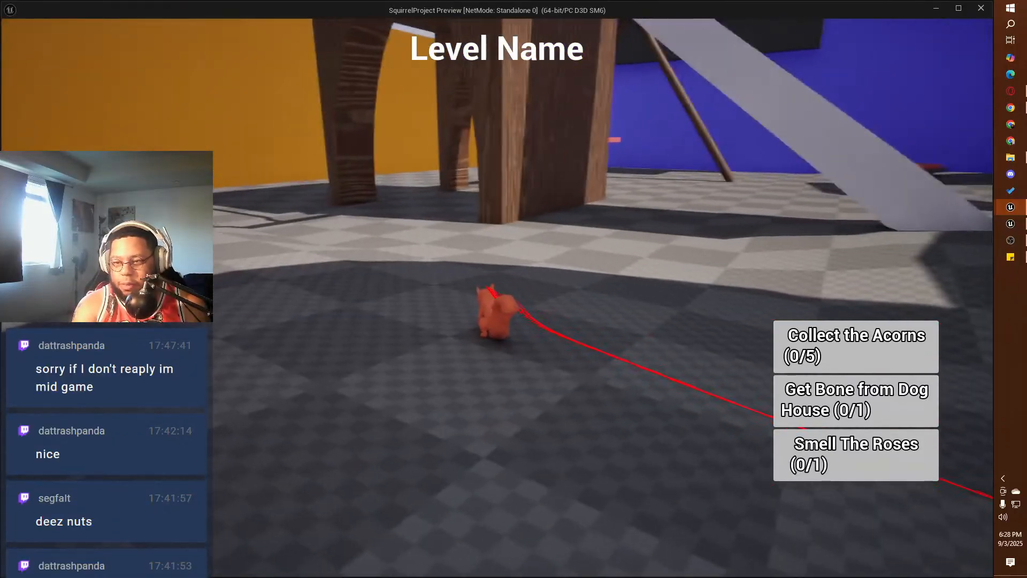
pyautogui.press('w')
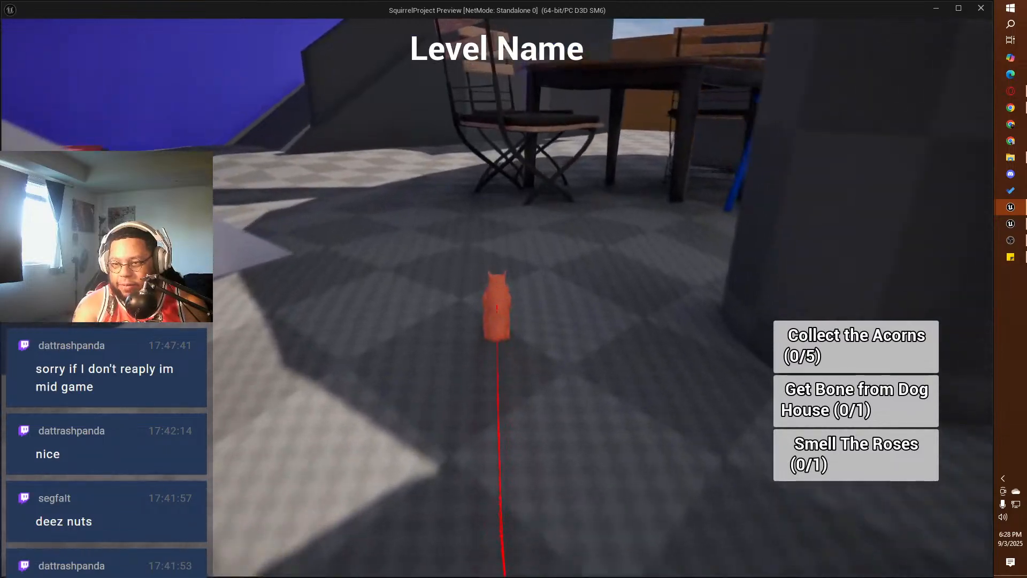
# Step: Move the squirrel around the white slide and check how the camera behaves close to the character
pyautogui.press('w')
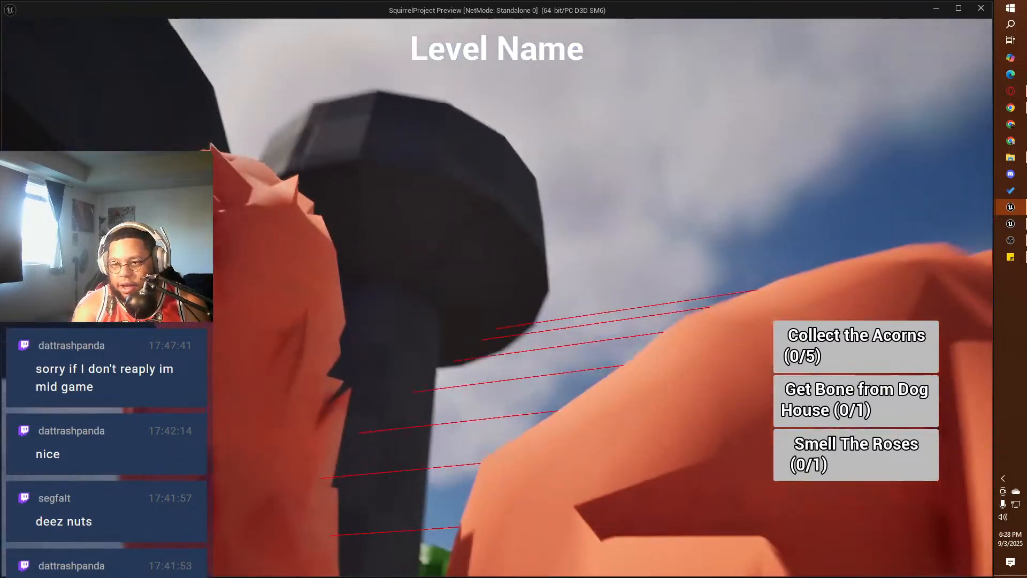
pyautogui.press('w')
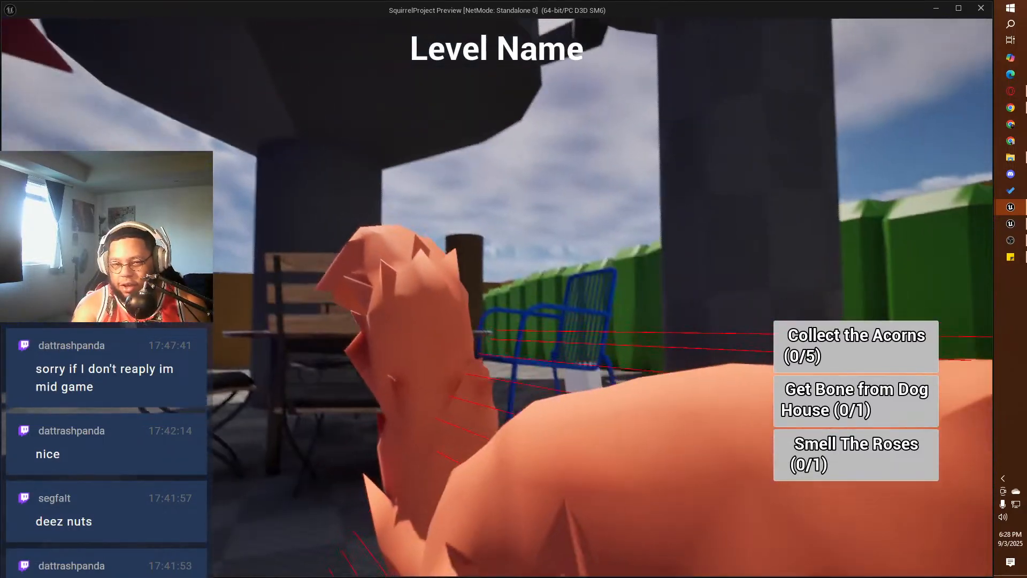
pyautogui.press('w')
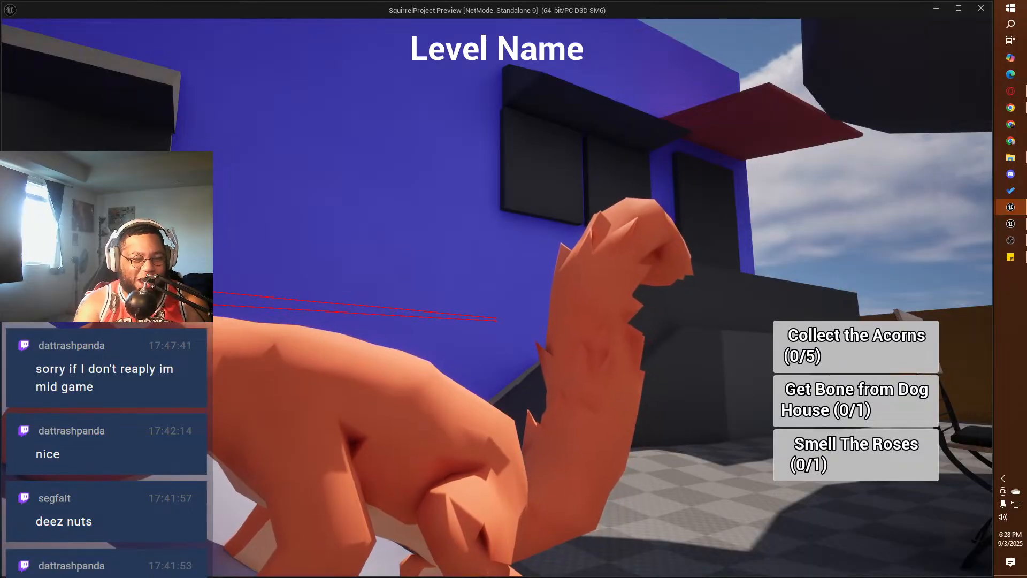
# Step: Run the squirrel toward the red trampoline and return to the ground beside the white slide
pyautogui.press('w')
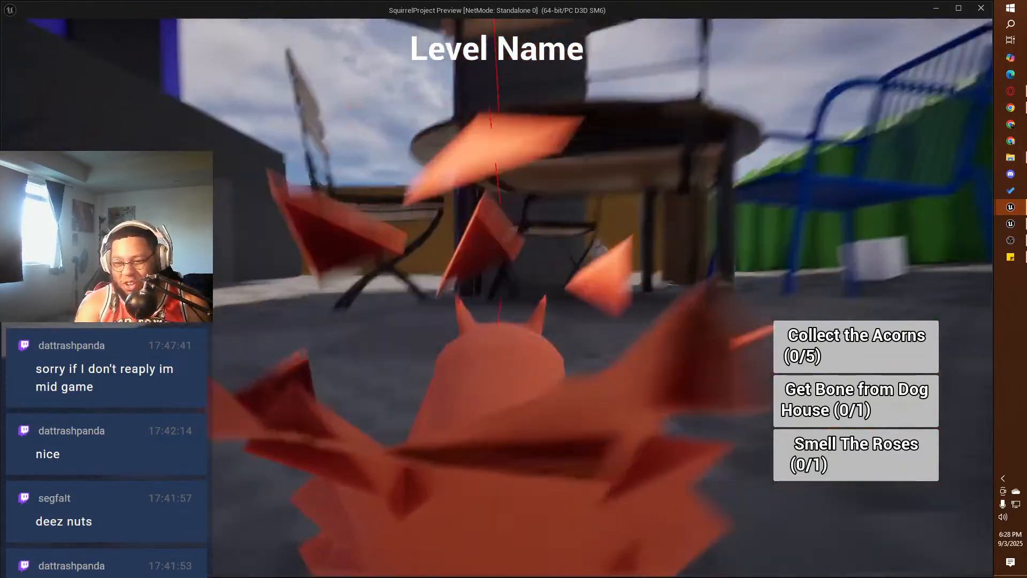
pyautogui.press('w')
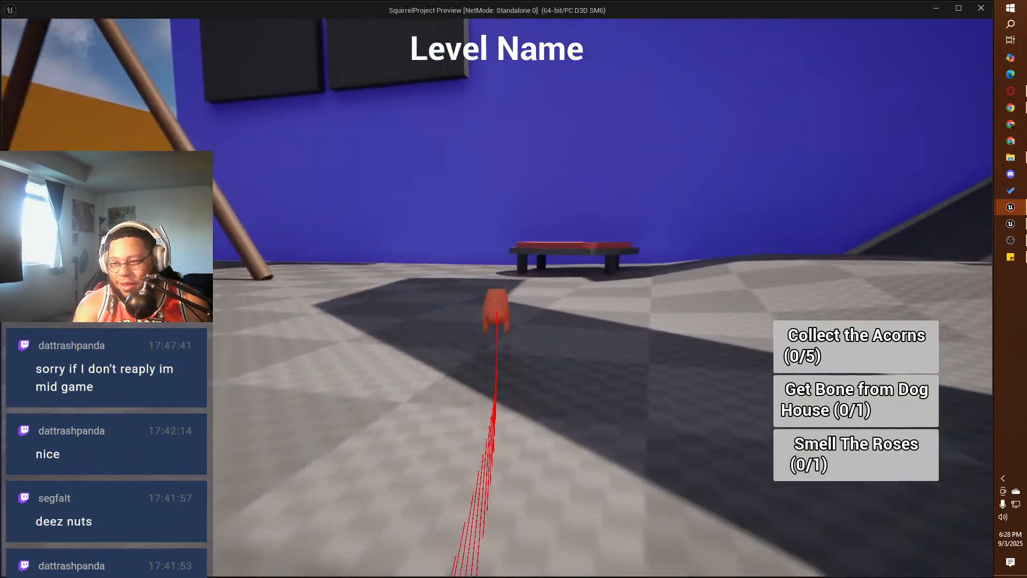
pyautogui.press('w')
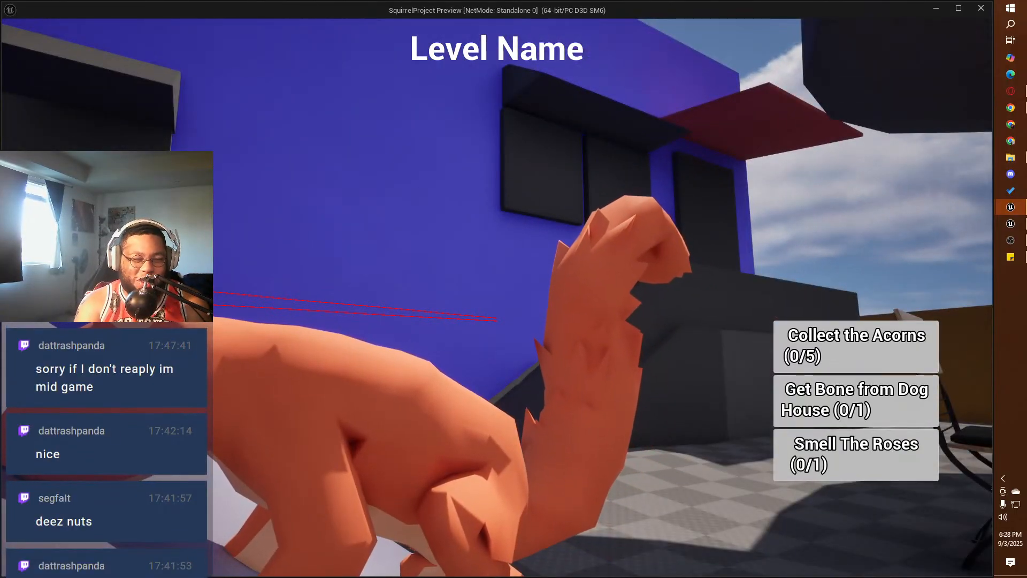
pyautogui.press('w')
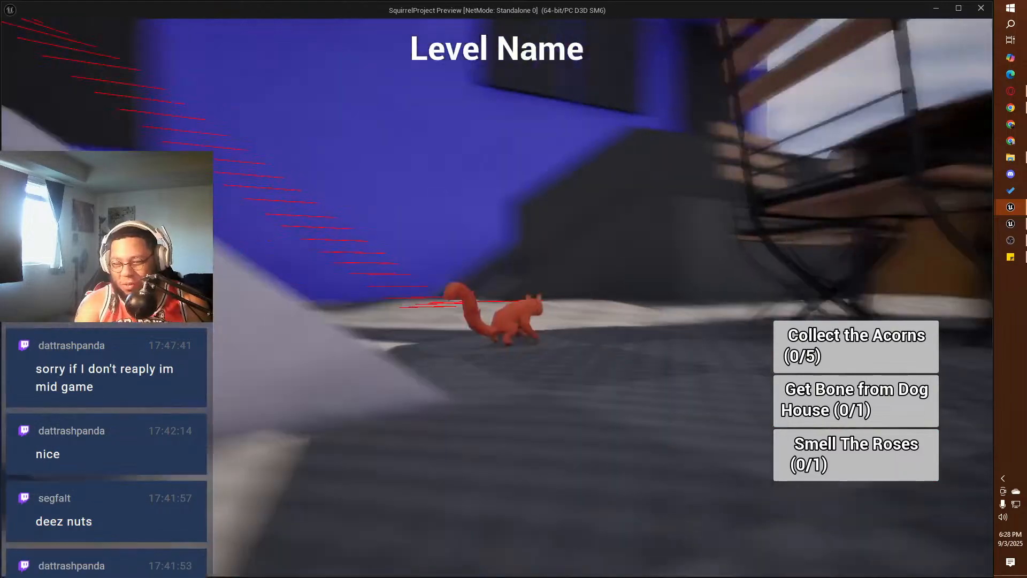
# Step: Run the squirrel out of the slide's shade toward the red trampoline by the blue house wall
pyautogui.press('w')
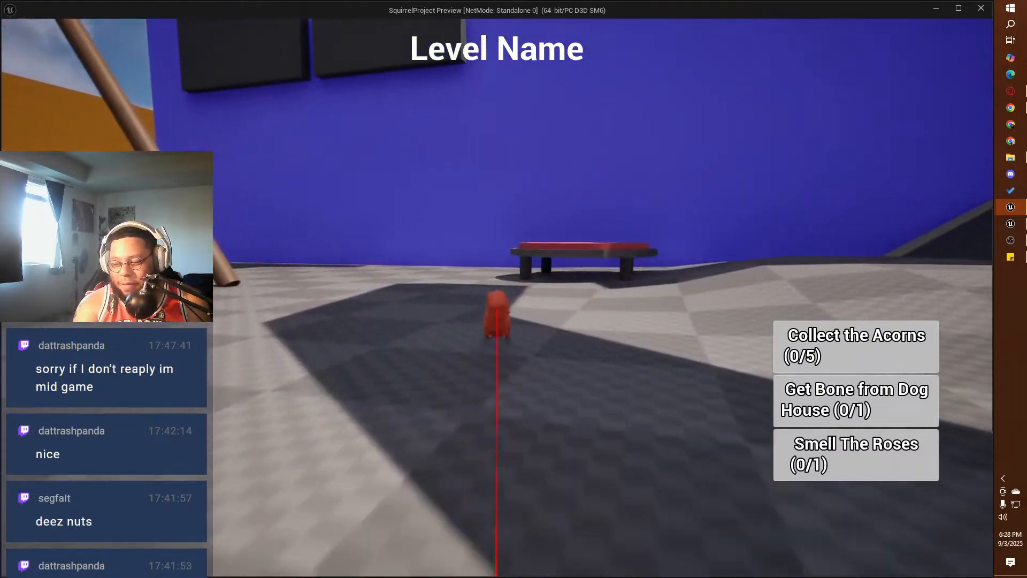
pyautogui.press('w')
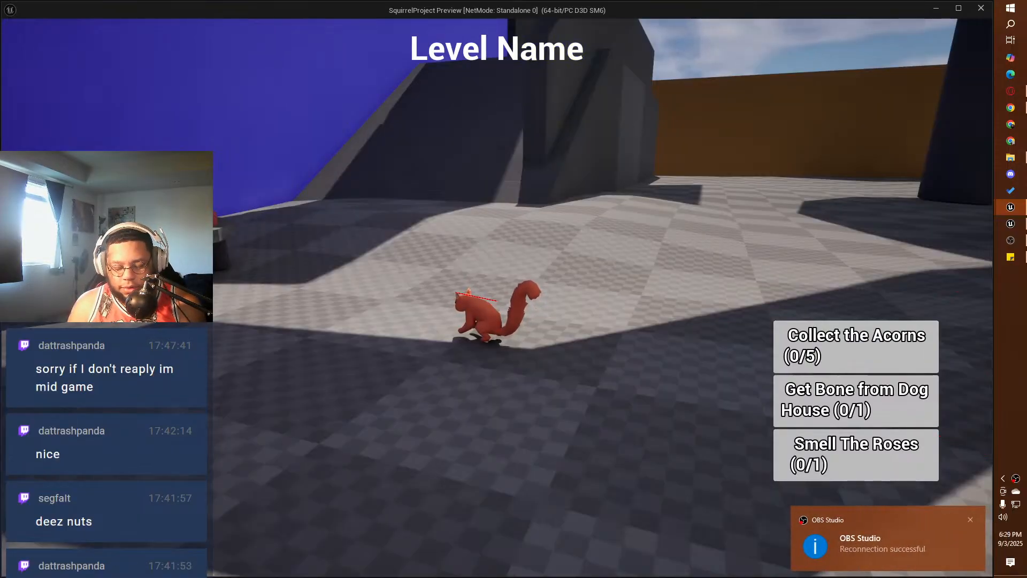
# Step: Close the other Unreal project containing BP_ThirdPersonCharacter without saving SM_Cube11, and end the squirrel level playtest
pyautogui.hotkey('alt', 'Tab')
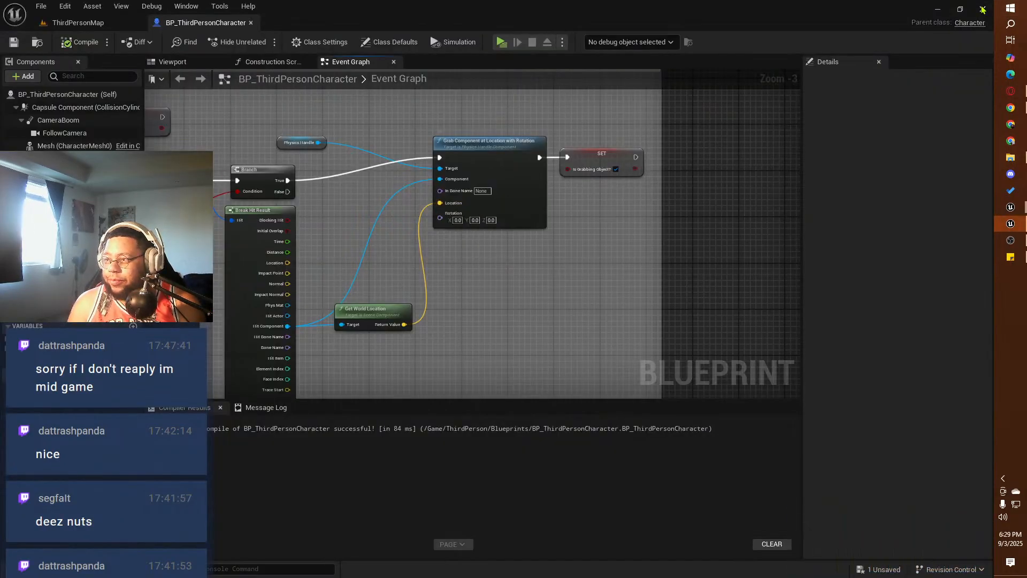
pyautogui.hotkey('ctrl', 'shift', 's')
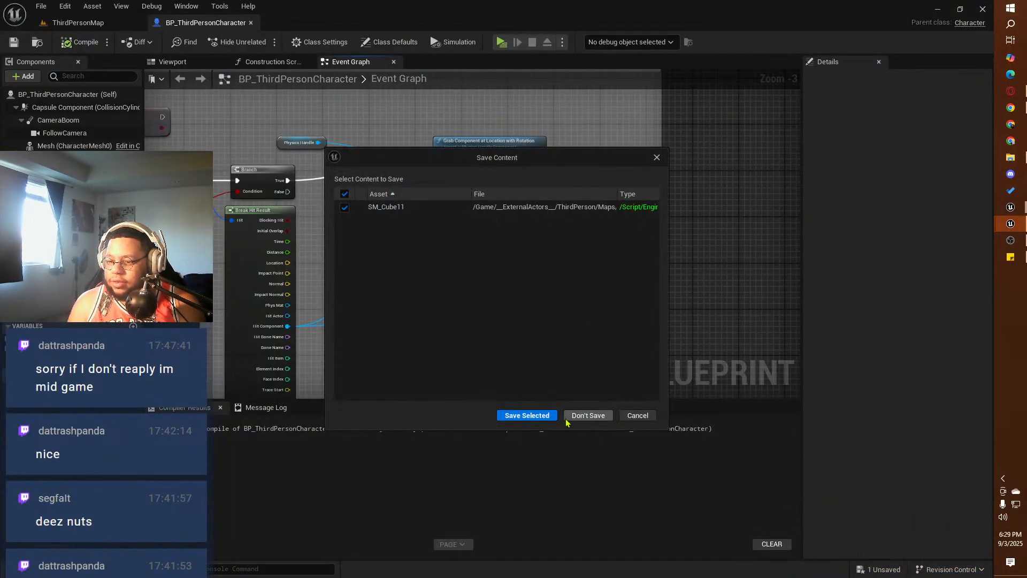
pyautogui.click(587, 415)
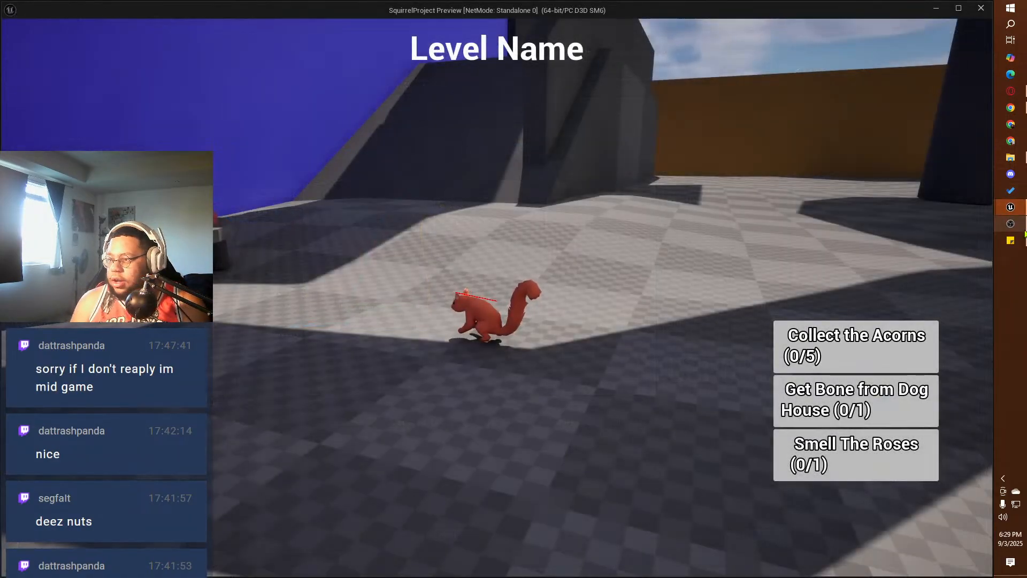
pyautogui.press('Escape')
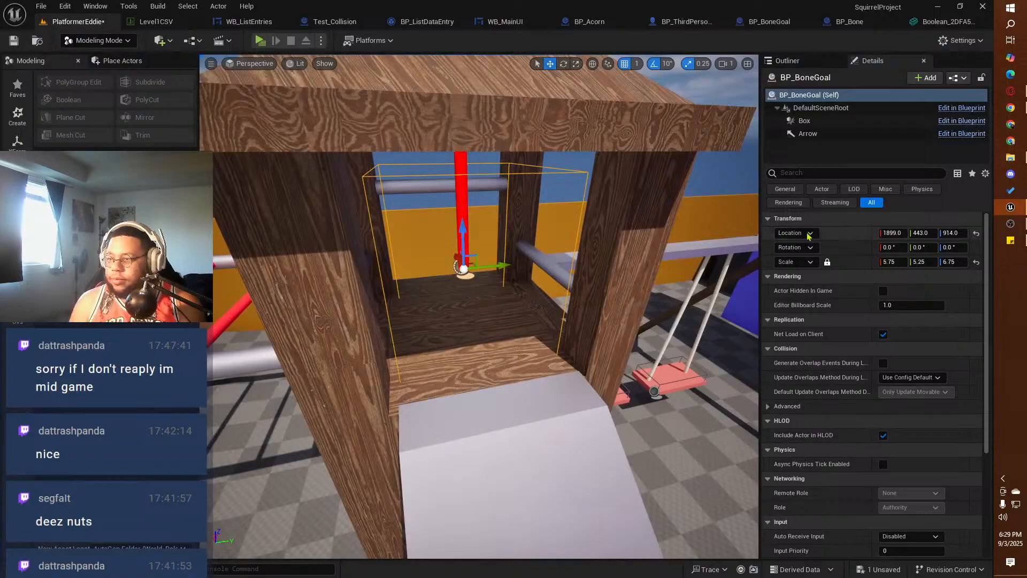
# Step: Switch to Chrome and open the live "Game Dev Diary 2" stream from the signed-in account's YouTube channel
pyautogui.click(1010, 107)
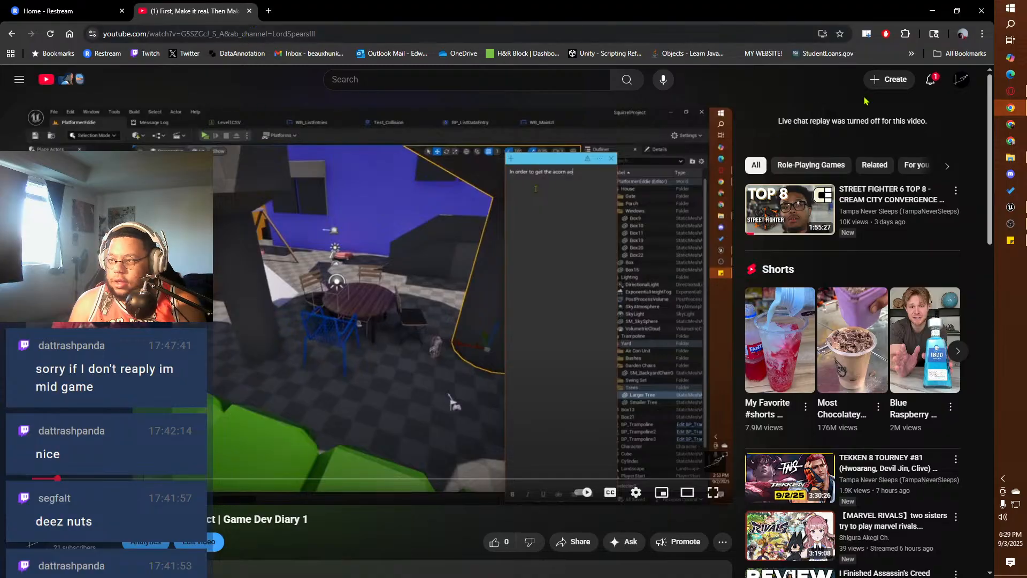
pyautogui.click(964, 84)
pyautogui.click(872, 135)
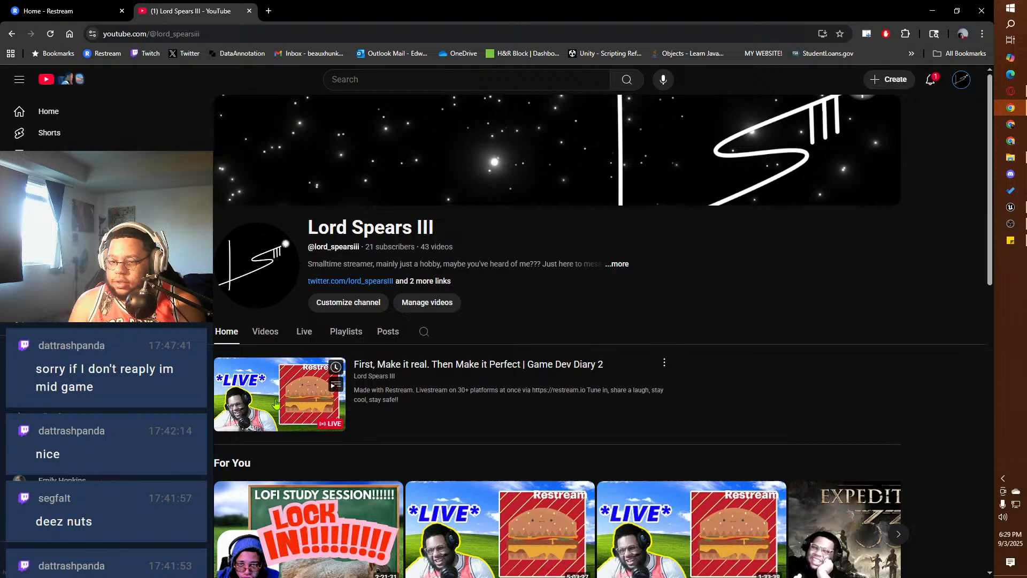
pyautogui.click(276, 404)
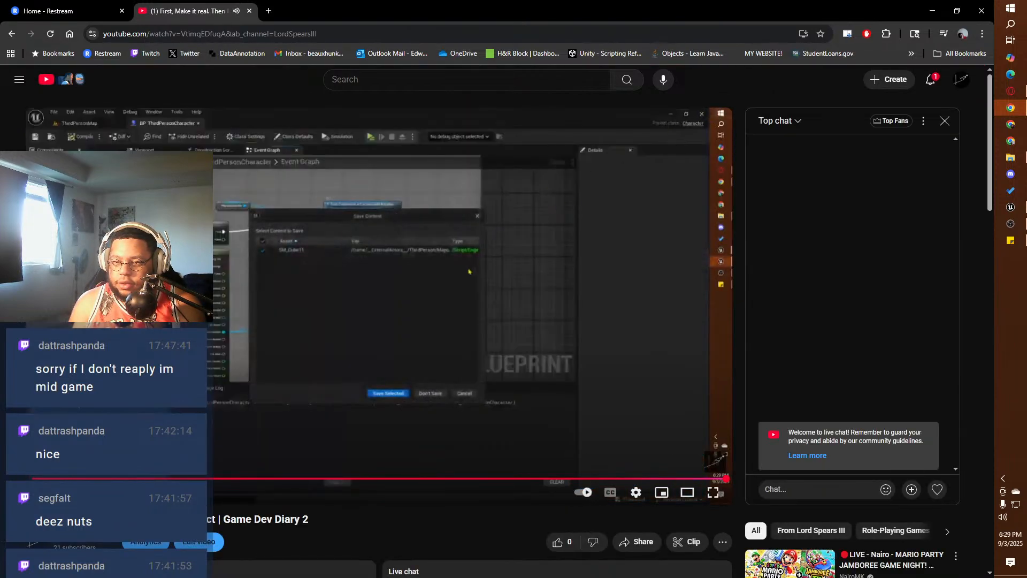
# Step: Check the live stream on the account's own Twitch channel, then close that page and put the browser away
pyautogui.click(146, 53)
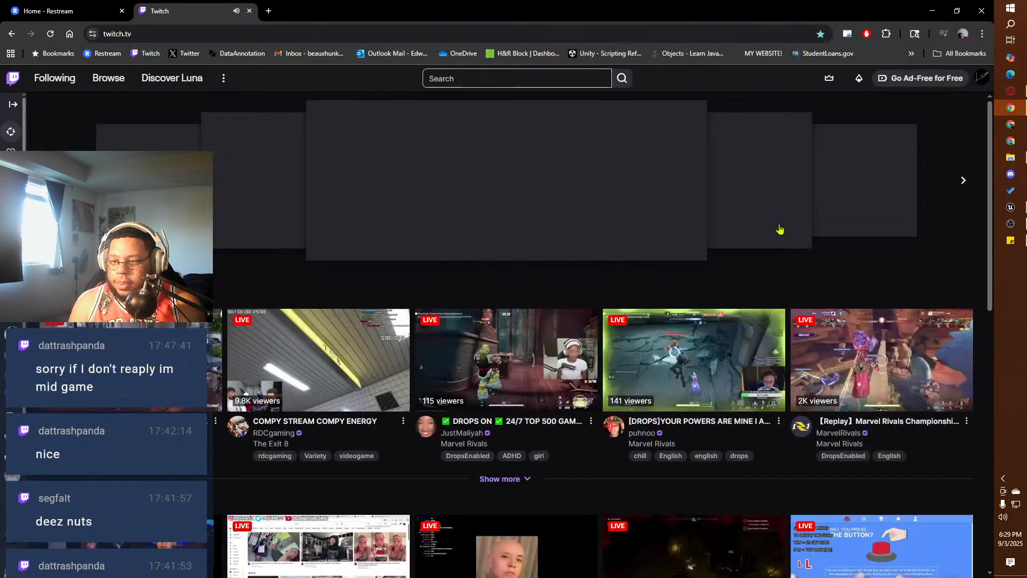
pyautogui.click(981, 77)
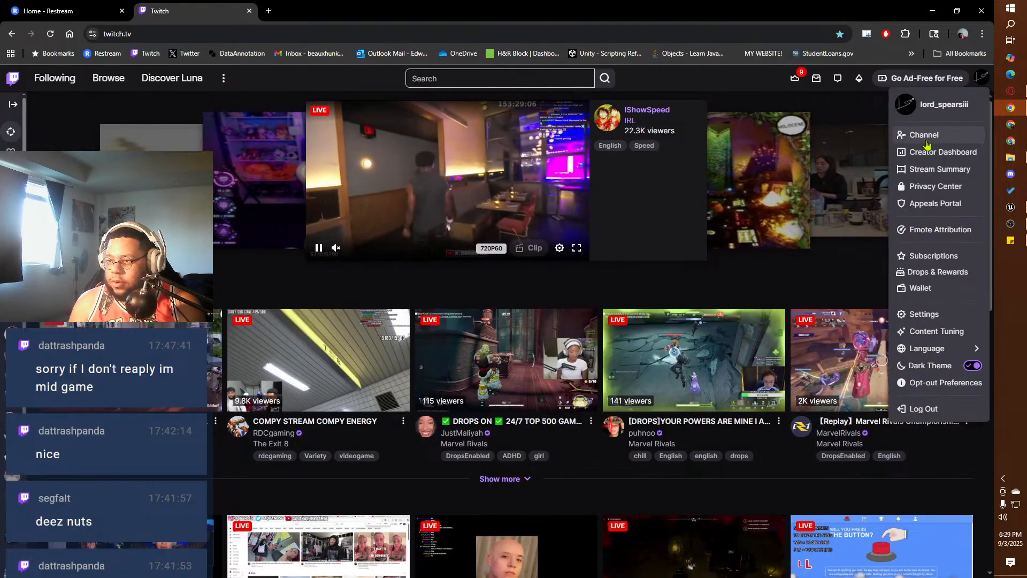
pyautogui.click(915, 135)
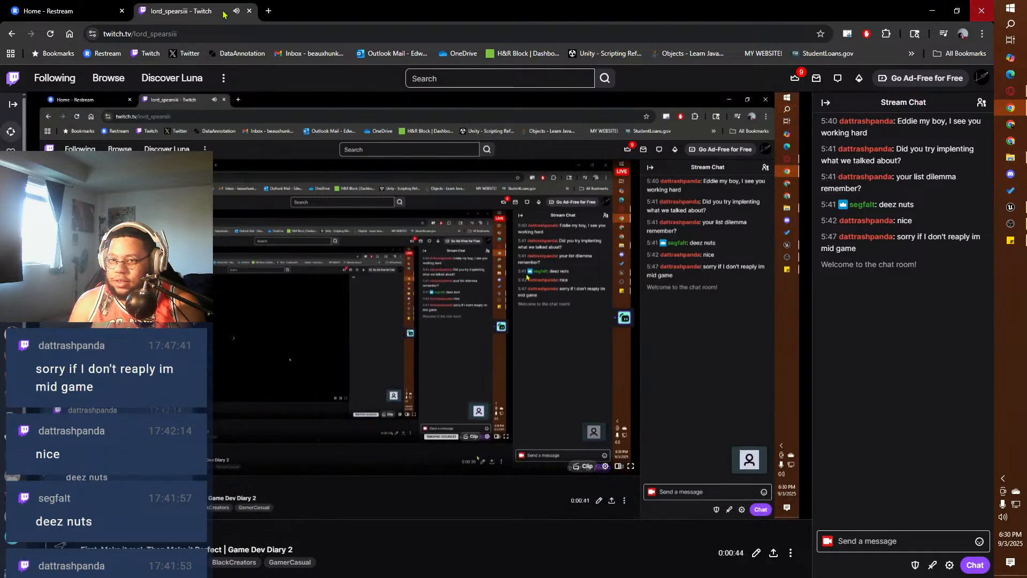
pyautogui.click(250, 10)
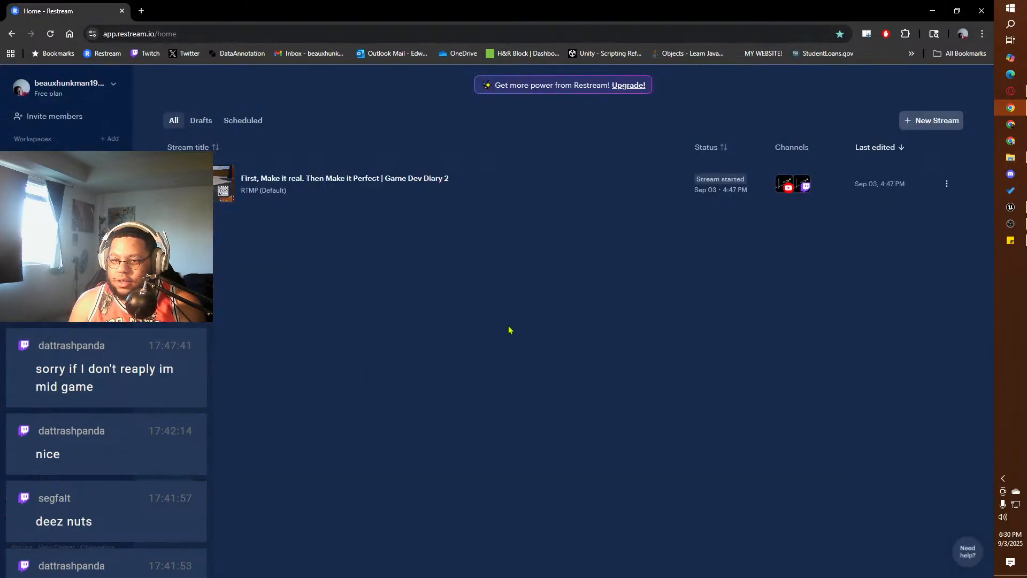
pyautogui.click(931, 11)
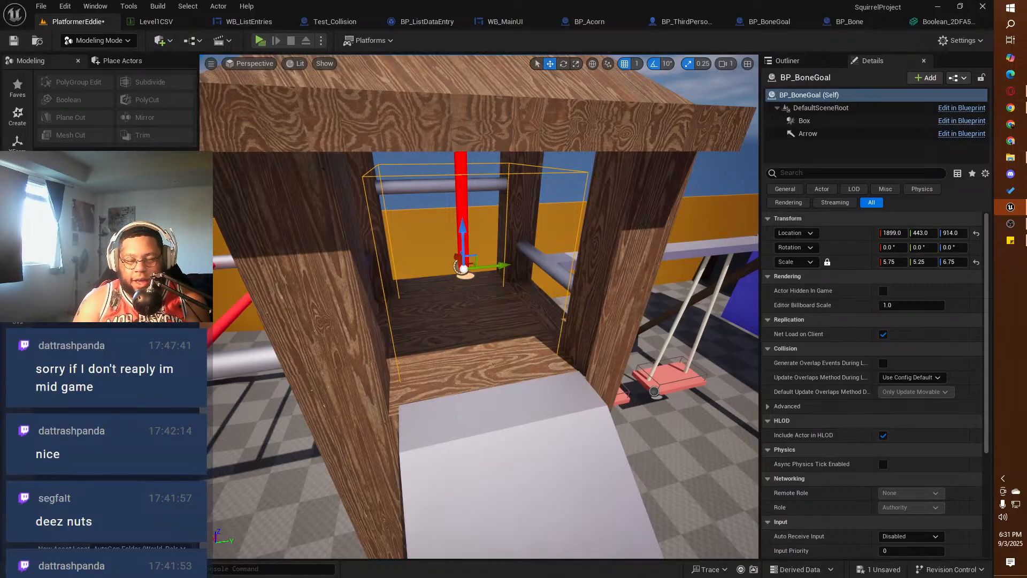
# Step: Save all unsaved content of the PlatformerEddie level in the SquirrelProject editor
pyautogui.click(41, 6)
pyautogui.click(86, 158)
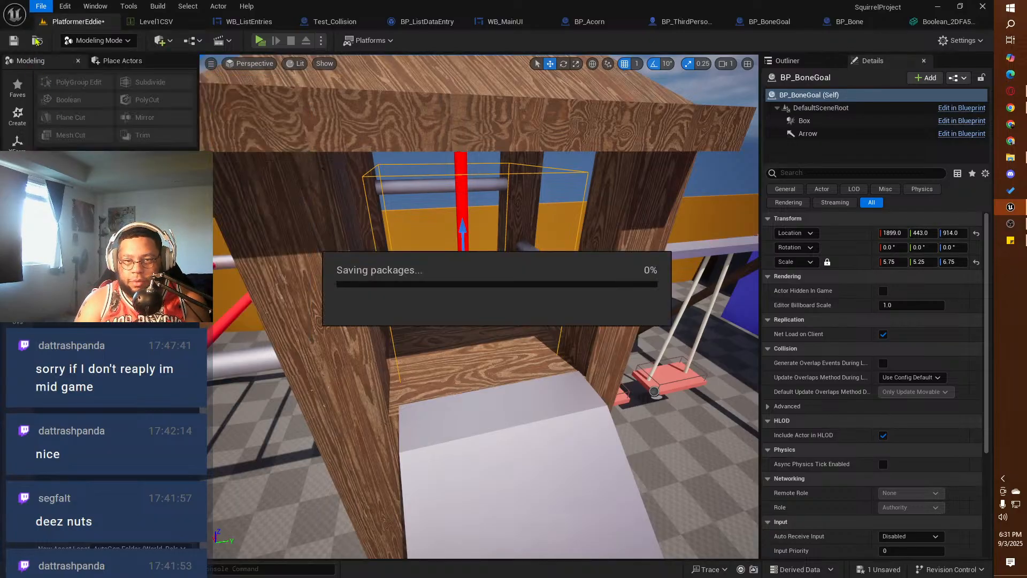
pyautogui.click(43, 7)
pyautogui.click(41, 7)
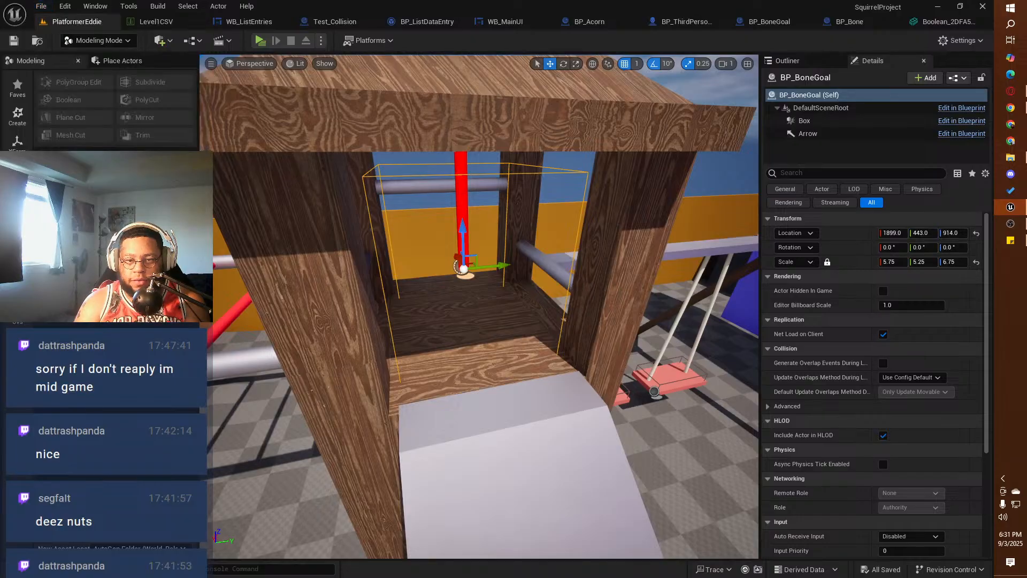
pyautogui.click(39, 10)
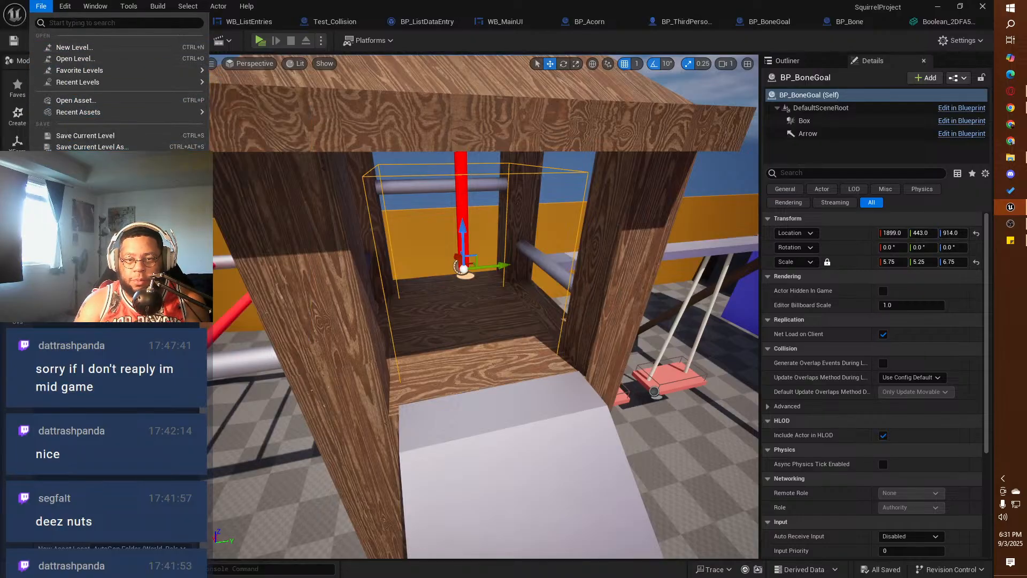
pyautogui.click(85, 158)
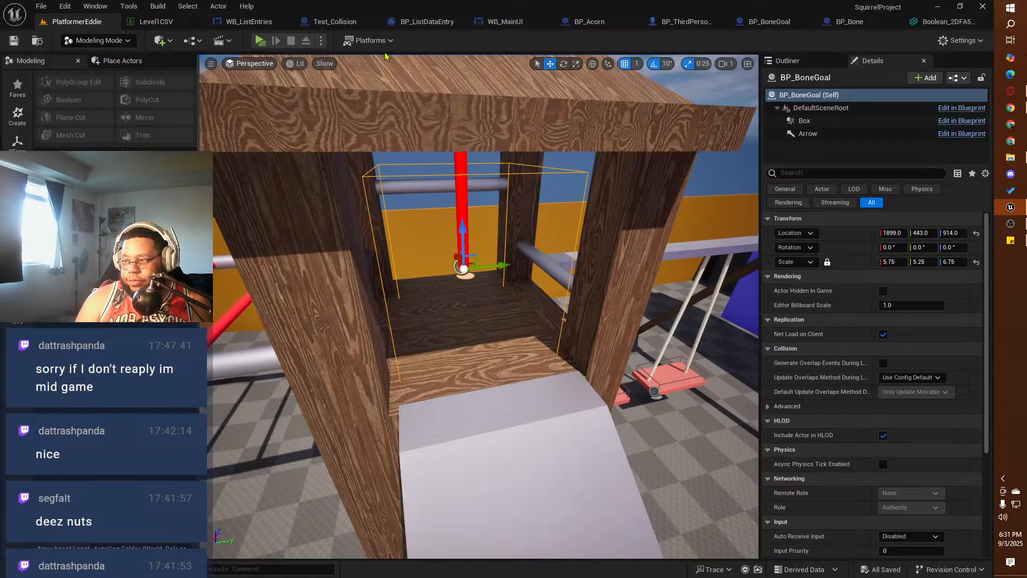
# Step: Switch to Sticky Notes and delete the note headed "In order to get bone from dog house"
pyautogui.click(1011, 240)
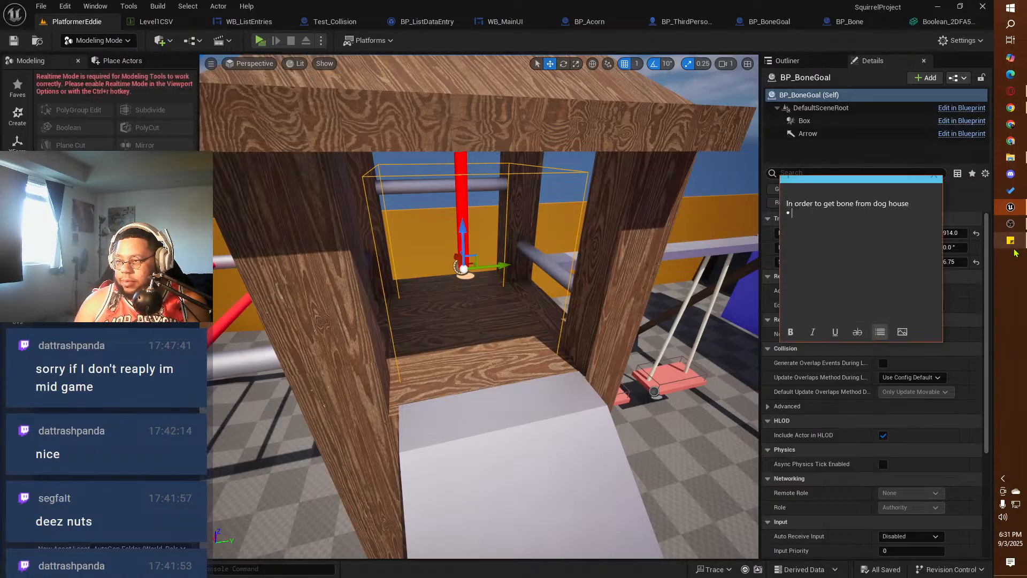
pyautogui.click(912, 186)
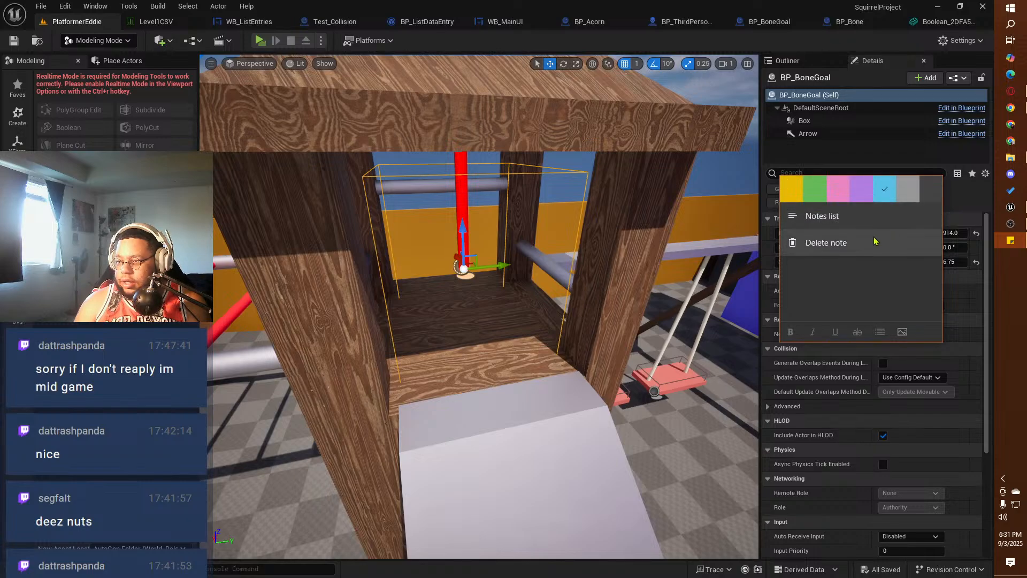
pyautogui.click(873, 242)
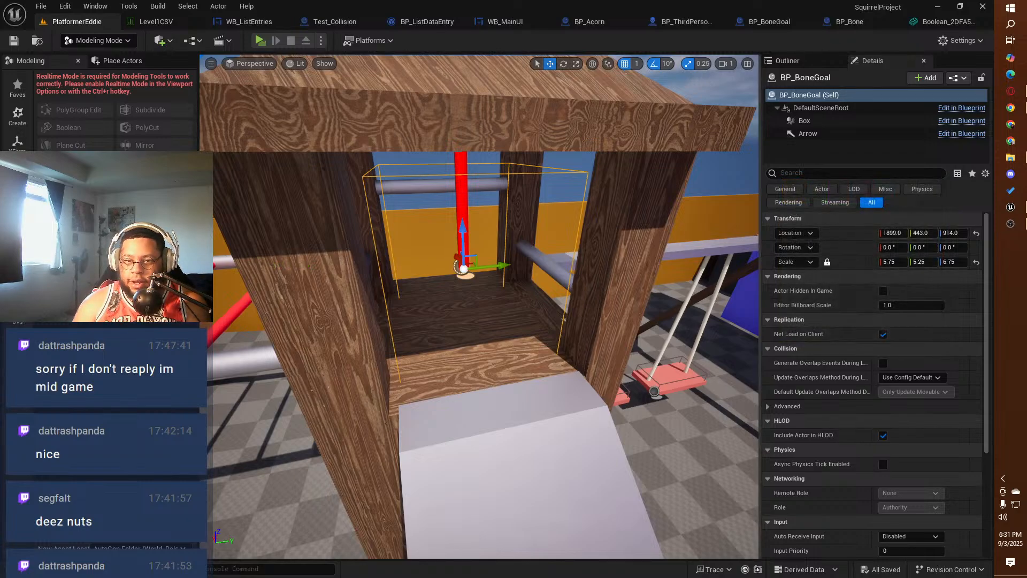
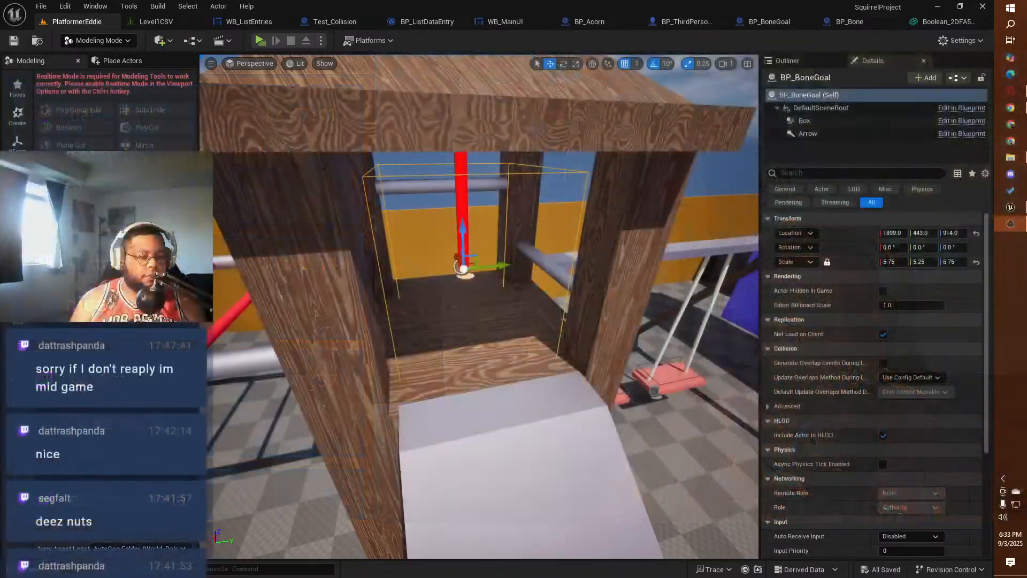
# Step: Playtest the PlatformerEddie level, running and double-jumping the squirrel around the yard, and end the session
pyautogui.click(260, 41)
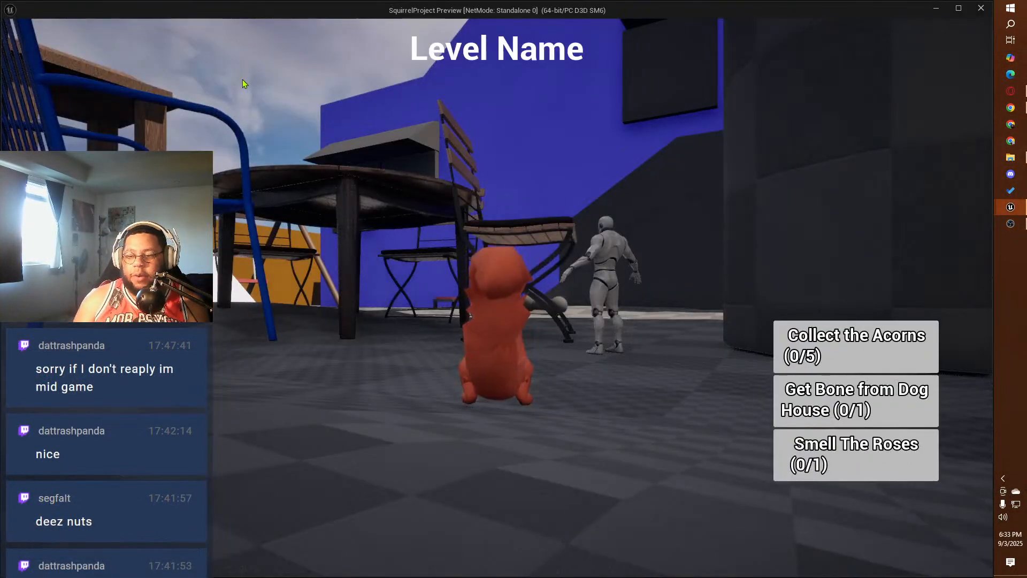
pyautogui.click(242, 80)
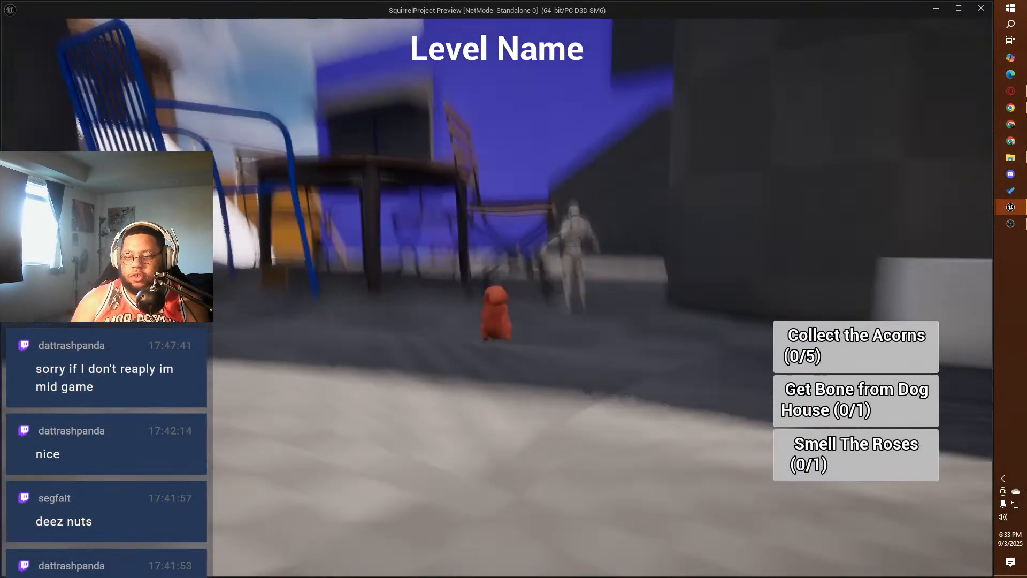
pyautogui.press('w')
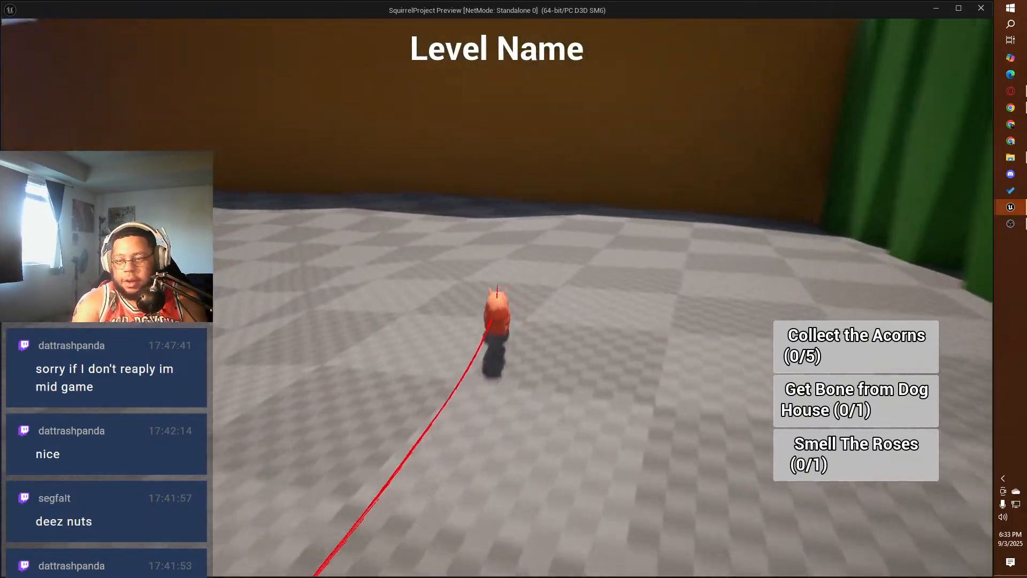
pyautogui.press('d')
pyautogui.press('w')
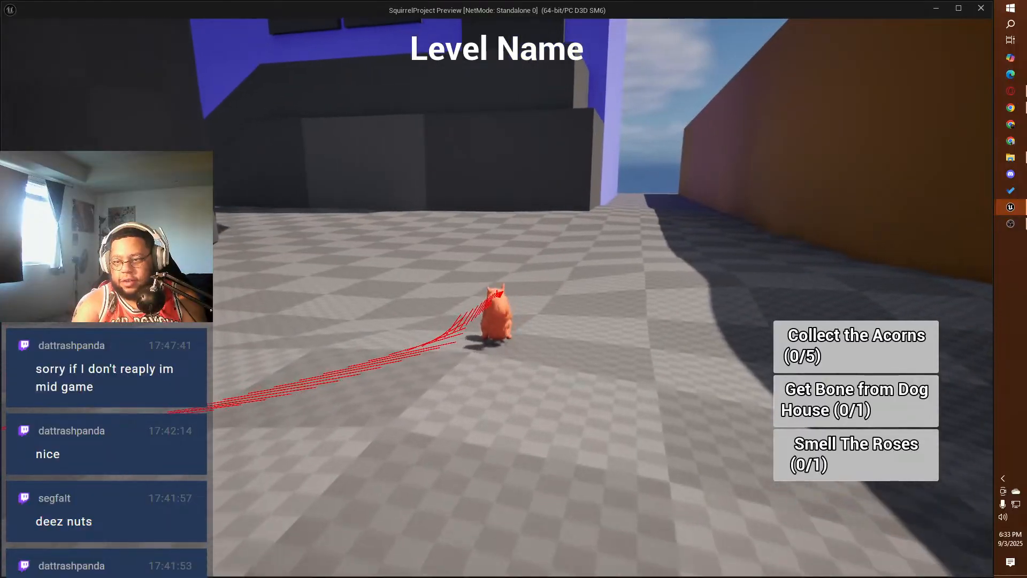
pyautogui.press('space')
pyautogui.press('space')
pyautogui.press('d')
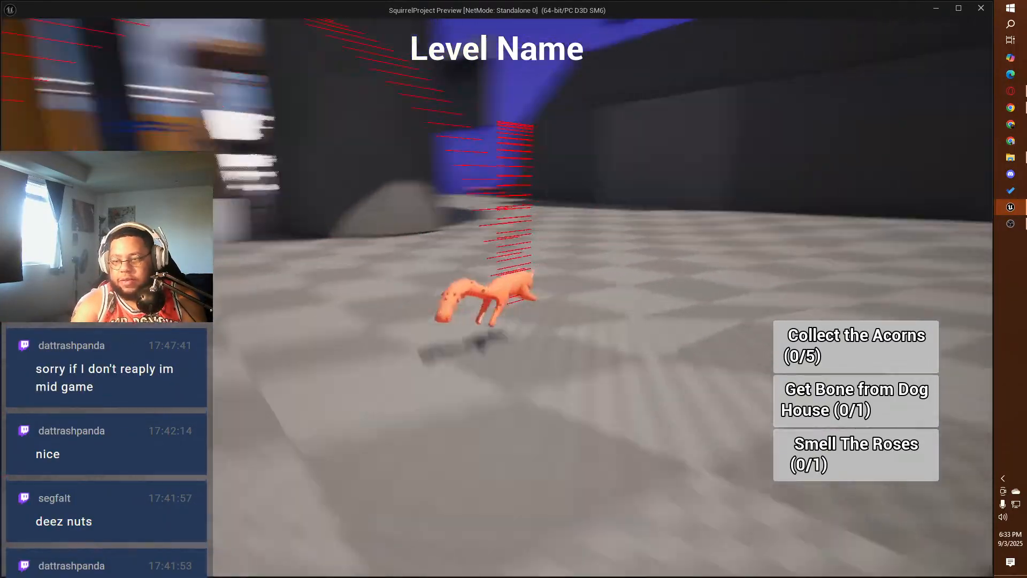
pyautogui.press('space')
pyautogui.press('space')
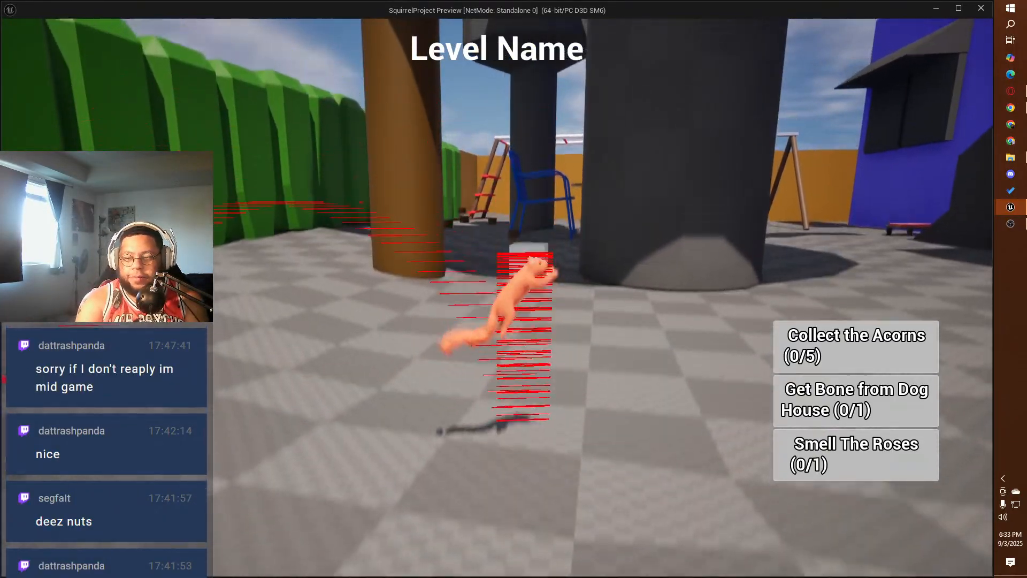
pyautogui.press('Escape')
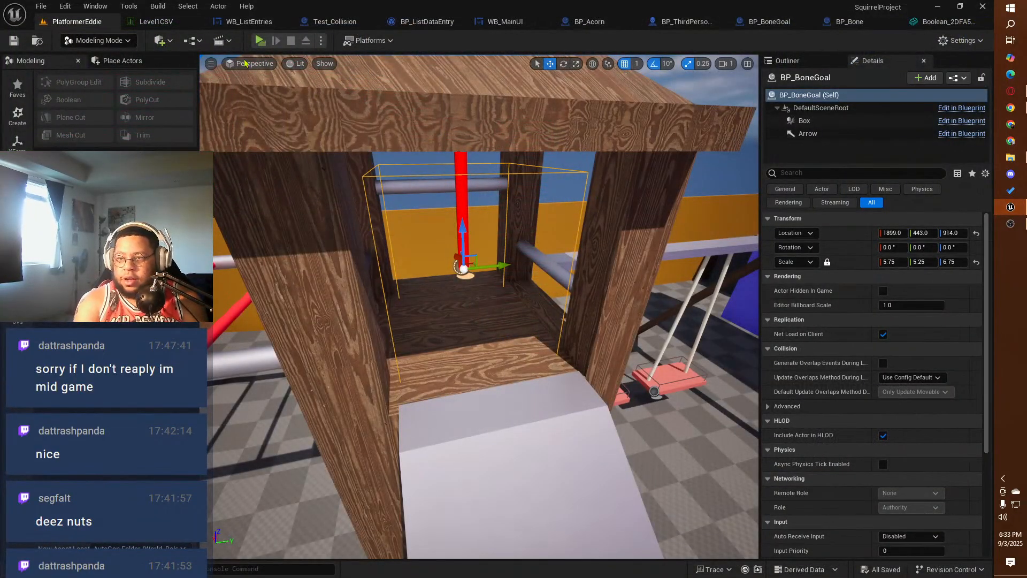
# Step: In BP_ThirdPersonCharacter, find the jump settings of the Character Movement component and set Jump Z Velocity to 1000 cm/s
pyautogui.click(683, 22)
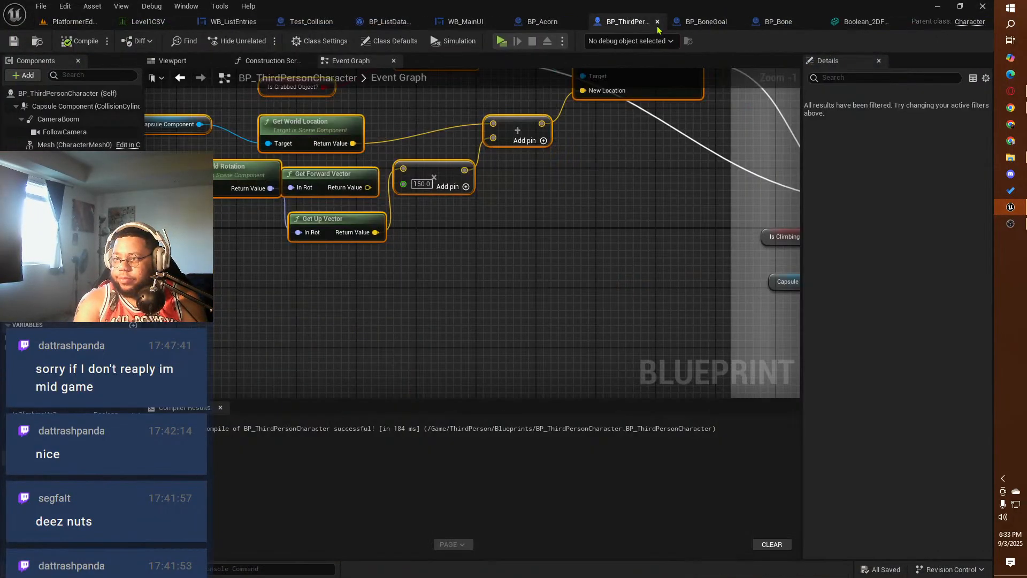
pyautogui.click(29, 93)
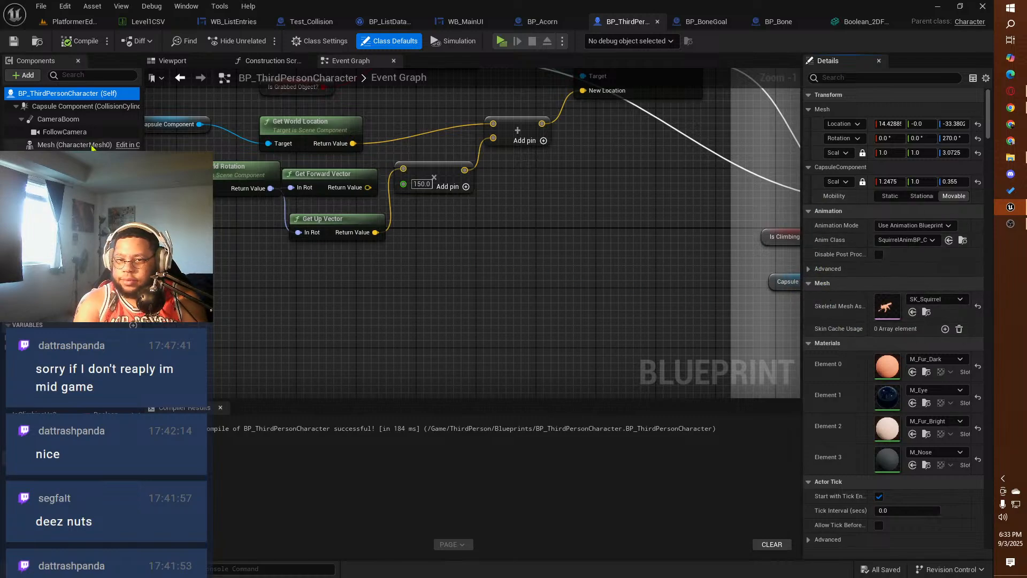
pyautogui.click(75, 158)
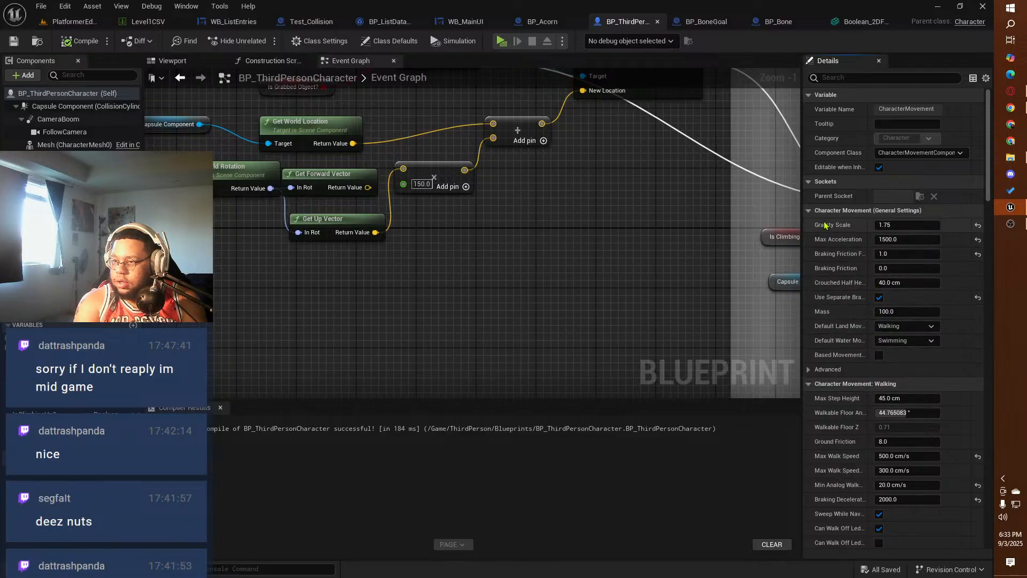
pyautogui.click(848, 78)
pyautogui.write('jump')
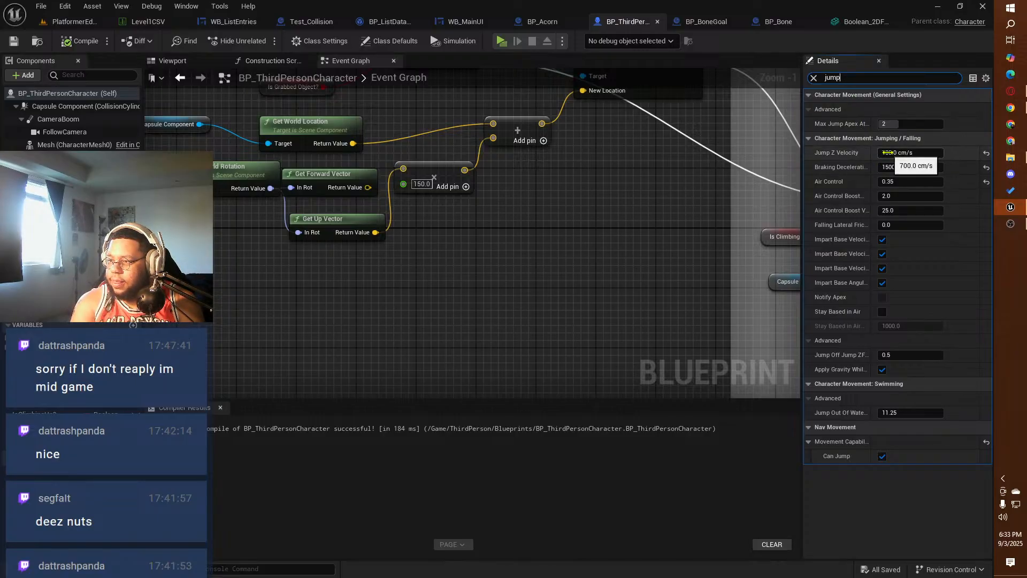
pyautogui.click(879, 154)
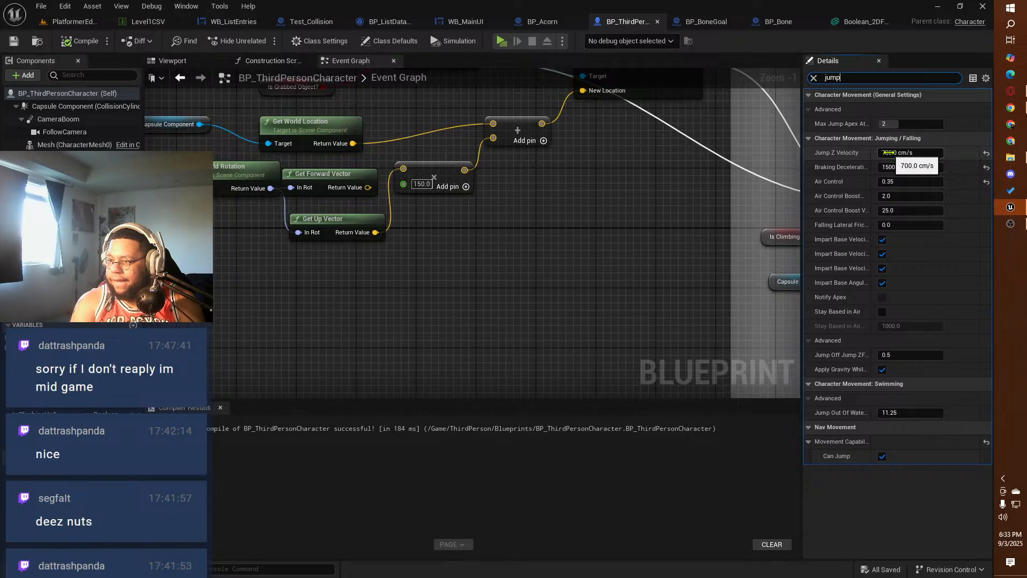
pyautogui.click(889, 153)
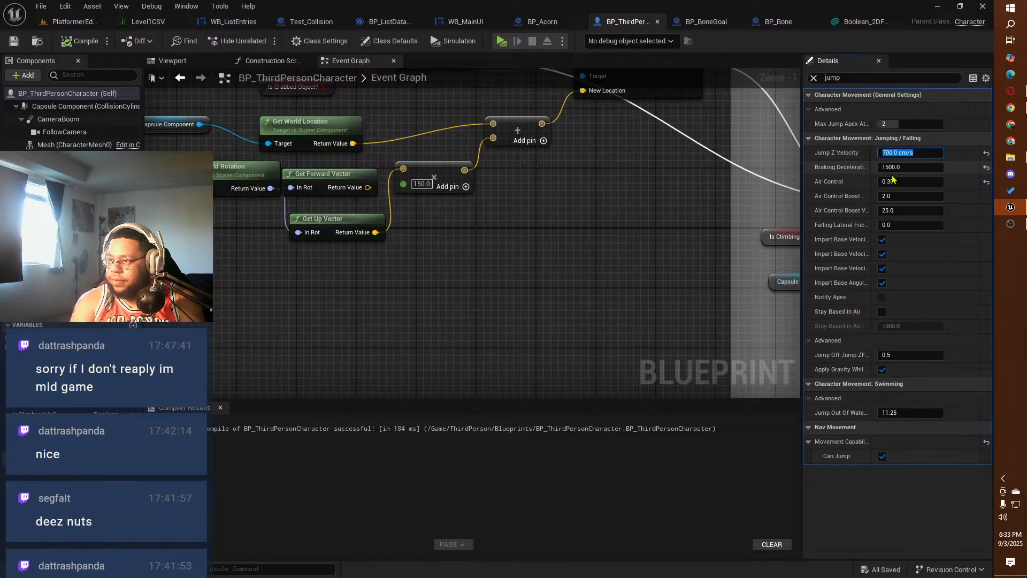
pyautogui.write('1')
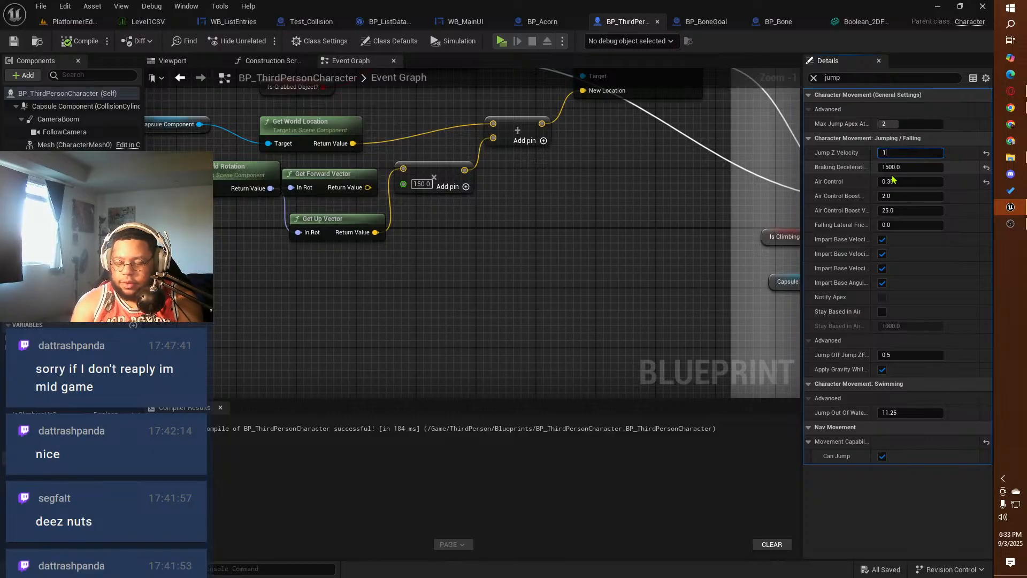
pyautogui.write('000')
pyautogui.press('Return')
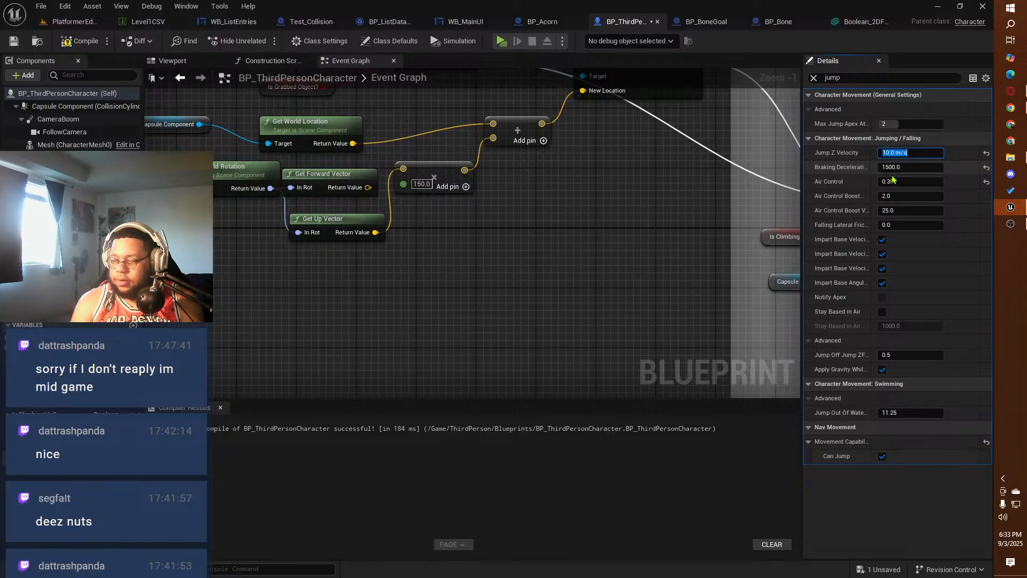
# Step: Playtest the squirrel's jump with the new jump velocity, then end the session
pyautogui.click(499, 40)
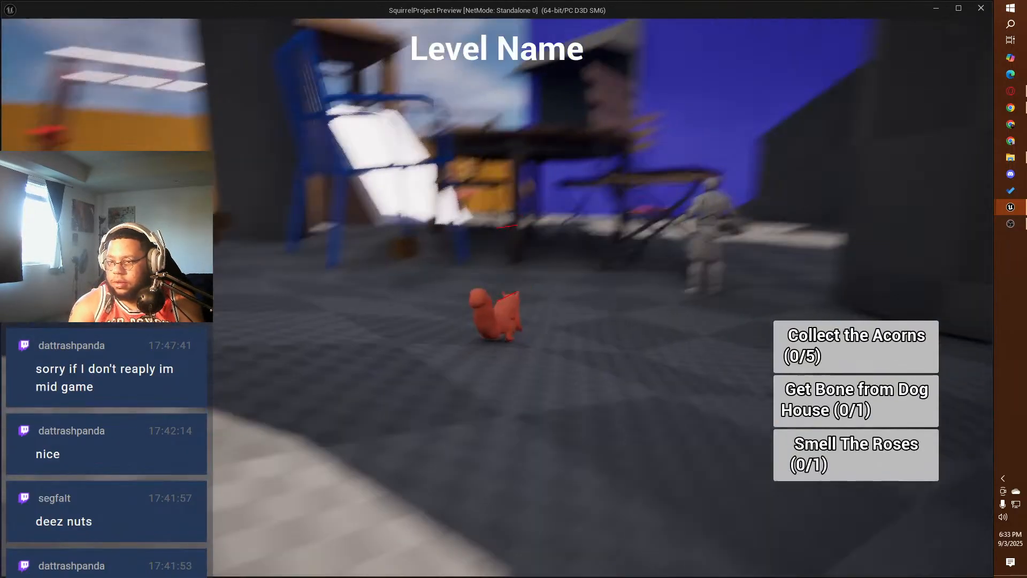
pyautogui.press('space')
pyautogui.press('space')
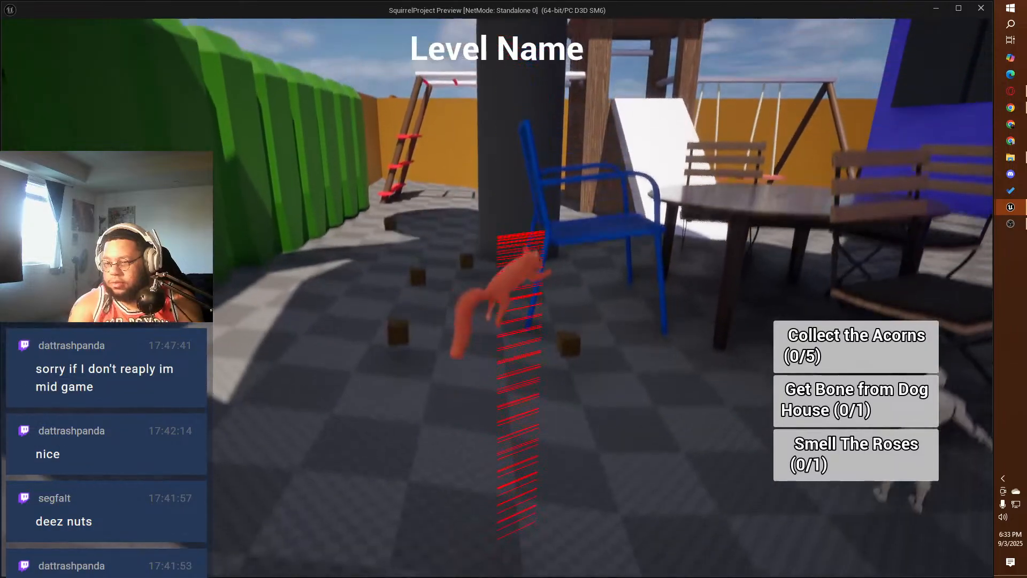
pyautogui.press('Escape')
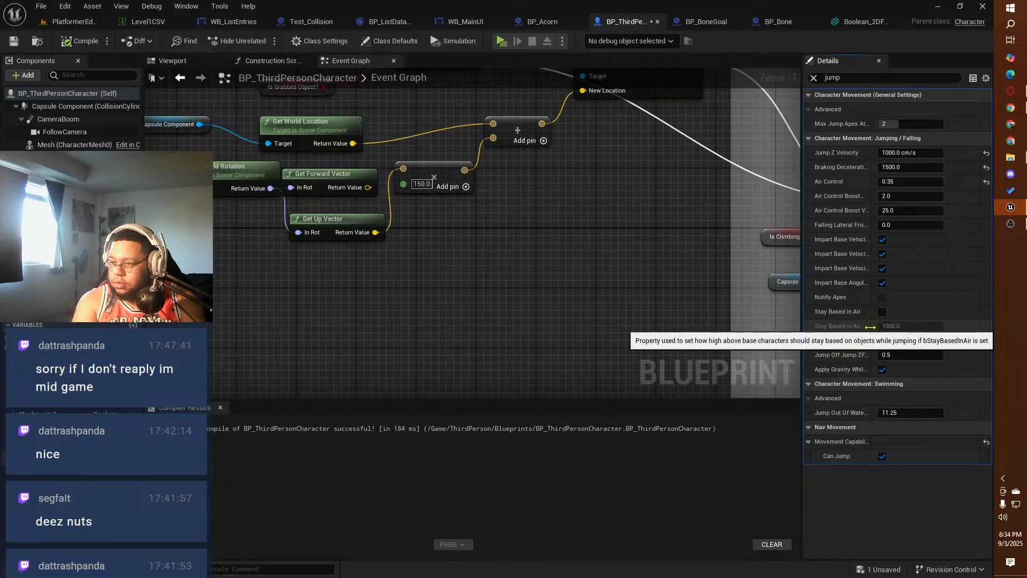
# Step: Widen the property name column in the movement component's details and set Jump Z Velocity to 500 cm/s
pyautogui.moveTo(870, 326); pyautogui.dragTo(903, 326)
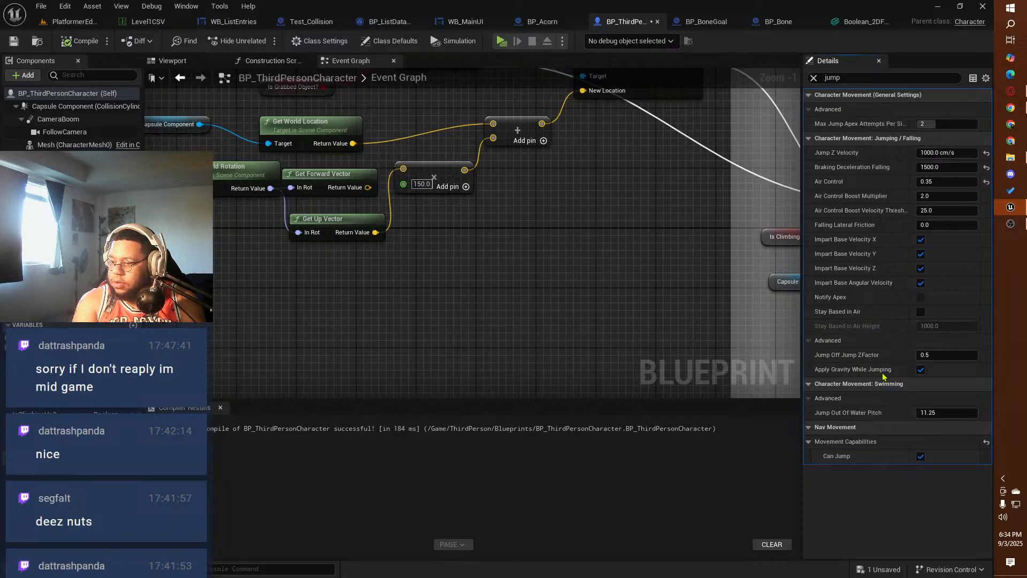
pyautogui.click(939, 152)
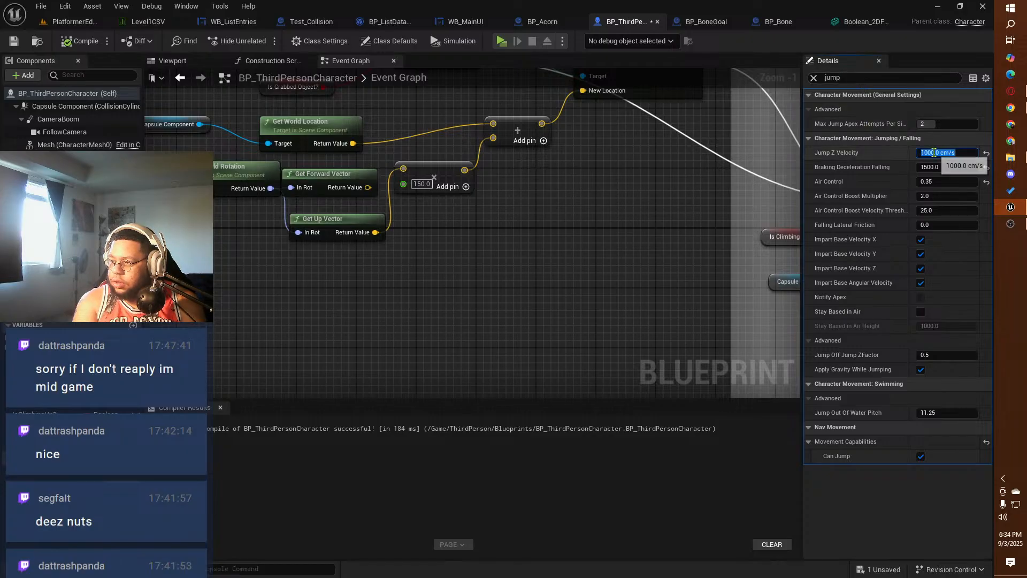
pyautogui.write('500')
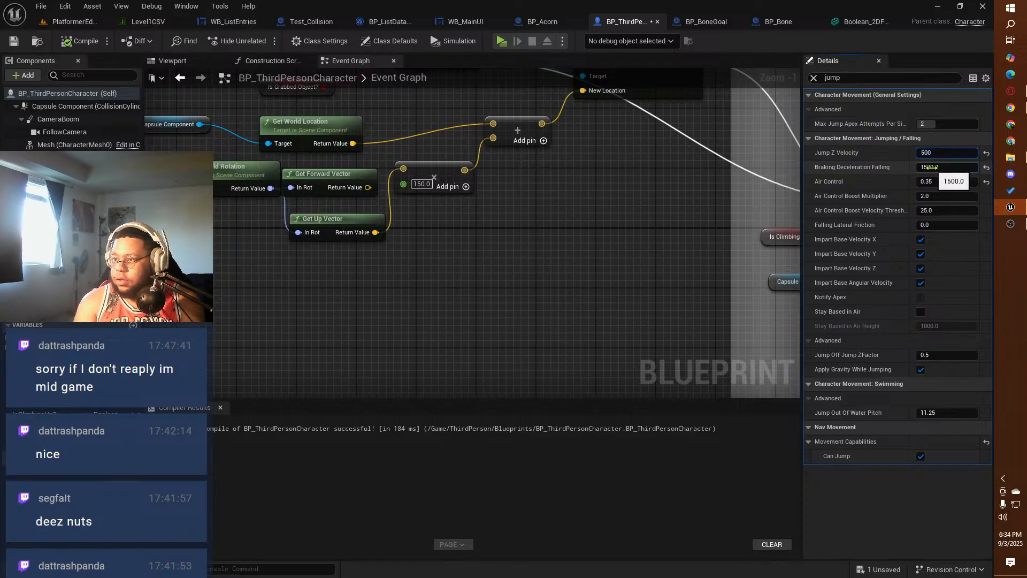
pyautogui.press('Return')
# Step: Find the gravity settings of the Character Movement component, set Gravity Scale to 2.0 and compile the blueprint
pyautogui.click(818, 79)
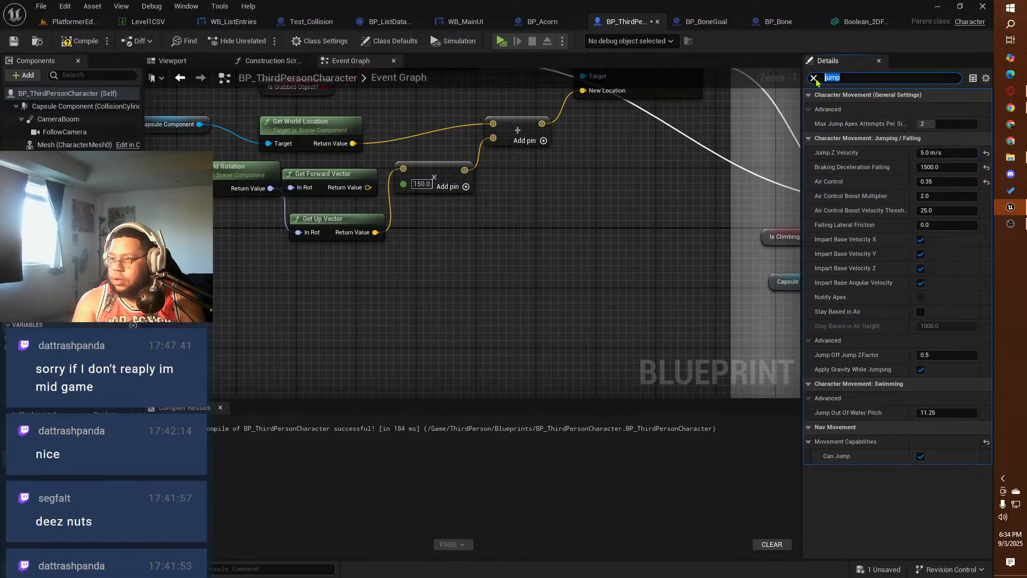
pyautogui.write('gravity')
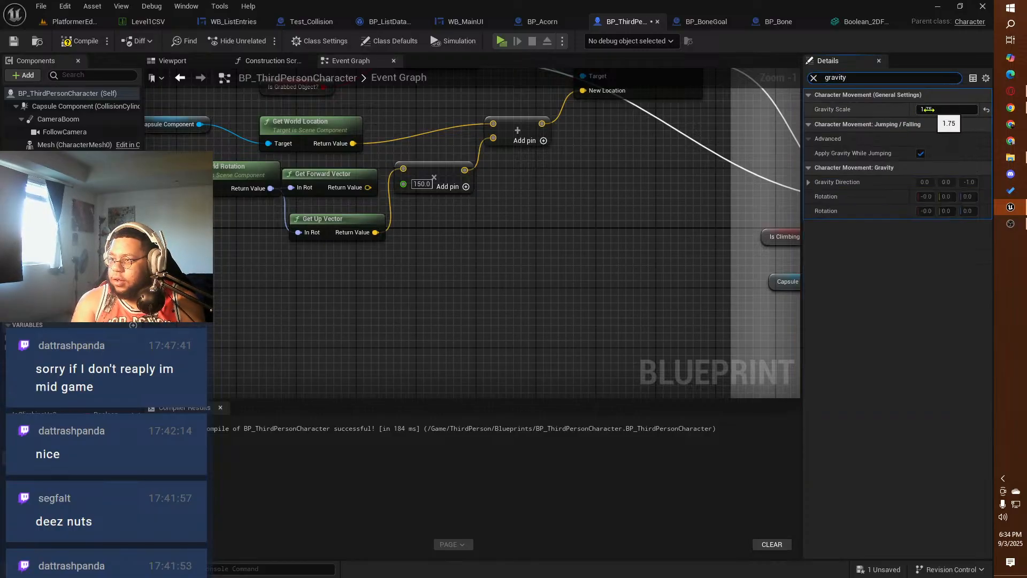
pyautogui.moveTo(925, 109); pyautogui.dragTo(930, 110)
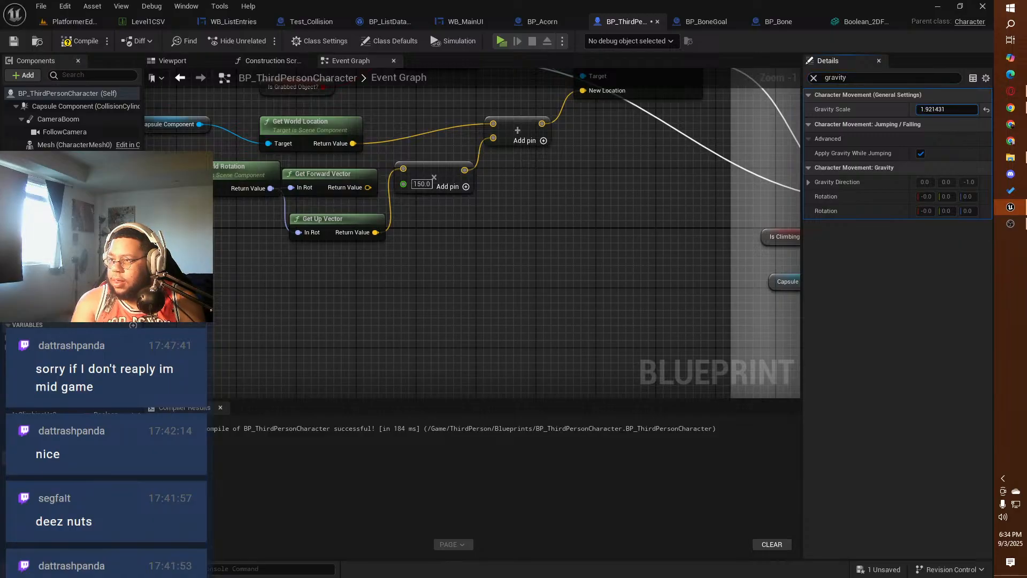
pyautogui.click(929, 111)
pyautogui.write('2')
pyautogui.press('Return')
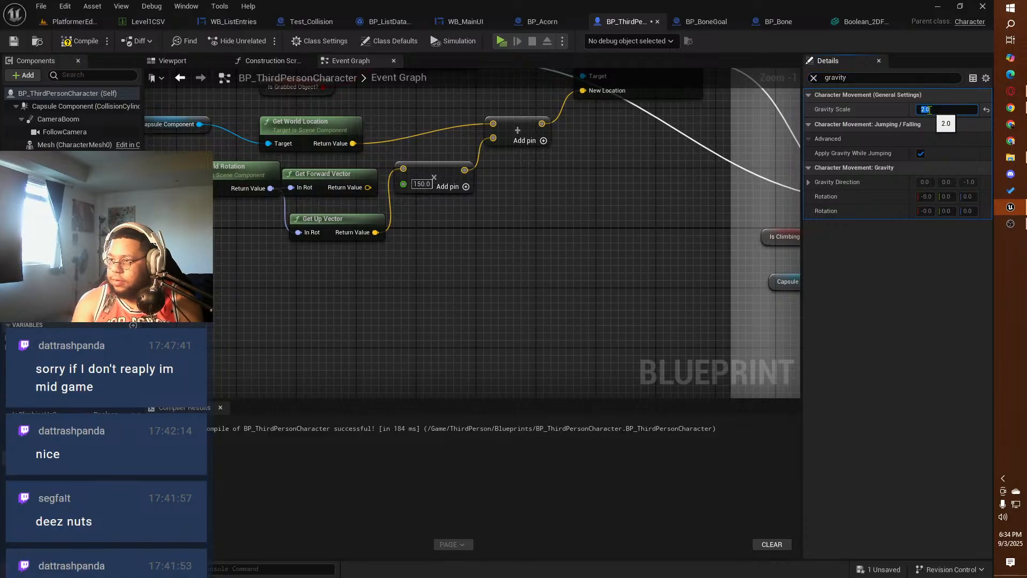
pyautogui.click(75, 40)
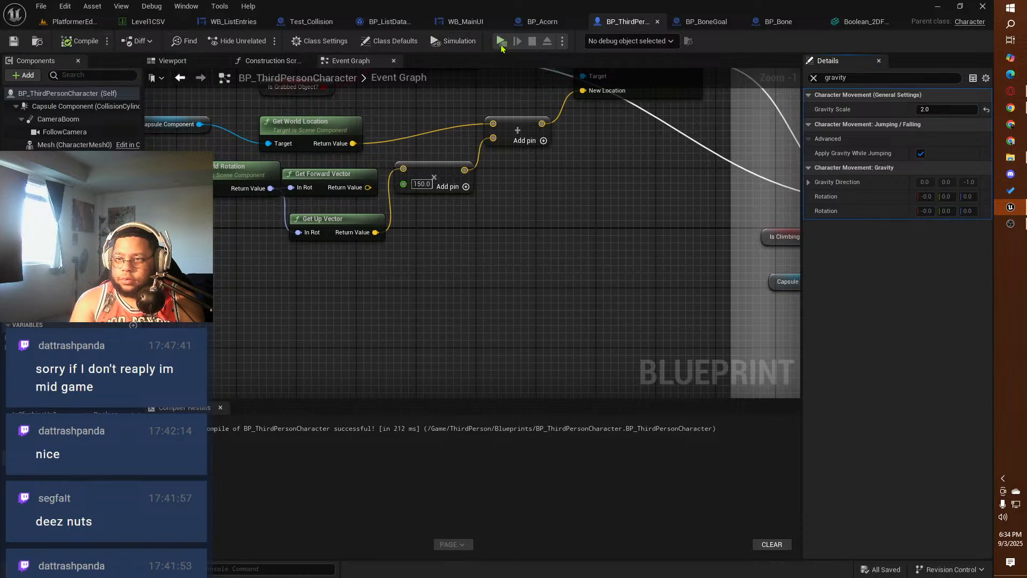
# Step: Playtest the squirrel's jump with the new gravity scale, then end the session
pyautogui.click(501, 40)
pyautogui.press('space')
pyautogui.press('space')
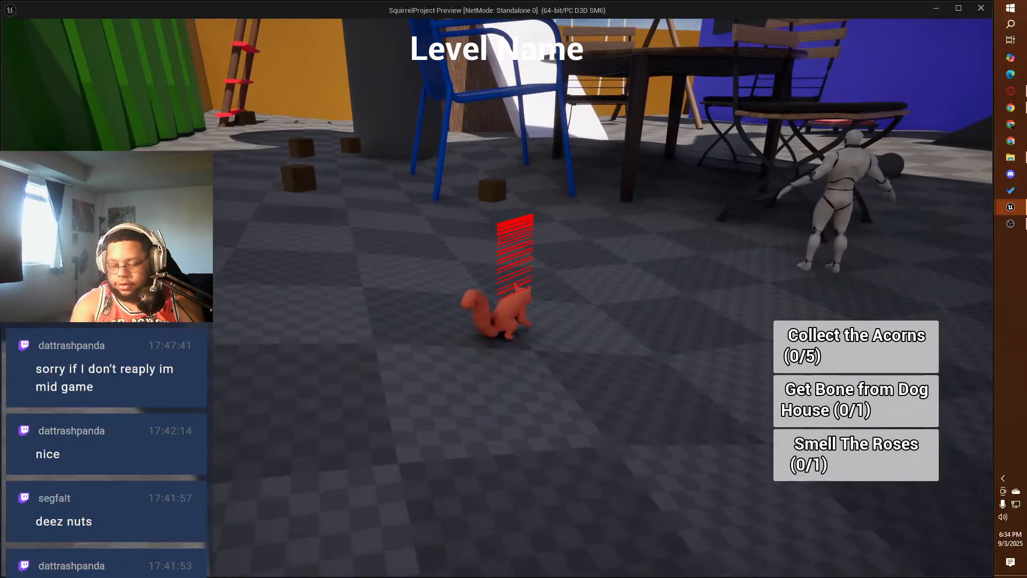
pyautogui.press('space')
pyautogui.press('Escape')
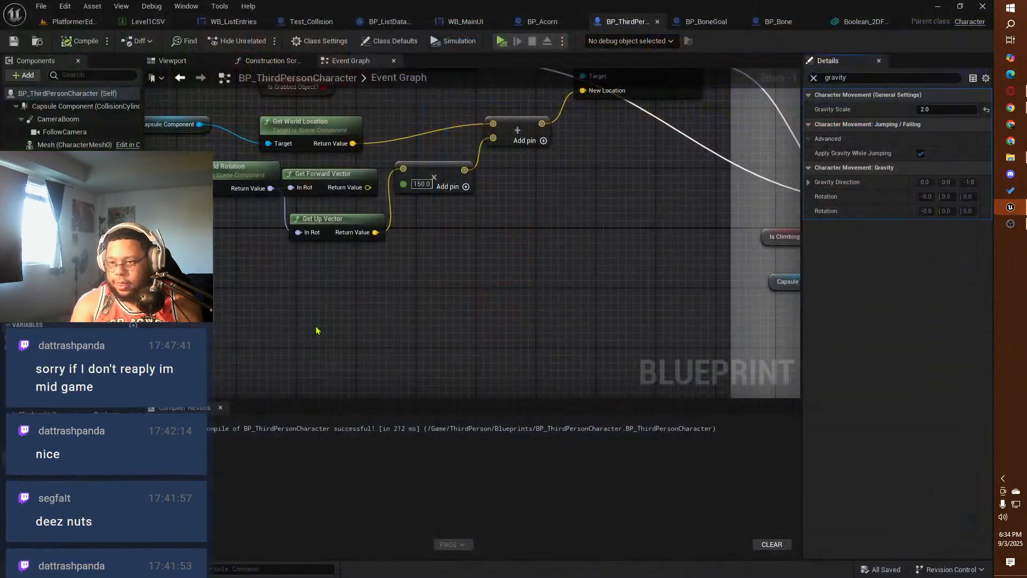
# Step: Find the jump settings of the Character Movement component again and set Jump Z Velocity to 1000 cm/s
pyautogui.click(822, 78)
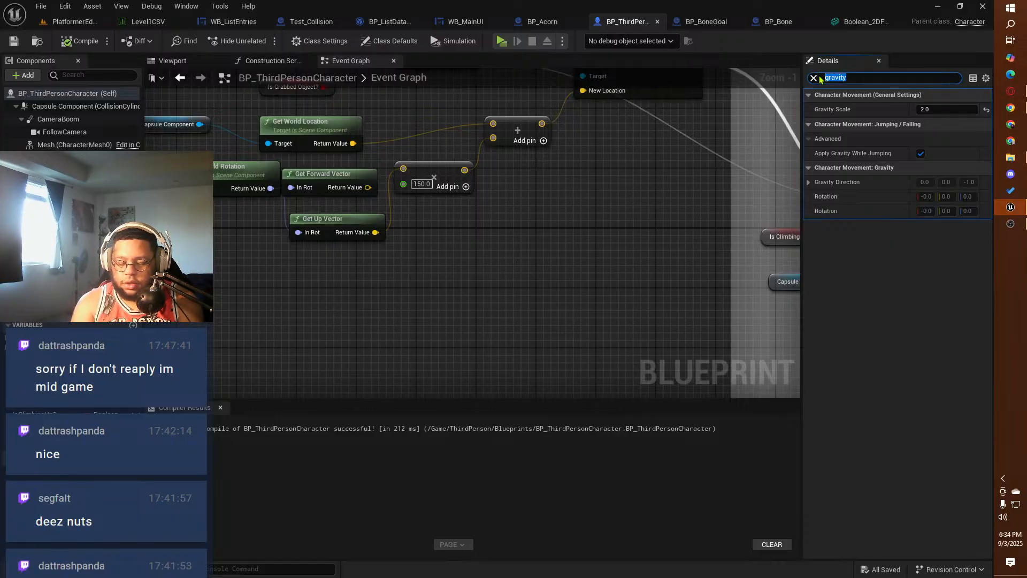
pyautogui.write('jump')
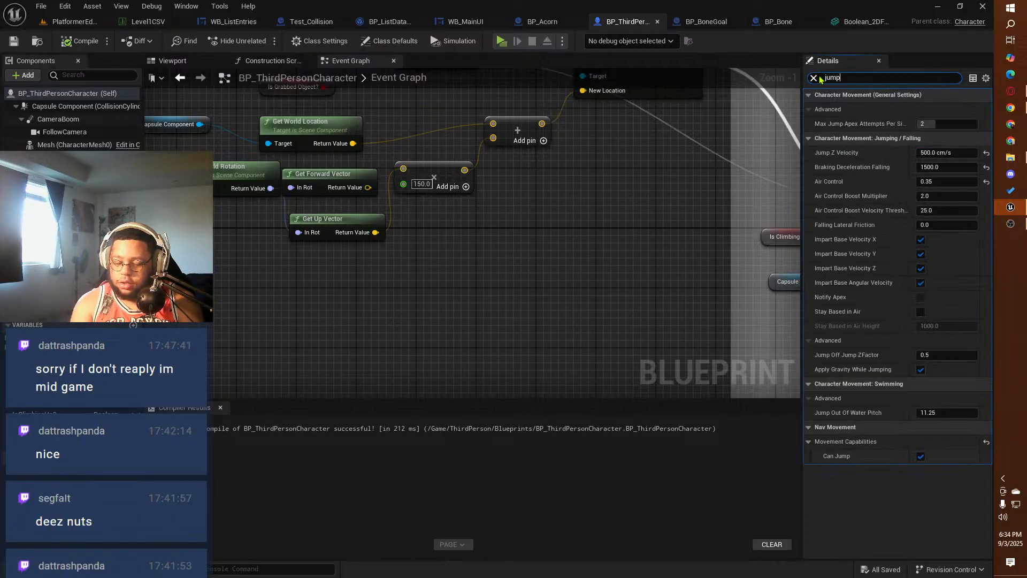
pyautogui.click(932, 153)
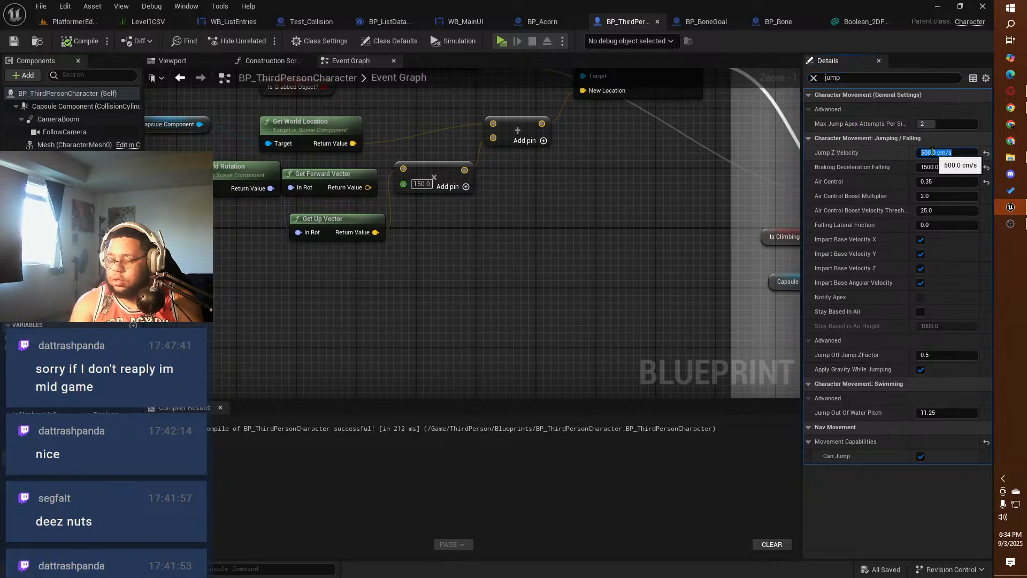
pyautogui.write('100')
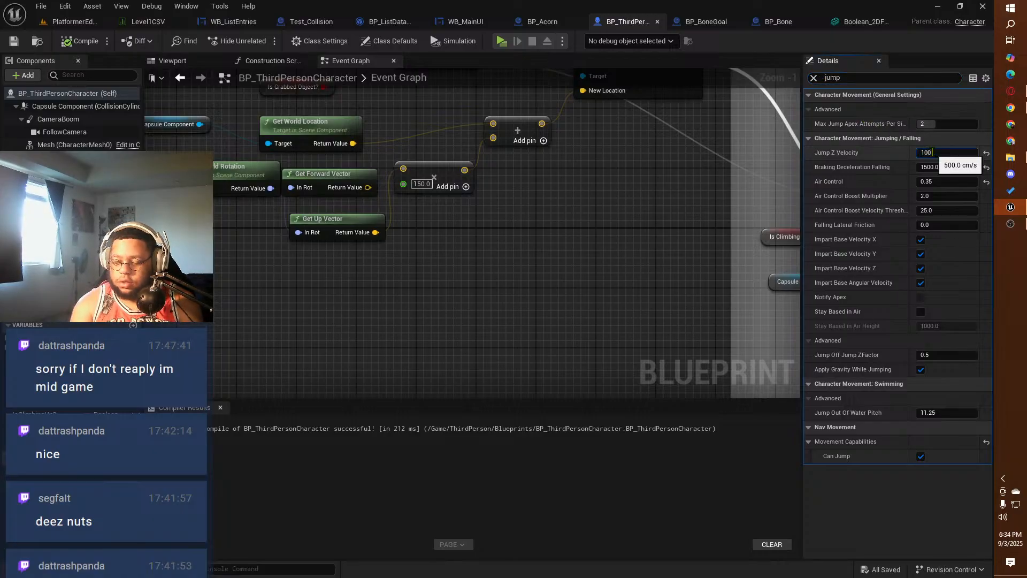
pyautogui.write('0')
pyautogui.press('Return')
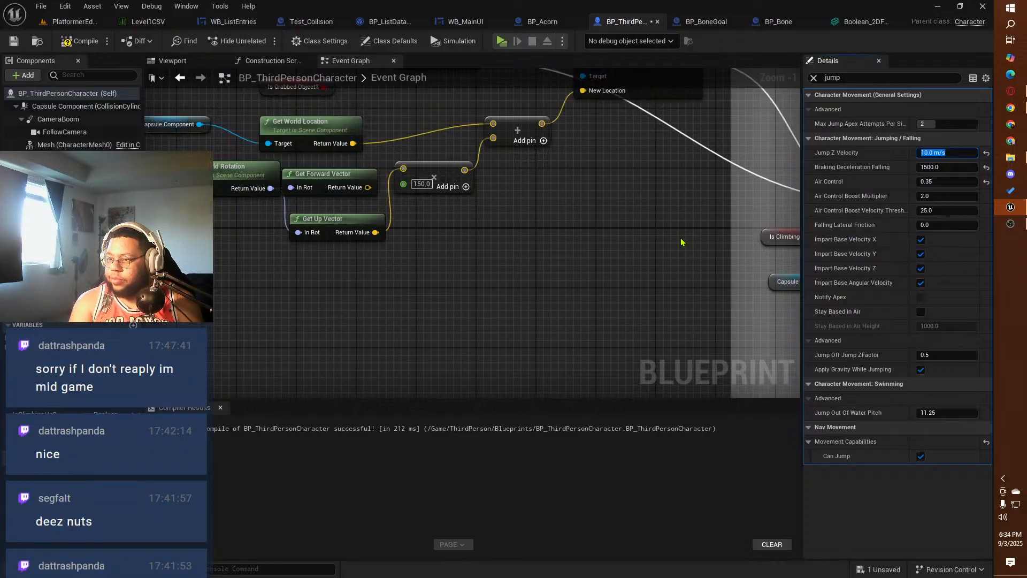
# Step: Playtest the squirrel's jumps with the new velocity on the ground around the tree trunk, then end the session
pyautogui.click(501, 42)
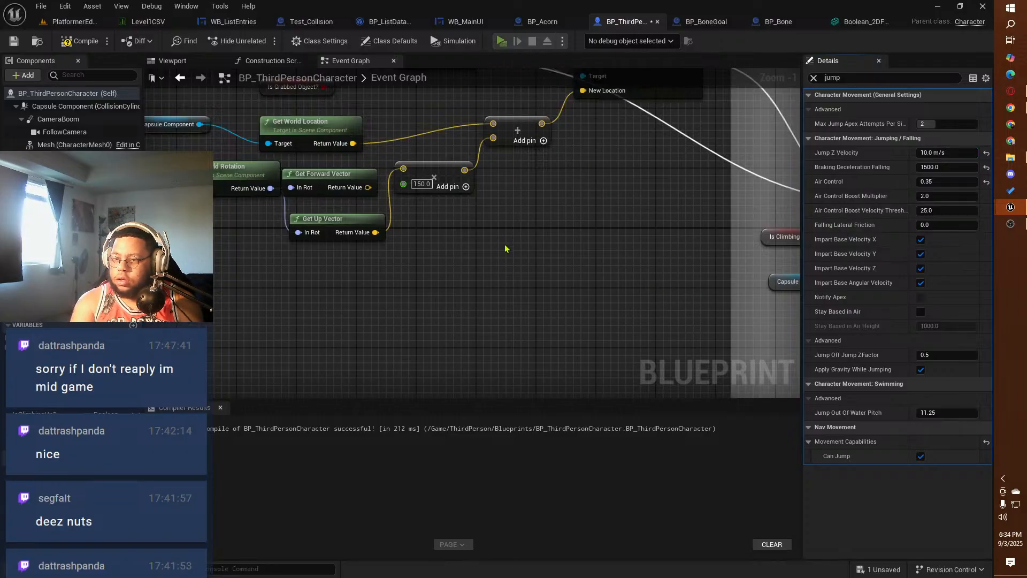
pyautogui.press('space')
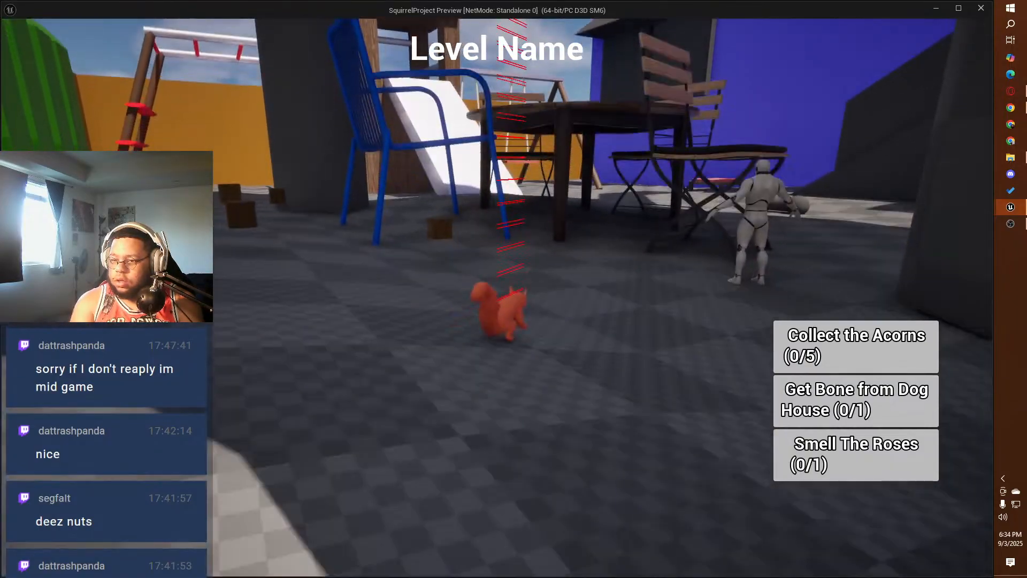
pyautogui.press('space')
pyautogui.press('space')
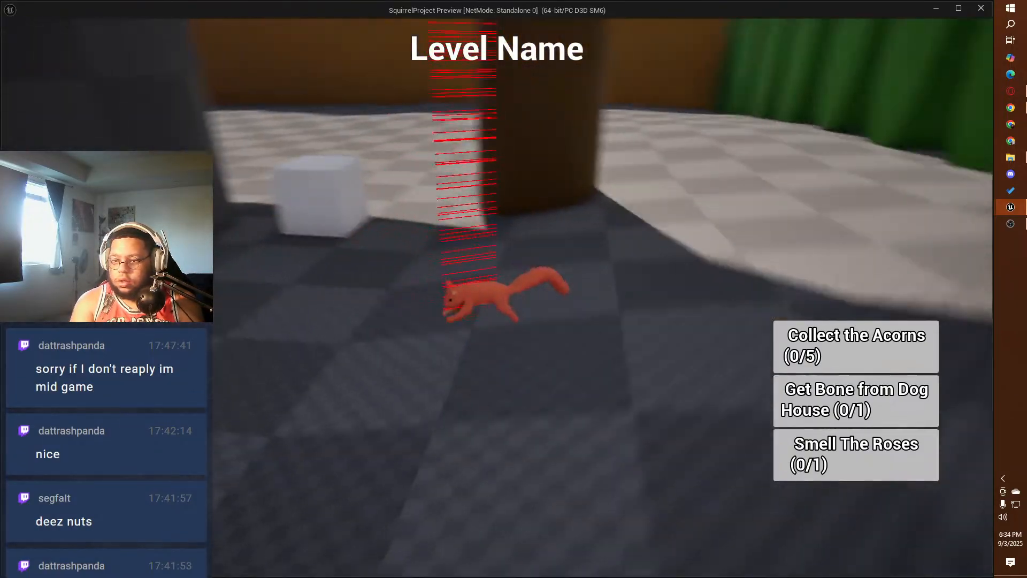
pyautogui.press('space')
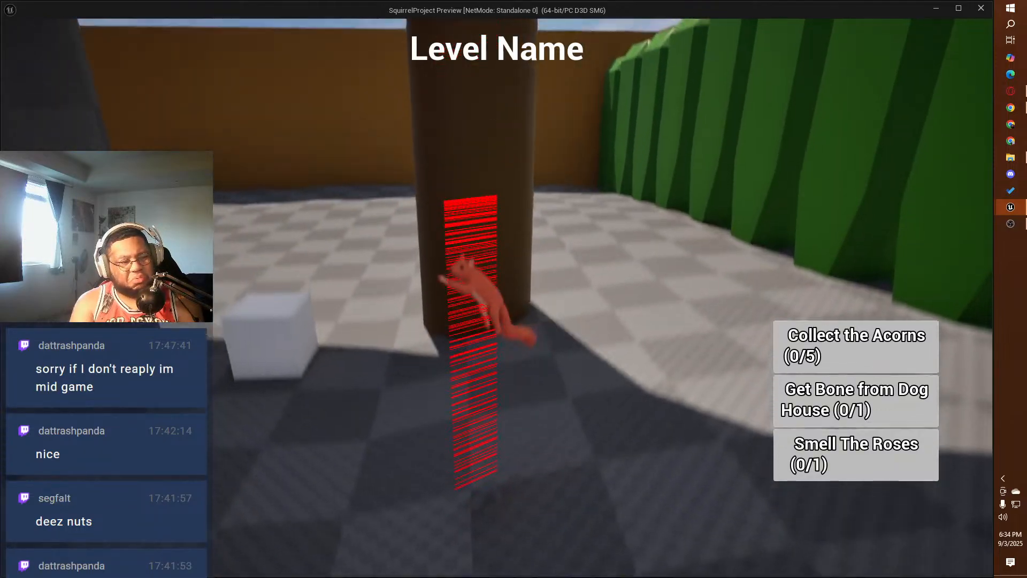
pyautogui.press('w')
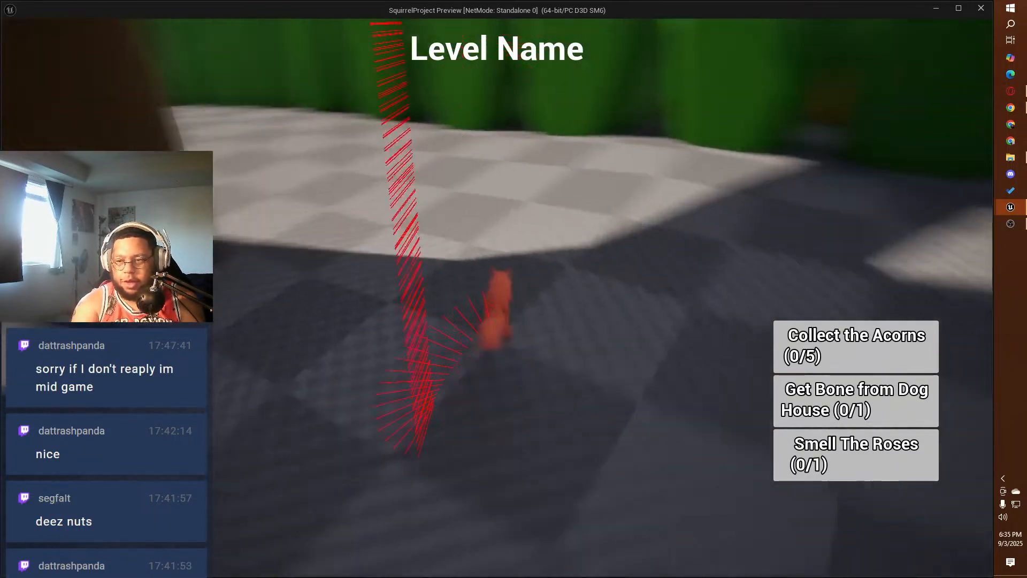
pyautogui.press('space')
pyautogui.press('space')
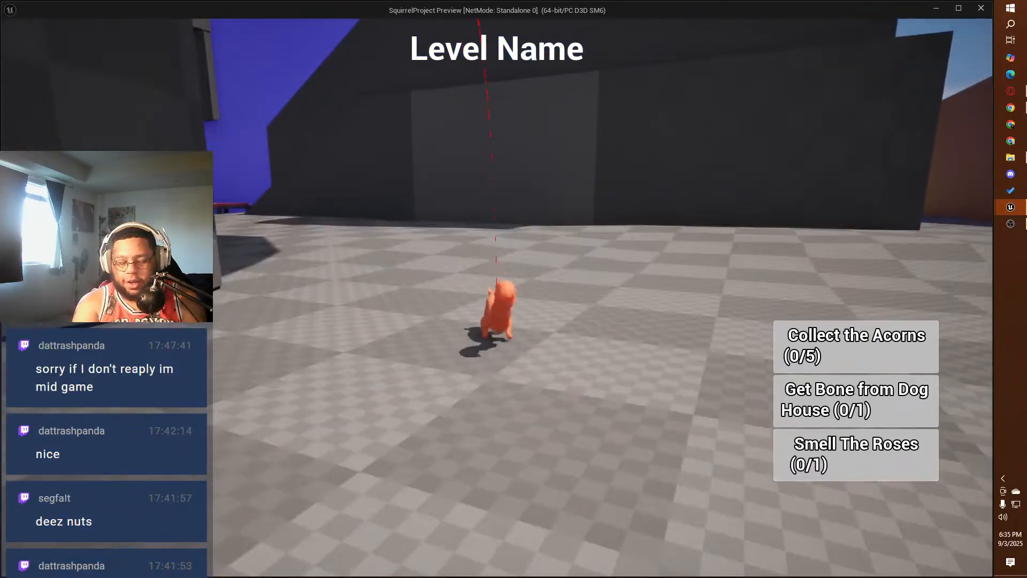
pyautogui.press('Escape')
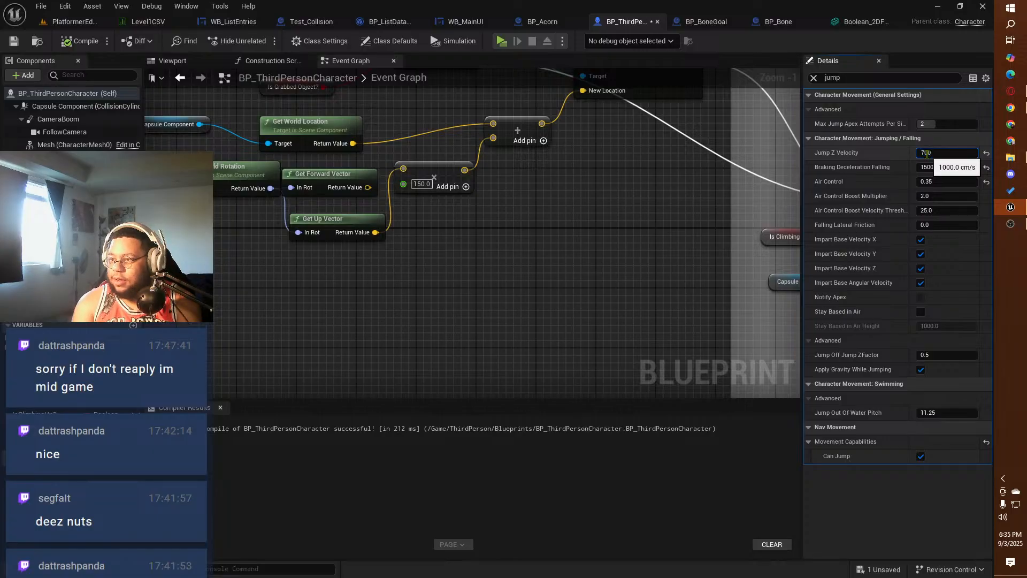
# Step: Set Jump Z Velocity to 700 cm/s and playtest the squirrel's running jumps across the open yard
pyautogui.press('Return')
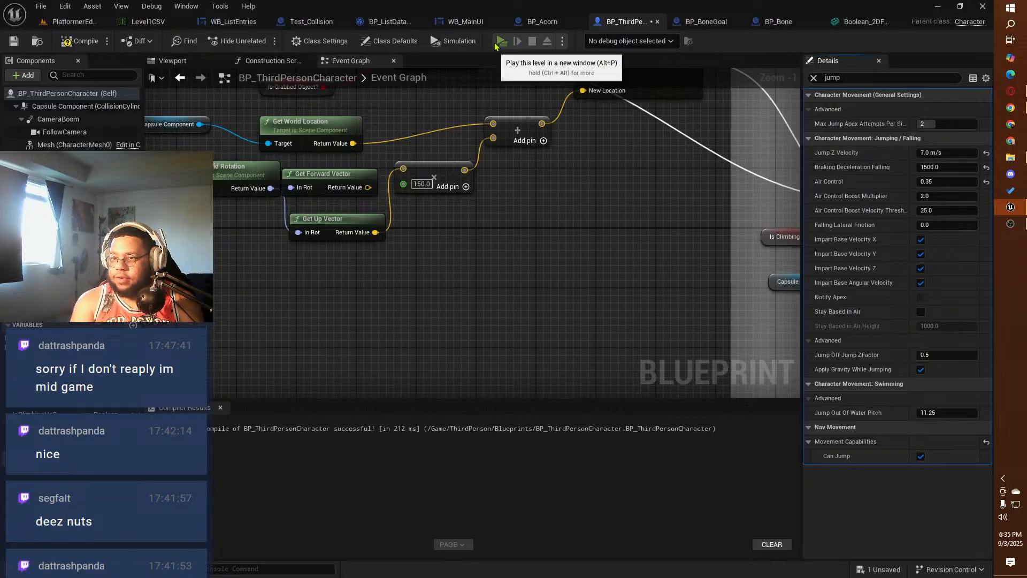
pyautogui.click(501, 42)
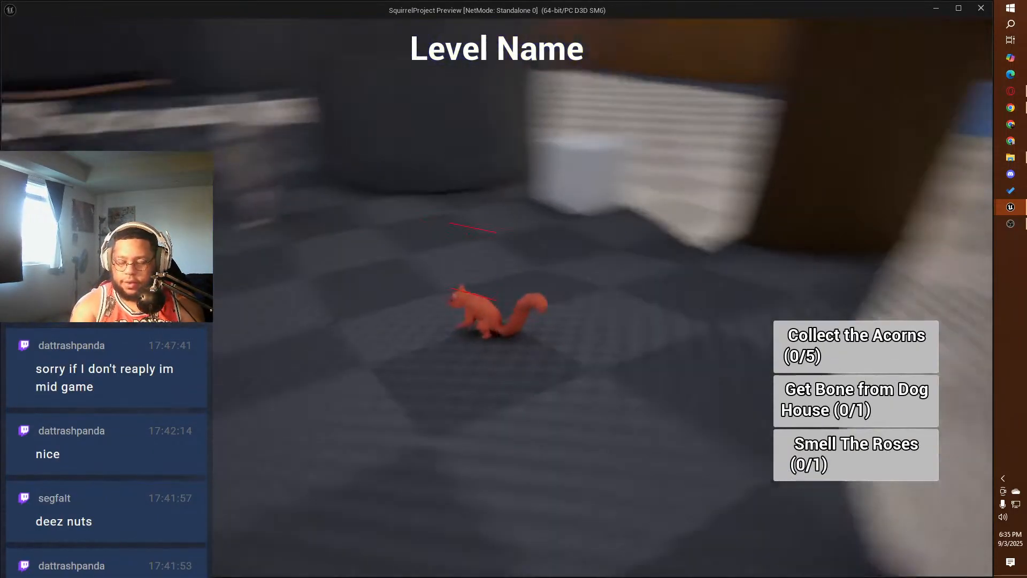
pyautogui.press('space')
pyautogui.press('w')
pyautogui.press('space')
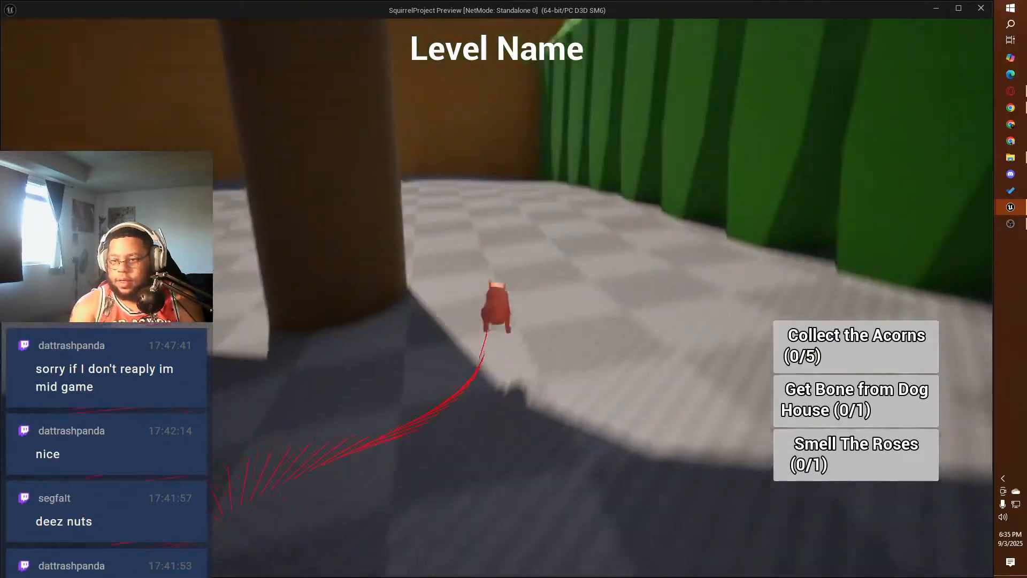
pyautogui.press('space')
pyautogui.press('space')
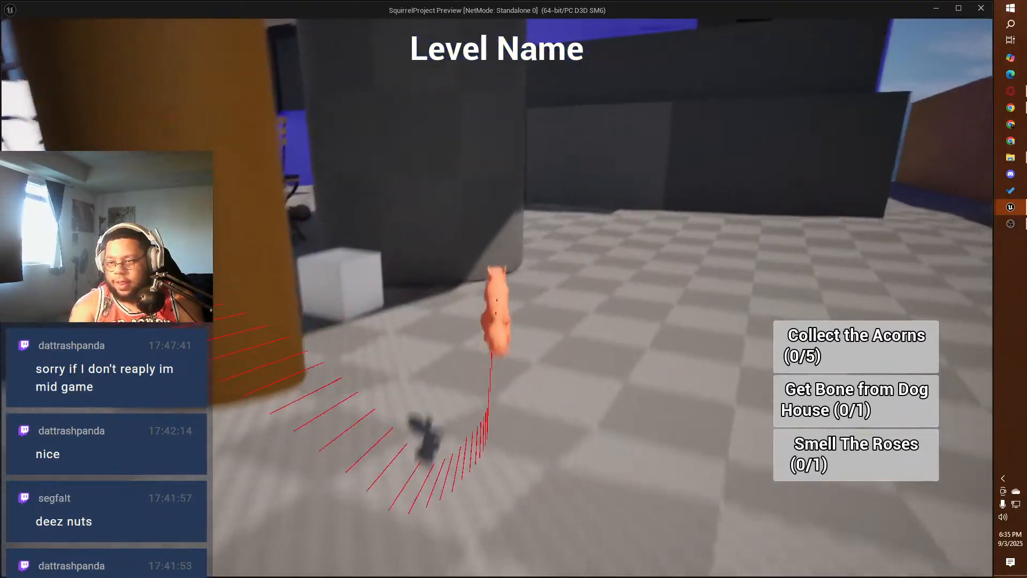
pyautogui.press('space')
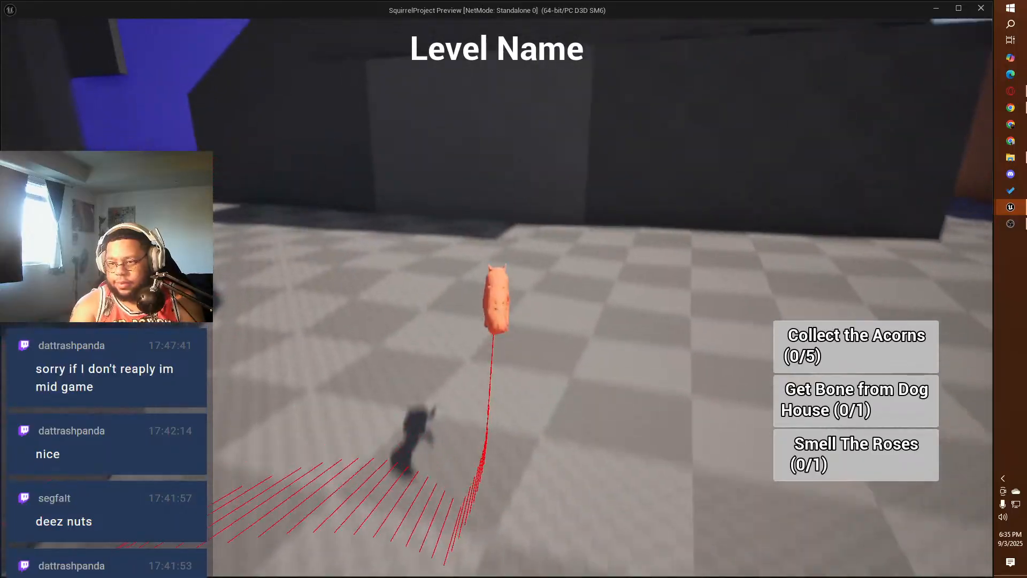
pyautogui.press('space')
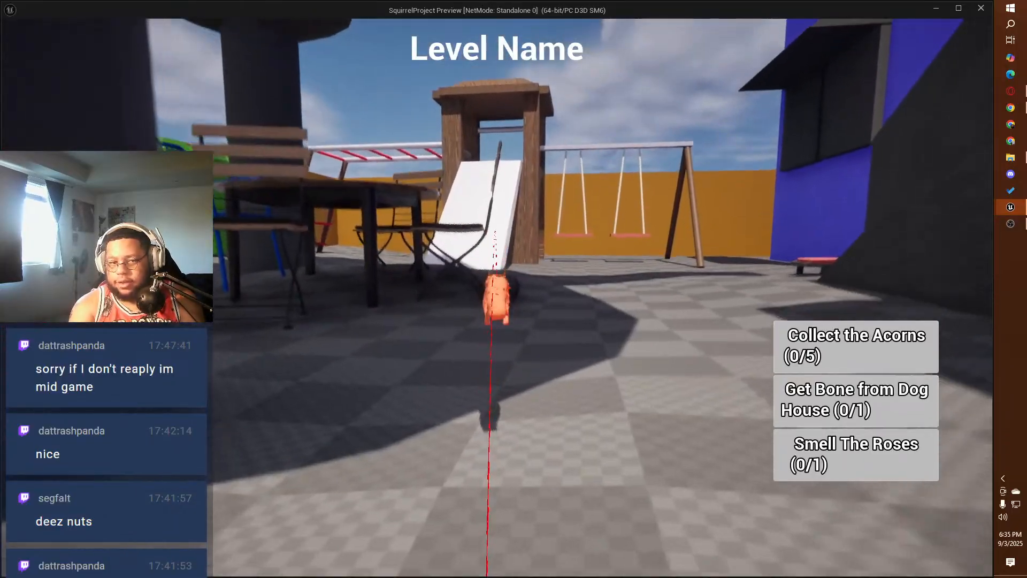
# Step: Run the squirrel to the dark wall and test jumping onto it, climbing sideways and leaping off again
pyautogui.press('w')
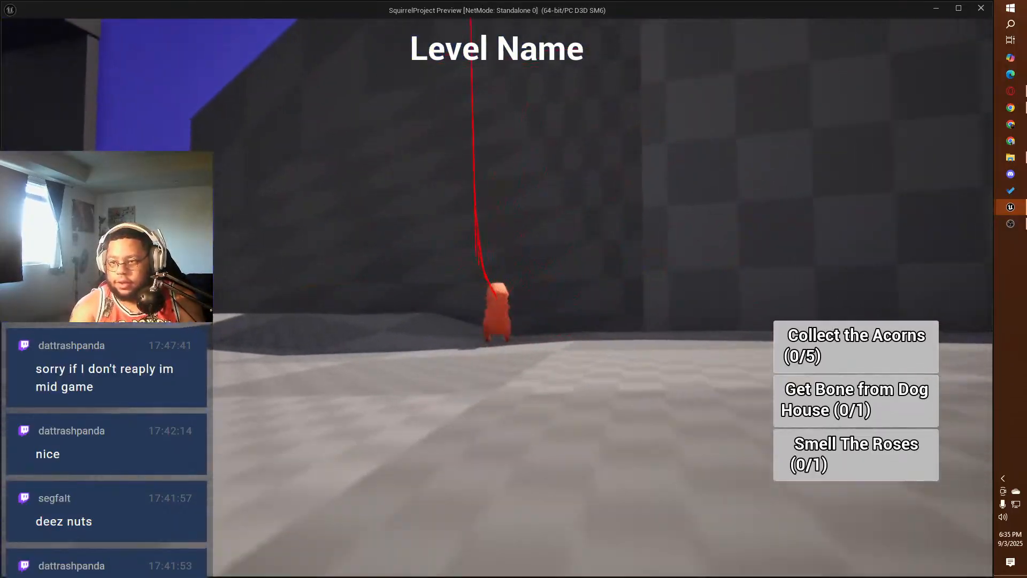
pyautogui.press('space')
pyautogui.press('d')
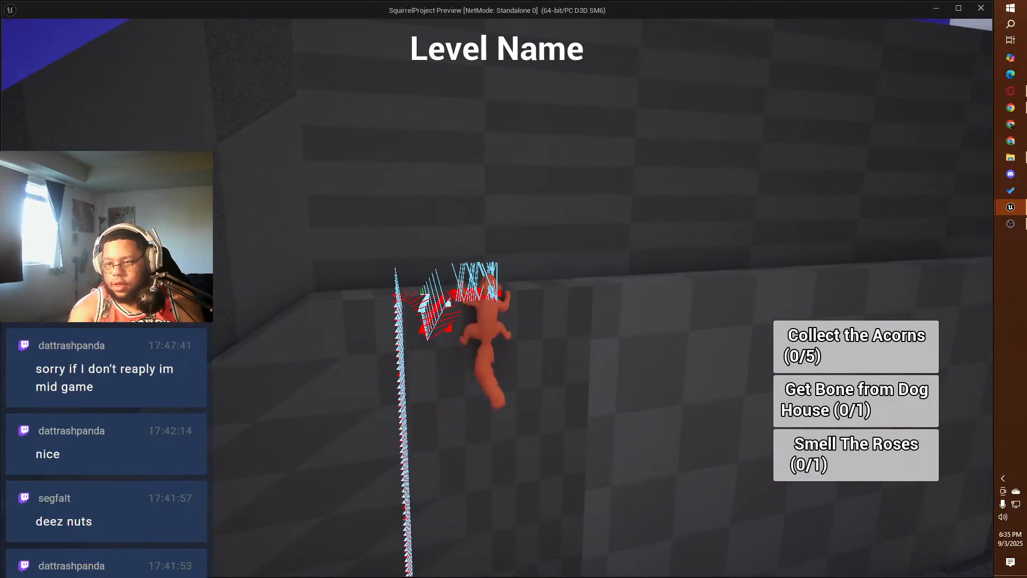
pyautogui.press('space')
pyautogui.press('space')
pyautogui.press('w')
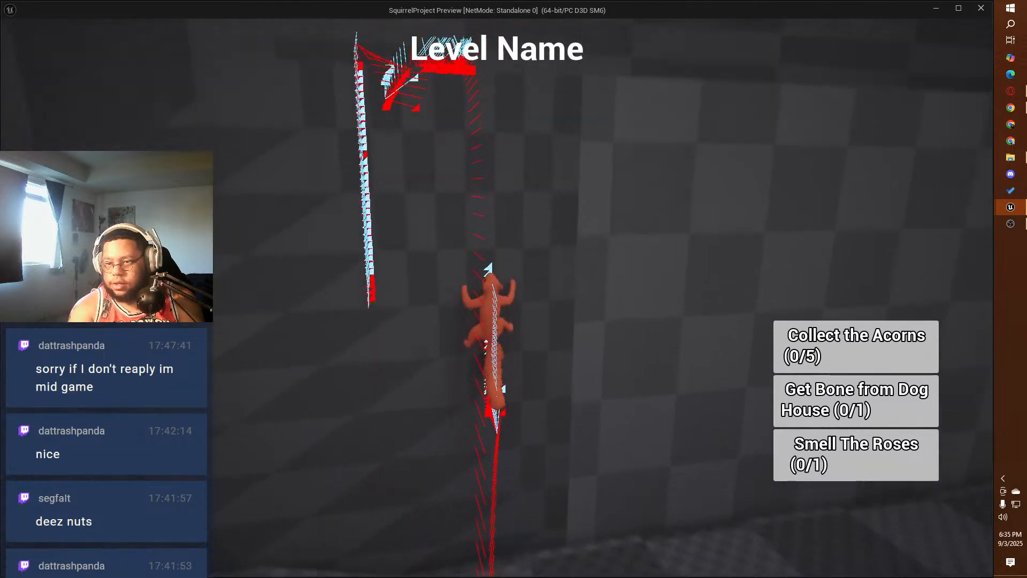
# Step: Test jumping on and off the sloped ramp wall, climbing it until the squirrel stands on top
pyautogui.press('space')
pyautogui.press('w')
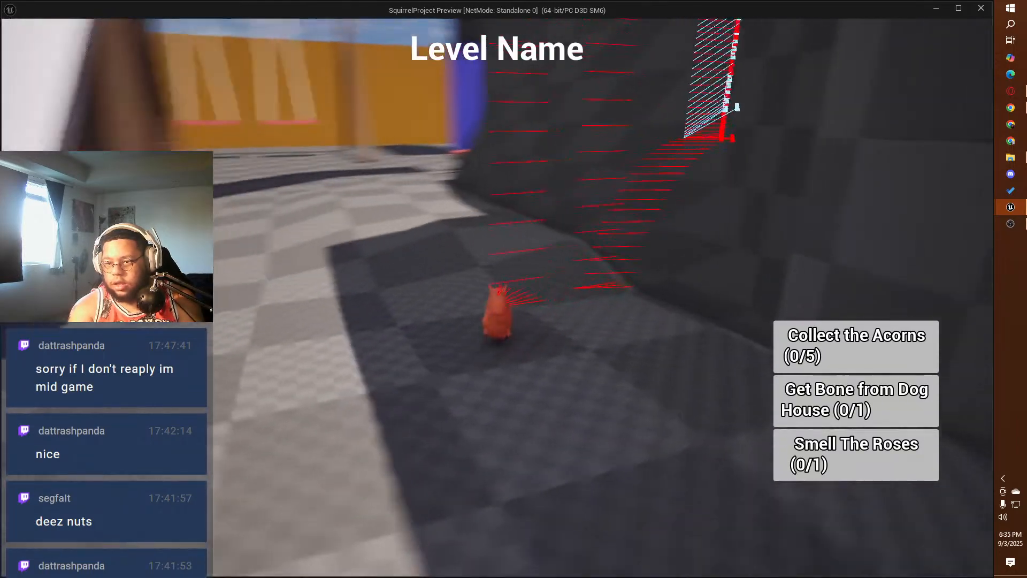
pyautogui.press('space')
pyautogui.press('a')
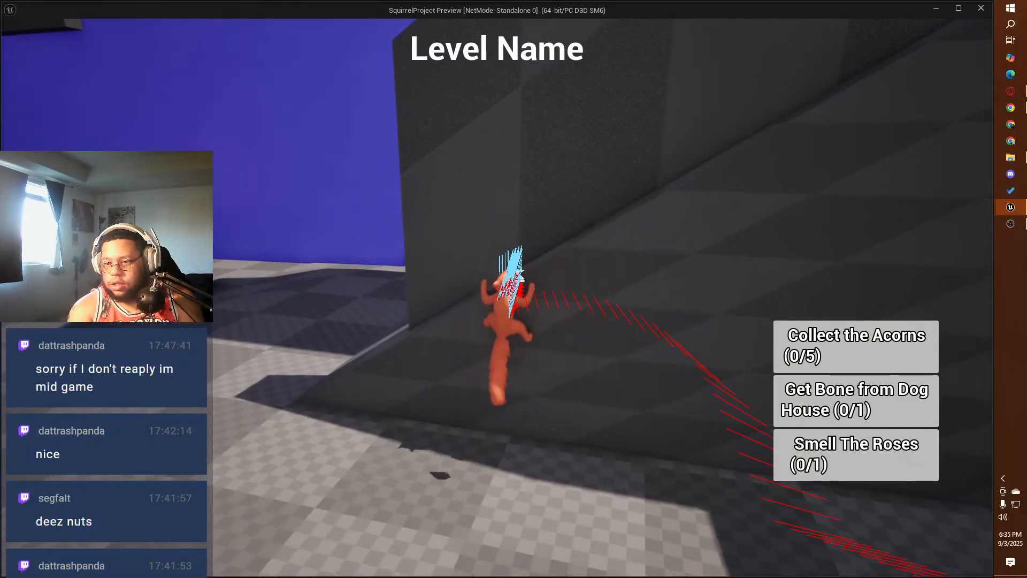
pyautogui.press('space')
pyautogui.press('w')
pyautogui.press('space')
pyautogui.press('w')
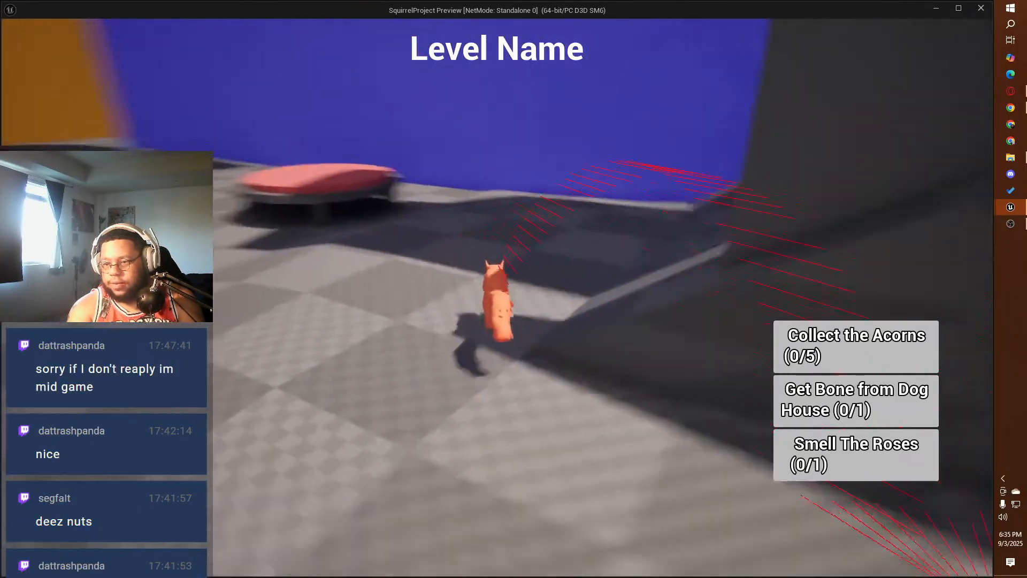
pyautogui.press('w')
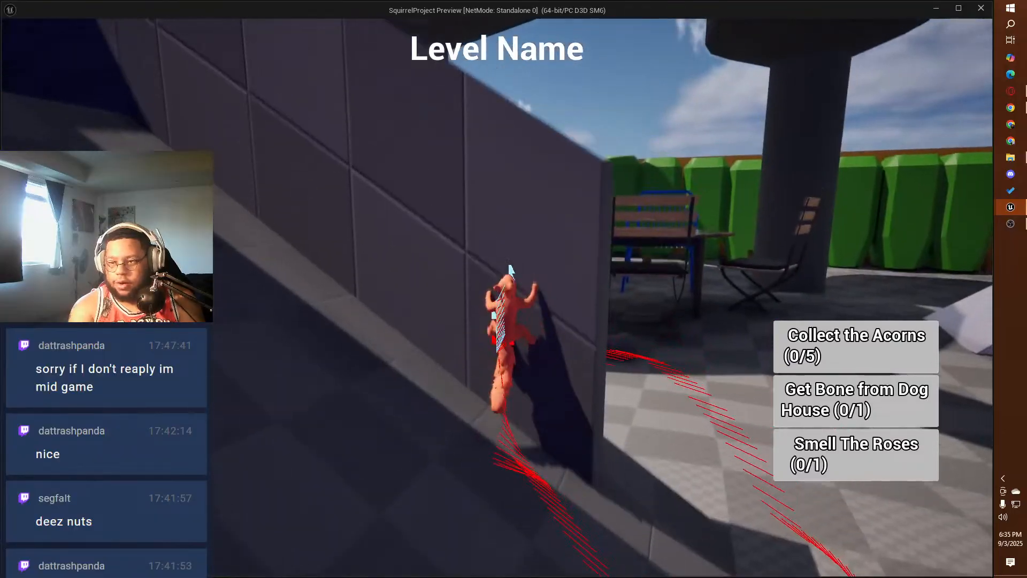
pyautogui.press('space')
pyautogui.press('w')
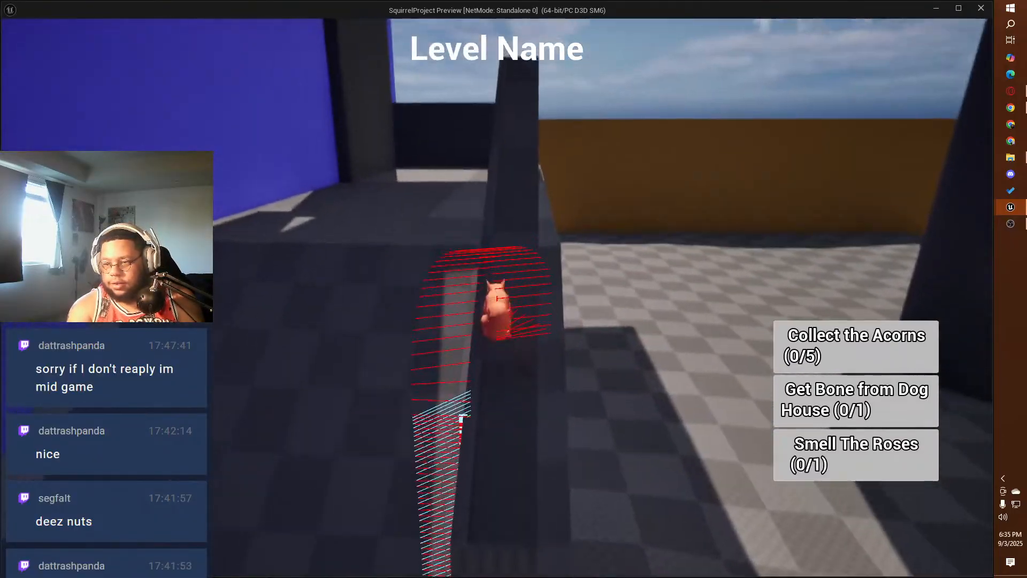
# Step: Run the squirrel along the wall top, drop to the ground, climb the brown boundary fence and jump off it
pyautogui.press('w')
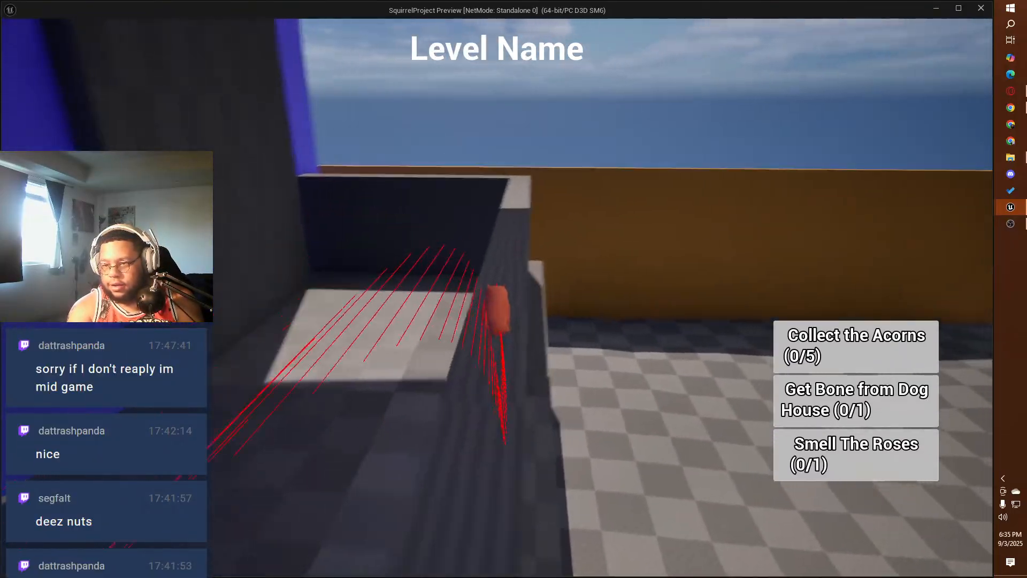
pyautogui.press('w')
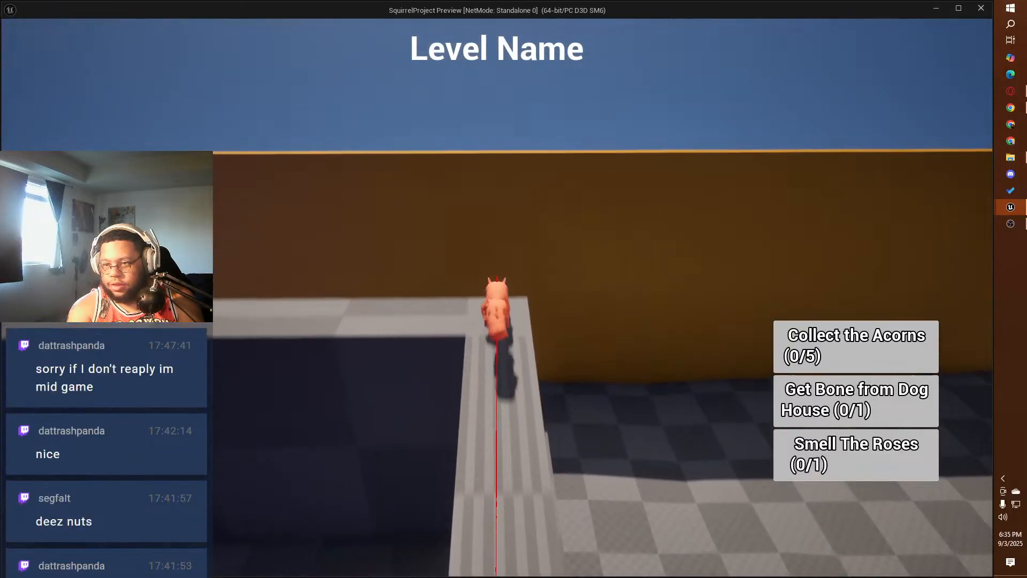
pyautogui.press('w')
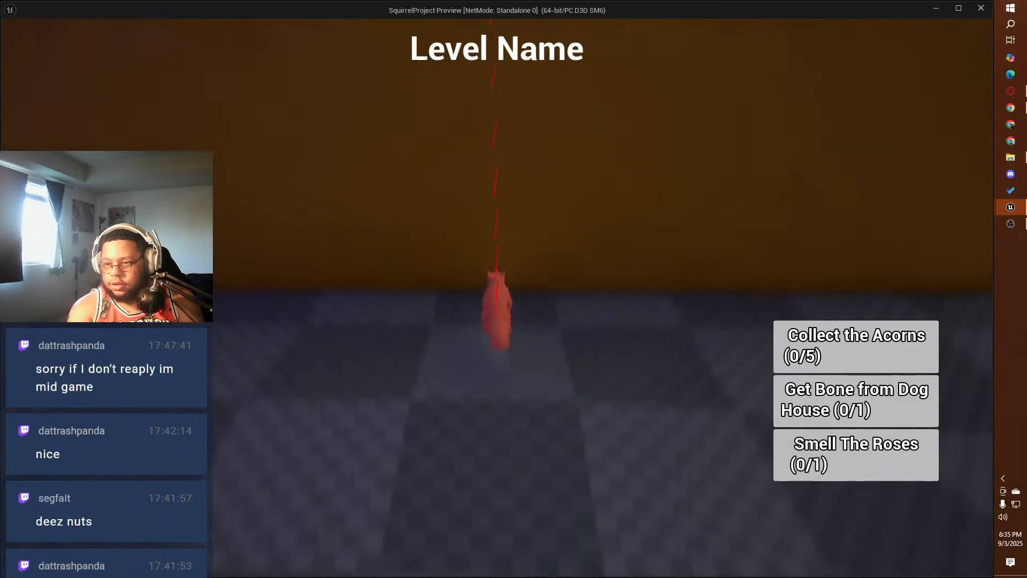
pyautogui.press('w')
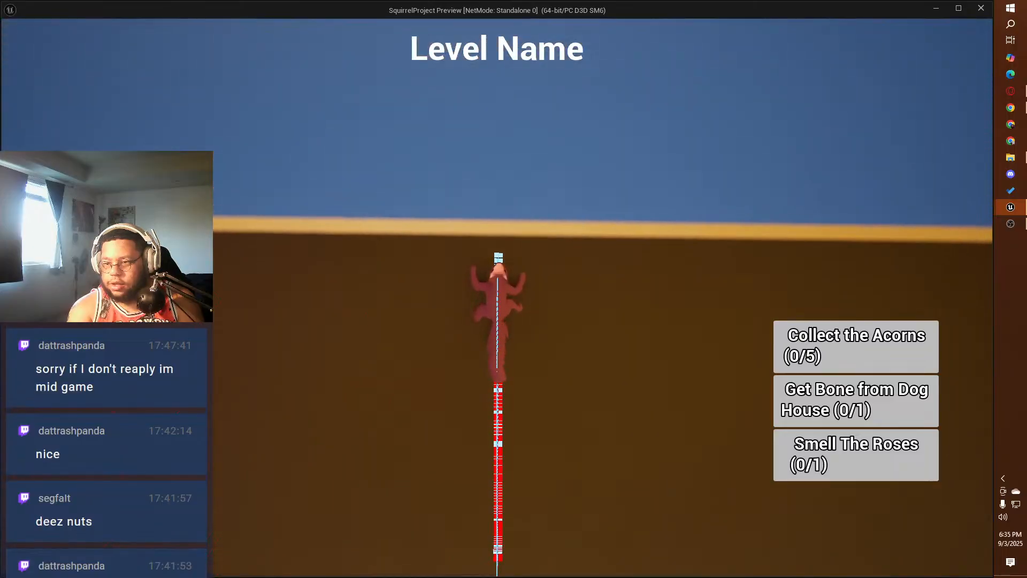
pyautogui.press('space')
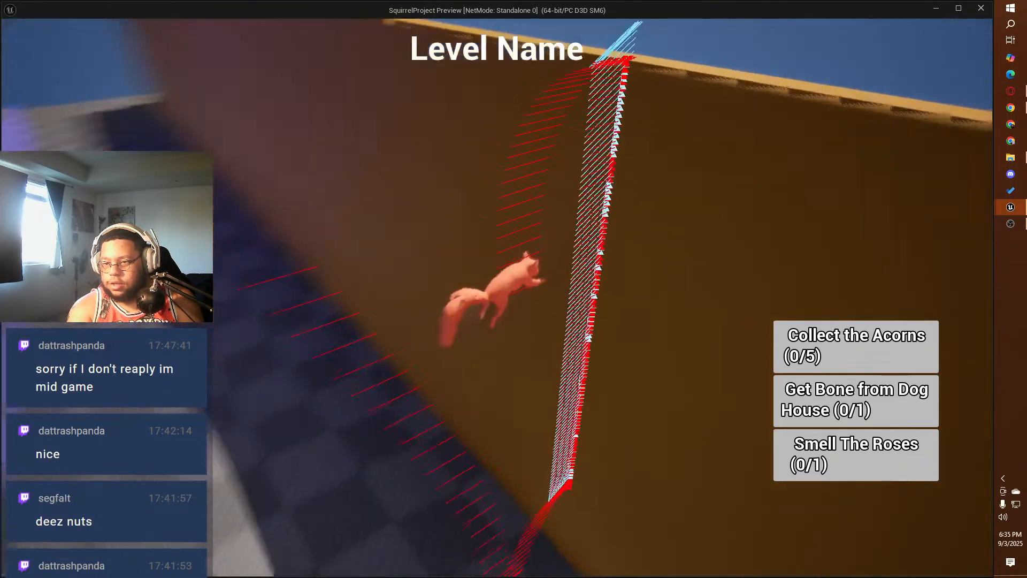
# Step: Climb the squirrel onto the raised house ledge, test jumping back down to the ground, and end the play session
pyautogui.press('w')
pyautogui.press('w')
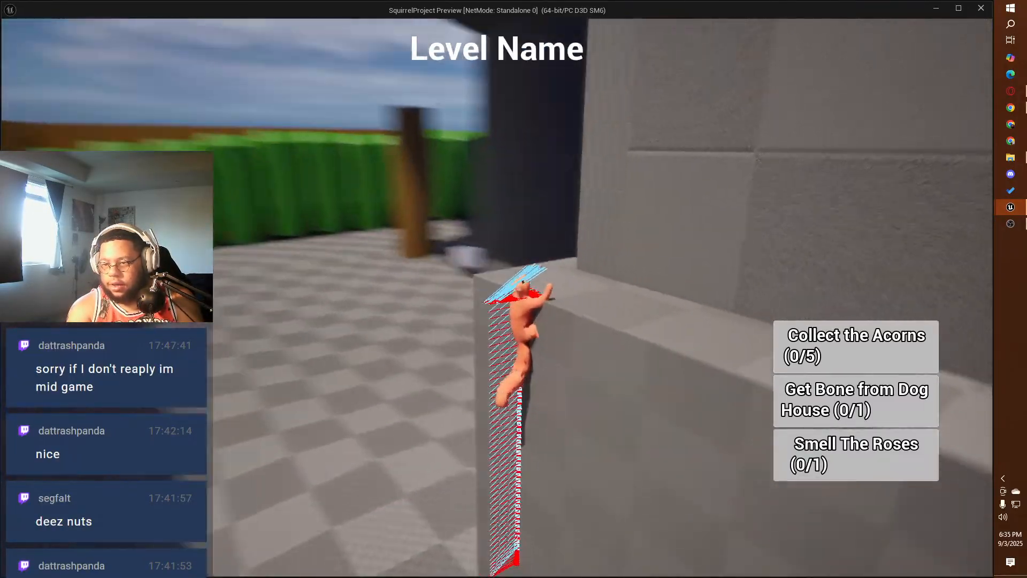
pyautogui.press('space')
pyautogui.press('w')
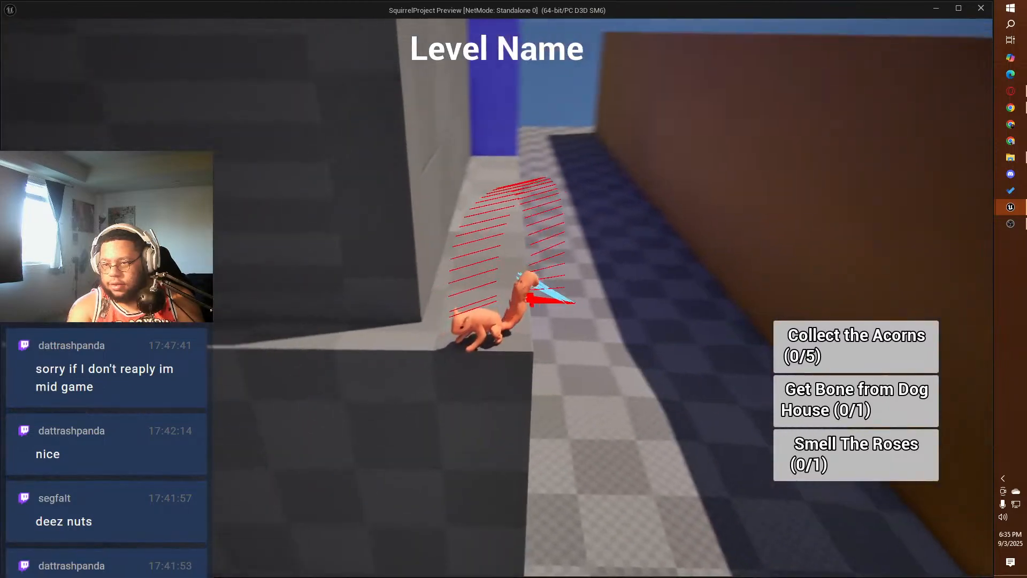
pyautogui.press('w')
pyautogui.press('space')
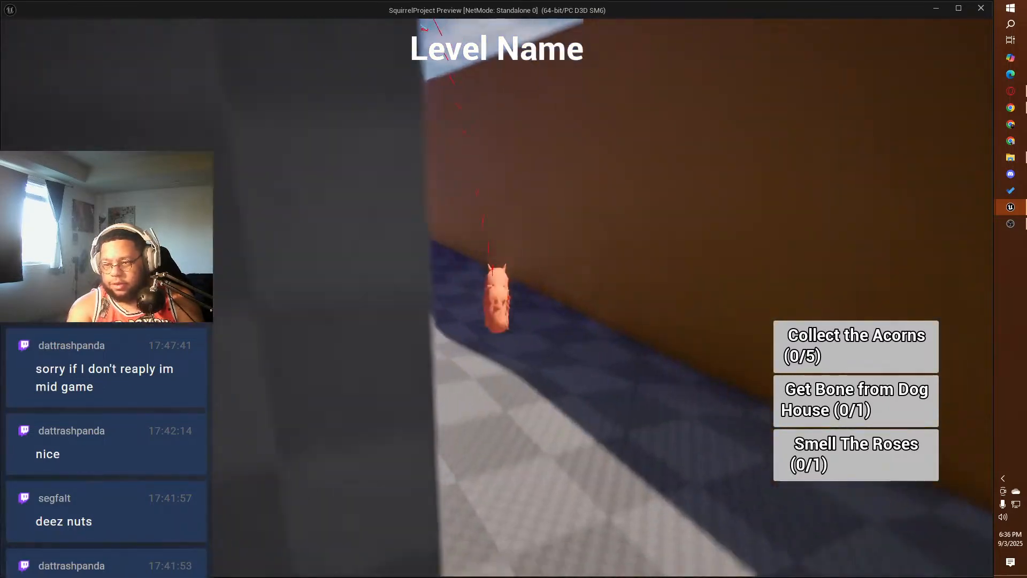
pyautogui.press('a')
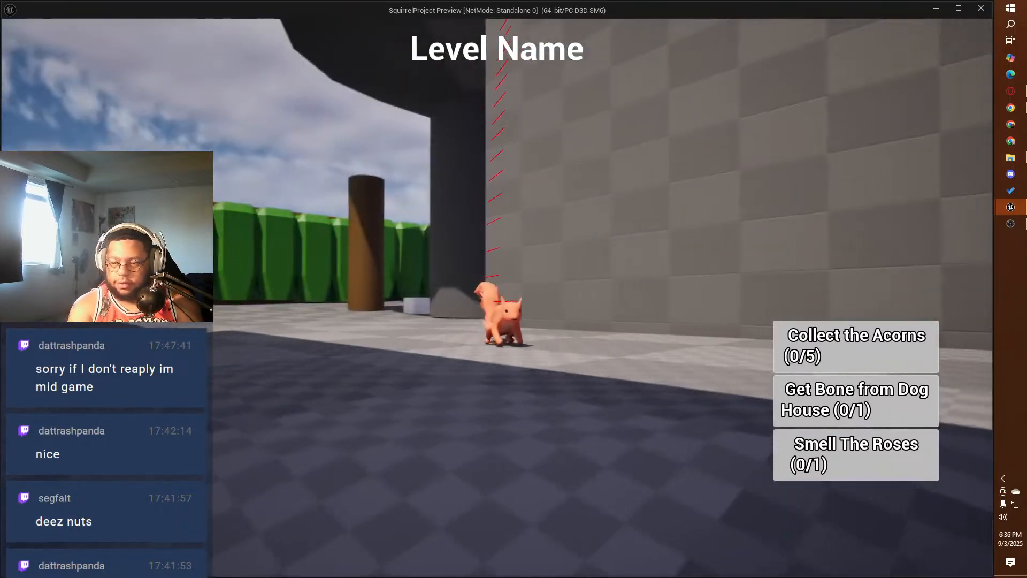
pyautogui.press('Escape')
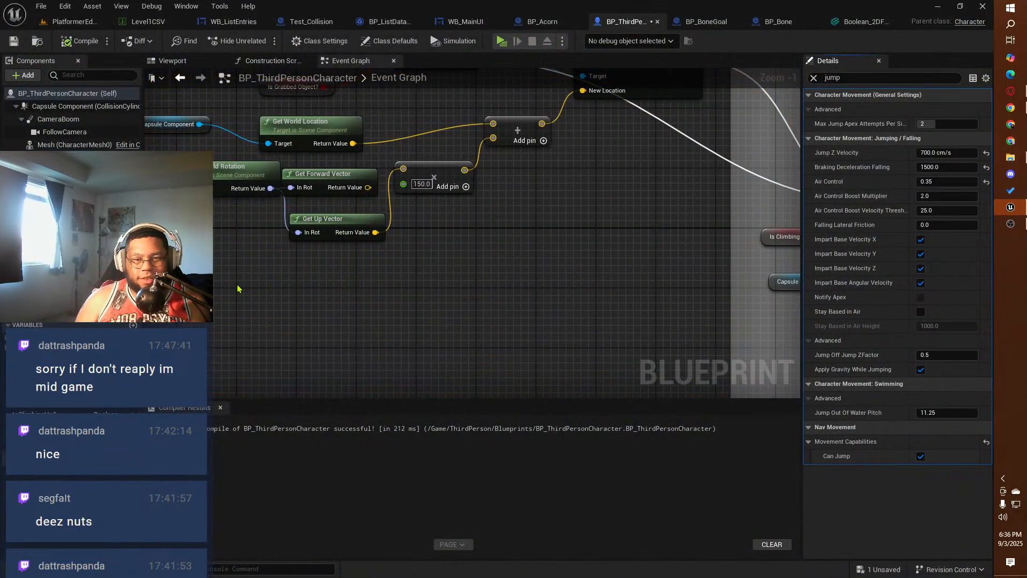
# Step: Save the BP_ThirdPersonCharacter blueprint and close the Boolean static mesh editor of the bone
pyautogui.click(42, 6)
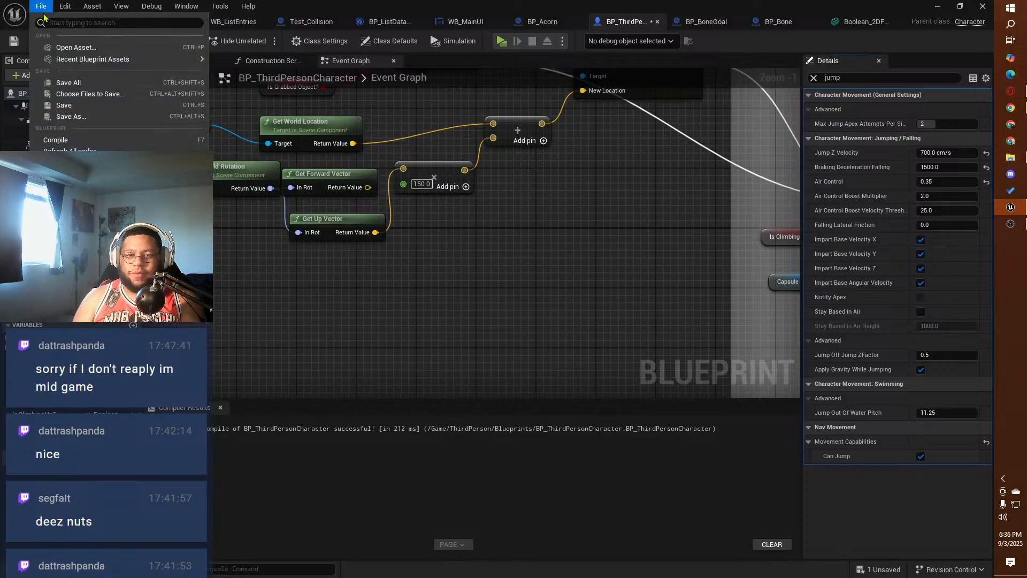
pyautogui.click(75, 105)
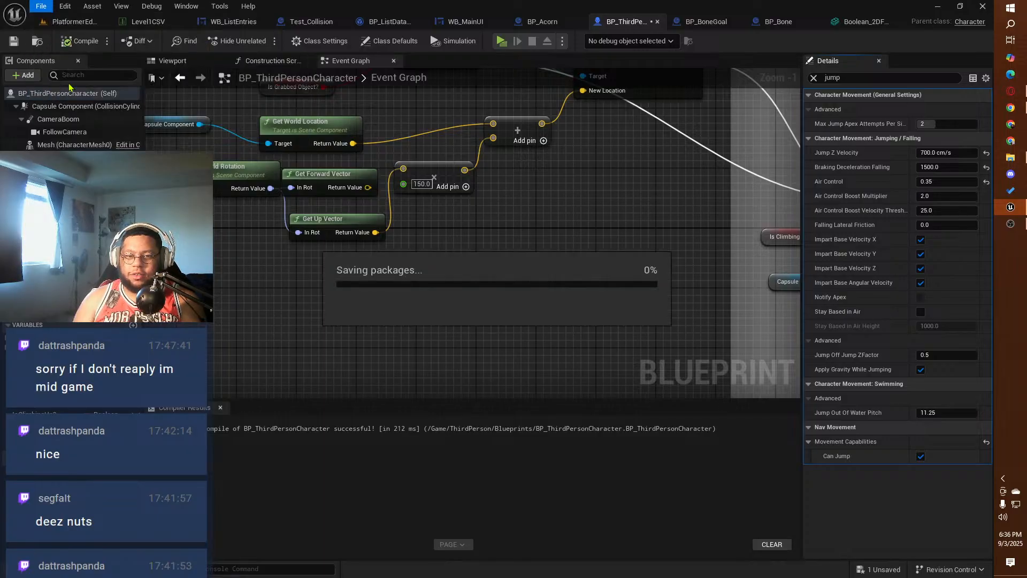
pyautogui.click(834, 24)
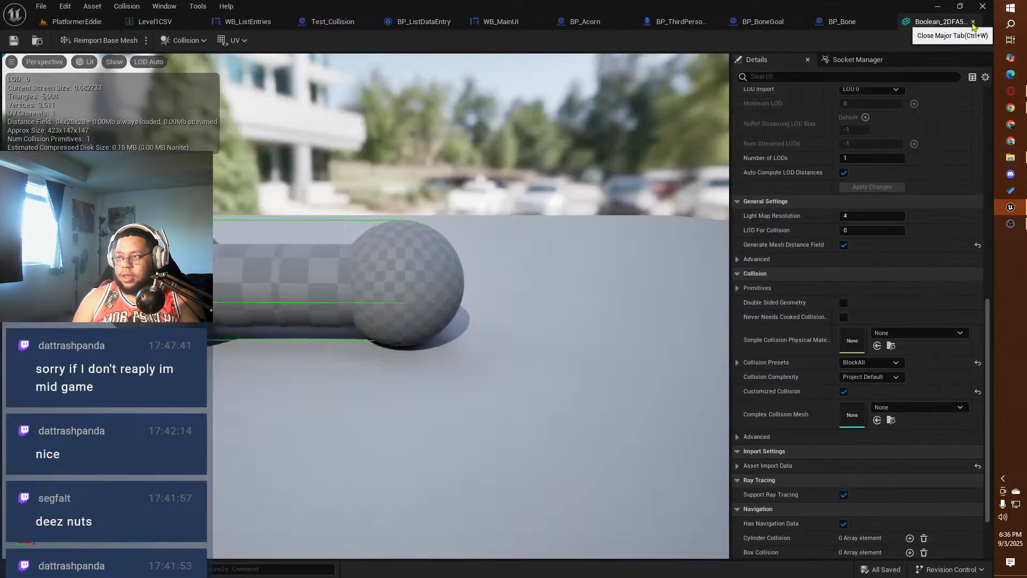
pyautogui.click(973, 21)
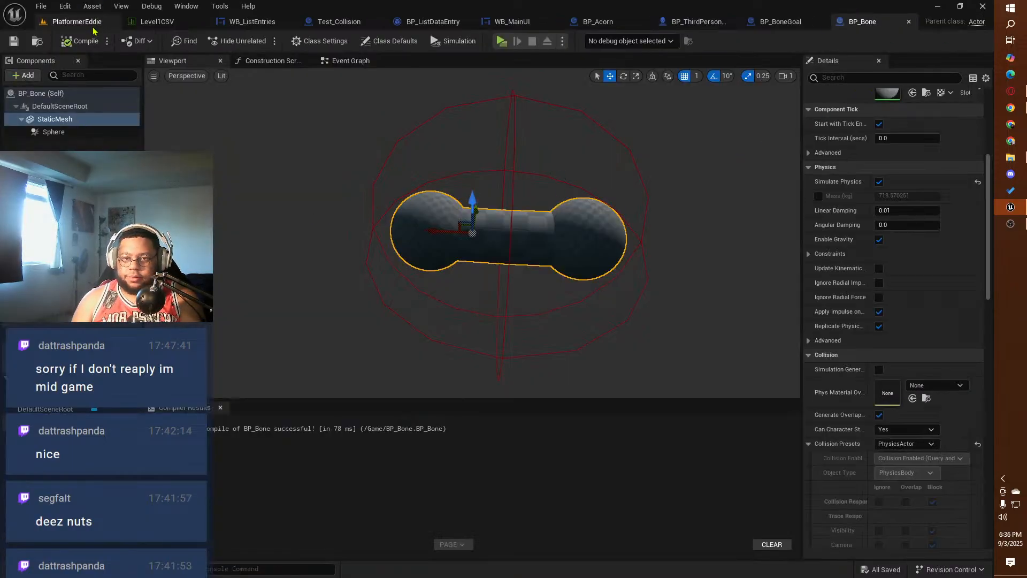
# Step: Return from the bone blueprint to the PlatformerEddie level
pyautogui.click(172, 22)
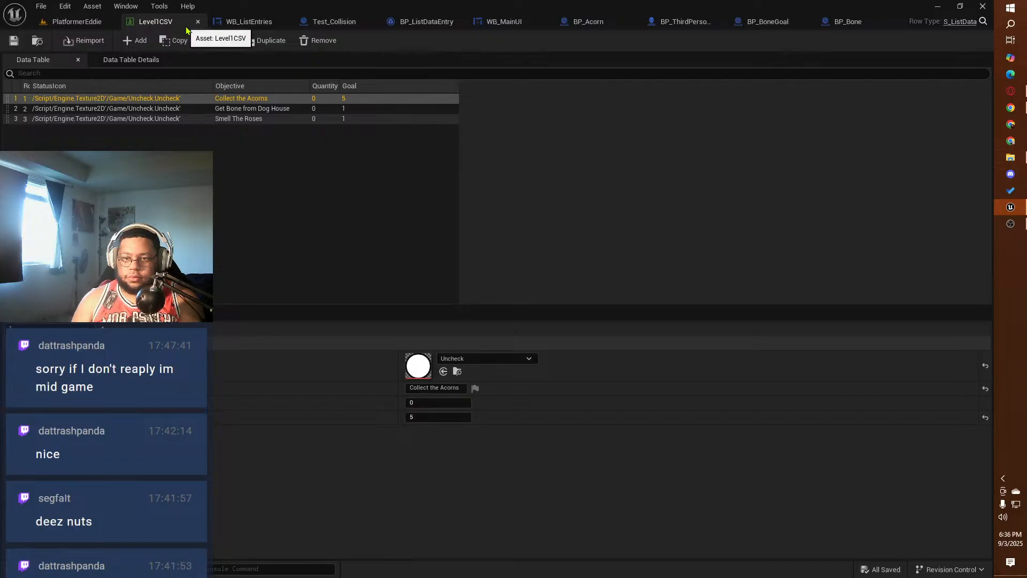
pyautogui.click(95, 25)
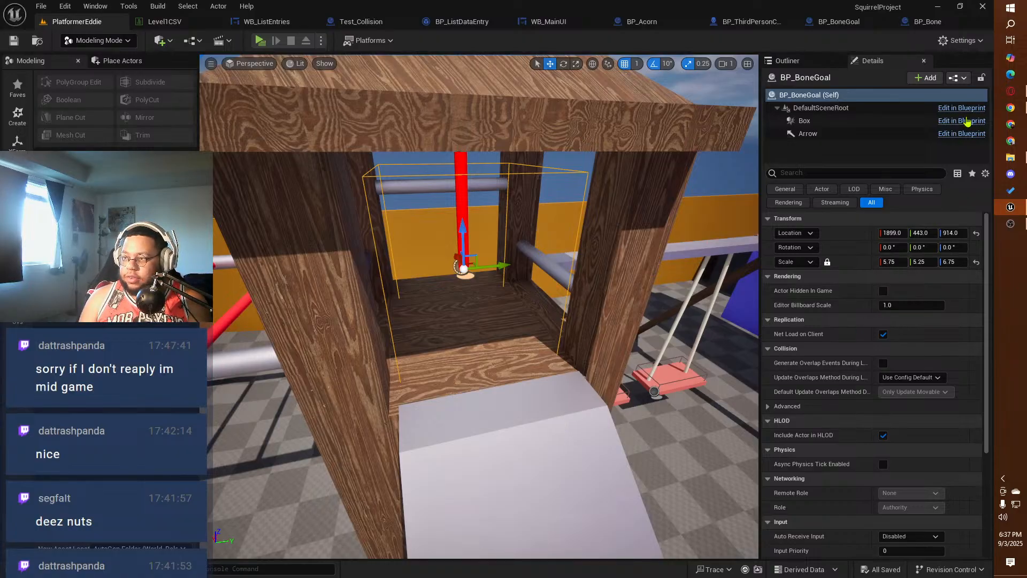
# Step: Switch to Chrome and search Google for the video game Little Kitty, Big City in a new browser tab
pyautogui.click(1016, 110)
pyautogui.click(140, 12)
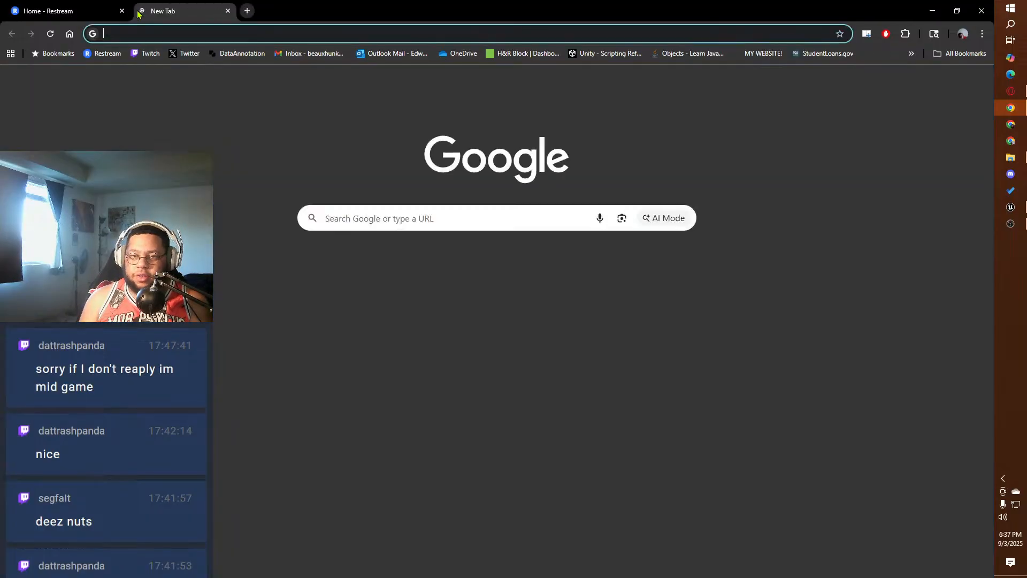
pyautogui.write('little ki')
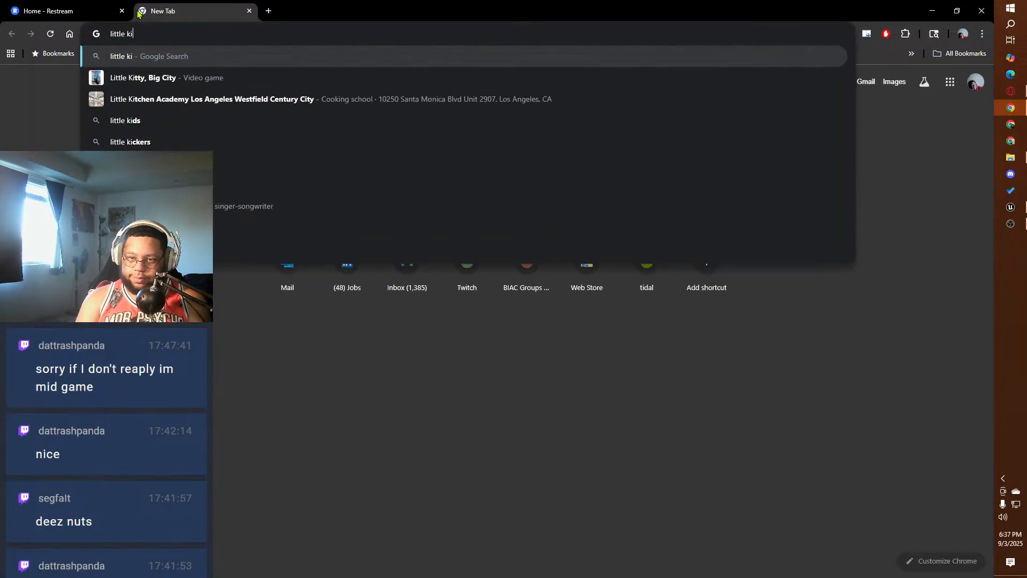
pyautogui.click(138, 78)
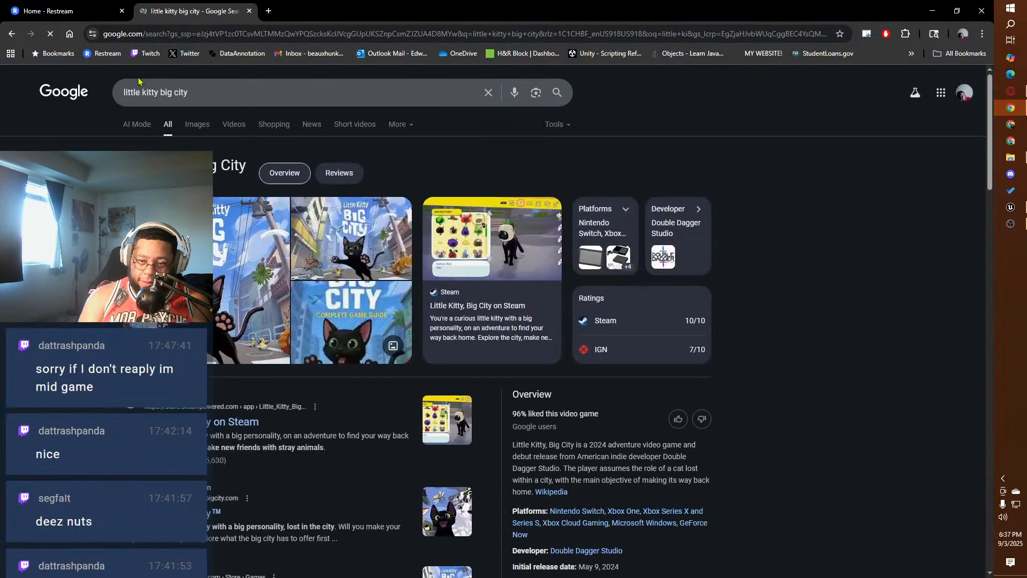
# Step: Browse the image results for Little Kitty, Big City, preview the Steam Picture Purrfect artwork, and switch back to Unreal Editor
pyautogui.click(222, 240)
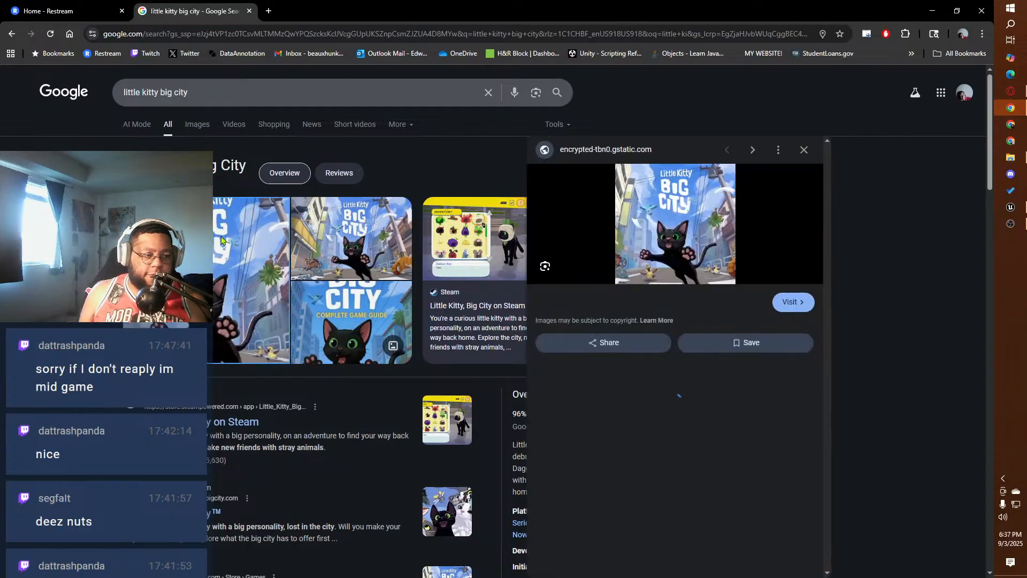
pyautogui.click(213, 124)
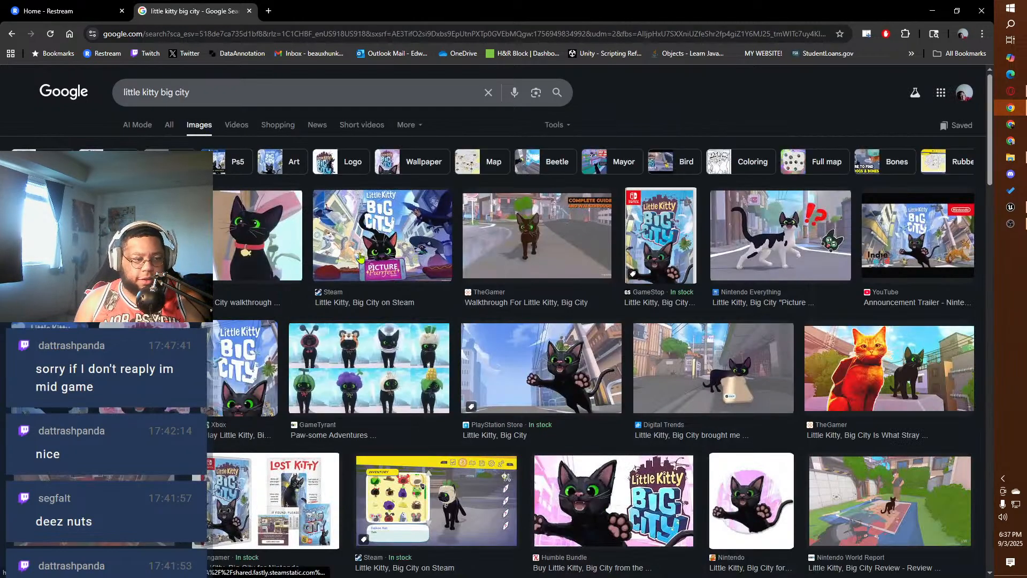
pyautogui.click(381, 234)
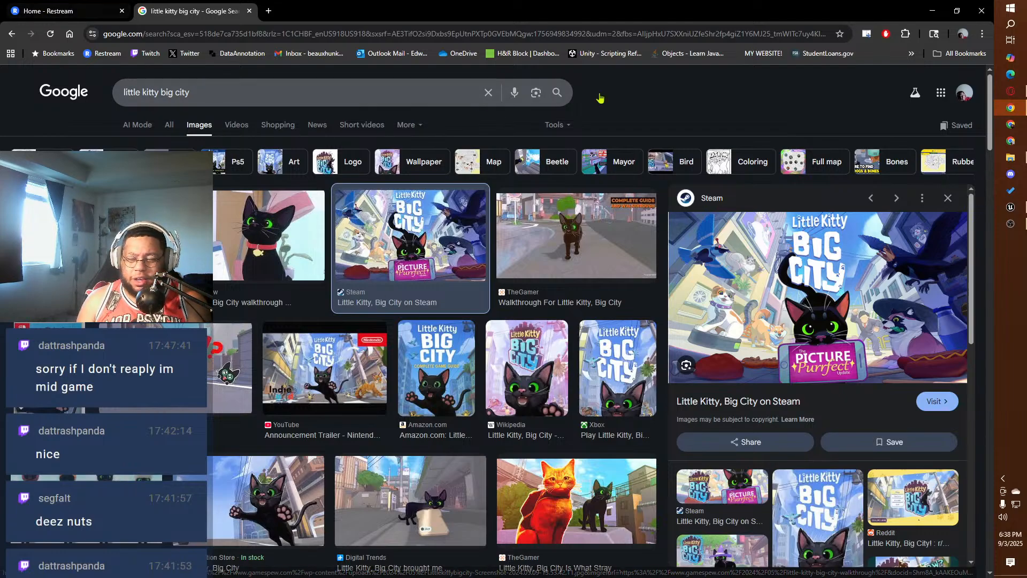
pyautogui.click(932, 11)
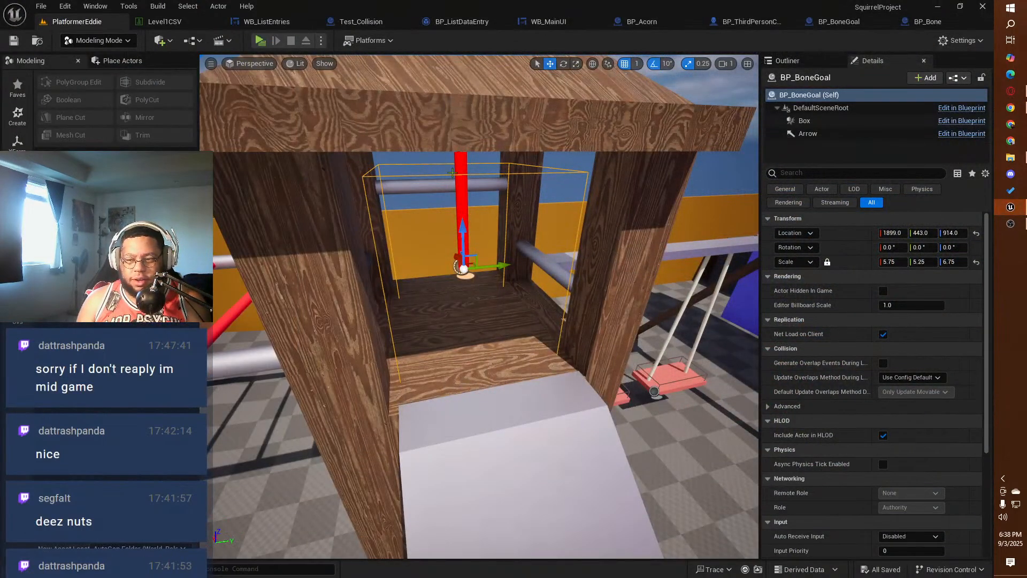